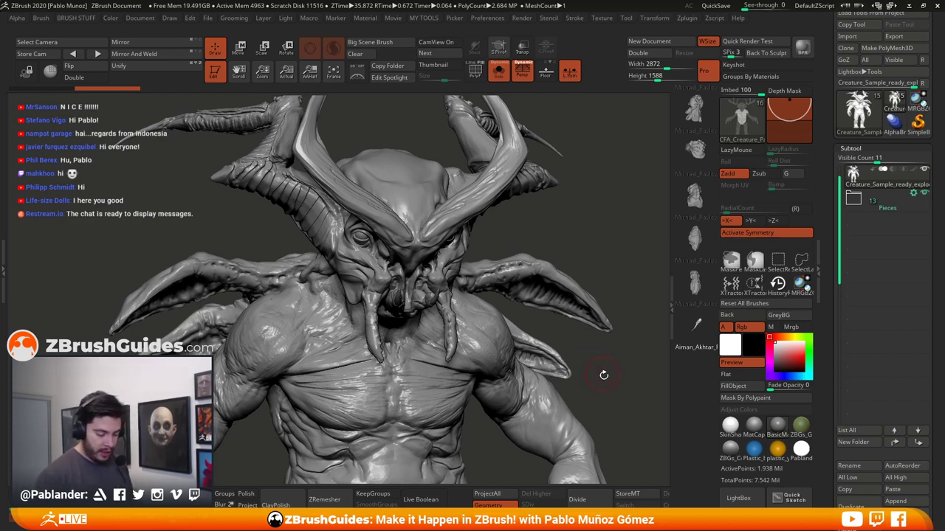
Examine the full horned creature sculpt from the front and from a slightly rotated angle
{"action": "mouse_move", "coordinate": [603, 375]}
{"action": "left_mouse_down", "text": "alt"}
{"action": "mouse_move", "coordinate": [577, 350]}
{"action": "mouse_move", "coordinate": [561, 311]}
{"action": "mouse_move", "coordinate": [533, 331]}
{"action": "left_mouse_up", "text": "alt"}
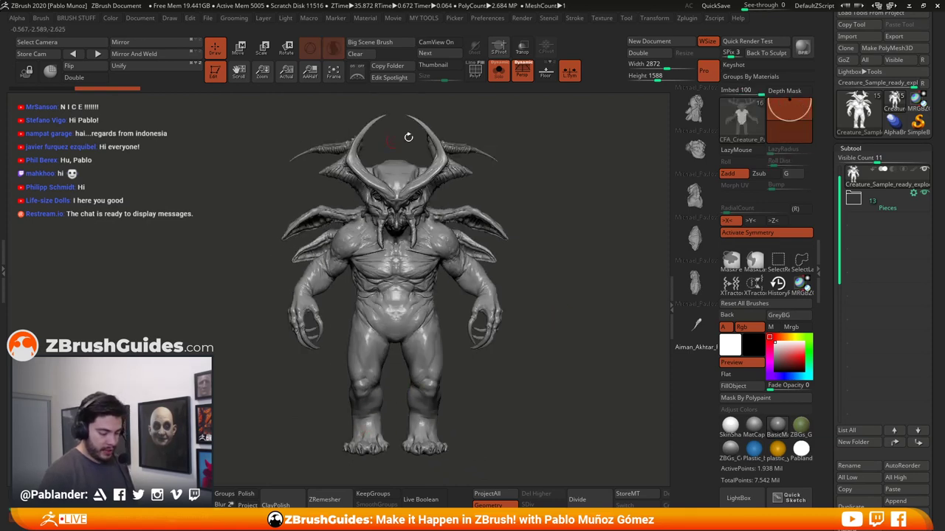
{"action": "mouse_move", "coordinate": [564, 273]}
{"action": "left_mouse_down"}
{"action": "mouse_move", "coordinate": [490, 280]}
{"action": "mouse_move", "coordinate": [526, 277]}
{"action": "left_mouse_up"}
{"action": "mouse_move", "coordinate": [561, 320]}
{"action": "left_mouse_down"}
{"action": "mouse_move", "coordinate": [499, 319]}
{"action": "mouse_move", "coordinate": [496, 338]}
{"action": "mouse_move", "coordinate": [542, 323]}
{"action": "left_mouse_up"}
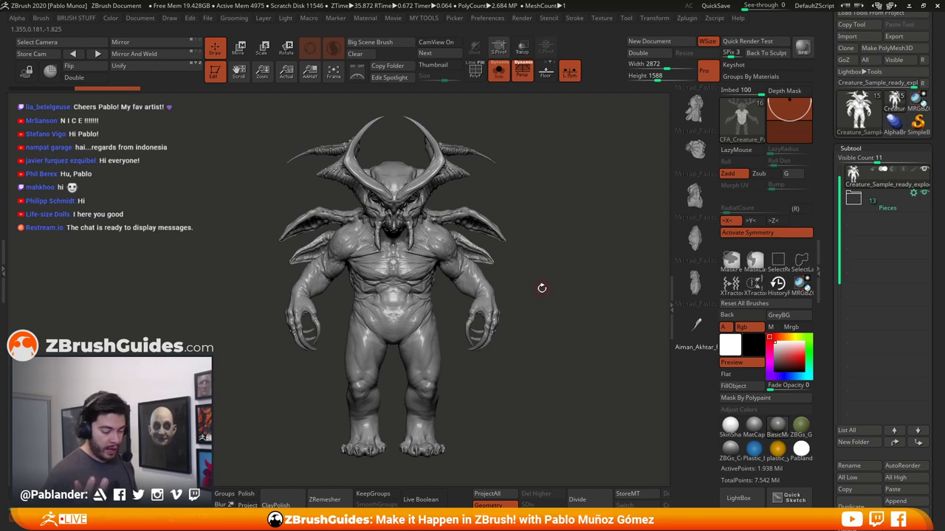
{"action": "mouse_move", "coordinate": [540, 256]}
{"action": "left_mouse_down"}
{"action": "mouse_move", "coordinate": [546, 264]}
{"action": "mouse_move", "coordinate": [540, 256]}
{"action": "left_mouse_up"}
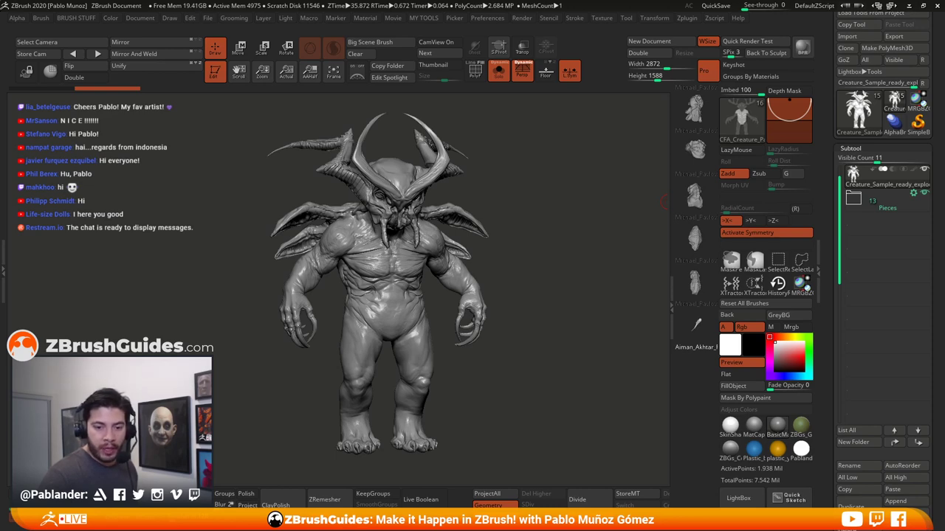
Switch to the web browser and review the Creature Pack page's countdown and introduction about supporting the CFA
{"action": "key", "text": "alt+Tab"}
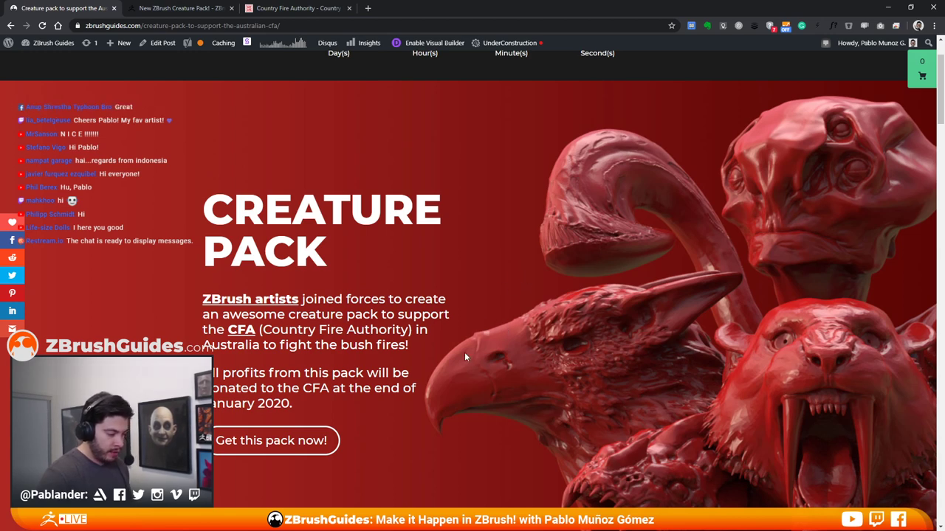
{"action": "scroll", "coordinate": [464, 357], "scroll_direction": "up", "scroll_amount": 2}
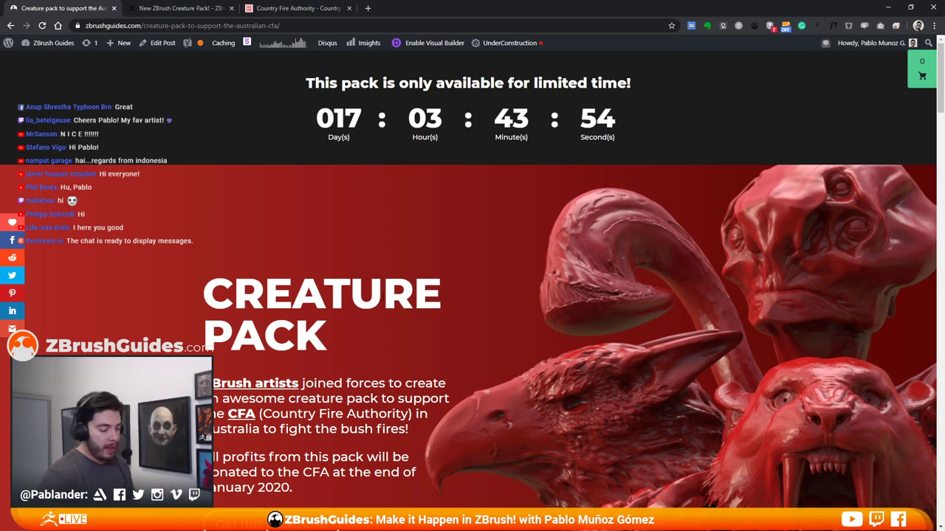
{"action": "scroll", "coordinate": [328, 311], "scroll_direction": "down", "scroll_amount": 1}
{"action": "scroll", "coordinate": [330, 312], "scroll_direction": "down", "scroll_amount": 1}
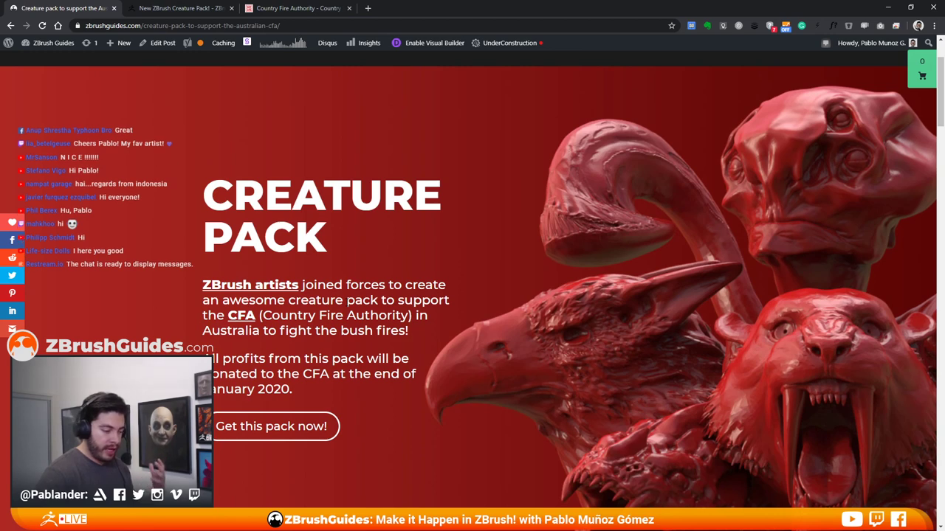
{"action": "scroll", "coordinate": [346, 304], "scroll_direction": "down", "scroll_amount": 1}
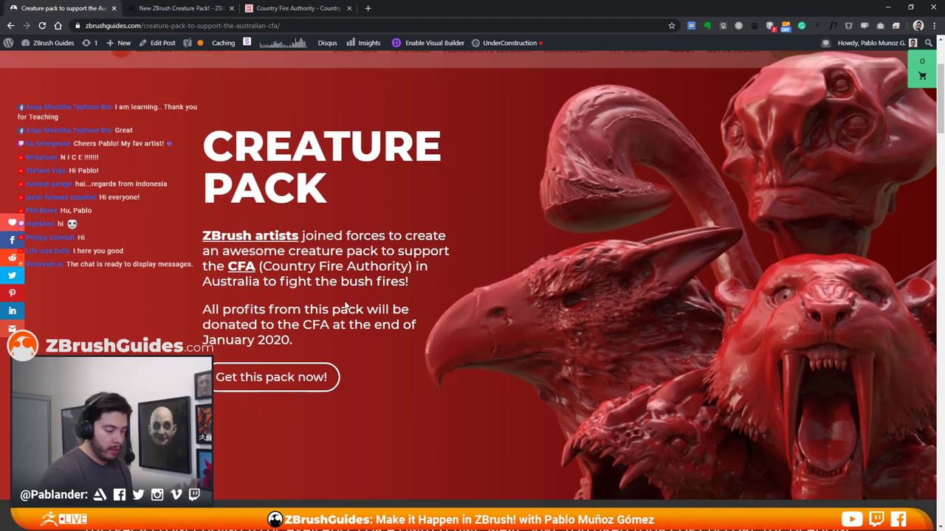
{"action": "scroll", "coordinate": [345, 307], "scroll_direction": "up", "scroll_amount": 1}
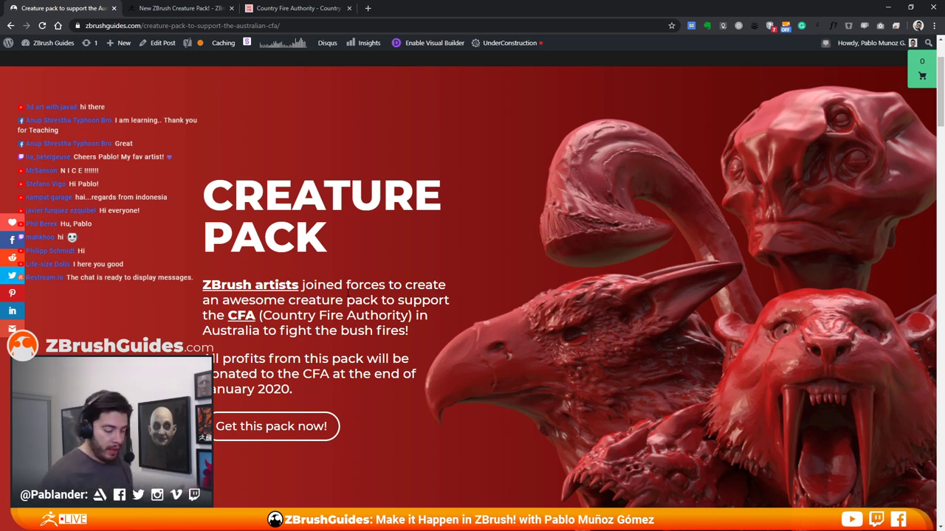
{"action": "scroll", "coordinate": [422, 354], "scroll_direction": "down", "scroll_amount": 2}
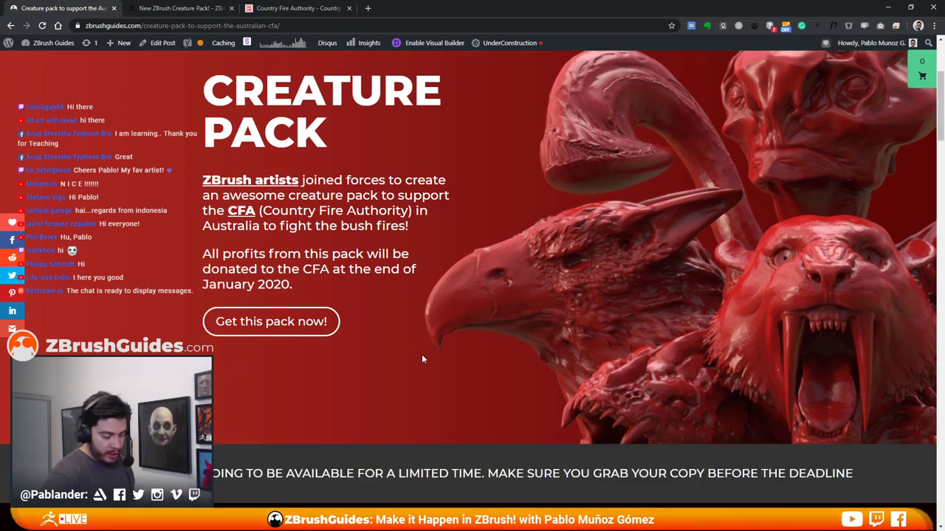
{"action": "scroll", "coordinate": [443, 320], "scroll_direction": "up", "scroll_amount": 2}
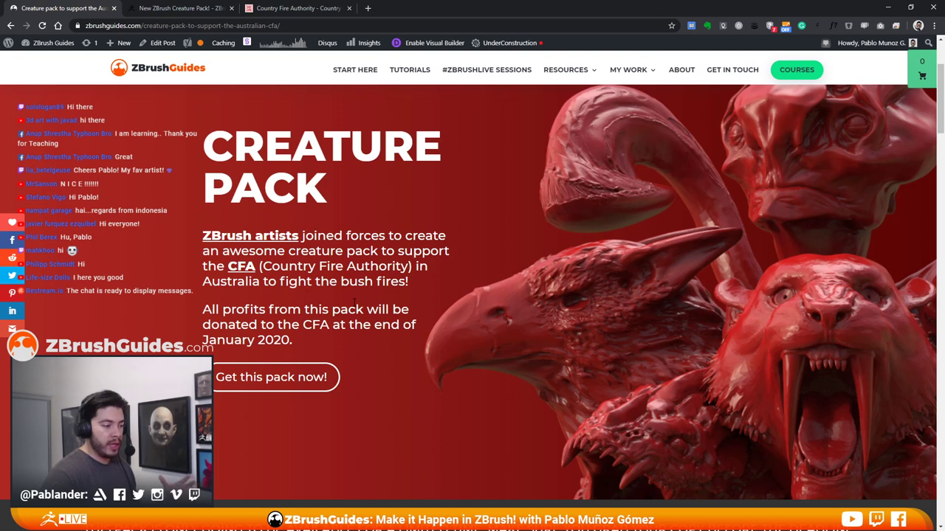
{"action": "scroll", "coordinate": [365, 281], "scroll_direction": "up", "scroll_amount": 1}
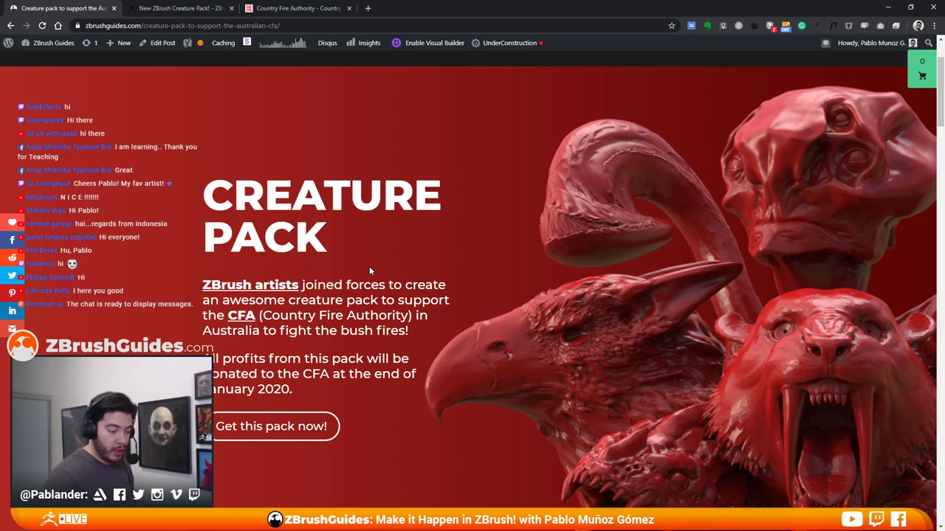
{"action": "scroll", "coordinate": [370, 285], "scroll_direction": "down", "scroll_amount": 1}
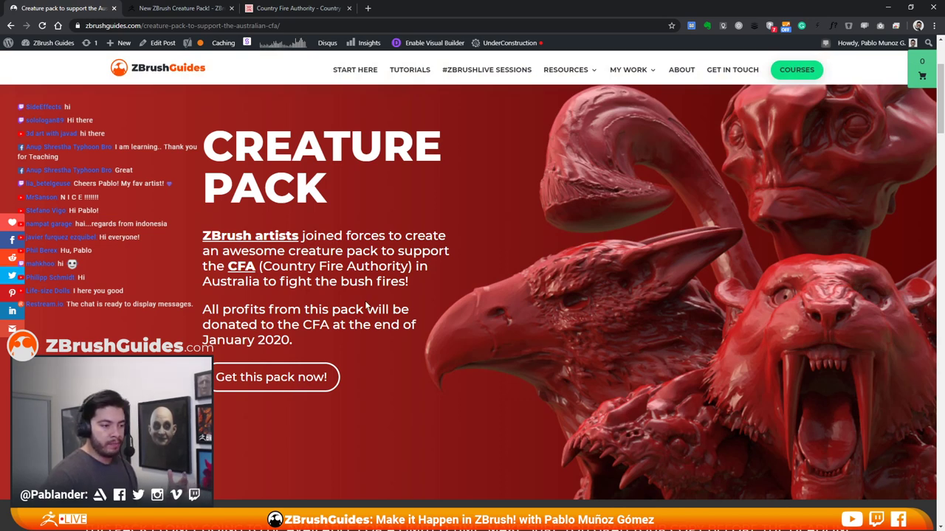
{"action": "scroll", "coordinate": [366, 305], "scroll_direction": "up", "scroll_amount": 1}
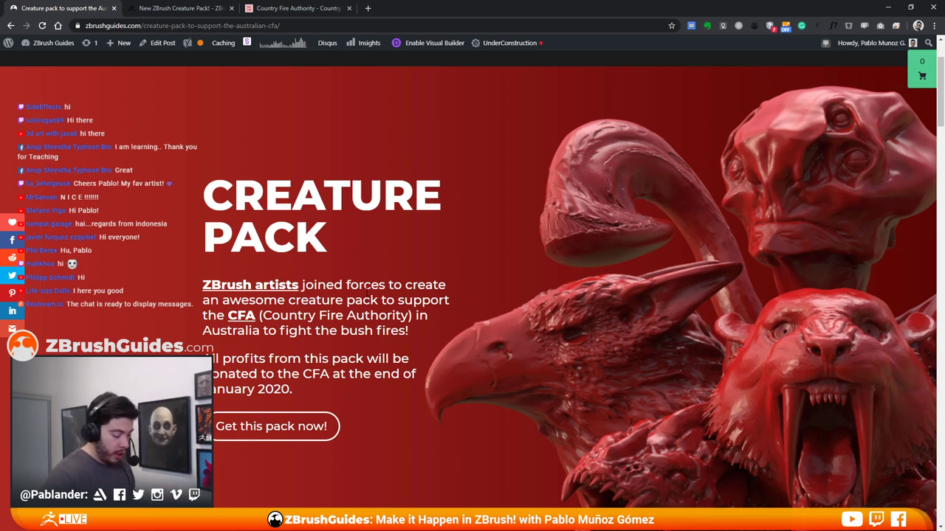
{"action": "scroll", "coordinate": [363, 305], "scroll_direction": "up", "scroll_amount": 1}
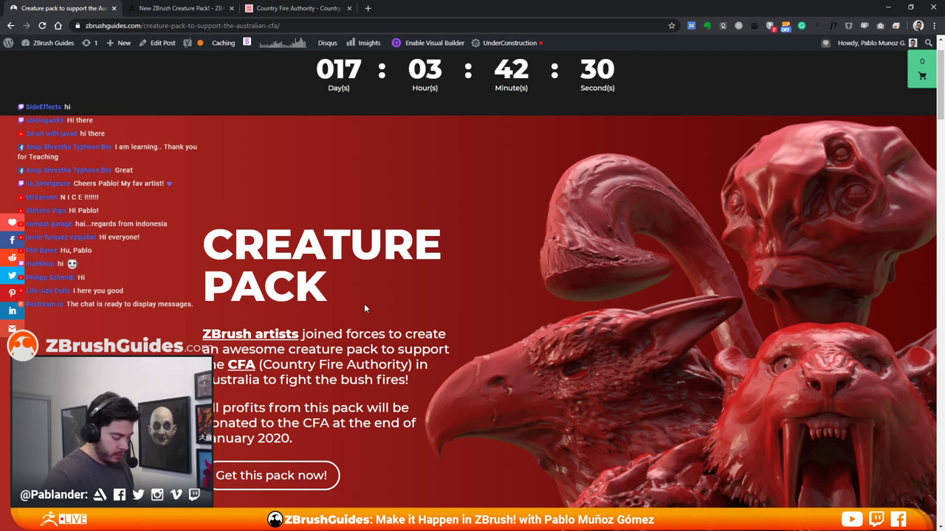
{"action": "scroll", "coordinate": [363, 309], "scroll_direction": "up", "scroll_amount": 1}
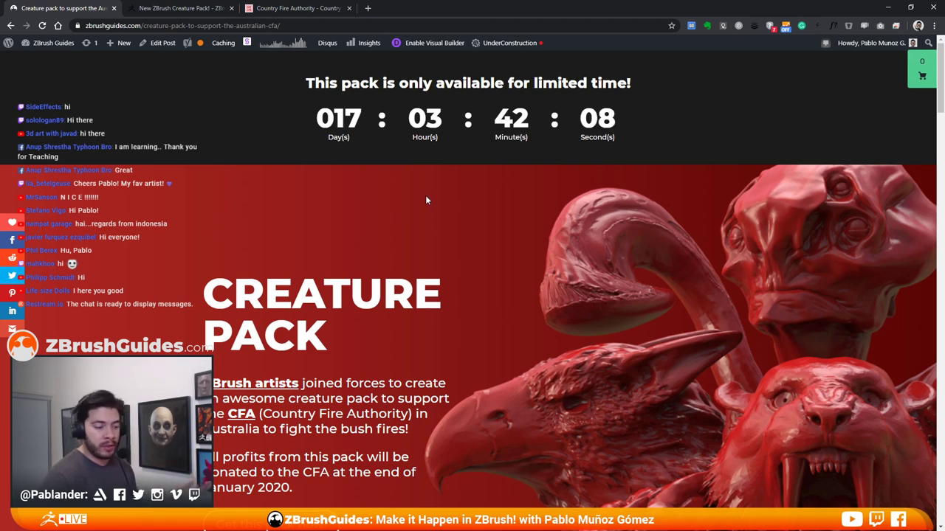
{"action": "scroll", "coordinate": [455, 293], "scroll_direction": "down", "scroll_amount": 2}
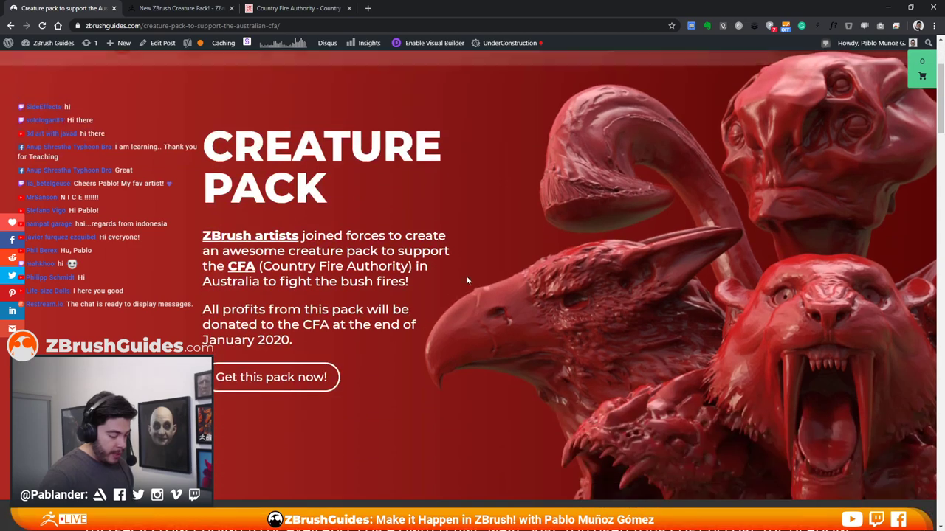
{"action": "scroll", "coordinate": [468, 272], "scroll_direction": "down", "scroll_amount": 1}
{"action": "scroll", "coordinate": [466, 267], "scroll_direction": "up", "scroll_amount": 1}
{"action": "scroll", "coordinate": [451, 265], "scroll_direction": "up", "scroll_amount": 1}
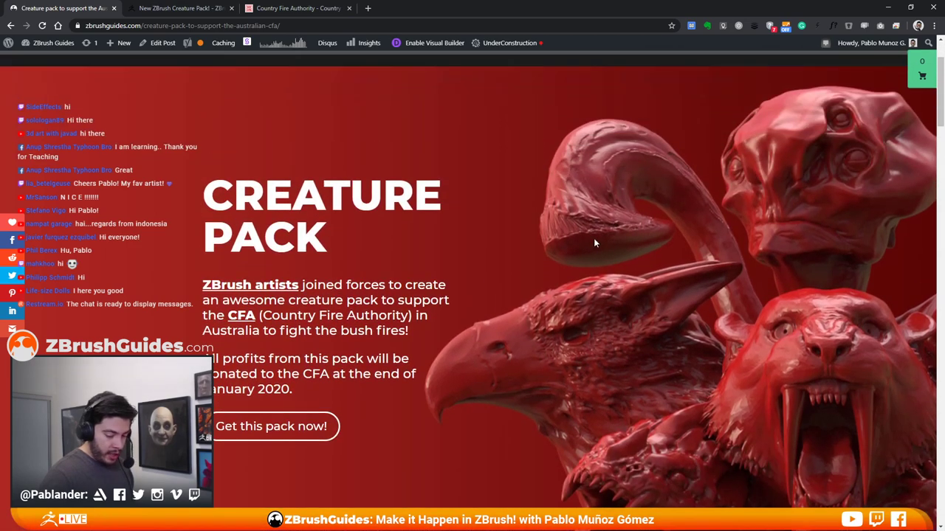
View the page's InsertMultiMesh brush overview and the Country Fire Authority website's home page
{"action": "scroll", "coordinate": [508, 236], "scroll_direction": "down", "scroll_amount": 5}
{"action": "scroll", "coordinate": [506, 232], "scroll_direction": "down", "scroll_amount": 1}
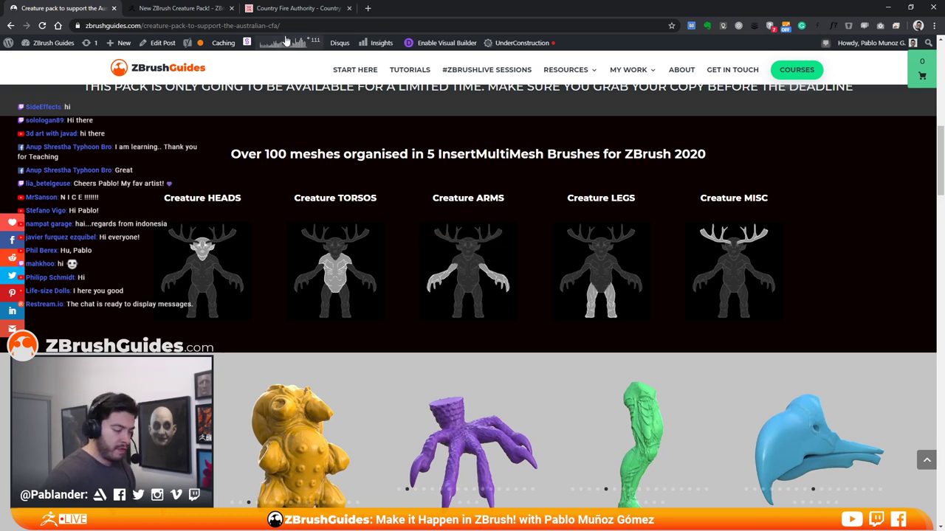
{"action": "mouse_move", "coordinate": [325, 42]}
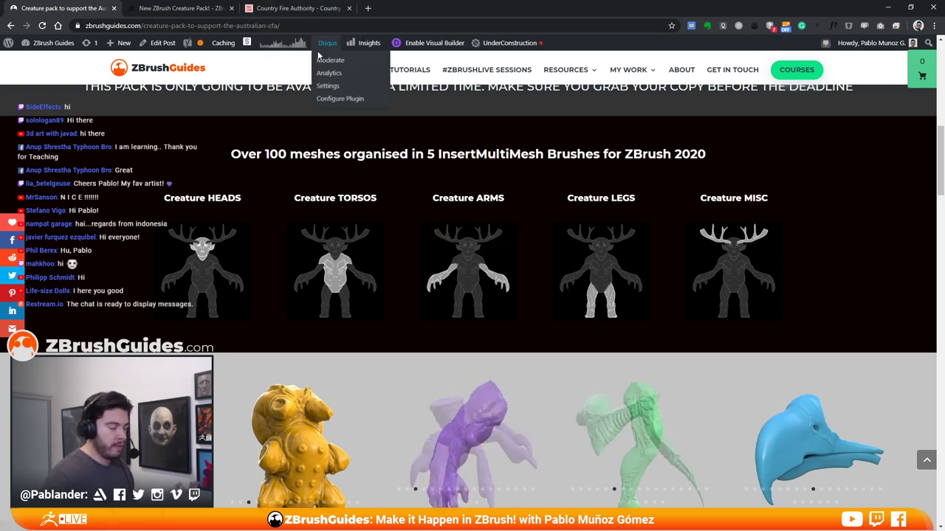
{"action": "left_click", "coordinate": [323, 9]}
{"action": "scroll", "coordinate": [251, 207], "scroll_direction": "up", "scroll_amount": 2}
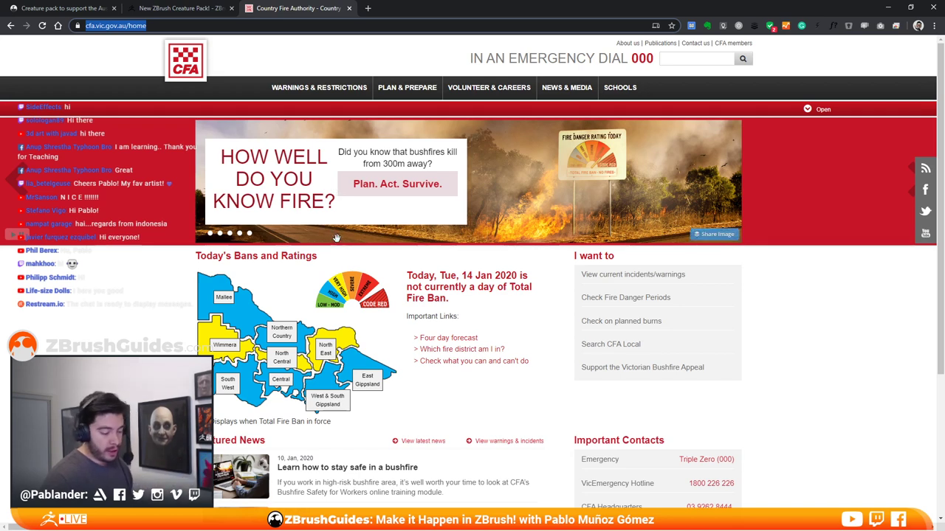
Return to the Creature Pack page and look over the brush categories and their coloured sample meshes
{"action": "left_click", "coordinate": [90, 10]}
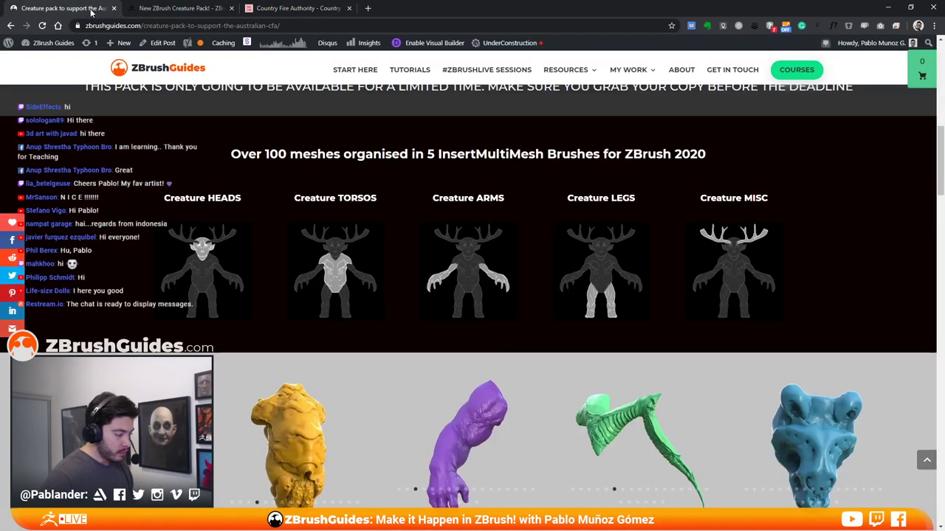
{"action": "scroll", "coordinate": [240, 251], "scroll_direction": "down", "scroll_amount": 1}
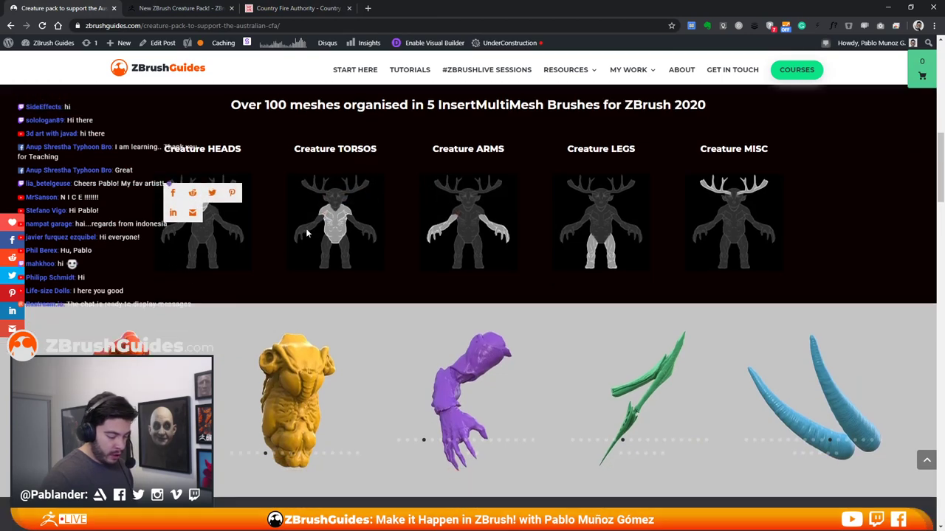
{"action": "scroll", "coordinate": [443, 260], "scroll_direction": "down", "scroll_amount": 2}
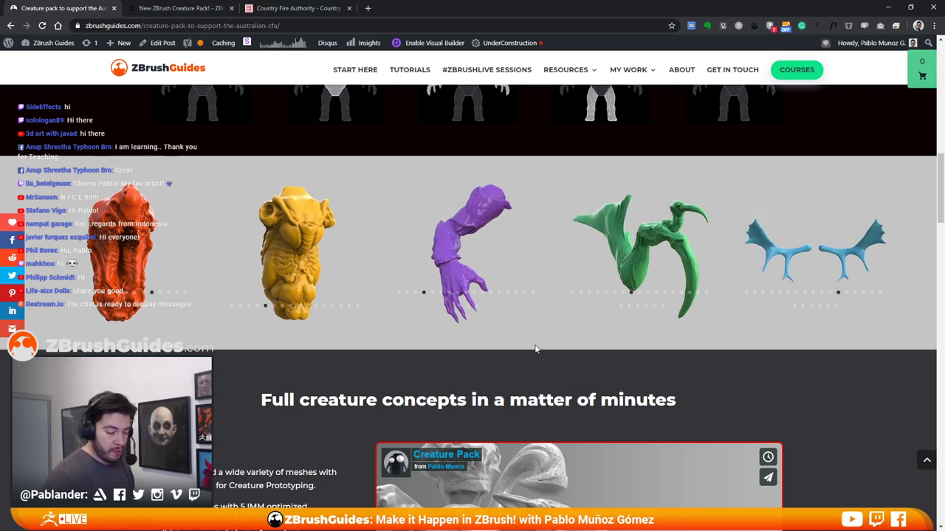
{"action": "mouse_move", "coordinate": [500, 335]}
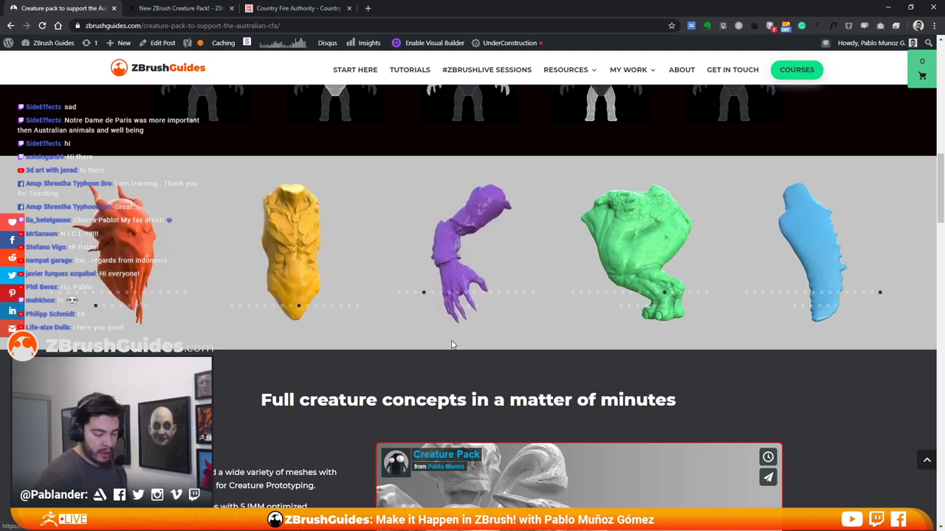
Review the creature concepts video section and the Quick Sketch example with its individual assets
{"action": "scroll", "coordinate": [382, 370], "scroll_direction": "down", "scroll_amount": 3}
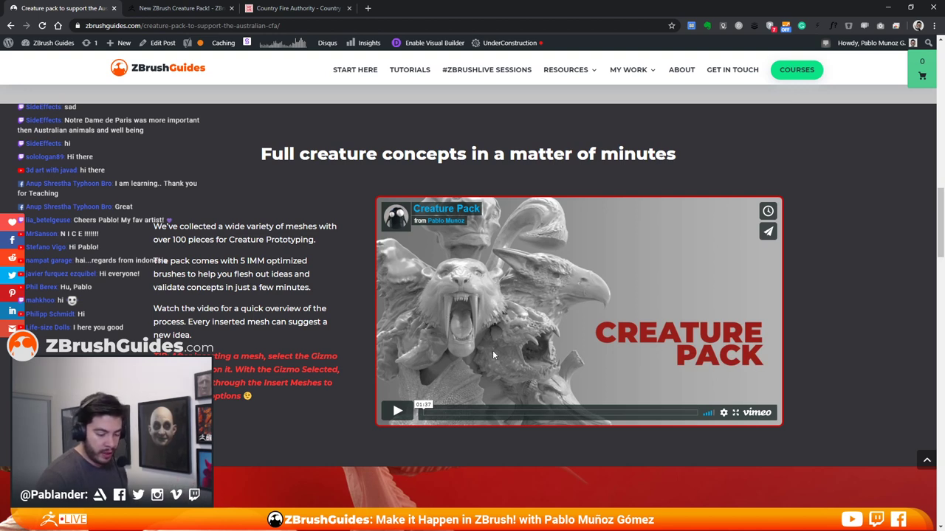
{"action": "scroll", "coordinate": [492, 350], "scroll_direction": "down", "scroll_amount": 1}
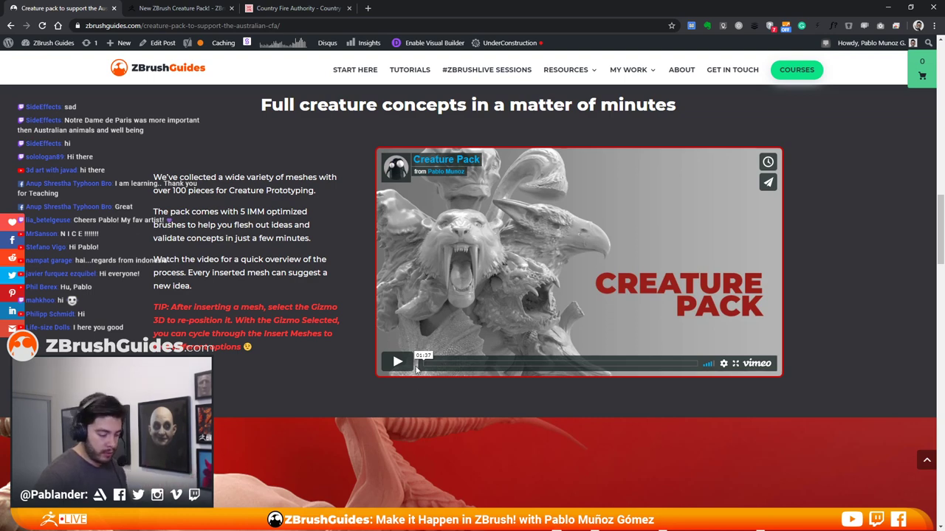
{"action": "scroll", "coordinate": [410, 386], "scroll_direction": "down", "scroll_amount": 3}
{"action": "scroll", "coordinate": [409, 385], "scroll_direction": "down", "scroll_amount": 1}
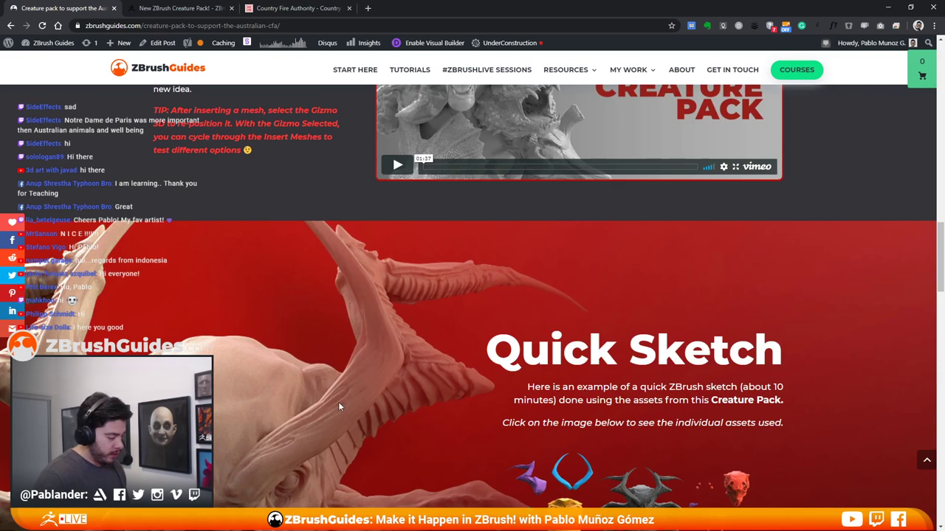
{"action": "scroll", "coordinate": [349, 393], "scroll_direction": "down", "scroll_amount": 5}
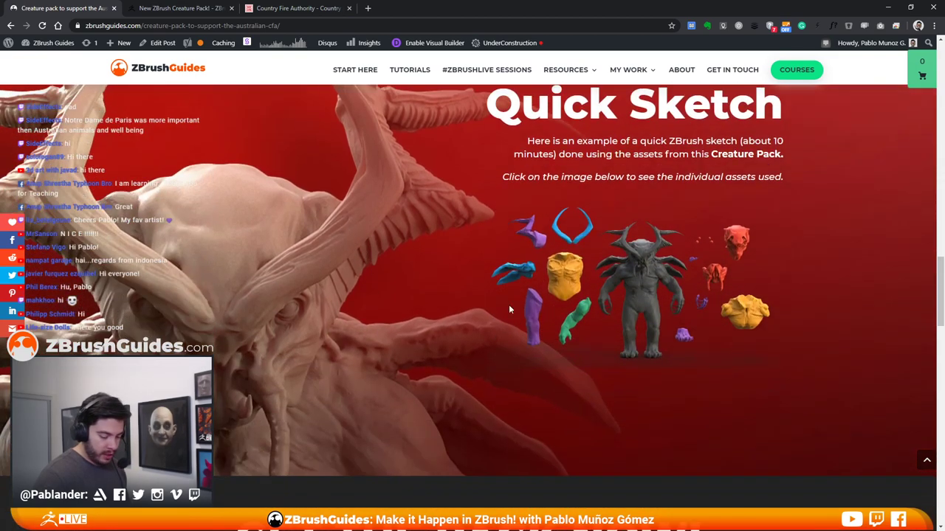
Review the ZBrush Creature IMM Pack purchase section and the list of contributing artists
{"action": "scroll", "coordinate": [276, 367], "scroll_direction": "down", "scroll_amount": 10}
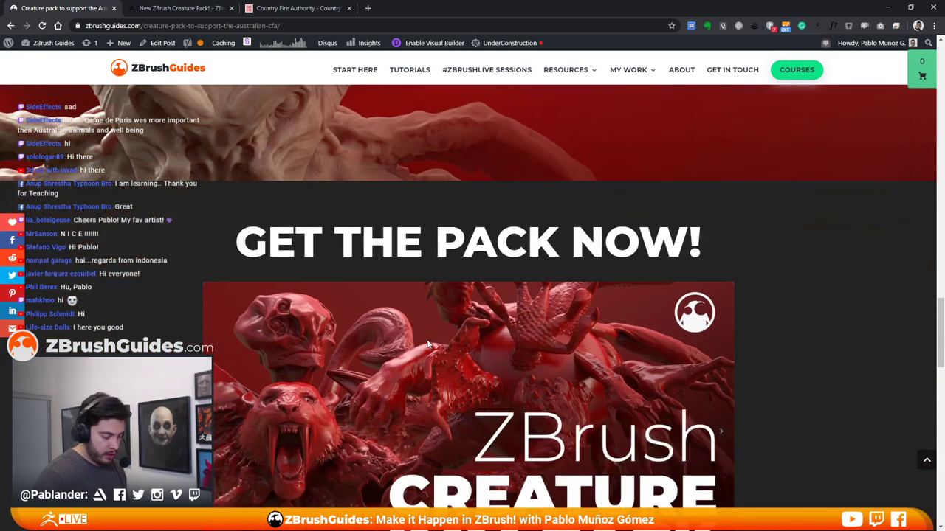
{"action": "scroll", "coordinate": [438, 333], "scroll_direction": "down", "scroll_amount": 1}
{"action": "scroll", "coordinate": [521, 435], "scroll_direction": "down", "scroll_amount": 2}
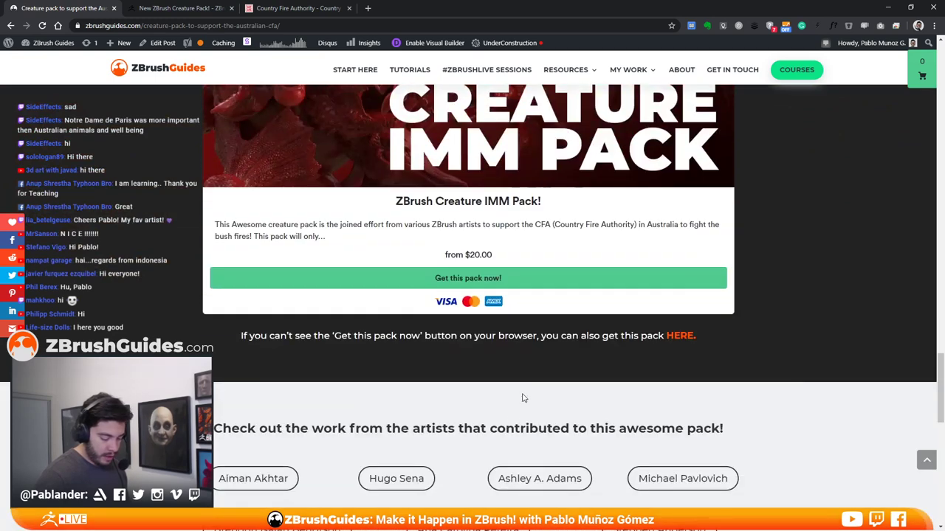
{"action": "scroll", "coordinate": [520, 394], "scroll_direction": "up", "scroll_amount": 1}
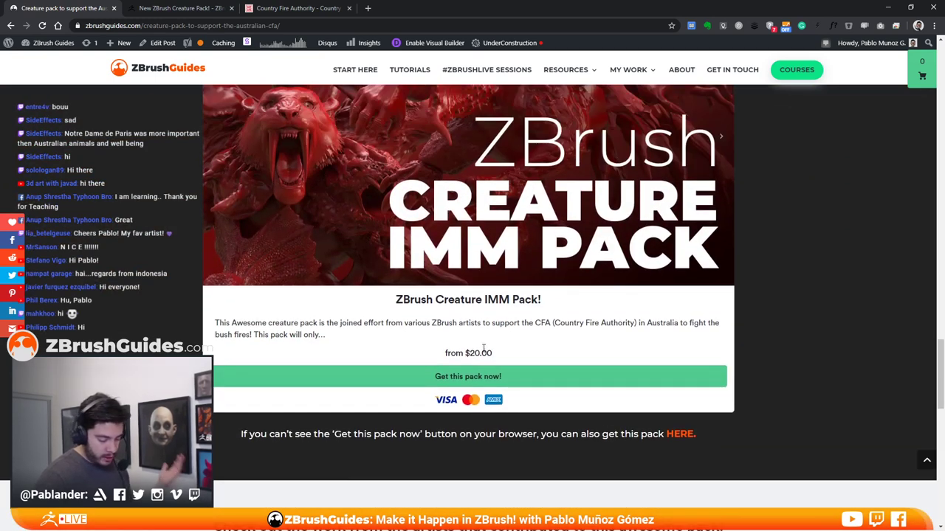
{"action": "scroll", "coordinate": [479, 359], "scroll_direction": "down", "scroll_amount": 1}
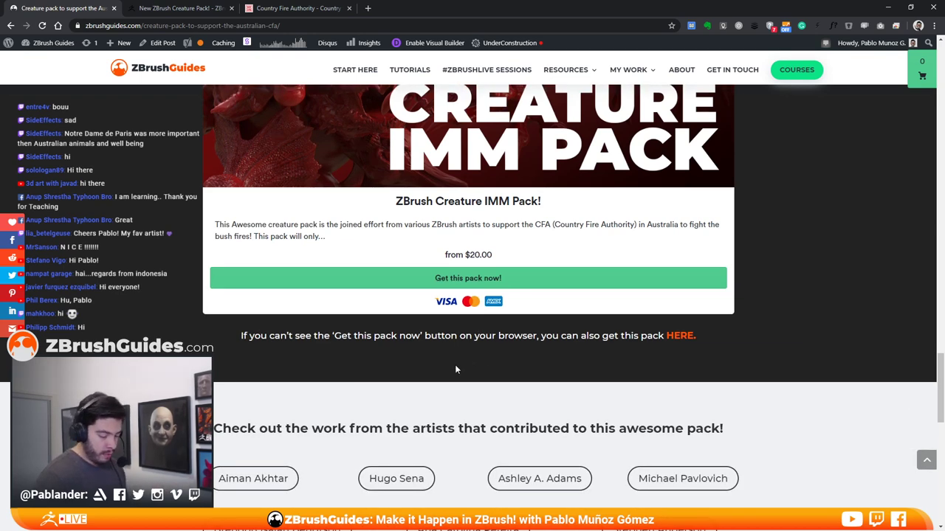
{"action": "scroll", "coordinate": [455, 369], "scroll_direction": "down", "scroll_amount": 2}
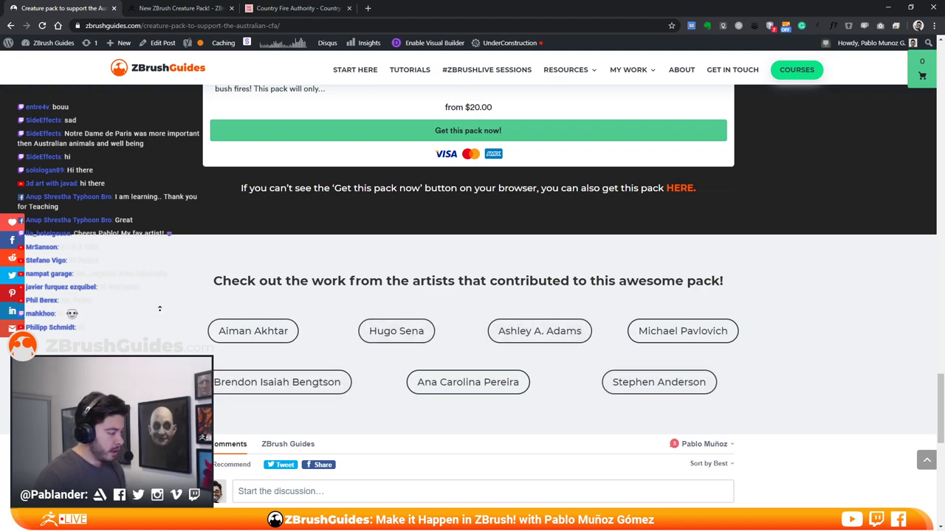
Return to the start of the Creature Pack page and select its full web address
{"action": "scroll", "coordinate": [158, 308], "scroll_direction": "up", "scroll_amount": 20}
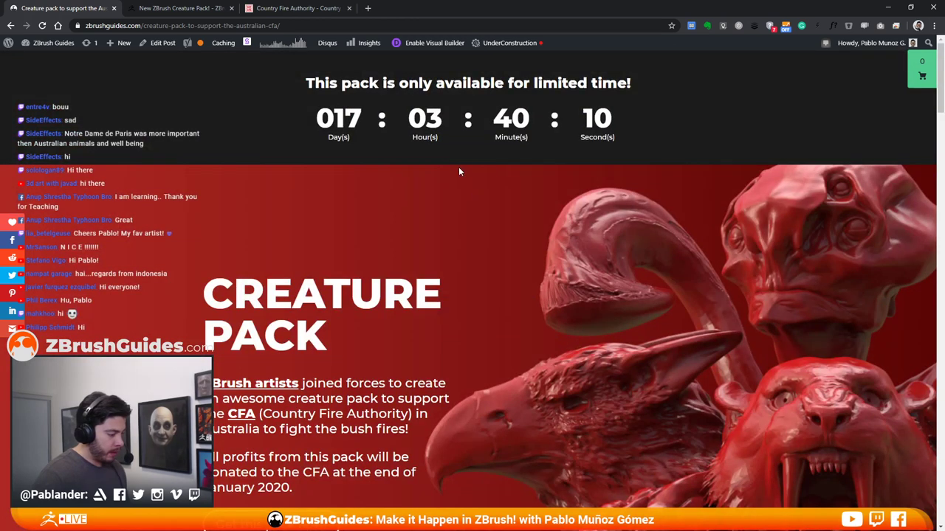
{"action": "left_click", "coordinate": [288, 25]}
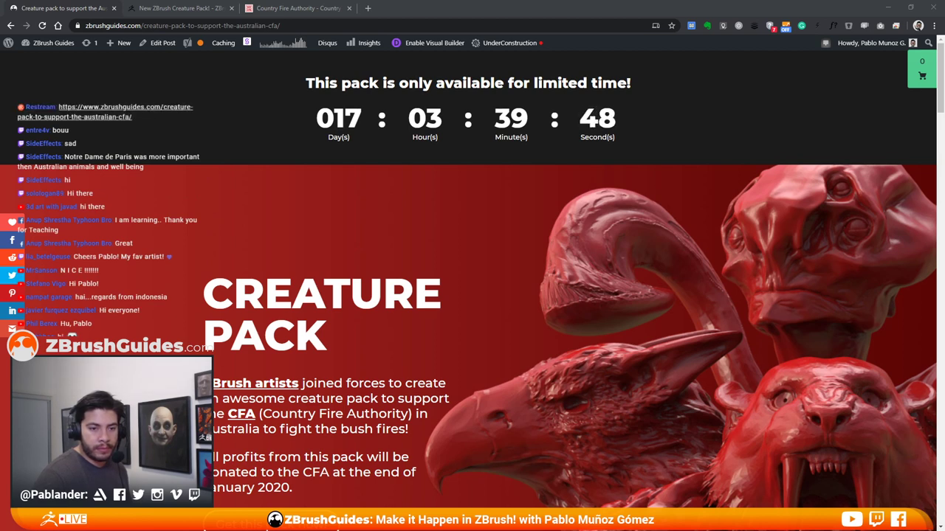
Show the Country Fire Authority website, return to the Creature Pack page, and switch to ZBrush
{"action": "left_click", "coordinate": [285, 10]}
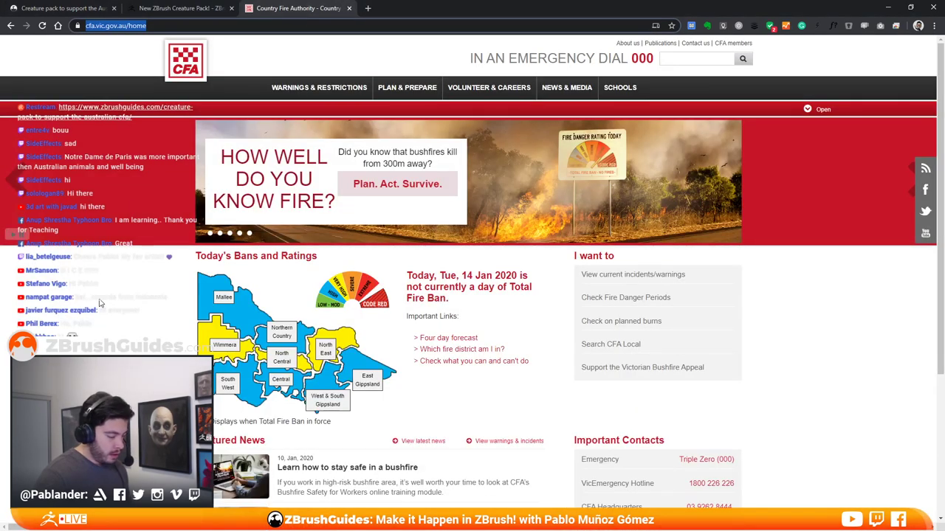
{"action": "left_click", "coordinate": [118, 5]}
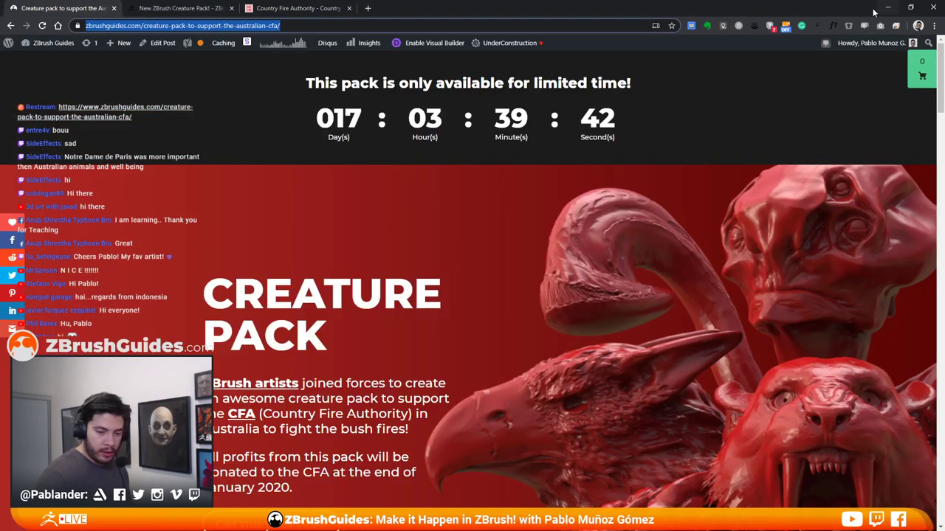
{"action": "left_click", "coordinate": [887, 8]}
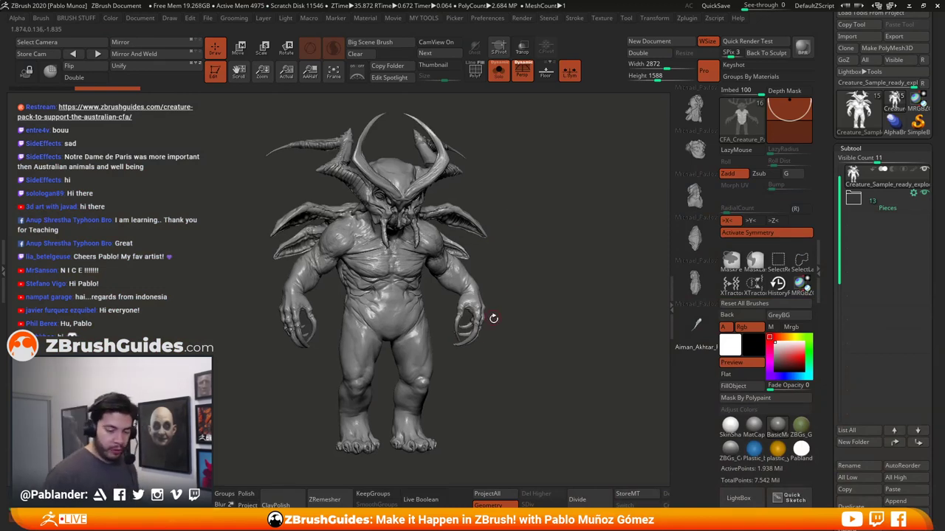
Look over the creature pack brush files in LightBox, and close it again
{"action": "left_click", "coordinate": [742, 115]}
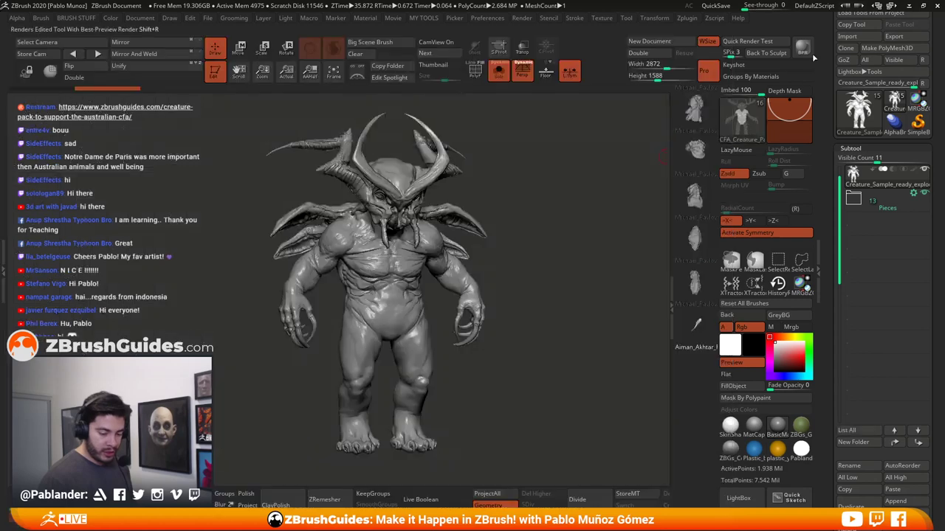
{"action": "left_click", "coordinate": [738, 498]}
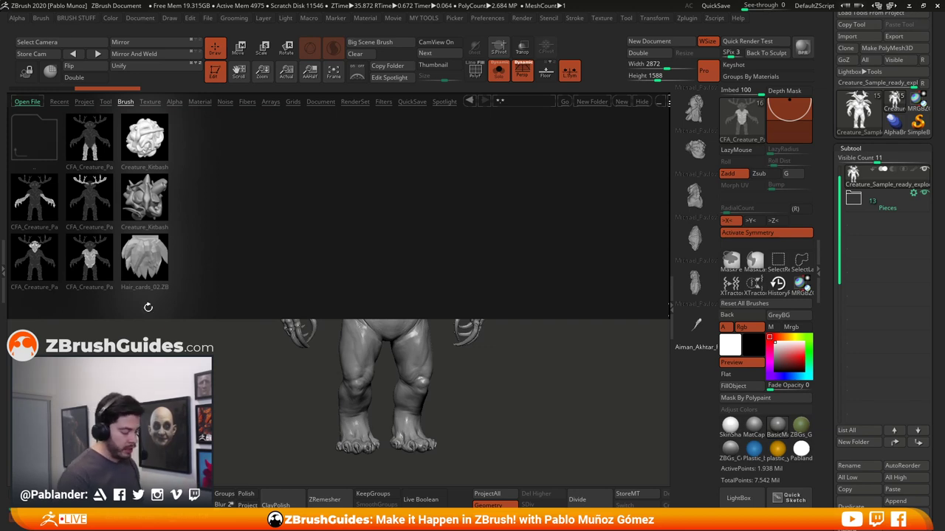
{"action": "left_click", "coordinate": [738, 499]}
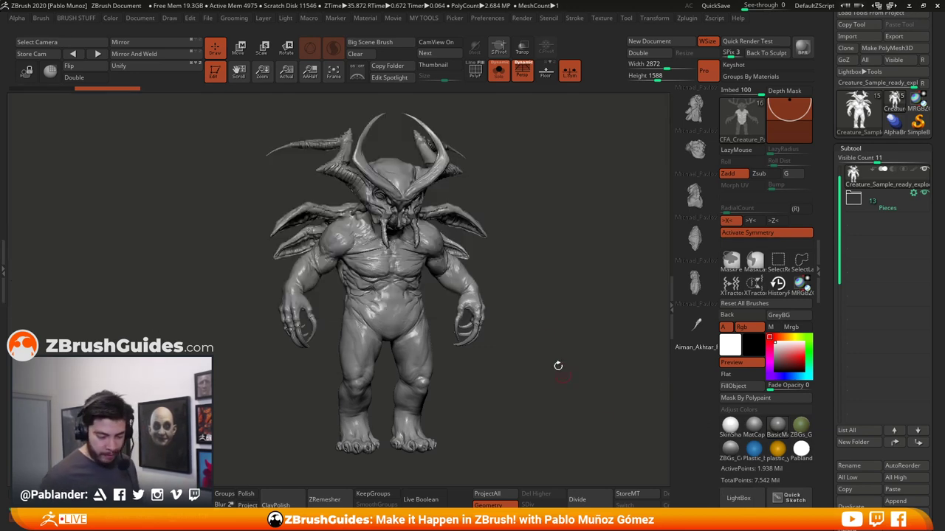
Inspect the sample creature and turn on PolyFrame to display its parts as coloured polygroups
{"action": "left_click_drag", "start_coordinate": [556, 367], "coordinate": [539, 312]}
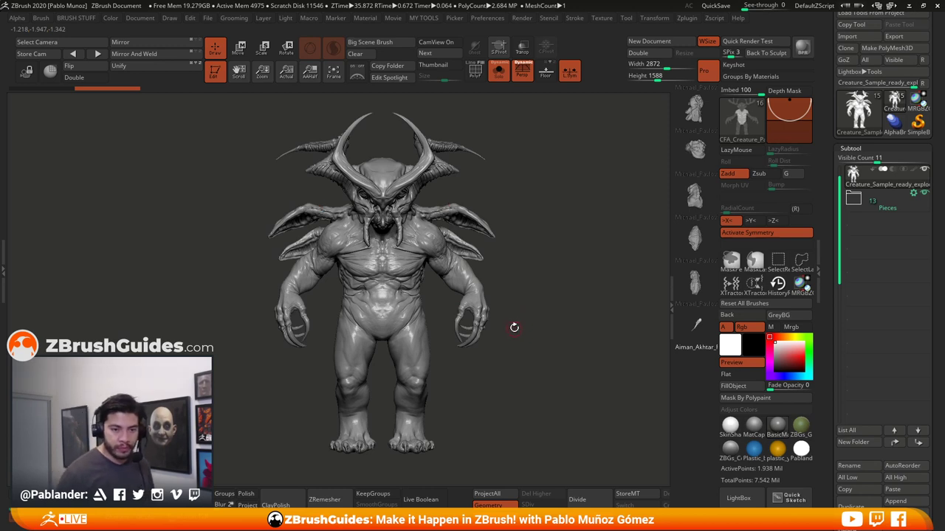
{"action": "left_click_drag", "start_coordinate": [534, 259], "coordinate": [538, 269]}
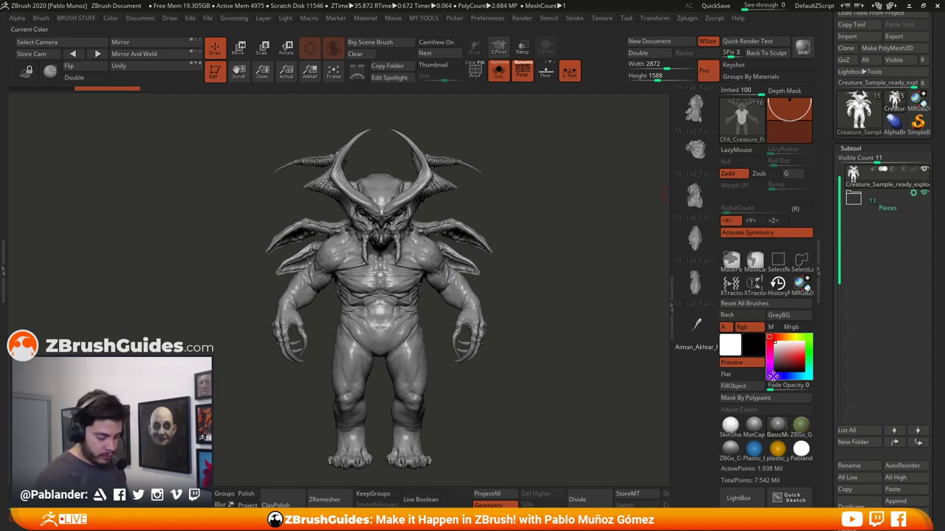
{"action": "mouse_move", "coordinate": [515, 336]}
{"action": "left_mouse_down"}
{"action": "mouse_move", "coordinate": [539, 339]}
{"action": "mouse_move", "coordinate": [509, 341]}
{"action": "mouse_move", "coordinate": [483, 315]}
{"action": "left_mouse_up"}
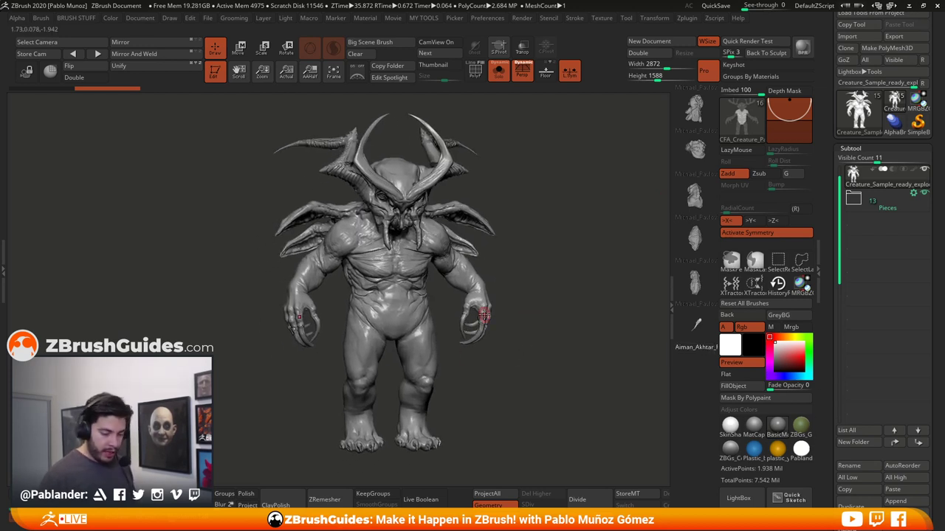
{"action": "left_click", "coordinate": [475, 70]}
{"action": "mouse_move", "coordinate": [539, 264]}
{"action": "left_mouse_down"}
{"action": "mouse_move", "coordinate": [559, 289]}
{"action": "mouse_move", "coordinate": [571, 289]}
{"action": "mouse_move", "coordinate": [560, 294]}
{"action": "mouse_move", "coordinate": [529, 274]}
{"action": "mouse_move", "coordinate": [548, 284]}
{"action": "mouse_move", "coordinate": [549, 266]}
{"action": "mouse_move", "coordinate": [549, 284]}
{"action": "left_mouse_up"}
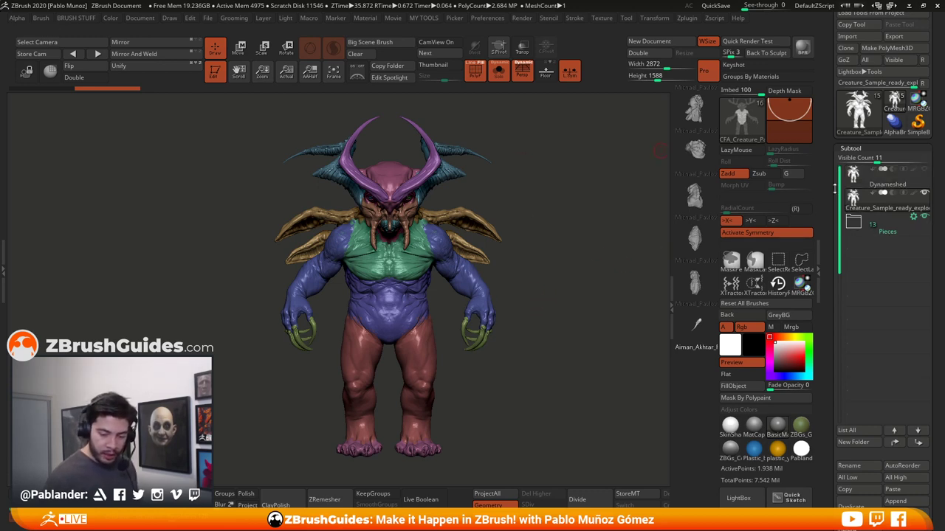
Turn Solo off to examine the separate pieces around the creature, and solo the assembled creature again
{"action": "left_click", "coordinate": [499, 70]}
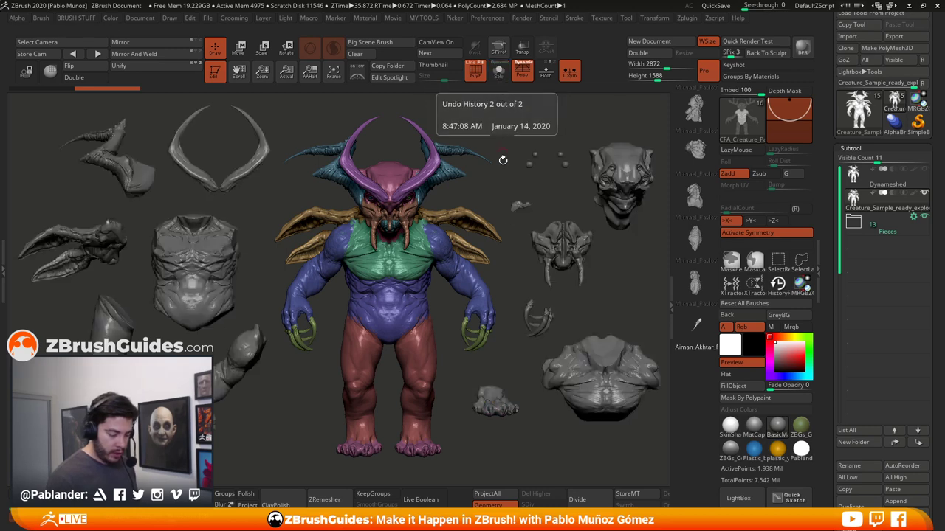
{"action": "left_click_drag", "start_coordinate": [516, 266], "coordinate": [603, 270], "text": "alt"}
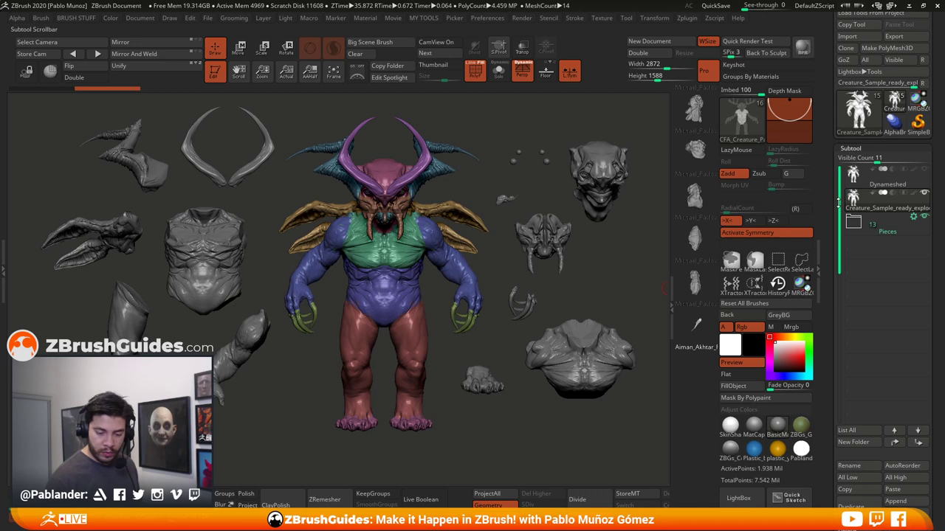
{"action": "left_click_drag", "start_coordinate": [838, 202], "coordinate": [839, 208]}
{"action": "left_click", "coordinate": [500, 72]}
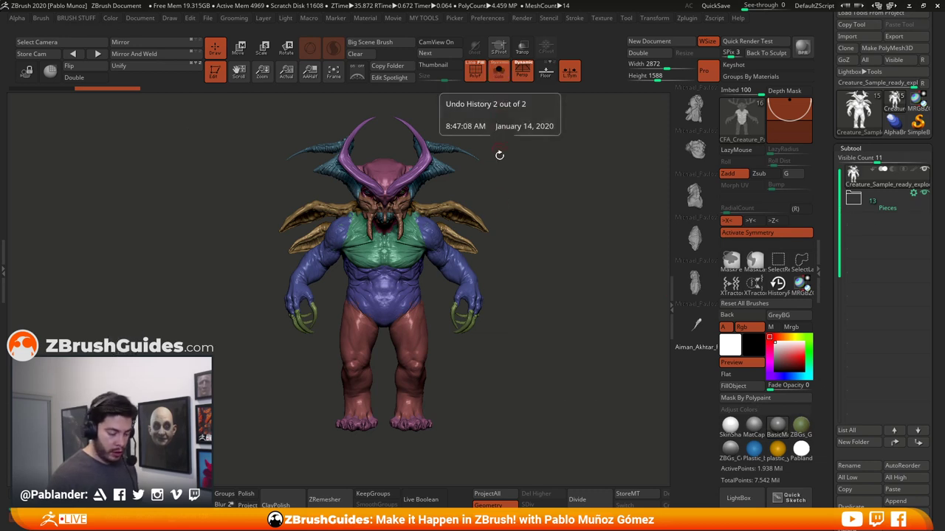
Isolate and hide individual polygroups such as the arms and the green chest, and restore the creature's full visibility
{"action": "left_click_drag", "start_coordinate": [522, 237], "coordinate": [539, 280], "text": "alt"}
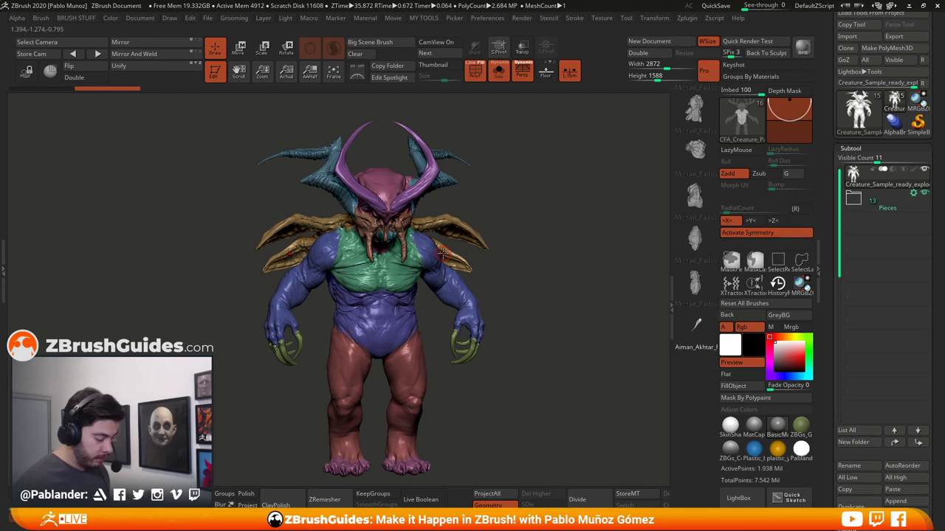
{"action": "right_click_drag", "start_coordinate": [531, 264], "coordinate": [530, 281]}
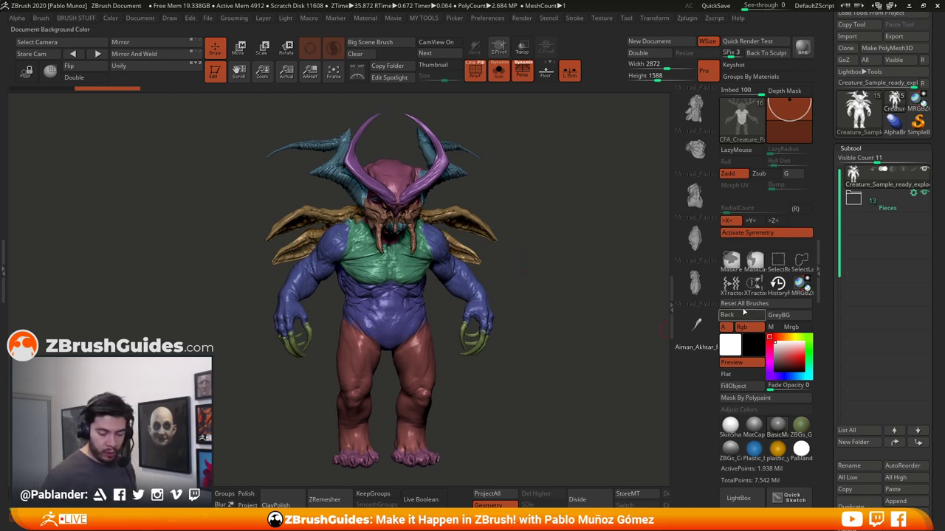
{"action": "key", "text": "ctrl+shift"}
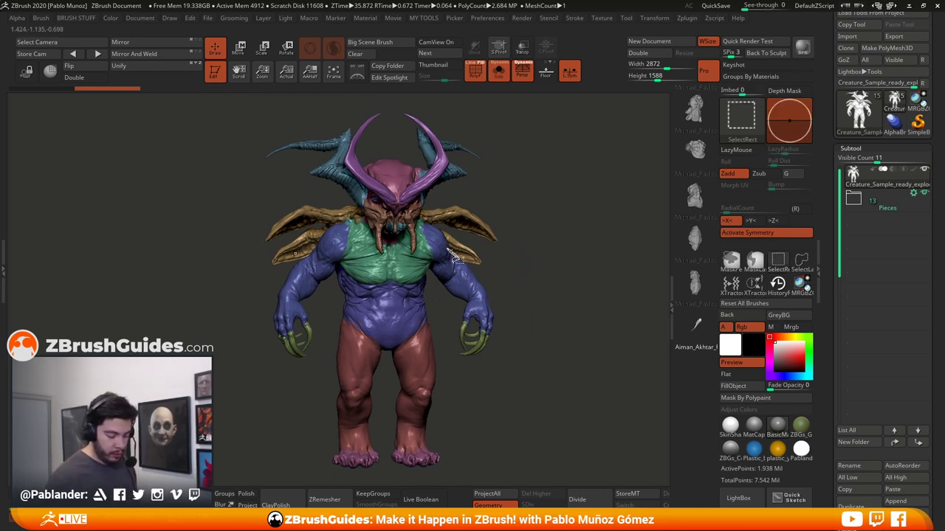
{"action": "left_click", "coordinate": [451, 257], "text": "ctrl+shift"}
{"action": "left_click_drag", "start_coordinate": [534, 258], "coordinate": [517, 296]}
{"action": "left_click", "coordinate": [523, 291], "text": "ctrl+shift"}
{"action": "left_click", "coordinate": [397, 260], "text": "ctrl+shift"}
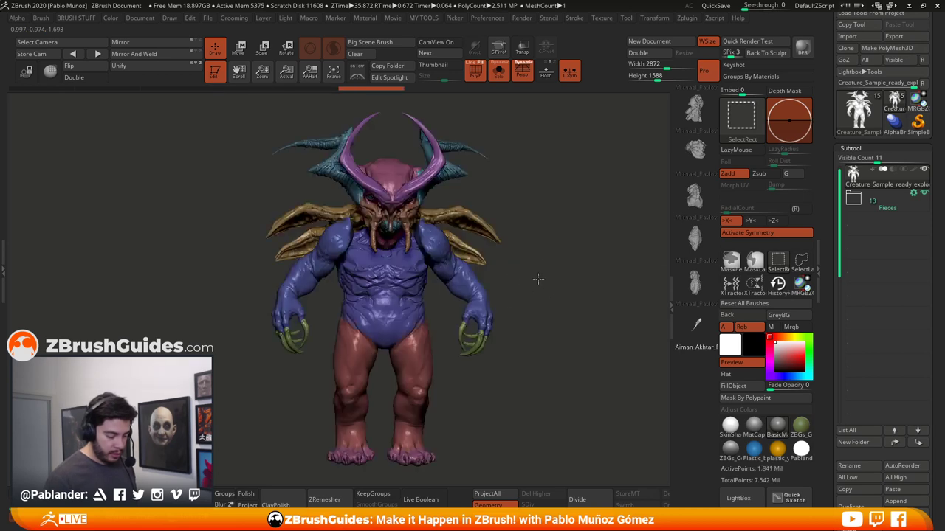
{"action": "left_click", "coordinate": [536, 273], "text": "ctrl+shift"}
{"action": "left_click_drag", "start_coordinate": [544, 254], "coordinate": [519, 283]}
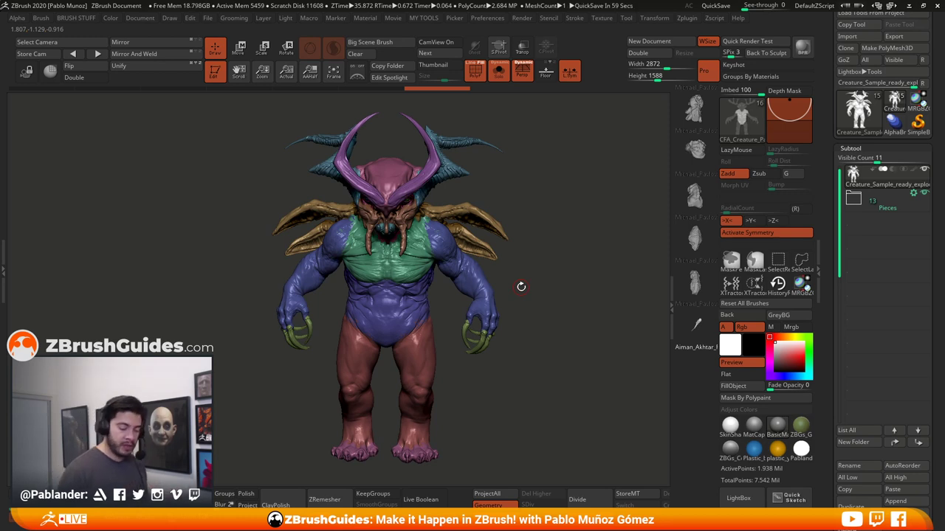
Compare the original creature with the Dynameshed subtool, and inspect the Dynameshed version as the active subtool
{"action": "mouse_move", "coordinate": [547, 252]}
{"action": "left_mouse_down"}
{"action": "mouse_move", "coordinate": [549, 243]}
{"action": "mouse_move", "coordinate": [537, 258]}
{"action": "left_mouse_up"}
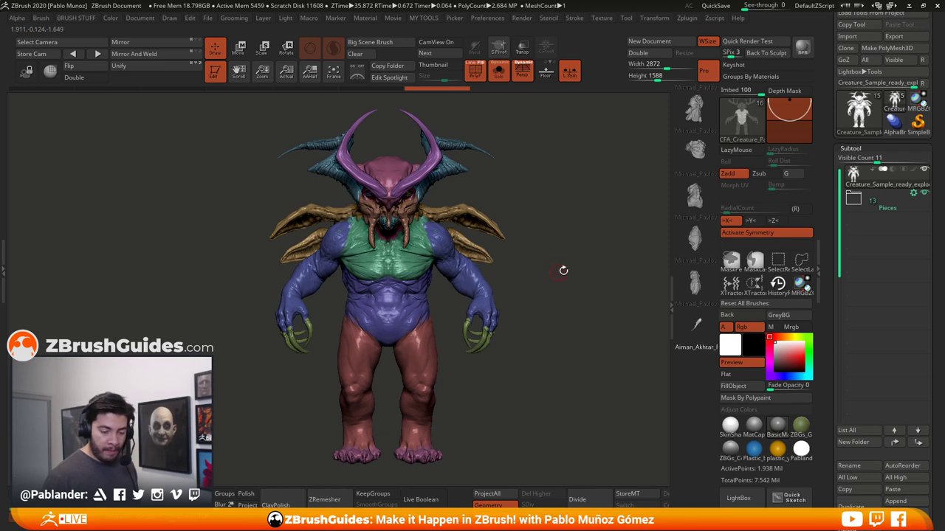
{"action": "left_click_drag", "start_coordinate": [838, 189], "coordinate": [838, 181]}
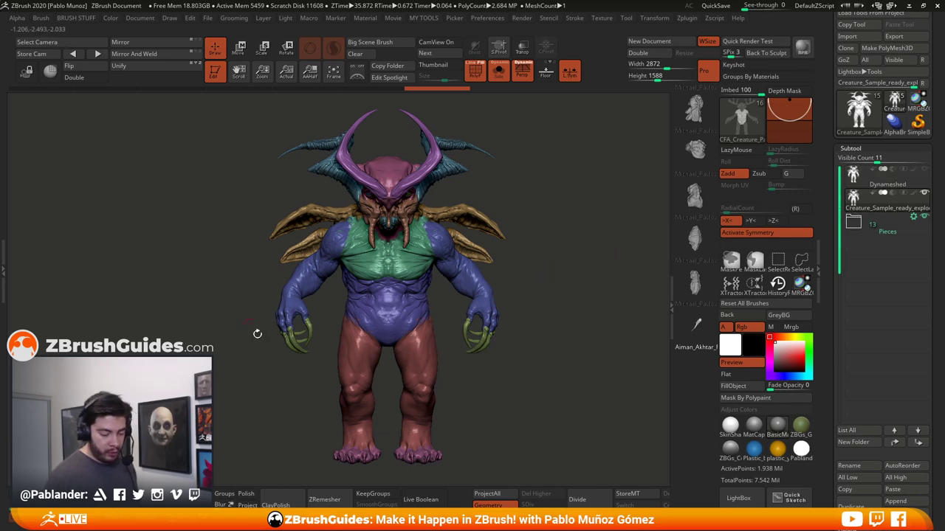
{"action": "left_click", "coordinate": [922, 184]}
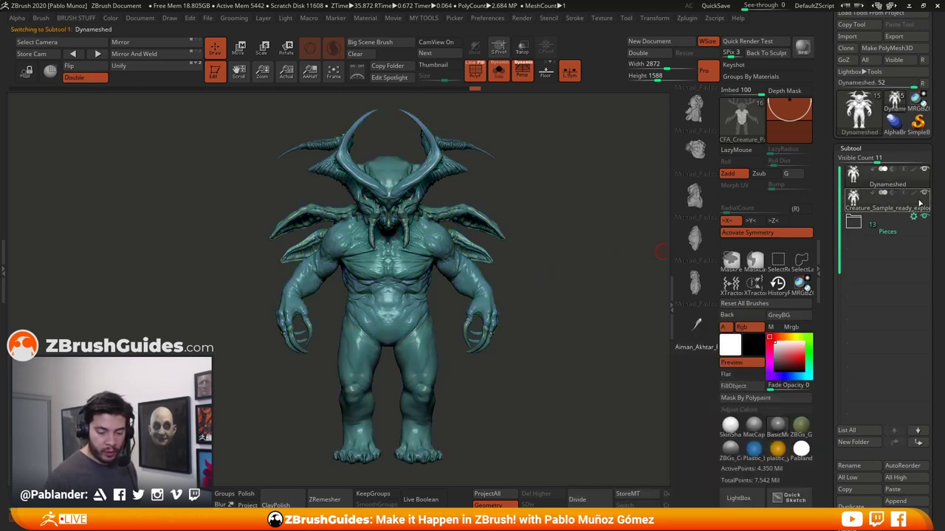
{"action": "left_click", "coordinate": [918, 204]}
{"action": "left_click", "coordinate": [841, 183]}
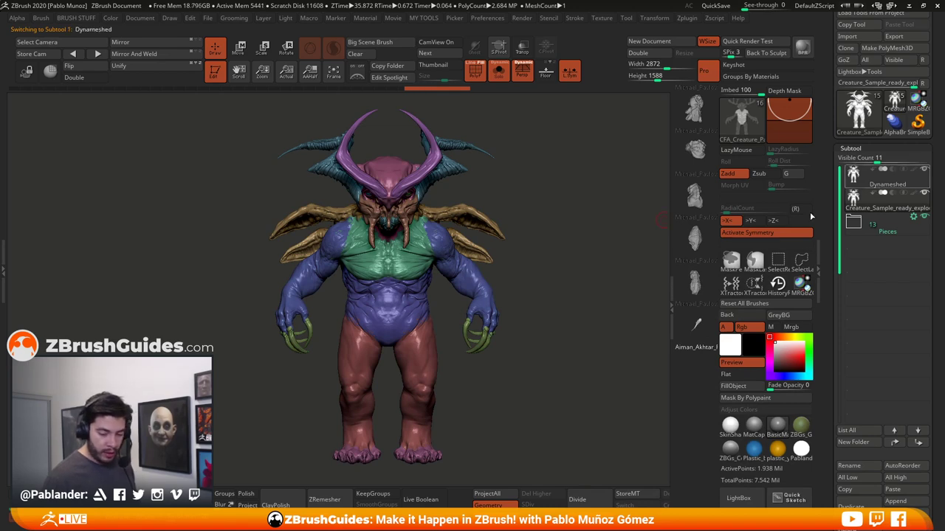
{"action": "mouse_move", "coordinate": [512, 261]}
{"action": "left_mouse_down"}
{"action": "mouse_move", "coordinate": [541, 265]}
{"action": "mouse_move", "coordinate": [502, 260]}
{"action": "left_mouse_up"}
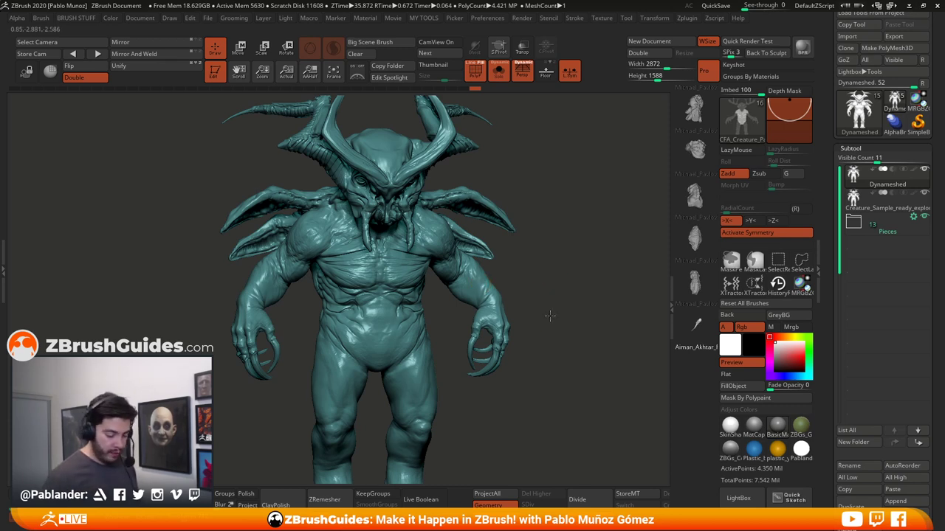
{"action": "left_click_drag", "start_coordinate": [547, 314], "coordinate": [548, 287]}
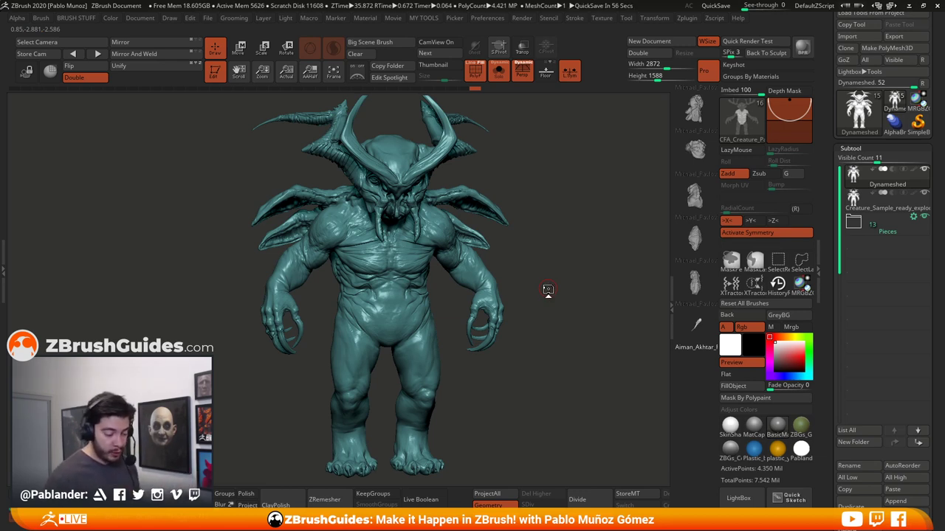
{"action": "left_click_drag", "start_coordinate": [541, 254], "coordinate": [539, 246]}
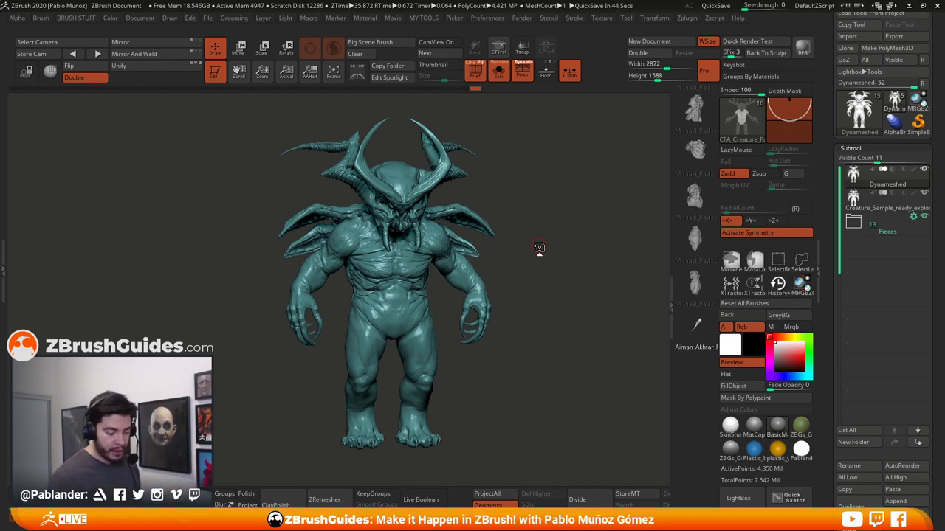
{"action": "left_click_drag", "start_coordinate": [555, 284], "coordinate": [510, 316]}
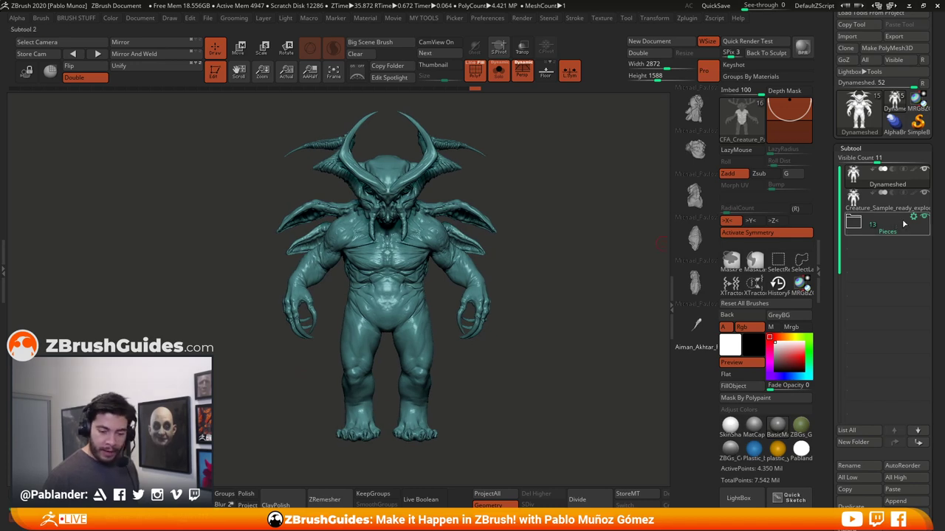
Start a new Sphere3D and convert it to a PolyMesh3D with its wireframe displayed
{"action": "left_click", "coordinate": [858, 110]}
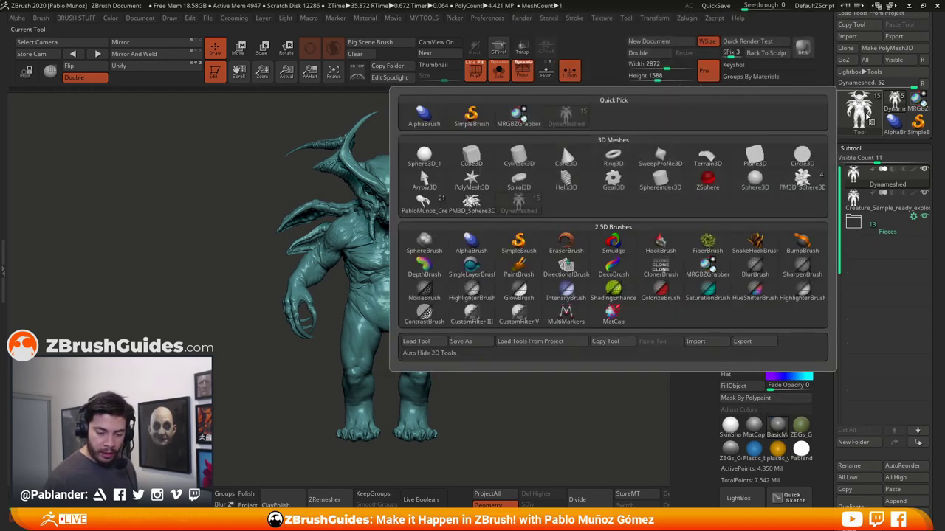
{"action": "left_click", "coordinate": [430, 159]}
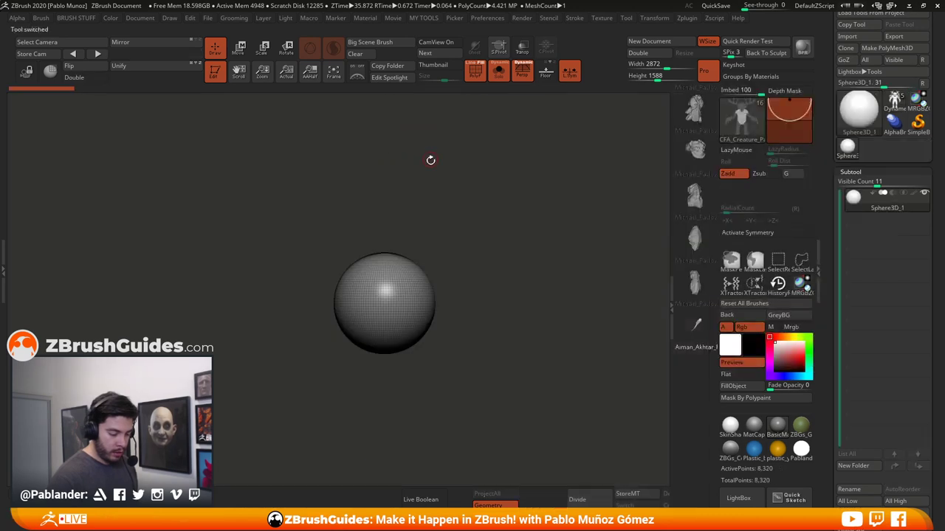
{"action": "left_click", "coordinate": [905, 48]}
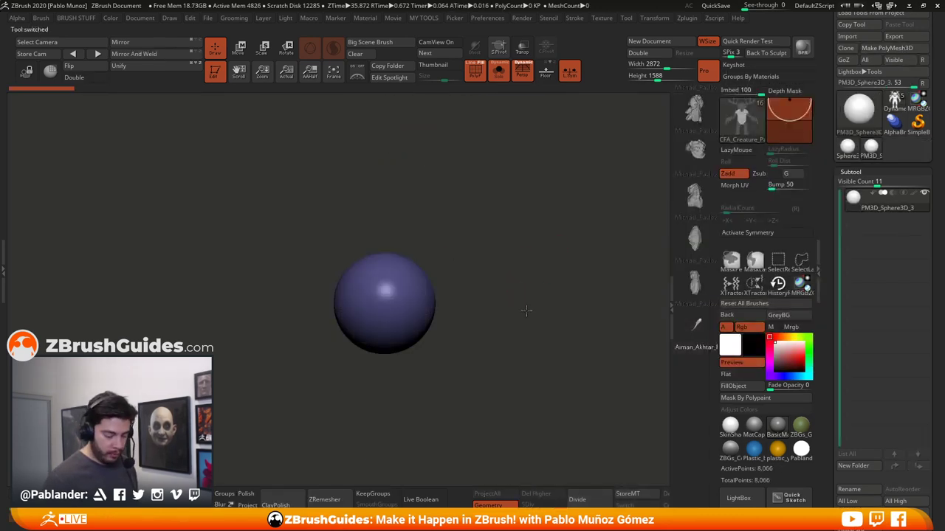
{"action": "left_click", "coordinate": [471, 64]}
Frame the sphere in the canvas and activate symmetry across the X axis
{"action": "right_click_drag", "start_coordinate": [511, 203], "coordinate": [529, 282], "text": "ctrl"}
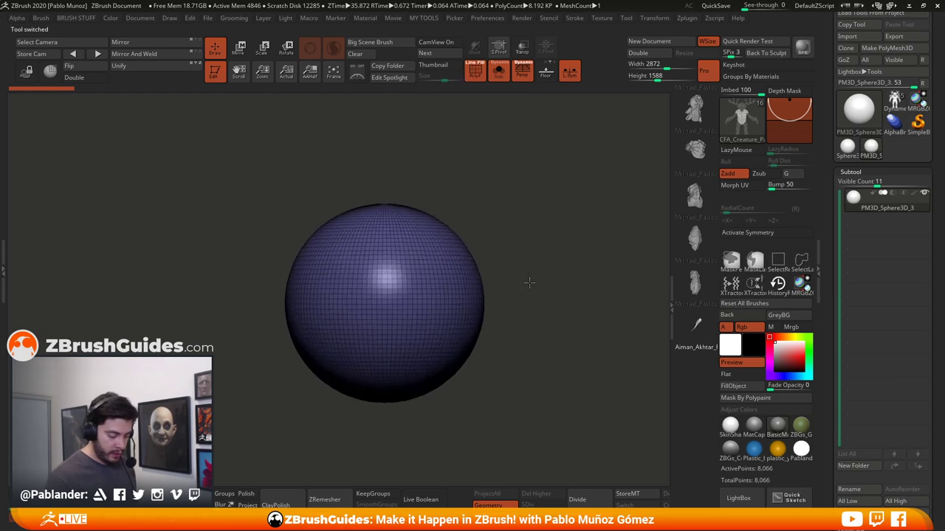
{"action": "left_click_drag", "start_coordinate": [528, 282], "coordinate": [541, 273]}
{"action": "mouse_move", "coordinate": [510, 339]}
{"action": "left_mouse_down", "text": "alt"}
{"action": "mouse_move", "coordinate": [506, 358]}
{"action": "mouse_move", "coordinate": [497, 334]}
{"action": "left_mouse_up", "text": "alt"}
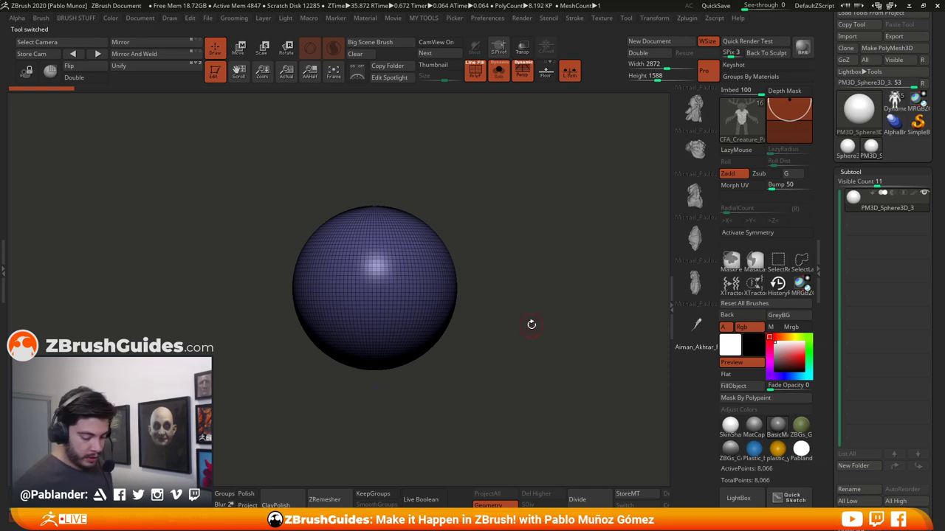
{"action": "left_click", "coordinate": [786, 232]}
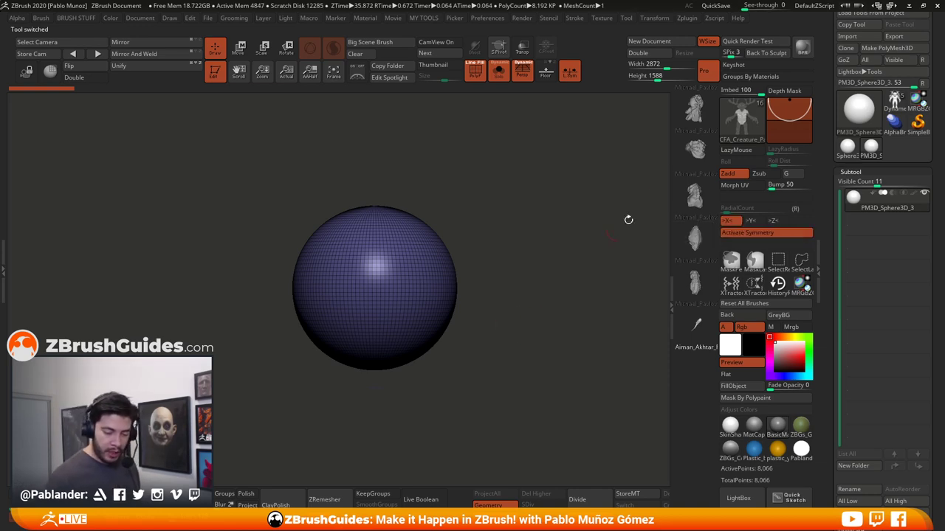
Choose the headless muscular torso mesh from the CFA_Creature_Pack_TORSOS brush and insert it at the centre of the sphere
{"action": "left_click", "coordinate": [751, 129]}
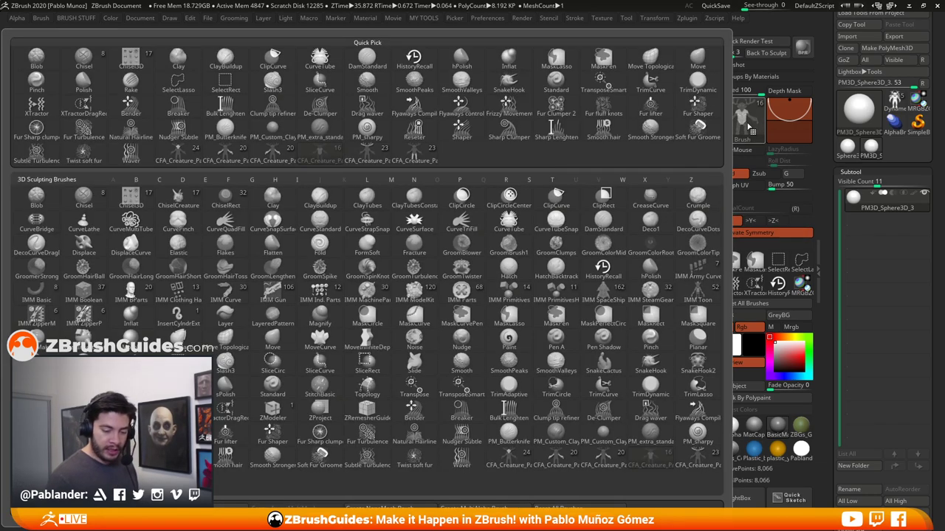
{"action": "left_click", "coordinate": [748, 126]}
{"action": "left_click", "coordinate": [745, 132]}
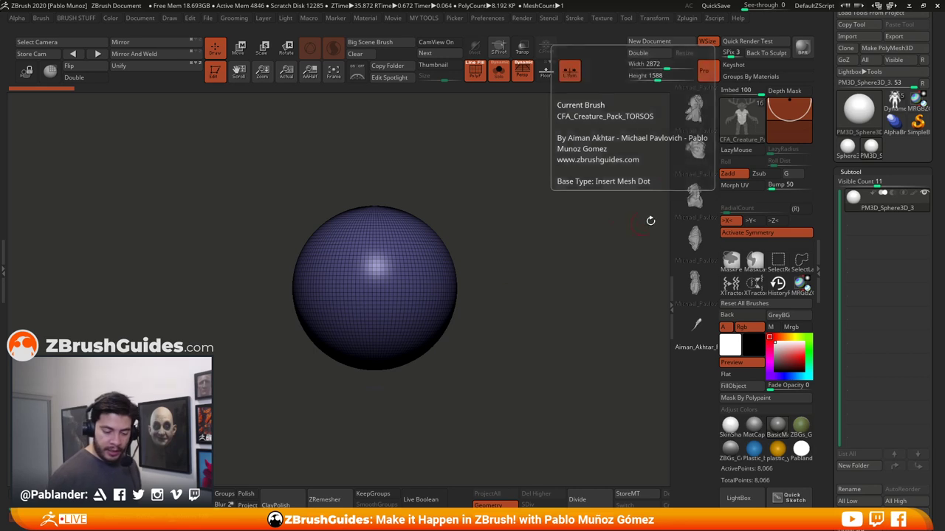
{"action": "left_click_drag", "start_coordinate": [700, 171], "coordinate": [692, 227]}
{"action": "scroll", "coordinate": [692, 228], "scroll_direction": "down", "scroll_amount": 5}
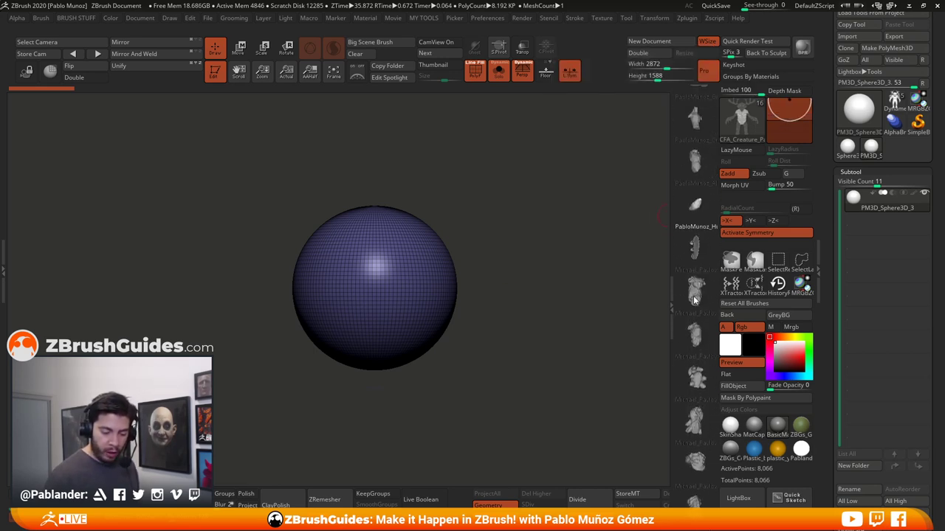
{"action": "scroll", "coordinate": [692, 281], "scroll_direction": "down", "scroll_amount": 5}
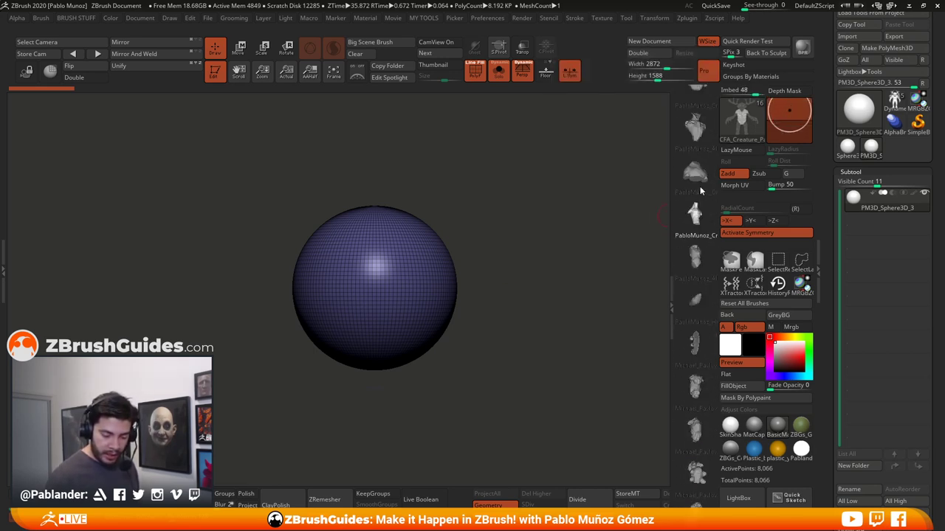
{"action": "left_click_drag", "start_coordinate": [695, 301], "coordinate": [695, 310]}
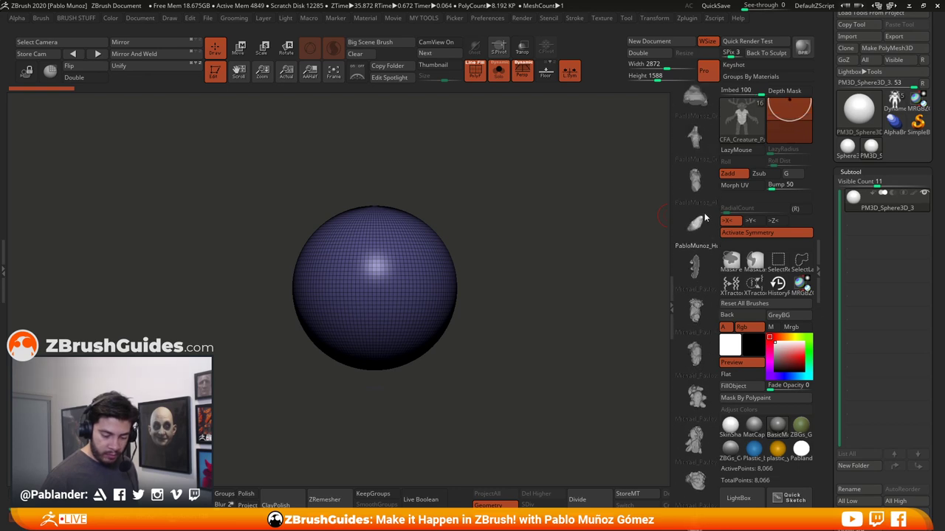
{"action": "left_click_drag", "start_coordinate": [700, 198], "coordinate": [698, 215]}
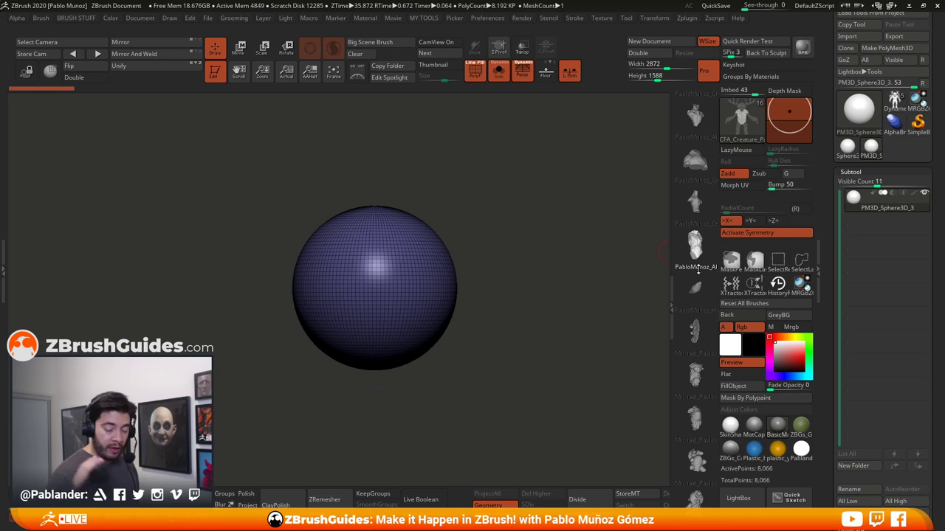
{"action": "scroll", "coordinate": [696, 306], "scroll_direction": "down", "scroll_amount": 2}
{"action": "scroll", "coordinate": [701, 311], "scroll_direction": "up", "scroll_amount": 2}
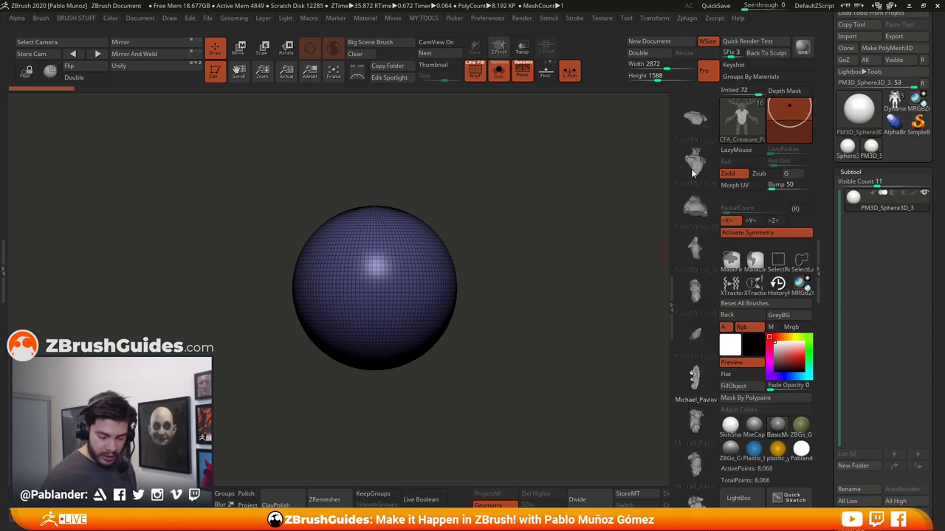
{"action": "left_click", "coordinate": [695, 293]}
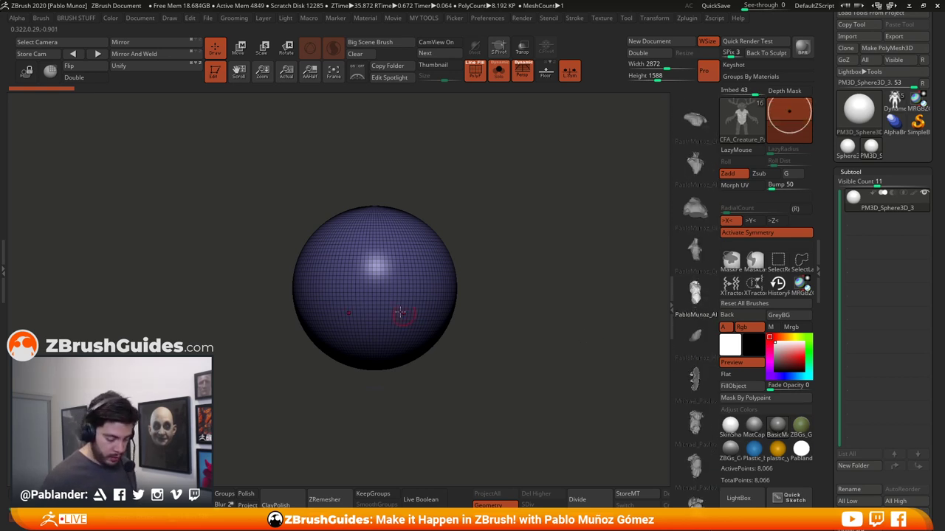
{"action": "left_click_drag", "start_coordinate": [376, 287], "coordinate": [373, 415]}
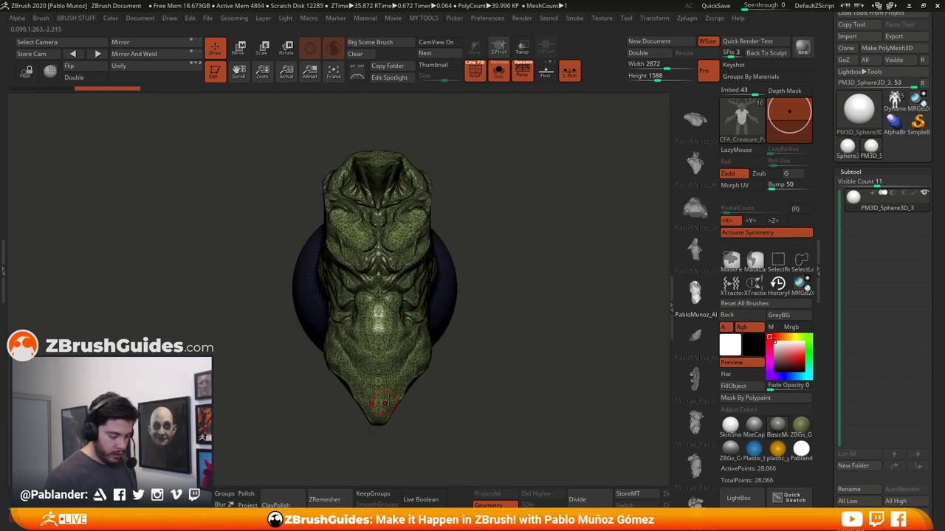
Turn off the wireframe, centre the gizmo on the inserted torso, and move the torso back into the sphere
{"action": "left_click", "coordinate": [479, 73]}
{"action": "left_click_drag", "start_coordinate": [492, 225], "coordinate": [524, 278]}
{"action": "left_click", "coordinate": [239, 48]}
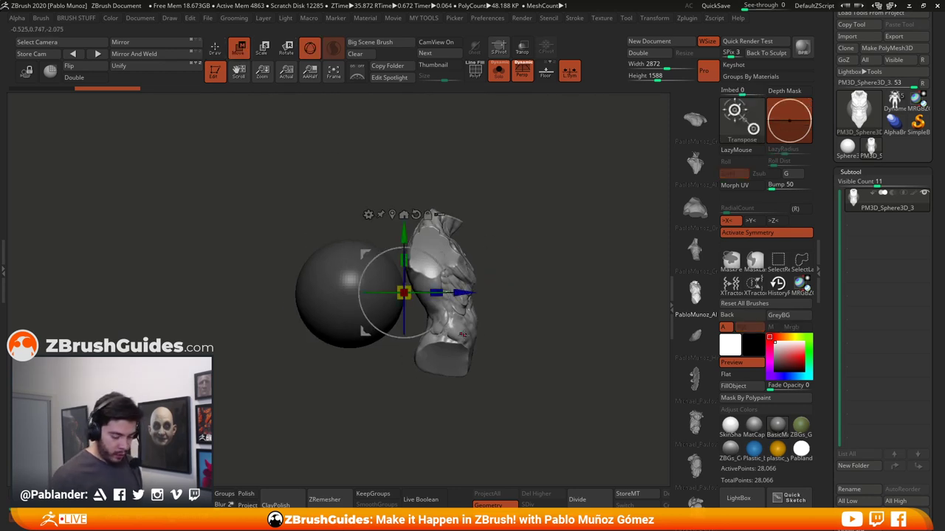
{"action": "left_click", "coordinate": [392, 215]}
{"action": "left_click_drag", "start_coordinate": [546, 320], "coordinate": [576, 302], "text": "alt"}
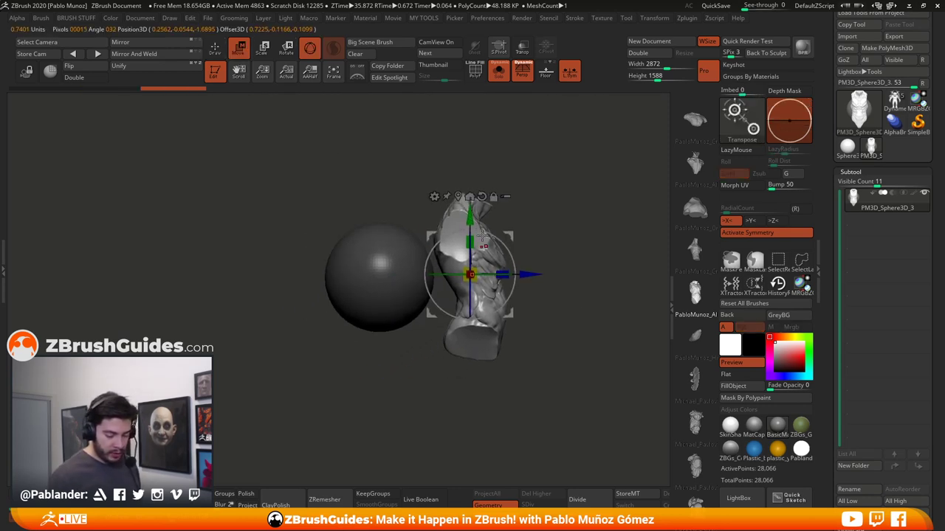
{"action": "left_click_drag", "start_coordinate": [509, 315], "coordinate": [416, 301]}
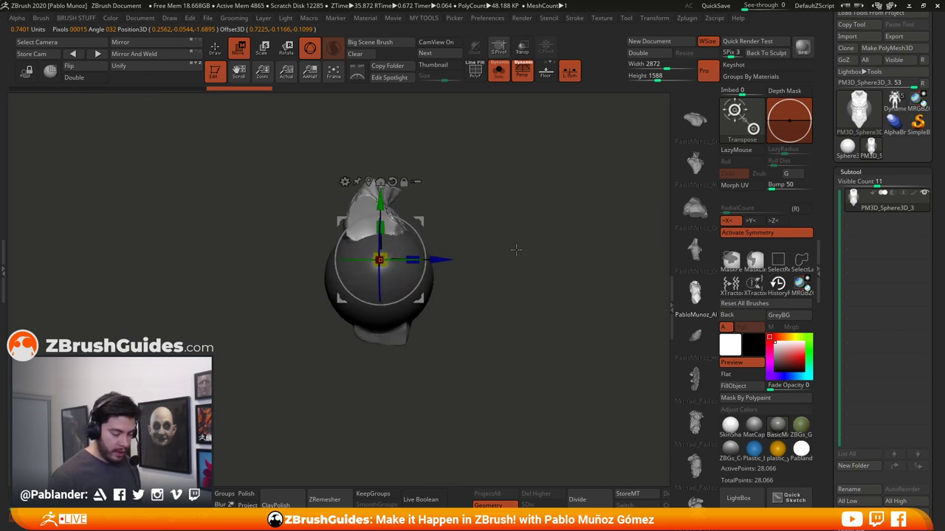
{"action": "left_click_drag", "start_coordinate": [516, 251], "coordinate": [488, 246]}
{"action": "left_click", "coordinate": [216, 50]}
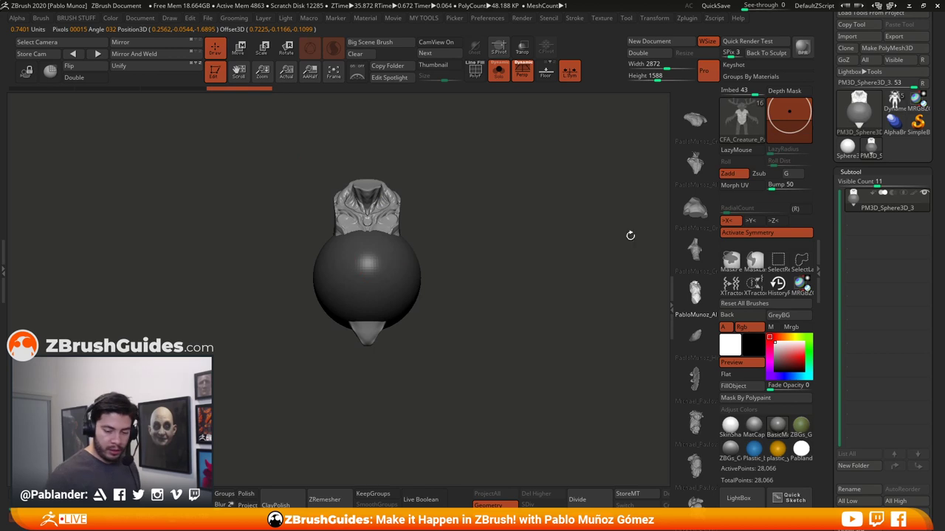
Split the unmasked torso into its own subtool and look over the Subtool palette's Split options
{"action": "left_click_drag", "start_coordinate": [485, 234], "coordinate": [501, 249], "text": "alt"}
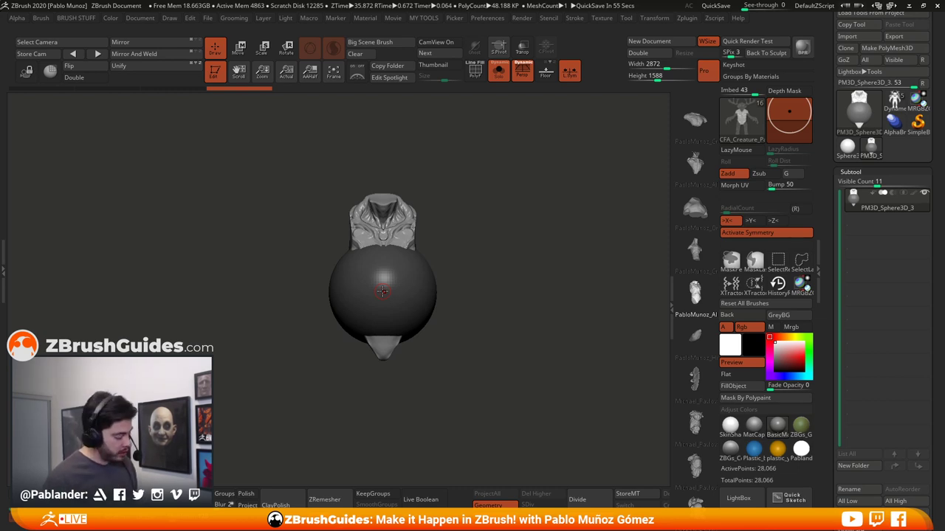
{"action": "key", "text": "3"}
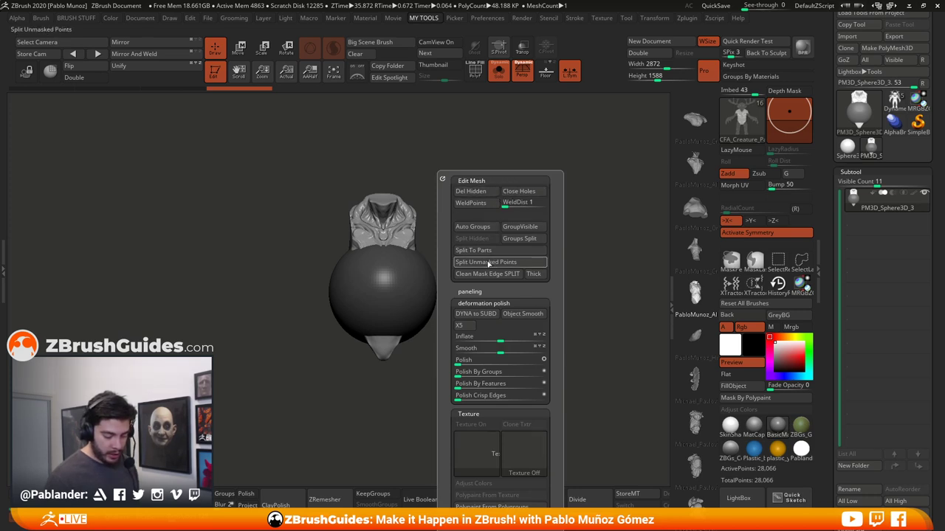
{"action": "left_click", "coordinate": [493, 264]}
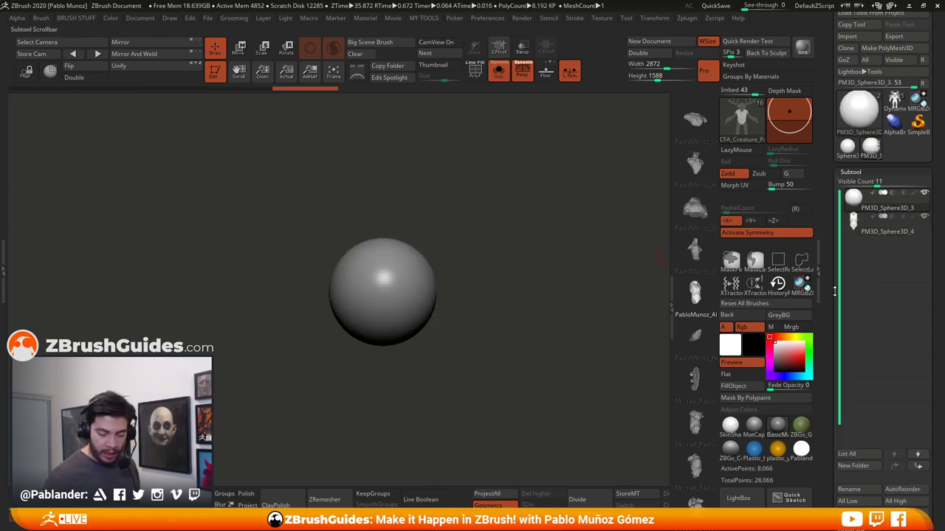
{"action": "left_click_drag", "start_coordinate": [836, 414], "coordinate": [835, 202]}
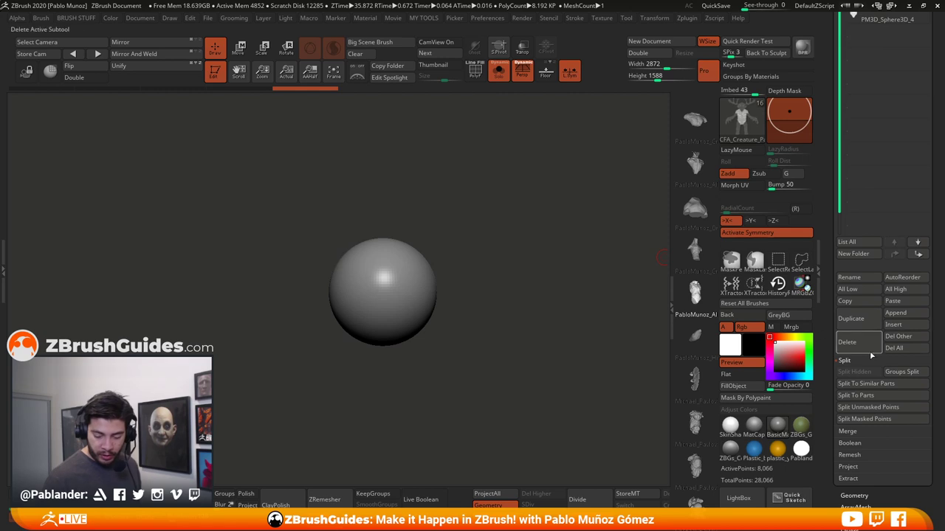
{"action": "left_click", "coordinate": [842, 383]}
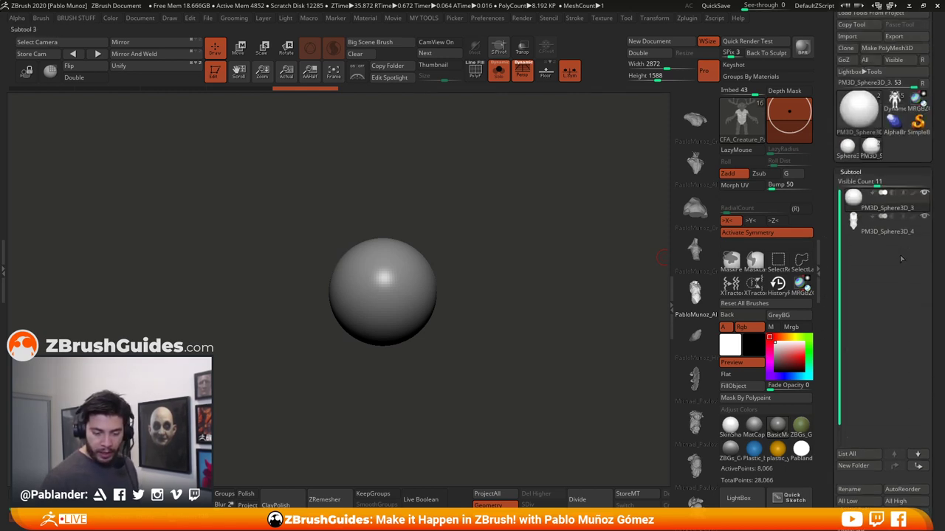
Make the torso the active subtool and hide the sphere subtool
{"action": "left_click", "coordinate": [908, 222]}
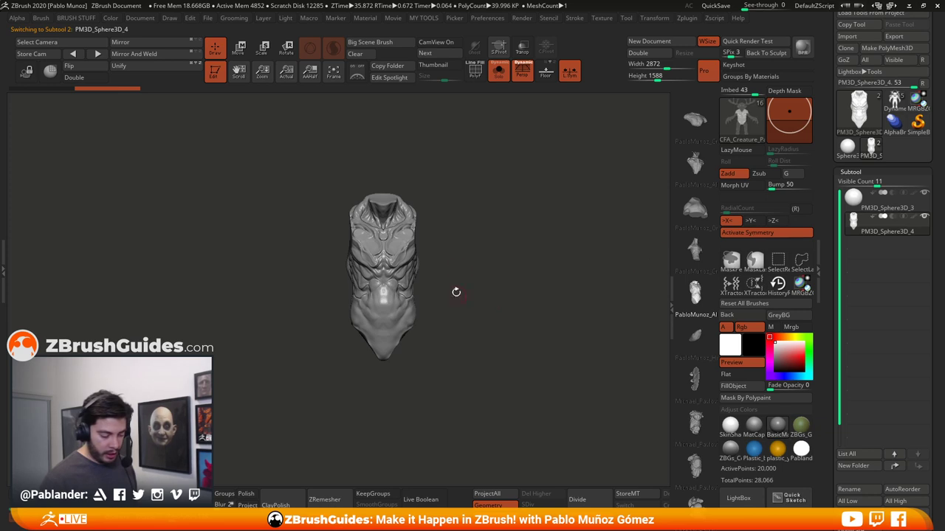
{"action": "mouse_move", "coordinate": [470, 271]}
{"action": "left_mouse_down"}
{"action": "mouse_move", "coordinate": [504, 271]}
{"action": "mouse_move", "coordinate": [477, 270]}
{"action": "left_mouse_up"}
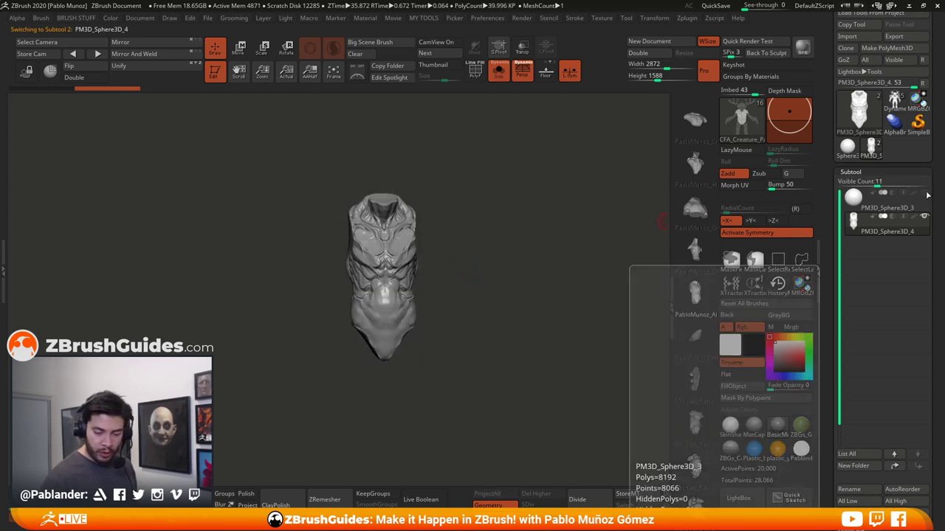
{"action": "left_click_drag", "start_coordinate": [508, 316], "coordinate": [496, 317]}
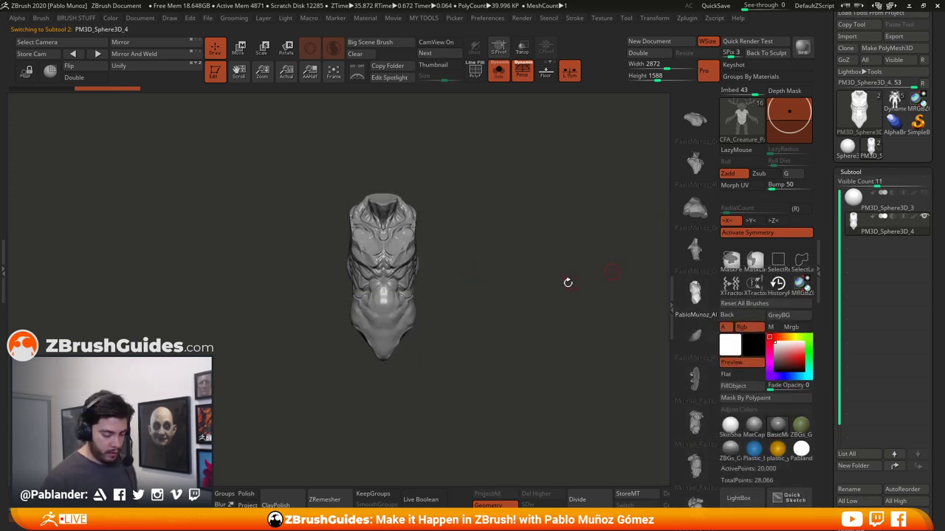
{"action": "left_click_drag", "start_coordinate": [568, 284], "coordinate": [548, 318], "text": "alt"}
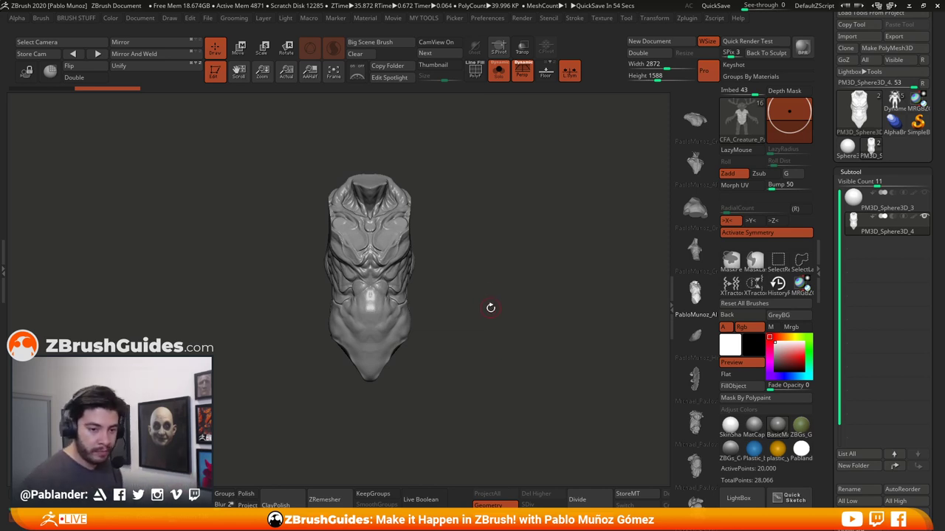
Browse the torso brush meshes, choose the one with a head and shoulders, and insert it on the torso's upper chest
{"action": "mouse_move", "coordinate": [500, 303]}
{"action": "left_mouse_down"}
{"action": "mouse_move", "coordinate": [504, 293]}
{"action": "mouse_move", "coordinate": [497, 318]}
{"action": "mouse_move", "coordinate": [654, 316]}
{"action": "left_mouse_up"}
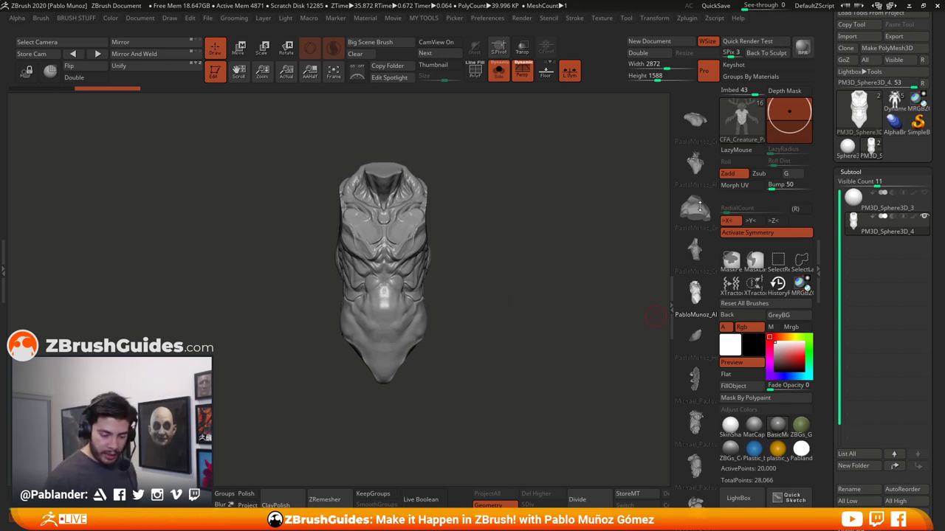
{"action": "left_click_drag", "start_coordinate": [699, 207], "coordinate": [702, 187]}
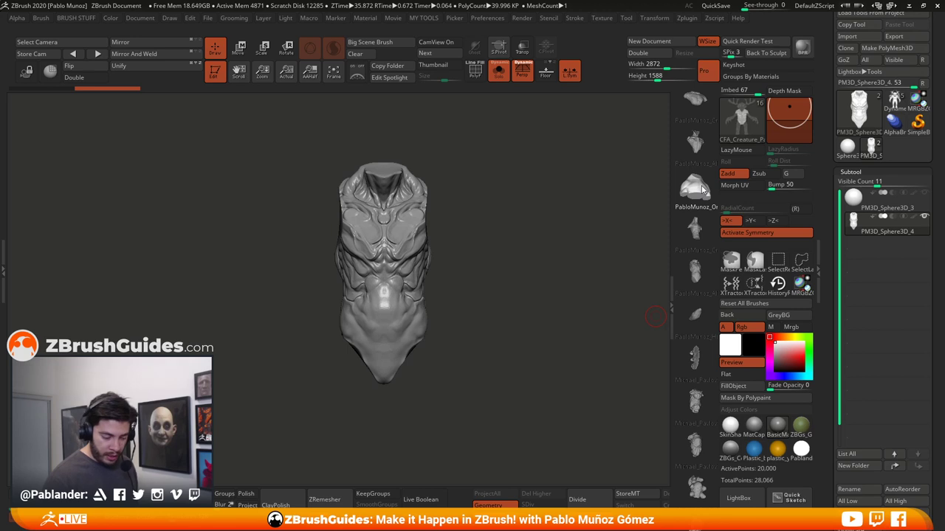
{"action": "left_click_drag", "start_coordinate": [500, 238], "coordinate": [542, 237]}
{"action": "left_click_drag", "start_coordinate": [517, 267], "coordinate": [502, 276], "text": "shift"}
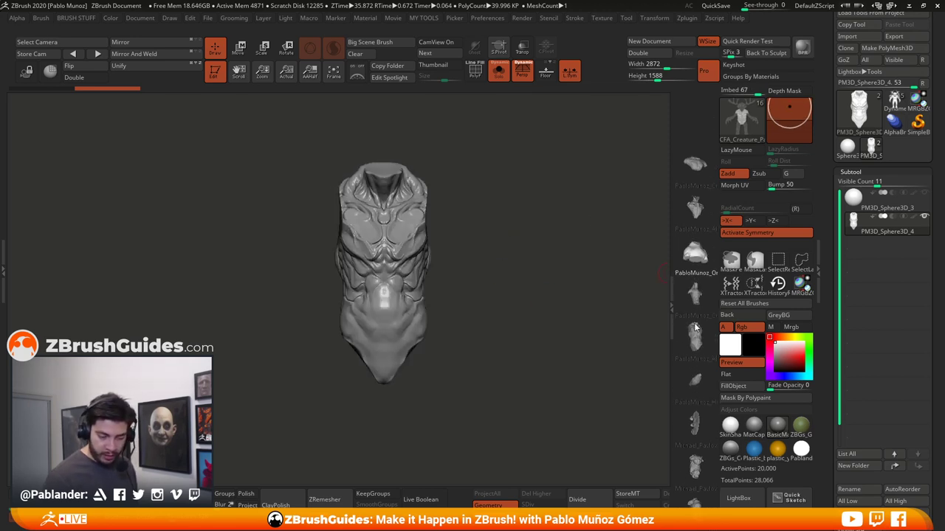
{"action": "left_click", "coordinate": [700, 271]}
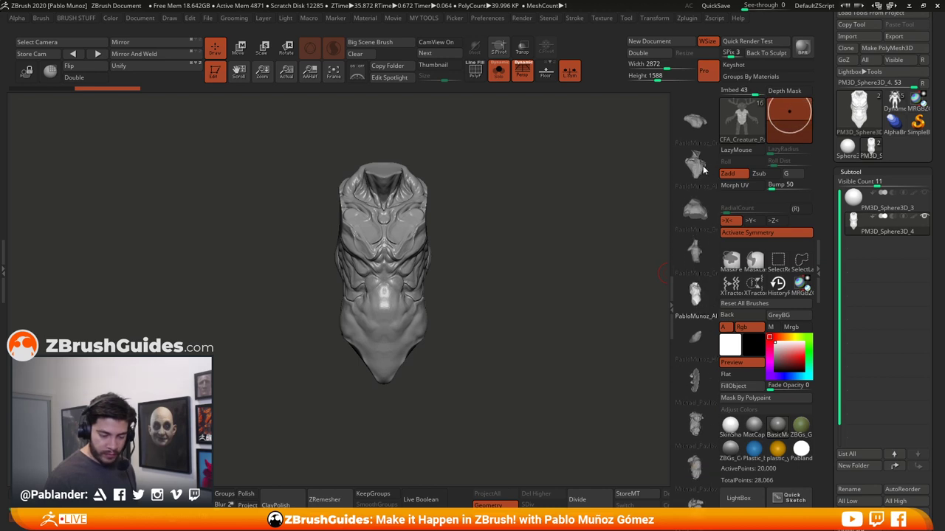
{"action": "left_click_drag", "start_coordinate": [488, 196], "coordinate": [541, 231]}
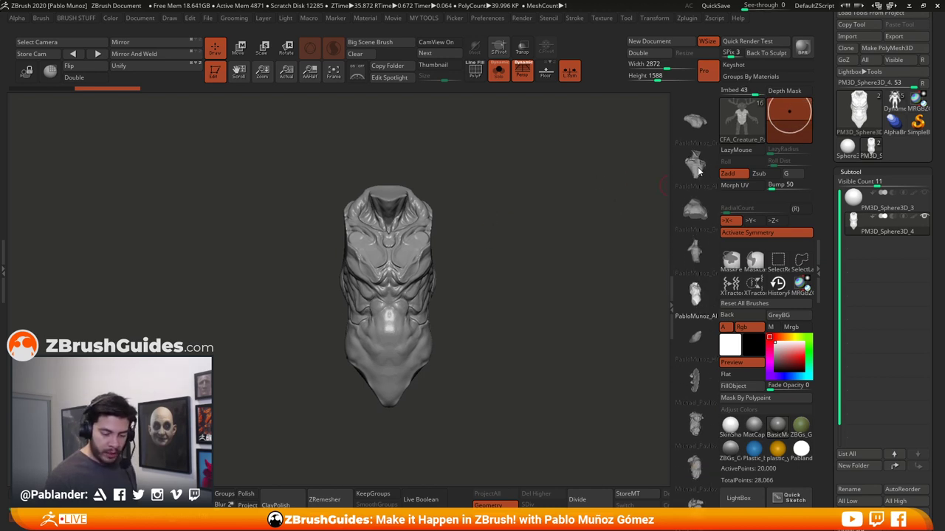
{"action": "left_click", "coordinate": [697, 167]}
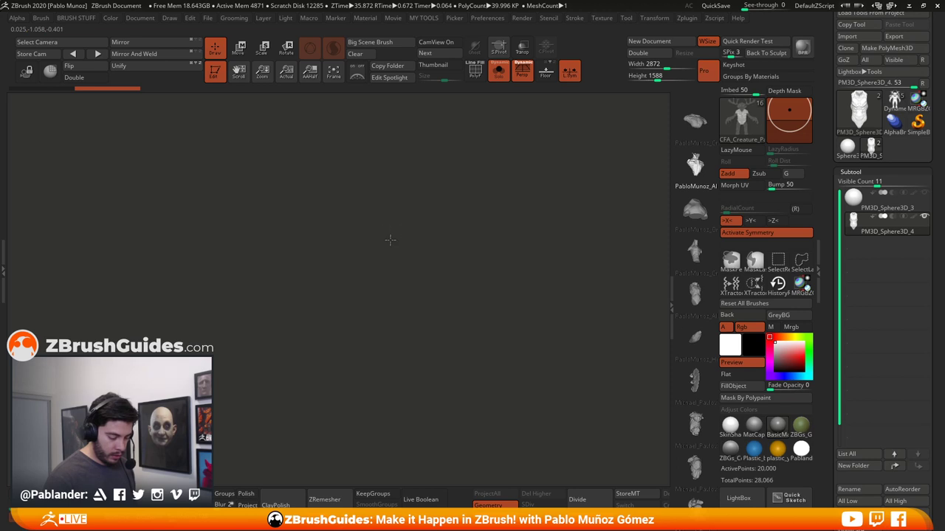
{"action": "left_click_drag", "start_coordinate": [389, 239], "coordinate": [504, 302]}
Move and rotate the inserted head-and-shoulders piece with the gizmo so it sits upright over the torso's neck and chest
{"action": "left_click", "coordinate": [240, 50]}
{"action": "left_click_drag", "start_coordinate": [510, 200], "coordinate": [529, 225], "text": "alt"}
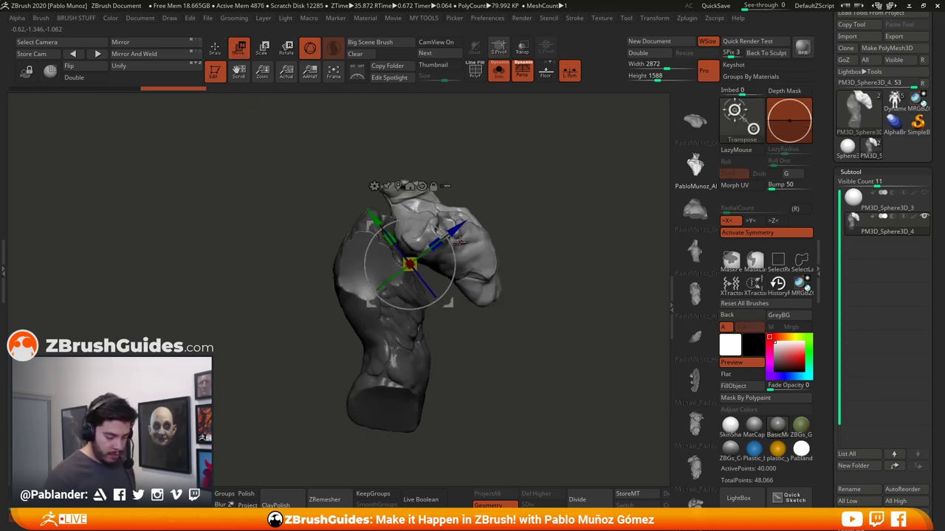
{"action": "left_click_drag", "start_coordinate": [451, 245], "coordinate": [423, 269]}
{"action": "left_click_drag", "start_coordinate": [506, 248], "coordinate": [450, 247], "text": "shift"}
{"action": "left_click_drag", "start_coordinate": [355, 234], "coordinate": [351, 235]}
{"action": "left_click_drag", "start_coordinate": [444, 234], "coordinate": [498, 232]}
{"action": "key", "text": "ctrl+z"}
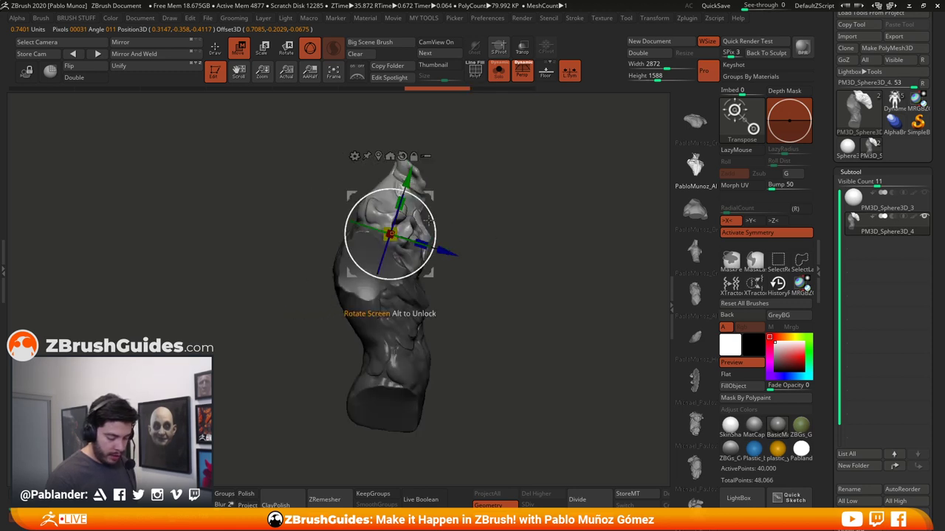
{"action": "left_click_drag", "start_coordinate": [407, 224], "coordinate": [428, 221]}
{"action": "left_click_drag", "start_coordinate": [495, 206], "coordinate": [511, 261]}
{"action": "left_click_drag", "start_coordinate": [415, 252], "coordinate": [500, 296]}
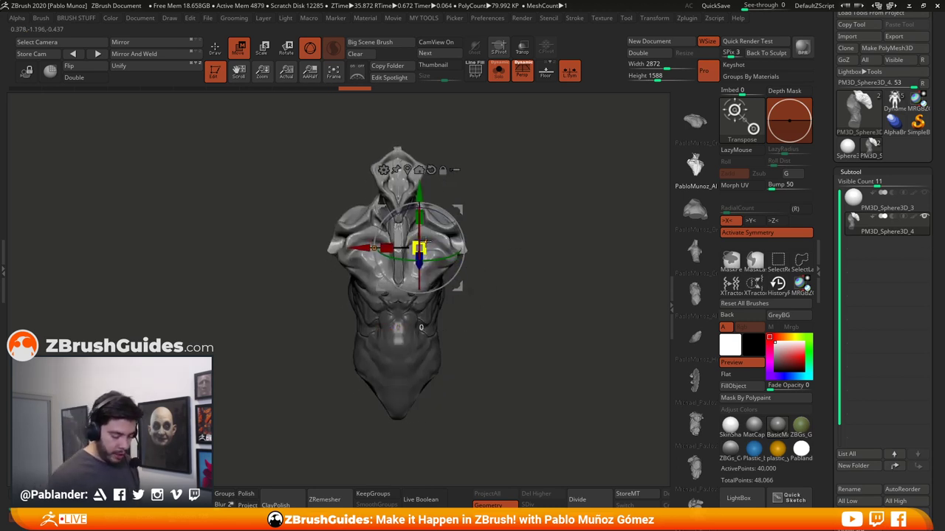
{"action": "left_click_drag", "start_coordinate": [428, 238], "coordinate": [429, 235]}
{"action": "key", "text": "ctrl+z"}
{"action": "key", "text": "ctrl+z"}
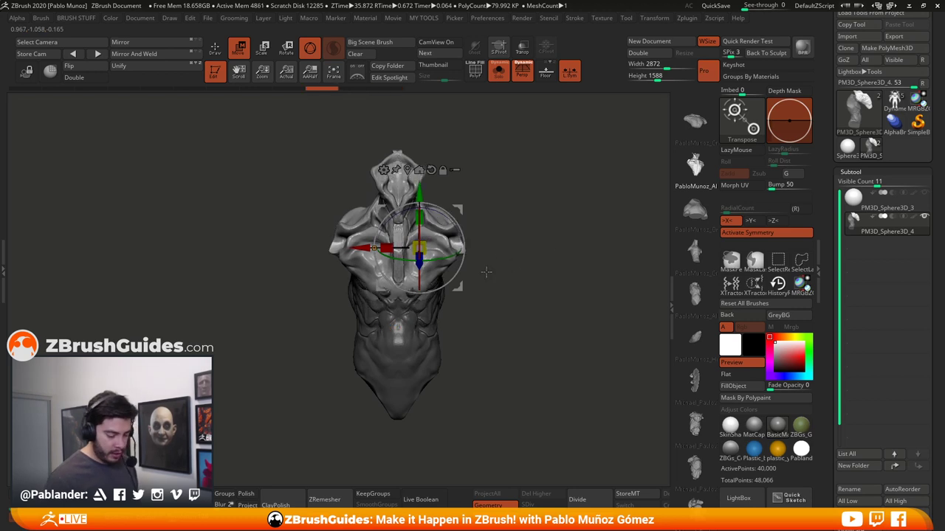
Turn off symmetry and centre the gizmo on the unmasked head-and-shoulders piece
{"action": "mouse_move", "coordinate": [481, 275]}
{"action": "left_mouse_down"}
{"action": "mouse_move", "coordinate": [472, 267]}
{"action": "mouse_move", "coordinate": [490, 254]}
{"action": "mouse_move", "coordinate": [495, 279]}
{"action": "left_mouse_up"}
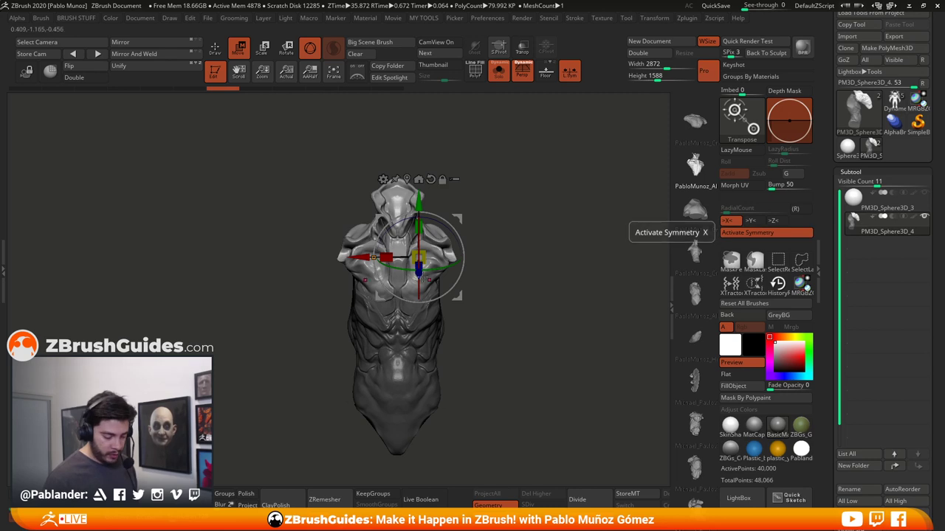
{"action": "left_click", "coordinate": [747, 233]}
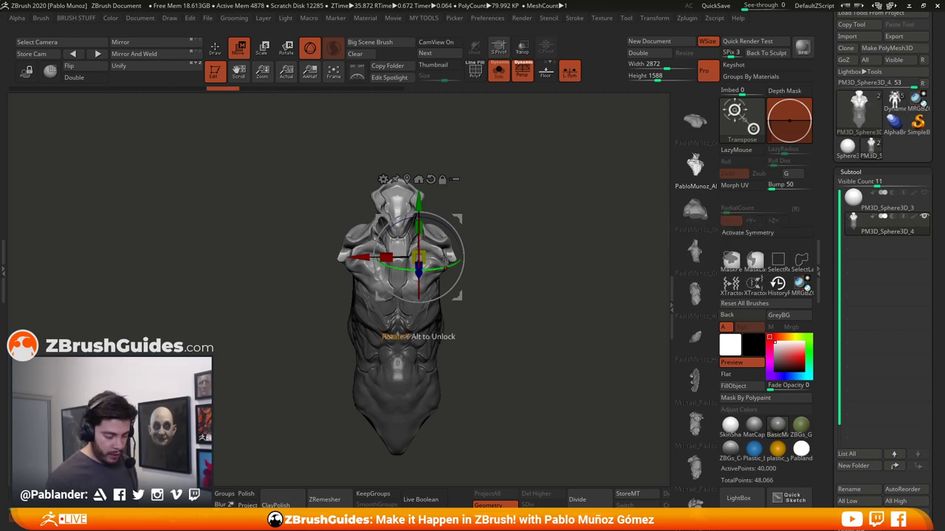
{"action": "left_click", "coordinate": [407, 179]}
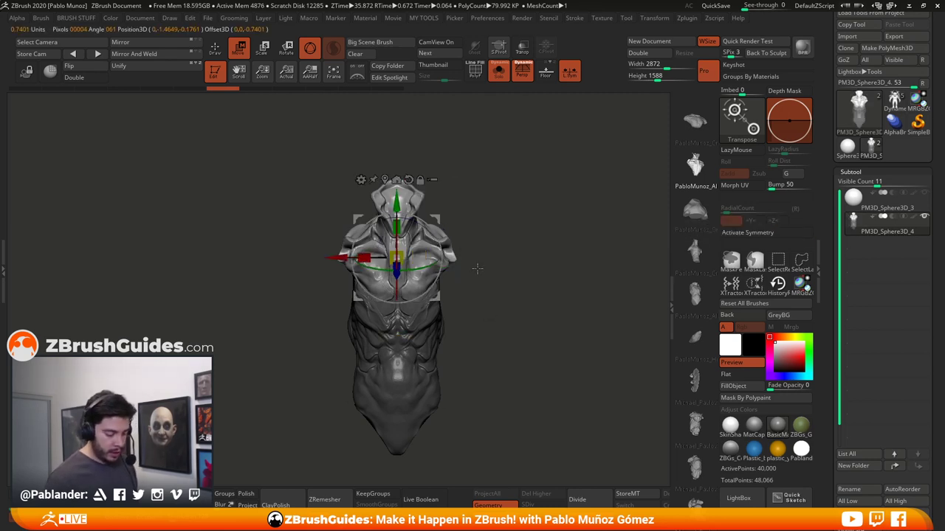
Scale up the head-and-shoulders piece uniformly with the gizmo so its shoulders extend wider than the torso
{"action": "left_click_drag", "start_coordinate": [396, 259], "coordinate": [487, 245]}
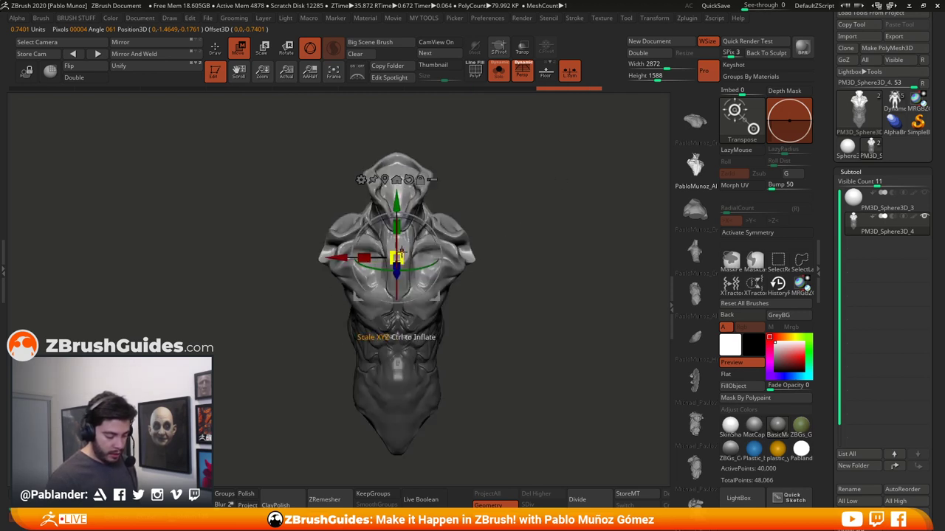
{"action": "left_click_drag", "start_coordinate": [400, 255], "coordinate": [414, 251]}
{"action": "left_click_drag", "start_coordinate": [487, 255], "coordinate": [548, 234]}
{"action": "mouse_move", "coordinate": [399, 254]}
{"action": "left_mouse_down"}
{"action": "mouse_move", "coordinate": [438, 219]}
{"action": "mouse_move", "coordinate": [440, 230]}
{"action": "mouse_move", "coordinate": [463, 229]}
{"action": "mouse_move", "coordinate": [411, 253]}
{"action": "left_mouse_up"}
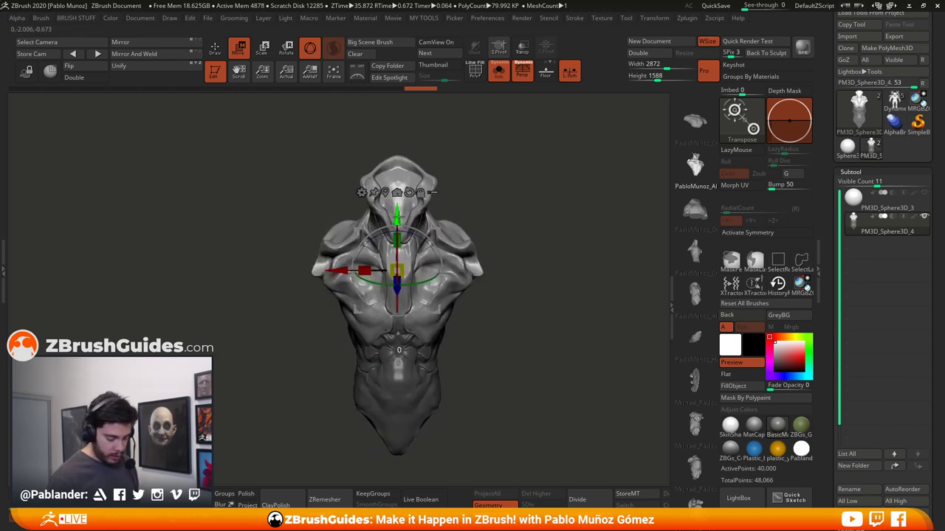
Raise the enlarged head-and-shoulders piece along its vertical axis, return to Draw mode and check the fit from the front and back
{"action": "left_click_drag", "start_coordinate": [399, 219], "coordinate": [399, 203]}
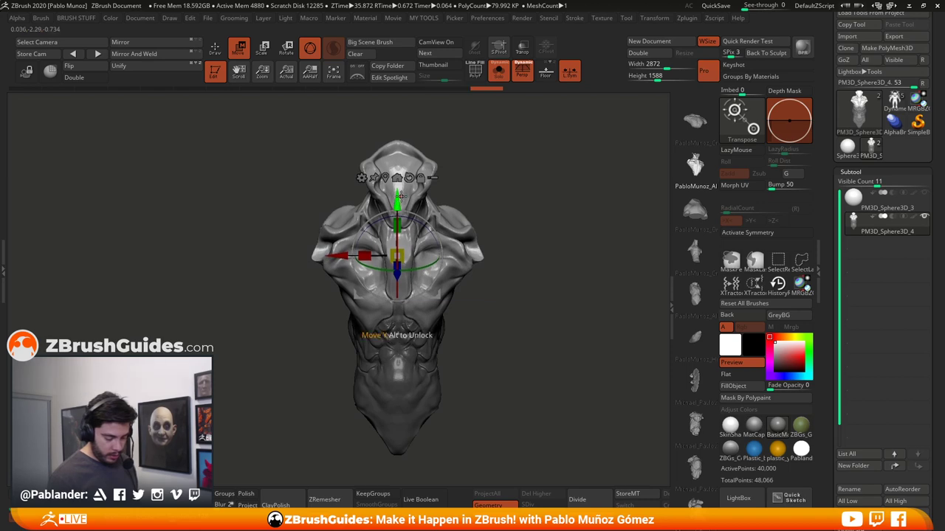
{"action": "left_click_drag", "start_coordinate": [532, 278], "coordinate": [489, 274]}
{"action": "left_click_drag", "start_coordinate": [439, 224], "coordinate": [434, 223]}
{"action": "left_click", "coordinate": [216, 49]}
{"action": "left_click_drag", "start_coordinate": [510, 287], "coordinate": [561, 290]}
{"action": "right_click_drag", "start_coordinate": [560, 290], "coordinate": [473, 323], "text": "shift"}
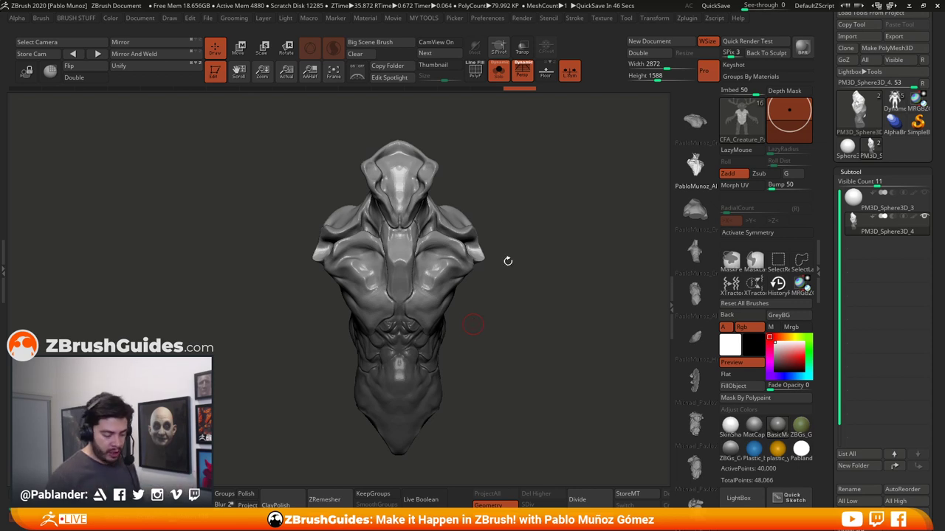
{"action": "mouse_move", "coordinate": [508, 261]}
{"action": "left_mouse_down"}
{"action": "mouse_move", "coordinate": [534, 320]}
{"action": "mouse_move", "coordinate": [554, 330]}
{"action": "left_mouse_up"}
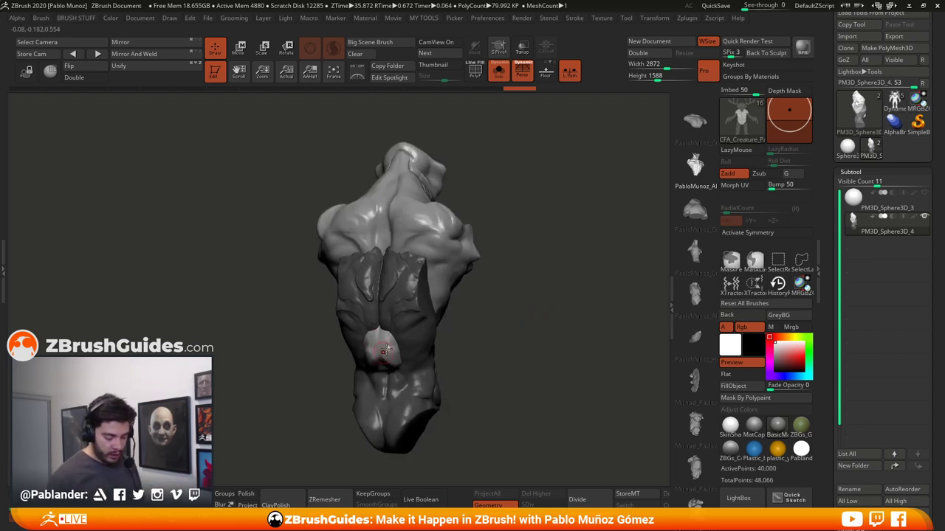
{"action": "left_click_drag", "start_coordinate": [489, 304], "coordinate": [512, 307]}
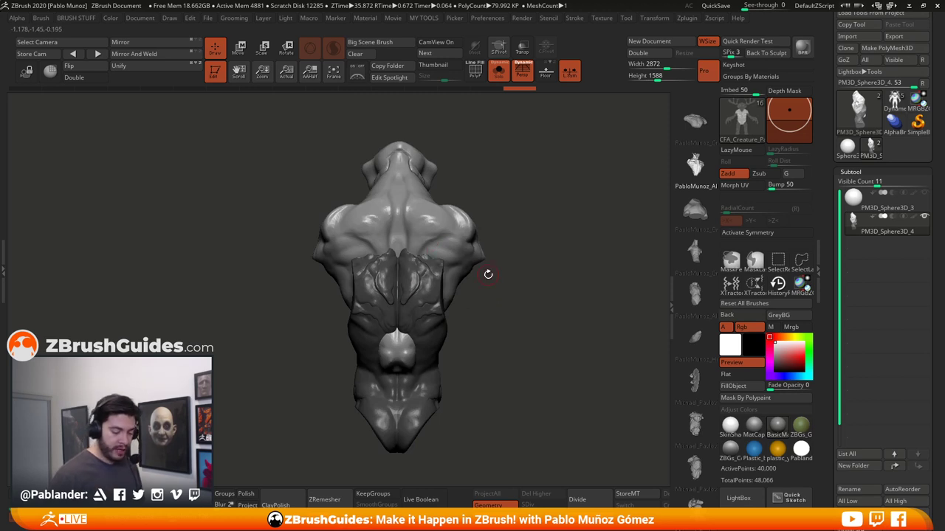
{"action": "mouse_move", "coordinate": [541, 296]}
{"action": "left_mouse_down"}
{"action": "mouse_move", "coordinate": [477, 293]}
{"action": "mouse_move", "coordinate": [476, 325]}
{"action": "mouse_move", "coordinate": [519, 329]}
{"action": "left_mouse_up"}
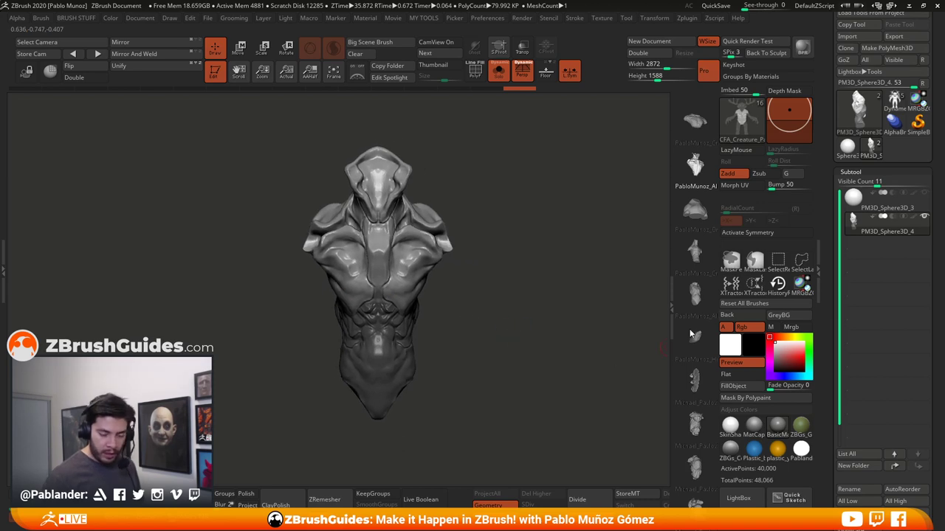
Switch to the 24-mesh CFA creature heads insert brush and browse its head meshes
{"action": "left_click", "coordinate": [742, 117]}
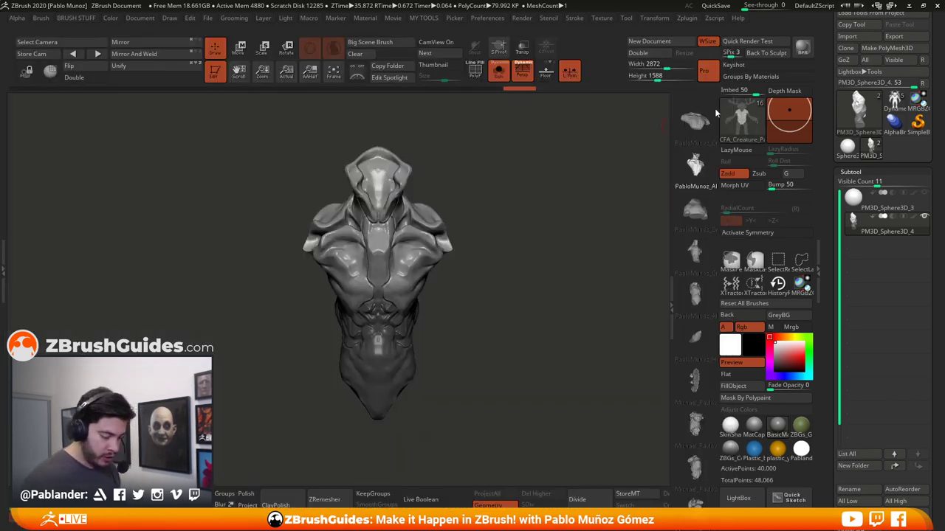
{"action": "left_click", "coordinate": [742, 118]}
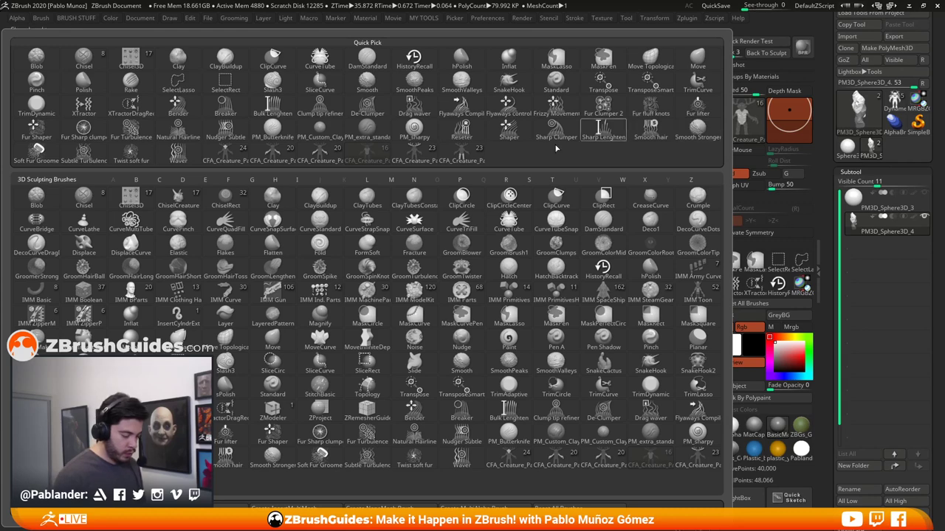
{"action": "left_click", "coordinate": [225, 159]}
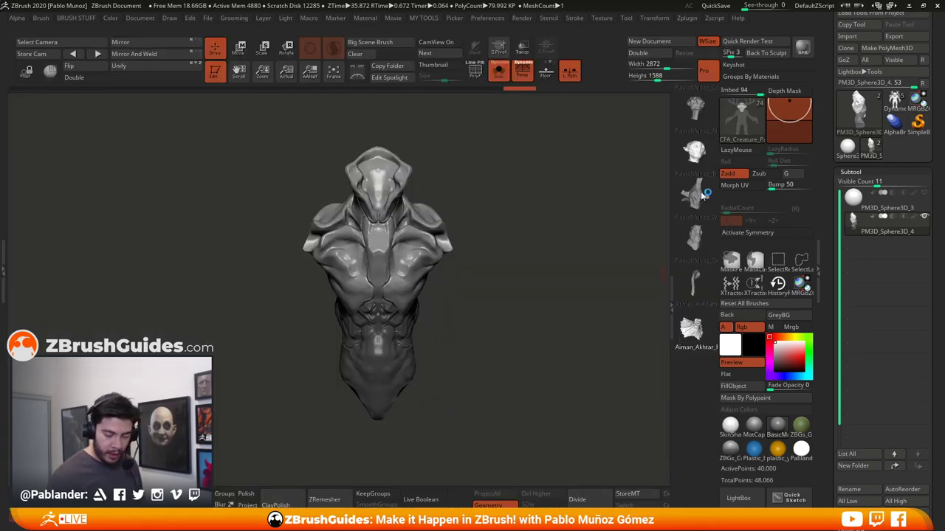
{"action": "left_click_drag", "start_coordinate": [701, 194], "coordinate": [688, 337]}
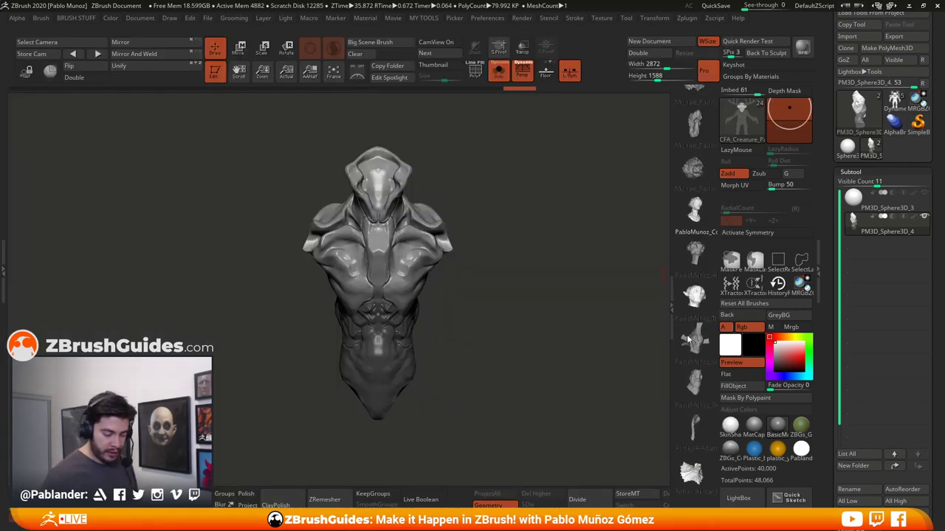
{"action": "left_click_drag", "start_coordinate": [537, 304], "coordinate": [572, 292], "text": "alt"}
{"action": "left_click_drag", "start_coordinate": [694, 213], "coordinate": [694, 225]}
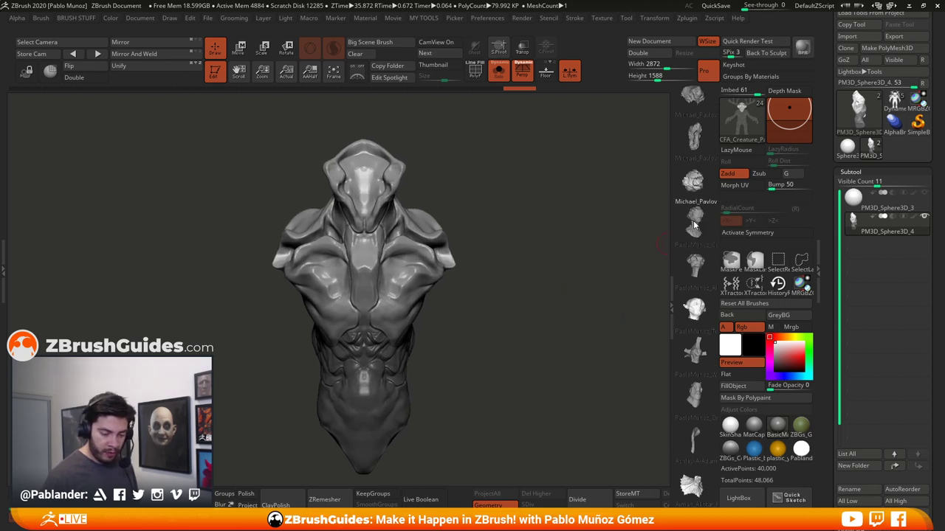
{"action": "left_click", "coordinate": [694, 229]}
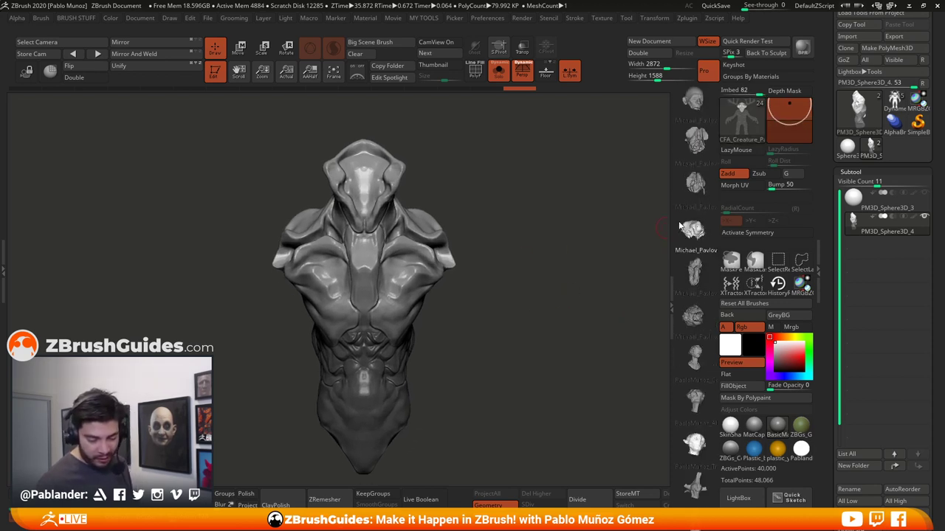
Choose the roaring sabre-toothed cat head from the brush's meshes and insert it on the torso's neck area
{"action": "scroll", "coordinate": [690, 296], "scroll_direction": "up", "scroll_amount": 3}
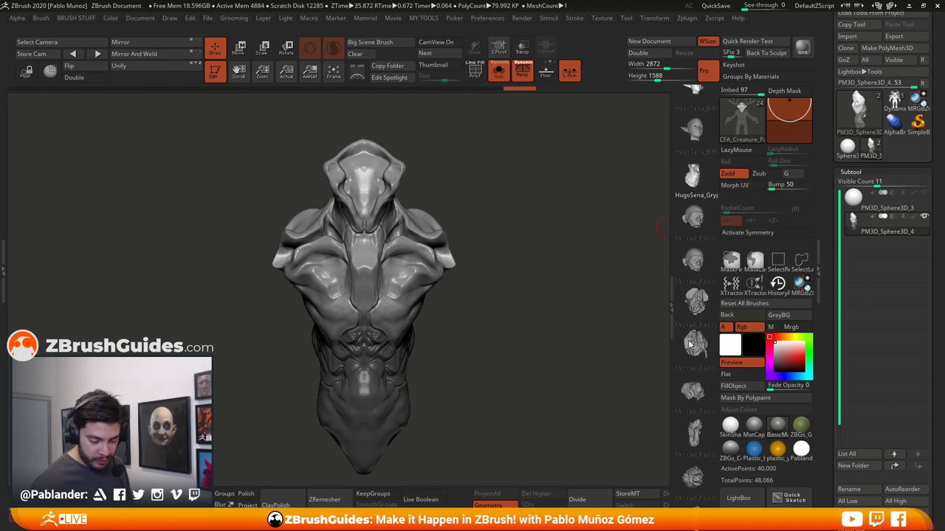
{"action": "scroll", "coordinate": [690, 345], "scroll_direction": "up", "scroll_amount": 4}
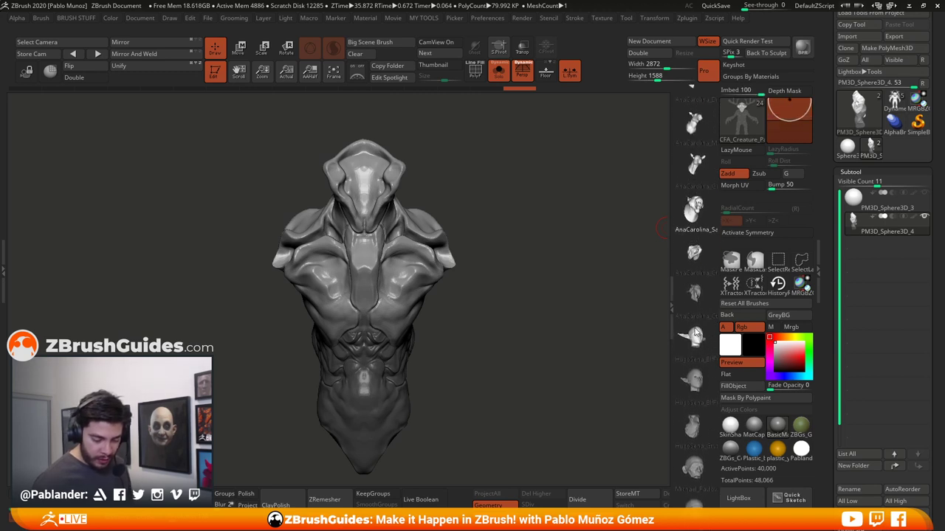
{"action": "scroll", "coordinate": [694, 328], "scroll_direction": "up", "scroll_amount": 2}
{"action": "left_click_drag", "start_coordinate": [551, 282], "coordinate": [559, 311], "text": "alt"}
{"action": "left_click_drag", "start_coordinate": [373, 211], "coordinate": [375, 287]}
{"action": "mouse_move", "coordinate": [476, 227]}
{"action": "left_mouse_down"}
{"action": "mouse_move", "coordinate": [517, 226]}
{"action": "mouse_move", "coordinate": [527, 310]}
{"action": "mouse_move", "coordinate": [508, 302]}
{"action": "left_mouse_up"}
{"action": "mouse_move", "coordinate": [539, 190]}
{"action": "left_mouse_down"}
{"action": "mouse_move", "coordinate": [516, 189]}
{"action": "mouse_move", "coordinate": [531, 194]}
{"action": "left_mouse_up"}
Move and rotate the inserted cat head with the gizmo so it sits upright and centred on the torso's neck
{"action": "left_click", "coordinate": [238, 49]}
{"action": "left_click_drag", "start_coordinate": [372, 213], "coordinate": [364, 221]}
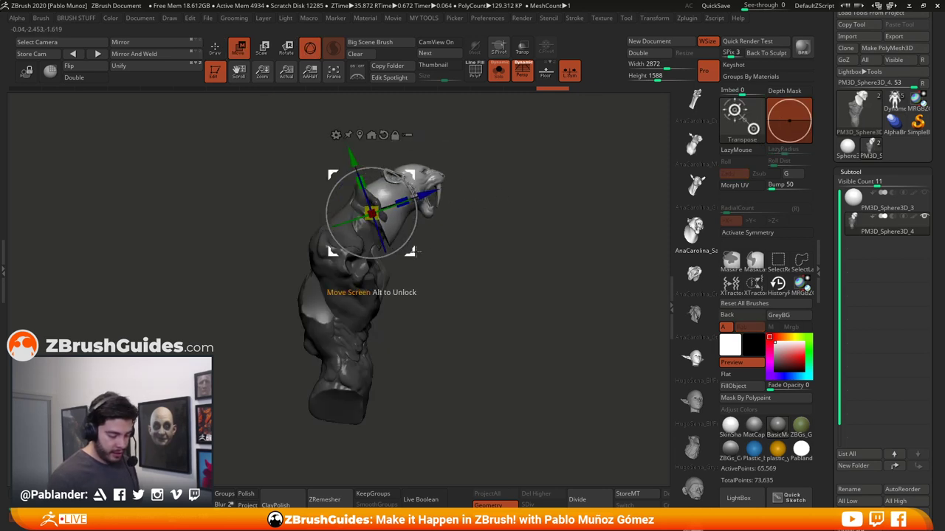
{"action": "left_click_drag", "start_coordinate": [411, 252], "coordinate": [397, 256]}
{"action": "left_click_drag", "start_coordinate": [493, 262], "coordinate": [476, 364], "text": "shift"}
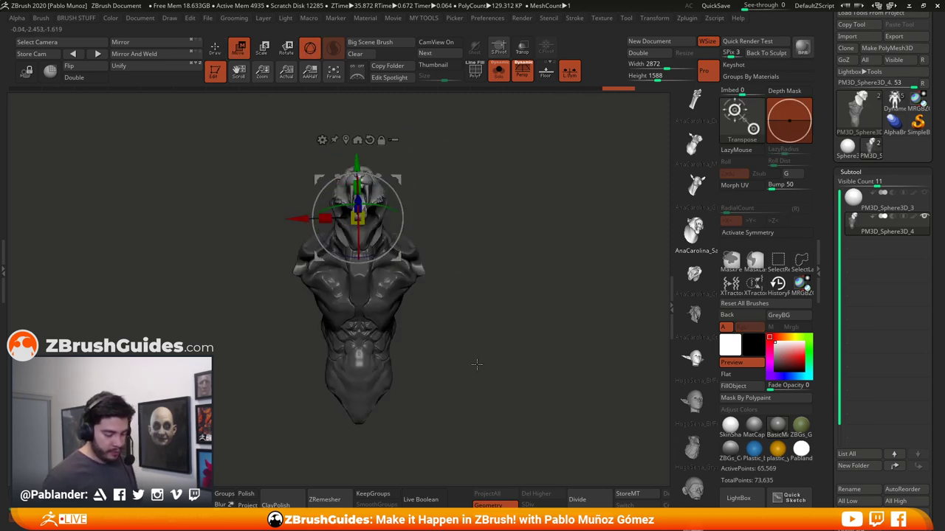
{"action": "left_click_drag", "start_coordinate": [479, 322], "coordinate": [487, 279]}
{"action": "left_click_drag", "start_coordinate": [361, 220], "coordinate": [397, 243]}
{"action": "left_click_drag", "start_coordinate": [482, 250], "coordinate": [501, 277], "text": "shift"}
{"action": "mouse_move", "coordinate": [468, 182]}
{"action": "left_mouse_down", "text": "alt"}
{"action": "mouse_move", "coordinate": [473, 220]}
{"action": "mouse_move", "coordinate": [457, 210]}
{"action": "mouse_move", "coordinate": [534, 275]}
{"action": "mouse_move", "coordinate": [512, 274]}
{"action": "left_mouse_up", "text": "alt"}
{"action": "key", "text": "q"}
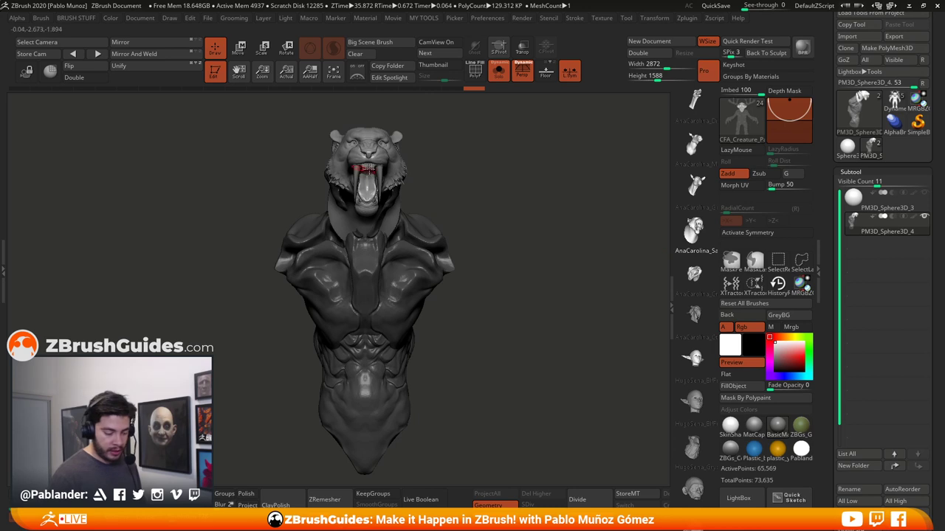
{"action": "left_click_drag", "start_coordinate": [450, 162], "coordinate": [513, 204]}
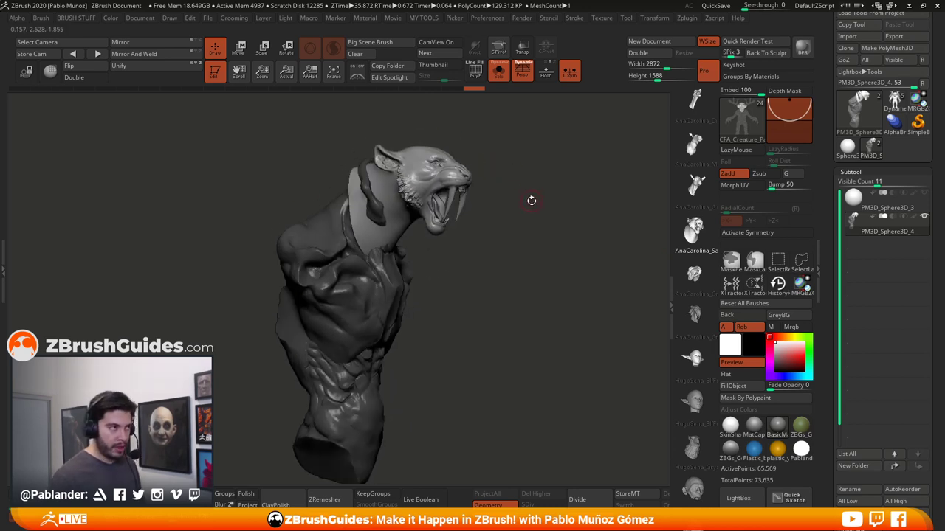
{"action": "left_click_drag", "start_coordinate": [465, 172], "coordinate": [314, 172]}
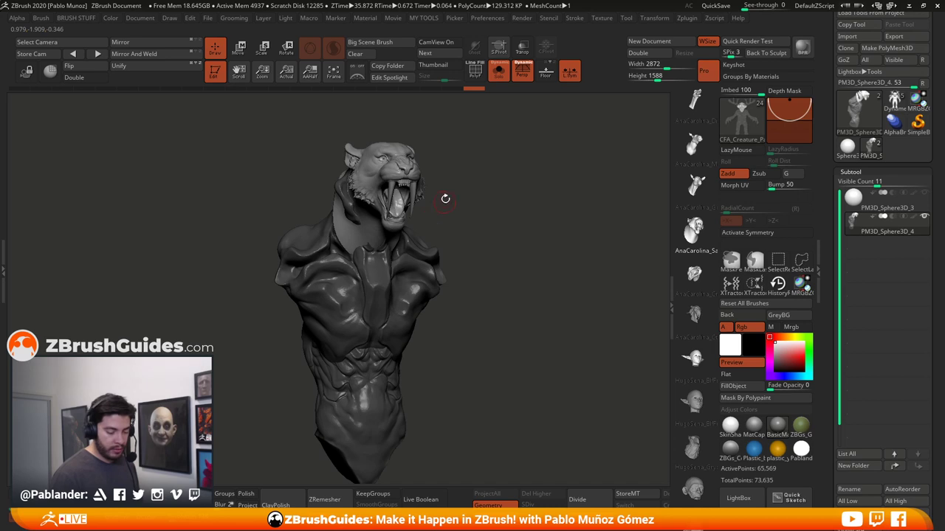
Move the gizmo's pivot down to the chest and swap the cat head for other animal heads, ending with the toothed dinosaur head
{"action": "left_click", "coordinate": [240, 49]}
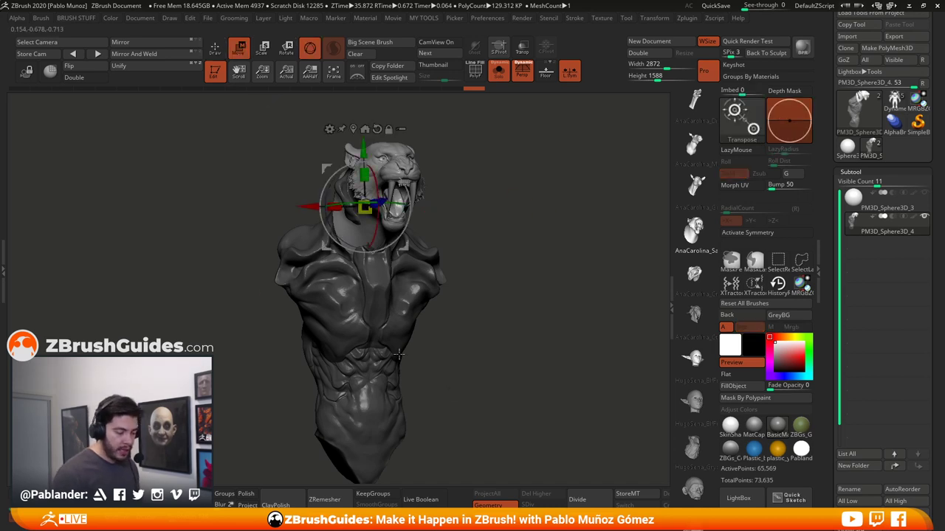
{"action": "left_click_drag", "start_coordinate": [523, 330], "coordinate": [620, 319]}
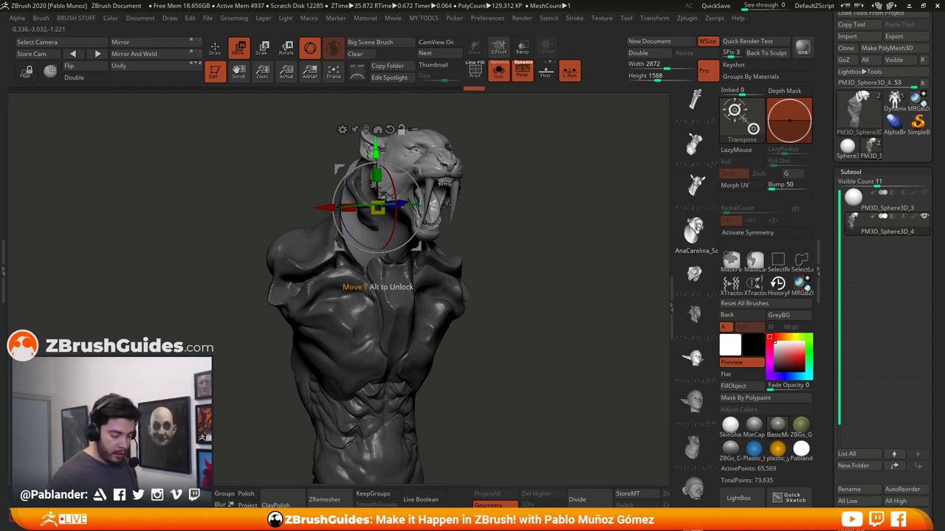
{"action": "left_click_drag", "start_coordinate": [385, 154], "coordinate": [381, 295], "text": "alt"}
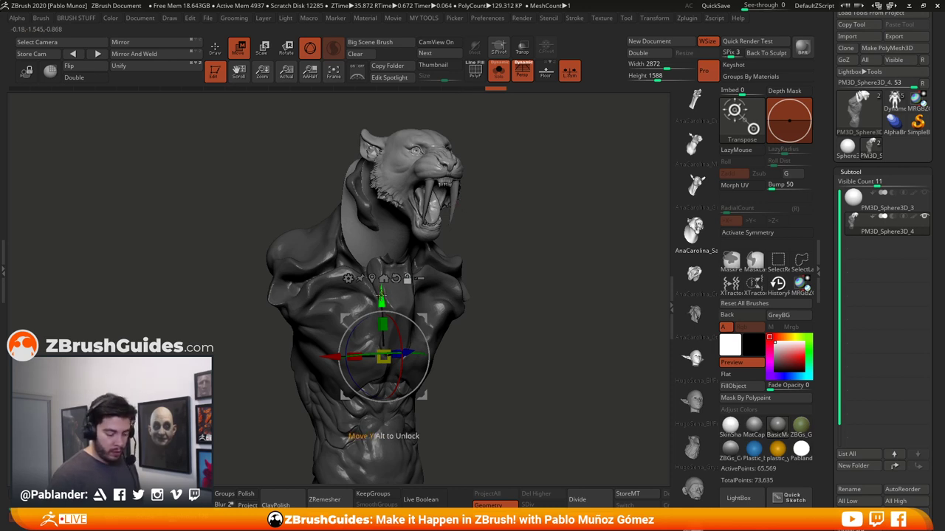
{"action": "left_click_drag", "start_coordinate": [514, 224], "coordinate": [573, 270], "text": "alt"}
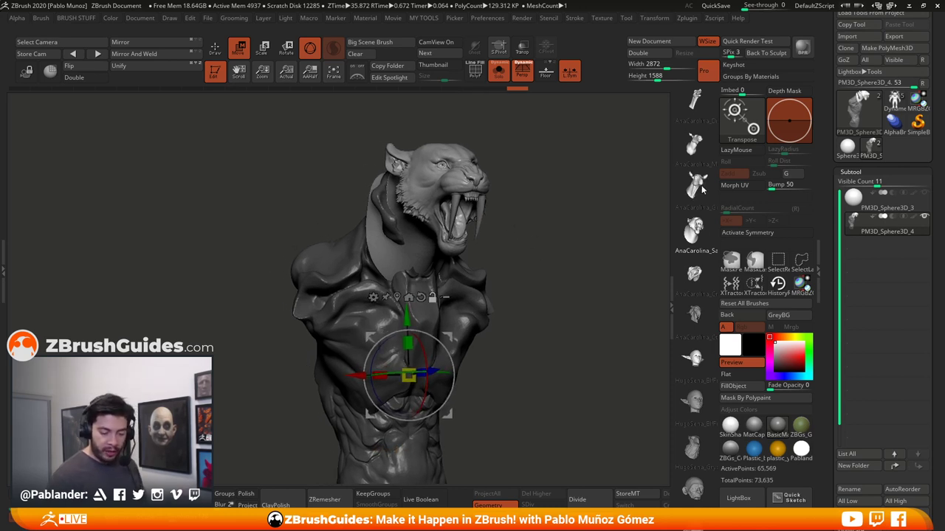
{"action": "left_click", "coordinate": [697, 186]}
{"action": "left_click", "coordinate": [695, 145]}
{"action": "left_click", "coordinate": [696, 102]}
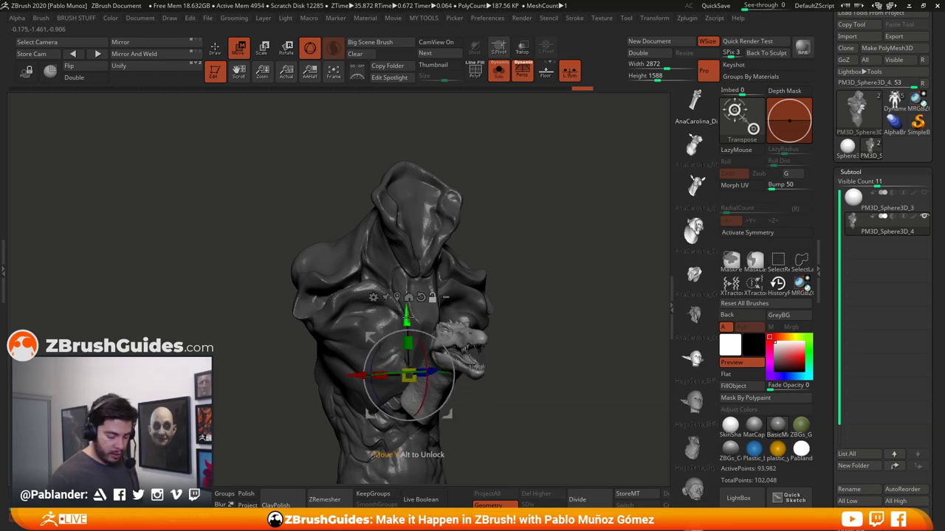
Move the gizmo's pivot back up to the neck and swap through the animal and horned heads to the bulging-eyed creature skull
{"action": "left_click_drag", "start_coordinate": [408, 316], "coordinate": [399, 142], "text": "alt"}
{"action": "left_click", "coordinate": [691, 142]}
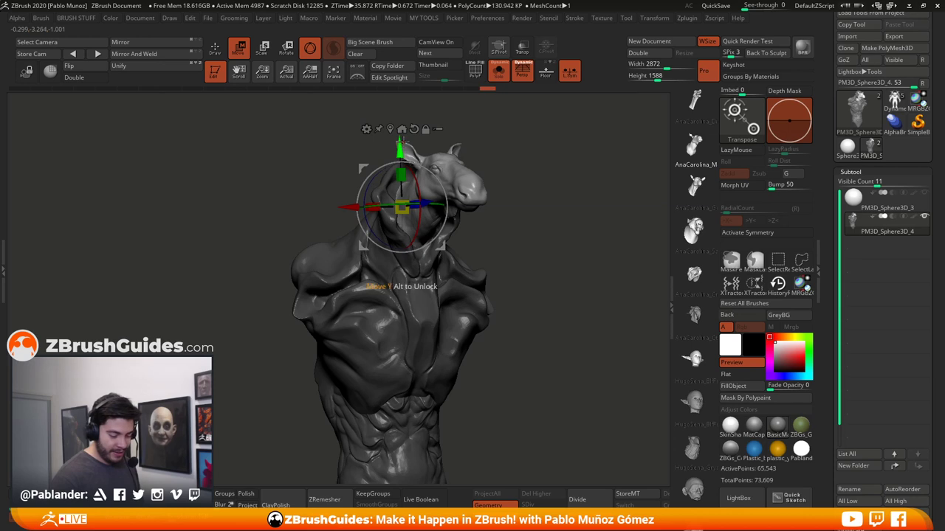
{"action": "left_click", "coordinate": [698, 110]}
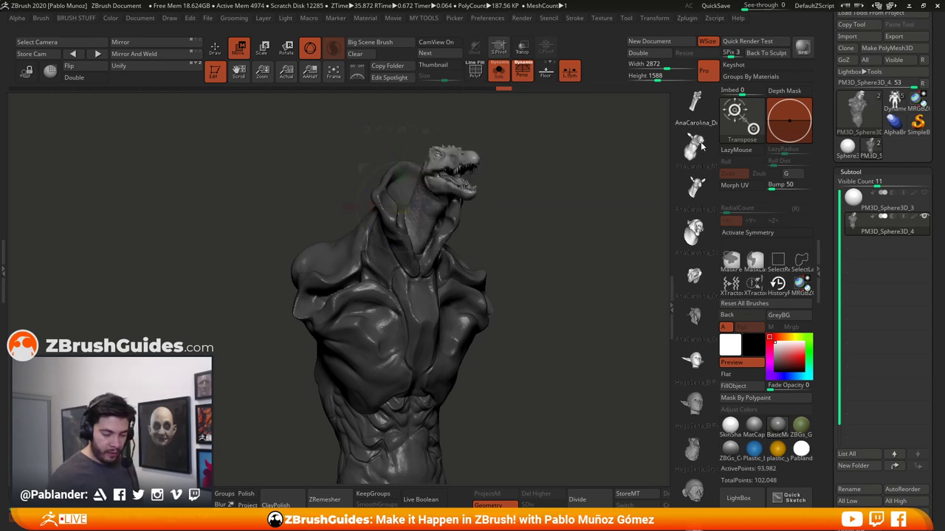
{"action": "left_click", "coordinate": [697, 148]}
{"action": "left_click", "coordinate": [695, 189]}
{"action": "left_click", "coordinate": [694, 230]}
{"action": "left_click", "coordinate": [693, 314]}
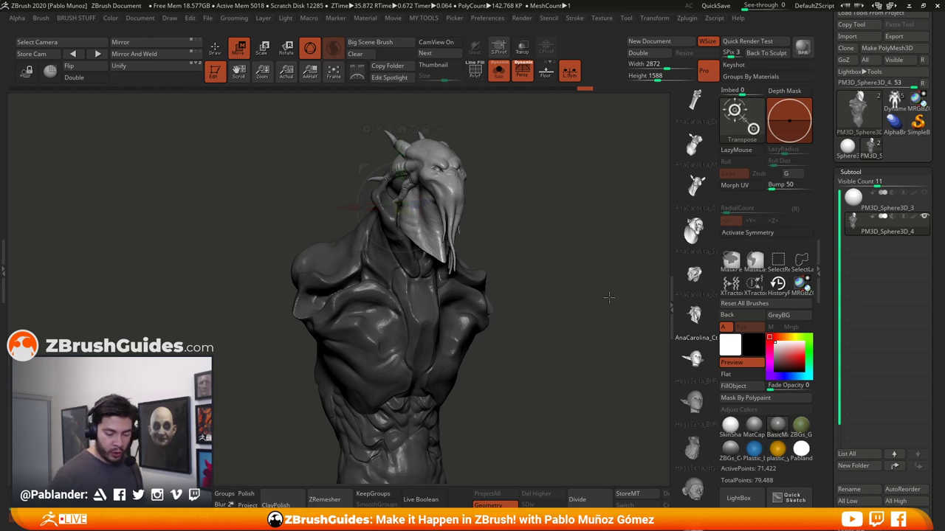
{"action": "left_click", "coordinate": [694, 232]}
{"action": "left_click", "coordinate": [694, 274]}
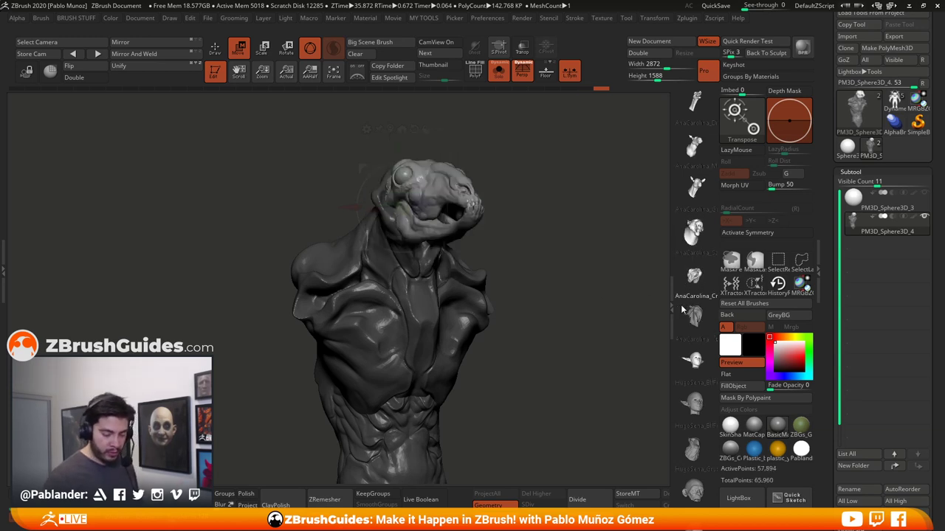
Replace the creature skull with the pointed-ear elf head, then swap through further meshes to the bald, wrinkled human head
{"action": "mouse_move", "coordinate": [531, 285]}
{"action": "left_mouse_down"}
{"action": "mouse_move", "coordinate": [553, 299]}
{"action": "mouse_move", "coordinate": [544, 310]}
{"action": "mouse_move", "coordinate": [561, 323]}
{"action": "mouse_move", "coordinate": [548, 329]}
{"action": "mouse_move", "coordinate": [573, 332]}
{"action": "mouse_move", "coordinate": [535, 325]}
{"action": "left_mouse_up"}
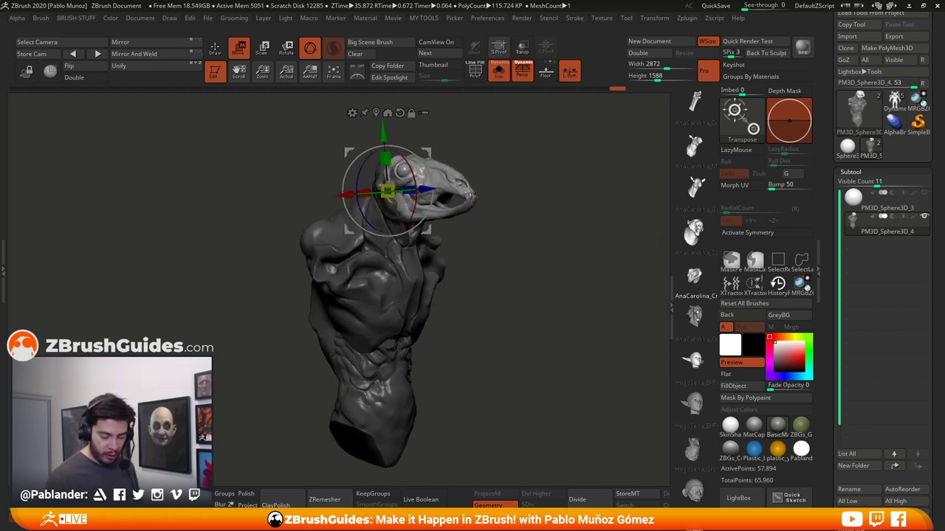
{"action": "left_click", "coordinate": [697, 316]}
{"action": "left_click", "coordinate": [696, 447]}
{"action": "left_click", "coordinate": [698, 294]}
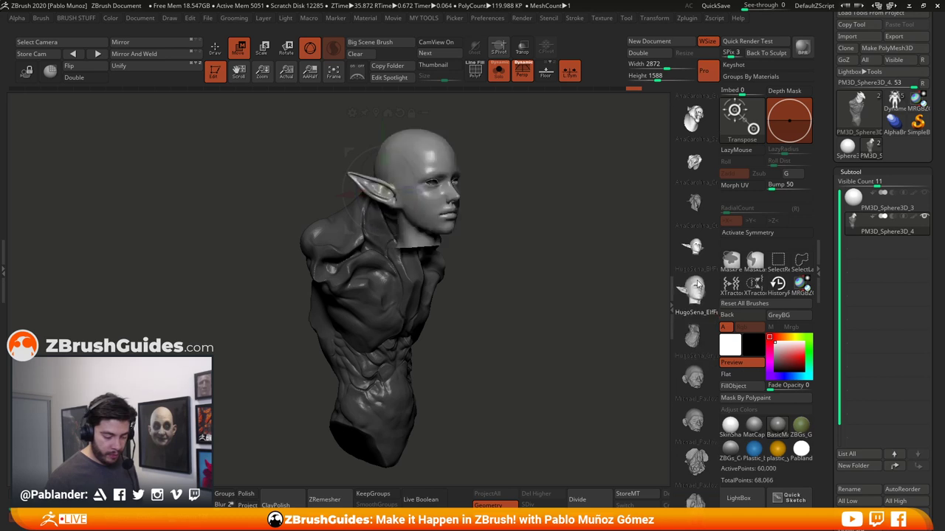
{"action": "left_click", "coordinate": [695, 376]}
{"action": "left_click", "coordinate": [692, 280]}
{"action": "left_click", "coordinate": [692, 320]}
{"action": "left_click", "coordinate": [691, 362]}
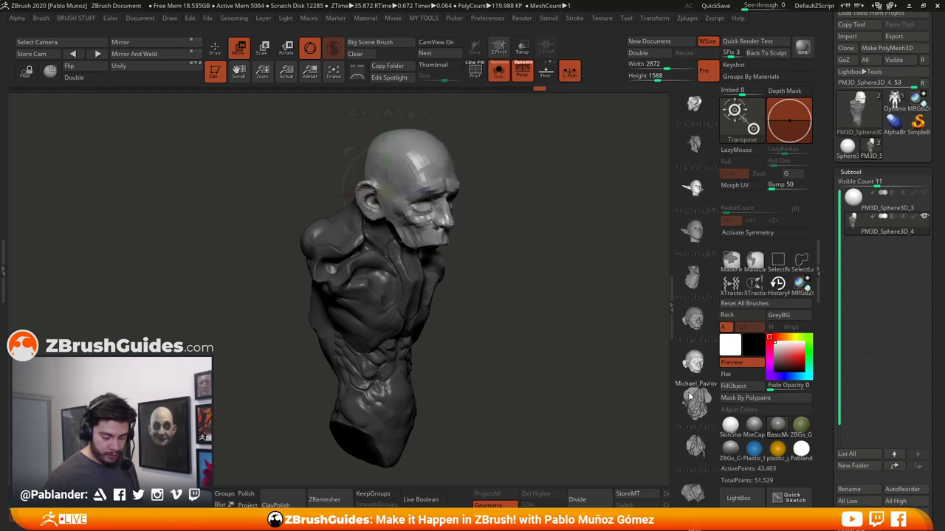
Swap the human head for the tentacled and fan-crested creature heads, ending with the wide, bulbous-skulled head
{"action": "left_click", "coordinate": [690, 399]}
{"action": "left_click", "coordinate": [700, 320]}
{"action": "left_click", "coordinate": [698, 342]}
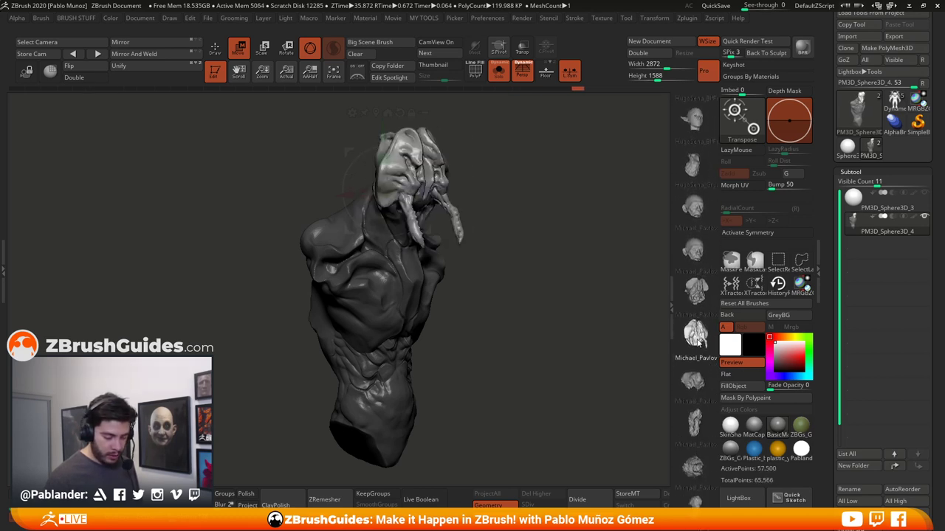
{"action": "left_click", "coordinate": [696, 297]}
{"action": "mouse_move", "coordinate": [587, 330]}
{"action": "left_mouse_down"}
{"action": "mouse_move", "coordinate": [515, 323]}
{"action": "mouse_move", "coordinate": [568, 315]}
{"action": "mouse_move", "coordinate": [713, 259]}
{"action": "left_mouse_up"}
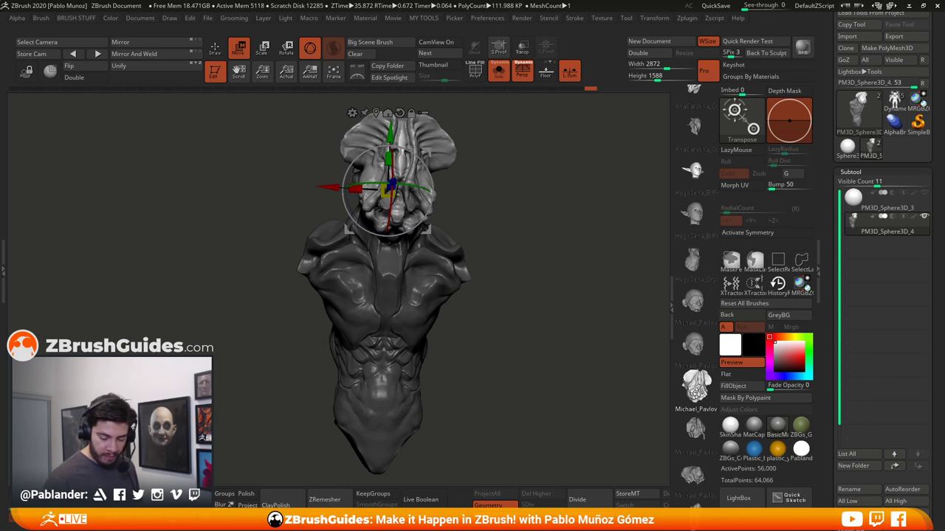
{"action": "left_click", "coordinate": [694, 428]}
{"action": "left_click", "coordinate": [694, 414]}
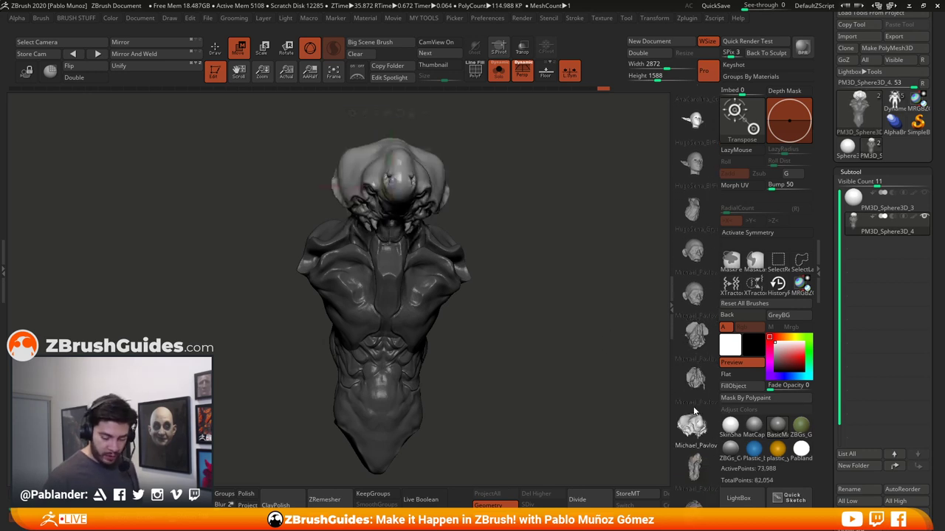
Raise the wide, bulbous-skulled head so it sits higher on the torso's neck
{"action": "mouse_move", "coordinate": [694, 426]}
{"action": "left_mouse_down"}
{"action": "mouse_move", "coordinate": [696, 359]}
{"action": "mouse_move", "coordinate": [693, 431]}
{"action": "left_mouse_up"}
{"action": "mouse_move", "coordinate": [563, 329]}
{"action": "left_mouse_down"}
{"action": "mouse_move", "coordinate": [603, 327]}
{"action": "mouse_move", "coordinate": [556, 322]}
{"action": "mouse_move", "coordinate": [594, 298]}
{"action": "left_mouse_up"}
{"action": "left_click_drag", "start_coordinate": [422, 215], "coordinate": [438, 179]}
{"action": "left_click_drag", "start_coordinate": [528, 242], "coordinate": [515, 275]}
{"action": "mouse_move", "coordinate": [541, 305]}
{"action": "left_mouse_down"}
{"action": "mouse_move", "coordinate": [561, 313]}
{"action": "mouse_move", "coordinate": [532, 329]}
{"action": "left_mouse_up"}
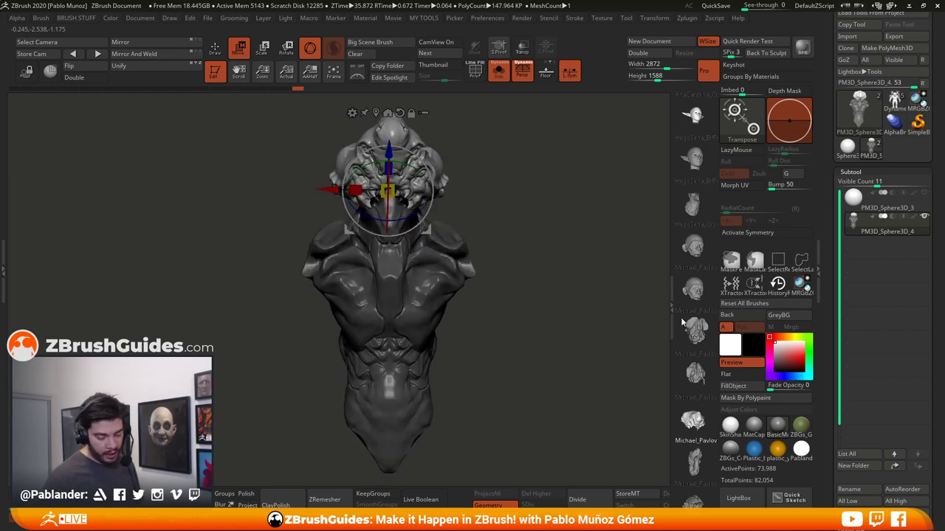
Swap the bulbous head for the wrinkled, pointed-ear creature head and lower it onto the neck
{"action": "key", "text": "Right"}
{"action": "key", "text": "Right"}
{"action": "key", "text": "Right"}
{"action": "key", "text": "Right"}
{"action": "key", "text": "Right"}
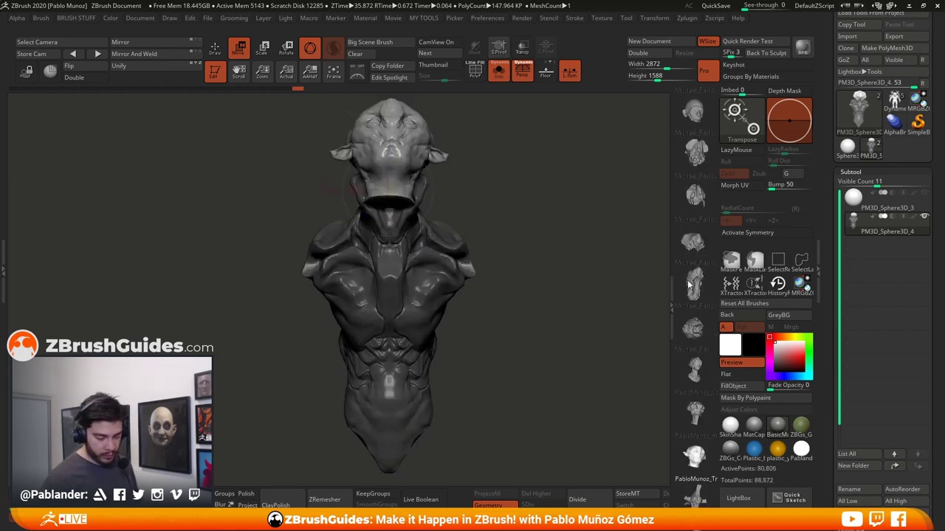
{"action": "left_click_drag", "start_coordinate": [522, 245], "coordinate": [553, 240]}
{"action": "left_click_drag", "start_coordinate": [429, 186], "coordinate": [423, 211]}
{"action": "left_click_drag", "start_coordinate": [551, 299], "coordinate": [513, 297], "text": "shift"}
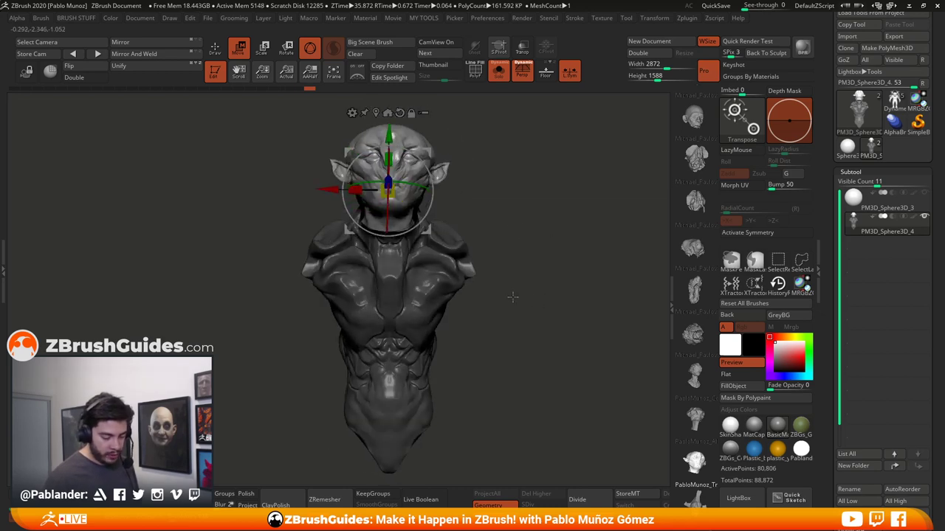
Swap the pointed-ear head for the plated humanoid head, followed by the wide-mouthed, bulging-eyed alien head
{"action": "left_click", "coordinate": [695, 421]}
{"action": "left_click", "coordinate": [694, 378]}
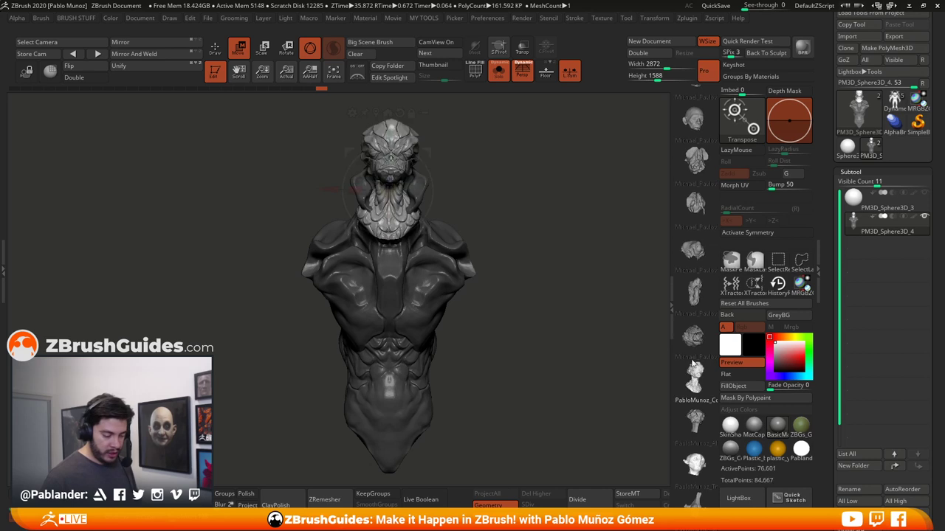
{"action": "left_click", "coordinate": [695, 423]}
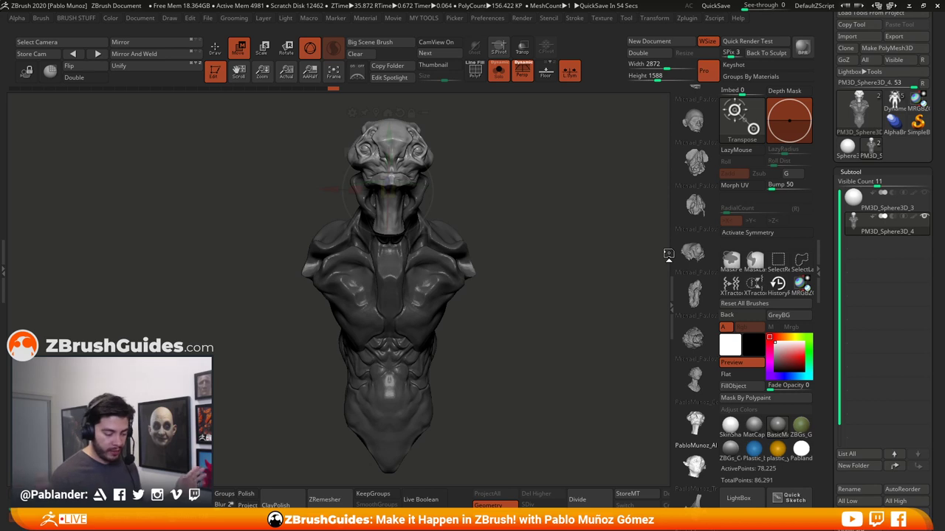
{"action": "left_click_drag", "start_coordinate": [668, 254], "coordinate": [525, 290]}
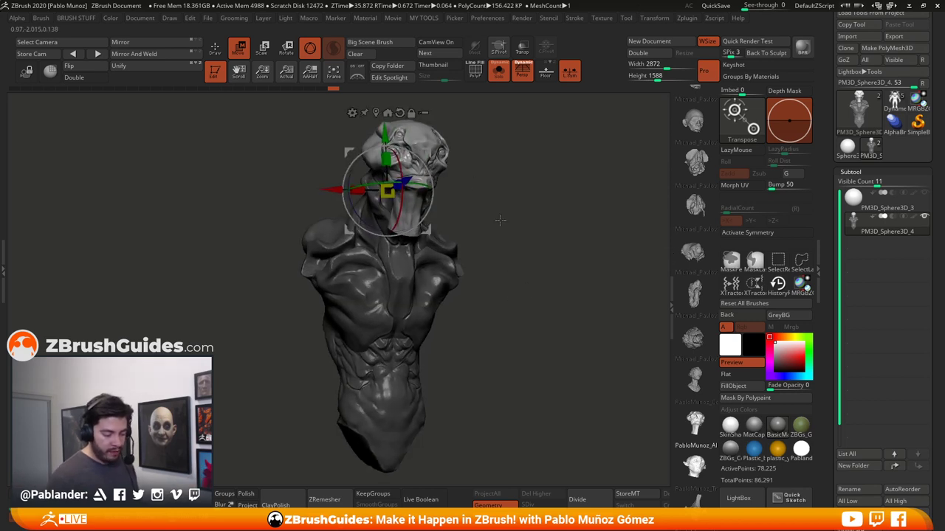
{"action": "left_click_drag", "start_coordinate": [500, 219], "coordinate": [510, 258]}
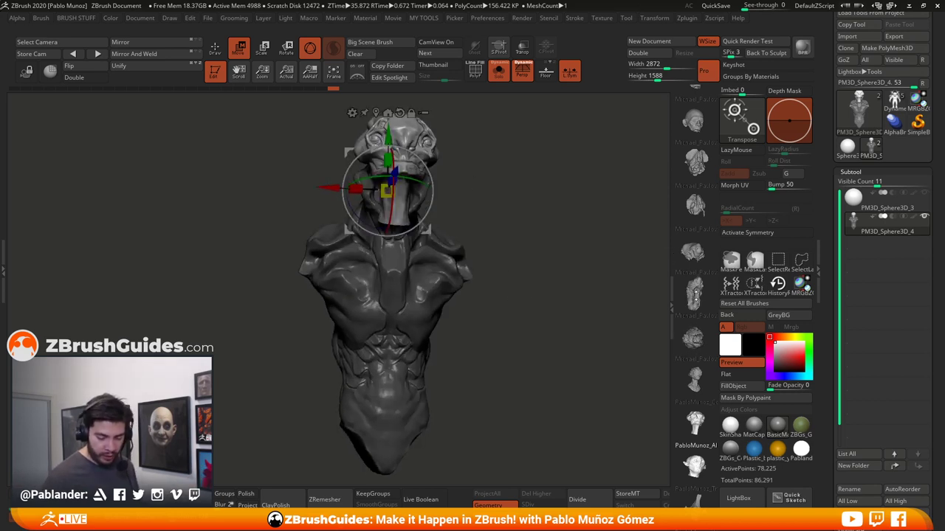
Bring back the wide, bulbous-skulled head and reposition it on the neck in side view
{"action": "left_click", "coordinate": [692, 253]}
{"action": "mouse_move", "coordinate": [528, 339]}
{"action": "left_mouse_down"}
{"action": "mouse_move", "coordinate": [553, 338]}
{"action": "mouse_move", "coordinate": [535, 336]}
{"action": "left_mouse_up"}
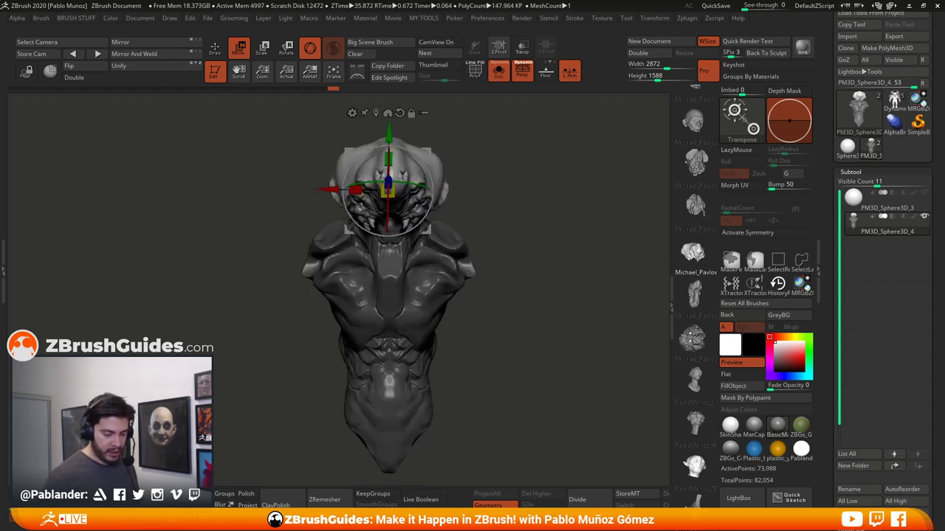
{"action": "mouse_move", "coordinate": [529, 272]}
{"action": "left_mouse_down"}
{"action": "mouse_move", "coordinate": [550, 277]}
{"action": "mouse_move", "coordinate": [528, 282]}
{"action": "mouse_move", "coordinate": [586, 291]}
{"action": "mouse_move", "coordinate": [545, 276]}
{"action": "left_mouse_up"}
{"action": "mouse_move", "coordinate": [440, 219]}
{"action": "left_mouse_down"}
{"action": "mouse_move", "coordinate": [428, 214]}
{"action": "mouse_move", "coordinate": [438, 216]}
{"action": "mouse_move", "coordinate": [434, 237]}
{"action": "left_mouse_up"}
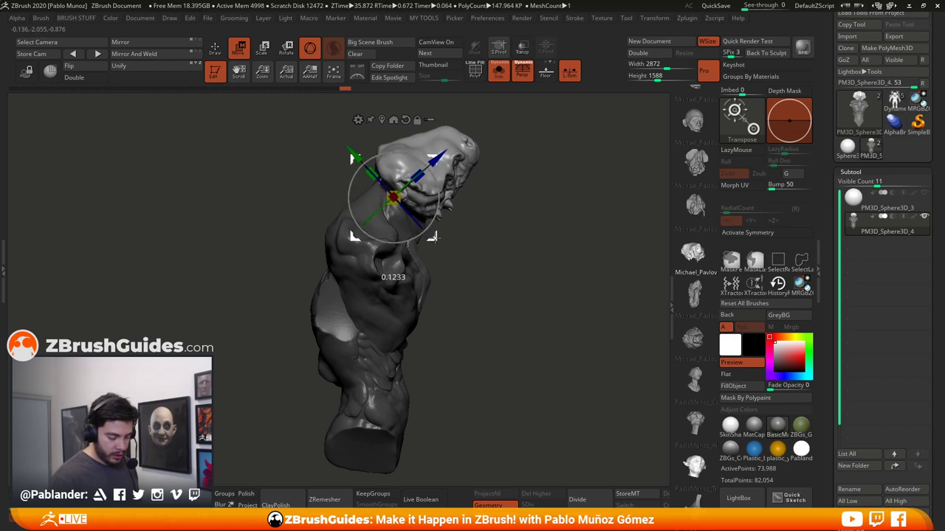
{"action": "left_click_drag", "start_coordinate": [514, 253], "coordinate": [470, 232]}
{"action": "mouse_move", "coordinate": [487, 200]}
{"action": "left_mouse_down"}
{"action": "mouse_move", "coordinate": [543, 199]}
{"action": "mouse_move", "coordinate": [488, 192]}
{"action": "left_mouse_up"}
{"action": "left_click_drag", "start_coordinate": [431, 236], "coordinate": [445, 206]}
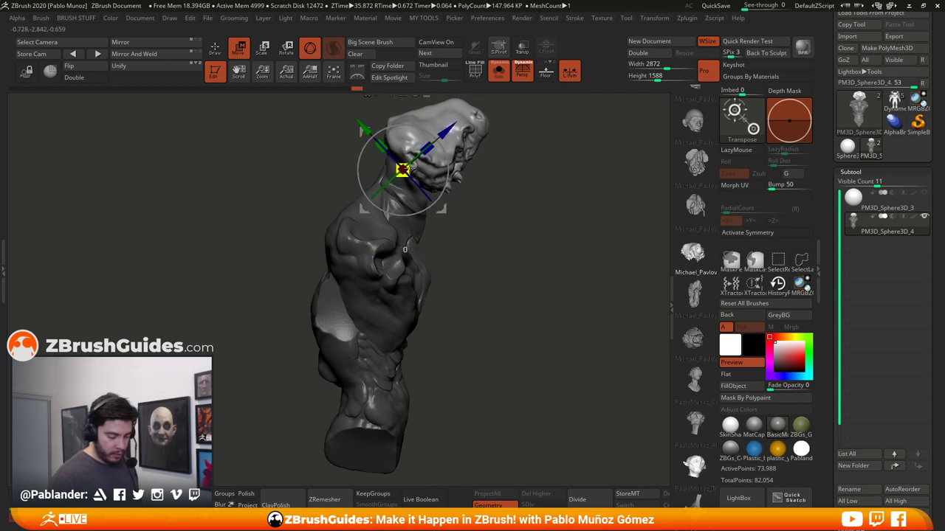
{"action": "left_click_drag", "start_coordinate": [412, 170], "coordinate": [420, 169]}
Clear the mask from the creature's body and bring up the Move gizmo on the whole mesh
{"action": "mouse_move", "coordinate": [530, 237]}
{"action": "left_mouse_down", "text": "alt"}
{"action": "mouse_move", "coordinate": [532, 266]}
{"action": "mouse_move", "coordinate": [517, 284]}
{"action": "mouse_move", "coordinate": [490, 274]}
{"action": "mouse_move", "coordinate": [468, 217]}
{"action": "mouse_move", "coordinate": [510, 225]}
{"action": "mouse_move", "coordinate": [525, 251]}
{"action": "mouse_move", "coordinate": [550, 258]}
{"action": "mouse_move", "coordinate": [519, 294]}
{"action": "left_mouse_up", "text": "alt"}
{"action": "key", "text": "q"}
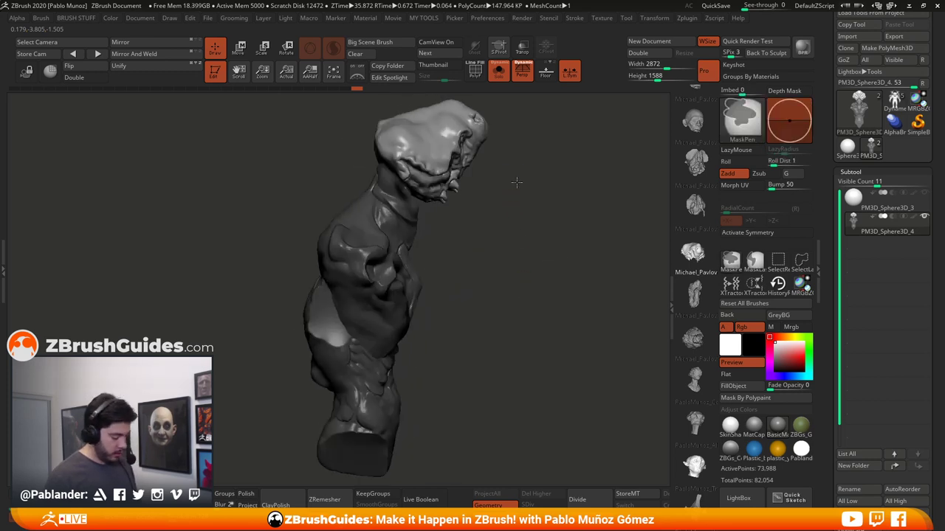
{"action": "left_click_drag", "start_coordinate": [519, 181], "coordinate": [518, 222], "text": "ctrl"}
{"action": "left_click_drag", "start_coordinate": [521, 331], "coordinate": [479, 235], "text": "alt"}
{"action": "key", "text": "w"}
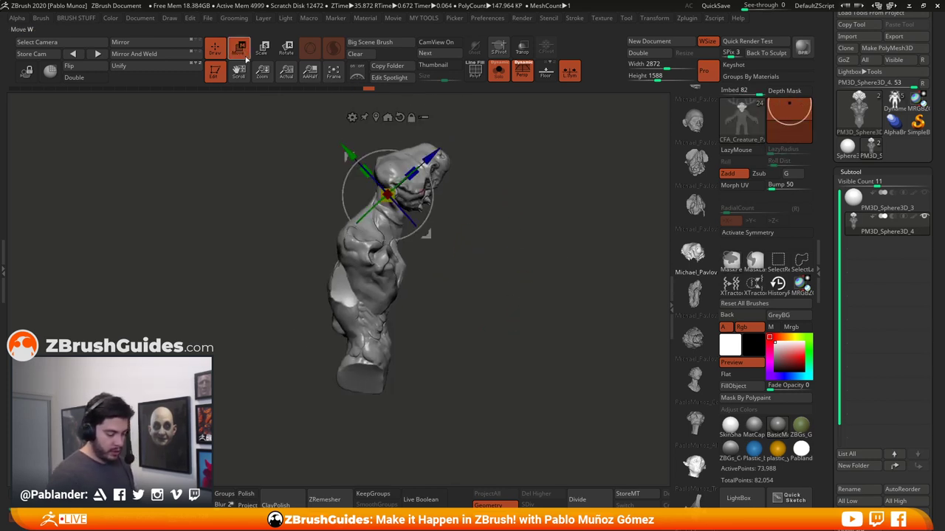
{"action": "mouse_move", "coordinate": [434, 186]}
{"action": "left_mouse_down"}
{"action": "mouse_move", "coordinate": [432, 201]}
{"action": "mouse_move", "coordinate": [423, 189]}
{"action": "left_mouse_up"}
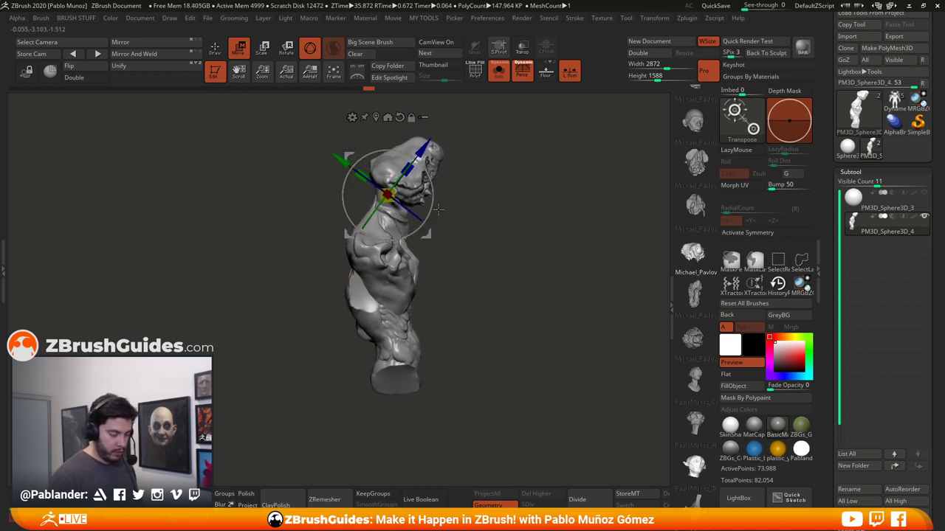
Center the gizmo on the unmasked creature, shift it toward the back of the torso, and return to Draw mode
{"action": "left_click", "coordinate": [376, 116]}
{"action": "left_click_drag", "start_coordinate": [439, 299], "coordinate": [414, 307]}
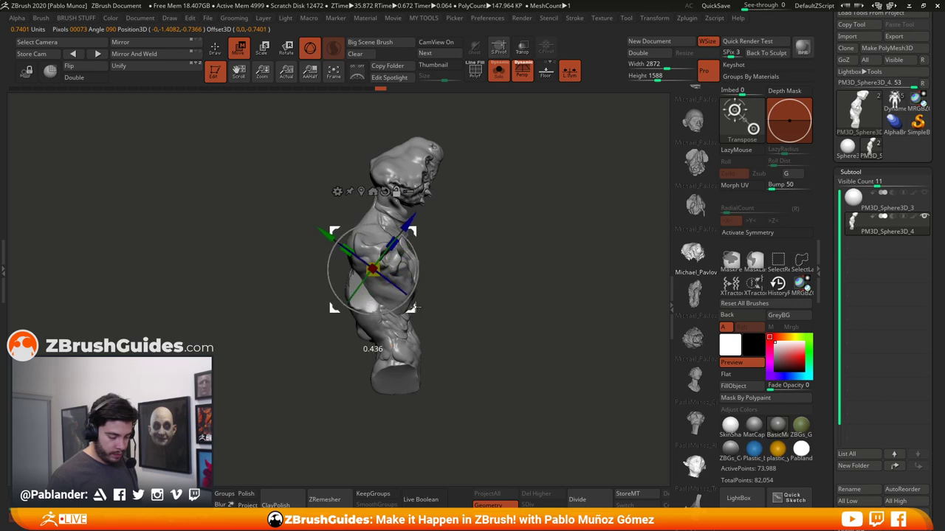
{"action": "left_click_drag", "start_coordinate": [393, 131], "coordinate": [377, 195], "text": "alt"}
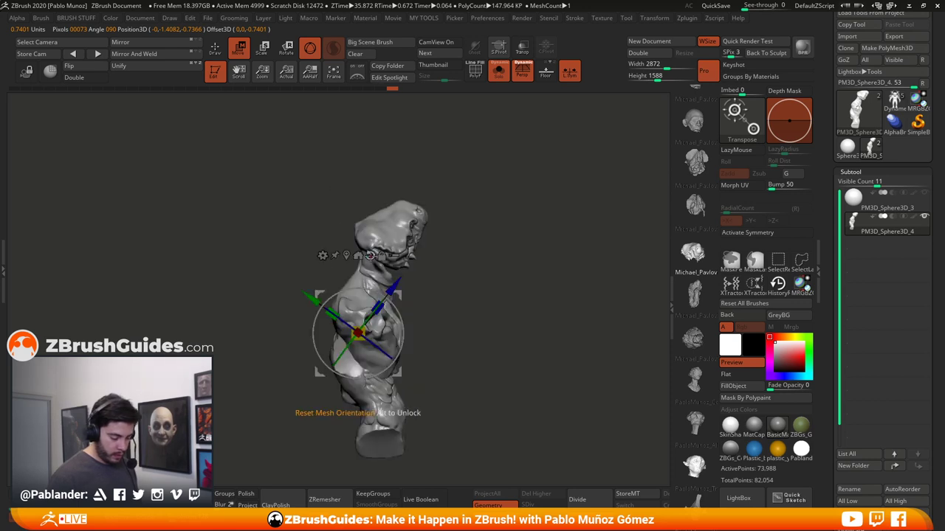
{"action": "key", "text": "ctrl+z"}
{"action": "key", "text": "ctrl+shift+z"}
{"action": "left_click", "coordinate": [215, 49]}
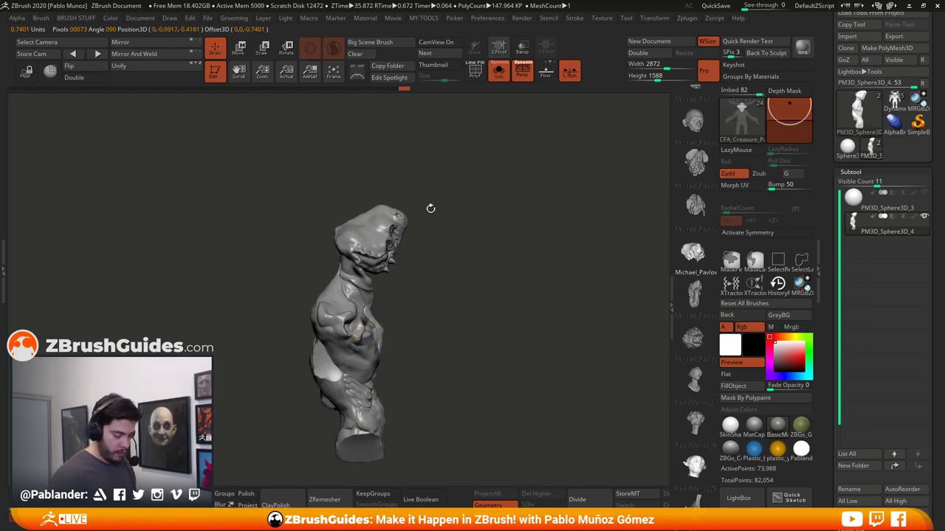
{"action": "mouse_move", "coordinate": [430, 206]}
{"action": "left_mouse_down"}
{"action": "mouse_move", "coordinate": [477, 280]}
{"action": "mouse_move", "coordinate": [479, 304]}
{"action": "mouse_move", "coordinate": [507, 312]}
{"action": "mouse_move", "coordinate": [474, 314]}
{"action": "mouse_move", "coordinate": [513, 317]}
{"action": "left_mouse_up"}
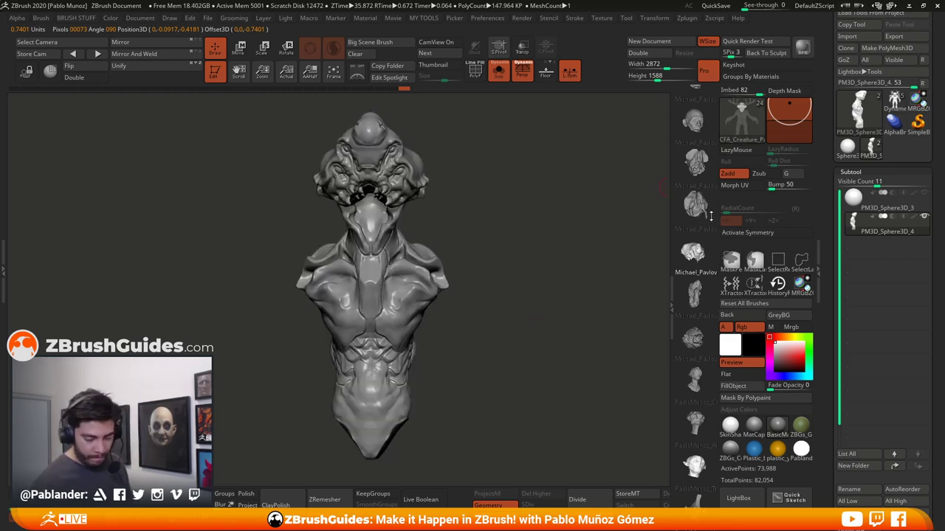
Choose the CFA creature insert brush with 23 meshes and select its lower-jaw mesh
{"action": "left_click", "coordinate": [749, 128]}
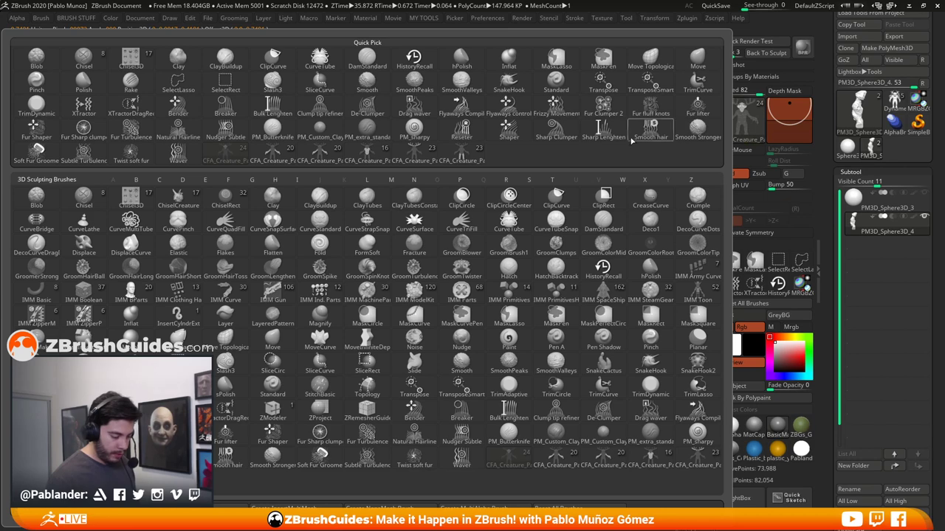
{"action": "left_click", "coordinate": [414, 155]}
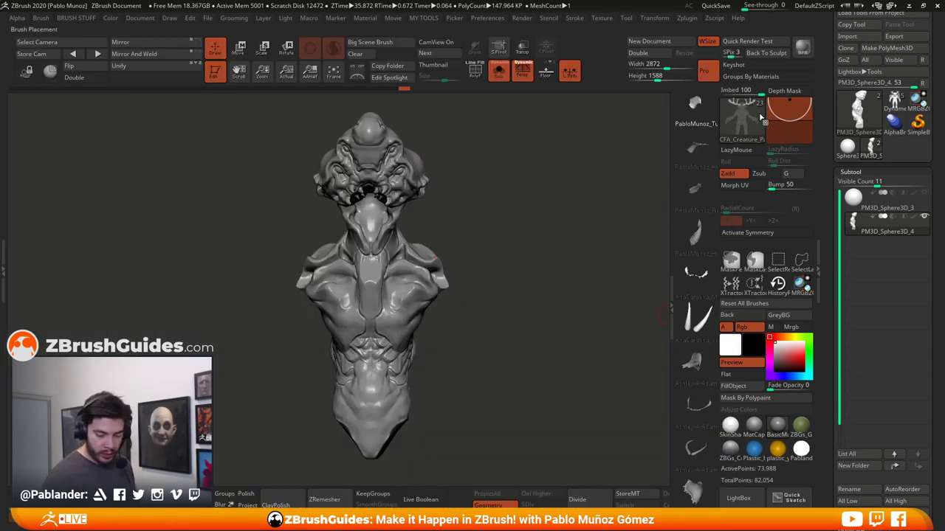
{"action": "scroll", "coordinate": [700, 319], "scroll_direction": "down", "scroll_amount": 3}
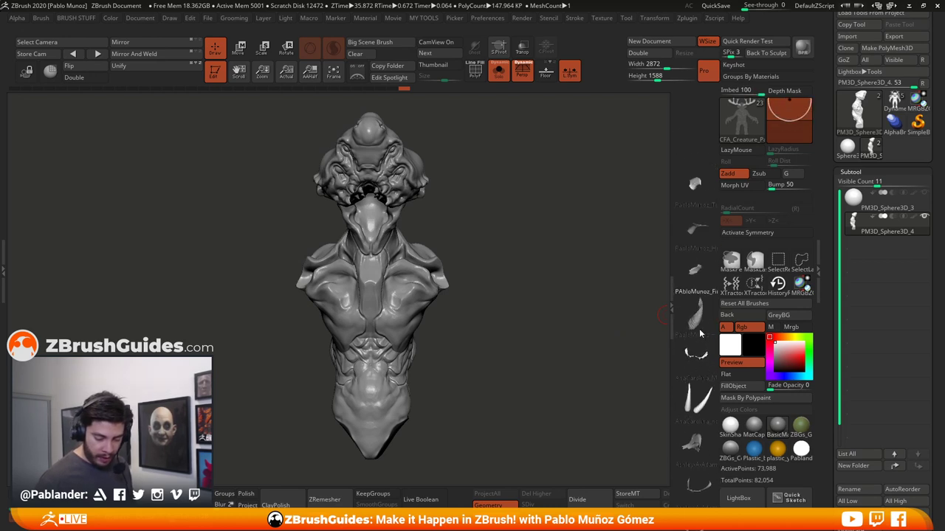
{"action": "scroll", "coordinate": [699, 321], "scroll_direction": "down", "scroll_amount": 8}
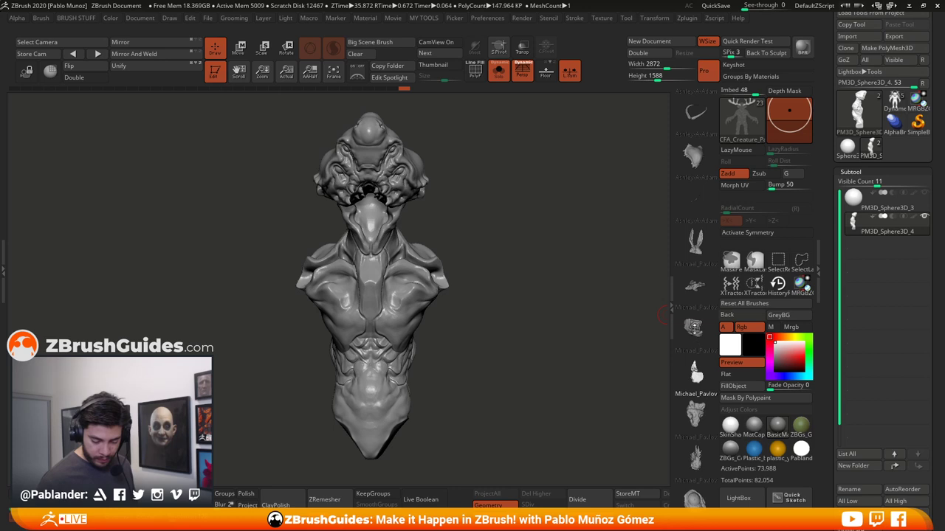
{"action": "left_click", "coordinate": [694, 328]}
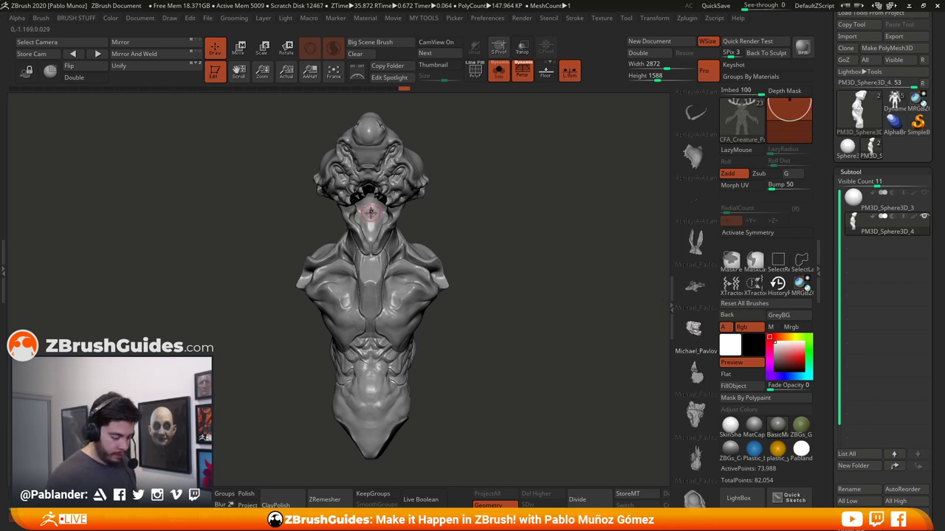
Turn on X symmetry and insert the lower-jaw mesh on the neck below the head's mouth
{"action": "left_click_drag", "start_coordinate": [371, 211], "coordinate": [372, 257]}
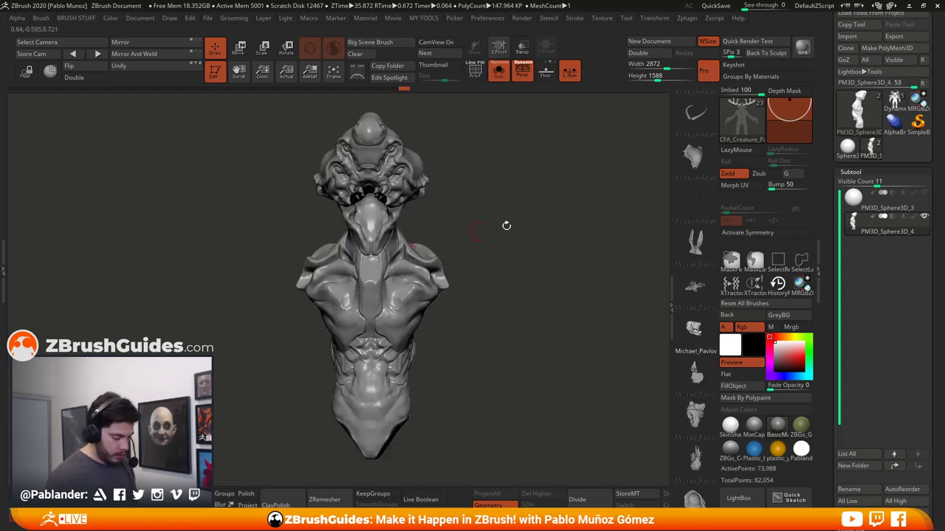
{"action": "left_click", "coordinate": [747, 232]}
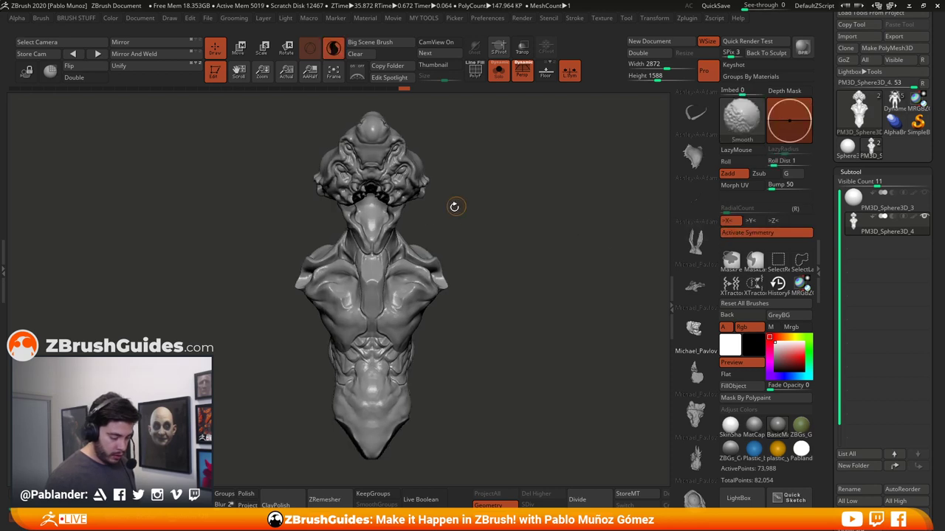
{"action": "left_click_drag", "start_coordinate": [371, 214], "coordinate": [372, 280]}
{"action": "left_click_drag", "start_coordinate": [460, 247], "coordinate": [406, 227]}
Move the inserted lower jaw down and slightly back beneath the bulbous head
{"action": "key", "text": "w"}
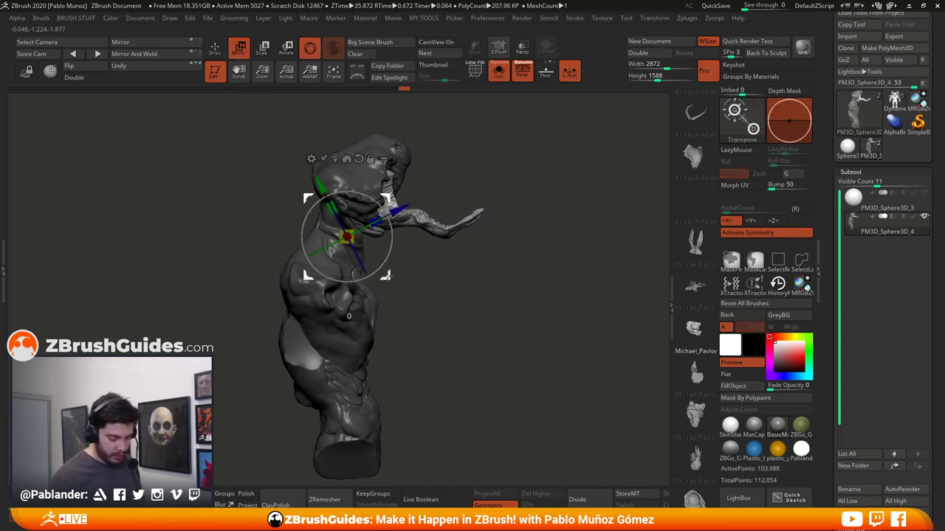
{"action": "left_click_drag", "start_coordinate": [387, 276], "coordinate": [383, 301]}
{"action": "left_click_drag", "start_coordinate": [343, 262], "coordinate": [338, 264]}
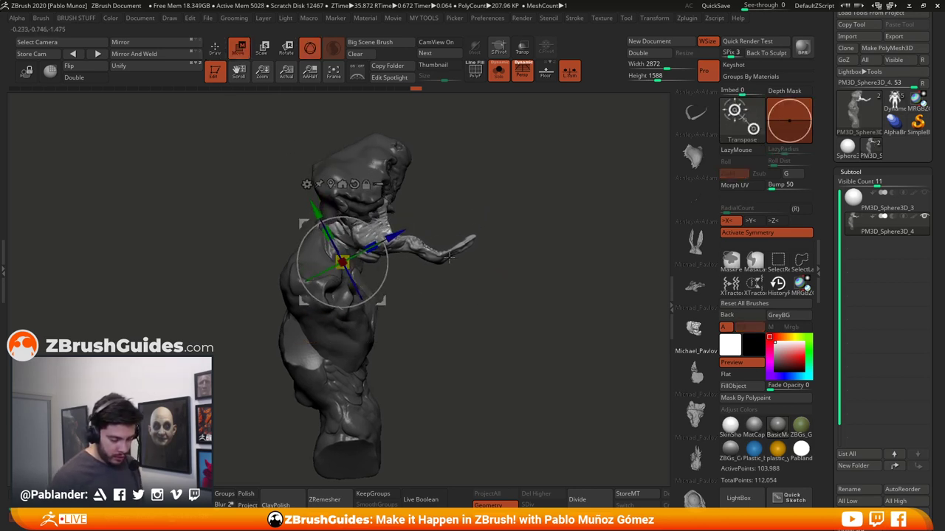
Toggle X symmetry off and back on, and turn off local symmetry
{"action": "left_click", "coordinate": [746, 234]}
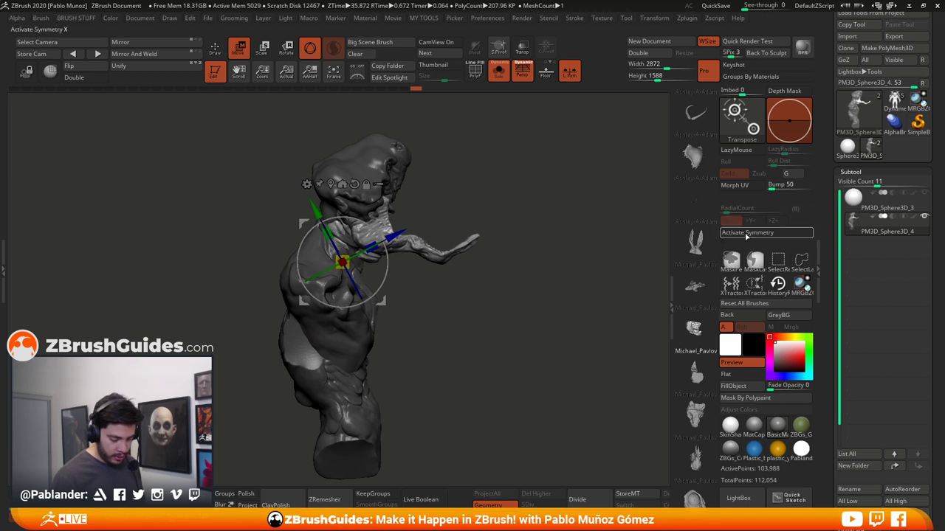
{"action": "left_click", "coordinate": [747, 233]}
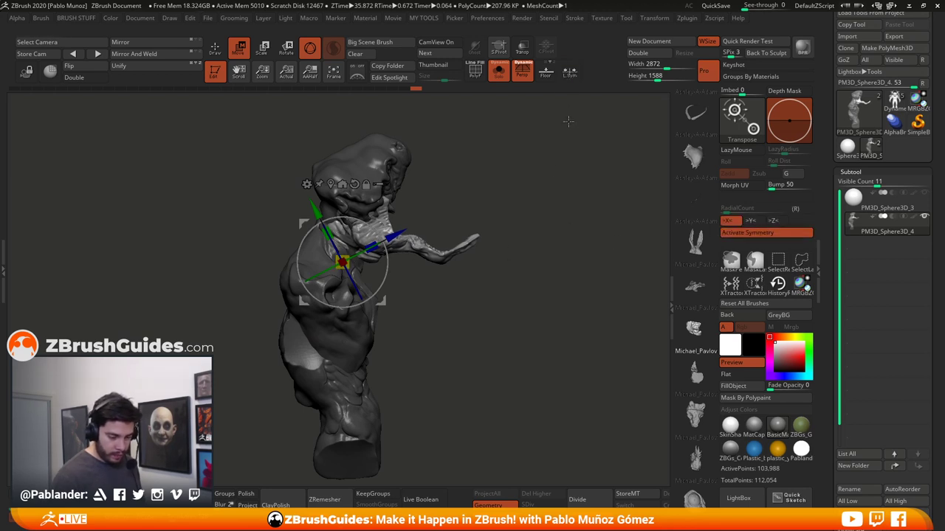
{"action": "left_click_drag", "start_coordinate": [568, 120], "coordinate": [504, 181], "text": "shift"}
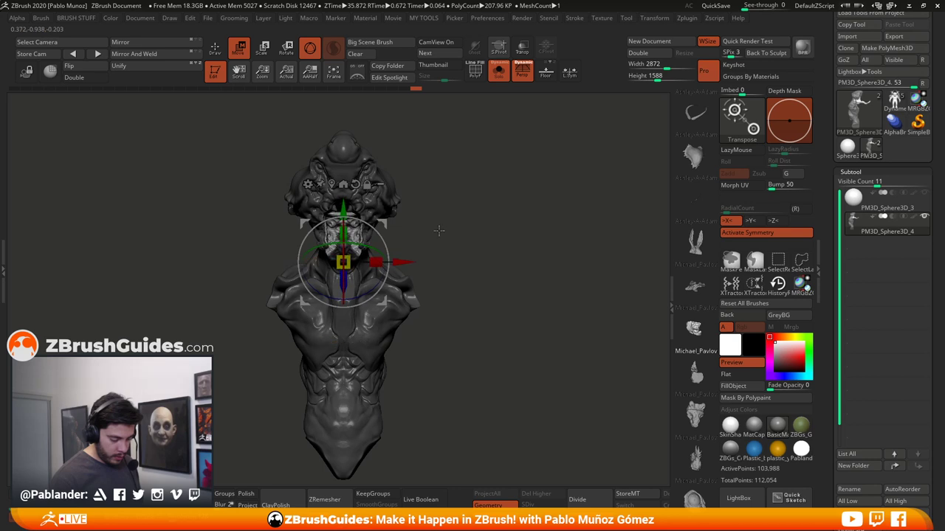
Fit the lower jaw against the head's mouth from the side and return to Draw mode
{"action": "left_click_drag", "start_coordinate": [439, 231], "coordinate": [385, 279], "text": "shift"}
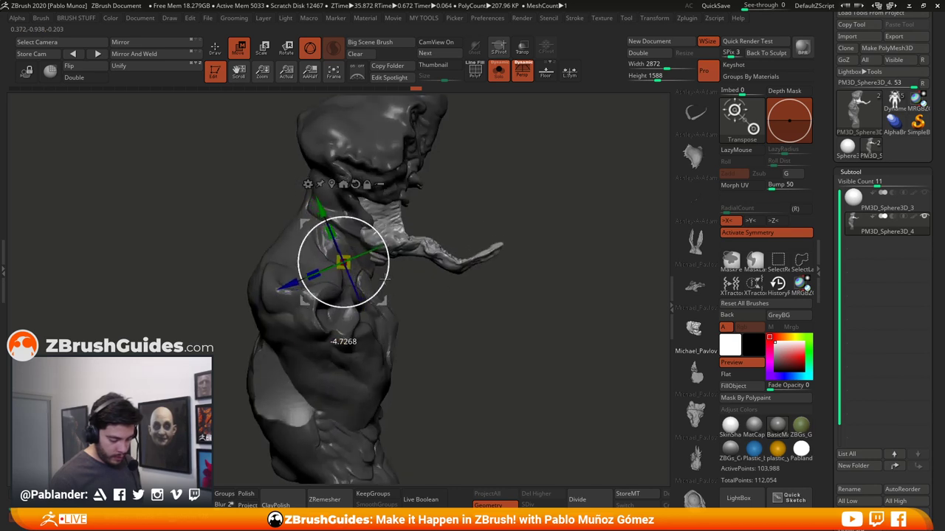
{"action": "left_click_drag", "start_coordinate": [484, 296], "coordinate": [495, 283], "text": "alt"}
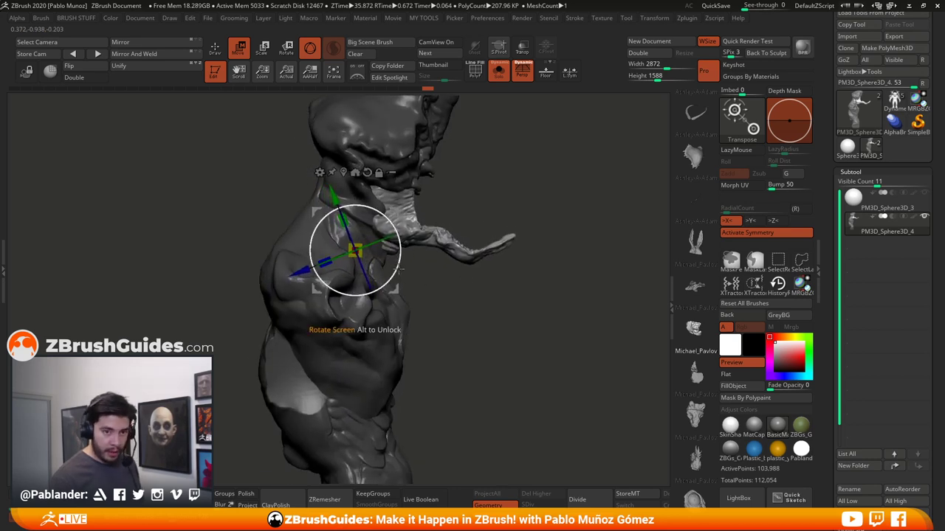
{"action": "mouse_move", "coordinate": [398, 286]}
{"action": "left_mouse_down"}
{"action": "mouse_move", "coordinate": [399, 271]}
{"action": "mouse_move", "coordinate": [432, 243]}
{"action": "mouse_move", "coordinate": [443, 200]}
{"action": "mouse_move", "coordinate": [462, 200]}
{"action": "left_mouse_up"}
{"action": "left_click_drag", "start_coordinate": [414, 224], "coordinate": [429, 224]}
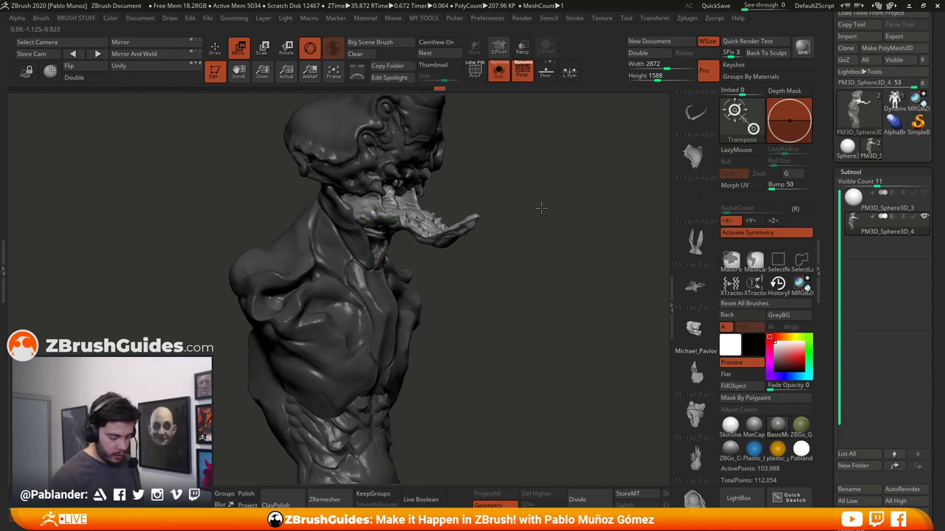
{"action": "mouse_move", "coordinate": [542, 206]}
{"action": "left_mouse_down"}
{"action": "mouse_move", "coordinate": [498, 225]}
{"action": "mouse_move", "coordinate": [517, 237]}
{"action": "mouse_move", "coordinate": [498, 226]}
{"action": "mouse_move", "coordinate": [513, 251]}
{"action": "mouse_move", "coordinate": [512, 288]}
{"action": "mouse_move", "coordinate": [535, 302]}
{"action": "mouse_move", "coordinate": [530, 314]}
{"action": "mouse_move", "coordinate": [561, 319]}
{"action": "mouse_move", "coordinate": [562, 306]}
{"action": "mouse_move", "coordinate": [537, 315]}
{"action": "mouse_move", "coordinate": [524, 309]}
{"action": "left_mouse_up"}
{"action": "key", "text": "q"}
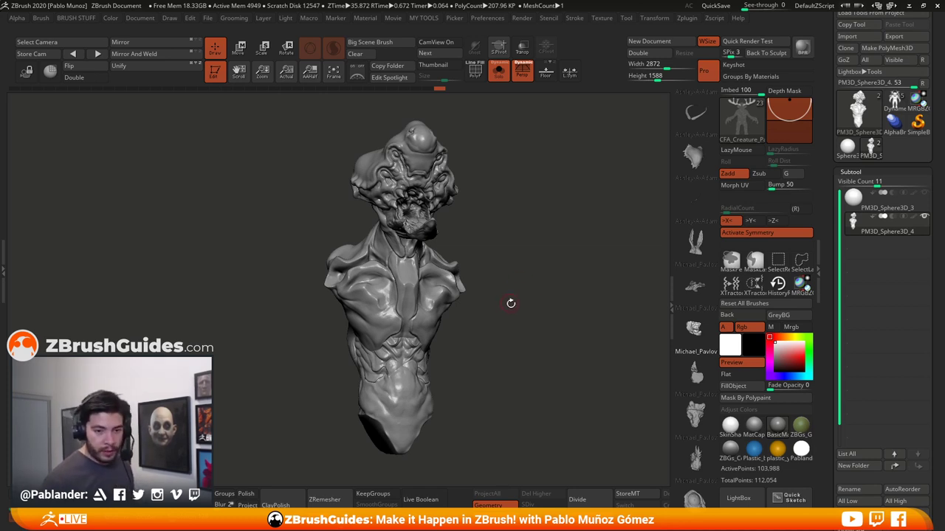
Switch to the CFA Creature Pack insert brush that contains the arm and hand meshes
{"action": "mouse_move", "coordinate": [501, 313]}
{"action": "left_mouse_down"}
{"action": "mouse_move", "coordinate": [539, 313]}
{"action": "mouse_move", "coordinate": [509, 328]}
{"action": "mouse_move", "coordinate": [527, 312]}
{"action": "mouse_move", "coordinate": [517, 306]}
{"action": "left_mouse_up"}
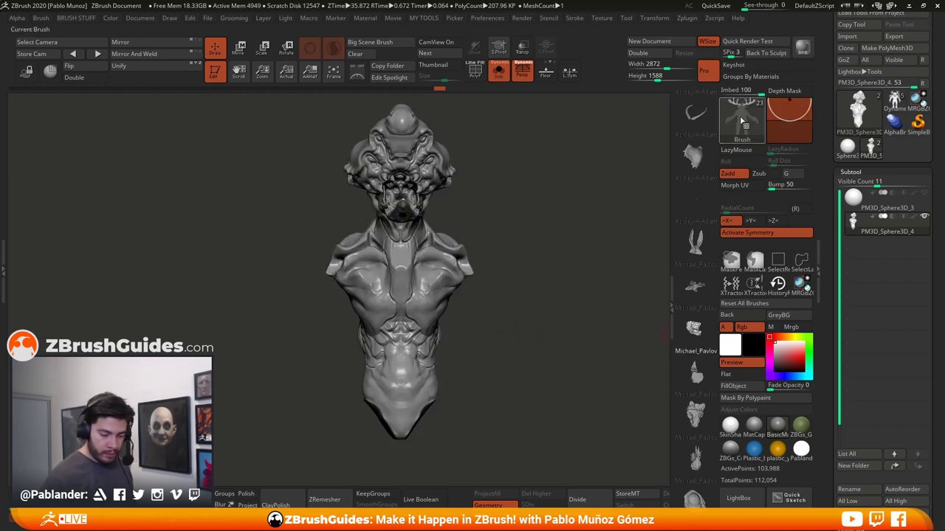
{"action": "key", "text": "b"}
{"action": "left_click", "coordinate": [272, 152]}
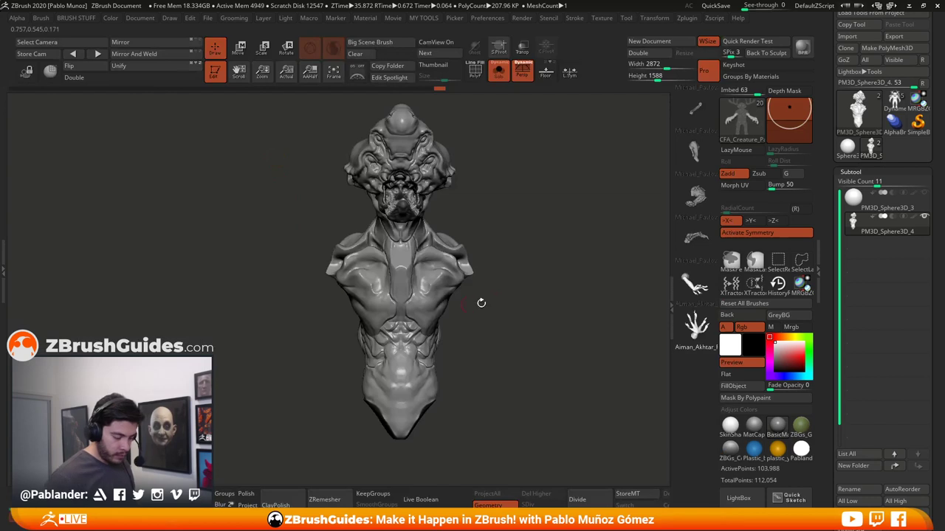
Browse the arm and hand parts and pick the full human-like arm mesh with a hand
{"action": "scroll", "coordinate": [705, 243], "scroll_direction": "up", "scroll_amount": 3}
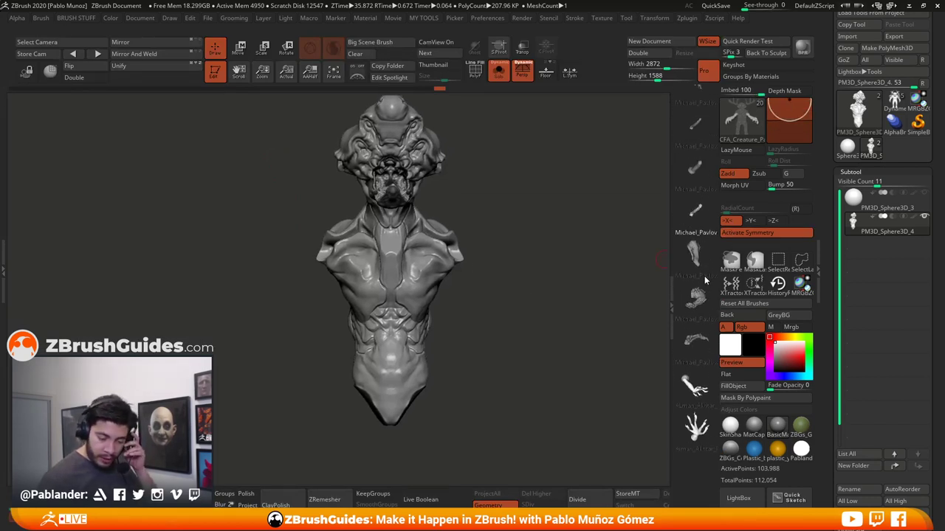
{"action": "scroll", "coordinate": [697, 278], "scroll_direction": "up", "scroll_amount": 3}
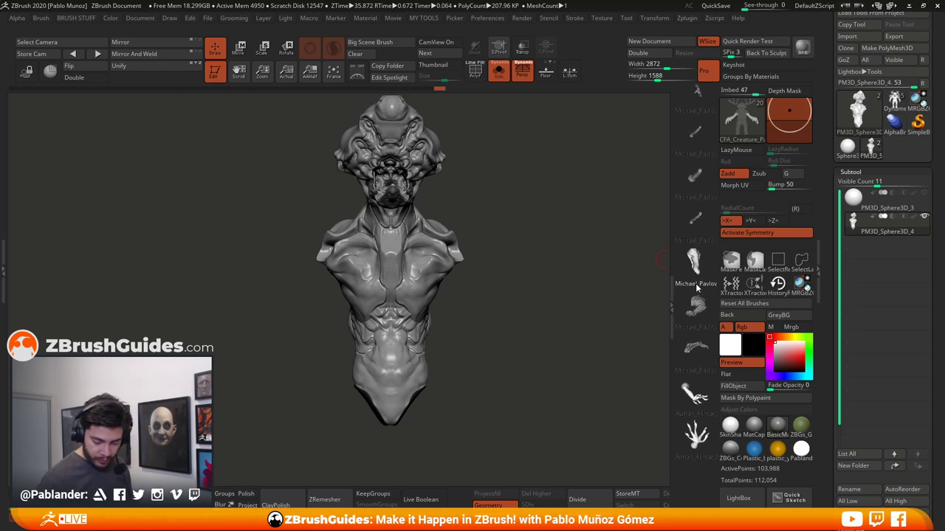
{"action": "left_click_drag", "start_coordinate": [695, 255], "coordinate": [692, 355]}
{"action": "scroll", "coordinate": [694, 302], "scroll_direction": "up", "scroll_amount": 2}
{"action": "scroll", "coordinate": [696, 280], "scroll_direction": "up", "scroll_amount": 2}
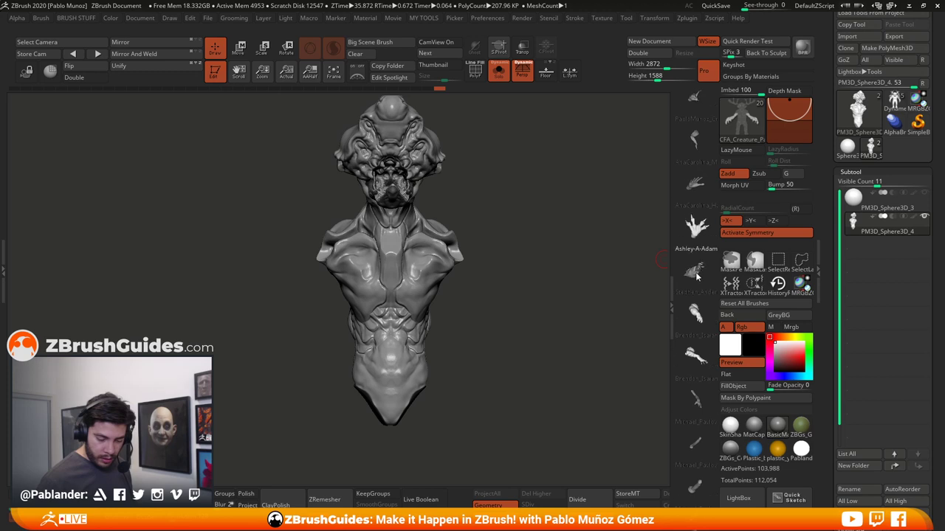
{"action": "left_click", "coordinate": [692, 300]}
{"action": "scroll", "coordinate": [694, 295], "scroll_direction": "down", "scroll_amount": 1}
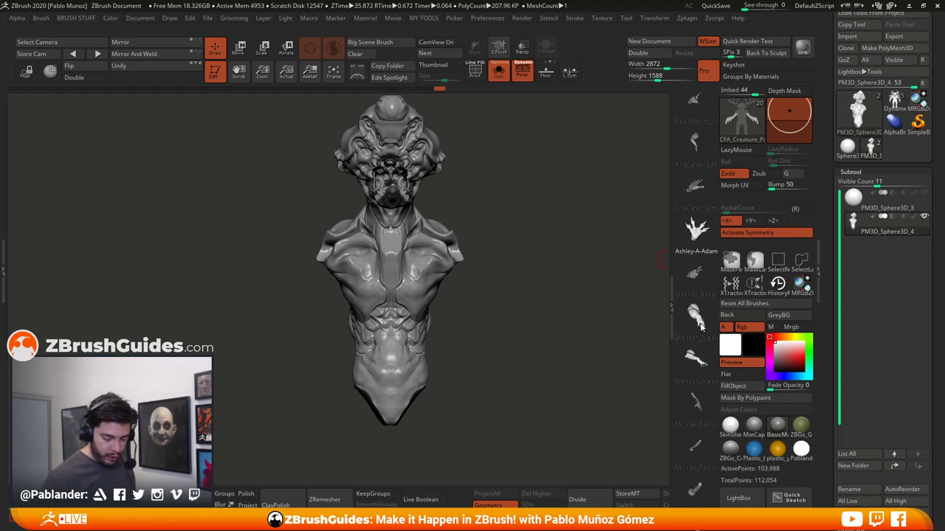
{"action": "left_click_drag", "start_coordinate": [696, 198], "coordinate": [687, 331]}
{"action": "scroll", "coordinate": [686, 330], "scroll_direction": "up", "scroll_amount": 1}
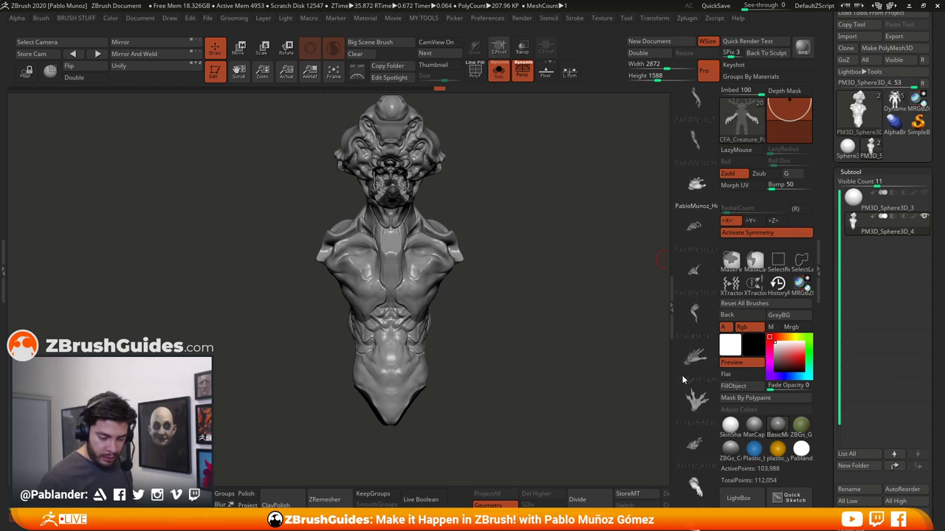
{"action": "scroll", "coordinate": [682, 384], "scroll_direction": "up", "scroll_amount": 1}
{"action": "left_click", "coordinate": [695, 161]}
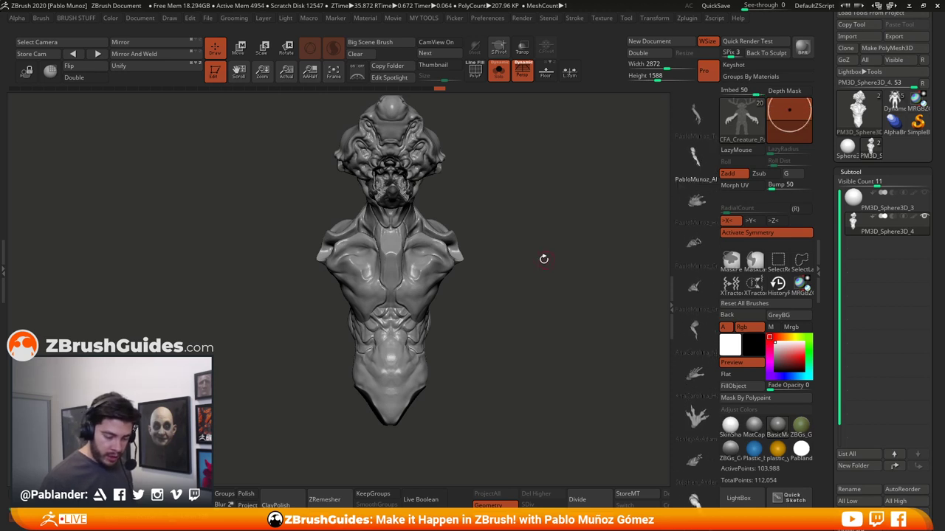
Insert the arm mesh on the upper torso with X symmetry, one on each side
{"action": "left_click_drag", "start_coordinate": [544, 259], "coordinate": [574, 261]}
{"action": "left_click_drag", "start_coordinate": [358, 249], "coordinate": [352, 316]}
{"action": "left_click_drag", "start_coordinate": [542, 216], "coordinate": [511, 233]}
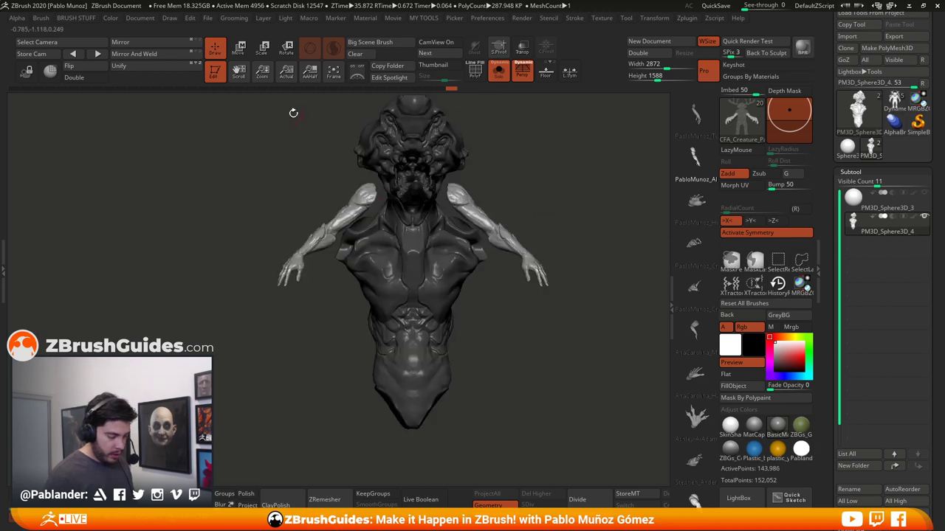
Move the inserted arms onto the torso's shoulders and scale them up to suit the body
{"action": "key", "text": "w"}
{"action": "left_click_drag", "start_coordinate": [395, 201], "coordinate": [412, 167], "text": "alt"}
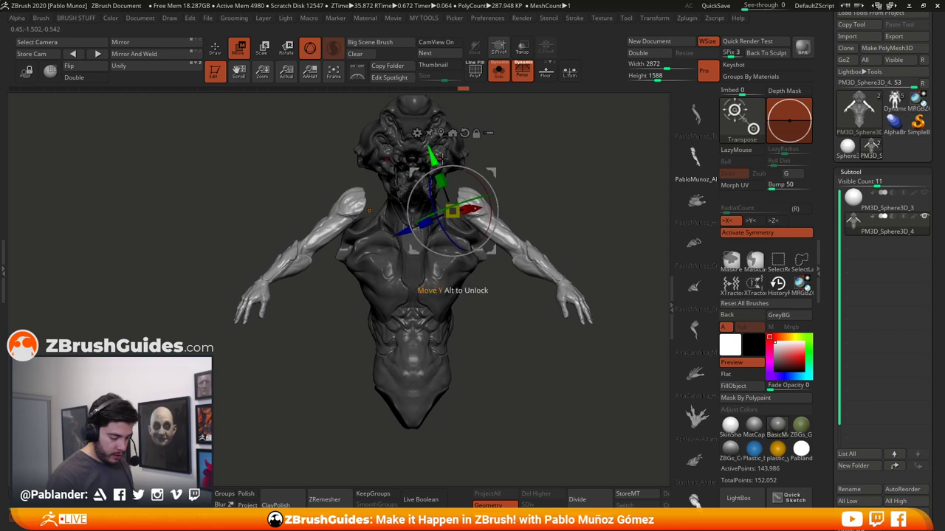
{"action": "left_click_drag", "start_coordinate": [493, 166], "coordinate": [494, 203]}
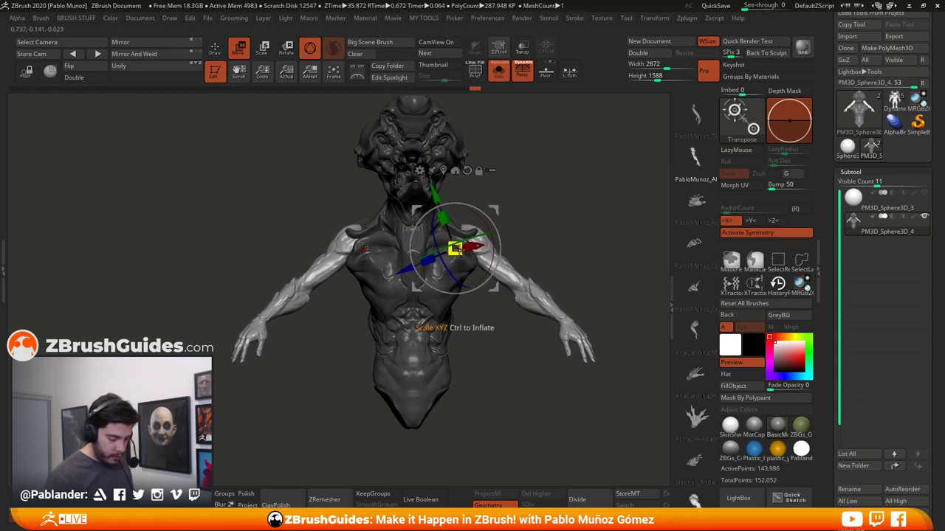
{"action": "left_click_drag", "start_coordinate": [456, 249], "coordinate": [387, 198]}
Test scaling the arms with local symmetry on and off, and undo the oversized scaling
{"action": "left_click", "coordinate": [569, 72]}
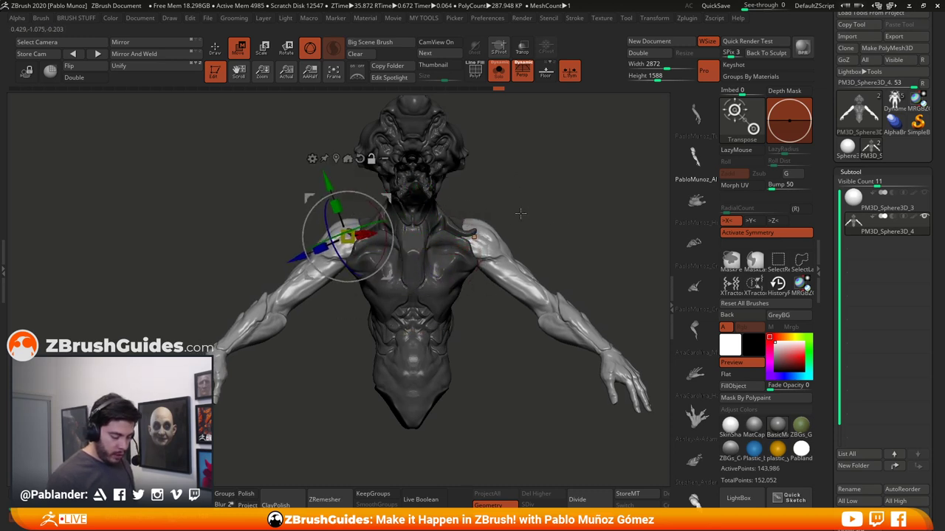
{"action": "left_click_drag", "start_coordinate": [512, 225], "coordinate": [506, 206], "text": "alt"}
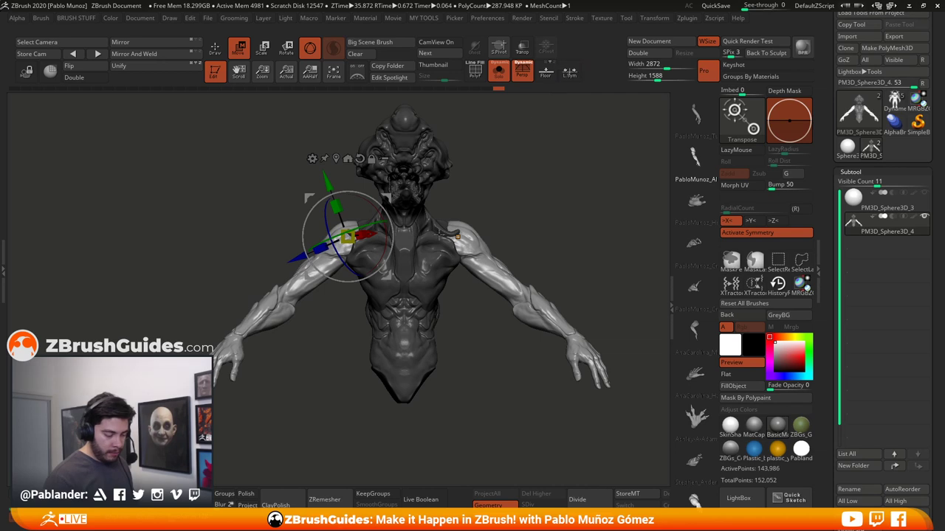
{"action": "left_click_drag", "start_coordinate": [347, 237], "coordinate": [348, 235]}
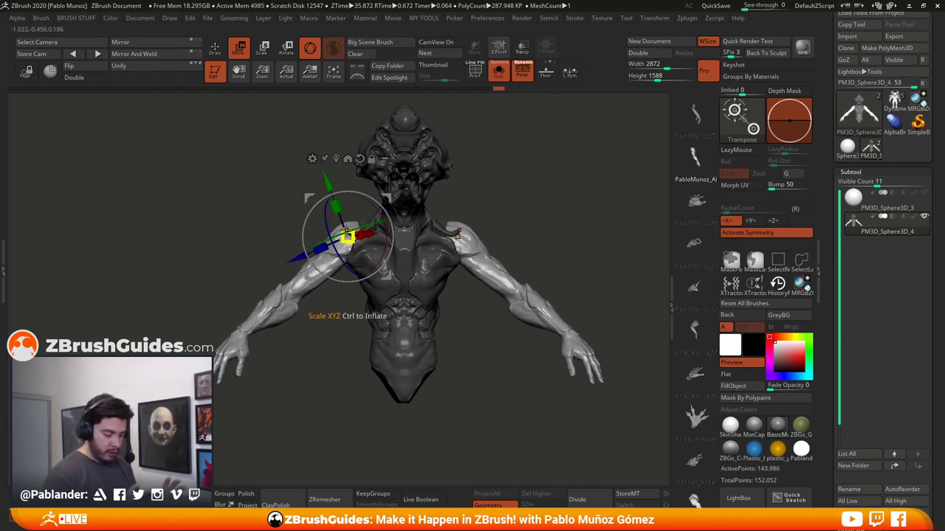
{"action": "left_click_drag", "start_coordinate": [516, 200], "coordinate": [532, 216]}
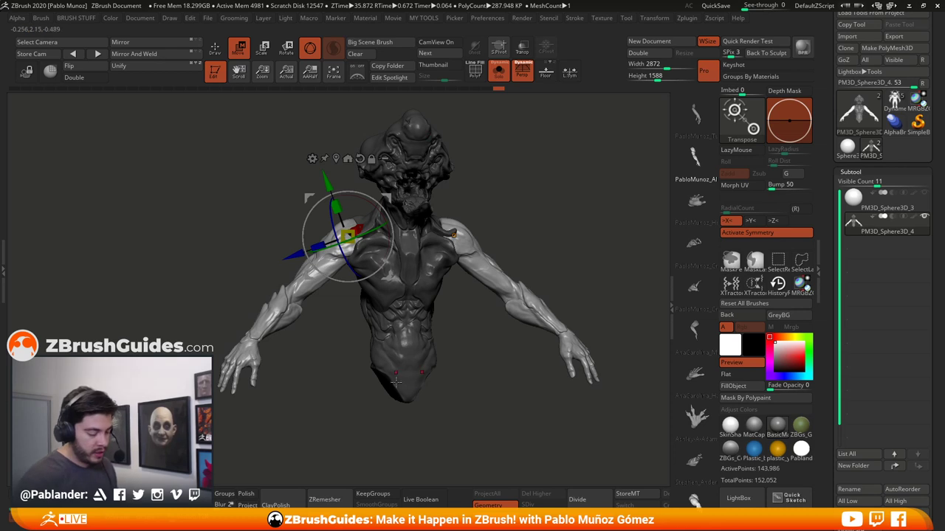
{"action": "left_click_drag", "start_coordinate": [510, 188], "coordinate": [514, 212]}
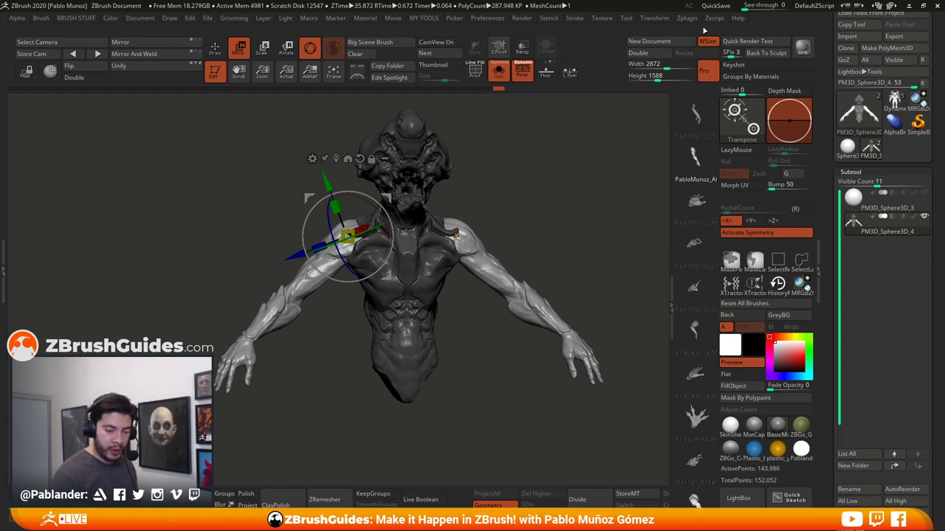
{"action": "left_click", "coordinate": [655, 18]}
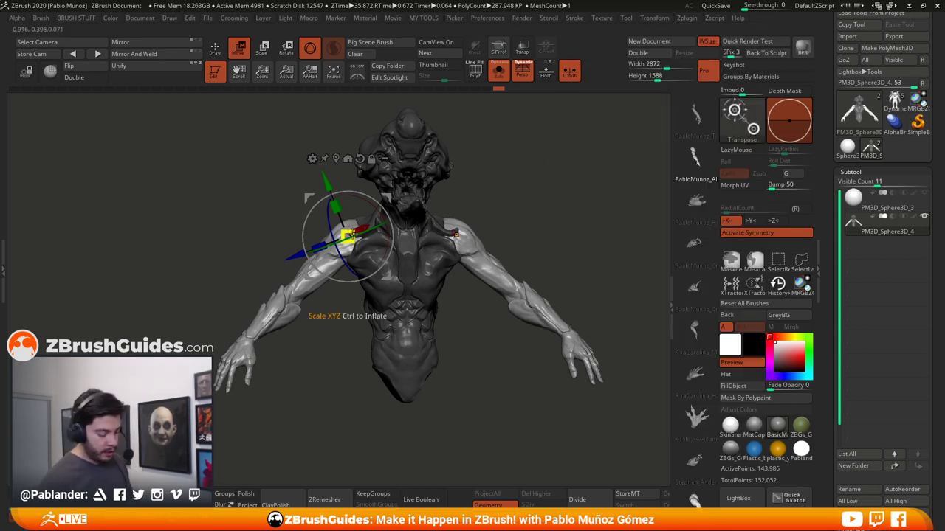
{"action": "mouse_move", "coordinate": [349, 235]}
{"action": "left_mouse_down"}
{"action": "mouse_move", "coordinate": [360, 233]}
{"action": "mouse_move", "coordinate": [350, 235]}
{"action": "left_mouse_up"}
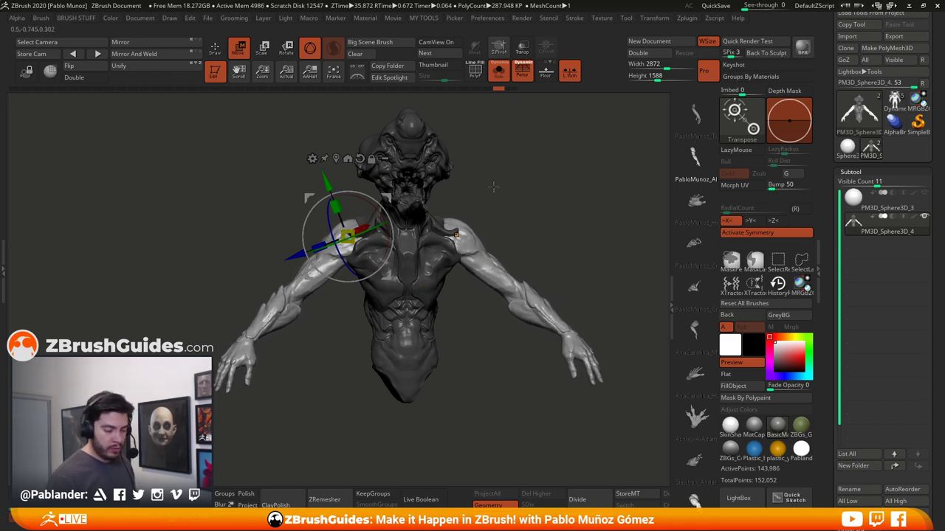
{"action": "mouse_move", "coordinate": [495, 192]}
{"action": "left_mouse_down"}
{"action": "mouse_move", "coordinate": [464, 197]}
{"action": "mouse_move", "coordinate": [512, 196]}
{"action": "left_mouse_up"}
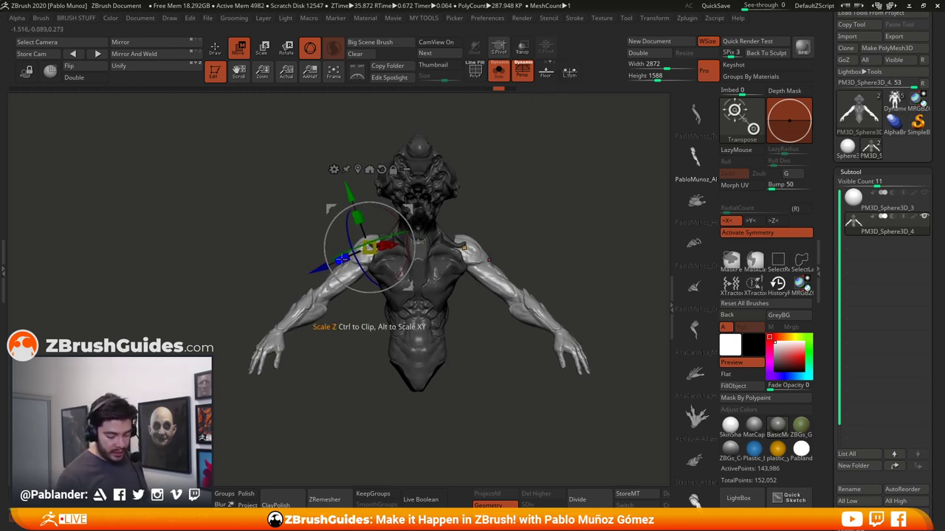
{"action": "left_click_drag", "start_coordinate": [342, 259], "coordinate": [198, 328]}
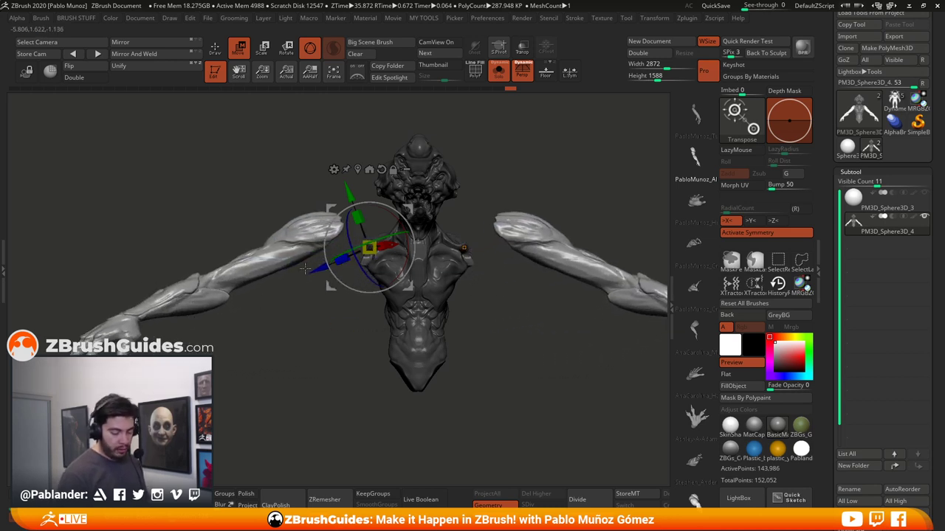
{"action": "key", "text": "ctrl+z"}
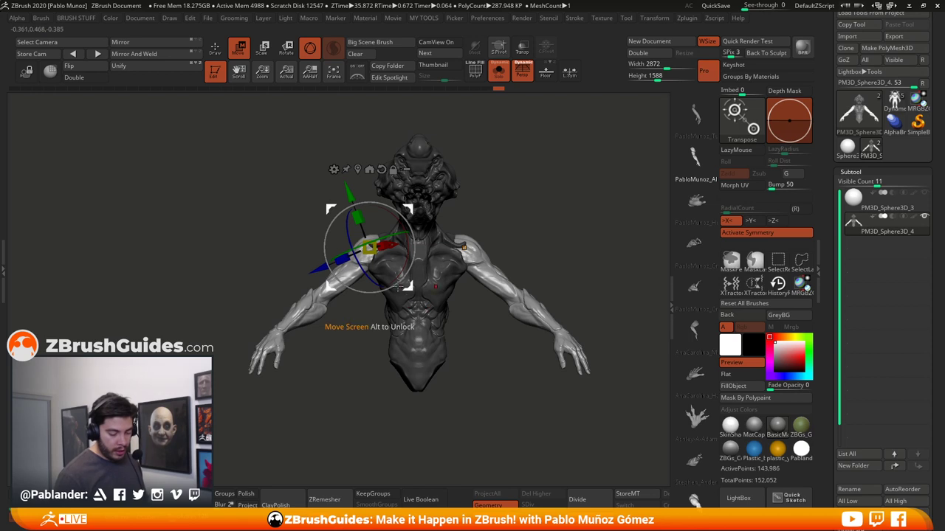
Turn on local symmetry and scale the arms up slightly from the shoulders, undoing a larger first attempt
{"action": "left_click", "coordinate": [572, 71]}
{"action": "left_click_drag", "start_coordinate": [316, 273], "coordinate": [311, 281]}
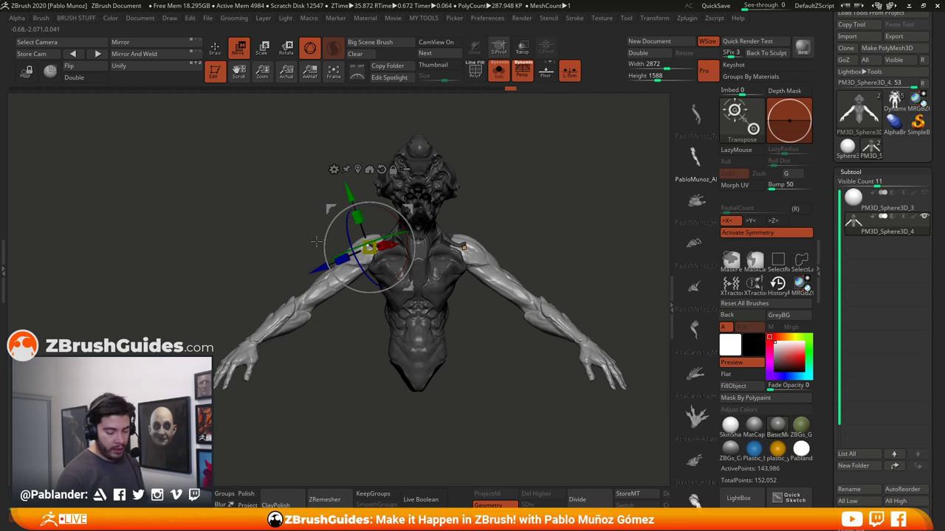
{"action": "key", "text": "ctrl+z"}
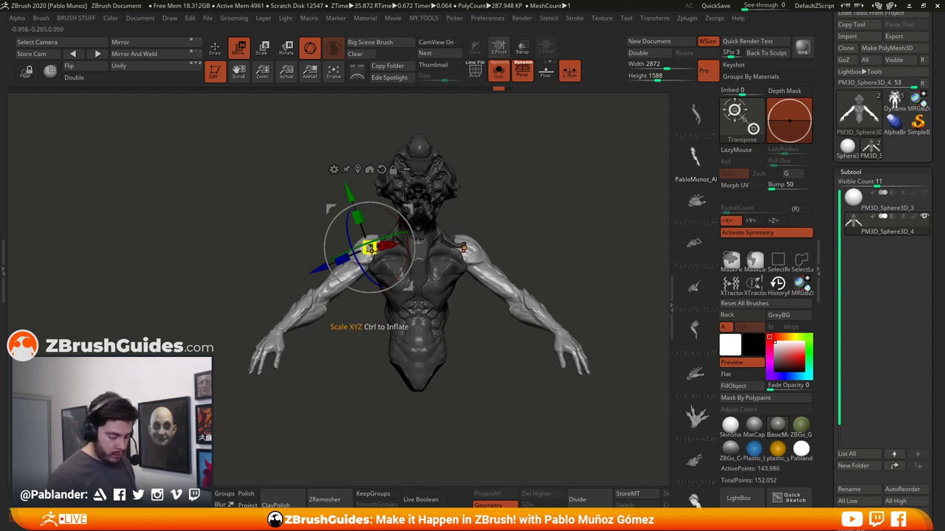
{"action": "left_click_drag", "start_coordinate": [370, 247], "coordinate": [377, 257]}
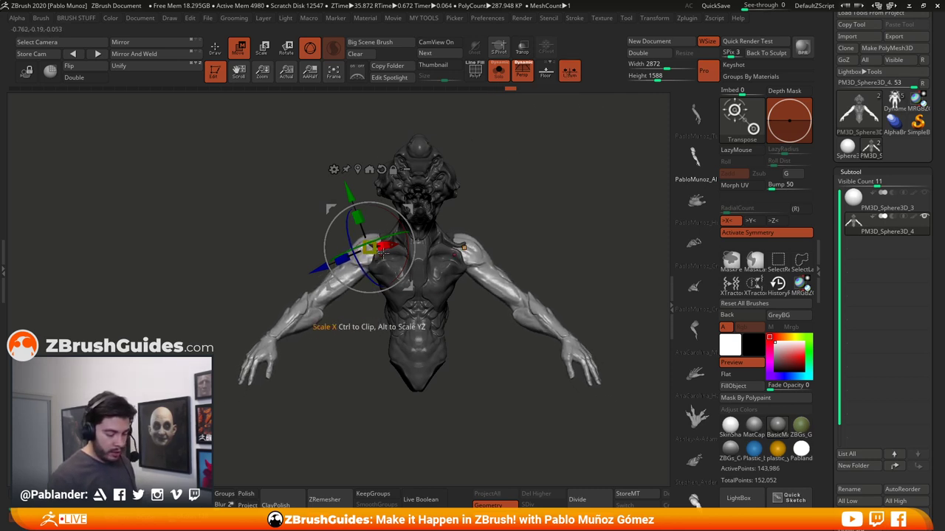
Adjust the size and placement of both arms at the shoulders and return to Draw mode
{"action": "left_click_drag", "start_coordinate": [543, 236], "coordinate": [521, 219], "text": "alt"}
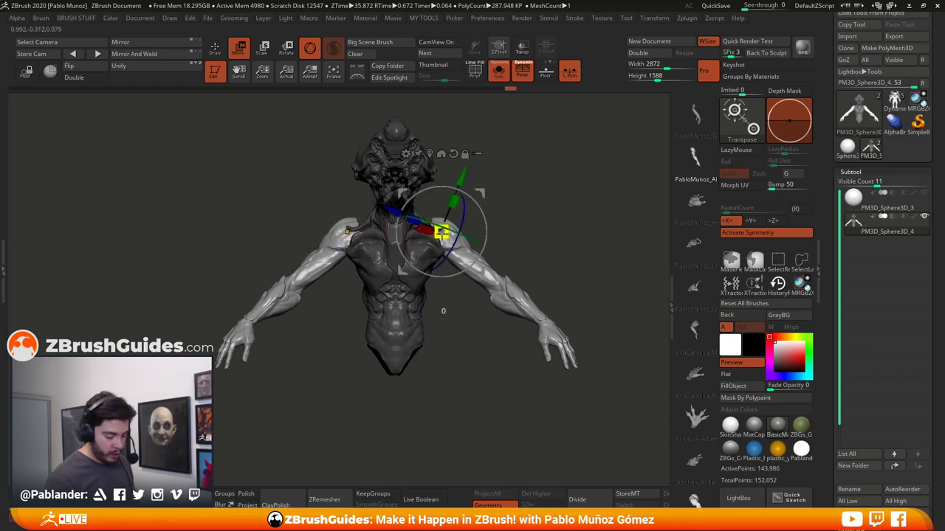
{"action": "left_click_drag", "start_coordinate": [441, 232], "coordinate": [479, 193]}
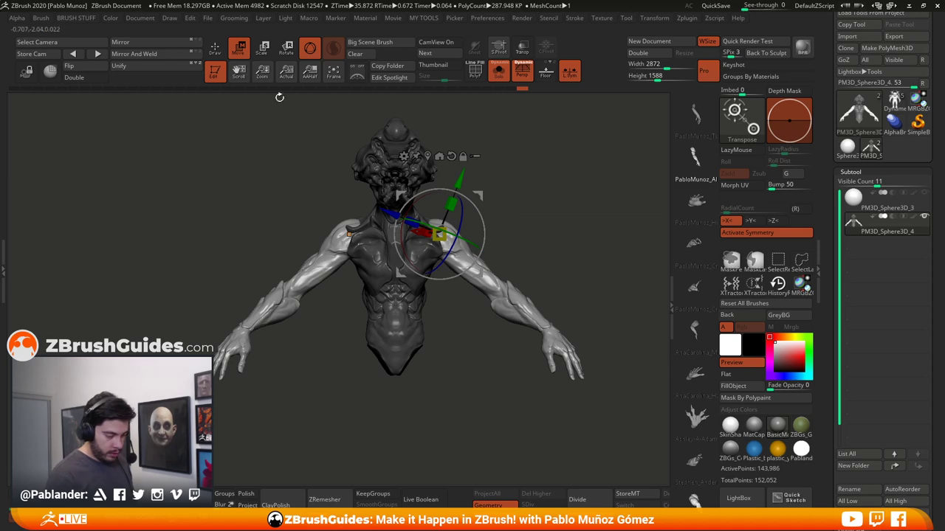
{"action": "key", "text": "q"}
Fit the arms to the shoulders from the side, nudge them from the front and return to Draw mode
{"action": "mouse_move", "coordinate": [293, 130]}
{"action": "left_mouse_down"}
{"action": "mouse_move", "coordinate": [517, 253]}
{"action": "mouse_move", "coordinate": [562, 253]}
{"action": "mouse_move", "coordinate": [510, 256]}
{"action": "left_mouse_up"}
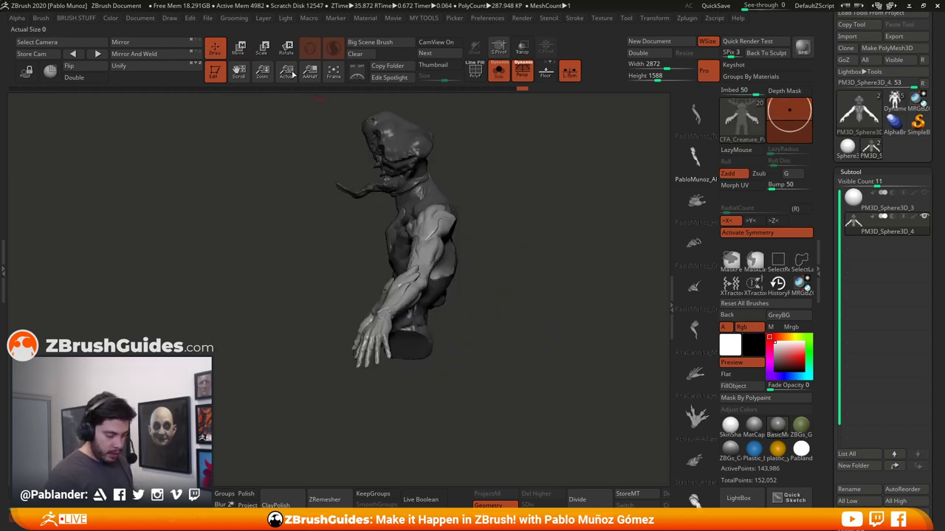
{"action": "left_click", "coordinate": [240, 49]}
{"action": "left_click_drag", "start_coordinate": [461, 196], "coordinate": [465, 204]}
{"action": "left_click_drag", "start_coordinate": [493, 205], "coordinate": [554, 207]}
{"action": "left_click_drag", "start_coordinate": [463, 177], "coordinate": [464, 181]}
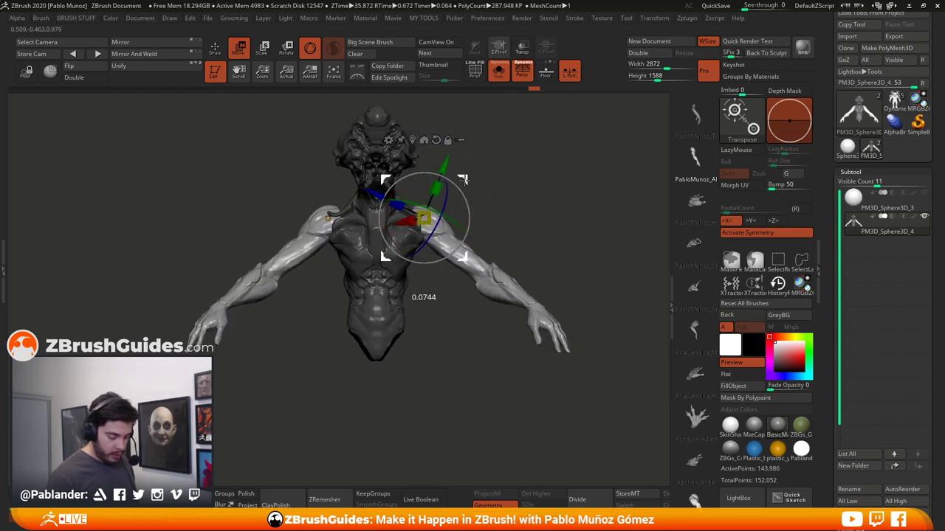
{"action": "key", "text": "q"}
Adjust the draw size and activate Sculptris Pro mode for the Smooth brush
{"action": "left_click_drag", "start_coordinate": [457, 335], "coordinate": [539, 370]}
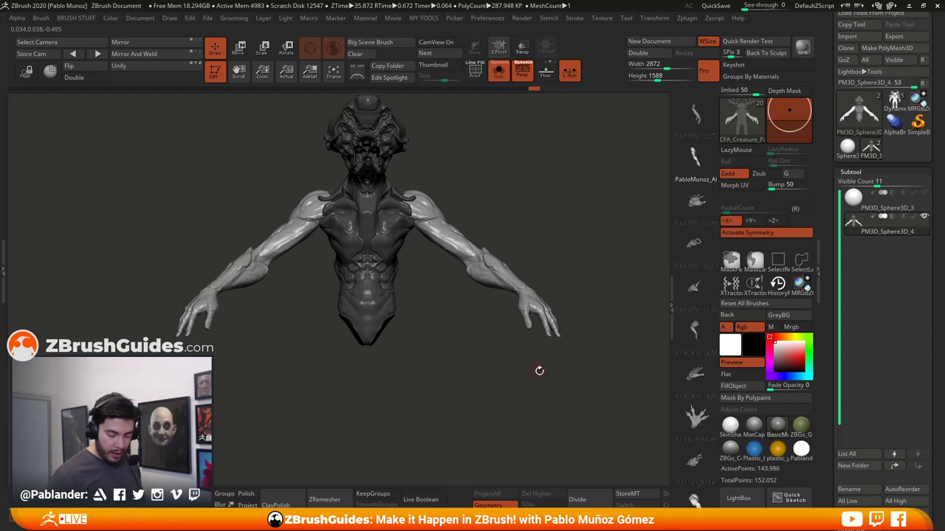
{"action": "left_click_drag", "start_coordinate": [536, 307], "coordinate": [511, 246]}
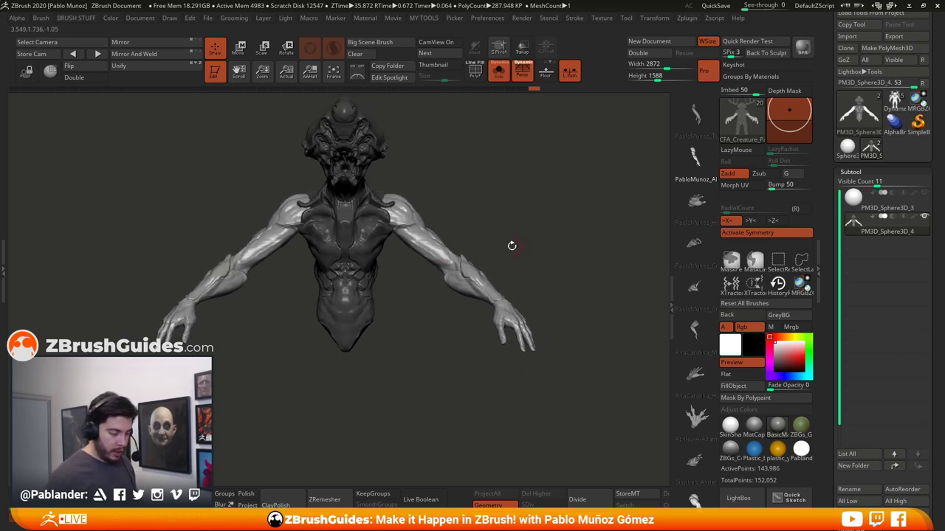
{"action": "key", "text": "space"}
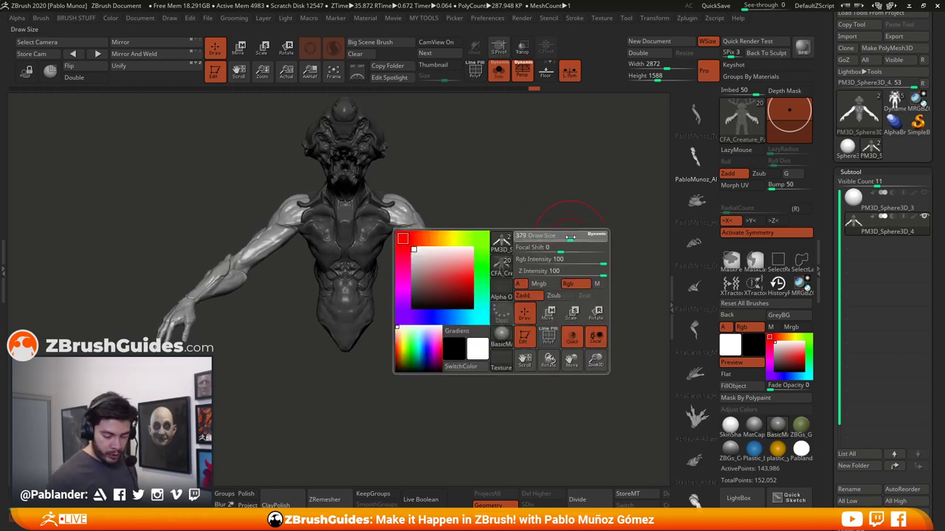
{"action": "mouse_move", "coordinate": [580, 237]}
{"action": "left_mouse_down"}
{"action": "mouse_move", "coordinate": [559, 255]}
{"action": "mouse_move", "coordinate": [552, 299]}
{"action": "left_mouse_up"}
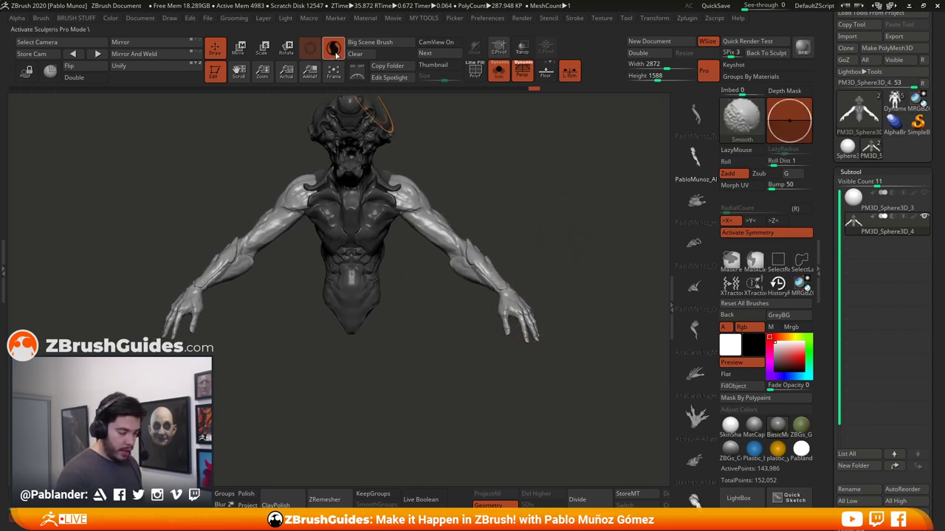
{"action": "left_click", "coordinate": [333, 49]}
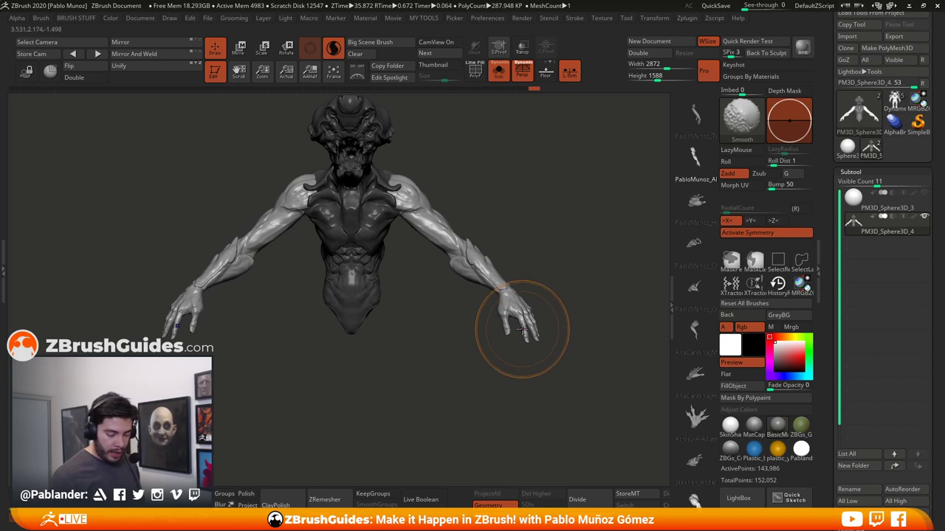
{"action": "key", "text": "shift"}
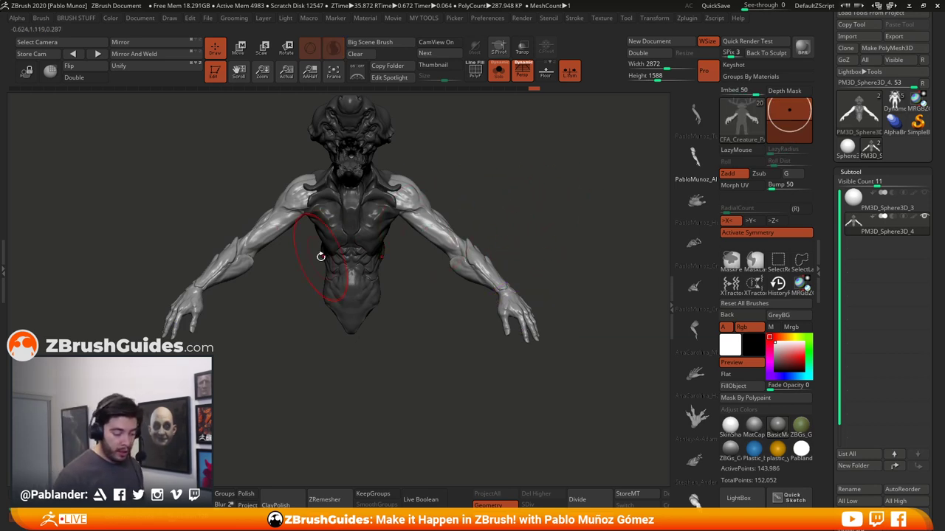
{"action": "left_click_drag", "start_coordinate": [486, 209], "coordinate": [411, 214]}
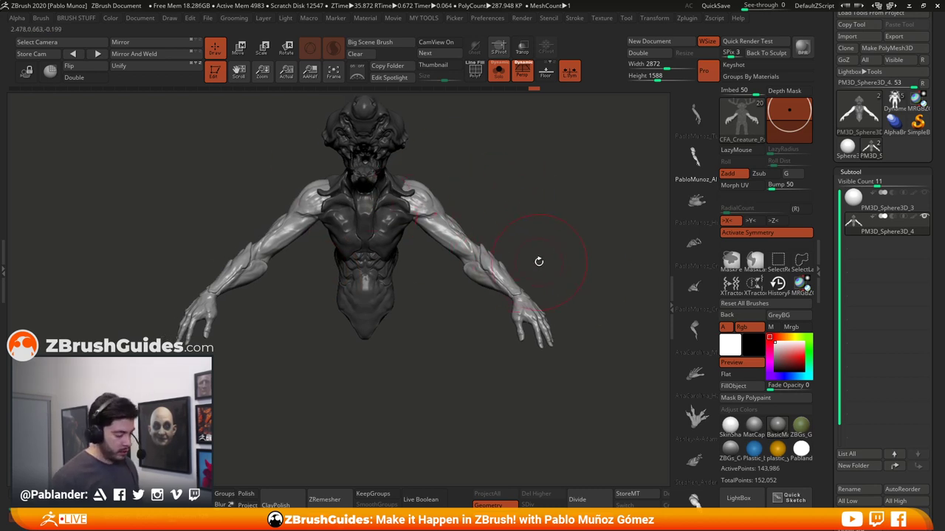
Smooth away both hands with symmetrical Smooth strokes, leaving rounded stumps at the ends of the forearms
{"action": "mouse_move", "coordinate": [547, 323]}
{"action": "left_mouse_down"}
{"action": "mouse_move", "coordinate": [578, 304]}
{"action": "mouse_move", "coordinate": [555, 305]}
{"action": "mouse_move", "coordinate": [573, 306]}
{"action": "mouse_move", "coordinate": [548, 322]}
{"action": "mouse_move", "coordinate": [538, 315]}
{"action": "left_mouse_up"}
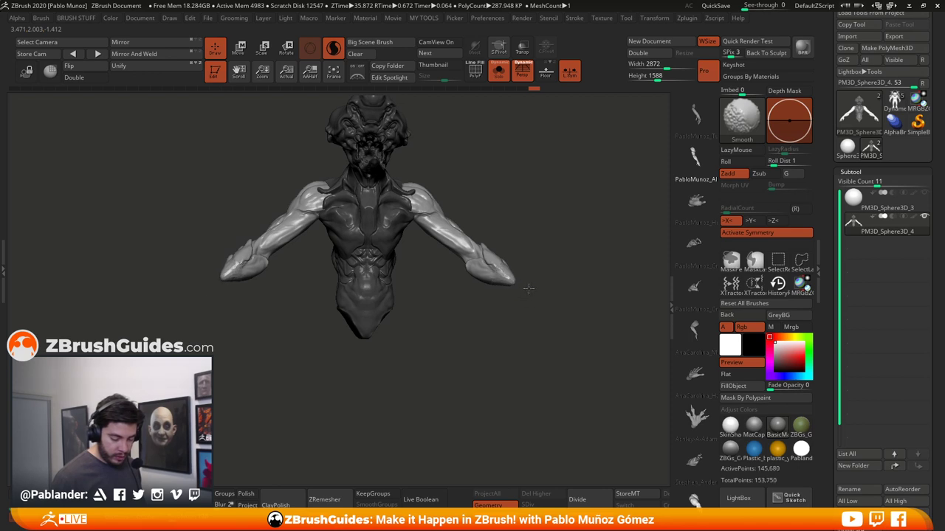
{"action": "left_click_drag", "start_coordinate": [505, 284], "coordinate": [514, 294], "text": "shift"}
{"action": "mouse_move", "coordinate": [536, 344]}
{"action": "left_mouse_down"}
{"action": "mouse_move", "coordinate": [477, 344]}
{"action": "mouse_move", "coordinate": [517, 344]}
{"action": "left_mouse_up"}
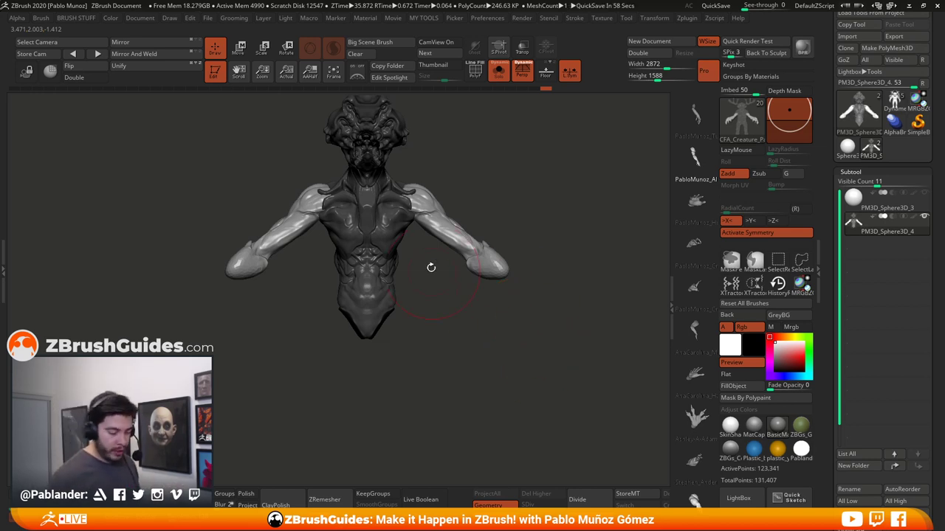
{"action": "key", "text": "w"}
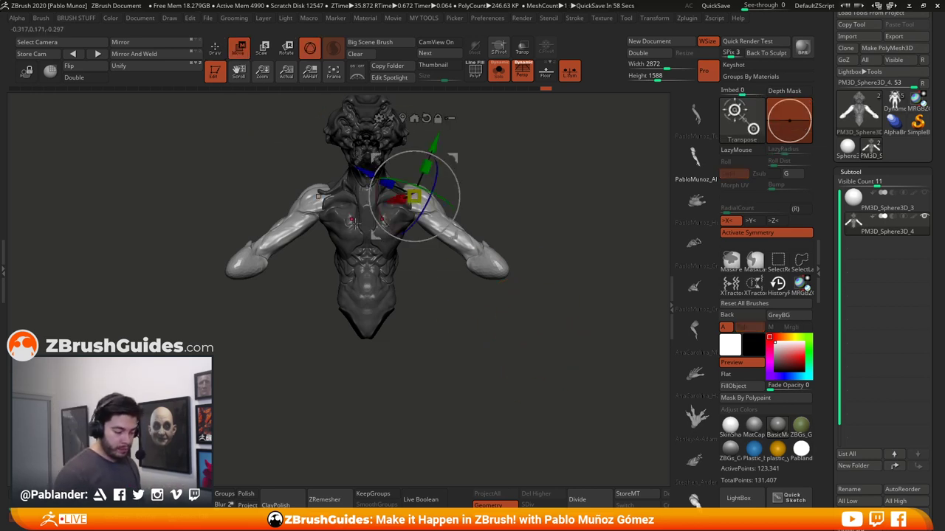
{"action": "left_click", "coordinate": [216, 49]}
Insert the rough, heavily textured clawed forearm mesh symmetrically at the ends of both arms
{"action": "scroll", "coordinate": [702, 273], "scroll_direction": "down", "scroll_amount": 3}
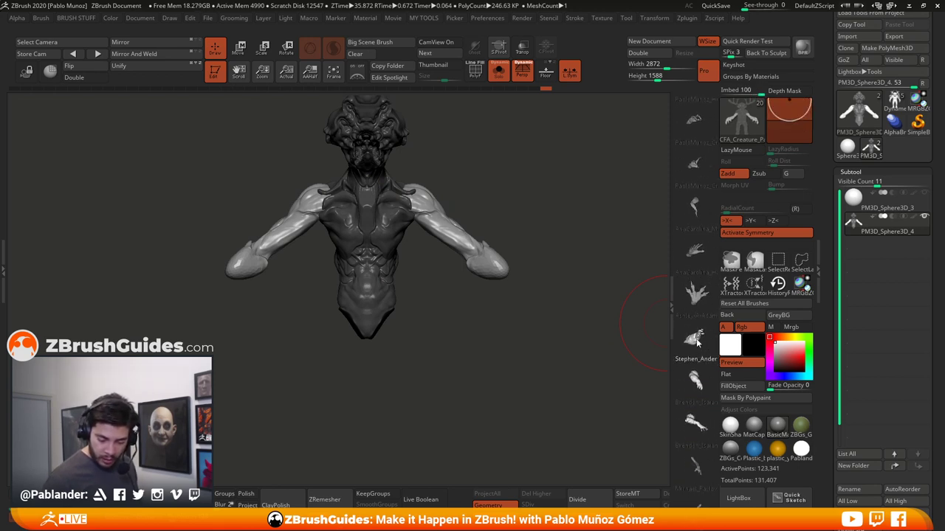
{"action": "left_click_drag", "start_coordinate": [232, 275], "coordinate": [237, 334]}
{"action": "left_click_drag", "start_coordinate": [434, 363], "coordinate": [394, 192]}
Move, rotate and scale the clawed forearms to fit over the arm stumps and return to Draw mode
{"action": "key", "text": "w"}
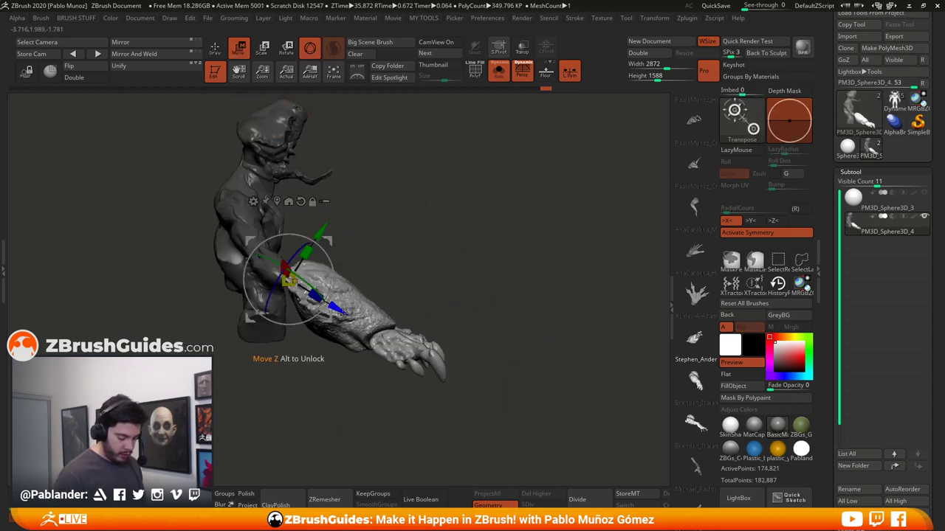
{"action": "left_click_drag", "start_coordinate": [343, 313], "coordinate": [301, 286]}
{"action": "left_click_drag", "start_coordinate": [439, 242], "coordinate": [385, 298]}
{"action": "left_click_drag", "start_coordinate": [275, 242], "coordinate": [271, 247]}
{"action": "left_click_drag", "start_coordinate": [313, 197], "coordinate": [316, 191]}
{"action": "left_click_drag", "start_coordinate": [359, 339], "coordinate": [363, 318]}
{"action": "left_click_drag", "start_coordinate": [459, 321], "coordinate": [396, 299]}
{"action": "key", "text": "q"}
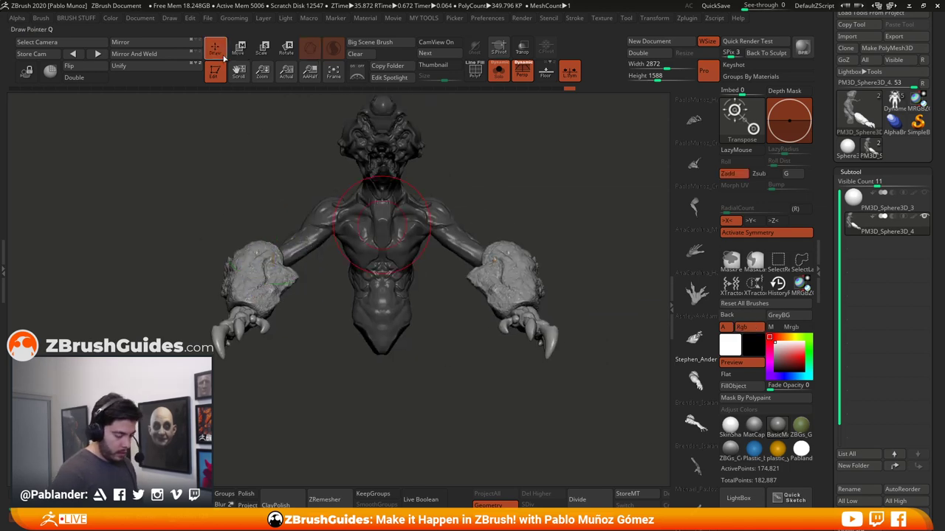
Select the CFA_Creature_Pack_LEGS insert brush and insert a symmetrical pair of slender legs at the lower torso
{"action": "mouse_move", "coordinate": [447, 382]}
{"action": "left_mouse_down"}
{"action": "mouse_move", "coordinate": [428, 377]}
{"action": "mouse_move", "coordinate": [469, 368]}
{"action": "mouse_move", "coordinate": [459, 376]}
{"action": "left_mouse_up"}
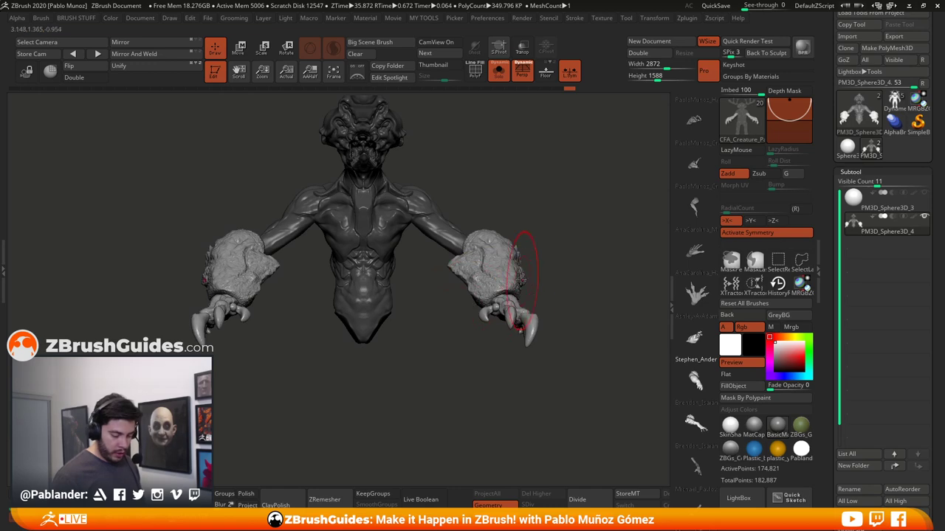
{"action": "left_click_drag", "start_coordinate": [547, 163], "coordinate": [568, 281]}
{"action": "left_click", "coordinate": [733, 120]}
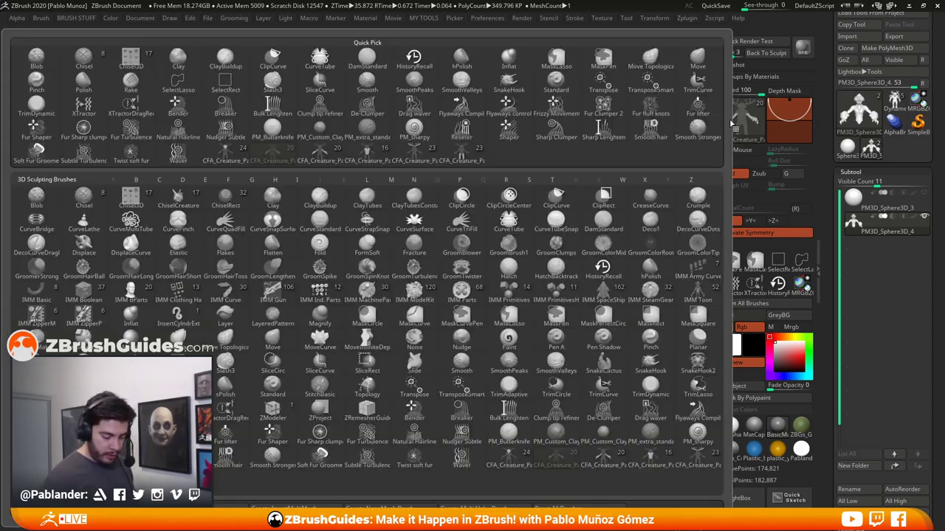
{"action": "left_click", "coordinate": [467, 162]}
{"action": "mouse_move", "coordinate": [512, 326]}
{"action": "left_mouse_down"}
{"action": "mouse_move", "coordinate": [481, 352]}
{"action": "mouse_move", "coordinate": [524, 361]}
{"action": "mouse_move", "coordinate": [550, 347]}
{"action": "left_mouse_up"}
{"action": "left_click_drag", "start_coordinate": [554, 270], "coordinate": [580, 277]}
{"action": "left_click_drag", "start_coordinate": [706, 313], "coordinate": [703, 235]}
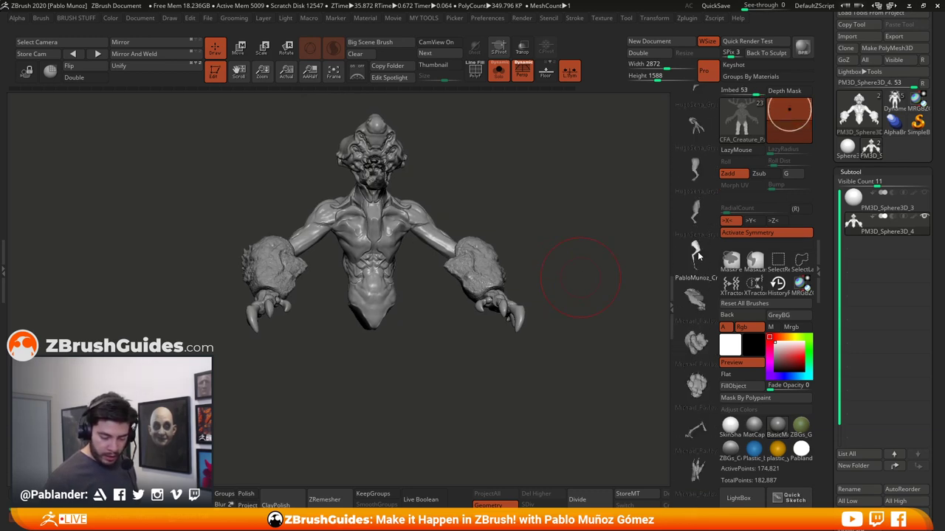
{"action": "left_click", "coordinate": [696, 251]}
{"action": "mouse_move", "coordinate": [516, 340]}
{"action": "left_mouse_down"}
{"action": "mouse_move", "coordinate": [361, 373]}
{"action": "mouse_move", "coordinate": [325, 333]}
{"action": "mouse_move", "coordinate": [356, 386]}
{"action": "mouse_move", "coordinate": [380, 350]}
{"action": "left_mouse_up"}
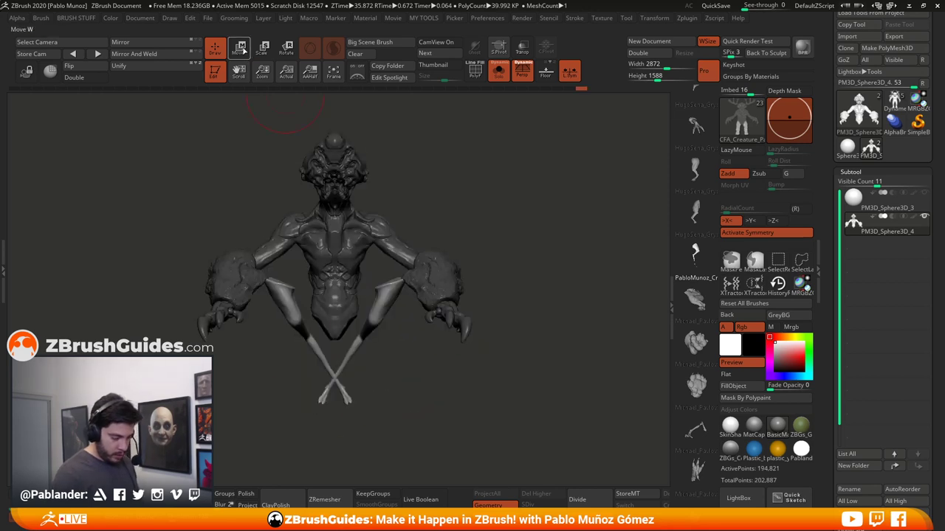
Move and adjust the slender legs so they attach beneath the torso
{"action": "left_click", "coordinate": [240, 48]}
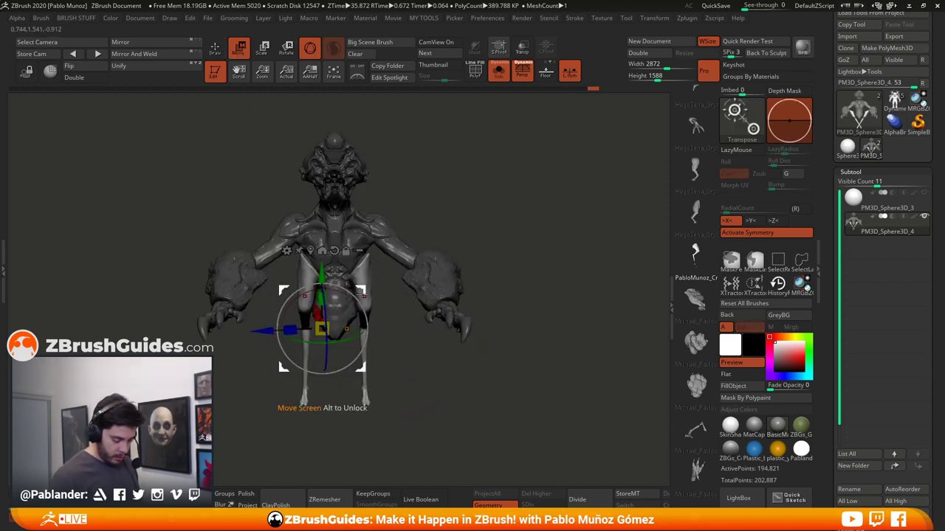
{"action": "left_click_drag", "start_coordinate": [323, 329], "coordinate": [321, 382]}
{"action": "left_click_drag", "start_coordinate": [412, 355], "coordinate": [457, 312]}
{"action": "left_click_drag", "start_coordinate": [334, 327], "coordinate": [357, 312]}
{"action": "left_click_drag", "start_coordinate": [373, 291], "coordinate": [351, 310]}
{"action": "left_click_drag", "start_coordinate": [431, 333], "coordinate": [525, 293]}
Swap the slender legs for the thick, muscular hoofed pair and adjust their rotation under the torso
{"action": "left_click", "coordinate": [694, 168]}
{"action": "left_click", "coordinate": [702, 216]}
{"action": "left_click_drag", "start_coordinate": [433, 285], "coordinate": [568, 316]}
{"action": "left_click_drag", "start_coordinate": [468, 323], "coordinate": [485, 323]}
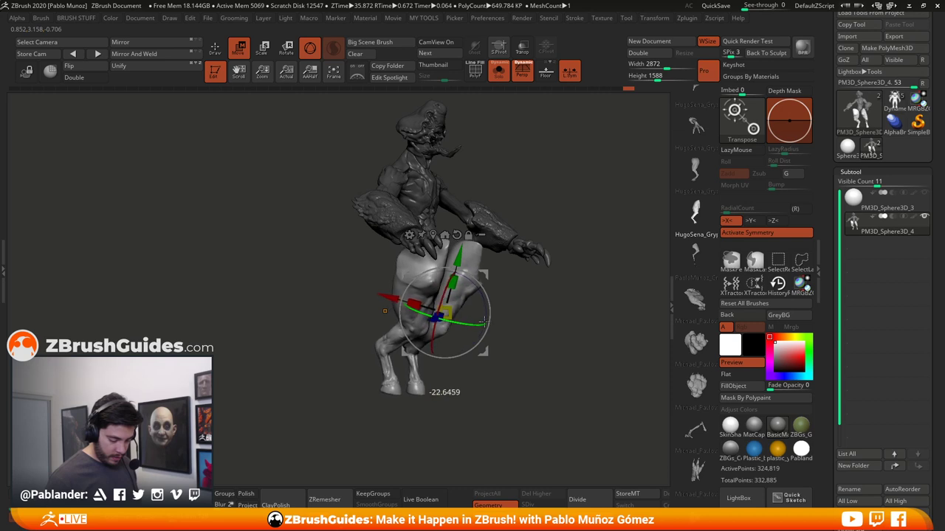
{"action": "key", "text": "ctrl+z"}
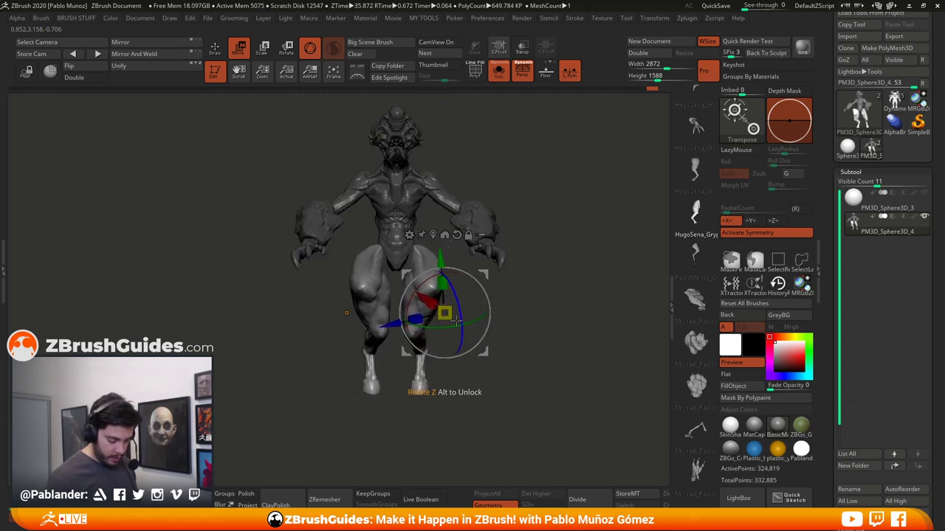
{"action": "left_click_drag", "start_coordinate": [476, 275], "coordinate": [456, 278]}
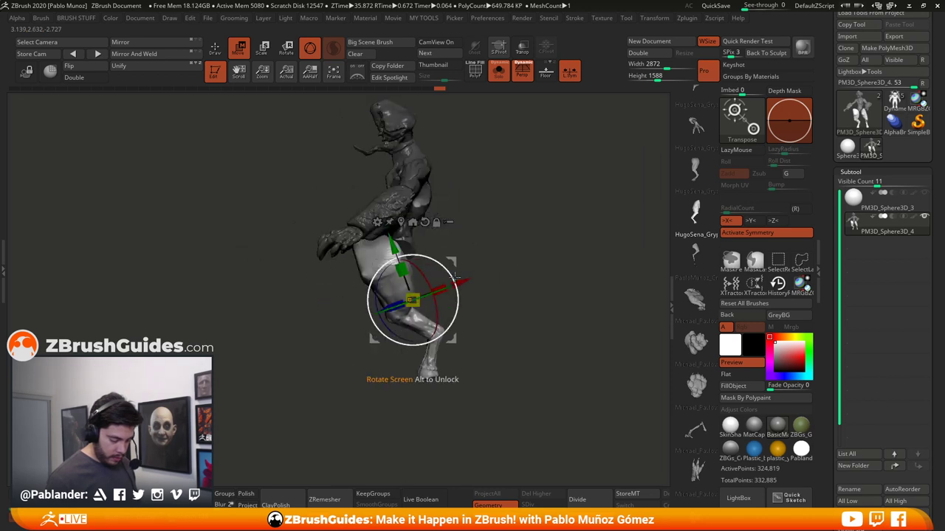
{"action": "key", "text": "ctrl+z"}
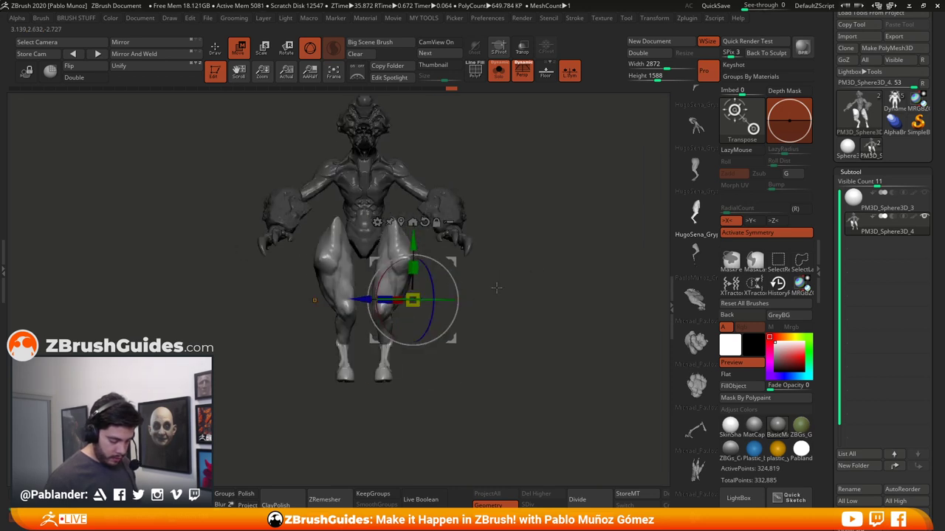
{"action": "left_click_drag", "start_coordinate": [434, 303], "coordinate": [448, 298]}
{"action": "left_click_drag", "start_coordinate": [502, 284], "coordinate": [475, 300], "text": "shift"}
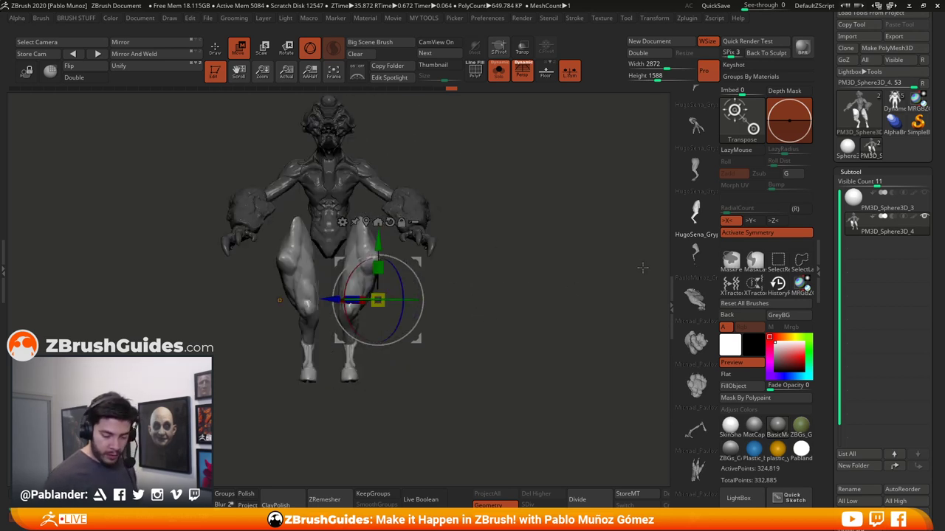
Try other leg meshes from the pack and replace the hoofed legs with the long, bent legs with clawed feet
{"action": "left_click", "coordinate": [697, 230]}
{"action": "left_click", "coordinate": [698, 304]}
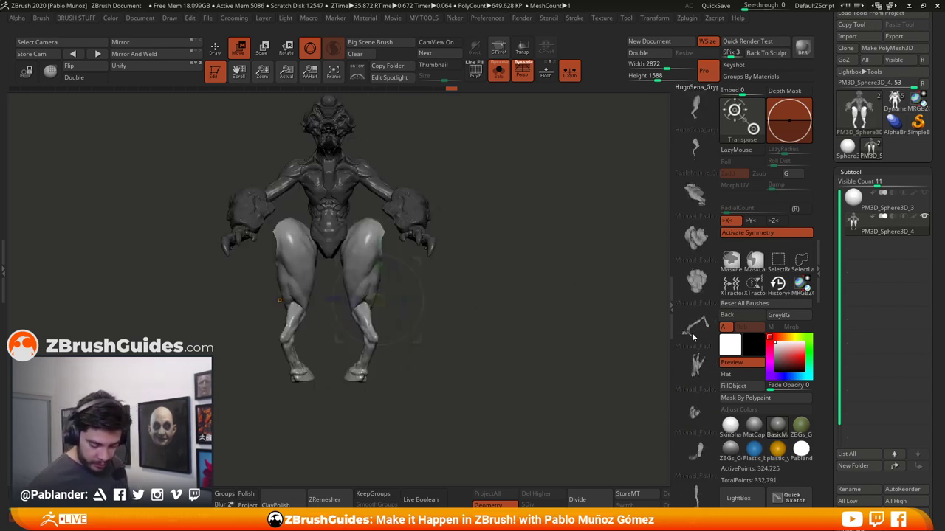
{"action": "left_click", "coordinate": [693, 337]}
{"action": "left_click", "coordinate": [694, 325]}
{"action": "scroll", "coordinate": [695, 294], "scroll_direction": "down", "scroll_amount": 1}
{"action": "left_click", "coordinate": [687, 263]}
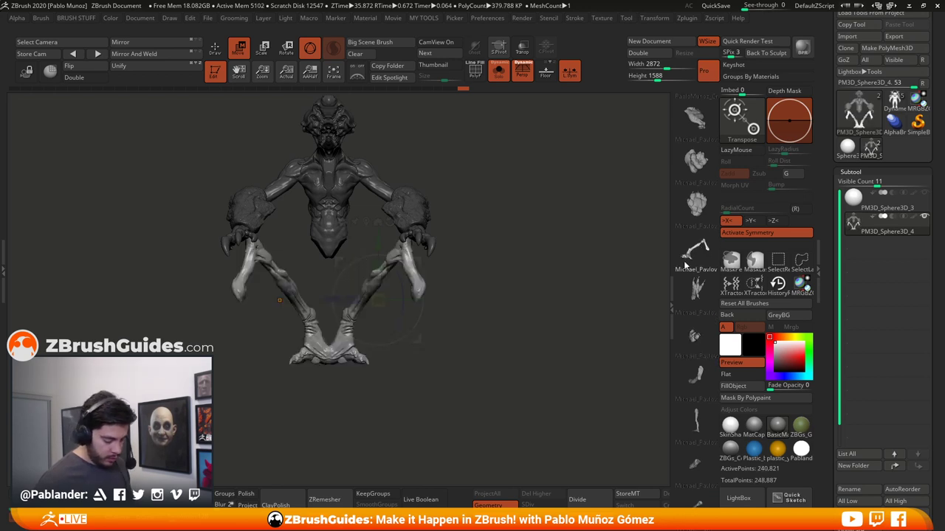
Rotate and position the clawed legs so they spread outward from the lower torso
{"action": "left_click_drag", "start_coordinate": [417, 339], "coordinate": [316, 334]}
{"action": "left_click_drag", "start_coordinate": [459, 267], "coordinate": [531, 266]}
{"action": "left_click_drag", "start_coordinate": [415, 251], "coordinate": [434, 227]}
{"action": "left_click_drag", "start_coordinate": [508, 228], "coordinate": [536, 324]}
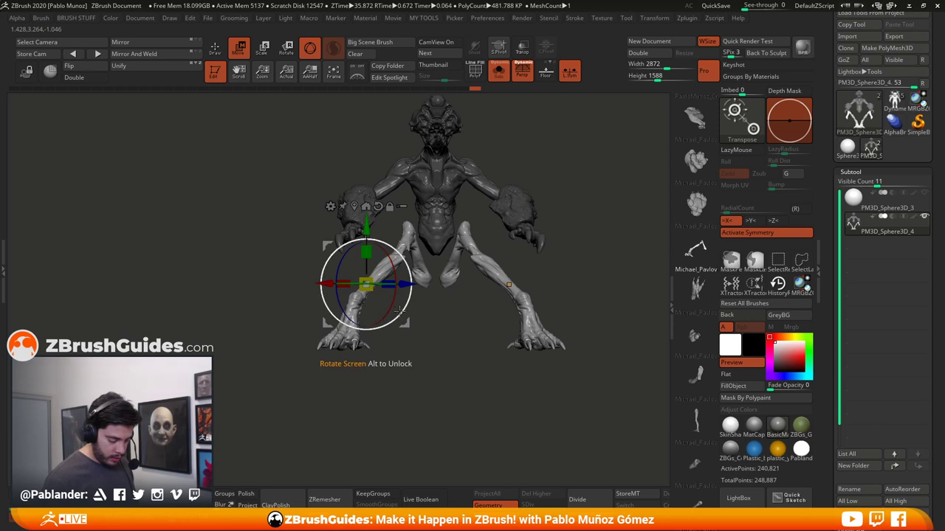
{"action": "left_click_drag", "start_coordinate": [418, 292], "coordinate": [509, 274]}
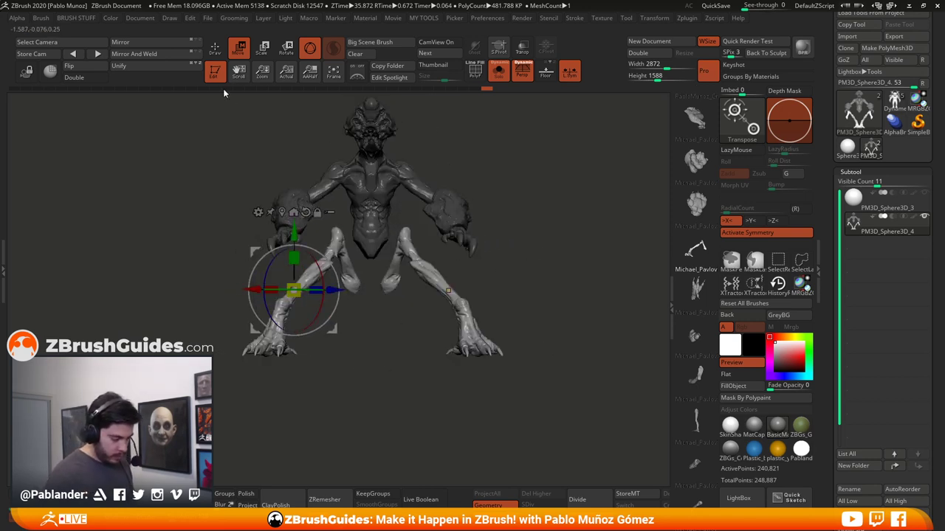
Duplicate the pair of clawed legs and place the copy behind the creature's body
{"action": "left_click", "coordinate": [215, 50]}
{"action": "mouse_move", "coordinate": [502, 221]}
{"action": "left_mouse_down"}
{"action": "mouse_move", "coordinate": [568, 256]}
{"action": "mouse_move", "coordinate": [512, 267]}
{"action": "mouse_move", "coordinate": [489, 346]}
{"action": "left_mouse_up"}
{"action": "mouse_move", "coordinate": [526, 272]}
{"action": "left_mouse_down"}
{"action": "mouse_move", "coordinate": [519, 316]}
{"action": "mouse_move", "coordinate": [529, 359]}
{"action": "mouse_move", "coordinate": [521, 357]}
{"action": "left_mouse_up"}
{"action": "left_click", "coordinate": [244, 52]}
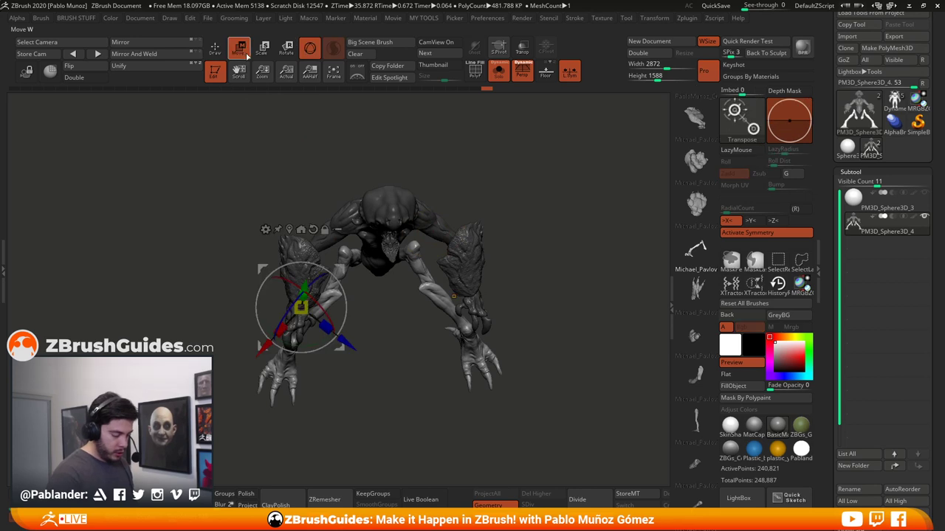
{"action": "left_click_drag", "start_coordinate": [514, 175], "coordinate": [518, 220]}
{"action": "left_click_drag", "start_coordinate": [340, 271], "coordinate": [395, 223], "text": "ctrl"}
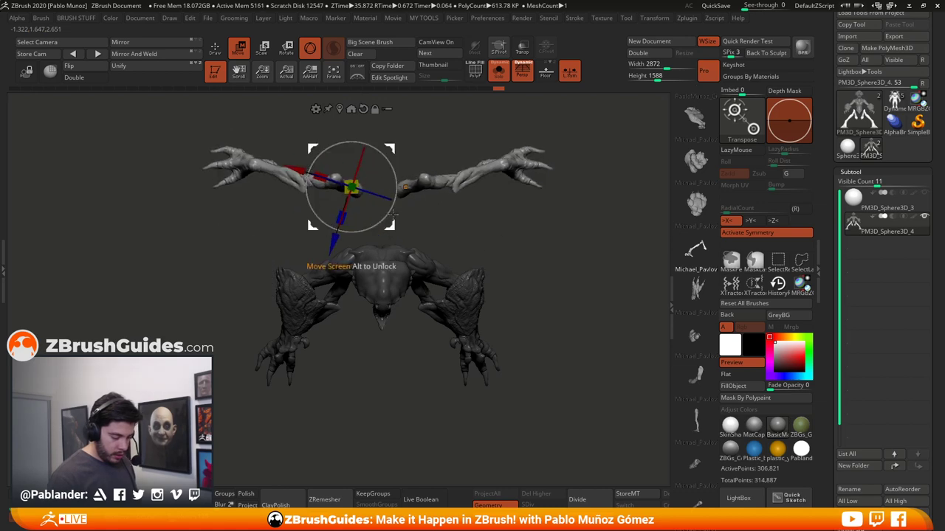
Rotate and position the duplicated legs, fan out one more duplicated pair at the rear, and return to Draw mode
{"action": "left_click_drag", "start_coordinate": [391, 143], "coordinate": [371, 175]}
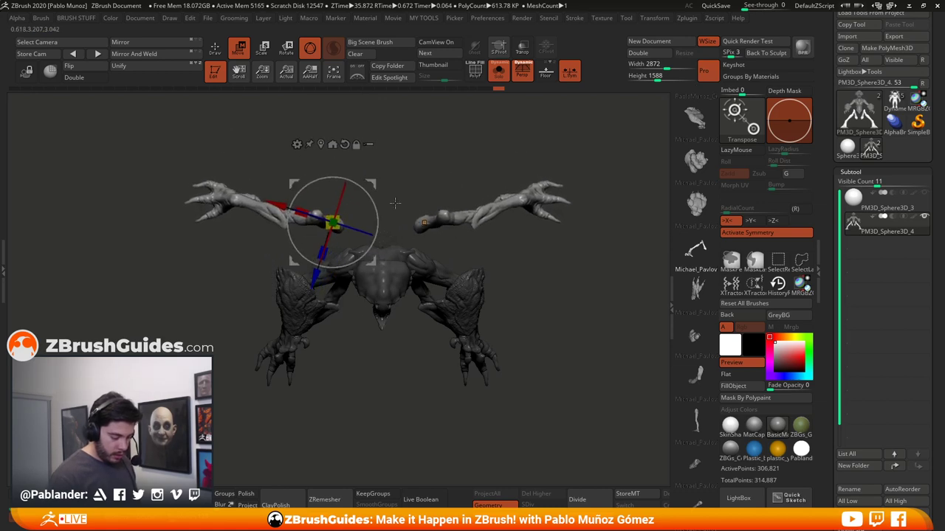
{"action": "left_click_drag", "start_coordinate": [396, 207], "coordinate": [428, 261]}
{"action": "left_click_drag", "start_coordinate": [398, 226], "coordinate": [455, 289]}
{"action": "mouse_move", "coordinate": [397, 302]}
{"action": "left_mouse_down"}
{"action": "mouse_move", "coordinate": [433, 275]}
{"action": "mouse_move", "coordinate": [423, 315]}
{"action": "left_mouse_up"}
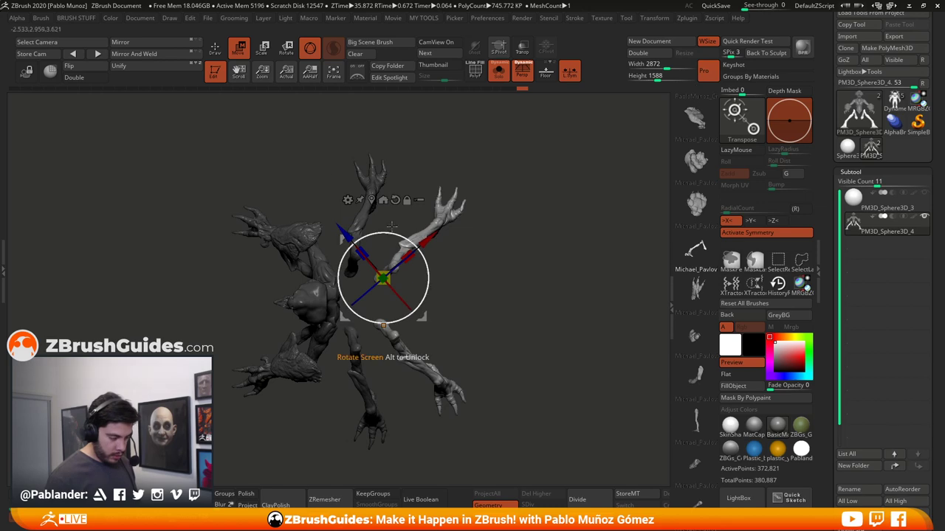
{"action": "left_click", "coordinate": [216, 50]}
Select the creature pack's torso insert brush and insert an armoured torso mesh behind the body, between the legs
{"action": "key", "text": "b"}
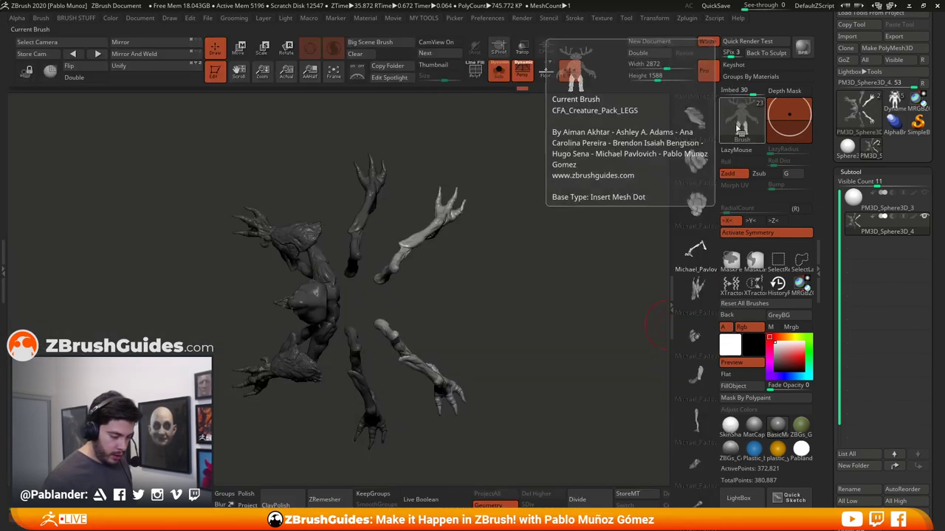
{"action": "left_click", "coordinate": [736, 129]}
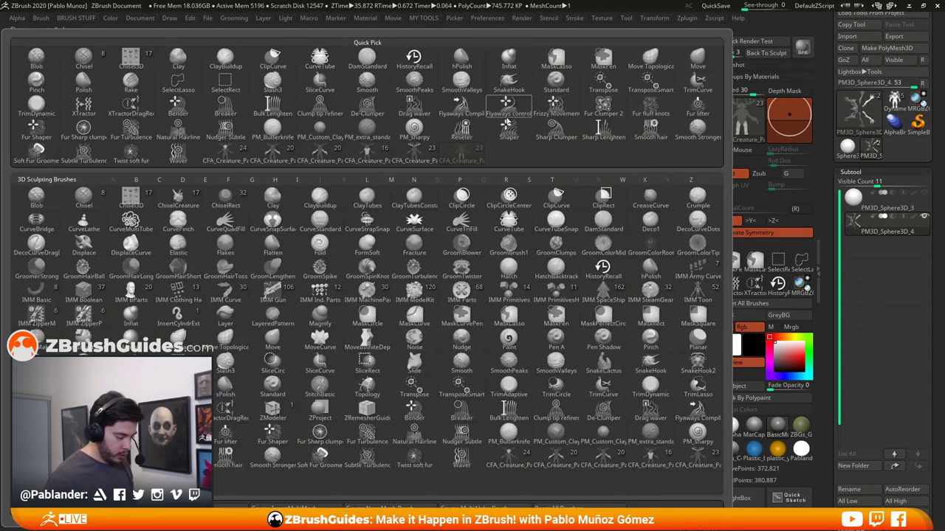
{"action": "left_click", "coordinate": [369, 153]}
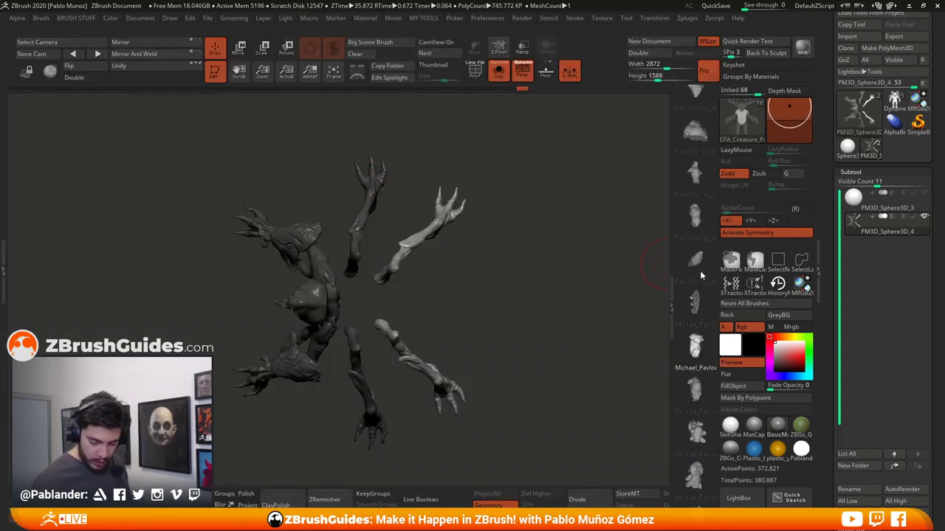
{"action": "scroll", "coordinate": [700, 270], "scroll_direction": "down", "scroll_amount": 3}
{"action": "scroll", "coordinate": [705, 247], "scroll_direction": "down", "scroll_amount": 2}
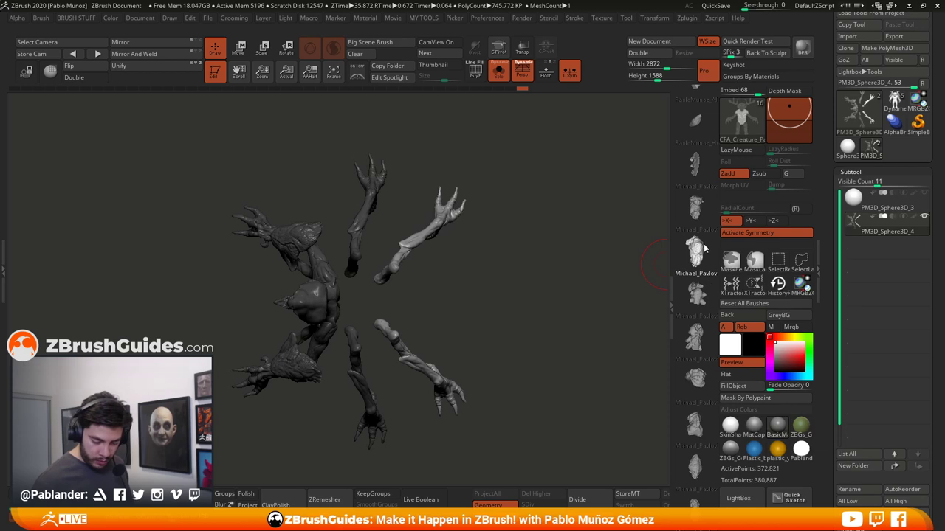
{"action": "left_click", "coordinate": [695, 211]}
{"action": "left_click_drag", "start_coordinate": [591, 261], "coordinate": [506, 293]}
{"action": "left_click_drag", "start_coordinate": [359, 243], "coordinate": [360, 290]}
Move and rotate the armoured torso to form a rear abdomen joining the legs, and return to Draw mode
{"action": "left_click", "coordinate": [244, 53]}
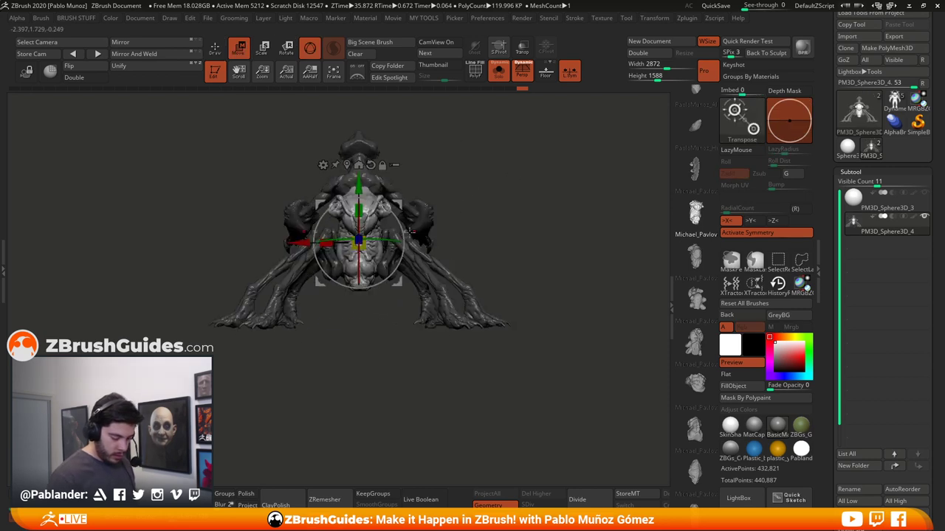
{"action": "left_click_drag", "start_coordinate": [359, 224], "coordinate": [359, 205]}
{"action": "left_click_drag", "start_coordinate": [441, 188], "coordinate": [490, 189], "text": "shift"}
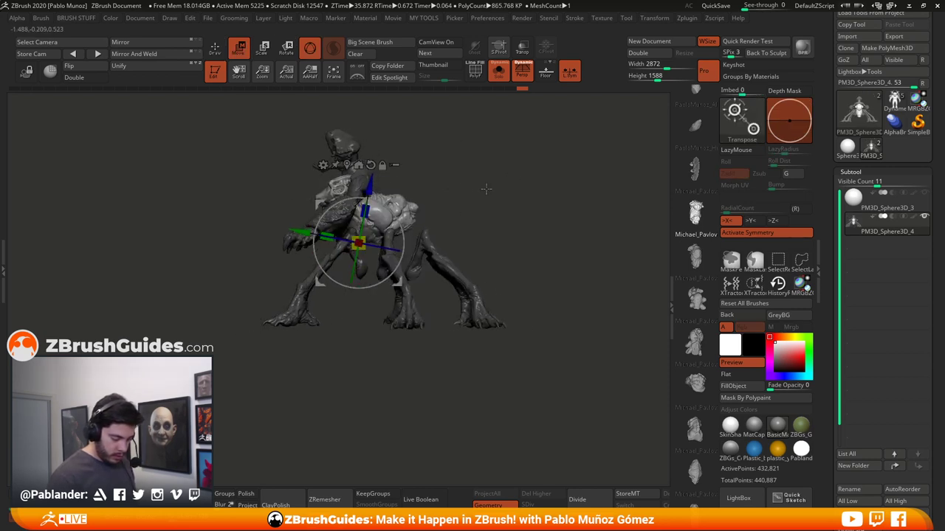
{"action": "left_click_drag", "start_coordinate": [398, 205], "coordinate": [423, 243]}
{"action": "mouse_move", "coordinate": [472, 284]}
{"action": "left_mouse_down"}
{"action": "mouse_move", "coordinate": [504, 225]}
{"action": "mouse_move", "coordinate": [491, 219]}
{"action": "mouse_move", "coordinate": [508, 214]}
{"action": "mouse_move", "coordinate": [535, 240]}
{"action": "mouse_move", "coordinate": [501, 226]}
{"action": "left_mouse_up"}
{"action": "key", "text": "q"}
{"action": "mouse_move", "coordinate": [531, 268]}
{"action": "left_mouse_down"}
{"action": "mouse_move", "coordinate": [476, 273]}
{"action": "mouse_move", "coordinate": [527, 258]}
{"action": "mouse_move", "coordinate": [544, 283]}
{"action": "mouse_move", "coordinate": [468, 297]}
{"action": "mouse_move", "coordinate": [613, 246]}
{"action": "left_mouse_up"}
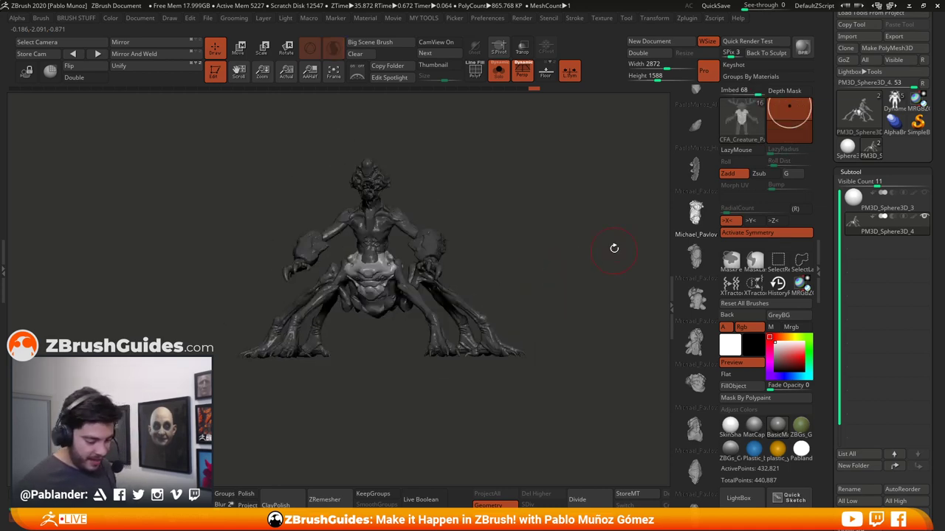
Select the creature pack's horn and ear insert brush and look through its meshes for a horn
{"action": "key", "text": "b"}
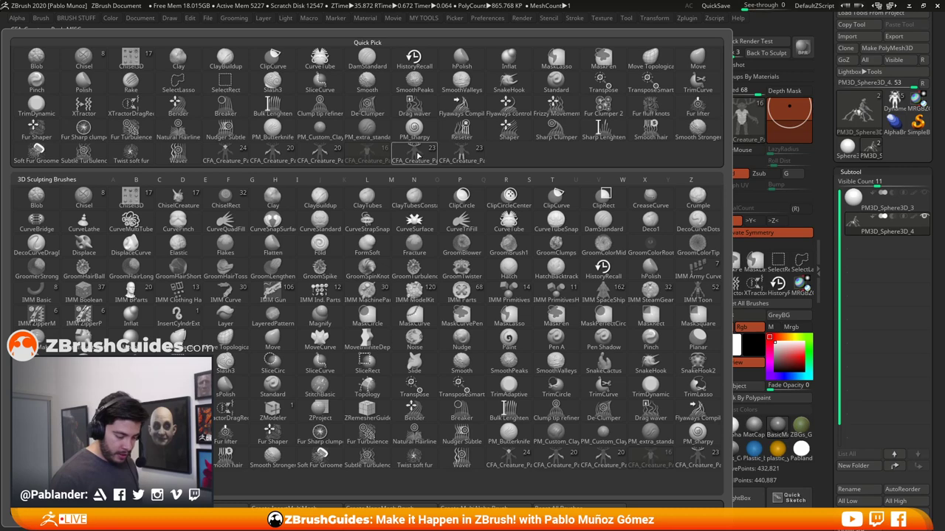
{"action": "left_click", "coordinate": [417, 155]}
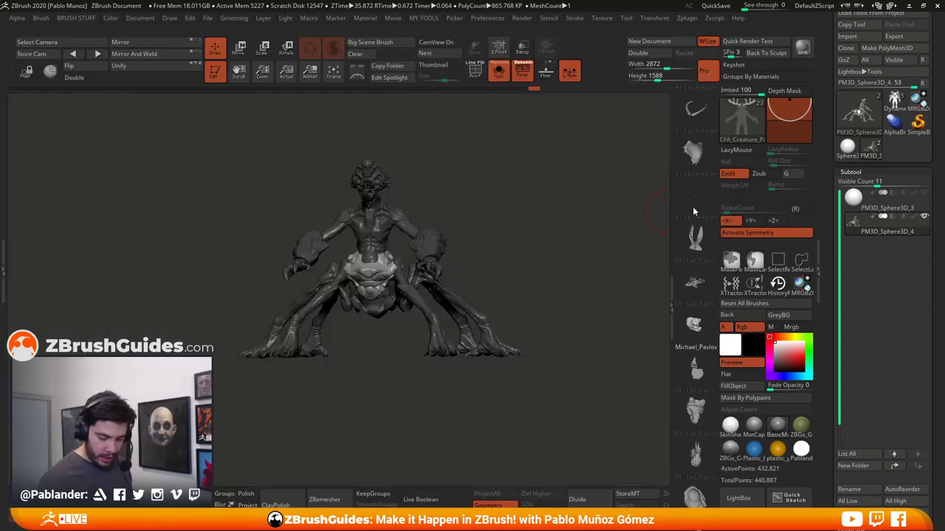
{"action": "left_click_drag", "start_coordinate": [696, 159], "coordinate": [700, 189]}
{"action": "left_click_drag", "start_coordinate": [696, 331], "coordinate": [697, 265]}
{"action": "left_click_drag", "start_coordinate": [698, 391], "coordinate": [701, 172]}
{"action": "left_click_drag", "start_coordinate": [698, 359], "coordinate": [696, 272]}
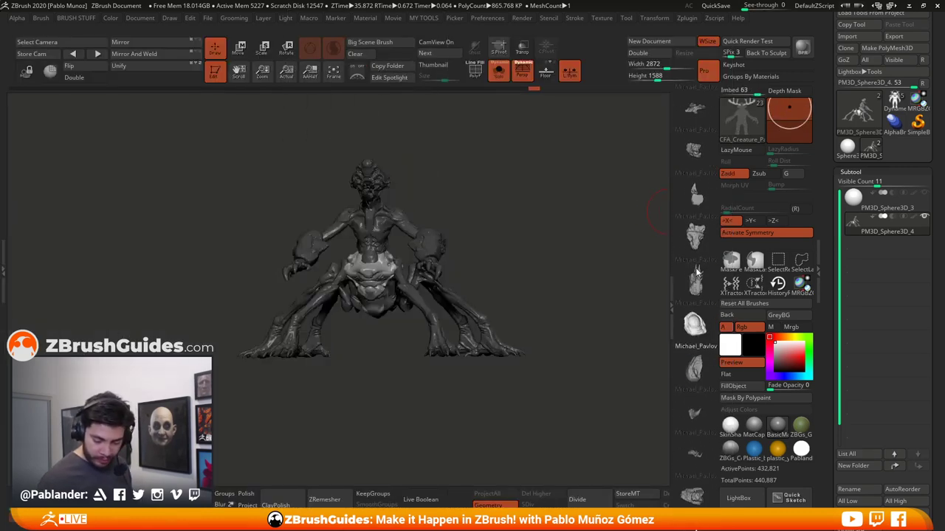
{"action": "scroll", "coordinate": [696, 271], "scroll_direction": "down", "scroll_amount": 3}
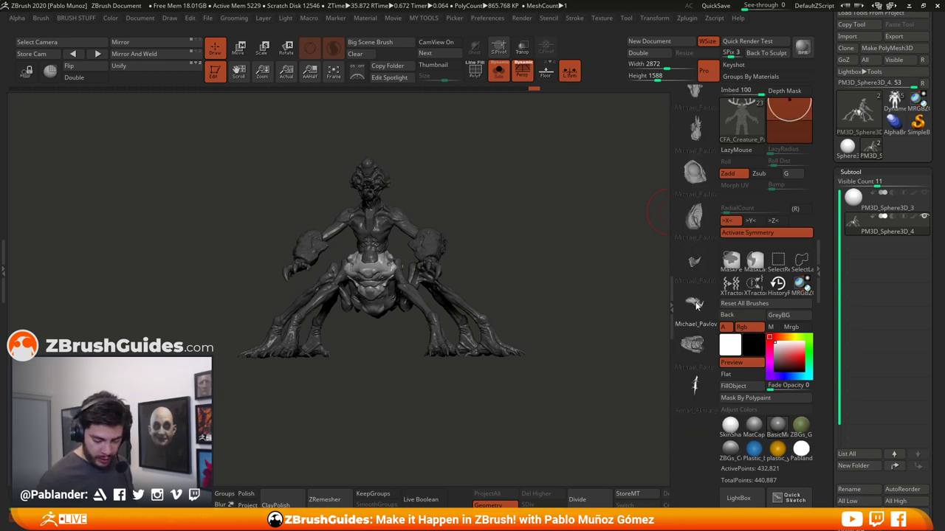
Try a long, curved horn mesh on the creature's head and undo the insertion
{"action": "mouse_move", "coordinate": [517, 346]}
{"action": "left_mouse_down"}
{"action": "mouse_move", "coordinate": [487, 239]}
{"action": "mouse_move", "coordinate": [507, 148]}
{"action": "mouse_move", "coordinate": [489, 169]}
{"action": "mouse_move", "coordinate": [538, 204]}
{"action": "mouse_move", "coordinate": [441, 194]}
{"action": "mouse_move", "coordinate": [333, 229]}
{"action": "mouse_move", "coordinate": [349, 277]}
{"action": "left_mouse_up"}
{"action": "left_click_drag", "start_coordinate": [460, 187], "coordinate": [513, 194]}
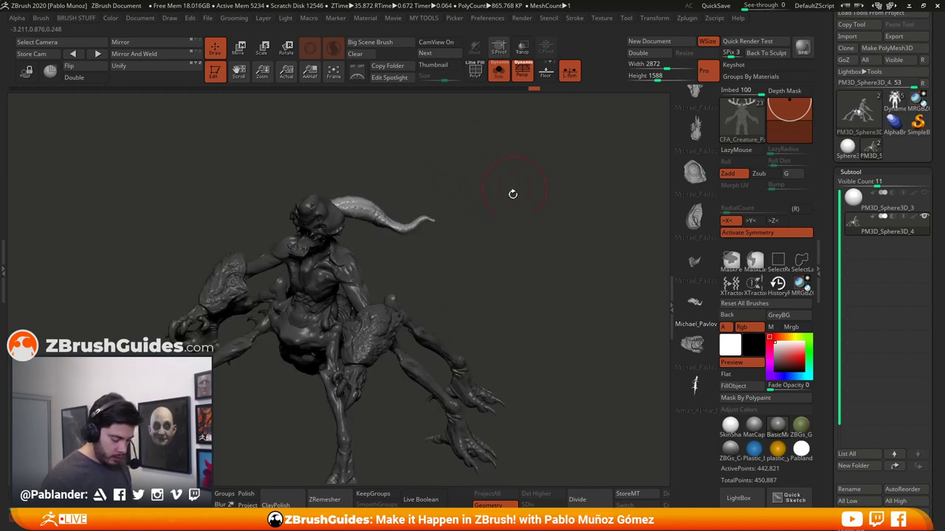
{"action": "key", "text": "ctrl+z"}
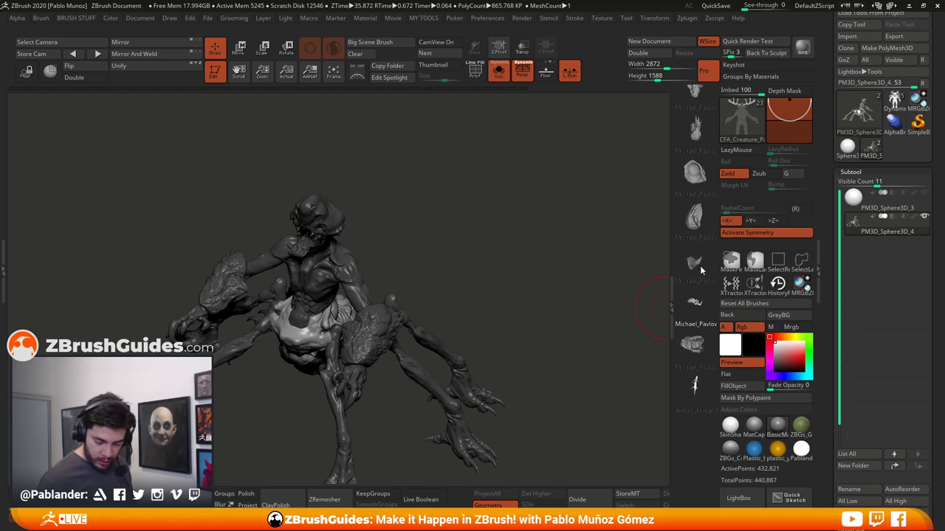
Choose a ridged horn mesh from the insert brush and insert a symmetrical pair on top of the head
{"action": "left_click_drag", "start_coordinate": [700, 302], "coordinate": [698, 334]}
{"action": "left_click_drag", "start_coordinate": [697, 249], "coordinate": [695, 325]}
{"action": "scroll", "coordinate": [696, 329], "scroll_direction": "up", "scroll_amount": 5}
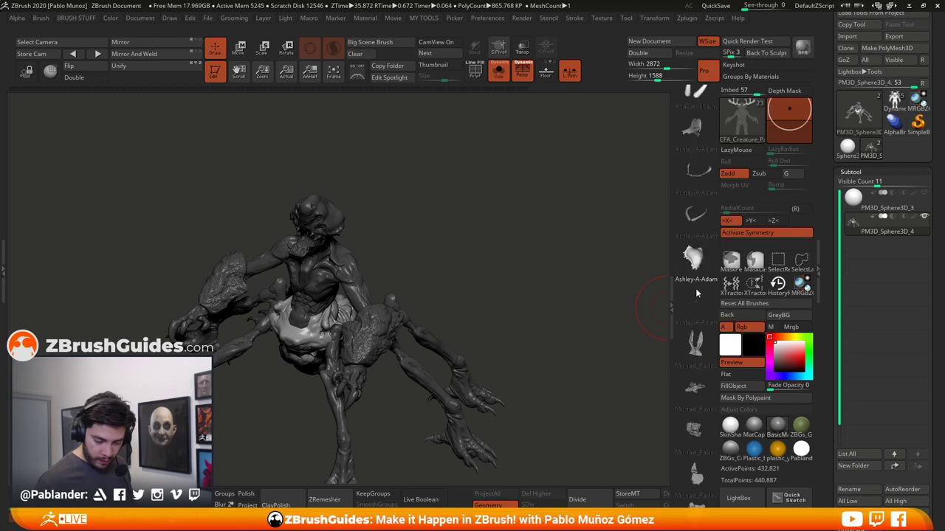
{"action": "scroll", "coordinate": [696, 332], "scroll_direction": "up", "scroll_amount": 4}
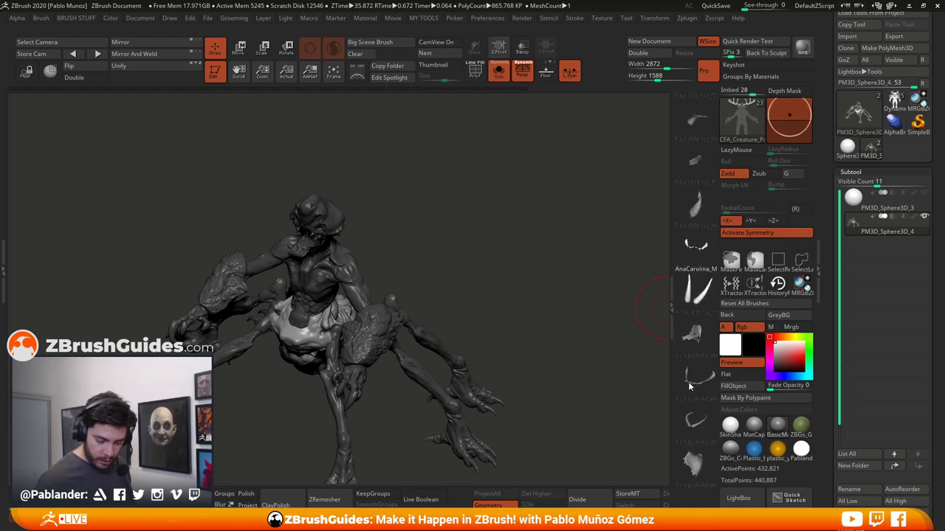
{"action": "left_click", "coordinate": [696, 244]}
{"action": "left_click_drag", "start_coordinate": [543, 245], "coordinate": [417, 243]}
{"action": "left_click_drag", "start_coordinate": [440, 241], "coordinate": [460, 240]}
{"action": "key", "text": "ctrl+z"}
{"action": "left_click_drag", "start_coordinate": [403, 224], "coordinate": [426, 246]}
{"action": "left_click_drag", "start_coordinate": [494, 257], "coordinate": [473, 251]}
Move and rotate the horn pair so it sits on the sides of the head pointing upward, and return to Draw mode
{"action": "left_click", "coordinate": [237, 54]}
{"action": "left_click_drag", "start_coordinate": [502, 209], "coordinate": [469, 211]}
{"action": "left_click_drag", "start_coordinate": [374, 180], "coordinate": [386, 209]}
{"action": "left_click_drag", "start_coordinate": [473, 190], "coordinate": [506, 192]}
{"action": "mouse_move", "coordinate": [377, 225]}
{"action": "left_mouse_down"}
{"action": "mouse_move", "coordinate": [399, 249]}
{"action": "mouse_move", "coordinate": [380, 243]}
{"action": "left_mouse_up"}
{"action": "mouse_move", "coordinate": [428, 226]}
{"action": "left_mouse_down"}
{"action": "mouse_move", "coordinate": [397, 222]}
{"action": "mouse_move", "coordinate": [388, 199]}
{"action": "mouse_move", "coordinate": [382, 240]}
{"action": "left_mouse_up"}
{"action": "left_click_drag", "start_coordinate": [368, 205], "coordinate": [370, 203]}
{"action": "mouse_move", "coordinate": [437, 194]}
{"action": "left_mouse_down", "text": "alt"}
{"action": "mouse_move", "coordinate": [483, 204]}
{"action": "mouse_move", "coordinate": [481, 248]}
{"action": "mouse_move", "coordinate": [511, 184]}
{"action": "left_mouse_up", "text": "alt"}
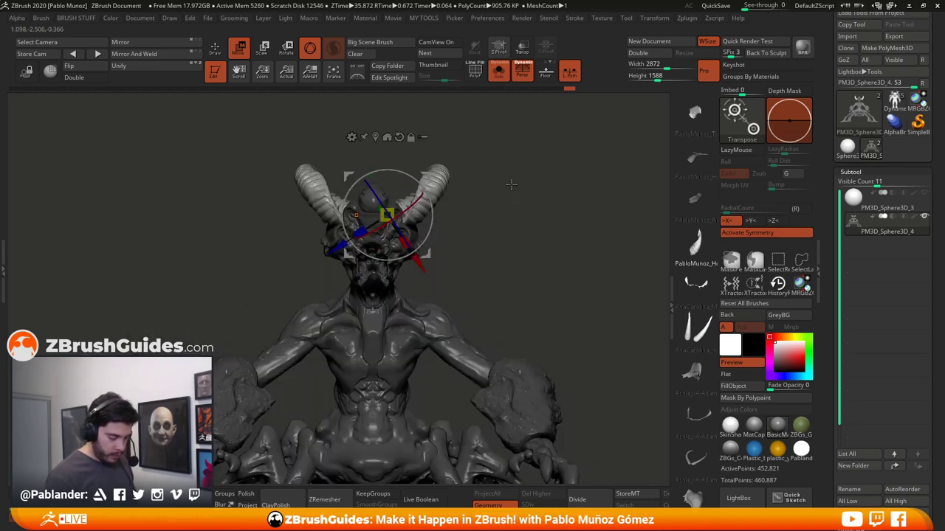
{"action": "left_click", "coordinate": [215, 49]}
Clear the mask from the whole creature
{"action": "mouse_move", "coordinate": [494, 254]}
{"action": "left_mouse_down", "text": "alt"}
{"action": "mouse_move", "coordinate": [499, 221]}
{"action": "mouse_move", "coordinate": [534, 235]}
{"action": "left_mouse_up", "text": "alt"}
{"action": "mouse_move", "coordinate": [525, 194]}
{"action": "left_mouse_down"}
{"action": "mouse_move", "coordinate": [550, 206]}
{"action": "mouse_move", "coordinate": [532, 209]}
{"action": "mouse_move", "coordinate": [568, 234]}
{"action": "mouse_move", "coordinate": [533, 251]}
{"action": "mouse_move", "coordinate": [563, 245]}
{"action": "mouse_move", "coordinate": [541, 189]}
{"action": "mouse_move", "coordinate": [424, 301]}
{"action": "left_mouse_up"}
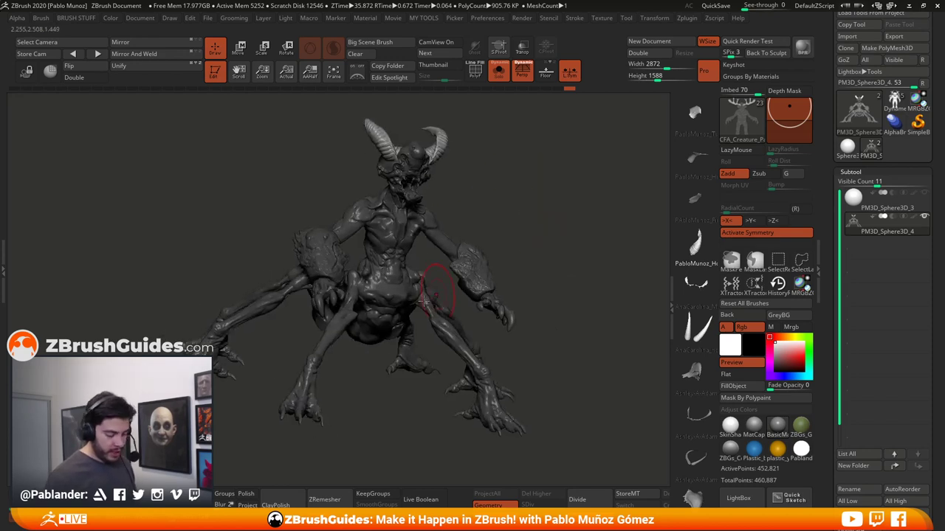
{"action": "left_click_drag", "start_coordinate": [517, 204], "coordinate": [544, 241]}
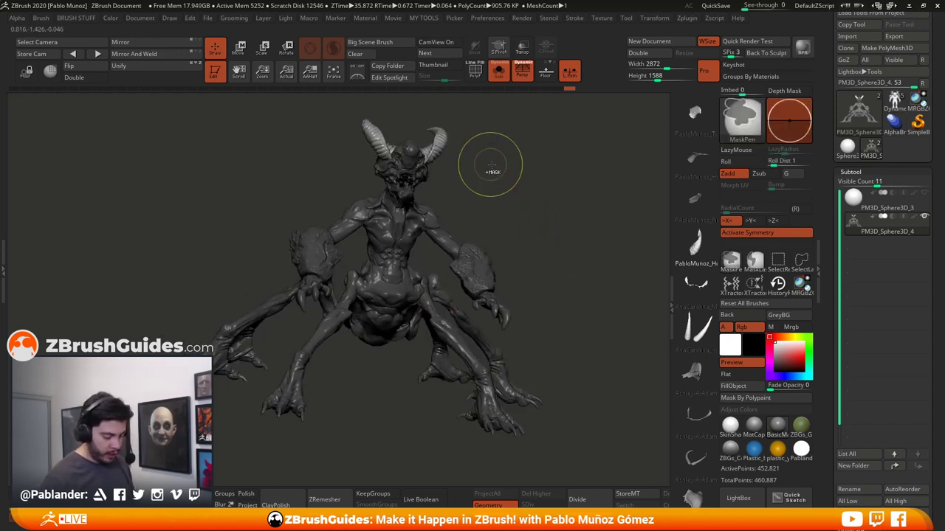
{"action": "mouse_move", "coordinate": [522, 170]}
{"action": "left_mouse_down", "text": "ctrl"}
{"action": "mouse_move", "coordinate": [563, 265]}
{"action": "mouse_move", "coordinate": [563, 246]}
{"action": "mouse_move", "coordinate": [555, 234]}
{"action": "mouse_move", "coordinate": [558, 272]}
{"action": "mouse_move", "coordinate": [529, 289]}
{"action": "mouse_move", "coordinate": [557, 289]}
{"action": "mouse_move", "coordinate": [527, 274]}
{"action": "mouse_move", "coordinate": [552, 314]}
{"action": "mouse_move", "coordinate": [573, 253]}
{"action": "mouse_move", "coordinate": [567, 304]}
{"action": "left_mouse_up", "text": "ctrl"}
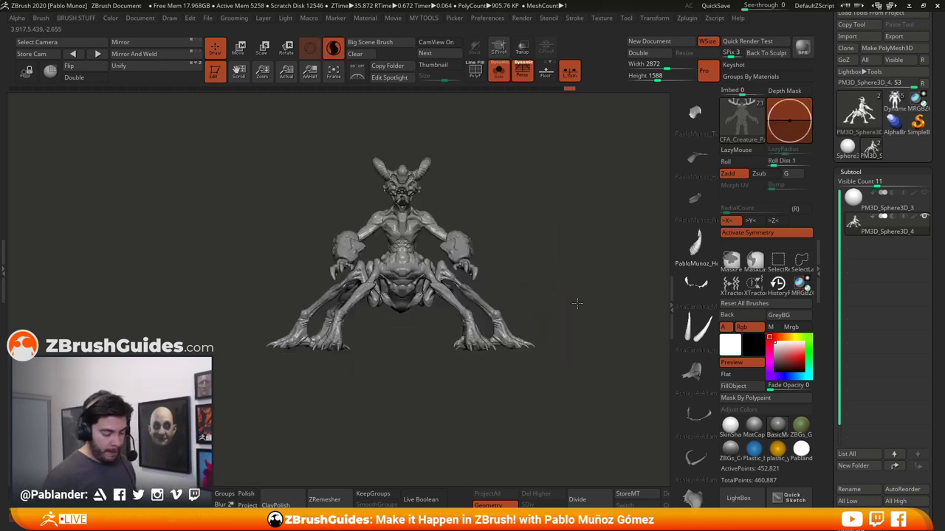
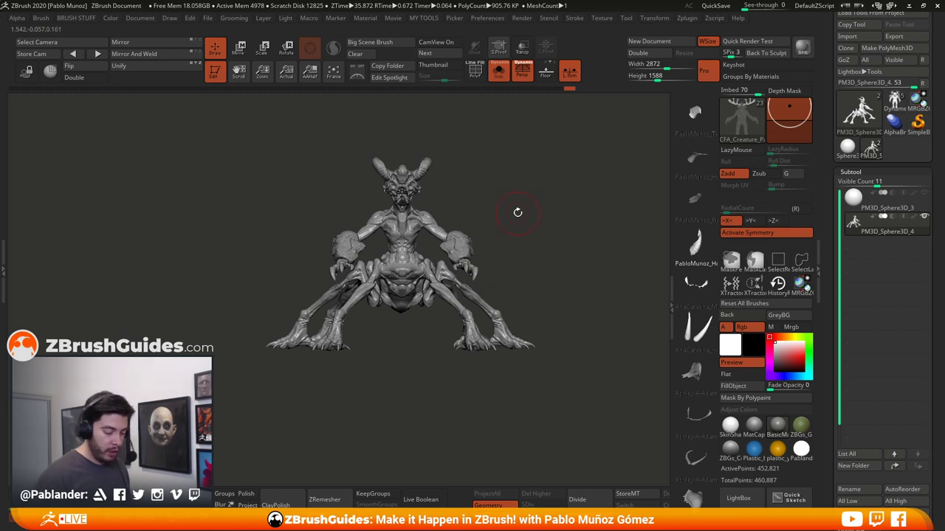
Select the Move Topological brush for adjusting the creature's separate parts
{"action": "mouse_move", "coordinate": [518, 212]}
{"action": "left_mouse_down"}
{"action": "mouse_move", "coordinate": [529, 213]}
{"action": "mouse_move", "coordinate": [545, 261]}
{"action": "mouse_move", "coordinate": [548, 228]}
{"action": "left_mouse_up"}
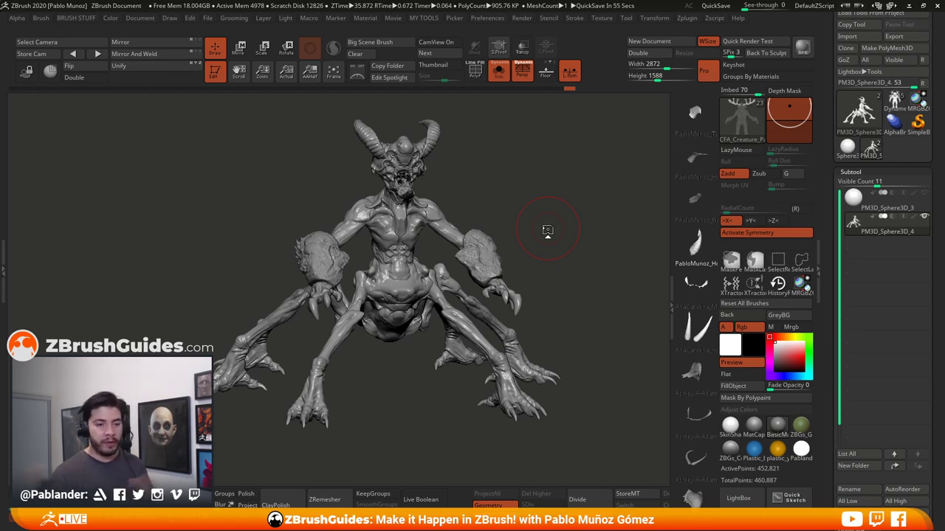
{"action": "left_click_drag", "start_coordinate": [515, 223], "coordinate": [575, 207]}
{"action": "key", "text": "space"}
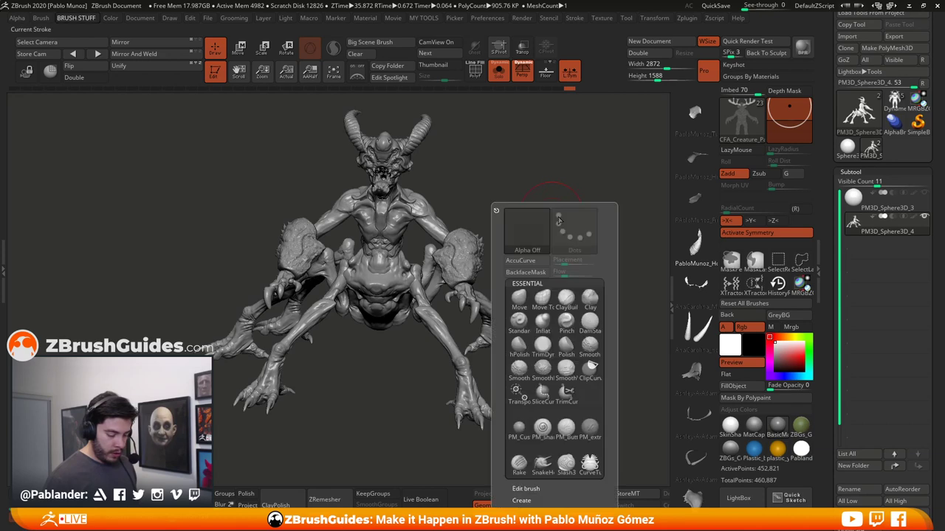
{"action": "key", "text": "b"}
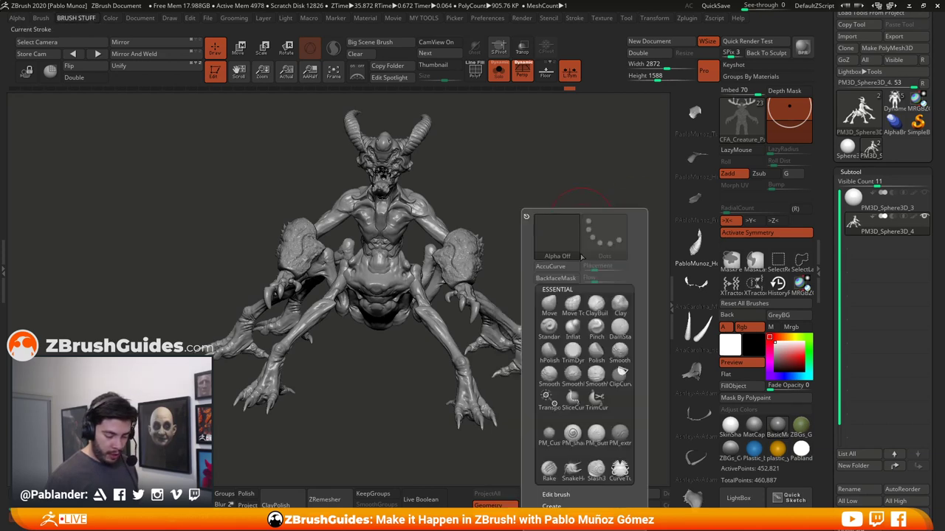
{"action": "left_click", "coordinate": [576, 305]}
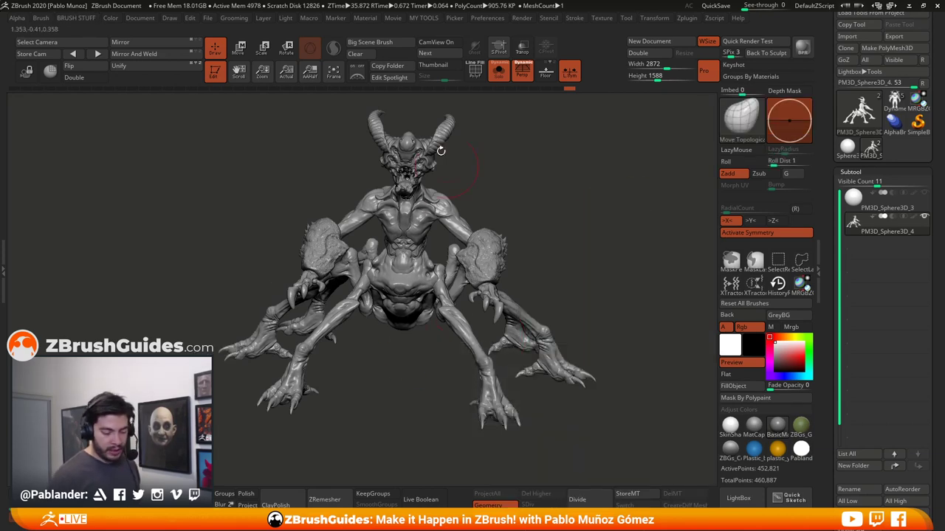
Display the creature's polygroup colours without the wireframe lines
{"action": "key", "text": "shift+f"}
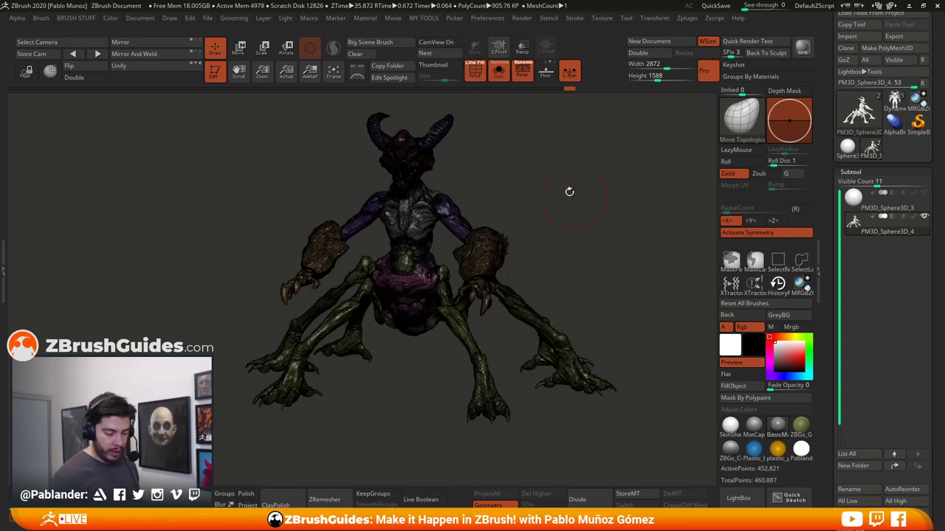
{"action": "left_click", "coordinate": [476, 67]}
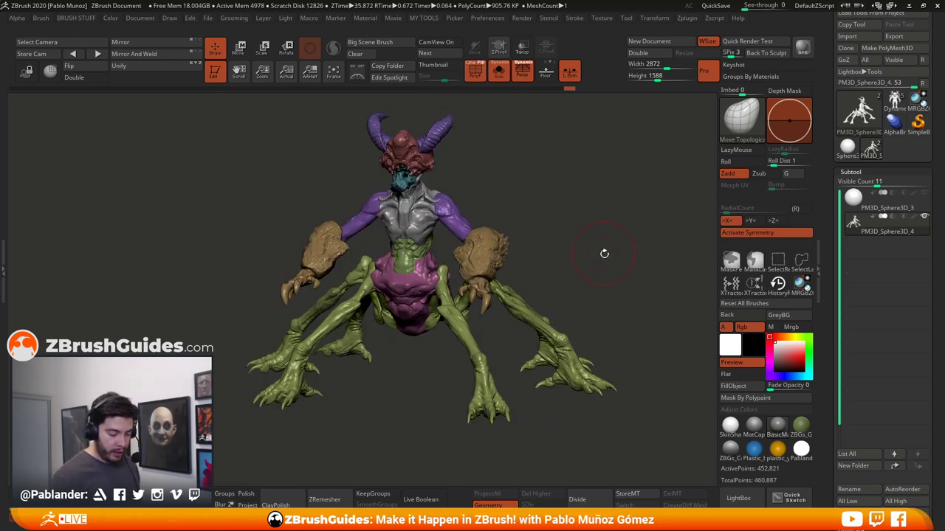
{"action": "left_click_drag", "start_coordinate": [606, 253], "coordinate": [578, 245]}
Switch to the sample creature tool and examine the polygroup colours of its Creature_Sample_ready_exploded1 subtool
{"action": "left_click", "coordinate": [894, 101]}
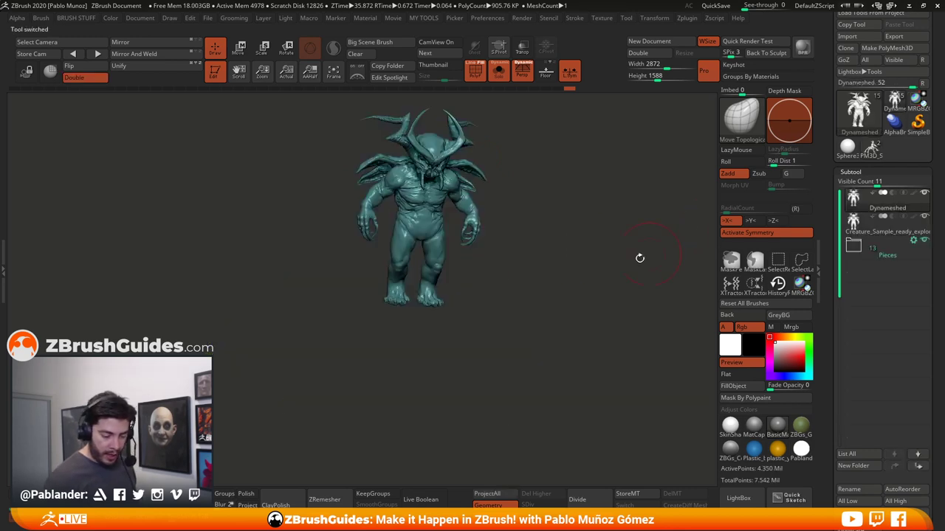
{"action": "left_click", "coordinate": [881, 226]}
{"action": "mouse_move", "coordinate": [564, 286]}
{"action": "left_mouse_down"}
{"action": "mouse_move", "coordinate": [553, 298]}
{"action": "mouse_move", "coordinate": [553, 288]}
{"action": "left_mouse_up"}
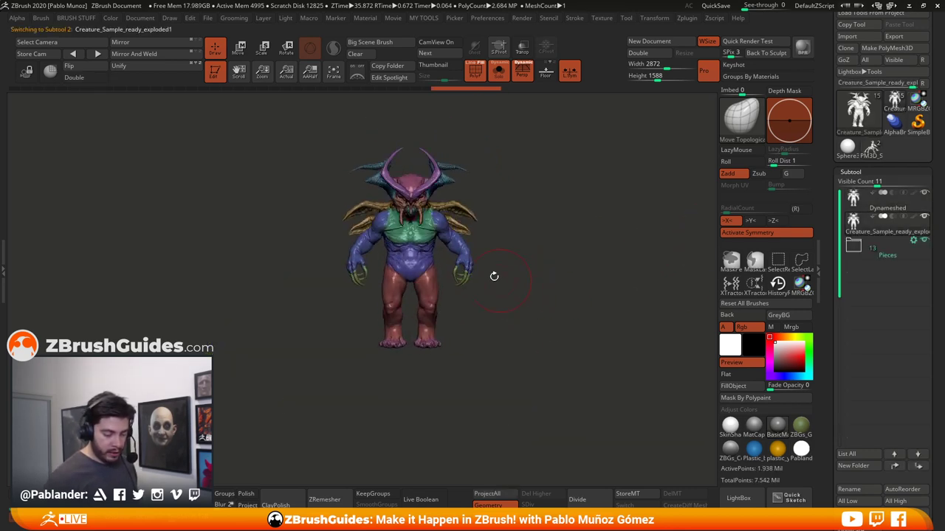
{"action": "left_click_drag", "start_coordinate": [501, 230], "coordinate": [530, 236]}
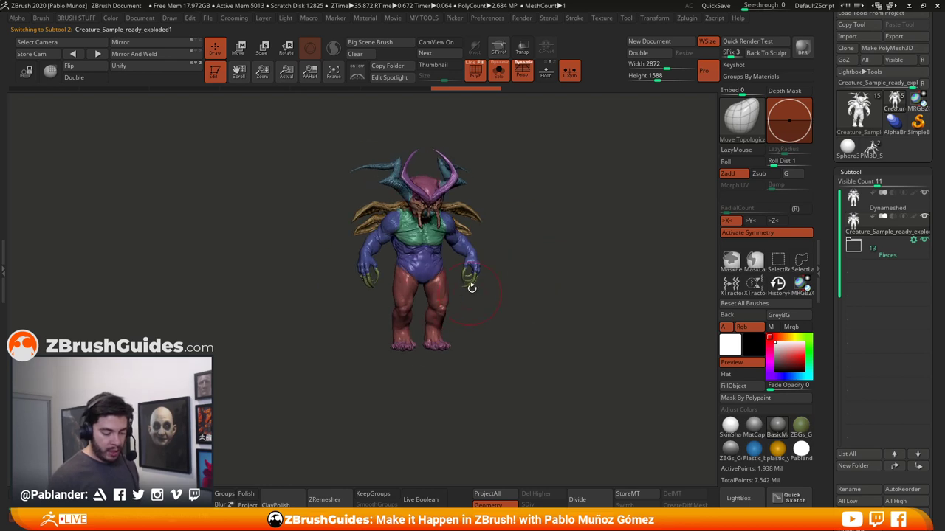
{"action": "left_click_drag", "start_coordinate": [534, 235], "coordinate": [506, 259]}
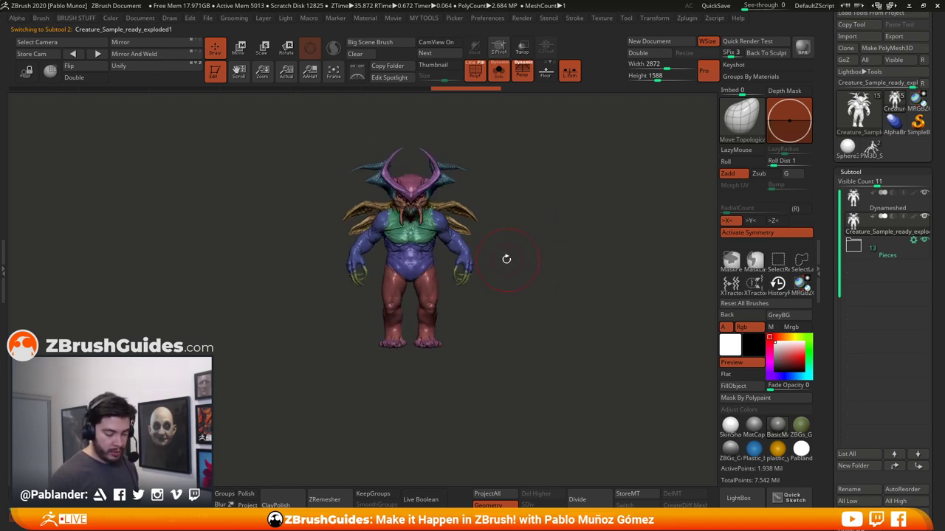
Switch back to the multi-legged creature tool and examine how its inserted parts are divided into polygroups
{"action": "left_click", "coordinate": [871, 148]}
{"action": "left_click_drag", "start_coordinate": [677, 236], "coordinate": [543, 273]}
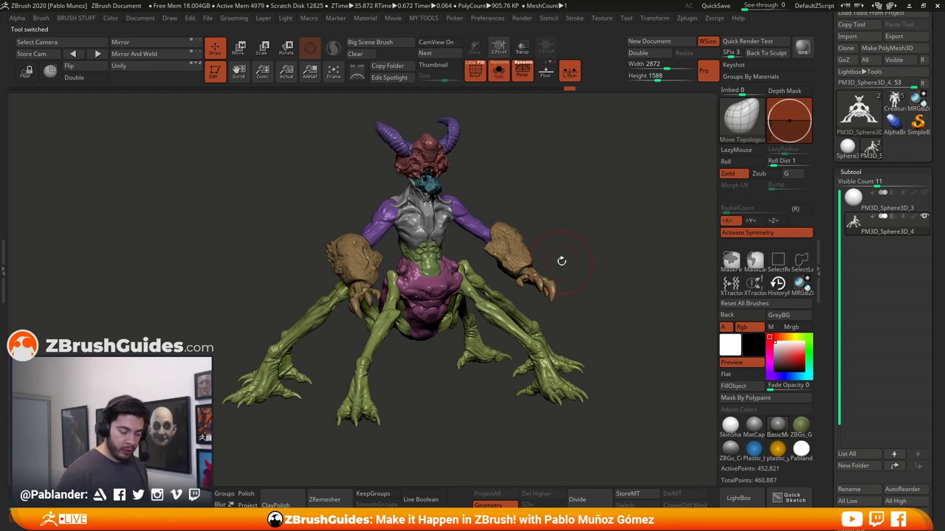
{"action": "left_click_drag", "start_coordinate": [588, 249], "coordinate": [568, 212]}
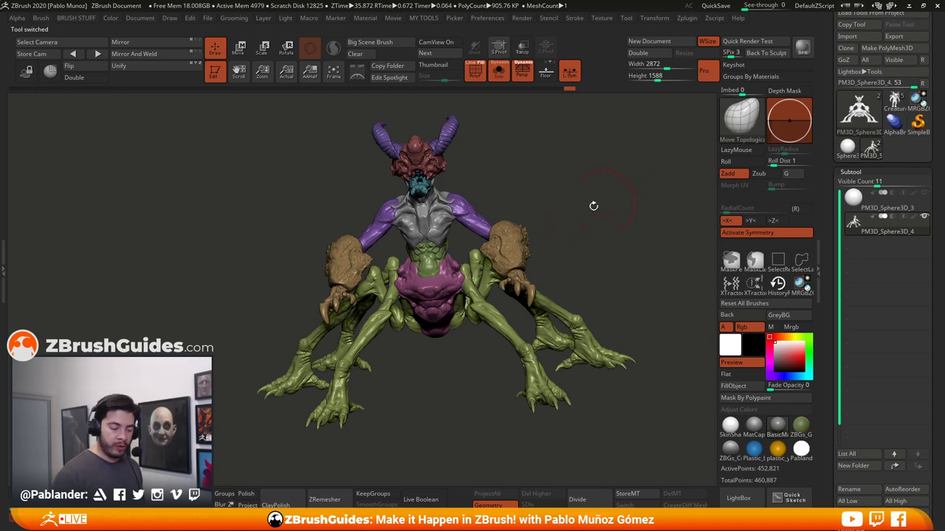
{"action": "left_click_drag", "start_coordinate": [592, 204], "coordinate": [568, 213]}
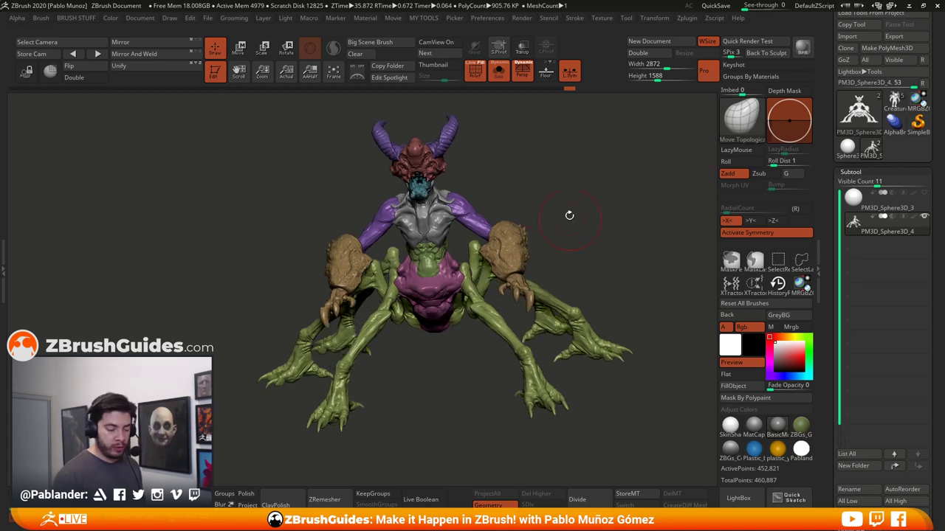
Hide the polygroup colours and reshape the creature's clawed forearms symmetrically with the Move Topological brush
{"action": "left_click", "coordinate": [482, 80]}
{"action": "left_click_drag", "start_coordinate": [527, 162], "coordinate": [567, 246]}
{"action": "key", "text": "space"}
{"action": "mouse_move", "coordinate": [592, 204]}
{"action": "left_mouse_down", "text": "shift"}
{"action": "mouse_move", "coordinate": [521, 243]}
{"action": "mouse_move", "coordinate": [500, 237]}
{"action": "mouse_move", "coordinate": [503, 247]}
{"action": "left_mouse_up", "text": "shift"}
{"action": "mouse_move", "coordinate": [564, 278]}
{"action": "left_mouse_down"}
{"action": "mouse_move", "coordinate": [491, 267]}
{"action": "mouse_move", "coordinate": [494, 247]}
{"action": "left_mouse_up"}
{"action": "left_click_drag", "start_coordinate": [563, 191], "coordinate": [575, 192]}
{"action": "left_click_drag", "start_coordinate": [496, 230], "coordinate": [495, 225]}
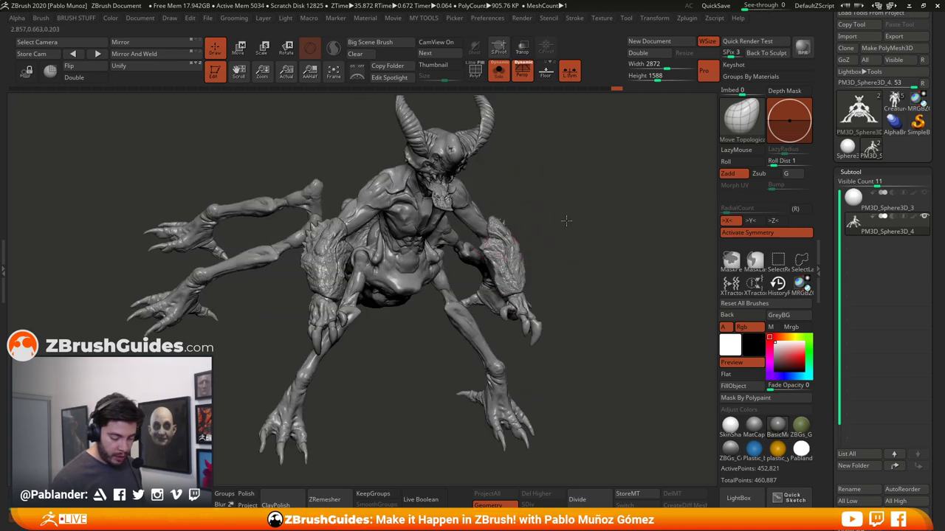
{"action": "left_click_drag", "start_coordinate": [565, 219], "coordinate": [526, 221]}
{"action": "left_click_drag", "start_coordinate": [519, 257], "coordinate": [521, 253]}
{"action": "mouse_move", "coordinate": [570, 213]}
{"action": "left_mouse_down"}
{"action": "mouse_move", "coordinate": [588, 188]}
{"action": "mouse_move", "coordinate": [566, 221]}
{"action": "mouse_move", "coordinate": [481, 266]}
{"action": "left_mouse_up"}
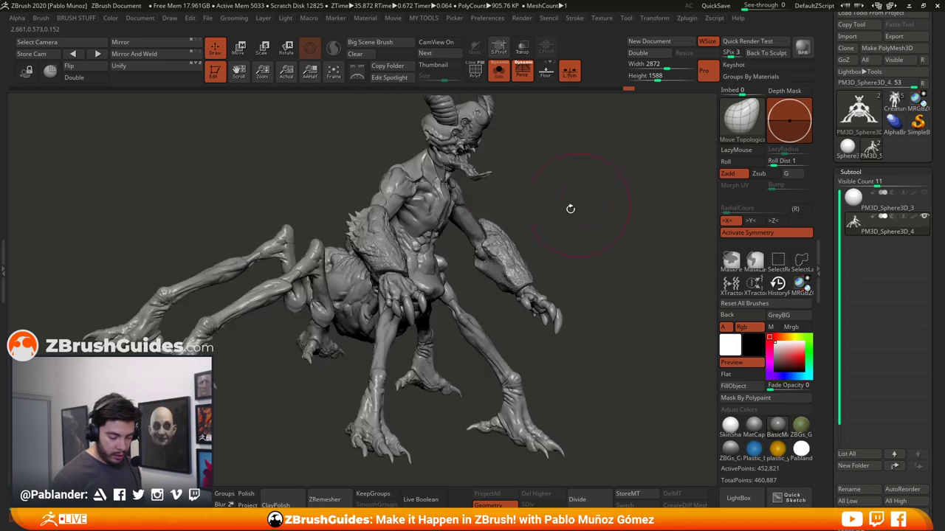
{"action": "mouse_move", "coordinate": [555, 236]}
{"action": "left_mouse_down"}
{"action": "mouse_move", "coordinate": [577, 230]}
{"action": "mouse_move", "coordinate": [501, 287]}
{"action": "left_mouse_up"}
Adjust the brush size and reshape the sides of the torso with Move Topological
{"action": "key", "text": "space"}
{"action": "left_click_drag", "start_coordinate": [591, 262], "coordinate": [531, 259]}
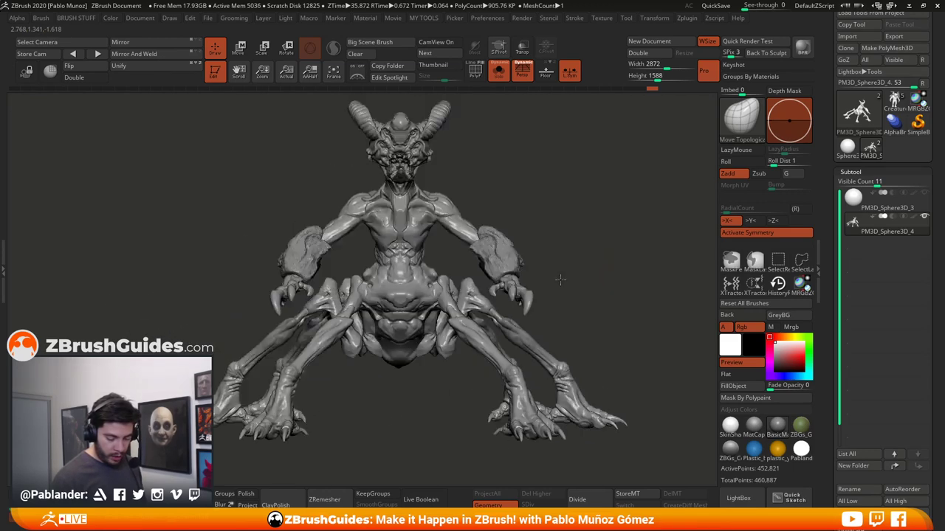
{"action": "left_click_drag", "start_coordinate": [559, 223], "coordinate": [454, 229]}
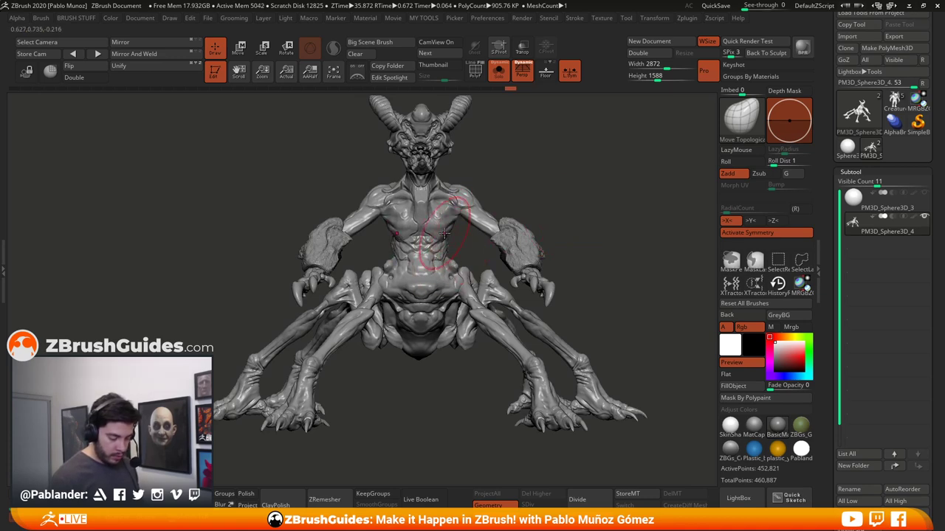
{"action": "mouse_move", "coordinate": [515, 235]}
{"action": "left_mouse_down"}
{"action": "mouse_move", "coordinate": [649, 244]}
{"action": "mouse_move", "coordinate": [646, 263]}
{"action": "left_mouse_up"}
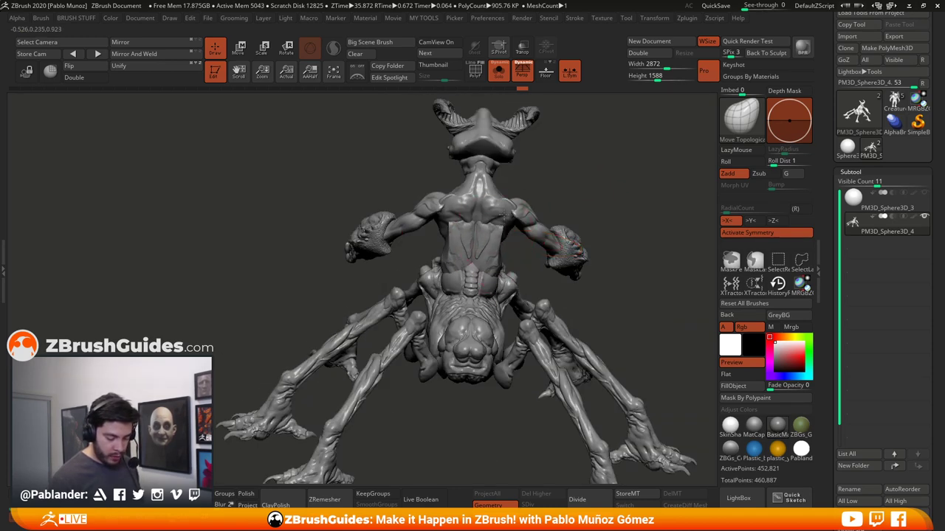
Reshape the creature's back and the transitions into its arms symmetrically with Move Topological
{"action": "mouse_move", "coordinate": [508, 247]}
{"action": "left_mouse_down"}
{"action": "mouse_move", "coordinate": [457, 249]}
{"action": "mouse_move", "coordinate": [519, 226]}
{"action": "mouse_move", "coordinate": [492, 233]}
{"action": "left_mouse_up"}
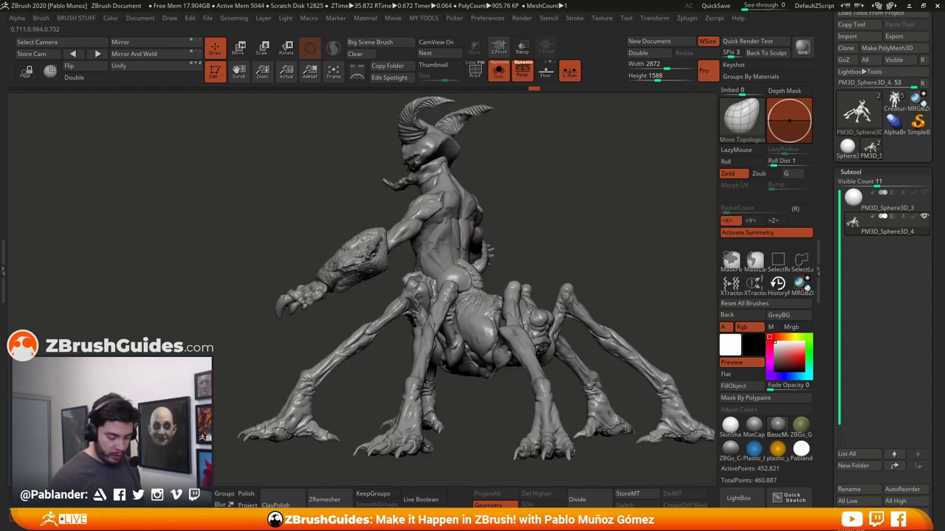
{"action": "left_click_drag", "start_coordinate": [544, 200], "coordinate": [505, 203]}
{"action": "left_click_drag", "start_coordinate": [579, 199], "coordinate": [541, 211]}
{"action": "mouse_move", "coordinate": [492, 252]}
{"action": "left_mouse_down"}
{"action": "mouse_move", "coordinate": [446, 246]}
{"action": "mouse_move", "coordinate": [438, 231]}
{"action": "mouse_move", "coordinate": [606, 213]}
{"action": "mouse_move", "coordinate": [405, 221]}
{"action": "left_mouse_up"}
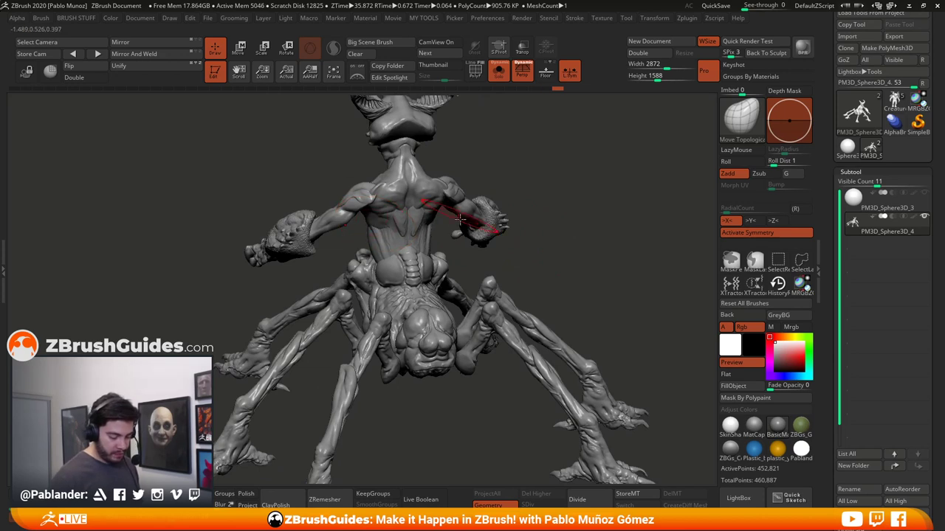
{"action": "left_click_drag", "start_coordinate": [548, 178], "coordinate": [415, 215]}
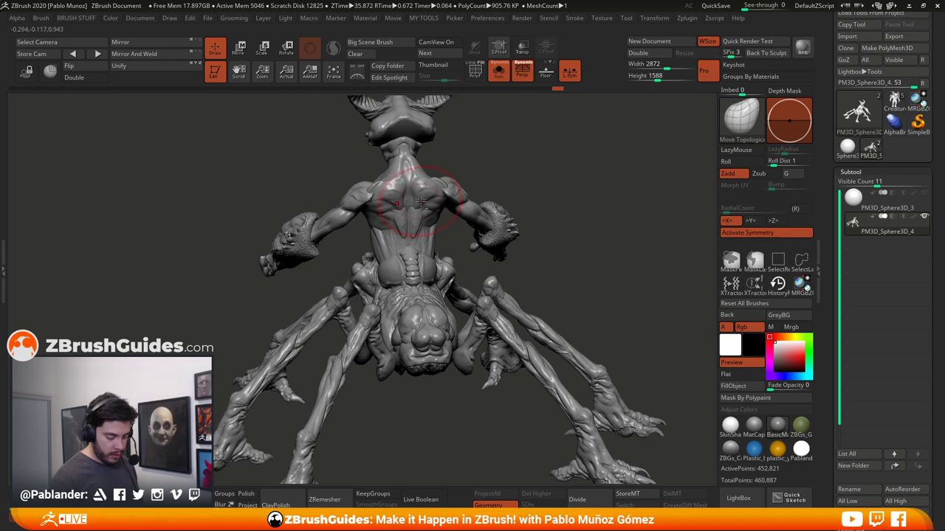
Refine the upper back and shoulder profile from the side and rear with Move Topological
{"action": "mouse_move", "coordinate": [423, 201]}
{"action": "left_mouse_down"}
{"action": "mouse_move", "coordinate": [517, 165]}
{"action": "mouse_move", "coordinate": [495, 170]}
{"action": "mouse_move", "coordinate": [488, 213]}
{"action": "mouse_move", "coordinate": [549, 158]}
{"action": "mouse_move", "coordinate": [436, 211]}
{"action": "mouse_move", "coordinate": [513, 185]}
{"action": "mouse_move", "coordinate": [499, 212]}
{"action": "mouse_move", "coordinate": [417, 237]}
{"action": "mouse_move", "coordinate": [521, 191]}
{"action": "mouse_move", "coordinate": [525, 199]}
{"action": "left_mouse_up"}
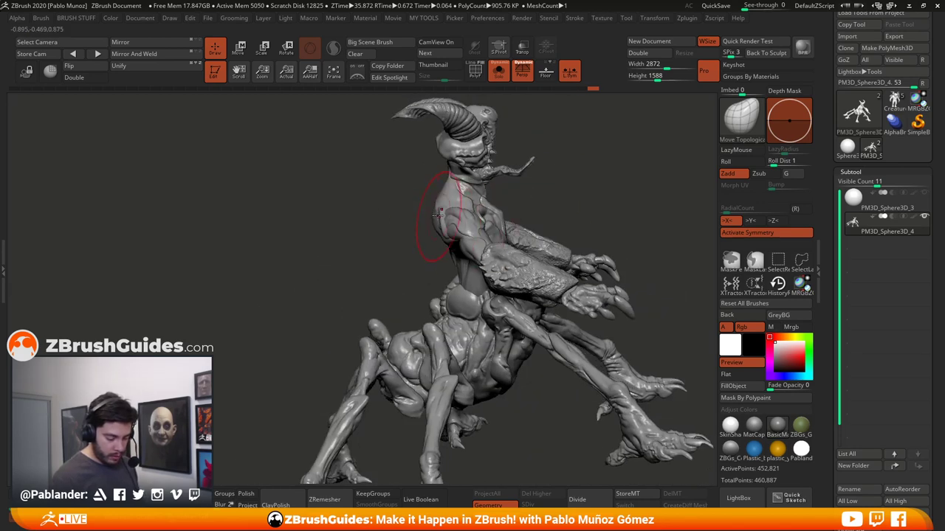
{"action": "right_click", "coordinate": [447, 212]}
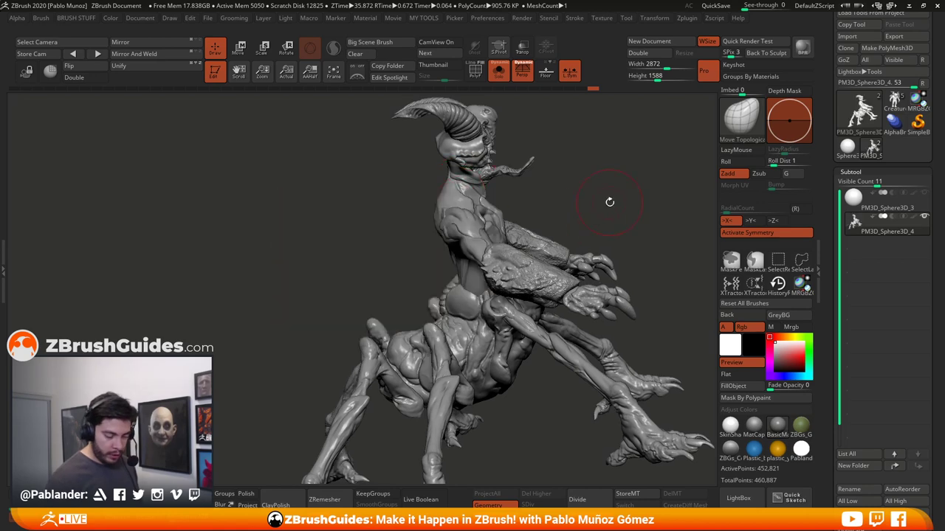
{"action": "left_click_drag", "start_coordinate": [609, 202], "coordinate": [545, 204], "text": "alt"}
{"action": "left_click_drag", "start_coordinate": [545, 205], "coordinate": [571, 213]}
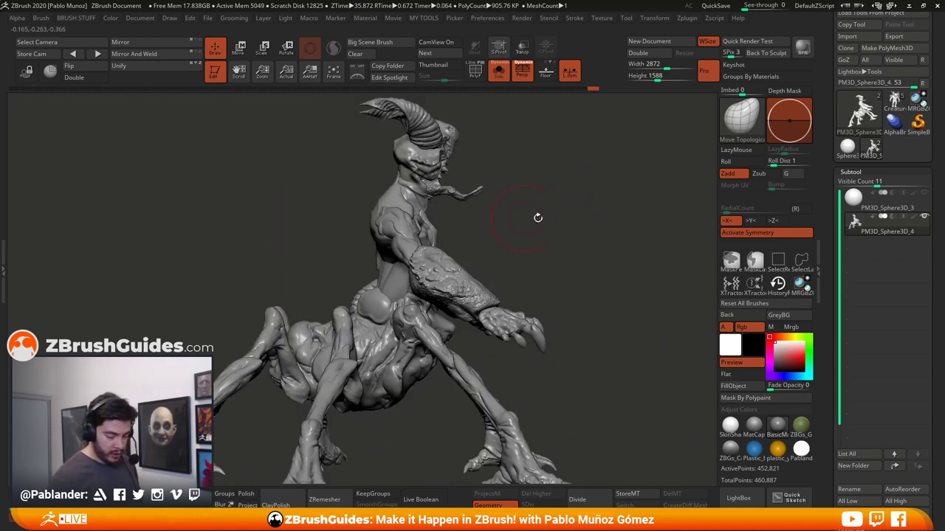
{"action": "key", "text": "space"}
{"action": "mouse_move", "coordinate": [487, 244]}
{"action": "left_mouse_down"}
{"action": "mouse_move", "coordinate": [543, 251]}
{"action": "mouse_move", "coordinate": [413, 222]}
{"action": "left_mouse_up"}
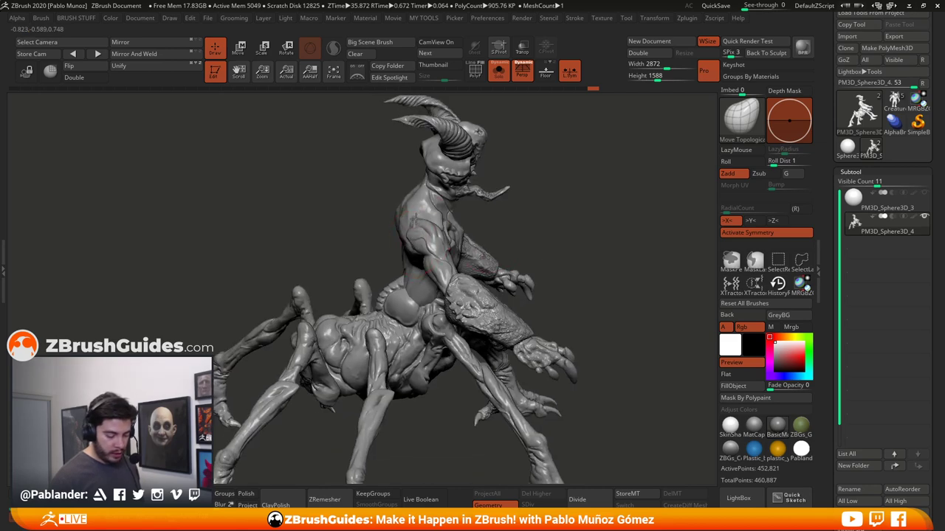
{"action": "left_click_drag", "start_coordinate": [521, 223], "coordinate": [413, 234]}
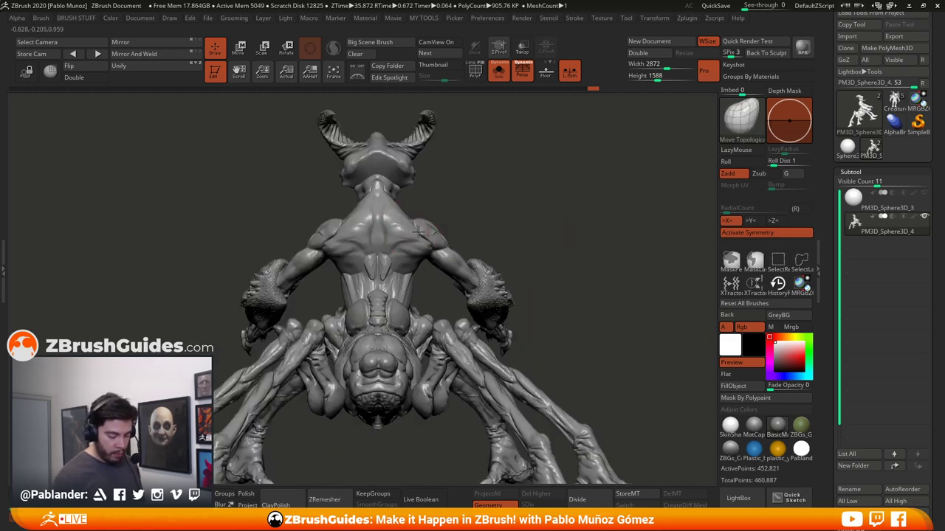
Set the draw size to about 293 and reshape the skull and the areas around the horn bases
{"action": "left_click_drag", "start_coordinate": [477, 217], "coordinate": [421, 164]}
{"action": "right_click_drag", "start_coordinate": [424, 168], "coordinate": [469, 156]}
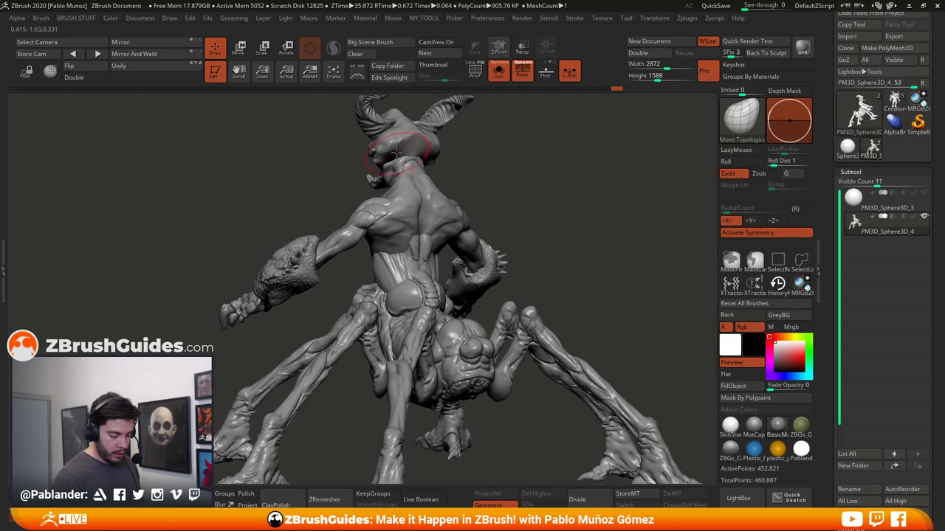
{"action": "left_click_drag", "start_coordinate": [396, 152], "coordinate": [567, 213]}
{"action": "right_click", "coordinate": [566, 213]}
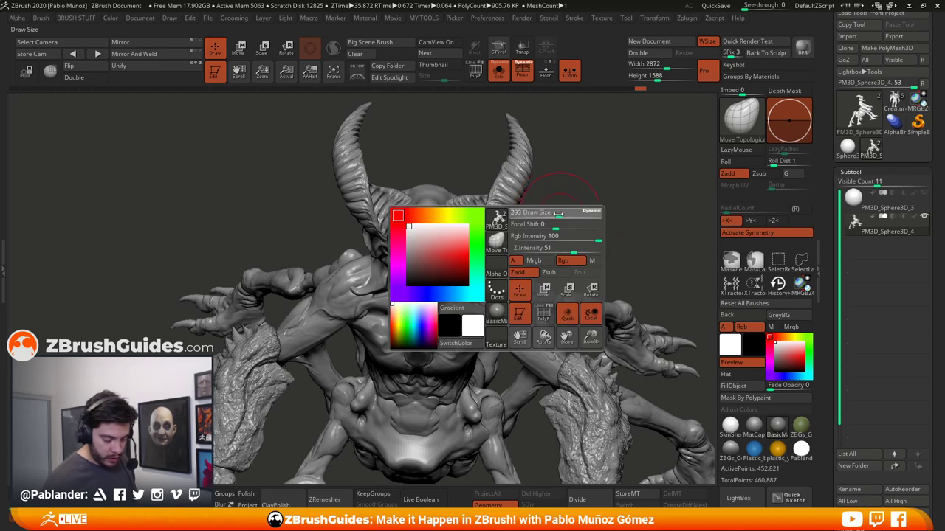
{"action": "left_click_drag", "start_coordinate": [451, 203], "coordinate": [450, 209]}
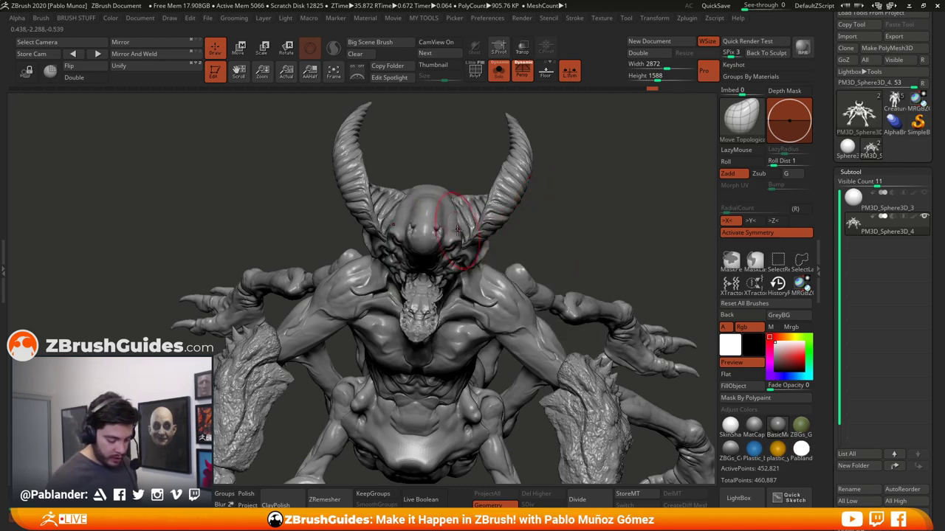
{"action": "left_click_drag", "start_coordinate": [545, 227], "coordinate": [553, 194]}
{"action": "mouse_move", "coordinate": [464, 246]}
{"action": "left_mouse_down"}
{"action": "mouse_move", "coordinate": [478, 255]}
{"action": "mouse_move", "coordinate": [460, 251]}
{"action": "left_mouse_up"}
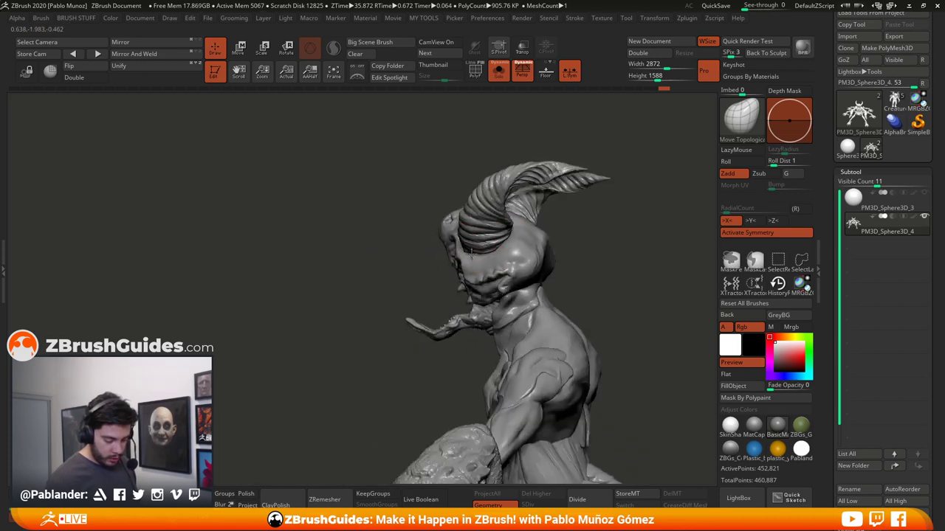
{"action": "left_click_drag", "start_coordinate": [561, 249], "coordinate": [505, 251]}
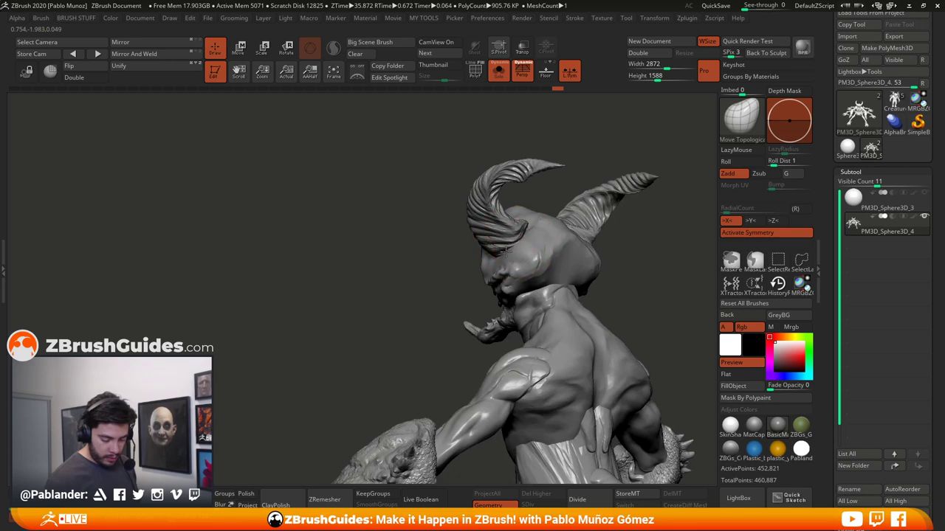
Adjust the brush size and bend both horns into a new curve with Move Topological
{"action": "right_click_drag", "start_coordinate": [532, 229], "coordinate": [456, 225]}
{"action": "right_click_drag", "start_coordinate": [527, 215], "coordinate": [563, 268]}
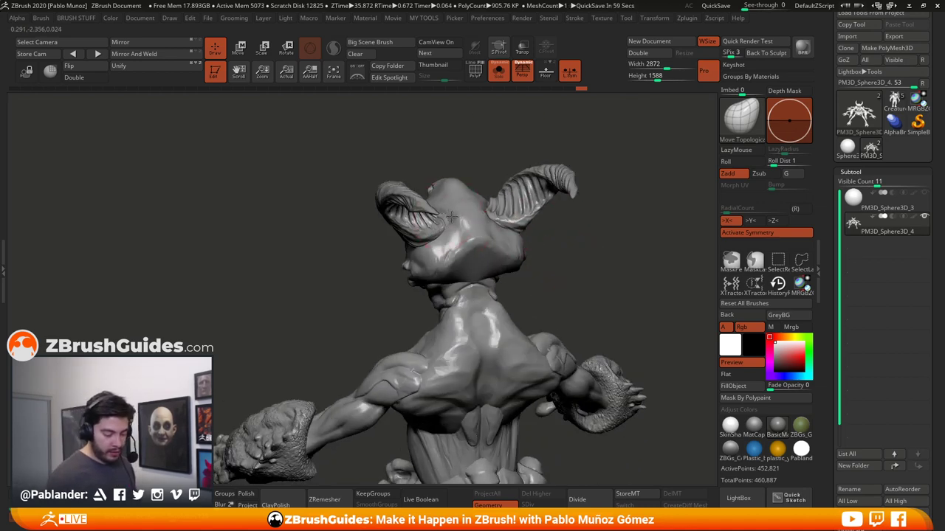
{"action": "mouse_move", "coordinate": [459, 225]}
{"action": "right_mouse_down"}
{"action": "mouse_move", "coordinate": [521, 246]}
{"action": "mouse_move", "coordinate": [598, 254]}
{"action": "mouse_move", "coordinate": [558, 273]}
{"action": "mouse_move", "coordinate": [473, 247]}
{"action": "mouse_move", "coordinate": [561, 207]}
{"action": "mouse_move", "coordinate": [563, 234]}
{"action": "mouse_move", "coordinate": [530, 231]}
{"action": "mouse_move", "coordinate": [518, 206]}
{"action": "right_mouse_up"}
{"action": "right_click", "coordinate": [459, 271]}
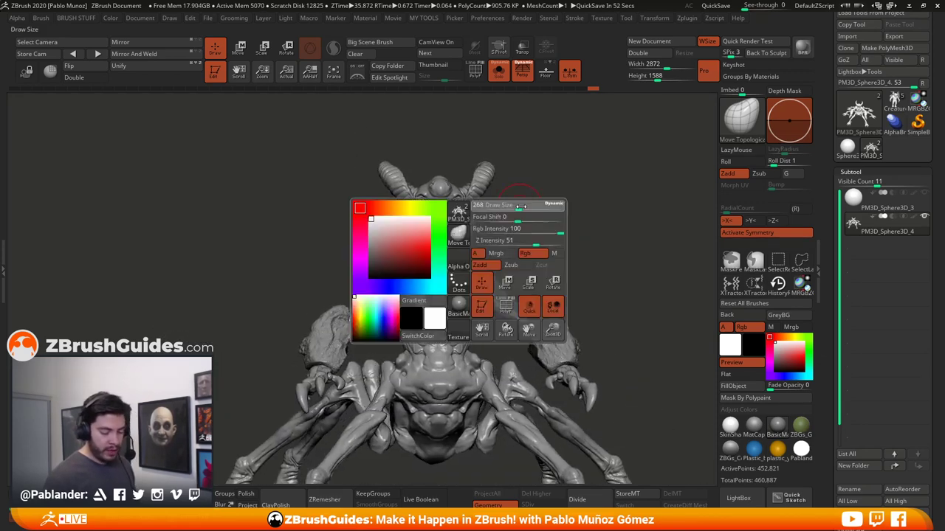
{"action": "left_click_drag", "start_coordinate": [485, 175], "coordinate": [489, 169]}
{"action": "right_click_drag", "start_coordinate": [487, 168], "coordinate": [484, 190]}
{"action": "left_click_drag", "start_coordinate": [484, 192], "coordinate": [480, 184]}
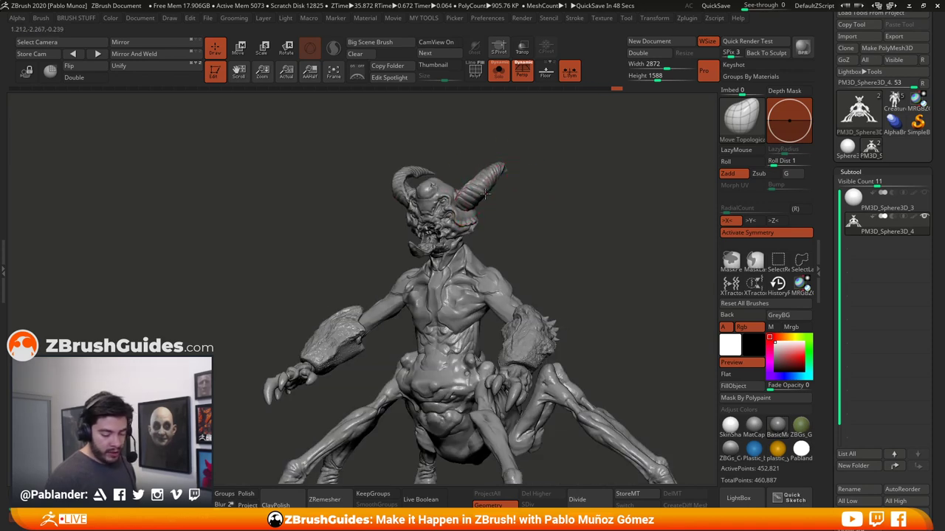
{"action": "right_click_drag", "start_coordinate": [485, 186], "coordinate": [521, 198], "text": "shift"}
{"action": "right_click_drag", "start_coordinate": [566, 265], "coordinate": [554, 255]}
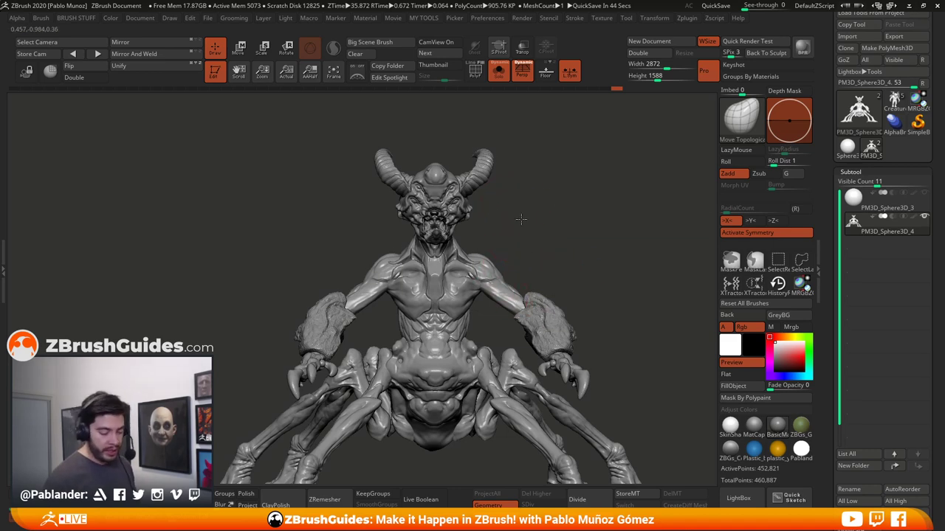
Isolate the two horns by polygroup, invert the visibility to hide them and delete the hidden geometry
{"action": "right_click_drag", "start_coordinate": [522, 219], "coordinate": [529, 178]}
{"action": "right_click_drag", "start_coordinate": [529, 178], "coordinate": [489, 188]}
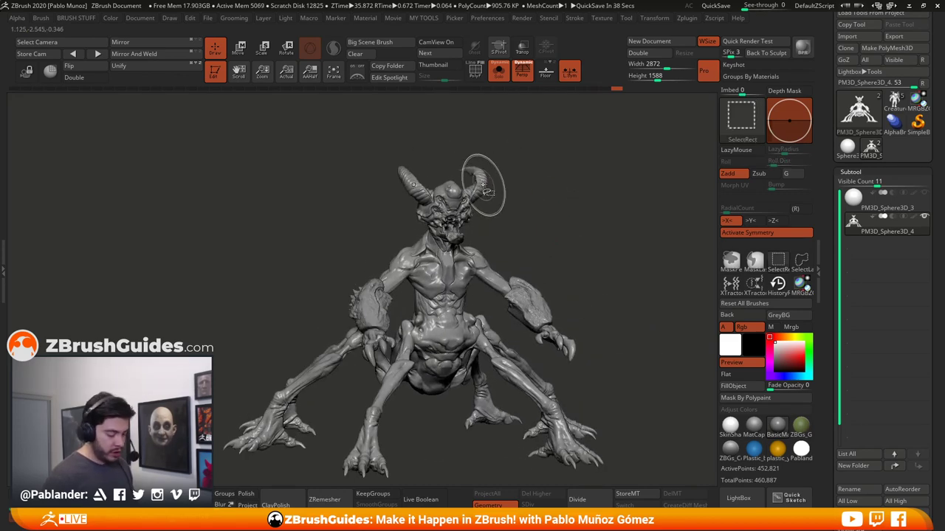
{"action": "left_click", "coordinate": [476, 181], "text": "ctrl+shift"}
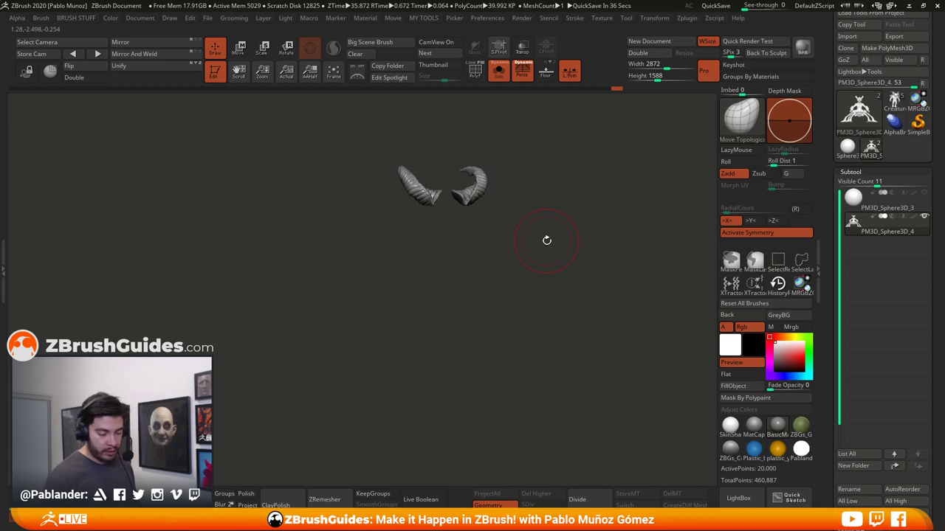
{"action": "left_click_drag", "start_coordinate": [531, 169], "coordinate": [544, 215], "text": "ctrl+shift"}
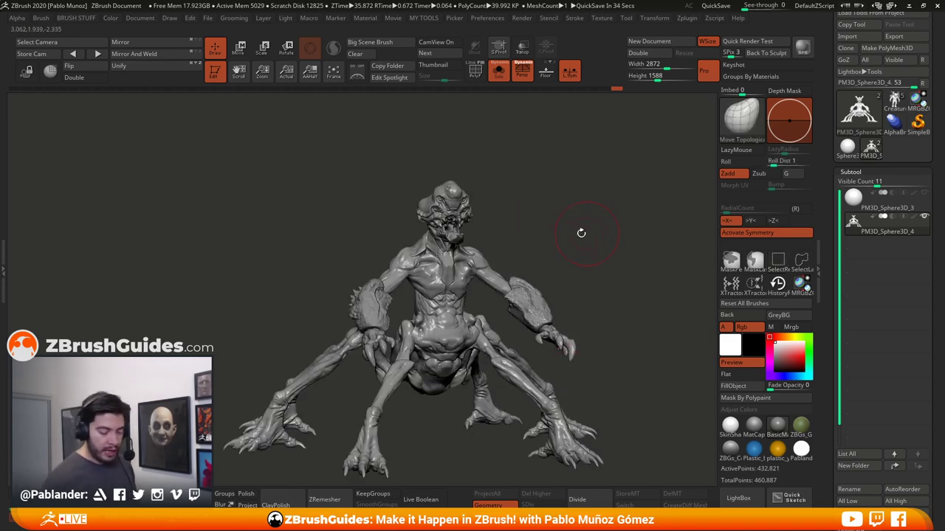
{"action": "mouse_move", "coordinate": [564, 247]}
{"action": "left_mouse_down"}
{"action": "mouse_move", "coordinate": [550, 235]}
{"action": "mouse_move", "coordinate": [561, 232]}
{"action": "left_mouse_up"}
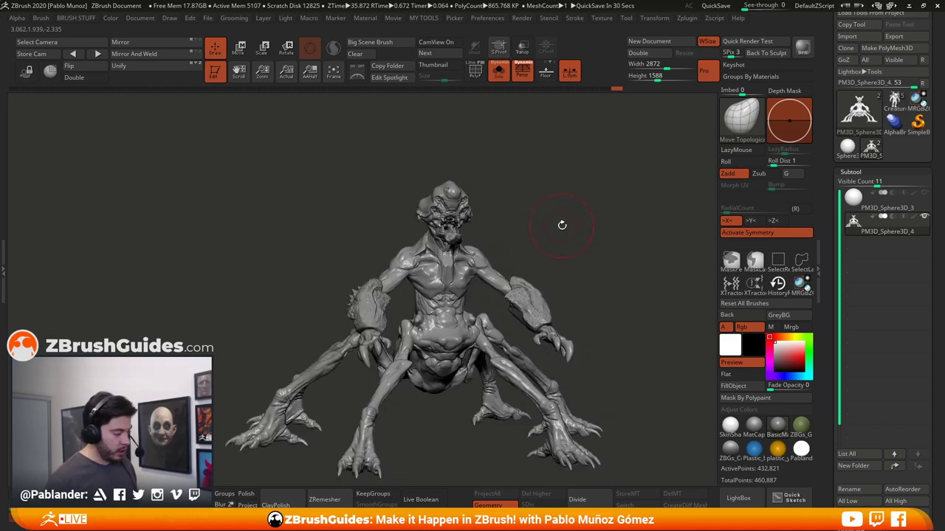
{"action": "key", "text": "space"}
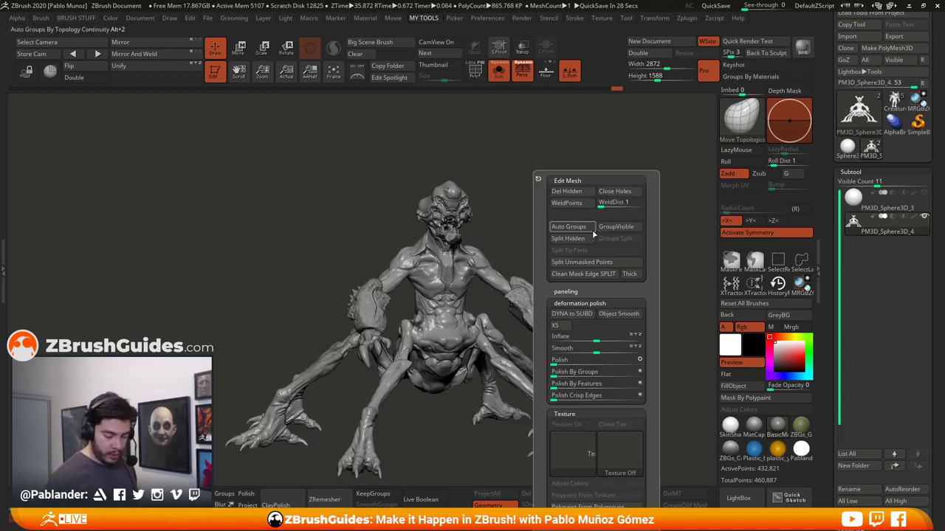
{"action": "left_click", "coordinate": [576, 193]}
Reshape the hornless head and the upper body with Move Topological
{"action": "left_click_drag", "start_coordinate": [518, 235], "coordinate": [591, 247]}
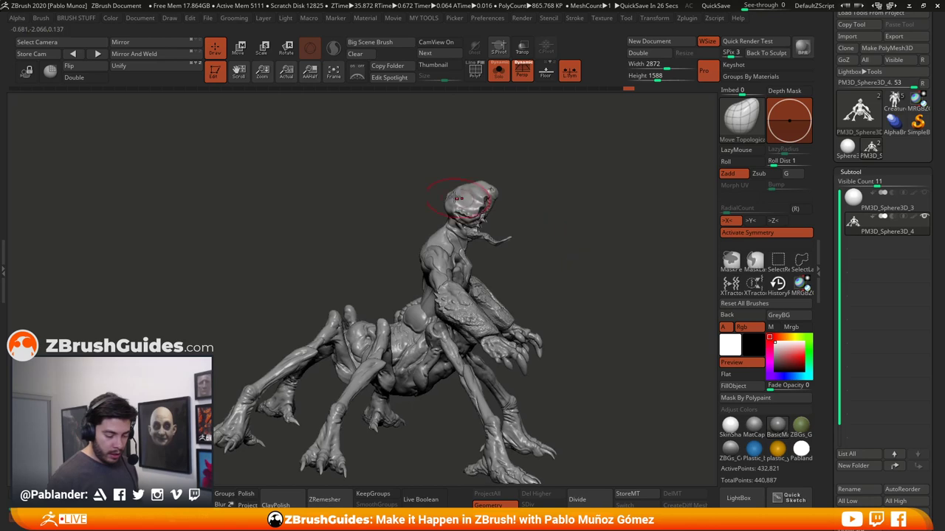
{"action": "left_click_drag", "start_coordinate": [474, 178], "coordinate": [452, 208]}
{"action": "mouse_move", "coordinate": [544, 204]}
{"action": "left_mouse_down"}
{"action": "mouse_move", "coordinate": [453, 233]}
{"action": "mouse_move", "coordinate": [532, 254]}
{"action": "mouse_move", "coordinate": [461, 234]}
{"action": "mouse_move", "coordinate": [471, 236]}
{"action": "mouse_move", "coordinate": [465, 251]}
{"action": "left_mouse_up"}
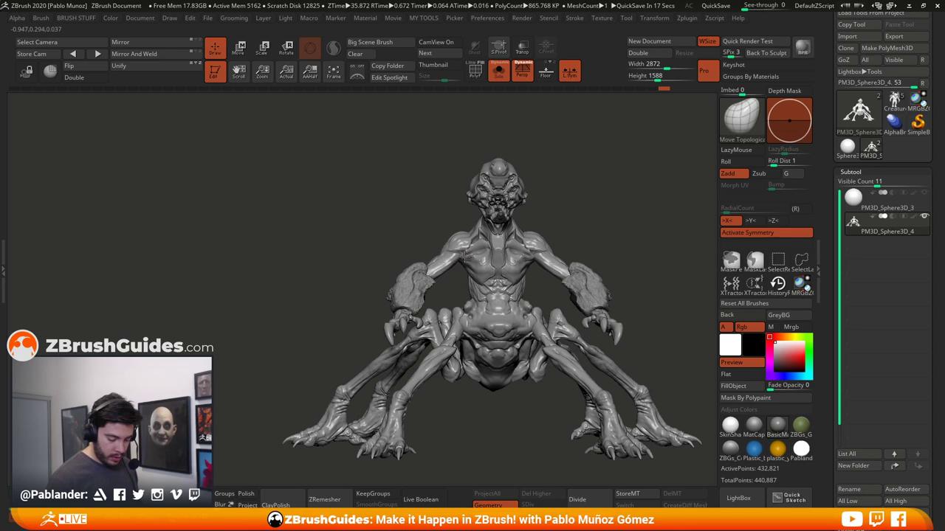
Reshape the waist and hips where the torso meets the lower body with Move Topological
{"action": "left_click_drag", "start_coordinate": [564, 218], "coordinate": [565, 213]}
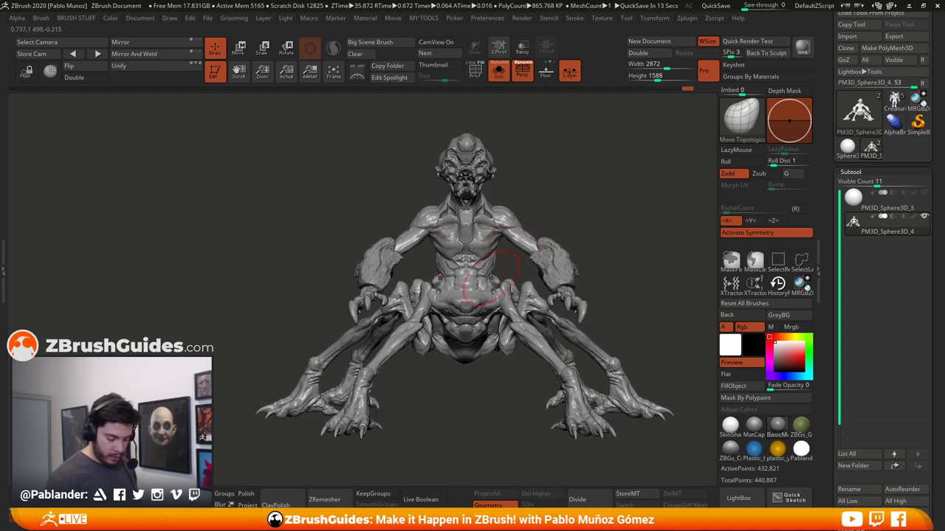
{"action": "left_click_drag", "start_coordinate": [492, 353], "coordinate": [513, 217]}
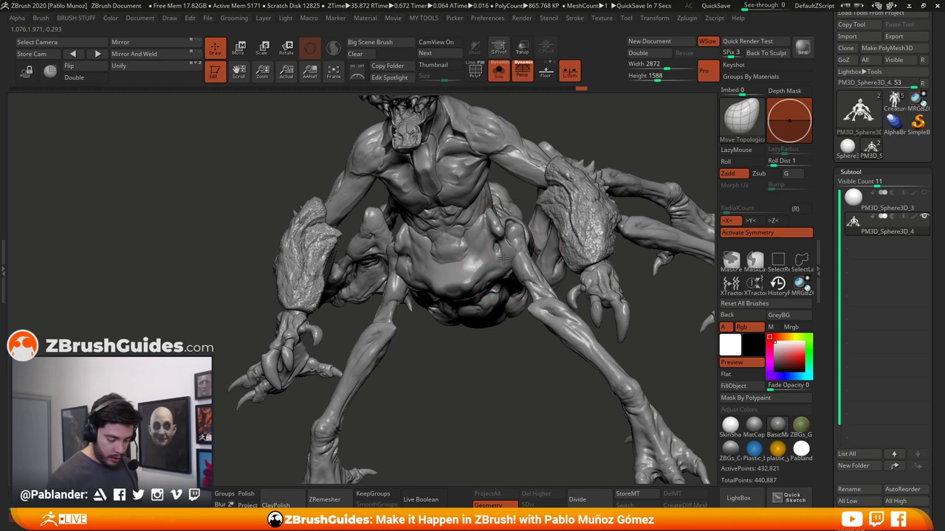
{"action": "left_click_drag", "start_coordinate": [520, 223], "coordinate": [397, 256]}
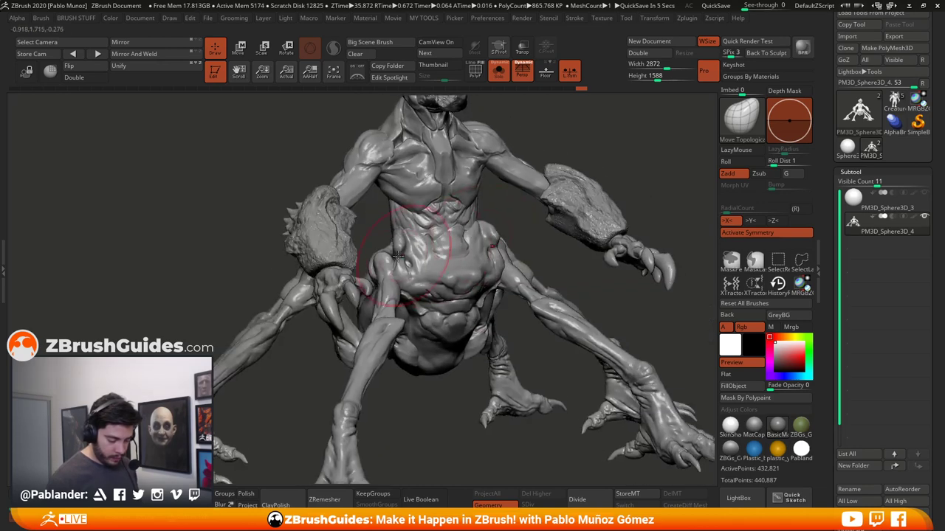
{"action": "left_click_drag", "start_coordinate": [421, 392], "coordinate": [582, 290]}
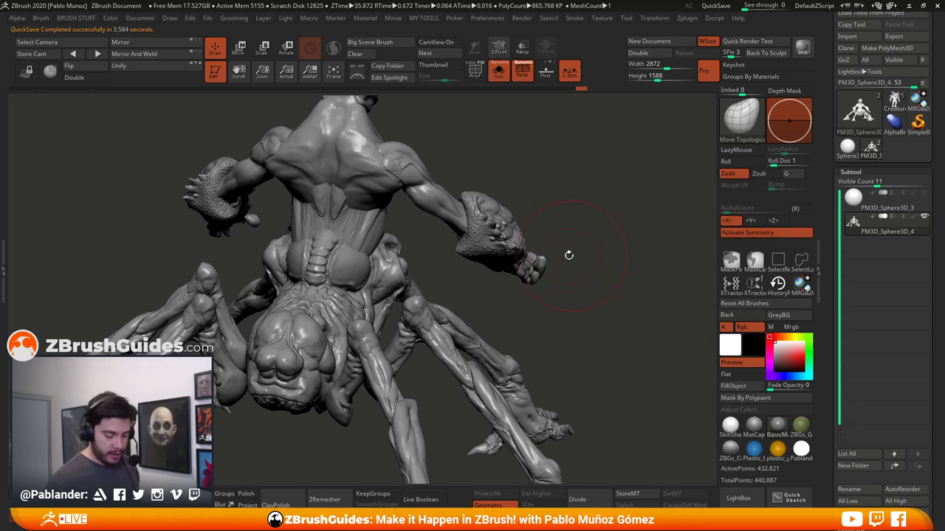
Blend the lower back into the rear abdomen by reshaping the base of the spine with Move Topological
{"action": "left_click_drag", "start_coordinate": [568, 255], "coordinate": [429, 274]}
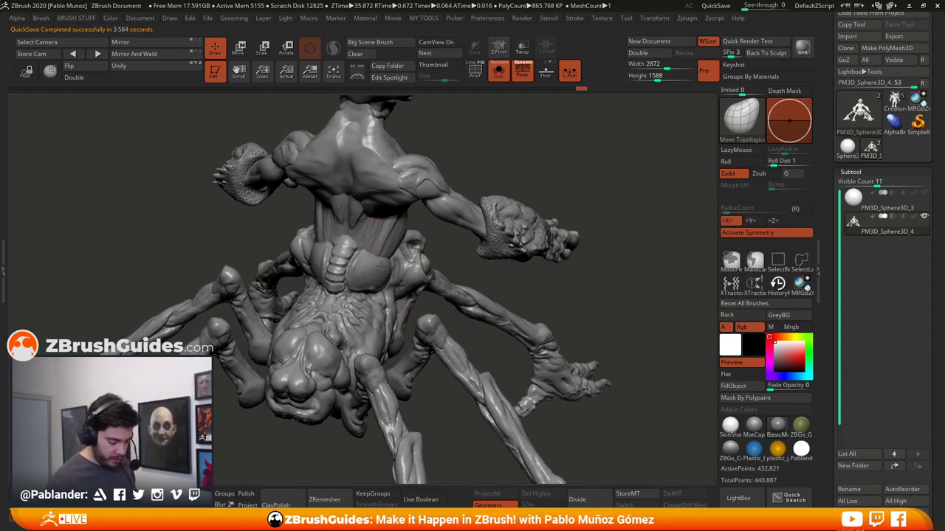
{"action": "left_click_drag", "start_coordinate": [346, 245], "coordinate": [344, 252]}
{"action": "left_click_drag", "start_coordinate": [317, 217], "coordinate": [325, 220]}
{"action": "left_click_drag", "start_coordinate": [450, 300], "coordinate": [479, 267], "text": "alt"}
{"action": "left_click_drag", "start_coordinate": [463, 357], "coordinate": [344, 284]}
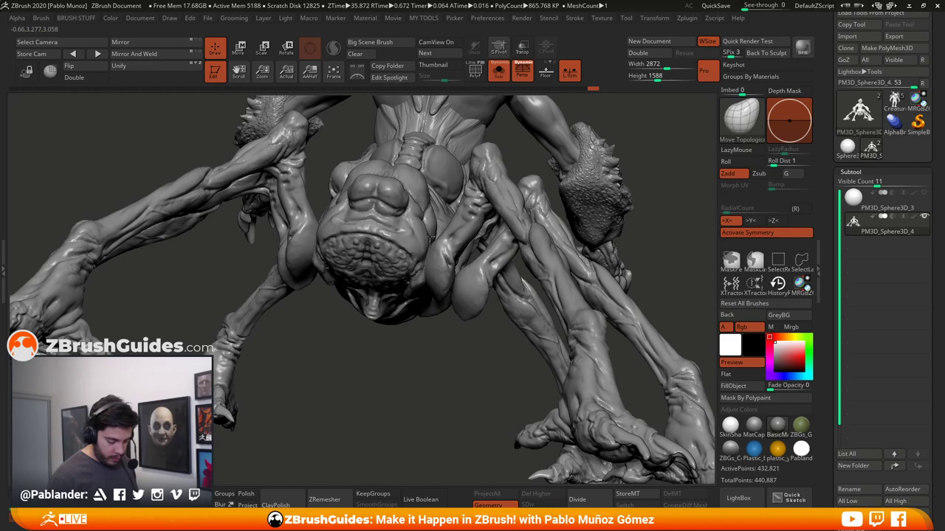
Push the rounded upper ends of the legs into the sides and underside of the abdomen
{"action": "left_click_drag", "start_coordinate": [412, 262], "coordinate": [426, 290]}
{"action": "right_click_drag", "start_coordinate": [426, 290], "coordinate": [445, 277]}
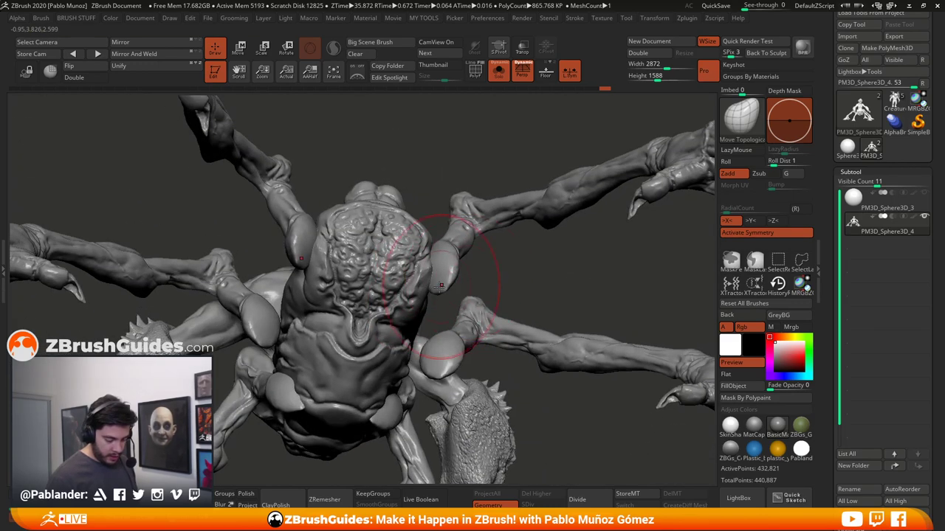
{"action": "left_click_drag", "start_coordinate": [424, 277], "coordinate": [435, 255]}
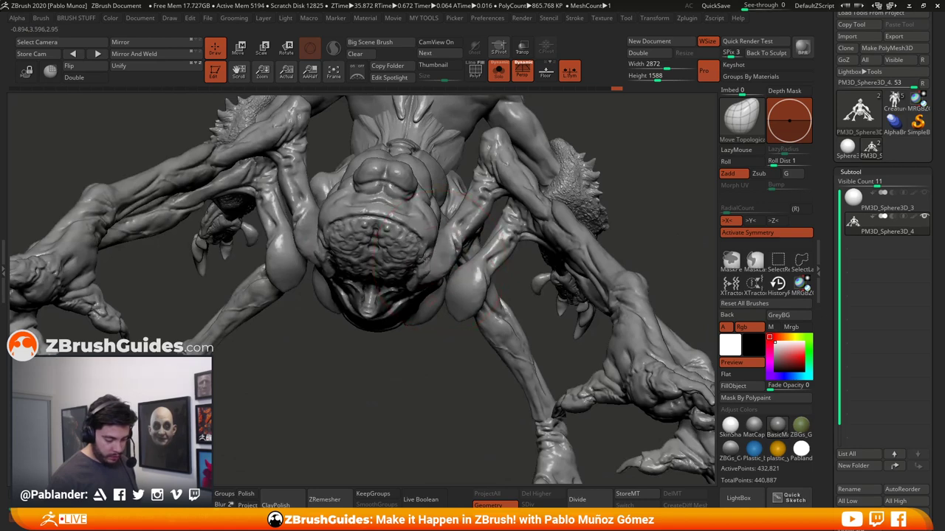
{"action": "left_click_drag", "start_coordinate": [451, 270], "coordinate": [469, 299]}
{"action": "mouse_move", "coordinate": [454, 307]}
{"action": "left_mouse_down"}
{"action": "mouse_move", "coordinate": [476, 306]}
{"action": "mouse_move", "coordinate": [437, 306]}
{"action": "left_mouse_up"}
{"action": "right_click_drag", "start_coordinate": [437, 305], "coordinate": [424, 277]}
{"action": "mouse_move", "coordinate": [446, 290]}
{"action": "left_mouse_down"}
{"action": "mouse_move", "coordinate": [431, 278]}
{"action": "mouse_move", "coordinate": [426, 310]}
{"action": "left_mouse_up"}
{"action": "right_click_drag", "start_coordinate": [426, 310], "coordinate": [421, 307]}
Adjust the brush size and reshape the underside and sides of the abdomen around the leg attachments with Move Topological
{"action": "key", "text": "space"}
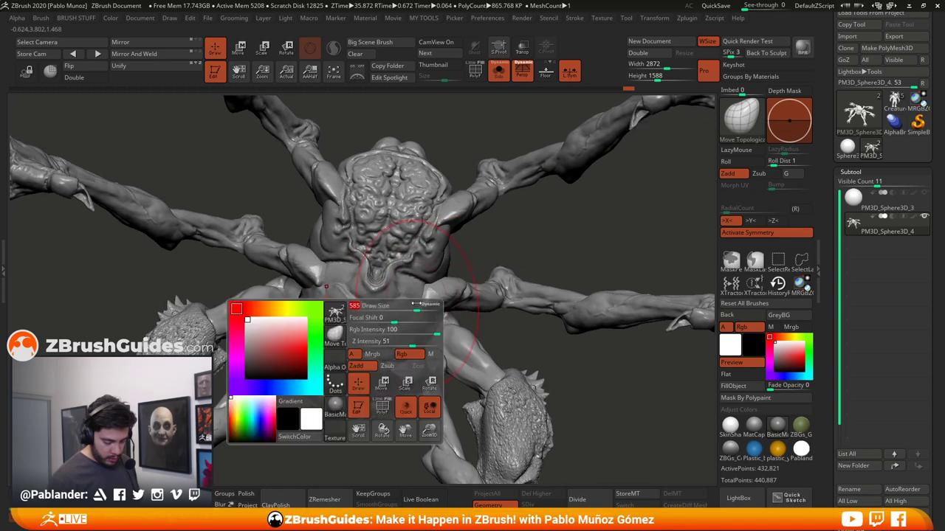
{"action": "left_click_drag", "start_coordinate": [419, 305], "coordinate": [423, 298]}
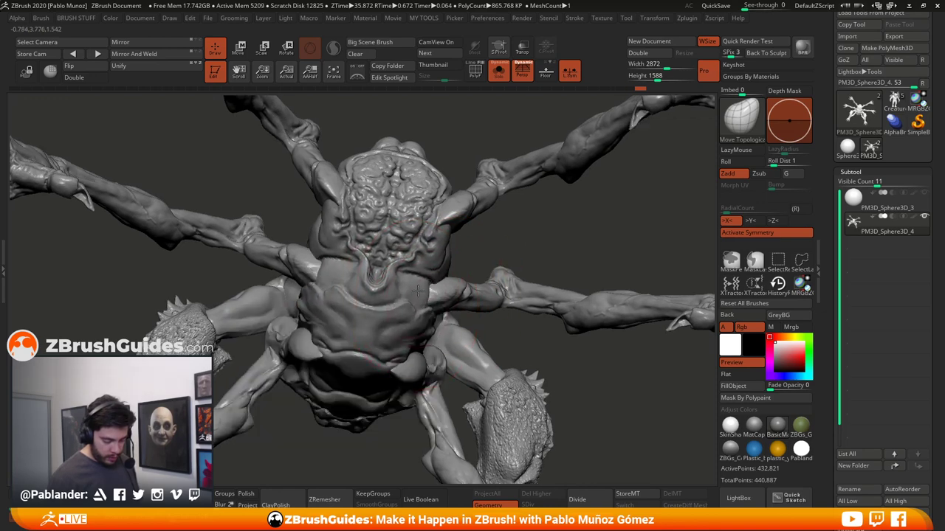
{"action": "mouse_move", "coordinate": [433, 313]}
{"action": "right_mouse_down"}
{"action": "mouse_move", "coordinate": [422, 280]}
{"action": "mouse_move", "coordinate": [393, 276]}
{"action": "right_mouse_up"}
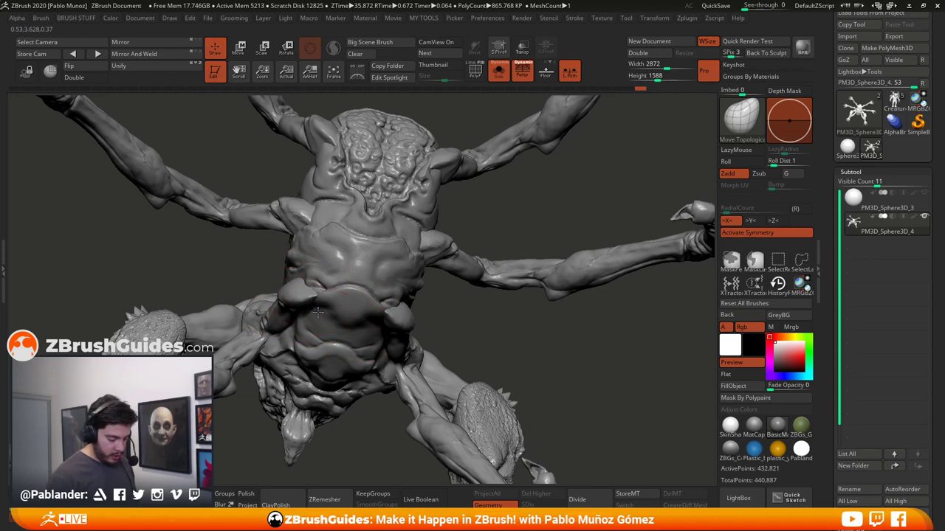
{"action": "left_click_drag", "start_coordinate": [317, 312], "coordinate": [319, 313]}
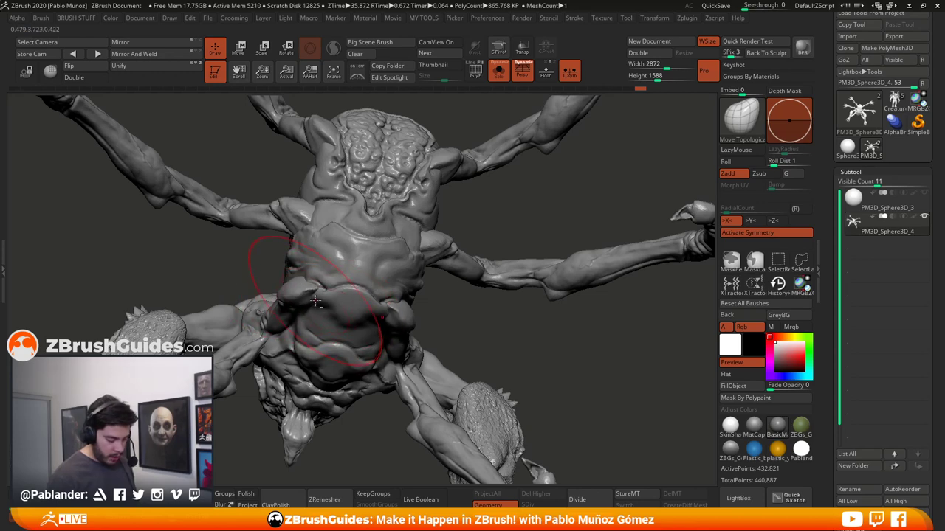
{"action": "mouse_move", "coordinate": [475, 296]}
{"action": "left_mouse_down"}
{"action": "mouse_move", "coordinate": [502, 307]}
{"action": "mouse_move", "coordinate": [406, 275]}
{"action": "left_mouse_up"}
{"action": "left_click_drag", "start_coordinate": [475, 291], "coordinate": [408, 287]}
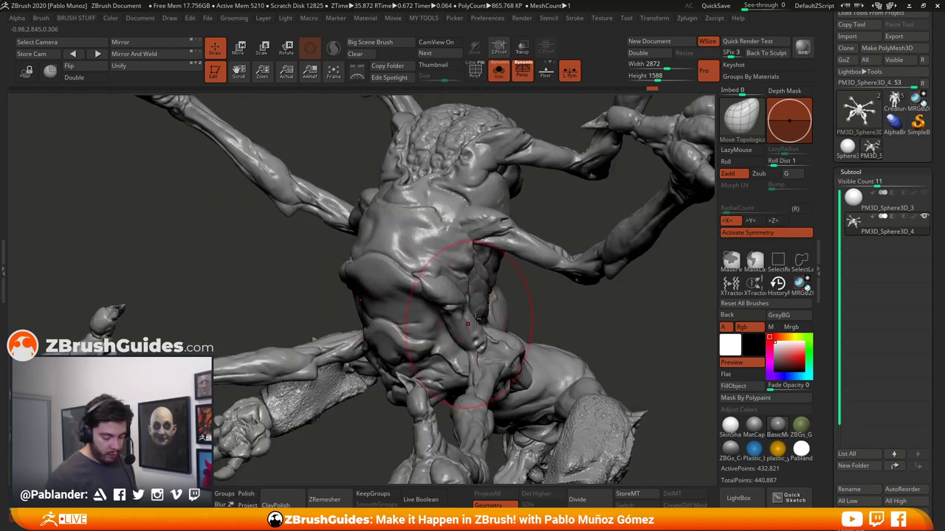
{"action": "right_click_drag", "start_coordinate": [476, 319], "coordinate": [437, 301]}
{"action": "right_click_drag", "start_coordinate": [515, 322], "coordinate": [514, 360]}
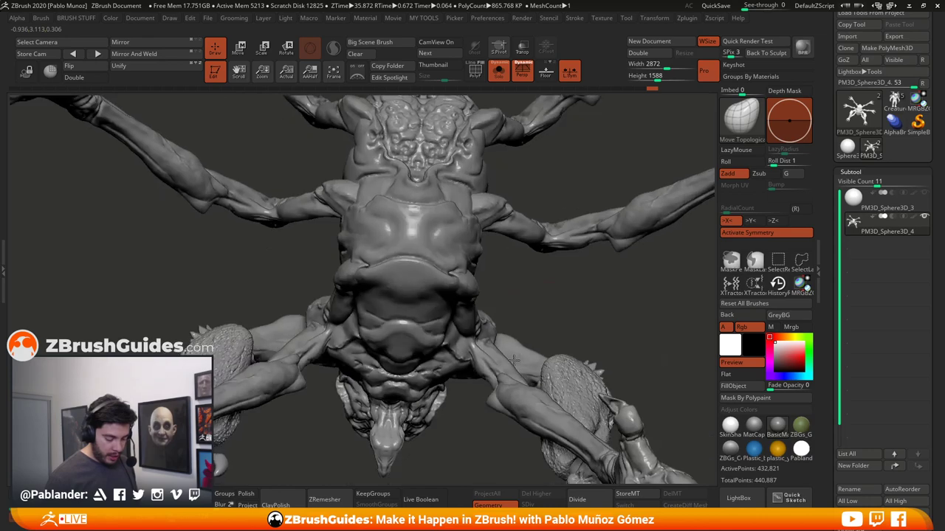
{"action": "left_click_drag", "start_coordinate": [513, 359], "coordinate": [450, 291]}
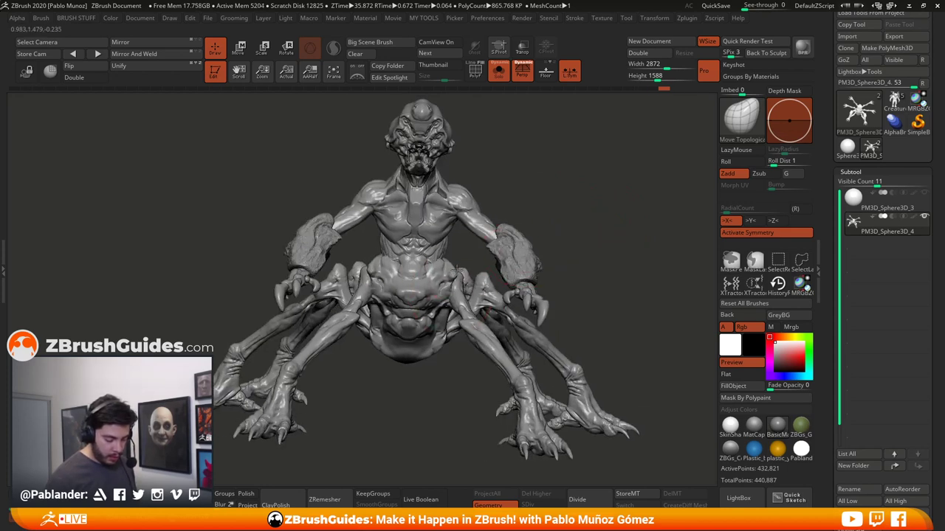
{"action": "left_click_drag", "start_coordinate": [432, 365], "coordinate": [612, 307]}
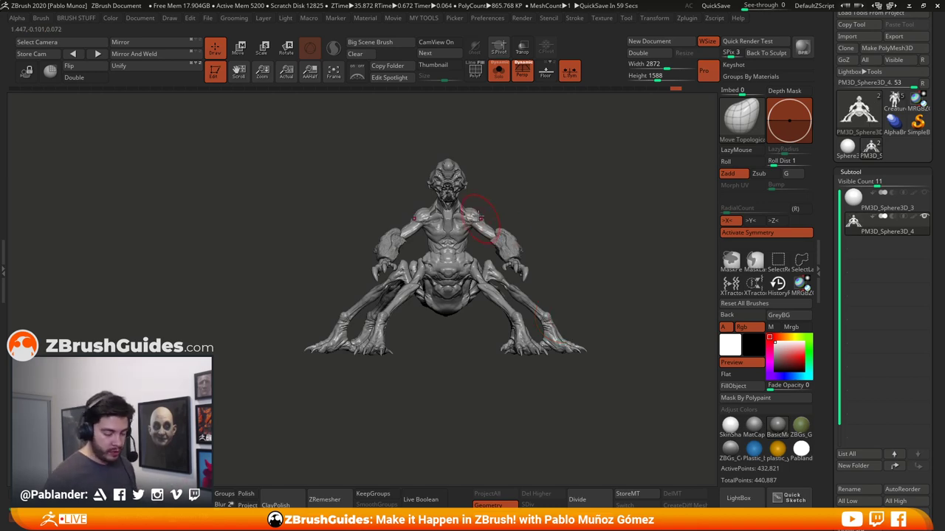
Reshape the junction between the shoulder and the chest muscle with Move Topological
{"action": "right_click_drag", "start_coordinate": [479, 217], "coordinate": [502, 262], "text": "ctrl"}
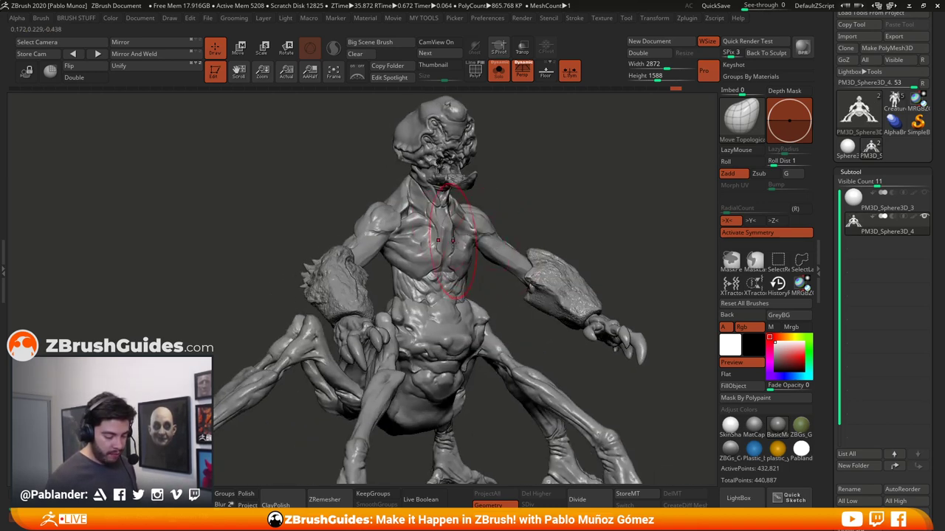
{"action": "mouse_move", "coordinate": [453, 242]}
{"action": "right_mouse_down"}
{"action": "mouse_move", "coordinate": [445, 230]}
{"action": "mouse_move", "coordinate": [470, 232]}
{"action": "mouse_move", "coordinate": [495, 280]}
{"action": "mouse_move", "coordinate": [511, 266]}
{"action": "mouse_move", "coordinate": [487, 275]}
{"action": "right_mouse_up"}
{"action": "right_click", "coordinate": [495, 280]}
{"action": "right_click", "coordinate": [487, 274]}
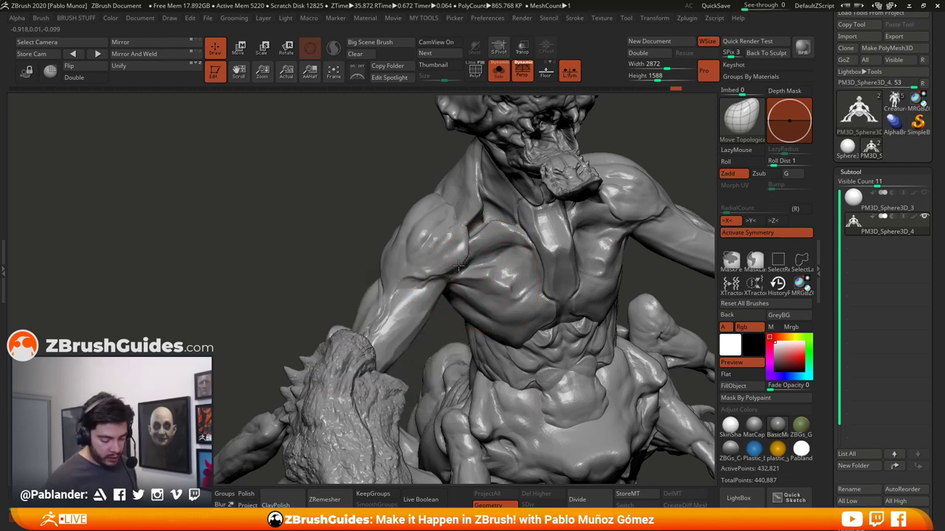
{"action": "right_click_drag", "start_coordinate": [462, 269], "coordinate": [462, 270]}
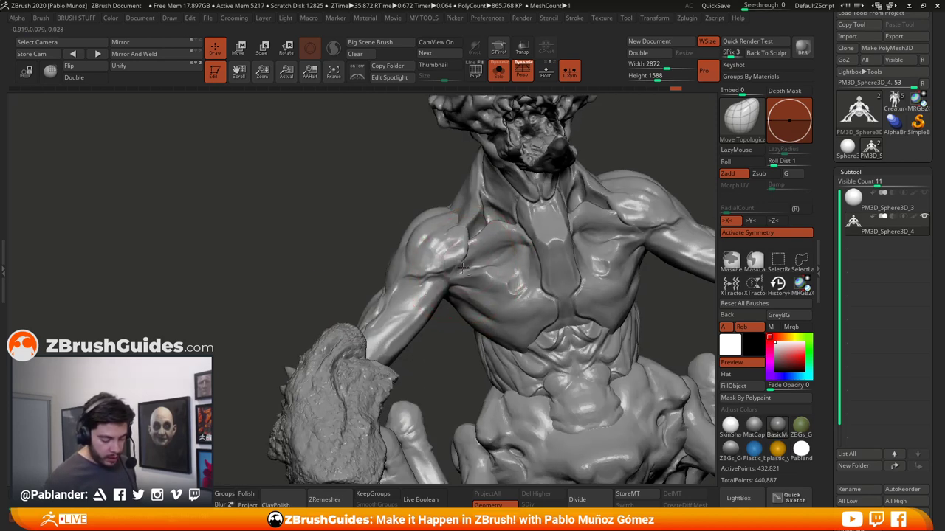
{"action": "left_click_drag", "start_coordinate": [456, 259], "coordinate": [456, 255]}
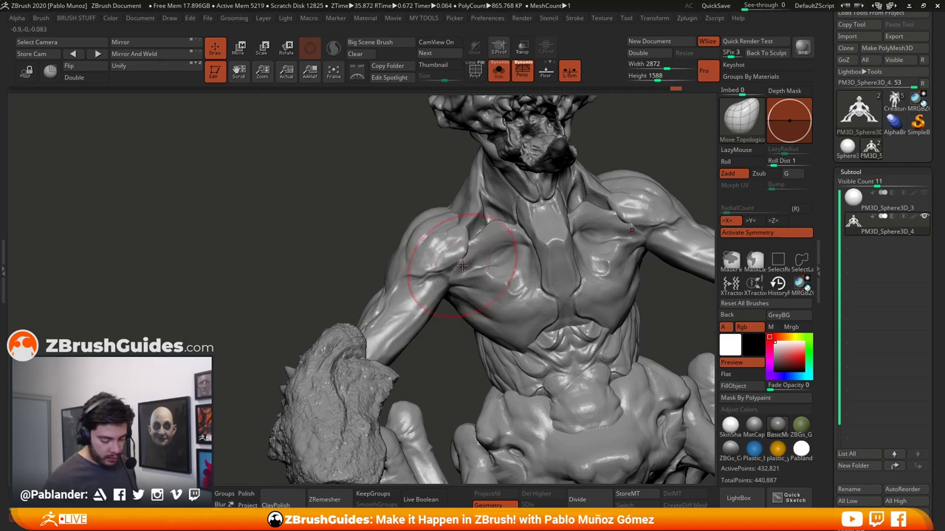
{"action": "mouse_move", "coordinate": [474, 264]}
{"action": "right_mouse_down"}
{"action": "mouse_move", "coordinate": [435, 263]}
{"action": "mouse_move", "coordinate": [464, 282]}
{"action": "mouse_move", "coordinate": [532, 290]}
{"action": "right_mouse_up"}
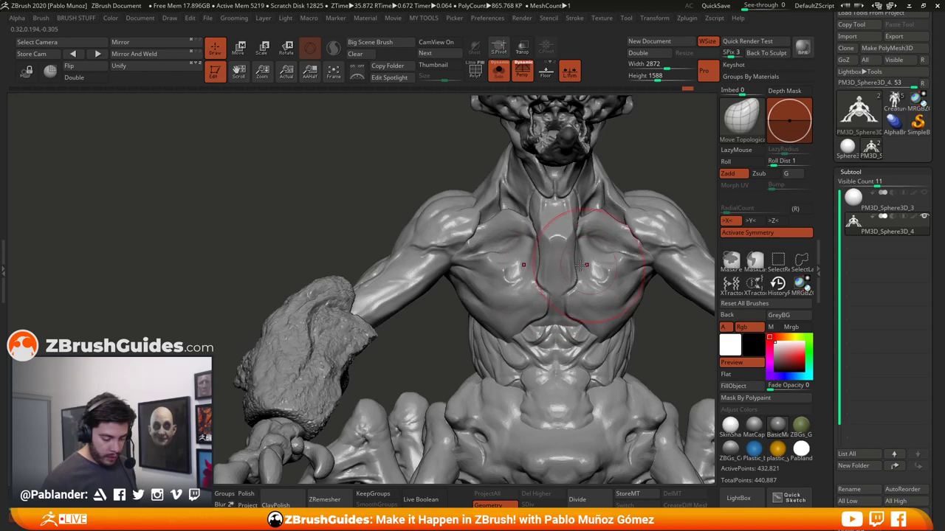
{"action": "mouse_move", "coordinate": [583, 266]}
{"action": "right_mouse_down"}
{"action": "mouse_move", "coordinate": [569, 240]}
{"action": "mouse_move", "coordinate": [560, 269]}
{"action": "right_mouse_up"}
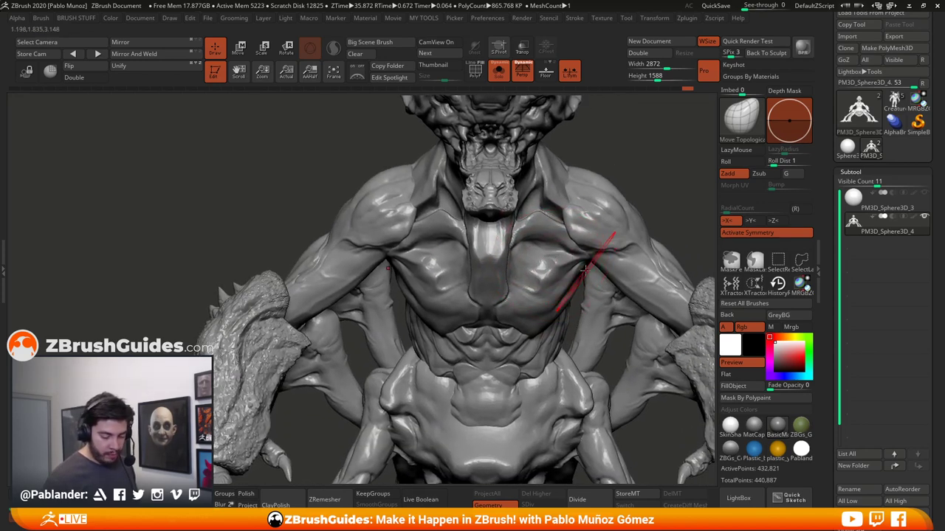
{"action": "mouse_move", "coordinate": [399, 262]}
{"action": "right_mouse_down"}
{"action": "mouse_move", "coordinate": [391, 252]}
{"action": "mouse_move", "coordinate": [318, 252]}
{"action": "mouse_move", "coordinate": [443, 244]}
{"action": "mouse_move", "coordinate": [526, 253]}
{"action": "right_mouse_up"}
Blend the shoulder into the chest at the armpit seam with ClayBuildup, checking the polygroup colours of the joined parts
{"action": "key", "text": "space"}
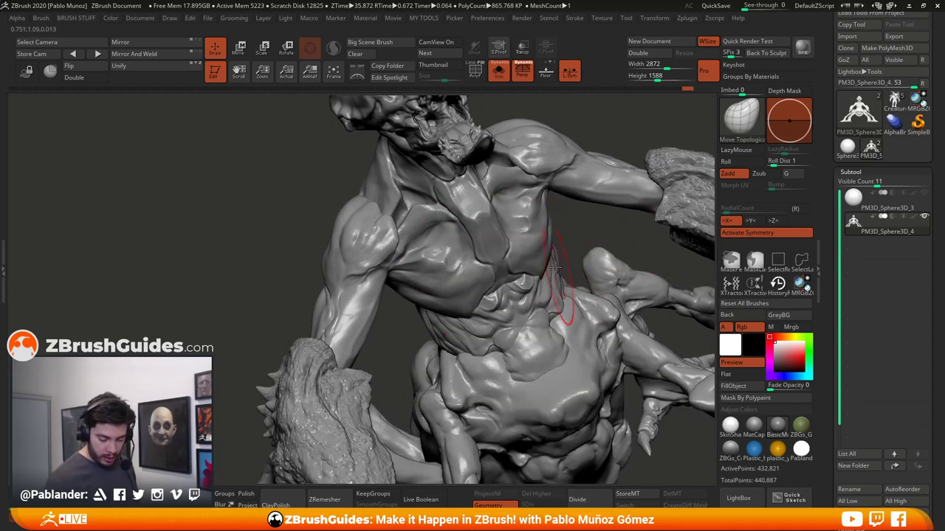
{"action": "key", "text": "space"}
{"action": "left_click", "coordinate": [568, 311]}
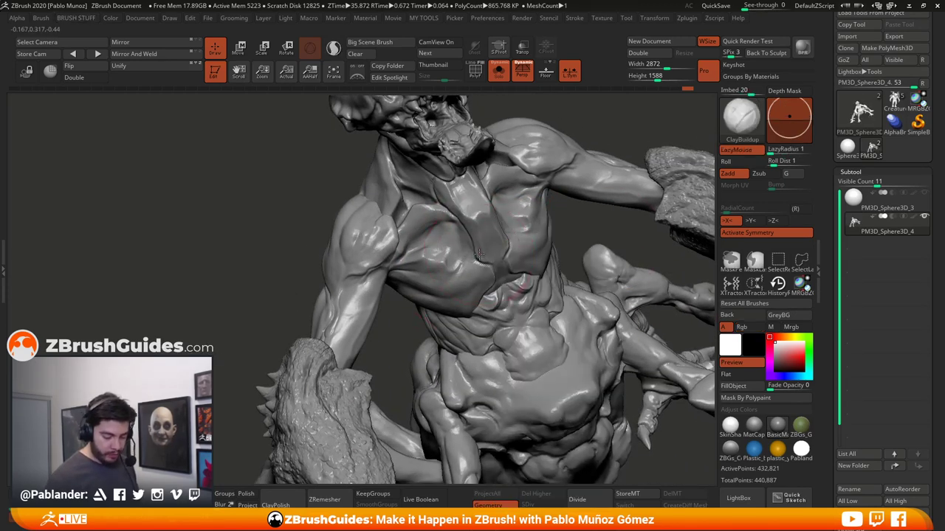
{"action": "key", "text": "space"}
{"action": "mouse_move", "coordinate": [464, 251]}
{"action": "right_mouse_down", "text": "ctrl"}
{"action": "mouse_move", "coordinate": [480, 272]}
{"action": "mouse_move", "coordinate": [443, 254]}
{"action": "mouse_move", "coordinate": [475, 253]}
{"action": "mouse_move", "coordinate": [456, 255]}
{"action": "mouse_move", "coordinate": [467, 279]}
{"action": "right_mouse_up", "text": "ctrl"}
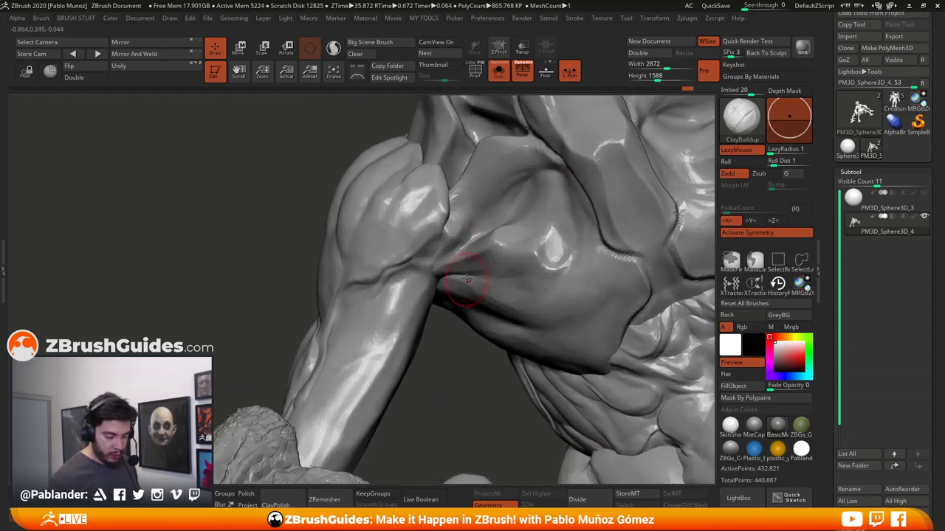
{"action": "left_click", "coordinate": [475, 74]}
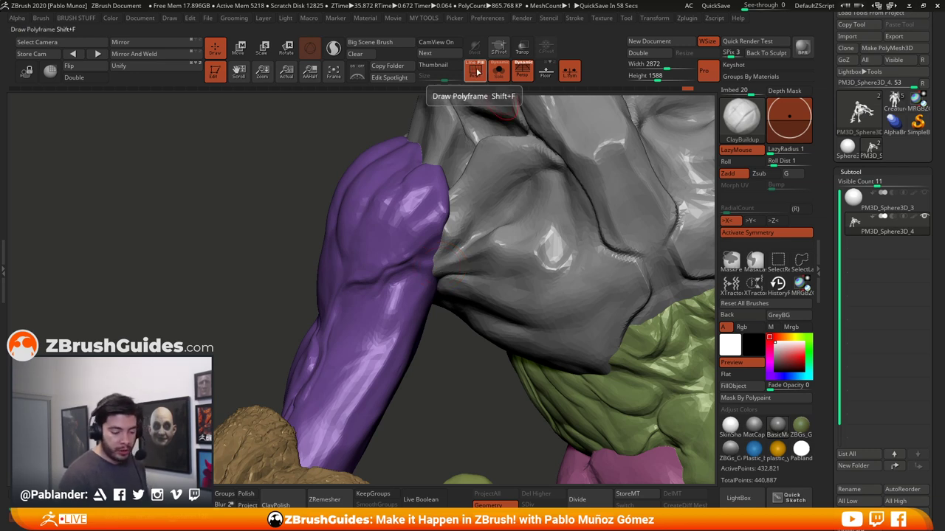
{"action": "left_click", "coordinate": [475, 73]}
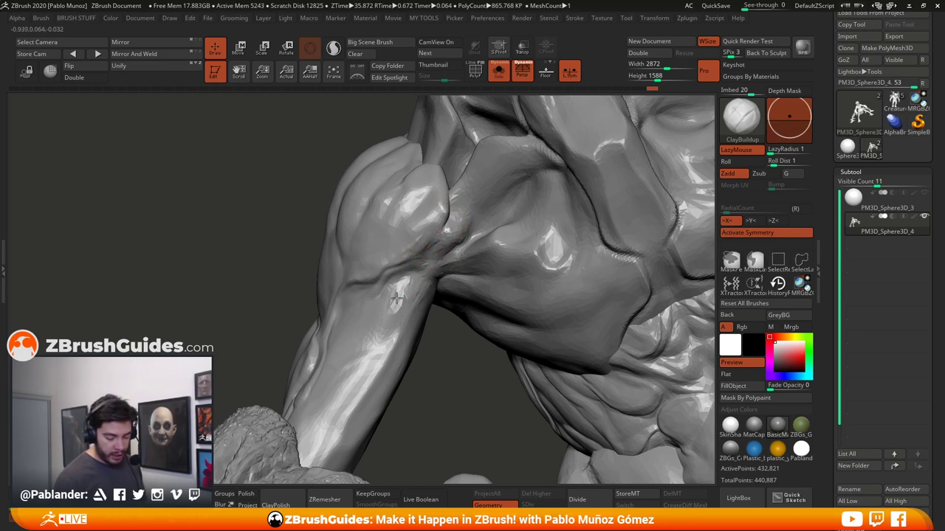
{"action": "mouse_move", "coordinate": [425, 278]}
{"action": "left_mouse_down"}
{"action": "mouse_move", "coordinate": [477, 257]}
{"action": "mouse_move", "coordinate": [454, 244]}
{"action": "mouse_move", "coordinate": [469, 220]}
{"action": "left_mouse_up"}
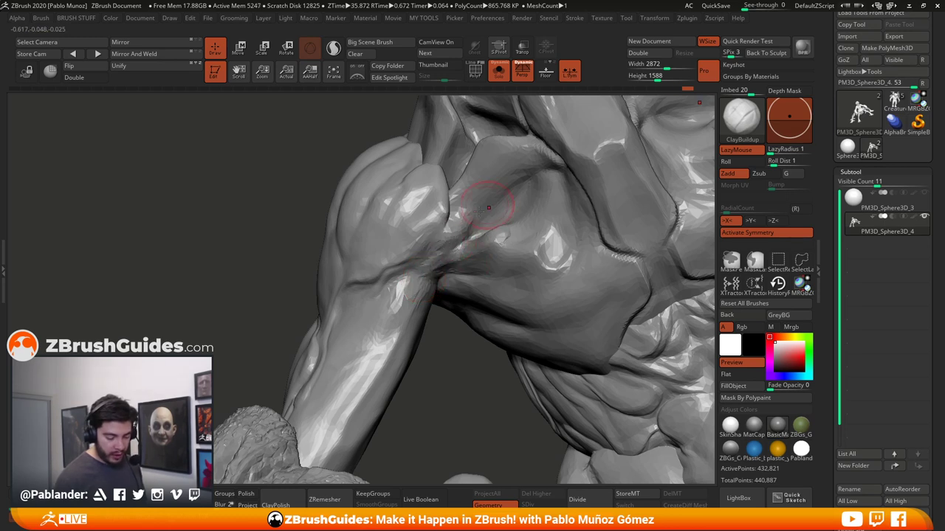
{"action": "mouse_move", "coordinate": [439, 267]}
{"action": "left_mouse_down"}
{"action": "mouse_move", "coordinate": [407, 293]}
{"action": "mouse_move", "coordinate": [440, 288]}
{"action": "left_mouse_up"}
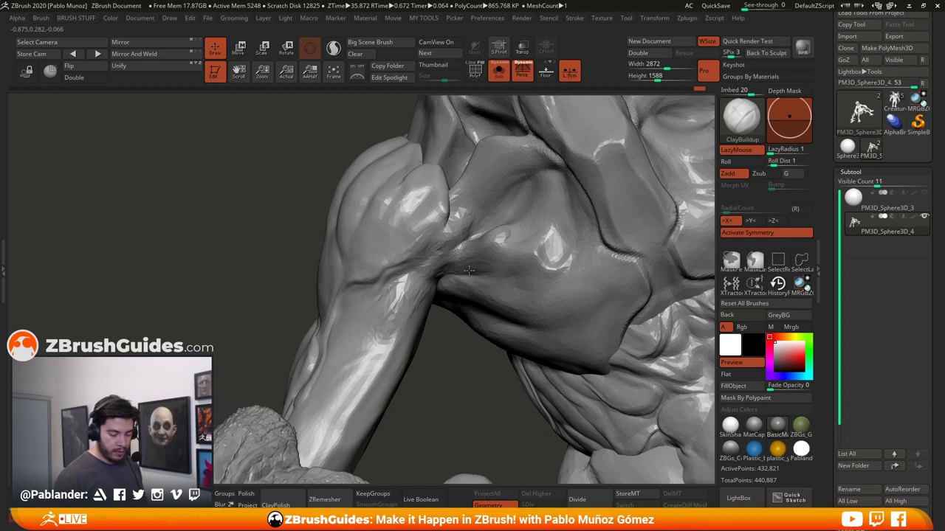
Build up the seam between the top of the shoulder, the collarbone and the upper back with ClayBuildup
{"action": "mouse_move", "coordinate": [469, 271]}
{"action": "right_mouse_down"}
{"action": "mouse_move", "coordinate": [479, 301]}
{"action": "mouse_move", "coordinate": [482, 289]}
{"action": "mouse_move", "coordinate": [508, 290]}
{"action": "mouse_move", "coordinate": [456, 257]}
{"action": "mouse_move", "coordinate": [495, 185]}
{"action": "mouse_move", "coordinate": [470, 207]}
{"action": "right_mouse_up"}
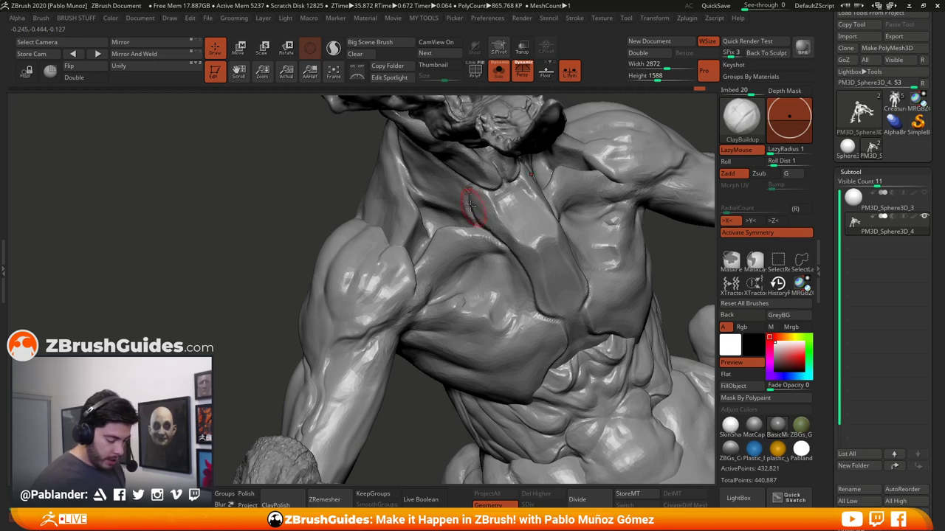
{"action": "mouse_move", "coordinate": [443, 243]}
{"action": "right_mouse_down"}
{"action": "mouse_move", "coordinate": [426, 258]}
{"action": "mouse_move", "coordinate": [424, 218]}
{"action": "right_mouse_up"}
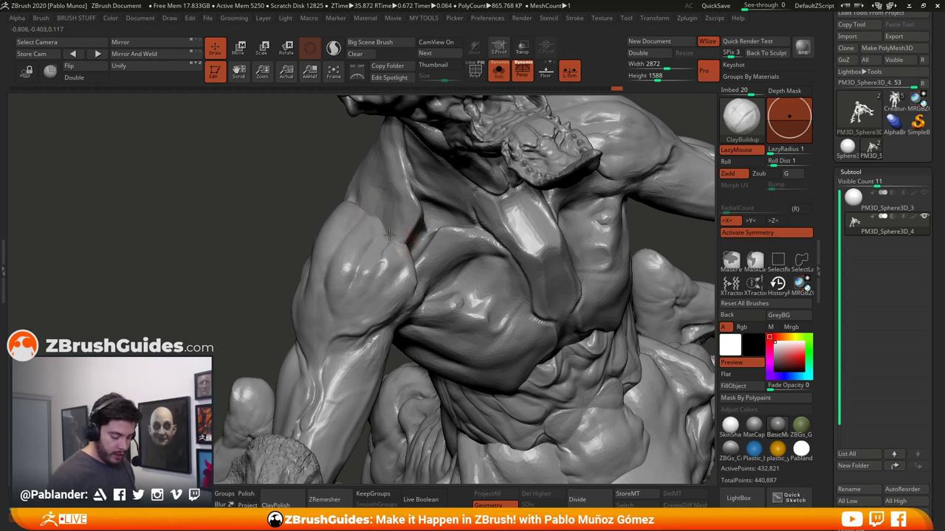
{"action": "mouse_move", "coordinate": [398, 229]}
{"action": "right_mouse_down"}
{"action": "mouse_move", "coordinate": [412, 235]}
{"action": "mouse_move", "coordinate": [408, 220]}
{"action": "mouse_move", "coordinate": [420, 228]}
{"action": "right_mouse_up"}
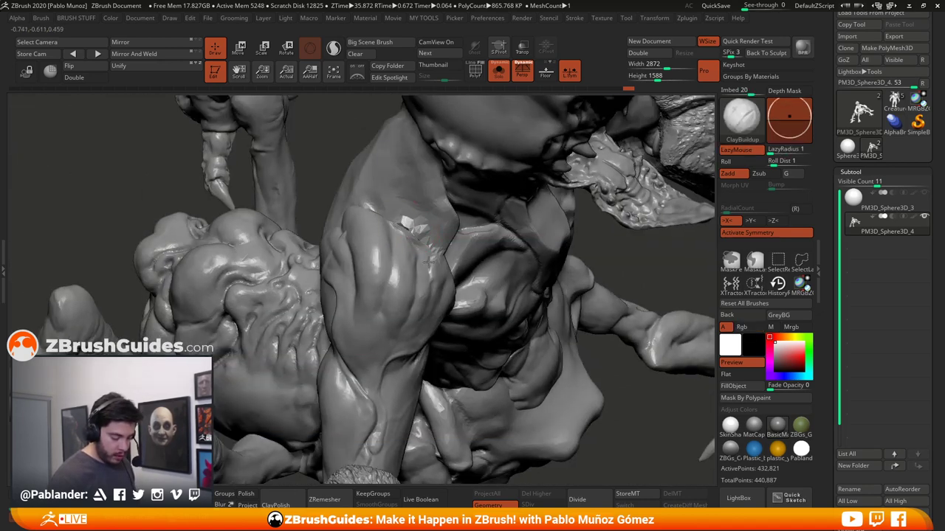
{"action": "mouse_move", "coordinate": [446, 262]}
{"action": "right_mouse_down"}
{"action": "mouse_move", "coordinate": [473, 213]}
{"action": "mouse_move", "coordinate": [546, 205]}
{"action": "mouse_move", "coordinate": [564, 226]}
{"action": "mouse_move", "coordinate": [489, 273]}
{"action": "right_mouse_up"}
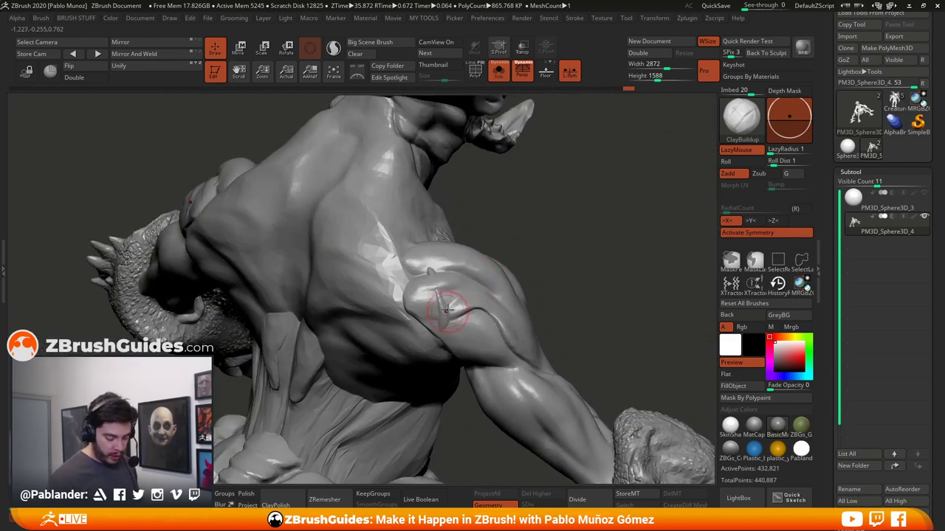
{"action": "mouse_move", "coordinate": [552, 233]}
{"action": "right_mouse_down"}
{"action": "mouse_move", "coordinate": [574, 233]}
{"action": "mouse_move", "coordinate": [566, 228]}
{"action": "right_mouse_up"}
{"action": "mouse_move", "coordinate": [494, 243]}
{"action": "right_mouse_down"}
{"action": "mouse_move", "coordinate": [498, 232]}
{"action": "mouse_move", "coordinate": [443, 249]}
{"action": "mouse_move", "coordinate": [472, 264]}
{"action": "right_mouse_up"}
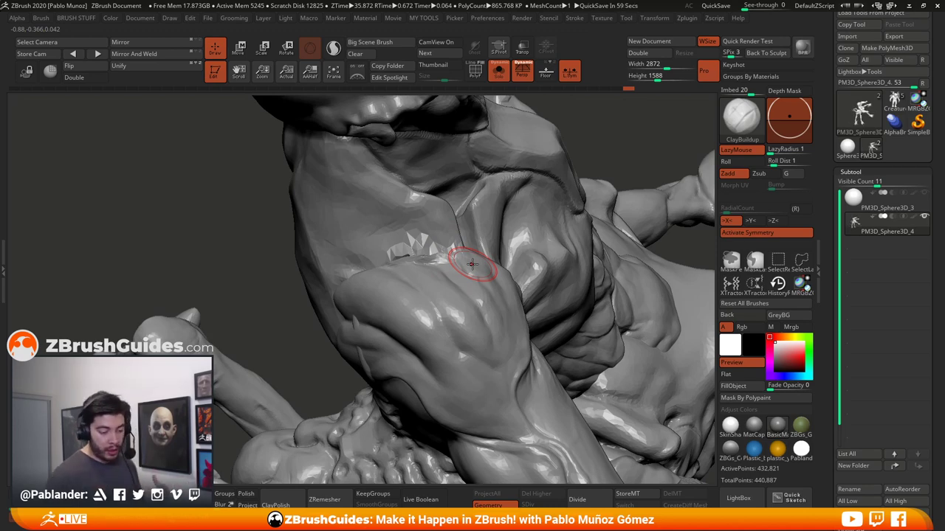
Display the polyframe, enable Sculptris Pro and try smoothing the jagged triangles where the shoulder meets the neck
{"action": "left_click", "coordinate": [474, 68]}
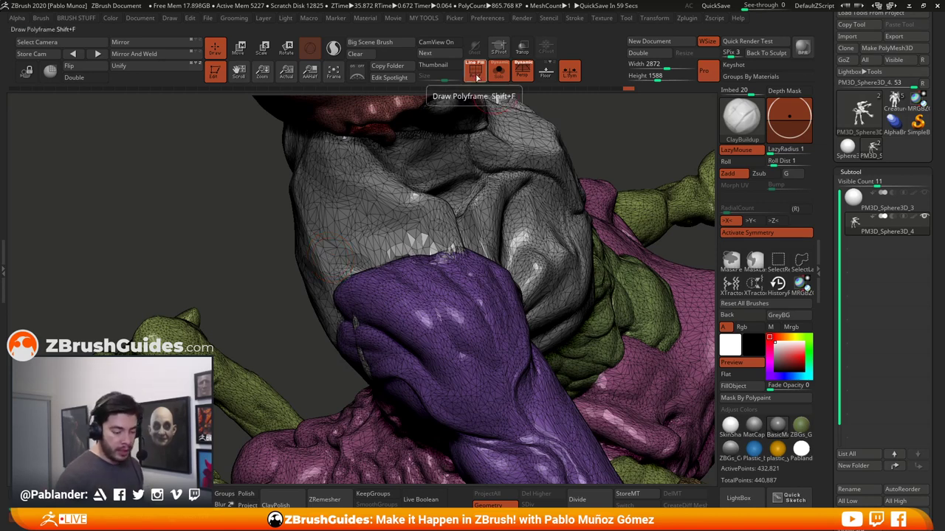
{"action": "left_click", "coordinate": [332, 48]}
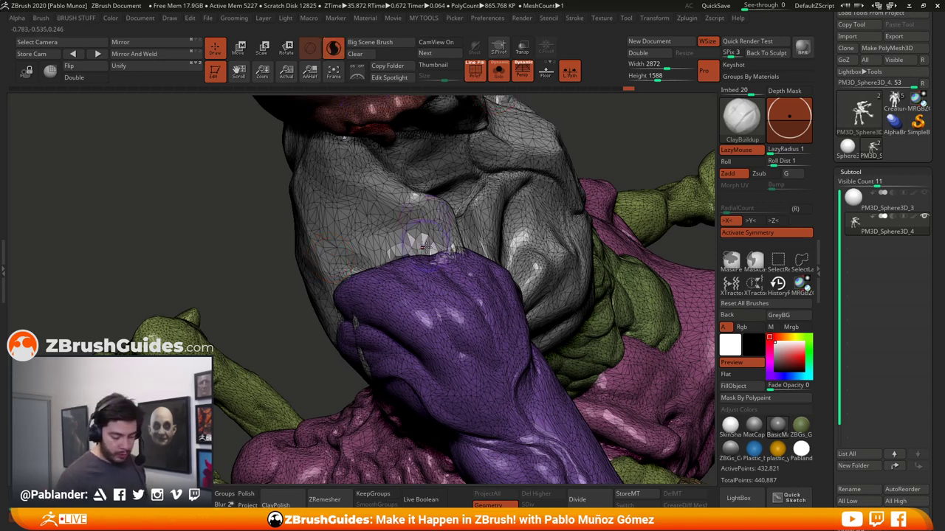
{"action": "key", "text": "shift"}
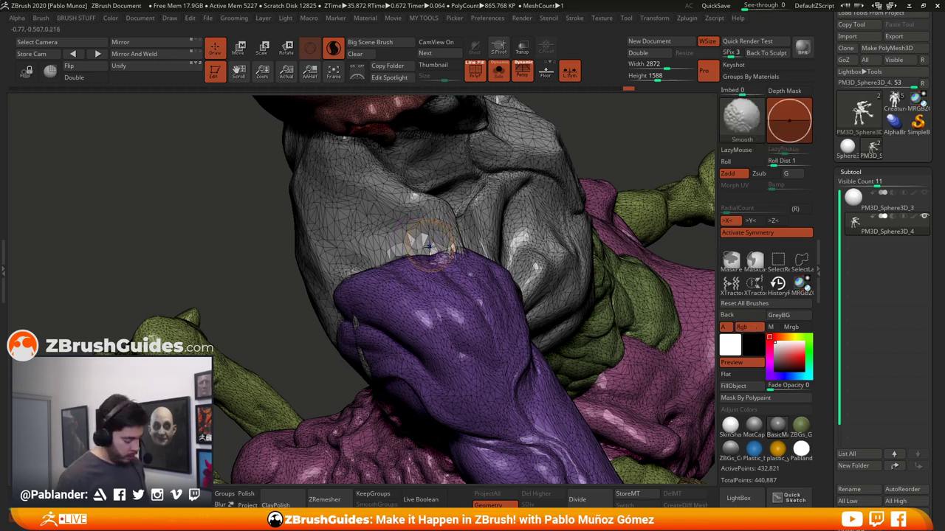
{"action": "mouse_move", "coordinate": [416, 239]}
{"action": "left_mouse_down", "text": "shift"}
{"action": "mouse_move", "coordinate": [394, 249]}
{"action": "mouse_move", "coordinate": [417, 242]}
{"action": "mouse_move", "coordinate": [410, 271]}
{"action": "left_mouse_up", "text": "shift"}
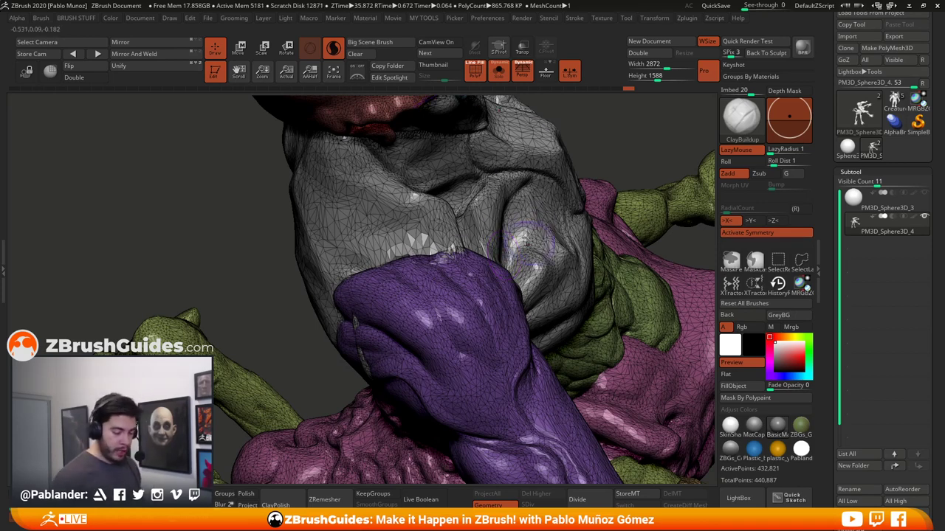
Set the ClayBuildup brush's Z Intensity to 0
{"action": "key", "text": "space"}
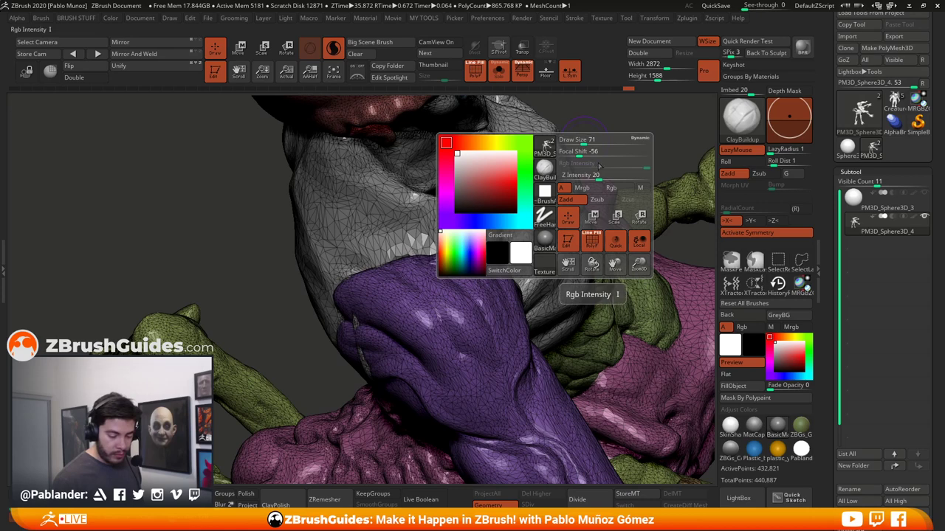
{"action": "left_click", "coordinate": [601, 175]}
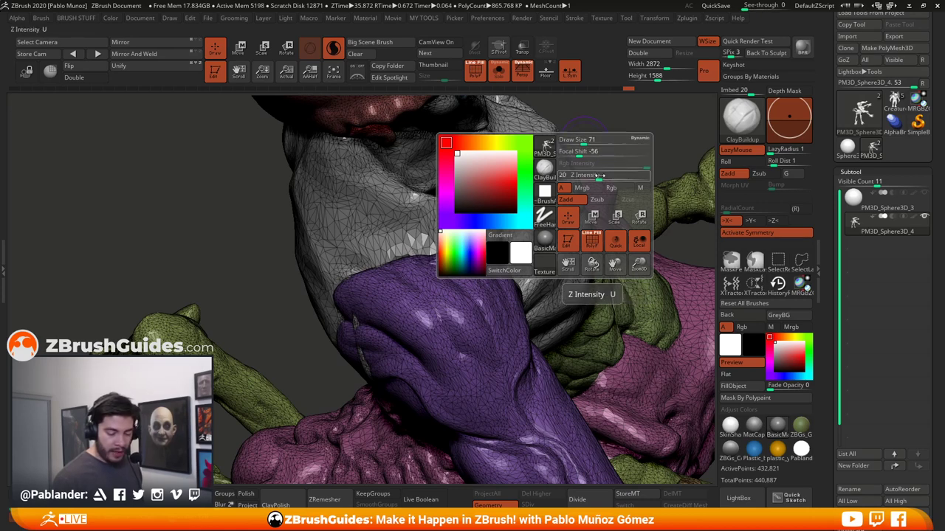
{"action": "type", "text": "3"}
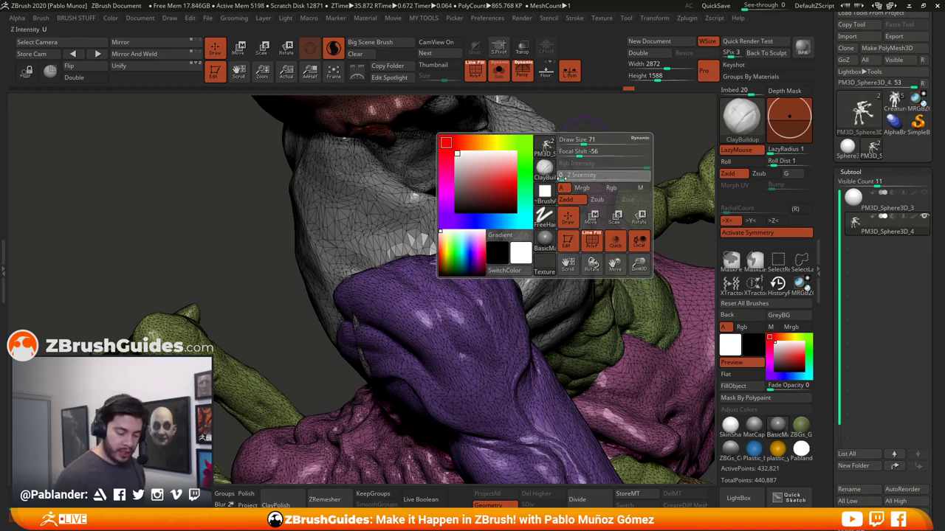
{"action": "key", "text": "Return"}
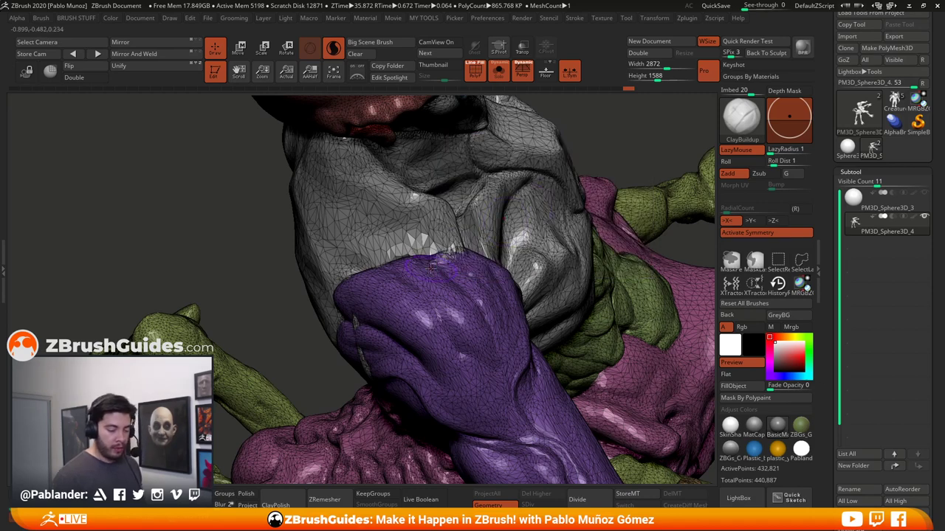
Set the Smooth brush's Z Intensity to 0 and reopen its brush settings
{"action": "key", "text": "space"}
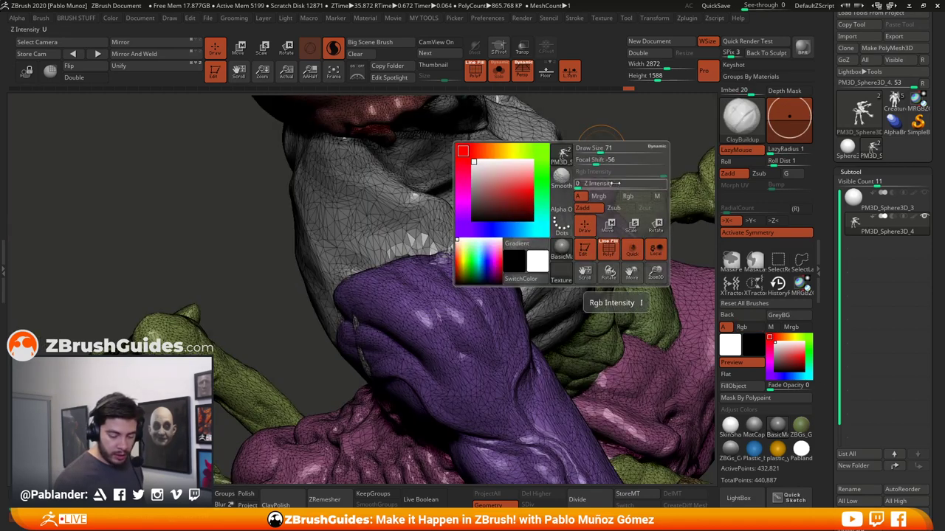
{"action": "type", "text": "0"}
{"action": "key", "text": "Return"}
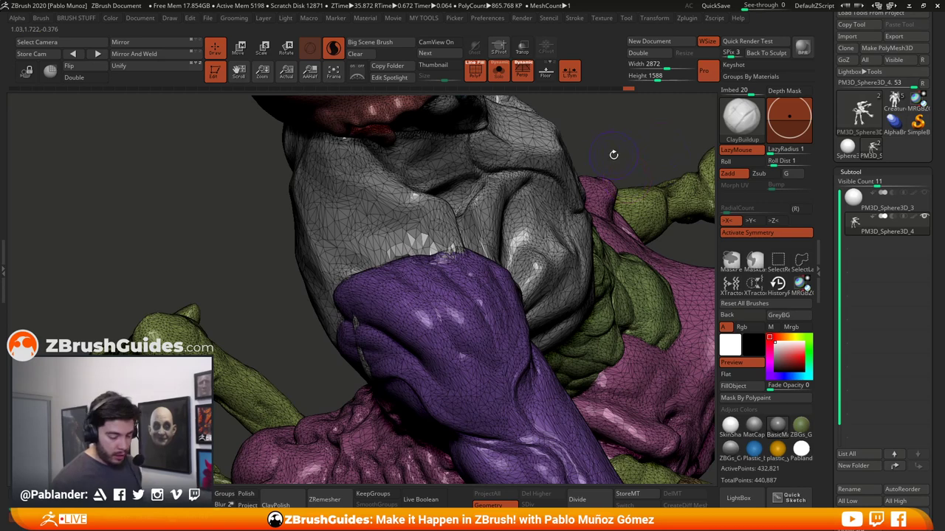
{"action": "key", "text": "shift"}
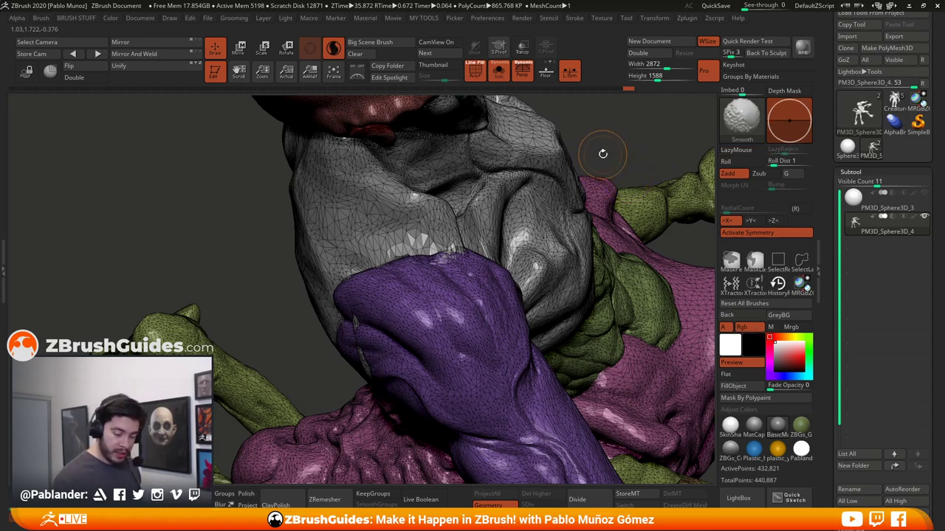
{"action": "left_click_drag", "start_coordinate": [602, 154], "coordinate": [600, 152], "text": "shift"}
{"action": "key", "text": "space"}
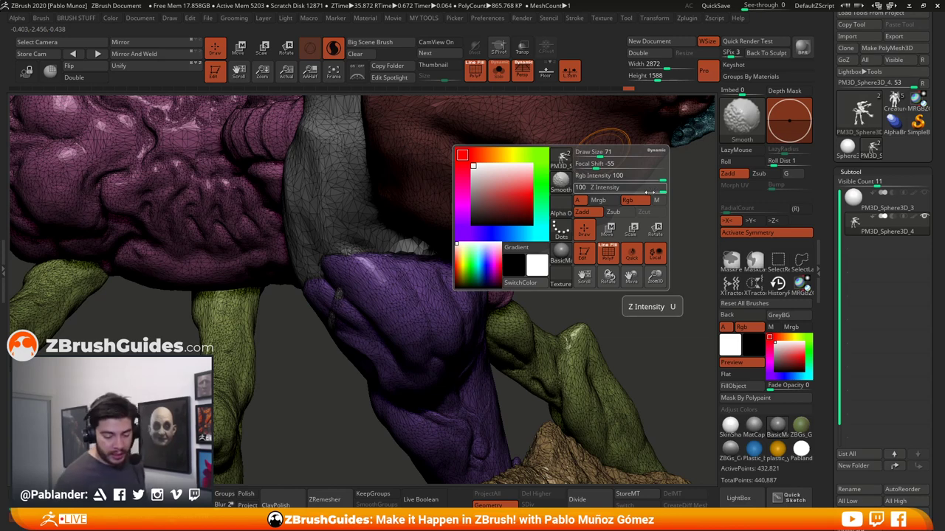
Lower the Smooth brush's Z Intensity, then refine and smooth the seam between the gray torso and the purple upper arm
{"action": "left_click_drag", "start_coordinate": [654, 189], "coordinate": [598, 189]}
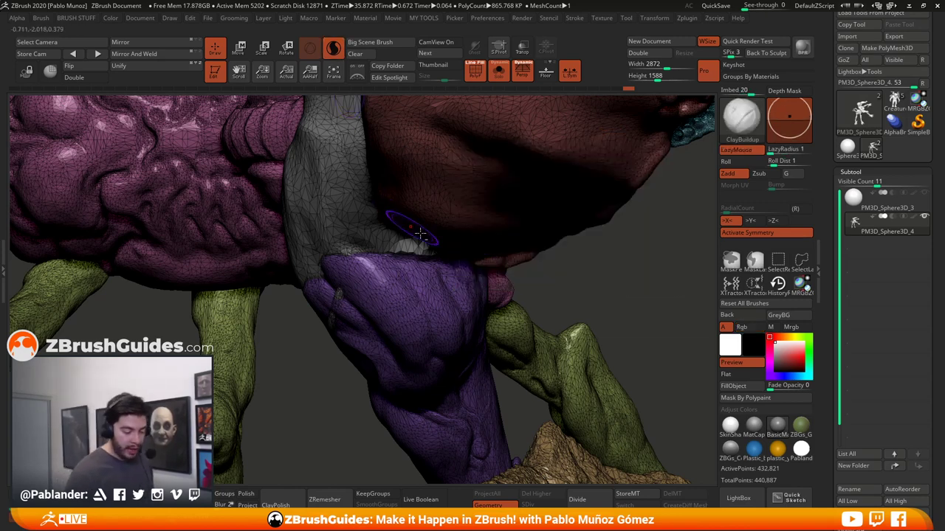
{"action": "right_click_drag", "start_coordinate": [418, 230], "coordinate": [475, 257], "text": "alt"}
{"action": "mouse_move", "coordinate": [604, 270]}
{"action": "right_mouse_down"}
{"action": "mouse_move", "coordinate": [609, 324]}
{"action": "mouse_move", "coordinate": [484, 218]}
{"action": "mouse_move", "coordinate": [444, 240]}
{"action": "mouse_move", "coordinate": [440, 214]}
{"action": "mouse_move", "coordinate": [461, 214]}
{"action": "right_mouse_up"}
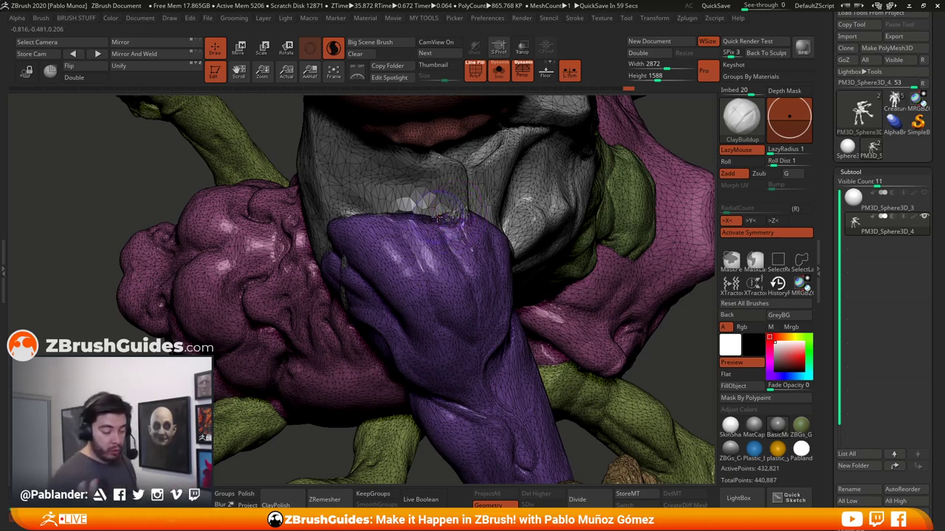
{"action": "mouse_move", "coordinate": [448, 223]}
{"action": "left_mouse_down", "text": "shift"}
{"action": "mouse_move", "coordinate": [442, 193]}
{"action": "mouse_move", "coordinate": [420, 210]}
{"action": "mouse_move", "coordinate": [353, 211]}
{"action": "mouse_move", "coordinate": [462, 214]}
{"action": "mouse_move", "coordinate": [454, 196]}
{"action": "mouse_move", "coordinate": [402, 188]}
{"action": "mouse_move", "coordinate": [347, 217]}
{"action": "mouse_move", "coordinate": [458, 223]}
{"action": "left_mouse_up", "text": "shift"}
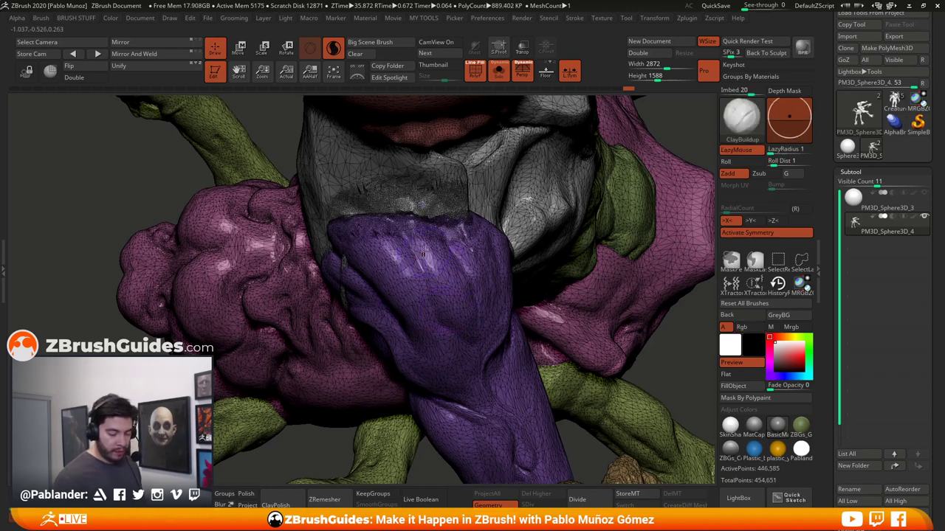
{"action": "mouse_move", "coordinate": [387, 216]}
{"action": "left_mouse_down", "text": "shift"}
{"action": "mouse_move", "coordinate": [369, 230]}
{"action": "mouse_move", "coordinate": [452, 246]}
{"action": "mouse_move", "coordinate": [469, 226]}
{"action": "left_mouse_up", "text": "shift"}
{"action": "mouse_move", "coordinate": [384, 229]}
{"action": "right_mouse_down"}
{"action": "mouse_move", "coordinate": [440, 226]}
{"action": "mouse_move", "coordinate": [336, 229]}
{"action": "right_mouse_up"}
{"action": "mouse_move", "coordinate": [336, 229]}
{"action": "left_mouse_down", "text": "shift"}
{"action": "mouse_move", "coordinate": [310, 255]}
{"action": "mouse_move", "coordinate": [329, 284]}
{"action": "mouse_move", "coordinate": [323, 185]}
{"action": "mouse_move", "coordinate": [415, 179]}
{"action": "left_mouse_up", "text": "shift"}
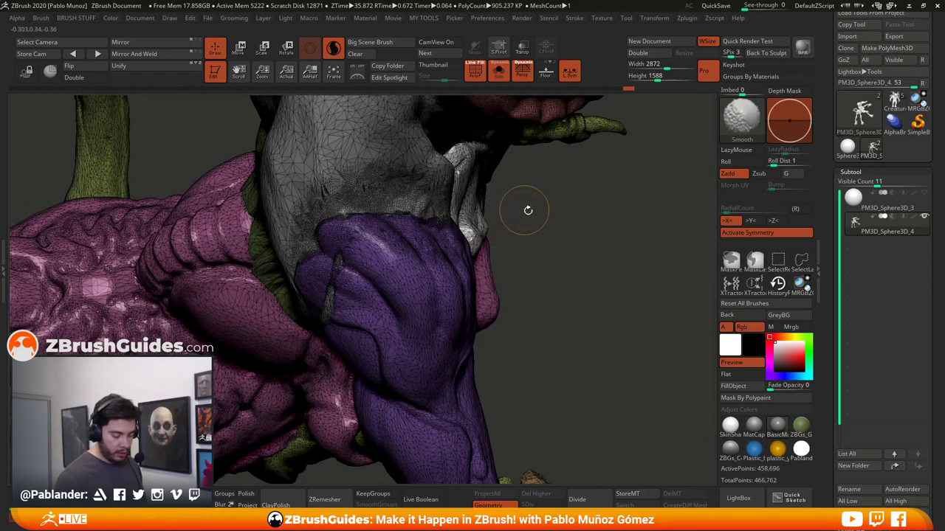
{"action": "right_click_drag", "start_coordinate": [528, 210], "coordinate": [329, 179]}
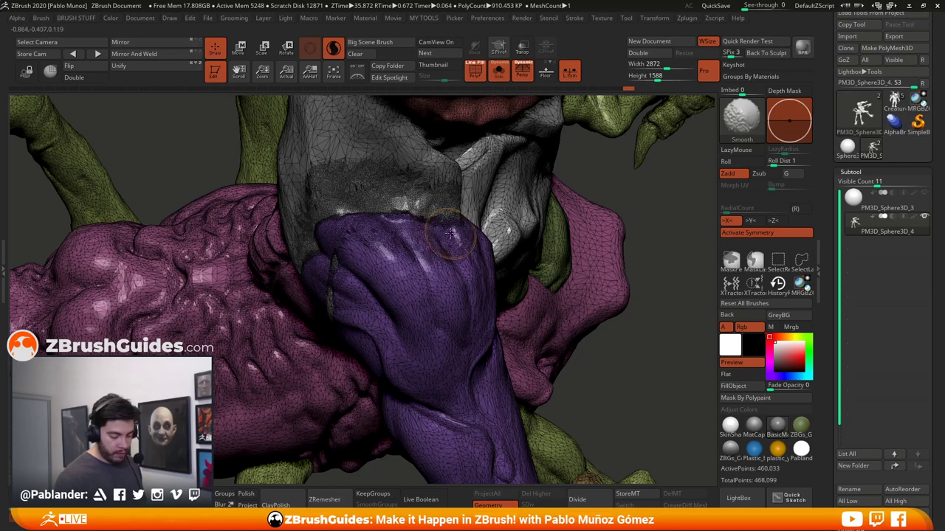
{"action": "key", "text": "shift"}
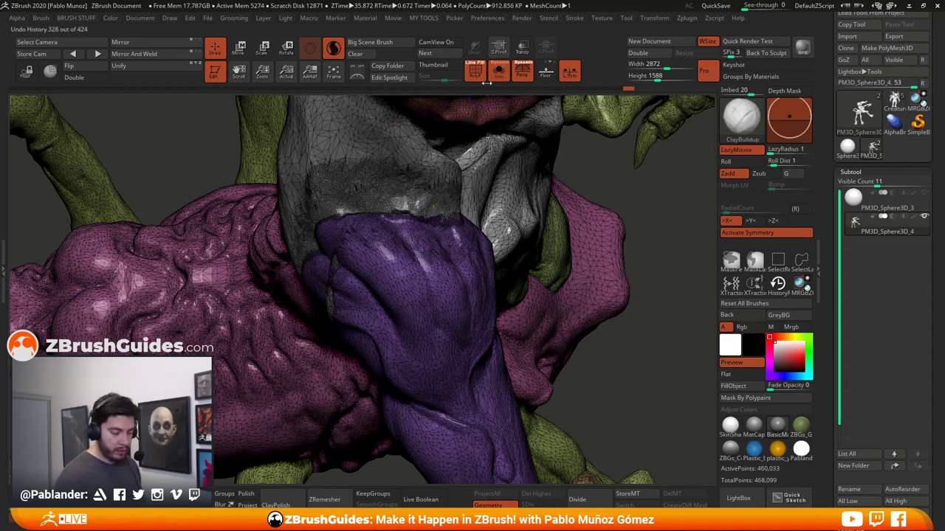
Turn off the polyframe display and Sculptris Pro, and select the ClayBuildup brush
{"action": "key", "text": "shift+f"}
{"action": "right_click_drag", "start_coordinate": [490, 262], "coordinate": [480, 249]}
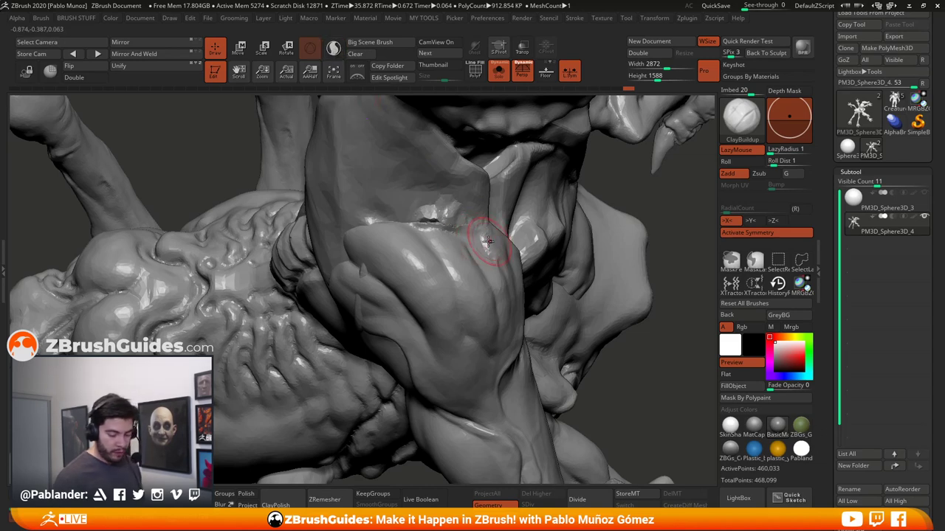
{"action": "key", "text": "space"}
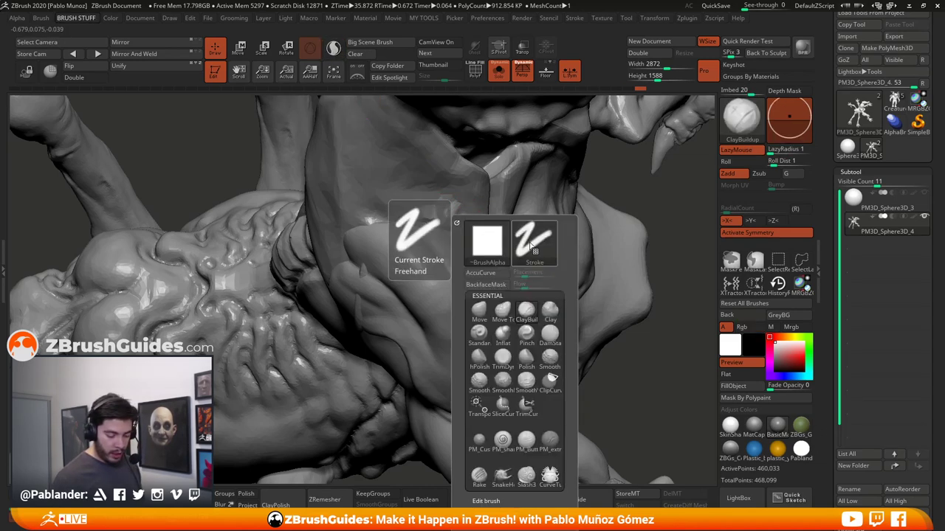
{"action": "left_click", "coordinate": [533, 311]}
{"action": "key", "text": "Escape"}
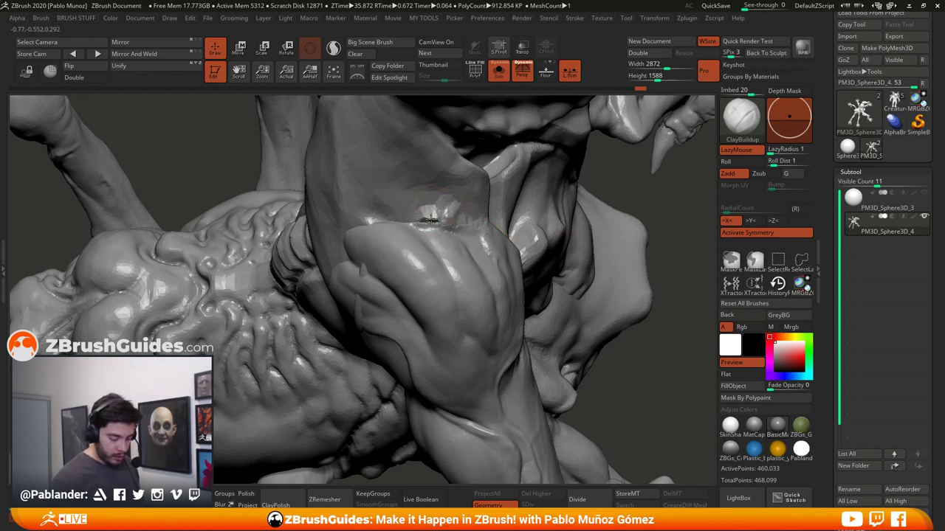
Set the ClayBuildup brush's Z Intensity to 18
{"action": "key", "text": "space"}
{"action": "right_click_drag", "start_coordinate": [558, 195], "coordinate": [538, 198]}
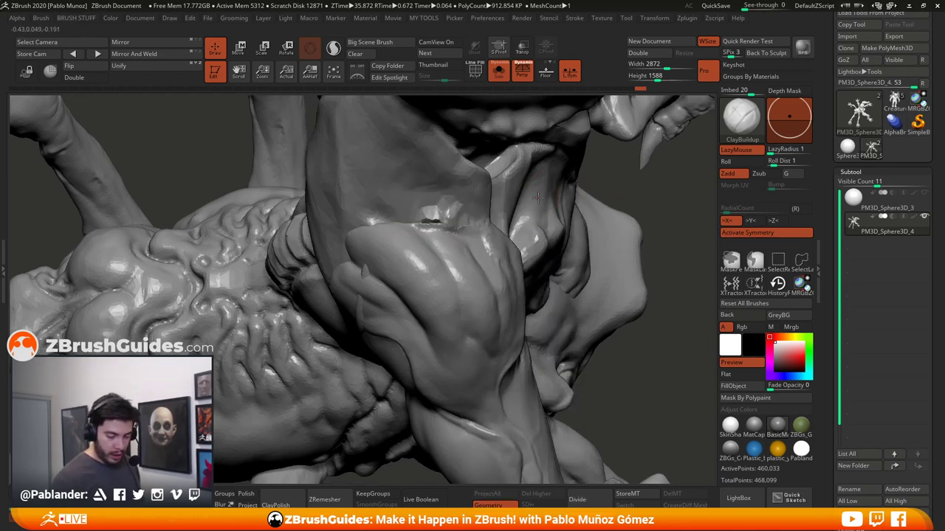
{"action": "key", "text": "space"}
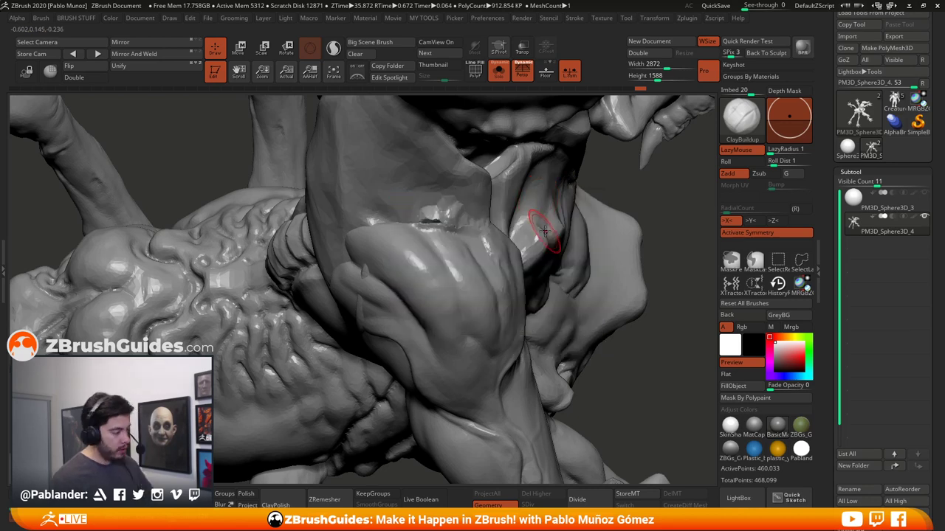
{"action": "key", "text": "space"}
{"action": "right_click_drag", "start_coordinate": [546, 225], "coordinate": [557, 241]}
{"action": "key", "text": "space"}
{"action": "left_click_drag", "start_coordinate": [554, 268], "coordinate": [559, 270]}
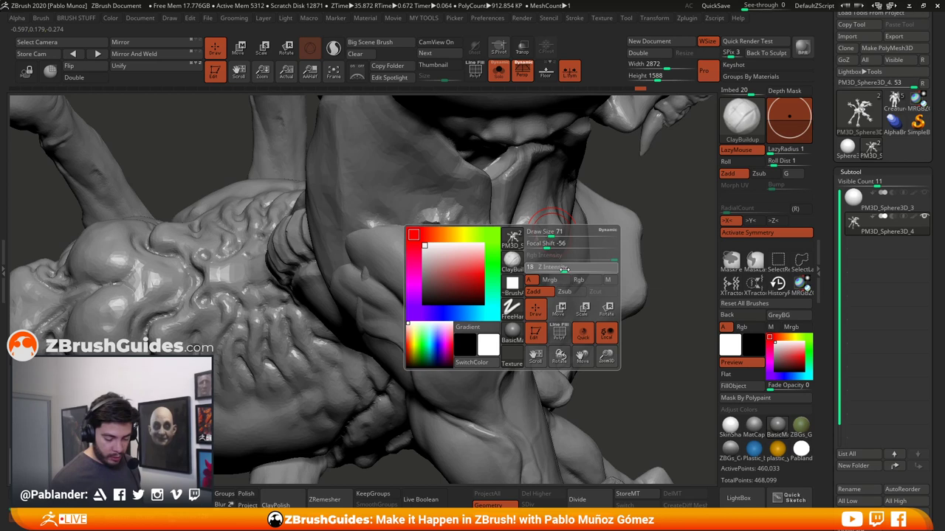
{"action": "key", "text": "space"}
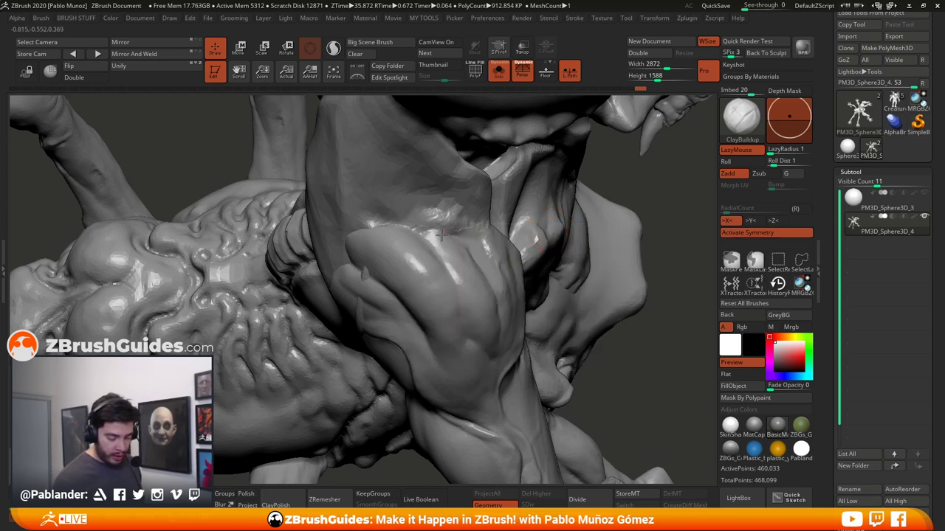
Build up clay across the seam between chest and shoulder to blend the upper arm into the torso
{"action": "right_click_drag", "start_coordinate": [465, 223], "coordinate": [470, 230]}
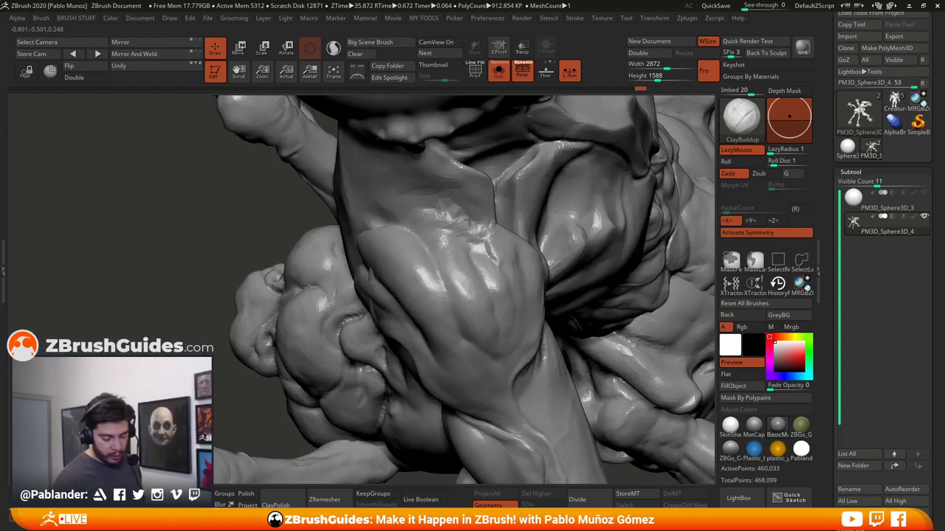
{"action": "left_click_drag", "start_coordinate": [478, 238], "coordinate": [445, 226]}
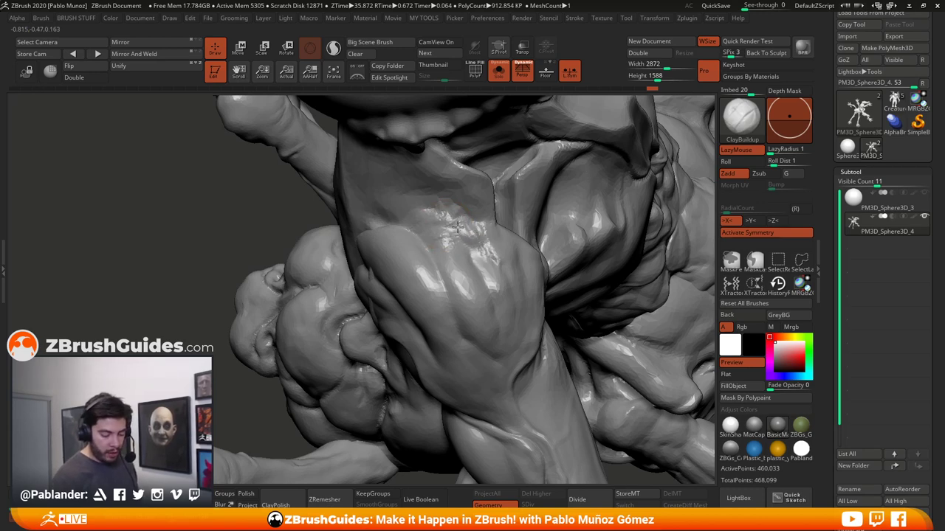
{"action": "right_click_drag", "start_coordinate": [490, 255], "coordinate": [417, 225]}
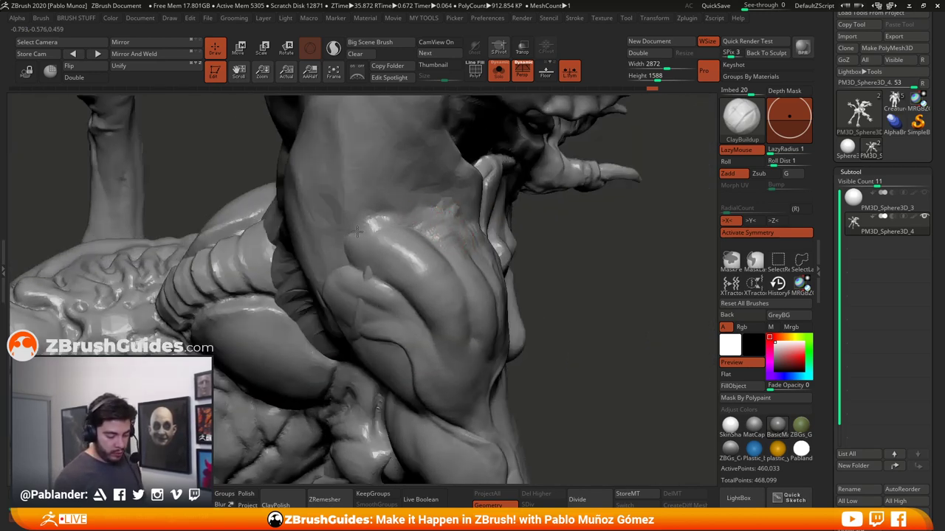
{"action": "mouse_move", "coordinate": [401, 210]}
{"action": "left_mouse_down"}
{"action": "mouse_move", "coordinate": [384, 222]}
{"action": "mouse_move", "coordinate": [417, 233]}
{"action": "left_mouse_up"}
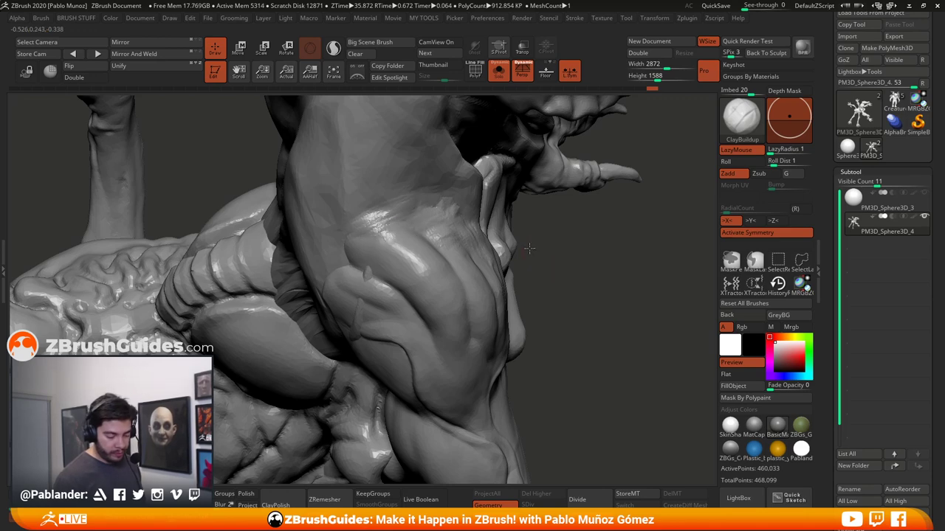
{"action": "right_click_drag", "start_coordinate": [529, 249], "coordinate": [408, 231]}
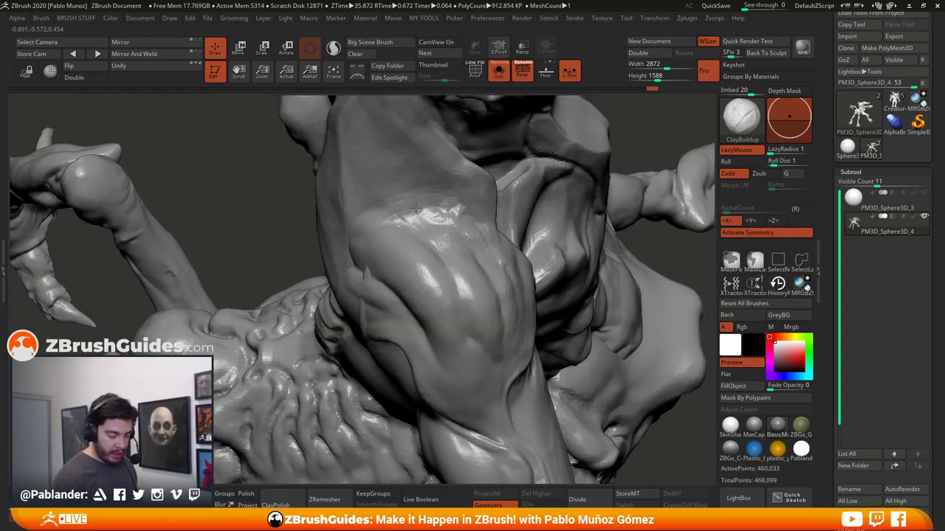
{"action": "left_click_drag", "start_coordinate": [415, 209], "coordinate": [462, 239]}
{"action": "mouse_move", "coordinate": [501, 249]}
{"action": "right_mouse_down"}
{"action": "mouse_move", "coordinate": [481, 270]}
{"action": "mouse_move", "coordinate": [443, 267]}
{"action": "mouse_move", "coordinate": [512, 214]}
{"action": "mouse_move", "coordinate": [469, 242]}
{"action": "mouse_move", "coordinate": [480, 255]}
{"action": "right_mouse_up"}
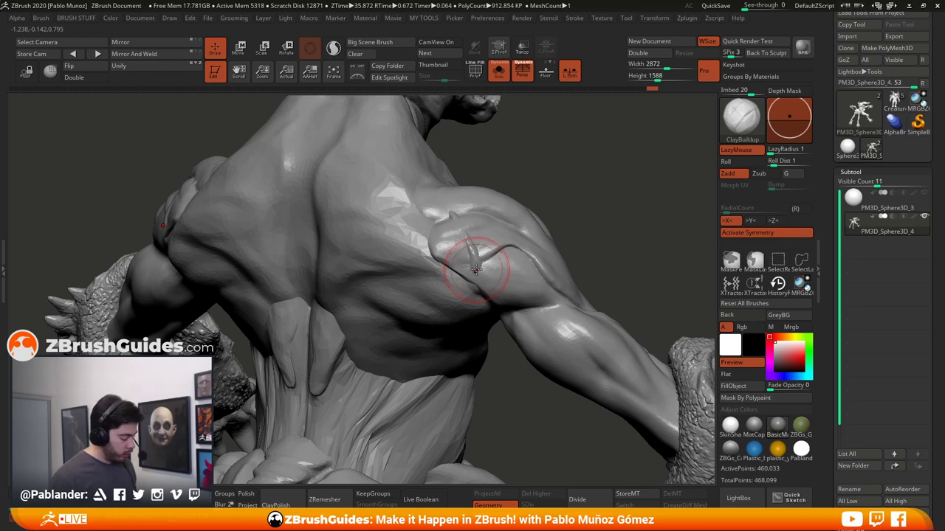
Isolate and mask the torso polygroup, show the whole creature again and invert the mask so only the torso is editable
{"action": "key", "text": "ctrl+shift"}
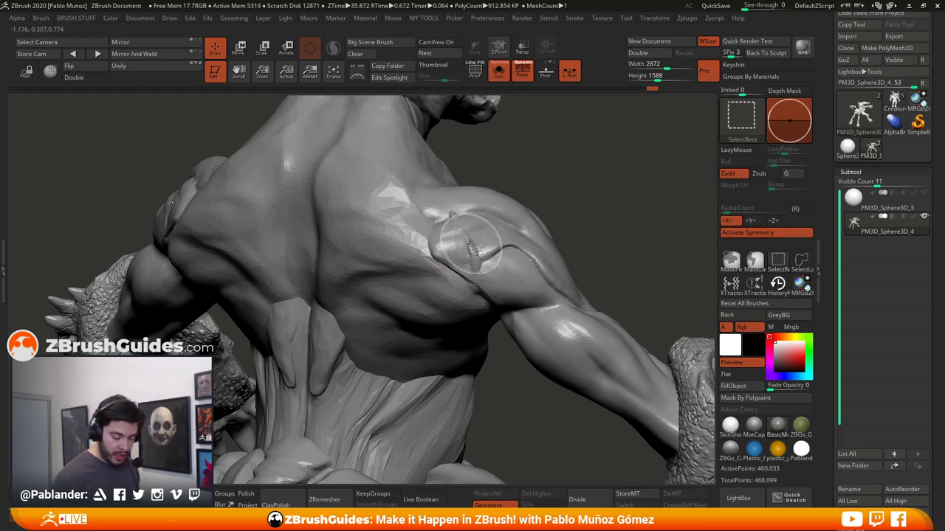
{"action": "left_click", "coordinate": [472, 258], "text": "ctrl+shift"}
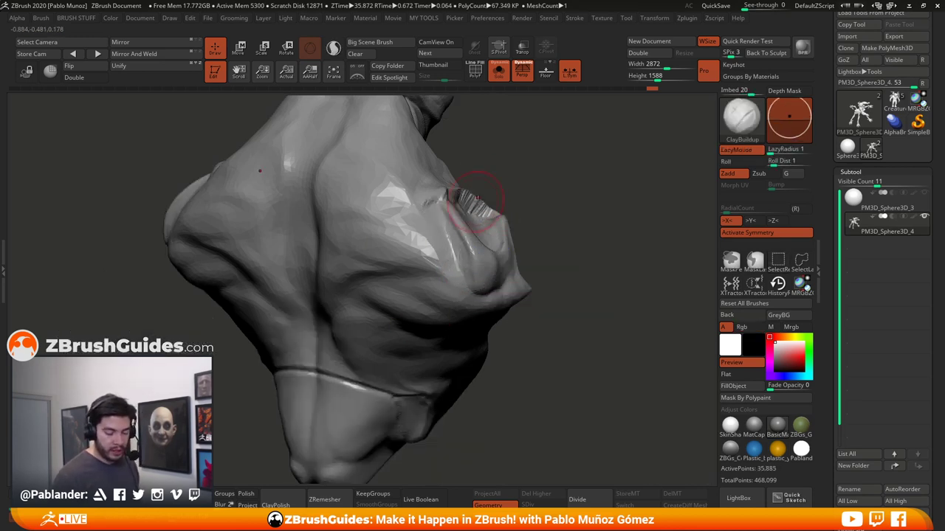
{"action": "left_click", "coordinate": [564, 221], "text": "ctrl"}
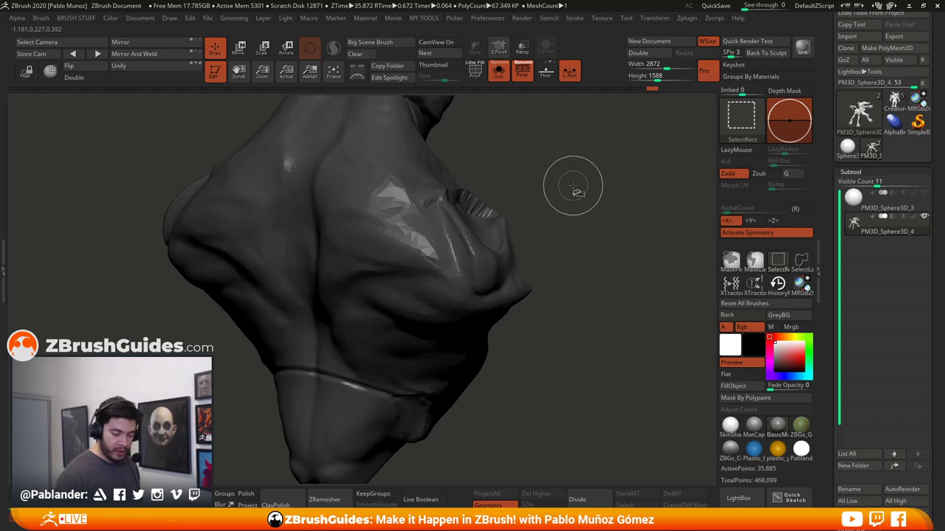
{"action": "left_click", "coordinate": [589, 299], "text": "ctrl+shift"}
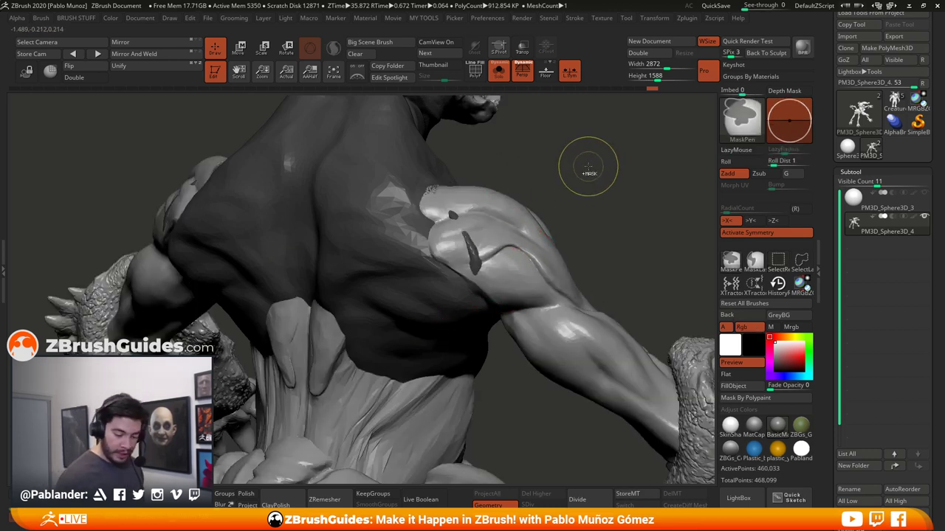
{"action": "left_click", "coordinate": [589, 166], "text": "ctrl"}
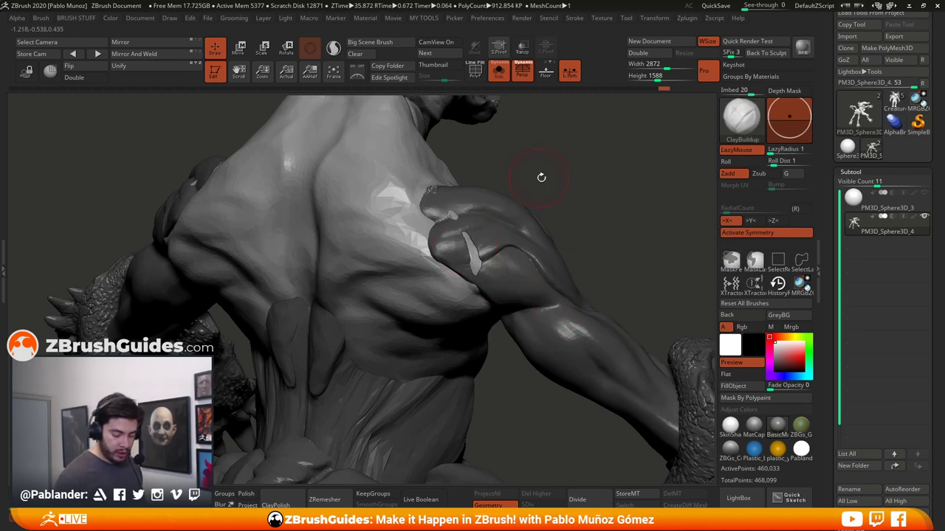
Clear the mask and blend the rear of the shoulder into the upper back with ClayBuildup strokes
{"action": "left_click_drag", "start_coordinate": [541, 177], "coordinate": [517, 197]}
{"action": "left_click_drag", "start_coordinate": [580, 157], "coordinate": [628, 279]}
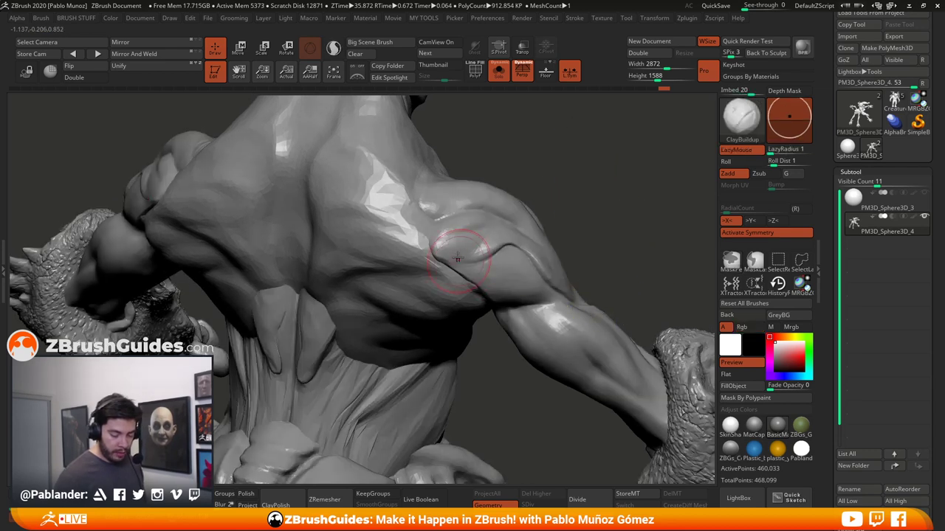
{"action": "mouse_move", "coordinate": [437, 222]}
{"action": "left_mouse_down"}
{"action": "mouse_move", "coordinate": [431, 215]}
{"action": "mouse_move", "coordinate": [428, 241]}
{"action": "mouse_move", "coordinate": [457, 277]}
{"action": "left_mouse_up"}
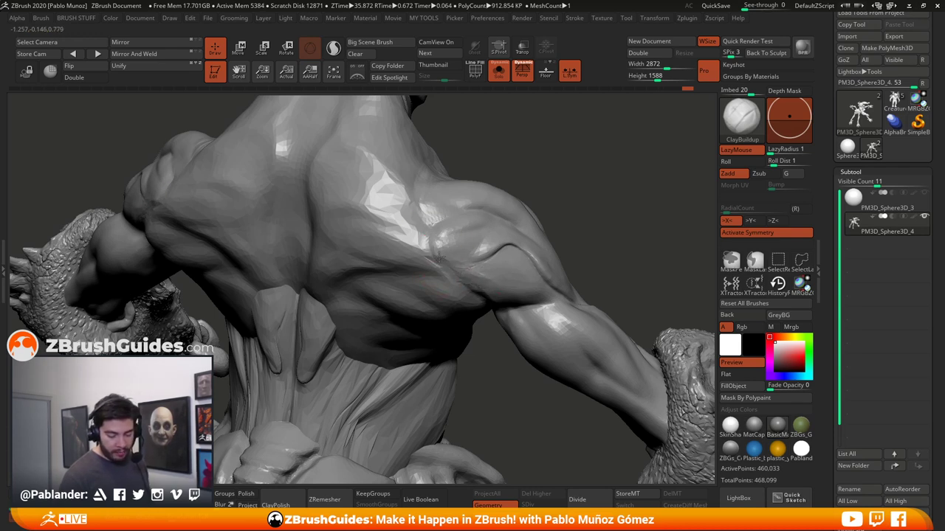
{"action": "mouse_move", "coordinate": [422, 232]}
{"action": "left_mouse_down"}
{"action": "mouse_move", "coordinate": [425, 240]}
{"action": "mouse_move", "coordinate": [437, 234]}
{"action": "left_mouse_up"}
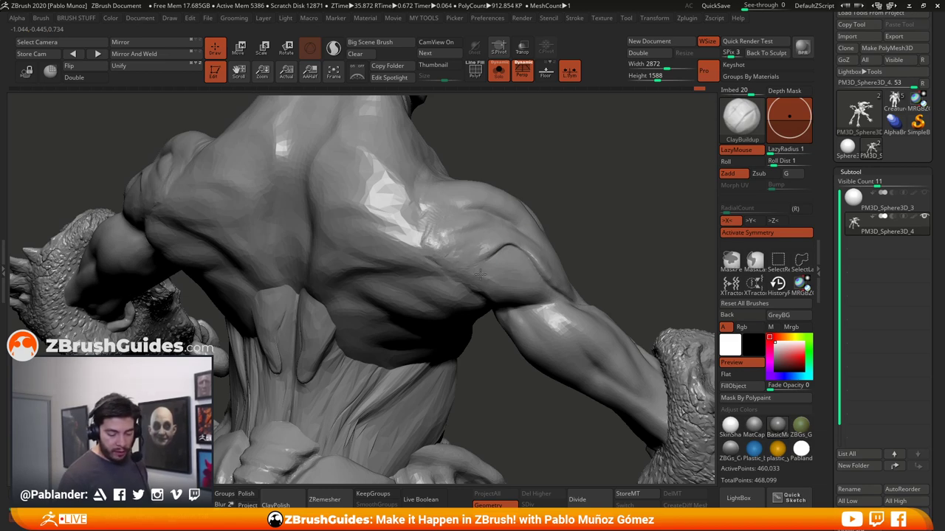
Sculpt muscle strands with ClayBuildup across the lower back, blending the rib cage into the waist
{"action": "left_click_drag", "start_coordinate": [593, 236], "coordinate": [586, 189], "text": "alt"}
{"action": "mouse_move", "coordinate": [543, 244]}
{"action": "right_mouse_down"}
{"action": "mouse_move", "coordinate": [569, 226]}
{"action": "mouse_move", "coordinate": [479, 331]}
{"action": "mouse_move", "coordinate": [507, 294]}
{"action": "mouse_move", "coordinate": [429, 258]}
{"action": "right_mouse_up"}
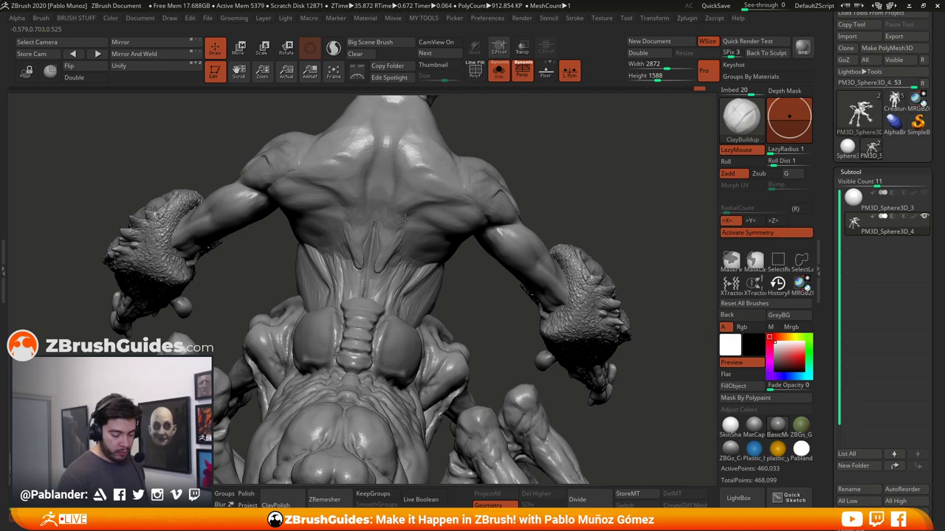
{"action": "mouse_move", "coordinate": [404, 216]}
{"action": "left_mouse_down"}
{"action": "mouse_move", "coordinate": [383, 265]}
{"action": "mouse_move", "coordinate": [415, 258]}
{"action": "left_mouse_up"}
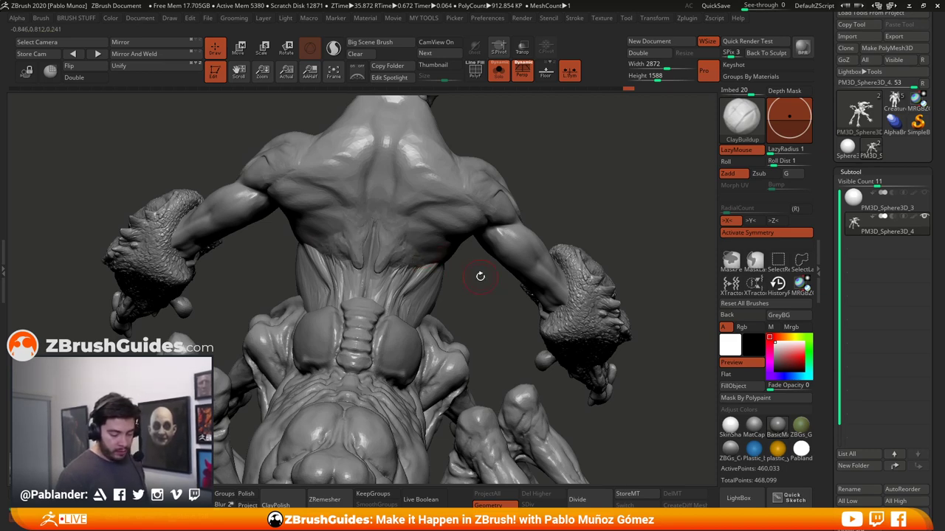
{"action": "right_click_drag", "start_coordinate": [480, 276], "coordinate": [413, 251]}
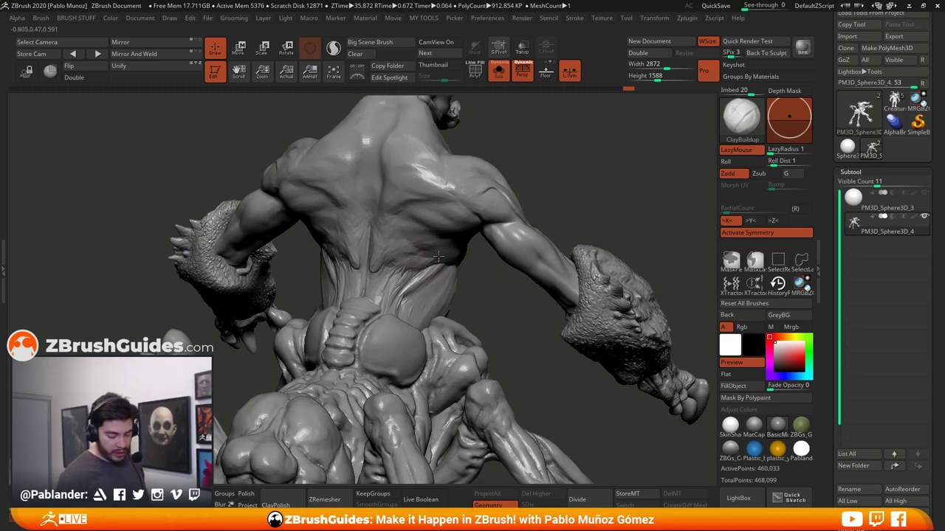
{"action": "left_click_drag", "start_coordinate": [390, 279], "coordinate": [363, 279]}
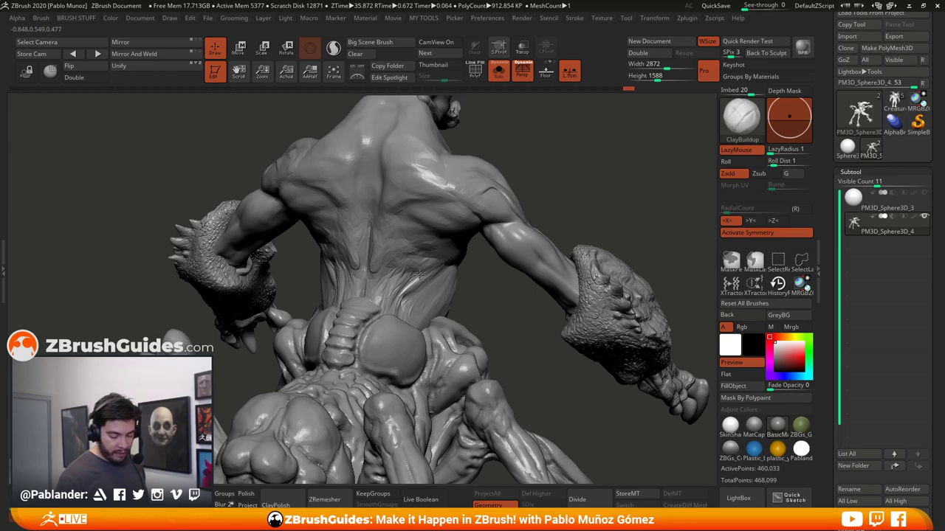
Build up clay over the front of the waist with ClayBuildup, blending the abdomen into the lower body
{"action": "mouse_move", "coordinate": [419, 275]}
{"action": "right_mouse_down"}
{"action": "mouse_move", "coordinate": [571, 236]}
{"action": "mouse_move", "coordinate": [573, 249]}
{"action": "mouse_move", "coordinate": [458, 233]}
{"action": "right_mouse_up"}
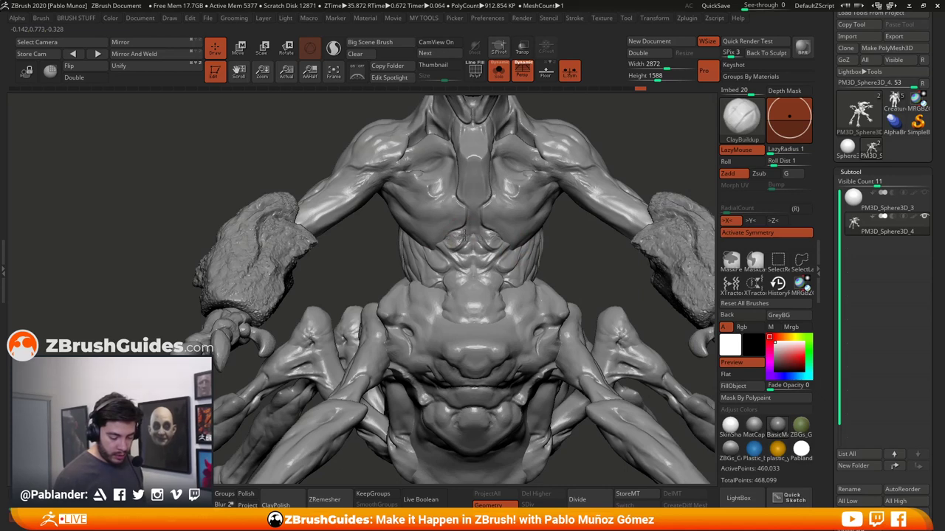
{"action": "right_click_drag", "start_coordinate": [569, 242], "coordinate": [480, 246]}
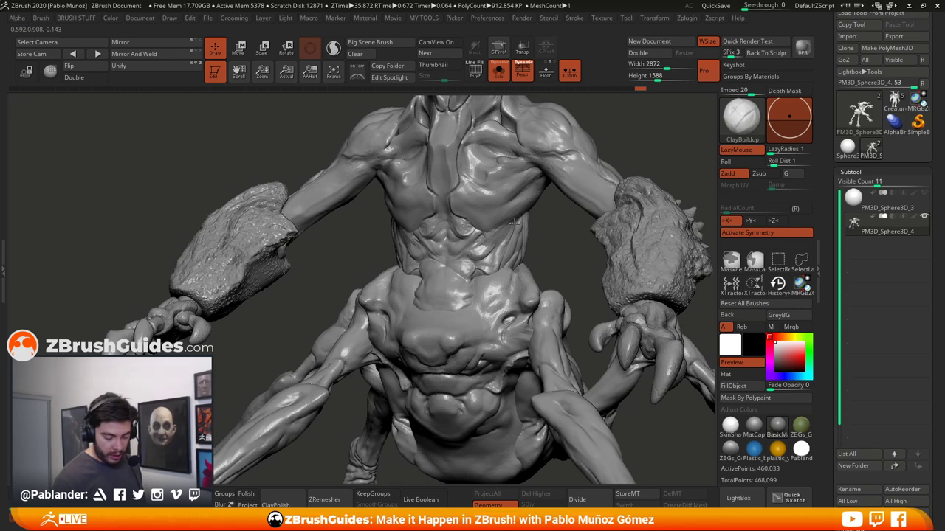
{"action": "mouse_move", "coordinate": [548, 235]}
{"action": "right_mouse_down"}
{"action": "mouse_move", "coordinate": [508, 239]}
{"action": "mouse_move", "coordinate": [489, 292]}
{"action": "right_mouse_up"}
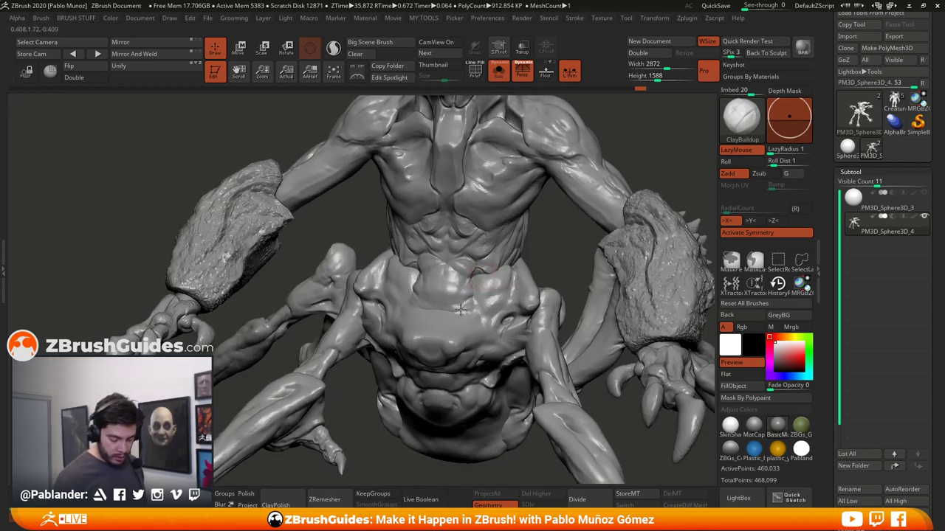
{"action": "mouse_move", "coordinate": [446, 315]}
{"action": "left_mouse_down"}
{"action": "mouse_move", "coordinate": [454, 293]}
{"action": "mouse_move", "coordinate": [460, 314]}
{"action": "mouse_move", "coordinate": [470, 313]}
{"action": "mouse_move", "coordinate": [446, 319]}
{"action": "left_mouse_up"}
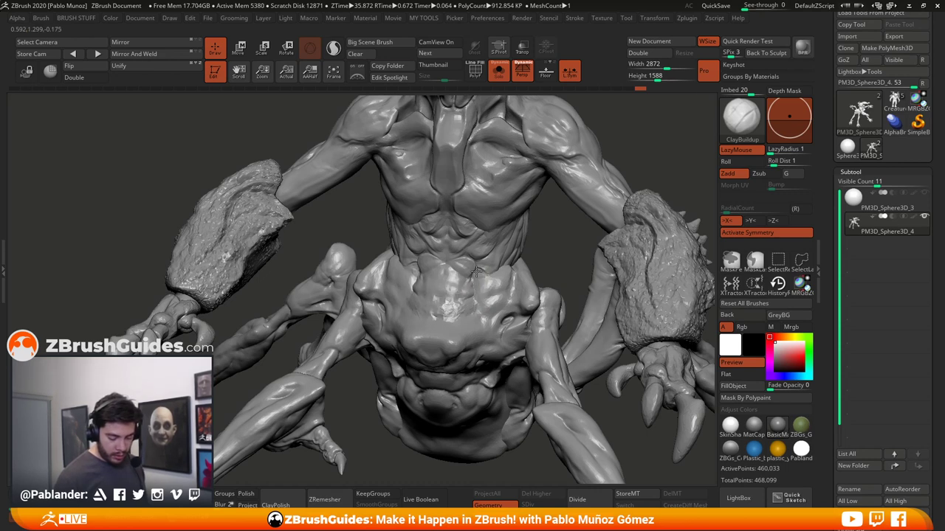
{"action": "mouse_move", "coordinate": [476, 272]}
{"action": "right_mouse_down"}
{"action": "mouse_move", "coordinate": [482, 252]}
{"action": "mouse_move", "coordinate": [491, 306]}
{"action": "mouse_move", "coordinate": [481, 326]}
{"action": "right_mouse_up"}
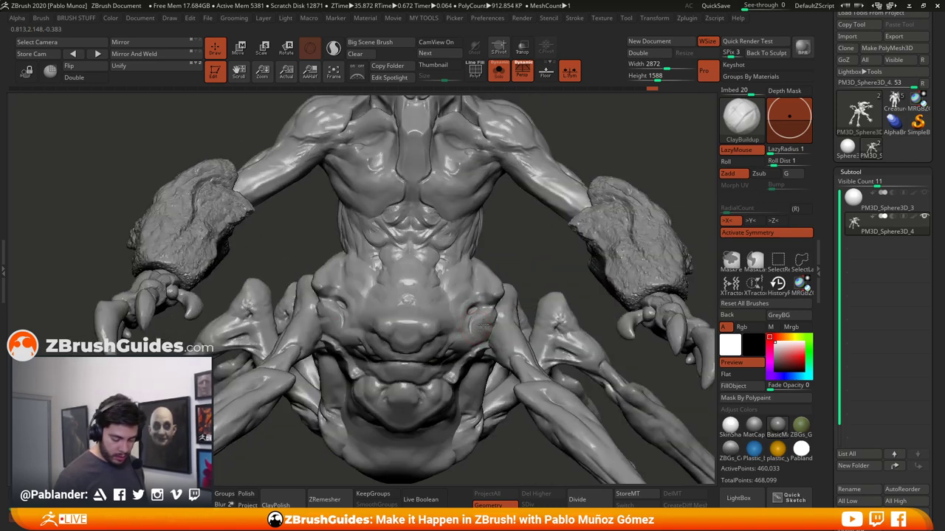
{"action": "right_click_drag", "start_coordinate": [486, 293], "coordinate": [504, 199]}
{"action": "right_click_drag", "start_coordinate": [503, 243], "coordinate": [468, 192]}
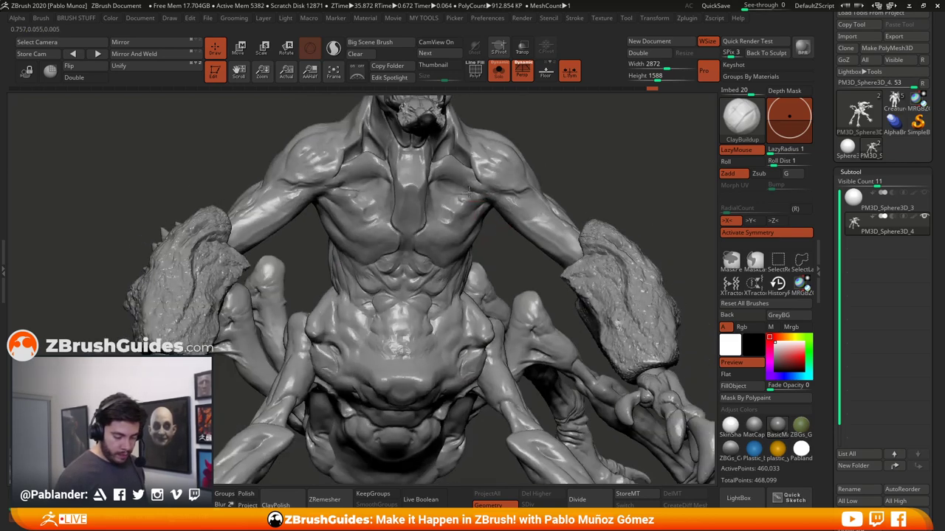
Blend the base of the skull into the back of the neck with ClayBuildup strokes
{"action": "mouse_move", "coordinate": [578, 172]}
{"action": "right_mouse_down", "text": "ctrl"}
{"action": "mouse_move", "coordinate": [610, 171]}
{"action": "mouse_move", "coordinate": [573, 230]}
{"action": "right_mouse_up", "text": "ctrl"}
{"action": "mouse_move", "coordinate": [573, 230]}
{"action": "right_mouse_down", "text": "ctrl"}
{"action": "mouse_move", "coordinate": [572, 193]}
{"action": "mouse_move", "coordinate": [546, 191]}
{"action": "mouse_move", "coordinate": [570, 191]}
{"action": "mouse_move", "coordinate": [539, 185]}
{"action": "mouse_move", "coordinate": [552, 187]}
{"action": "mouse_move", "coordinate": [539, 228]}
{"action": "mouse_move", "coordinate": [578, 213]}
{"action": "mouse_move", "coordinate": [501, 219]}
{"action": "mouse_move", "coordinate": [484, 264]}
{"action": "right_mouse_up", "text": "ctrl"}
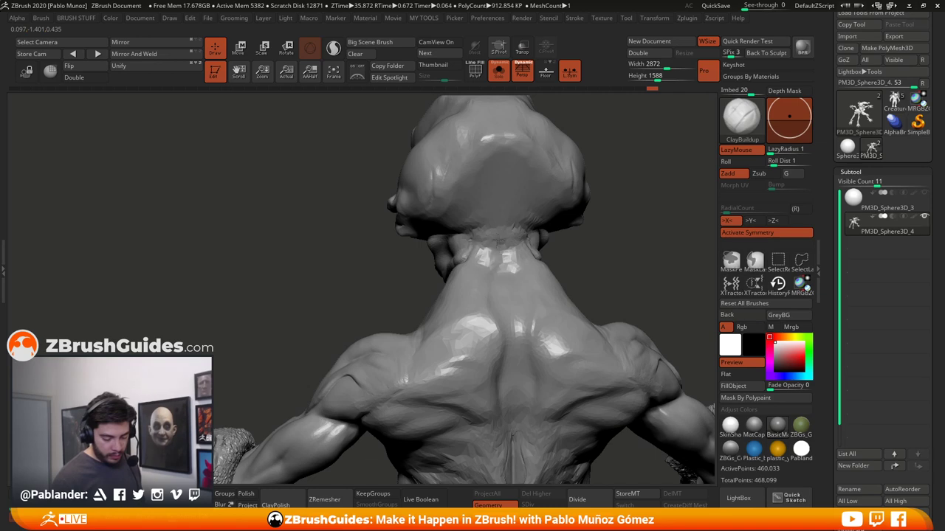
{"action": "left_click_drag", "start_coordinate": [499, 241], "coordinate": [512, 247]}
{"action": "right_click_drag", "start_coordinate": [526, 247], "coordinate": [533, 248]}
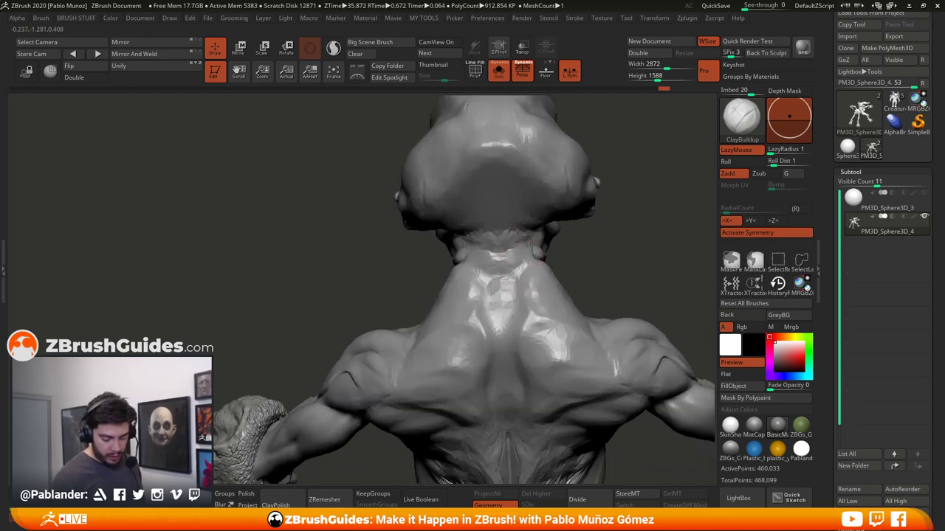
{"action": "mouse_move", "coordinate": [514, 324]}
{"action": "right_mouse_down"}
{"action": "mouse_move", "coordinate": [523, 236]}
{"action": "mouse_move", "coordinate": [476, 249]}
{"action": "right_mouse_up"}
{"action": "right_click_drag", "start_coordinate": [544, 245], "coordinate": [463, 234]}
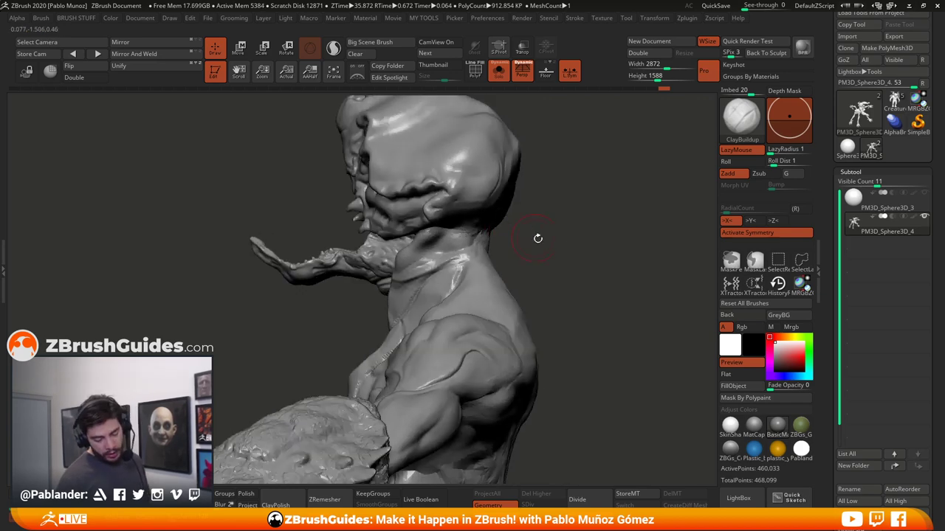
{"action": "right_click_drag", "start_coordinate": [537, 239], "coordinate": [567, 247]}
{"action": "mouse_move", "coordinate": [496, 260]}
{"action": "right_mouse_down"}
{"action": "mouse_move", "coordinate": [567, 255]}
{"action": "mouse_move", "coordinate": [536, 246]}
{"action": "mouse_move", "coordinate": [523, 189]}
{"action": "right_mouse_up"}
{"action": "mouse_move", "coordinate": [526, 230]}
{"action": "right_mouse_down"}
{"action": "mouse_move", "coordinate": [599, 264]}
{"action": "mouse_move", "coordinate": [573, 200]}
{"action": "mouse_move", "coordinate": [525, 241]}
{"action": "mouse_move", "coordinate": [495, 175]}
{"action": "mouse_move", "coordinate": [429, 190]}
{"action": "right_mouse_up"}
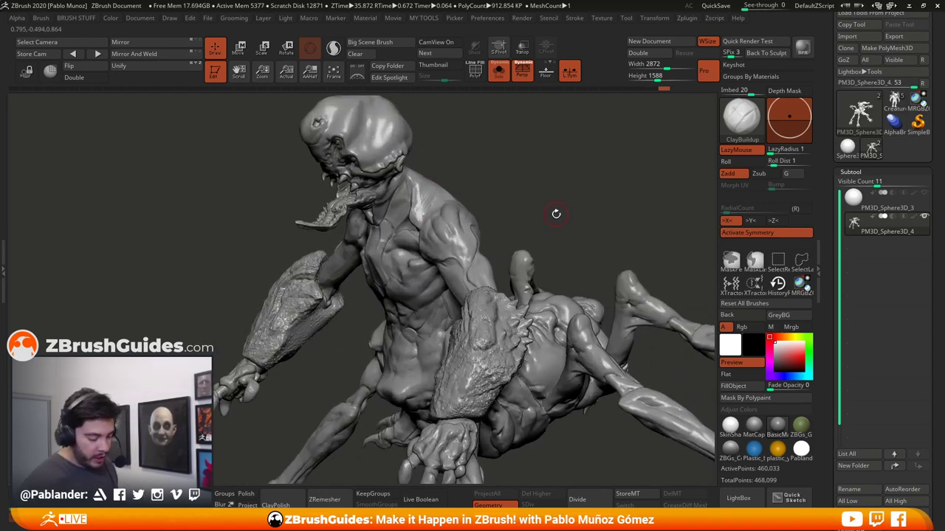
Choose the Move brush, adjust its draw size and reshape the creature's chest and waist outline from the front
{"action": "mouse_move", "coordinate": [556, 214]}
{"action": "right_mouse_down", "text": "shift"}
{"action": "mouse_move", "coordinate": [573, 212]}
{"action": "mouse_move", "coordinate": [544, 207]}
{"action": "mouse_move", "coordinate": [527, 188]}
{"action": "mouse_move", "coordinate": [545, 194]}
{"action": "mouse_move", "coordinate": [514, 205]}
{"action": "mouse_move", "coordinate": [546, 190]}
{"action": "mouse_move", "coordinate": [522, 186]}
{"action": "mouse_move", "coordinate": [559, 225]}
{"action": "mouse_move", "coordinate": [548, 213]}
{"action": "right_mouse_up", "text": "shift"}
{"action": "right_click_drag", "start_coordinate": [495, 197], "coordinate": [504, 223]}
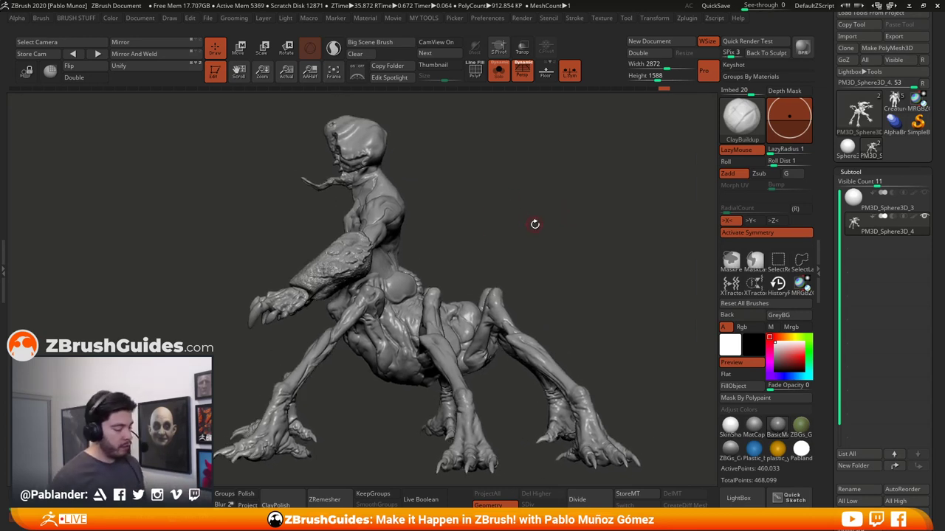
{"action": "key", "text": "space"}
{"action": "key", "text": "b"}
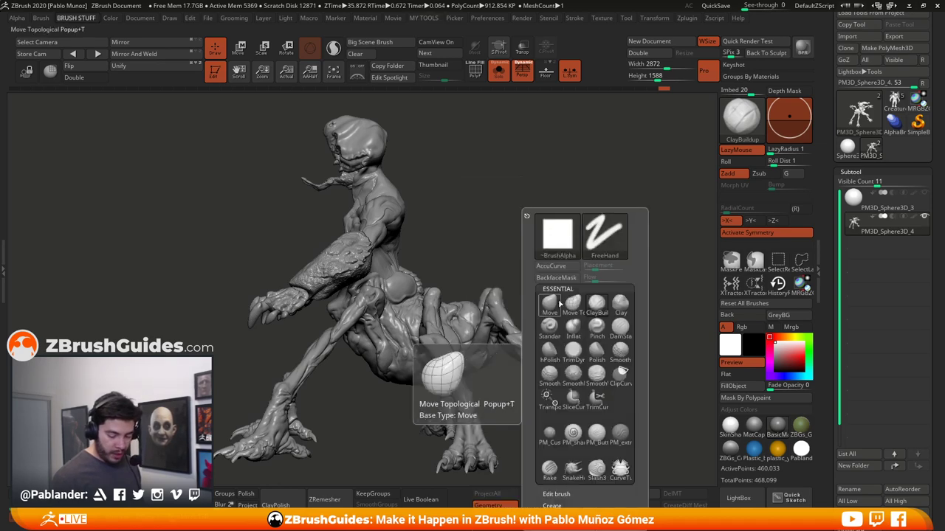
{"action": "left_click", "coordinate": [553, 304]}
{"action": "key", "text": "space"}
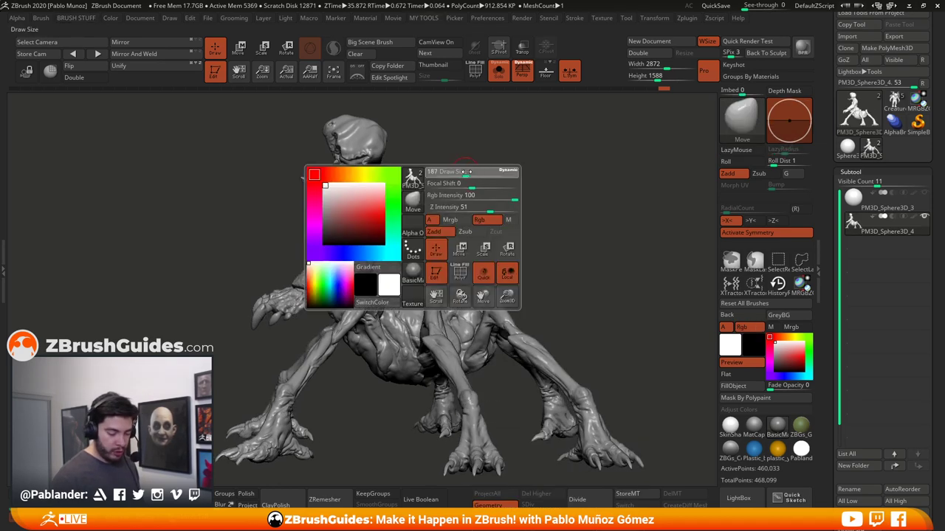
{"action": "right_click_drag", "start_coordinate": [493, 175], "coordinate": [497, 207]}
{"action": "mouse_move", "coordinate": [498, 201]}
{"action": "left_mouse_down"}
{"action": "mouse_move", "coordinate": [533, 197]}
{"action": "mouse_move", "coordinate": [551, 133]}
{"action": "mouse_move", "coordinate": [531, 192]}
{"action": "mouse_move", "coordinate": [521, 191]}
{"action": "left_mouse_up"}
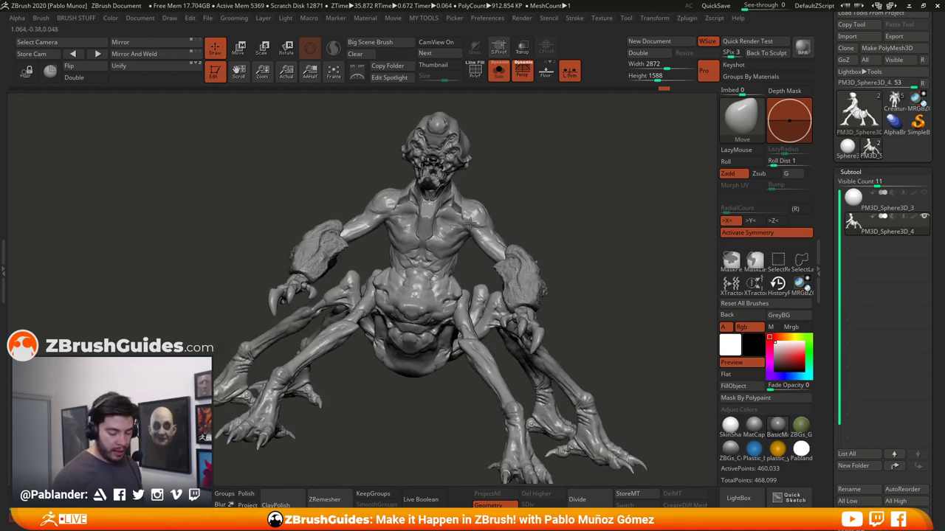
{"action": "left_click_drag", "start_coordinate": [543, 206], "coordinate": [550, 207], "text": "shift"}
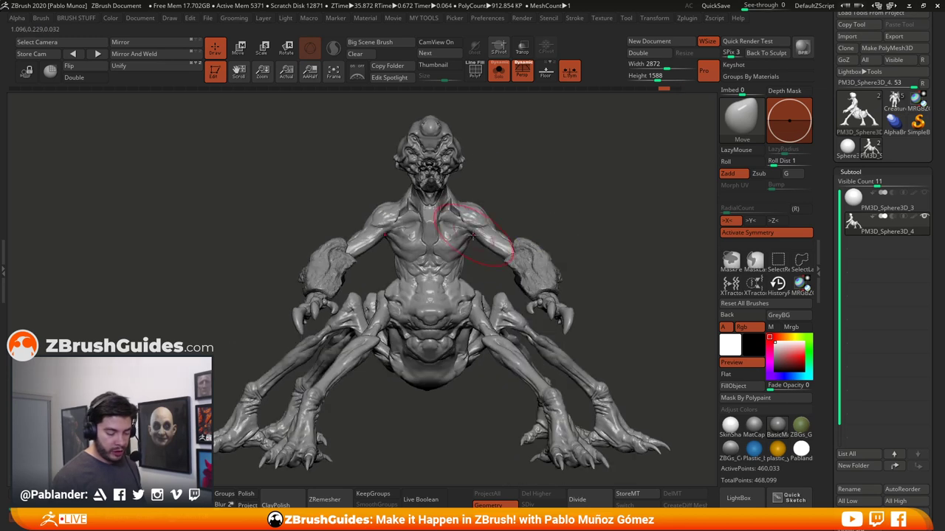
{"action": "left_click_drag", "start_coordinate": [463, 276], "coordinate": [467, 285]}
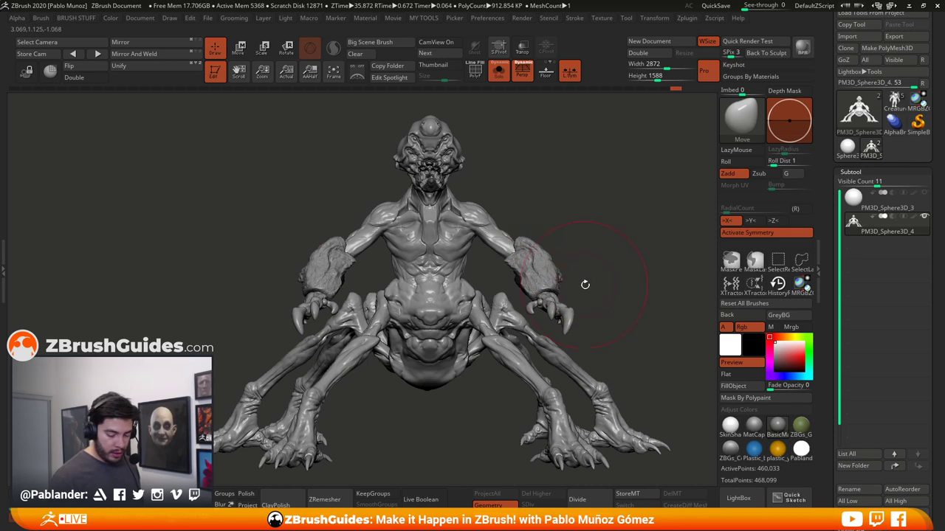
Shift the clawed hands and pull out the upper joint of the hind leg with the Move brush
{"action": "mouse_move", "coordinate": [585, 284]}
{"action": "left_mouse_down"}
{"action": "mouse_move", "coordinate": [585, 299]}
{"action": "mouse_move", "coordinate": [578, 290]}
{"action": "left_mouse_up"}
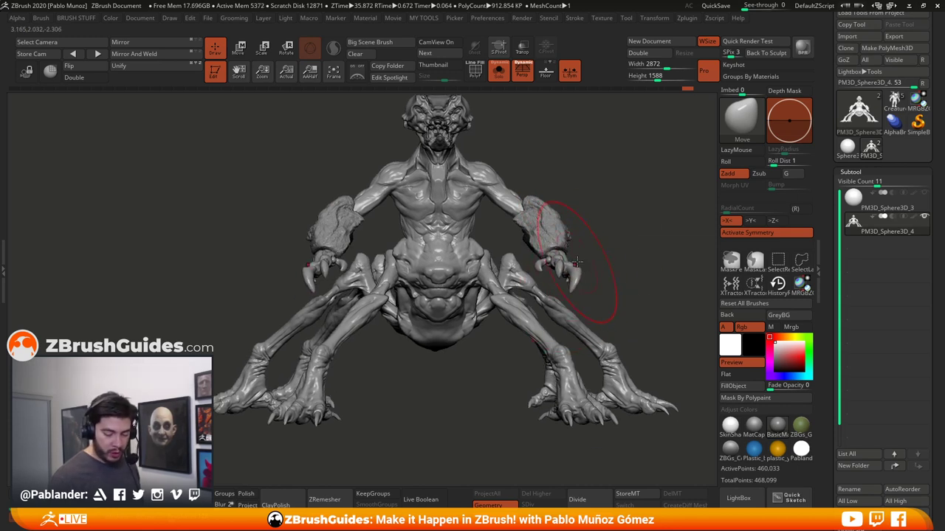
{"action": "left_click_drag", "start_coordinate": [563, 259], "coordinate": [562, 249]}
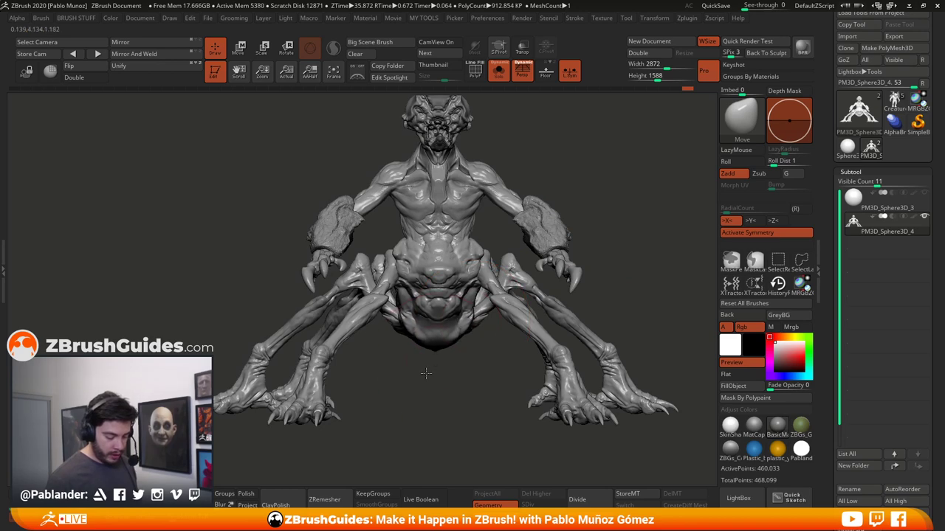
{"action": "mouse_move", "coordinate": [468, 327]}
{"action": "left_mouse_down"}
{"action": "mouse_move", "coordinate": [458, 349]}
{"action": "mouse_move", "coordinate": [391, 194]}
{"action": "mouse_move", "coordinate": [406, 267]}
{"action": "mouse_move", "coordinate": [399, 234]}
{"action": "left_mouse_up"}
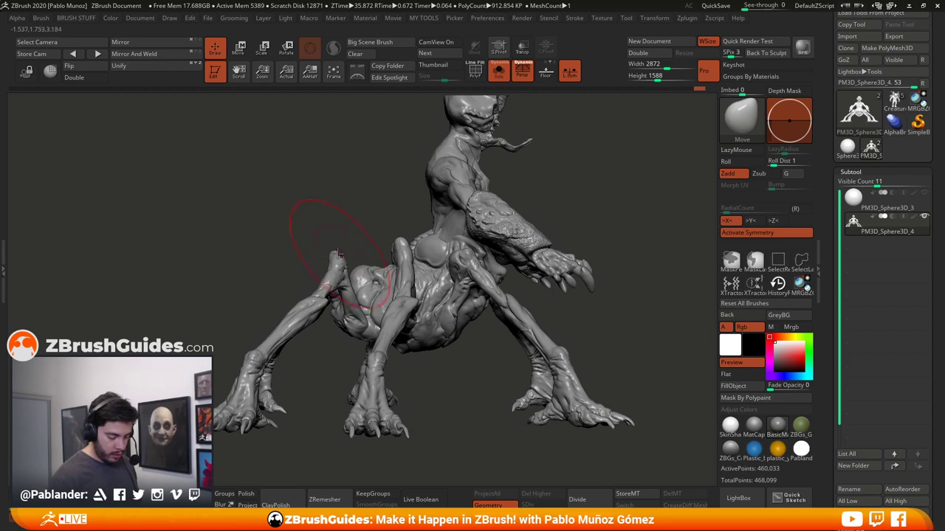
{"action": "left_click_drag", "start_coordinate": [338, 256], "coordinate": [330, 246]}
{"action": "mouse_move", "coordinate": [387, 210]}
{"action": "left_mouse_down"}
{"action": "mouse_move", "coordinate": [615, 214]}
{"action": "mouse_move", "coordinate": [466, 251]}
{"action": "mouse_move", "coordinate": [471, 273]}
{"action": "left_mouse_up"}
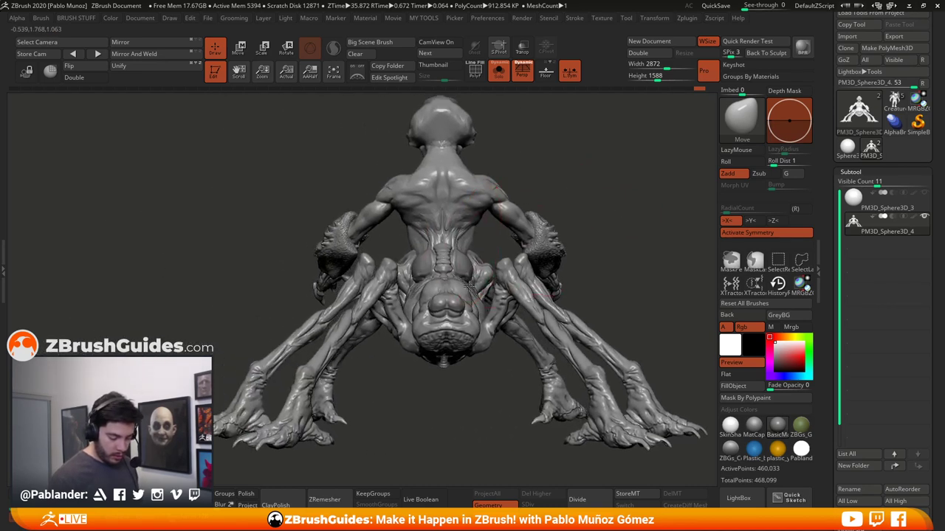
Refine the proportions of the rear body and legs with the Move brush from behind, above and the side
{"action": "left_click_drag", "start_coordinate": [582, 193], "coordinate": [584, 260]}
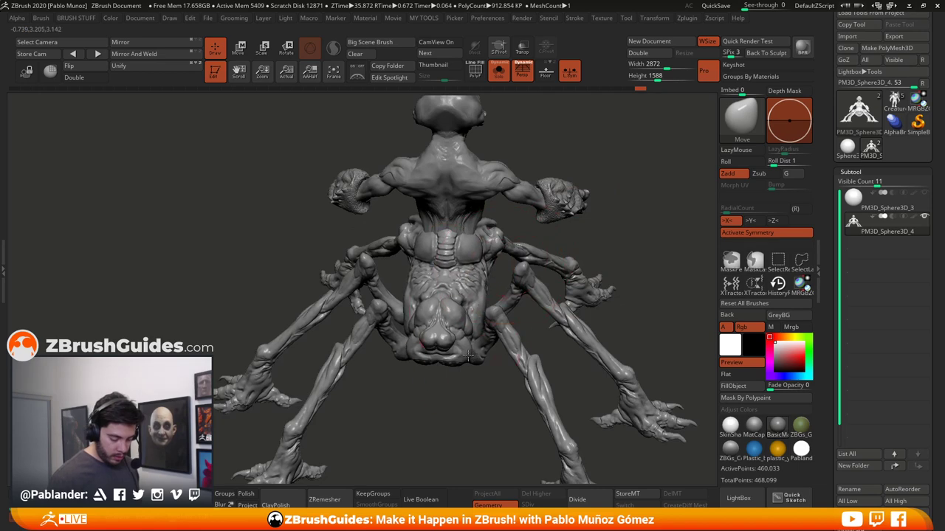
{"action": "right_click_drag", "start_coordinate": [442, 363], "coordinate": [443, 305]}
{"action": "left_click_drag", "start_coordinate": [481, 261], "coordinate": [479, 282]}
{"action": "left_click_drag", "start_coordinate": [567, 241], "coordinate": [479, 258]}
{"action": "mouse_move", "coordinate": [546, 219]}
{"action": "left_mouse_down"}
{"action": "mouse_move", "coordinate": [566, 219]}
{"action": "mouse_move", "coordinate": [538, 231]}
{"action": "mouse_move", "coordinate": [558, 222]}
{"action": "mouse_move", "coordinate": [542, 196]}
{"action": "mouse_move", "coordinate": [546, 181]}
{"action": "mouse_move", "coordinate": [504, 174]}
{"action": "mouse_move", "coordinate": [483, 186]}
{"action": "mouse_move", "coordinate": [553, 188]}
{"action": "mouse_move", "coordinate": [559, 213]}
{"action": "mouse_move", "coordinate": [545, 215]}
{"action": "left_mouse_up"}
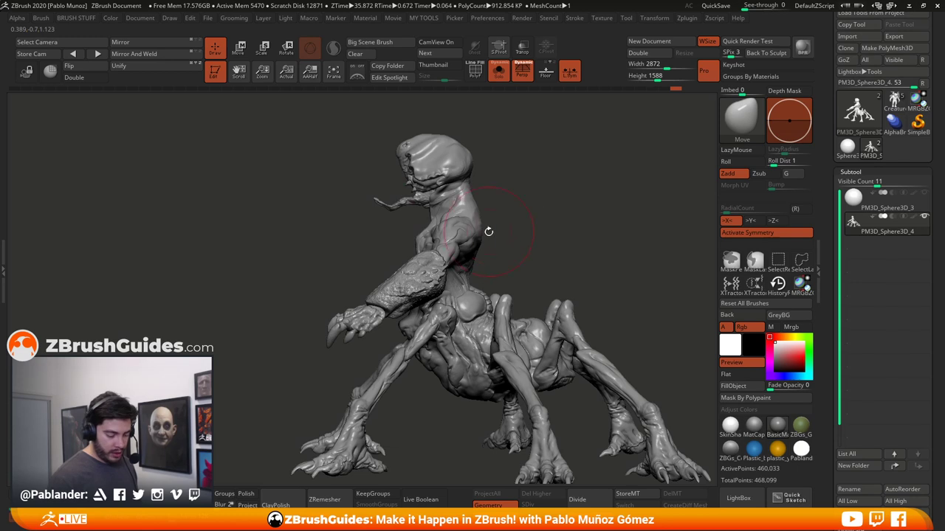
{"action": "left_click_drag", "start_coordinate": [506, 248], "coordinate": [526, 241], "text": "alt"}
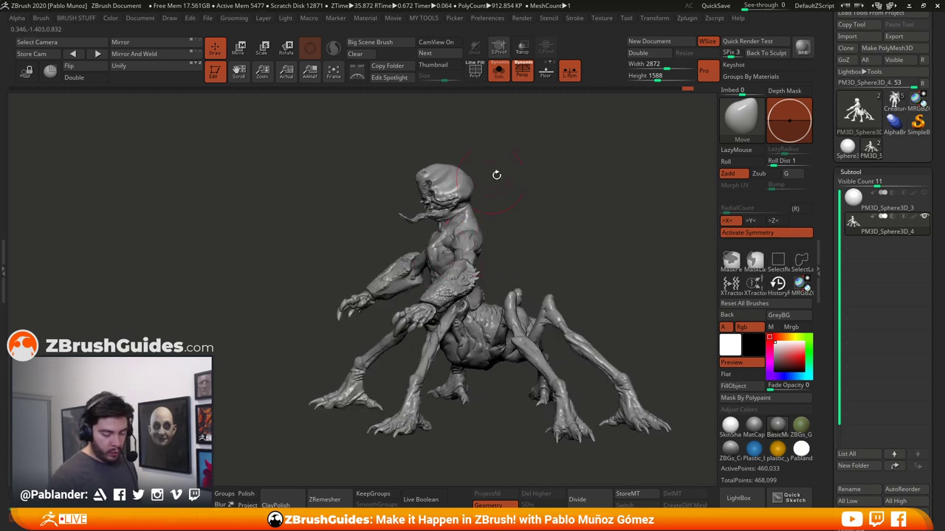
Turn on CamView and the silhouette thumbnail, and set the thumbnail size to 512
{"action": "mouse_move", "coordinate": [496, 174]}
{"action": "left_mouse_down"}
{"action": "mouse_move", "coordinate": [482, 245]}
{"action": "mouse_move", "coordinate": [525, 235]}
{"action": "left_mouse_up"}
{"action": "key", "text": "space"}
{"action": "left_click_drag", "start_coordinate": [545, 218], "coordinate": [535, 209], "text": "alt"}
{"action": "left_click", "coordinate": [437, 44]}
{"action": "left_click", "coordinate": [438, 43]}
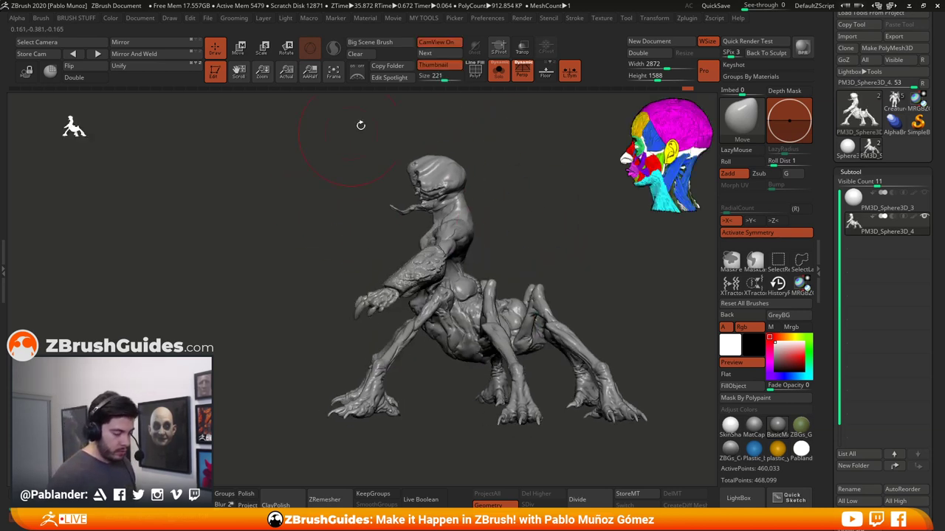
{"action": "left_click_drag", "start_coordinate": [444, 78], "coordinate": [462, 78]}
{"action": "mouse_move", "coordinate": [541, 198]}
{"action": "left_mouse_down", "text": "alt"}
{"action": "mouse_move", "coordinate": [552, 233]}
{"action": "mouse_move", "coordinate": [538, 234]}
{"action": "left_mouse_up", "text": "alt"}
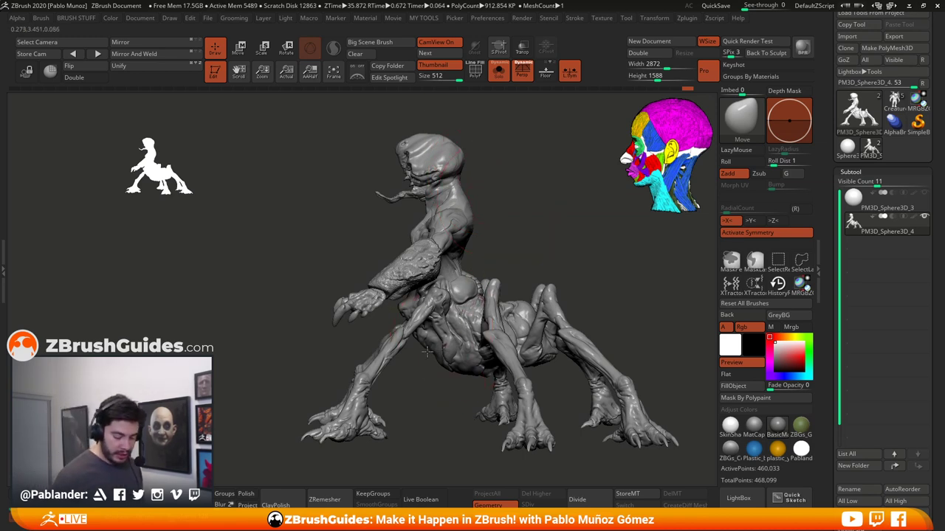
Adjust the underbelly and front legs with the Move brush to improve the creature's silhouette
{"action": "left_click_drag", "start_coordinate": [427, 352], "coordinate": [428, 352]}
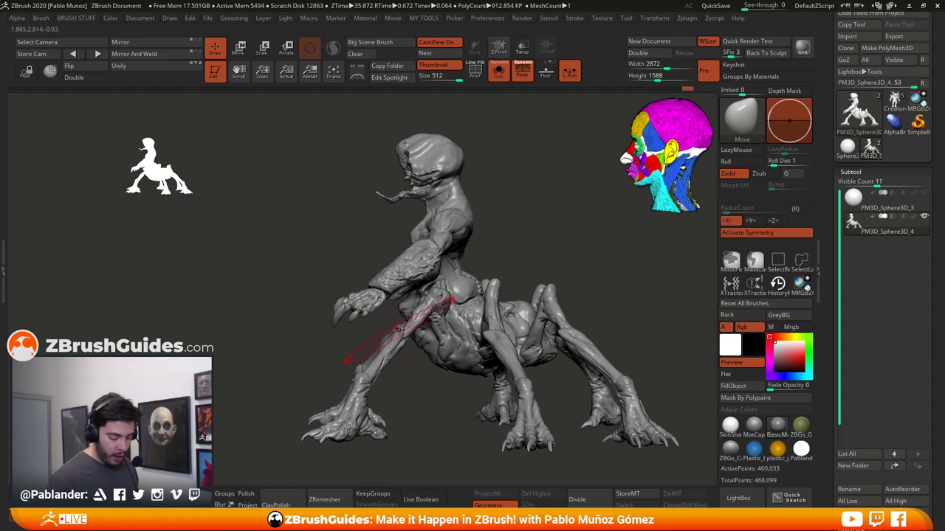
{"action": "mouse_move", "coordinate": [527, 215]}
{"action": "left_mouse_down"}
{"action": "mouse_move", "coordinate": [548, 228]}
{"action": "mouse_move", "coordinate": [544, 269]}
{"action": "left_mouse_up"}
{"action": "mouse_move", "coordinate": [444, 411]}
{"action": "left_mouse_down"}
{"action": "mouse_move", "coordinate": [436, 379]}
{"action": "mouse_move", "coordinate": [443, 386]}
{"action": "mouse_move", "coordinate": [486, 343]}
{"action": "mouse_move", "coordinate": [487, 327]}
{"action": "mouse_move", "coordinate": [490, 339]}
{"action": "left_mouse_up"}
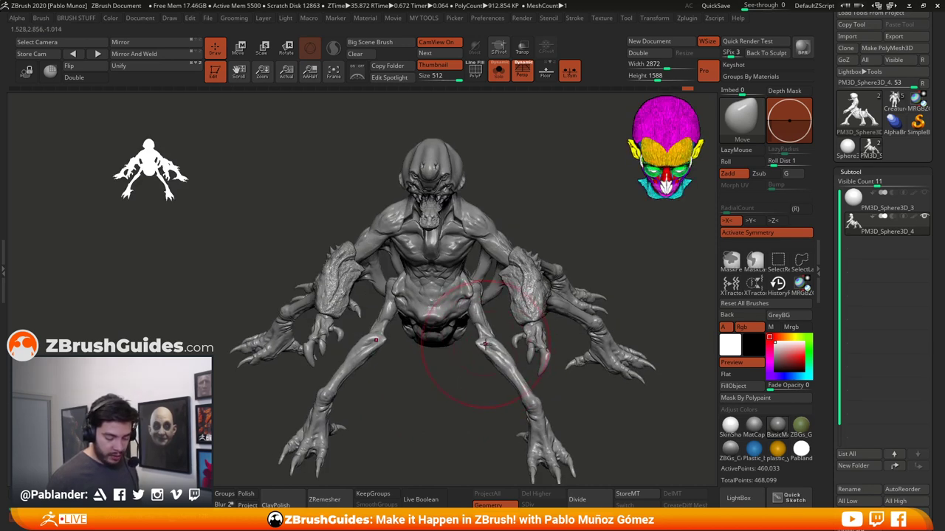
{"action": "left_click_drag", "start_coordinate": [523, 408], "coordinate": [484, 361]}
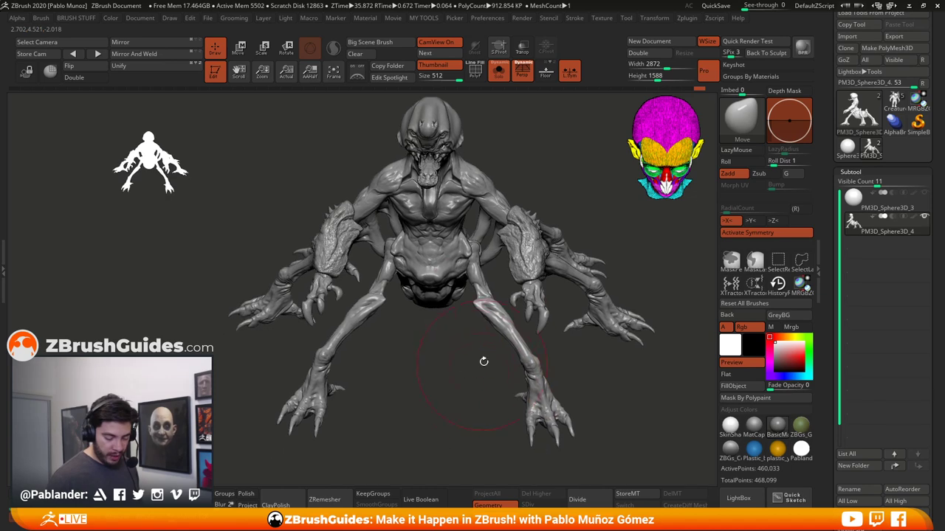
{"action": "mouse_move", "coordinate": [574, 318]}
{"action": "left_mouse_down"}
{"action": "mouse_move", "coordinate": [573, 331]}
{"action": "mouse_move", "coordinate": [583, 265]}
{"action": "mouse_move", "coordinate": [574, 280]}
{"action": "mouse_move", "coordinate": [551, 282]}
{"action": "left_mouse_up"}
{"action": "left_click_drag", "start_coordinate": [489, 303], "coordinate": [515, 318]}
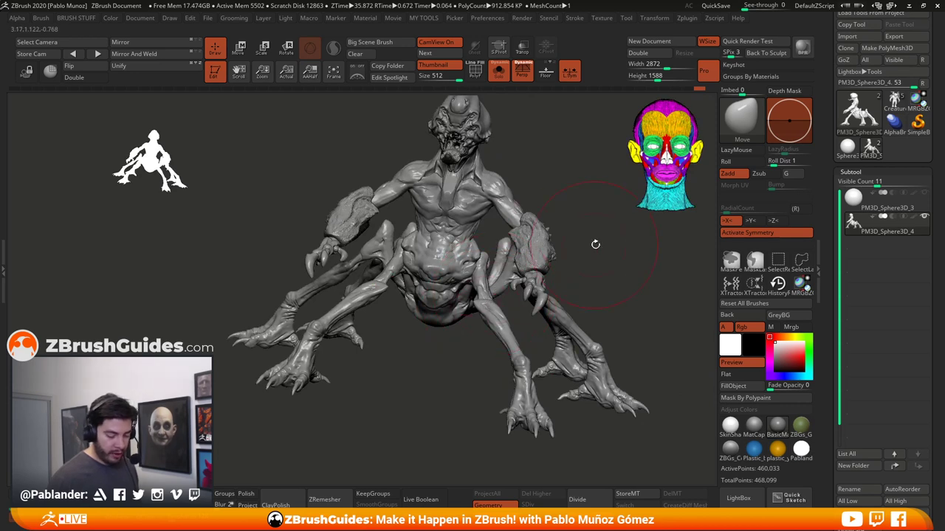
Reshape the outline of the head and neck symmetrically with the Move brush from the front
{"action": "left_click_drag", "start_coordinate": [596, 244], "coordinate": [541, 246]}
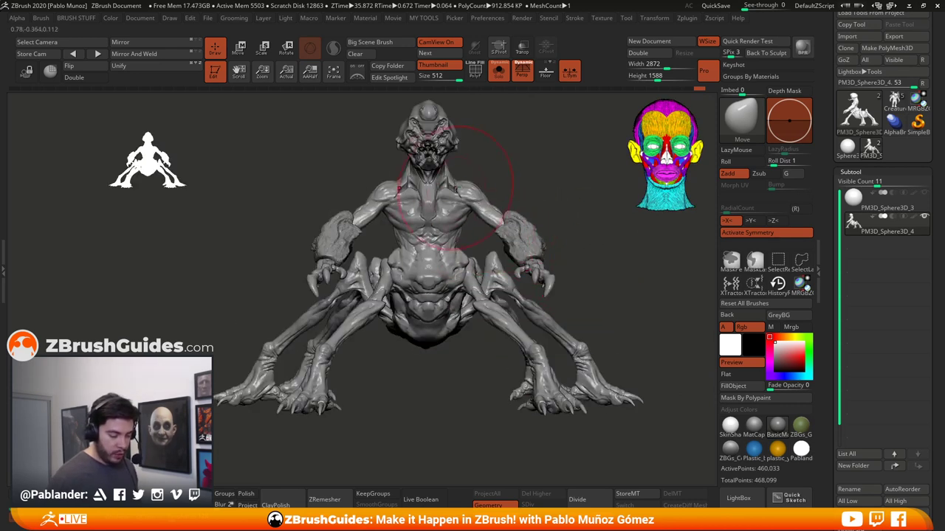
{"action": "left_click_drag", "start_coordinate": [467, 157], "coordinate": [462, 147]}
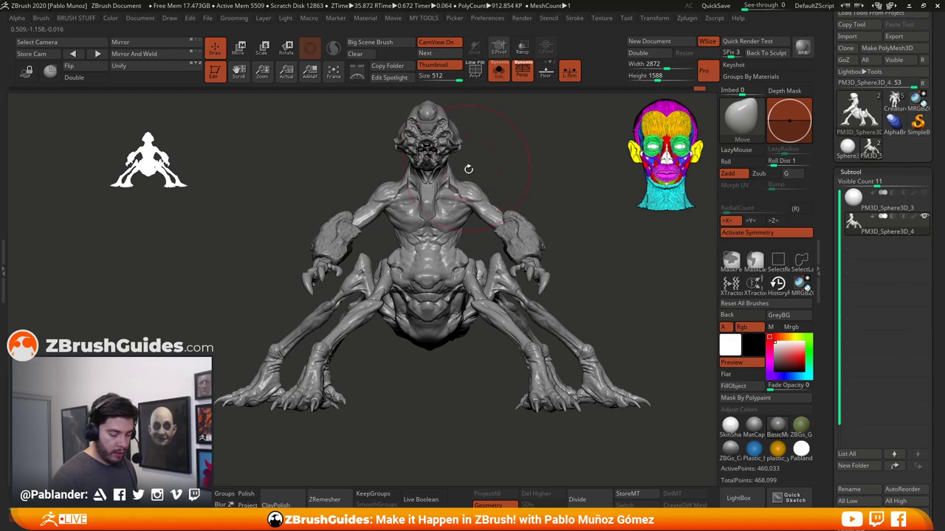
{"action": "mouse_move", "coordinate": [470, 185]}
{"action": "left_mouse_down"}
{"action": "mouse_move", "coordinate": [475, 168]}
{"action": "mouse_move", "coordinate": [487, 194]}
{"action": "mouse_move", "coordinate": [541, 191]}
{"action": "mouse_move", "coordinate": [537, 215]}
{"action": "left_mouse_up"}
{"action": "right_click_drag", "start_coordinate": [418, 205], "coordinate": [469, 193], "text": "alt"}
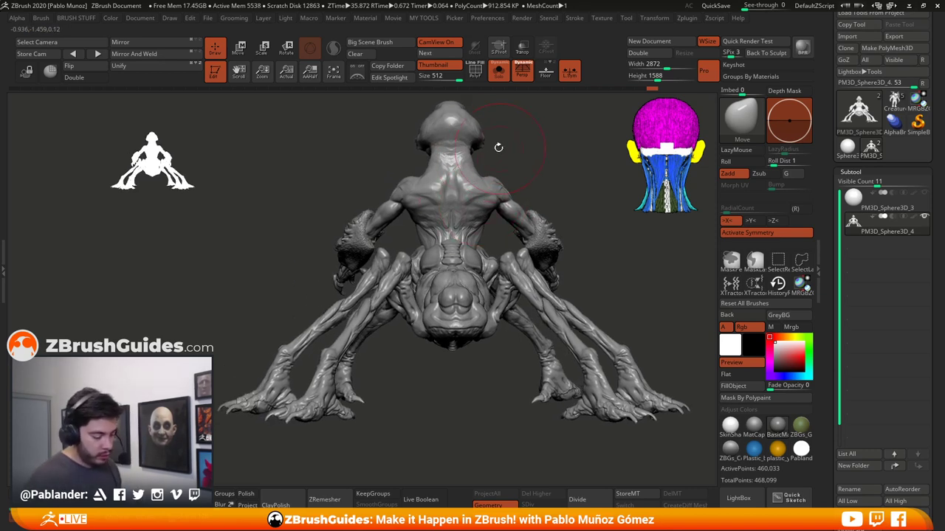
Refine the creature's abdomen and leg placement symmetrically with the Move brush, working from behind and from the underside
{"action": "left_click_drag", "start_coordinate": [544, 141], "coordinate": [548, 194]}
{"action": "left_click_drag", "start_coordinate": [571, 238], "coordinate": [555, 260]}
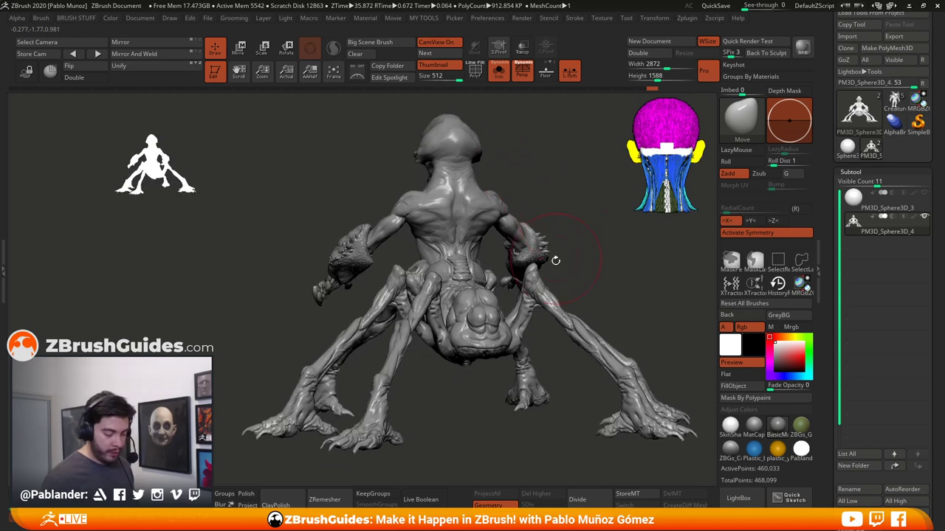
{"action": "left_click_drag", "start_coordinate": [576, 217], "coordinate": [542, 281]}
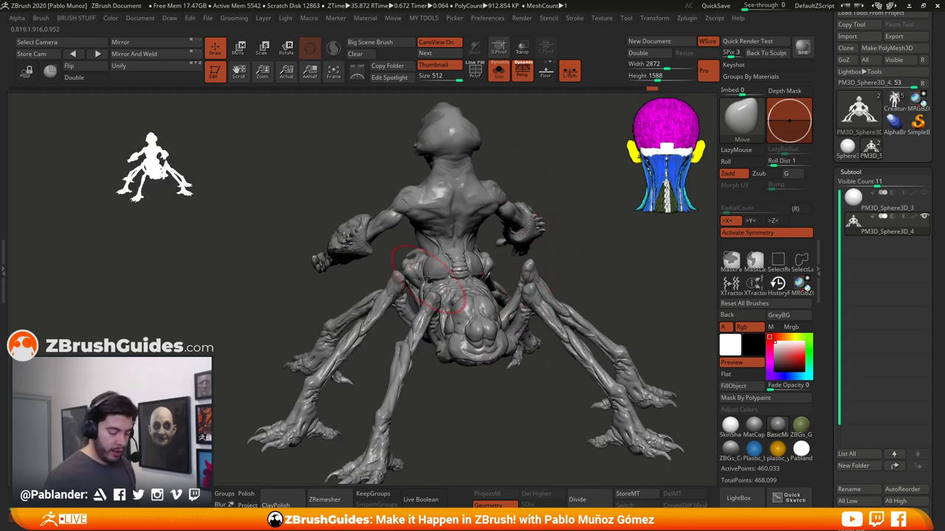
{"action": "mouse_move", "coordinate": [460, 382]}
{"action": "left_mouse_down"}
{"action": "mouse_move", "coordinate": [483, 329]}
{"action": "mouse_move", "coordinate": [467, 278]}
{"action": "mouse_move", "coordinate": [531, 231]}
{"action": "mouse_move", "coordinate": [520, 280]}
{"action": "left_mouse_up"}
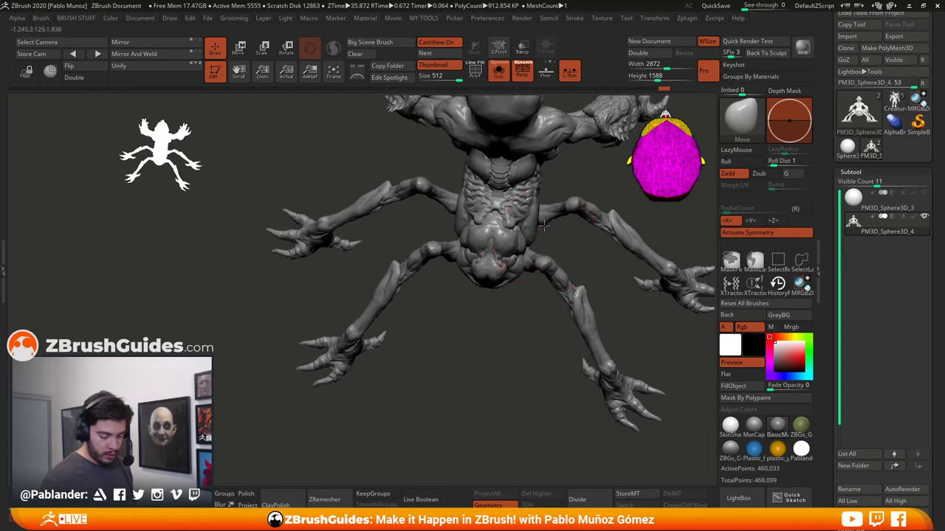
{"action": "left_click_drag", "start_coordinate": [543, 226], "coordinate": [569, 281]}
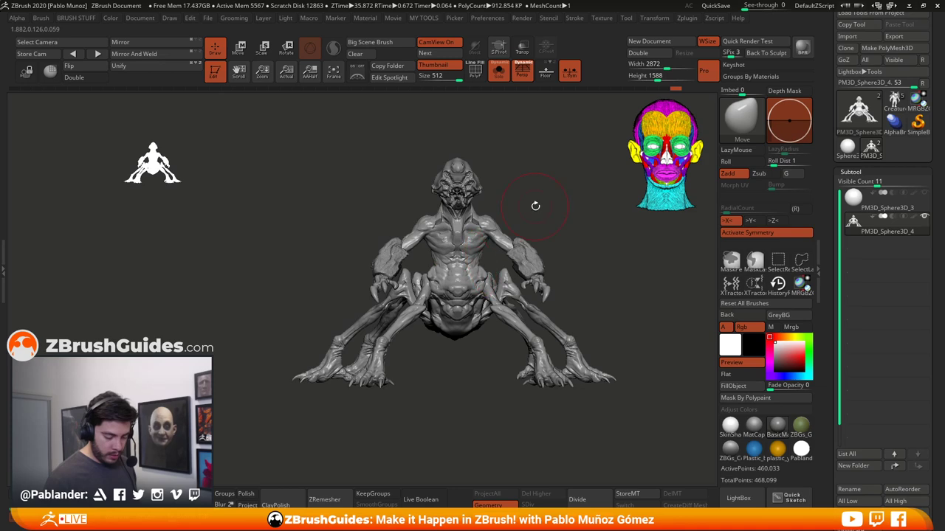
Switch to the Move Topological brush, try reshaping the lower jaw symmetrically and undo the last stroke
{"action": "left_click_drag", "start_coordinate": [536, 206], "coordinate": [559, 221]}
{"action": "scroll", "coordinate": [553, 212], "scroll_direction": "up", "scroll_amount": 2}
{"action": "right_click", "coordinate": [508, 218]}
{"action": "right_click", "coordinate": [560, 221]}
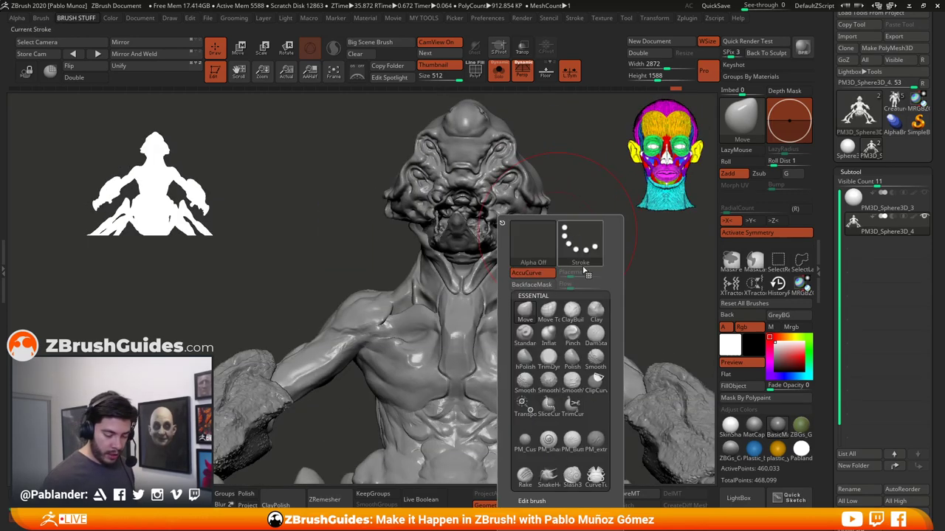
{"action": "left_click", "coordinate": [548, 329]}
{"action": "right_click_drag", "start_coordinate": [510, 271], "coordinate": [499, 234]}
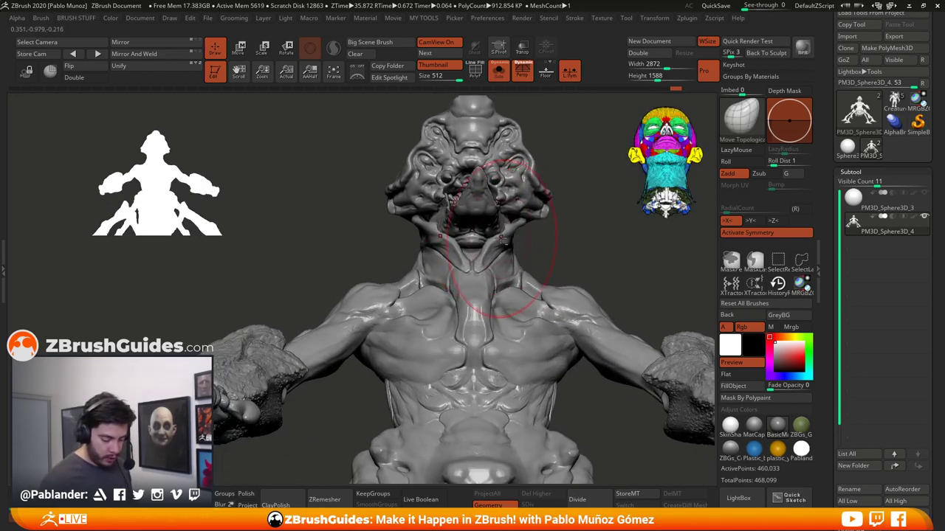
{"action": "left_click_drag", "start_coordinate": [534, 236], "coordinate": [448, 249]}
{"action": "key", "text": "space"}
{"action": "key", "text": "space"}
{"action": "key", "text": "ctrl+z"}
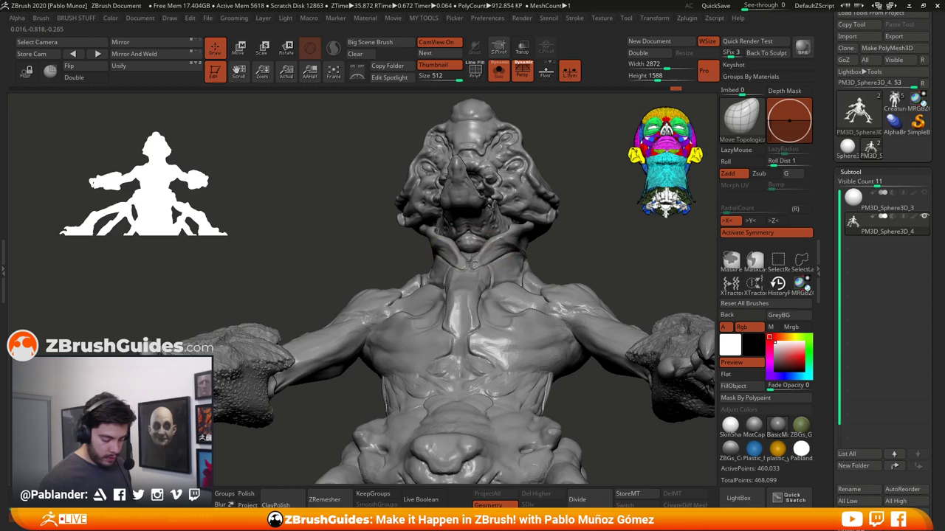
Reshape the lower jaw and throat area symmetrically with the Move Topological brush from the front and side
{"action": "mouse_move", "coordinate": [566, 233]}
{"action": "left_mouse_down"}
{"action": "mouse_move", "coordinate": [566, 243]}
{"action": "mouse_move", "coordinate": [471, 245]}
{"action": "left_mouse_up"}
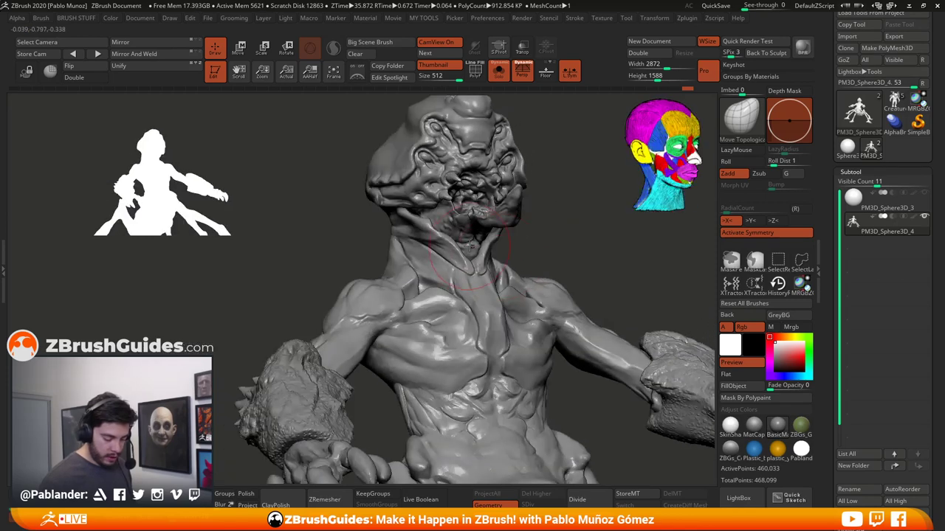
{"action": "mouse_move", "coordinate": [544, 242]}
{"action": "left_mouse_down"}
{"action": "mouse_move", "coordinate": [508, 243]}
{"action": "mouse_move", "coordinate": [557, 244]}
{"action": "mouse_move", "coordinate": [495, 239]}
{"action": "left_mouse_up"}
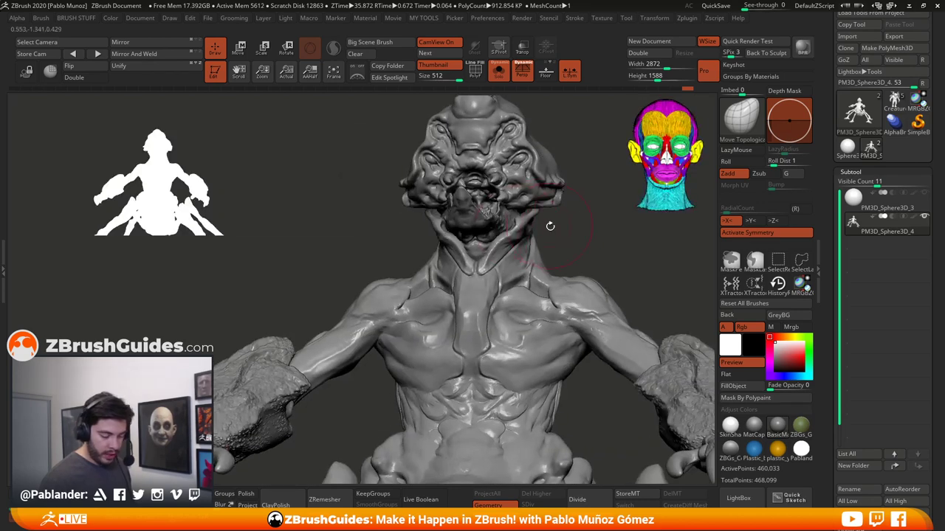
{"action": "mouse_move", "coordinate": [583, 231]}
{"action": "left_mouse_down"}
{"action": "mouse_move", "coordinate": [554, 238]}
{"action": "mouse_move", "coordinate": [511, 219]}
{"action": "mouse_move", "coordinate": [561, 220]}
{"action": "mouse_move", "coordinate": [542, 206]}
{"action": "mouse_move", "coordinate": [523, 219]}
{"action": "mouse_move", "coordinate": [520, 208]}
{"action": "mouse_move", "coordinate": [549, 208]}
{"action": "left_mouse_up"}
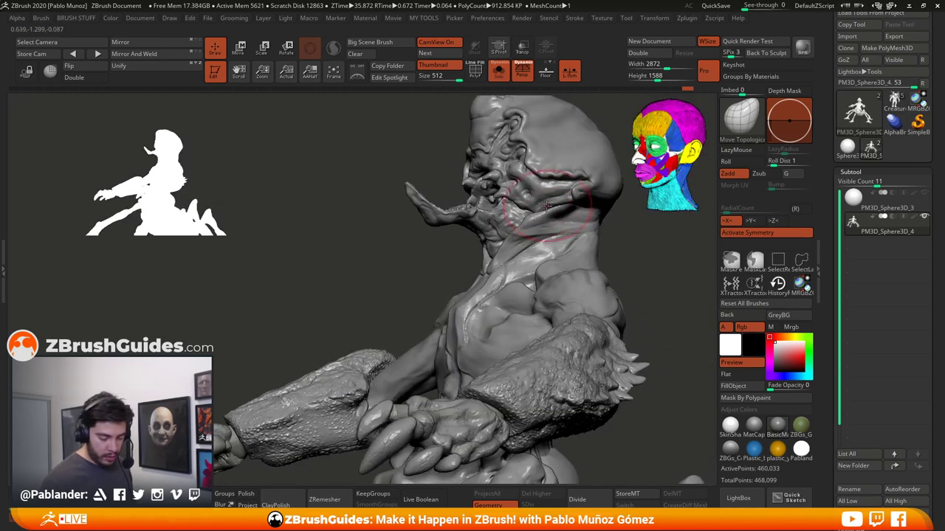
{"action": "mouse_move", "coordinate": [546, 206]}
{"action": "right_mouse_down"}
{"action": "mouse_move", "coordinate": [557, 230]}
{"action": "mouse_move", "coordinate": [521, 215]}
{"action": "mouse_move", "coordinate": [549, 213]}
{"action": "right_mouse_up"}
{"action": "key", "text": "shift"}
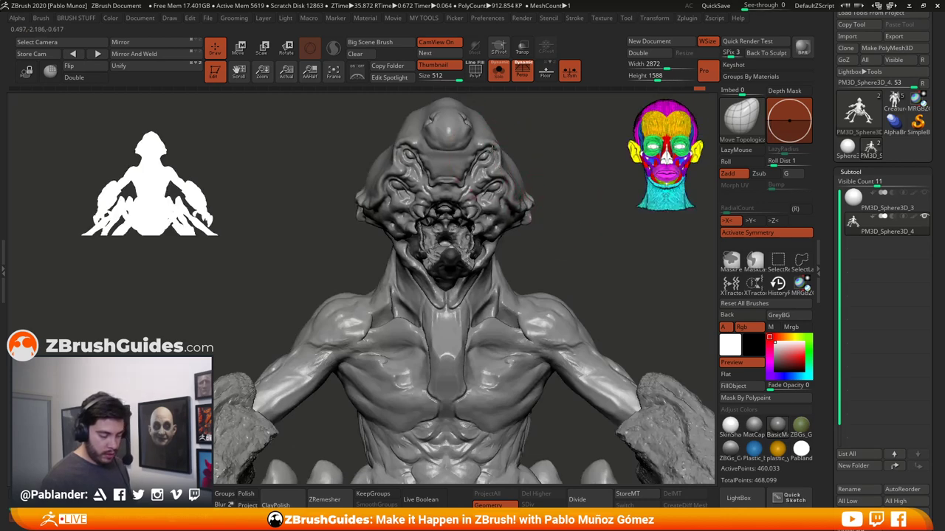
{"action": "mouse_move", "coordinate": [557, 235]}
{"action": "right_mouse_down"}
{"action": "mouse_move", "coordinate": [569, 191]}
{"action": "mouse_move", "coordinate": [554, 218]}
{"action": "mouse_move", "coordinate": [543, 188]}
{"action": "mouse_move", "coordinate": [580, 214]}
{"action": "mouse_move", "coordinate": [552, 234]}
{"action": "mouse_move", "coordinate": [580, 244]}
{"action": "mouse_move", "coordinate": [538, 234]}
{"action": "mouse_move", "coordinate": [572, 233]}
{"action": "mouse_move", "coordinate": [566, 248]}
{"action": "mouse_move", "coordinate": [578, 232]}
{"action": "mouse_move", "coordinate": [610, 302]}
{"action": "mouse_move", "coordinate": [550, 281]}
{"action": "mouse_move", "coordinate": [518, 289]}
{"action": "right_mouse_up"}
Hide both rough, spiky forearms with their hands and delete the hidden geometry so only the upper arms remain
{"action": "left_click", "coordinate": [521, 78]}
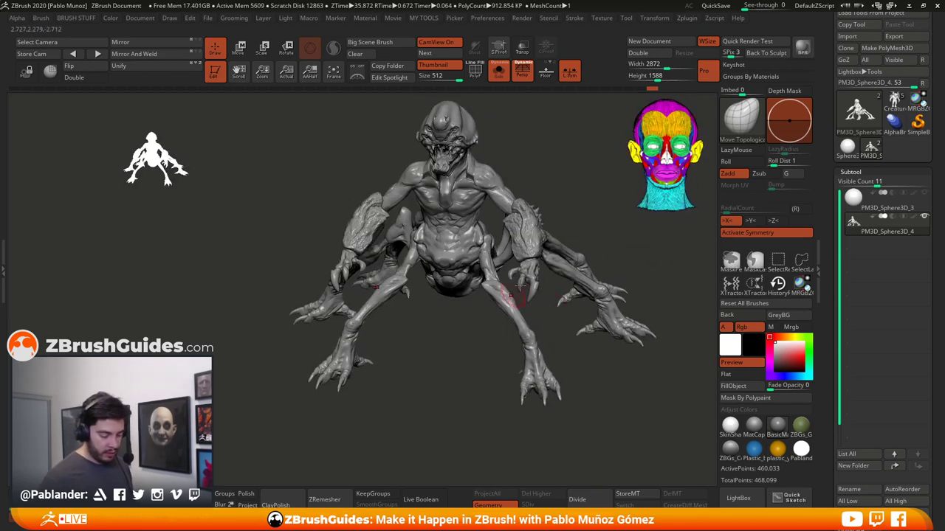
{"action": "right_click_drag", "start_coordinate": [453, 376], "coordinate": [511, 233]}
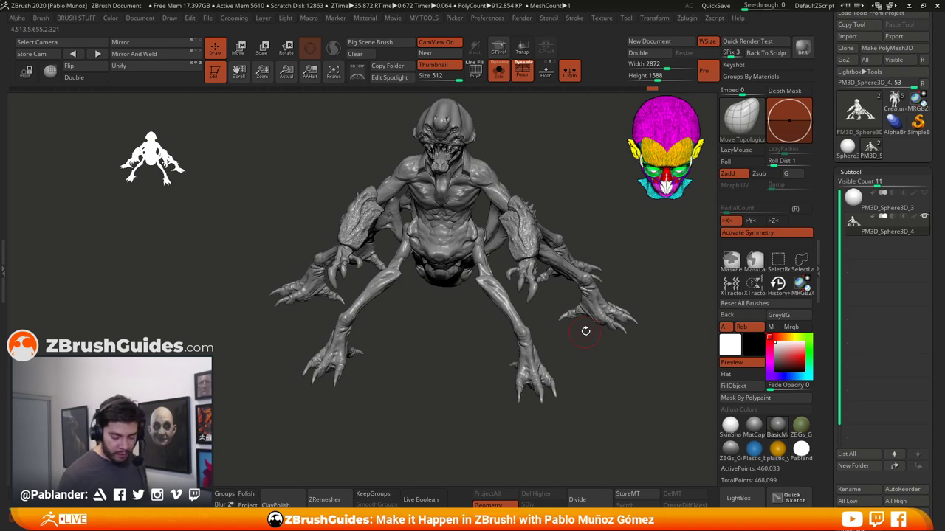
{"action": "mouse_move", "coordinate": [531, 275]}
{"action": "right_mouse_down"}
{"action": "mouse_move", "coordinate": [513, 295]}
{"action": "mouse_move", "coordinate": [520, 310]}
{"action": "mouse_move", "coordinate": [519, 284]}
{"action": "mouse_move", "coordinate": [607, 254]}
{"action": "mouse_move", "coordinate": [499, 316]}
{"action": "right_mouse_up"}
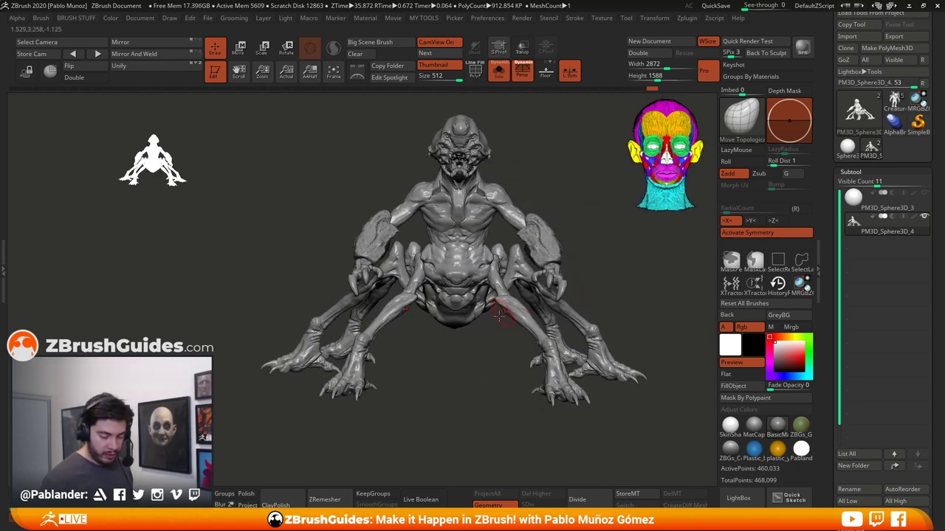
{"action": "left_click", "coordinate": [546, 251], "text": "ctrl+shift"}
{"action": "left_click", "coordinate": [595, 252], "text": "ctrl+shift"}
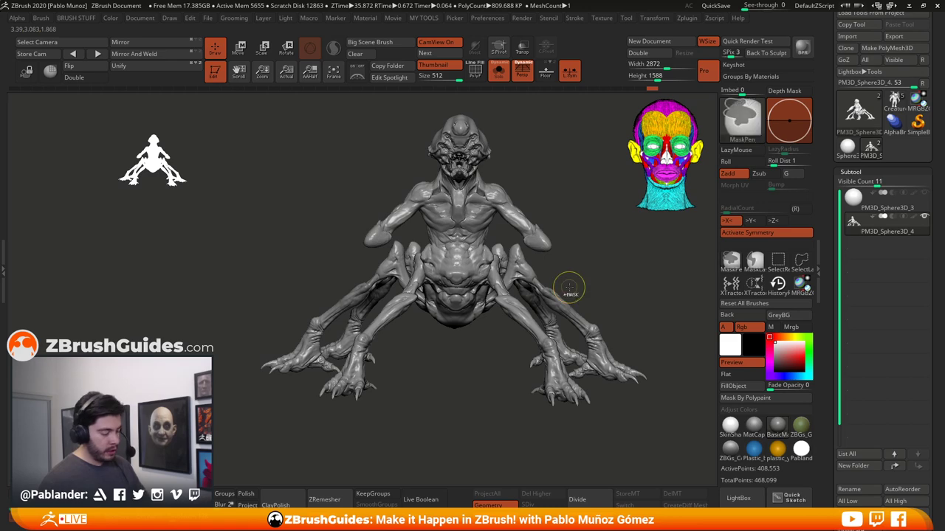
{"action": "key", "text": "ctrl+shift+d"}
{"action": "mouse_move", "coordinate": [585, 267]}
{"action": "left_mouse_down"}
{"action": "mouse_move", "coordinate": [591, 282]}
{"action": "mouse_move", "coordinate": [584, 269]}
{"action": "left_mouse_up"}
{"action": "key", "text": "ctrl+shift+z"}
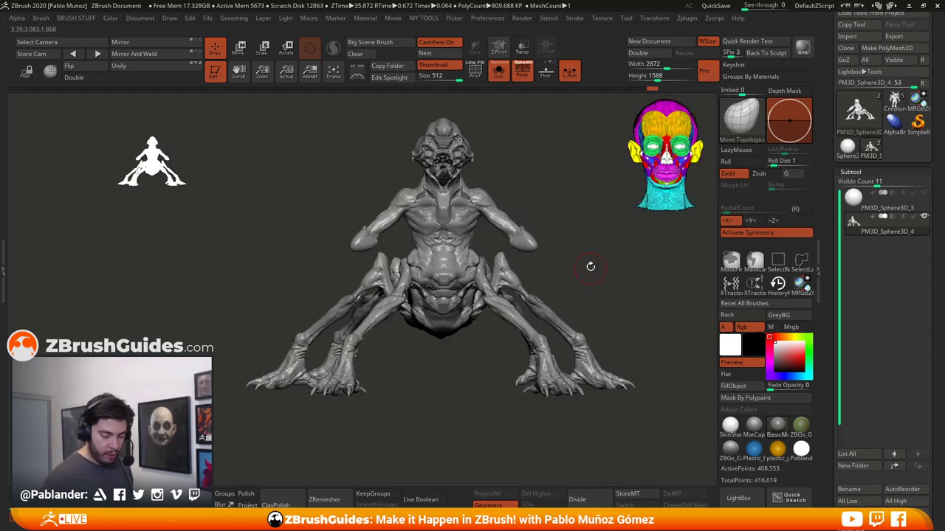
{"action": "left_click", "coordinate": [741, 118]}
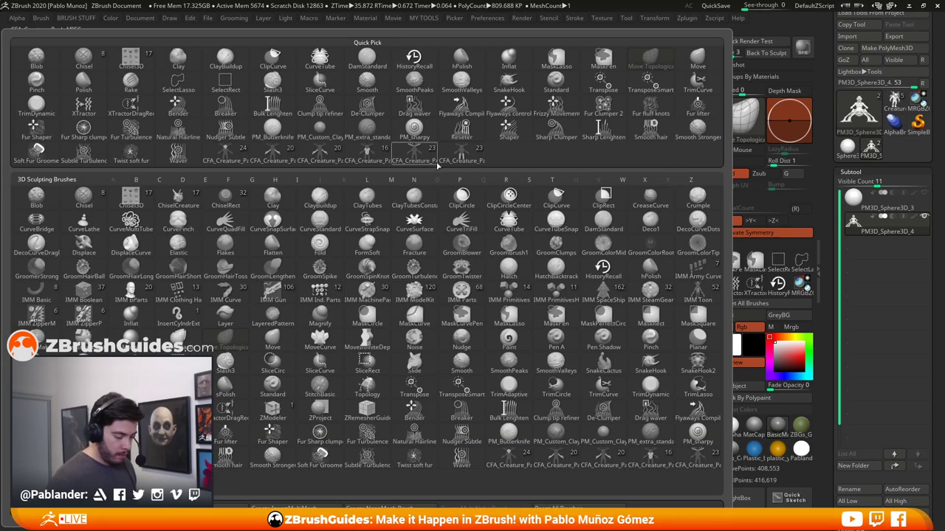
{"action": "left_click", "coordinate": [322, 161]}
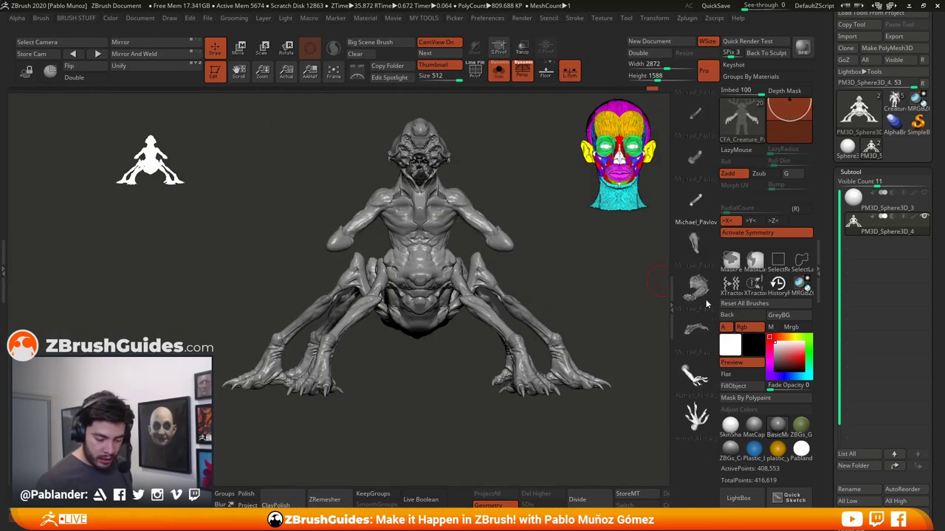
{"action": "scroll", "coordinate": [698, 253], "scroll_direction": "down", "scroll_amount": 5}
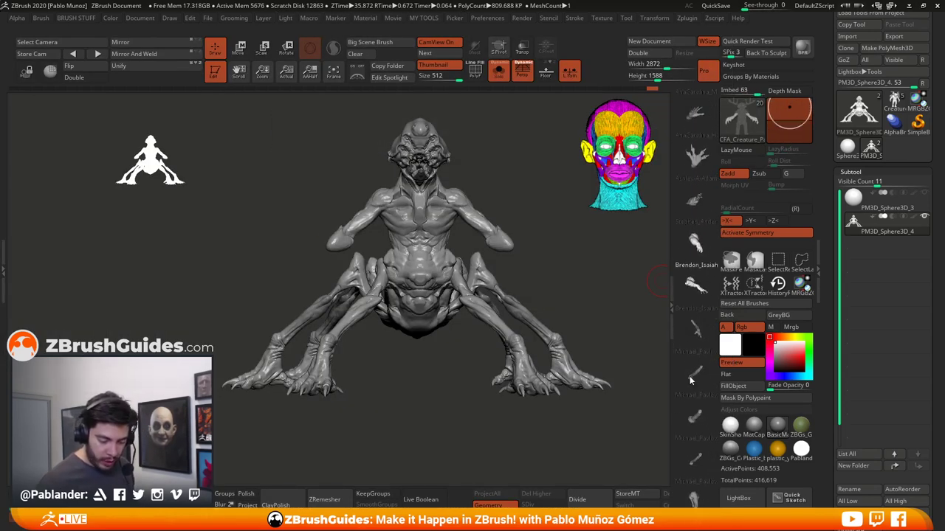
{"action": "scroll", "coordinate": [693, 287], "scroll_direction": "down", "scroll_amount": 5}
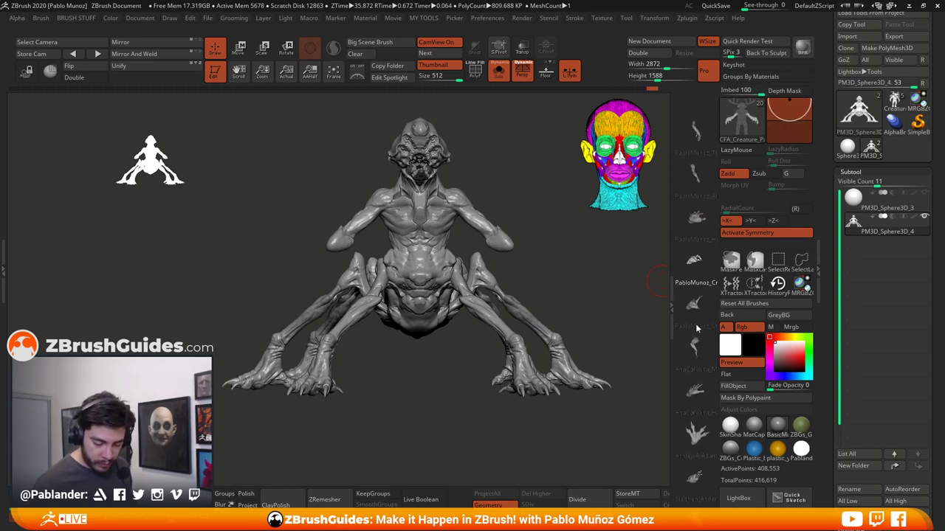
{"action": "scroll", "coordinate": [698, 258], "scroll_direction": "down", "scroll_amount": 5}
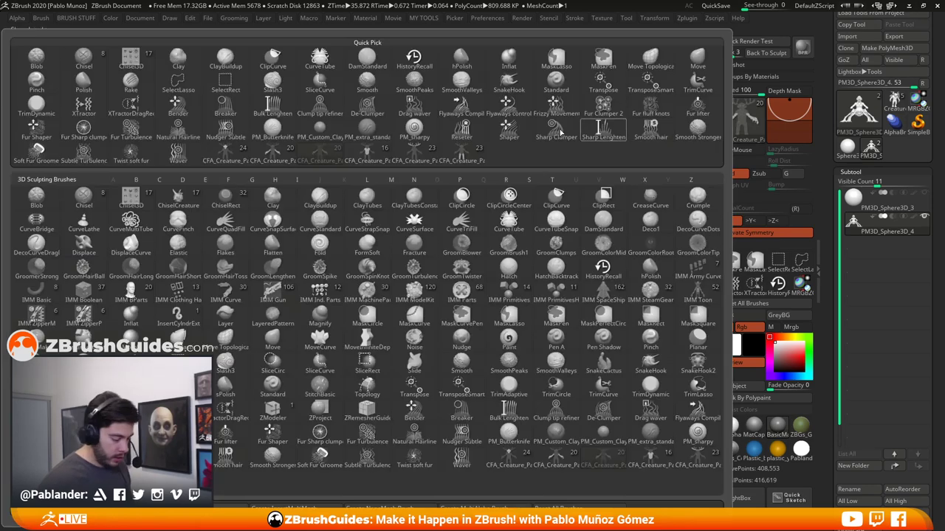
Choose the scythe-clawed arm from a CFA creature parts insert brush with 23 pieces and insert it symmetrically beside the upper arm stumps
{"action": "left_click", "coordinate": [742, 114]}
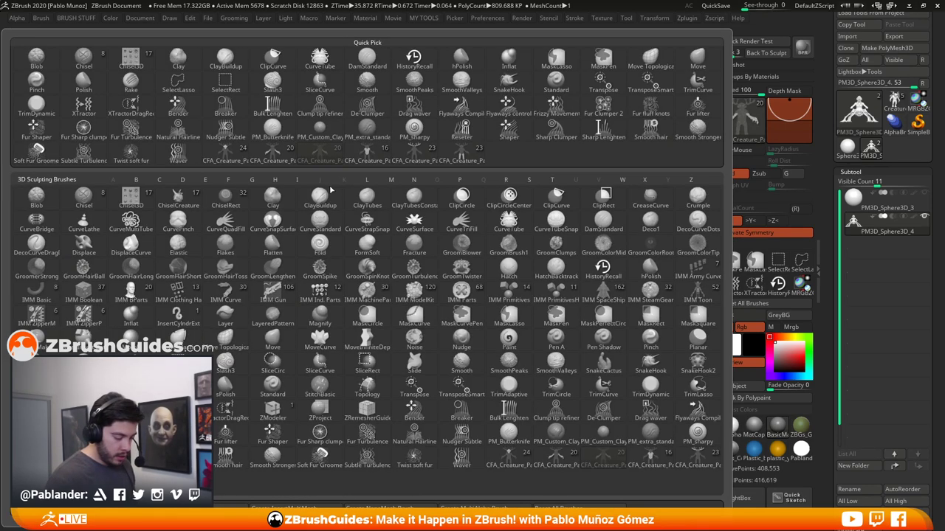
{"action": "left_click", "coordinate": [462, 157]}
{"action": "scroll", "coordinate": [698, 310], "scroll_direction": "down", "scroll_amount": 2}
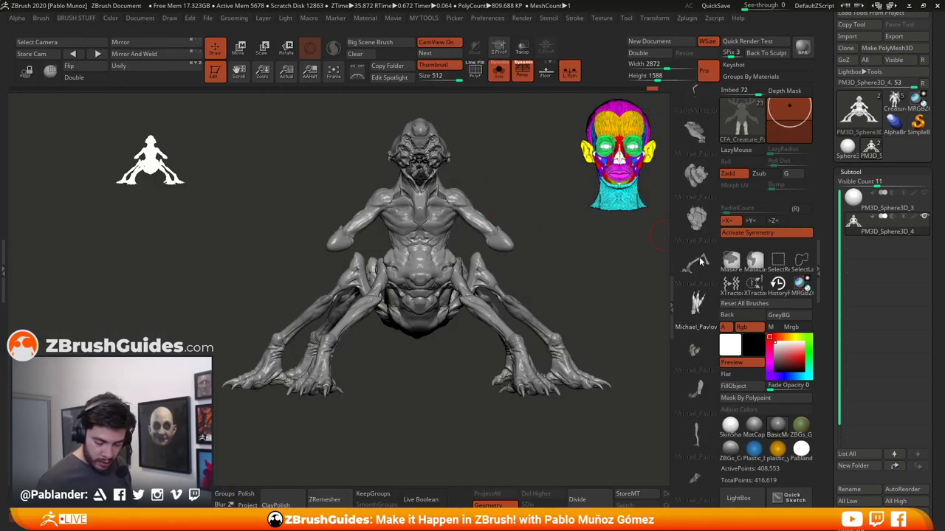
{"action": "scroll", "coordinate": [699, 364], "scroll_direction": "down", "scroll_amount": 3}
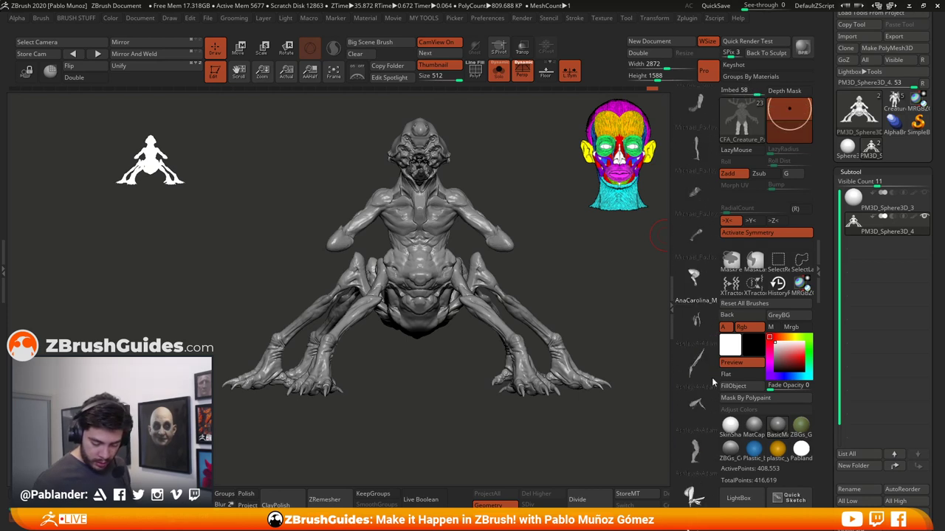
{"action": "left_click", "coordinate": [698, 322]}
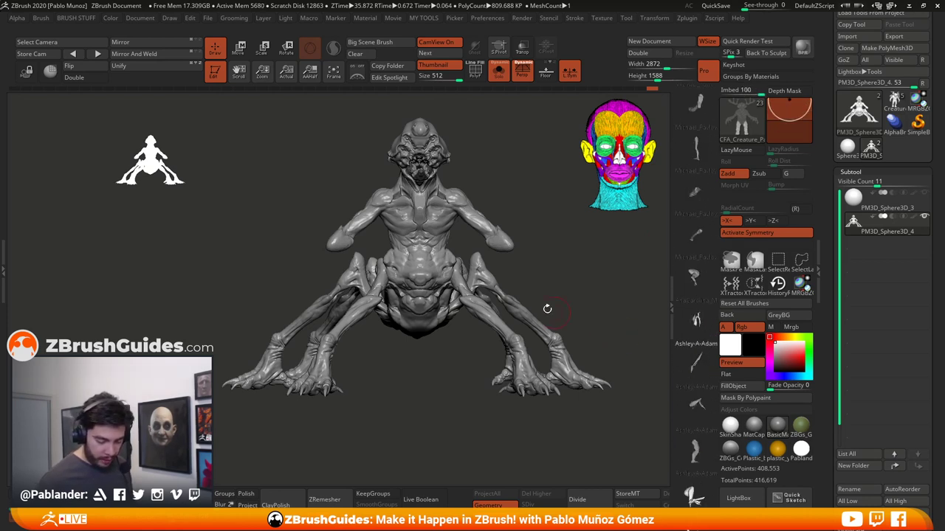
{"action": "left_click_drag", "start_coordinate": [508, 246], "coordinate": [544, 326]}
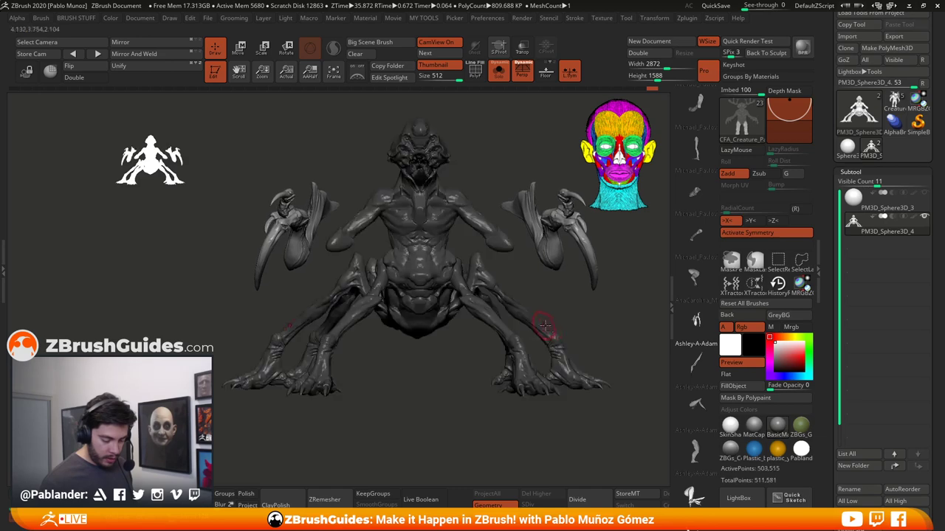
{"action": "left_click_drag", "start_coordinate": [609, 325], "coordinate": [541, 329]}
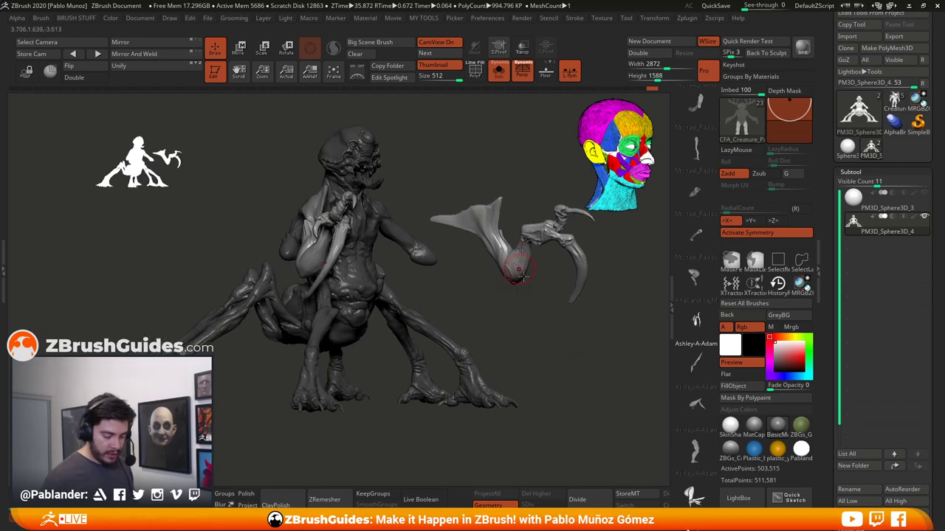
{"action": "left_click_drag", "start_coordinate": [521, 276], "coordinate": [523, 312]}
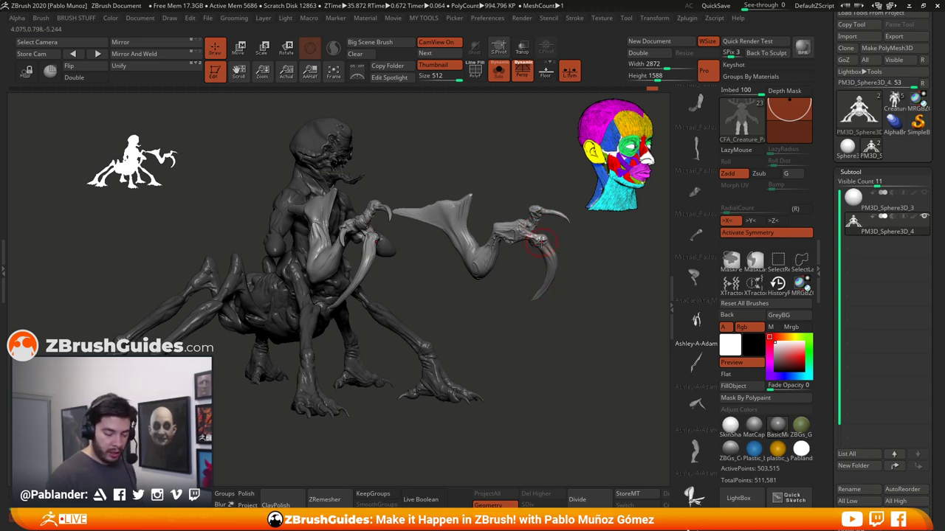
View the horned sample creature model, and return to the multi-limbed creature with the inserted clawed arms
{"action": "left_click", "coordinate": [895, 101]}
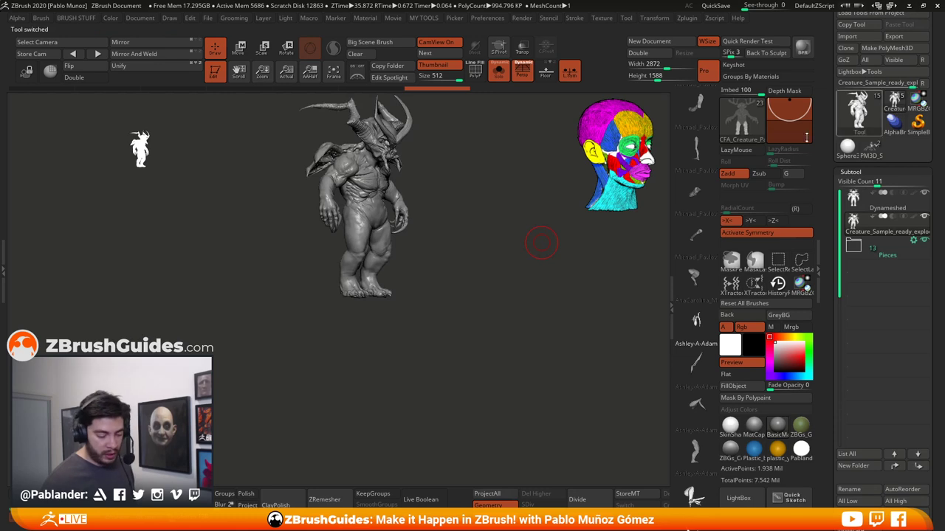
{"action": "left_click_drag", "start_coordinate": [518, 277], "coordinate": [539, 294]}
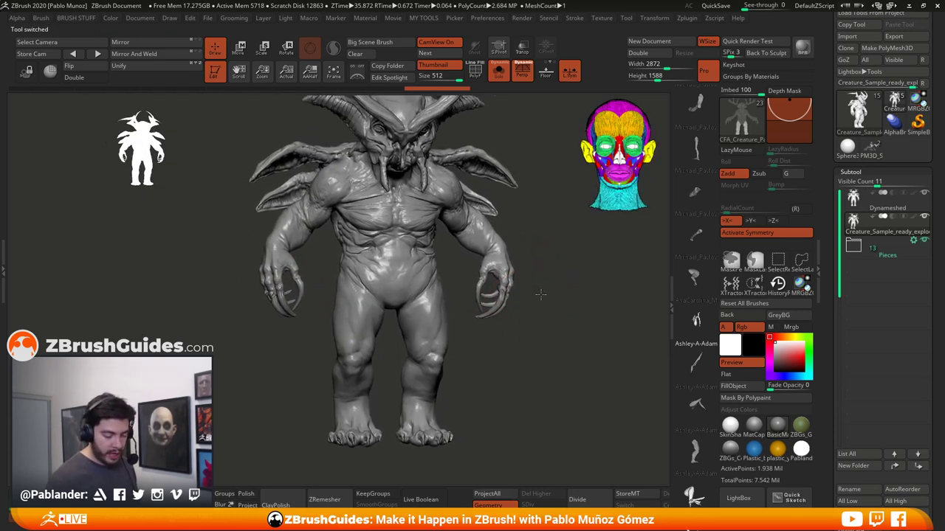
{"action": "left_click", "coordinate": [876, 147]}
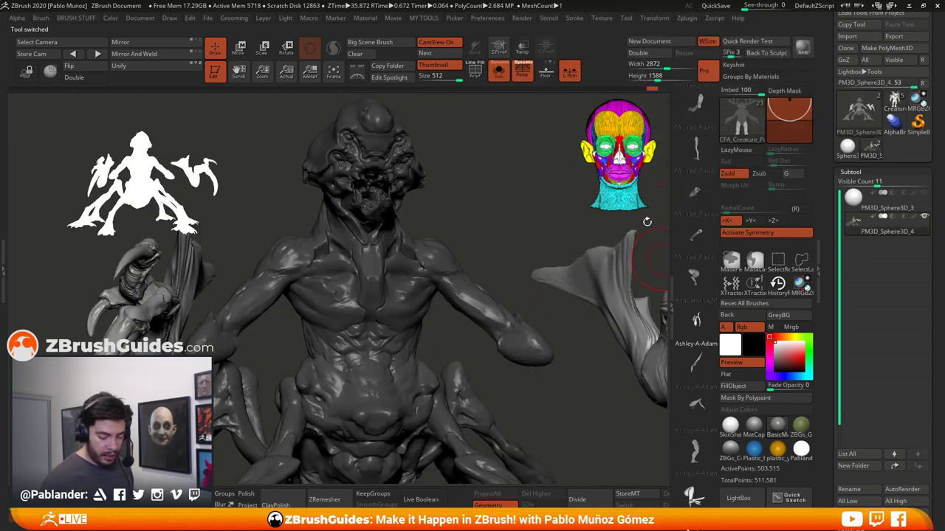
{"action": "left_click_drag", "start_coordinate": [539, 303], "coordinate": [494, 330]}
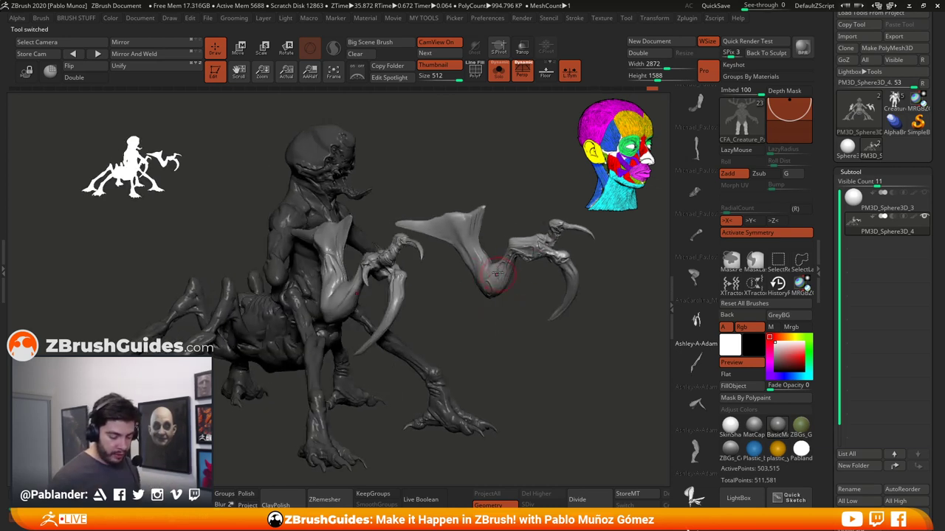
Activate Sculptris Pro mode for the Smooth brush while working on the inserted clawed arms
{"action": "mouse_move", "coordinate": [510, 318]}
{"action": "left_mouse_down"}
{"action": "mouse_move", "coordinate": [497, 321]}
{"action": "mouse_move", "coordinate": [506, 301]}
{"action": "left_mouse_up"}
{"action": "key", "text": "shift"}
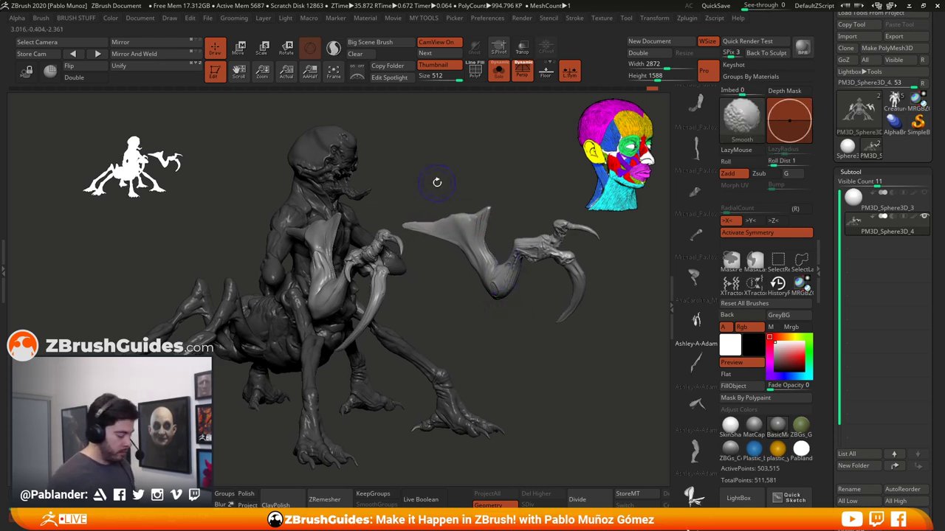
{"action": "key", "text": "shift"}
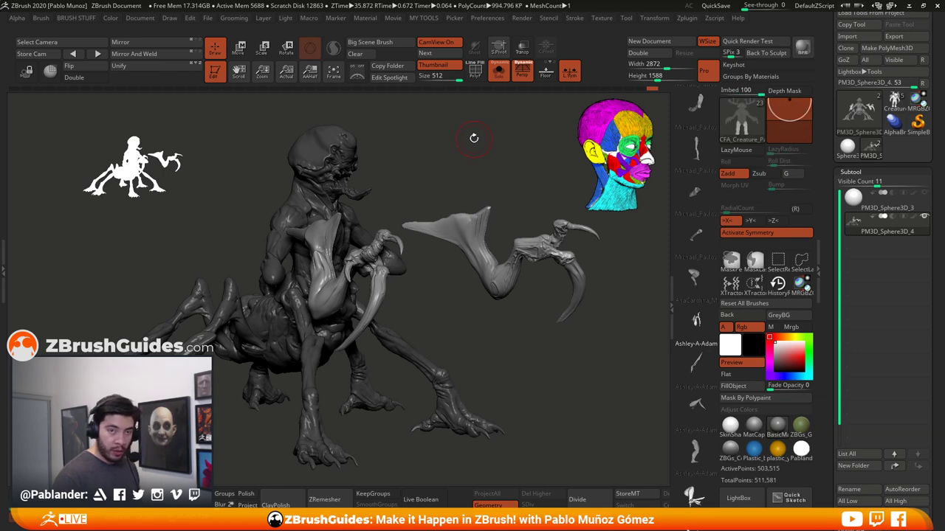
{"action": "left_click", "coordinate": [334, 48], "text": "shift"}
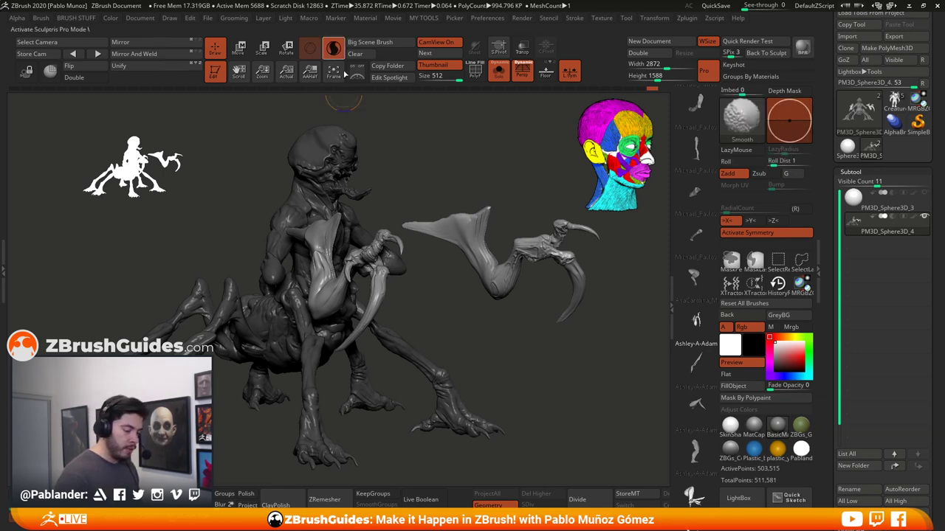
Shorten the long pointed shoulder flange on the inserted clawed arms using the Smooth brush with Sculptris Pro
{"action": "key", "text": "space"}
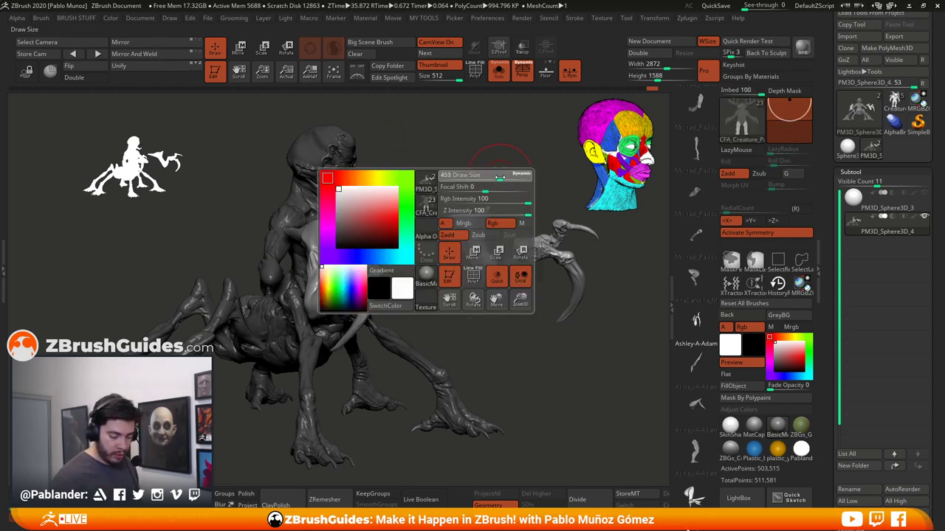
{"action": "mouse_move", "coordinate": [500, 178]}
{"action": "left_mouse_down"}
{"action": "mouse_move", "coordinate": [432, 232]}
{"action": "mouse_move", "coordinate": [408, 228]}
{"action": "left_mouse_up"}
{"action": "key", "text": "shift"}
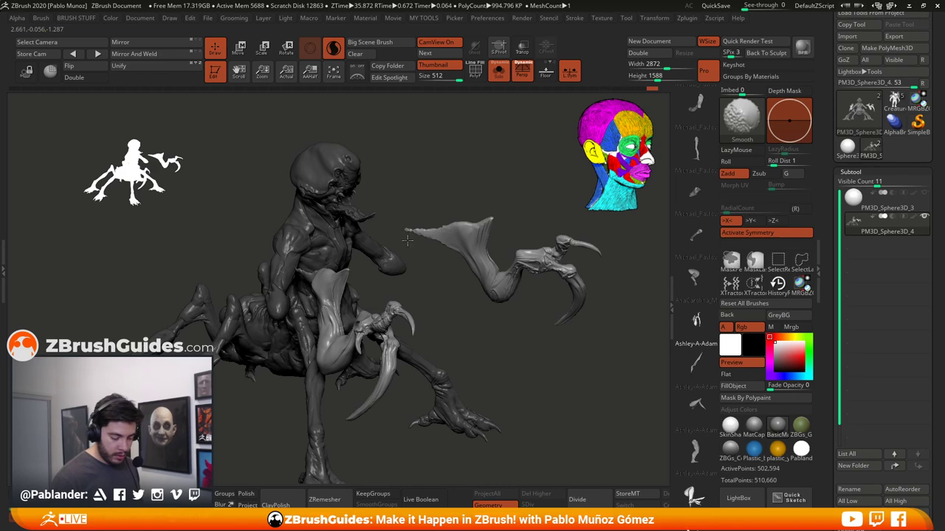
{"action": "mouse_move", "coordinate": [457, 278]}
{"action": "left_mouse_down"}
{"action": "mouse_move", "coordinate": [473, 258]}
{"action": "mouse_move", "coordinate": [419, 231]}
{"action": "left_mouse_up"}
{"action": "mouse_move", "coordinate": [416, 268]}
{"action": "left_mouse_down"}
{"action": "mouse_move", "coordinate": [387, 266]}
{"action": "mouse_move", "coordinate": [434, 273]}
{"action": "mouse_move", "coordinate": [437, 253]}
{"action": "mouse_move", "coordinate": [421, 232]}
{"action": "left_mouse_up"}
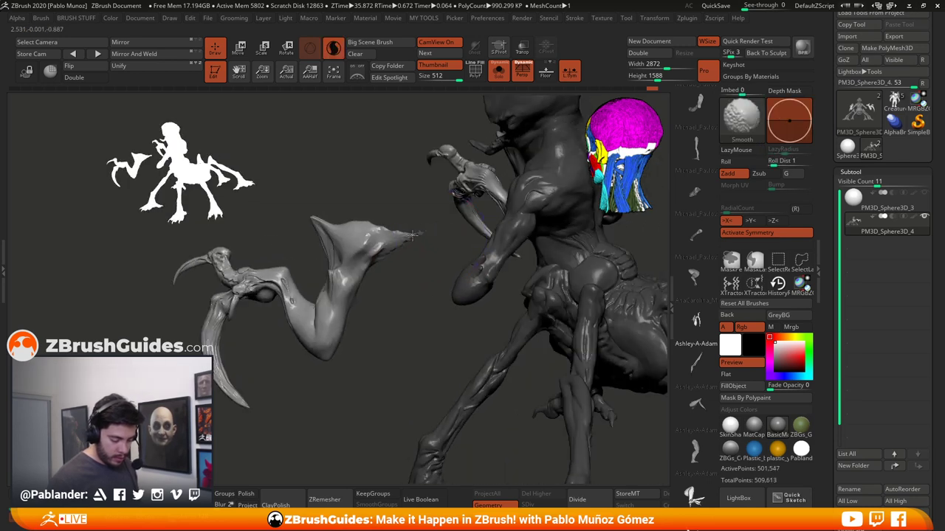
{"action": "mouse_move", "coordinate": [410, 266]}
{"action": "left_mouse_down"}
{"action": "mouse_move", "coordinate": [388, 233]}
{"action": "mouse_move", "coordinate": [375, 253]}
{"action": "mouse_move", "coordinate": [433, 274]}
{"action": "mouse_move", "coordinate": [443, 234]}
{"action": "mouse_move", "coordinate": [446, 296]}
{"action": "mouse_move", "coordinate": [459, 265]}
{"action": "left_mouse_up"}
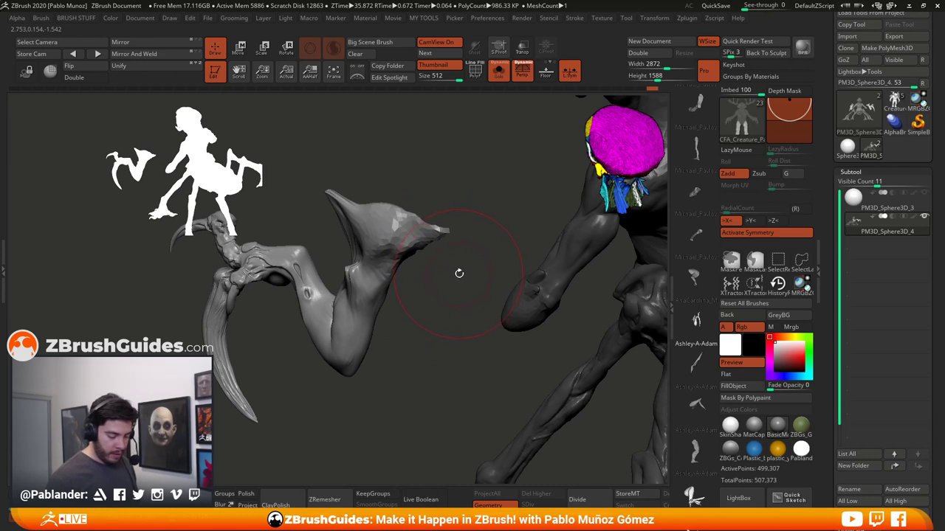
Adjust the Smooth brush's Z intensity and smooth the flange's ragged tip into a rounded end
{"action": "right_click", "coordinate": [471, 223], "text": "shift"}
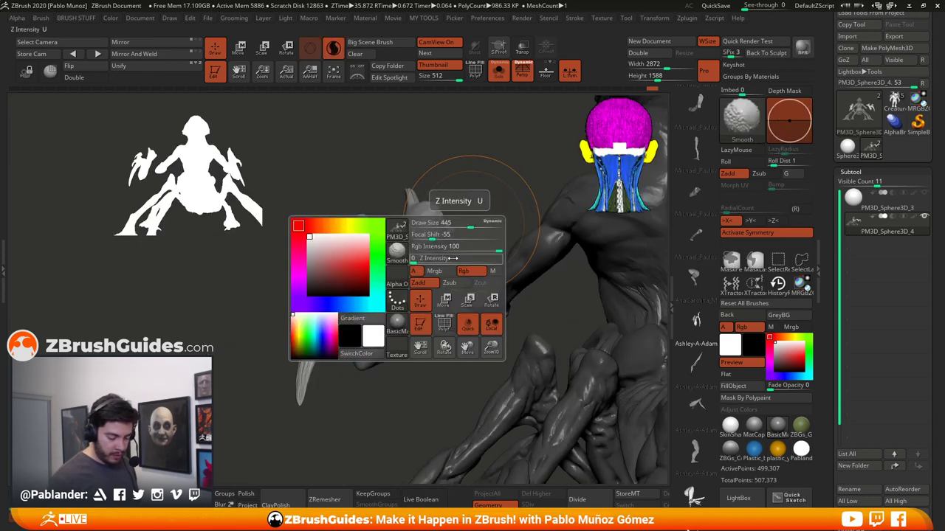
{"action": "left_click_drag", "start_coordinate": [453, 259], "coordinate": [440, 258]}
{"action": "left_click_drag", "start_coordinate": [497, 210], "coordinate": [449, 260]}
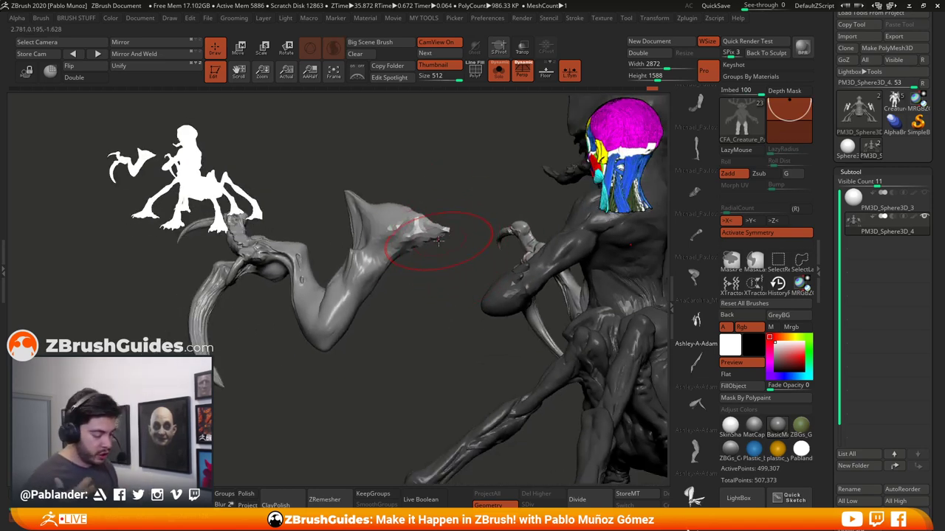
{"action": "left_click_drag", "start_coordinate": [445, 234], "coordinate": [354, 198], "text": "shift"}
{"action": "left_click_drag", "start_coordinate": [420, 255], "coordinate": [415, 279]}
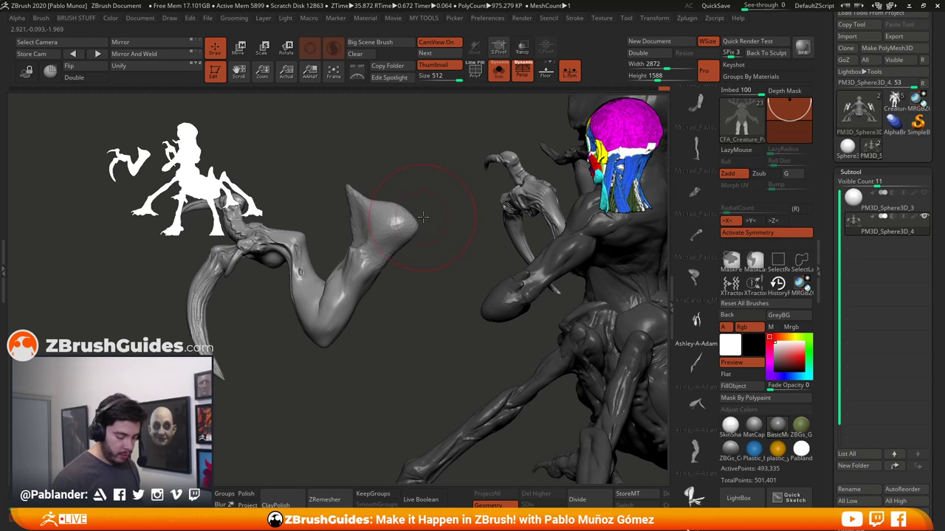
Resize the brush and smooth away the rest of the flange, leaving a short stub above each clawed arm's elbow
{"action": "key", "text": "space"}
{"action": "mouse_move", "coordinate": [422, 217]}
{"action": "left_mouse_down"}
{"action": "mouse_move", "coordinate": [431, 218]}
{"action": "mouse_move", "coordinate": [352, 194]}
{"action": "mouse_move", "coordinate": [397, 219]}
{"action": "mouse_move", "coordinate": [372, 264]}
{"action": "left_mouse_up"}
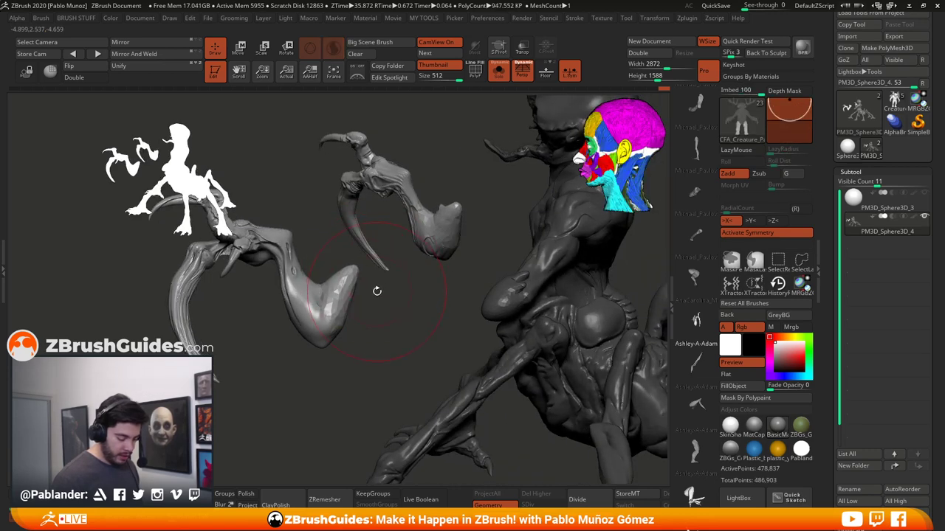
{"action": "right_click", "coordinate": [377, 294]}
{"action": "right_click_drag", "start_coordinate": [377, 291], "coordinate": [367, 349]}
{"action": "mouse_move", "coordinate": [325, 290]}
{"action": "left_mouse_down", "text": "shift"}
{"action": "mouse_move", "coordinate": [356, 269]}
{"action": "mouse_move", "coordinate": [360, 290]}
{"action": "mouse_move", "coordinate": [359, 276]}
{"action": "mouse_move", "coordinate": [463, 264]}
{"action": "mouse_move", "coordinate": [451, 350]}
{"action": "mouse_move", "coordinate": [444, 323]}
{"action": "mouse_move", "coordinate": [431, 332]}
{"action": "mouse_move", "coordinate": [428, 318]}
{"action": "mouse_move", "coordinate": [454, 316]}
{"action": "left_mouse_up", "text": "shift"}
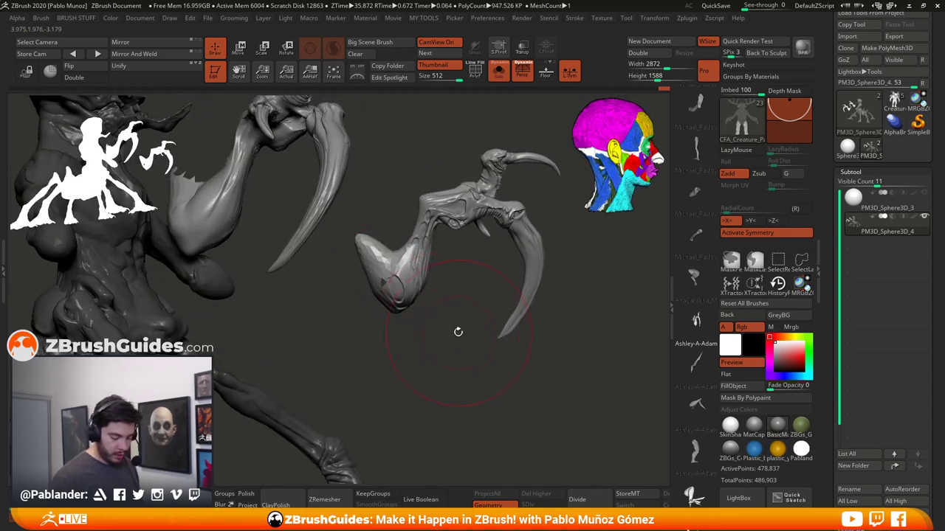
{"action": "mouse_move", "coordinate": [455, 332]}
{"action": "left_mouse_down"}
{"action": "mouse_move", "coordinate": [443, 323]}
{"action": "mouse_move", "coordinate": [458, 359]}
{"action": "mouse_move", "coordinate": [443, 333]}
{"action": "mouse_move", "coordinate": [471, 347]}
{"action": "left_mouse_up"}
Close the holes in the creature mesh and expand its Modify Topology geometry options
{"action": "key", "text": "2"}
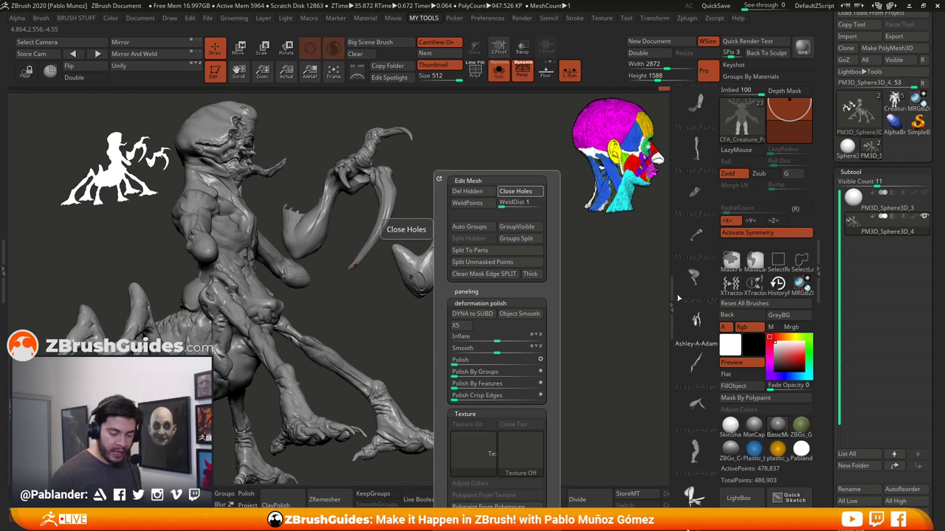
{"action": "left_click_drag", "start_coordinate": [829, 235], "coordinate": [895, 219]}
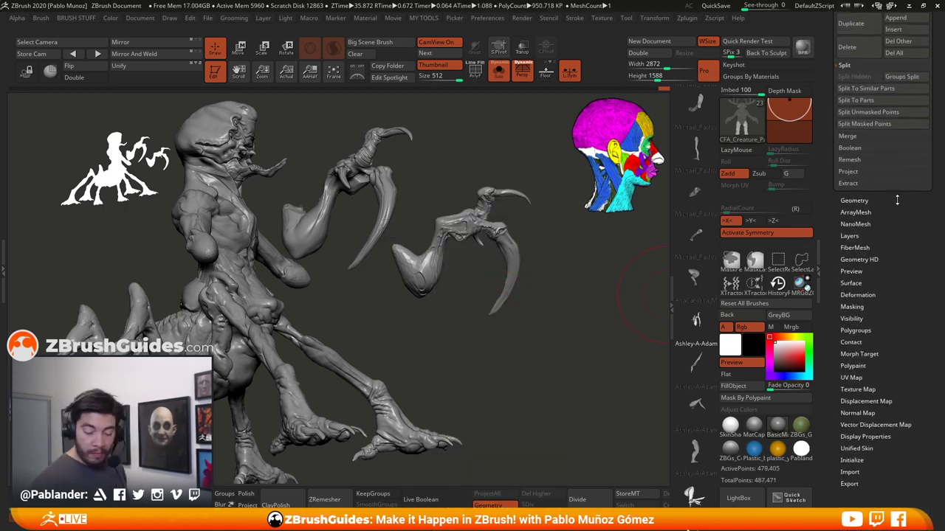
{"action": "left_click", "coordinate": [854, 199]}
{"action": "left_click_drag", "start_coordinate": [831, 342], "coordinate": [831, 239]}
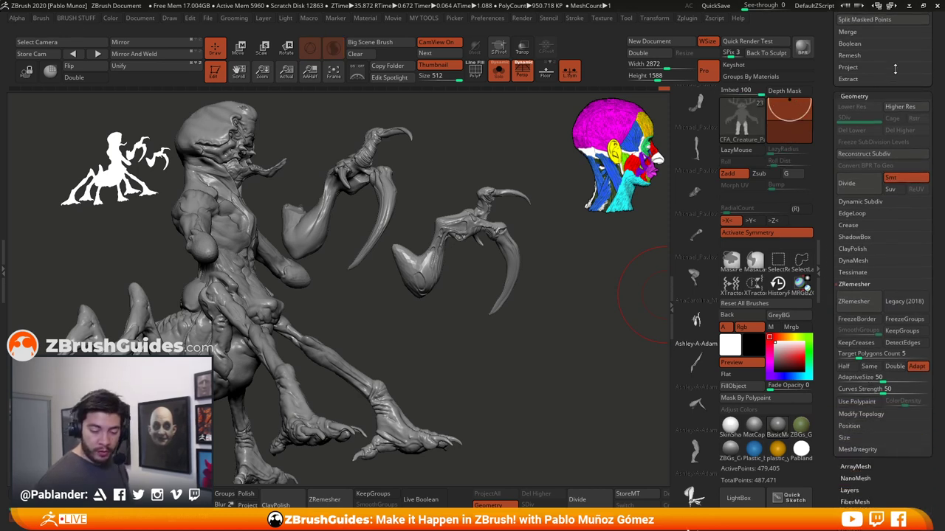
{"action": "key", "text": "shift"}
{"action": "left_click", "coordinate": [860, 414]}
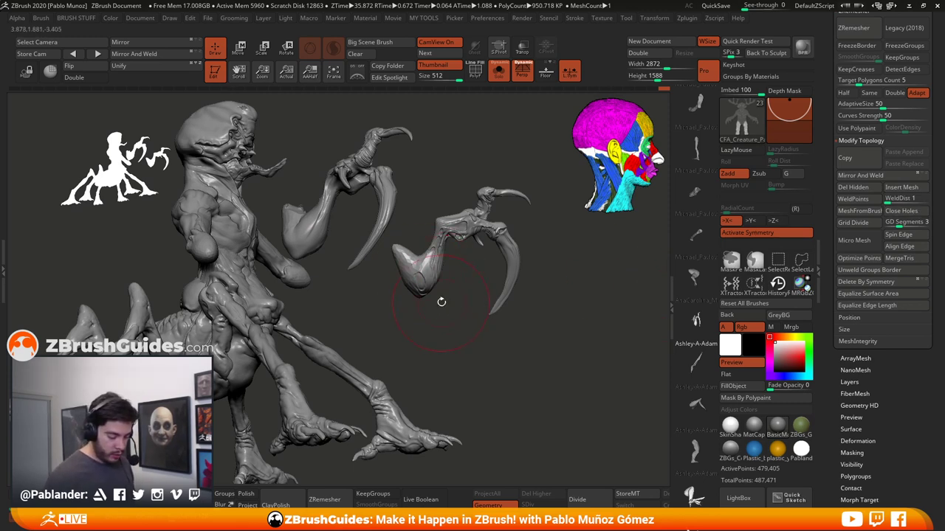
Lasso-mask the clawed arms and invert the mask so that only the arms stay editable
{"action": "left_click_drag", "start_coordinate": [441, 302], "coordinate": [438, 307]}
{"action": "key", "text": "ctrl"}
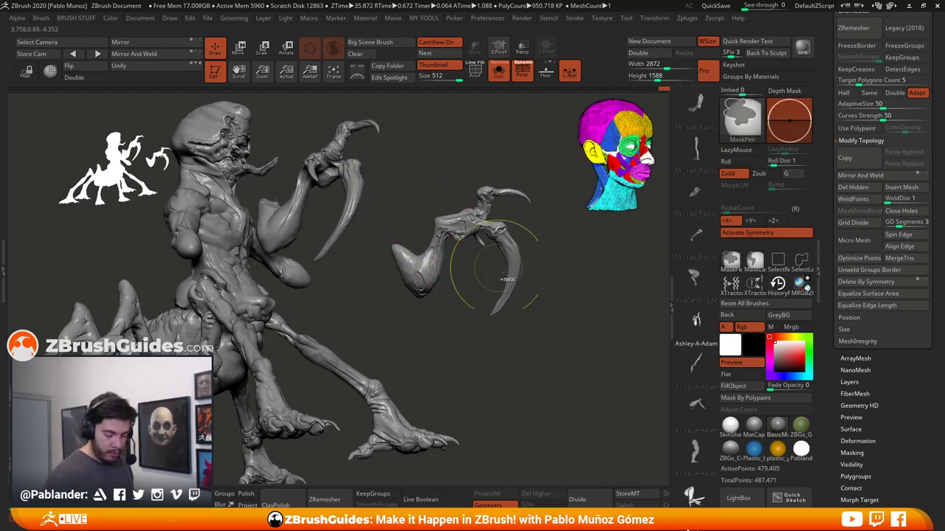
{"action": "left_click", "coordinate": [754, 260]}
{"action": "mouse_move", "coordinate": [452, 163]}
{"action": "left_mouse_down", "text": "ctrl"}
{"action": "mouse_move", "coordinate": [534, 355]}
{"action": "mouse_move", "coordinate": [511, 177]}
{"action": "left_mouse_up", "text": "ctrl"}
{"action": "left_click", "coordinate": [504, 332], "text": "ctrl"}
Touch up the arm stub, choose the Move brush and push the stub down into the elbow
{"action": "right_click_drag", "start_coordinate": [440, 267], "coordinate": [449, 323], "text": "alt"}
{"action": "key", "text": "space"}
{"action": "left_click_drag", "start_coordinate": [409, 254], "coordinate": [397, 245]}
{"action": "key", "text": "shift"}
{"action": "key", "text": "b"}
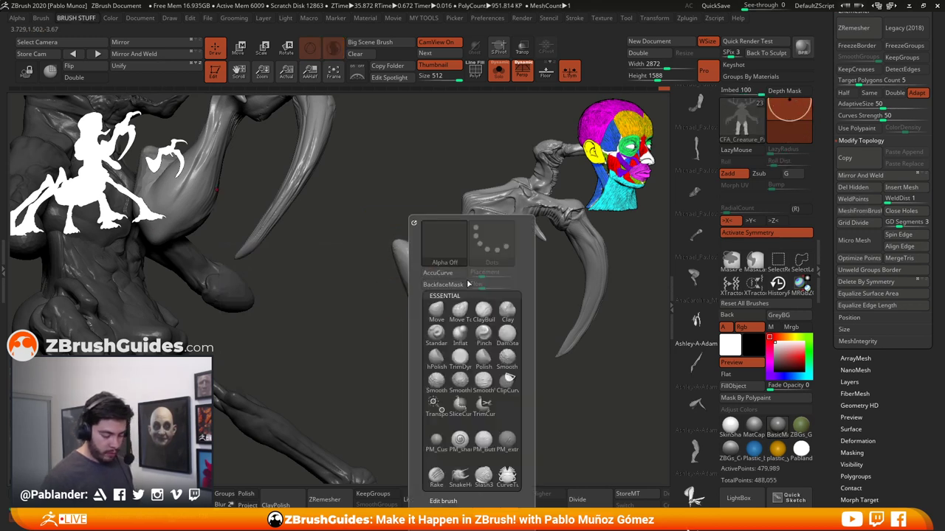
{"action": "left_click", "coordinate": [443, 319]}
{"action": "left_click_drag", "start_coordinate": [384, 325], "coordinate": [328, 330]}
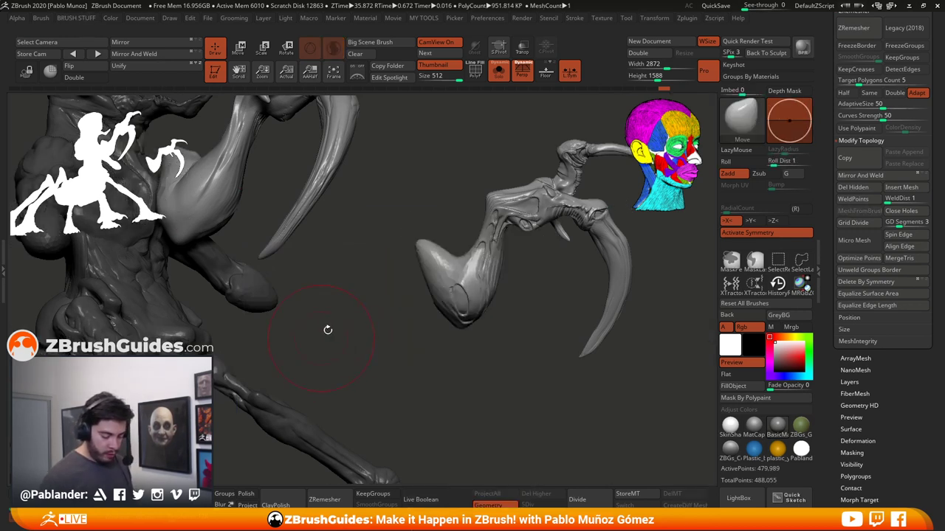
{"action": "left_click_drag", "start_coordinate": [412, 262], "coordinate": [465, 314]}
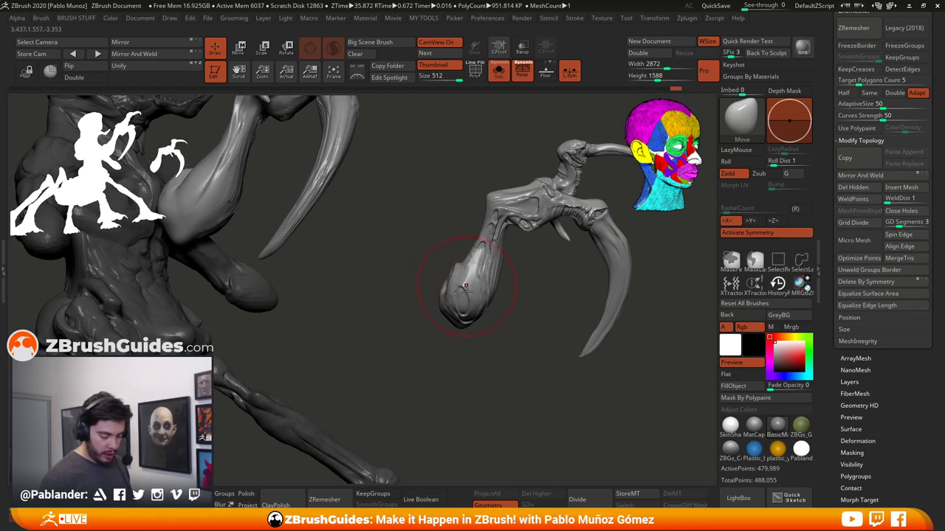
Reshape the inner side of the clawed arm's elbow into a rounded bulge from several angles with the Move brush
{"action": "left_click_drag", "start_coordinate": [478, 363], "coordinate": [591, 356]}
{"action": "left_click_drag", "start_coordinate": [498, 332], "coordinate": [476, 357]}
{"action": "mouse_move", "coordinate": [438, 283]}
{"action": "left_mouse_down"}
{"action": "mouse_move", "coordinate": [458, 310]}
{"action": "mouse_move", "coordinate": [437, 316]}
{"action": "left_mouse_up"}
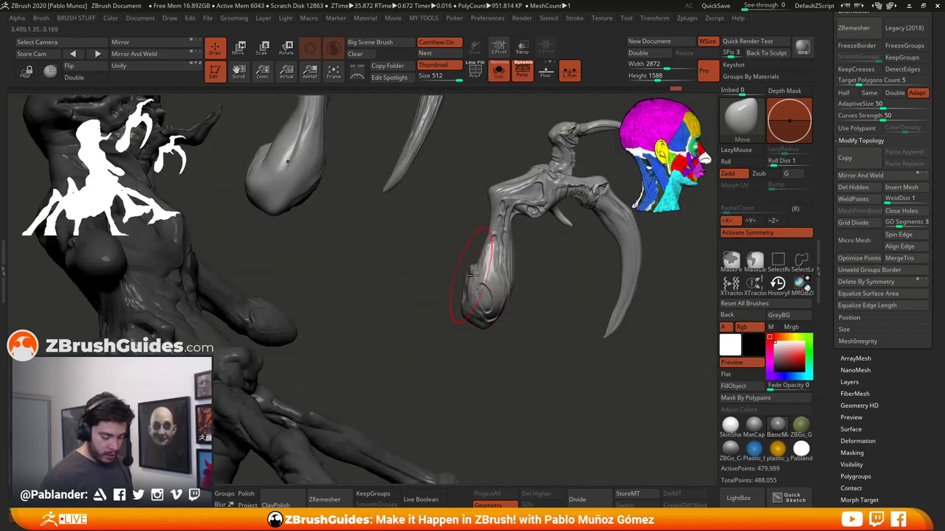
{"action": "left_click_drag", "start_coordinate": [473, 276], "coordinate": [488, 257]}
{"action": "mouse_move", "coordinate": [434, 275]}
{"action": "left_mouse_down"}
{"action": "mouse_move", "coordinate": [513, 276]}
{"action": "mouse_move", "coordinate": [523, 312]}
{"action": "mouse_move", "coordinate": [401, 310]}
{"action": "left_mouse_up"}
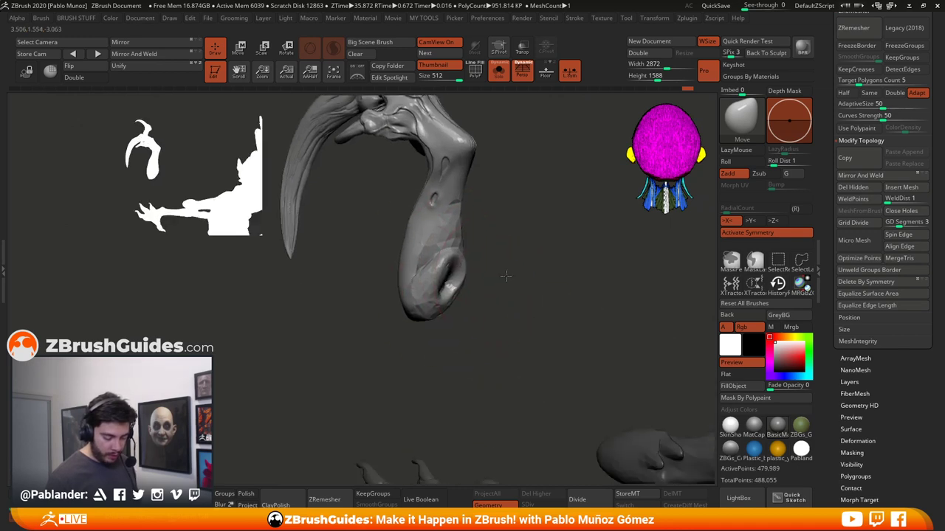
Reduce the Move brush's draw size to about 202, then pull in and smooth the hollow at the back of the elbow
{"action": "key", "text": "b"}
{"action": "key", "text": "space"}
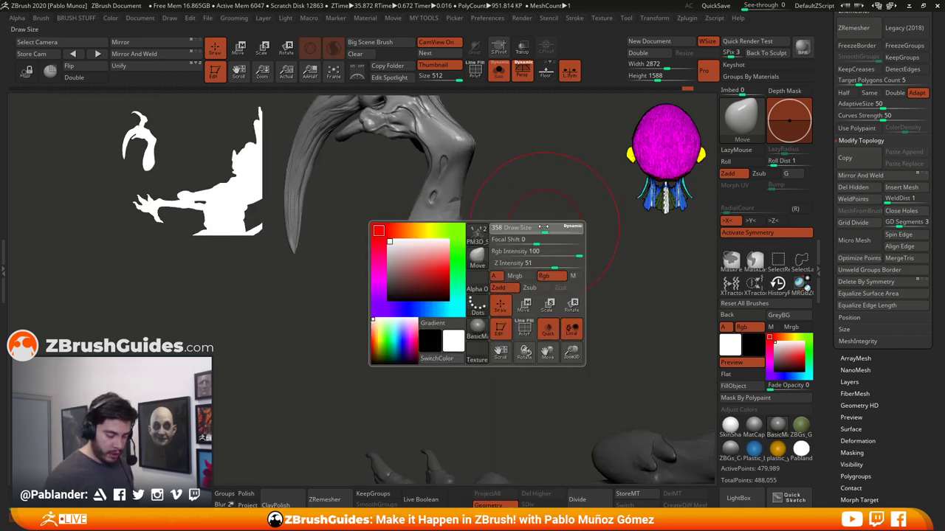
{"action": "left_click_drag", "start_coordinate": [543, 227], "coordinate": [531, 227]}
{"action": "left_click_drag", "start_coordinate": [439, 276], "coordinate": [451, 272]}
{"action": "left_click_drag", "start_coordinate": [494, 246], "coordinate": [503, 247]}
{"action": "key", "text": "space"}
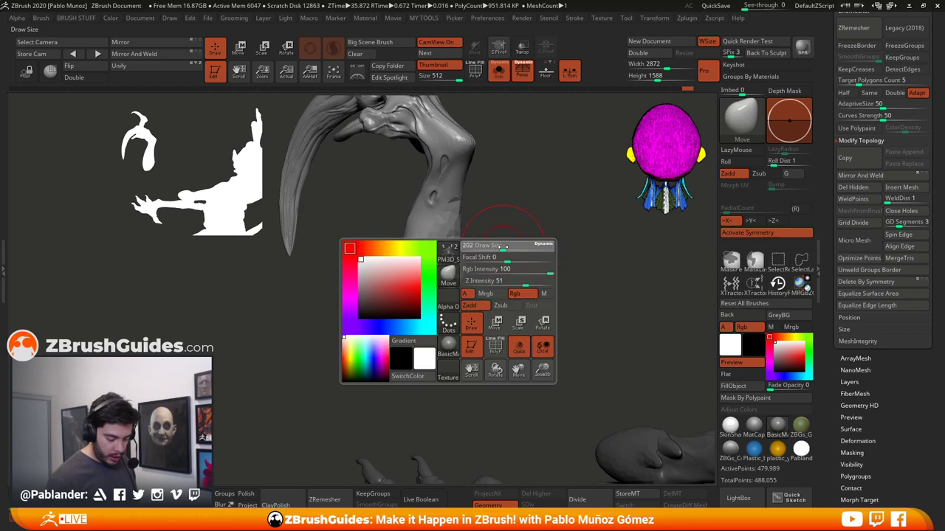
{"action": "left_click_drag", "start_coordinate": [449, 277], "coordinate": [445, 276], "text": "shift"}
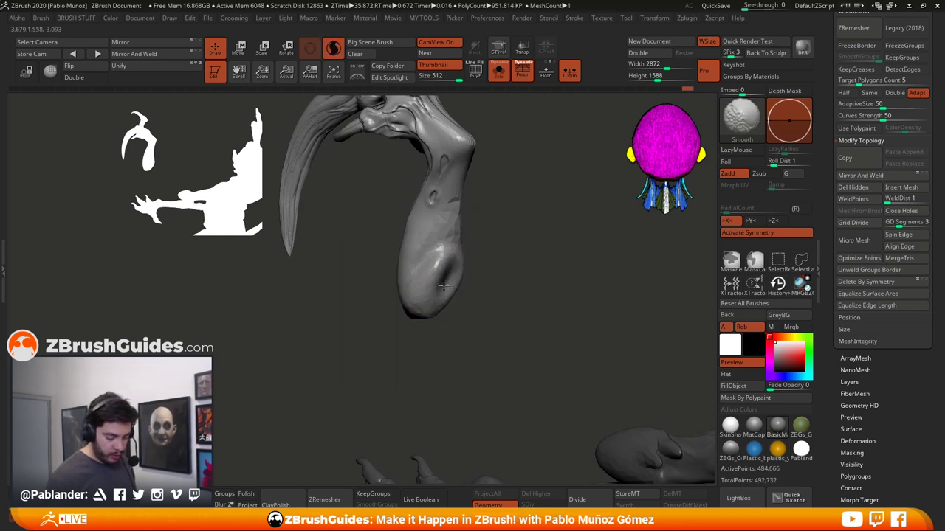
{"action": "mouse_move", "coordinate": [438, 316]}
{"action": "left_mouse_down"}
{"action": "mouse_move", "coordinate": [483, 250]}
{"action": "mouse_move", "coordinate": [506, 234]}
{"action": "mouse_move", "coordinate": [566, 320]}
{"action": "mouse_move", "coordinate": [558, 314]}
{"action": "mouse_move", "coordinate": [559, 304]}
{"action": "mouse_move", "coordinate": [602, 321]}
{"action": "mouse_move", "coordinate": [566, 333]}
{"action": "mouse_move", "coordinate": [519, 325]}
{"action": "left_mouse_up"}
Place the transform gizmo on the clawed arm's elbow and move the arms towards the upper arm stumps
{"action": "left_click", "coordinate": [239, 49]}
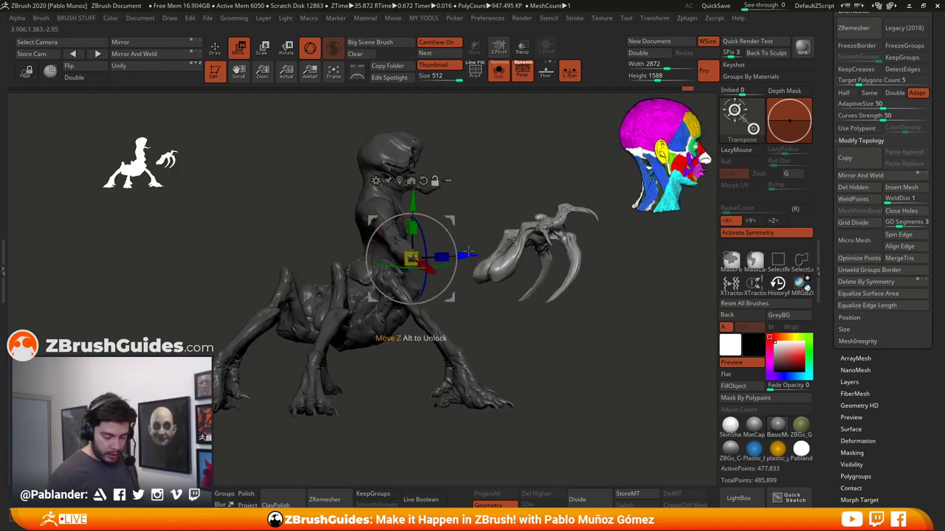
{"action": "left_click_drag", "start_coordinate": [468, 252], "coordinate": [541, 250], "text": "alt"}
{"action": "left_click_drag", "start_coordinate": [524, 297], "coordinate": [541, 271], "text": "alt"}
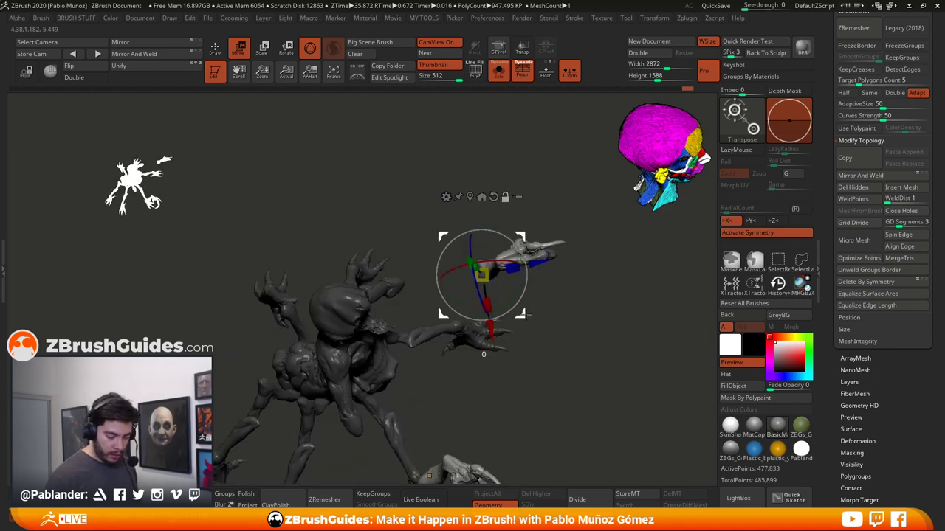
{"action": "mouse_move", "coordinate": [522, 313]}
{"action": "left_mouse_down"}
{"action": "mouse_move", "coordinate": [538, 354]}
{"action": "mouse_move", "coordinate": [524, 311]}
{"action": "left_mouse_up"}
{"action": "left_click_drag", "start_coordinate": [541, 313], "coordinate": [369, 316]}
{"action": "left_click_drag", "start_coordinate": [478, 297], "coordinate": [482, 296]}
{"action": "left_click_drag", "start_coordinate": [546, 273], "coordinate": [584, 369]}
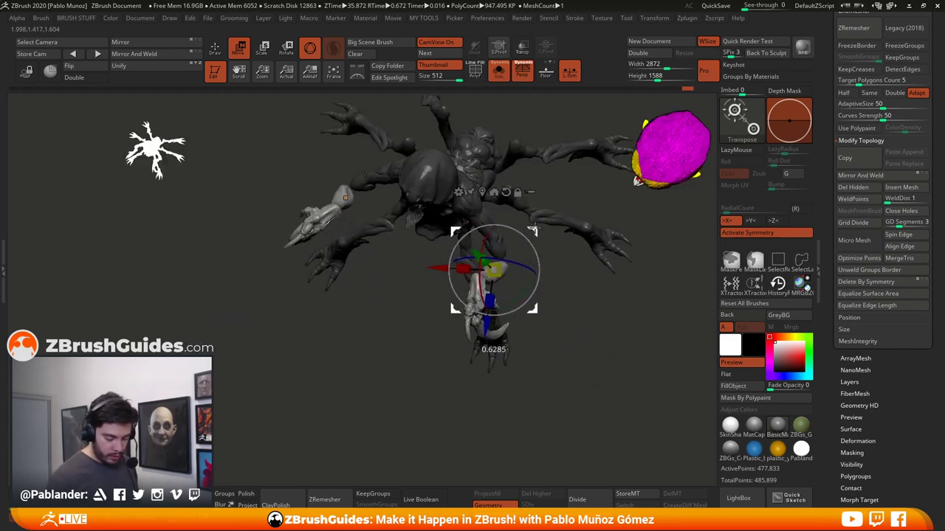
Fine-tune the clawed arms' position and orientation with the gizmo so their elbows meet the upper arm stumps
{"action": "left_click_drag", "start_coordinate": [539, 235], "coordinate": [462, 355]}
{"action": "left_click_drag", "start_coordinate": [427, 251], "coordinate": [453, 270]}
{"action": "left_click_drag", "start_coordinate": [466, 212], "coordinate": [482, 215]}
{"action": "right_click_drag", "start_coordinate": [505, 230], "coordinate": [447, 236]}
{"action": "left_click_drag", "start_coordinate": [509, 230], "coordinate": [512, 237]}
{"action": "right_click_drag", "start_coordinate": [493, 237], "coordinate": [530, 229]}
{"action": "left_click_drag", "start_coordinate": [485, 284], "coordinate": [512, 299]}
{"action": "mouse_move", "coordinate": [539, 256]}
{"action": "right_mouse_down", "text": "ctrl"}
{"action": "mouse_move", "coordinate": [542, 243]}
{"action": "mouse_move", "coordinate": [567, 248]}
{"action": "mouse_move", "coordinate": [571, 239]}
{"action": "right_mouse_up", "text": "ctrl"}
{"action": "mouse_move", "coordinate": [569, 239]}
{"action": "left_mouse_down"}
{"action": "mouse_move", "coordinate": [535, 279]}
{"action": "mouse_move", "coordinate": [556, 269]}
{"action": "mouse_move", "coordinate": [539, 275]}
{"action": "mouse_move", "coordinate": [553, 270]}
{"action": "mouse_move", "coordinate": [309, 227]}
{"action": "mouse_move", "coordinate": [262, 283]}
{"action": "mouse_move", "coordinate": [298, 284]}
{"action": "left_mouse_up"}
{"action": "mouse_move", "coordinate": [538, 263]}
{"action": "left_mouse_down"}
{"action": "mouse_move", "coordinate": [552, 344]}
{"action": "mouse_move", "coordinate": [552, 310]}
{"action": "mouse_move", "coordinate": [403, 275]}
{"action": "left_mouse_up"}
{"action": "left_click", "coordinate": [475, 270]}
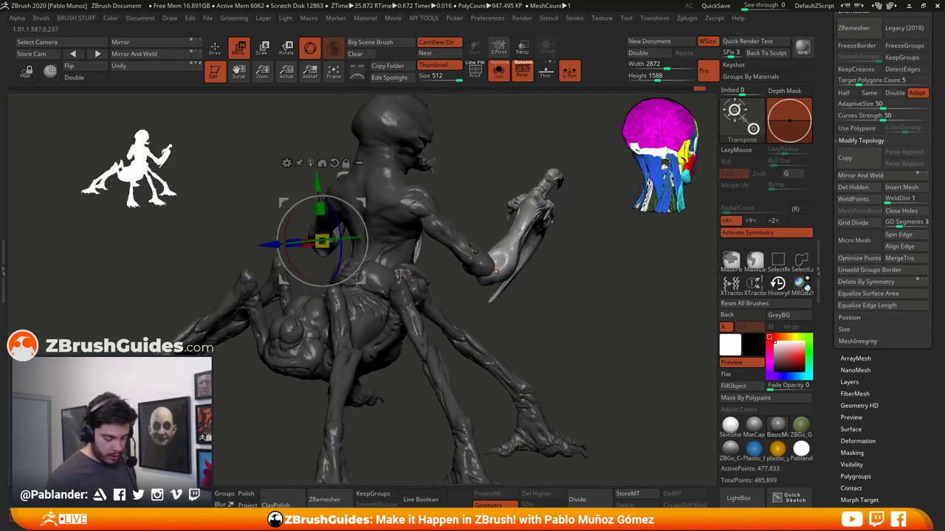
{"action": "mouse_move", "coordinate": [304, 252]}
{"action": "left_mouse_down"}
{"action": "mouse_move", "coordinate": [384, 289]}
{"action": "mouse_move", "coordinate": [362, 204]}
{"action": "left_mouse_up"}
Return to Draw mode with the Move brush and pull the clawed arm's elbow around the end of the stump
{"action": "key", "text": "q"}
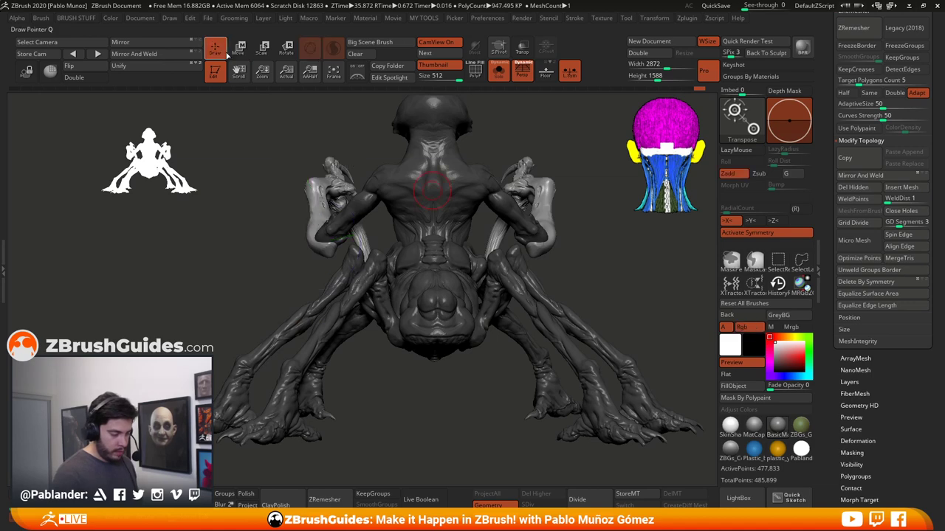
{"action": "left_click_drag", "start_coordinate": [381, 377], "coordinate": [473, 361]}
{"action": "mouse_move", "coordinate": [477, 223]}
{"action": "left_mouse_down"}
{"action": "mouse_move", "coordinate": [475, 242]}
{"action": "mouse_move", "coordinate": [473, 232]}
{"action": "left_mouse_up"}
{"action": "mouse_move", "coordinate": [551, 161]}
{"action": "left_mouse_down"}
{"action": "mouse_move", "coordinate": [572, 193]}
{"action": "mouse_move", "coordinate": [546, 215]}
{"action": "left_mouse_up"}
{"action": "key", "text": "space"}
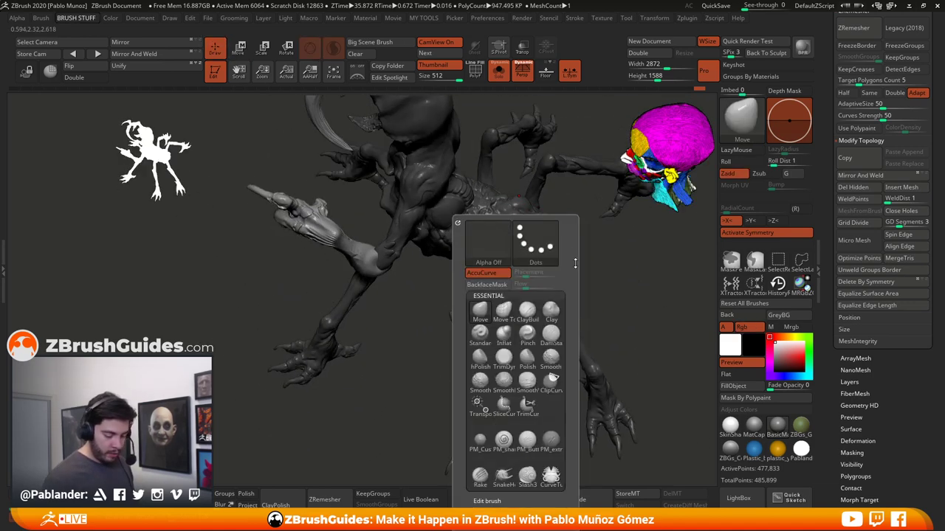
{"action": "key", "text": "b"}
{"action": "key", "text": "m"}
{"action": "key", "text": "v"}
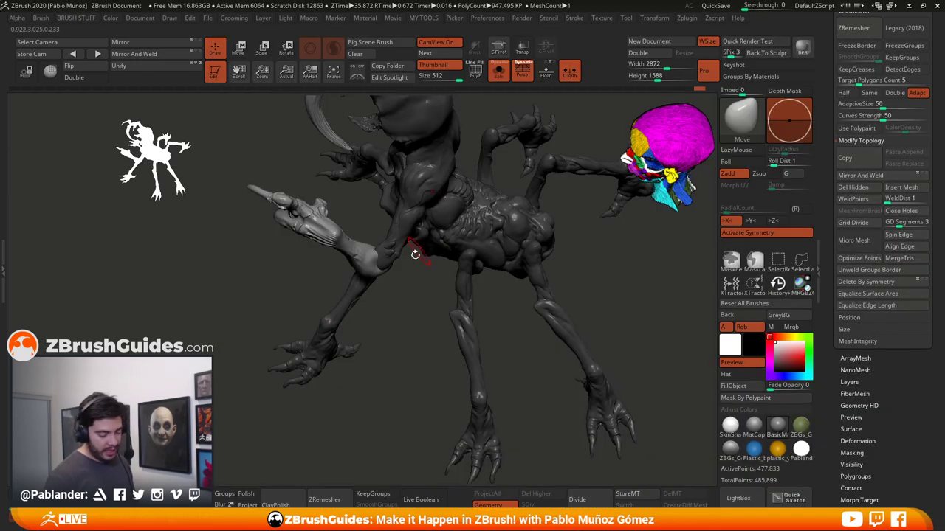
{"action": "mouse_move", "coordinate": [416, 312]}
{"action": "left_mouse_down", "text": "alt"}
{"action": "mouse_move", "coordinate": [433, 323]}
{"action": "mouse_move", "coordinate": [462, 297]}
{"action": "mouse_move", "coordinate": [448, 306]}
{"action": "mouse_move", "coordinate": [453, 289]}
{"action": "mouse_move", "coordinate": [425, 310]}
{"action": "left_mouse_up", "text": "alt"}
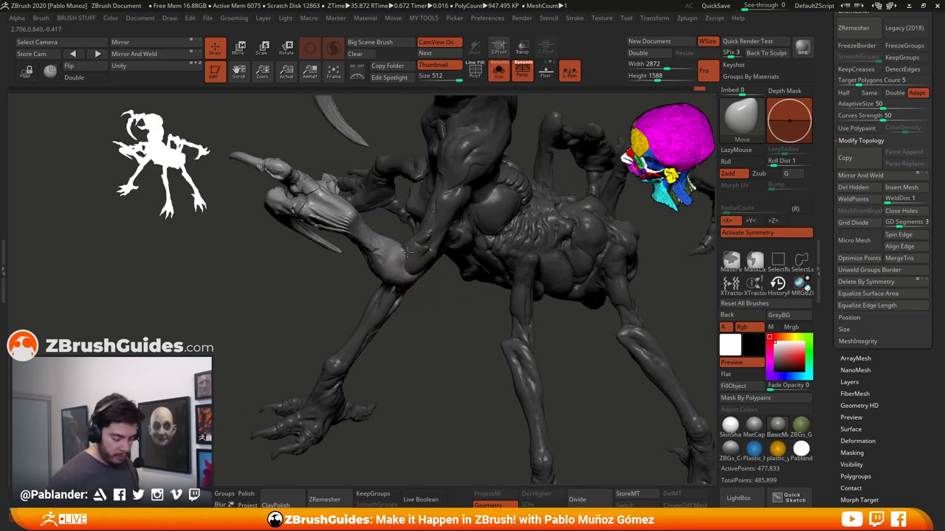
{"action": "mouse_move", "coordinate": [411, 253]}
{"action": "right_mouse_down"}
{"action": "mouse_move", "coordinate": [428, 266]}
{"action": "mouse_move", "coordinate": [413, 264]}
{"action": "right_mouse_up"}
{"action": "right_click", "coordinate": [433, 274]}
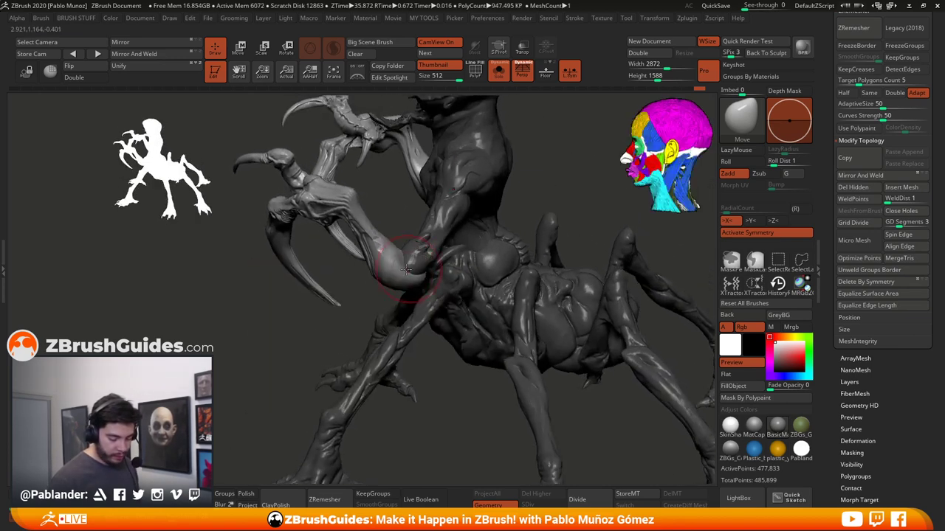
Refine the elbow joint from behind and in front, and invert the mask to free the body for editing
{"action": "left_click_drag", "start_coordinate": [429, 342], "coordinate": [421, 280]}
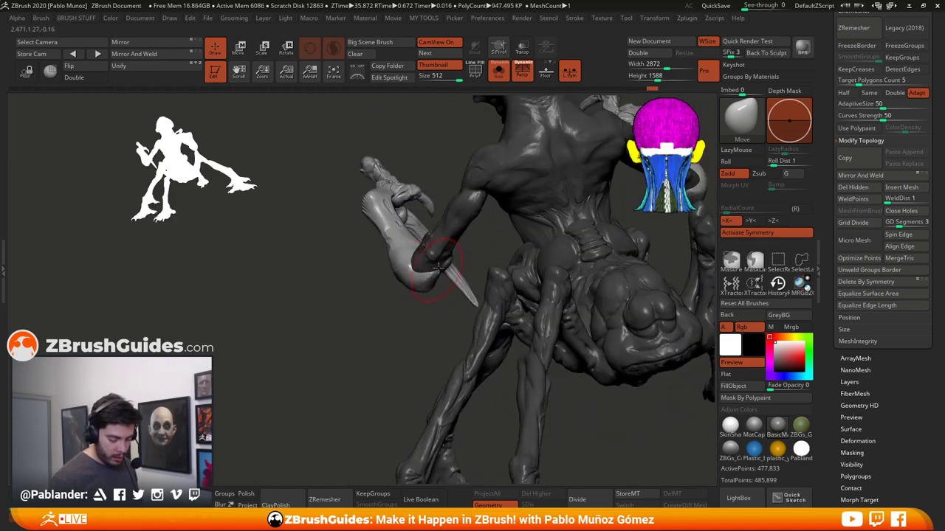
{"action": "left_click_drag", "start_coordinate": [393, 319], "coordinate": [474, 286]}
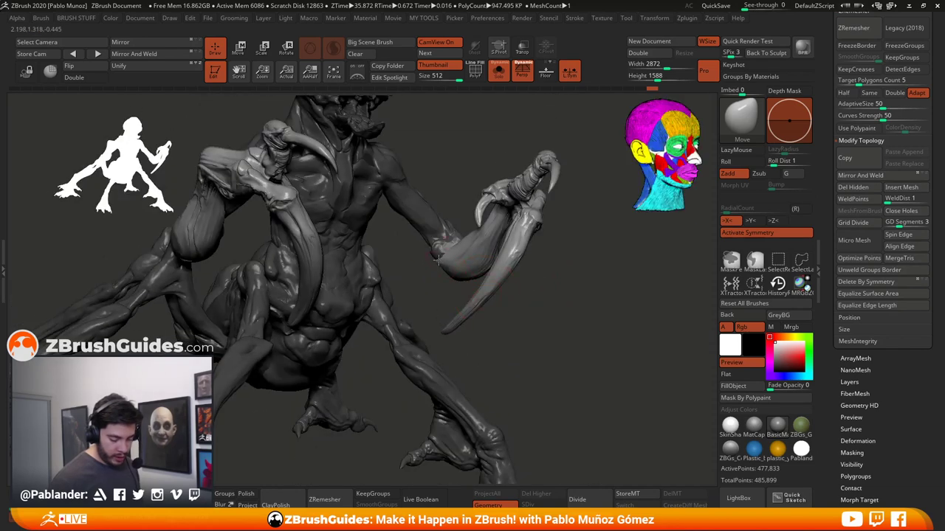
{"action": "left_click_drag", "start_coordinate": [537, 263], "coordinate": [548, 285]}
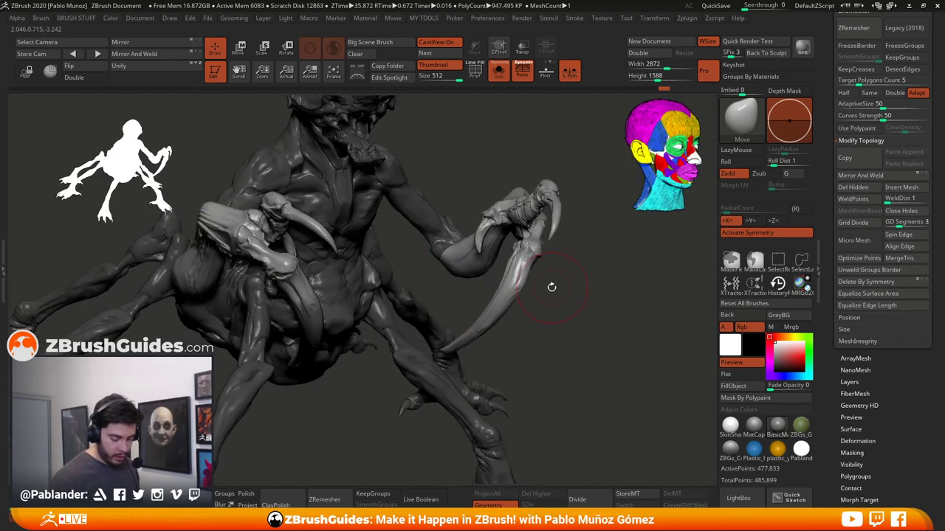
{"action": "left_click", "coordinate": [566, 315], "text": "ctrl"}
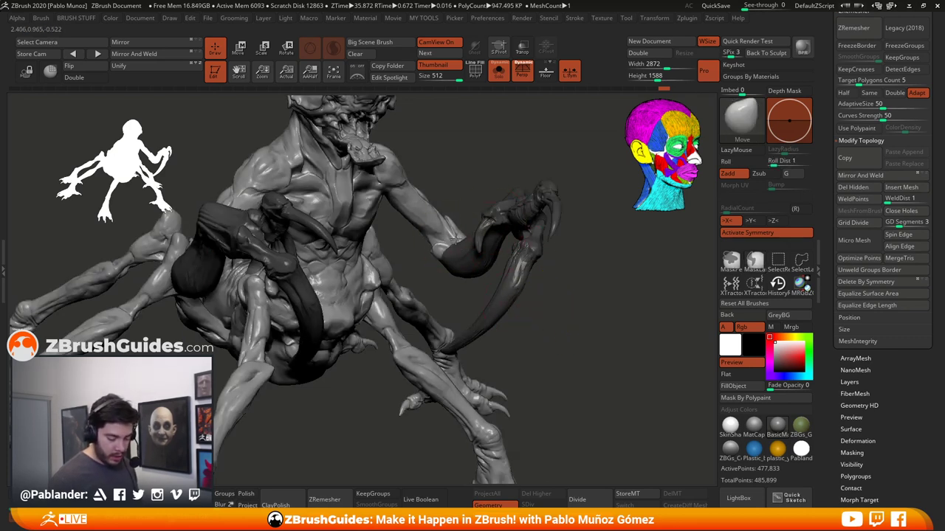
Pull the upper arm stump into the masked clawed arm's elbow with the Move brush, and clear the mask
{"action": "left_click_drag", "start_coordinate": [436, 237], "coordinate": [439, 277]}
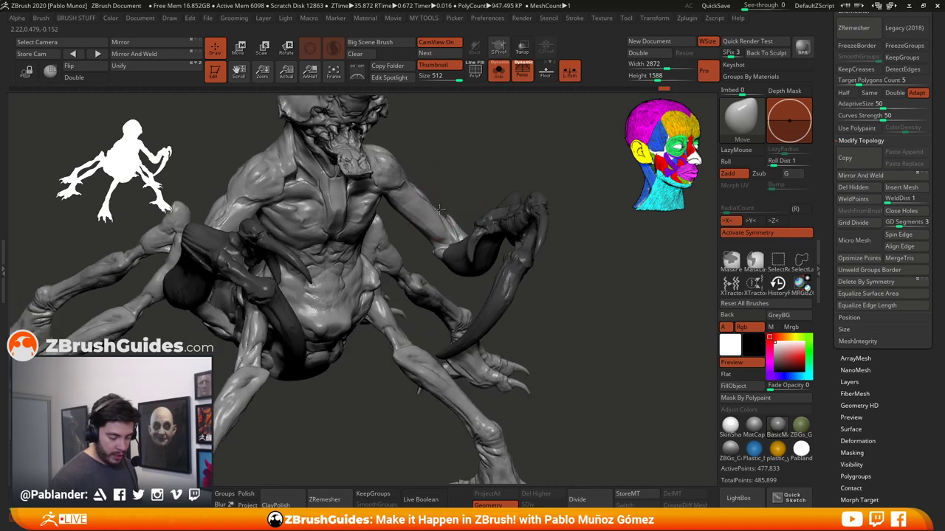
{"action": "left_click_drag", "start_coordinate": [499, 243], "coordinate": [435, 287]}
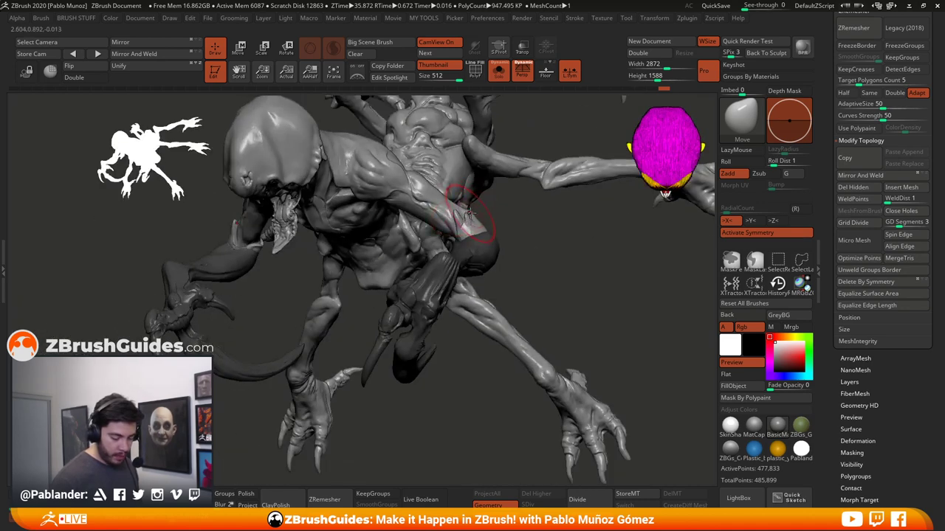
{"action": "mouse_move", "coordinate": [507, 217]}
{"action": "left_mouse_down"}
{"action": "mouse_move", "coordinate": [531, 214]}
{"action": "mouse_move", "coordinate": [490, 220]}
{"action": "left_mouse_up"}
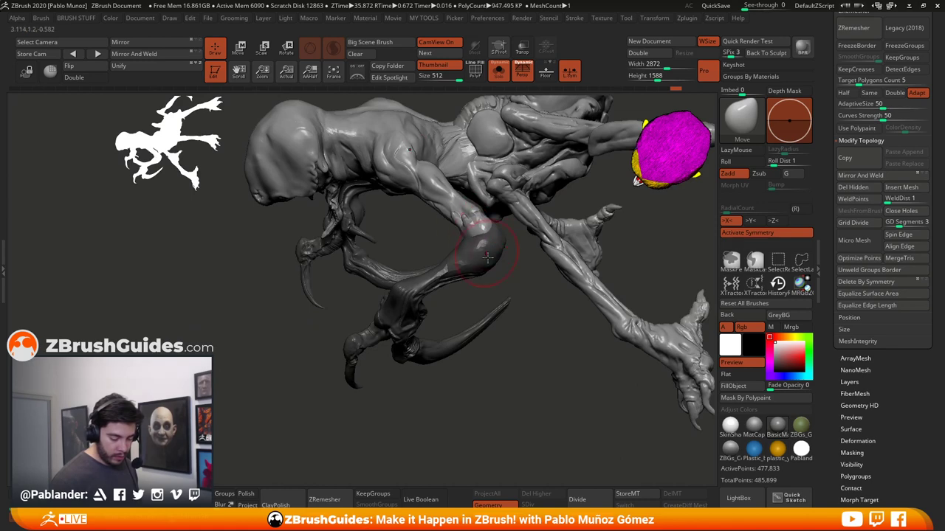
{"action": "left_click_drag", "start_coordinate": [519, 284], "coordinate": [555, 276]}
{"action": "mouse_move", "coordinate": [525, 245]}
{"action": "left_mouse_down", "text": "alt"}
{"action": "mouse_move", "coordinate": [514, 277]}
{"action": "mouse_move", "coordinate": [498, 223]}
{"action": "mouse_move", "coordinate": [333, 274]}
{"action": "mouse_move", "coordinate": [540, 251]}
{"action": "left_mouse_up", "text": "alt"}
Switch to the ClayBuildup brush with Sculptris Pro off, and show the wireframe to inspect the elbow's mesh density
{"action": "key", "text": "space"}
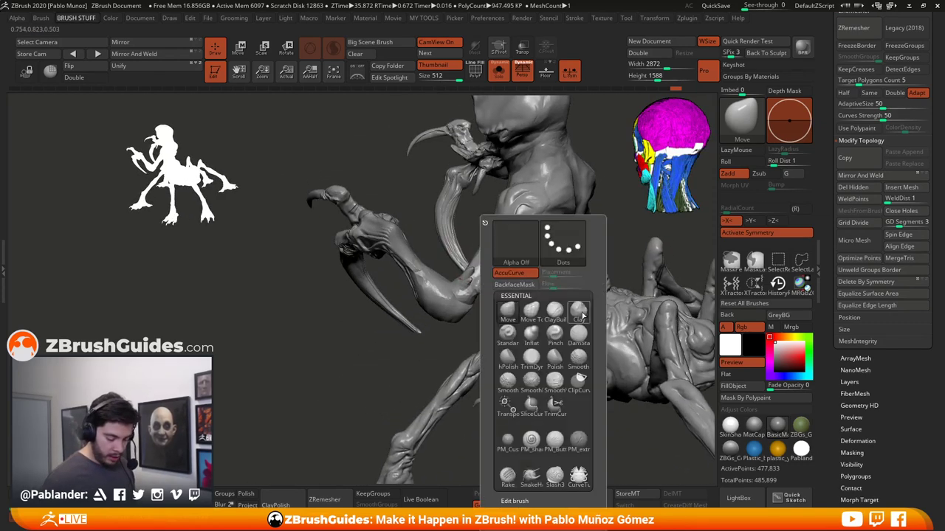
{"action": "left_click", "coordinate": [577, 316]}
{"action": "key", "text": "space"}
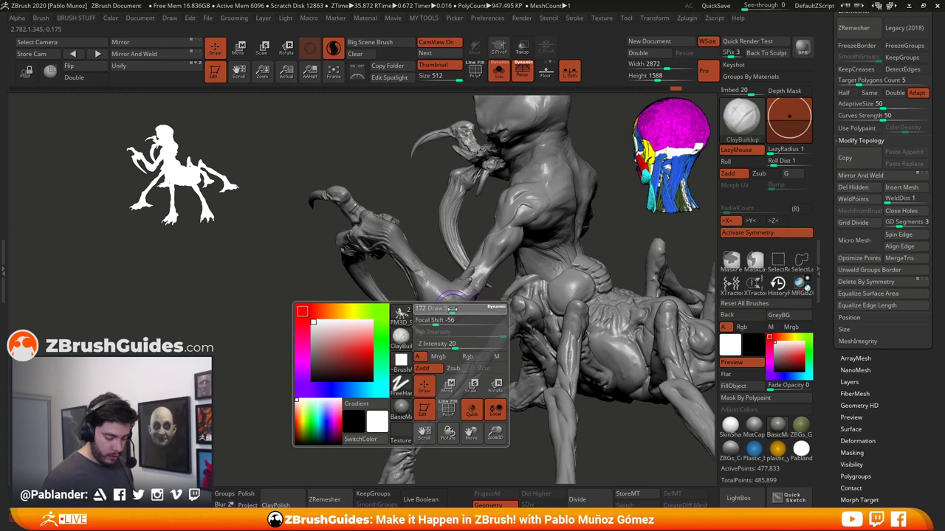
{"action": "left_click", "coordinate": [333, 48]}
{"action": "mouse_move", "coordinate": [475, 242]}
{"action": "left_mouse_down", "text": "alt"}
{"action": "mouse_move", "coordinate": [487, 324]}
{"action": "mouse_move", "coordinate": [480, 283]}
{"action": "left_mouse_up", "text": "alt"}
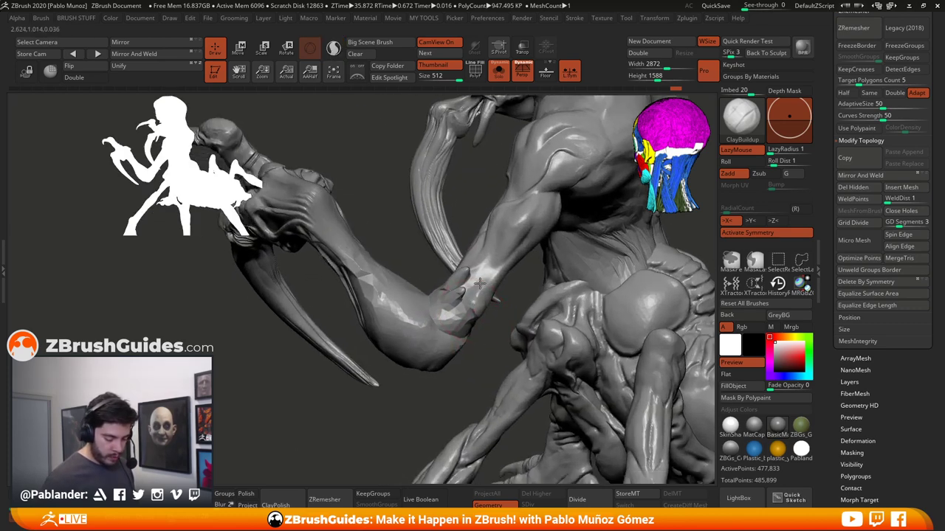
{"action": "right_click_drag", "start_coordinate": [480, 284], "coordinate": [468, 251]}
{"action": "left_click", "coordinate": [475, 70]}
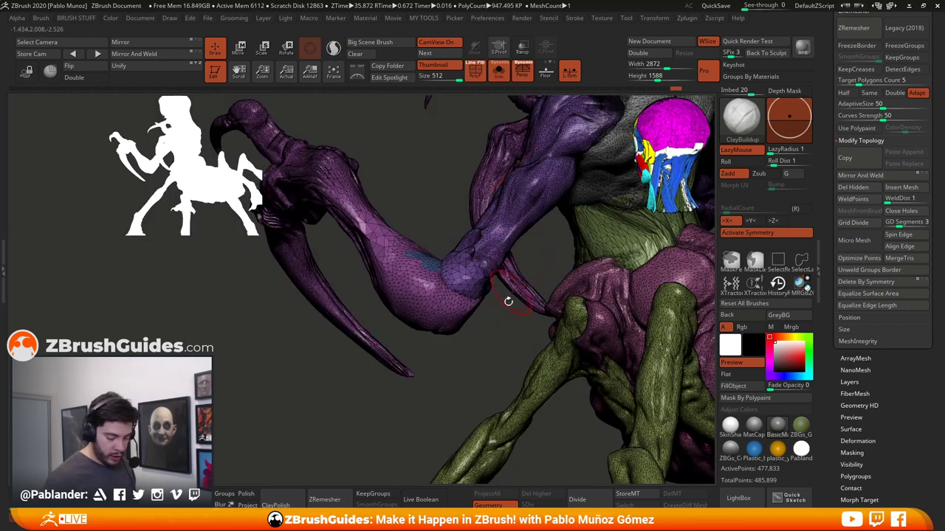
{"action": "left_click_drag", "start_coordinate": [508, 301], "coordinate": [430, 275]}
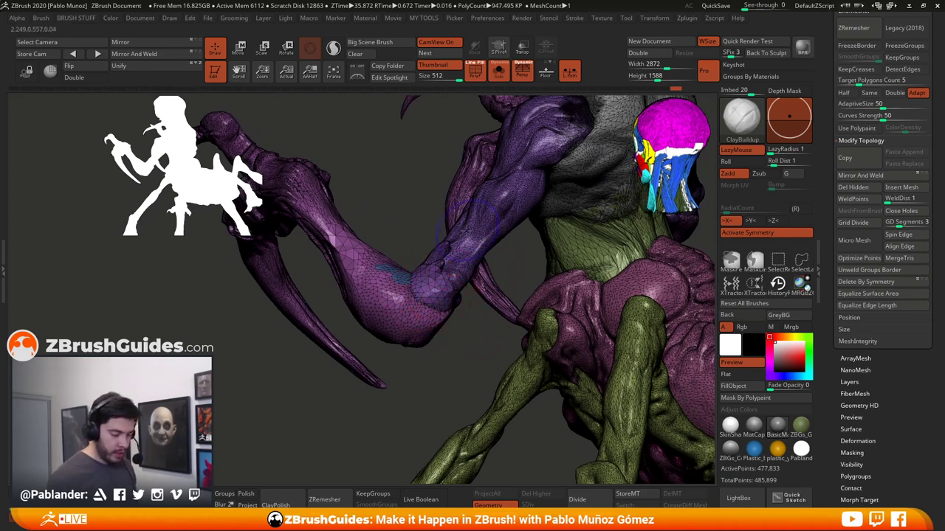
Enable Sculptris Pro and blend the elbow into the upper arm with ClayBuildup and Smooth strokes
{"action": "key", "text": "shift"}
{"action": "key", "text": "space"}
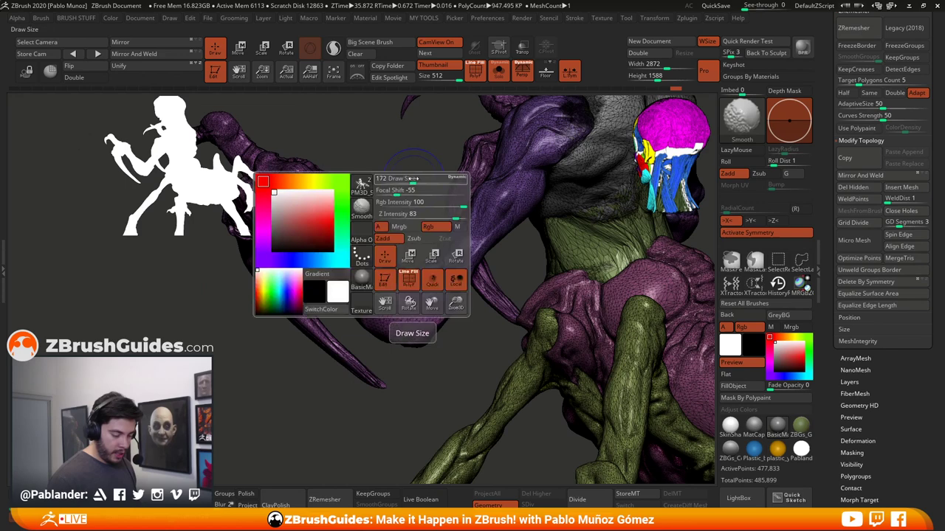
{"action": "left_click", "coordinate": [334, 50]}
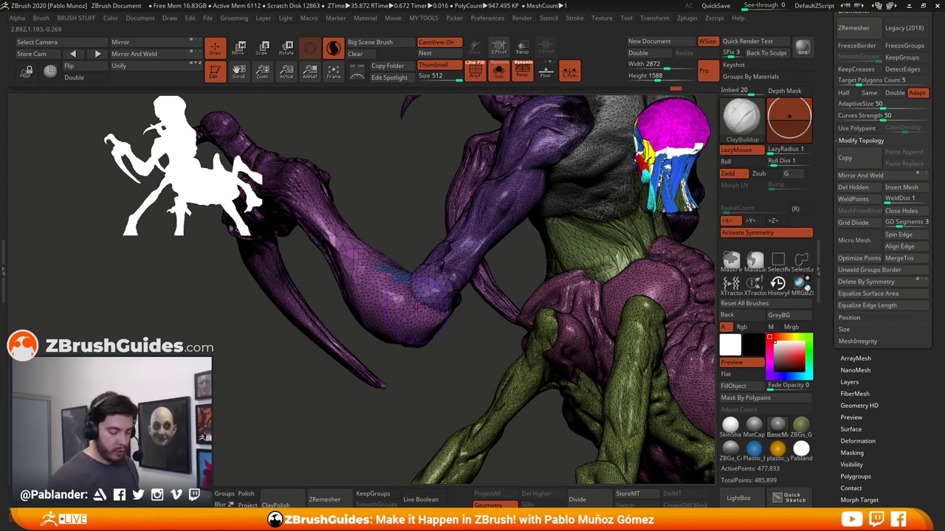
{"action": "key", "text": "shift"}
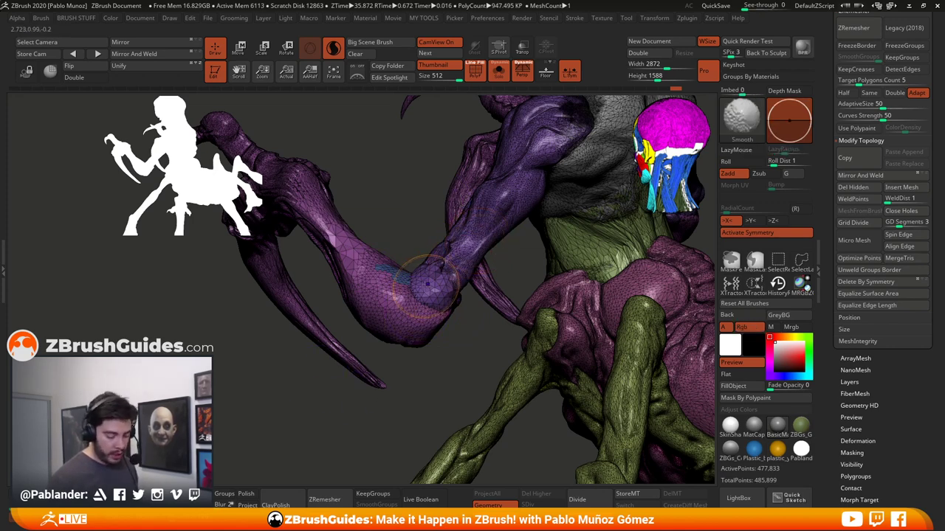
{"action": "key", "text": "space"}
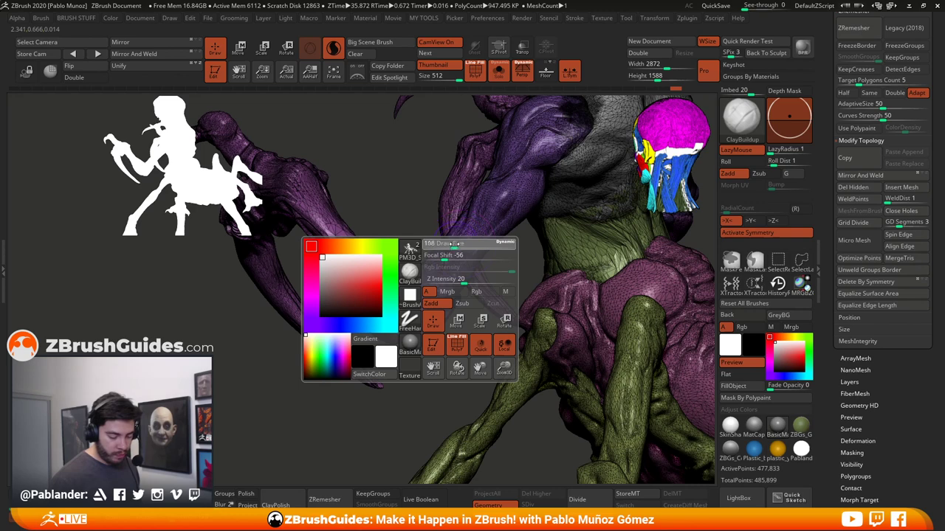
{"action": "key", "text": "shift"}
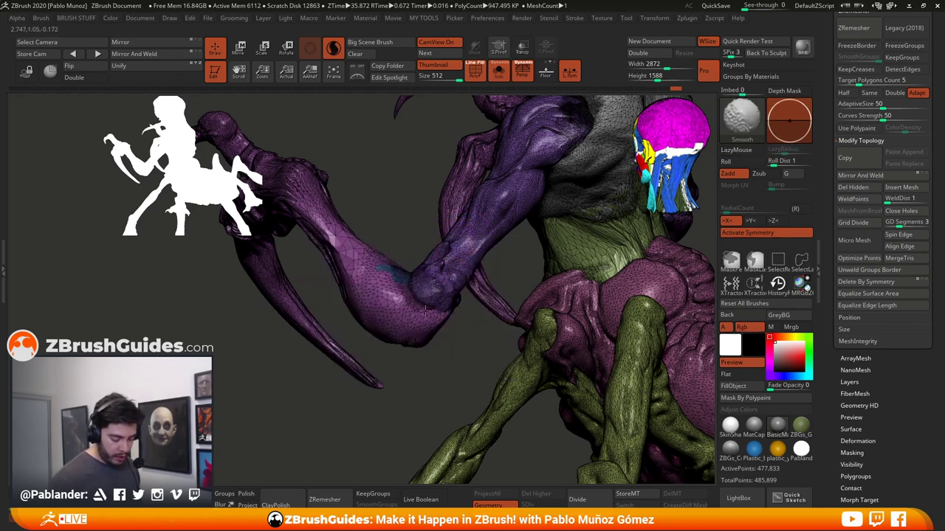
{"action": "left_click_drag", "start_coordinate": [425, 311], "coordinate": [437, 319], "text": "shift"}
{"action": "mouse_move", "coordinate": [447, 279]}
{"action": "left_mouse_down", "text": "shift"}
{"action": "mouse_move", "coordinate": [430, 264]}
{"action": "mouse_move", "coordinate": [400, 312]}
{"action": "left_mouse_up", "text": "shift"}
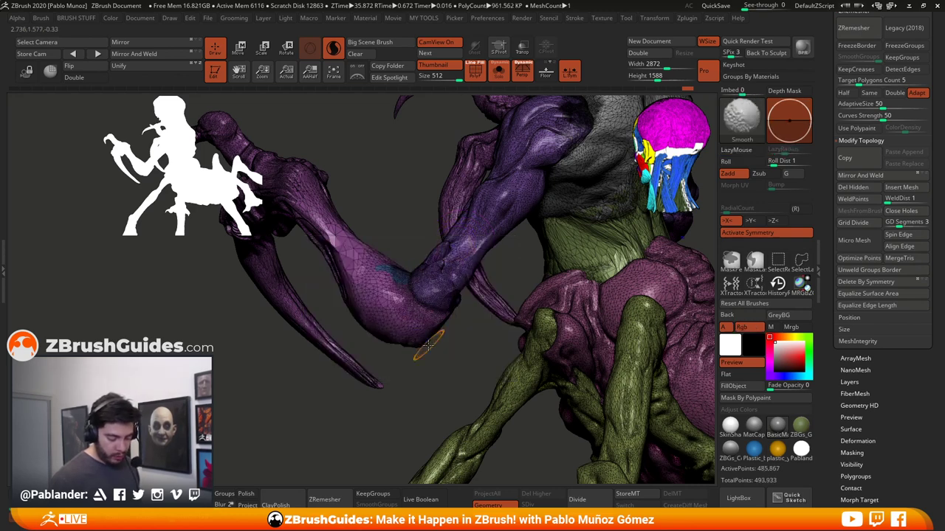
Smooth and fill the seam between forearm and upper arm on the elbow's front and back
{"action": "left_click_drag", "start_coordinate": [411, 236], "coordinate": [561, 246]}
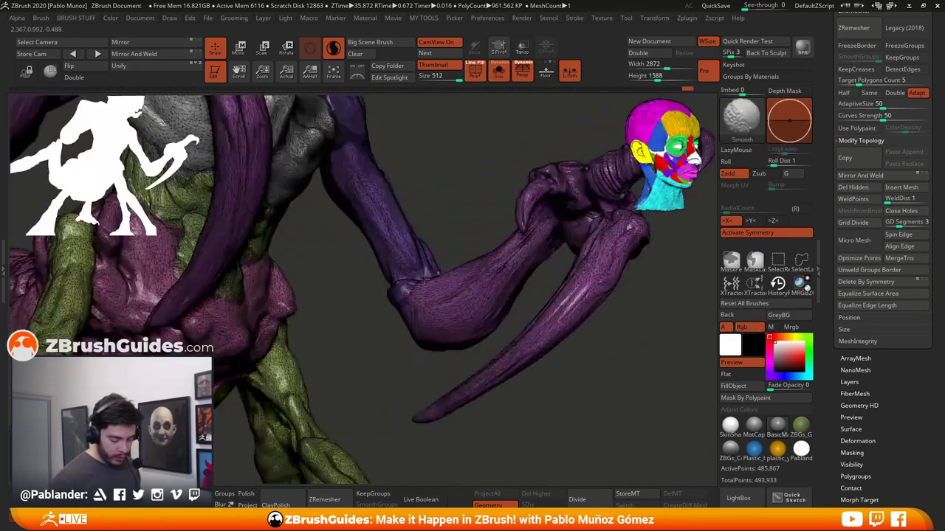
{"action": "left_click_drag", "start_coordinate": [425, 272], "coordinate": [414, 294], "text": "shift"}
{"action": "left_click_drag", "start_coordinate": [583, 341], "coordinate": [422, 350]}
{"action": "mouse_move", "coordinate": [445, 312]}
{"action": "left_mouse_down"}
{"action": "mouse_move", "coordinate": [443, 292]}
{"action": "mouse_move", "coordinate": [468, 327]}
{"action": "mouse_move", "coordinate": [493, 331]}
{"action": "left_mouse_up"}
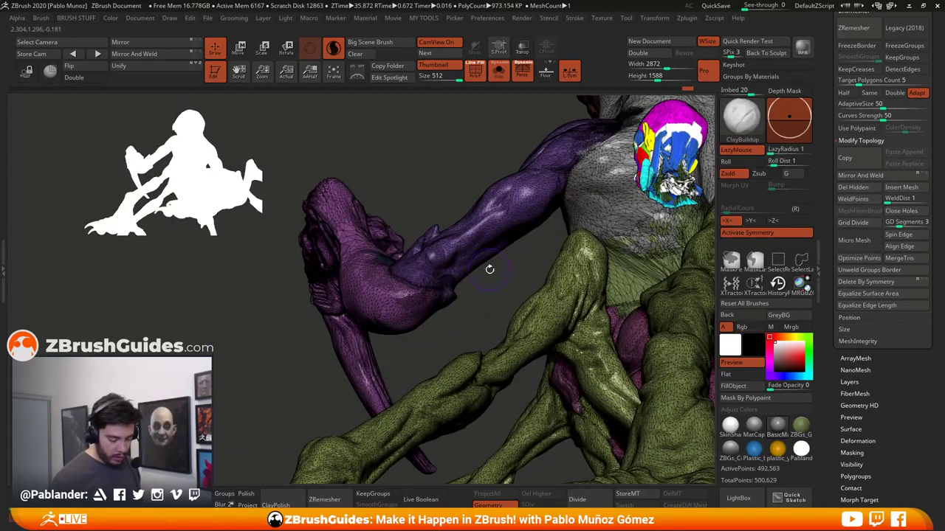
{"action": "mouse_move", "coordinate": [489, 268]}
{"action": "left_mouse_down"}
{"action": "mouse_move", "coordinate": [499, 312]}
{"action": "mouse_move", "coordinate": [477, 333]}
{"action": "mouse_move", "coordinate": [499, 257]}
{"action": "left_mouse_up"}
{"action": "mouse_move", "coordinate": [357, 195]}
{"action": "left_mouse_down", "text": "shift"}
{"action": "mouse_move", "coordinate": [350, 207]}
{"action": "mouse_move", "coordinate": [372, 243]}
{"action": "mouse_move", "coordinate": [366, 207]}
{"action": "mouse_move", "coordinate": [397, 250]}
{"action": "mouse_move", "coordinate": [453, 194]}
{"action": "left_mouse_up", "text": "shift"}
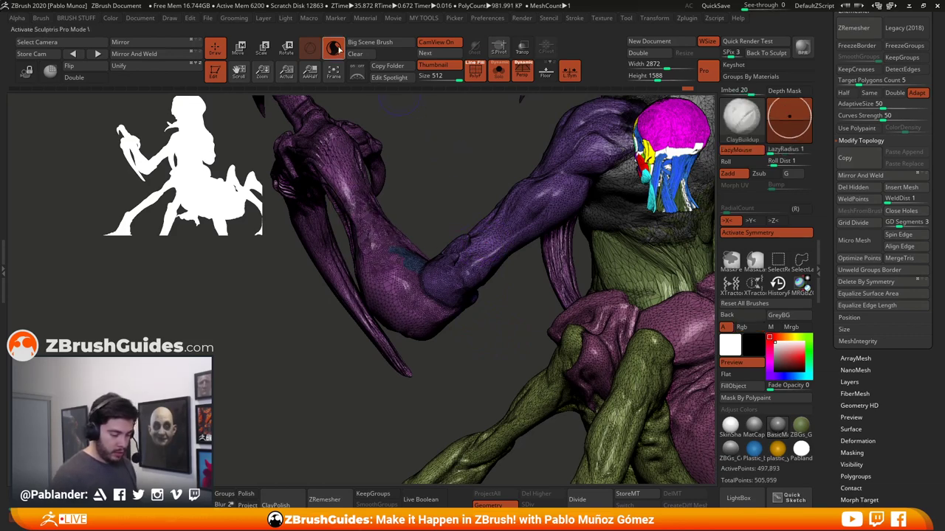
Turn off Sculptris Pro and the wireframe, and build up the outer elbow surface with ClayBuildup
{"action": "key", "text": "shift+f"}
{"action": "key", "text": "b"}
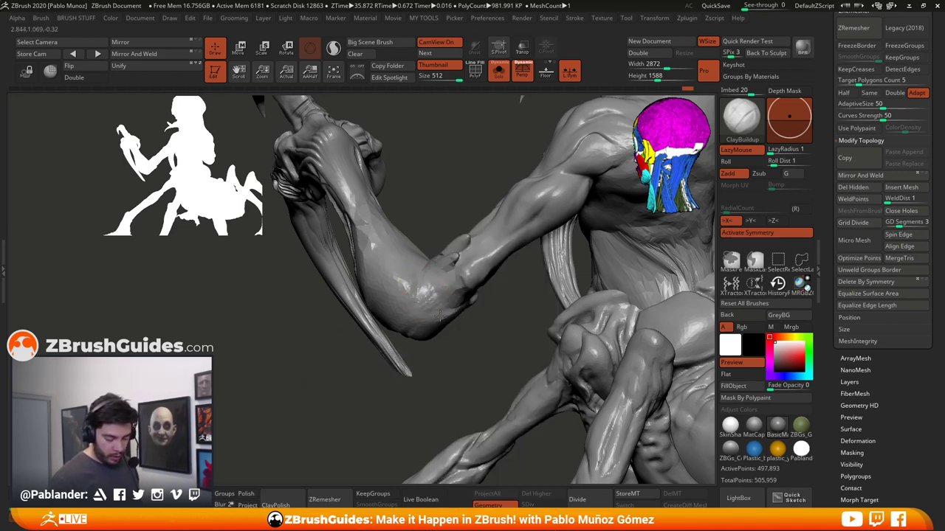
{"action": "left_click_drag", "start_coordinate": [516, 319], "coordinate": [472, 320]}
{"action": "left_click_drag", "start_coordinate": [511, 297], "coordinate": [547, 350]}
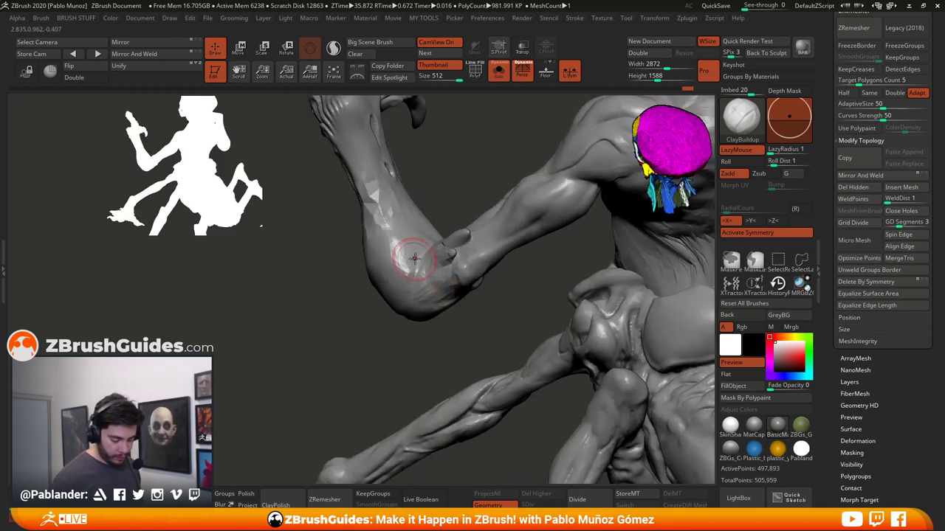
{"action": "left_click_drag", "start_coordinate": [421, 328], "coordinate": [447, 273]}
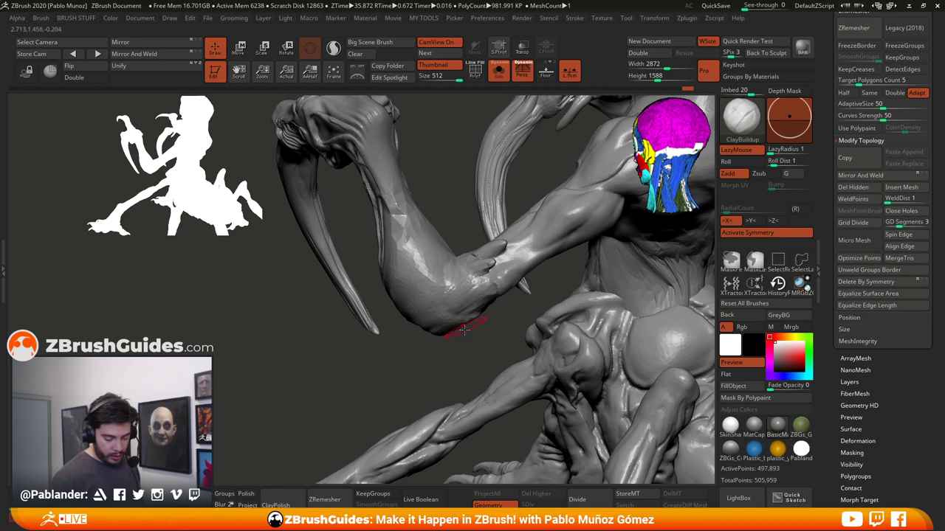
{"action": "left_click_drag", "start_coordinate": [463, 323], "coordinate": [474, 311]}
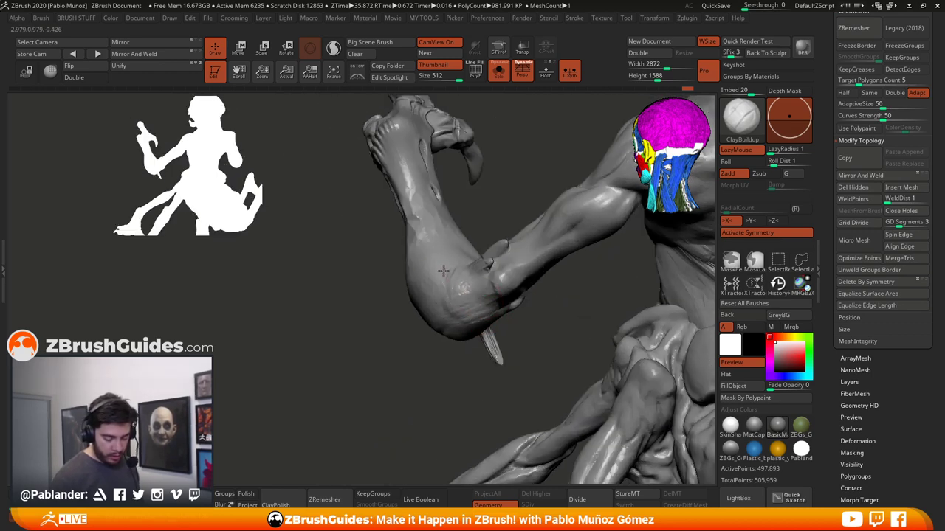
Refine the elbow's underside and inner side with ClayBuildup strokes and light smoothing
{"action": "left_click_drag", "start_coordinate": [453, 322], "coordinate": [446, 283]}
{"action": "mouse_move", "coordinate": [446, 283]}
{"action": "left_mouse_down", "text": "shift"}
{"action": "mouse_move", "coordinate": [445, 318]}
{"action": "mouse_move", "coordinate": [446, 283]}
{"action": "left_mouse_up", "text": "shift"}
{"action": "right_click_drag", "start_coordinate": [448, 308], "coordinate": [574, 285]}
{"action": "left_click_drag", "start_coordinate": [552, 242], "coordinate": [469, 321]}
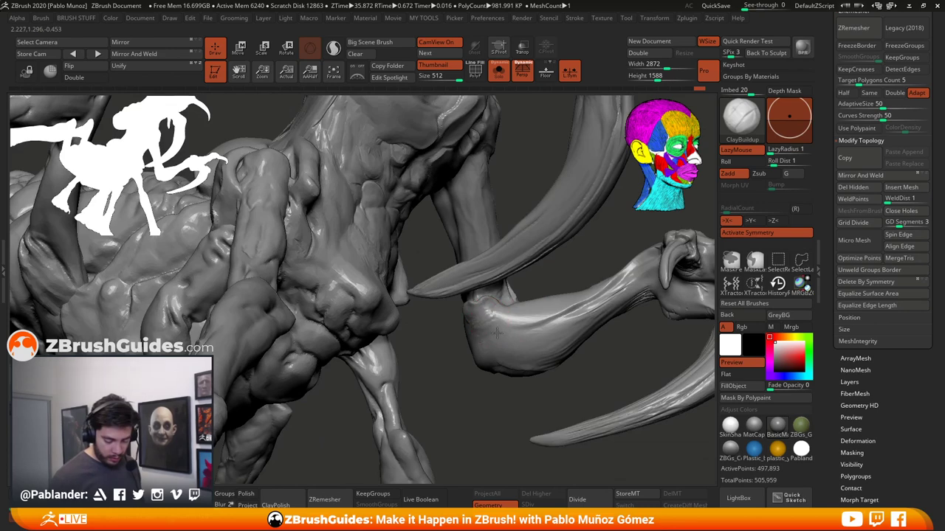
{"action": "left_click_drag", "start_coordinate": [531, 383], "coordinate": [567, 327], "text": "alt"}
Switch to the Move brush and reshape the outer contour of the clawed forearms from a low front view
{"action": "left_click_drag", "start_coordinate": [617, 377], "coordinate": [580, 386], "text": "shift"}
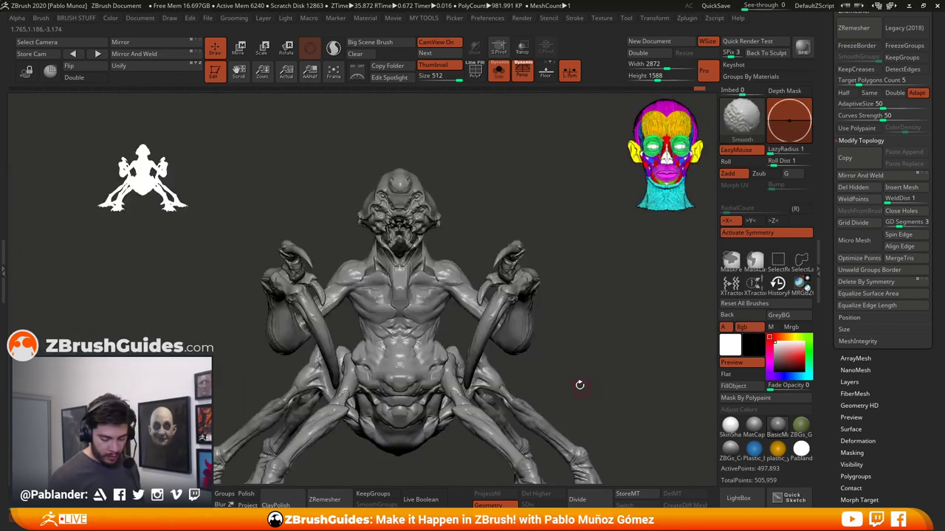
{"action": "mouse_move", "coordinate": [560, 349]}
{"action": "left_mouse_down", "text": "alt"}
{"action": "mouse_move", "coordinate": [559, 270]}
{"action": "mouse_move", "coordinate": [511, 276]}
{"action": "left_mouse_up", "text": "alt"}
{"action": "key", "text": "b"}
{"action": "left_click", "coordinate": [518, 316]}
{"action": "key", "text": "space"}
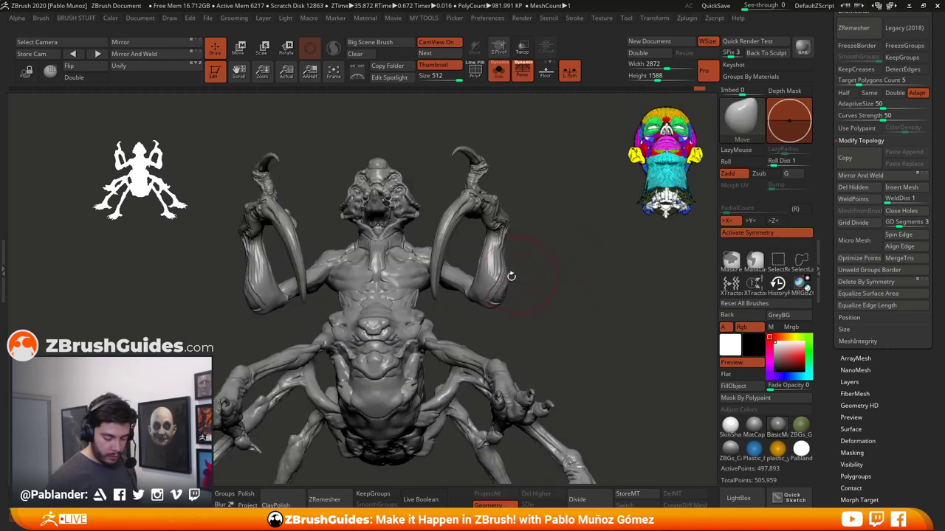
{"action": "left_click_drag", "start_coordinate": [499, 243], "coordinate": [499, 308]}
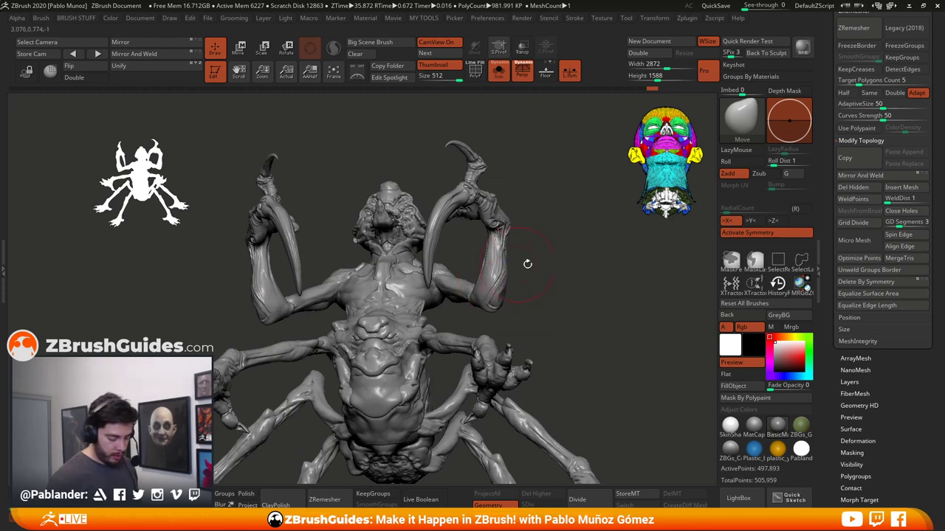
{"action": "left_click_drag", "start_coordinate": [527, 264], "coordinate": [527, 284]}
Slim the clawed forearm above the elbow in three-quarter view with the Move brush
{"action": "mouse_move", "coordinate": [485, 263]}
{"action": "left_mouse_down"}
{"action": "mouse_move", "coordinate": [546, 267]}
{"action": "mouse_move", "coordinate": [486, 258]}
{"action": "left_mouse_up"}
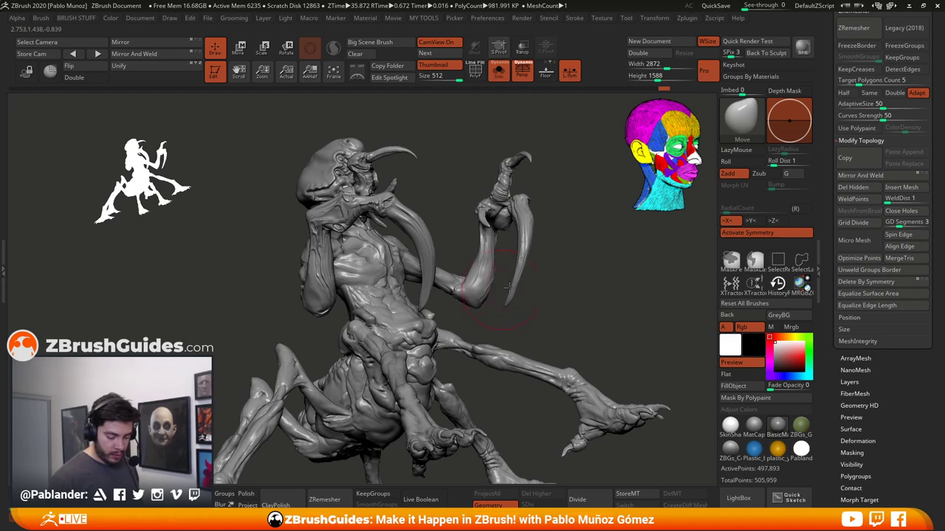
{"action": "left_click_drag", "start_coordinate": [490, 290], "coordinate": [481, 251]}
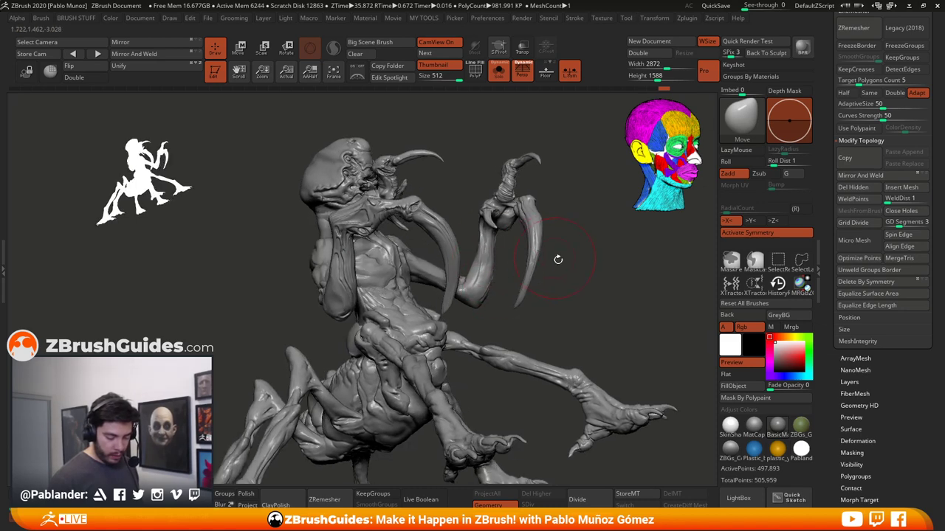
{"action": "left_click_drag", "start_coordinate": [558, 259], "coordinate": [579, 237]}
{"action": "mouse_move", "coordinate": [473, 236]}
{"action": "left_mouse_down"}
{"action": "mouse_move", "coordinate": [477, 264]}
{"action": "mouse_move", "coordinate": [532, 214]}
{"action": "mouse_move", "coordinate": [574, 200]}
{"action": "mouse_move", "coordinate": [549, 189]}
{"action": "left_mouse_up"}
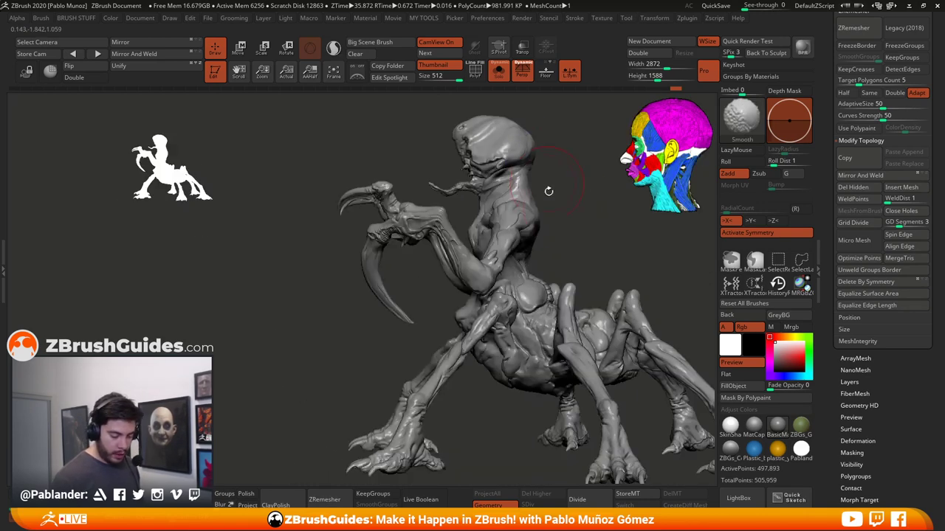
Adjust the silhouette of the clawed hands and forearms from the side and front with the Move brush
{"action": "key", "text": "space"}
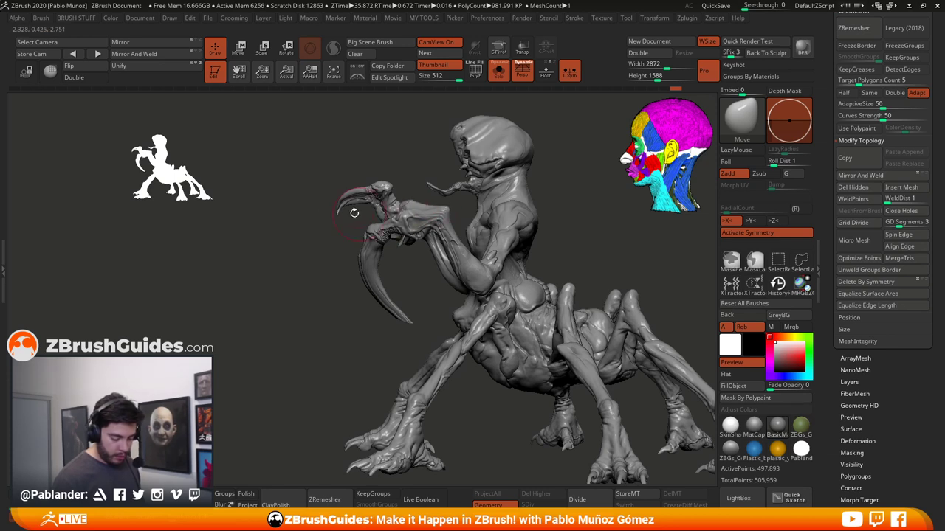
{"action": "left_click_drag", "start_coordinate": [354, 213], "coordinate": [363, 209]}
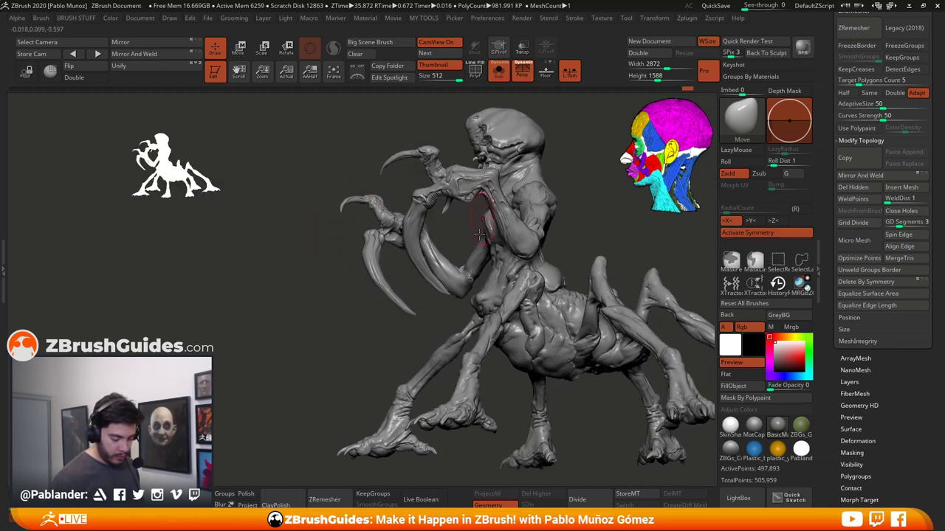
{"action": "left_click_drag", "start_coordinate": [435, 258], "coordinate": [508, 224]}
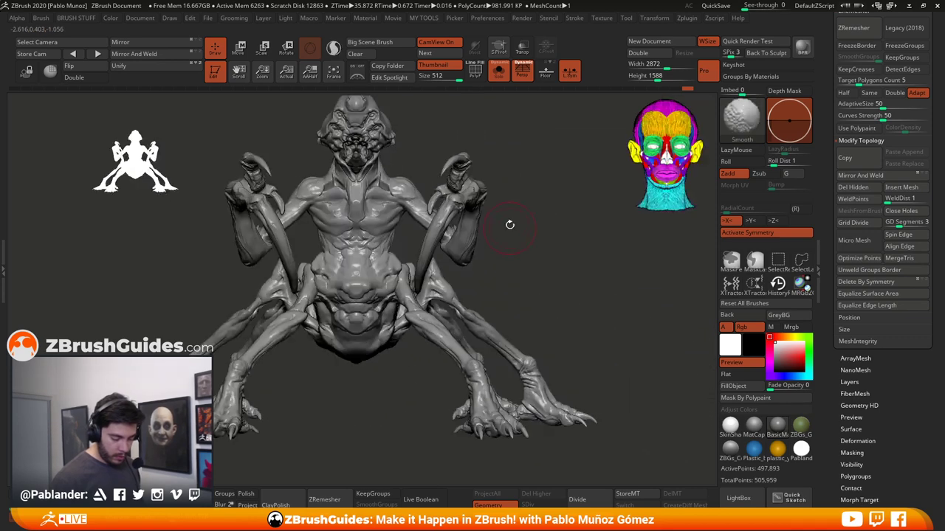
{"action": "mouse_move", "coordinate": [469, 199]}
{"action": "left_mouse_down"}
{"action": "mouse_move", "coordinate": [476, 193]}
{"action": "mouse_move", "coordinate": [563, 253]}
{"action": "mouse_move", "coordinate": [553, 240]}
{"action": "left_mouse_up"}
{"action": "mouse_move", "coordinate": [565, 240]}
{"action": "left_mouse_down"}
{"action": "mouse_move", "coordinate": [532, 244]}
{"action": "mouse_move", "coordinate": [591, 263]}
{"action": "mouse_move", "coordinate": [565, 282]}
{"action": "mouse_move", "coordinate": [547, 259]}
{"action": "mouse_move", "coordinate": [576, 263]}
{"action": "mouse_move", "coordinate": [548, 262]}
{"action": "left_mouse_up"}
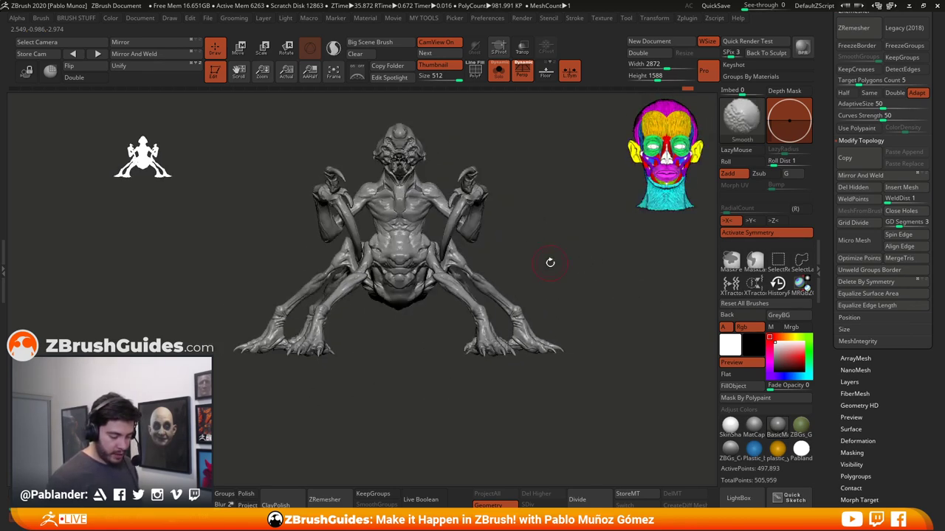
{"action": "mouse_move", "coordinate": [523, 232]}
{"action": "left_mouse_down"}
{"action": "mouse_move", "coordinate": [565, 230]}
{"action": "mouse_move", "coordinate": [571, 244]}
{"action": "mouse_move", "coordinate": [571, 234]}
{"action": "left_mouse_up"}
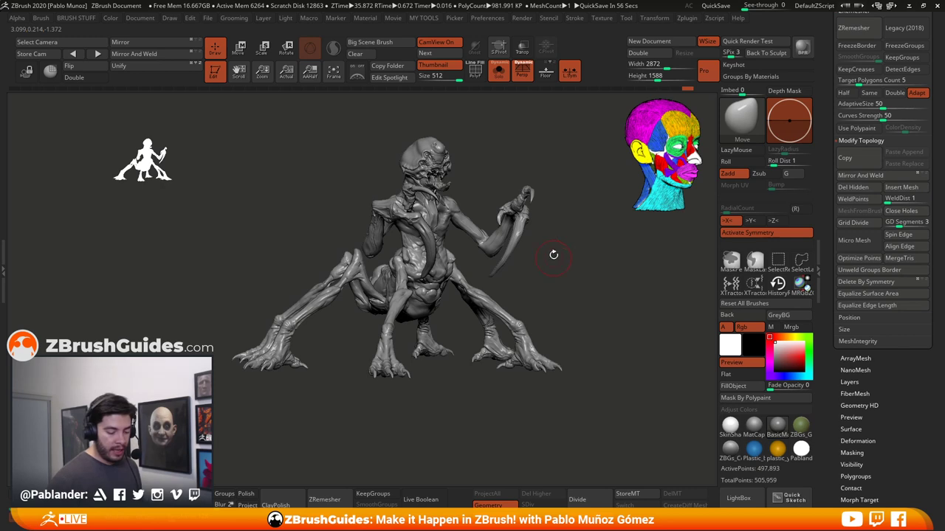
{"action": "left_click_drag", "start_coordinate": [553, 244], "coordinate": [572, 281]}
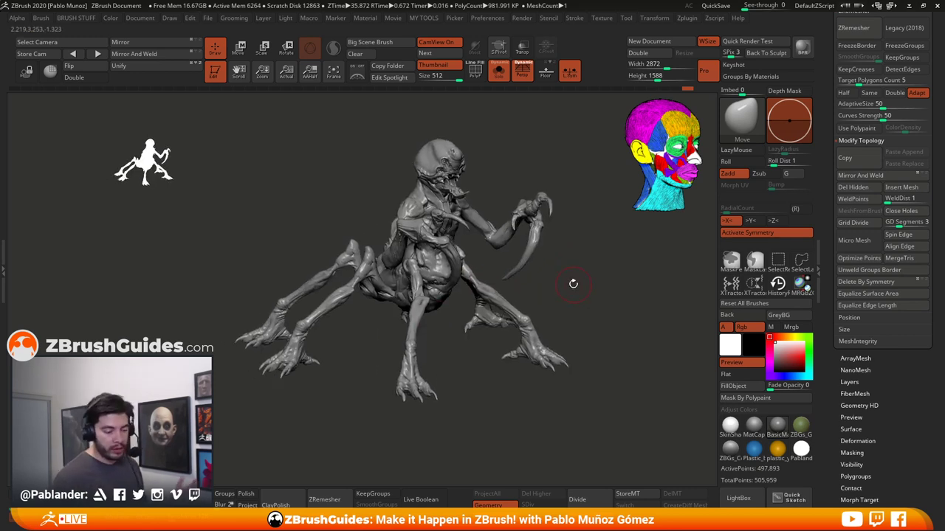
{"action": "mouse_move", "coordinate": [574, 283]}
{"action": "left_mouse_down"}
{"action": "mouse_move", "coordinate": [584, 281]}
{"action": "mouse_move", "coordinate": [509, 259]}
{"action": "mouse_move", "coordinate": [569, 259]}
{"action": "mouse_move", "coordinate": [575, 277]}
{"action": "left_mouse_up"}
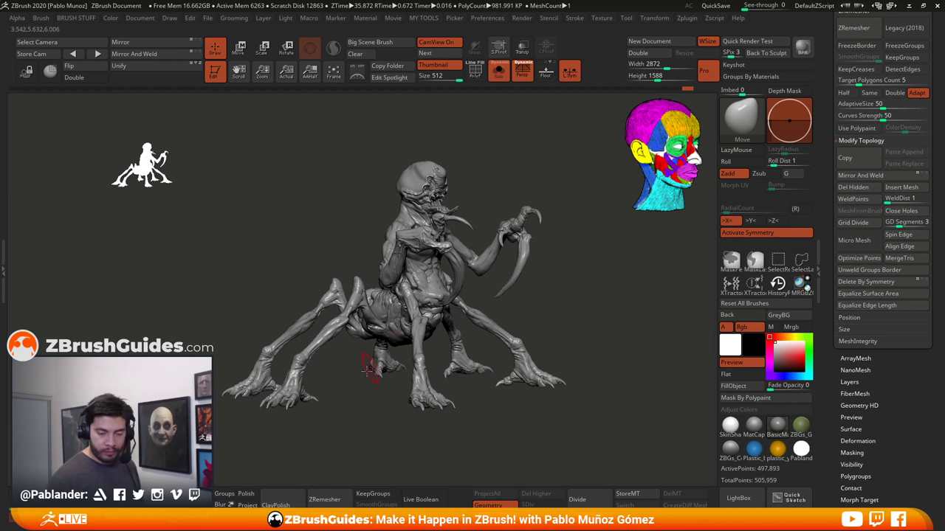
Duplicate the creature's subtool and make the copy the active one, isolated in Solo mode
{"action": "scroll", "coordinate": [829, 156], "scroll_direction": "up", "scroll_amount": 3}
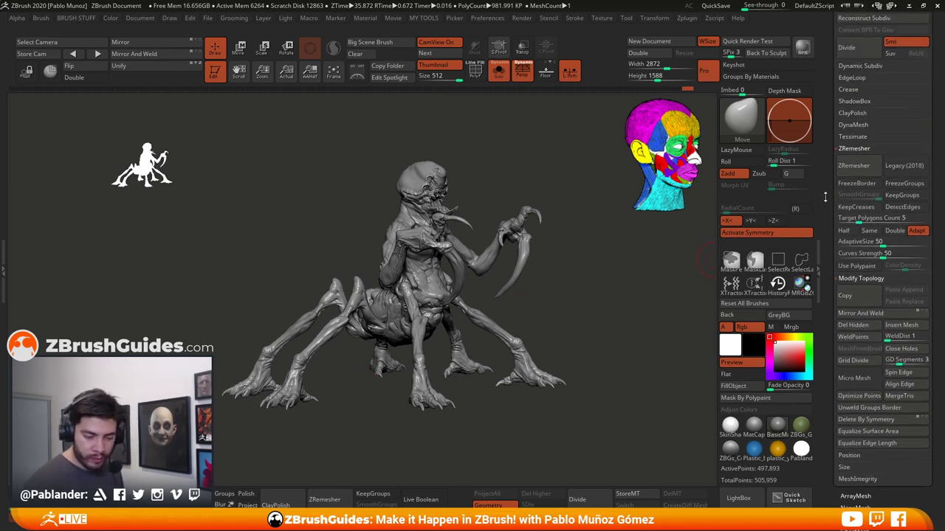
{"action": "scroll", "coordinate": [835, 139], "scroll_direction": "up", "scroll_amount": 10}
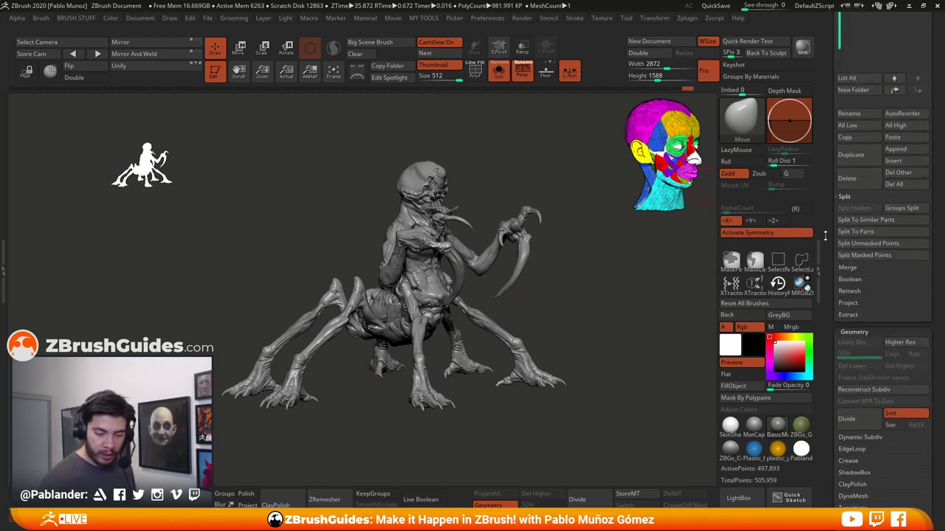
{"action": "left_click_drag", "start_coordinate": [822, 256], "coordinate": [822, 267]}
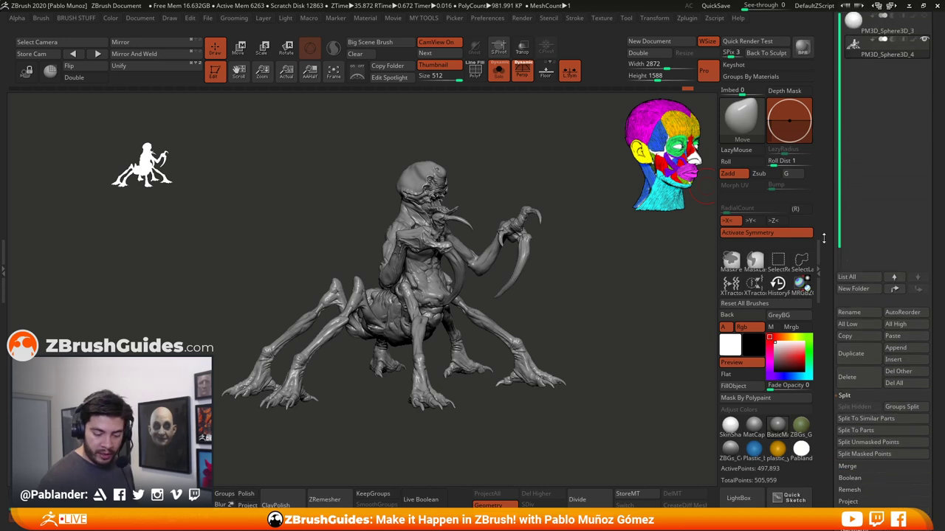
{"action": "left_click", "coordinate": [861, 355]}
{"action": "scroll", "coordinate": [903, 182], "scroll_direction": "up", "scroll_amount": 3}
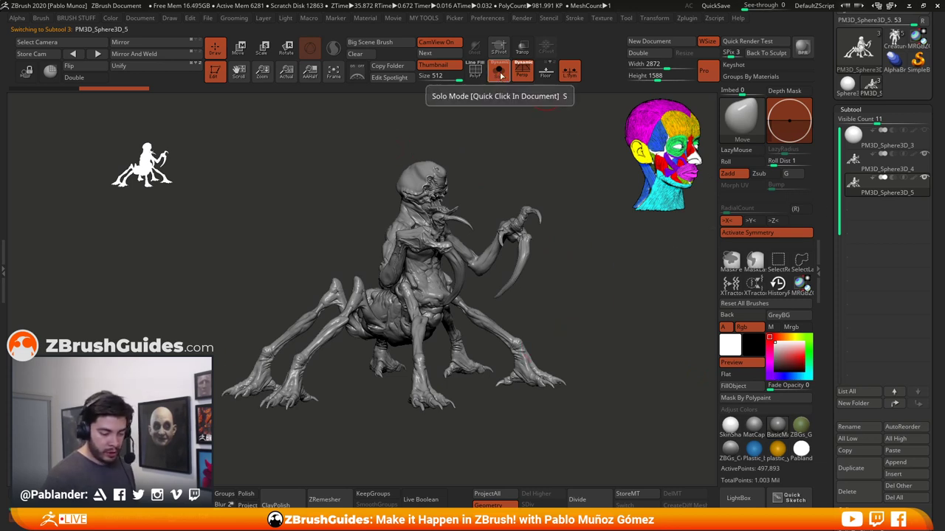
{"action": "mouse_move", "coordinate": [572, 256]}
{"action": "left_mouse_down"}
{"action": "mouse_move", "coordinate": [588, 253]}
{"action": "mouse_move", "coordinate": [569, 311]}
{"action": "left_mouse_up"}
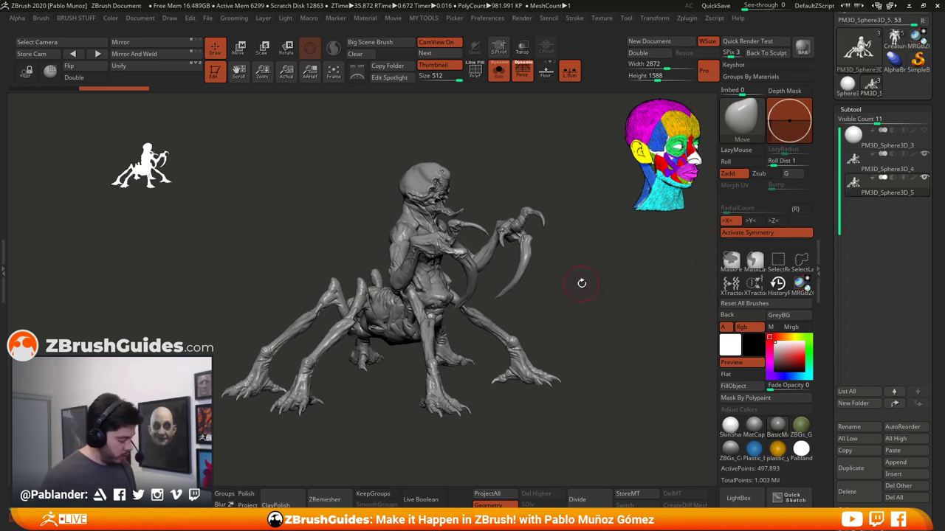
Isolate the two scythe claws on the duplicate with SelectLasso and delete the hidden geometry
{"action": "left_click", "coordinate": [803, 265]}
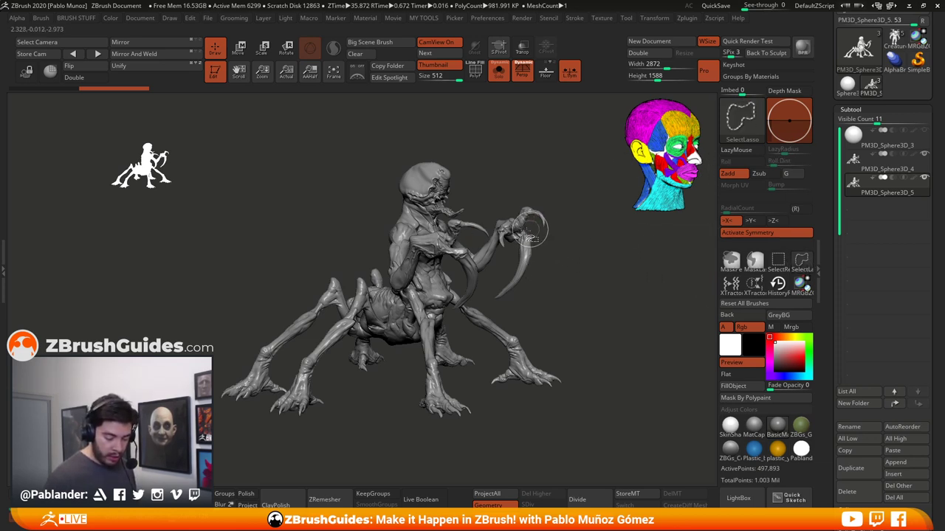
{"action": "mouse_move", "coordinate": [553, 258]}
{"action": "left_mouse_down"}
{"action": "mouse_move", "coordinate": [600, 268]}
{"action": "mouse_move", "coordinate": [504, 266]}
{"action": "mouse_move", "coordinate": [546, 303]}
{"action": "mouse_move", "coordinate": [579, 262]}
{"action": "mouse_move", "coordinate": [584, 295]}
{"action": "mouse_move", "coordinate": [580, 253]}
{"action": "mouse_move", "coordinate": [590, 302]}
{"action": "mouse_move", "coordinate": [591, 290]}
{"action": "mouse_move", "coordinate": [567, 286]}
{"action": "left_mouse_up"}
{"action": "mouse_move", "coordinate": [491, 250]}
{"action": "left_mouse_down", "text": "ctrl+shift"}
{"action": "mouse_move", "coordinate": [469, 266]}
{"action": "mouse_move", "coordinate": [493, 188]}
{"action": "mouse_move", "coordinate": [504, 191]}
{"action": "left_mouse_up", "text": "ctrl+shift"}
{"action": "left_click_drag", "start_coordinate": [592, 277], "coordinate": [560, 314]}
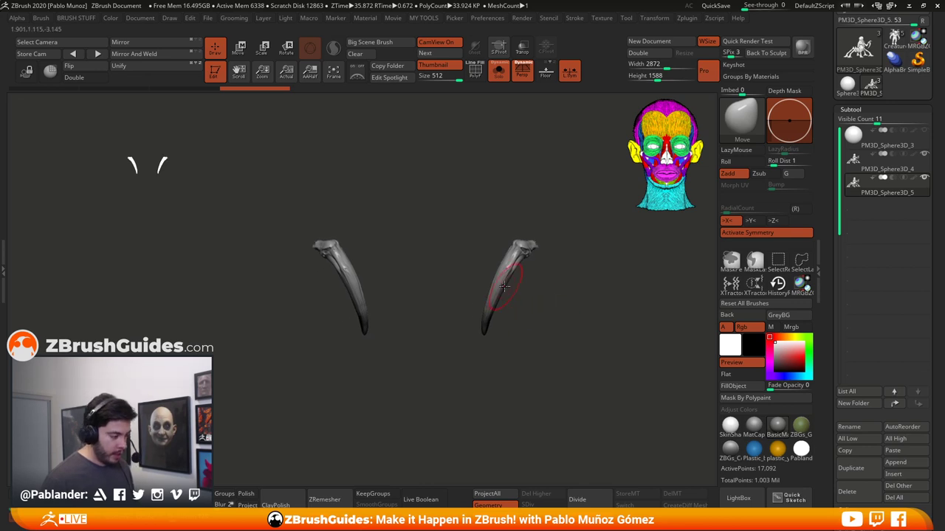
{"action": "key", "text": "2"}
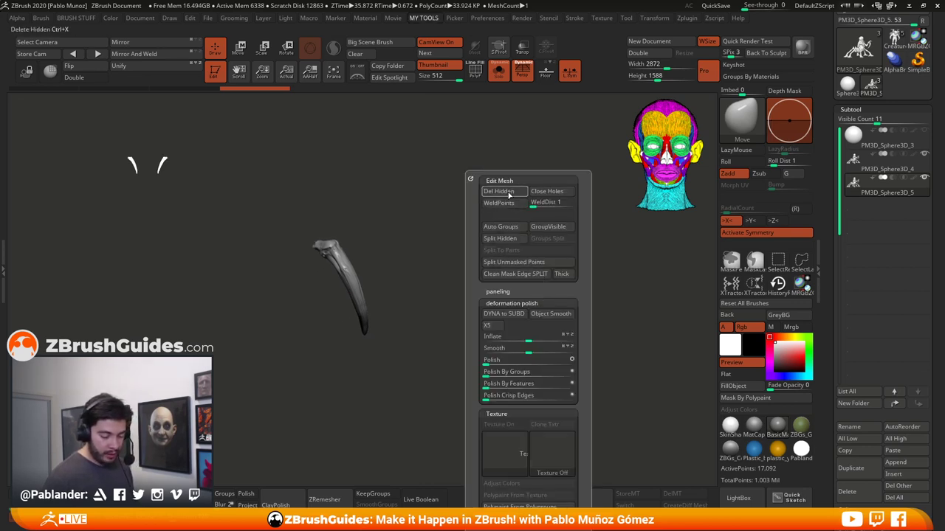
{"action": "left_click", "coordinate": [508, 195]}
Close the open holes at the cut bases of both scythe claws
{"action": "mouse_move", "coordinate": [565, 270]}
{"action": "left_mouse_down", "text": "alt"}
{"action": "mouse_move", "coordinate": [580, 298]}
{"action": "mouse_move", "coordinate": [569, 285]}
{"action": "left_mouse_up", "text": "alt"}
{"action": "left_click", "coordinate": [501, 287], "text": "ctrl+alt+shift"}
{"action": "left_click_drag", "start_coordinate": [501, 287], "coordinate": [528, 298]}
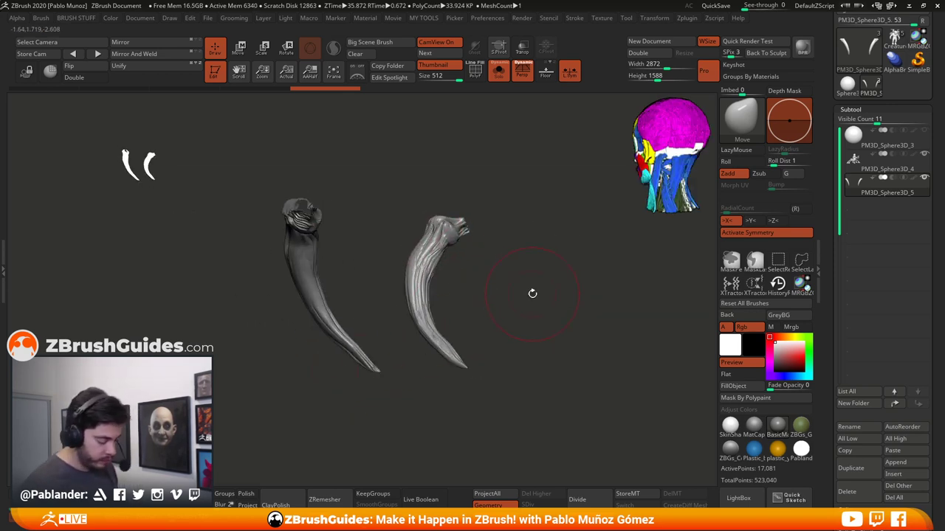
{"action": "left_click_drag", "start_coordinate": [526, 254], "coordinate": [406, 261], "text": "alt"}
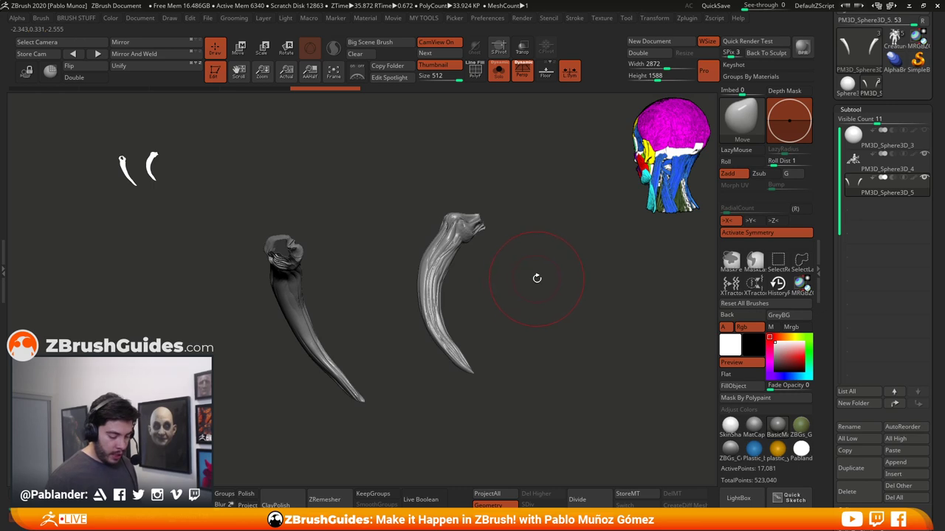
{"action": "key", "text": "space"}
{"action": "left_click", "coordinate": [569, 195]}
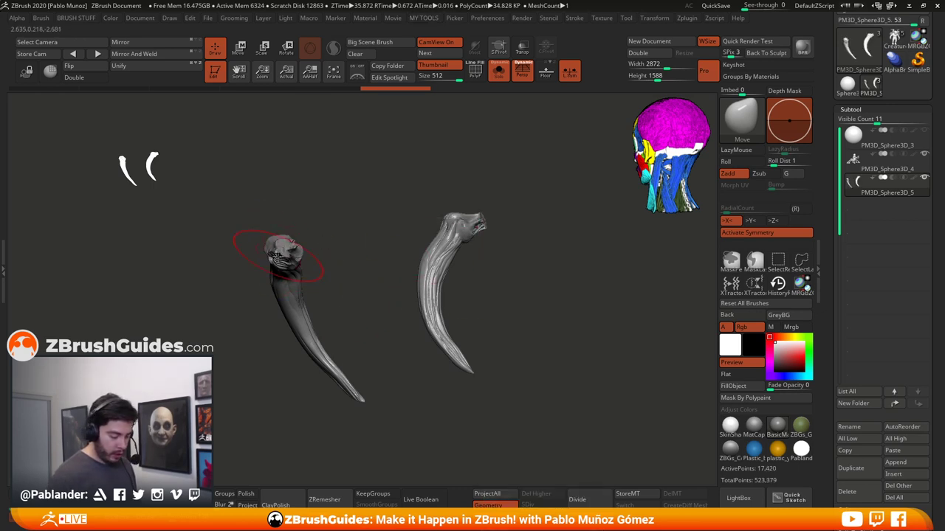
Smooth the capped bases of the claws symmetrically with Sculptris Pro enabled
{"action": "mouse_move", "coordinate": [345, 234]}
{"action": "left_mouse_down"}
{"action": "mouse_move", "coordinate": [382, 228]}
{"action": "mouse_move", "coordinate": [352, 249]}
{"action": "left_mouse_up"}
{"action": "left_click_drag", "start_coordinate": [440, 182], "coordinate": [426, 202], "text": "alt"}
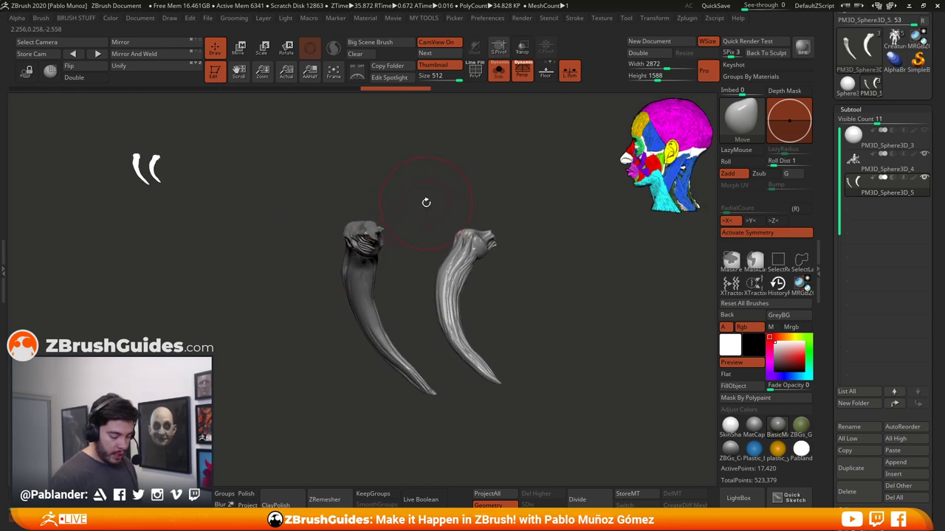
{"action": "key", "text": "space"}
{"action": "key", "text": "shift"}
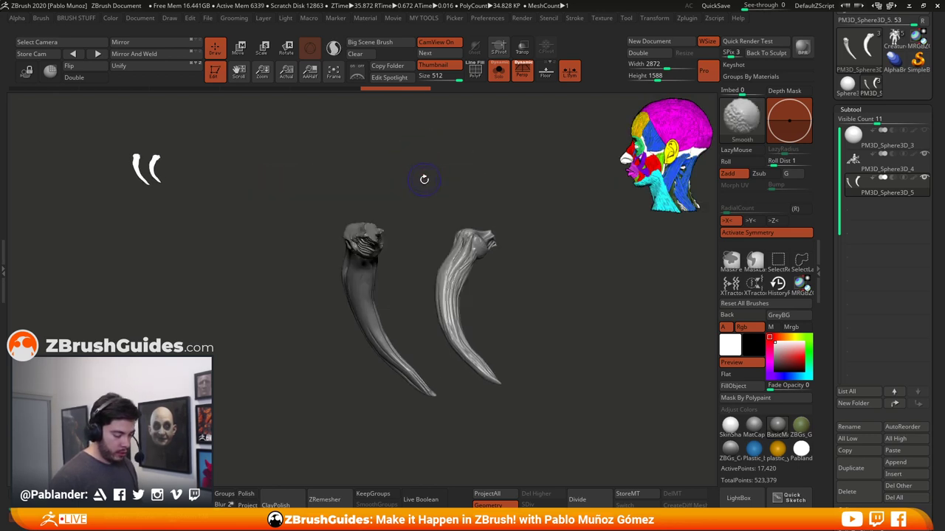
{"action": "mouse_move", "coordinate": [403, 177]}
{"action": "left_mouse_down"}
{"action": "mouse_move", "coordinate": [394, 167]}
{"action": "mouse_move", "coordinate": [330, 194]}
{"action": "mouse_move", "coordinate": [359, 239]}
{"action": "left_mouse_up"}
{"action": "left_click_drag", "start_coordinate": [388, 203], "coordinate": [384, 197], "text": "alt"}
{"action": "left_click_drag", "start_coordinate": [338, 189], "coordinate": [390, 190], "text": "shift"}
{"action": "key", "text": "space"}
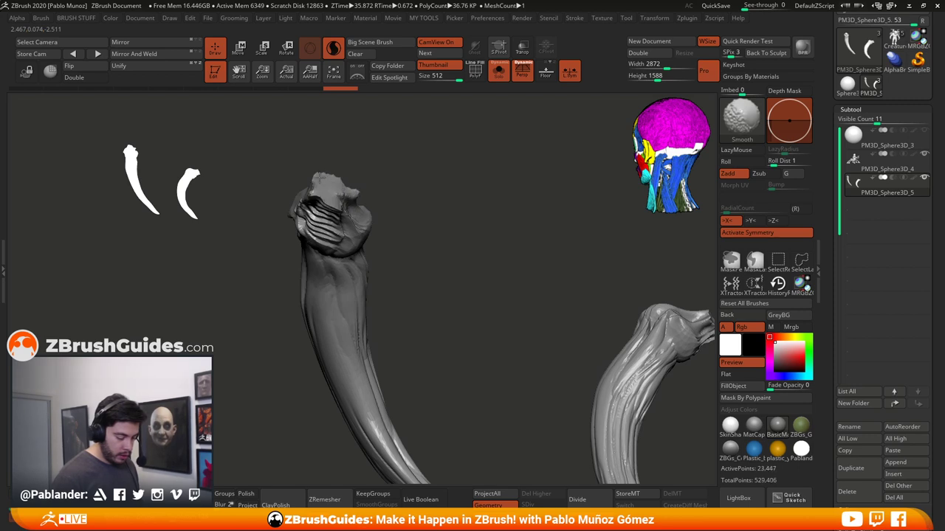
{"action": "left_click_drag", "start_coordinate": [320, 180], "coordinate": [325, 198], "text": "shift"}
{"action": "mouse_move", "coordinate": [424, 208]}
{"action": "left_mouse_down"}
{"action": "mouse_move", "coordinate": [391, 210]}
{"action": "mouse_move", "coordinate": [516, 222]}
{"action": "mouse_move", "coordinate": [509, 274]}
{"action": "mouse_move", "coordinate": [484, 289]}
{"action": "mouse_move", "coordinate": [537, 320]}
{"action": "mouse_move", "coordinate": [531, 314]}
{"action": "left_mouse_up"}
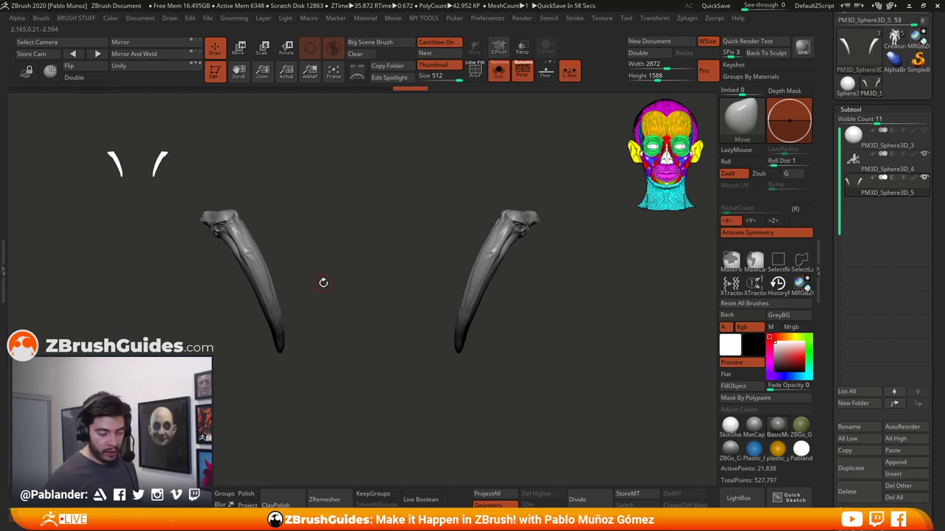
Place the transform gizmo at the claw's base and move and rotate both claws outward into a more upright position
{"action": "mouse_move", "coordinate": [540, 278]}
{"action": "left_mouse_down"}
{"action": "mouse_move", "coordinate": [548, 300]}
{"action": "mouse_move", "coordinate": [538, 293]}
{"action": "left_mouse_up"}
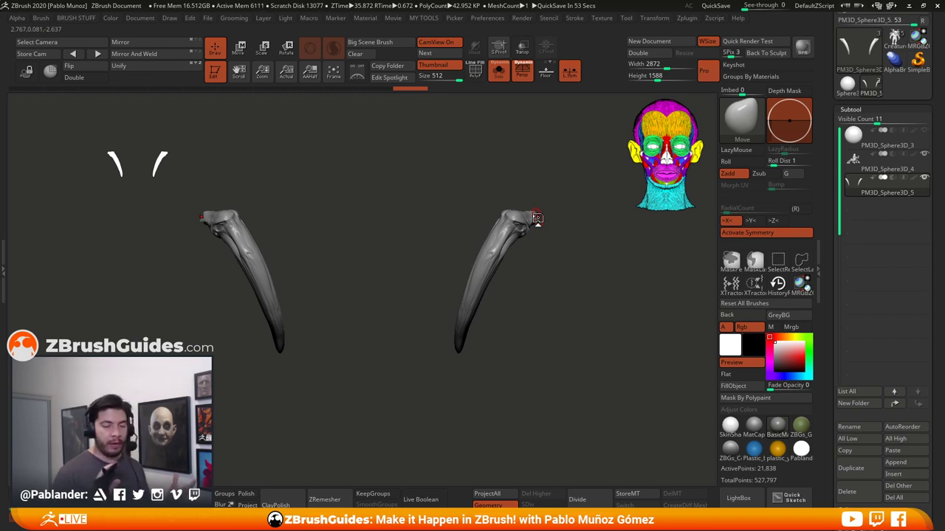
{"action": "key", "text": "w"}
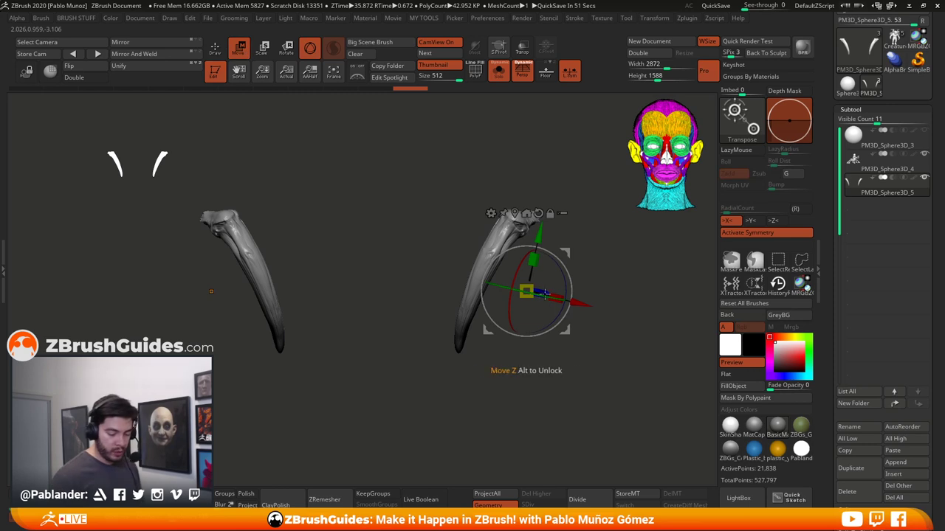
{"action": "left_click_drag", "start_coordinate": [565, 253], "coordinate": [559, 191], "text": "alt"}
{"action": "left_click_drag", "start_coordinate": [601, 219], "coordinate": [478, 222]}
{"action": "left_click_drag", "start_coordinate": [490, 257], "coordinate": [551, 262]}
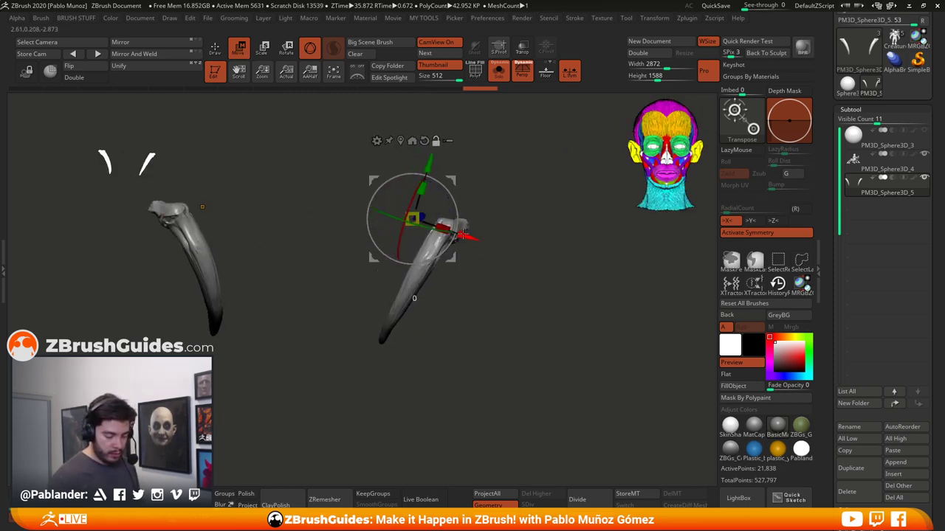
{"action": "mouse_move", "coordinate": [463, 234]}
{"action": "left_mouse_down", "text": "alt"}
{"action": "mouse_move", "coordinate": [499, 245]}
{"action": "mouse_move", "coordinate": [453, 235]}
{"action": "left_mouse_up", "text": "alt"}
{"action": "left_click_drag", "start_coordinate": [481, 264], "coordinate": [506, 250]}
{"action": "left_click_drag", "start_coordinate": [488, 194], "coordinate": [549, 179]}
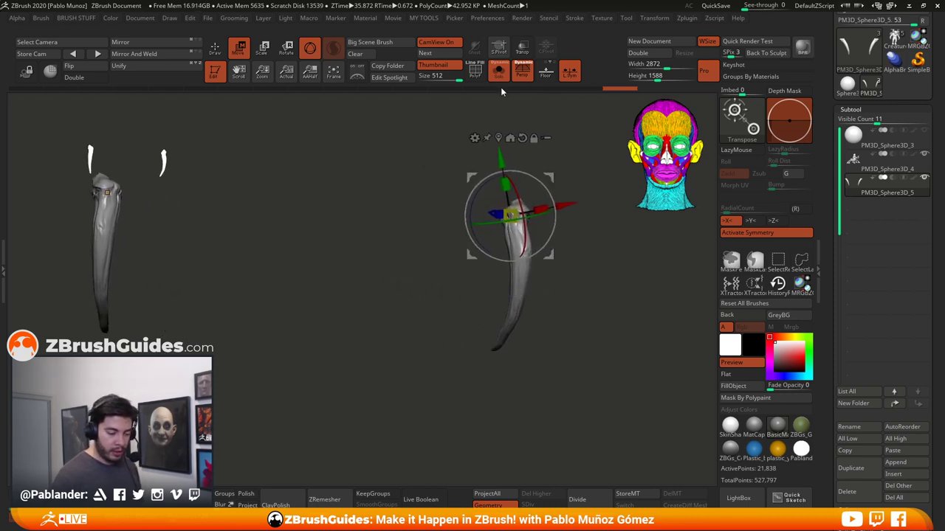
Show the whole creature and fine-tune the placement and rotation of the separated claws beside its arms
{"action": "left_click", "coordinate": [499, 70]}
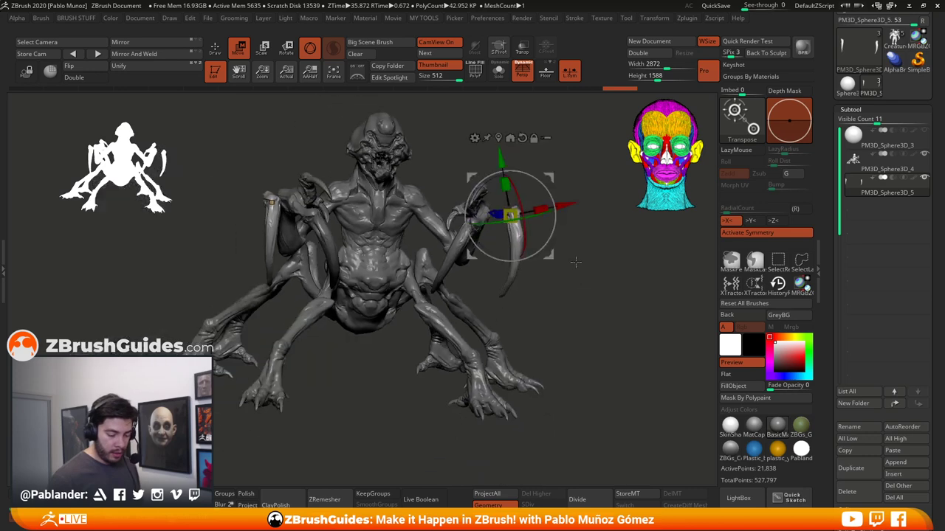
{"action": "left_click_drag", "start_coordinate": [513, 214], "coordinate": [517, 216]}
{"action": "mouse_move", "coordinate": [546, 176]}
{"action": "left_mouse_down"}
{"action": "mouse_move", "coordinate": [511, 123]}
{"action": "mouse_move", "coordinate": [495, 123]}
{"action": "mouse_move", "coordinate": [551, 170]}
{"action": "left_mouse_up"}
{"action": "left_click_drag", "start_coordinate": [578, 290], "coordinate": [574, 272]}
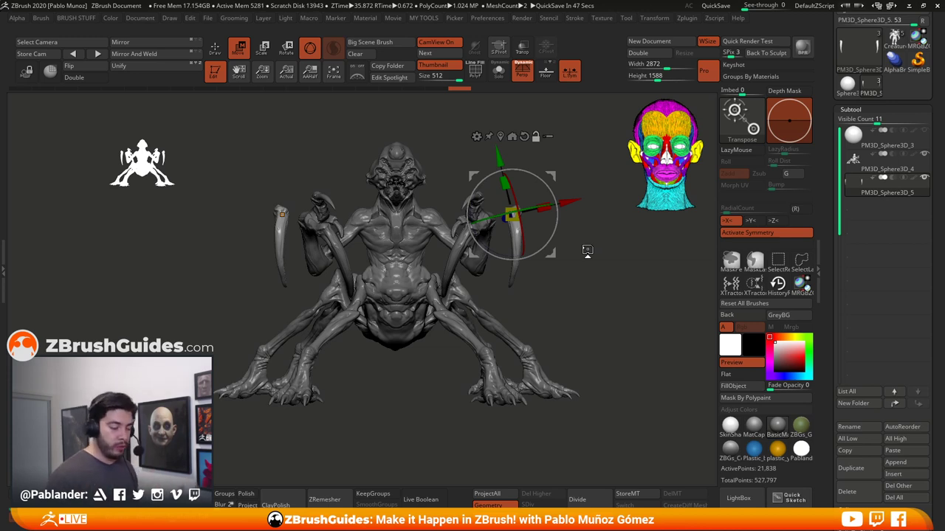
Isolate the claws in Draw mode, turn off symmetry, hide one of the two claws and delete it
{"action": "left_click", "coordinate": [214, 48]}
{"action": "left_click", "coordinate": [498, 70]}
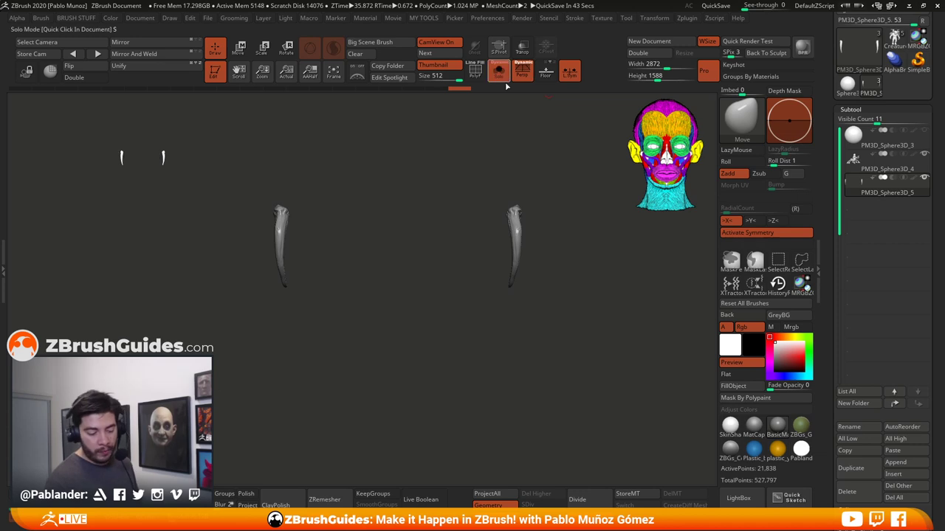
{"action": "left_click_drag", "start_coordinate": [557, 258], "coordinate": [326, 234]}
{"action": "left_click_drag", "start_coordinate": [569, 250], "coordinate": [526, 310]}
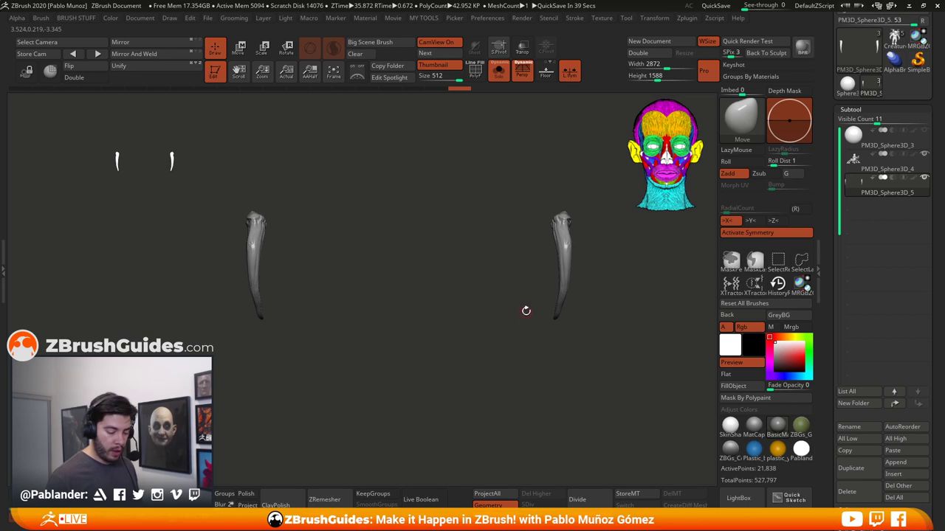
{"action": "left_click", "coordinate": [766, 234]}
{"action": "mouse_move", "coordinate": [521, 180]}
{"action": "left_mouse_down", "text": "ctrl+shift"}
{"action": "mouse_move", "coordinate": [561, 364]}
{"action": "mouse_move", "coordinate": [584, 181]}
{"action": "mouse_move", "coordinate": [567, 150]}
{"action": "left_mouse_up", "text": "ctrl+shift"}
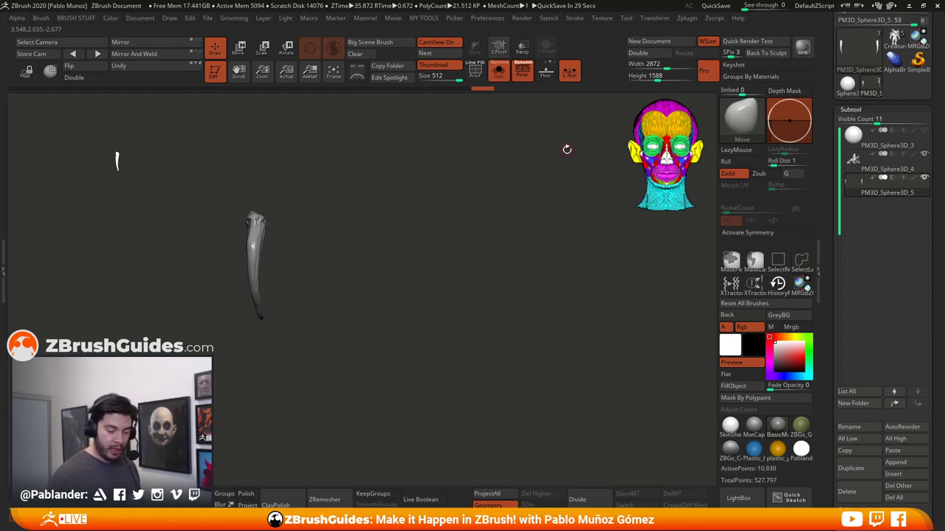
{"action": "left_click_drag", "start_coordinate": [420, 262], "coordinate": [520, 268], "text": "alt"}
{"action": "left_click_drag", "start_coordinate": [480, 271], "coordinate": [508, 267], "text": "alt"}
{"action": "key", "text": "space"}
{"action": "left_click", "coordinate": [510, 195]}
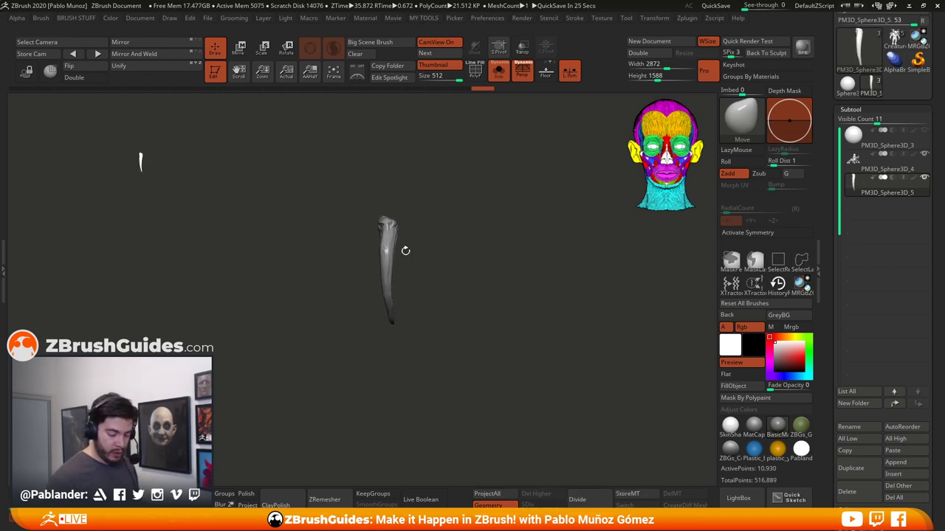
Create a new InsertMesh brush from the remaining claw as seen from below
{"action": "left_click_drag", "start_coordinate": [405, 251], "coordinate": [478, 280]}
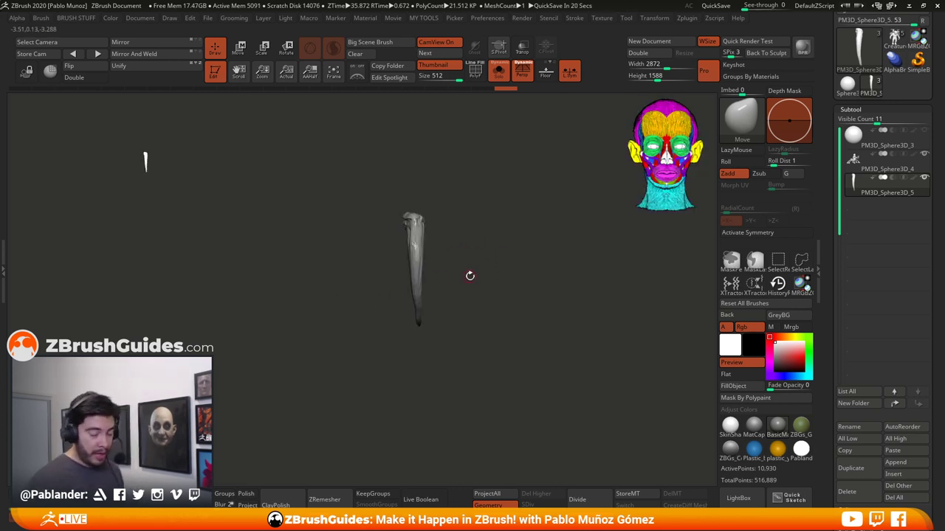
{"action": "mouse_move", "coordinate": [511, 258]}
{"action": "left_mouse_down"}
{"action": "mouse_move", "coordinate": [519, 329]}
{"action": "mouse_move", "coordinate": [506, 278]}
{"action": "mouse_move", "coordinate": [512, 296]}
{"action": "mouse_move", "coordinate": [525, 259]}
{"action": "mouse_move", "coordinate": [523, 293]}
{"action": "mouse_move", "coordinate": [516, 270]}
{"action": "left_mouse_up"}
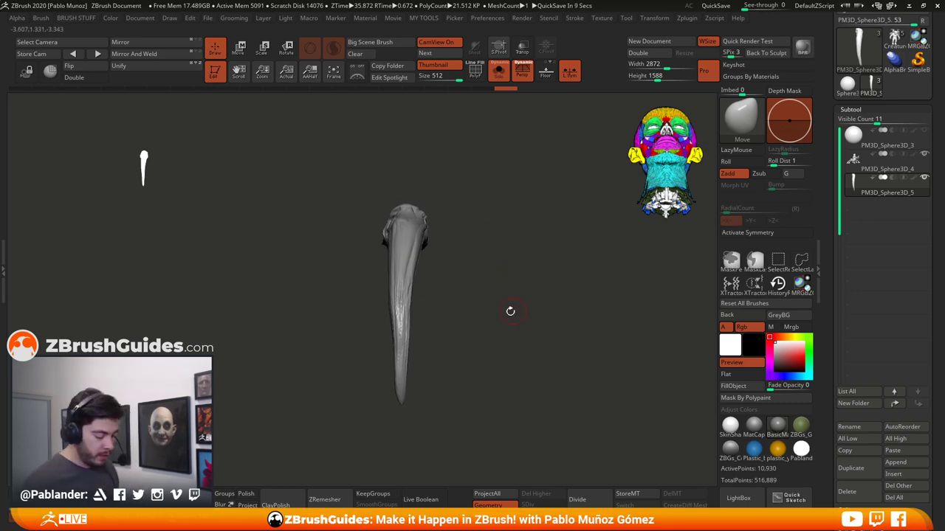
{"action": "mouse_move", "coordinate": [510, 311]}
{"action": "left_mouse_down"}
{"action": "mouse_move", "coordinate": [515, 302]}
{"action": "mouse_move", "coordinate": [322, 232]}
{"action": "mouse_move", "coordinate": [350, 287]}
{"action": "mouse_move", "coordinate": [315, 243]}
{"action": "left_mouse_up"}
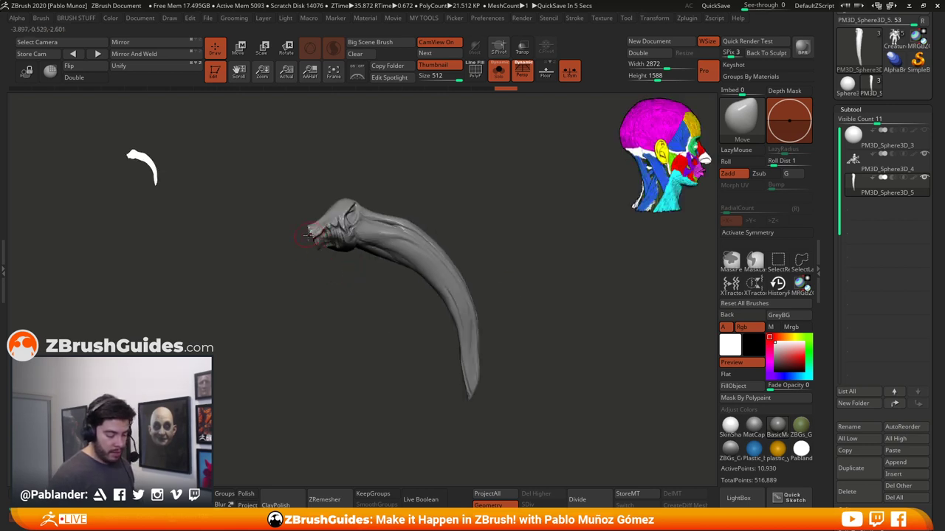
{"action": "left_click_drag", "start_coordinate": [502, 252], "coordinate": [558, 275]}
{"action": "left_click_drag", "start_coordinate": [315, 252], "coordinate": [584, 256]}
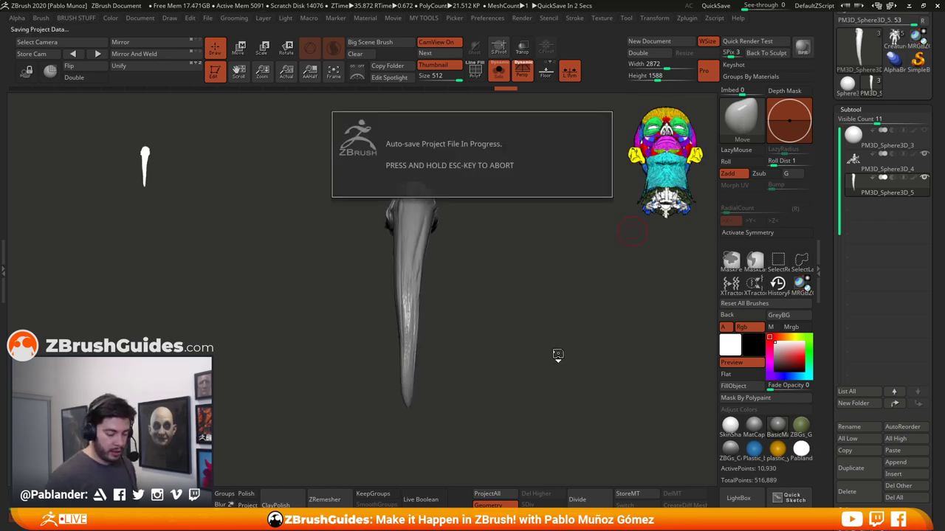
{"action": "key", "text": "b"}
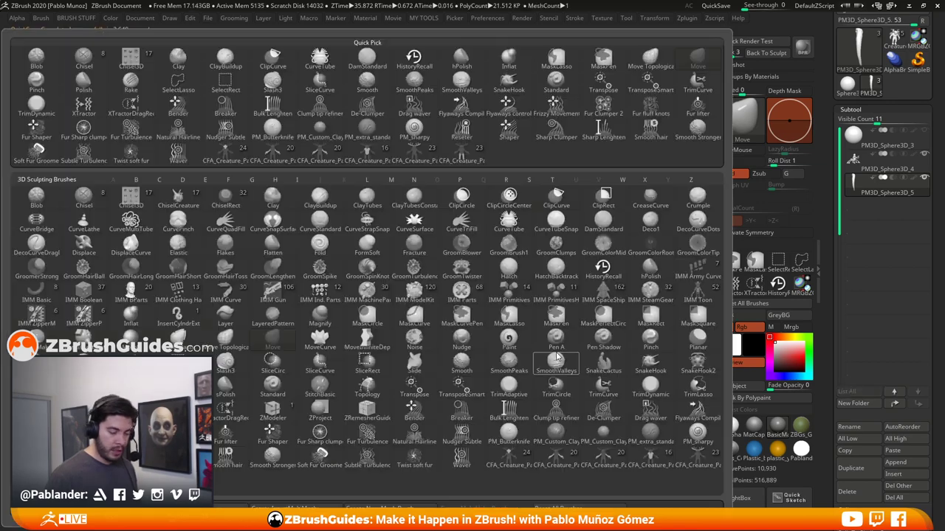
{"action": "left_click", "coordinate": [744, 117]}
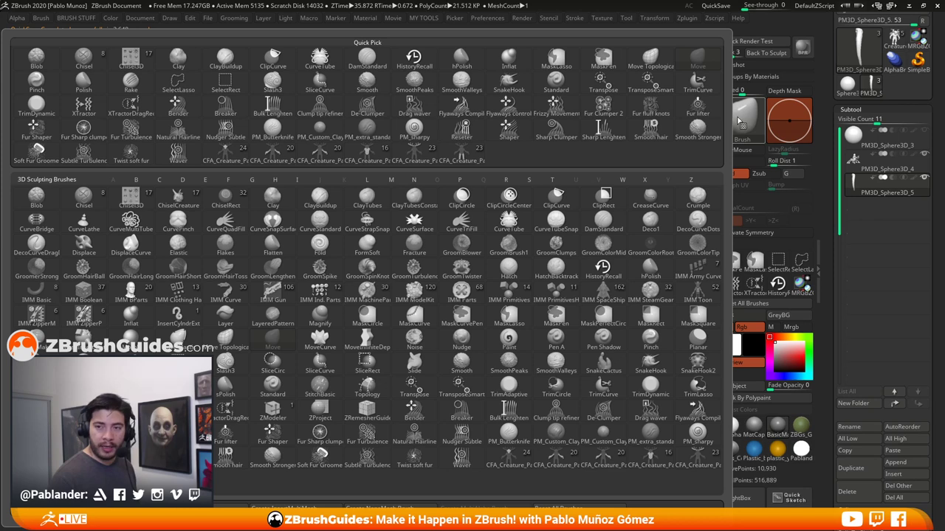
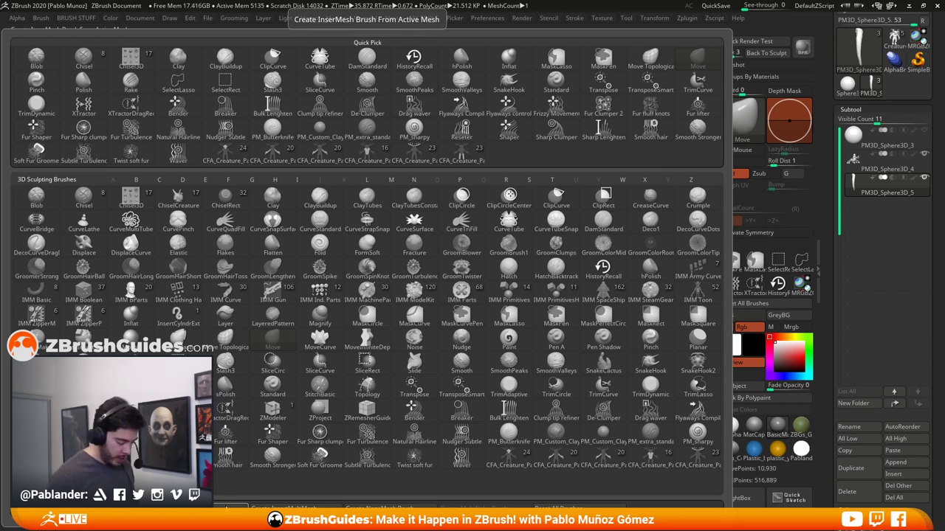
{"action": "left_click", "coordinate": [232, 509]}
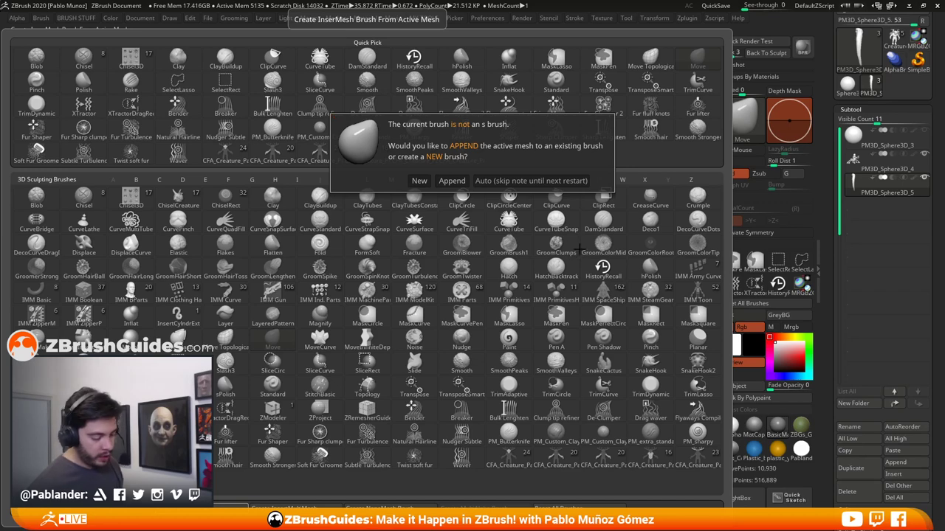
{"action": "left_click", "coordinate": [419, 181]}
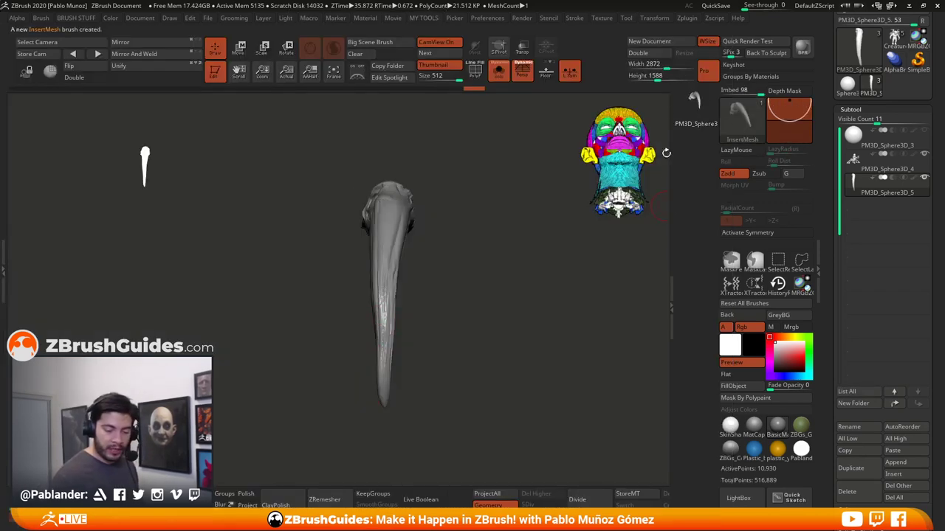
Test the new InsertMesh brush by inserting smaller claw copies near the base and along the side of the claw
{"action": "left_click_drag", "start_coordinate": [503, 242], "coordinate": [486, 245]}
{"action": "left_click_drag", "start_coordinate": [548, 238], "coordinate": [479, 276]}
{"action": "mouse_move", "coordinate": [396, 282]}
{"action": "left_mouse_down"}
{"action": "mouse_move", "coordinate": [520, 315]}
{"action": "mouse_move", "coordinate": [455, 312]}
{"action": "mouse_move", "coordinate": [487, 295]}
{"action": "mouse_move", "coordinate": [477, 297]}
{"action": "left_mouse_up"}
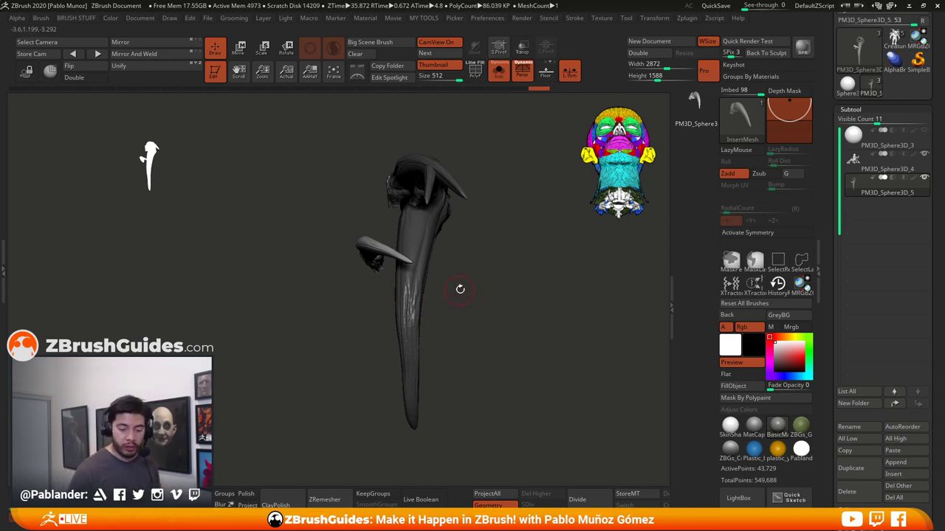
Append the active claw mesh to the CFA_Creature_Pack_MISC InsertMesh brush and find it at the end of the brush's mesh list
{"action": "left_click", "coordinate": [744, 122]}
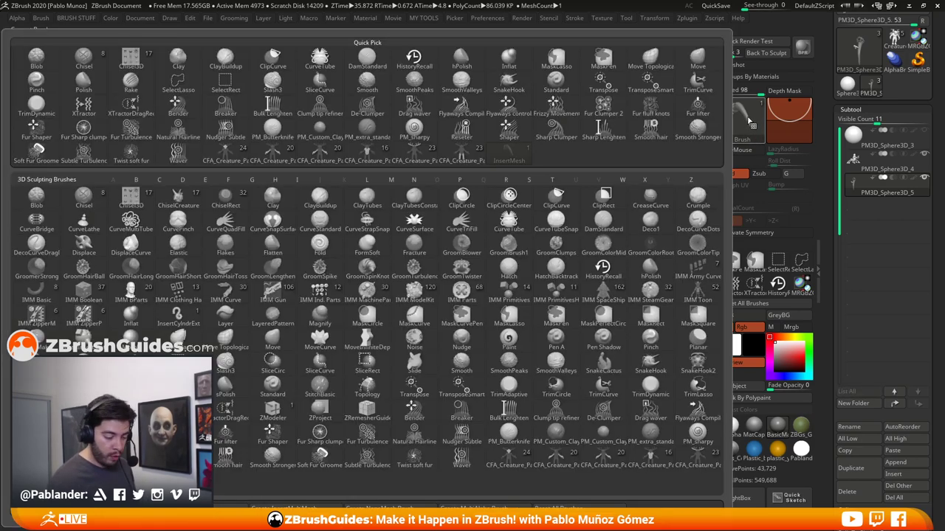
{"action": "left_click", "coordinate": [424, 157]}
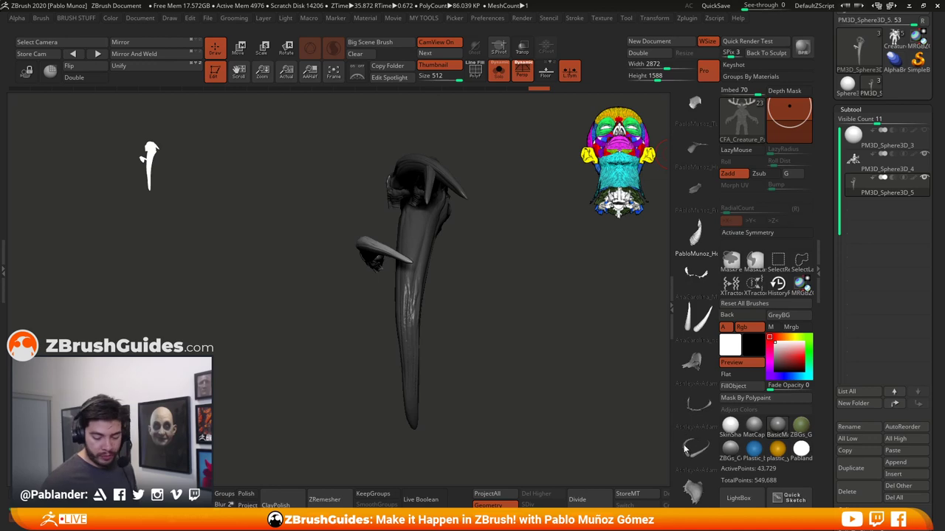
{"action": "left_click", "coordinate": [744, 119]}
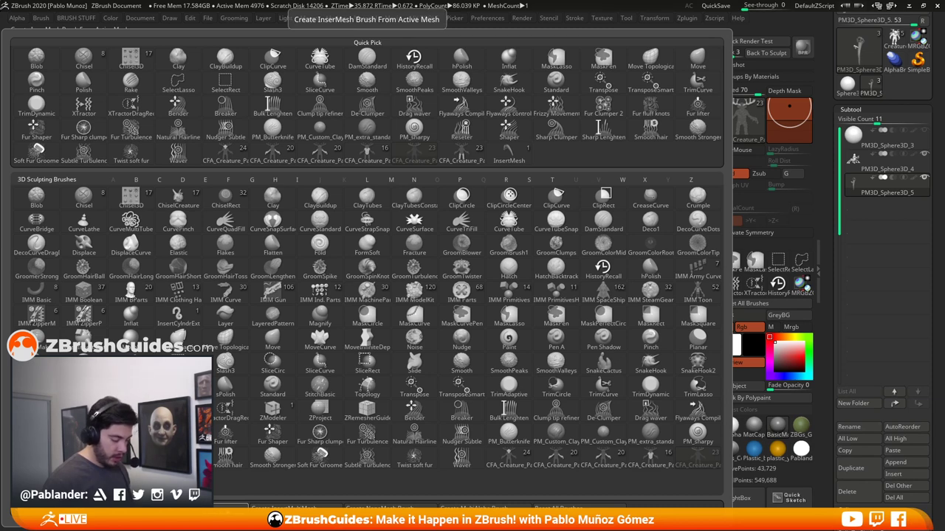
{"action": "left_click", "coordinate": [509, 152]}
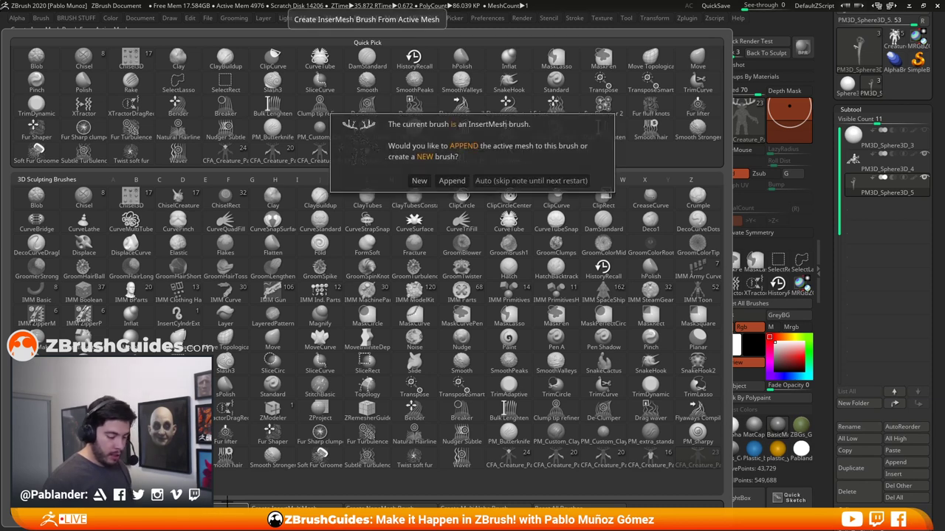
{"action": "left_click", "coordinate": [452, 180]}
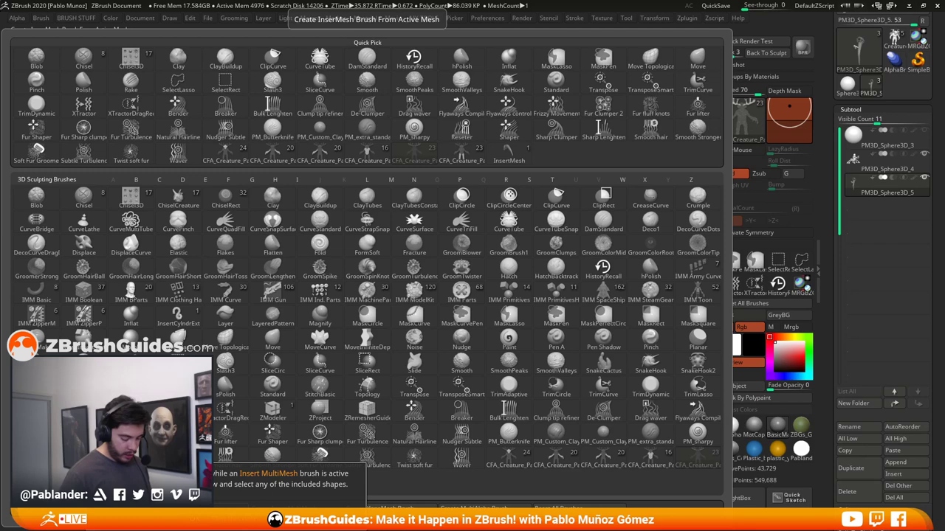
{"action": "left_click", "coordinate": [234, 484]}
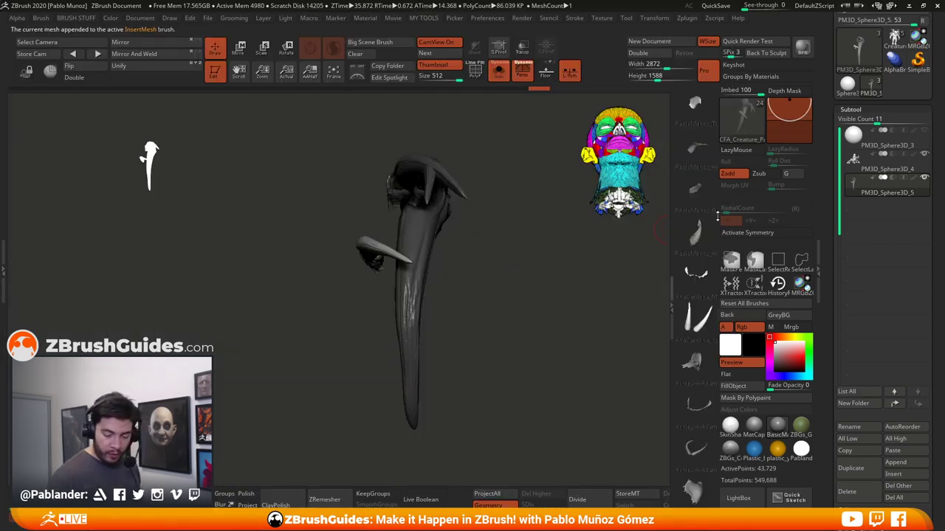
{"action": "left_click_drag", "start_coordinate": [697, 363], "coordinate": [700, 323]}
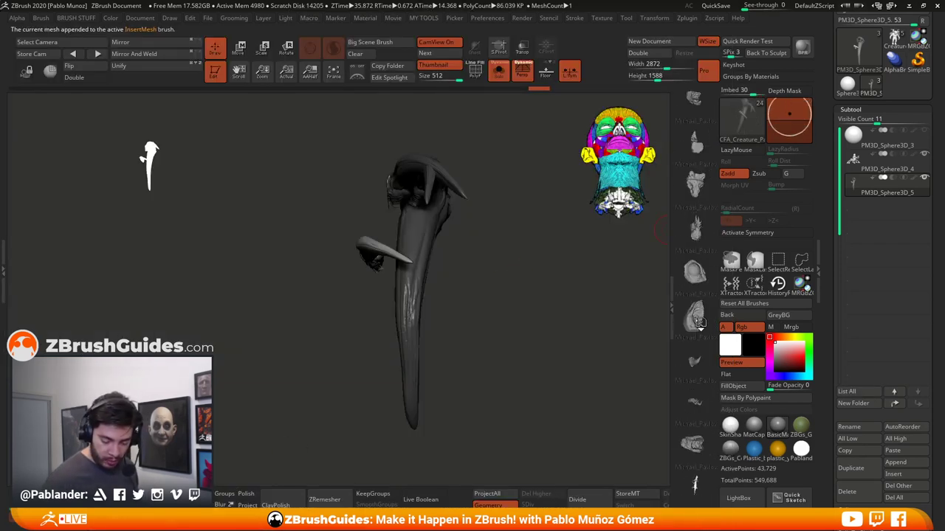
{"action": "scroll", "coordinate": [698, 321], "scroll_direction": "down", "scroll_amount": 5}
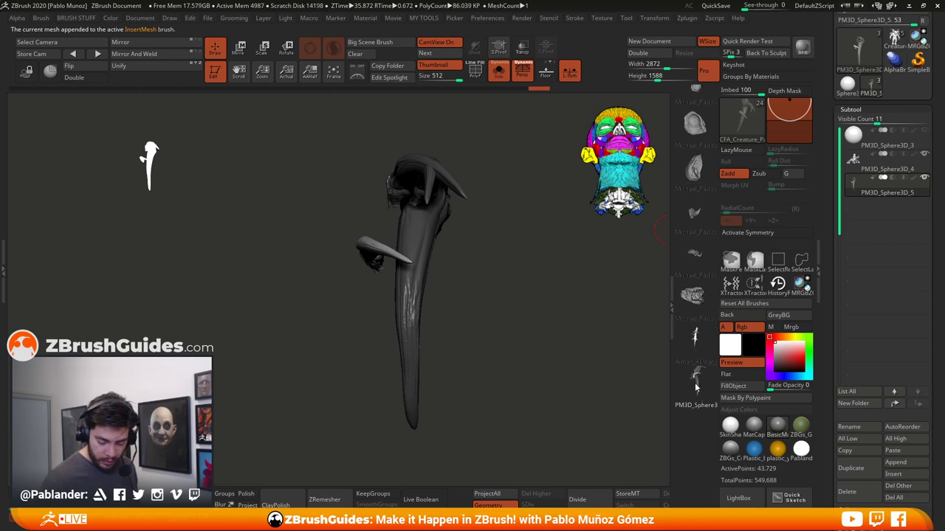
{"action": "left_click_drag", "start_coordinate": [497, 349], "coordinate": [559, 393]}
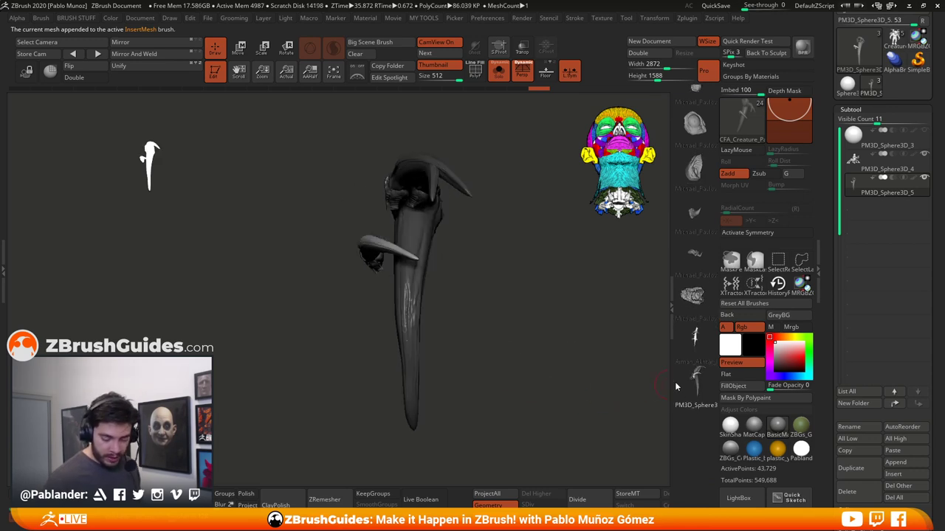
{"action": "left_click_drag", "start_coordinate": [554, 352], "coordinate": [482, 293]}
{"action": "left_click_drag", "start_coordinate": [578, 367], "coordinate": [509, 327]}
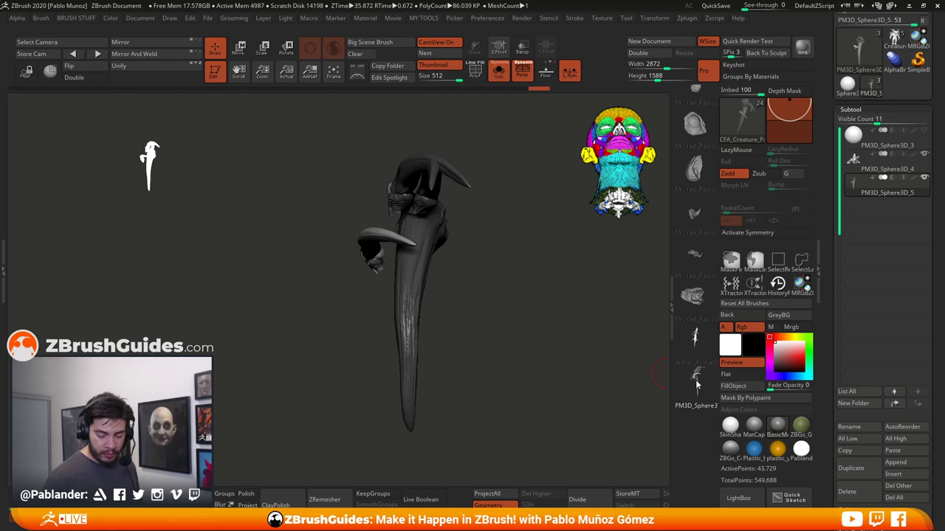
Delete the newly appended claw-cluster mesh from the CFA_Creature_Pack_MISC brush
{"action": "left_click", "coordinate": [40, 18]}
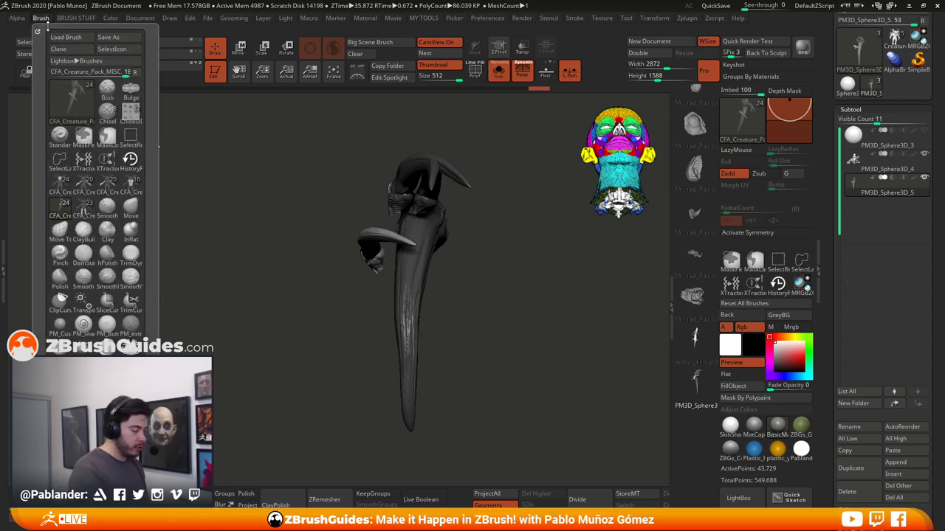
{"action": "left_click", "coordinate": [35, 31]}
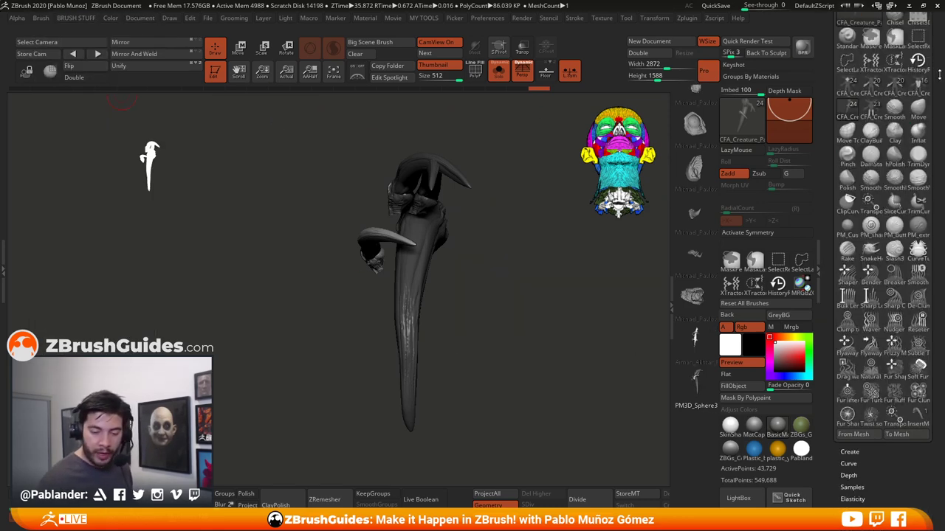
{"action": "left_click", "coordinate": [923, 69]}
{"action": "left_click_drag", "start_coordinate": [899, 226], "coordinate": [891, 177]}
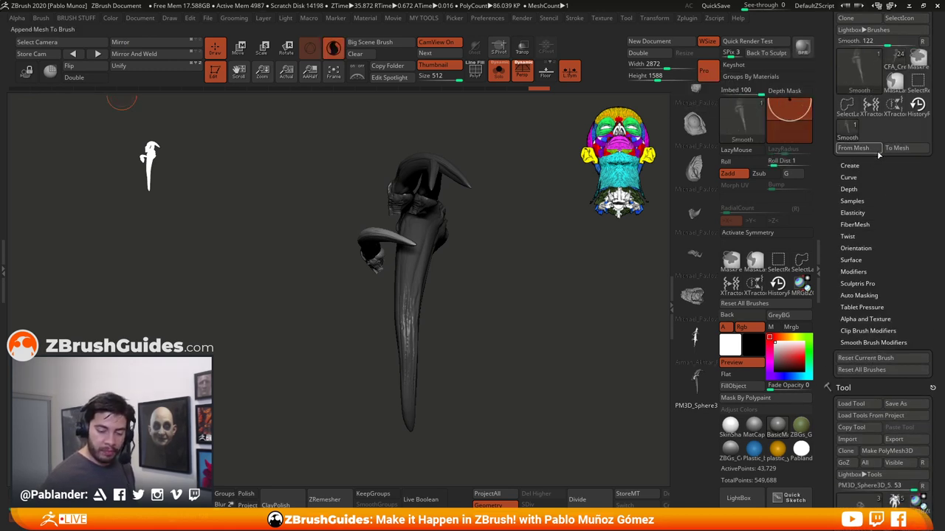
{"action": "left_click", "coordinate": [850, 142]}
{"action": "scroll", "coordinate": [904, 260], "scroll_direction": "down", "scroll_amount": 1}
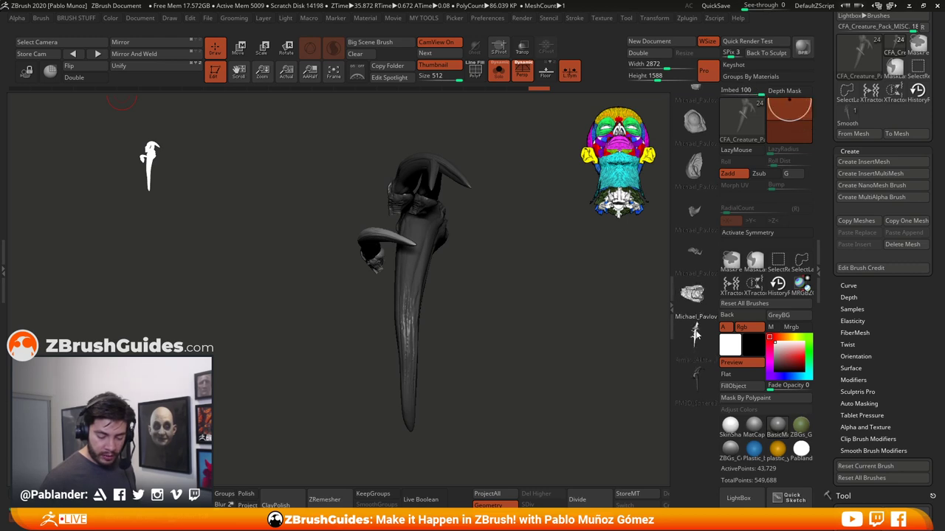
{"action": "left_click", "coordinate": [917, 247]}
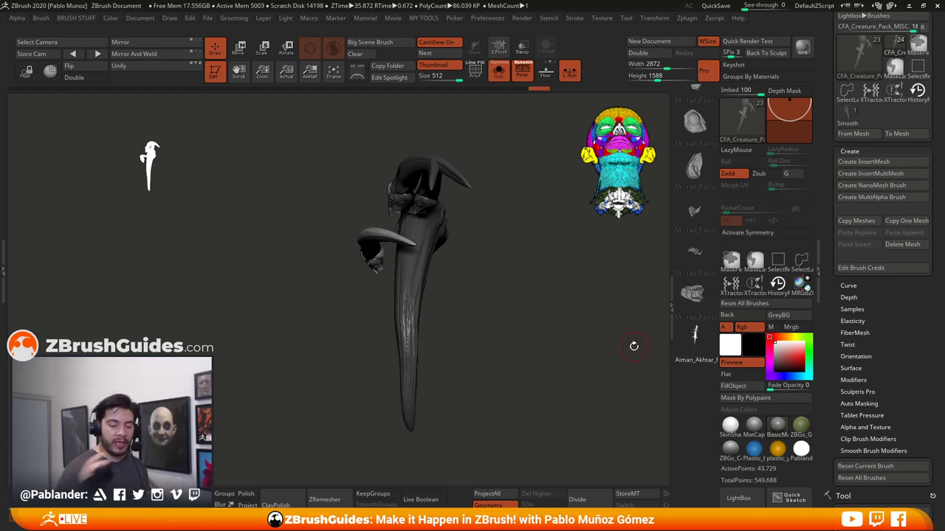
Undo the test claw insertions until only the single original claw is left
{"action": "left_click_drag", "start_coordinate": [561, 316], "coordinate": [507, 299]}
{"action": "key", "text": "ctrl+z"}
{"action": "key", "text": "ctrl+z"}
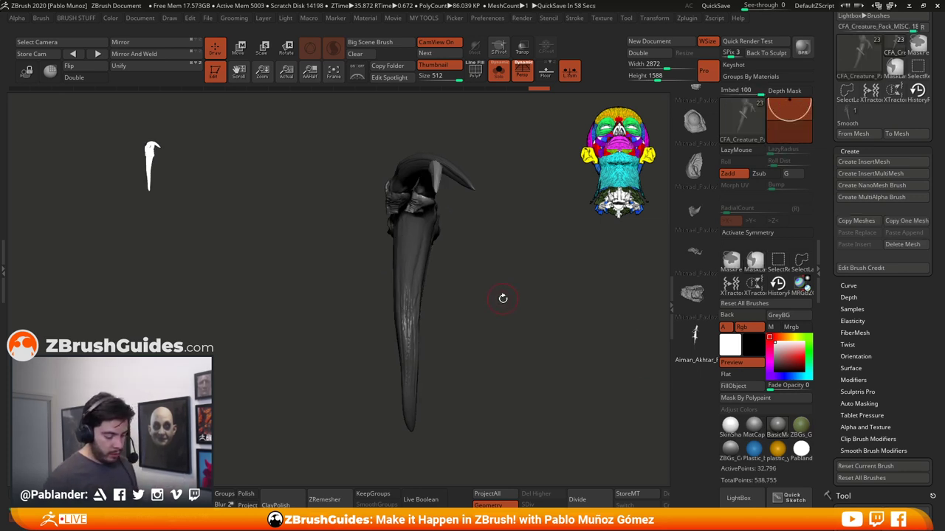
{"action": "key", "text": "ctrl+z"}
{"action": "key", "text": "ctrl+z"}
{"action": "key", "text": "ctrl+z"}
{"action": "key", "text": "ctrl+z"}
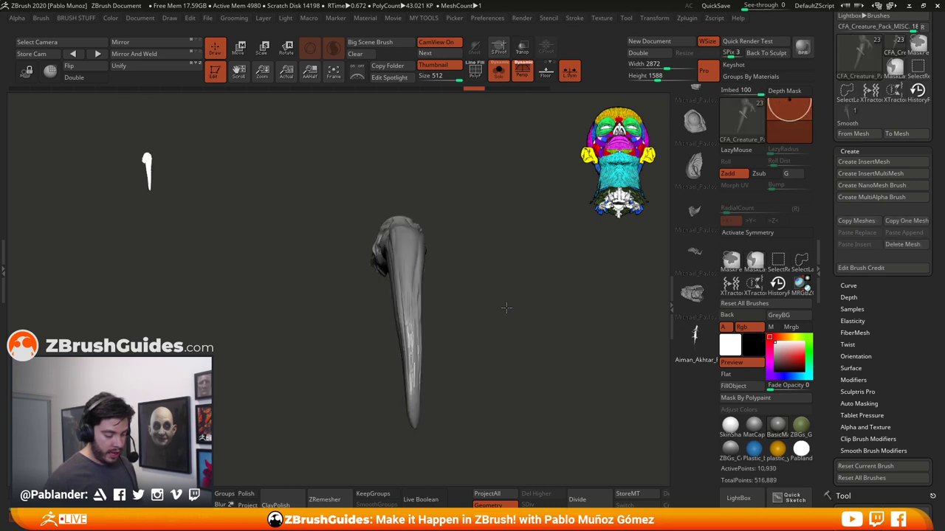
{"action": "key", "text": "ctrl+z"}
{"action": "key", "text": "ctrl+z"}
{"action": "key", "text": "ctrl+z"}
{"action": "key", "text": "ctrl+z"}
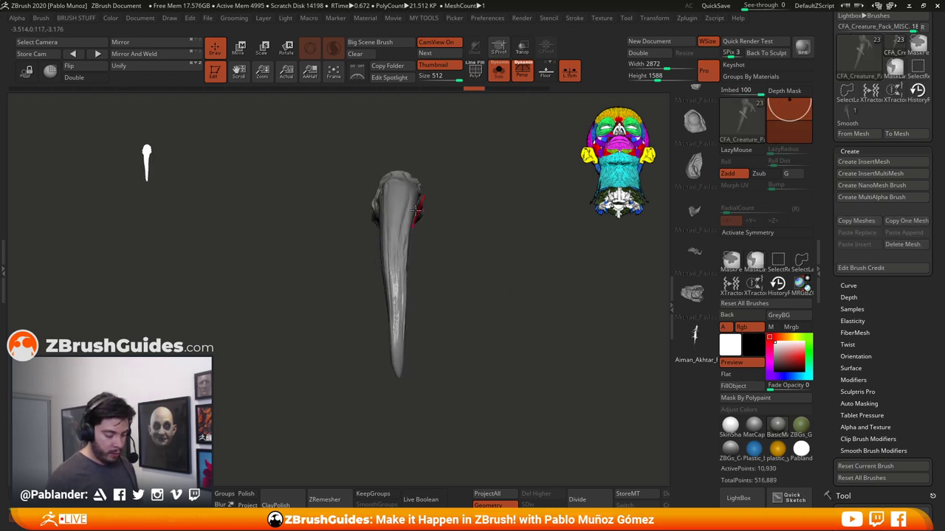
{"action": "key", "text": "ctrl+z"}
{"action": "key", "text": "ctrl+z"}
{"action": "key", "text": "ctrl+z"}
{"action": "key", "text": "ctrl+z"}
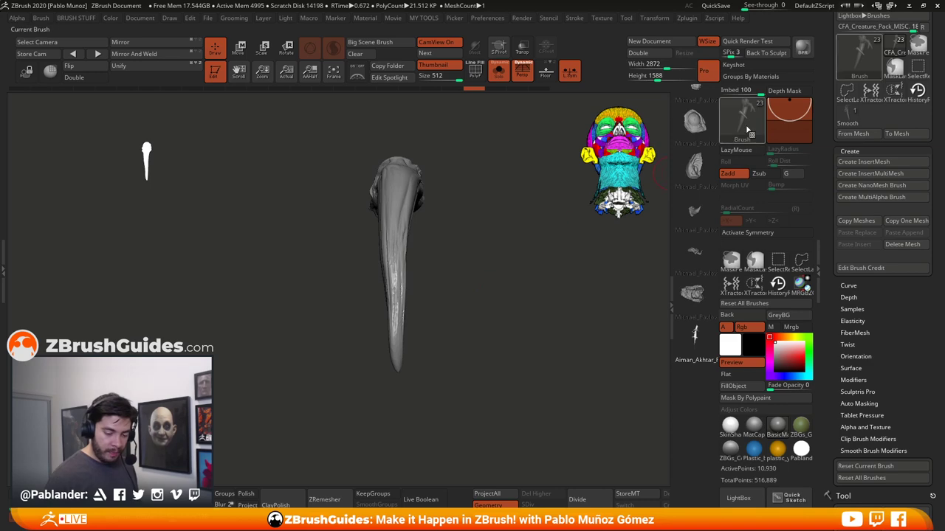
Append the clean single claw mesh to the CFA_Creature_Pack_MISC InsertMesh brush
{"action": "left_click", "coordinate": [747, 124]}
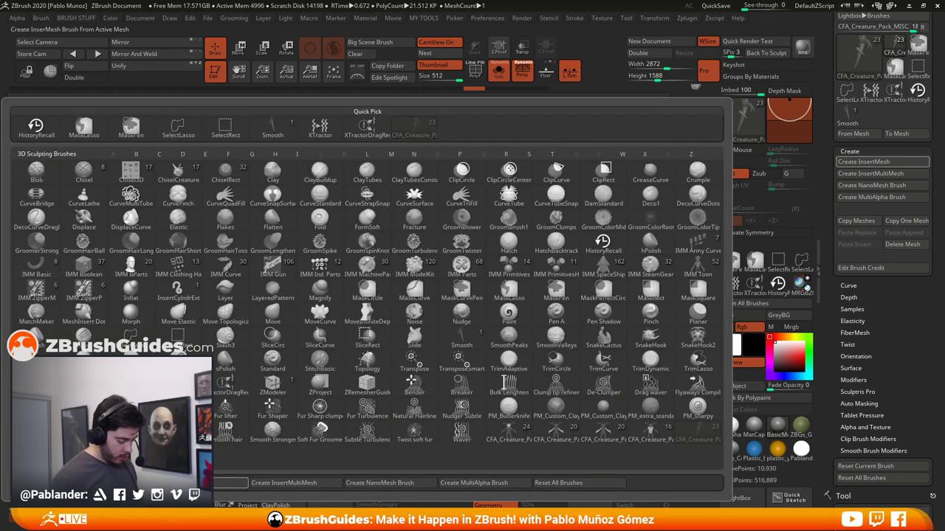
{"action": "left_click", "coordinate": [220, 486]}
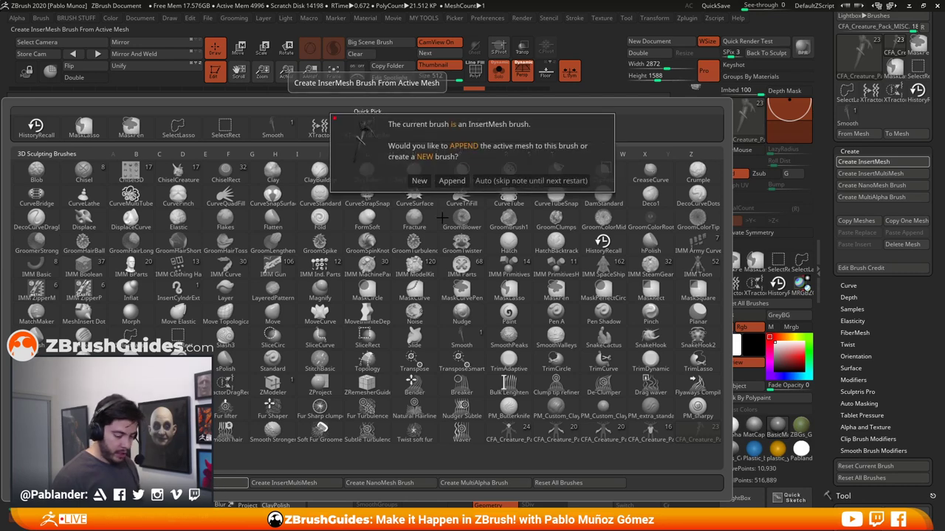
{"action": "left_click", "coordinate": [451, 181]}
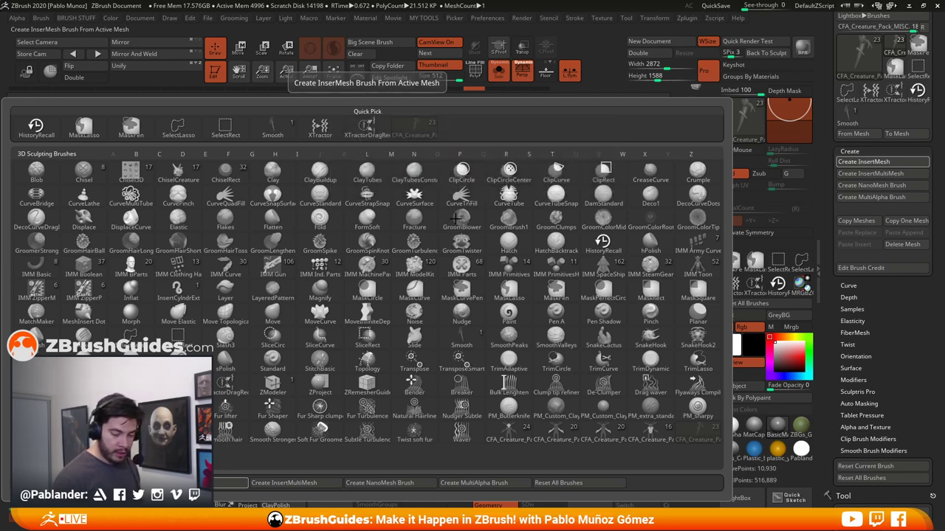
{"action": "left_click", "coordinate": [214, 503]}
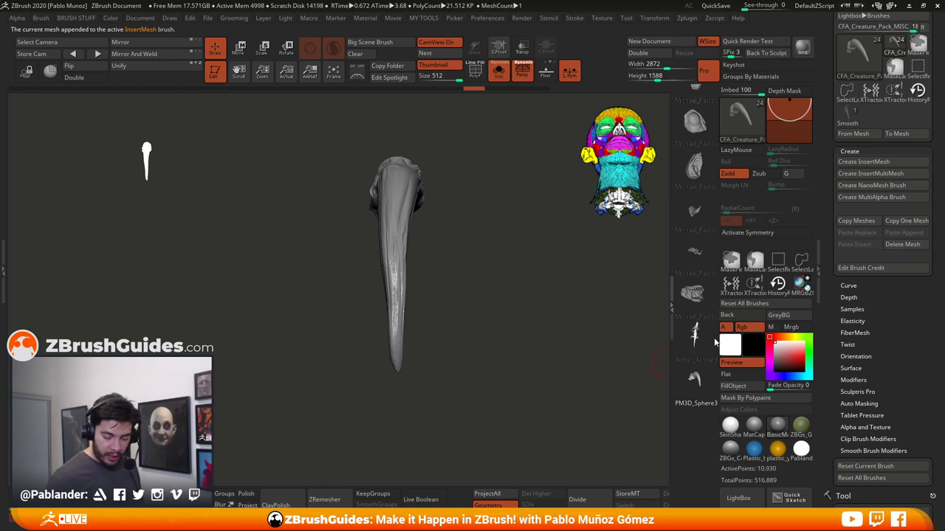
Test the extended brush by inserting another claw and the lizard-like figure near the base of the original claw
{"action": "left_click_drag", "start_coordinate": [390, 211], "coordinate": [401, 276]}
{"action": "left_click_drag", "start_coordinate": [543, 310], "coordinate": [480, 322]}
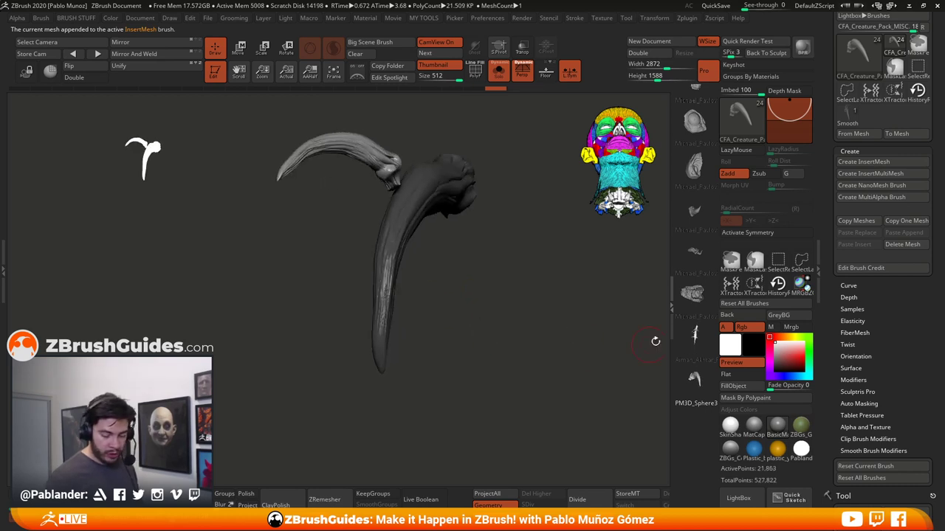
{"action": "left_click", "coordinate": [693, 335]}
{"action": "left_click_drag", "start_coordinate": [407, 211], "coordinate": [468, 338]}
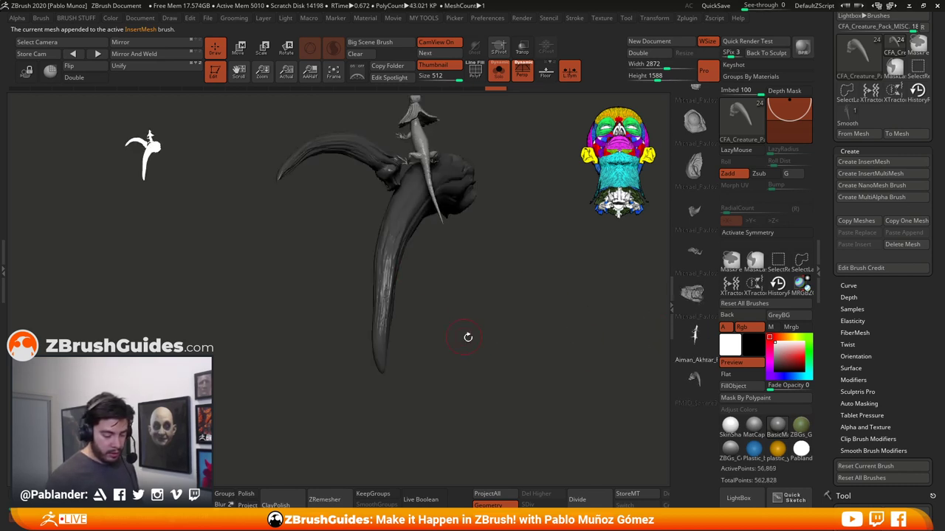
{"action": "scroll", "coordinate": [693, 373], "scroll_direction": "up", "scroll_amount": 3}
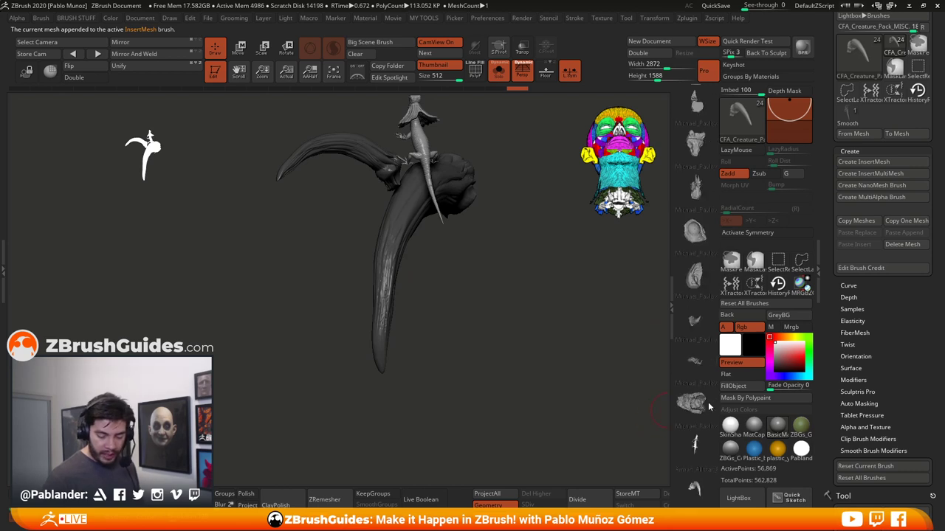
Move the claw subtool above the creature's subtool, and activate the creature in a straight front view
{"action": "left_click_drag", "start_coordinate": [827, 144], "coordinate": [823, 255]}
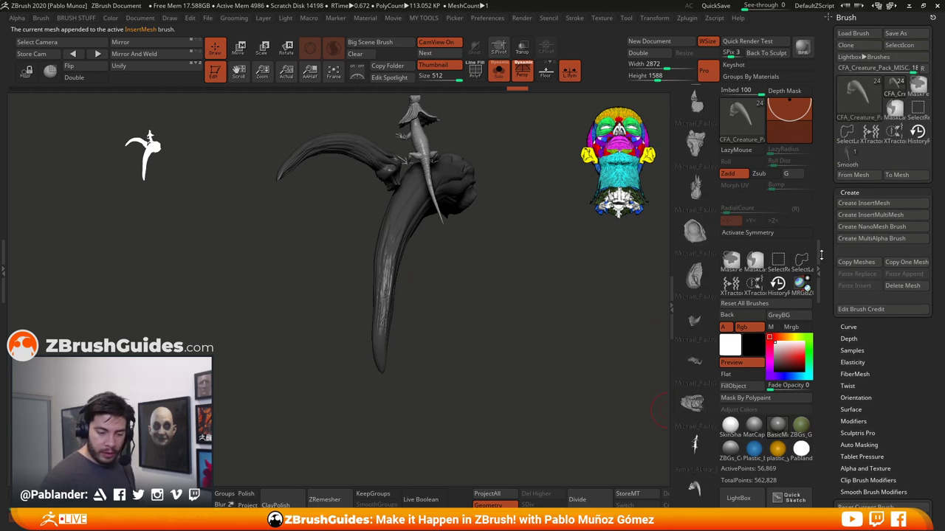
{"action": "left_click", "coordinate": [933, 19]}
{"action": "left_click_drag", "start_coordinate": [557, 278], "coordinate": [559, 317], "text": "alt"}
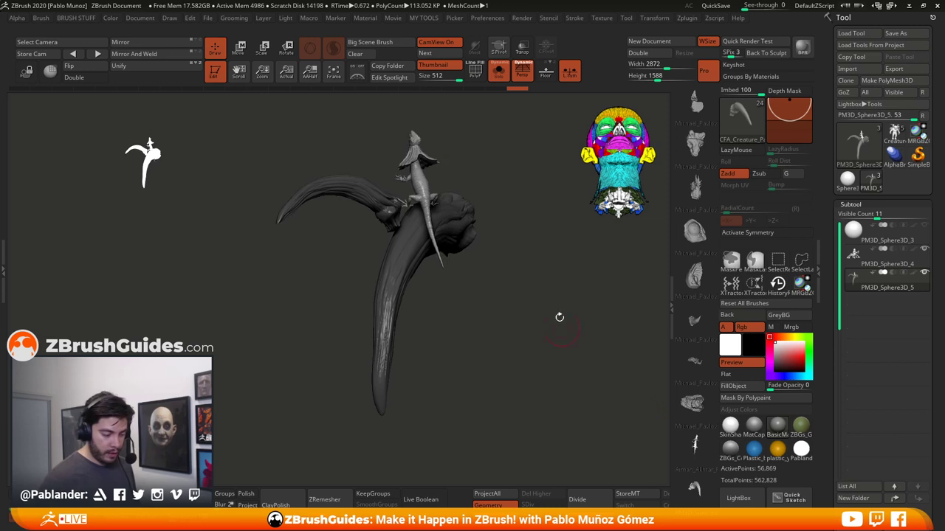
{"action": "left_click_drag", "start_coordinate": [496, 206], "coordinate": [485, 179], "text": "alt"}
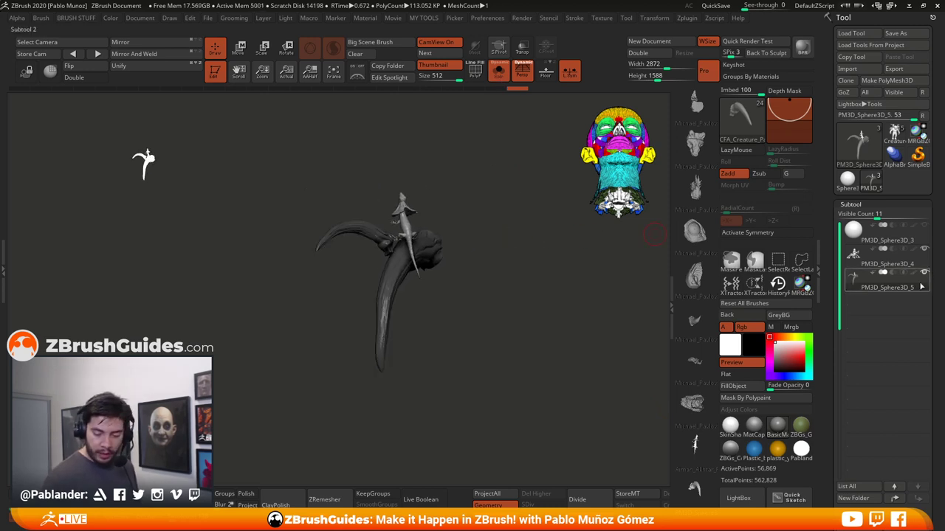
{"action": "left_click_drag", "start_coordinate": [921, 286], "coordinate": [926, 251]}
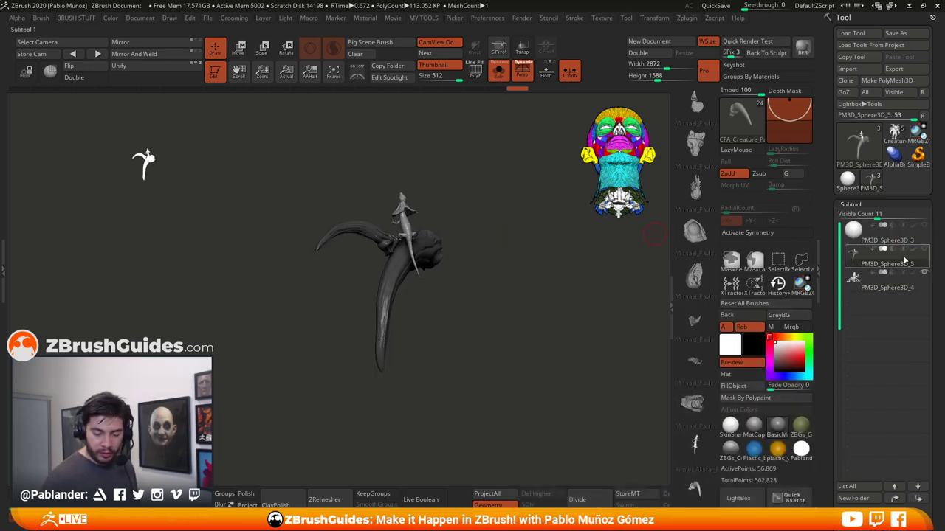
{"action": "left_click", "coordinate": [886, 279]}
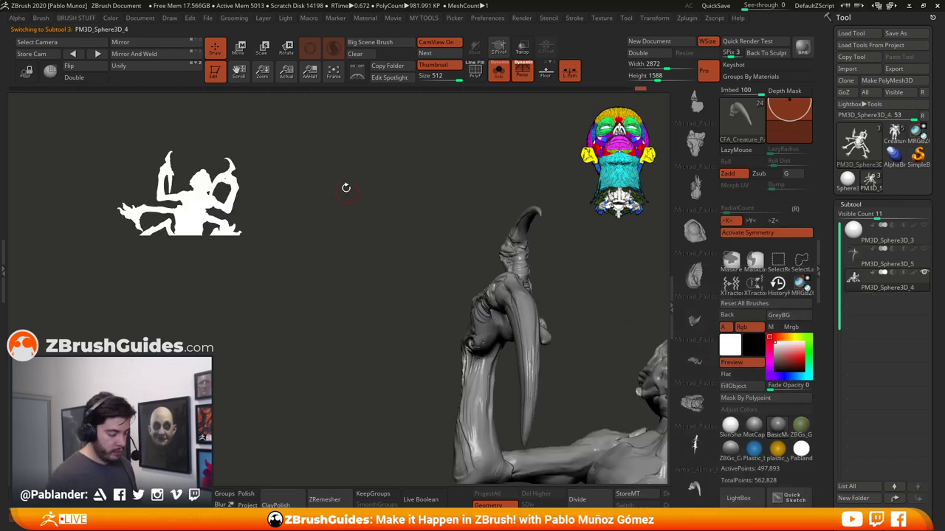
{"action": "left_click", "coordinate": [336, 73]}
{"action": "left_click_drag", "start_coordinate": [519, 259], "coordinate": [523, 291], "text": "shift"}
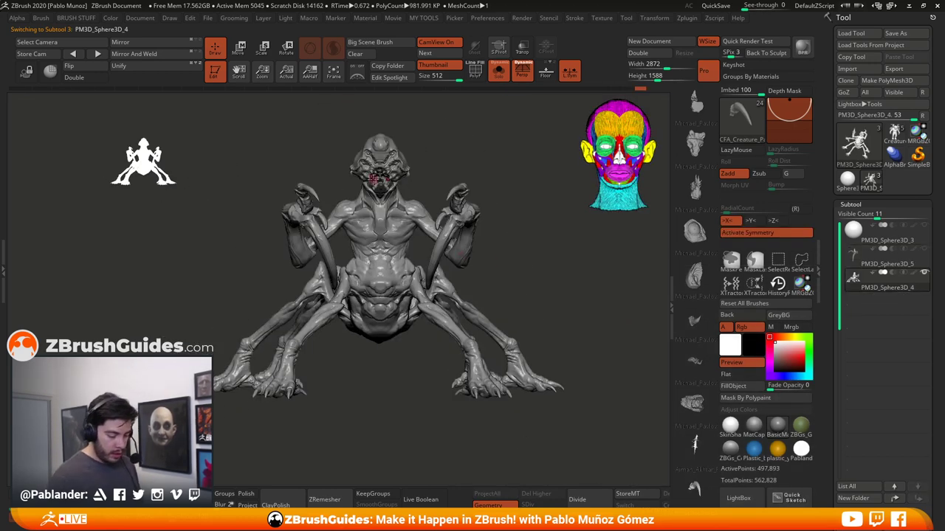
Insert a mirrored pair of small claws as fangs around the creature's mouth with symmetry on
{"action": "right_click_drag", "start_coordinate": [374, 180], "coordinate": [751, 223], "text": "ctrl"}
{"action": "right_click_drag", "start_coordinate": [359, 184], "coordinate": [371, 181]}
{"action": "right_click_drag", "start_coordinate": [433, 204], "coordinate": [510, 210]}
{"action": "left_click", "coordinate": [444, 195], "text": "ctrl+shift"}
{"action": "scroll", "coordinate": [444, 195], "scroll_direction": "down", "scroll_amount": 6}
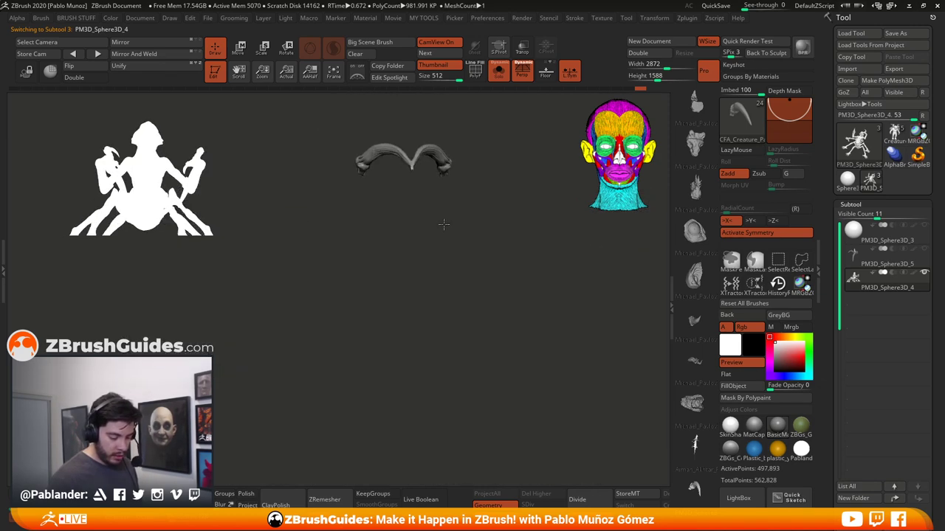
{"action": "left_click", "coordinate": [445, 225], "text": "ctrl"}
{"action": "left_click", "coordinate": [447, 210], "text": "ctrl+shift"}
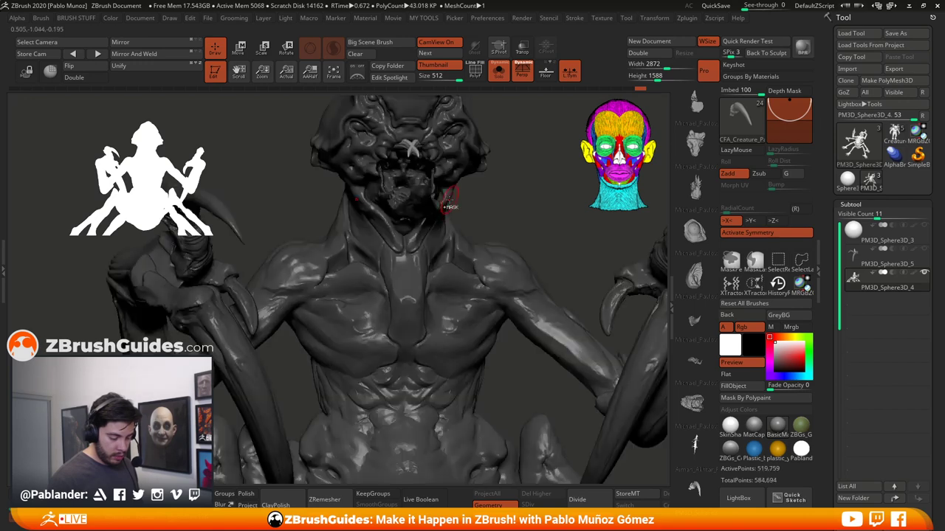
{"action": "key", "text": "ctrl+i"}
{"action": "left_click", "coordinate": [362, 196], "text": "ctrl+shift"}
{"action": "scroll", "coordinate": [359, 226], "scroll_direction": "down", "scroll_amount": 5}
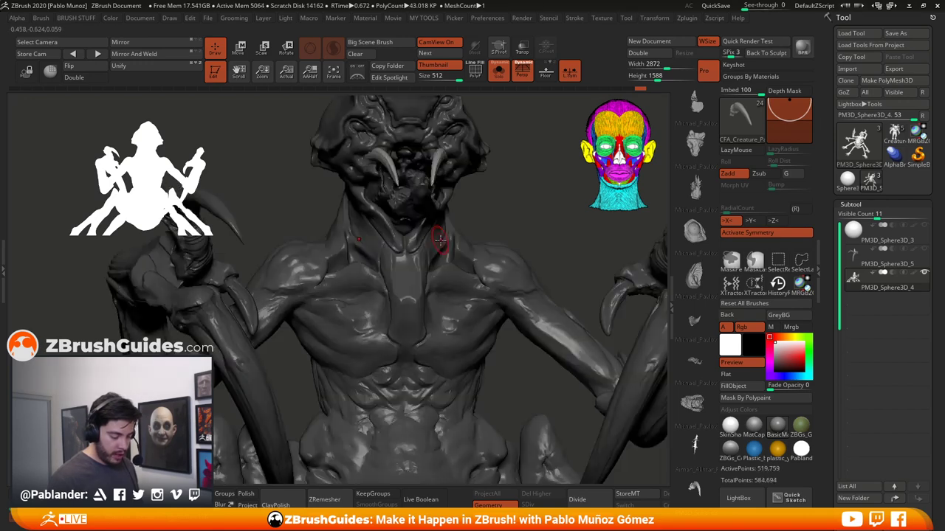
Move the mirrored fang pair down to the sides of the mouth, scale it, and rotate the fangs to curve outward
{"action": "left_click", "coordinate": [239, 48]}
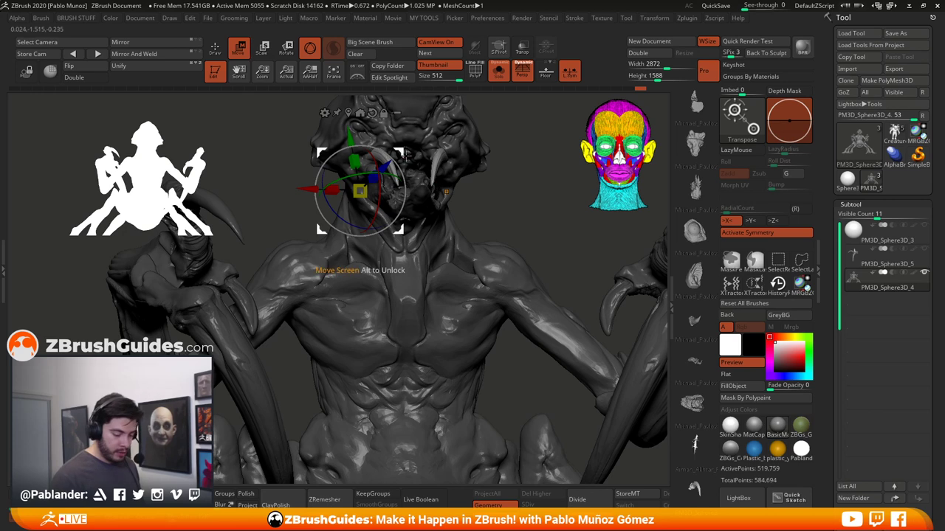
{"action": "mouse_move", "coordinate": [404, 186]}
{"action": "left_mouse_down"}
{"action": "mouse_move", "coordinate": [403, 200]}
{"action": "mouse_move", "coordinate": [404, 180]}
{"action": "left_mouse_up"}
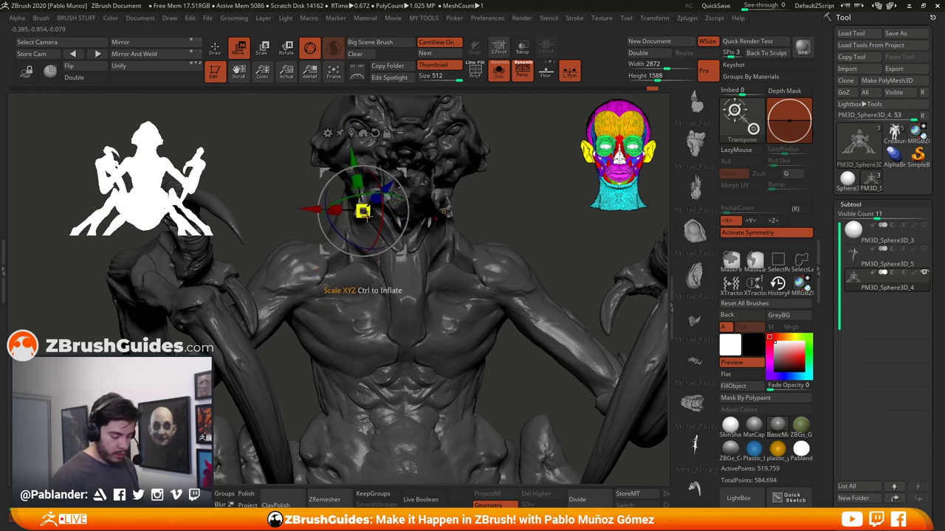
{"action": "left_click_drag", "start_coordinate": [363, 212], "coordinate": [374, 223]}
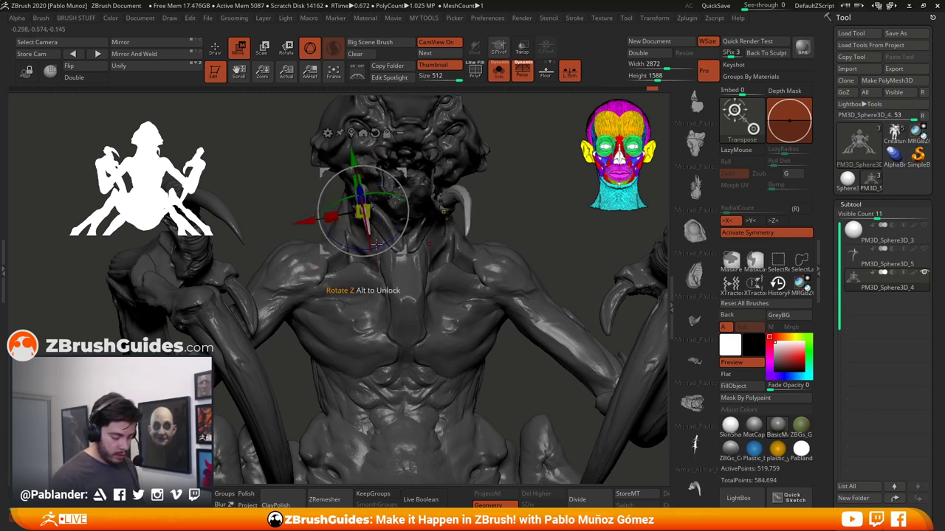
{"action": "left_click_drag", "start_coordinate": [503, 212], "coordinate": [405, 219]}
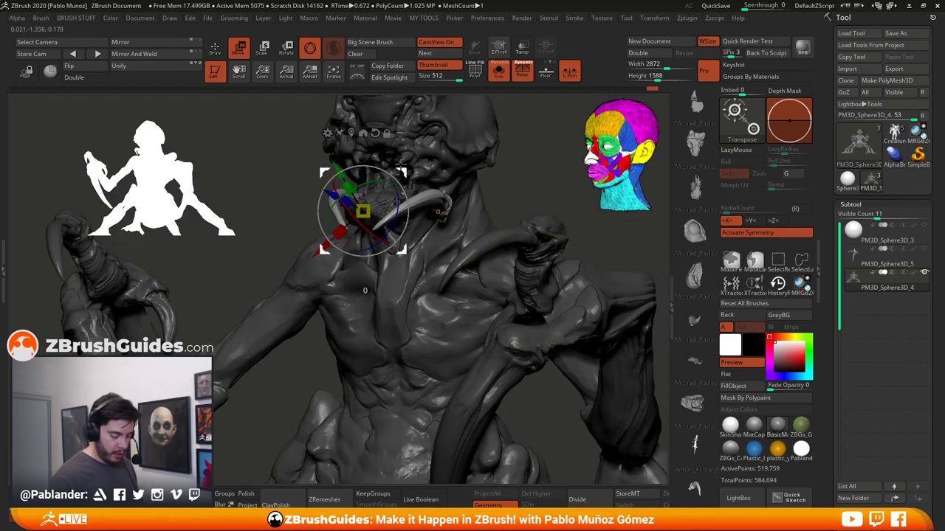
{"action": "left_click_drag", "start_coordinate": [521, 160], "coordinate": [478, 175]}
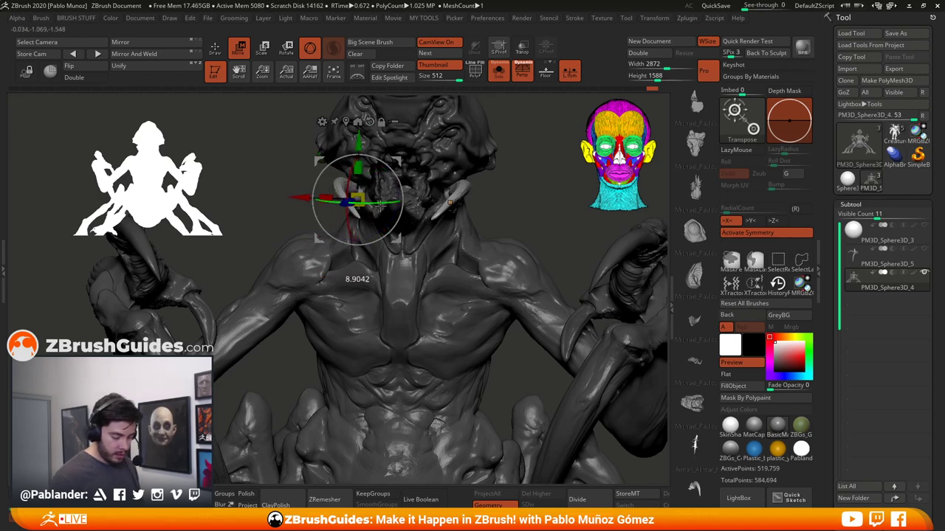
Refine the size and placement of the fangs against the jaw from the side, and return to drawing mode
{"action": "mouse_move", "coordinate": [503, 164]}
{"action": "left_mouse_down"}
{"action": "mouse_move", "coordinate": [410, 174]}
{"action": "mouse_move", "coordinate": [560, 169]}
{"action": "left_mouse_up"}
{"action": "left_click_drag", "start_coordinate": [443, 166], "coordinate": [490, 157]}
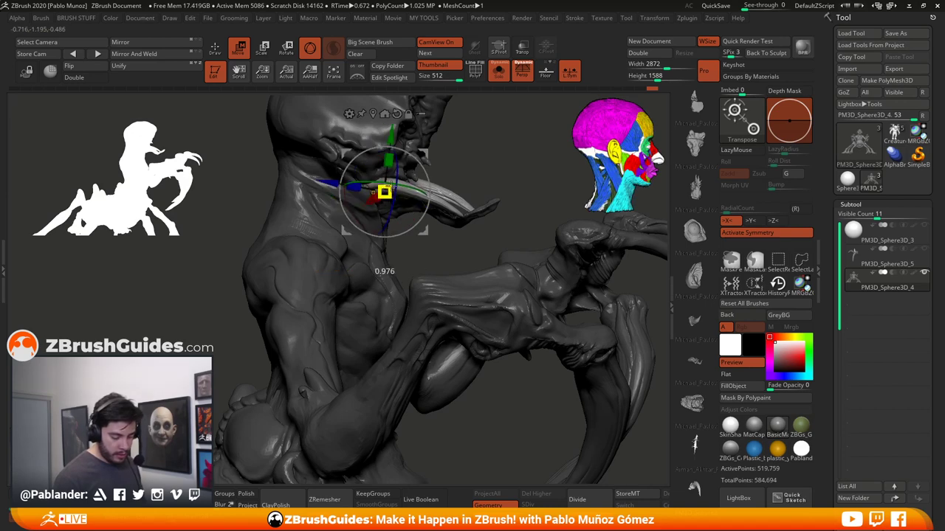
{"action": "left_click_drag", "start_coordinate": [396, 177], "coordinate": [399, 175]}
{"action": "mouse_move", "coordinate": [568, 162]}
{"action": "left_mouse_down"}
{"action": "mouse_move", "coordinate": [478, 159]}
{"action": "mouse_move", "coordinate": [507, 211]}
{"action": "mouse_move", "coordinate": [489, 224]}
{"action": "mouse_move", "coordinate": [461, 212]}
{"action": "mouse_move", "coordinate": [508, 212]}
{"action": "left_mouse_up"}
{"action": "left_click", "coordinate": [216, 50]}
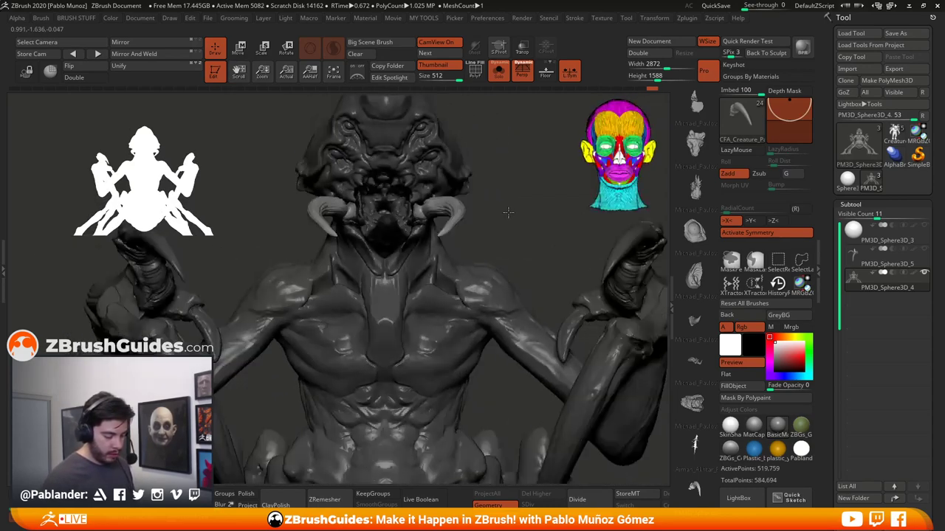
Turn off the CamView head and silhouette overlay and frame the creature's fangs in profile
{"action": "key", "text": "space"}
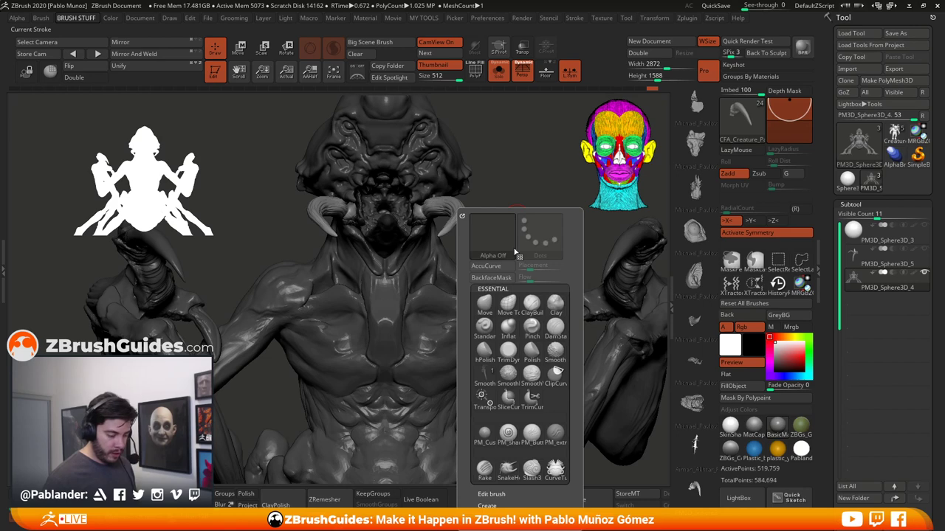
{"action": "left_click", "coordinate": [436, 45]}
{"action": "mouse_move", "coordinate": [502, 179]}
{"action": "left_mouse_down"}
{"action": "mouse_move", "coordinate": [574, 199]}
{"action": "mouse_move", "coordinate": [553, 177]}
{"action": "mouse_move", "coordinate": [561, 193]}
{"action": "mouse_move", "coordinate": [506, 250]}
{"action": "mouse_move", "coordinate": [526, 260]}
{"action": "mouse_move", "coordinate": [491, 254]}
{"action": "mouse_move", "coordinate": [493, 242]}
{"action": "left_mouse_up"}
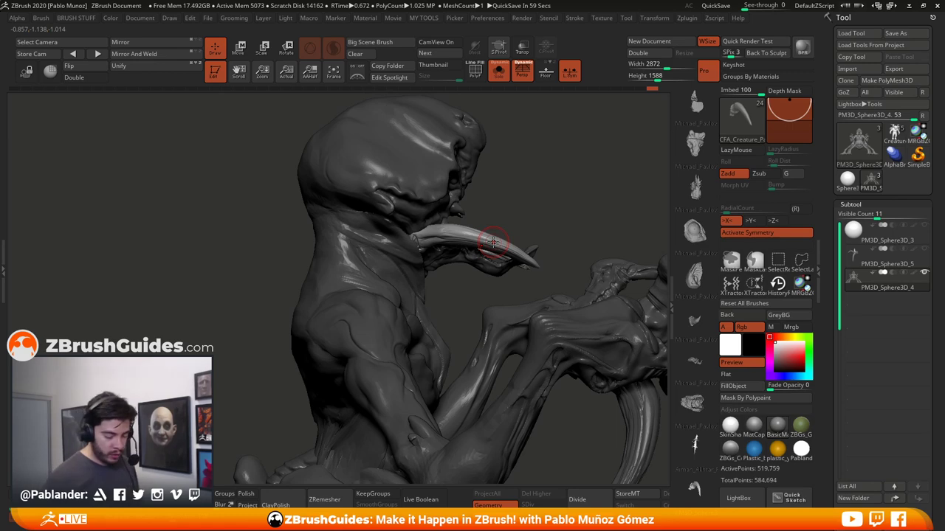
{"action": "mouse_move", "coordinate": [554, 226]}
{"action": "left_mouse_down"}
{"action": "mouse_move", "coordinate": [521, 229]}
{"action": "mouse_move", "coordinate": [533, 217]}
{"action": "mouse_move", "coordinate": [565, 234]}
{"action": "mouse_move", "coordinate": [514, 230]}
{"action": "mouse_move", "coordinate": [551, 214]}
{"action": "mouse_move", "coordinate": [536, 211]}
{"action": "mouse_move", "coordinate": [534, 241]}
{"action": "left_mouse_up"}
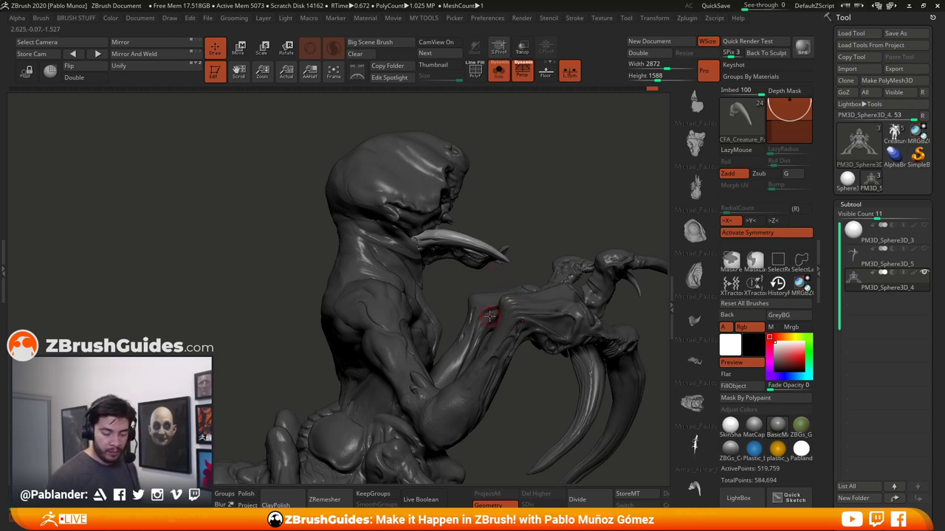
Split the unmasked fangs from the creature into their own subtool and select that subtool
{"action": "scroll", "coordinate": [834, 318], "scroll_direction": "down", "scroll_amount": 1}
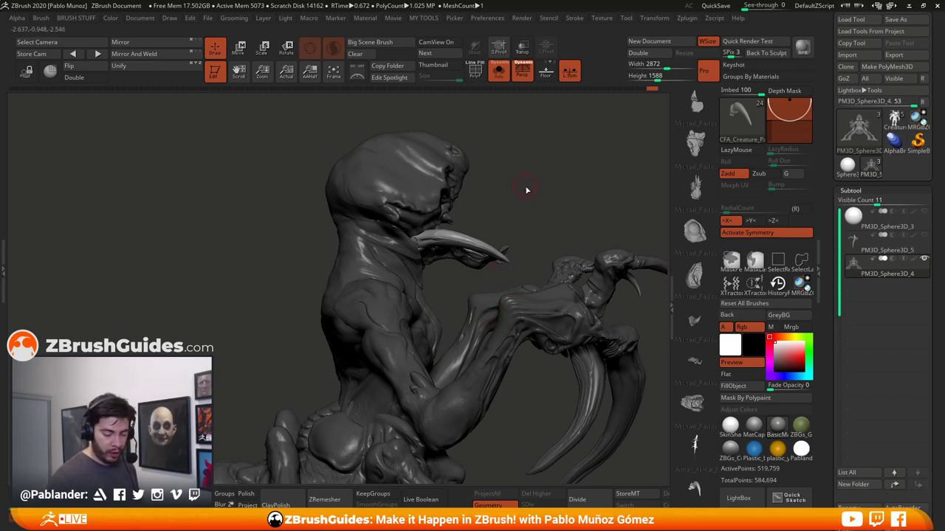
{"action": "key", "text": "space"}
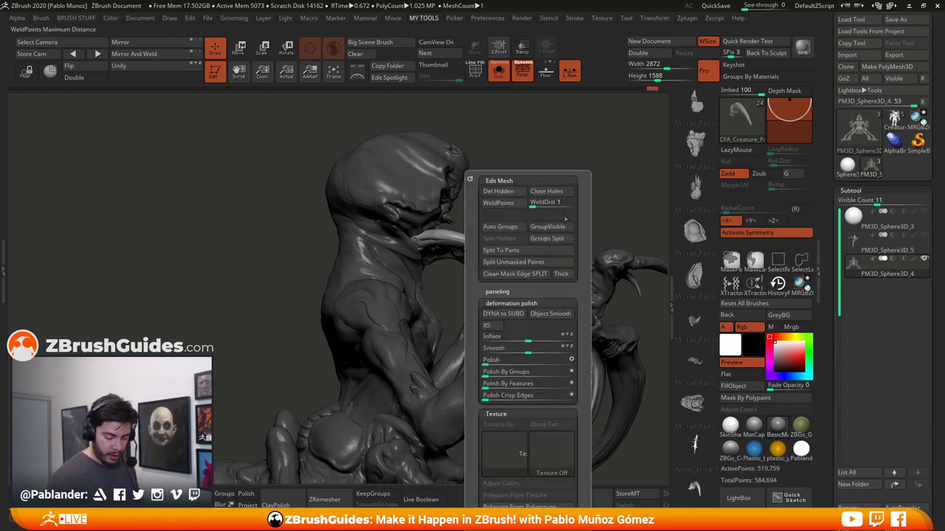
{"action": "left_click", "coordinate": [530, 264]}
{"action": "left_click", "coordinate": [870, 300]}
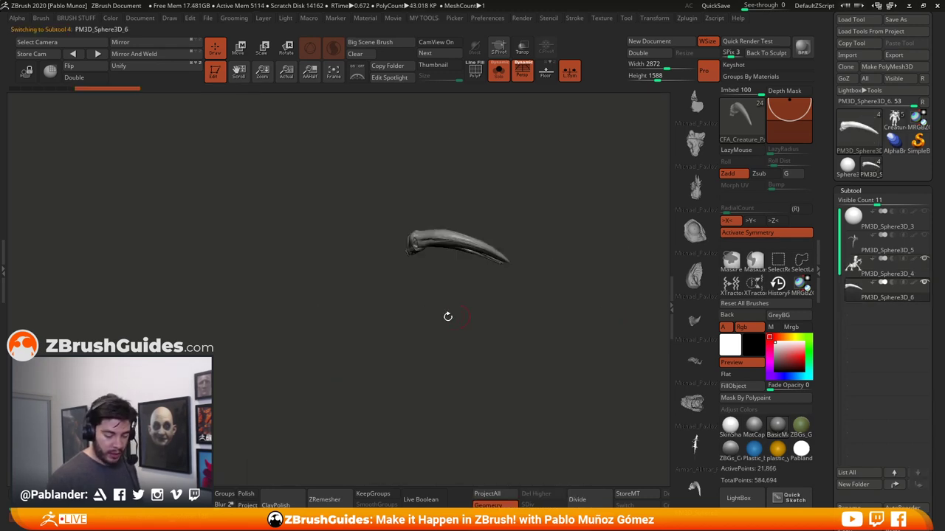
Turn off perspective, reset the gizmo's orientation, and place it at the middle of the fangs in side view
{"action": "mouse_move", "coordinate": [452, 285]}
{"action": "left_mouse_down"}
{"action": "mouse_move", "coordinate": [438, 354]}
{"action": "mouse_move", "coordinate": [449, 302]}
{"action": "left_mouse_up"}
{"action": "left_click_drag", "start_coordinate": [504, 293], "coordinate": [510, 310]}
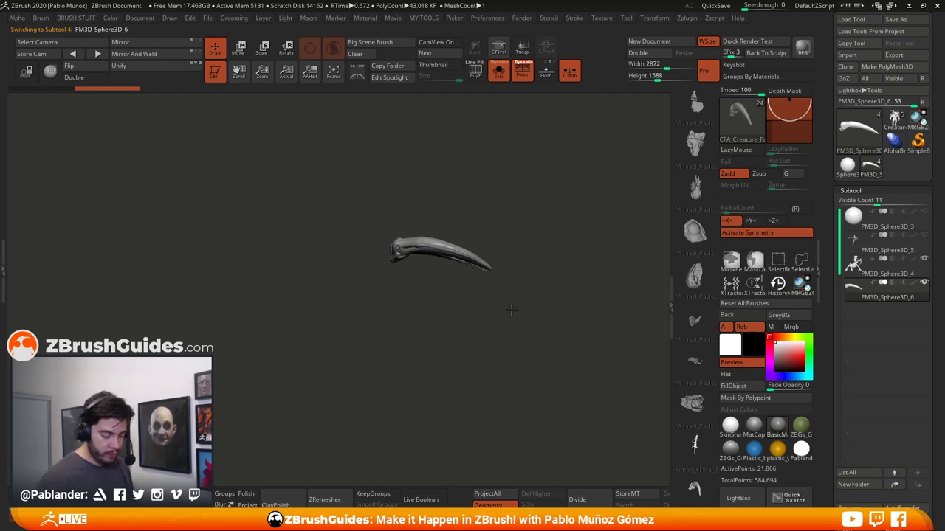
{"action": "left_click", "coordinate": [521, 72]}
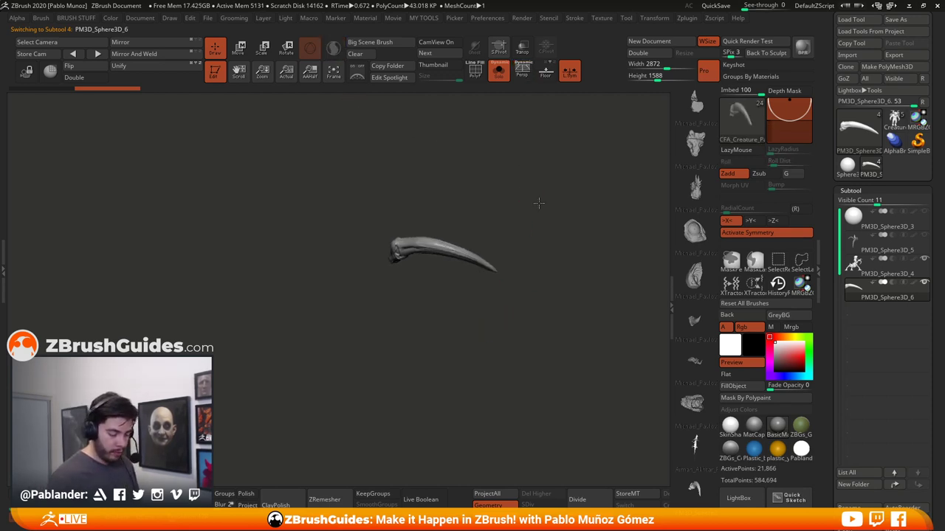
{"action": "key", "text": "w"}
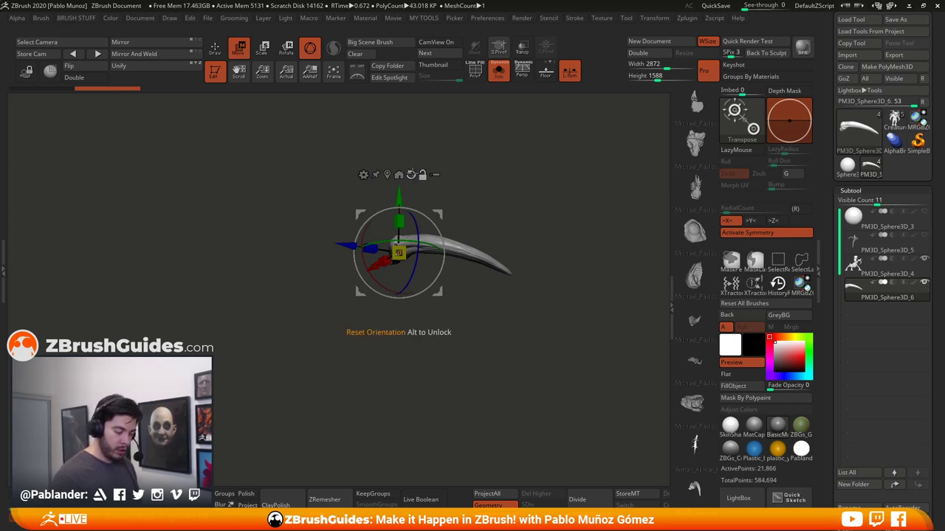
{"action": "left_click", "coordinate": [412, 174]}
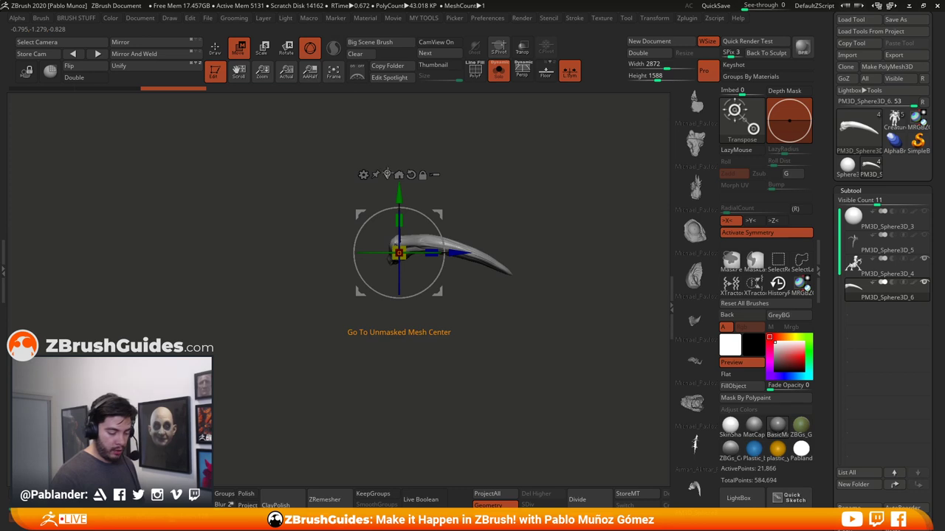
{"action": "left_click", "coordinate": [387, 175]}
{"action": "left_click_drag", "start_coordinate": [566, 266], "coordinate": [510, 319], "text": "alt"}
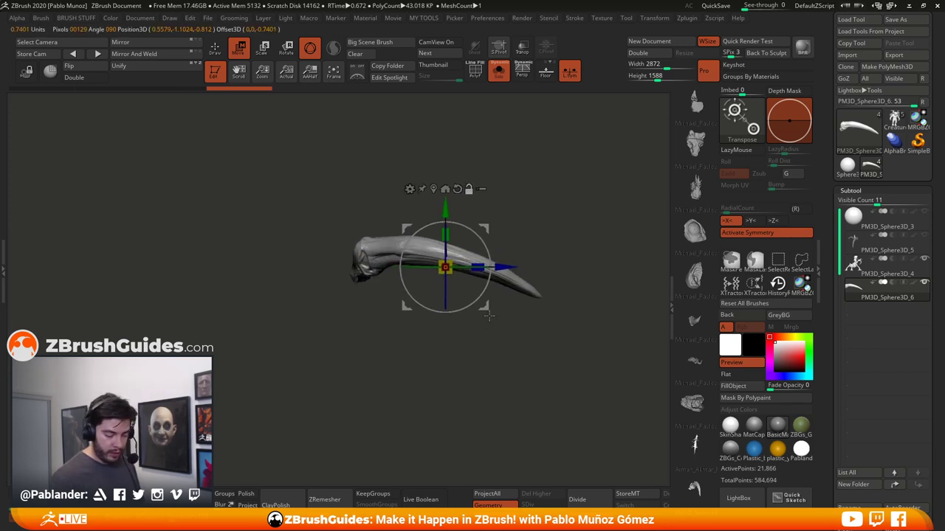
{"action": "left_click", "coordinate": [410, 189]}
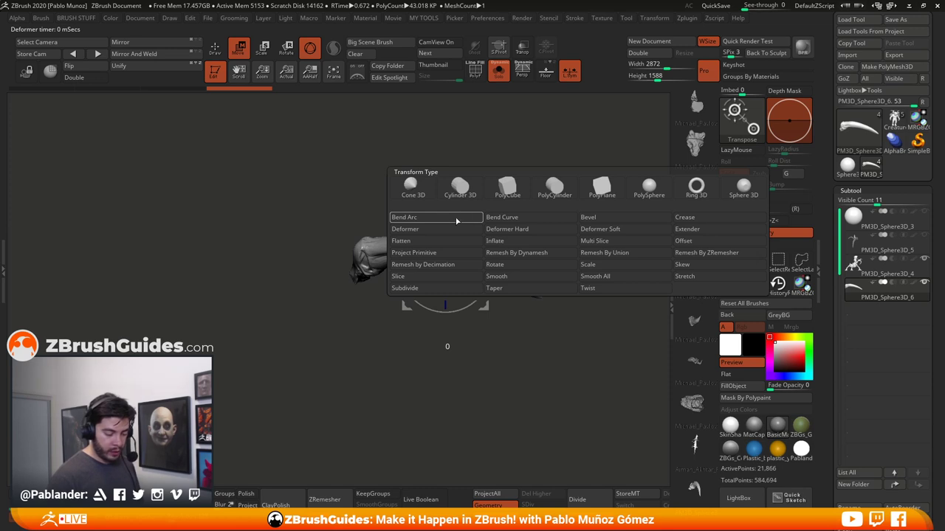
{"action": "left_click", "coordinate": [409, 189]}
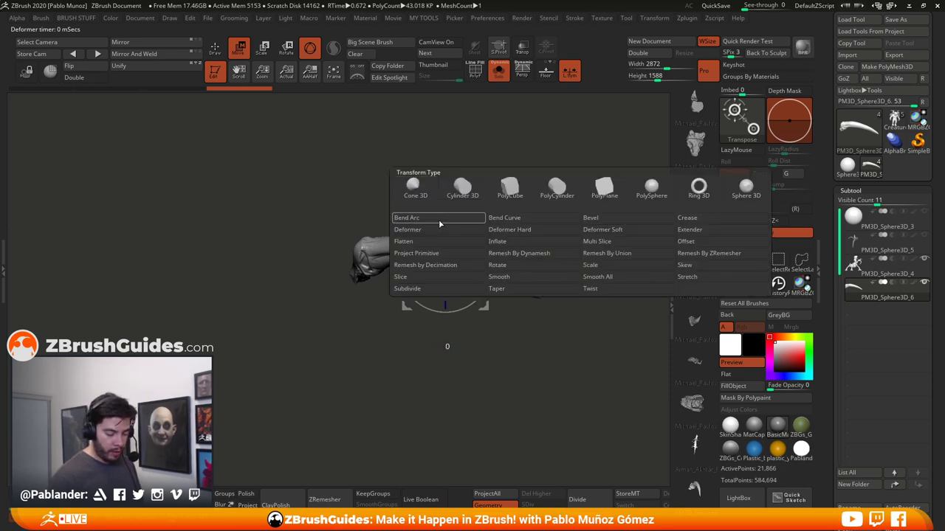
{"action": "left_click", "coordinate": [439, 219]}
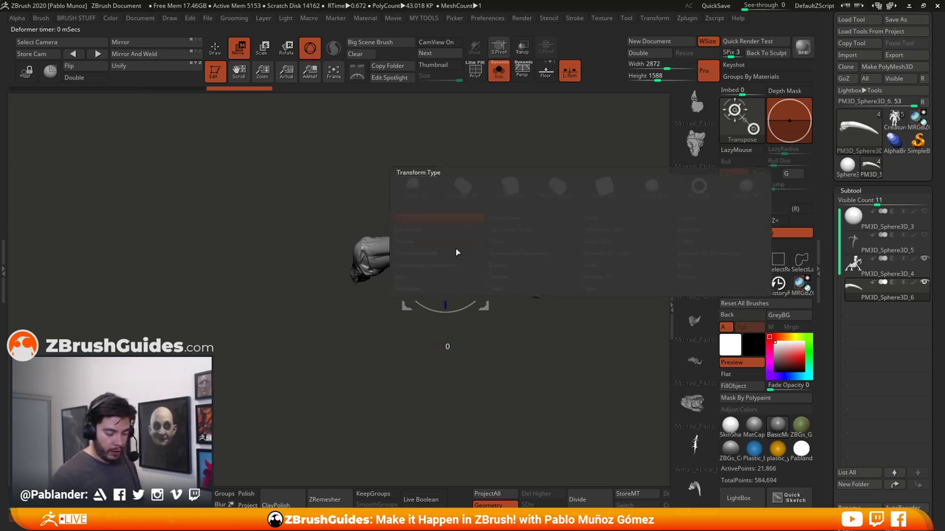
{"action": "left_click", "coordinate": [443, 354]}
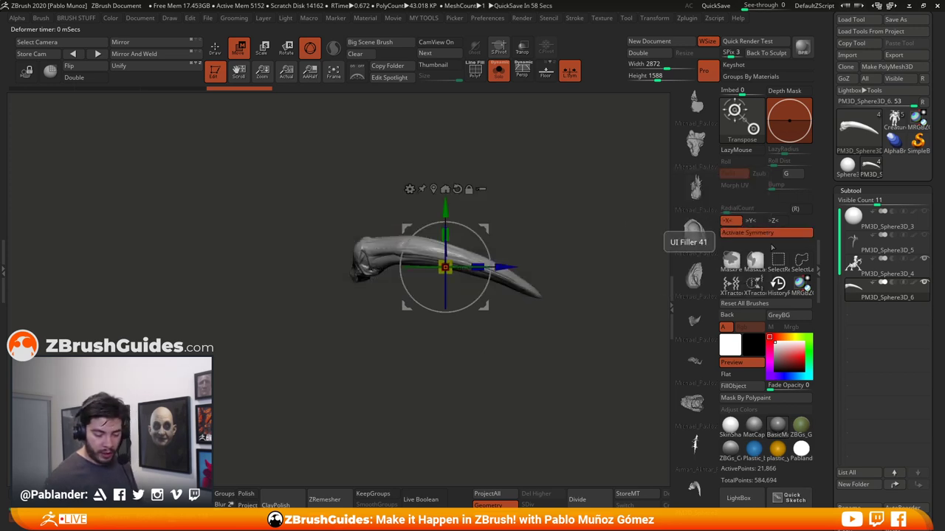
Bend the fangs with the Bend Arc deformer so their tips curve upward, and accept the deformation
{"action": "left_click", "coordinate": [410, 189]}
{"action": "left_click", "coordinate": [420, 219]}
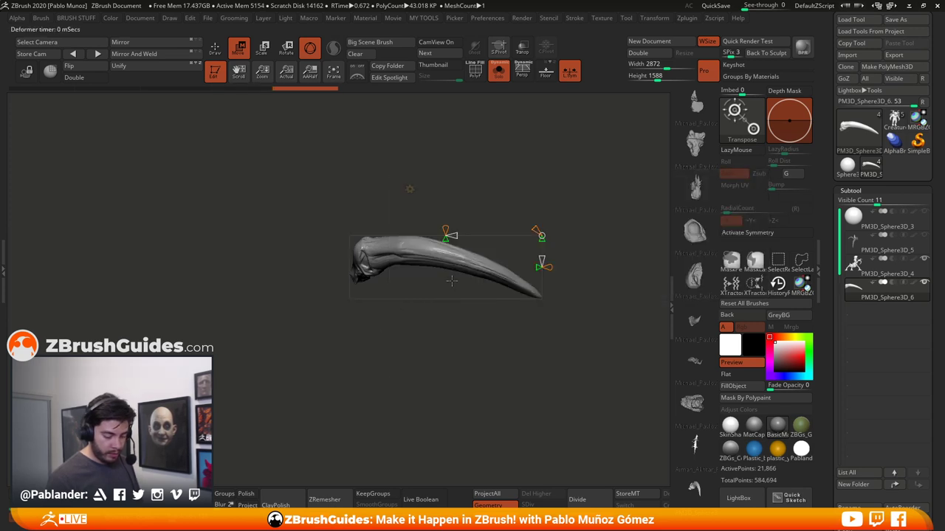
{"action": "left_click_drag", "start_coordinate": [446, 242], "coordinate": [453, 186]}
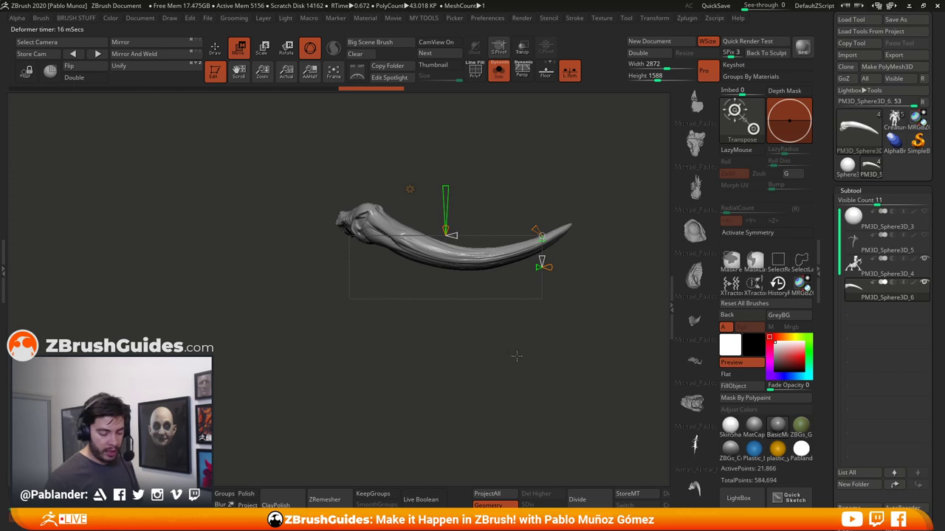
{"action": "left_click_drag", "start_coordinate": [518, 357], "coordinate": [485, 367]}
{"action": "left_click", "coordinate": [409, 189]}
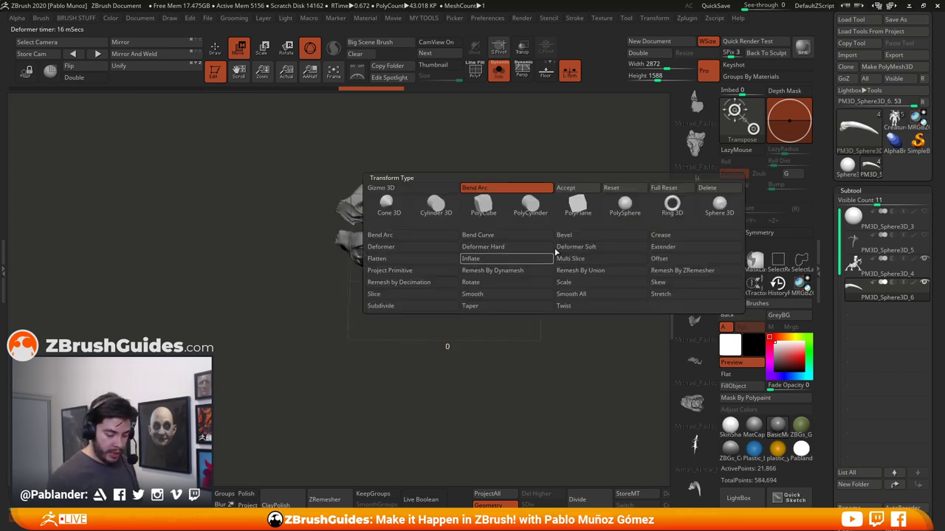
{"action": "left_click", "coordinate": [570, 198]}
Apply the Inflate deformer to the fangs and thicken their root end
{"action": "left_click_drag", "start_coordinate": [586, 333], "coordinate": [542, 373]}
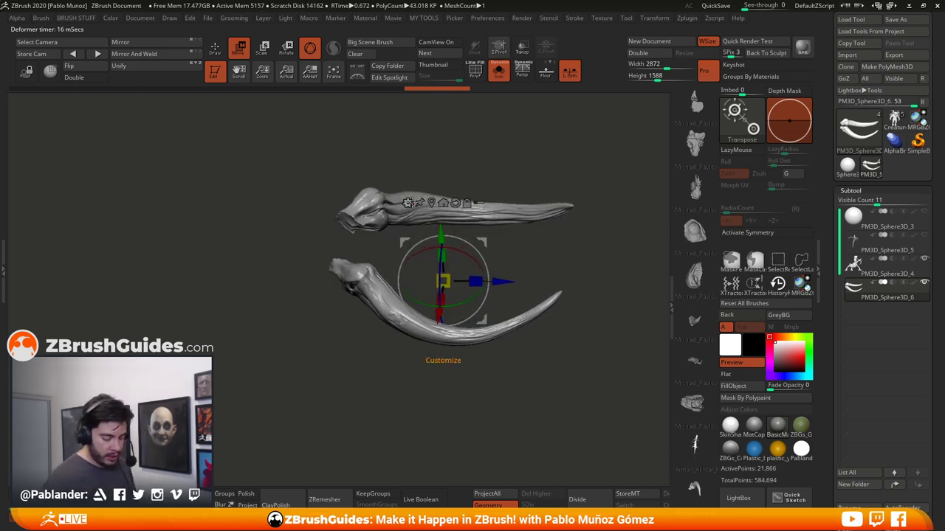
{"action": "left_click_drag", "start_coordinate": [560, 332], "coordinate": [563, 379]}
{"action": "left_click", "coordinate": [409, 204]}
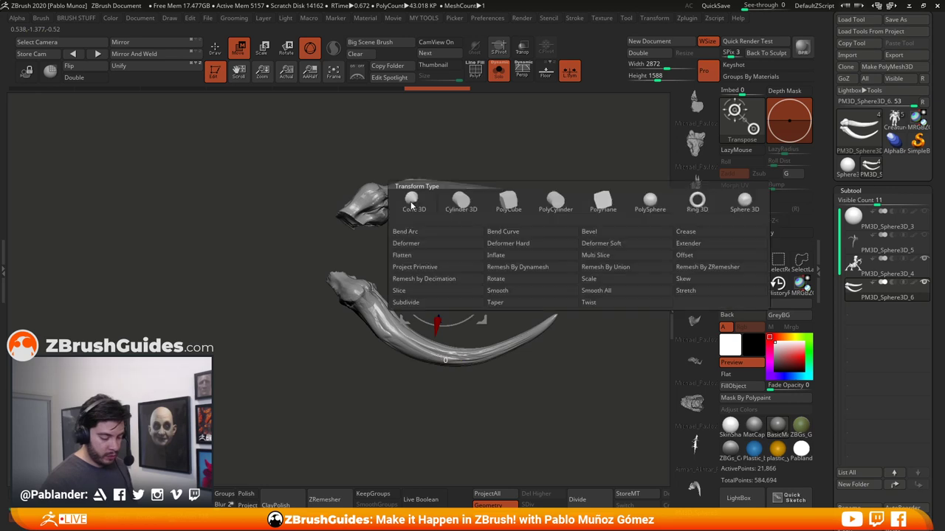
{"action": "left_click", "coordinate": [536, 256]}
{"action": "left_click_drag", "start_coordinate": [556, 370], "coordinate": [567, 345]}
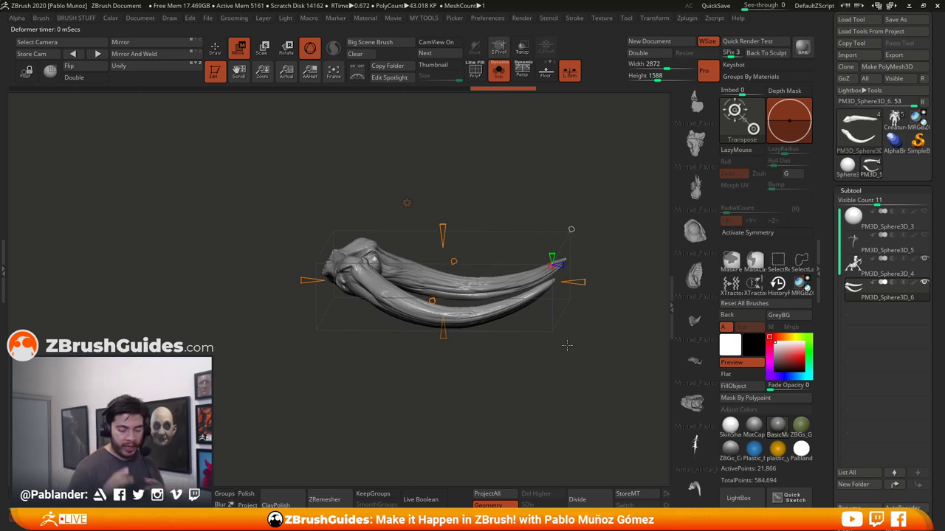
{"action": "left_click_drag", "start_coordinate": [474, 354], "coordinate": [478, 374]}
{"action": "mouse_move", "coordinate": [306, 280]}
{"action": "left_mouse_down"}
{"action": "mouse_move", "coordinate": [285, 280]}
{"action": "mouse_move", "coordinate": [294, 281]}
{"action": "left_mouse_up"}
{"action": "left_click_drag", "start_coordinate": [468, 387], "coordinate": [466, 375], "text": "shift"}
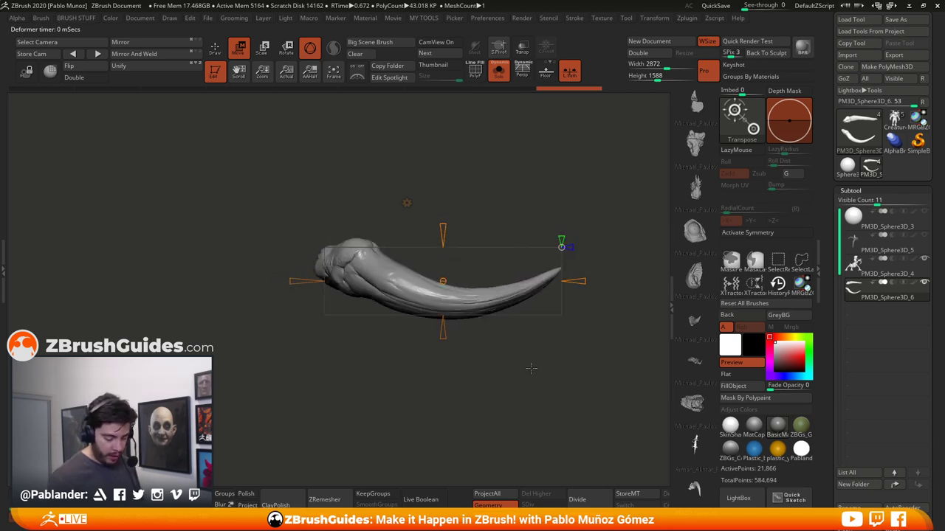
Refine the inflation along the fangs toward their tips and accept the Inflate deformation
{"action": "left_click_drag", "start_coordinate": [531, 368], "coordinate": [520, 365], "text": "alt"}
{"action": "key", "text": "ctrl+z"}
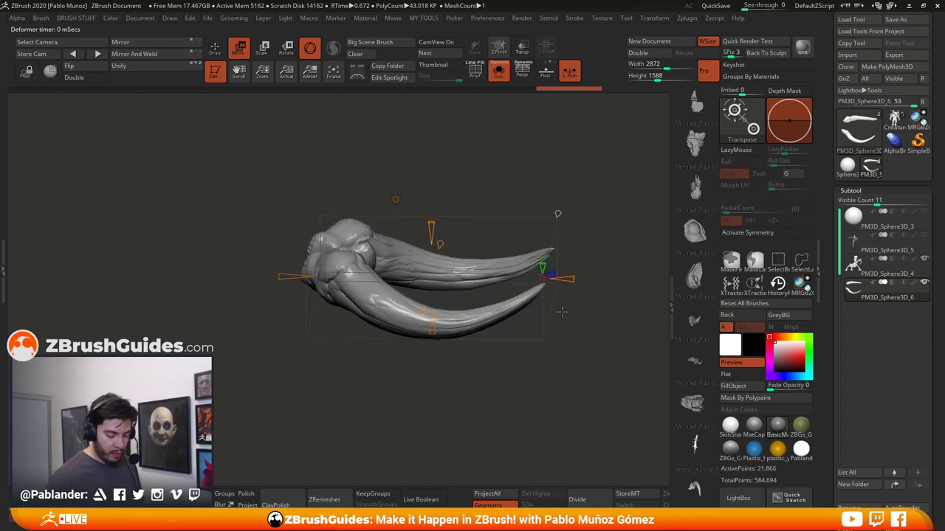
{"action": "left_click_drag", "start_coordinate": [564, 277], "coordinate": [427, 213]}
{"action": "key", "text": "ctrl+z"}
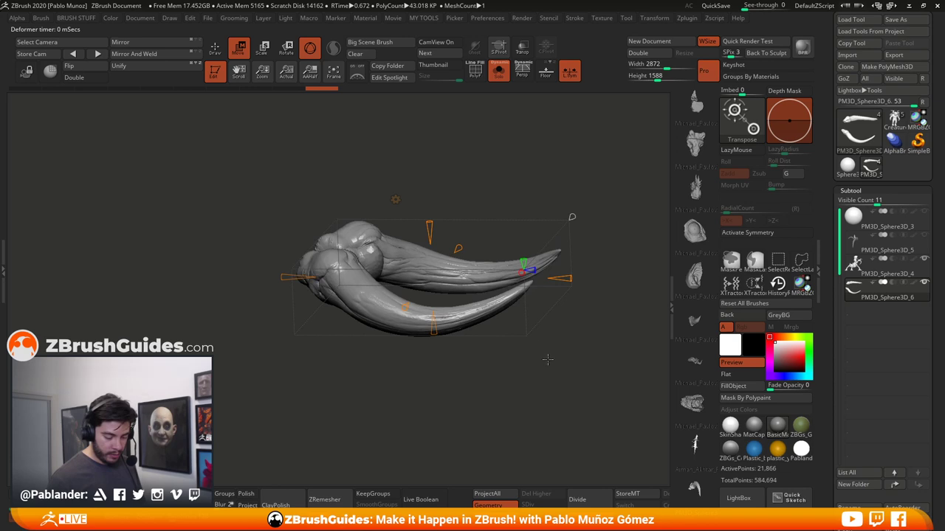
{"action": "left_click_drag", "start_coordinate": [546, 359], "coordinate": [568, 356]}
{"action": "left_click_drag", "start_coordinate": [548, 284], "coordinate": [575, 276]}
{"action": "left_click", "coordinate": [395, 198]}
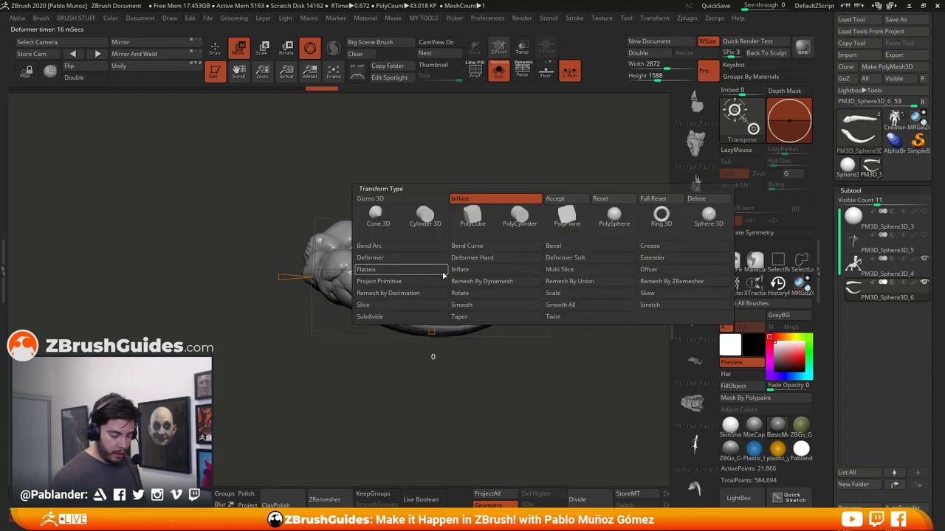
{"action": "left_click", "coordinate": [555, 198]}
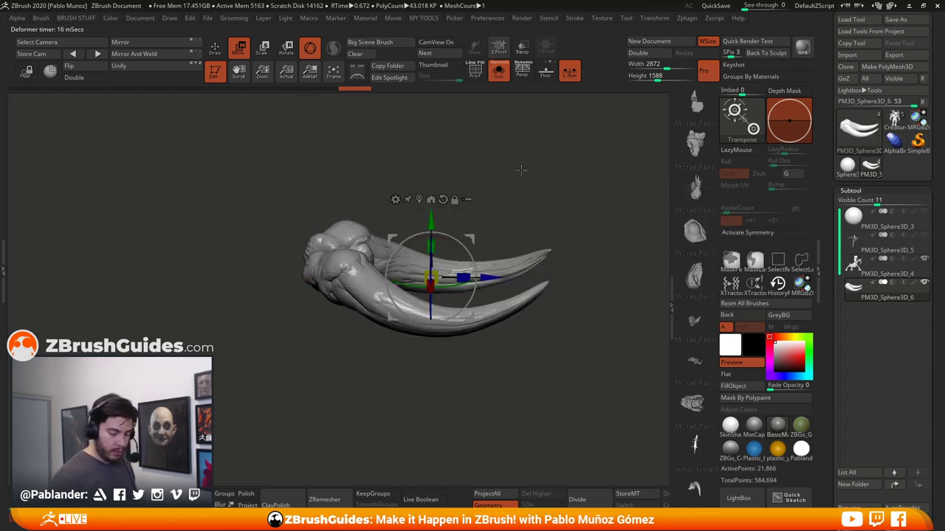
Activate symmetry, center the gizmo on one fang, and shift the gizmo alone to the fang's root
{"action": "left_click", "coordinate": [759, 236]}
{"action": "left_click", "coordinate": [418, 198]}
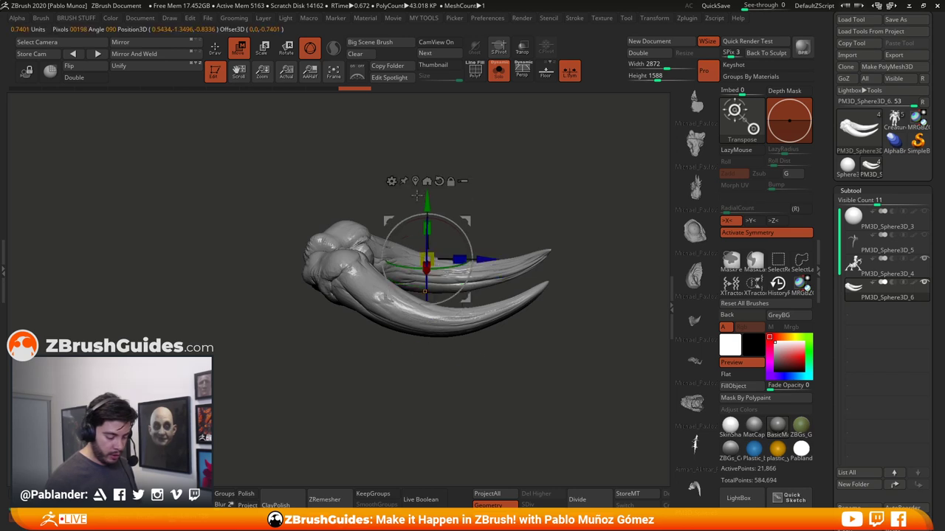
{"action": "left_click_drag", "start_coordinate": [533, 188], "coordinate": [525, 314]}
{"action": "left_click_drag", "start_coordinate": [486, 254], "coordinate": [410, 253], "text": "alt"}
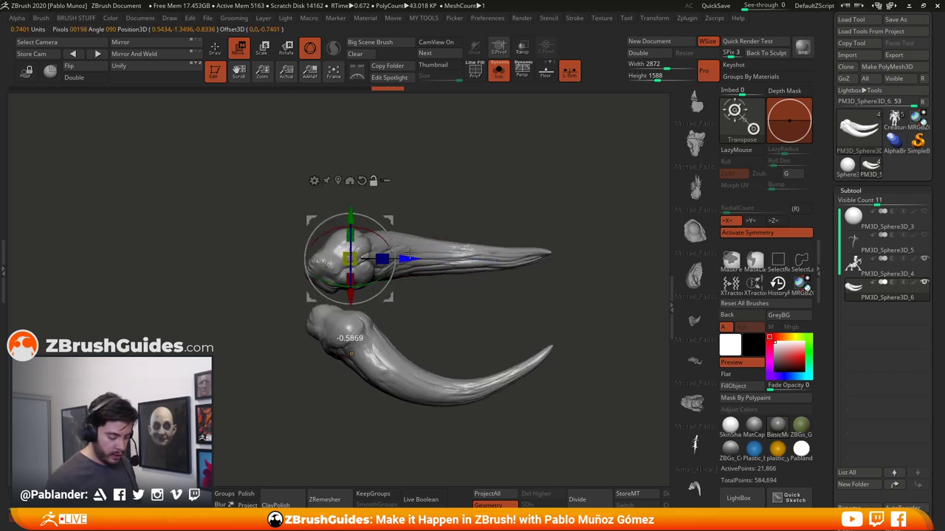
Leave Solo mode to show the whole creature and rotate the fangs slightly about their roots to fit the jaw
{"action": "left_click_drag", "start_coordinate": [459, 205], "coordinate": [478, 172]}
{"action": "left_click_drag", "start_coordinate": [423, 199], "coordinate": [413, 217], "text": "alt"}
{"action": "left_click_drag", "start_coordinate": [467, 304], "coordinate": [475, 251]}
{"action": "left_click_drag", "start_coordinate": [414, 217], "coordinate": [418, 203], "text": "alt"}
{"action": "left_click_drag", "start_coordinate": [532, 194], "coordinate": [495, 104], "text": "alt"}
{"action": "left_click", "coordinate": [499, 74]}
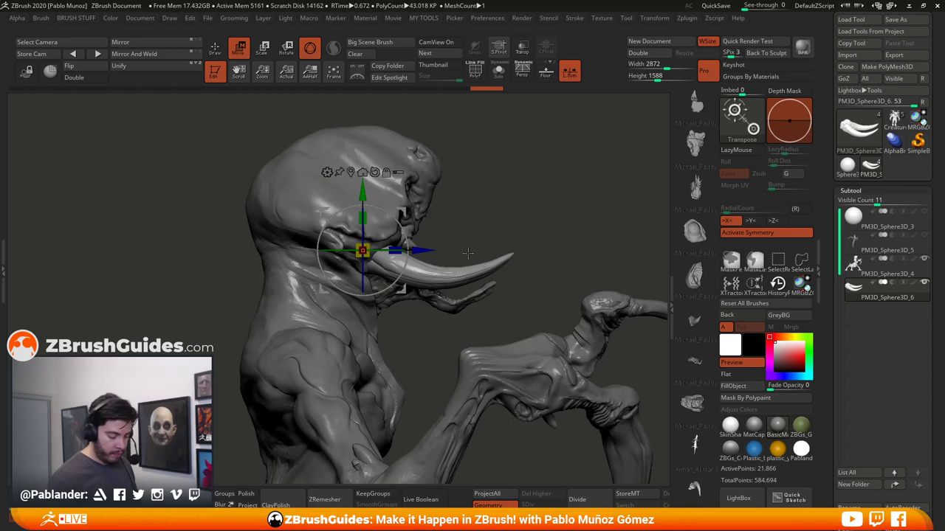
{"action": "left_click_drag", "start_coordinate": [427, 206], "coordinate": [403, 221]}
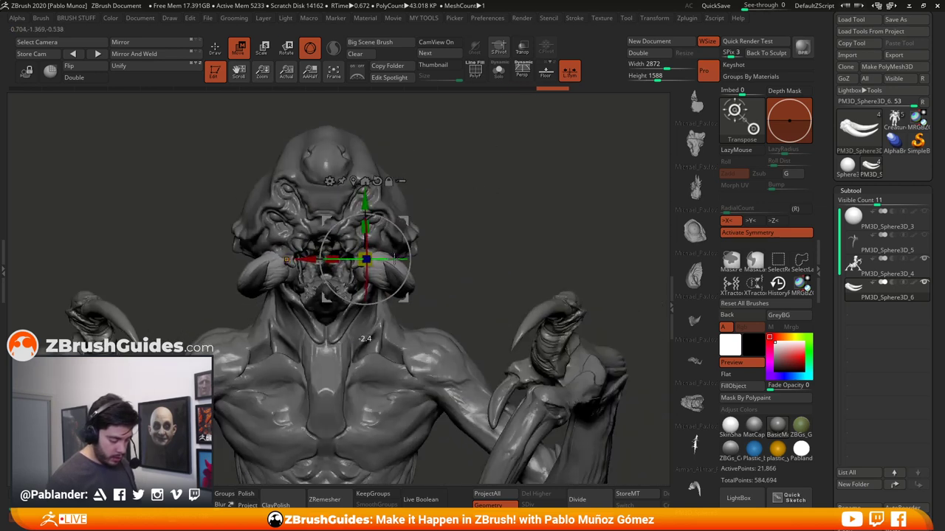
Adjust the fang roots with an enlarged Move brush so they sit against the sides of the creature's jaw
{"action": "key", "text": "q"}
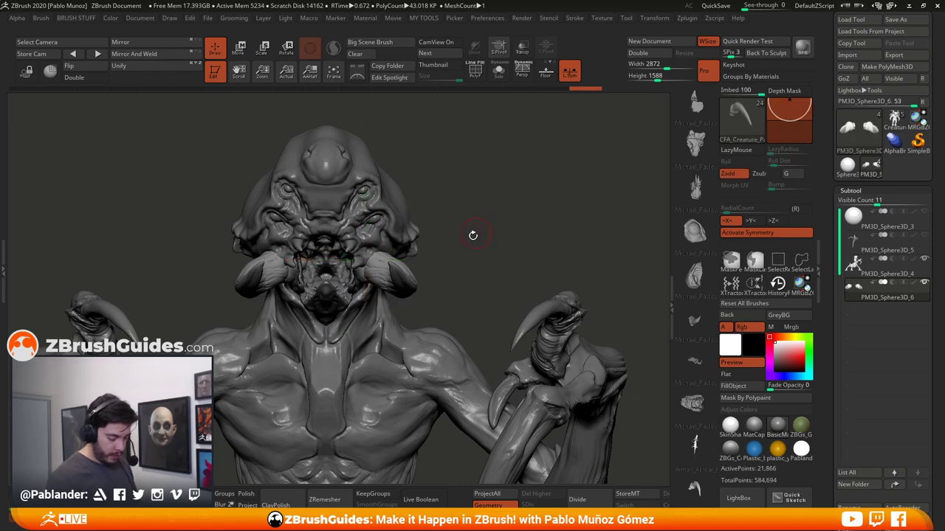
{"action": "mouse_move", "coordinate": [468, 226]}
{"action": "left_mouse_down", "text": "alt"}
{"action": "mouse_move", "coordinate": [511, 212]}
{"action": "mouse_move", "coordinate": [516, 227]}
{"action": "left_mouse_up", "text": "alt"}
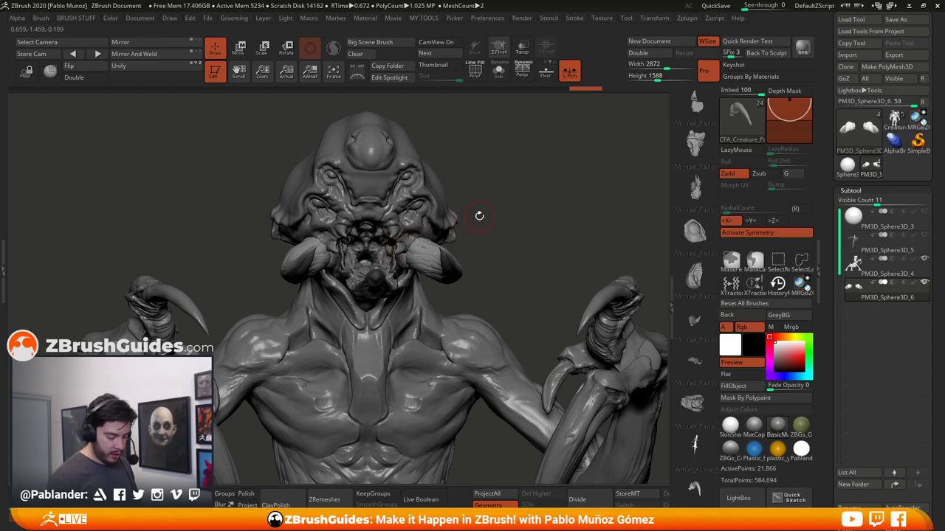
{"action": "key", "text": "b"}
{"action": "left_click", "coordinate": [449, 302]}
{"action": "key", "text": "space"}
{"action": "left_click", "coordinate": [516, 189]}
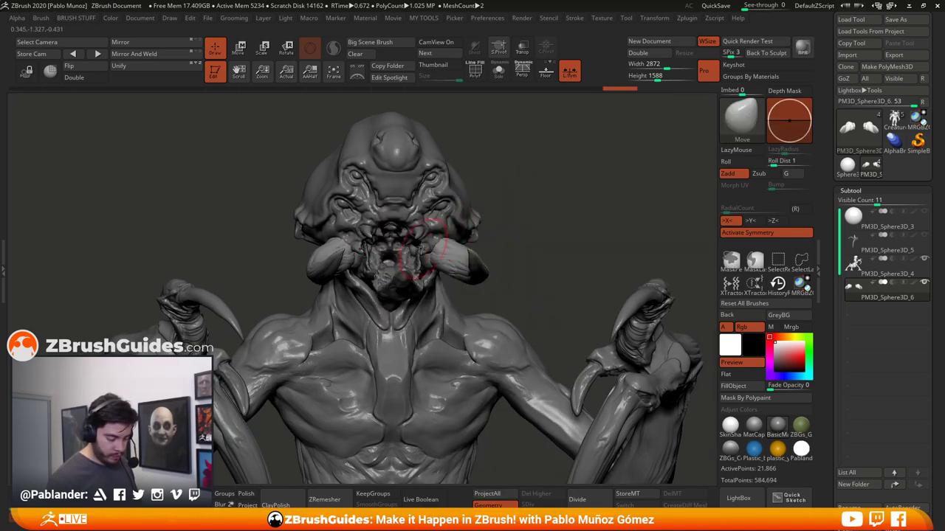
{"action": "left_click_drag", "start_coordinate": [403, 231], "coordinate": [406, 227]}
{"action": "left_click_drag", "start_coordinate": [507, 200], "coordinate": [507, 187]}
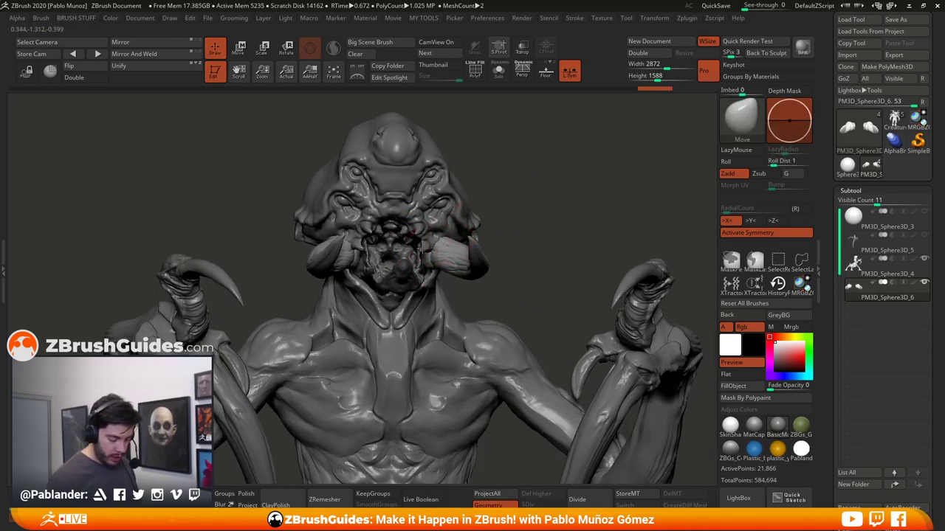
{"action": "mouse_move", "coordinate": [434, 260]}
{"action": "left_mouse_down"}
{"action": "mouse_move", "coordinate": [442, 242]}
{"action": "mouse_move", "coordinate": [514, 217]}
{"action": "left_mouse_up"}
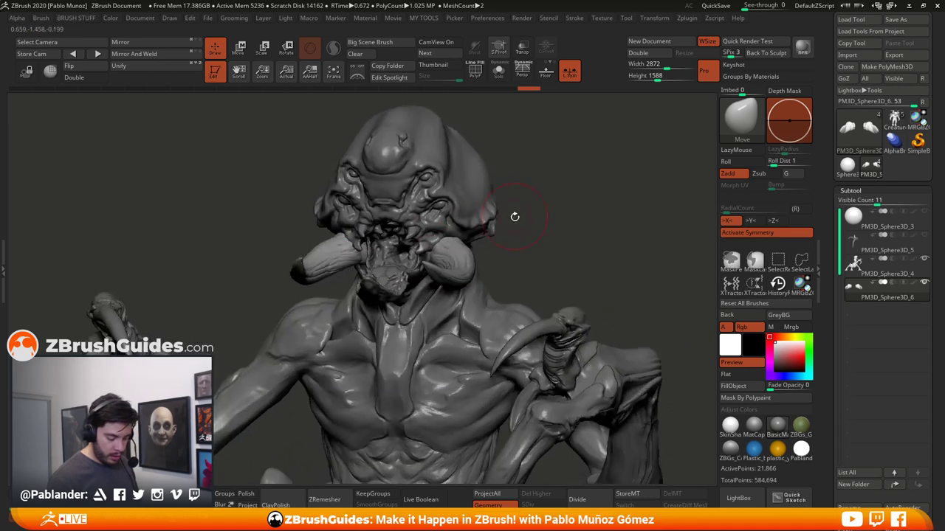
{"action": "mouse_move", "coordinate": [445, 237]}
{"action": "left_mouse_down"}
{"action": "mouse_move", "coordinate": [541, 225]}
{"action": "mouse_move", "coordinate": [450, 253]}
{"action": "mouse_move", "coordinate": [425, 249]}
{"action": "mouse_move", "coordinate": [570, 243]}
{"action": "mouse_move", "coordinate": [553, 253]}
{"action": "mouse_move", "coordinate": [694, 238]}
{"action": "left_mouse_up"}
Make the creature's body subtool active and build up flesh around the fang's root on the side of the head with ClayBuildup
{"action": "left_click", "coordinate": [873, 272]}
{"action": "left_click_drag", "start_coordinate": [641, 277], "coordinate": [448, 251]}
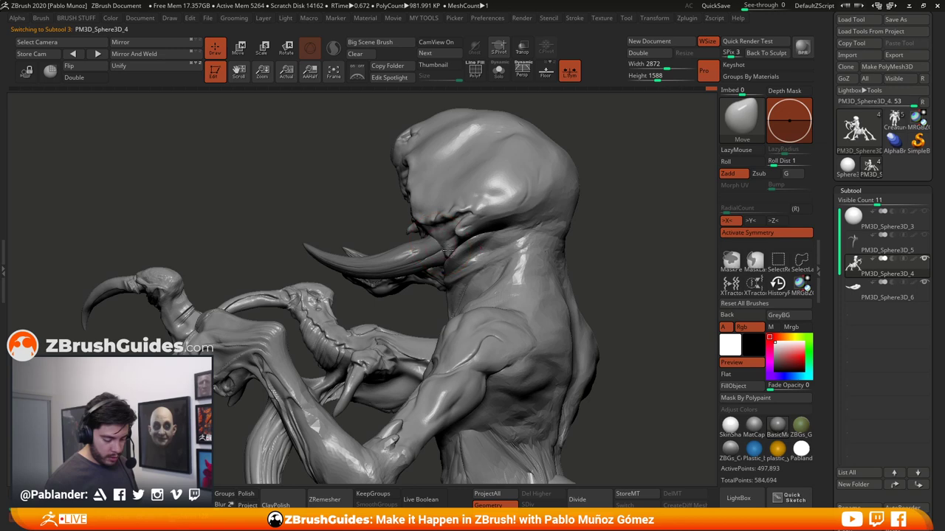
{"action": "left_click_drag", "start_coordinate": [452, 249], "coordinate": [472, 229]}
{"action": "key", "text": "b"}
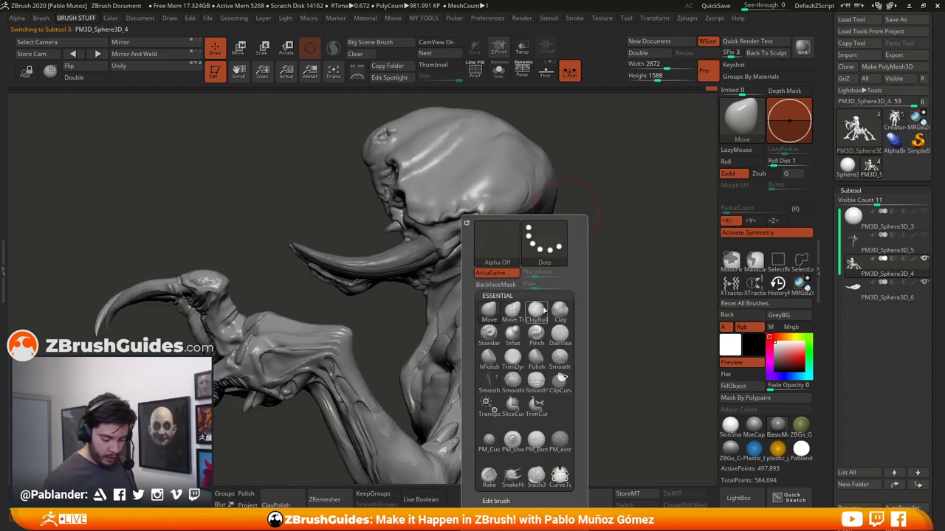
{"action": "key", "text": "c"}
{"action": "key", "text": "b"}
{"action": "right_click_drag", "start_coordinate": [637, 236], "coordinate": [616, 234]}
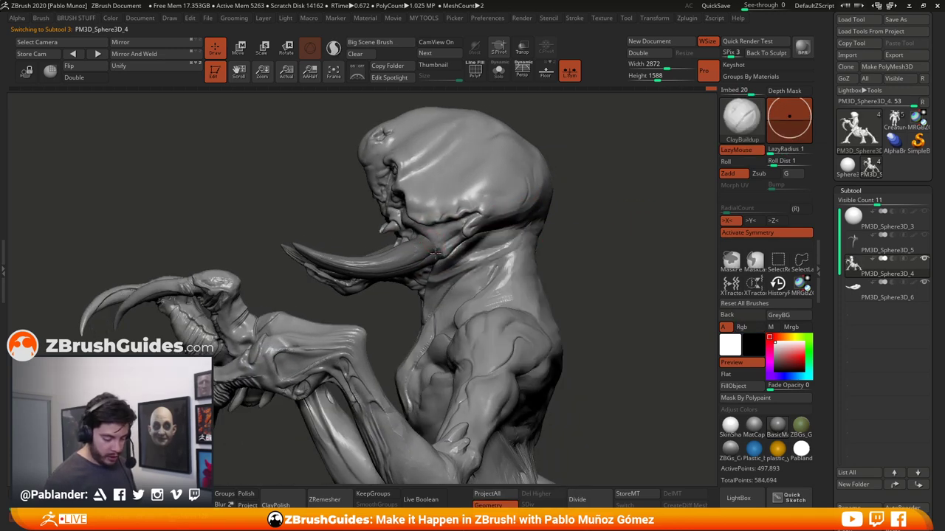
{"action": "right_click_drag", "start_coordinate": [450, 237], "coordinate": [446, 251]}
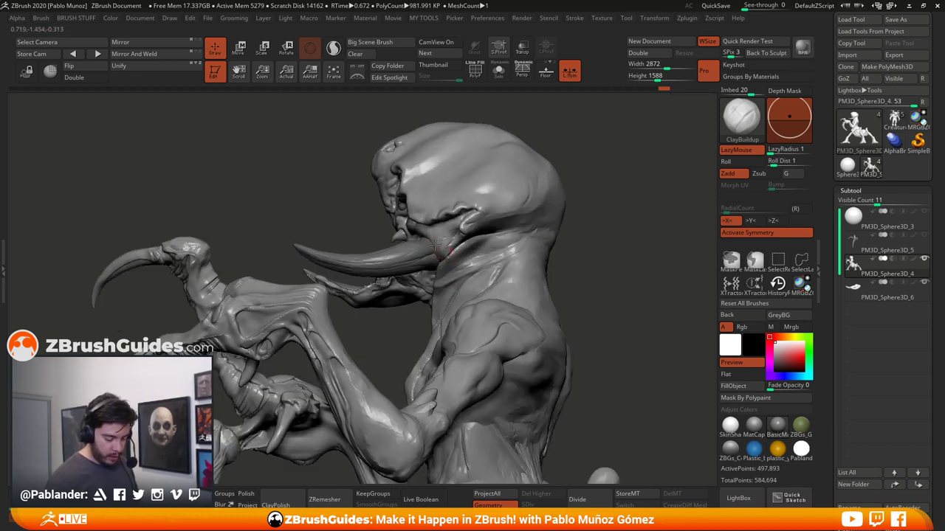
{"action": "left_click_drag", "start_coordinate": [596, 205], "coordinate": [581, 198]}
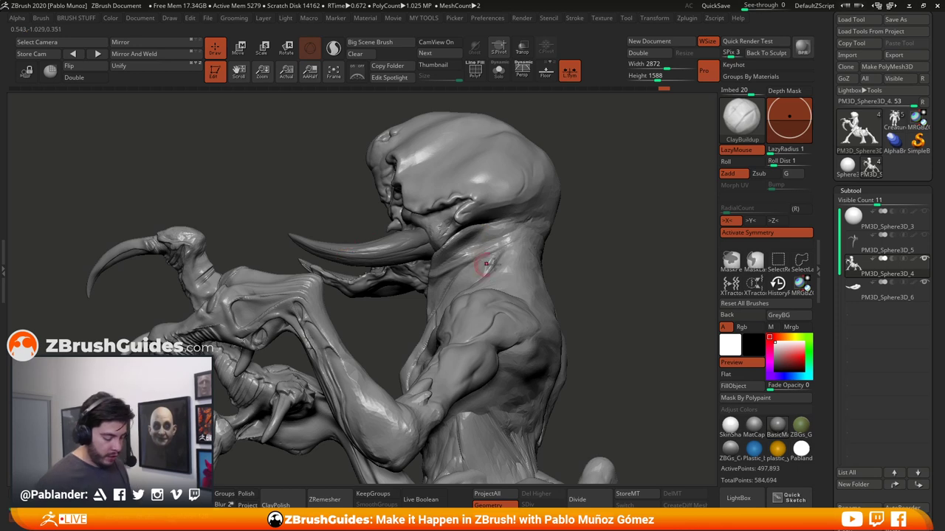
{"action": "left_click_drag", "start_coordinate": [562, 262], "coordinate": [578, 261]}
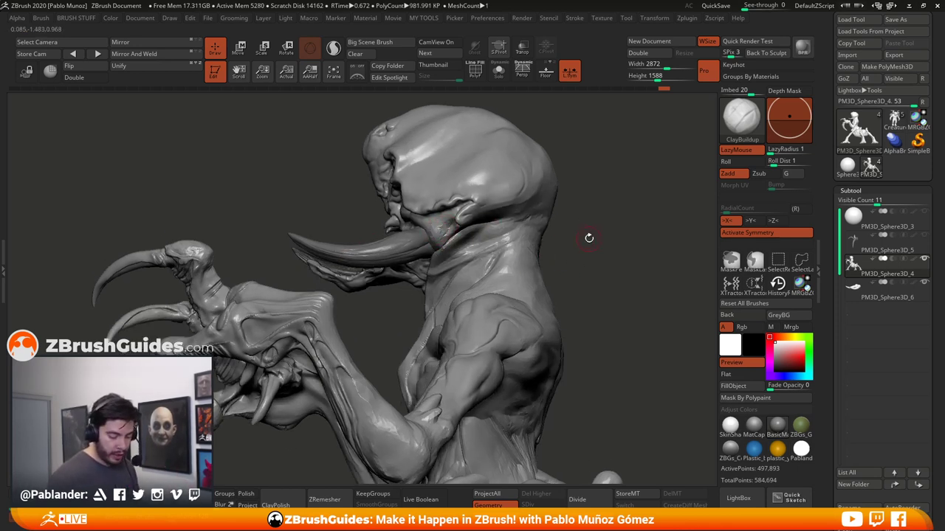
{"action": "left_click_drag", "start_coordinate": [589, 237], "coordinate": [454, 236]}
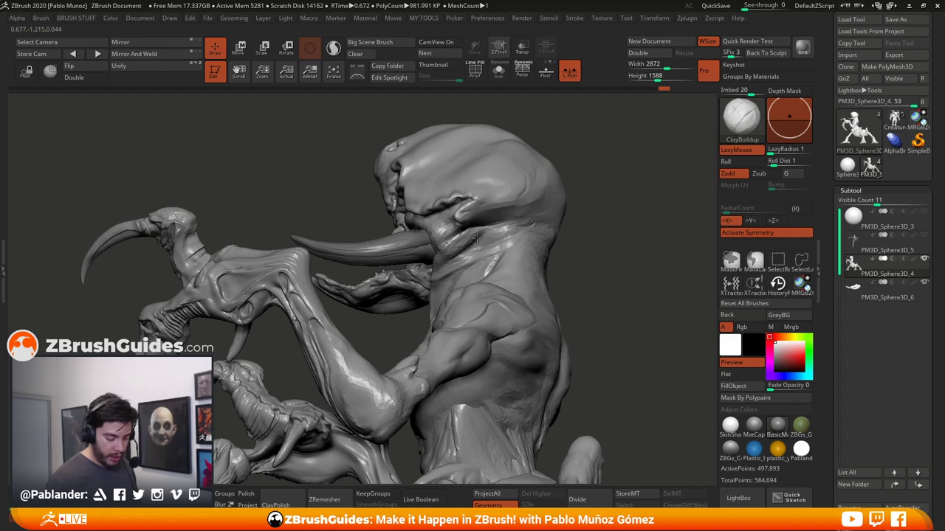
Continue the ClayBuildup sculpting around the fang sockets and jaw, working from the front and underside of the head
{"action": "left_click_drag", "start_coordinate": [620, 207], "coordinate": [425, 234]}
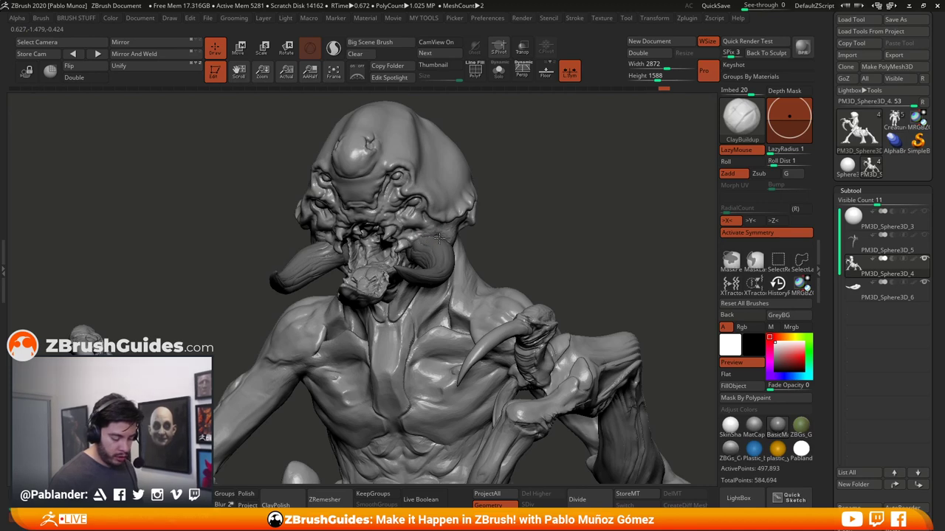
{"action": "left_click_drag", "start_coordinate": [436, 232], "coordinate": [532, 211]}
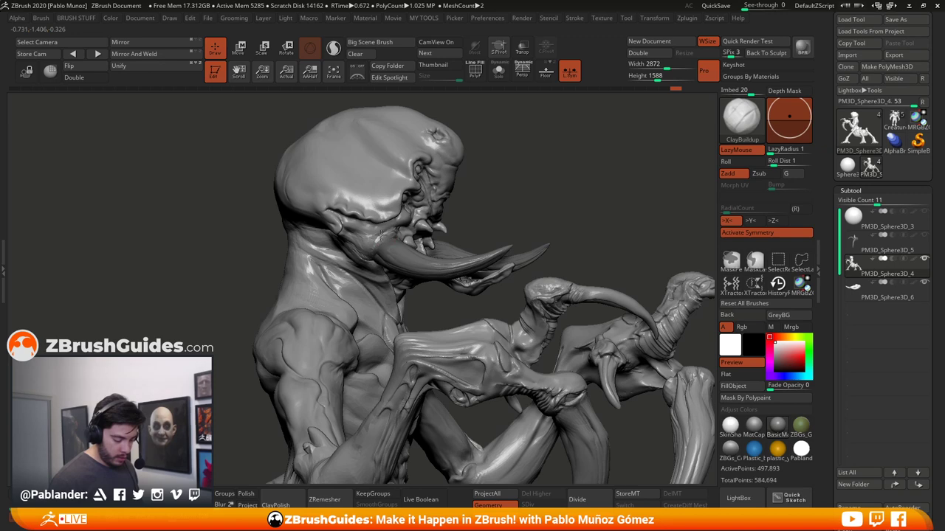
{"action": "left_click_drag", "start_coordinate": [448, 215], "coordinate": [505, 174], "text": "shift"}
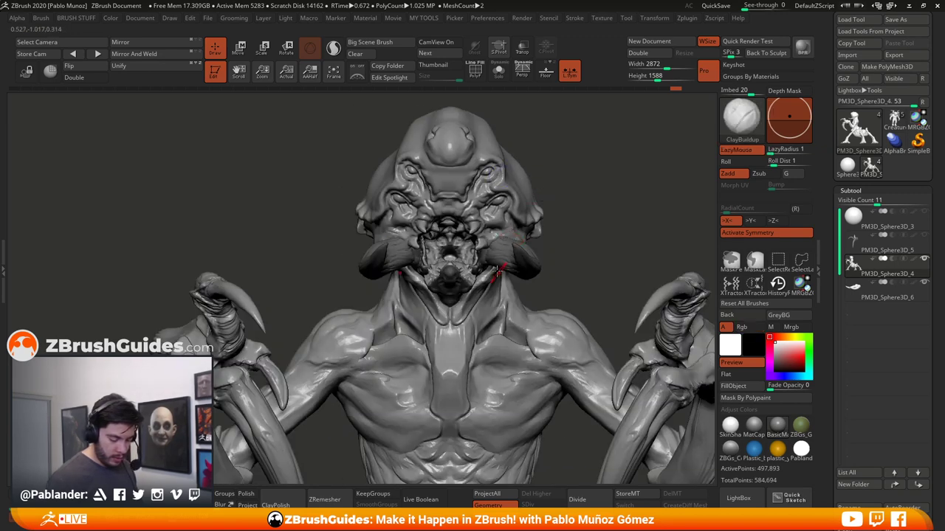
{"action": "left_click_drag", "start_coordinate": [599, 235], "coordinate": [489, 267]}
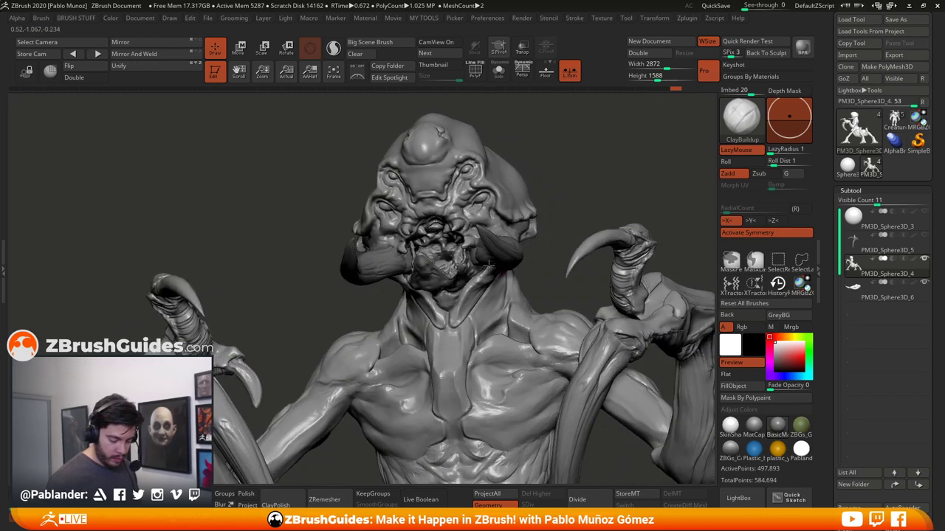
{"action": "left_click_drag", "start_coordinate": [575, 193], "coordinate": [482, 267]}
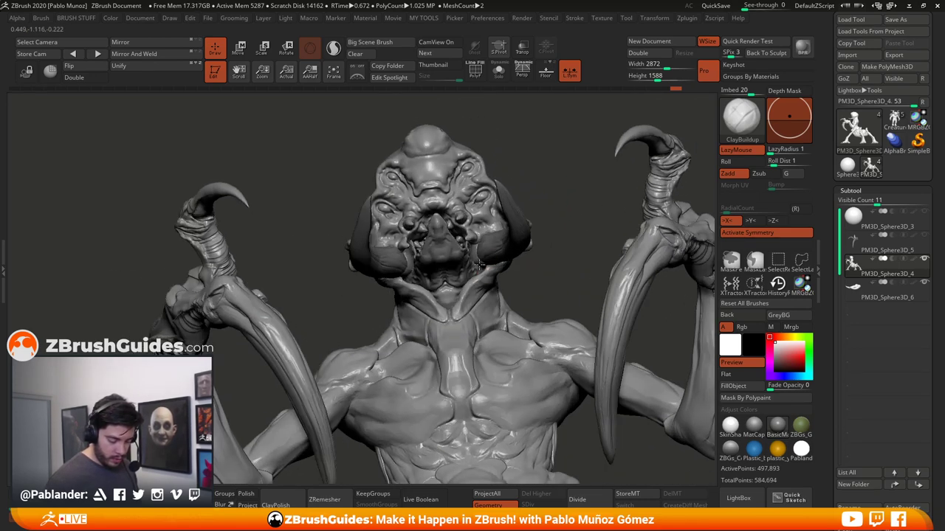
Bring the whole creature into view and turn on perspective display
{"action": "mouse_move", "coordinate": [556, 226]}
{"action": "left_mouse_down", "text": "alt"}
{"action": "mouse_move", "coordinate": [533, 201]}
{"action": "mouse_move", "coordinate": [621, 332]}
{"action": "mouse_move", "coordinate": [554, 155]}
{"action": "mouse_move", "coordinate": [618, 275]}
{"action": "mouse_move", "coordinate": [613, 268]}
{"action": "mouse_move", "coordinate": [611, 300]}
{"action": "mouse_move", "coordinate": [599, 302]}
{"action": "mouse_move", "coordinate": [601, 283]}
{"action": "mouse_move", "coordinate": [609, 292]}
{"action": "mouse_move", "coordinate": [621, 280]}
{"action": "mouse_move", "coordinate": [607, 276]}
{"action": "mouse_move", "coordinate": [587, 299]}
{"action": "mouse_move", "coordinate": [647, 281]}
{"action": "mouse_move", "coordinate": [631, 288]}
{"action": "mouse_move", "coordinate": [618, 322]}
{"action": "mouse_move", "coordinate": [627, 297]}
{"action": "left_mouse_up", "text": "alt"}
{"action": "key", "text": "p"}
{"action": "key", "text": "shift"}
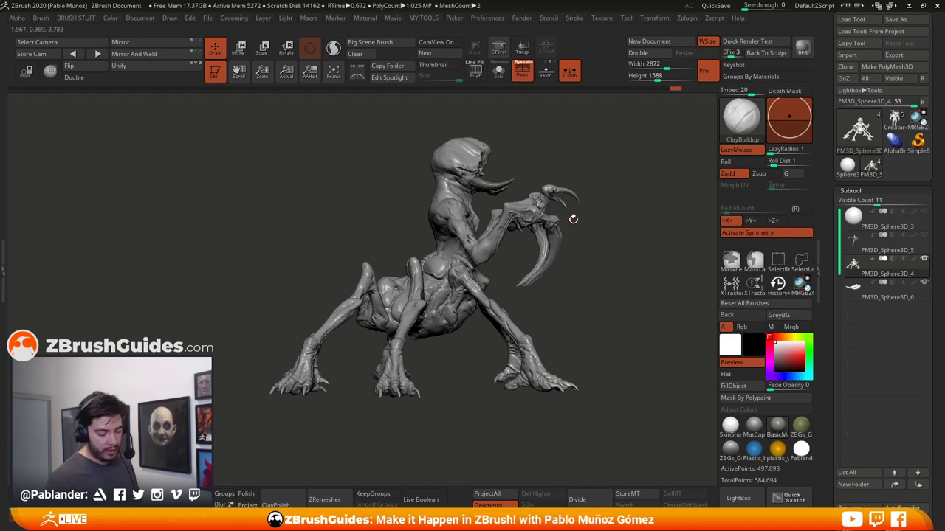
{"action": "left_click_drag", "start_coordinate": [617, 260], "coordinate": [608, 282]}
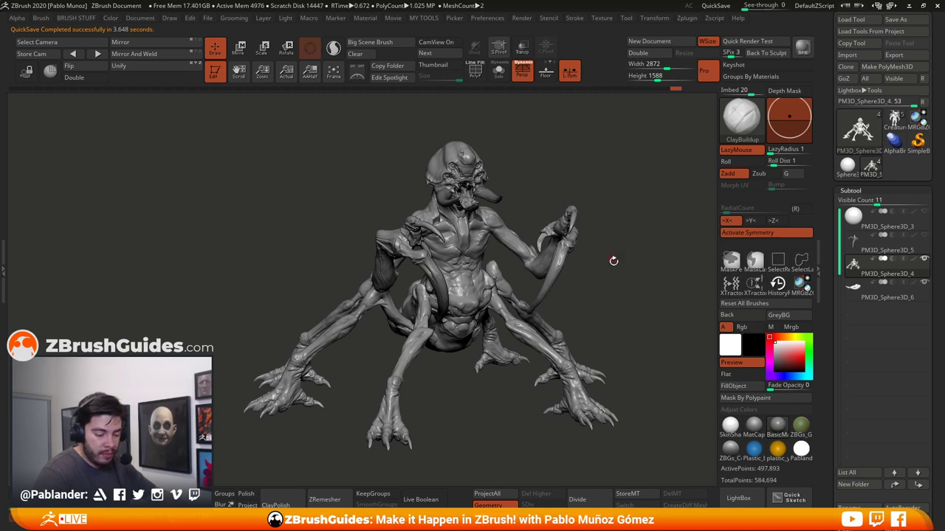
{"action": "left_click_drag", "start_coordinate": [612, 261], "coordinate": [615, 262]}
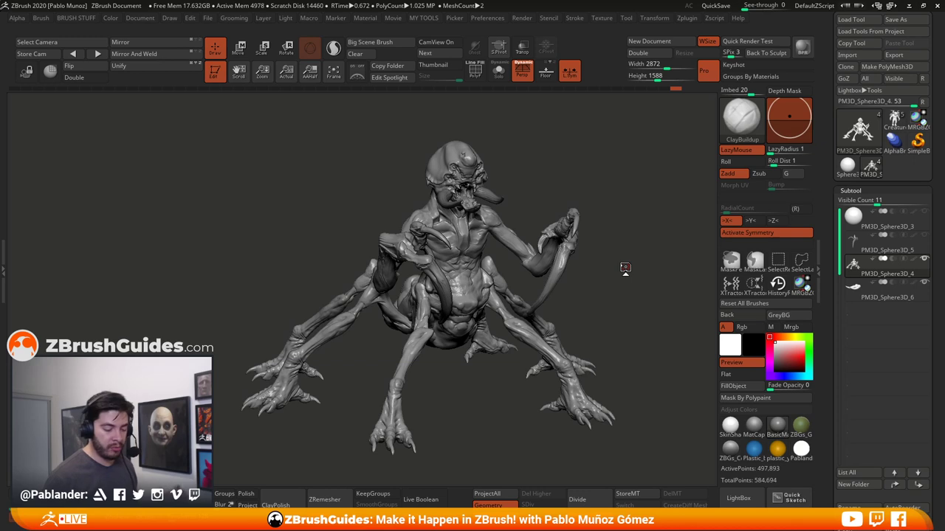
{"action": "left_click_drag", "start_coordinate": [625, 267], "coordinate": [621, 280]}
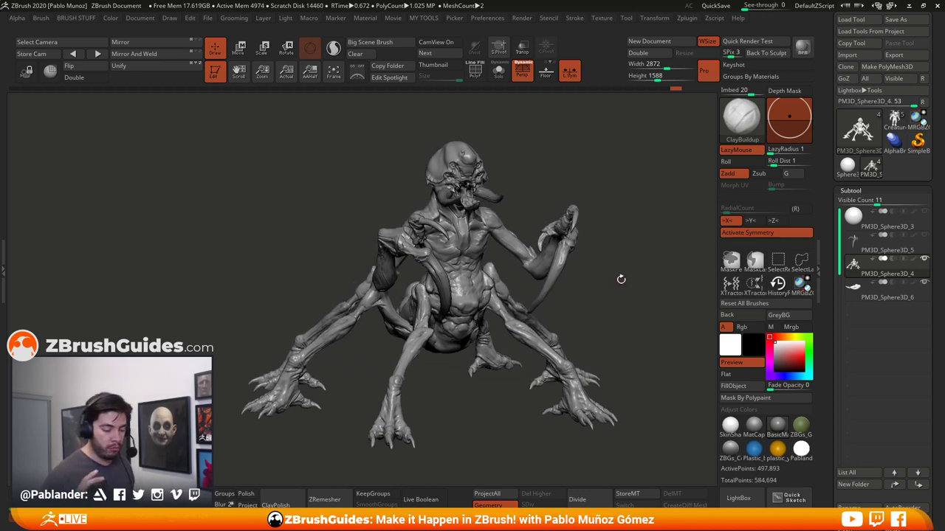
{"action": "mouse_move", "coordinate": [621, 279]}
{"action": "left_mouse_down"}
{"action": "mouse_move", "coordinate": [615, 304]}
{"action": "mouse_move", "coordinate": [628, 278]}
{"action": "left_mouse_up"}
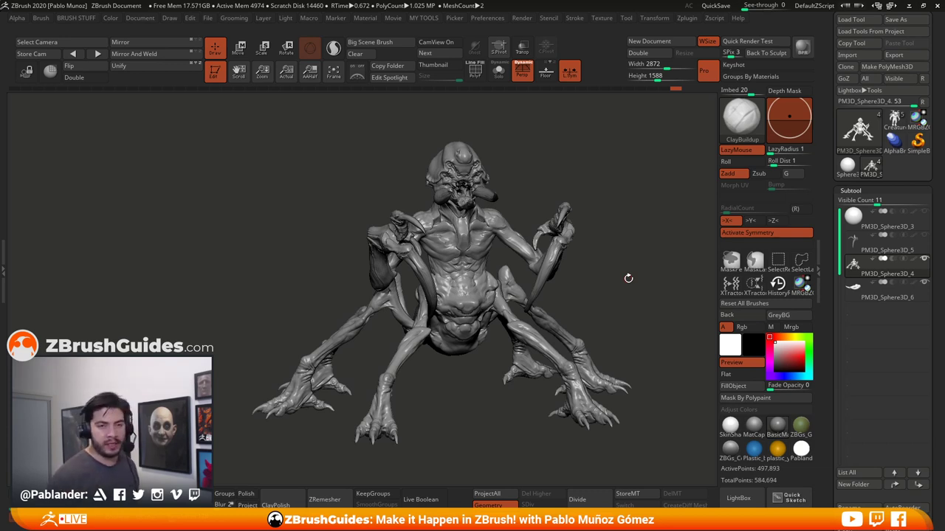
{"action": "left_click_drag", "start_coordinate": [605, 285], "coordinate": [576, 289]}
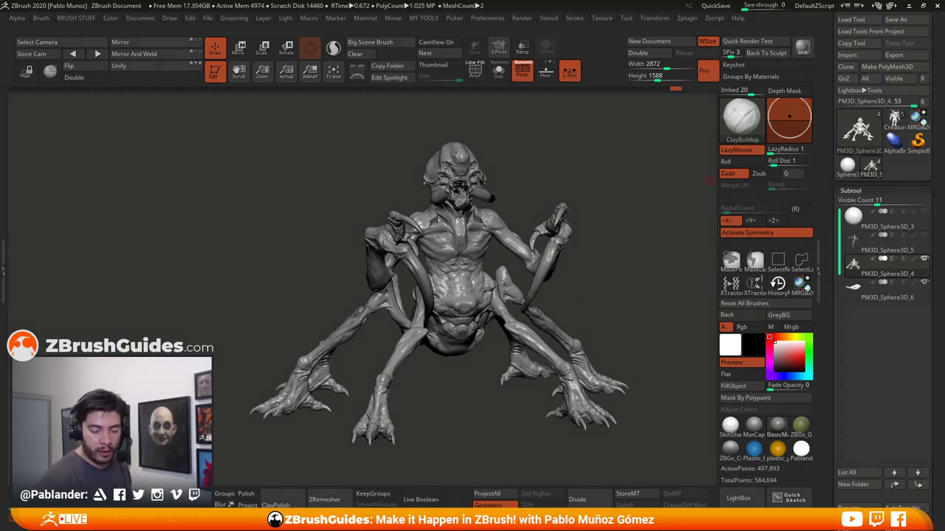
With the on-screen annotation pen, draw a pink open-ended tube beside the creature and label its end "open" with an arrow
{"action": "left_click_drag", "start_coordinate": [914, 221], "coordinate": [703, 141]}
{"action": "mouse_move", "coordinate": [703, 195]}
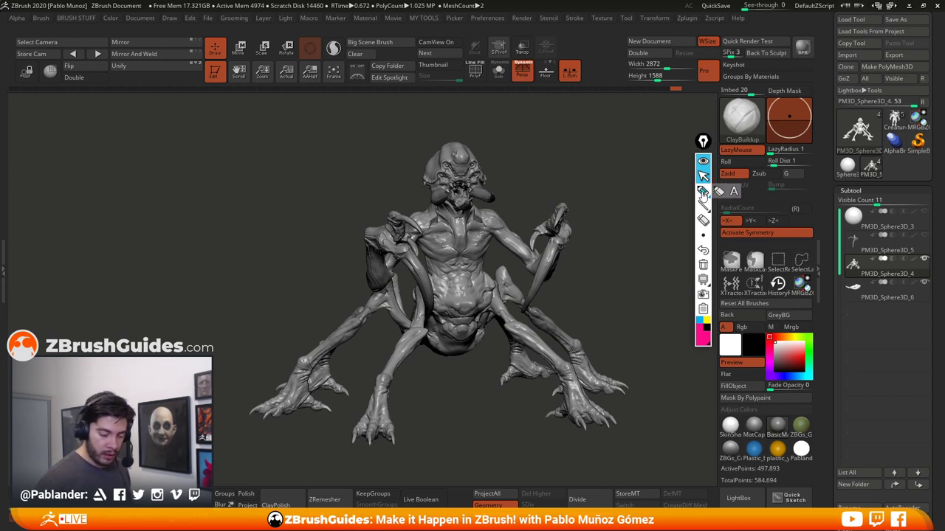
{"action": "left_click_drag", "start_coordinate": [623, 259], "coordinate": [544, 264], "text": "alt"}
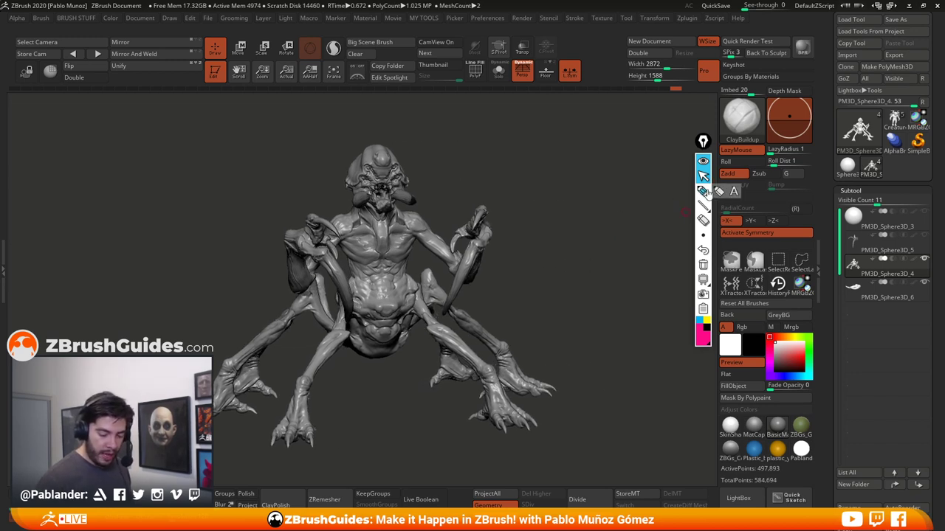
{"action": "left_click", "coordinate": [705, 192]}
{"action": "mouse_move", "coordinate": [595, 147]}
{"action": "left_mouse_down"}
{"action": "mouse_move", "coordinate": [471, 184]}
{"action": "mouse_move", "coordinate": [478, 233]}
{"action": "mouse_move", "coordinate": [559, 240]}
{"action": "mouse_move", "coordinate": [579, 159]}
{"action": "mouse_move", "coordinate": [604, 148]}
{"action": "mouse_move", "coordinate": [627, 180]}
{"action": "mouse_move", "coordinate": [580, 247]}
{"action": "mouse_move", "coordinate": [561, 242]}
{"action": "left_mouse_up"}
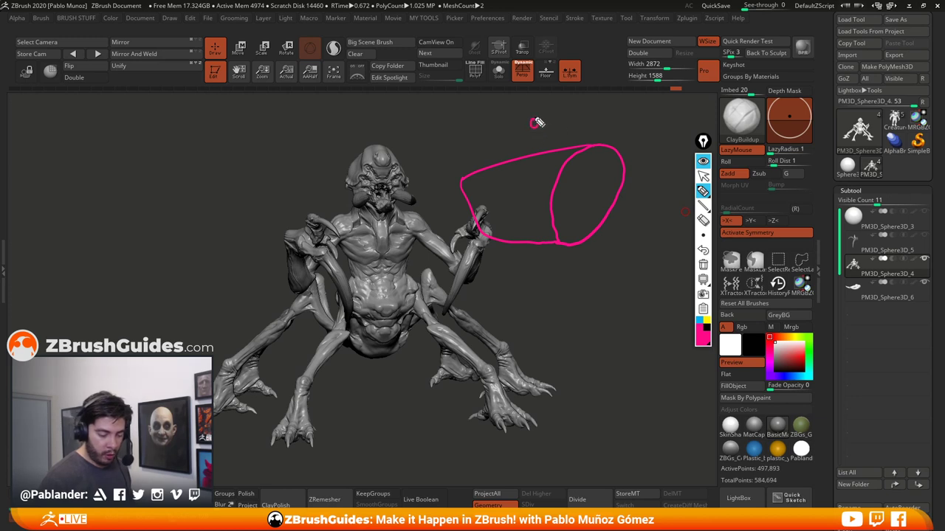
{"action": "mouse_move", "coordinate": [537, 122]}
{"action": "left_mouse_down"}
{"action": "mouse_move", "coordinate": [565, 120]}
{"action": "mouse_move", "coordinate": [587, 174]}
{"action": "mouse_move", "coordinate": [591, 160]}
{"action": "left_mouse_up"}
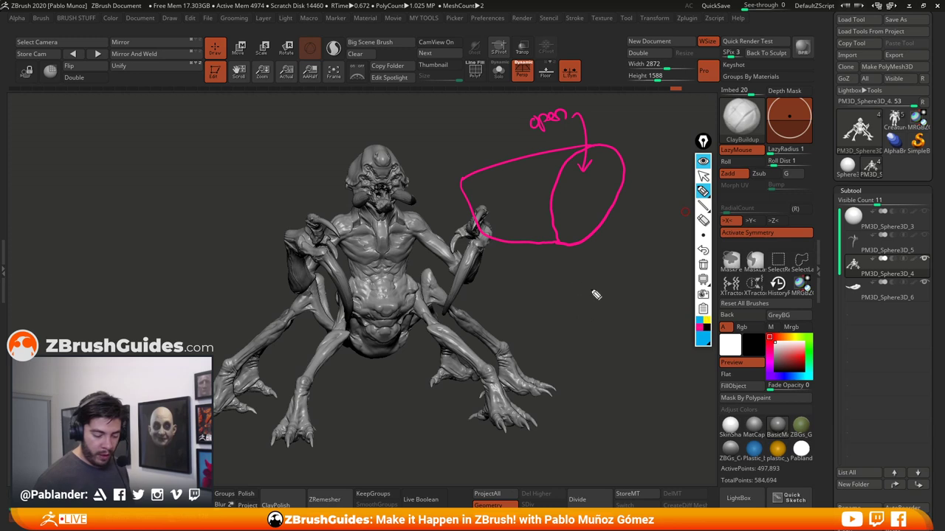
Draw a blue closed shape overlapping the tube's open end and hatch where its edge extends into the tube
{"action": "mouse_move", "coordinate": [585, 302]}
{"action": "left_mouse_down"}
{"action": "mouse_move", "coordinate": [547, 220]}
{"action": "mouse_move", "coordinate": [553, 193]}
{"action": "mouse_move", "coordinate": [591, 176]}
{"action": "mouse_move", "coordinate": [613, 149]}
{"action": "mouse_move", "coordinate": [646, 169]}
{"action": "mouse_move", "coordinate": [659, 272]}
{"action": "mouse_move", "coordinate": [633, 341]}
{"action": "mouse_move", "coordinate": [588, 304]}
{"action": "left_mouse_up"}
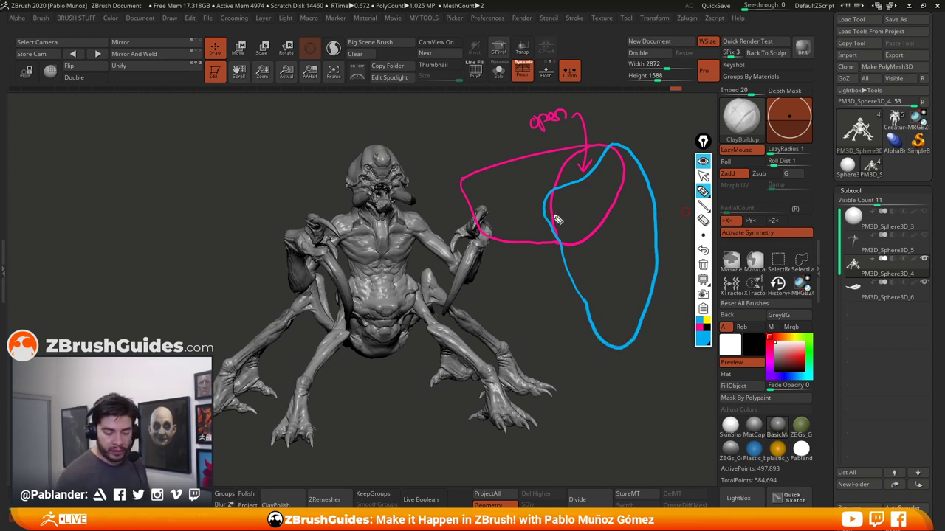
{"action": "mouse_move", "coordinate": [557, 220]}
{"action": "left_mouse_down"}
{"action": "mouse_move", "coordinate": [550, 201]}
{"action": "mouse_move", "coordinate": [558, 222]}
{"action": "left_mouse_up"}
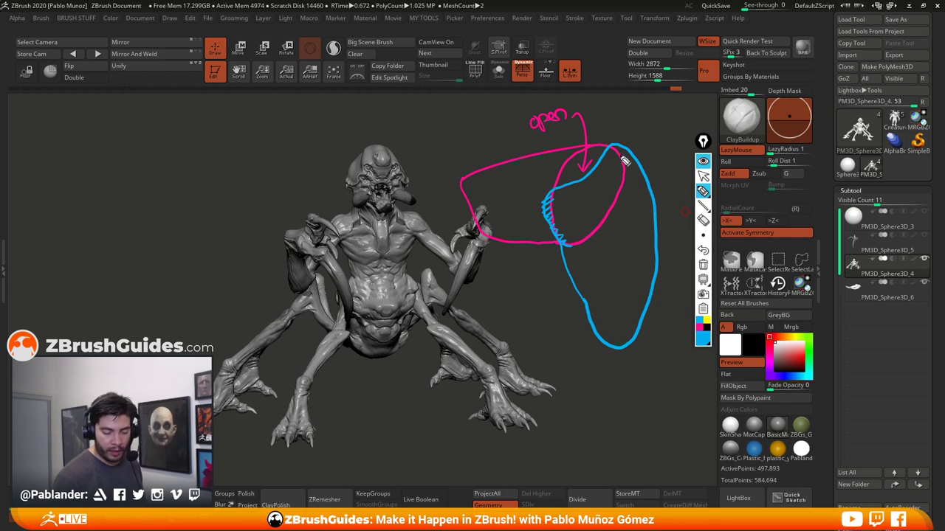
Hatch the gap between the tube's opening and the blue shape in yellow and mark it with a yellow arrow
{"action": "left_click", "coordinate": [707, 322]}
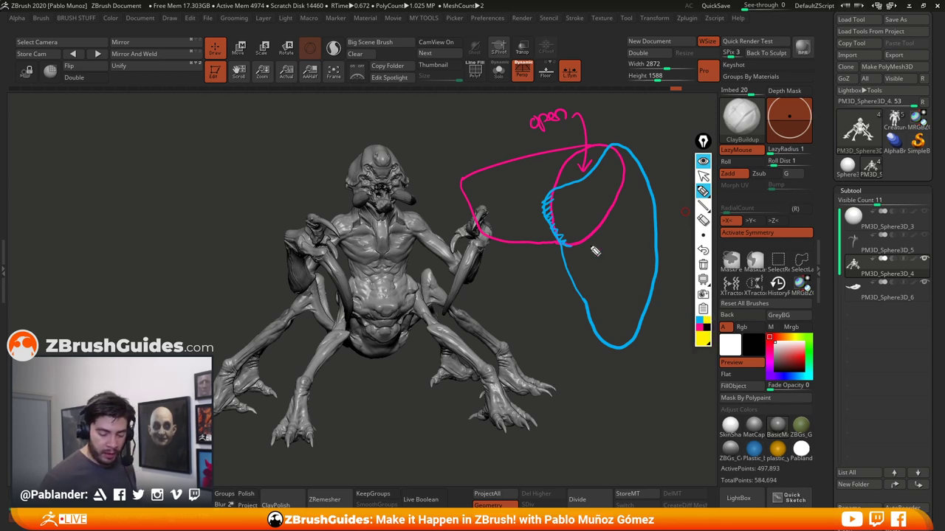
{"action": "mouse_move", "coordinate": [601, 150]}
{"action": "left_mouse_down"}
{"action": "mouse_move", "coordinate": [573, 171]}
{"action": "mouse_move", "coordinate": [578, 185]}
{"action": "left_mouse_up"}
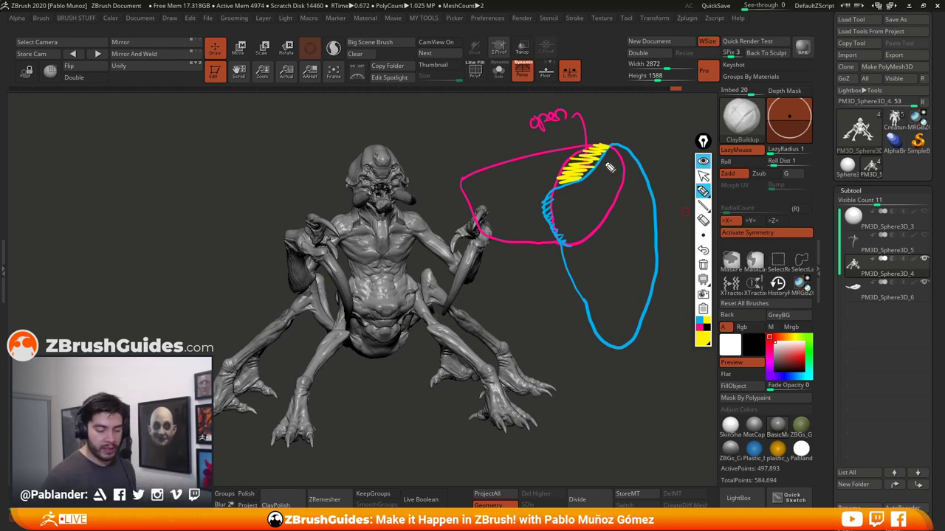
{"action": "left_click_drag", "start_coordinate": [615, 119], "coordinate": [606, 138]}
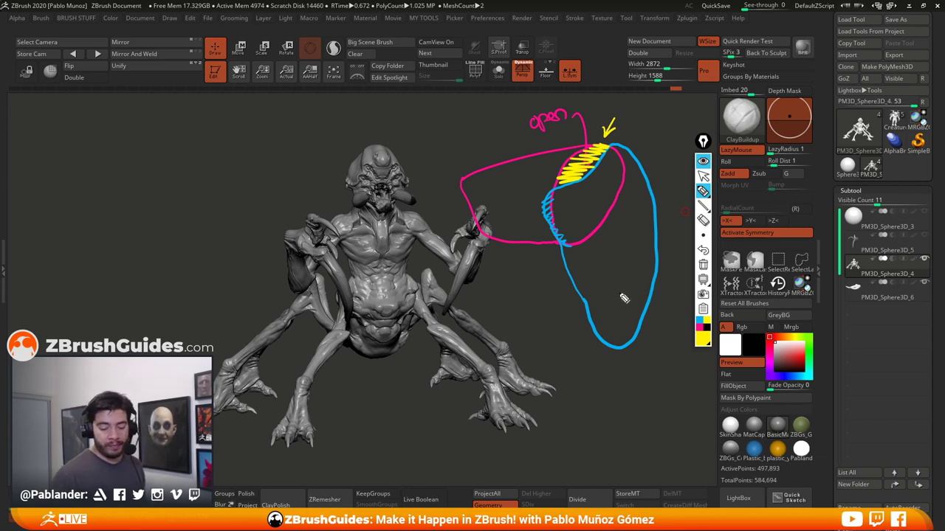
With the annotation pen set to white, handwrite "ZRemesher" beside the creature, below the pink tube sketch
{"action": "left_click", "coordinate": [702, 340]}
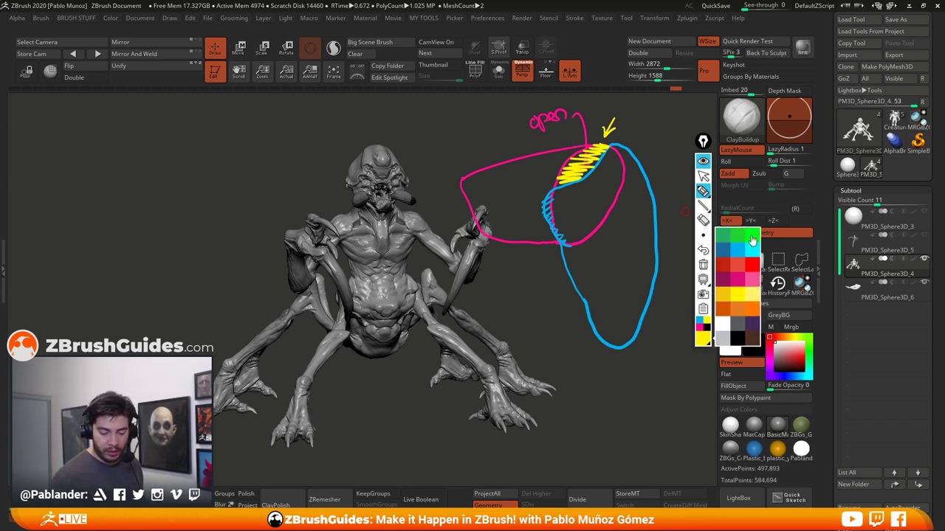
{"action": "left_click", "coordinate": [729, 326]}
{"action": "left_click_drag", "start_coordinate": [499, 318], "coordinate": [577, 323]}
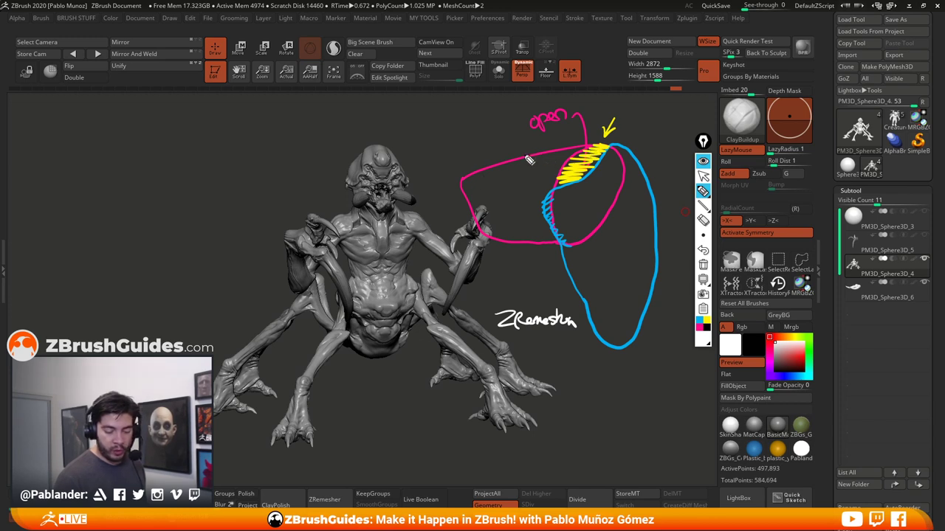
Draw a white wireframe grid of lengthwise and crosswise lines over the pink tube
{"action": "mouse_move", "coordinate": [467, 179]}
{"action": "left_mouse_down"}
{"action": "mouse_move", "coordinate": [589, 145]}
{"action": "mouse_move", "coordinate": [550, 164]}
{"action": "mouse_move", "coordinate": [561, 181]}
{"action": "left_mouse_up"}
{"action": "mouse_move", "coordinate": [461, 201]}
{"action": "left_mouse_down"}
{"action": "mouse_move", "coordinate": [550, 194]}
{"action": "mouse_move", "coordinate": [554, 211]}
{"action": "left_mouse_up"}
{"action": "left_click_drag", "start_coordinate": [473, 224], "coordinate": [548, 228]}
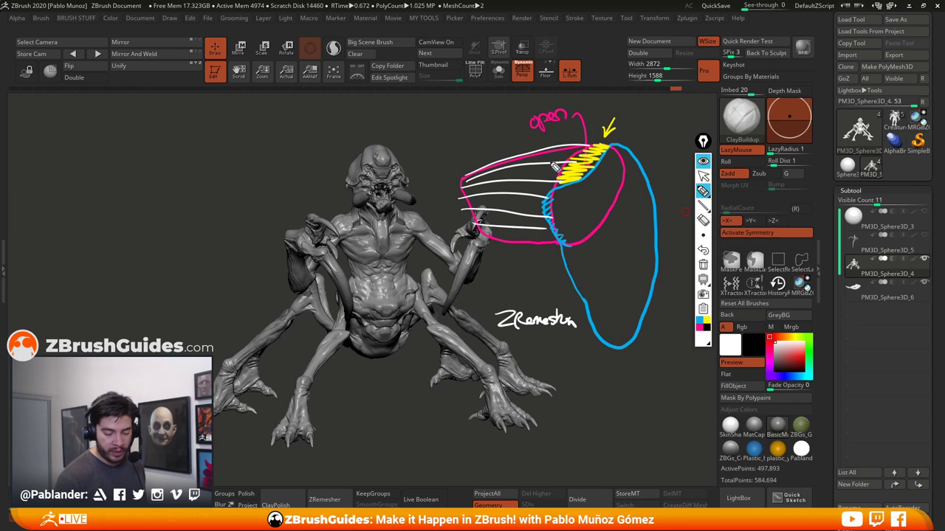
{"action": "left_click_drag", "start_coordinate": [496, 163], "coordinate": [491, 233]}
{"action": "mouse_move", "coordinate": [533, 150]}
{"action": "left_mouse_down"}
{"action": "mouse_move", "coordinate": [510, 237]}
{"action": "mouse_move", "coordinate": [529, 247]}
{"action": "left_mouse_up"}
{"action": "left_click_drag", "start_coordinate": [578, 145], "coordinate": [544, 249]}
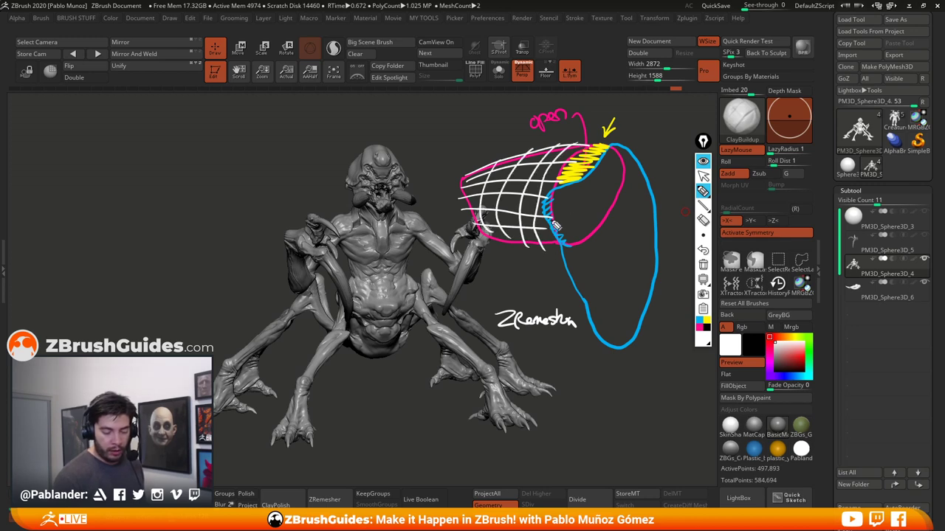
Trace the blue shape's edge along the yellow gap in white and cover the blue shape with a white wireframe grid
{"action": "mouse_move", "coordinate": [590, 158]}
{"action": "left_mouse_down"}
{"action": "mouse_move", "coordinate": [599, 147]}
{"action": "mouse_move", "coordinate": [559, 194]}
{"action": "mouse_move", "coordinate": [625, 145]}
{"action": "left_mouse_up"}
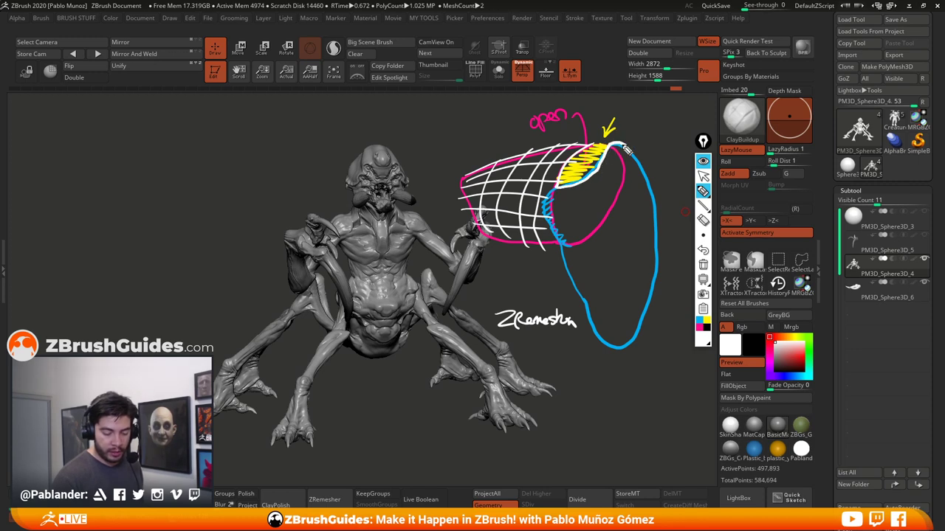
{"action": "left_click_drag", "start_coordinate": [557, 187], "coordinate": [558, 249]}
{"action": "left_click_drag", "start_coordinate": [553, 199], "coordinate": [582, 283]}
{"action": "left_click_drag", "start_coordinate": [550, 218], "coordinate": [581, 288]}
{"action": "left_click_drag", "start_coordinate": [583, 190], "coordinate": [601, 329]}
{"action": "left_click_drag", "start_coordinate": [600, 214], "coordinate": [617, 336]}
{"action": "left_click_drag", "start_coordinate": [595, 177], "coordinate": [634, 310]}
{"action": "left_click_drag", "start_coordinate": [628, 159], "coordinate": [654, 296]}
{"action": "left_click_drag", "start_coordinate": [554, 203], "coordinate": [616, 181]}
{"action": "mouse_move", "coordinate": [620, 155]}
{"action": "left_mouse_down"}
{"action": "mouse_move", "coordinate": [650, 168]}
{"action": "mouse_move", "coordinate": [555, 221]}
{"action": "left_mouse_up"}
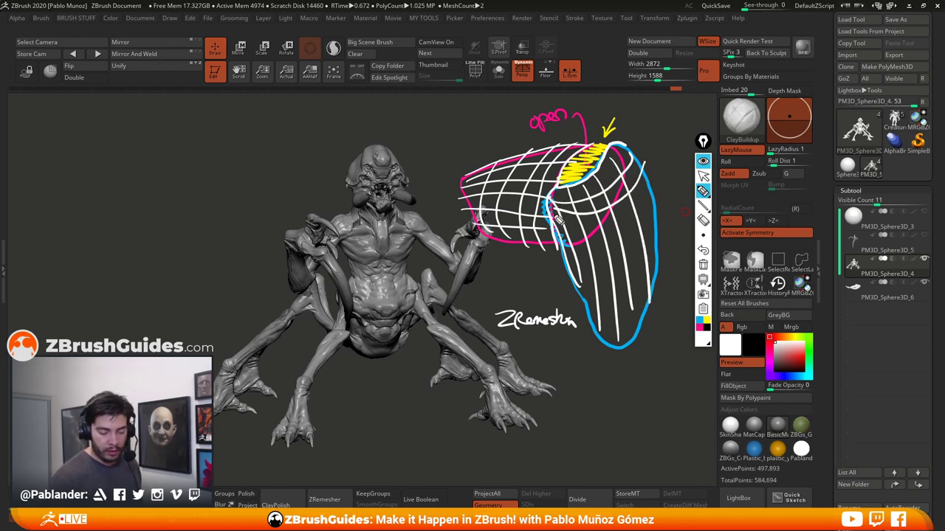
{"action": "left_click_drag", "start_coordinate": [673, 193], "coordinate": [555, 226]}
{"action": "left_click_drag", "start_coordinate": [664, 238], "coordinate": [565, 261]}
{"action": "left_click_drag", "start_coordinate": [650, 296], "coordinate": [570, 290]}
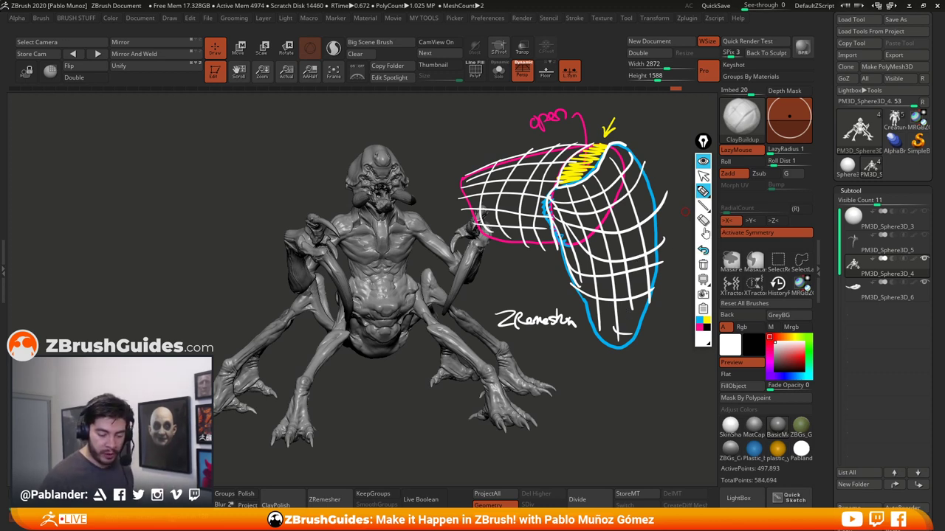
Hide the on-screen sketches and view the creature from several front angles
{"action": "left_click", "coordinate": [703, 160]}
{"action": "left_click_drag", "start_coordinate": [707, 124], "coordinate": [704, 110]}
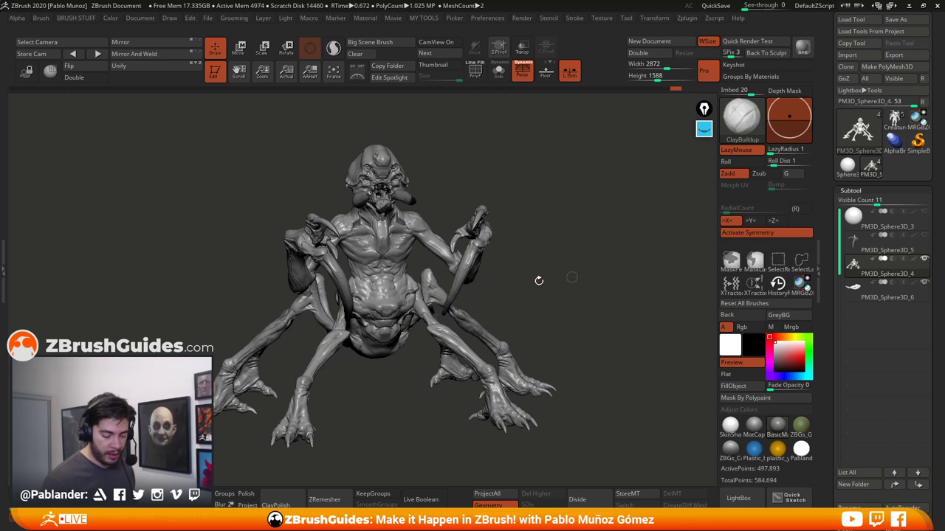
{"action": "left_click_drag", "start_coordinate": [539, 281], "coordinate": [601, 261]}
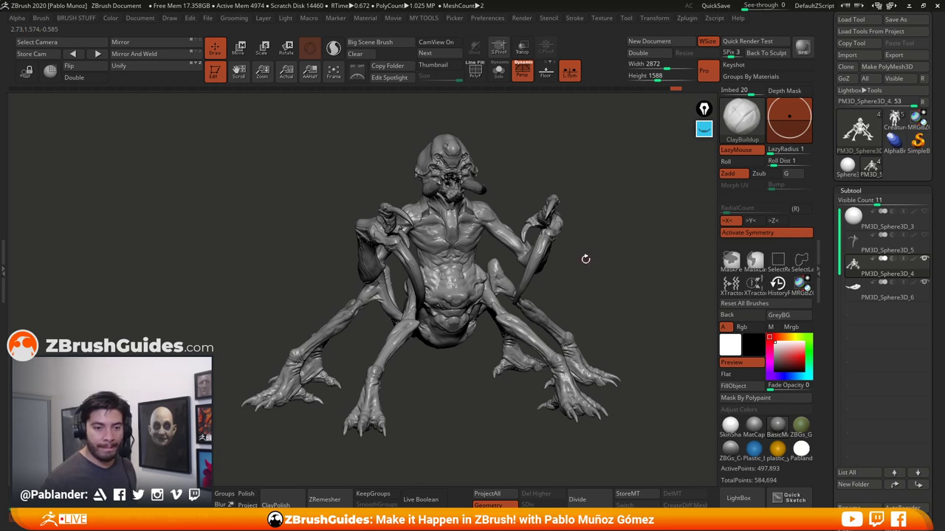
{"action": "left_click_drag", "start_coordinate": [594, 244], "coordinate": [600, 238]}
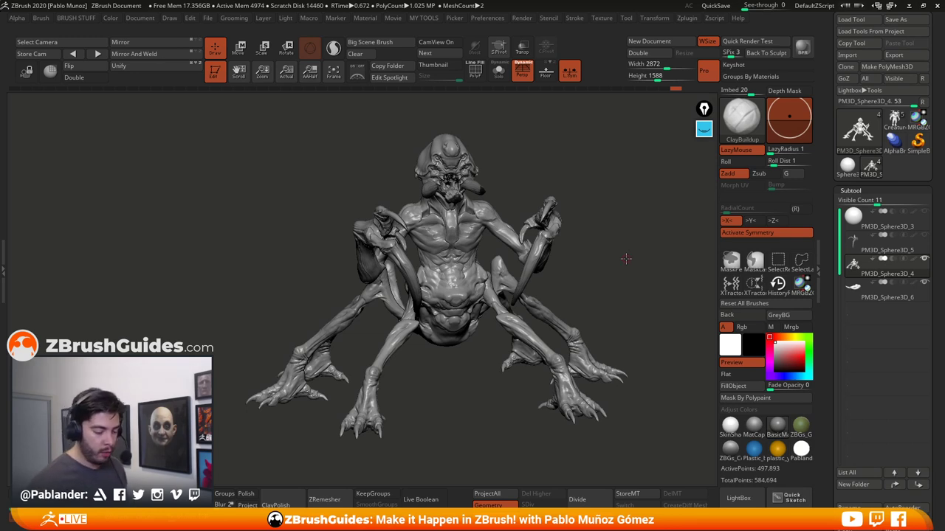
{"action": "mouse_move", "coordinate": [591, 270]}
{"action": "left_mouse_down"}
{"action": "mouse_move", "coordinate": [596, 282]}
{"action": "mouse_move", "coordinate": [586, 258]}
{"action": "mouse_move", "coordinate": [558, 268]}
{"action": "left_mouse_up"}
Clear all the existing sketches and write the circled numbers 1, 2 and 3 in yellow beside the creature
{"action": "left_click", "coordinate": [703, 129]}
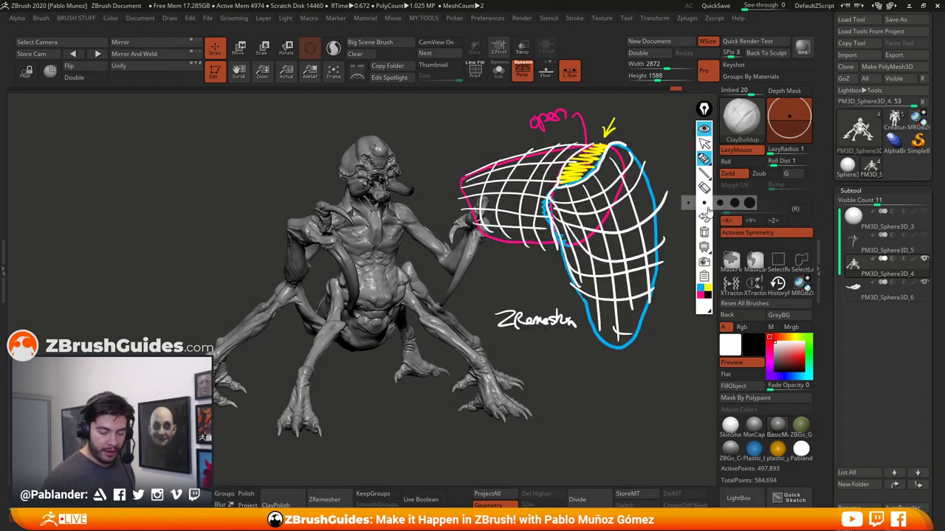
{"action": "left_click", "coordinate": [704, 232]}
{"action": "left_click", "coordinate": [700, 296]}
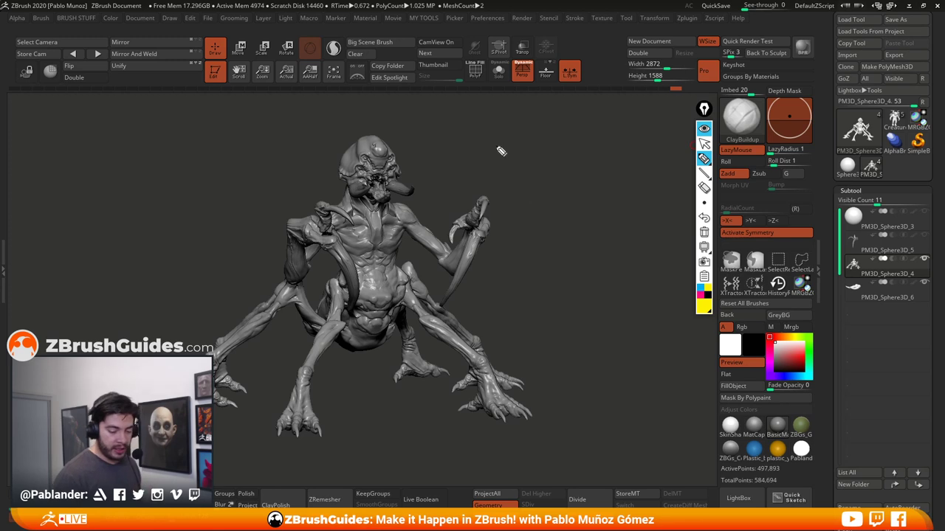
{"action": "mouse_move", "coordinate": [509, 127]}
{"action": "left_mouse_down"}
{"action": "mouse_move", "coordinate": [511, 145]}
{"action": "mouse_move", "coordinate": [507, 123]}
{"action": "left_mouse_up"}
{"action": "mouse_move", "coordinate": [502, 176]}
{"action": "left_mouse_down"}
{"action": "mouse_move", "coordinate": [519, 189]}
{"action": "mouse_move", "coordinate": [513, 167]}
{"action": "left_mouse_up"}
{"action": "mouse_move", "coordinate": [509, 217]}
{"action": "left_mouse_down"}
{"action": "mouse_move", "coordinate": [517, 232]}
{"action": "mouse_move", "coordinate": [509, 241]}
{"action": "left_mouse_up"}
{"action": "left_click_drag", "start_coordinate": [517, 212], "coordinate": [504, 227]}
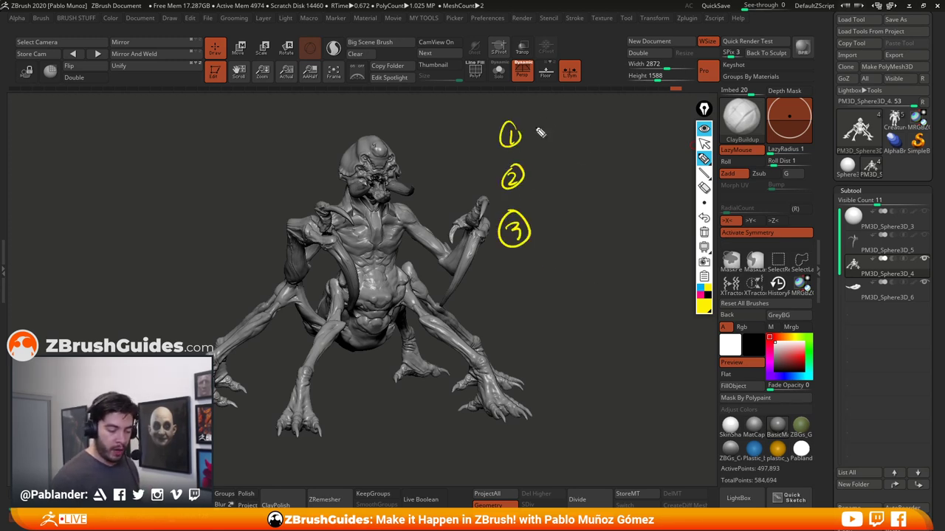
Handwrite "Quality", "Time" and "Money" in yellow beside the circled numbers 1, 2 and 3
{"action": "left_click_drag", "start_coordinate": [537, 117], "coordinate": [543, 146]}
{"action": "mouse_move", "coordinate": [543, 141]}
{"action": "left_mouse_down"}
{"action": "mouse_move", "coordinate": [555, 150]}
{"action": "mouse_move", "coordinate": [565, 137]}
{"action": "mouse_move", "coordinate": [592, 141]}
{"action": "left_mouse_up"}
{"action": "mouse_move", "coordinate": [596, 112]}
{"action": "left_mouse_down"}
{"action": "mouse_move", "coordinate": [597, 146]}
{"action": "mouse_move", "coordinate": [607, 124]}
{"action": "left_mouse_up"}
{"action": "left_click_drag", "start_coordinate": [601, 126], "coordinate": [601, 153]}
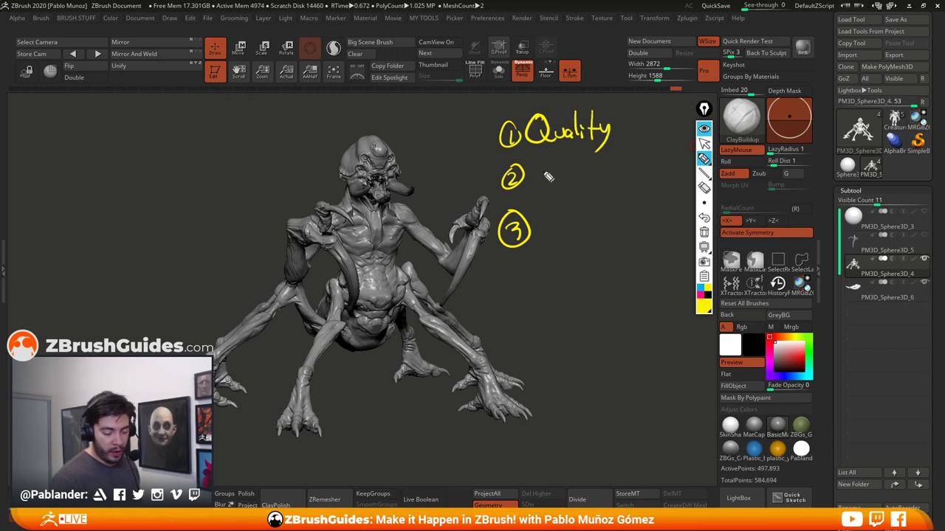
{"action": "mouse_move", "coordinate": [540, 166]}
{"action": "left_mouse_down"}
{"action": "mouse_move", "coordinate": [541, 191]}
{"action": "mouse_move", "coordinate": [548, 165]}
{"action": "left_mouse_up"}
{"action": "mouse_move", "coordinate": [552, 175]}
{"action": "left_mouse_down"}
{"action": "mouse_move", "coordinate": [554, 186]}
{"action": "mouse_move", "coordinate": [567, 186]}
{"action": "left_mouse_up"}
{"action": "left_click_drag", "start_coordinate": [569, 180], "coordinate": [581, 185]}
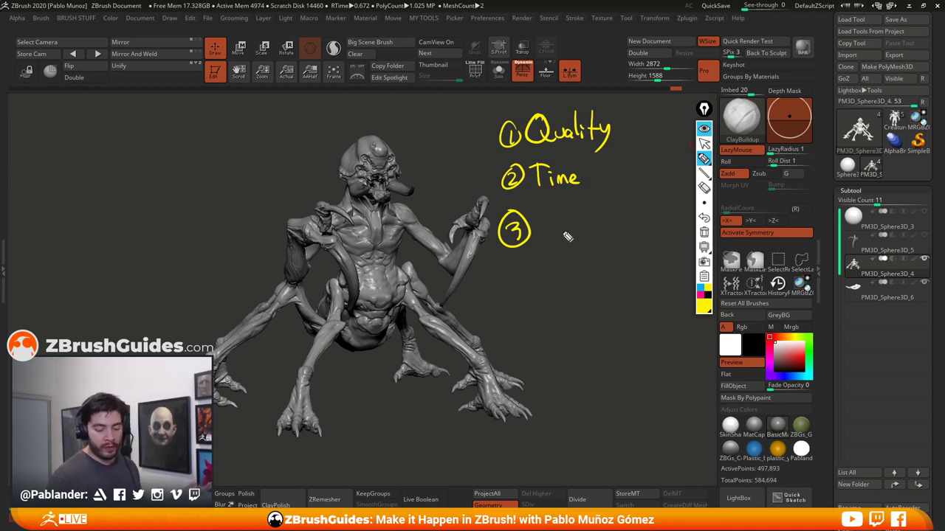
{"action": "mouse_move", "coordinate": [539, 245]}
{"action": "left_mouse_down"}
{"action": "mouse_move", "coordinate": [594, 238]}
{"action": "mouse_move", "coordinate": [571, 268]}
{"action": "left_mouse_up"}
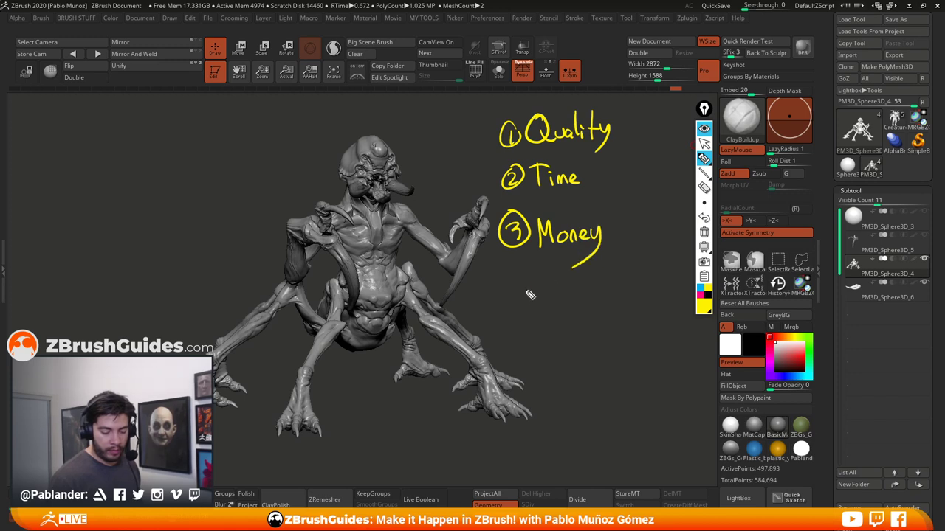
In pink, draw a box around "Quality", underline "Money" and reinforce the box
{"action": "left_click", "coordinate": [702, 297]}
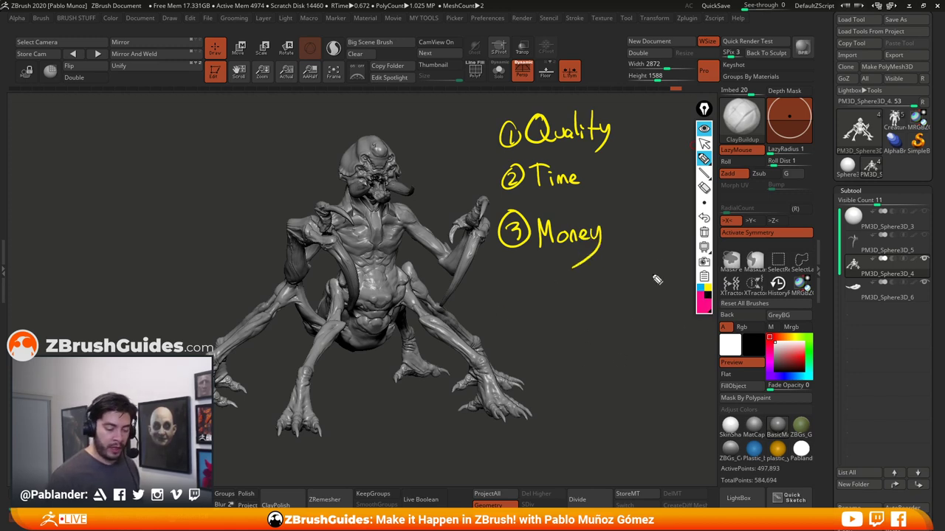
{"action": "mouse_move", "coordinate": [488, 161]}
{"action": "left_mouse_down"}
{"action": "mouse_move", "coordinate": [624, 111]}
{"action": "mouse_move", "coordinate": [484, 155]}
{"action": "left_mouse_up"}
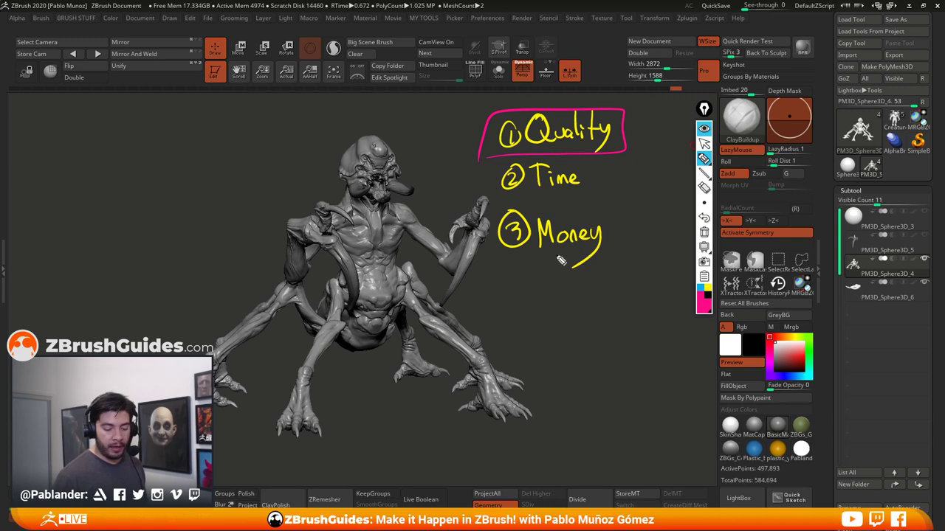
{"action": "left_click_drag", "start_coordinate": [498, 254], "coordinate": [632, 247]}
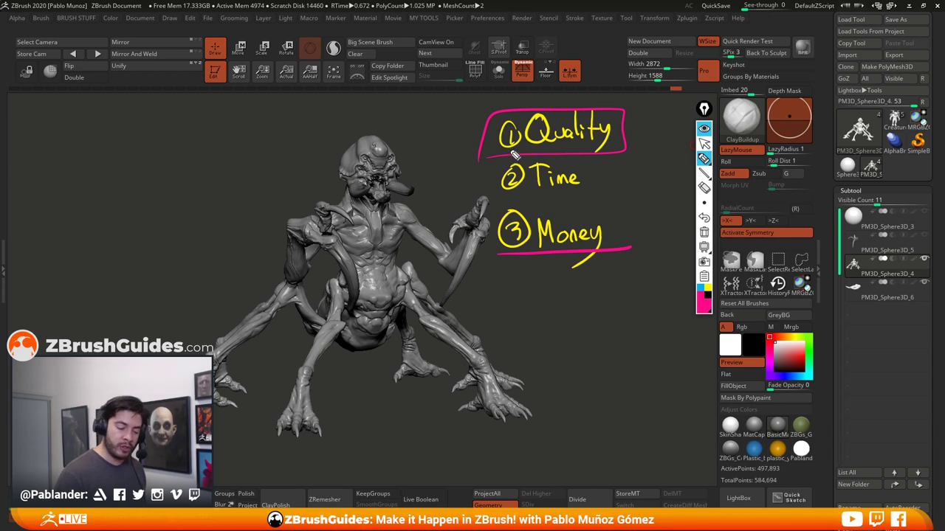
{"action": "mouse_move", "coordinate": [515, 153]}
{"action": "left_mouse_down"}
{"action": "mouse_move", "coordinate": [558, 159]}
{"action": "mouse_move", "coordinate": [572, 112]}
{"action": "mouse_move", "coordinate": [490, 159]}
{"action": "left_mouse_up"}
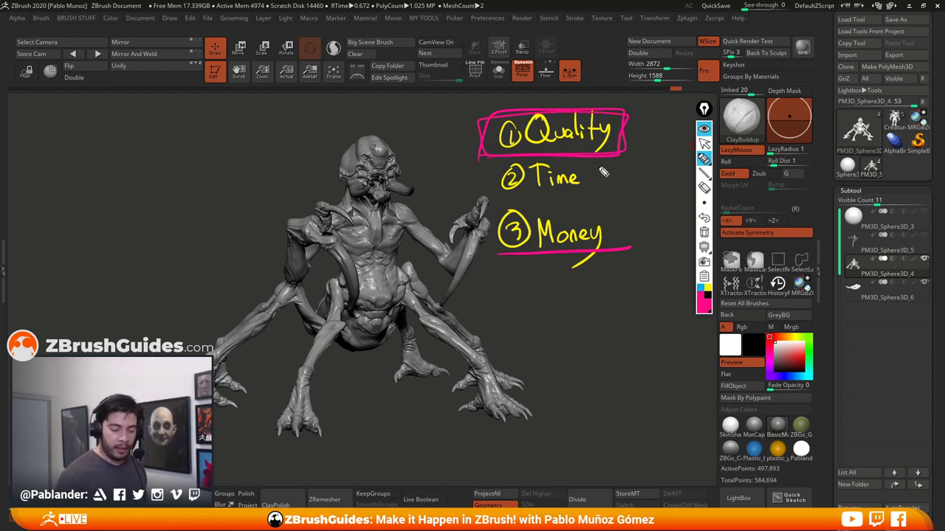
Draw a pink downward arrow beside "Time" and thicker pink arrows pointing at that line from both sides
{"action": "left_click_drag", "start_coordinate": [599, 166], "coordinate": [600, 189]}
{"action": "left_click_drag", "start_coordinate": [591, 179], "coordinate": [607, 179]}
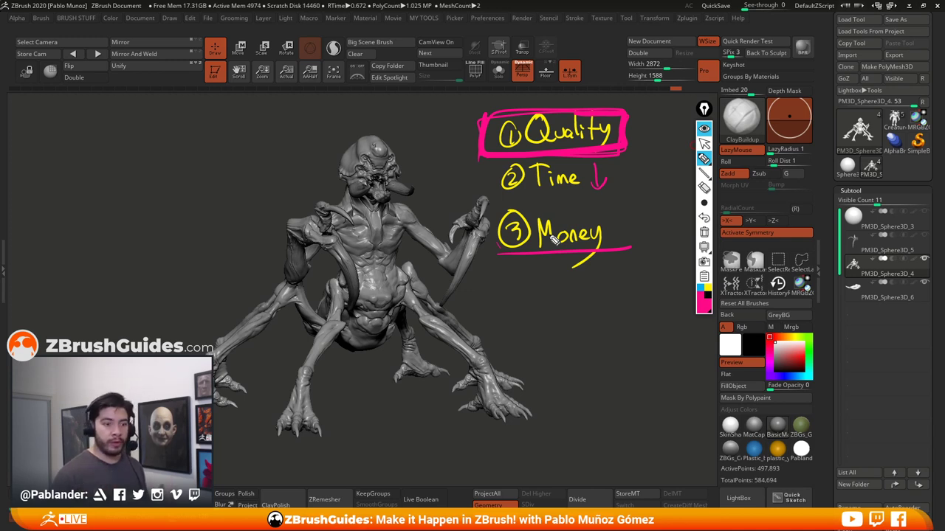
{"action": "mouse_move", "coordinate": [644, 175]}
{"action": "left_mouse_down"}
{"action": "mouse_move", "coordinate": [607, 177]}
{"action": "mouse_move", "coordinate": [626, 186]}
{"action": "left_mouse_up"}
{"action": "mouse_move", "coordinate": [479, 179]}
{"action": "left_mouse_down"}
{"action": "mouse_move", "coordinate": [504, 178]}
{"action": "mouse_move", "coordinate": [496, 186]}
{"action": "left_mouse_up"}
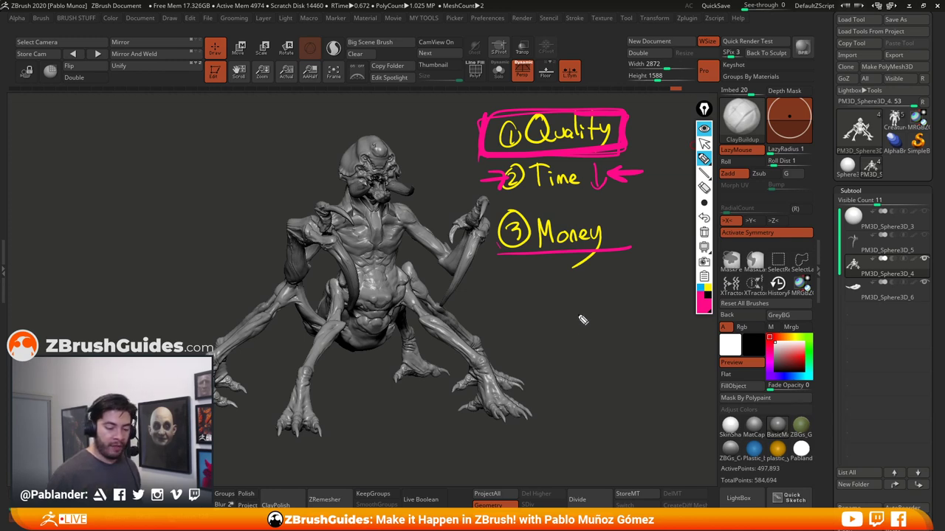
Hide the on-screen notes and examine the whole creature from the front and three-quarter angles
{"action": "left_click", "coordinate": [704, 127]}
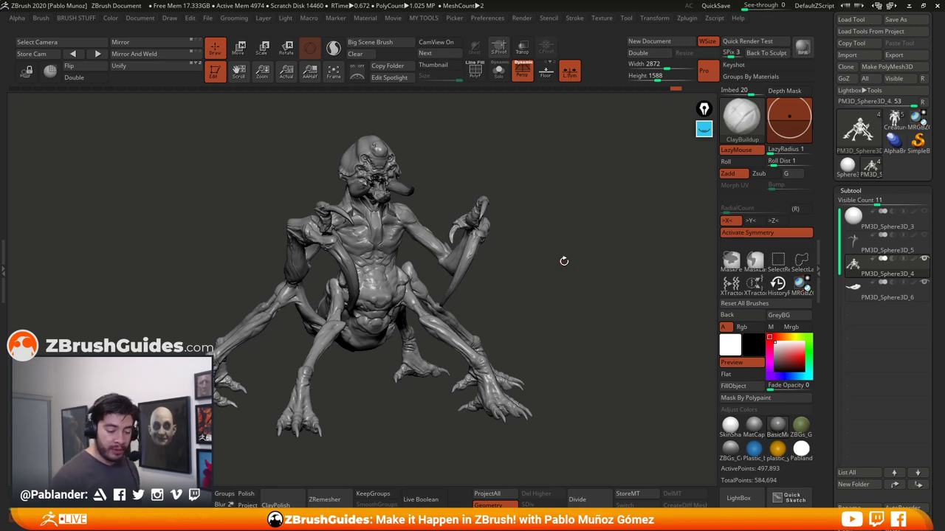
{"action": "mouse_move", "coordinate": [563, 260]}
{"action": "left_mouse_down"}
{"action": "mouse_move", "coordinate": [607, 263]}
{"action": "mouse_move", "coordinate": [485, 286]}
{"action": "mouse_move", "coordinate": [560, 230]}
{"action": "mouse_move", "coordinate": [568, 289]}
{"action": "mouse_move", "coordinate": [590, 269]}
{"action": "mouse_move", "coordinate": [599, 242]}
{"action": "mouse_move", "coordinate": [612, 263]}
{"action": "mouse_move", "coordinate": [584, 279]}
{"action": "left_mouse_up"}
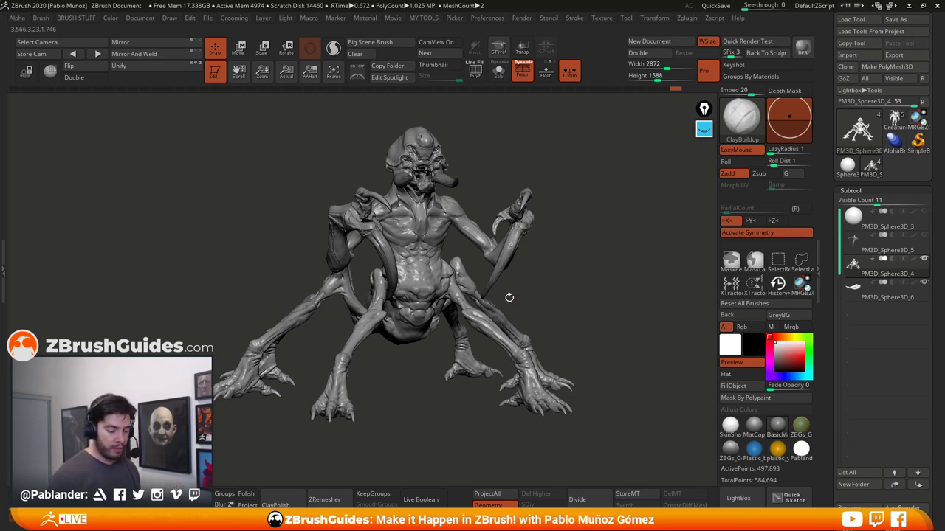
{"action": "left_click_drag", "start_coordinate": [551, 236], "coordinate": [575, 263]}
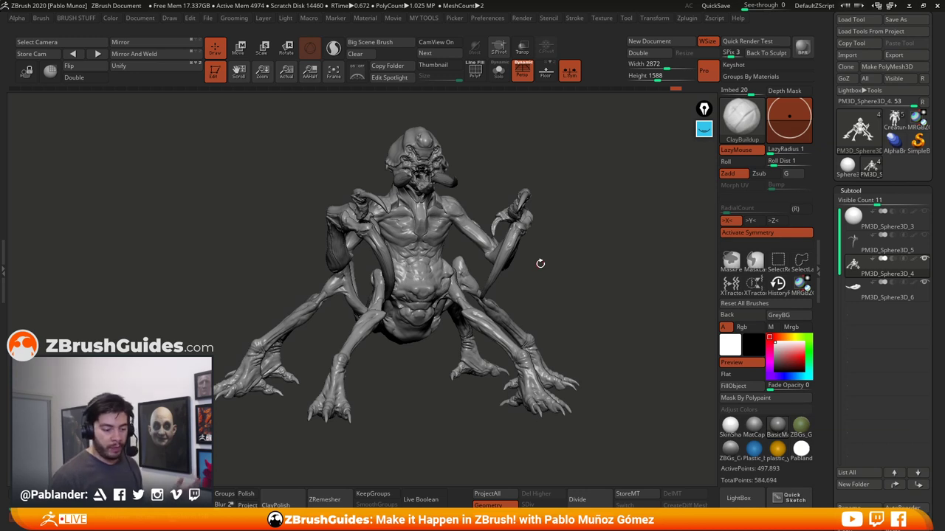
{"action": "mouse_move", "coordinate": [540, 263]}
{"action": "left_mouse_down"}
{"action": "mouse_move", "coordinate": [575, 267]}
{"action": "mouse_move", "coordinate": [576, 255]}
{"action": "mouse_move", "coordinate": [603, 244]}
{"action": "left_mouse_up"}
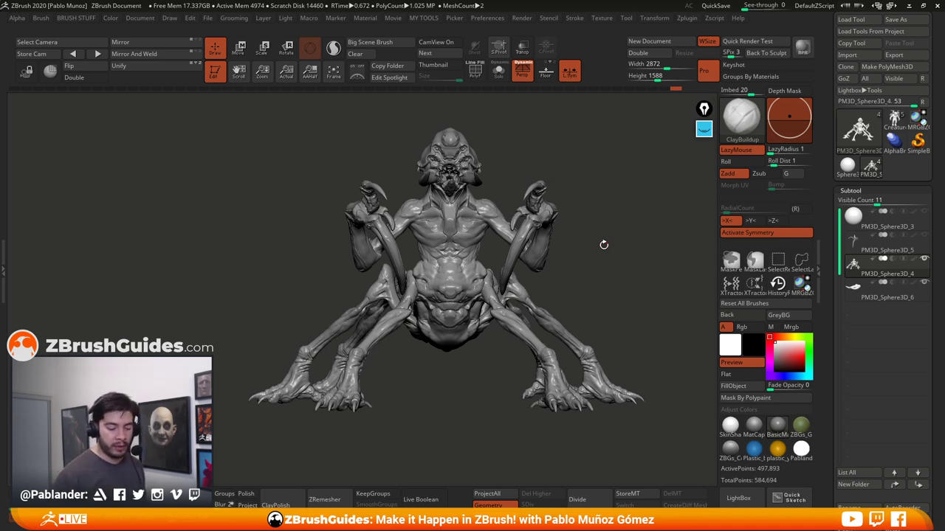
{"action": "left_click_drag", "start_coordinate": [586, 261], "coordinate": [626, 263]}
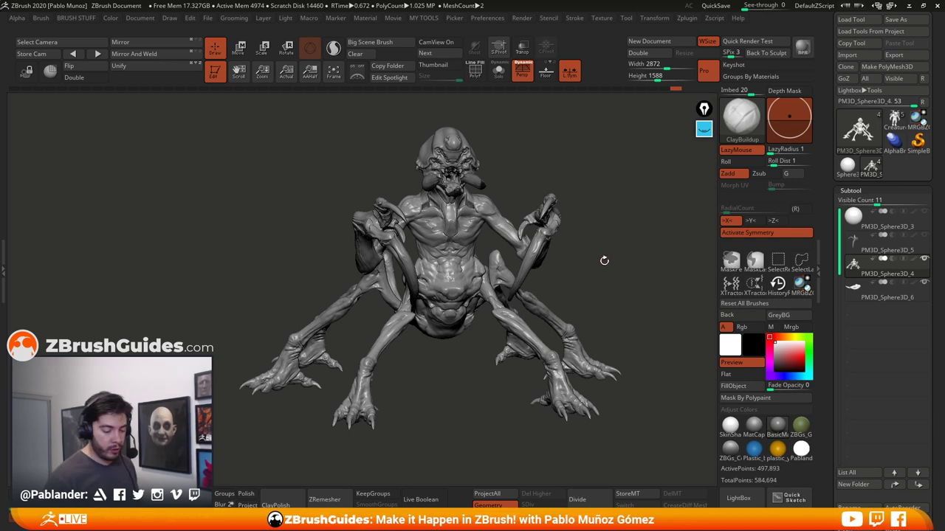
{"action": "left_click_drag", "start_coordinate": [604, 260], "coordinate": [588, 262]}
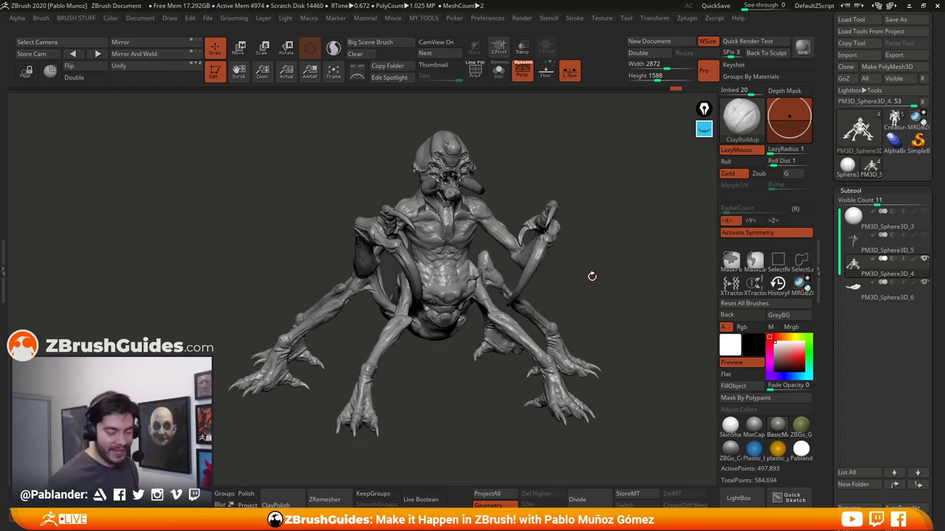
{"action": "left_click_drag", "start_coordinate": [592, 274], "coordinate": [599, 264]}
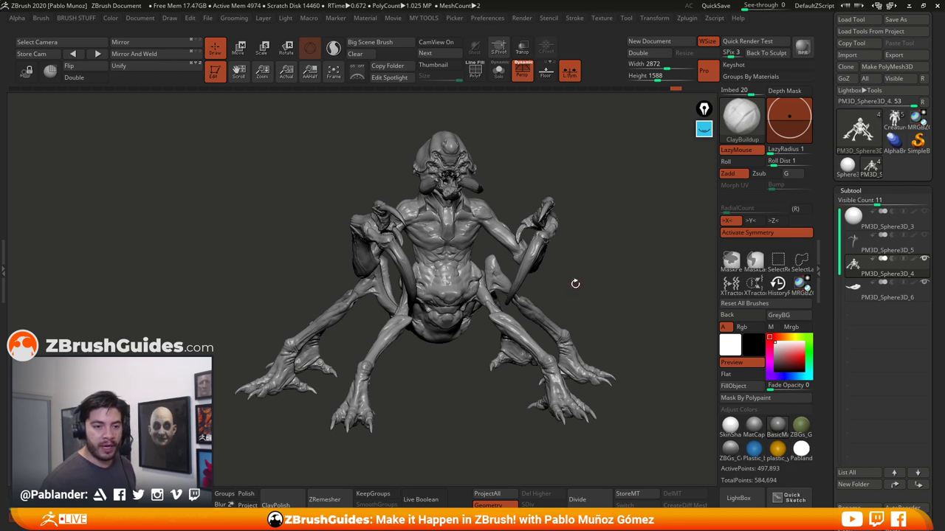
{"action": "mouse_move", "coordinate": [579, 274]}
{"action": "left_mouse_down"}
{"action": "mouse_move", "coordinate": [593, 281]}
{"action": "mouse_move", "coordinate": [597, 270]}
{"action": "left_mouse_up"}
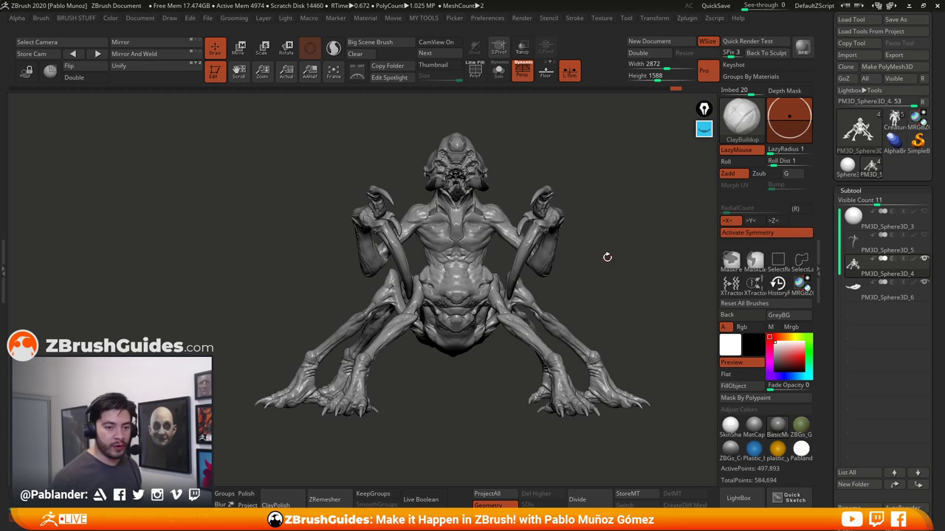
Browse the skin detail brushes in the Skin folder of the _MyBrushes library
{"action": "left_click_drag", "start_coordinate": [599, 278], "coordinate": [586, 281]}
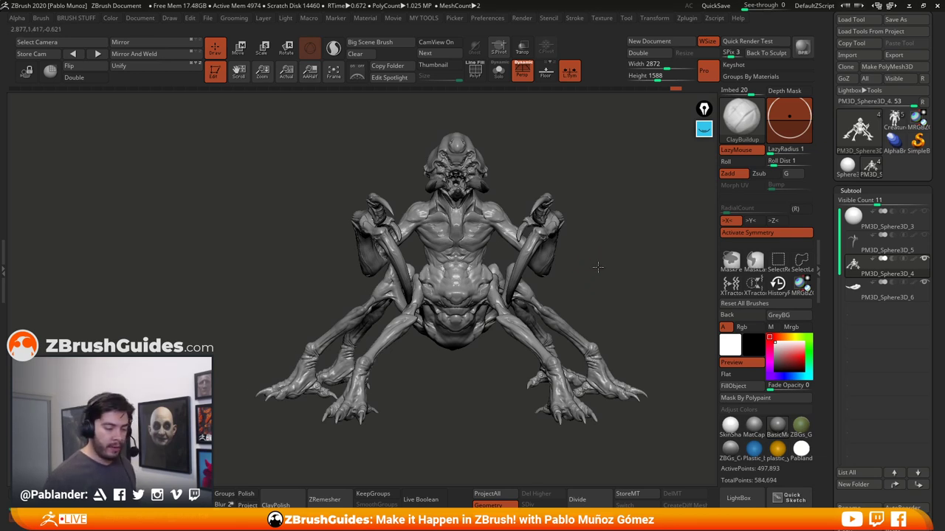
{"action": "left_click_drag", "start_coordinate": [591, 259], "coordinate": [585, 281]}
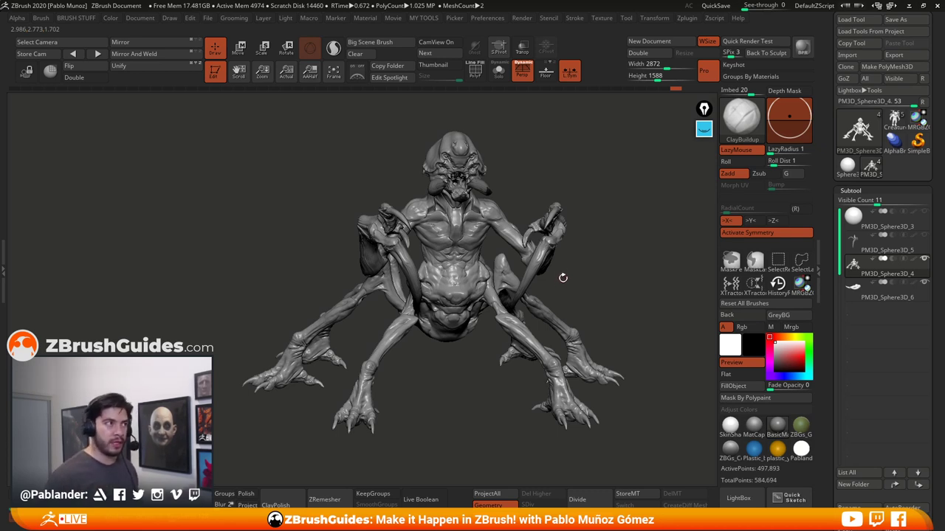
{"action": "left_click", "coordinate": [750, 501]}
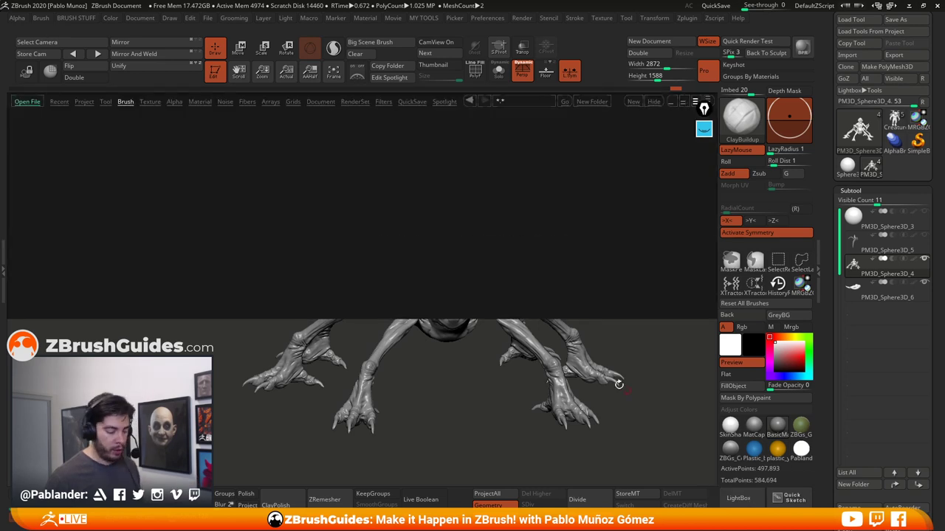
{"action": "left_click", "coordinate": [40, 149]}
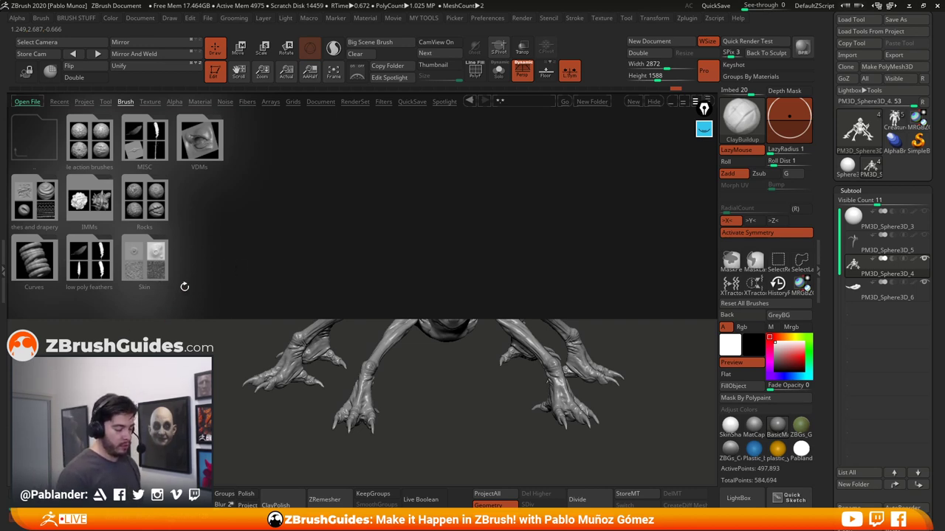
{"action": "left_click", "coordinate": [149, 260]}
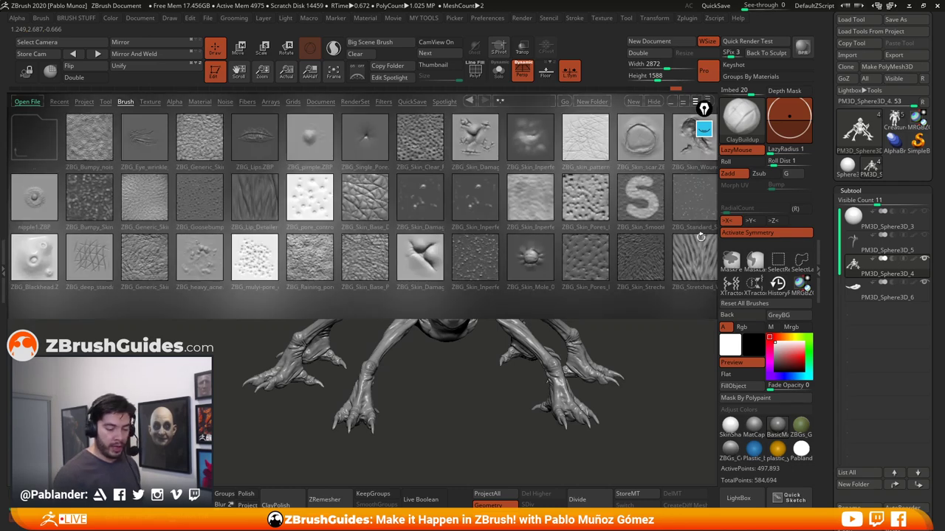
{"action": "mouse_move", "coordinate": [639, 216]}
{"action": "left_mouse_down"}
{"action": "mouse_move", "coordinate": [543, 227]}
{"action": "mouse_move", "coordinate": [673, 227]}
{"action": "left_mouse_up"}
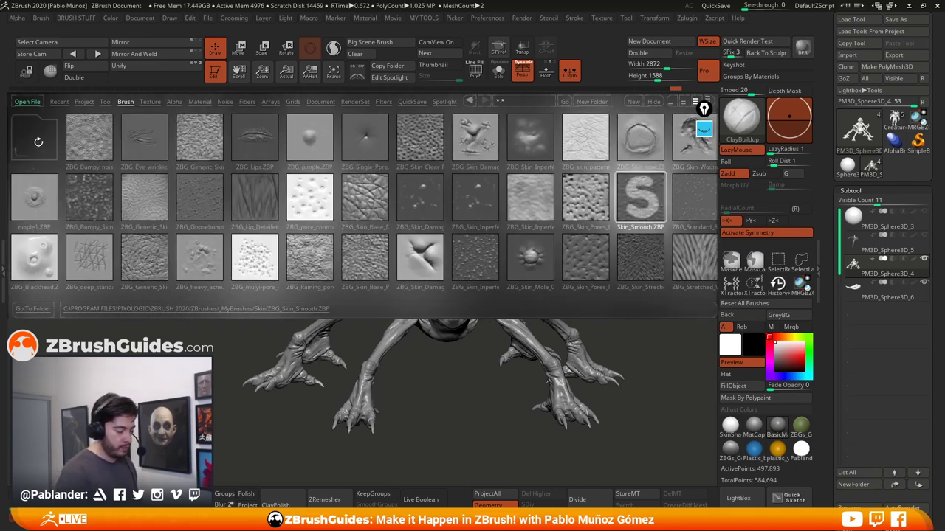
{"action": "left_click", "coordinate": [39, 141]}
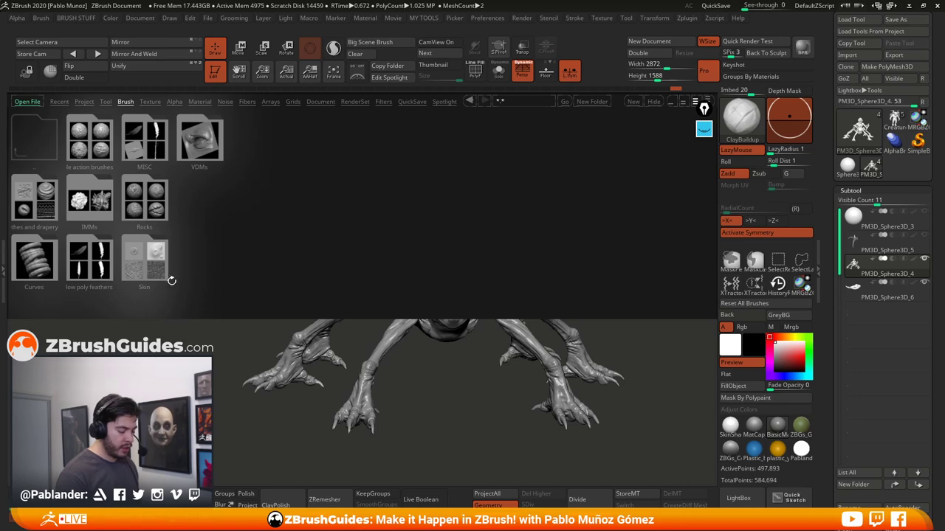
{"action": "left_click", "coordinate": [153, 269]}
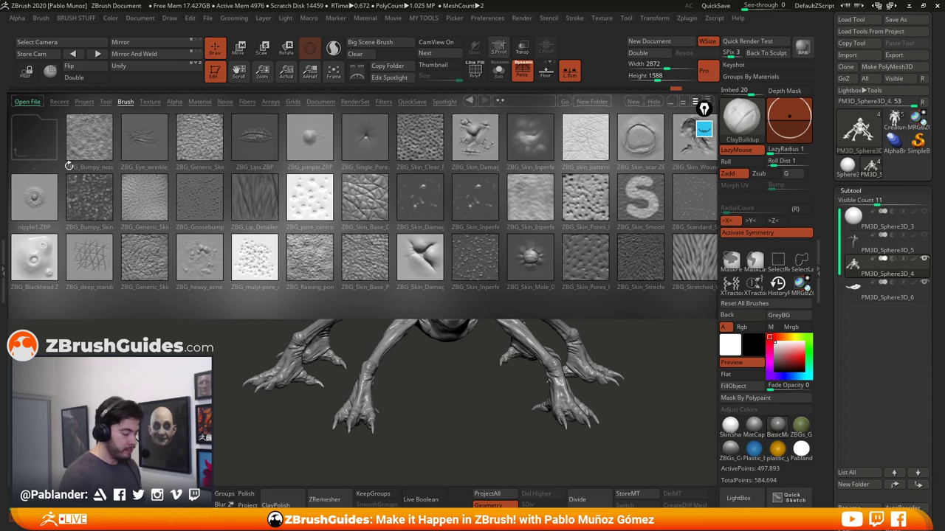
Go up to the main brush library to view its categories and return to the _MyBrushes folder
{"action": "left_click", "coordinate": [27, 138]}
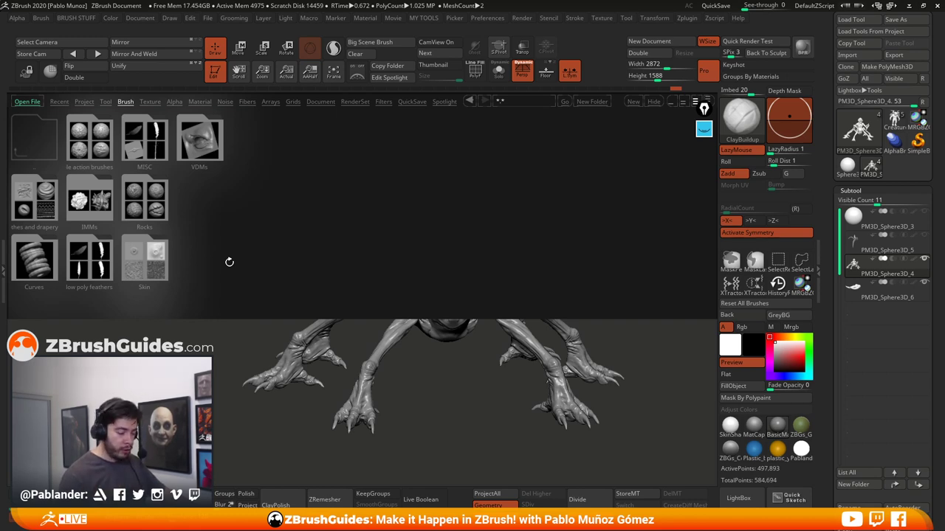
{"action": "double_click", "coordinate": [42, 147]}
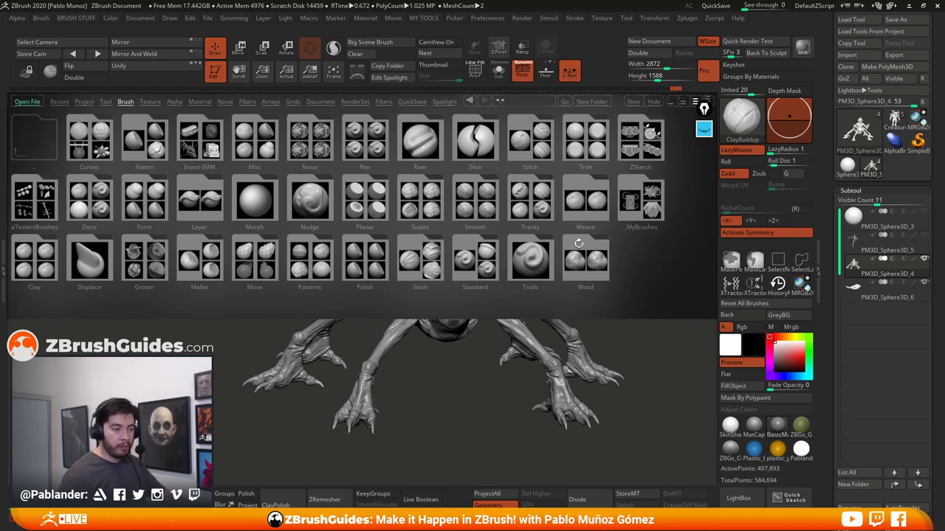
{"action": "left_click", "coordinate": [643, 205]}
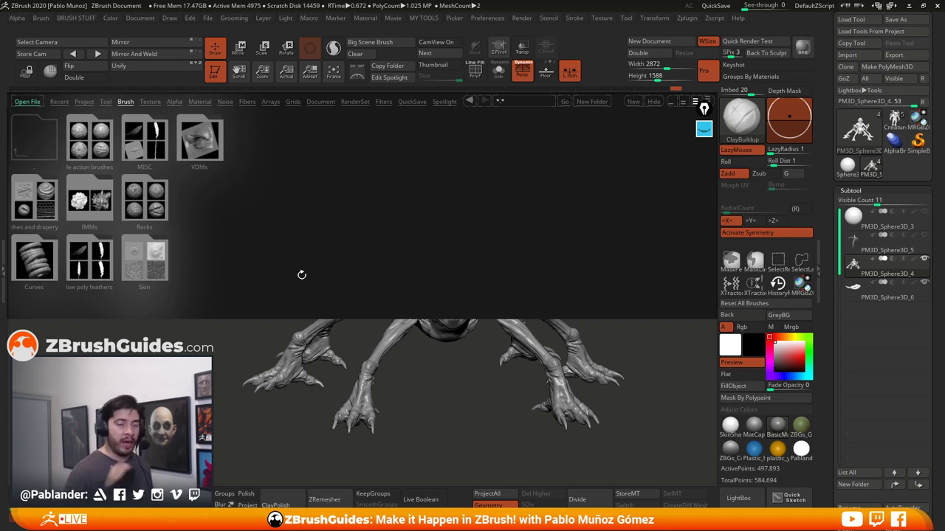
{"action": "left_click", "coordinate": [738, 499]}
{"action": "left_click", "coordinate": [738, 499]}
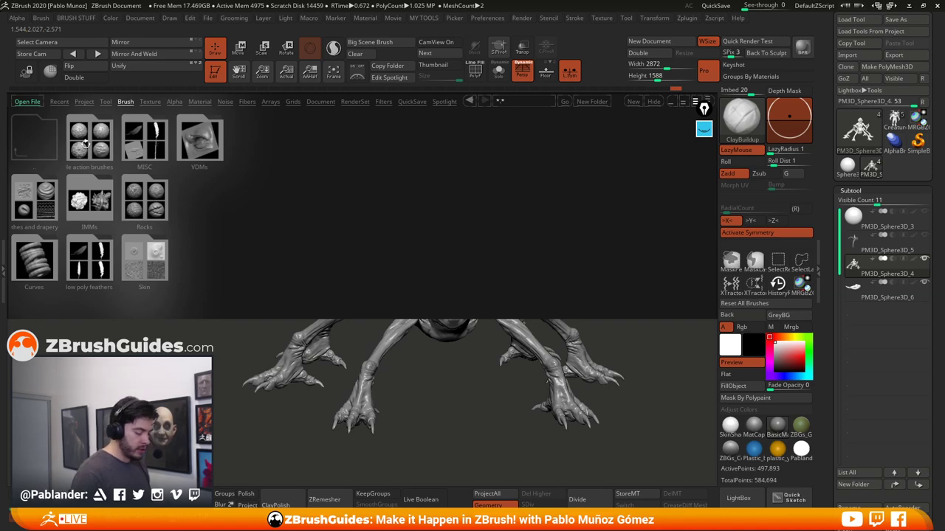
Look through the action brushes and Rocks folders, point out the VDMs folder, and close LightBox
{"action": "left_click", "coordinate": [85, 144]}
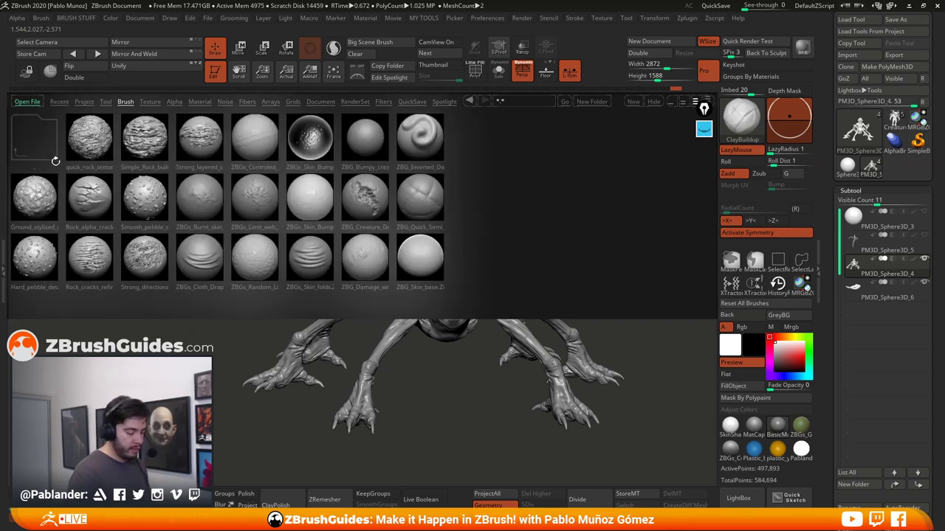
{"action": "left_click", "coordinate": [55, 159]}
{"action": "left_click", "coordinate": [148, 197]}
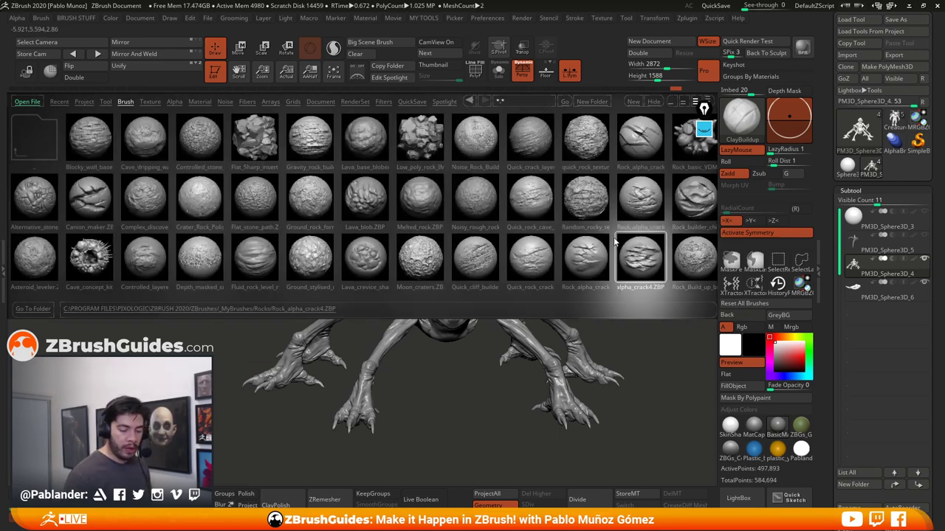
{"action": "mouse_move", "coordinate": [614, 243]}
{"action": "left_mouse_down"}
{"action": "mouse_move", "coordinate": [491, 242]}
{"action": "mouse_move", "coordinate": [605, 242]}
{"action": "left_mouse_up"}
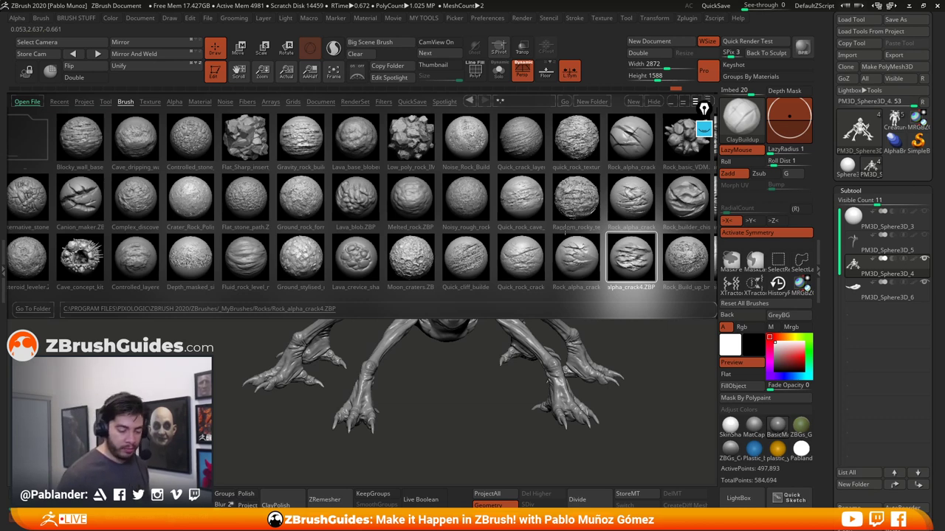
{"action": "left_click_drag", "start_coordinate": [434, 214], "coordinate": [455, 219]}
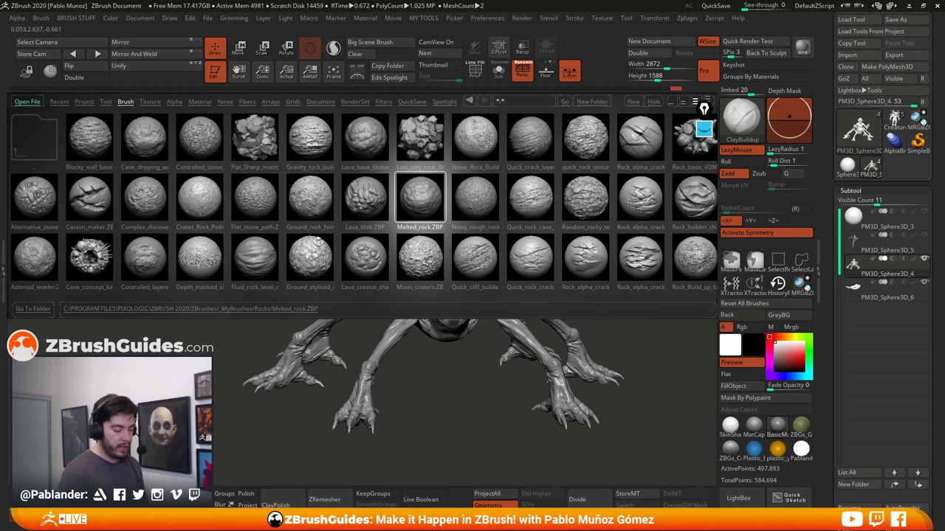
{"action": "left_click", "coordinate": [27, 137]}
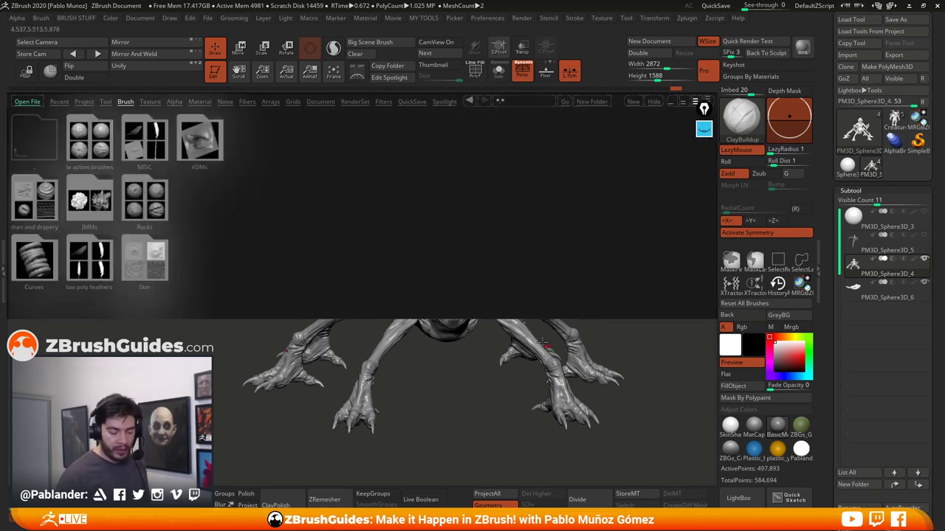
{"action": "left_click", "coordinate": [200, 144]}
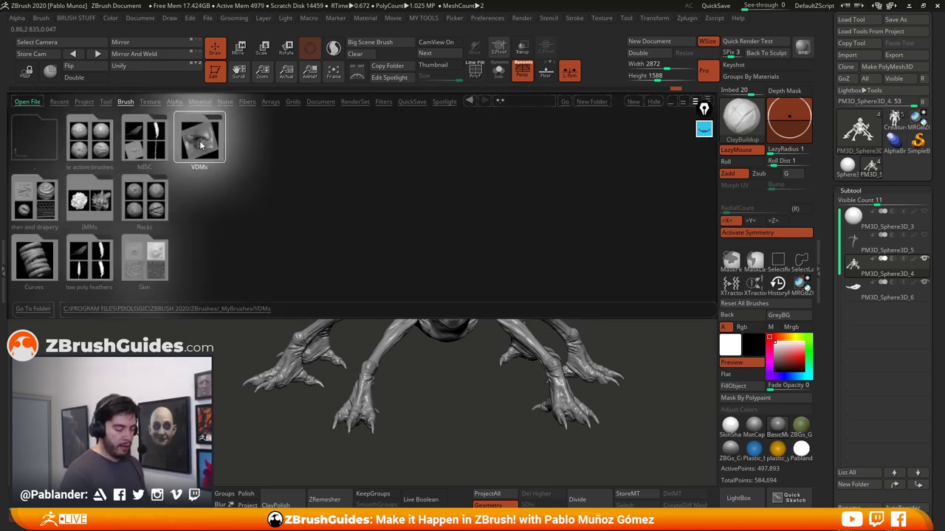
{"action": "left_click", "coordinate": [738, 497]}
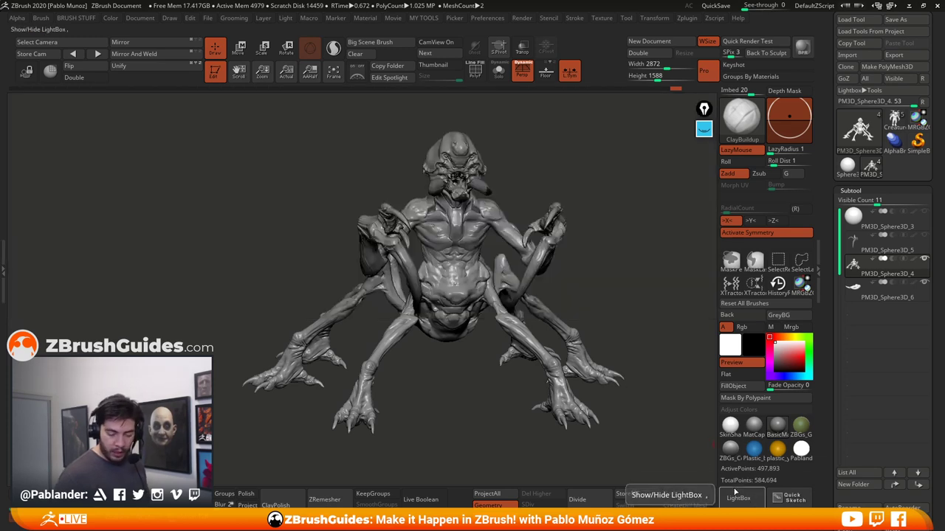
Look over the custom grooming tools and the fur brushes in the sculpting brush palette
{"action": "left_click_drag", "start_coordinate": [616, 295], "coordinate": [624, 290]}
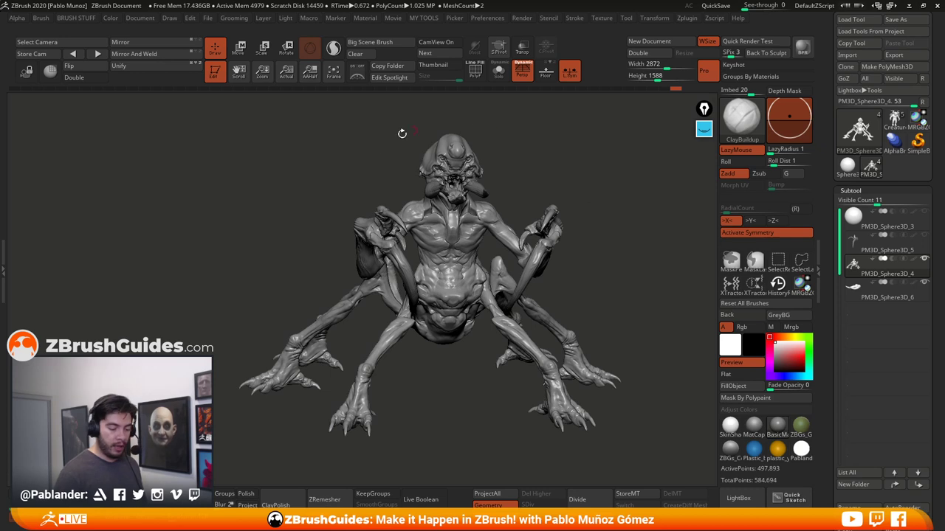
{"action": "left_click_drag", "start_coordinate": [589, 269], "coordinate": [487, 316]}
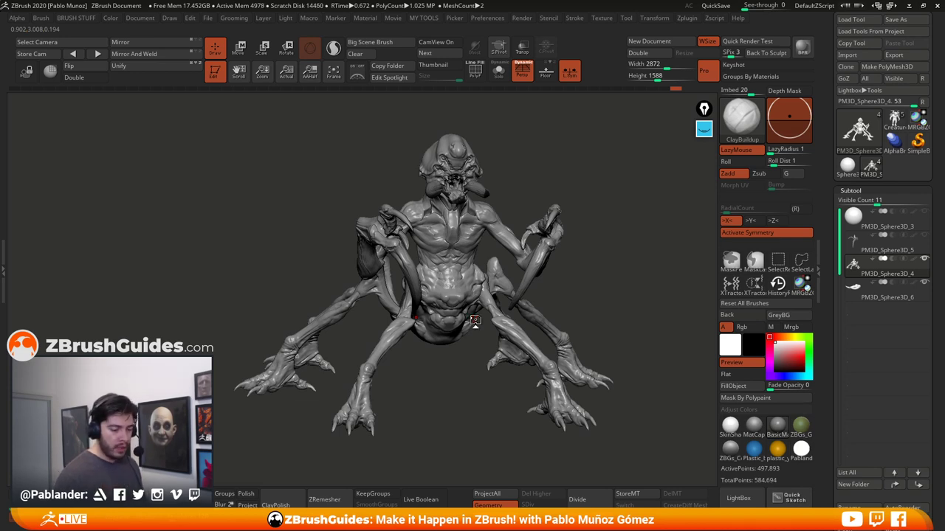
{"action": "left_click", "coordinate": [233, 18]}
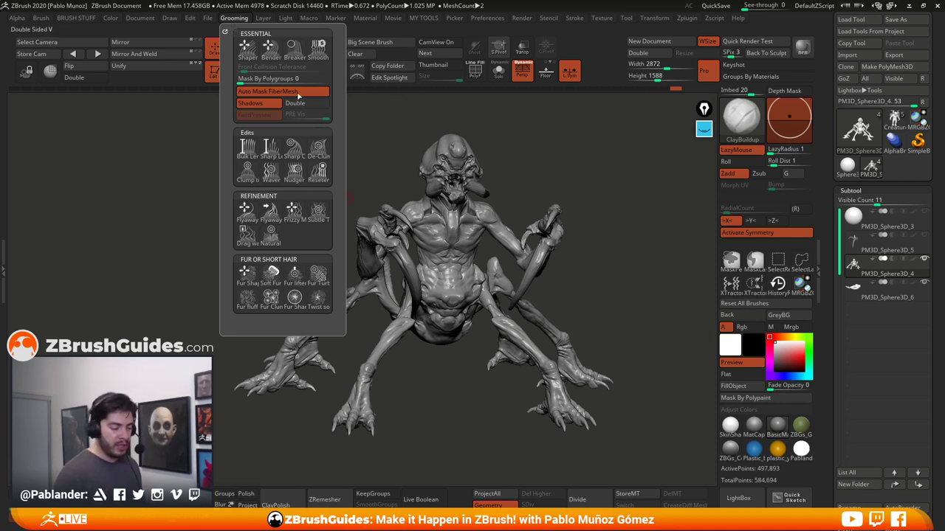
{"action": "left_click_drag", "start_coordinate": [596, 192], "coordinate": [630, 184]}
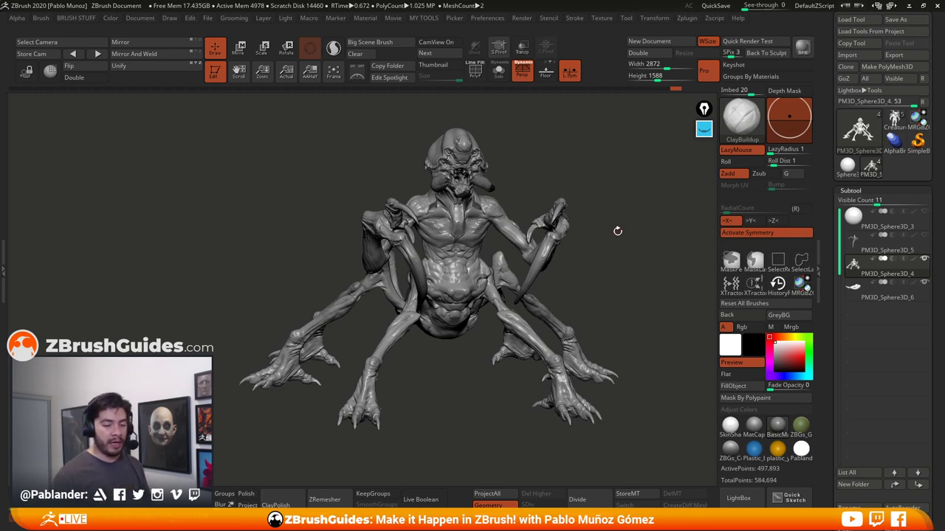
{"action": "left_click", "coordinate": [749, 118]}
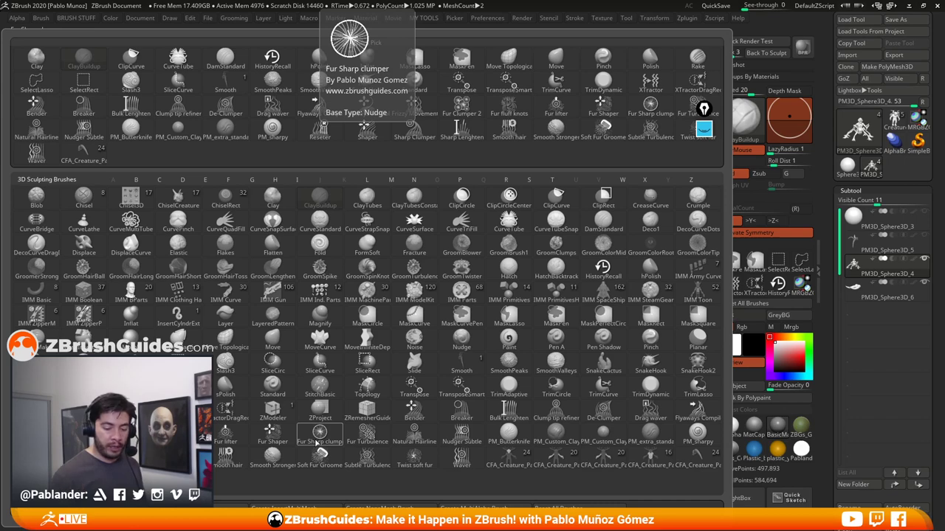
{"action": "key", "text": "Escape"}
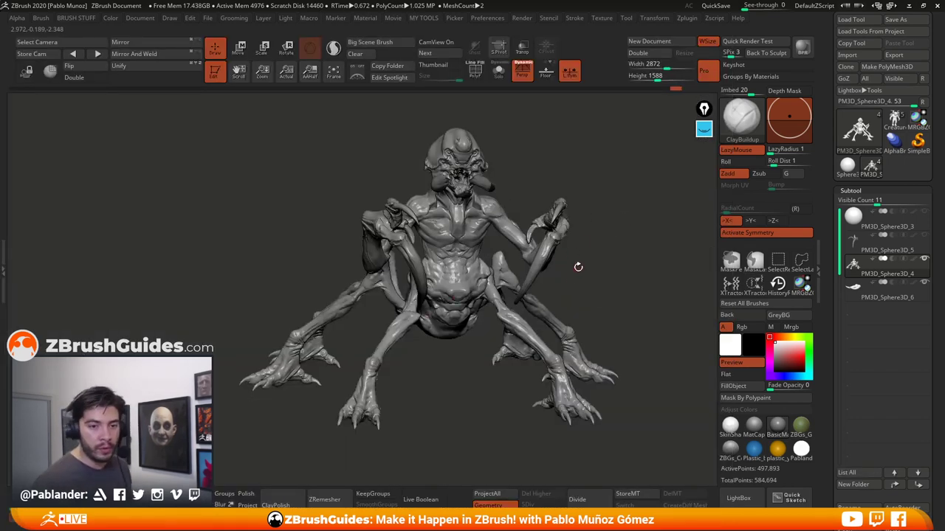
{"action": "left_click_drag", "start_coordinate": [580, 264], "coordinate": [581, 264]}
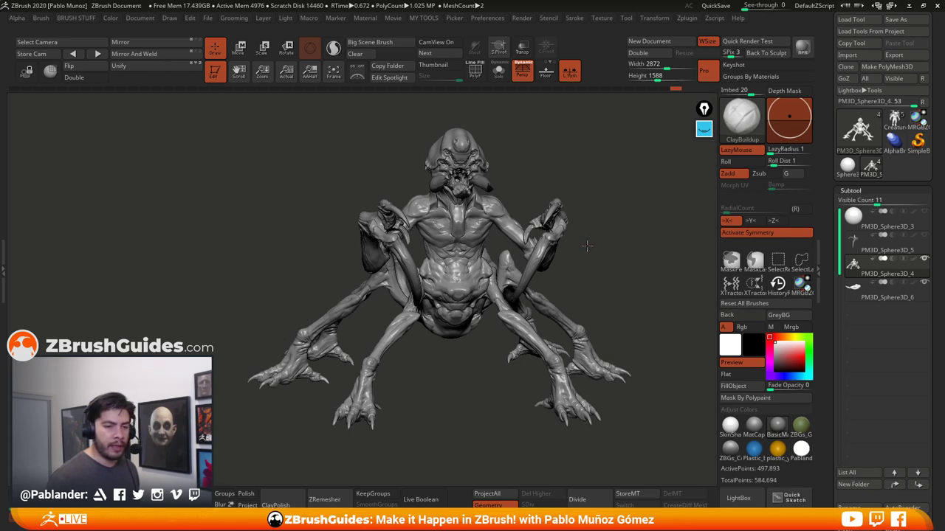
{"action": "left_click_drag", "start_coordinate": [586, 246], "coordinate": [588, 243]}
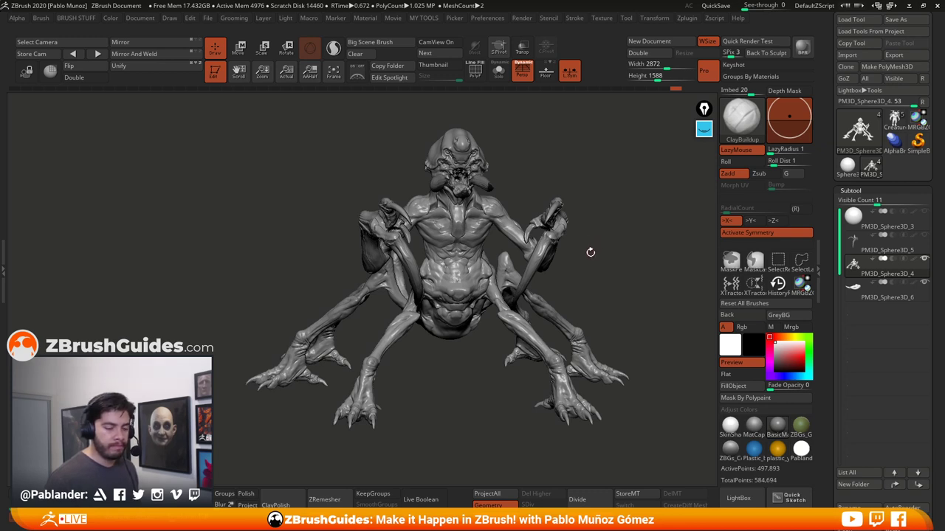
{"action": "left_click_drag", "start_coordinate": [591, 254], "coordinate": [591, 257]}
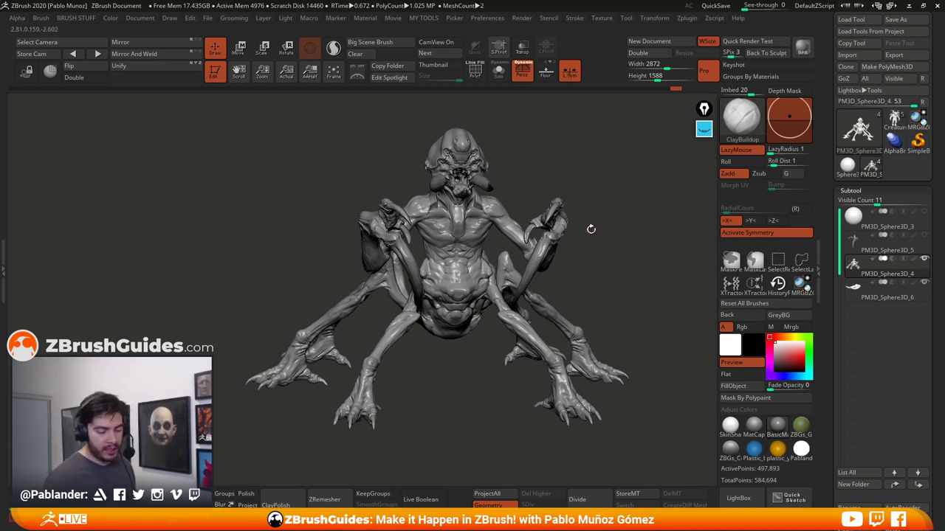
{"action": "mouse_move", "coordinate": [590, 229]}
{"action": "left_mouse_down"}
{"action": "mouse_move", "coordinate": [589, 257]}
{"action": "mouse_move", "coordinate": [592, 241]}
{"action": "left_mouse_up"}
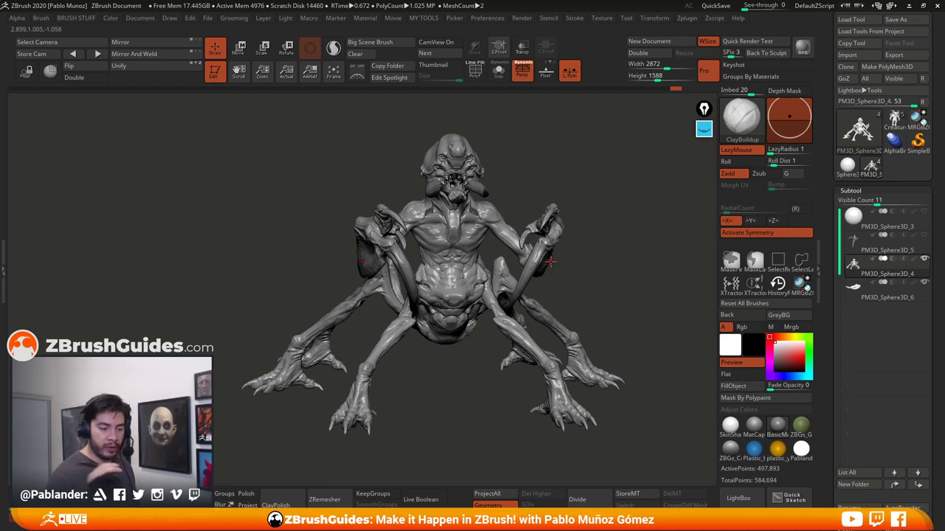
Select the 24-part CFA_Creature insert-mesh brush with the horn thumbnail and look through its creature parts
{"action": "mouse_move", "coordinate": [588, 272]}
{"action": "left_mouse_down"}
{"action": "mouse_move", "coordinate": [567, 269]}
{"action": "mouse_move", "coordinate": [590, 239]}
{"action": "mouse_move", "coordinate": [631, 235]}
{"action": "mouse_move", "coordinate": [632, 244]}
{"action": "left_mouse_up"}
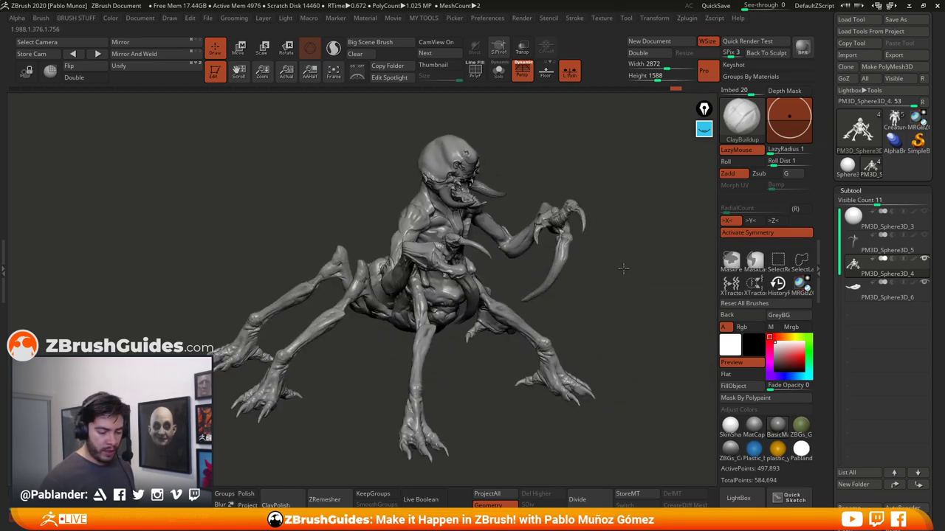
{"action": "left_click", "coordinate": [741, 118]}
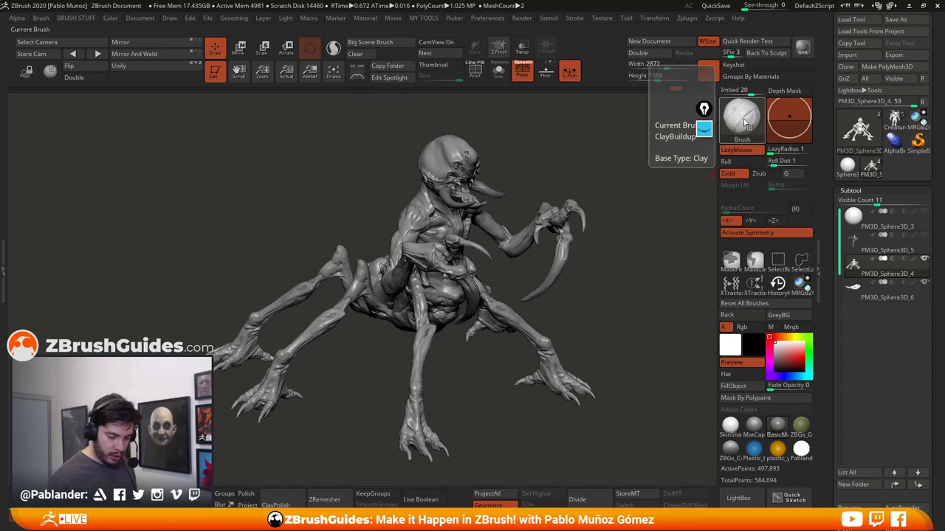
{"action": "left_click", "coordinate": [744, 123]}
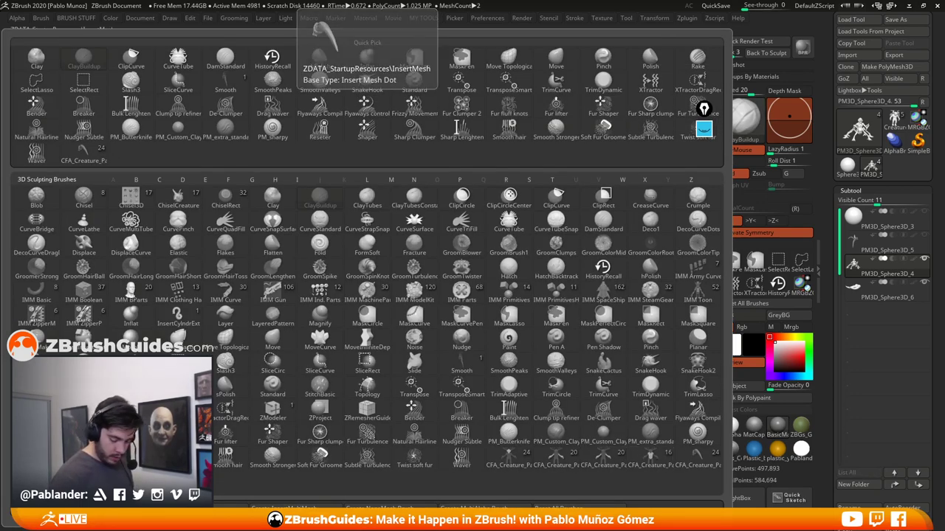
{"action": "left_click", "coordinate": [320, 37]}
{"action": "left_click", "coordinate": [741, 137]}
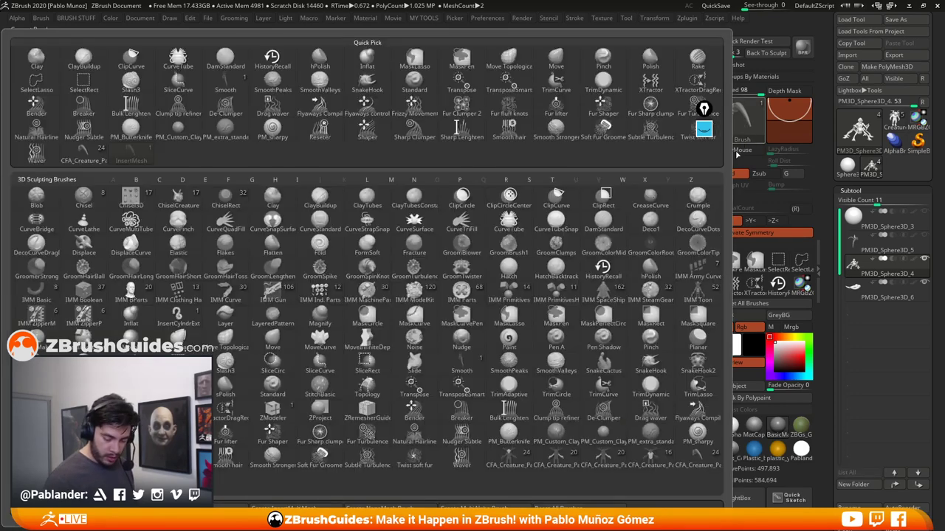
{"action": "left_click", "coordinate": [700, 456]}
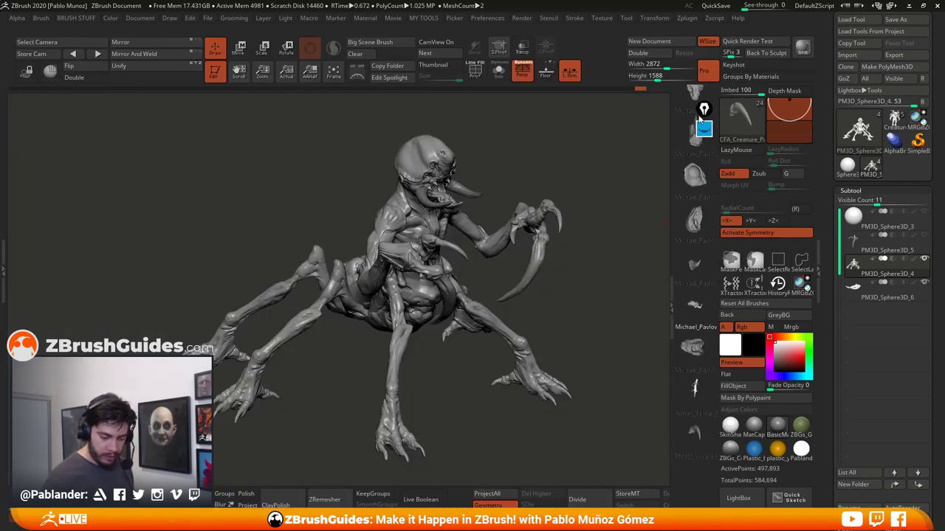
{"action": "left_click_drag", "start_coordinate": [699, 113], "coordinate": [697, 342]}
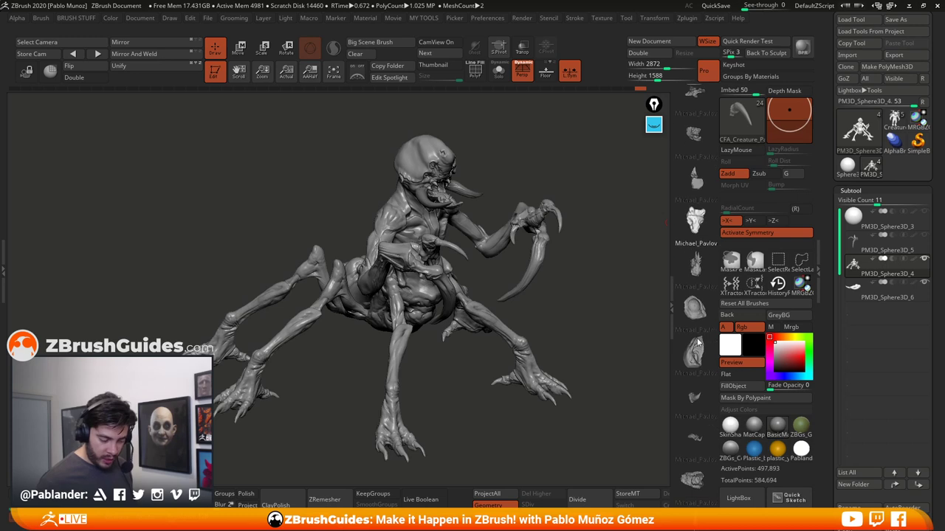
Look through the insert-mesh creature parts and pick the thin curved piece among them
{"action": "left_click_drag", "start_coordinate": [700, 240], "coordinate": [699, 290]}
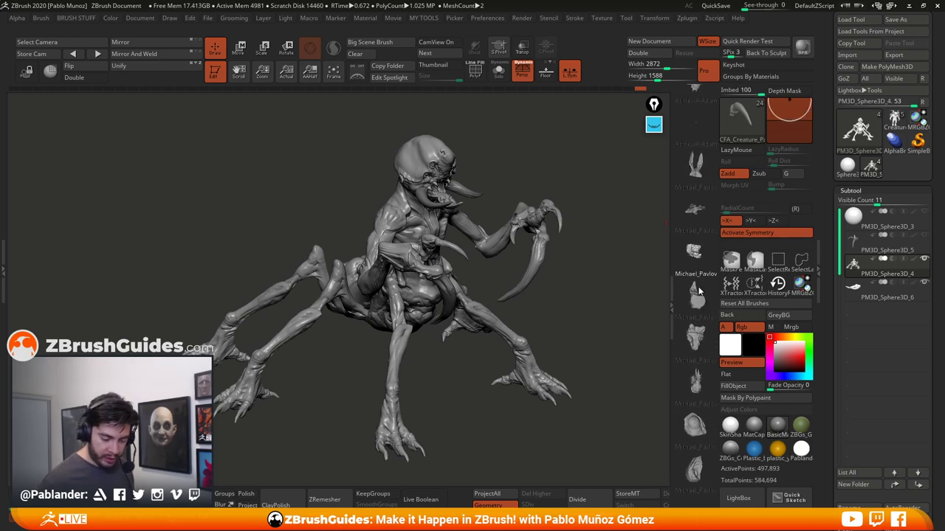
{"action": "scroll", "coordinate": [700, 291], "scroll_direction": "down", "scroll_amount": 3}
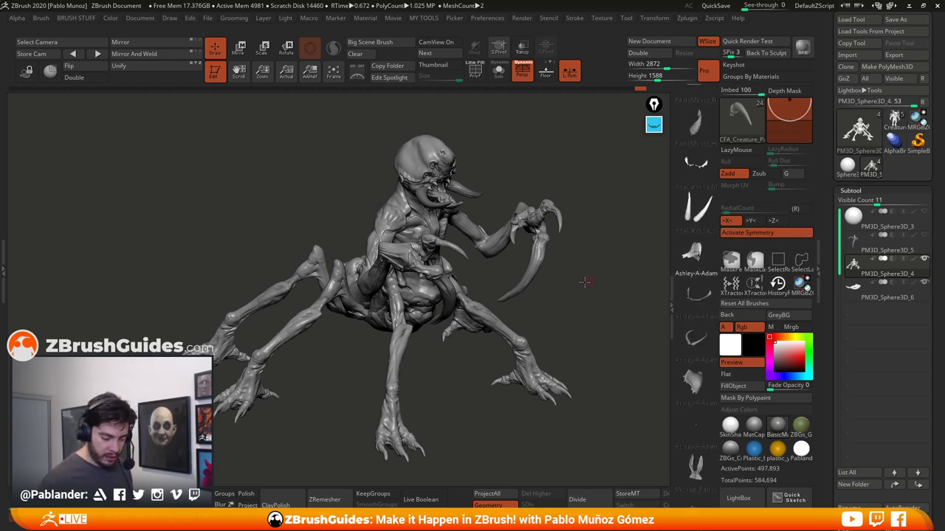
{"action": "mouse_move", "coordinate": [584, 282]}
{"action": "left_mouse_down"}
{"action": "mouse_move", "coordinate": [609, 269]}
{"action": "mouse_move", "coordinate": [585, 298]}
{"action": "left_mouse_up"}
{"action": "left_click", "coordinate": [698, 294]}
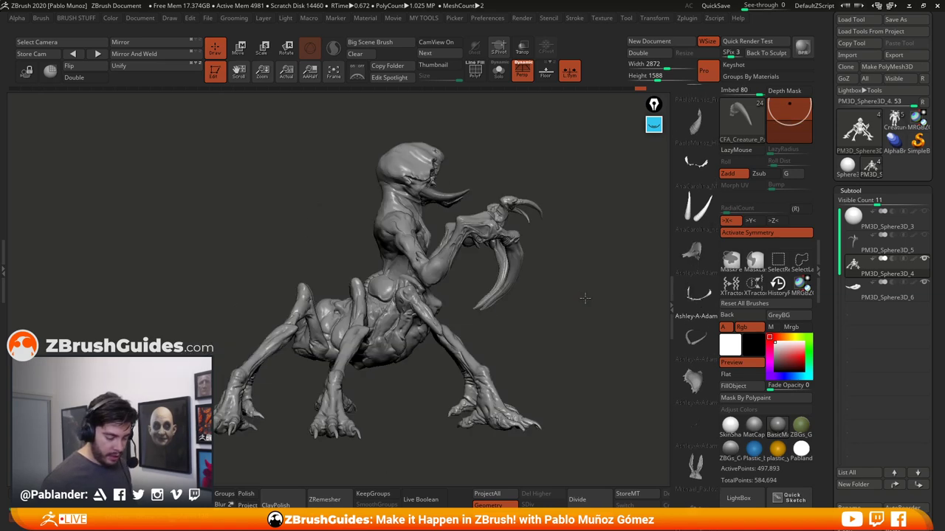
{"action": "mouse_move", "coordinate": [502, 171]}
{"action": "left_mouse_down"}
{"action": "mouse_move", "coordinate": [517, 164]}
{"action": "mouse_move", "coordinate": [483, 152]}
{"action": "mouse_move", "coordinate": [561, 187]}
{"action": "mouse_move", "coordinate": [569, 184]}
{"action": "mouse_move", "coordinate": [562, 174]}
{"action": "mouse_move", "coordinate": [577, 222]}
{"action": "mouse_move", "coordinate": [559, 221]}
{"action": "left_mouse_up"}
Erase the old Quality, Time and Money notes and set the screen annotation pen to a thin pink stroke
{"action": "left_click", "coordinate": [654, 126]}
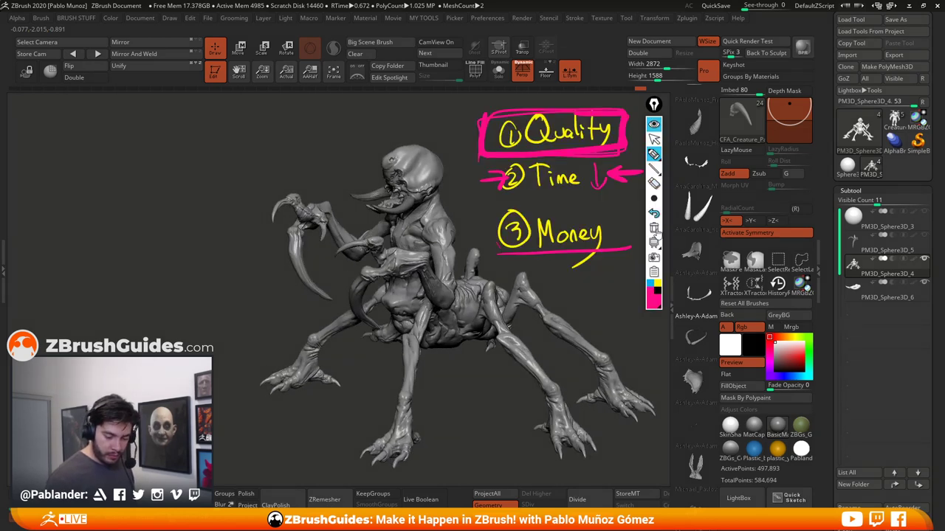
{"action": "left_click", "coordinate": [654, 227]}
{"action": "left_click", "coordinate": [653, 289]}
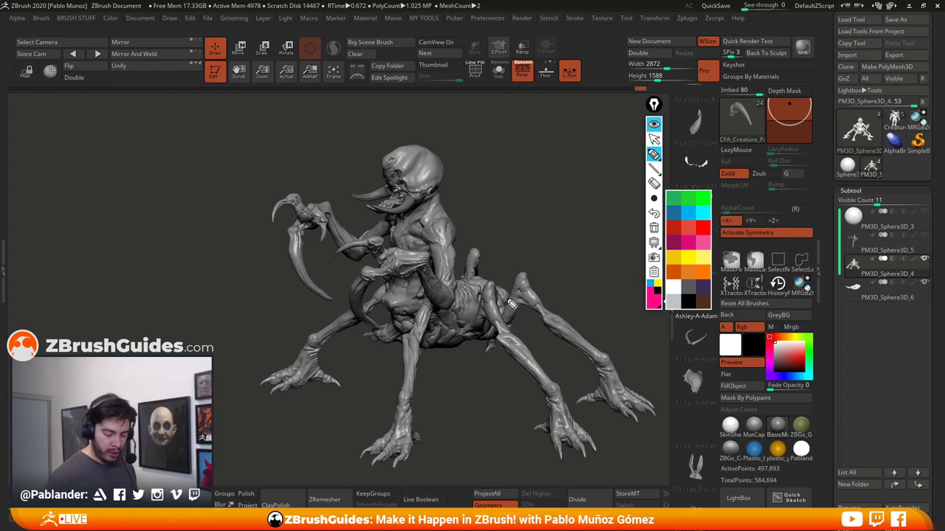
{"action": "mouse_move", "coordinate": [509, 301]}
{"action": "left_mouse_down"}
{"action": "mouse_move", "coordinate": [521, 270]}
{"action": "mouse_move", "coordinate": [542, 302]}
{"action": "left_mouse_up"}
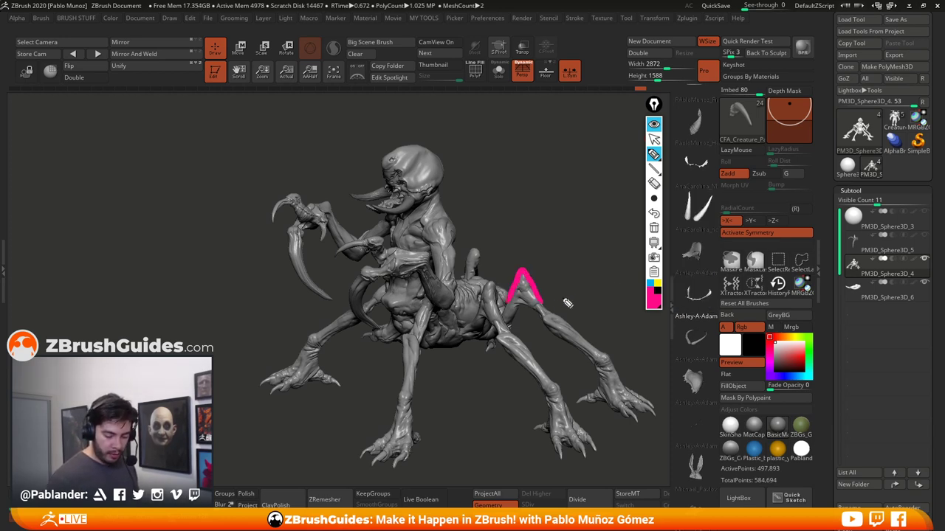
{"action": "left_click", "coordinate": [654, 213]}
{"action": "left_click", "coordinate": [631, 199]}
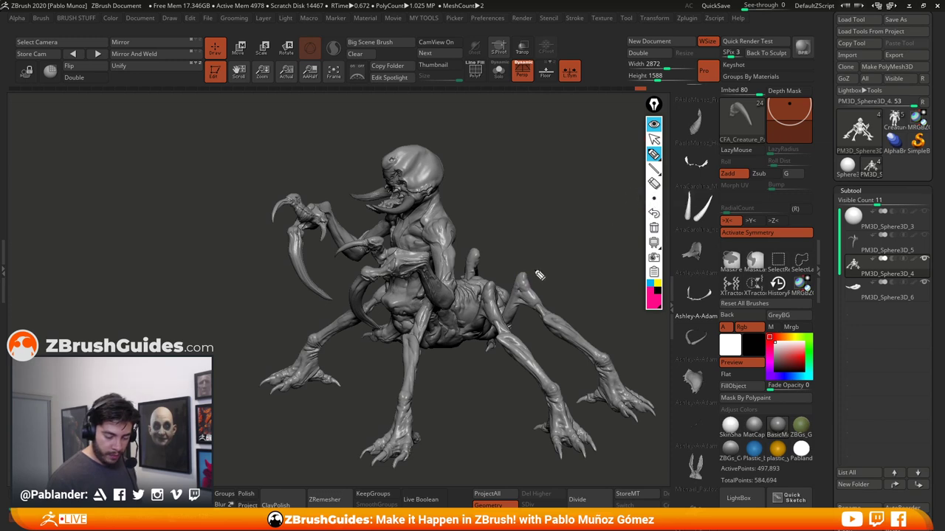
Mark the pointed leg joints and knees of the creature with pink annotation strokes
{"action": "left_click_drag", "start_coordinate": [515, 302], "coordinate": [545, 301]}
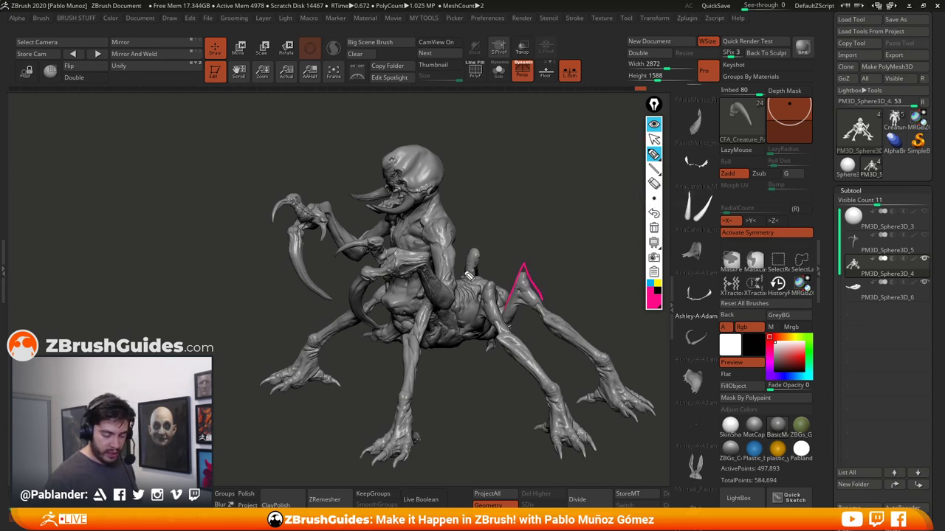
{"action": "left_click_drag", "start_coordinate": [464, 271], "coordinate": [482, 262]}
{"action": "mouse_move", "coordinate": [478, 308]}
{"action": "left_mouse_down"}
{"action": "mouse_move", "coordinate": [510, 336]}
{"action": "mouse_move", "coordinate": [517, 359]}
{"action": "left_mouse_up"}
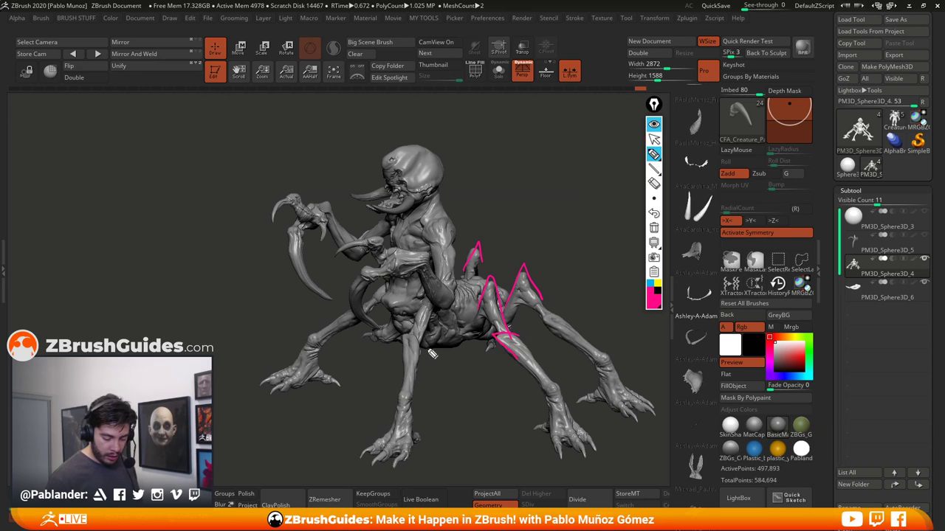
{"action": "mouse_move", "coordinate": [400, 362]}
{"action": "left_mouse_down"}
{"action": "mouse_move", "coordinate": [406, 334]}
{"action": "mouse_move", "coordinate": [421, 355]}
{"action": "left_mouse_up"}
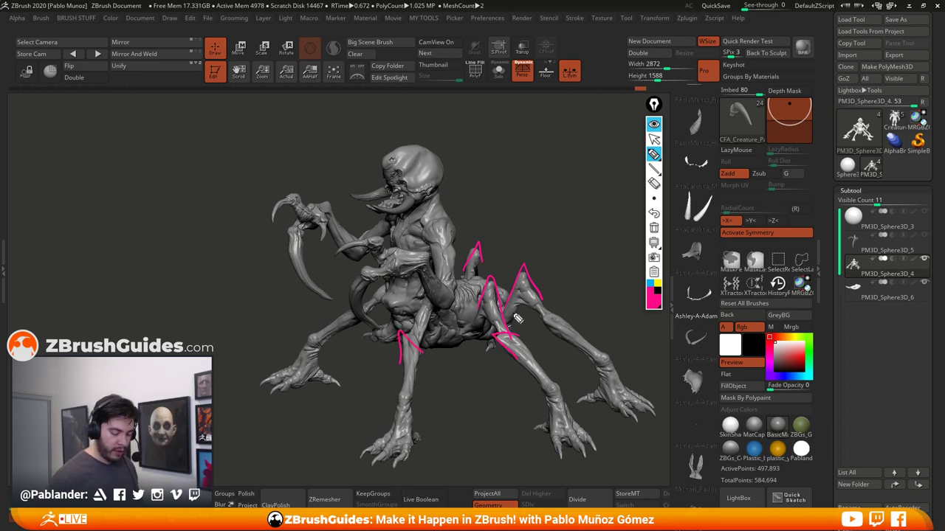
{"action": "left_click_drag", "start_coordinate": [541, 318], "coordinate": [555, 330]}
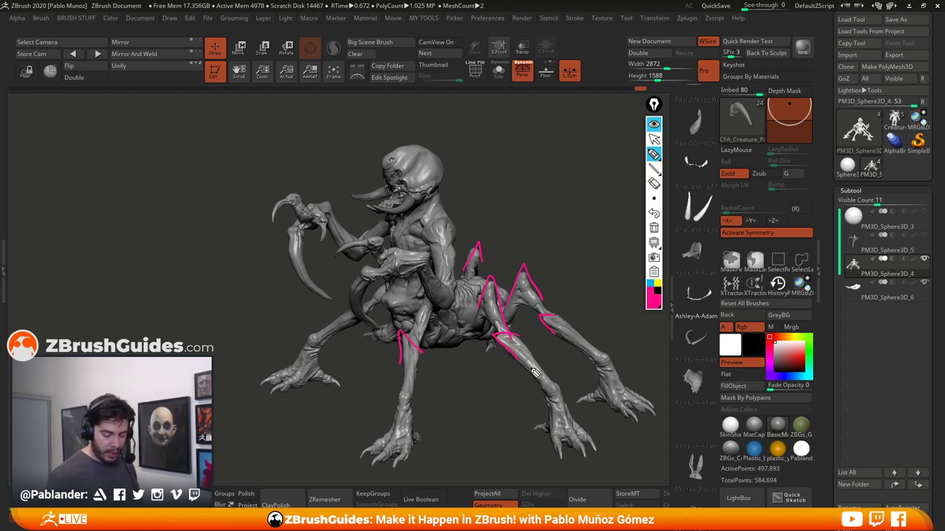
Outline the claws on the creature's feet with pink annotation strokes
{"action": "mouse_move", "coordinate": [374, 452]}
{"action": "left_mouse_down"}
{"action": "mouse_move", "coordinate": [383, 463]}
{"action": "mouse_move", "coordinate": [410, 462]}
{"action": "left_mouse_up"}
{"action": "left_click_drag", "start_coordinate": [280, 372], "coordinate": [275, 397]}
{"action": "left_click_drag", "start_coordinate": [324, 376], "coordinate": [341, 386]}
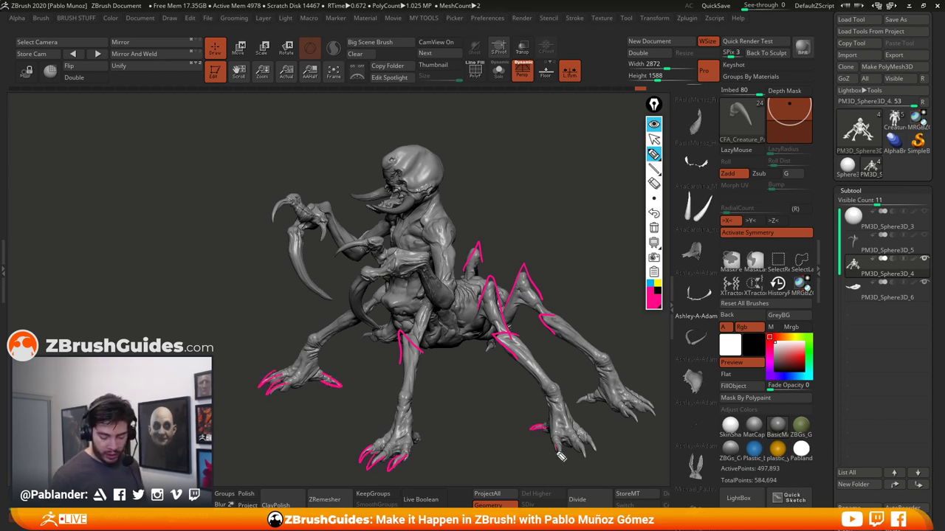
{"action": "mouse_move", "coordinate": [567, 439]}
{"action": "left_mouse_down"}
{"action": "mouse_move", "coordinate": [576, 454]}
{"action": "mouse_move", "coordinate": [596, 458]}
{"action": "left_mouse_up"}
{"action": "mouse_move", "coordinate": [573, 406]}
{"action": "left_mouse_down"}
{"action": "mouse_move", "coordinate": [595, 396]}
{"action": "mouse_move", "coordinate": [642, 422]}
{"action": "mouse_move", "coordinate": [657, 417]}
{"action": "left_mouse_up"}
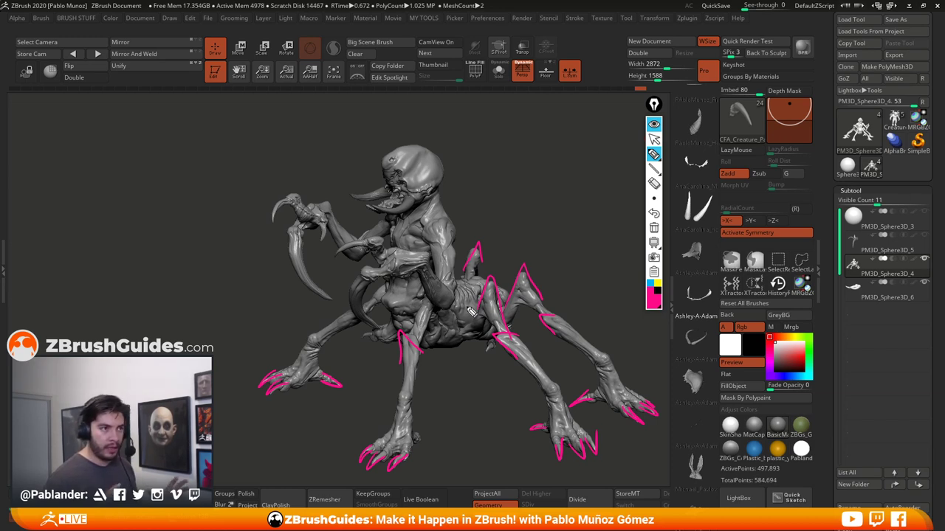
Trace the hand claws, the two front lower legs and the mouth tusks in pink
{"action": "mouse_move", "coordinate": [295, 201]}
{"action": "left_mouse_down"}
{"action": "mouse_move", "coordinate": [270, 223]}
{"action": "mouse_move", "coordinate": [300, 264]}
{"action": "mouse_move", "coordinate": [298, 231]}
{"action": "left_mouse_up"}
{"action": "mouse_move", "coordinate": [318, 224]}
{"action": "left_mouse_down"}
{"action": "mouse_move", "coordinate": [319, 244]}
{"action": "mouse_move", "coordinate": [323, 214]}
{"action": "left_mouse_up"}
{"action": "mouse_move", "coordinate": [377, 239]}
{"action": "left_mouse_down"}
{"action": "mouse_move", "coordinate": [368, 240]}
{"action": "mouse_move", "coordinate": [373, 332]}
{"action": "mouse_move", "coordinate": [296, 369]}
{"action": "left_mouse_up"}
{"action": "left_click_drag", "start_coordinate": [408, 379], "coordinate": [396, 431]}
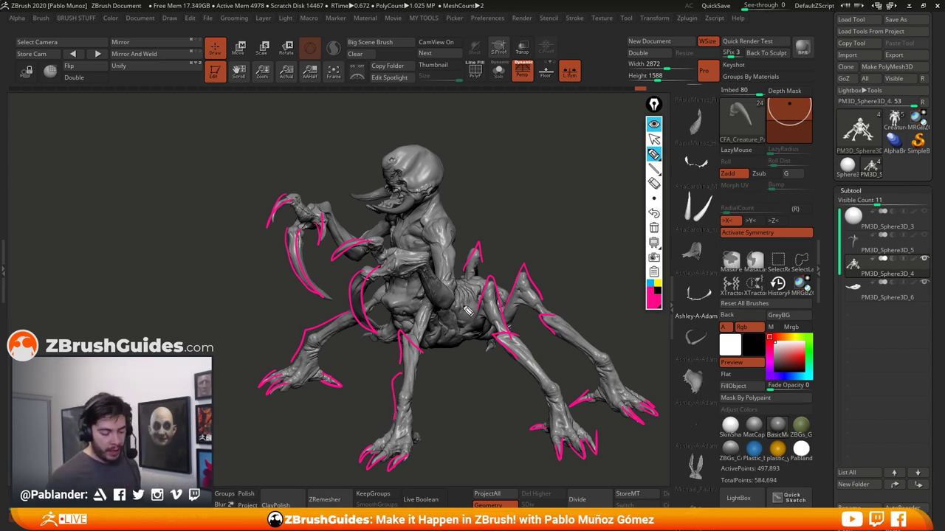
{"action": "mouse_move", "coordinate": [384, 189]}
{"action": "left_mouse_down"}
{"action": "mouse_move", "coordinate": [347, 195]}
{"action": "mouse_move", "coordinate": [399, 192]}
{"action": "mouse_move", "coordinate": [381, 209]}
{"action": "left_mouse_up"}
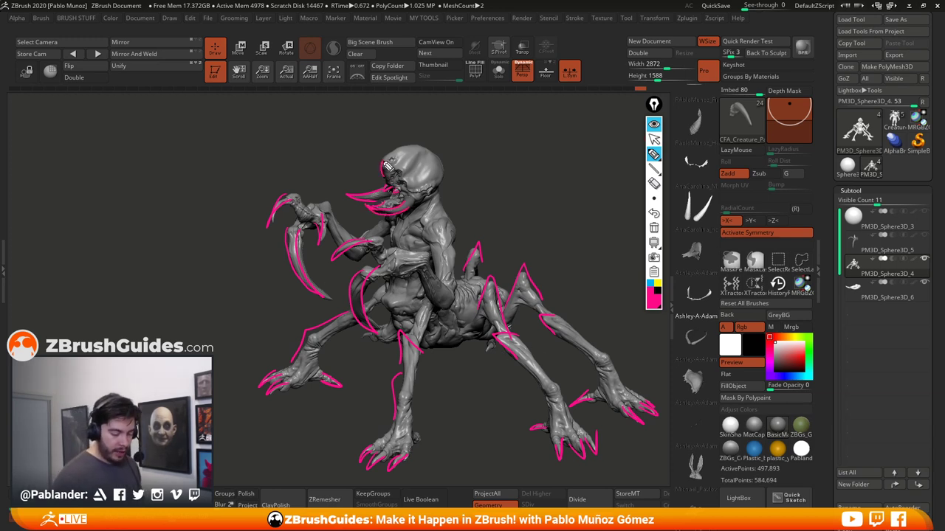
Outline the head and back in blue and sketch backswept horn shapes behind the skull
{"action": "left_click", "coordinate": [656, 282]}
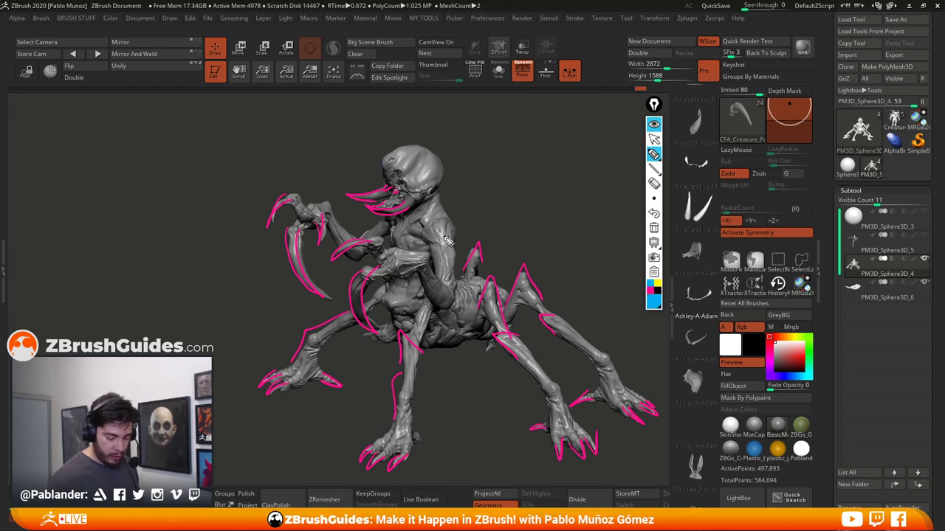
{"action": "mouse_move", "coordinate": [382, 165]}
{"action": "left_mouse_down"}
{"action": "mouse_move", "coordinate": [426, 152]}
{"action": "mouse_move", "coordinate": [456, 235]}
{"action": "mouse_move", "coordinate": [454, 268]}
{"action": "left_mouse_up"}
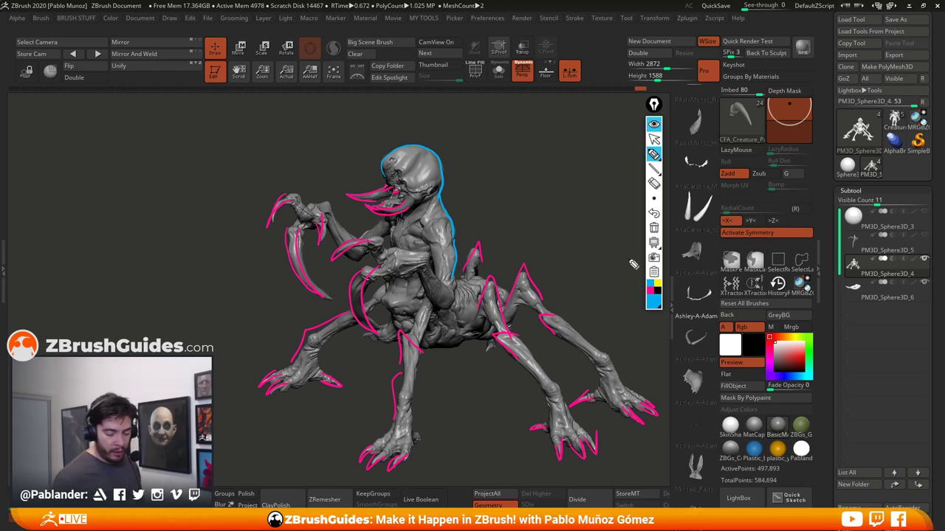
{"action": "left_click", "coordinate": [653, 295]}
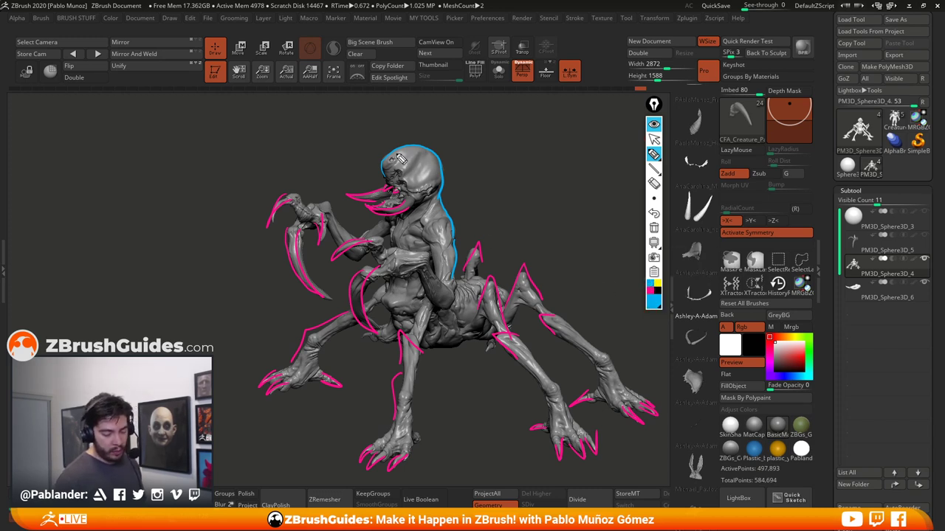
{"action": "mouse_move", "coordinate": [414, 151]}
{"action": "left_mouse_down"}
{"action": "mouse_move", "coordinate": [498, 146]}
{"action": "mouse_move", "coordinate": [446, 186]}
{"action": "left_mouse_up"}
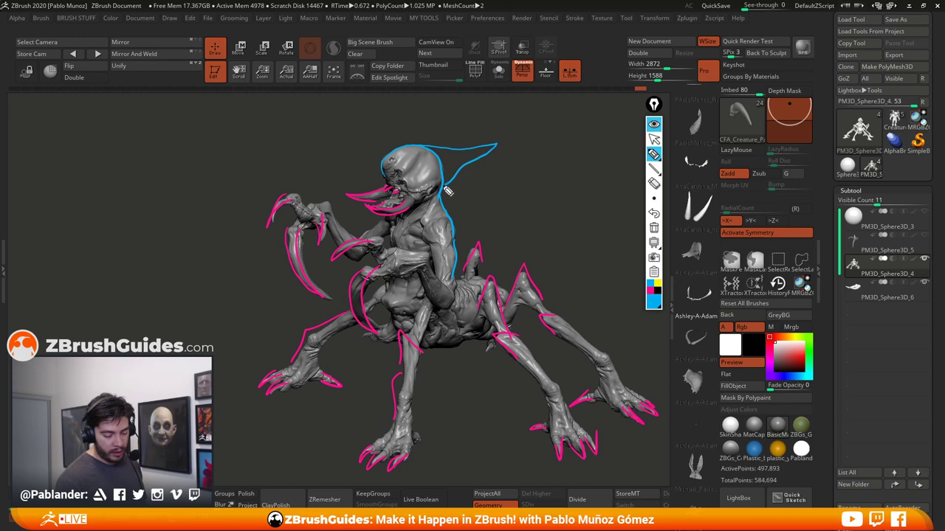
{"action": "mouse_move", "coordinate": [418, 150]}
{"action": "left_mouse_down"}
{"action": "mouse_move", "coordinate": [471, 138]}
{"action": "mouse_move", "coordinate": [437, 155]}
{"action": "mouse_move", "coordinate": [493, 145]}
{"action": "mouse_move", "coordinate": [426, 200]}
{"action": "left_mouse_up"}
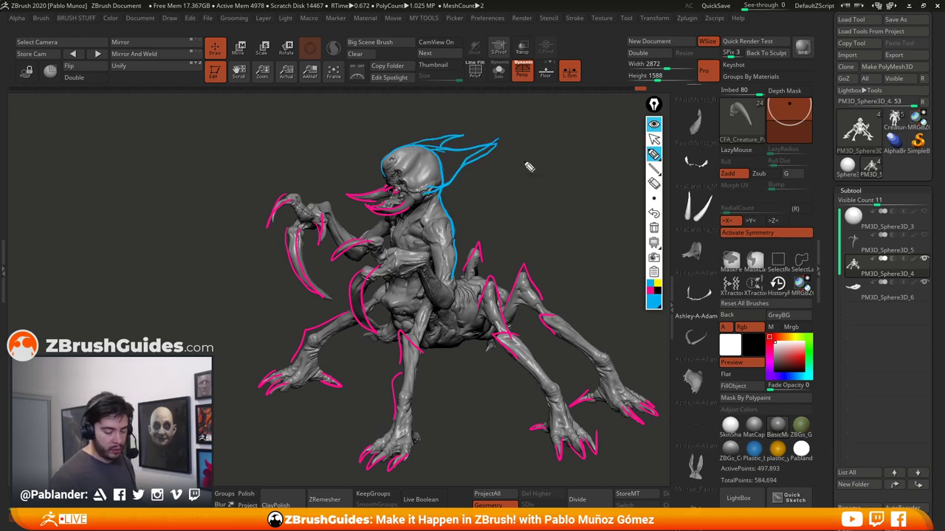
{"action": "left_click_drag", "start_coordinate": [406, 149], "coordinate": [465, 148]}
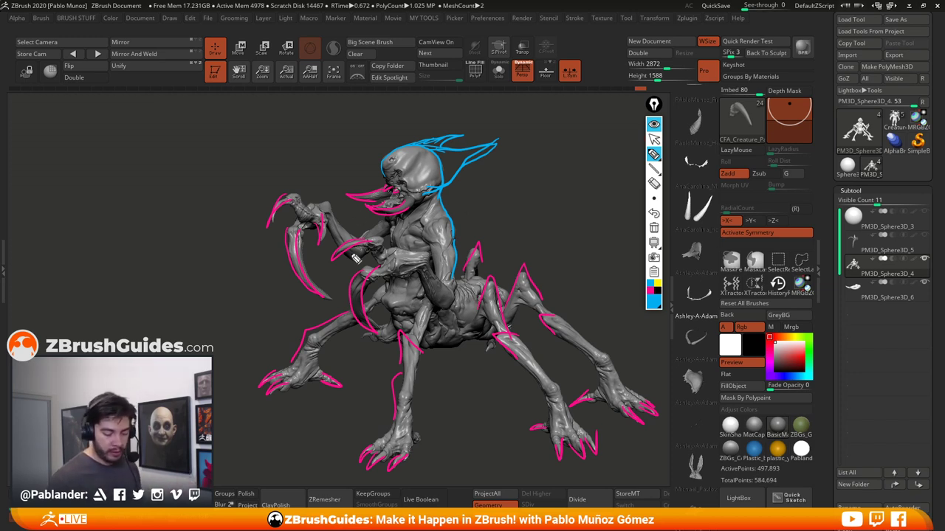
Clear the annotations, hatch the face in yellow and the smooth skull in blue, and leave annotation mode
{"action": "left_click", "coordinate": [654, 229]}
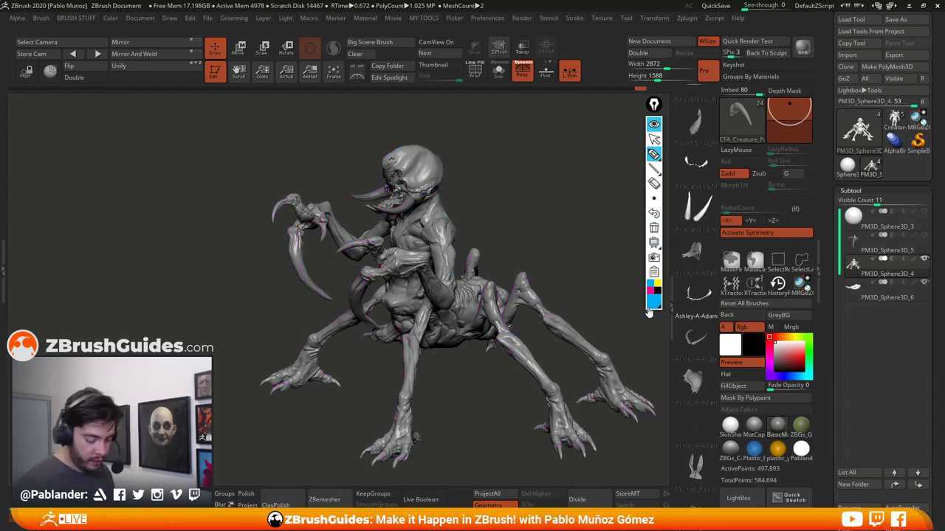
{"action": "left_click", "coordinate": [655, 300]}
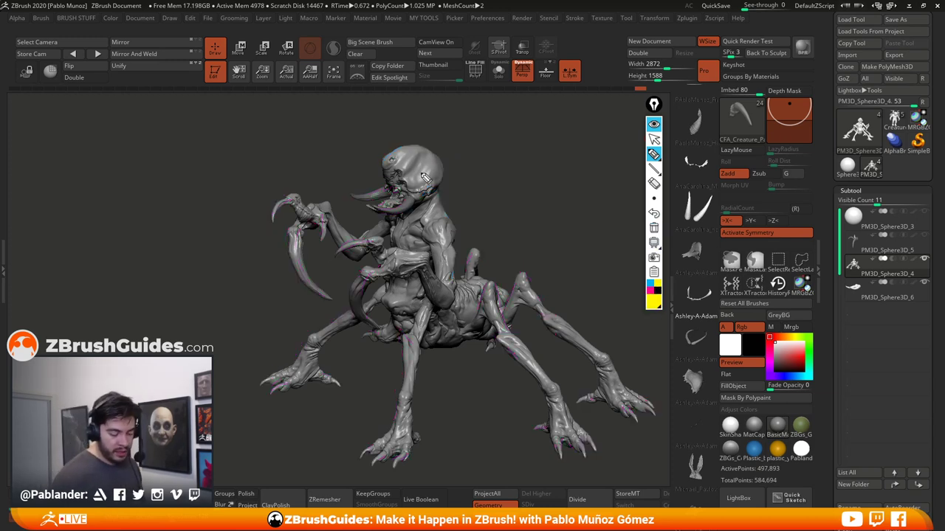
{"action": "mouse_move", "coordinate": [386, 168]}
{"action": "left_mouse_down"}
{"action": "mouse_move", "coordinate": [402, 185]}
{"action": "mouse_move", "coordinate": [398, 200]}
{"action": "mouse_move", "coordinate": [414, 172]}
{"action": "mouse_move", "coordinate": [441, 169]}
{"action": "left_mouse_up"}
{"action": "left_click", "coordinate": [653, 285]}
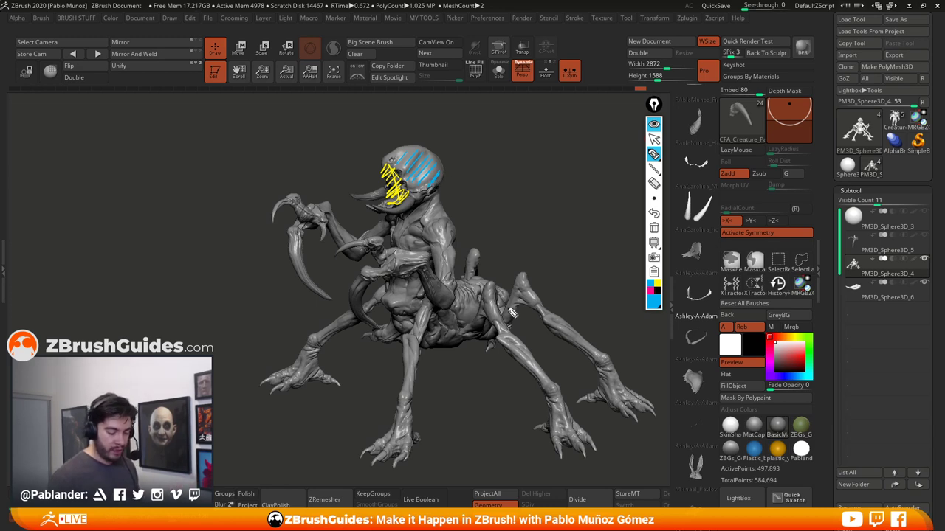
{"action": "left_click", "coordinate": [653, 124]}
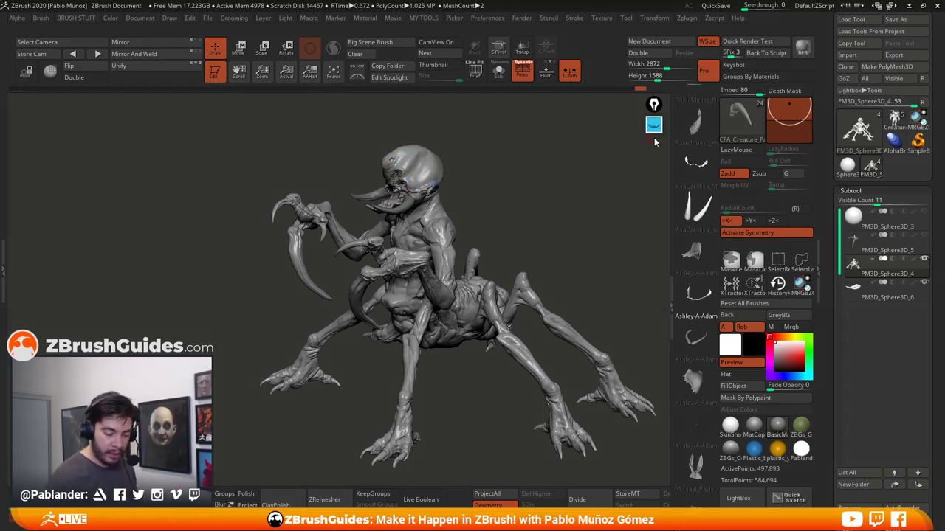
Select the flared, bone-like insert part and add a mirrored pair of it to the sides of the creature's head
{"action": "mouse_move", "coordinate": [537, 212]}
{"action": "left_mouse_down"}
{"action": "mouse_move", "coordinate": [556, 211]}
{"action": "mouse_move", "coordinate": [546, 200]}
{"action": "mouse_move", "coordinate": [495, 194]}
{"action": "mouse_move", "coordinate": [583, 203]}
{"action": "left_mouse_up"}
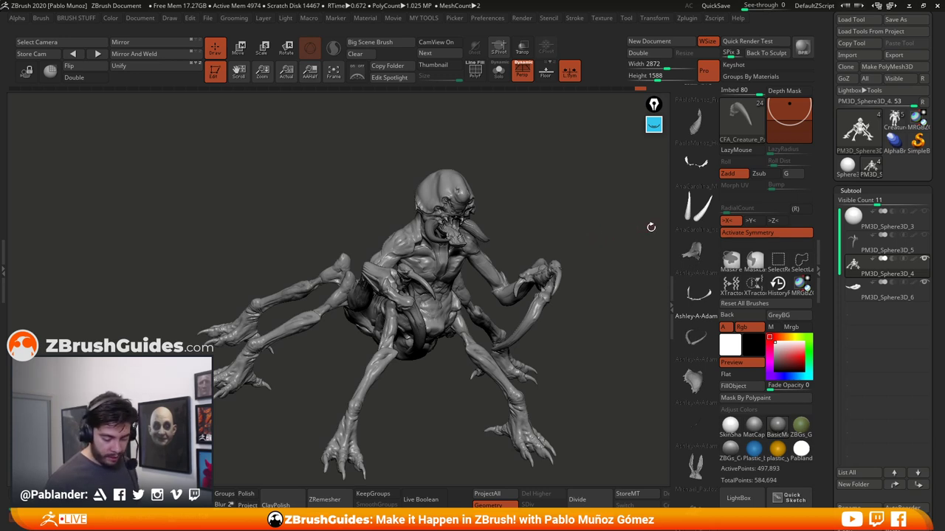
{"action": "left_click", "coordinate": [696, 251]}
{"action": "left_click_drag", "start_coordinate": [538, 227], "coordinate": [579, 217]}
{"action": "left_click_drag", "start_coordinate": [538, 194], "coordinate": [538, 217], "text": "alt"}
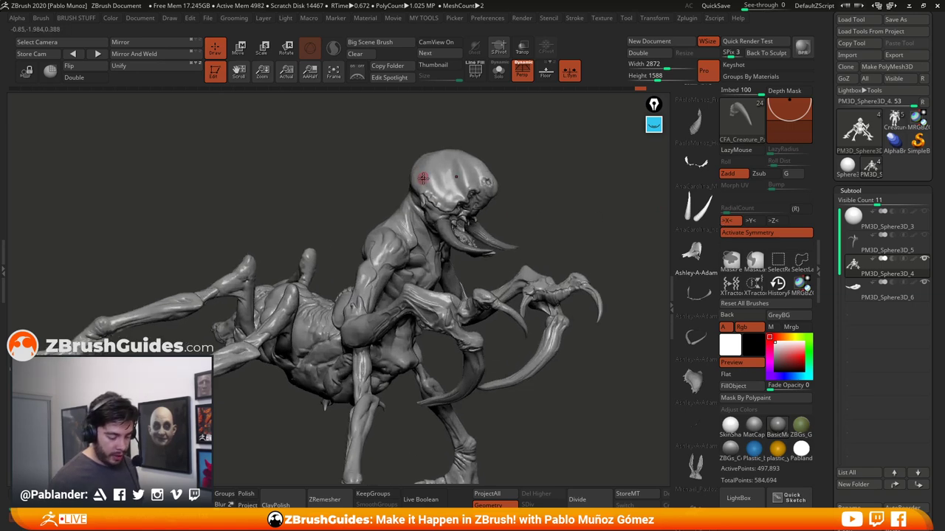
{"action": "left_click_drag", "start_coordinate": [423, 177], "coordinate": [440, 207]}
{"action": "left_click_drag", "start_coordinate": [552, 184], "coordinate": [557, 188], "text": "ctrl"}
{"action": "left_click_drag", "start_coordinate": [558, 188], "coordinate": [464, 195]}
{"action": "left_click_drag", "start_coordinate": [459, 198], "coordinate": [454, 210]}
{"action": "left_click_drag", "start_coordinate": [533, 182], "coordinate": [504, 182]}
{"action": "key", "text": "ctrl+shift+z"}
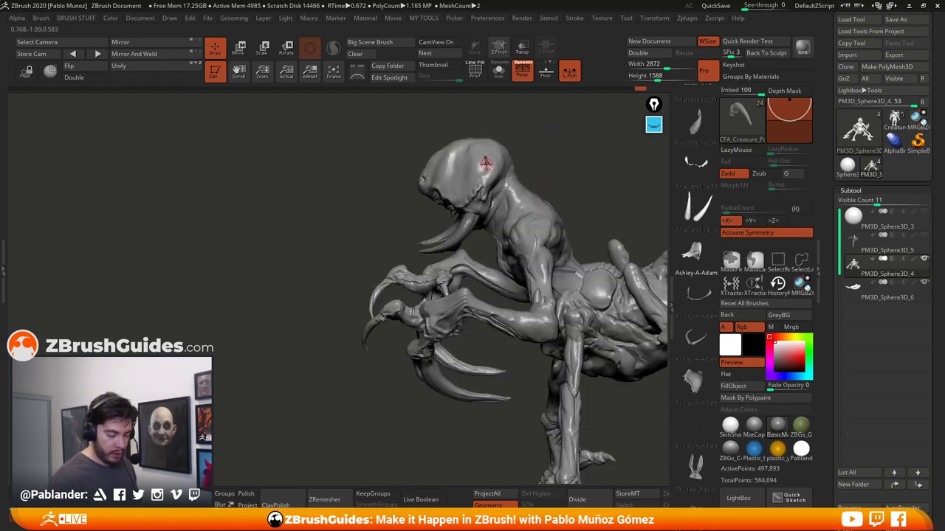
{"action": "key", "text": "ctrl+z"}
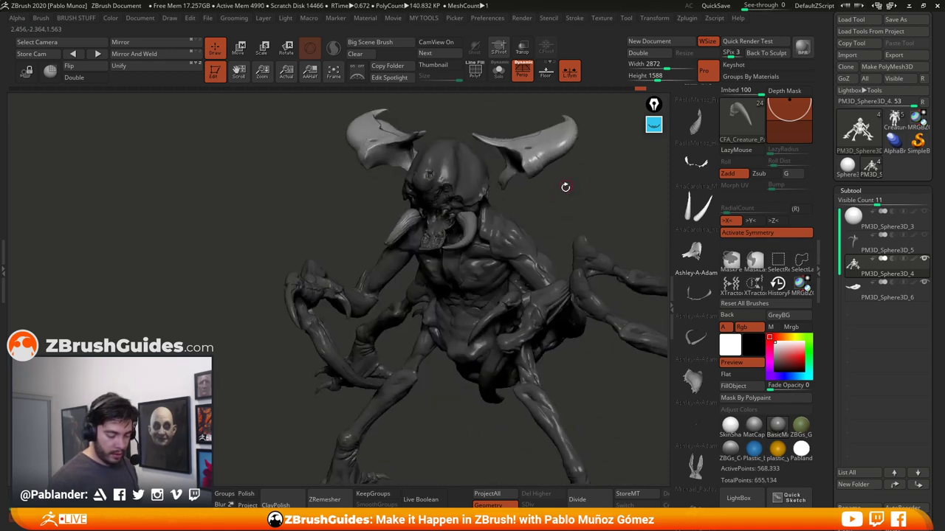
Reposition the inserted horn pair with the Move gizmo so the horns sit closer to the back of the head
{"action": "left_click_drag", "start_coordinate": [560, 207], "coordinate": [555, 230], "text": "shift"}
{"action": "left_click", "coordinate": [243, 51]}
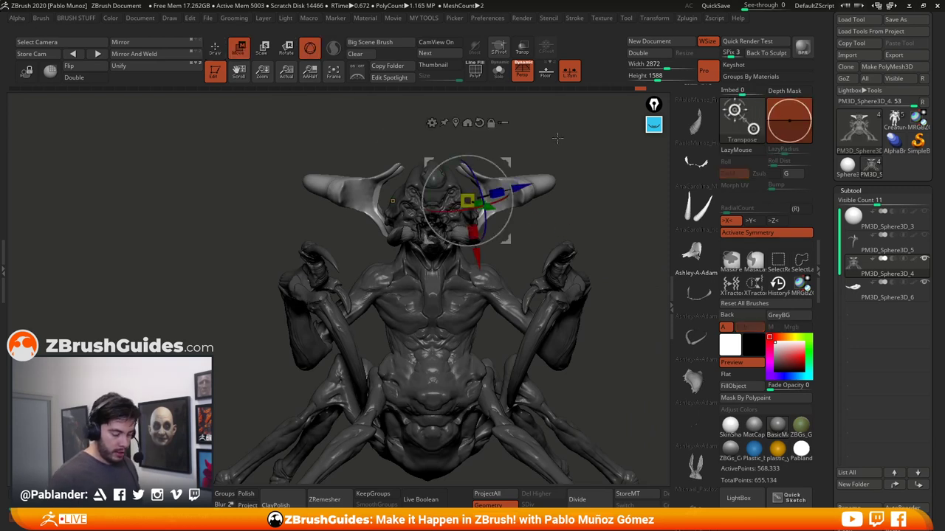
{"action": "left_click_drag", "start_coordinate": [558, 137], "coordinate": [559, 174]}
{"action": "left_click_drag", "start_coordinate": [467, 201], "coordinate": [475, 175]}
{"action": "left_click_drag", "start_coordinate": [541, 167], "coordinate": [484, 201]}
{"action": "left_click_drag", "start_coordinate": [542, 228], "coordinate": [476, 201]}
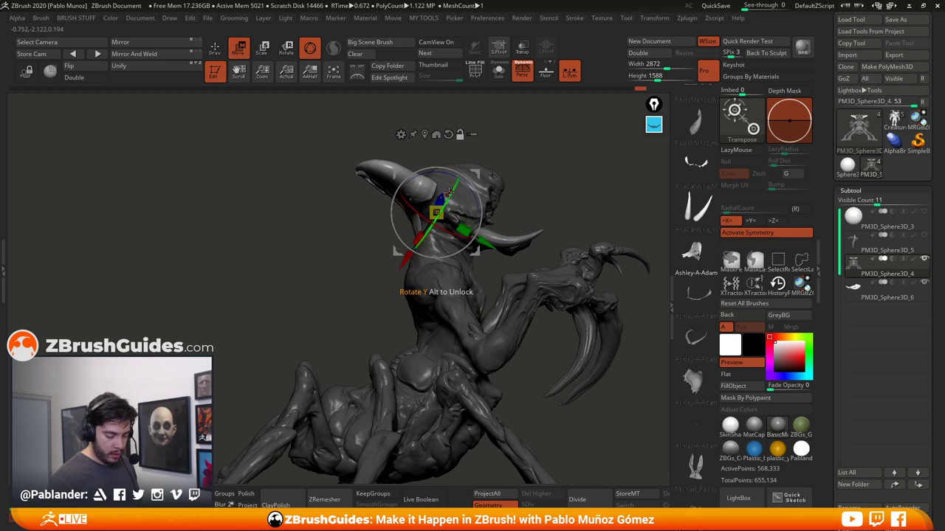
Rotate the horns about 41 degrees around Y, seat them against the back of the skull and return to Draw mode
{"action": "left_click_drag", "start_coordinate": [449, 201], "coordinate": [435, 228]}
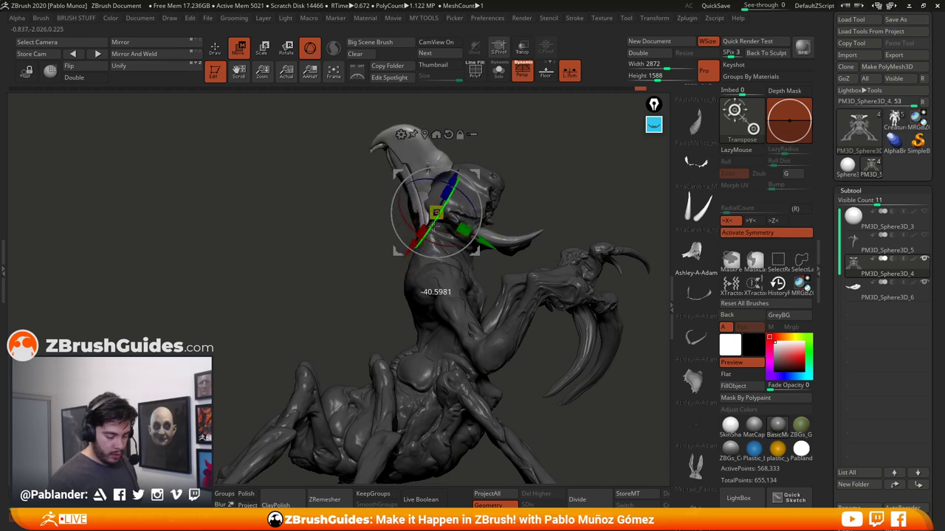
{"action": "mouse_move", "coordinate": [468, 197]}
{"action": "left_mouse_down"}
{"action": "mouse_move", "coordinate": [478, 177]}
{"action": "mouse_move", "coordinate": [471, 156]}
{"action": "mouse_move", "coordinate": [484, 157]}
{"action": "left_mouse_up"}
{"action": "left_click_drag", "start_coordinate": [436, 214], "coordinate": [452, 209]}
{"action": "mouse_move", "coordinate": [543, 144]}
{"action": "left_mouse_down"}
{"action": "mouse_move", "coordinate": [526, 148]}
{"action": "mouse_move", "coordinate": [575, 174]}
{"action": "left_mouse_up"}
{"action": "left_click", "coordinate": [215, 48]}
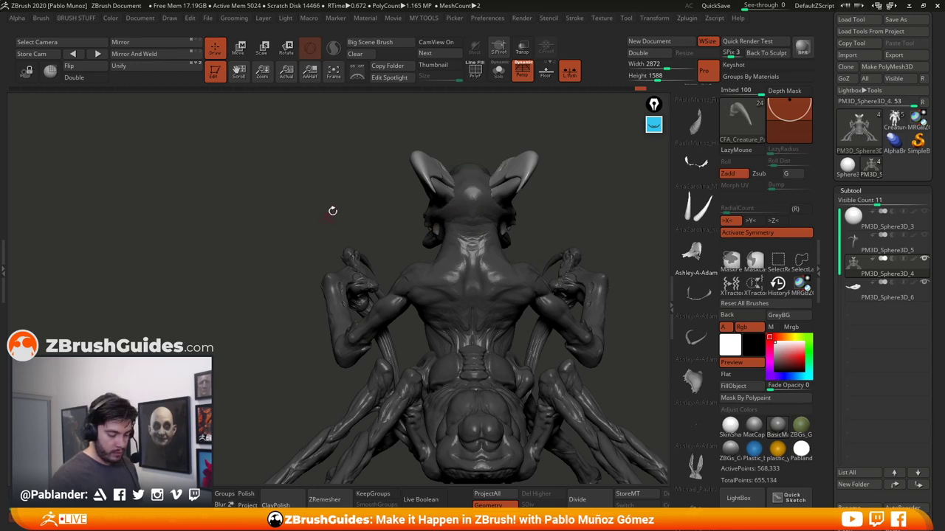
Split the unmasked horn pair off the creature's body into its own subtool and make that subtool active
{"action": "mouse_move", "coordinate": [331, 211]}
{"action": "left_mouse_down"}
{"action": "mouse_move", "coordinate": [553, 202]}
{"action": "mouse_move", "coordinate": [575, 252]}
{"action": "mouse_move", "coordinate": [442, 196]}
{"action": "left_mouse_up"}
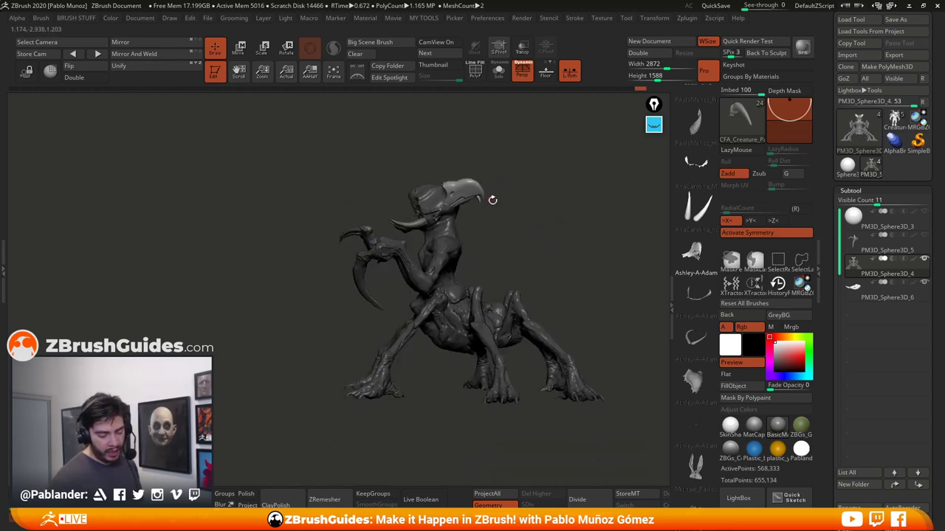
{"action": "left_click_drag", "start_coordinate": [510, 211], "coordinate": [563, 211]}
{"action": "key", "text": "space"}
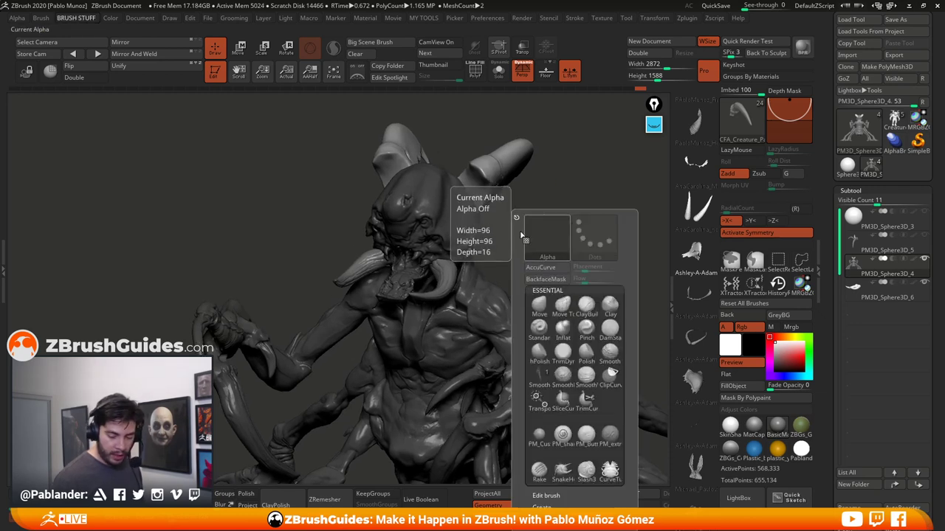
{"action": "key", "text": "m"}
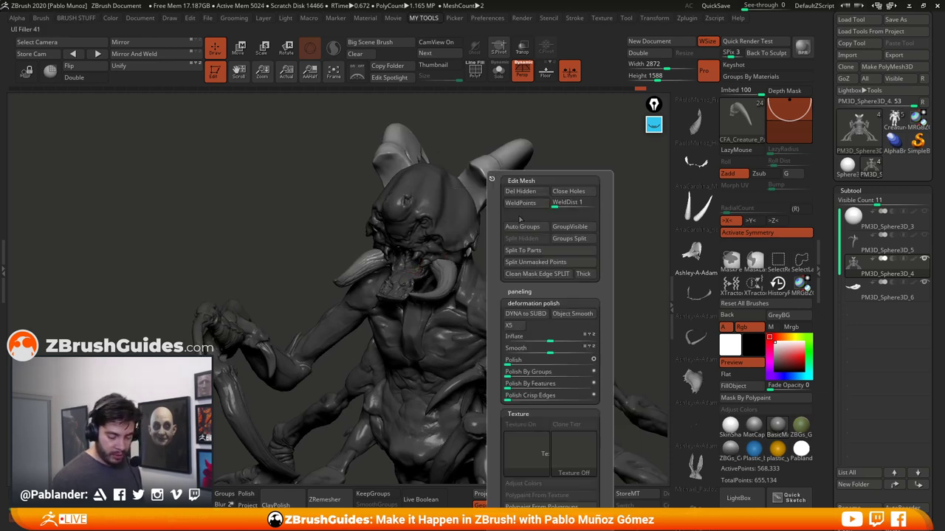
{"action": "left_click", "coordinate": [563, 262]}
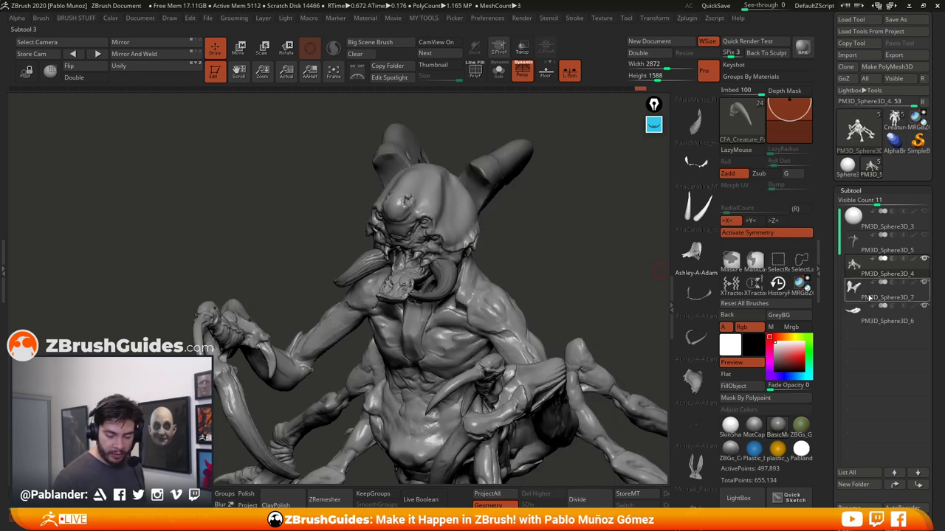
{"action": "mouse_move", "coordinate": [539, 233]}
{"action": "left_mouse_down"}
{"action": "mouse_move", "coordinate": [517, 244]}
{"action": "mouse_move", "coordinate": [541, 217]}
{"action": "left_mouse_up"}
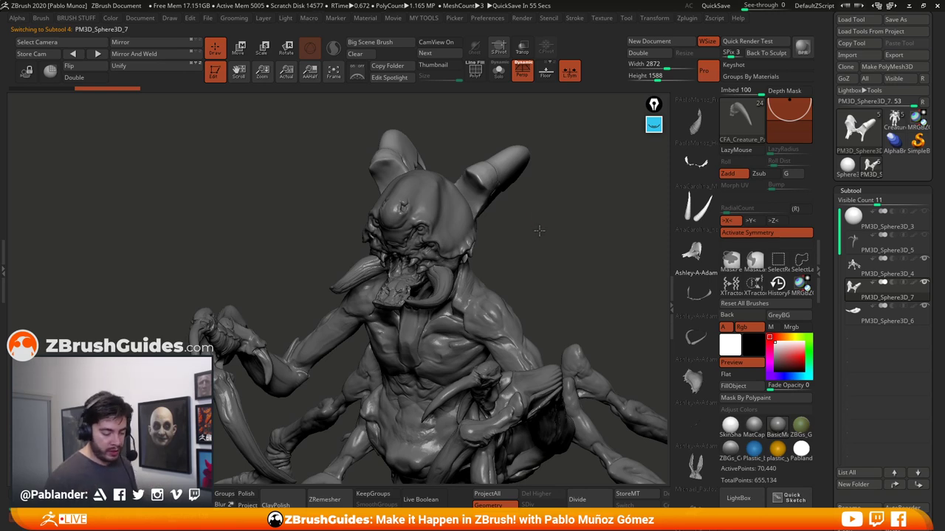
{"action": "left_click_drag", "start_coordinate": [539, 231], "coordinate": [502, 213]}
Switch to the Move brush and start adjusting the shape of the mirrored horns beside the skull
{"action": "key", "text": "b"}
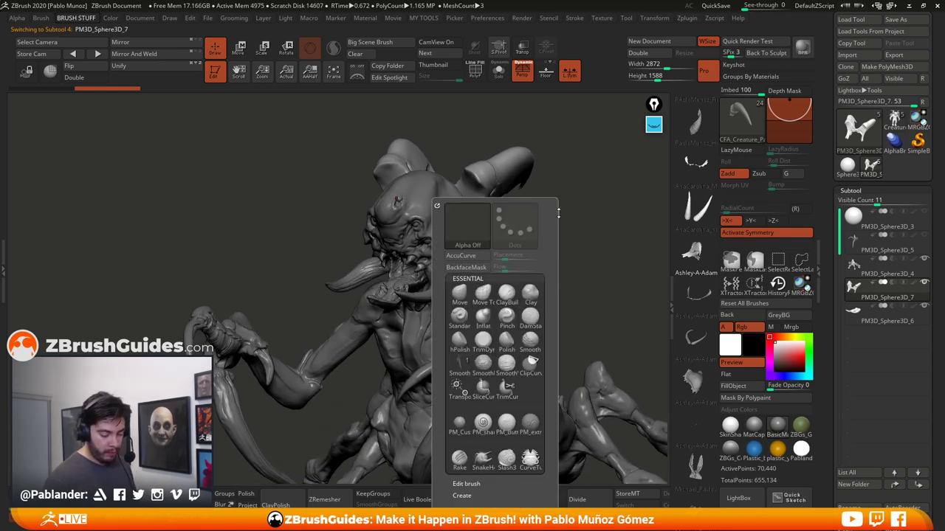
{"action": "left_click", "coordinate": [460, 291]}
{"action": "key", "text": "b"}
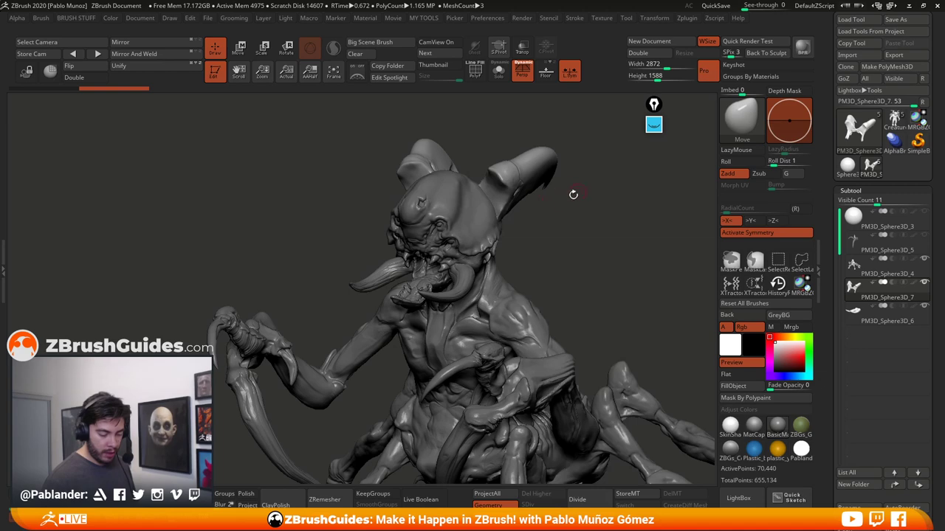
{"action": "key", "text": "space"}
{"action": "mouse_move", "coordinate": [612, 186]}
{"action": "left_mouse_down"}
{"action": "mouse_move", "coordinate": [565, 211]}
{"action": "mouse_move", "coordinate": [510, 205]}
{"action": "mouse_move", "coordinate": [442, 219]}
{"action": "left_mouse_up"}
{"action": "right_click_drag", "start_coordinate": [459, 221], "coordinate": [488, 200]}
{"action": "left_click_drag", "start_coordinate": [456, 183], "coordinate": [467, 188]}
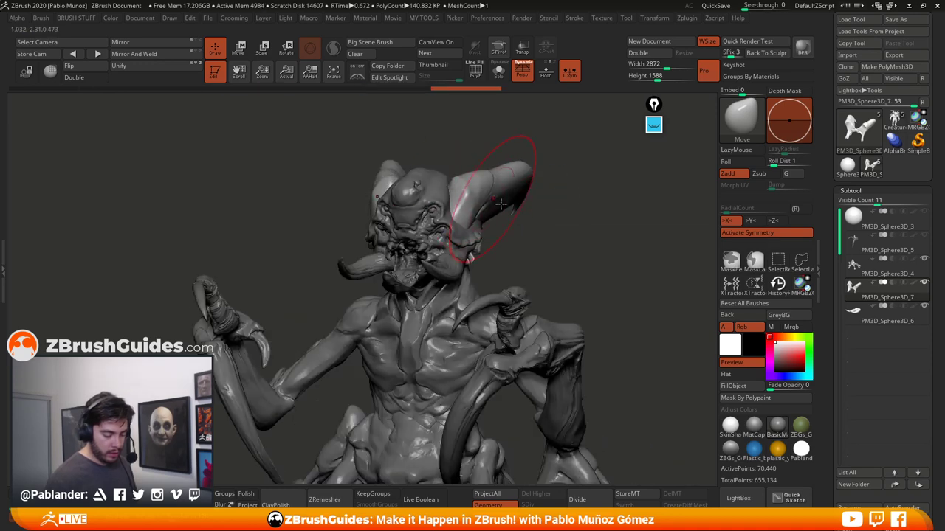
Push the horns outward along the sides of the skull with the Move brush, shaping them from the front and above
{"action": "mouse_move", "coordinate": [502, 195]}
{"action": "right_mouse_down"}
{"action": "mouse_move", "coordinate": [524, 237]}
{"action": "mouse_move", "coordinate": [499, 274]}
{"action": "right_mouse_up"}
{"action": "left_click_drag", "start_coordinate": [481, 219], "coordinate": [490, 209]}
{"action": "right_click", "coordinate": [496, 207]}
{"action": "right_click_drag", "start_coordinate": [509, 207], "coordinate": [509, 230]}
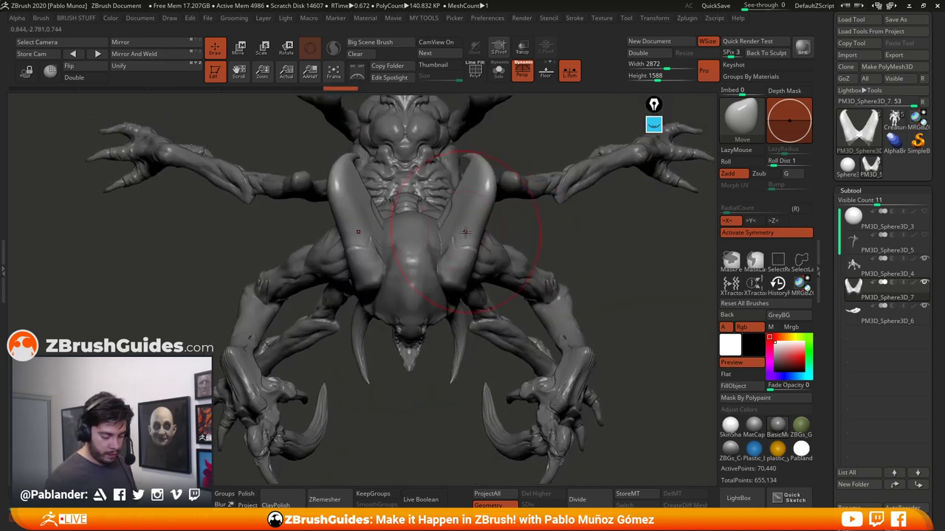
{"action": "left_click_drag", "start_coordinate": [465, 232], "coordinate": [475, 234]}
{"action": "mouse_move", "coordinate": [479, 231]}
{"action": "left_mouse_down"}
{"action": "mouse_move", "coordinate": [492, 209]}
{"action": "mouse_move", "coordinate": [471, 190]}
{"action": "left_mouse_up"}
Isolate the horn subtool and bend the blades into a rounder outward curve with the Move brush
{"action": "left_click", "coordinate": [500, 72]}
{"action": "right_click_drag", "start_coordinate": [535, 202], "coordinate": [530, 213]}
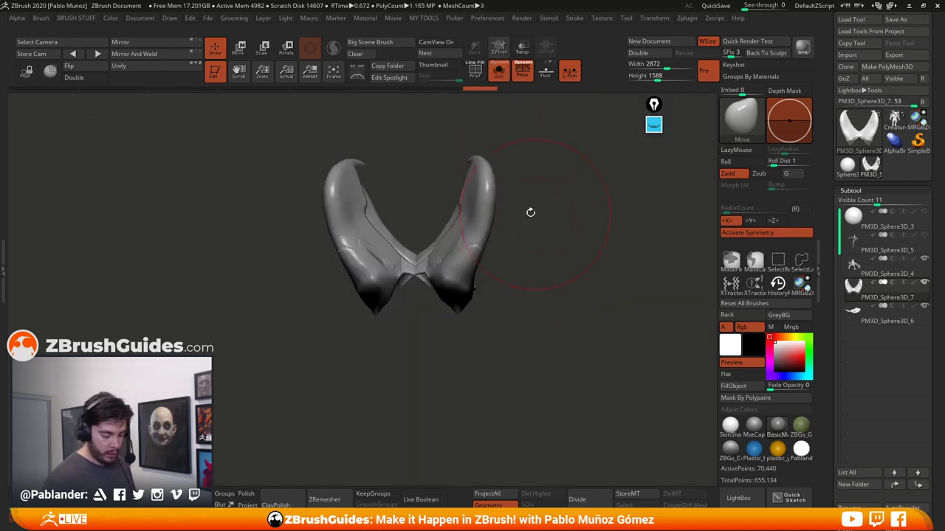
{"action": "left_click_drag", "start_coordinate": [452, 226], "coordinate": [442, 236]}
{"action": "left_click_drag", "start_coordinate": [475, 254], "coordinate": [485, 259]}
{"action": "right_click_drag", "start_coordinate": [525, 258], "coordinate": [493, 261]}
{"action": "left_click_drag", "start_coordinate": [493, 259], "coordinate": [501, 251]}
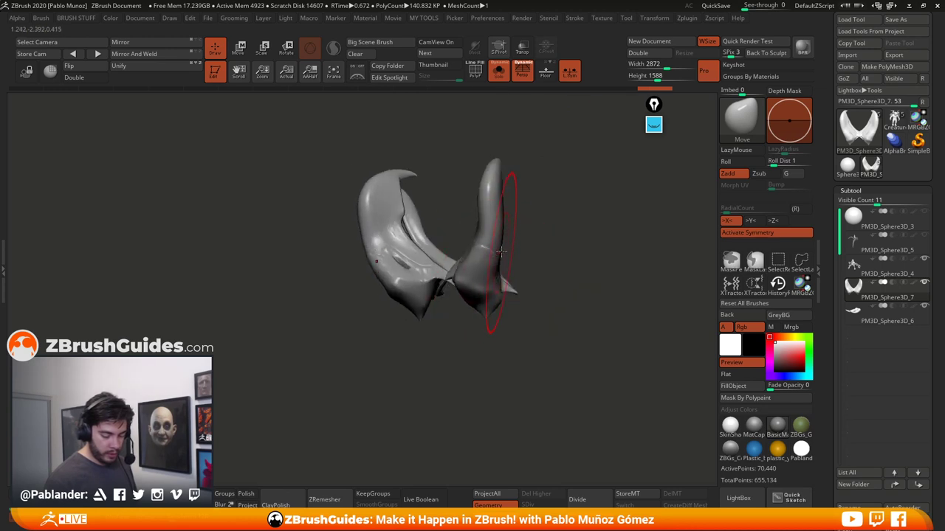
{"action": "right_click_drag", "start_coordinate": [503, 230], "coordinate": [511, 217]}
{"action": "left_click_drag", "start_coordinate": [500, 207], "coordinate": [498, 195]}
{"action": "right_click_drag", "start_coordinate": [542, 208], "coordinate": [512, 220]}
{"action": "left_click_drag", "start_coordinate": [523, 230], "coordinate": [528, 230]}
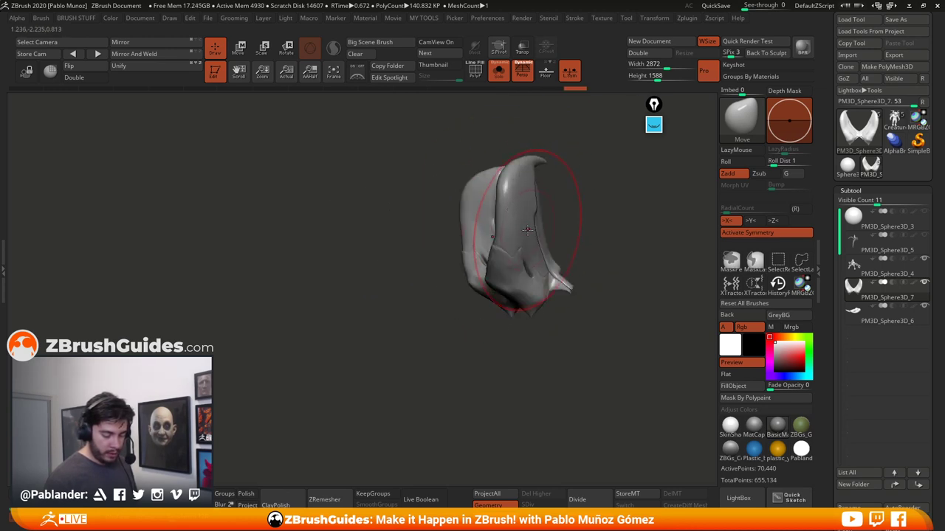
Refine the curvature of the isolated horns' blades and hooked tips with the Move brush from several angles
{"action": "left_click_drag", "start_coordinate": [534, 269], "coordinate": [543, 267]}
{"action": "right_click_drag", "start_coordinate": [583, 223], "coordinate": [546, 217]}
{"action": "left_click_drag", "start_coordinate": [536, 204], "coordinate": [543, 201]}
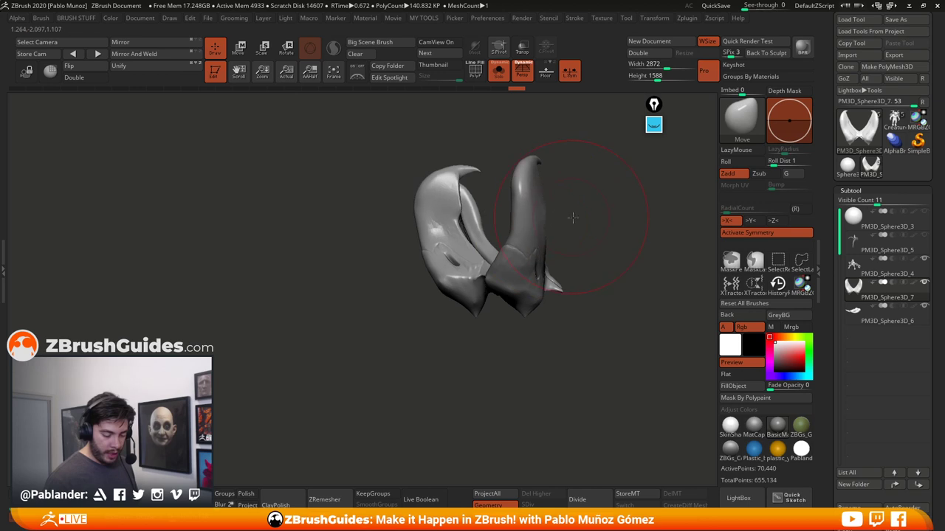
{"action": "right_click_drag", "start_coordinate": [571, 217], "coordinate": [556, 221]}
{"action": "mouse_move", "coordinate": [543, 191]}
{"action": "left_mouse_down"}
{"action": "mouse_move", "coordinate": [554, 185]}
{"action": "mouse_move", "coordinate": [533, 189]}
{"action": "left_mouse_up"}
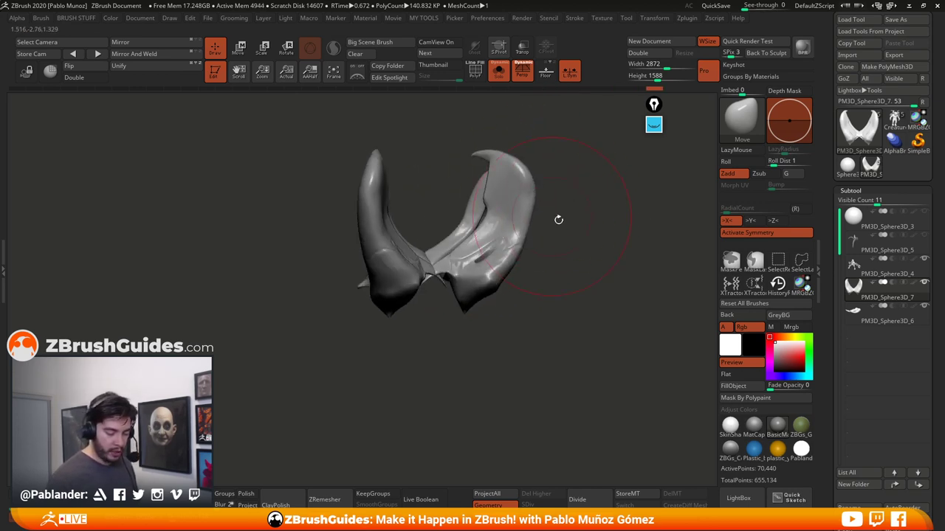
{"action": "left_click_drag", "start_coordinate": [559, 220], "coordinate": [494, 216]}
{"action": "left_click_drag", "start_coordinate": [563, 235], "coordinate": [580, 246]}
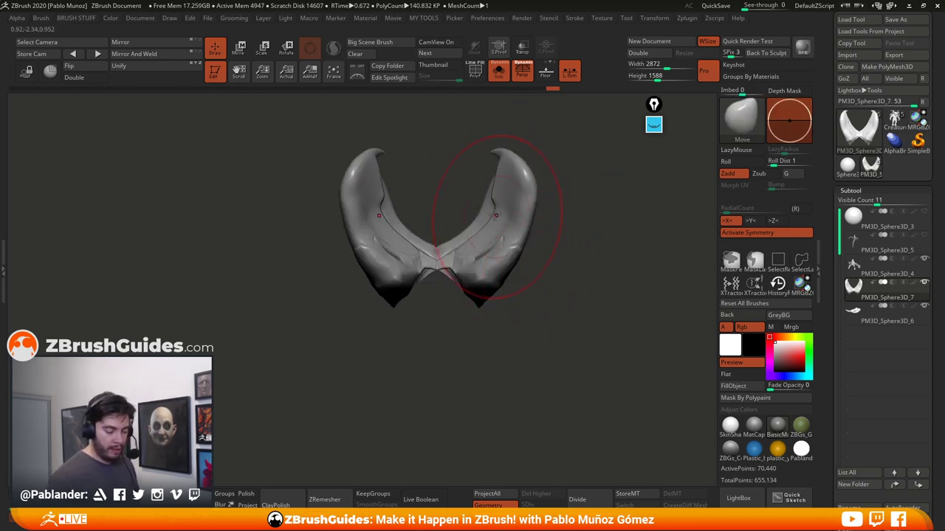
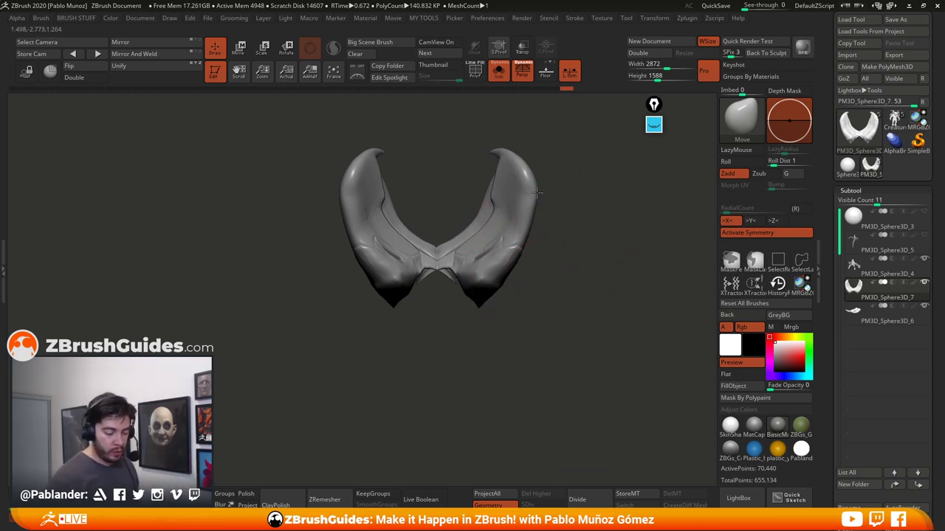
Switch to the Move Topological brush and reshape the bases and blades of the isolated horns
{"action": "mouse_move", "coordinate": [537, 193]}
{"action": "left_mouse_down"}
{"action": "mouse_move", "coordinate": [557, 194]}
{"action": "mouse_move", "coordinate": [549, 188]}
{"action": "mouse_move", "coordinate": [559, 230]}
{"action": "mouse_move", "coordinate": [470, 211]}
{"action": "mouse_move", "coordinate": [477, 248]}
{"action": "left_mouse_up"}
{"action": "key", "text": "b"}
{"action": "key", "text": "m"}
{"action": "key", "text": "t"}
{"action": "mouse_move", "coordinate": [517, 292]}
{"action": "left_mouse_down"}
{"action": "mouse_move", "coordinate": [480, 284]}
{"action": "mouse_move", "coordinate": [408, 207]}
{"action": "left_mouse_up"}
{"action": "mouse_move", "coordinate": [583, 207]}
{"action": "left_mouse_down"}
{"action": "mouse_move", "coordinate": [470, 205]}
{"action": "mouse_move", "coordinate": [411, 169]}
{"action": "left_mouse_up"}
{"action": "left_click_drag", "start_coordinate": [475, 421], "coordinate": [576, 297]}
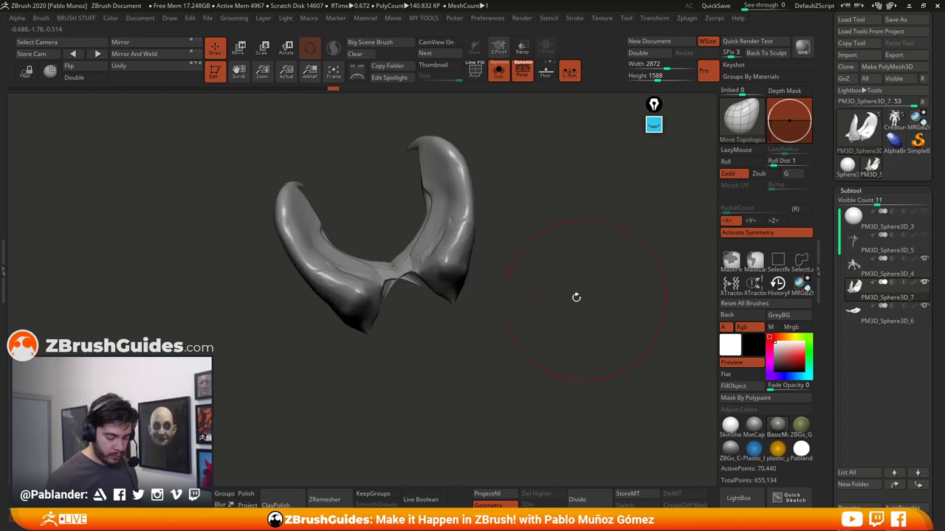
Show the whole creature again and use the Move brush to adjust the horns' profile behind the head
{"action": "left_click", "coordinate": [500, 76]}
{"action": "key", "text": "b"}
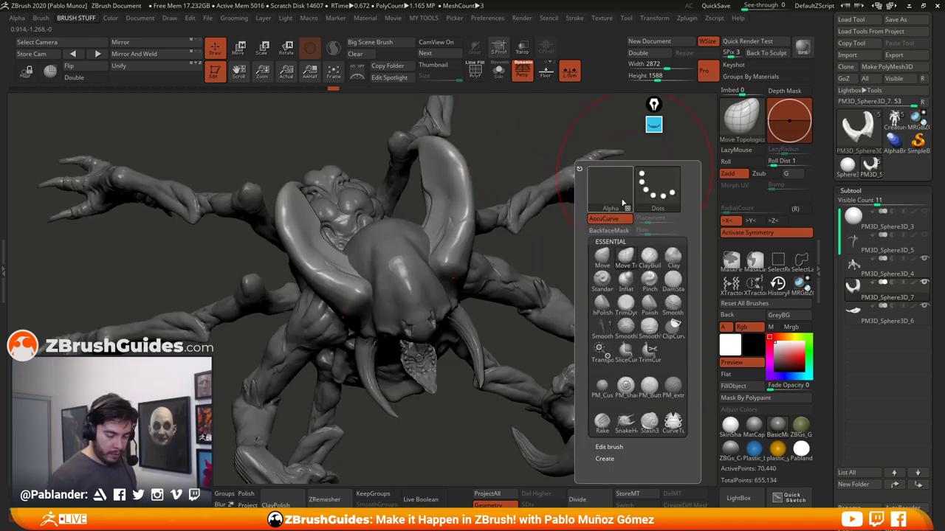
{"action": "left_click", "coordinate": [602, 257]}
{"action": "mouse_move", "coordinate": [545, 314]}
{"action": "left_mouse_down"}
{"action": "mouse_move", "coordinate": [551, 191]}
{"action": "mouse_move", "coordinate": [490, 205]}
{"action": "left_mouse_up"}
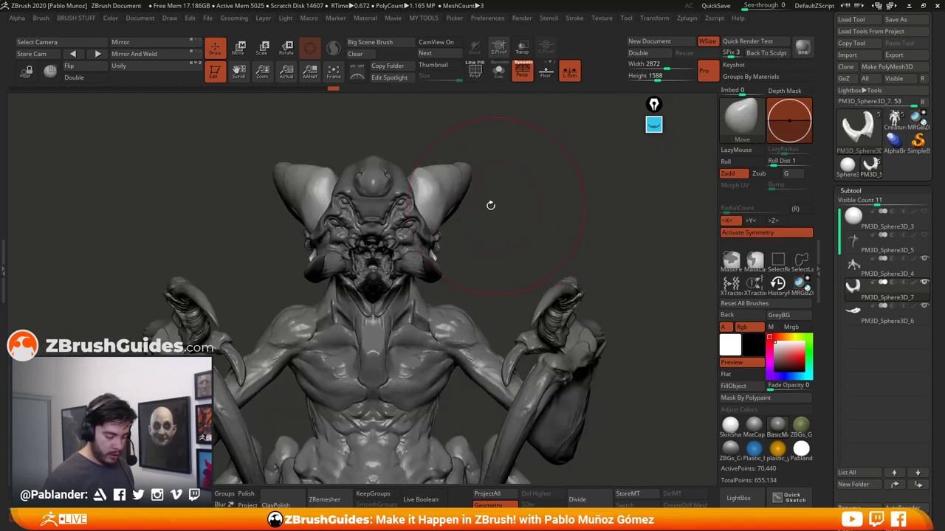
{"action": "mouse_move", "coordinate": [447, 172]}
{"action": "left_mouse_down"}
{"action": "mouse_move", "coordinate": [437, 193]}
{"action": "mouse_move", "coordinate": [460, 196]}
{"action": "mouse_move", "coordinate": [472, 171]}
{"action": "mouse_move", "coordinate": [532, 230]}
{"action": "left_mouse_up"}
{"action": "mouse_move", "coordinate": [403, 185]}
{"action": "left_mouse_down"}
{"action": "mouse_move", "coordinate": [399, 194]}
{"action": "mouse_move", "coordinate": [430, 180]}
{"action": "left_mouse_up"}
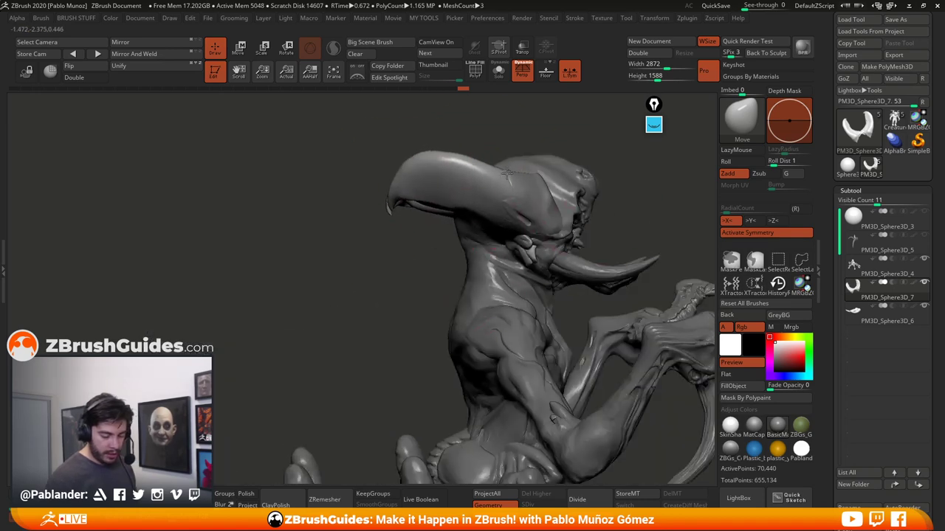
Fit the horn bases against the side and underside of the skull with the Move brush
{"action": "right_click", "coordinate": [553, 195]}
{"action": "right_click_drag", "start_coordinate": [569, 177], "coordinate": [566, 149]}
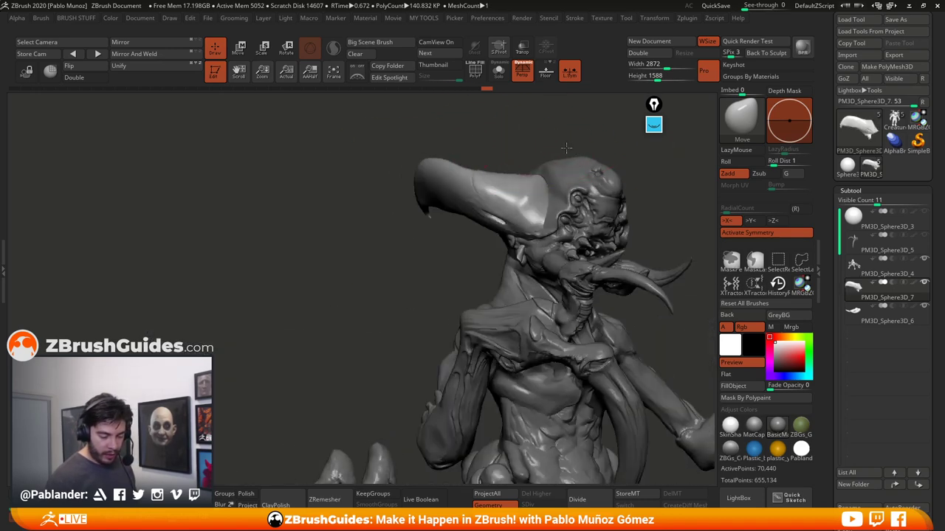
{"action": "left_click_drag", "start_coordinate": [543, 195], "coordinate": [551, 200]}
{"action": "right_click_drag", "start_coordinate": [538, 206], "coordinate": [569, 236]}
{"action": "right_click", "coordinate": [559, 225]}
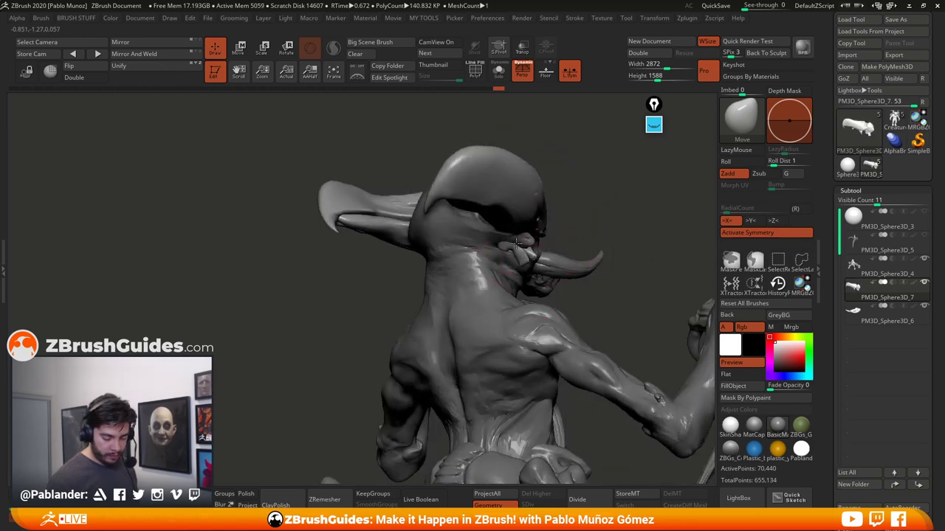
{"action": "left_click_drag", "start_coordinate": [527, 259], "coordinate": [522, 255]}
{"action": "mouse_move", "coordinate": [590, 233]}
{"action": "right_mouse_down"}
{"action": "mouse_move", "coordinate": [511, 225]}
{"action": "mouse_move", "coordinate": [546, 194]}
{"action": "mouse_move", "coordinate": [482, 224]}
{"action": "right_mouse_up"}
Isolate the horns to shape their pointed bases, and bring back the full creature to fit them around the skull
{"action": "left_click", "coordinate": [499, 71]}
{"action": "mouse_move", "coordinate": [532, 190]}
{"action": "right_mouse_down"}
{"action": "mouse_move", "coordinate": [453, 223]}
{"action": "mouse_move", "coordinate": [448, 209]}
{"action": "mouse_move", "coordinate": [485, 142]}
{"action": "right_mouse_up"}
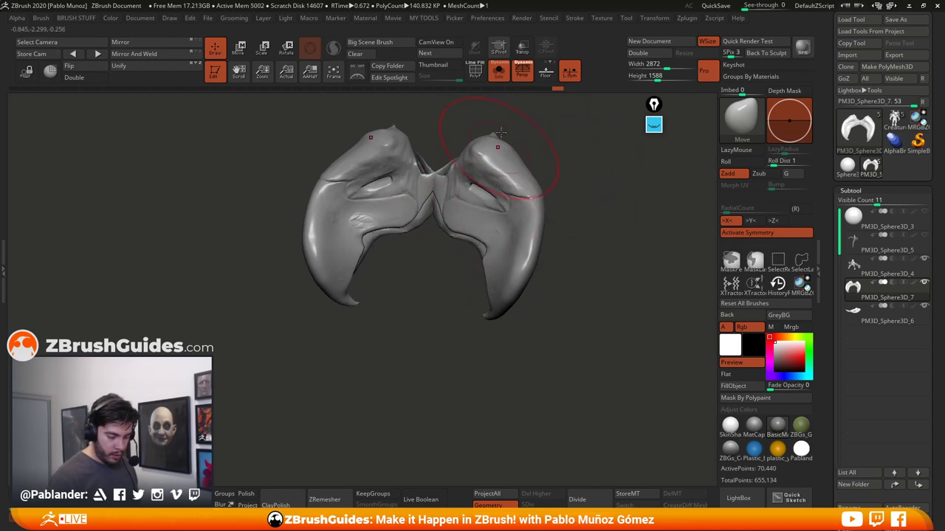
{"action": "key", "text": "ctrl+shift+f"}
{"action": "right_click_drag", "start_coordinate": [457, 245], "coordinate": [478, 190]}
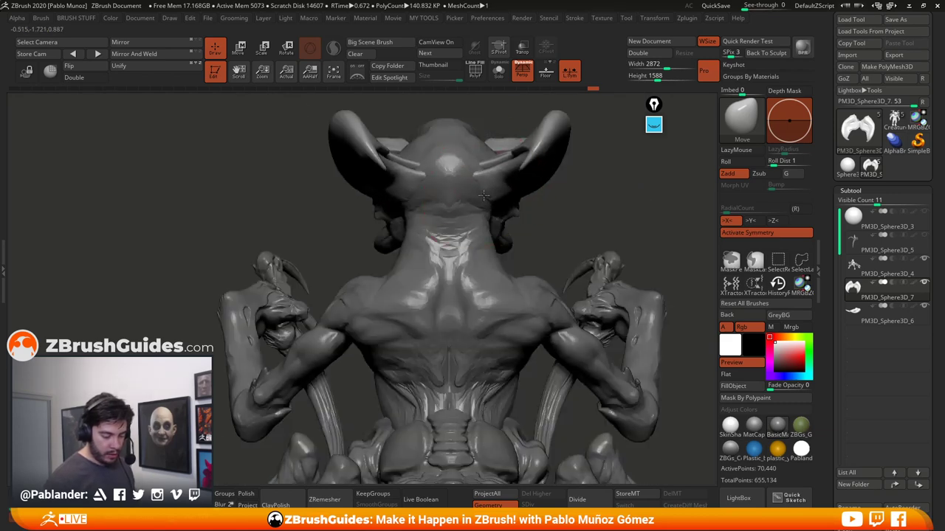
{"action": "mouse_move", "coordinate": [597, 201]}
{"action": "right_mouse_down"}
{"action": "mouse_move", "coordinate": [507, 179]}
{"action": "mouse_move", "coordinate": [528, 184]}
{"action": "mouse_move", "coordinate": [539, 214]}
{"action": "mouse_move", "coordinate": [557, 162]}
{"action": "right_mouse_up"}
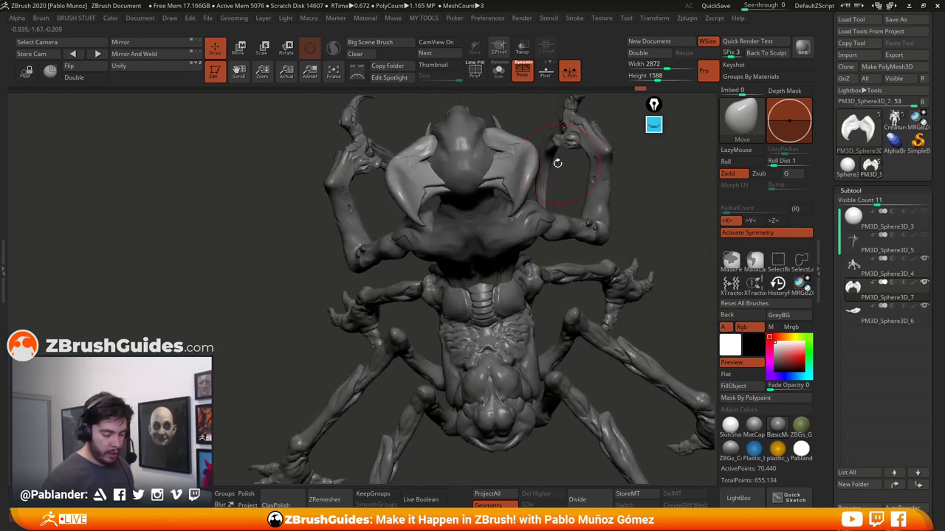
Isolate the horns, pull the inner edges of their bases inward with the Move brush, and restore the full creature
{"action": "left_click", "coordinate": [501, 80]}
{"action": "right_click_drag", "start_coordinate": [517, 132], "coordinate": [496, 179]}
{"action": "key", "text": "space"}
{"action": "left_click_drag", "start_coordinate": [493, 180], "coordinate": [476, 181]}
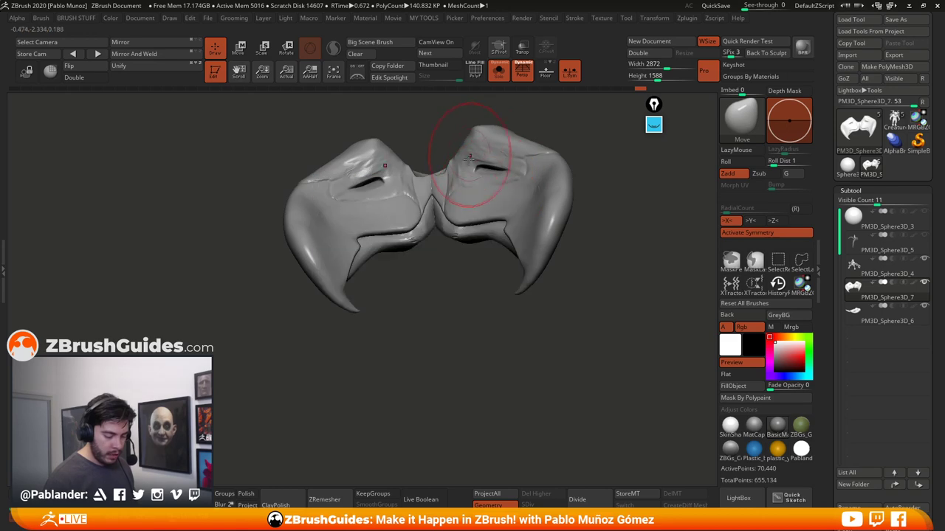
{"action": "mouse_move", "coordinate": [469, 157]}
{"action": "right_mouse_down"}
{"action": "mouse_move", "coordinate": [460, 291]}
{"action": "mouse_move", "coordinate": [468, 251]}
{"action": "right_mouse_up"}
{"action": "left_click", "coordinate": [499, 73]}
{"action": "right_click_drag", "start_coordinate": [521, 187], "coordinate": [515, 181]}
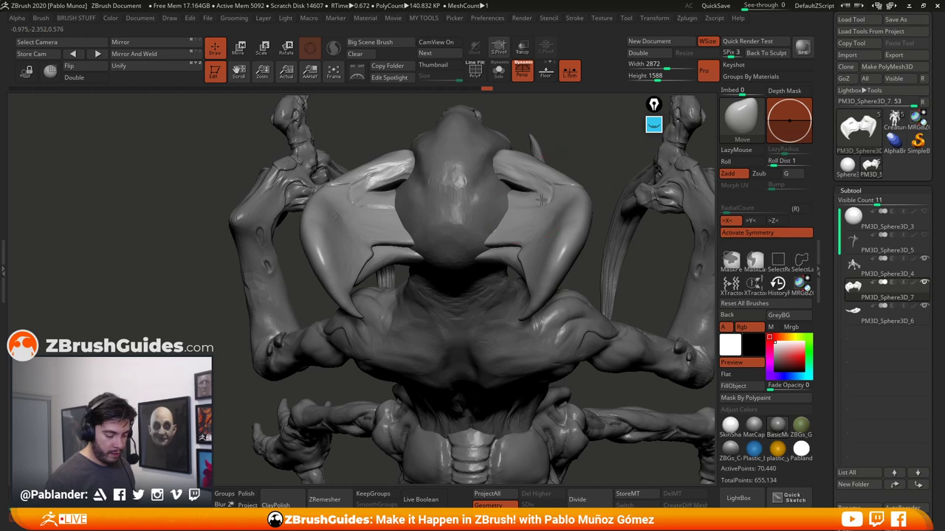
{"action": "mouse_move", "coordinate": [540, 199]}
{"action": "right_mouse_down"}
{"action": "mouse_move", "coordinate": [505, 249]}
{"action": "mouse_move", "coordinate": [561, 246]}
{"action": "mouse_move", "coordinate": [568, 310]}
{"action": "mouse_move", "coordinate": [553, 227]}
{"action": "right_mouse_up"}
Isolate the horns and thicken the thin bridge joining them with the Inflat brush
{"action": "left_click", "coordinate": [499, 71]}
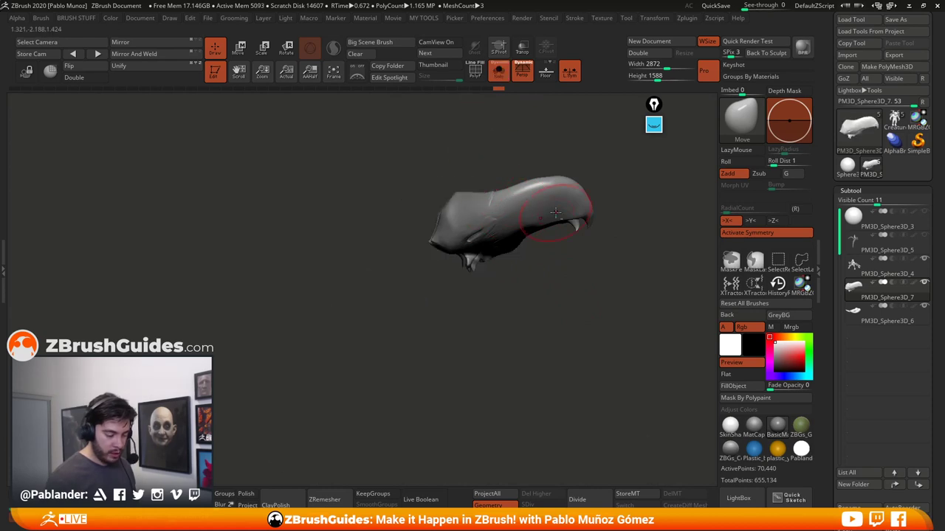
{"action": "mouse_move", "coordinate": [509, 265]}
{"action": "right_mouse_down"}
{"action": "mouse_move", "coordinate": [583, 317]}
{"action": "mouse_move", "coordinate": [594, 348]}
{"action": "mouse_move", "coordinate": [569, 323]}
{"action": "mouse_move", "coordinate": [571, 278]}
{"action": "mouse_move", "coordinate": [573, 292]}
{"action": "right_mouse_up"}
{"action": "key", "text": "space"}
{"action": "left_click", "coordinate": [562, 337]}
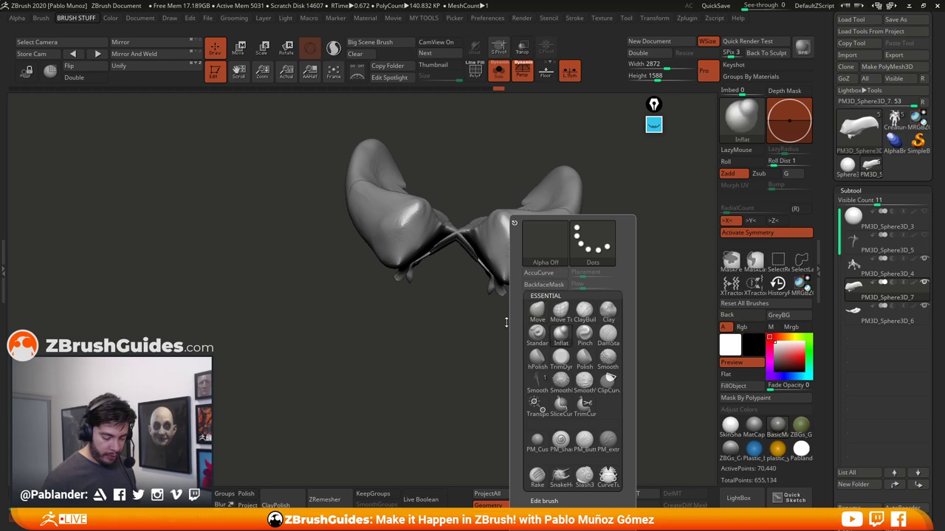
{"action": "mouse_move", "coordinate": [472, 329]}
{"action": "right_mouse_down"}
{"action": "mouse_move", "coordinate": [451, 340]}
{"action": "mouse_move", "coordinate": [466, 364]}
{"action": "mouse_move", "coordinate": [454, 271]}
{"action": "right_mouse_up"}
{"action": "right_click_drag", "start_coordinate": [446, 323], "coordinate": [434, 316]}
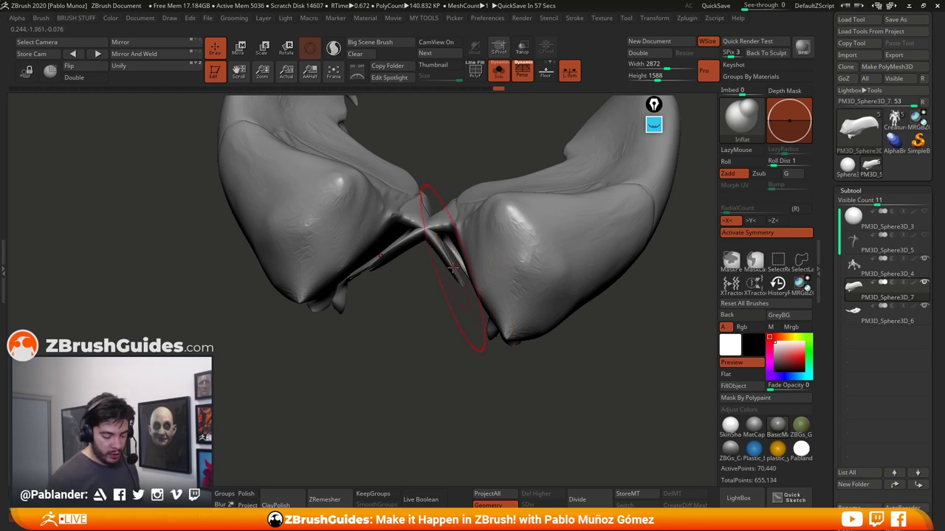
{"action": "mouse_move", "coordinate": [433, 314]}
{"action": "left_mouse_down"}
{"action": "mouse_move", "coordinate": [454, 260]}
{"action": "mouse_move", "coordinate": [434, 229]}
{"action": "mouse_move", "coordinate": [459, 293]}
{"action": "left_mouse_up"}
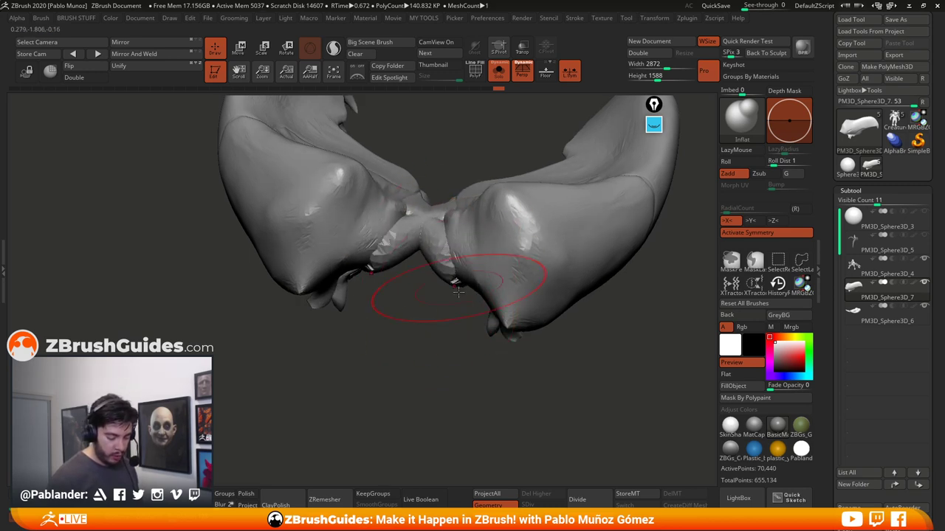
Inflate the thin prongs beneath the horn bases into thick, rounded lobes
{"action": "mouse_move", "coordinate": [459, 324]}
{"action": "left_mouse_down"}
{"action": "mouse_move", "coordinate": [455, 258]}
{"action": "mouse_move", "coordinate": [473, 294]}
{"action": "mouse_move", "coordinate": [464, 333]}
{"action": "mouse_move", "coordinate": [425, 323]}
{"action": "left_mouse_up"}
{"action": "mouse_move", "coordinate": [469, 392]}
{"action": "left_mouse_down"}
{"action": "mouse_move", "coordinate": [490, 371]}
{"action": "mouse_move", "coordinate": [473, 360]}
{"action": "mouse_move", "coordinate": [494, 353]}
{"action": "mouse_move", "coordinate": [466, 365]}
{"action": "mouse_move", "coordinate": [476, 343]}
{"action": "left_mouse_up"}
{"action": "key", "text": "space"}
{"action": "mouse_move", "coordinate": [428, 398]}
{"action": "left_mouse_down"}
{"action": "mouse_move", "coordinate": [447, 405]}
{"action": "mouse_move", "coordinate": [446, 391]}
{"action": "left_mouse_up"}
{"action": "mouse_move", "coordinate": [480, 337]}
{"action": "left_mouse_down"}
{"action": "mouse_move", "coordinate": [474, 324]}
{"action": "mouse_move", "coordinate": [443, 320]}
{"action": "left_mouse_up"}
{"action": "mouse_move", "coordinate": [428, 386]}
{"action": "left_mouse_down", "text": "shift"}
{"action": "mouse_move", "coordinate": [538, 357]}
{"action": "mouse_move", "coordinate": [573, 311]}
{"action": "left_mouse_up", "text": "shift"}
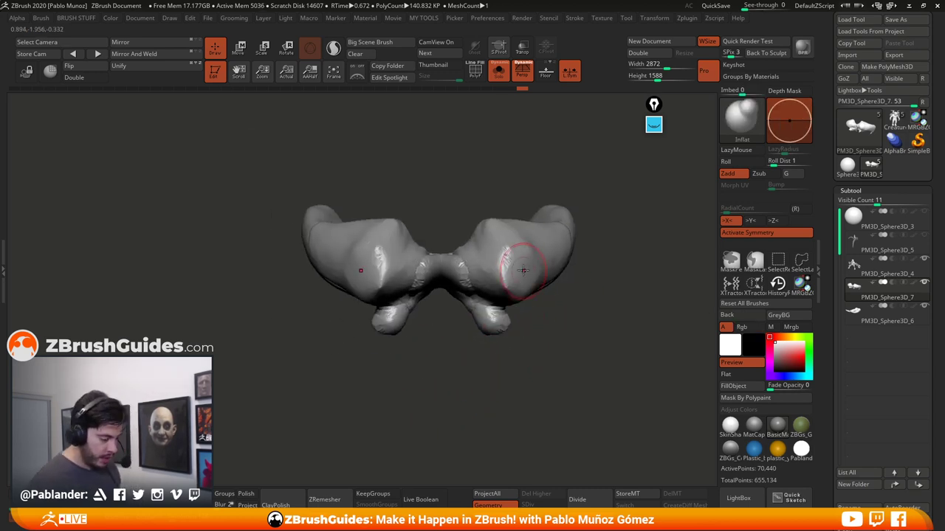
Turn on the PolyFrame display for the isolated horns and collapse the tray holding the Tool palette
{"action": "key", "text": "shift+f"}
{"action": "left_click_drag", "start_coordinate": [529, 154], "coordinate": [636, 325], "text": "alt"}
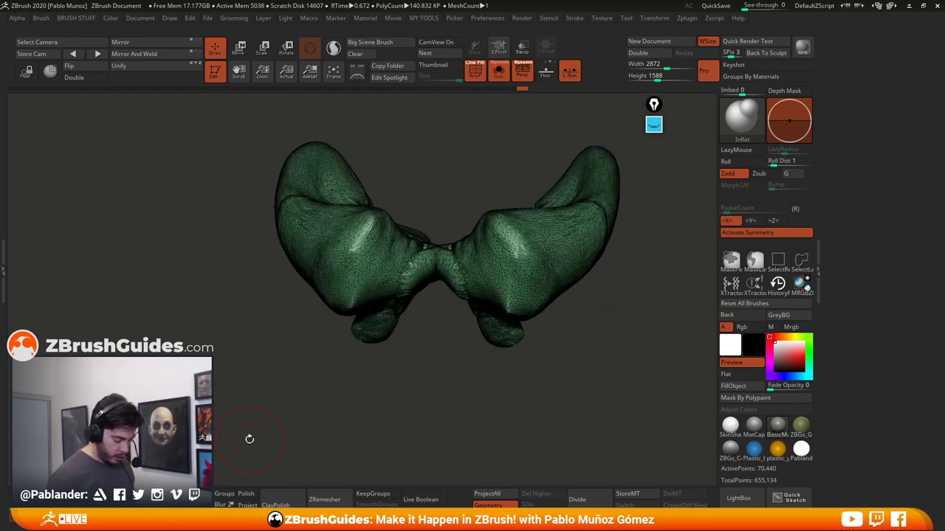
{"action": "key", "text": "F1"}
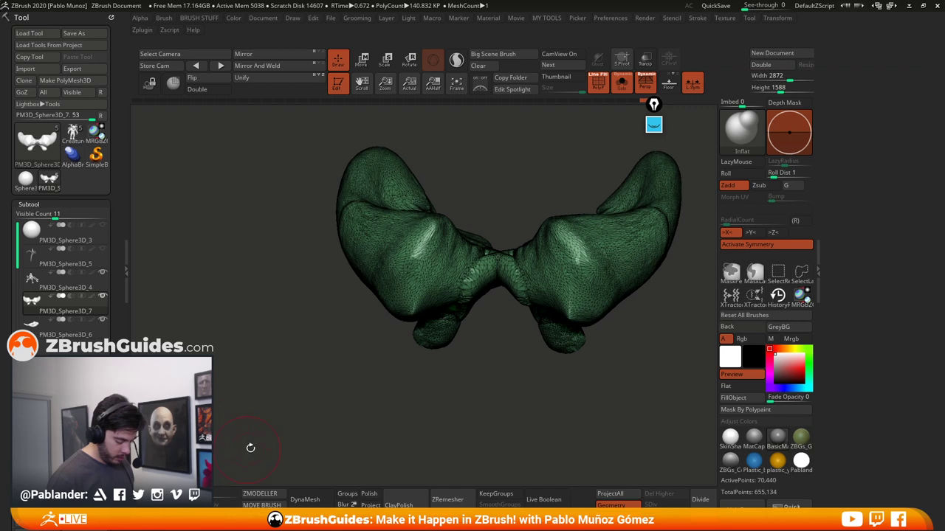
{"action": "left_click", "coordinate": [127, 271]}
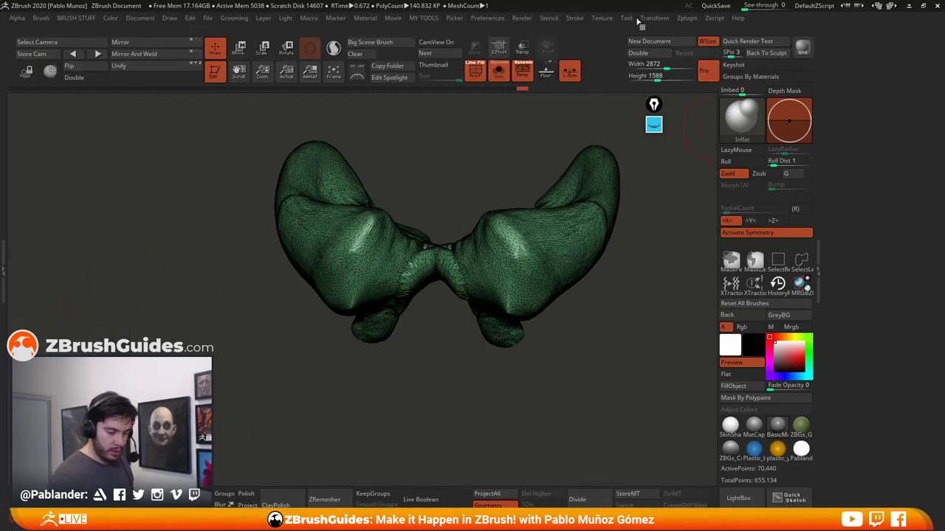
Dock the Tool palette back beside the canvas and remesh the isolated horns with DynaMesh into an even mesh
{"action": "mouse_move", "coordinate": [632, 22]}
{"action": "left_click_drag", "start_coordinate": [623, 26], "coordinate": [848, 49]}
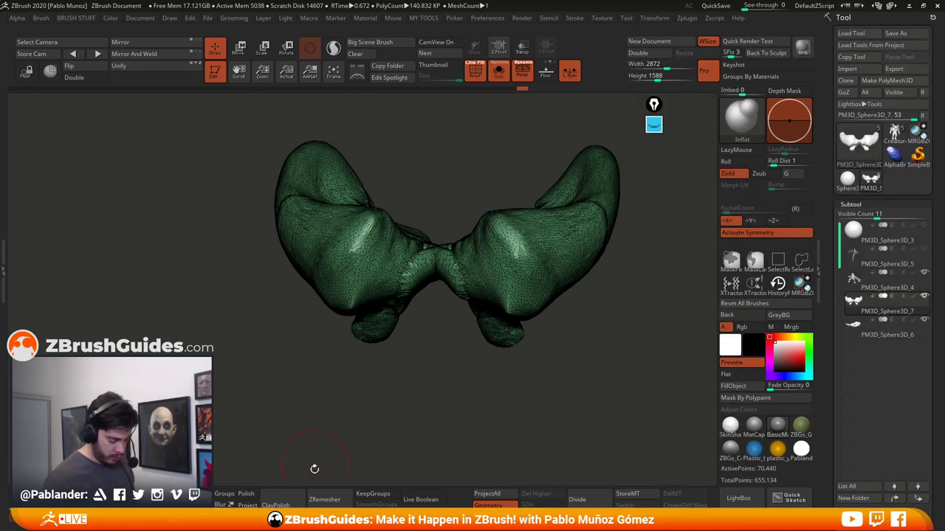
{"action": "left_click", "coordinate": [191, 500]}
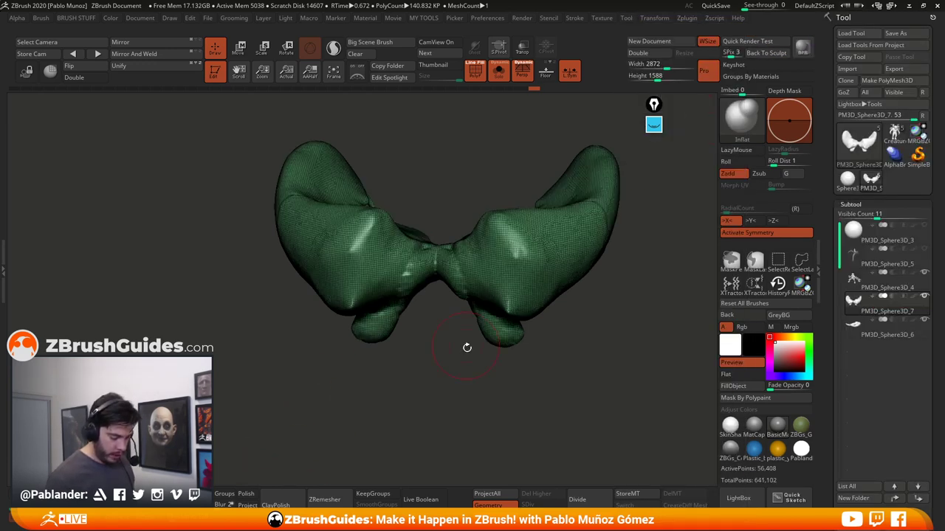
Turn off the PolyFrame display and Solo mode to bring back the full creature around the horns
{"action": "left_click_drag", "start_coordinate": [466, 347], "coordinate": [484, 144]}
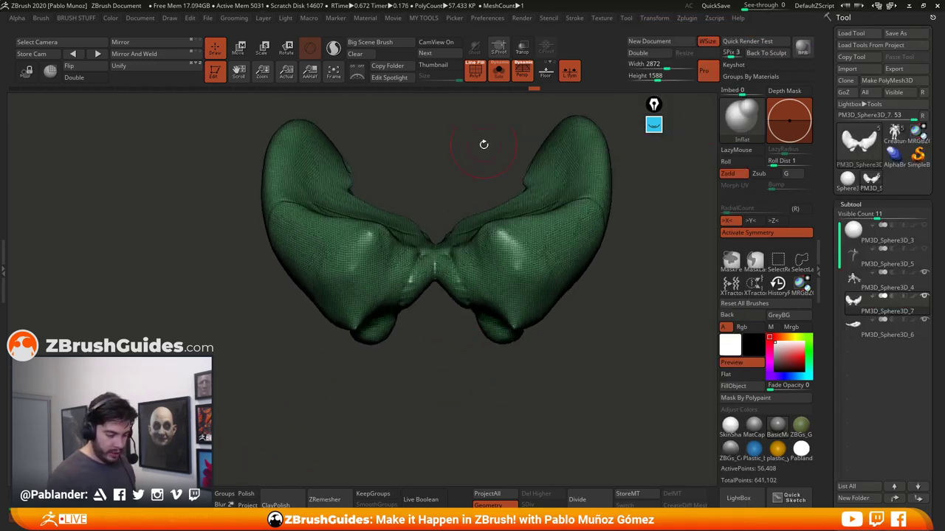
{"action": "left_click", "coordinate": [497, 73]}
{"action": "left_click_drag", "start_coordinate": [607, 294], "coordinate": [593, 274]}
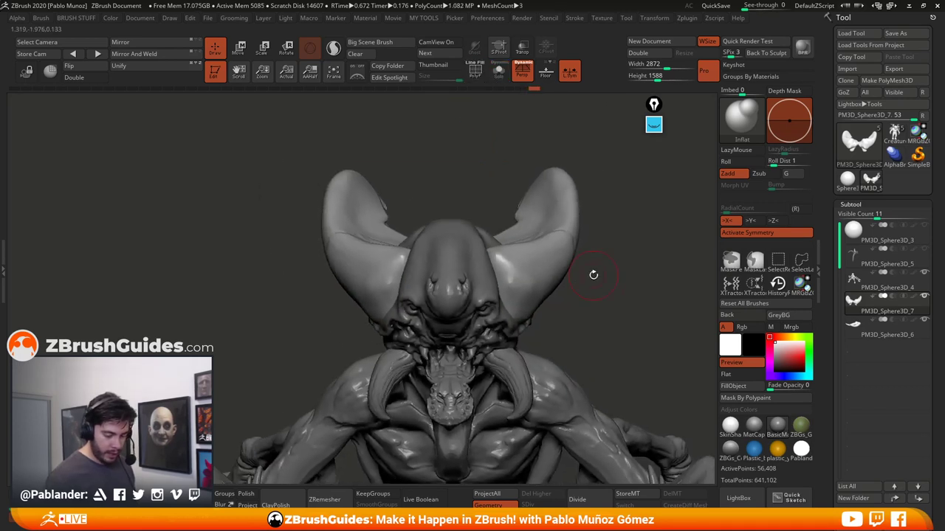
Build up clay on the front of the horn bases beside the forehead with the ClayBuildup brush
{"action": "key", "text": "b"}
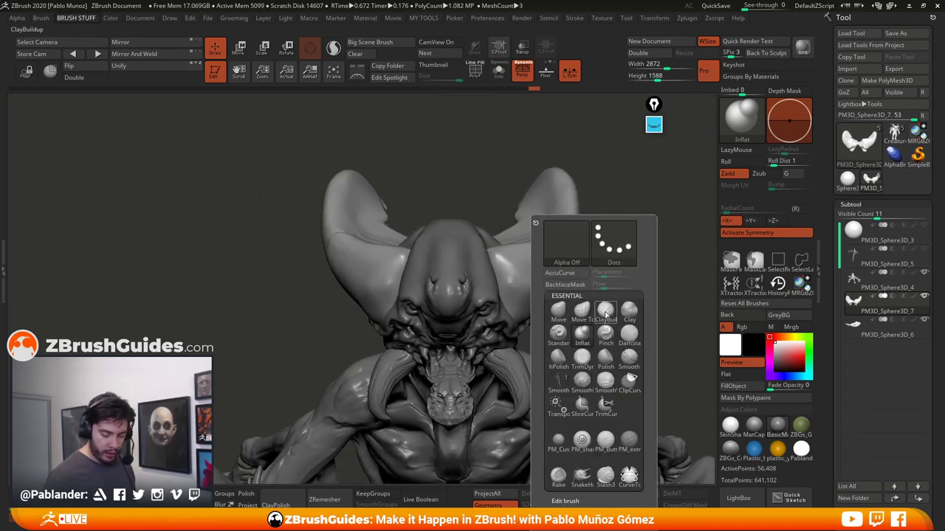
{"action": "left_click", "coordinate": [606, 315]}
{"action": "left_click_drag", "start_coordinate": [605, 315], "coordinate": [547, 295]}
{"action": "mouse_move", "coordinate": [537, 291]}
{"action": "right_mouse_down"}
{"action": "mouse_move", "coordinate": [517, 303]}
{"action": "mouse_move", "coordinate": [506, 280]}
{"action": "right_mouse_up"}
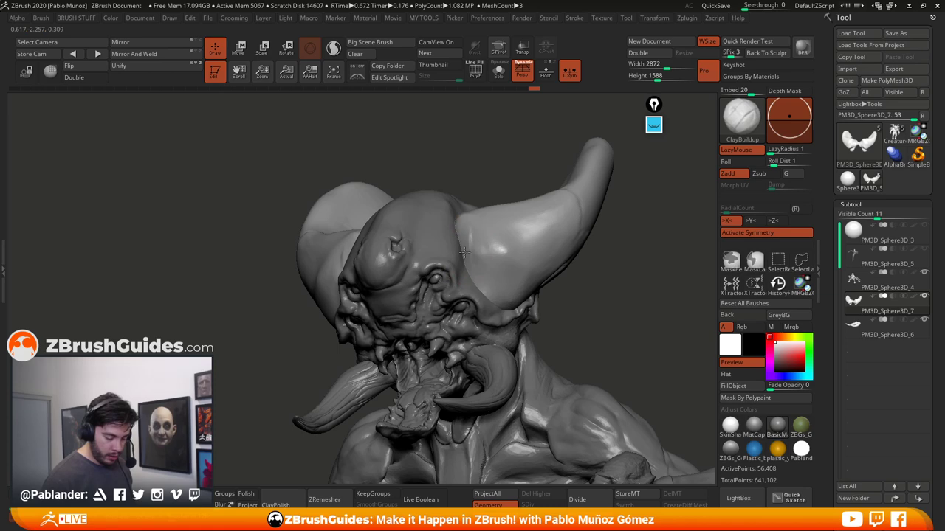
{"action": "right_click_drag", "start_coordinate": [498, 272], "coordinate": [609, 249]}
{"action": "right_click_drag", "start_coordinate": [517, 227], "coordinate": [541, 184]}
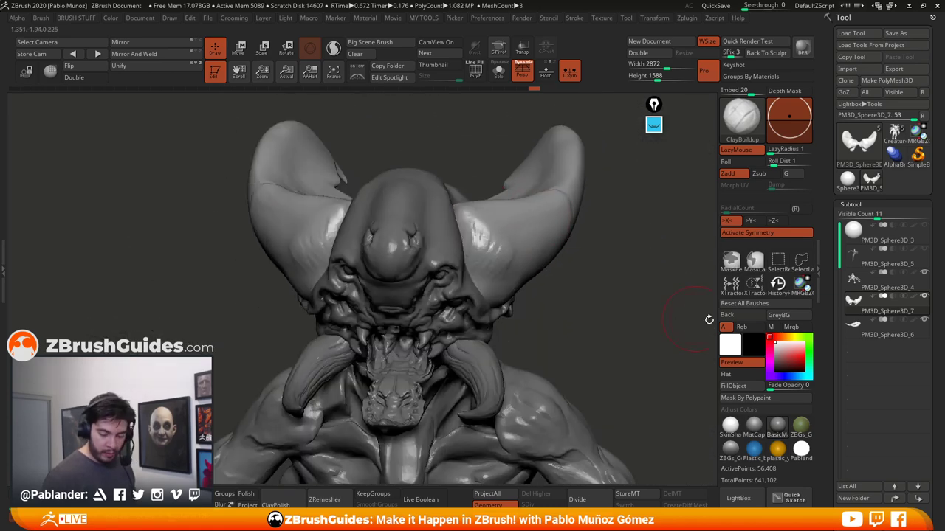
Select the creature's body subtool and merge the horns subtool below it into it with MergeDown
{"action": "left_click", "coordinate": [877, 289]}
{"action": "scroll", "coordinate": [871, 346], "scroll_direction": "down", "scroll_amount": 5}
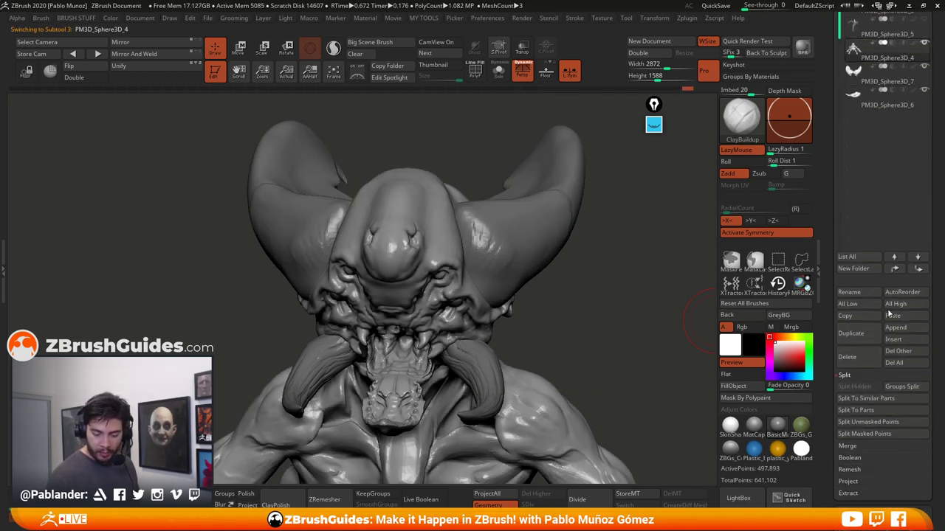
{"action": "left_click", "coordinate": [861, 447]}
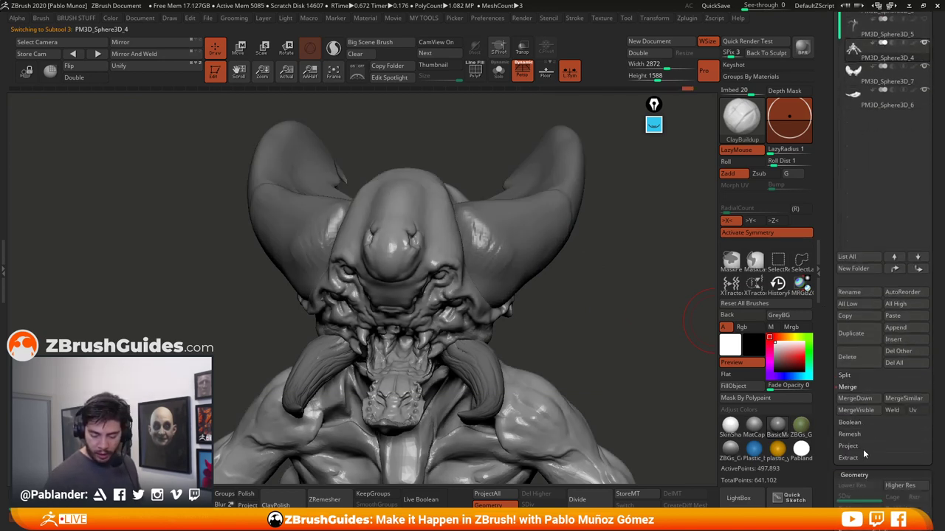
{"action": "left_click", "coordinate": [854, 398]}
Blend the horn bases into the sides of the face and brow of the merged mesh with ClayBuildup strokes
{"action": "right_click_drag", "start_coordinate": [493, 239], "coordinate": [455, 234]}
{"action": "left_click_drag", "start_coordinate": [586, 273], "coordinate": [552, 267]}
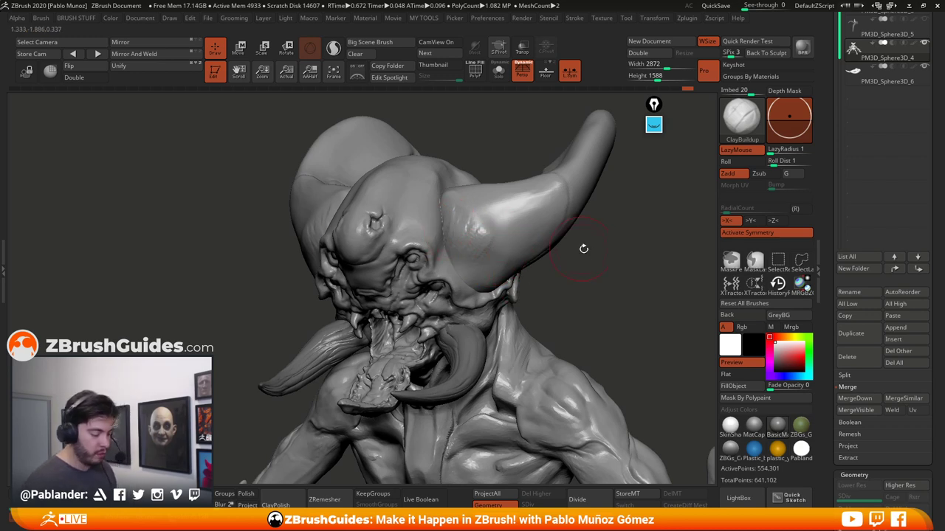
{"action": "right_click_drag", "start_coordinate": [460, 214], "coordinate": [487, 211]}
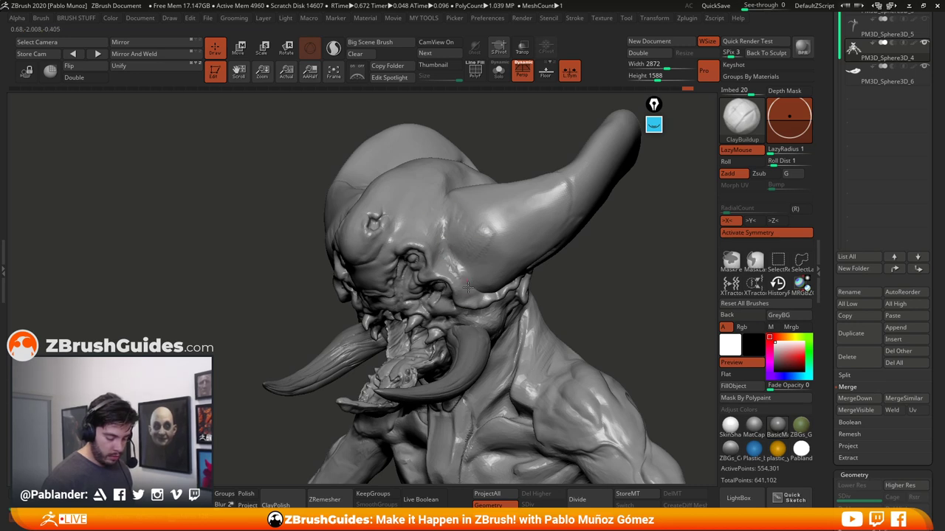
{"action": "right_click_drag", "start_coordinate": [470, 287], "coordinate": [481, 284]}
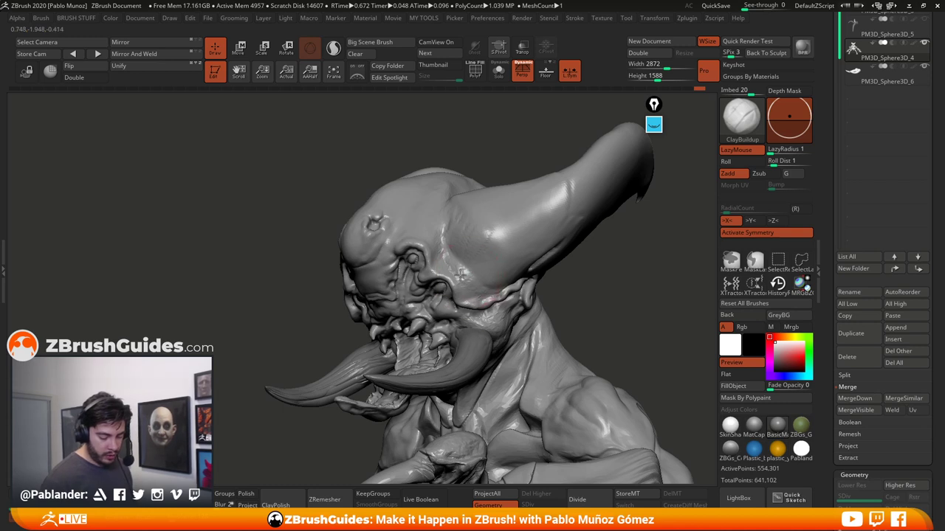
{"action": "right_click_drag", "start_coordinate": [537, 269], "coordinate": [489, 246]}
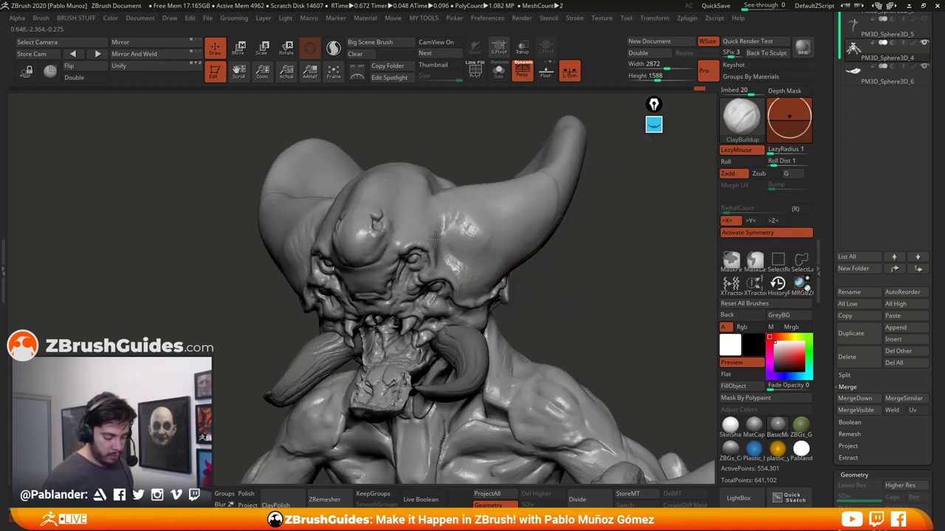
{"action": "left_click_drag", "start_coordinate": [444, 216], "coordinate": [471, 226]}
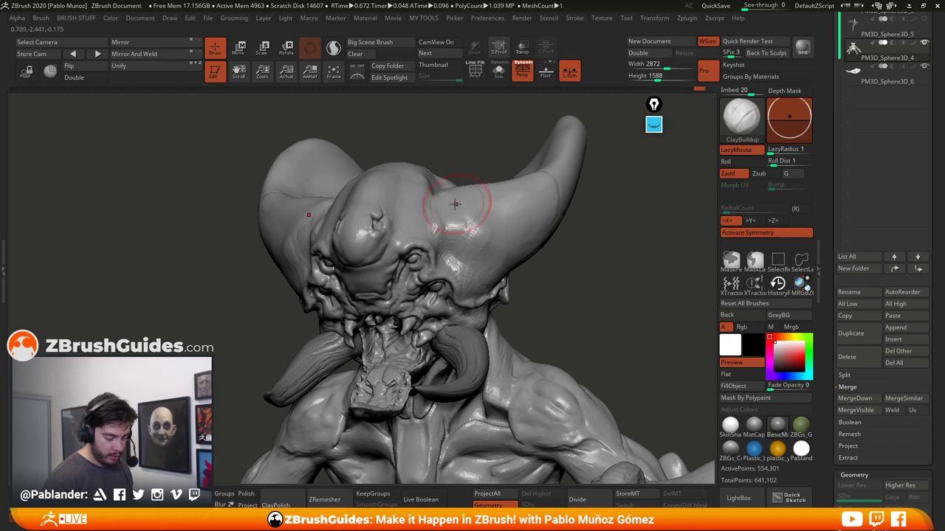
{"action": "right_click_drag", "start_coordinate": [472, 232], "coordinate": [491, 204]}
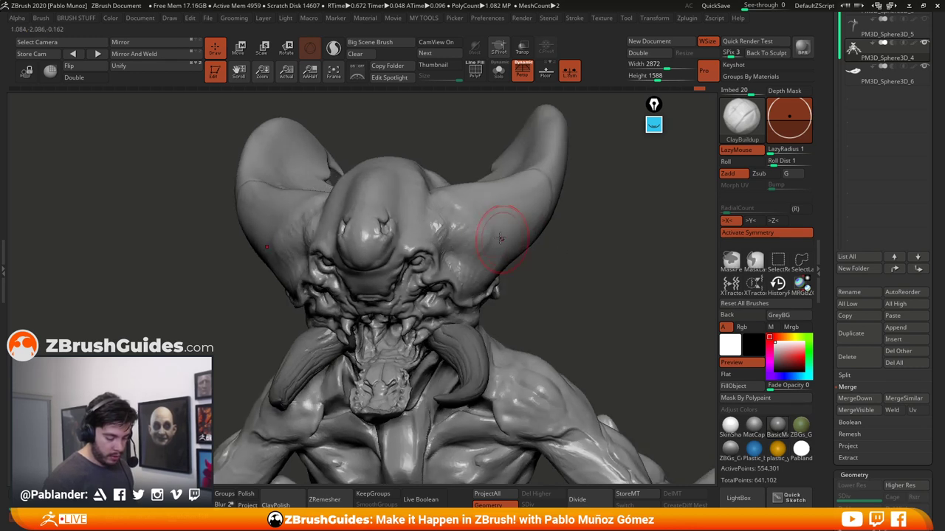
{"action": "left_click_drag", "start_coordinate": [444, 203], "coordinate": [454, 244]}
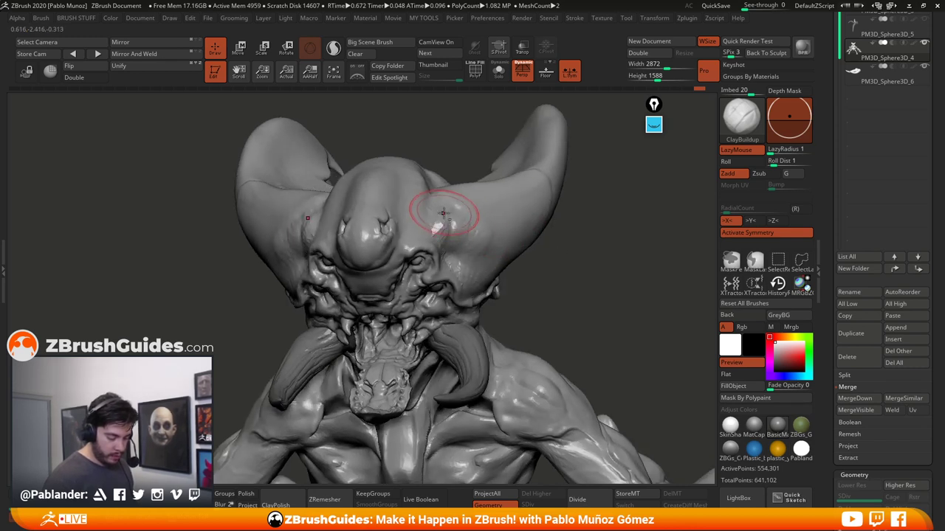
{"action": "mouse_move", "coordinate": [490, 255]}
{"action": "right_mouse_down"}
{"action": "mouse_move", "coordinate": [598, 268]}
{"action": "mouse_move", "coordinate": [472, 234]}
{"action": "right_mouse_up"}
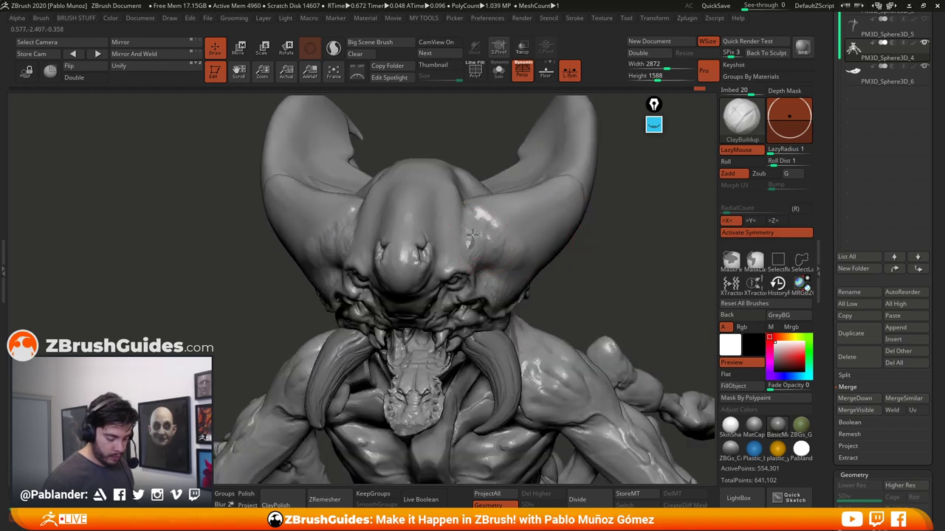
Build up clay over the seams between the top of the skull and the inner horn bases
{"action": "mouse_move", "coordinate": [467, 198]}
{"action": "right_mouse_down"}
{"action": "mouse_move", "coordinate": [486, 248]}
{"action": "mouse_move", "coordinate": [516, 243]}
{"action": "right_mouse_up"}
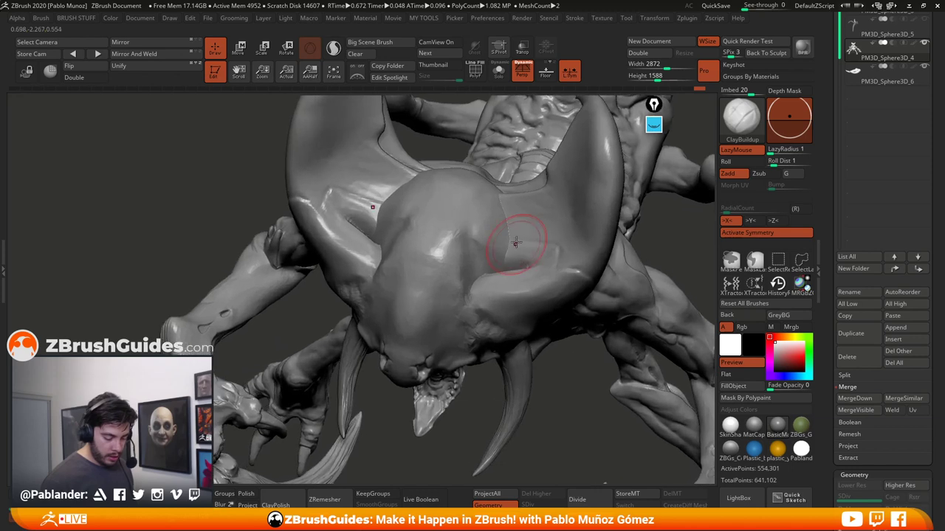
{"action": "left_click_drag", "start_coordinate": [509, 229], "coordinate": [506, 205]}
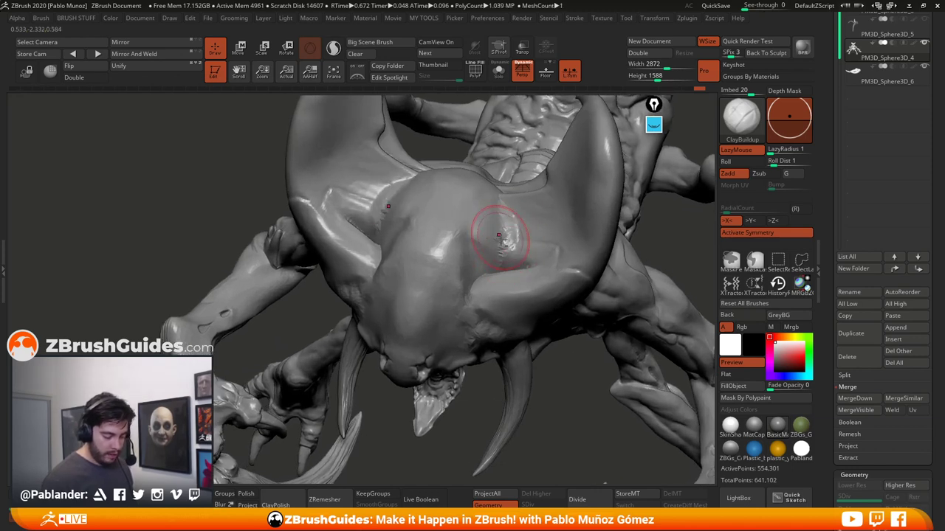
{"action": "mouse_move", "coordinate": [506, 244]}
{"action": "right_mouse_down"}
{"action": "mouse_move", "coordinate": [517, 238]}
{"action": "mouse_move", "coordinate": [492, 243]}
{"action": "right_mouse_up"}
Turn on Sculptris Pro and the PolyFrame display for the merged body
{"action": "key", "text": "shift"}
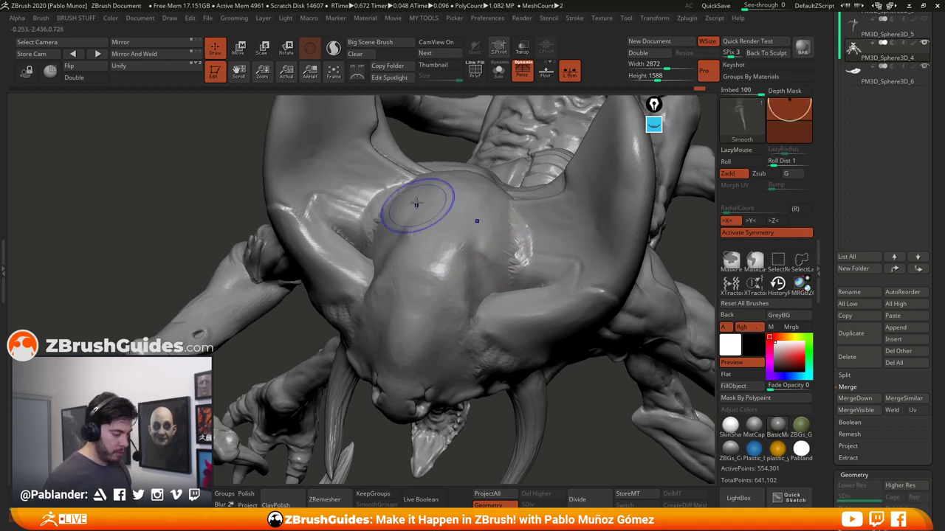
{"action": "left_click", "coordinate": [334, 48]}
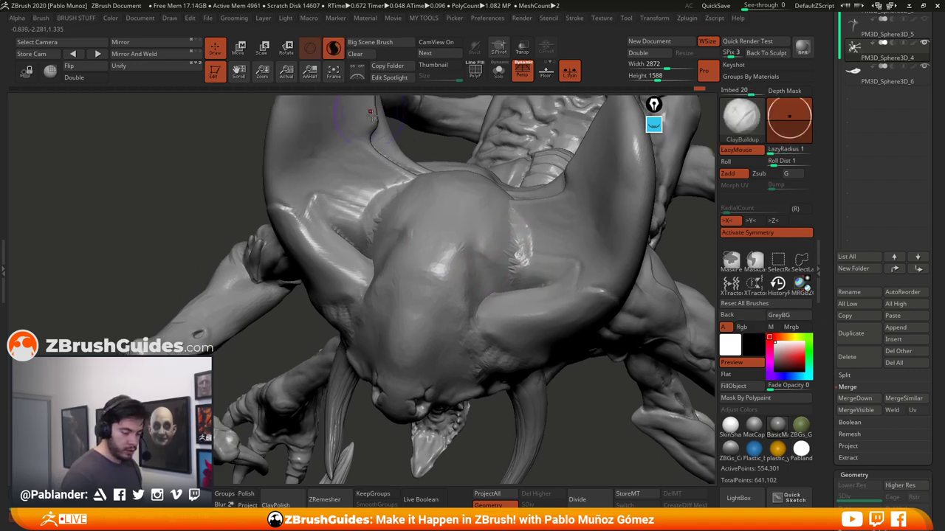
{"action": "left_click", "coordinate": [476, 72]}
{"action": "key", "text": "shift"}
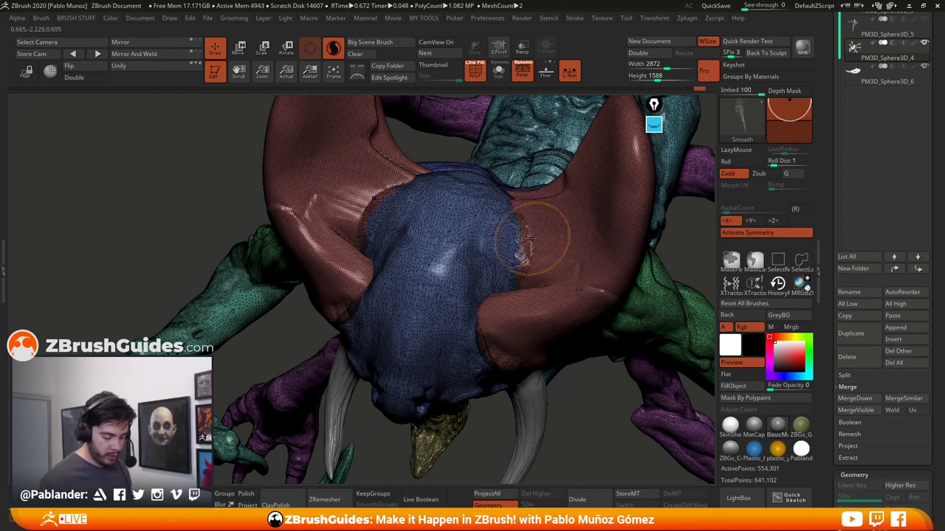
Smooth the seams where the horn bases meet the skull, and turn off PolyFrame and Sculptris Pro
{"action": "key", "text": "space"}
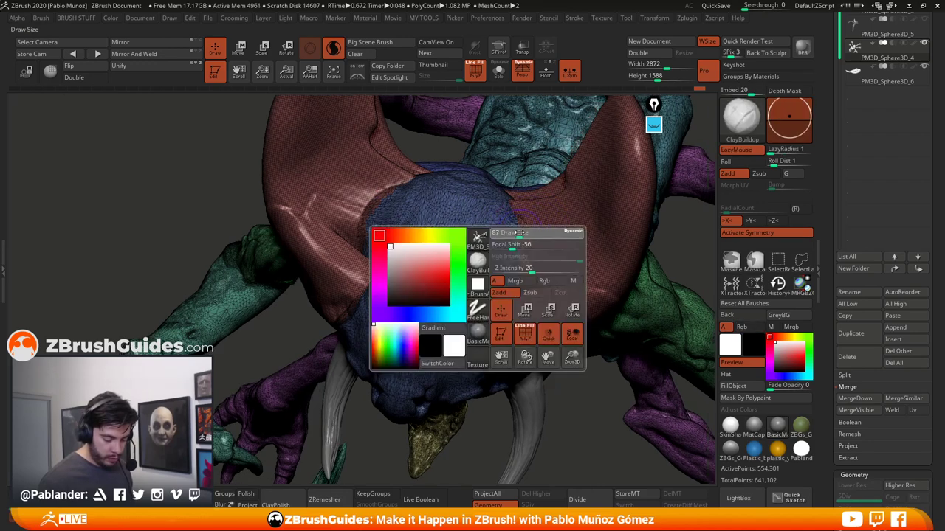
{"action": "mouse_move", "coordinate": [523, 244]}
{"action": "left_mouse_down", "text": "shift"}
{"action": "mouse_move", "coordinate": [514, 285]}
{"action": "mouse_move", "coordinate": [505, 262]}
{"action": "mouse_move", "coordinate": [523, 211]}
{"action": "mouse_move", "coordinate": [529, 261]}
{"action": "left_mouse_up", "text": "shift"}
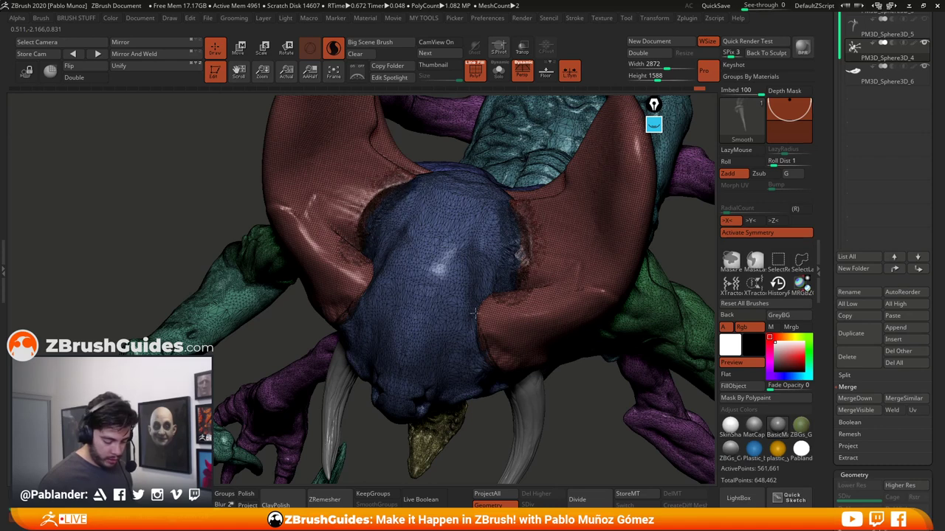
{"action": "left_click_drag", "start_coordinate": [474, 313], "coordinate": [484, 356], "text": "shift"}
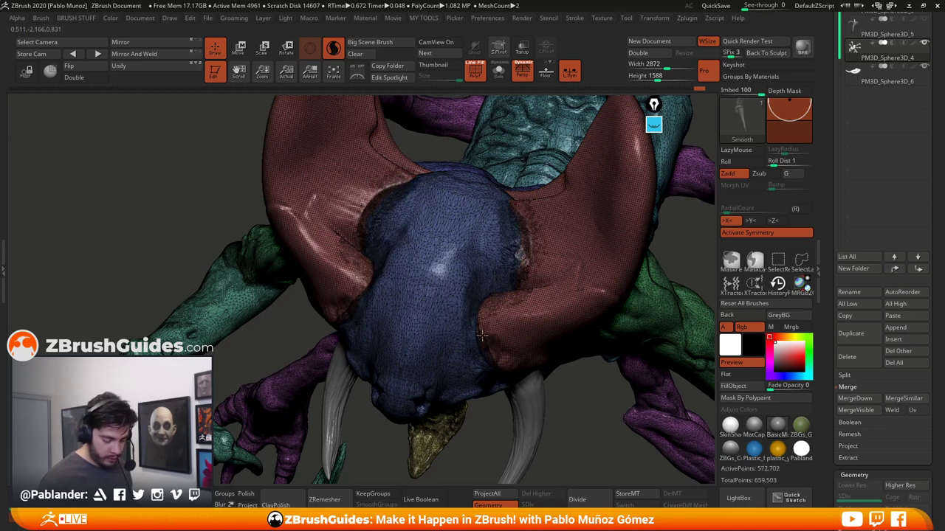
{"action": "left_click_drag", "start_coordinate": [515, 211], "coordinate": [493, 192], "text": "shift"}
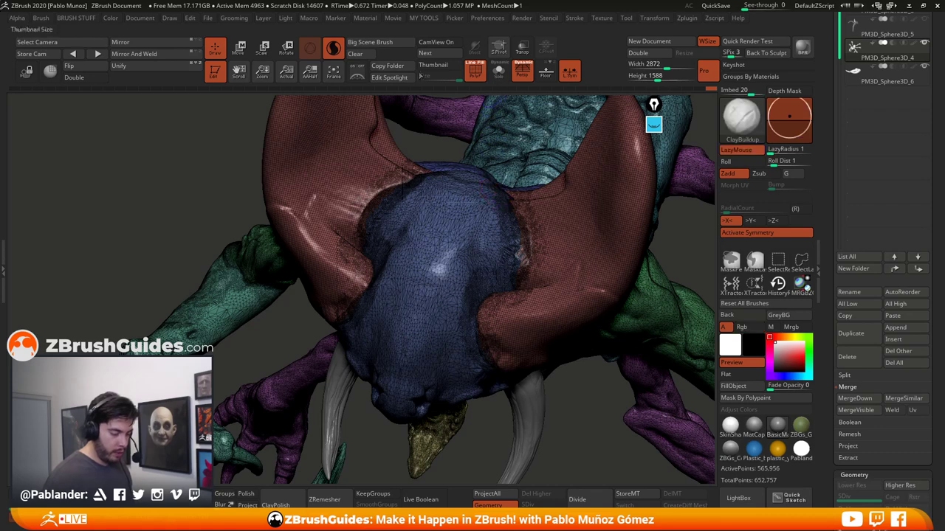
{"action": "key", "text": "shift+f"}
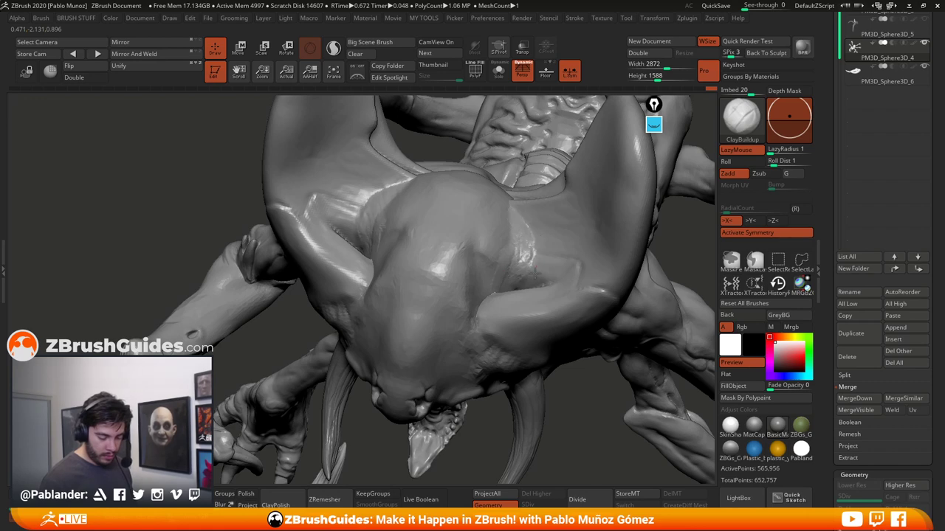
Add ClayBuildup strokes in the hollows between the top of the skull and the horns' front ridges
{"action": "left_click_drag", "start_coordinate": [540, 250], "coordinate": [525, 228]}
{"action": "right_click_drag", "start_coordinate": [501, 295], "coordinate": [487, 298]}
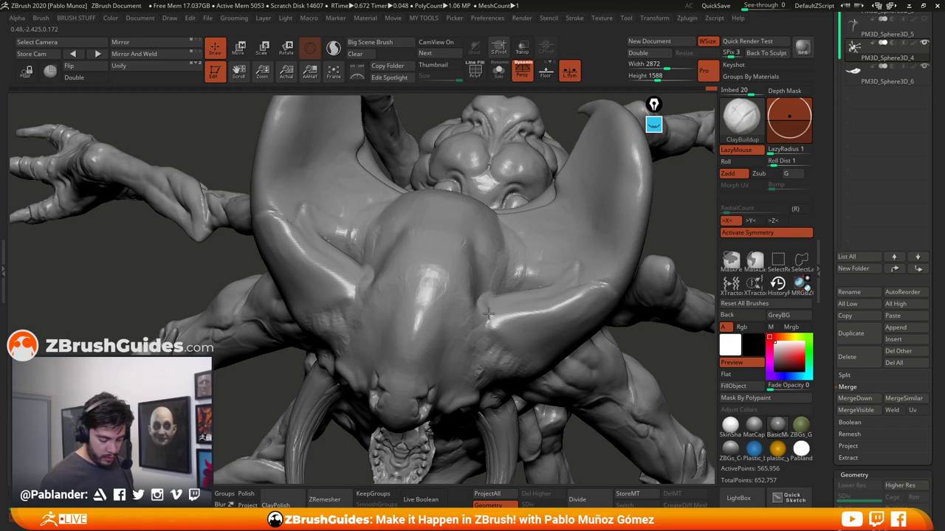
Fill the gaps behind the head where the horns' rear bases meet the back of the skull with clay
{"action": "mouse_move", "coordinate": [488, 350]}
{"action": "right_mouse_down"}
{"action": "mouse_move", "coordinate": [499, 309]}
{"action": "mouse_move", "coordinate": [479, 343]}
{"action": "mouse_move", "coordinate": [527, 307]}
{"action": "mouse_move", "coordinate": [555, 202]}
{"action": "mouse_move", "coordinate": [505, 270]}
{"action": "mouse_move", "coordinate": [492, 274]}
{"action": "mouse_move", "coordinate": [478, 253]}
{"action": "right_mouse_up"}
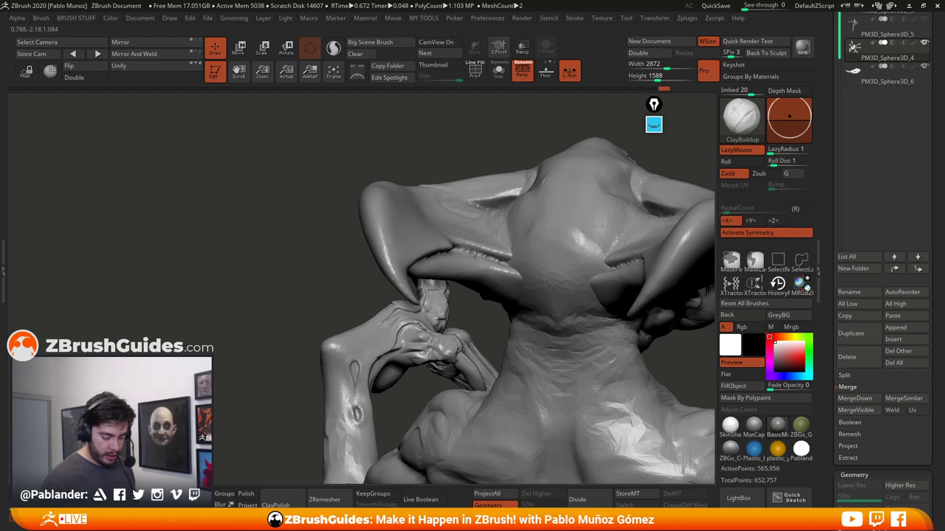
{"action": "left_click_drag", "start_coordinate": [474, 253], "coordinate": [504, 262]}
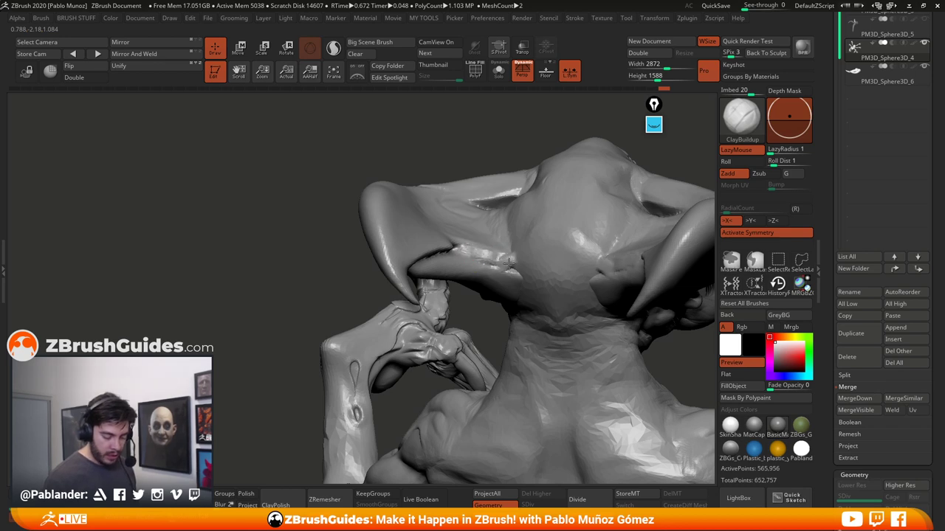
{"action": "right_click_drag", "start_coordinate": [544, 270], "coordinate": [513, 293]}
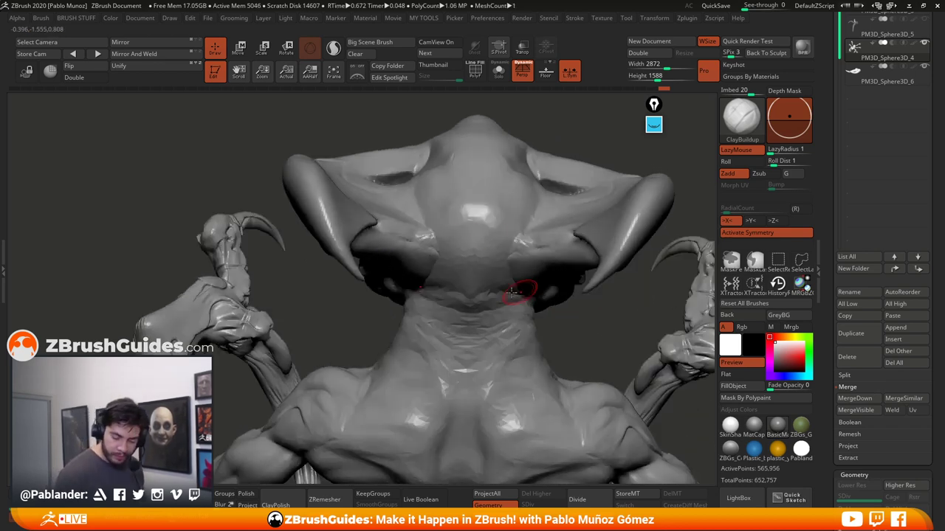
{"action": "left_click_drag", "start_coordinate": [513, 293], "coordinate": [552, 284]}
{"action": "right_click_drag", "start_coordinate": [583, 333], "coordinate": [560, 276]}
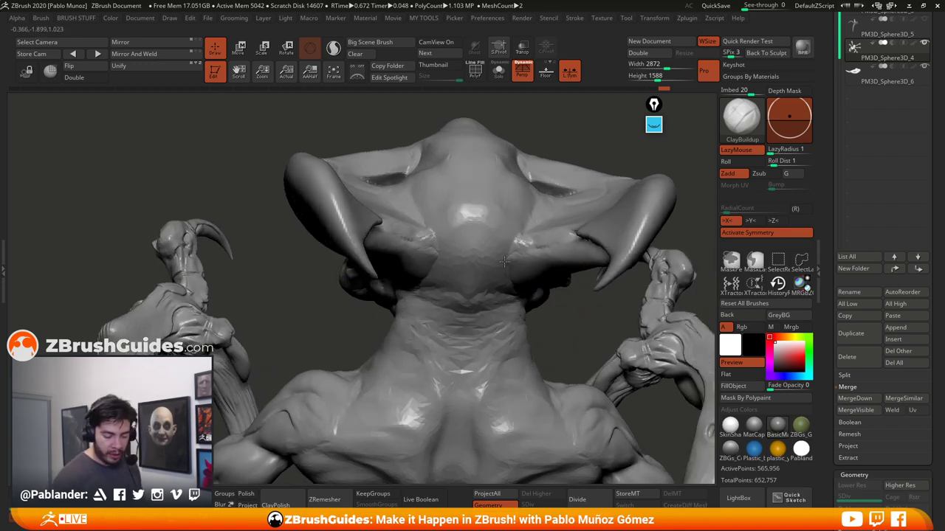
Blend the horns' rear bases into the back of the skull with ClayBuildup and smoothing strokes
{"action": "mouse_move", "coordinate": [573, 318]}
{"action": "right_mouse_down"}
{"action": "mouse_move", "coordinate": [546, 214]}
{"action": "mouse_move", "coordinate": [579, 179]}
{"action": "mouse_move", "coordinate": [562, 175]}
{"action": "right_mouse_up"}
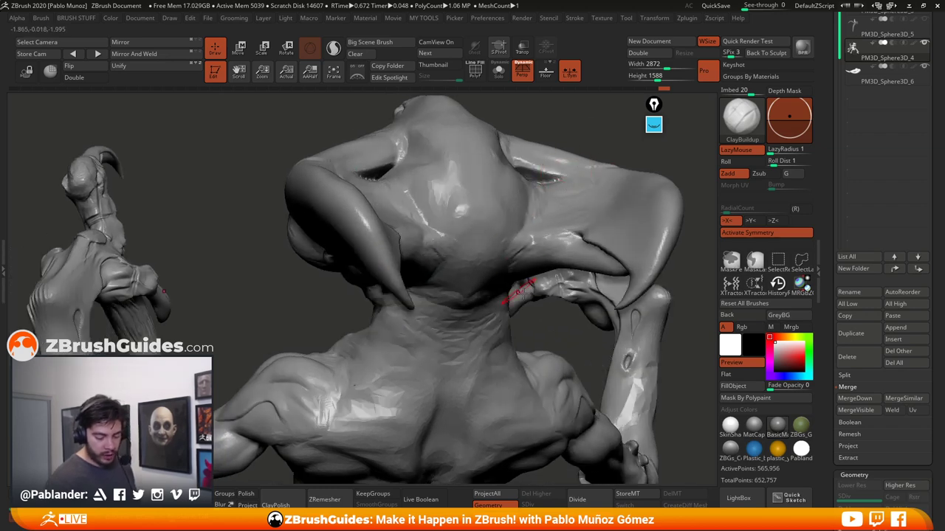
{"action": "mouse_move", "coordinate": [521, 292]}
{"action": "right_mouse_down"}
{"action": "mouse_move", "coordinate": [525, 281]}
{"action": "mouse_move", "coordinate": [497, 285]}
{"action": "right_mouse_up"}
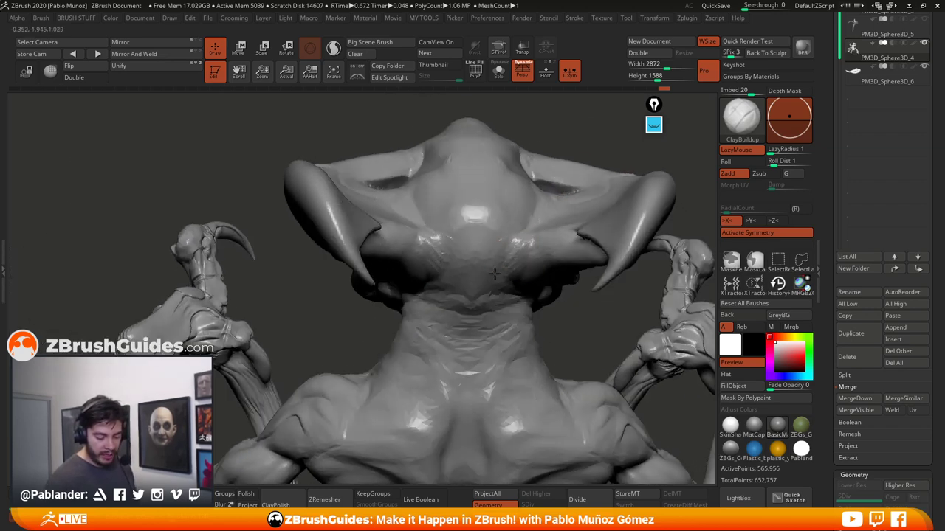
{"action": "right_click_drag", "start_coordinate": [532, 233], "coordinate": [521, 240]}
{"action": "mouse_move", "coordinate": [519, 237]}
{"action": "left_mouse_down"}
{"action": "mouse_move", "coordinate": [545, 215]}
{"action": "mouse_move", "coordinate": [527, 238]}
{"action": "left_mouse_up"}
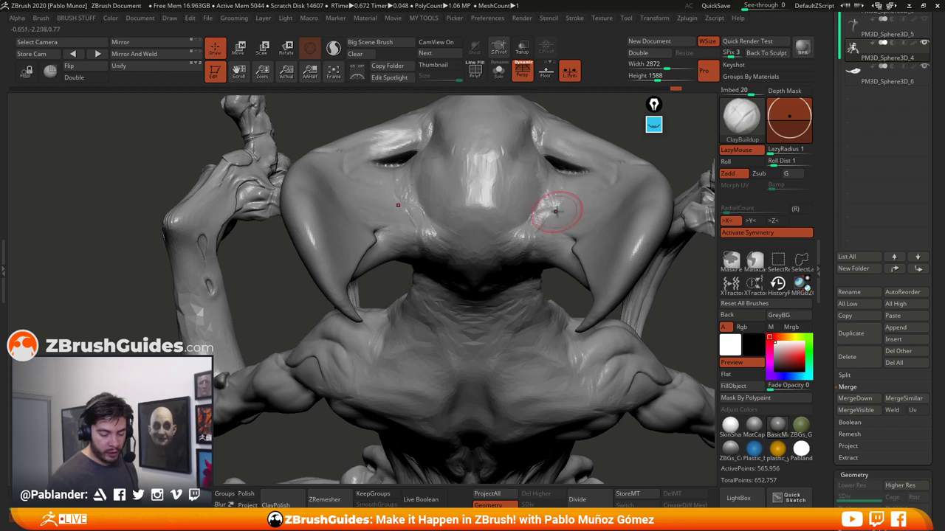
{"action": "right_click_drag", "start_coordinate": [549, 211], "coordinate": [537, 237]}
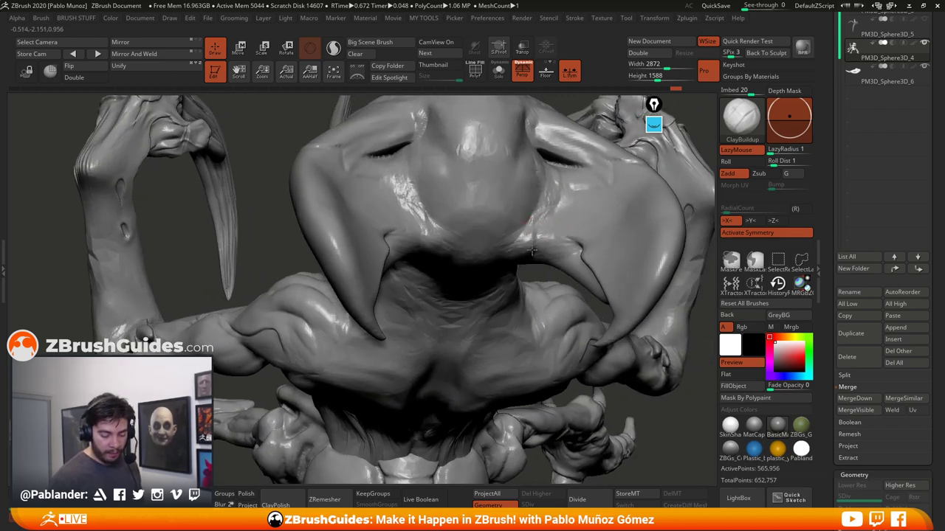
{"action": "mouse_move", "coordinate": [569, 217]}
{"action": "right_mouse_down"}
{"action": "mouse_move", "coordinate": [524, 251]}
{"action": "mouse_move", "coordinate": [482, 234]}
{"action": "right_mouse_up"}
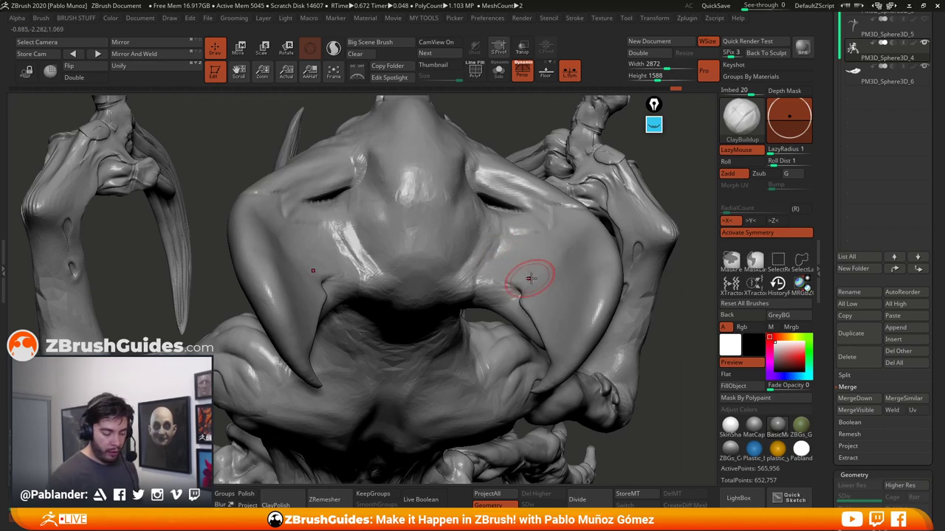
{"action": "mouse_move", "coordinate": [516, 274]}
{"action": "right_mouse_down"}
{"action": "mouse_move", "coordinate": [539, 288]}
{"action": "mouse_move", "coordinate": [642, 219]}
{"action": "mouse_move", "coordinate": [596, 253]}
{"action": "mouse_move", "coordinate": [617, 265]}
{"action": "right_mouse_up"}
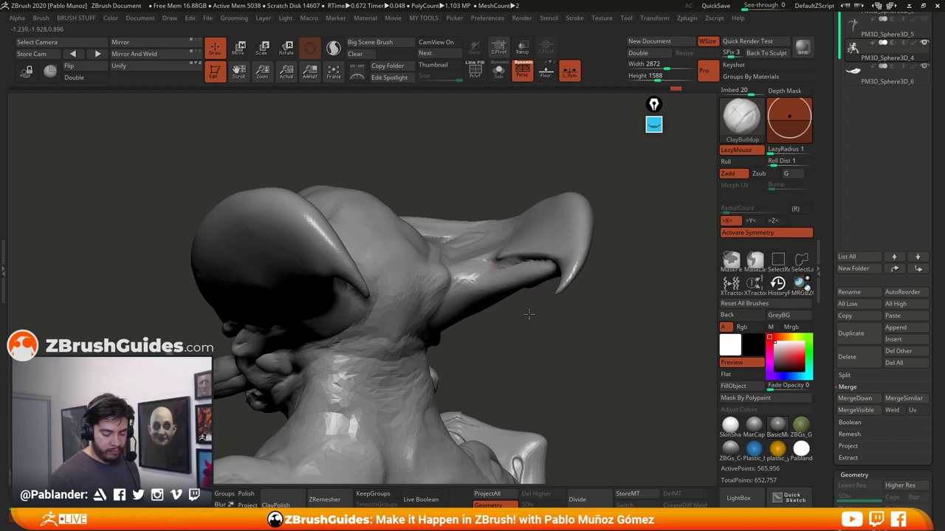
Fill and soften the jagged seams on the undersides of the horns, out to their hooked tips
{"action": "right_click_drag", "start_coordinate": [529, 314], "coordinate": [512, 255]}
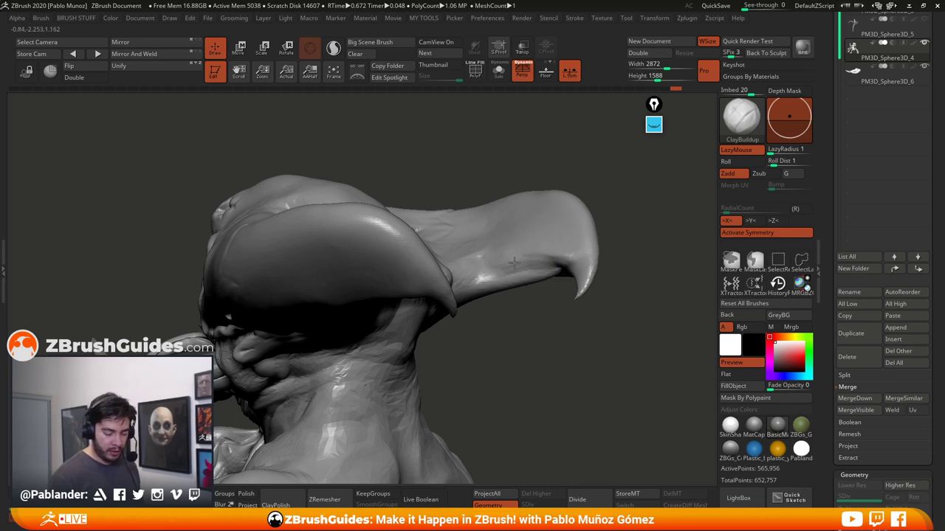
{"action": "right_click_drag", "start_coordinate": [514, 262], "coordinate": [550, 261]}
{"action": "right_click_drag", "start_coordinate": [600, 293], "coordinate": [592, 256]}
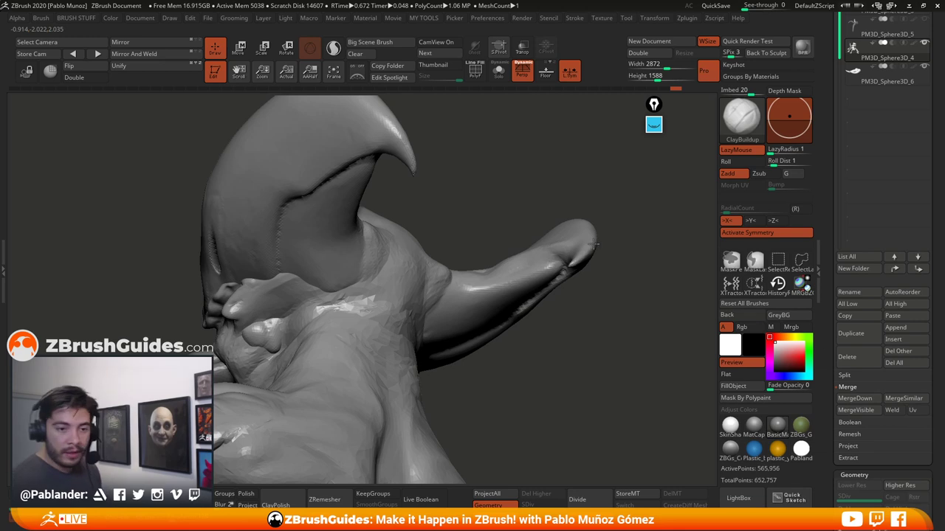
{"action": "mouse_move", "coordinate": [591, 243]}
{"action": "right_mouse_down"}
{"action": "mouse_move", "coordinate": [610, 282]}
{"action": "mouse_move", "coordinate": [563, 272]}
{"action": "right_mouse_up"}
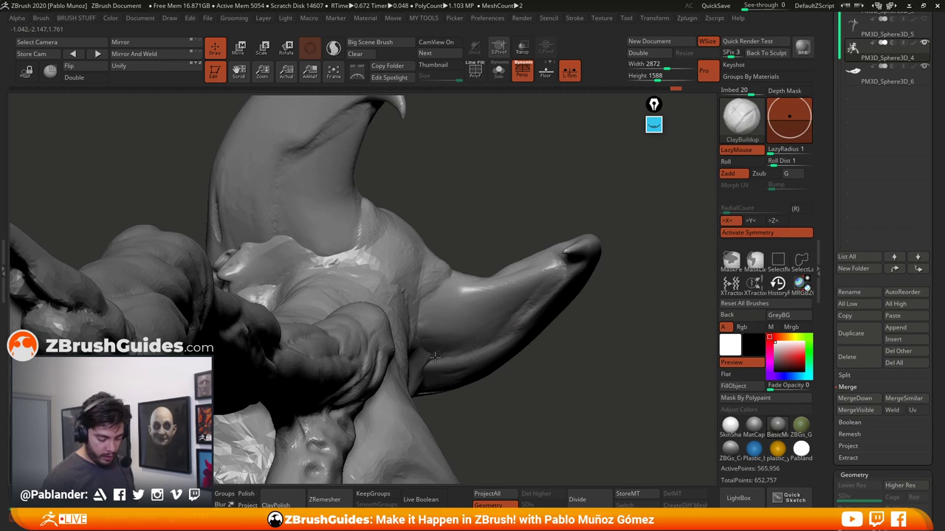
{"action": "mouse_move", "coordinate": [604, 316]}
{"action": "right_mouse_down"}
{"action": "mouse_move", "coordinate": [561, 267]}
{"action": "mouse_move", "coordinate": [590, 273]}
{"action": "right_mouse_up"}
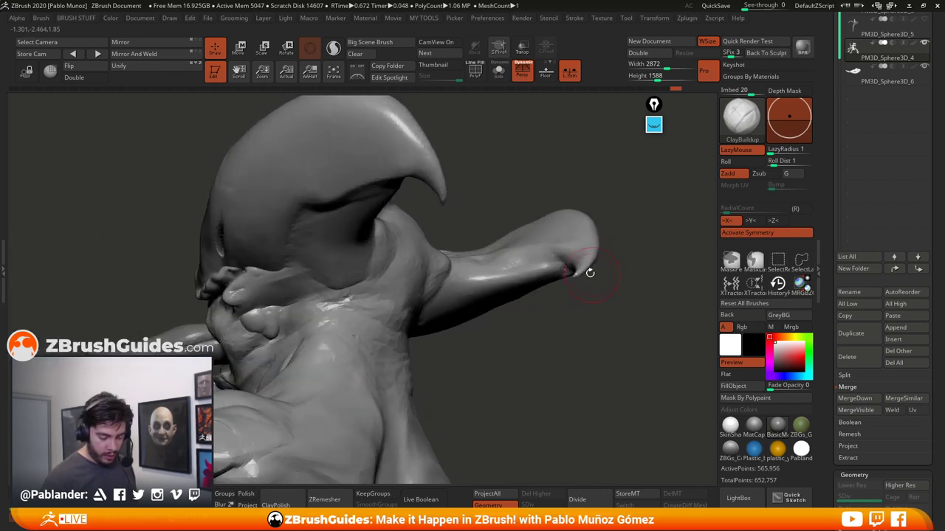
{"action": "left_click_drag", "start_coordinate": [582, 269], "coordinate": [596, 260], "text": "shift"}
Turn on Sculptris Pro and set the Smooth brush's Z Intensity to 76
{"action": "left_click", "coordinate": [336, 49]}
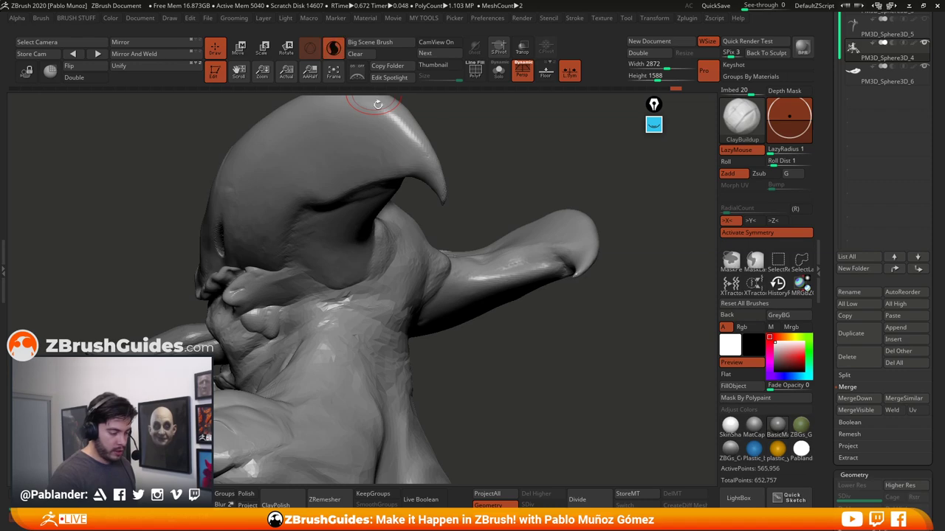
{"action": "right_click_drag", "start_coordinate": [612, 215], "coordinate": [570, 279]}
{"action": "key", "text": "shift+space"}
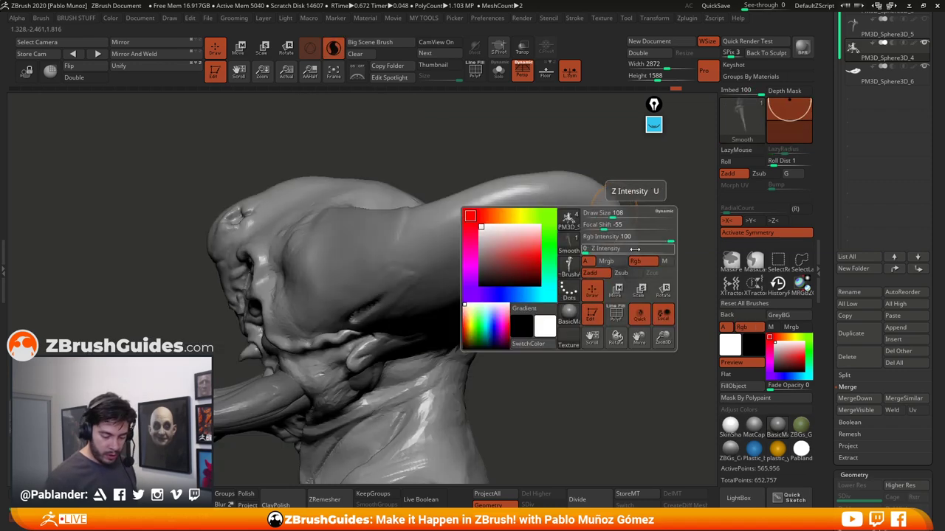
{"action": "mouse_move", "coordinate": [649, 310]}
{"action": "right_mouse_down"}
{"action": "mouse_move", "coordinate": [650, 278]}
{"action": "mouse_move", "coordinate": [624, 273]}
{"action": "right_mouse_up"}
{"action": "key", "text": "space"}
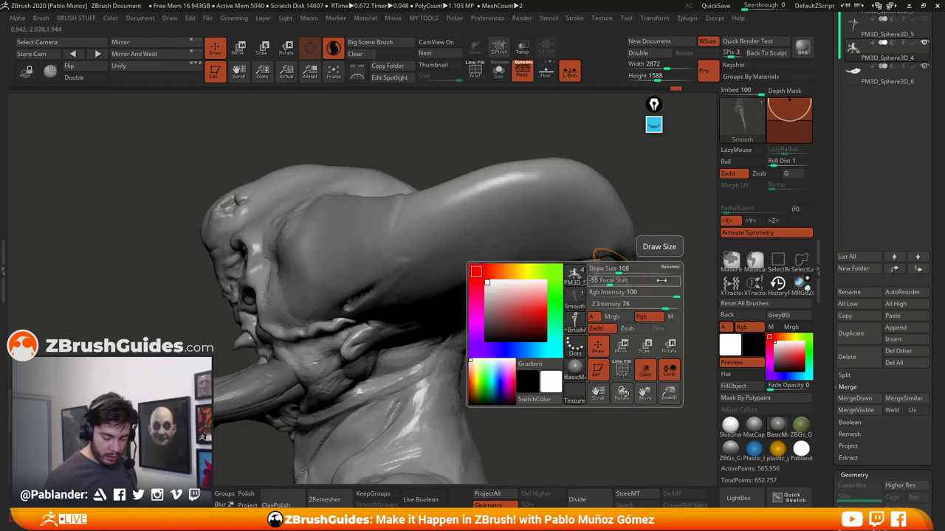
Smooth the hooked tips of the horns with the Smooth brush while Sculptris Pro is active
{"action": "right_click_drag", "start_coordinate": [650, 302], "coordinate": [574, 277]}
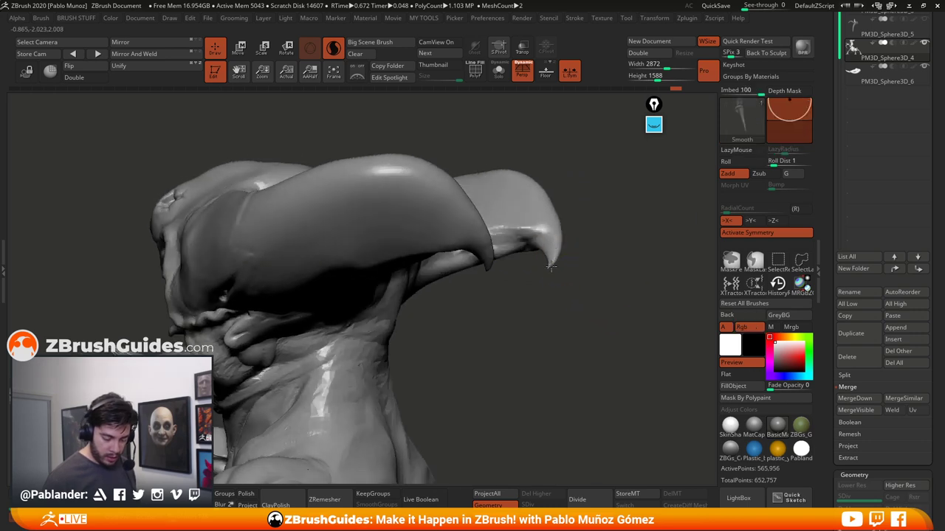
{"action": "left_click_drag", "start_coordinate": [551, 267], "coordinate": [553, 259]}
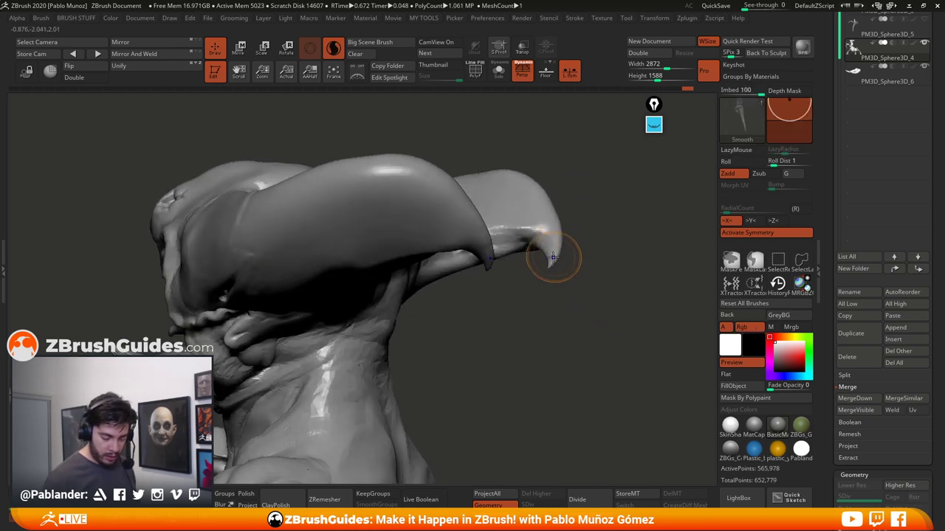
{"action": "right_click", "coordinate": [554, 258], "text": "shift"}
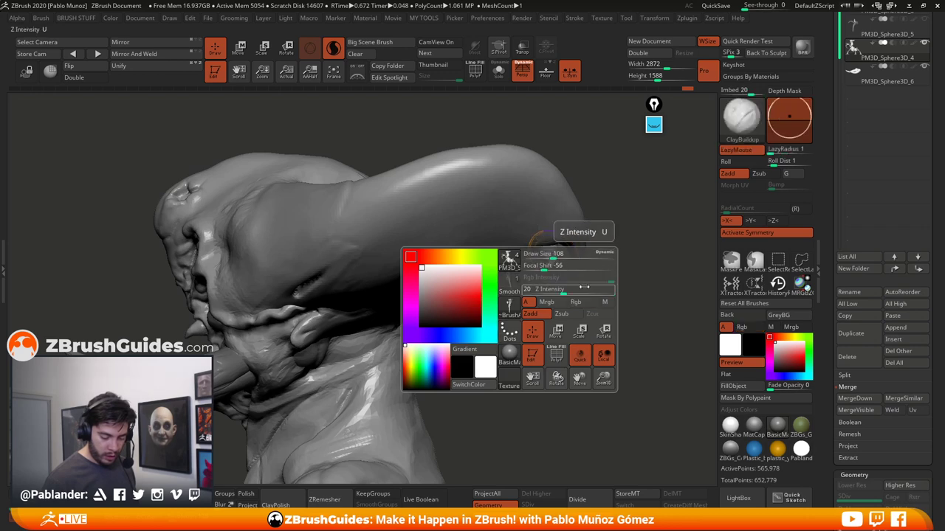
{"action": "left_click_drag", "start_coordinate": [603, 250], "coordinate": [565, 261]}
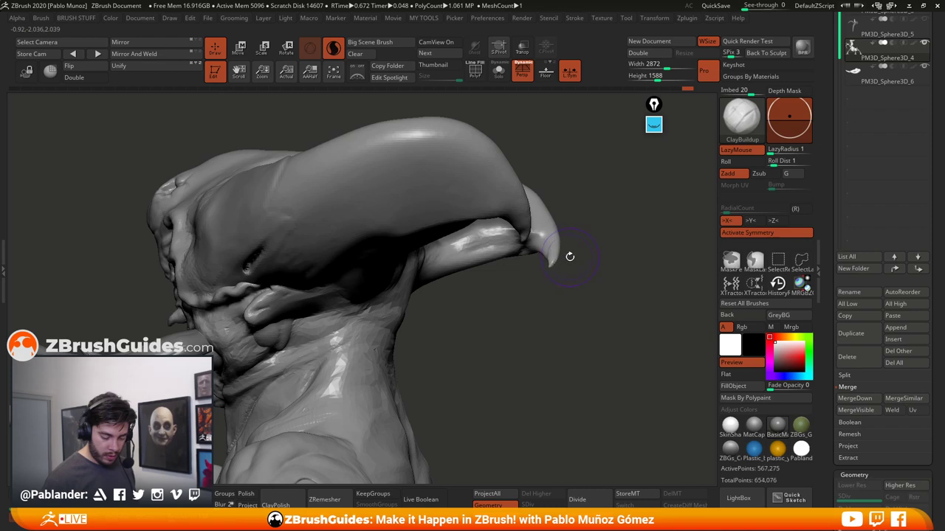
{"action": "key", "text": "shift"}
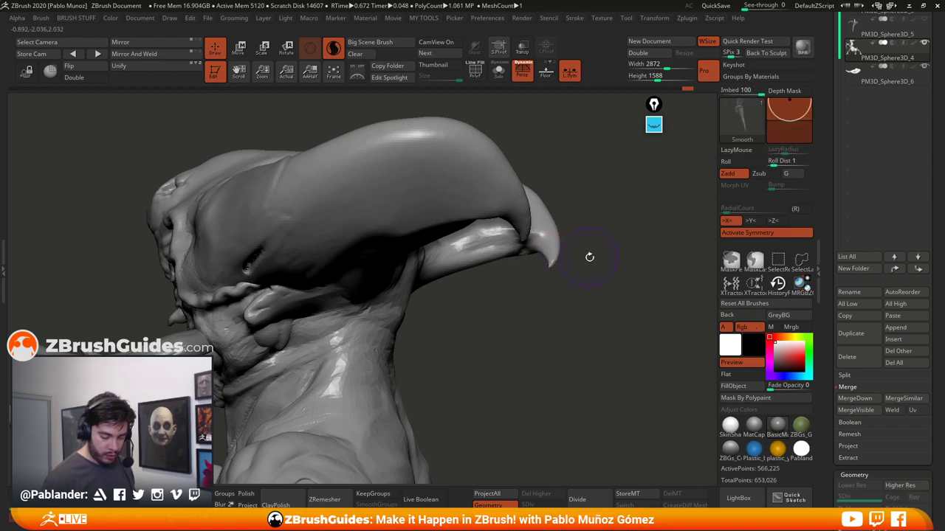
Switch the smoothing brush to Smooth Stronger, round off the horns' hooked tips, and turn off Sculptris Pro
{"action": "left_click", "coordinate": [742, 128], "text": "shift"}
{"action": "key", "text": "space"}
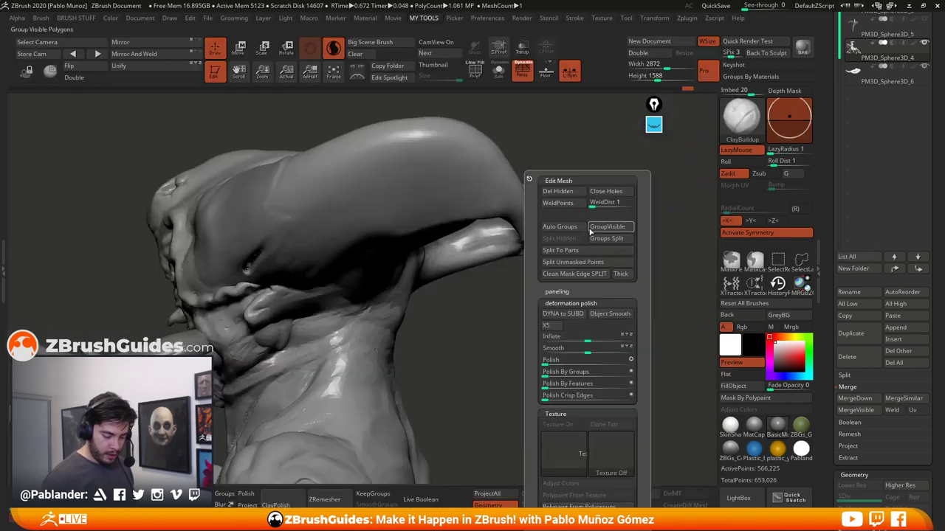
{"action": "key", "text": "b"}
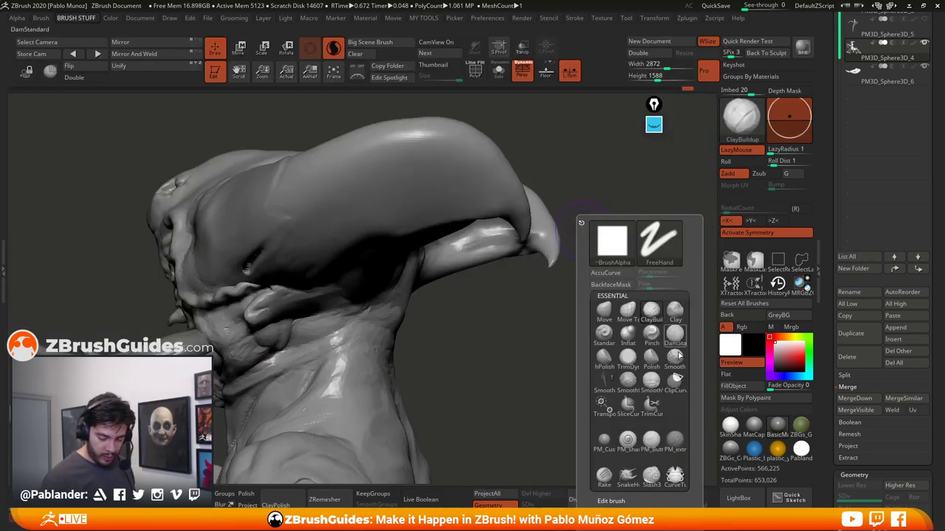
{"action": "left_click", "coordinate": [674, 359]}
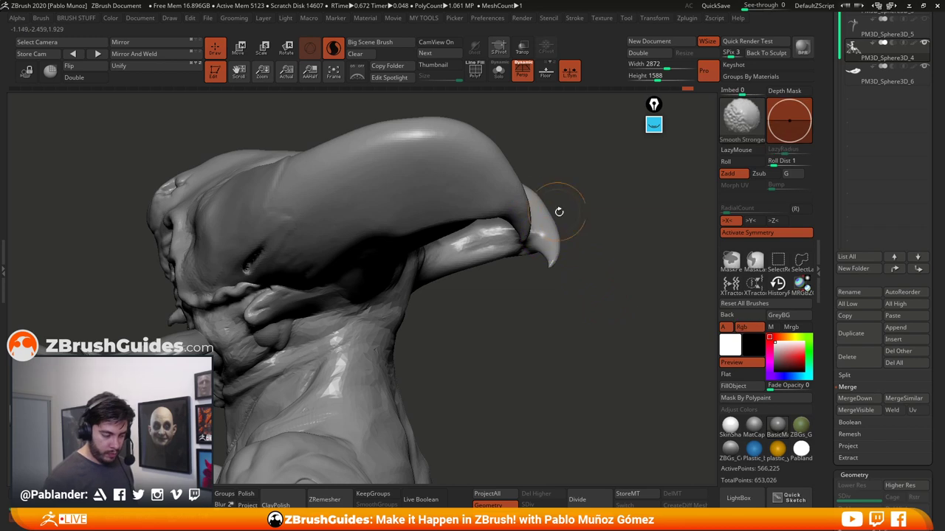
{"action": "key", "text": "shift"}
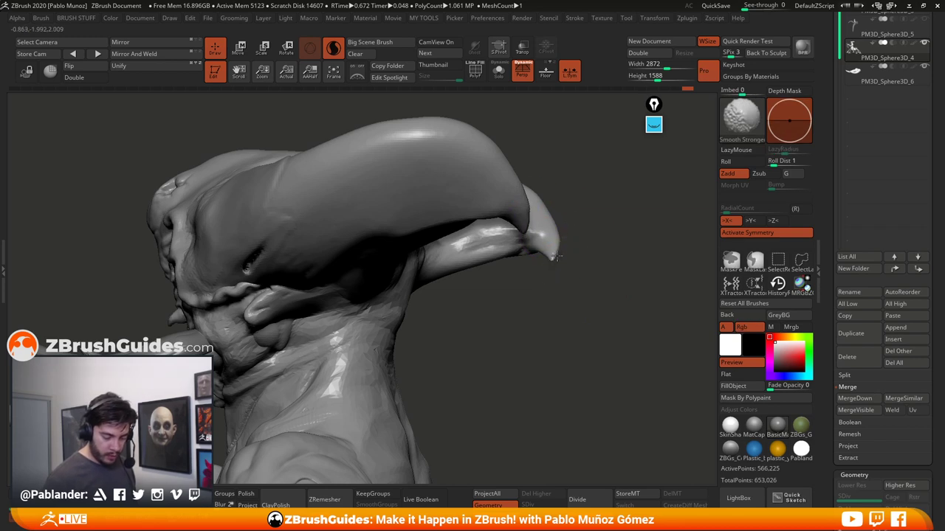
{"action": "mouse_move", "coordinate": [556, 256]}
{"action": "left_mouse_down", "text": "shift"}
{"action": "mouse_move", "coordinate": [558, 234]}
{"action": "mouse_move", "coordinate": [545, 222]}
{"action": "mouse_move", "coordinate": [542, 230]}
{"action": "mouse_move", "coordinate": [551, 252]}
{"action": "mouse_move", "coordinate": [566, 236]}
{"action": "mouse_move", "coordinate": [554, 223]}
{"action": "left_mouse_up", "text": "shift"}
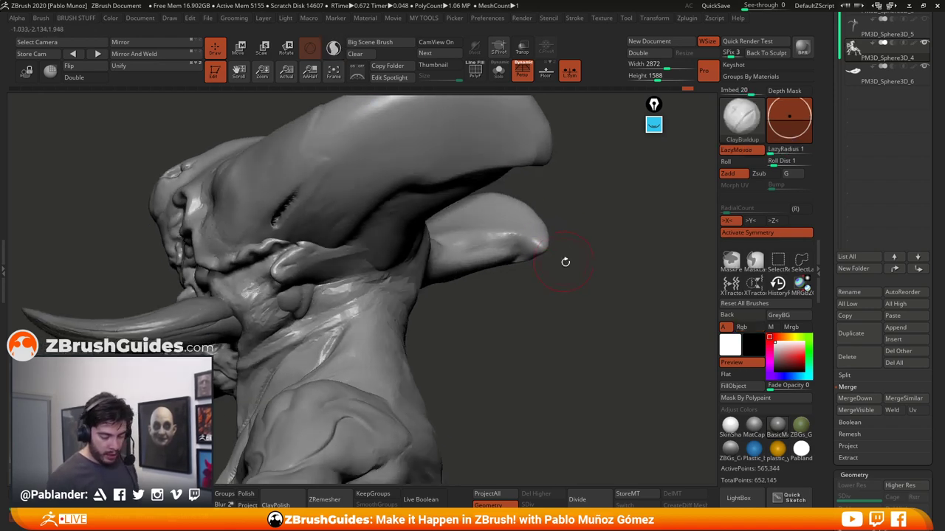
{"action": "left_click_drag", "start_coordinate": [566, 262], "coordinate": [539, 252]}
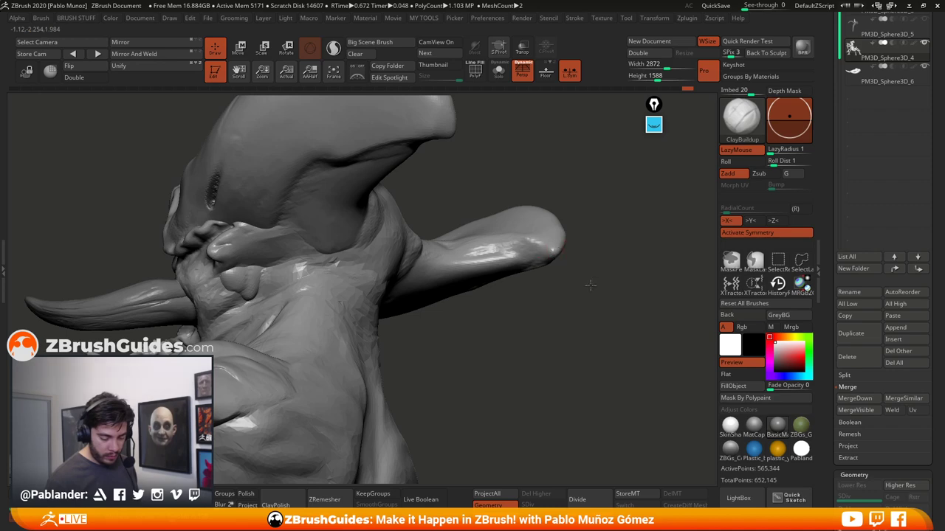
{"action": "mouse_move", "coordinate": [590, 286]}
{"action": "left_mouse_down"}
{"action": "mouse_move", "coordinate": [584, 257]}
{"action": "mouse_move", "coordinate": [585, 270]}
{"action": "mouse_move", "coordinate": [473, 249]}
{"action": "mouse_move", "coordinate": [539, 221]}
{"action": "mouse_move", "coordinate": [481, 228]}
{"action": "mouse_move", "coordinate": [554, 293]}
{"action": "mouse_move", "coordinate": [611, 306]}
{"action": "mouse_move", "coordinate": [582, 257]}
{"action": "mouse_move", "coordinate": [523, 271]}
{"action": "left_mouse_up"}
Select the Move brush with a larger draw size and pull the blunt horn ends into a more tapered shape
{"action": "mouse_move", "coordinate": [523, 272]}
{"action": "right_mouse_down", "text": "ctrl"}
{"action": "mouse_move", "coordinate": [538, 318]}
{"action": "mouse_move", "coordinate": [479, 296]}
{"action": "mouse_move", "coordinate": [502, 321]}
{"action": "mouse_move", "coordinate": [497, 307]}
{"action": "right_mouse_up", "text": "ctrl"}
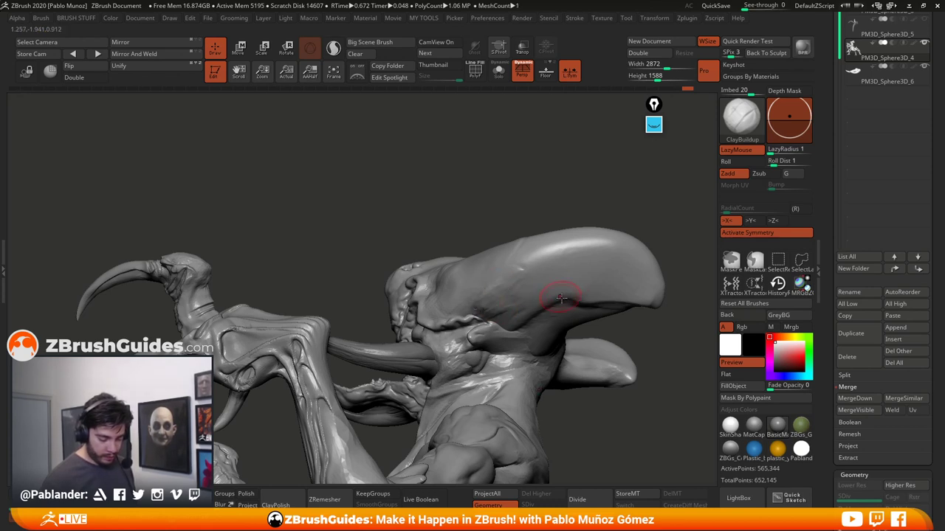
{"action": "mouse_move", "coordinate": [671, 328]}
{"action": "right_mouse_down", "text": "alt"}
{"action": "mouse_move", "coordinate": [620, 310]}
{"action": "mouse_move", "coordinate": [623, 319]}
{"action": "mouse_move", "coordinate": [477, 314]}
{"action": "right_mouse_up", "text": "alt"}
{"action": "right_click", "coordinate": [623, 319]}
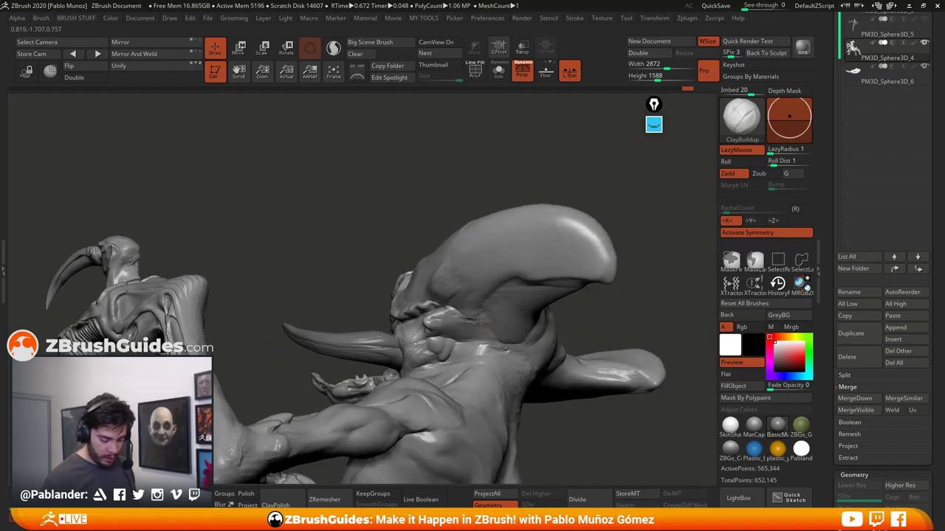
{"action": "right_click_drag", "start_coordinate": [545, 378], "coordinate": [629, 319]}
{"action": "right_click", "coordinate": [633, 317]}
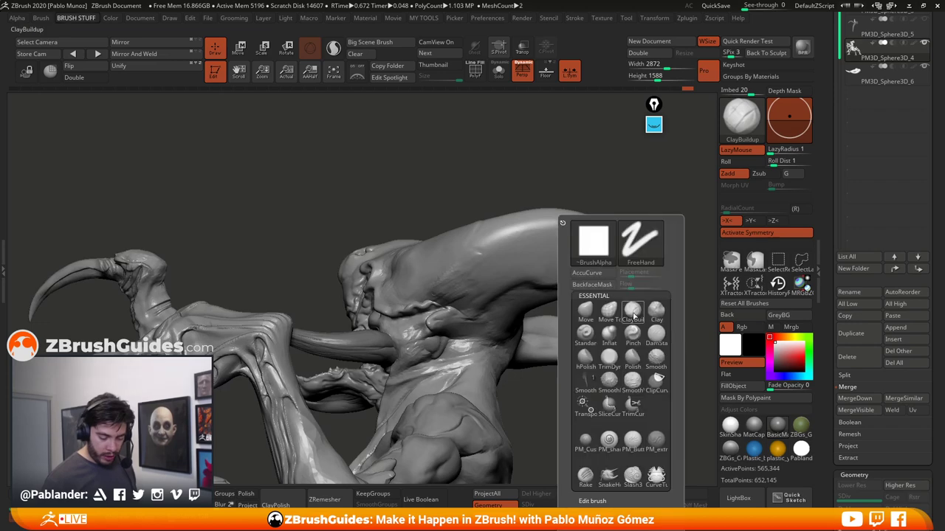
{"action": "left_click", "coordinate": [586, 310]}
{"action": "key", "text": "space"}
{"action": "left_click_drag", "start_coordinate": [583, 304], "coordinate": [607, 303]}
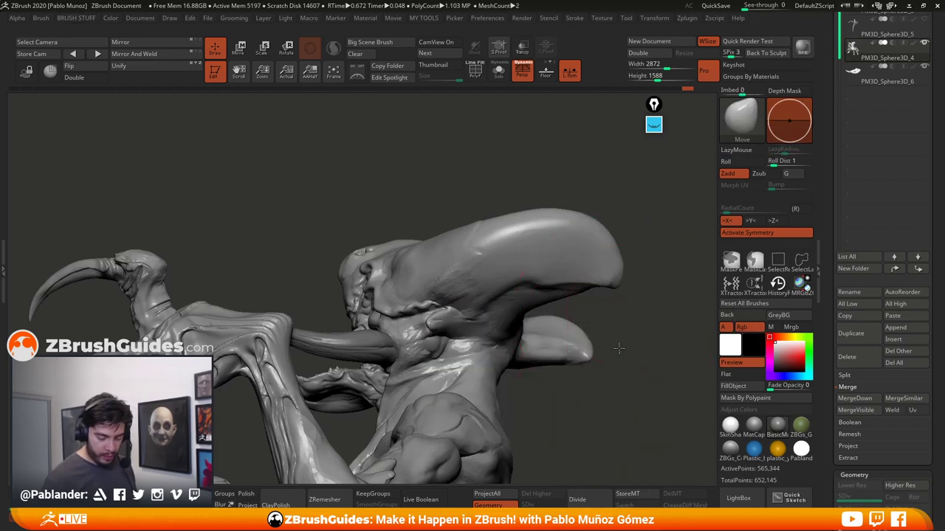
{"action": "mouse_move", "coordinate": [608, 302]}
{"action": "right_mouse_down", "text": "ctrl"}
{"action": "mouse_move", "coordinate": [624, 318]}
{"action": "mouse_move", "coordinate": [542, 299]}
{"action": "right_mouse_up", "text": "ctrl"}
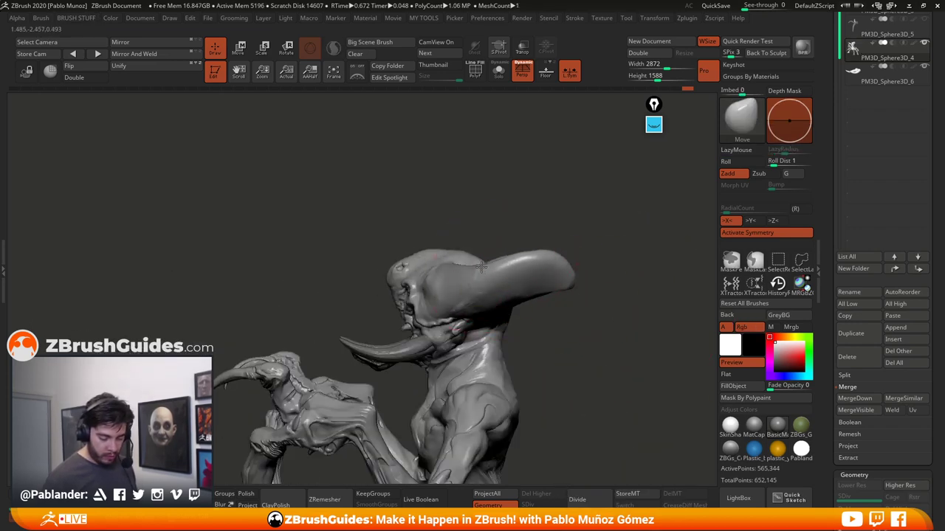
{"action": "mouse_move", "coordinate": [473, 261]}
{"action": "left_mouse_down"}
{"action": "mouse_move", "coordinate": [482, 247]}
{"action": "mouse_move", "coordinate": [560, 272]}
{"action": "left_mouse_up"}
Refine the horns' tips, upper profile and underside with broad Move adjustments and Smooth Stronger strokes
{"action": "mouse_move", "coordinate": [577, 298]}
{"action": "right_mouse_down"}
{"action": "mouse_move", "coordinate": [580, 274]}
{"action": "mouse_move", "coordinate": [548, 244]}
{"action": "right_mouse_up"}
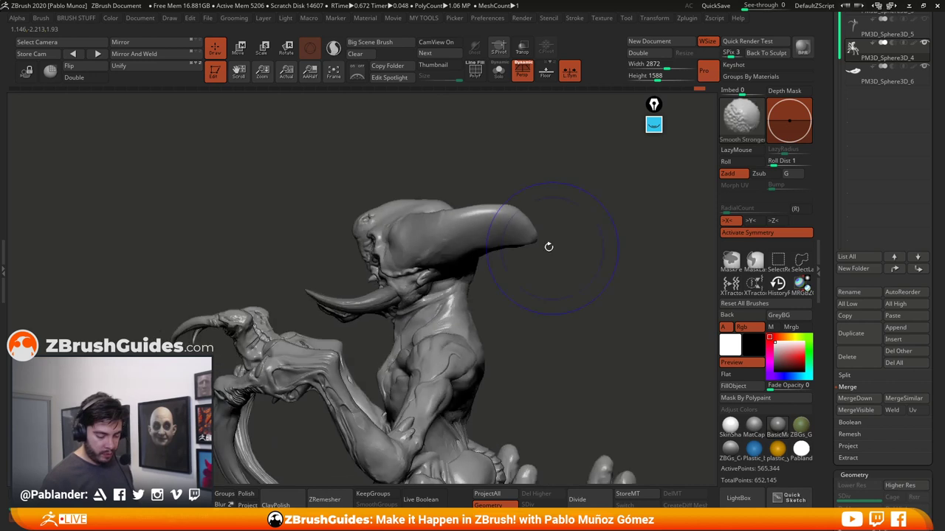
{"action": "left_click_drag", "start_coordinate": [538, 242], "coordinate": [539, 245]}
{"action": "left_click_drag", "start_coordinate": [476, 211], "coordinate": [418, 215]}
{"action": "left_click_drag", "start_coordinate": [479, 268], "coordinate": [472, 269]}
{"action": "right_click_drag", "start_coordinate": [533, 246], "coordinate": [548, 251]}
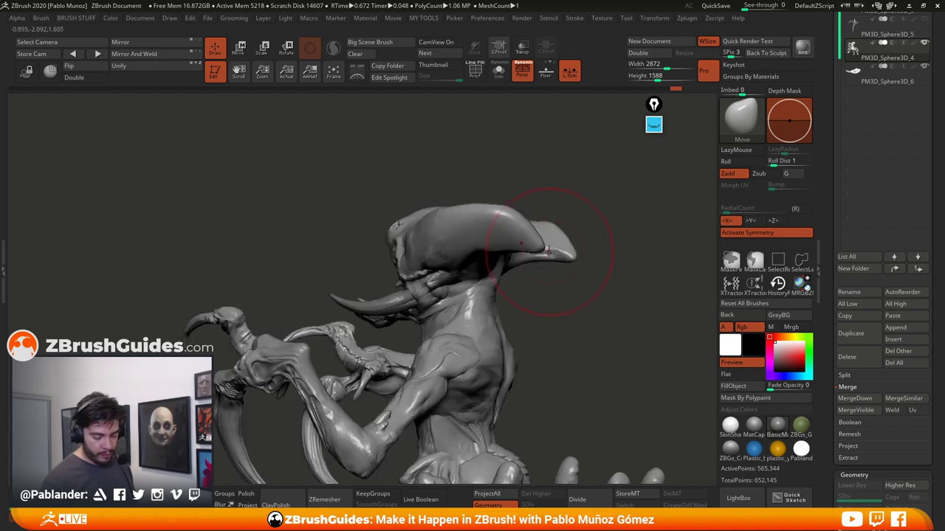
{"action": "mouse_move", "coordinate": [566, 303]}
{"action": "right_mouse_down"}
{"action": "mouse_move", "coordinate": [501, 229]}
{"action": "mouse_move", "coordinate": [591, 193]}
{"action": "mouse_move", "coordinate": [566, 221]}
{"action": "mouse_move", "coordinate": [489, 209]}
{"action": "mouse_move", "coordinate": [515, 234]}
{"action": "right_mouse_up"}
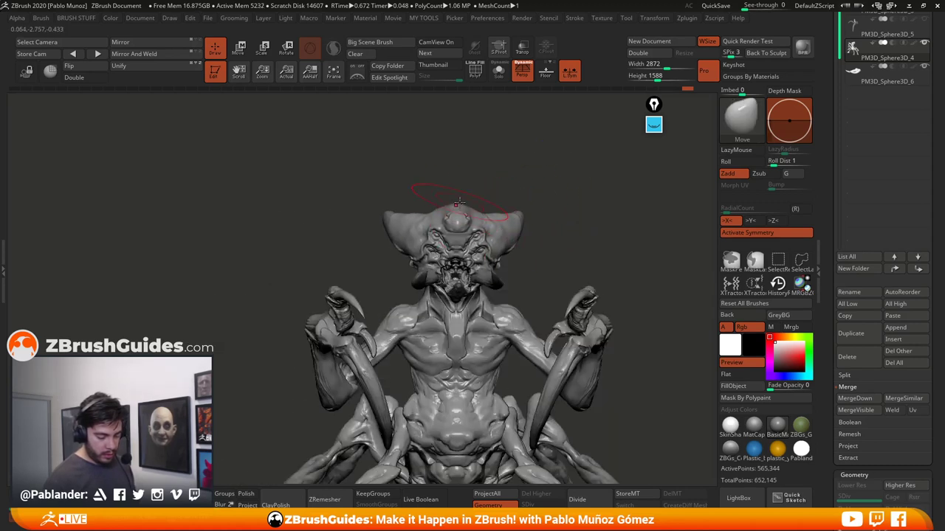
{"action": "mouse_move", "coordinate": [458, 201]}
{"action": "right_mouse_down"}
{"action": "mouse_move", "coordinate": [511, 186]}
{"action": "mouse_move", "coordinate": [474, 238]}
{"action": "mouse_move", "coordinate": [480, 222]}
{"action": "right_mouse_up"}
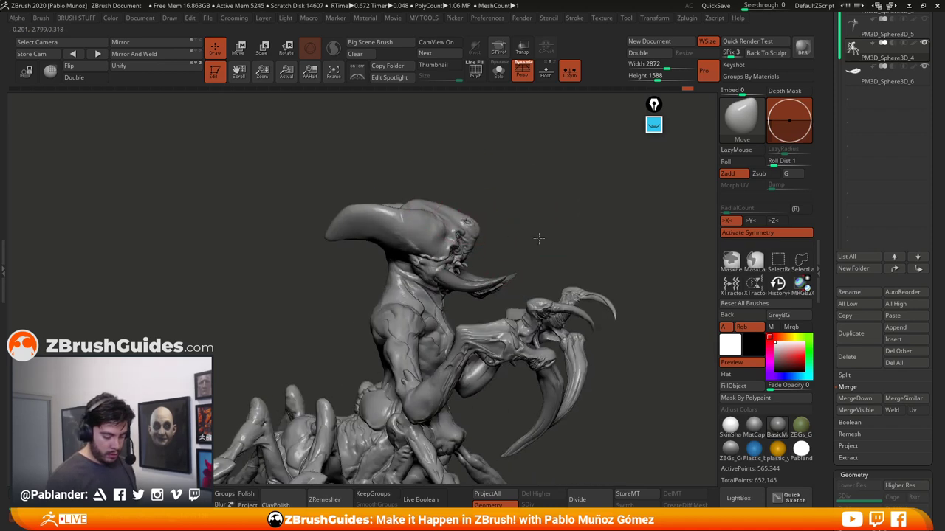
Quick-save the project with the whole creature in a three-quarter view
{"action": "mouse_move", "coordinate": [538, 238]}
{"action": "right_mouse_down", "text": "ctrl"}
{"action": "mouse_move", "coordinate": [574, 249]}
{"action": "mouse_move", "coordinate": [562, 274]}
{"action": "mouse_move", "coordinate": [601, 320]}
{"action": "mouse_move", "coordinate": [572, 295]}
{"action": "right_mouse_up", "text": "ctrl"}
{"action": "mouse_move", "coordinate": [516, 195]}
{"action": "right_mouse_down"}
{"action": "mouse_move", "coordinate": [479, 206]}
{"action": "mouse_move", "coordinate": [547, 215]}
{"action": "mouse_move", "coordinate": [596, 248]}
{"action": "mouse_move", "coordinate": [625, 253]}
{"action": "mouse_move", "coordinate": [609, 248]}
{"action": "mouse_move", "coordinate": [622, 291]}
{"action": "mouse_move", "coordinate": [639, 249]}
{"action": "right_mouse_up"}
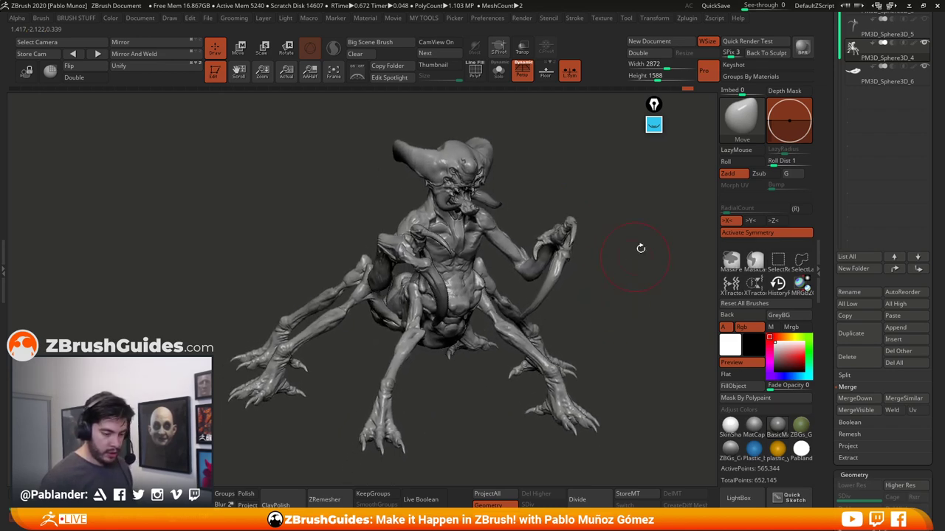
{"action": "left_click", "coordinate": [715, 6]}
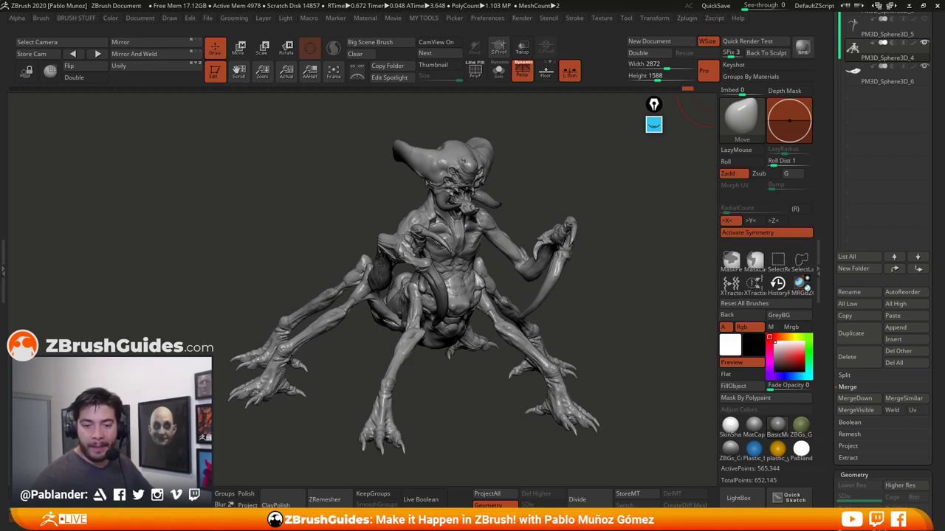
Switch to the browser, open the ZBrushGuides tutorials library and filter it by Hair and FX
{"action": "key", "text": "alt+Tab"}
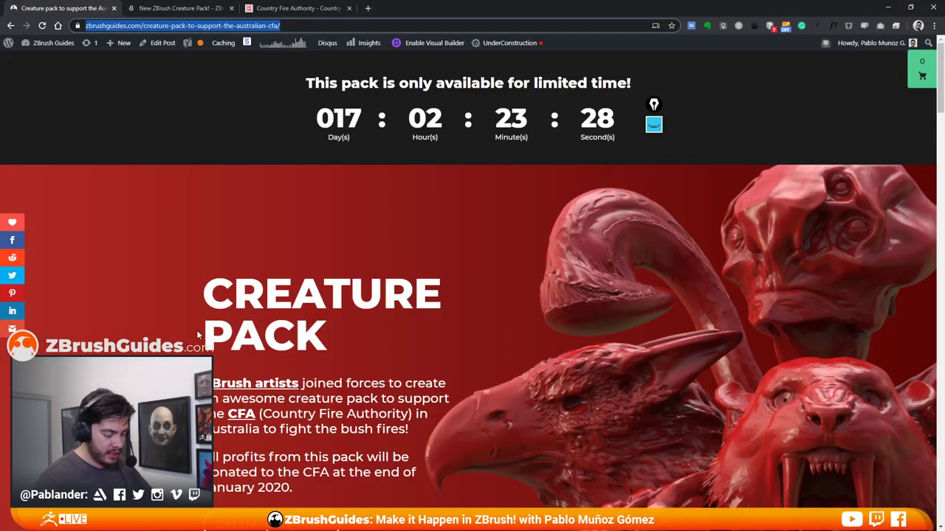
{"action": "scroll", "coordinate": [435, 312], "scroll_direction": "down", "scroll_amount": 2}
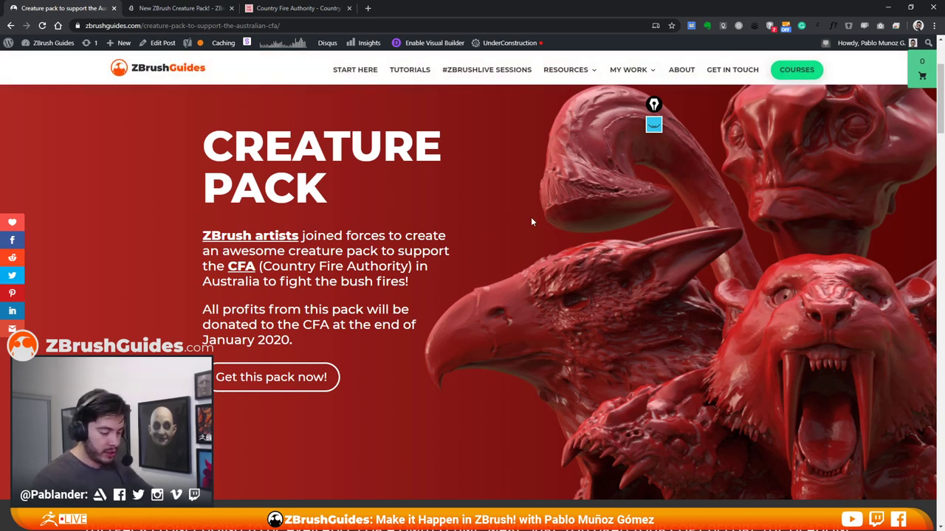
{"action": "mouse_move", "coordinate": [581, 76]}
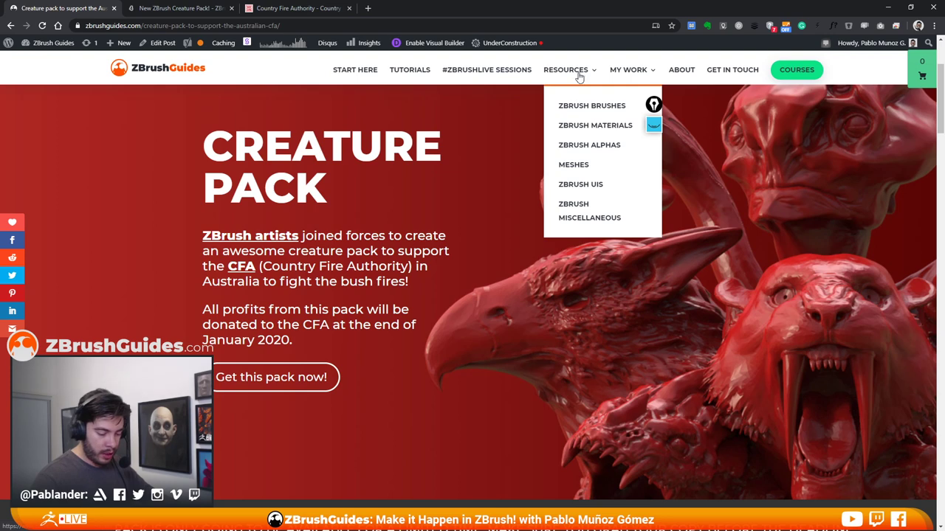
{"action": "left_click", "coordinate": [410, 75]}
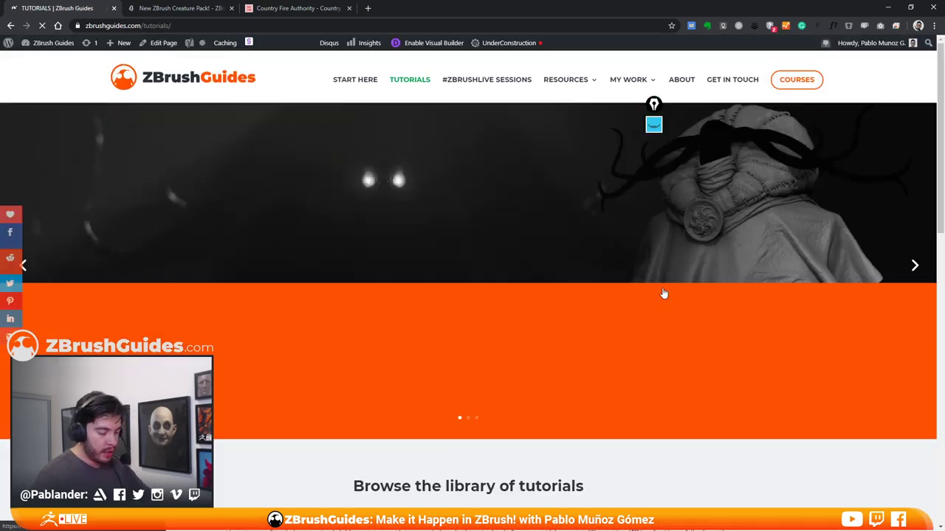
{"action": "scroll", "coordinate": [509, 258], "scroll_direction": "down", "scroll_amount": 4}
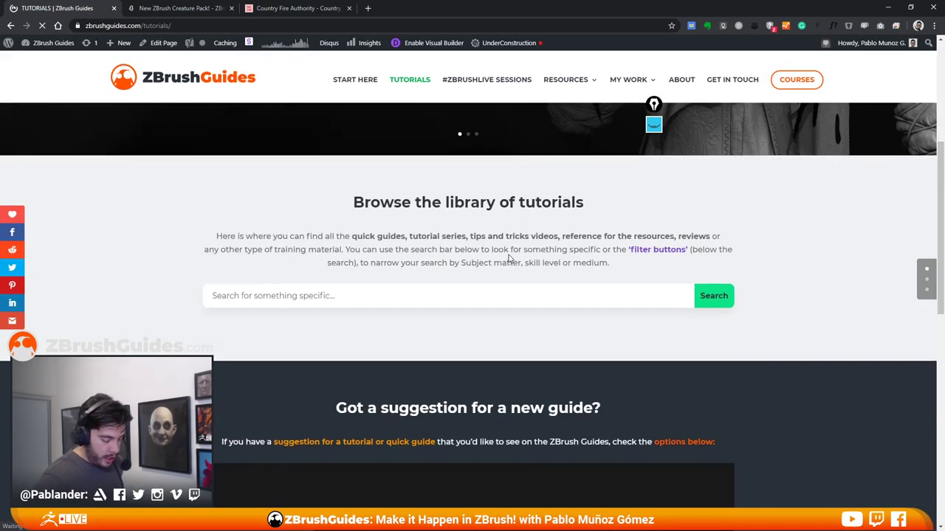
{"action": "scroll", "coordinate": [544, 298], "scroll_direction": "down", "scroll_amount": 1}
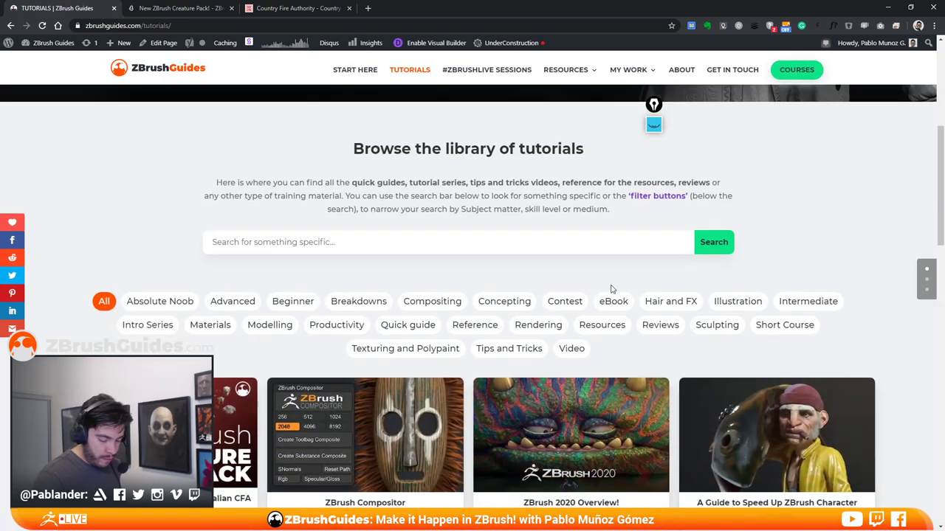
{"action": "scroll", "coordinate": [611, 290], "scroll_direction": "down", "scroll_amount": 1}
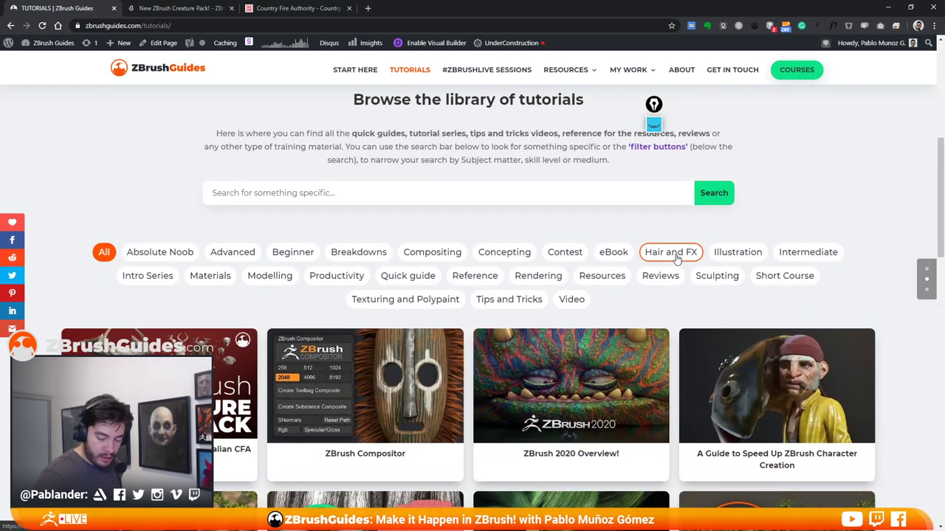
{"action": "left_click", "coordinate": [674, 253]}
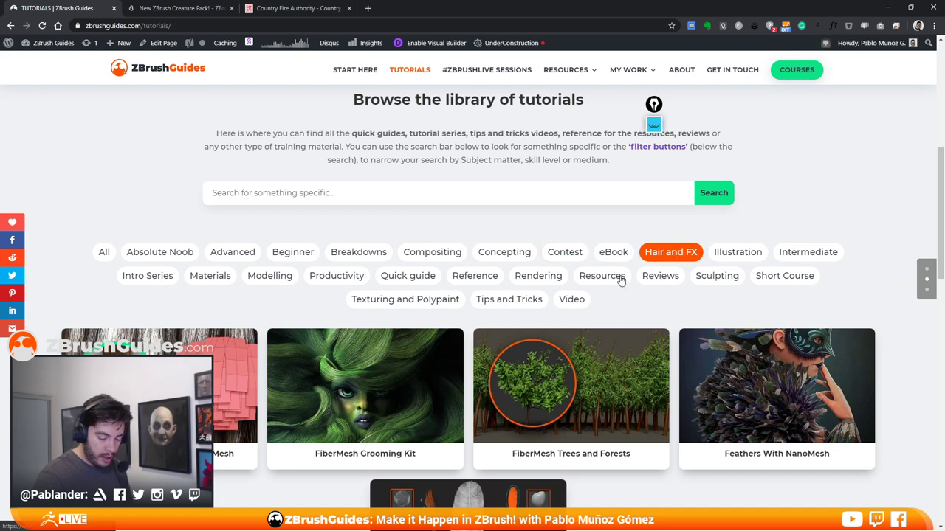
Open the FiberMesh Grooming Kit page and look through its fur examples, expected results and pack offer
{"action": "left_click", "coordinate": [366, 392]}
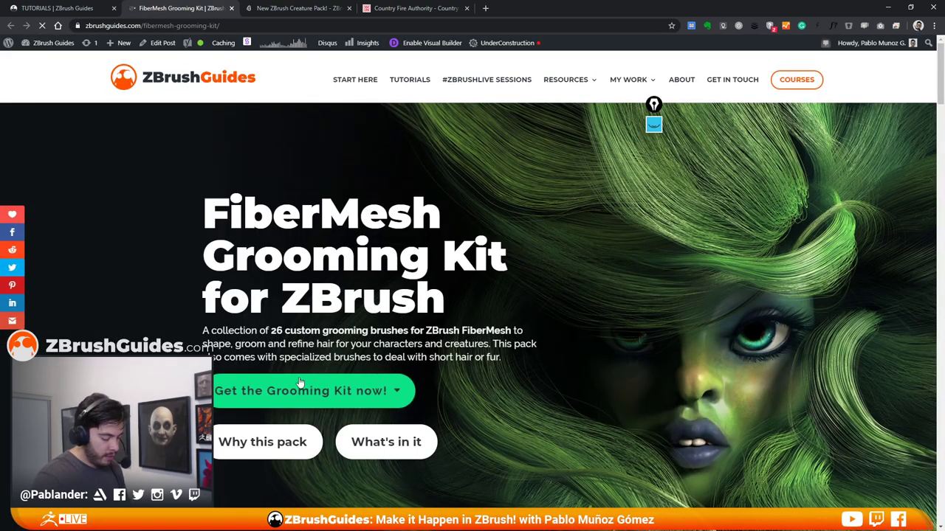
{"action": "scroll", "coordinate": [448, 339], "scroll_direction": "down", "scroll_amount": 5}
{"action": "scroll", "coordinate": [520, 311], "scroll_direction": "down", "scroll_amount": 8}
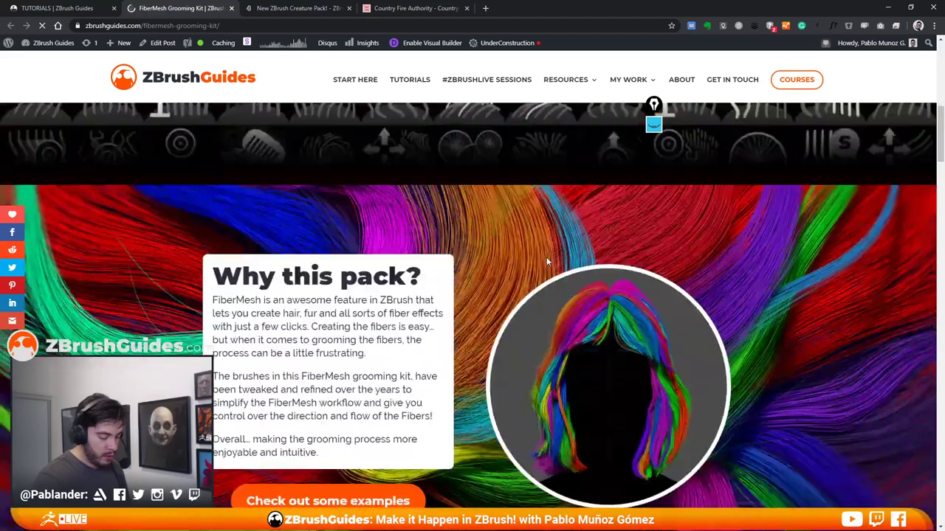
{"action": "scroll", "coordinate": [497, 286], "scroll_direction": "down", "scroll_amount": 2}
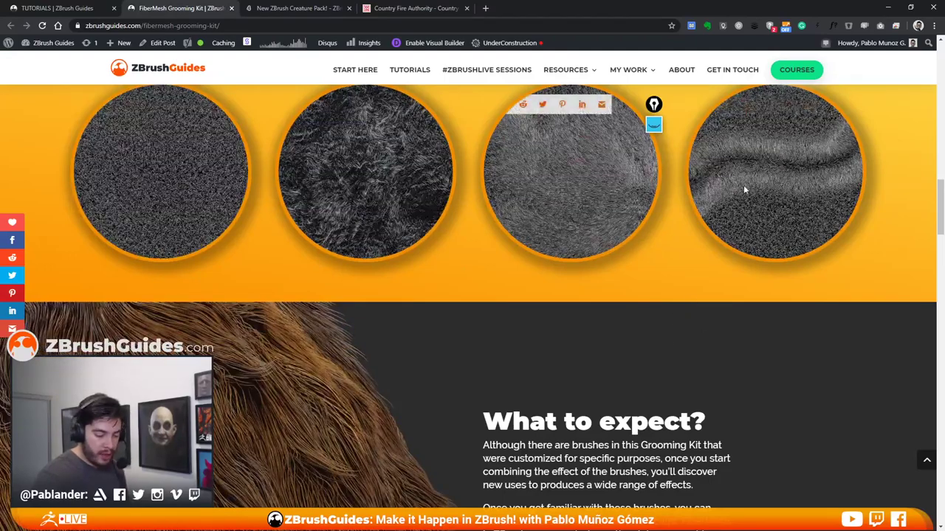
{"action": "scroll", "coordinate": [685, 186], "scroll_direction": "down", "scroll_amount": 4}
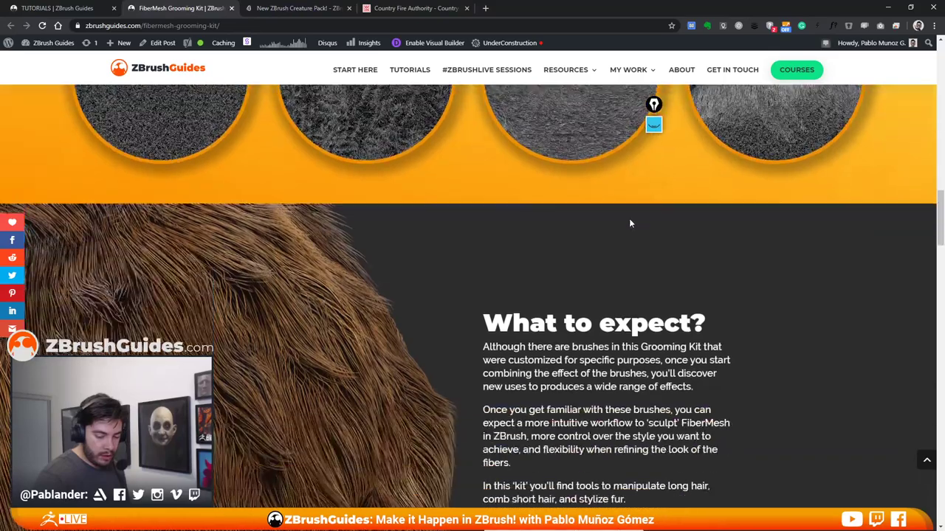
{"action": "scroll", "coordinate": [516, 224], "scroll_direction": "up", "scroll_amount": 1}
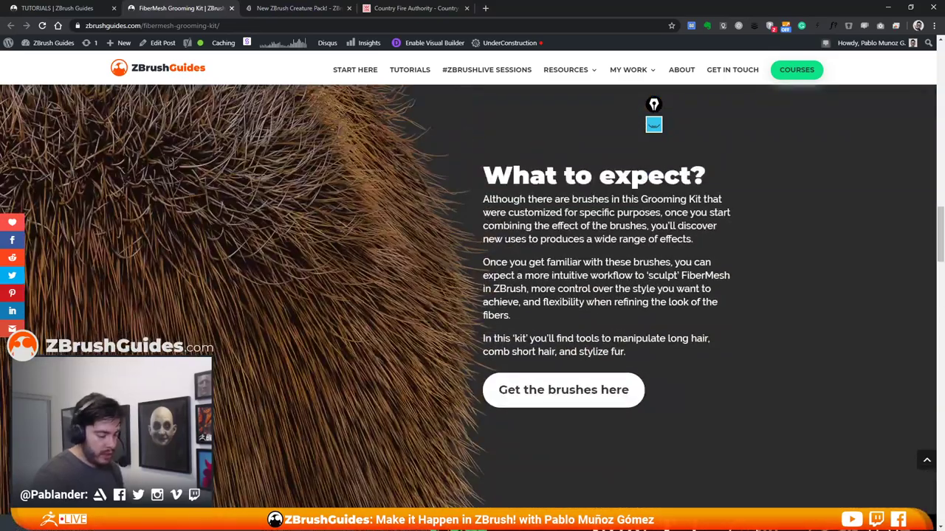
{"action": "scroll", "coordinate": [520, 253], "scroll_direction": "down", "scroll_amount": 2}
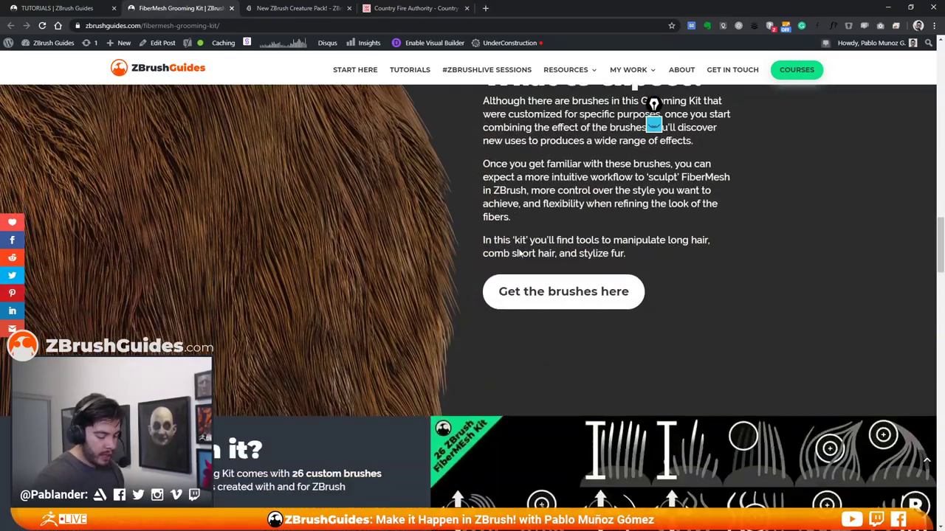
{"action": "scroll", "coordinate": [520, 254], "scroll_direction": "down", "scroll_amount": 15}
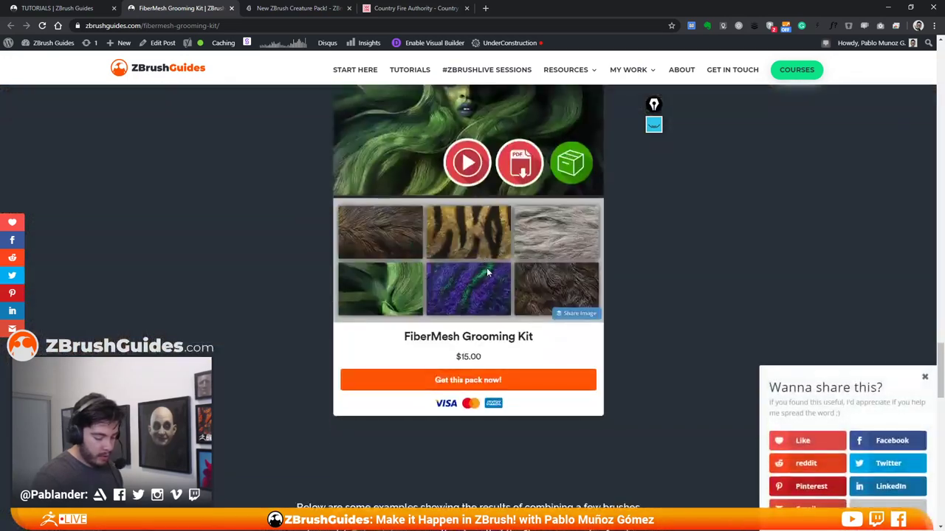
Dismiss the share pop-up, review the Grooming Kit's bonus materials and contents, close its page and return to ZBrush
{"action": "scroll", "coordinate": [523, 370], "scroll_direction": "up", "scroll_amount": 3}
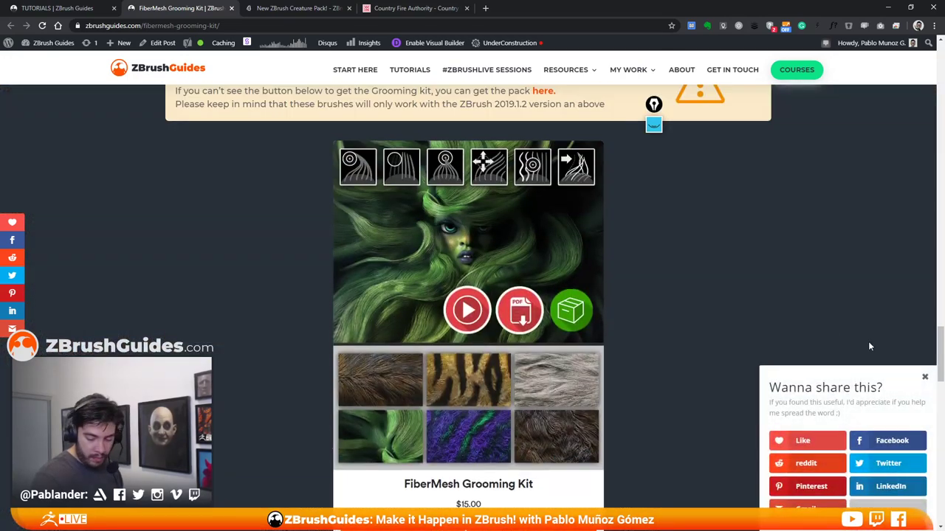
{"action": "left_click", "coordinate": [925, 377]}
{"action": "scroll", "coordinate": [662, 328], "scroll_direction": "up", "scroll_amount": 3}
{"action": "scroll", "coordinate": [612, 303], "scroll_direction": "up", "scroll_amount": 2}
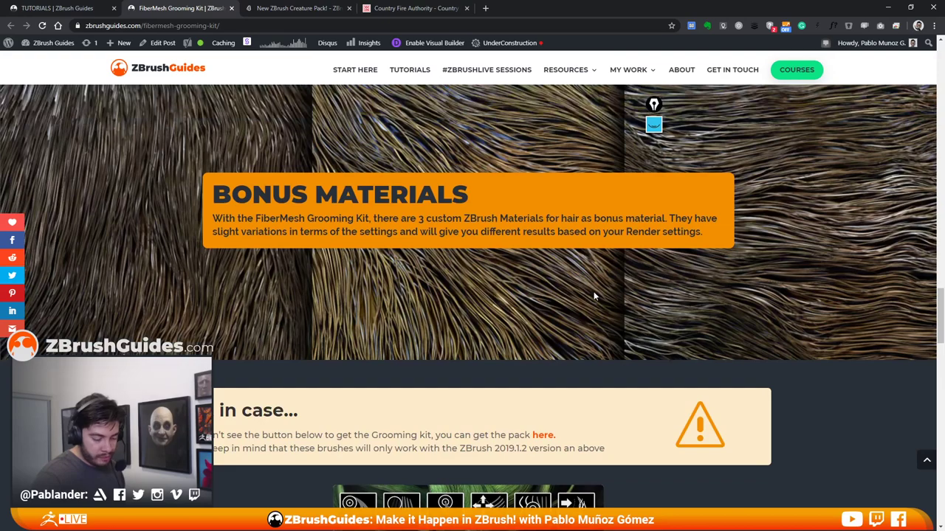
{"action": "scroll", "coordinate": [565, 291], "scroll_direction": "up", "scroll_amount": 3}
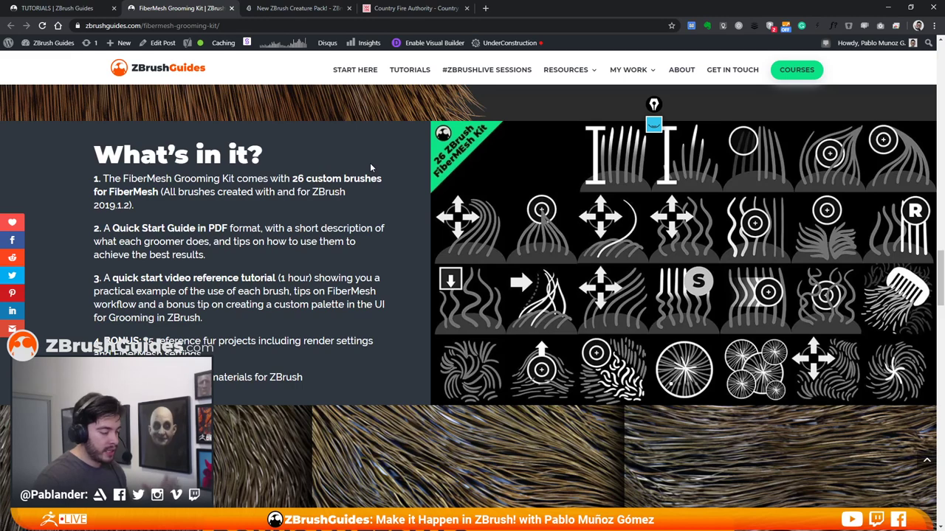
{"action": "left_click", "coordinate": [232, 8]}
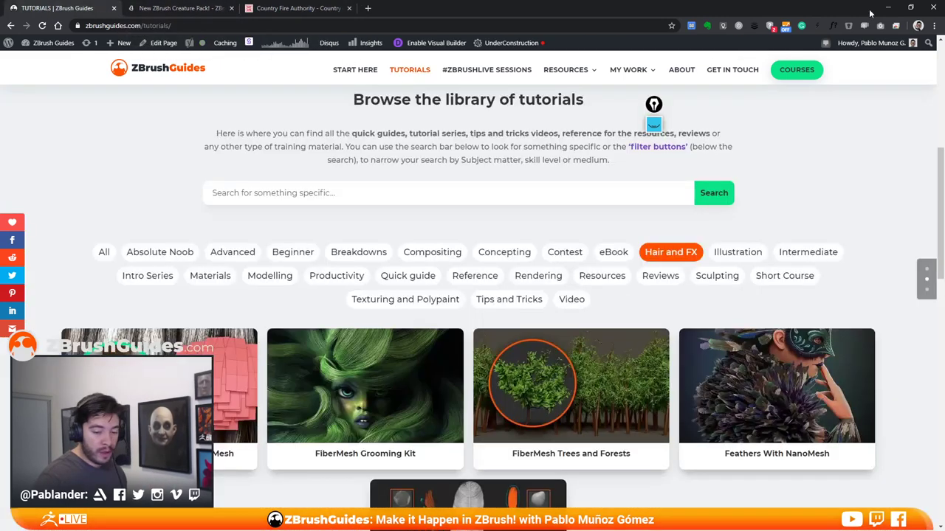
{"action": "left_click", "coordinate": [886, 9]}
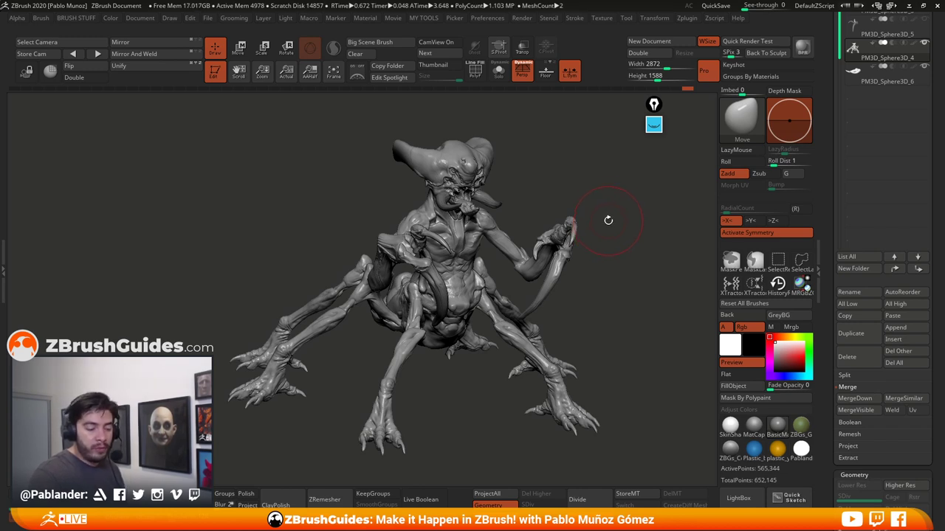
{"action": "left_click_drag", "start_coordinate": [619, 207], "coordinate": [615, 207]}
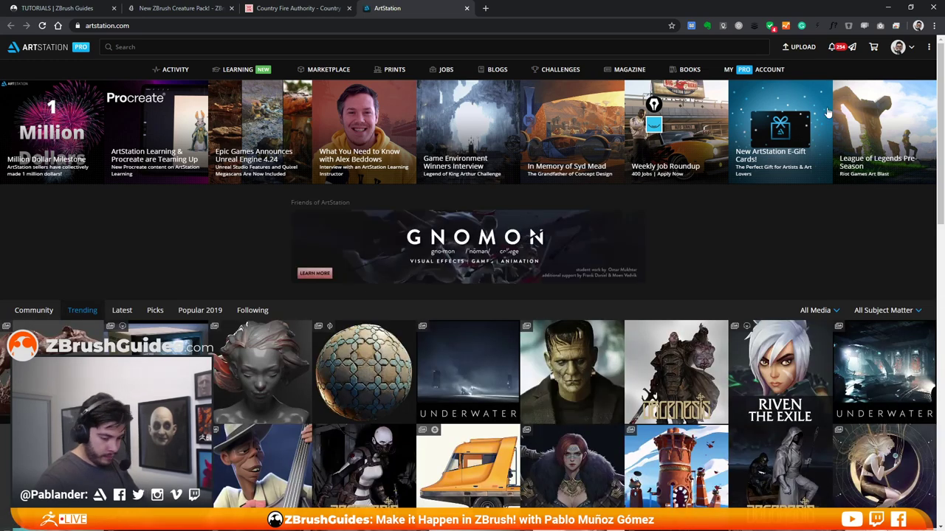
Open the account's own ArtStation portfolio in the browser and view the Mandalorian Fan Art project
{"action": "left_click", "coordinate": [905, 50]}
{"action": "left_click", "coordinate": [868, 78]}
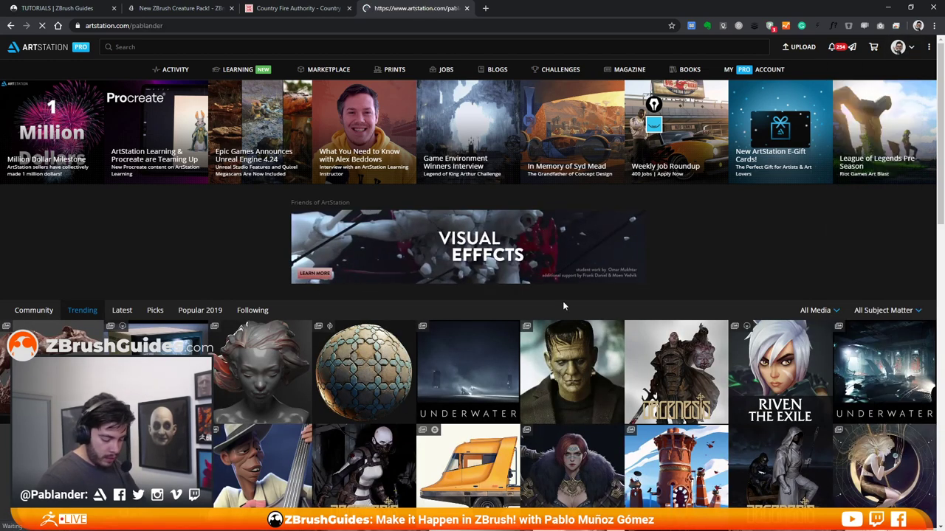
{"action": "scroll", "coordinate": [546, 310], "scroll_direction": "down", "scroll_amount": 4}
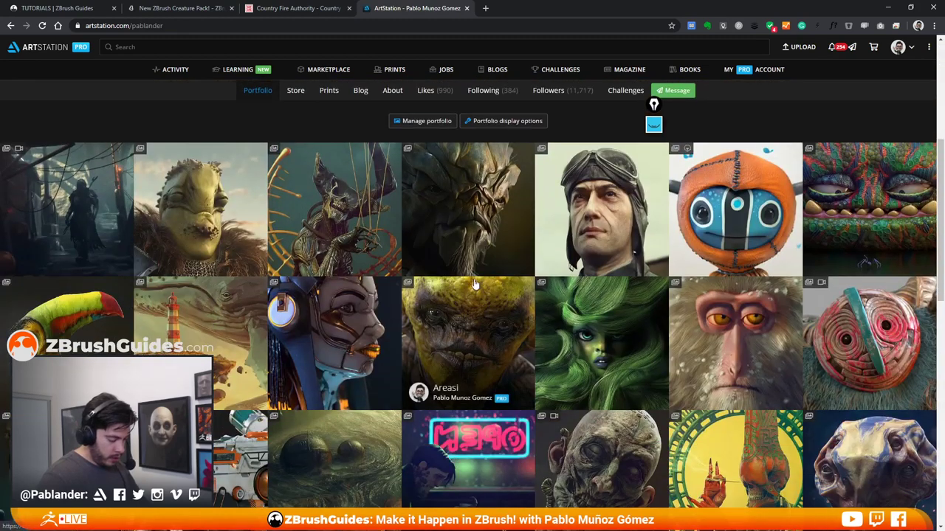
{"action": "left_click", "coordinate": [113, 233]}
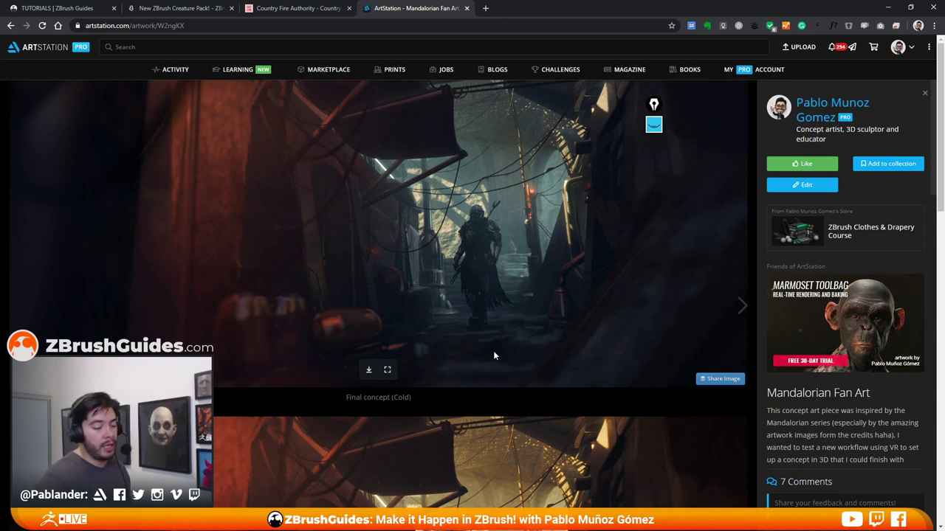
Examine the Mandalorian project's cold and warm final concepts, VR sketch setup process and Gravity Sketch video
{"action": "scroll", "coordinate": [450, 339], "scroll_direction": "down", "scroll_amount": 2}
{"action": "scroll", "coordinate": [460, 322], "scroll_direction": "down", "scroll_amount": 1}
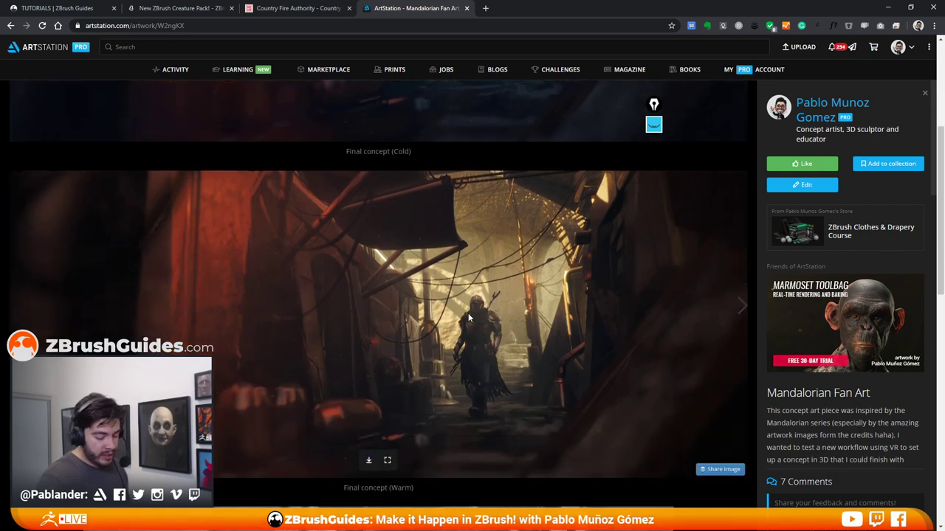
{"action": "scroll", "coordinate": [480, 271], "scroll_direction": "down", "scroll_amount": 4}
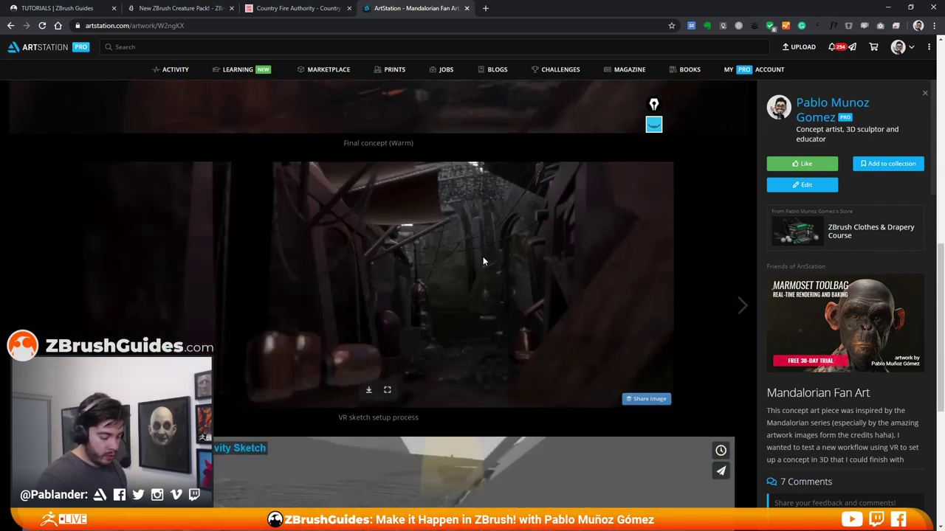
{"action": "scroll", "coordinate": [482, 260], "scroll_direction": "down", "scroll_amount": 4}
{"action": "scroll", "coordinate": [392, 241], "scroll_direction": "up", "scroll_amount": 3}
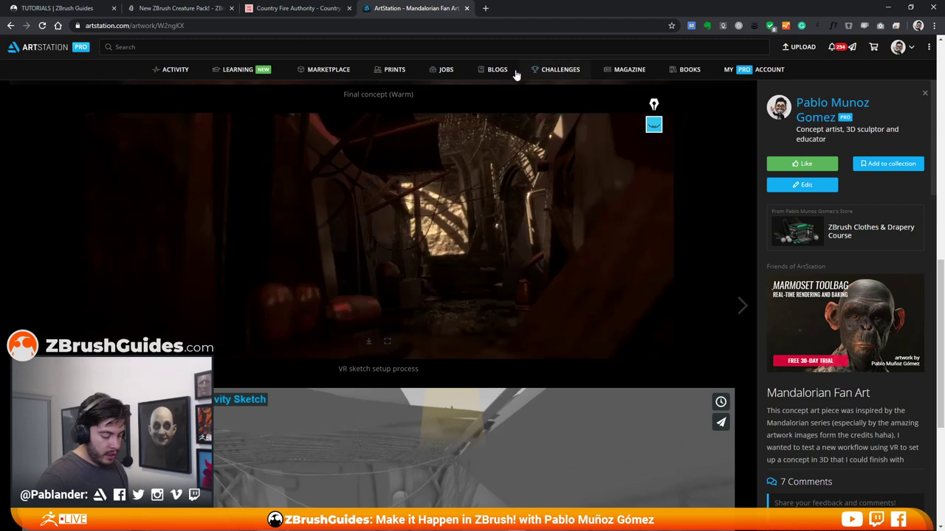
{"action": "scroll", "coordinate": [499, 273], "scroll_direction": "down", "scroll_amount": 3}
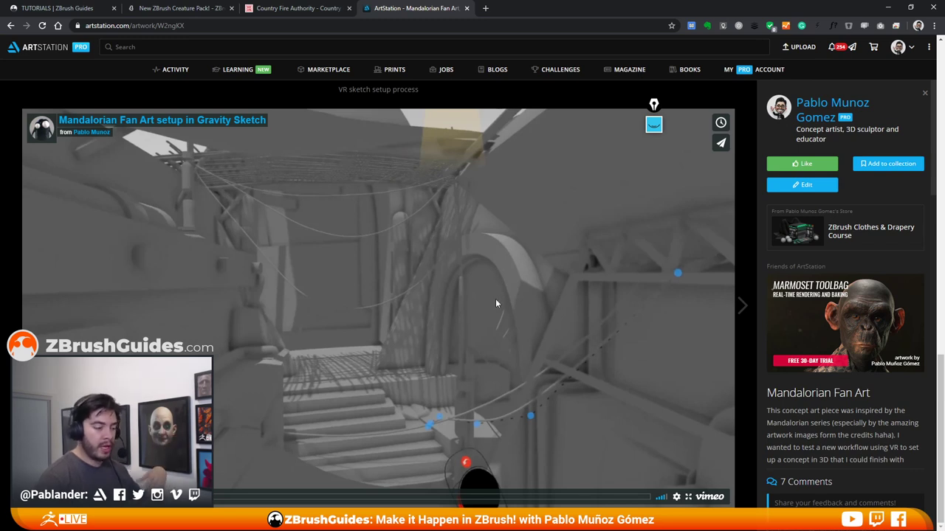
{"action": "scroll", "coordinate": [498, 292], "scroll_direction": "up", "scroll_amount": 1}
{"action": "scroll", "coordinate": [500, 285], "scroll_direction": "up", "scroll_amount": 4}
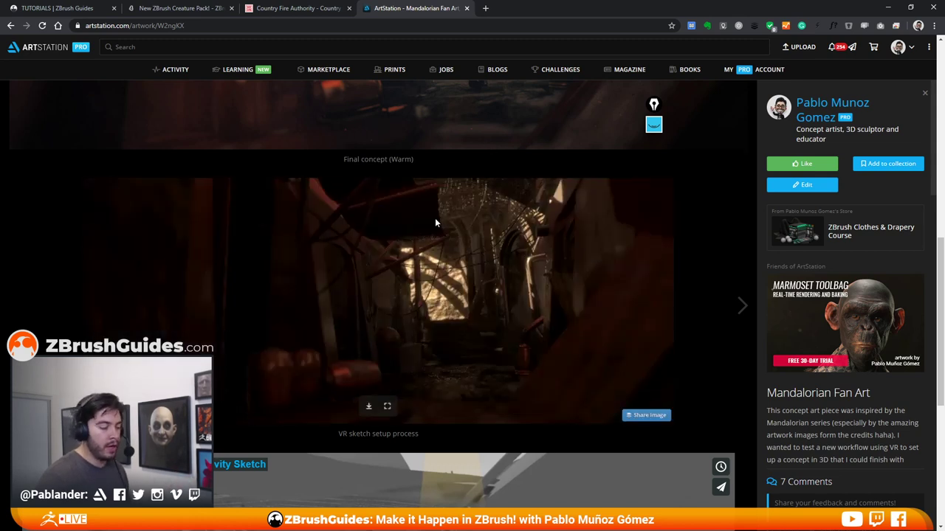
Return to ZBrush and inspect the horned creature's silhouette from front, side and three-quarter views
{"action": "left_click", "coordinate": [886, 6]}
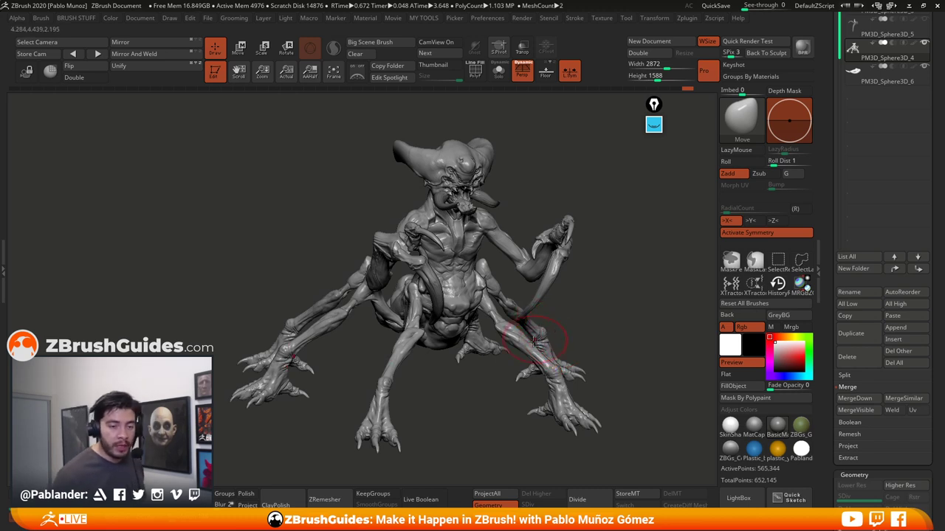
{"action": "left_click_drag", "start_coordinate": [585, 292], "coordinate": [599, 274], "text": "shift"}
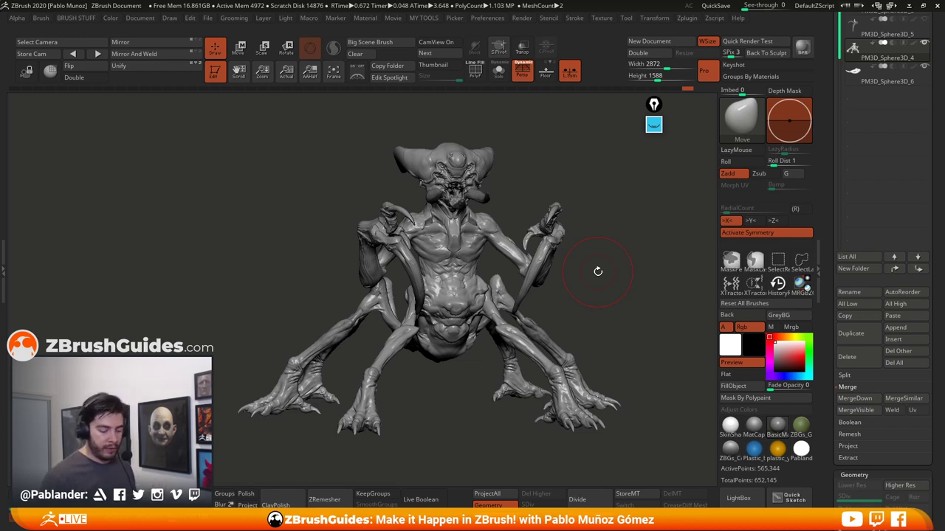
{"action": "mouse_move", "coordinate": [598, 271]}
{"action": "left_mouse_down"}
{"action": "mouse_move", "coordinate": [614, 308]}
{"action": "mouse_move", "coordinate": [590, 287]}
{"action": "left_mouse_up"}
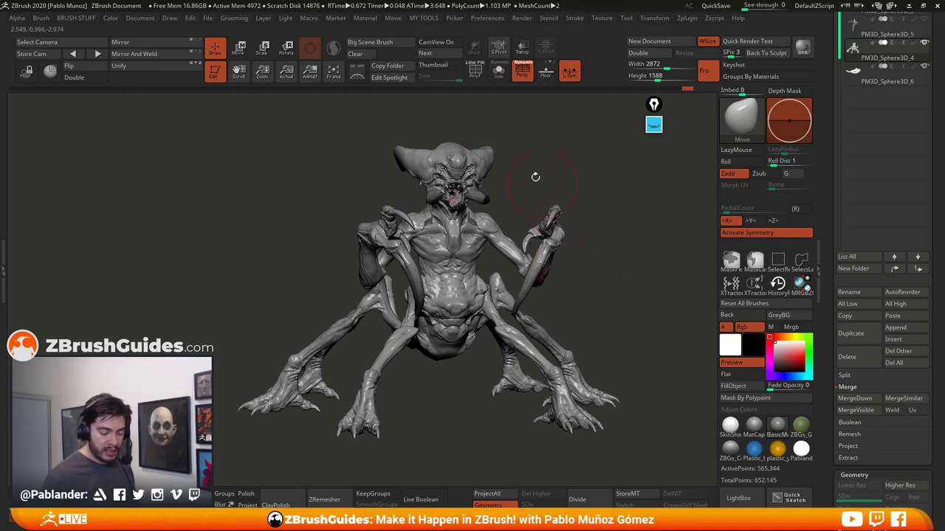
{"action": "mouse_move", "coordinate": [606, 282]}
{"action": "left_mouse_down"}
{"action": "mouse_move", "coordinate": [616, 287]}
{"action": "mouse_move", "coordinate": [610, 274]}
{"action": "mouse_move", "coordinate": [613, 299]}
{"action": "mouse_move", "coordinate": [612, 246]}
{"action": "left_mouse_up"}
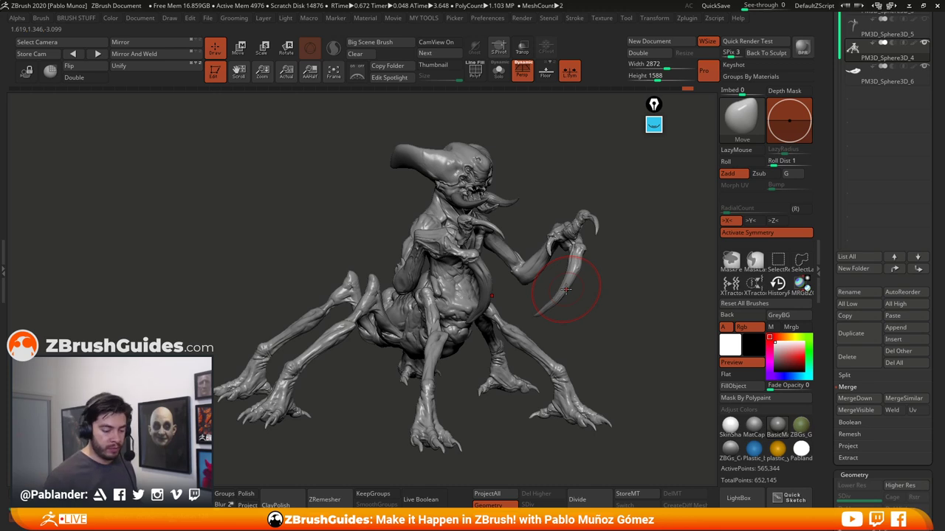
{"action": "left_click_drag", "start_coordinate": [605, 308], "coordinate": [620, 278]}
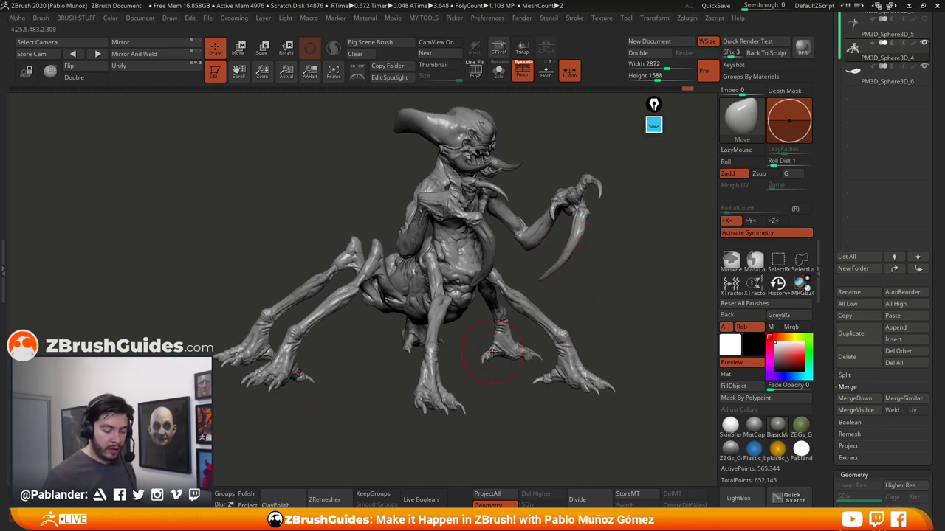
{"action": "left_click_drag", "start_coordinate": [633, 290], "coordinate": [566, 276]}
{"action": "left_click_drag", "start_coordinate": [587, 239], "coordinate": [614, 265]}
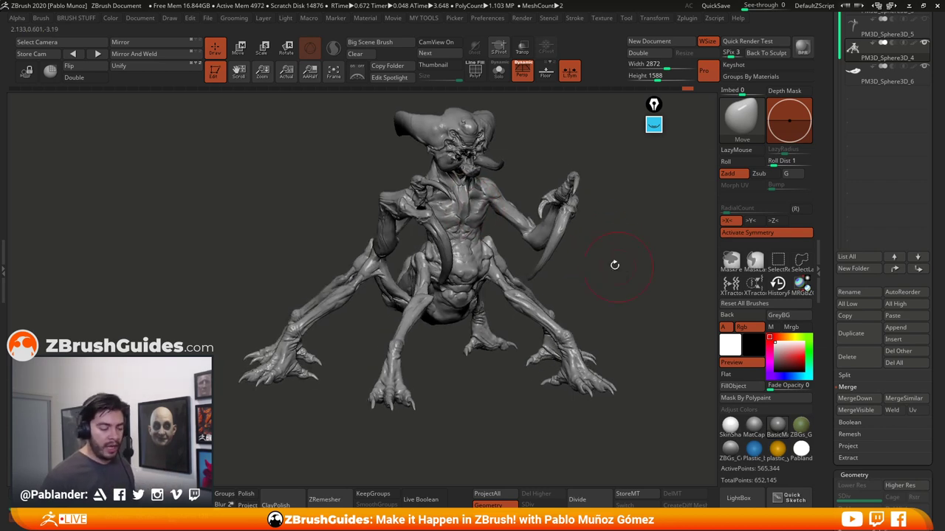
From the front view, outline the creature's head and torso in yellow with the annotation pen and label the area "Custom Designe"
{"action": "mouse_move", "coordinate": [524, 133]}
{"action": "left_mouse_down"}
{"action": "mouse_move", "coordinate": [515, 190]}
{"action": "mouse_move", "coordinate": [544, 192]}
{"action": "left_mouse_up"}
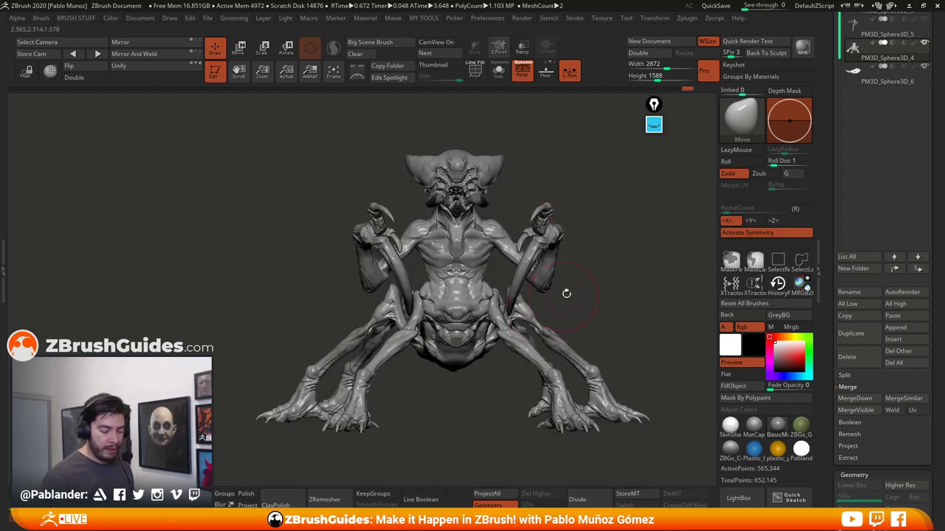
{"action": "left_click", "coordinate": [653, 124]}
{"action": "left_click", "coordinate": [653, 230]}
{"action": "left_click", "coordinate": [658, 286]}
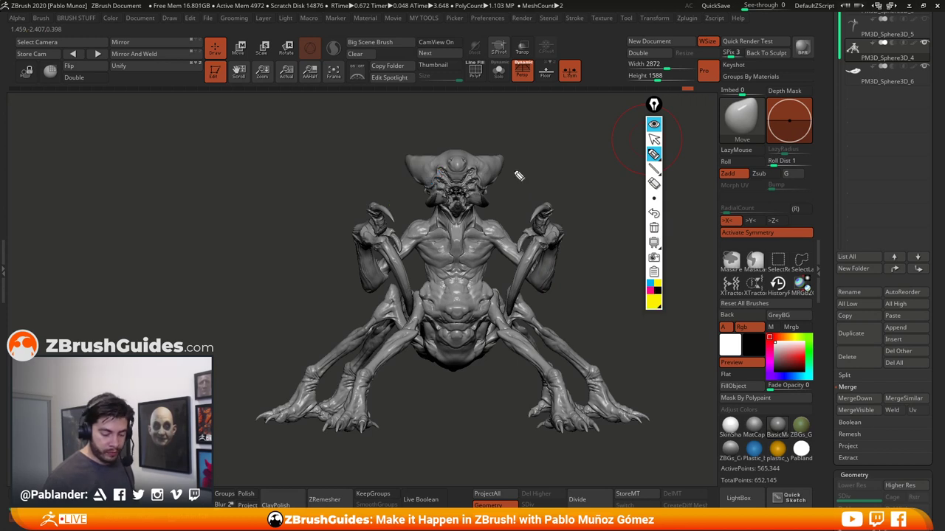
{"action": "mouse_move", "coordinate": [510, 183]}
{"action": "left_mouse_down"}
{"action": "mouse_move", "coordinate": [472, 384]}
{"action": "mouse_move", "coordinate": [418, 284]}
{"action": "mouse_move", "coordinate": [397, 159]}
{"action": "mouse_move", "coordinate": [512, 175]}
{"action": "left_mouse_up"}
{"action": "mouse_move", "coordinate": [539, 133]}
{"action": "left_mouse_down"}
{"action": "mouse_move", "coordinate": [546, 150]}
{"action": "mouse_move", "coordinate": [579, 147]}
{"action": "mouse_move", "coordinate": [601, 123]}
{"action": "left_mouse_up"}
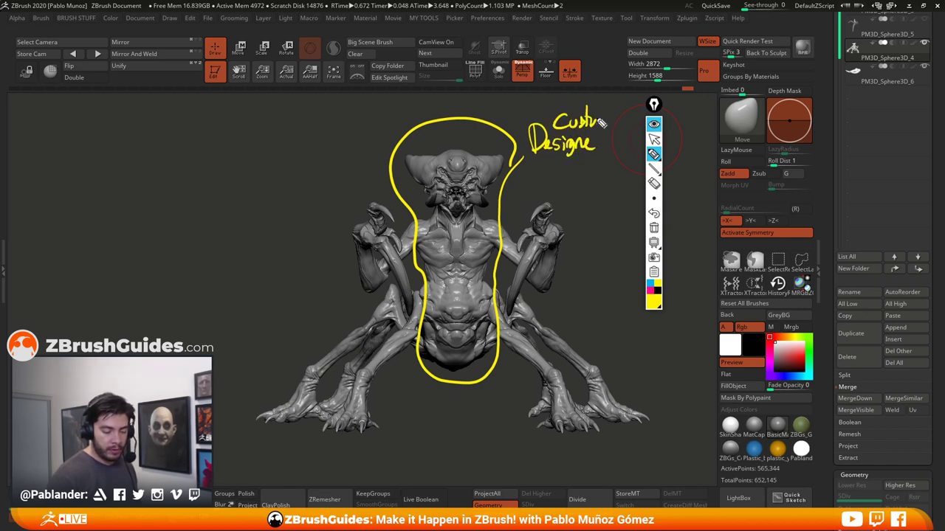
Outline one clawed arm and one front leg in blue, and hide the annotations
{"action": "left_click", "coordinate": [653, 284]}
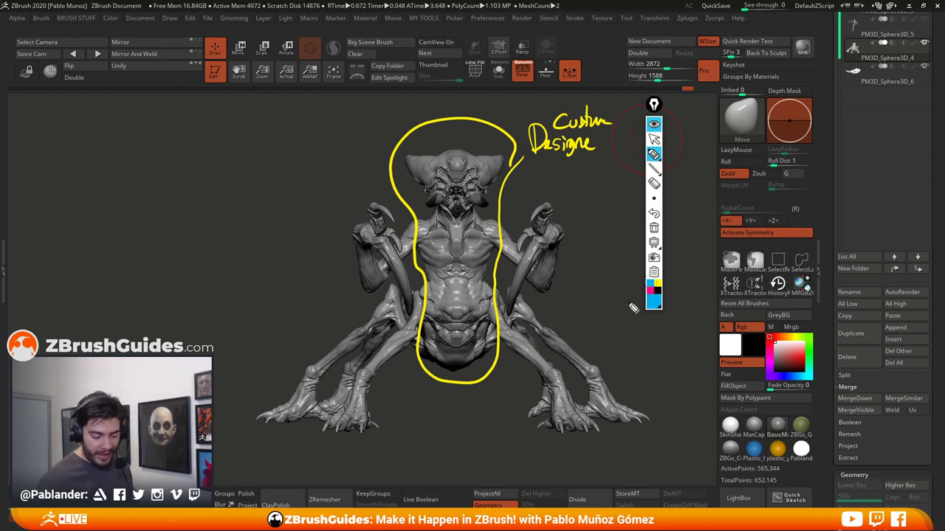
{"action": "mouse_move", "coordinate": [381, 250]}
{"action": "left_mouse_down"}
{"action": "mouse_move", "coordinate": [403, 238]}
{"action": "mouse_move", "coordinate": [370, 288]}
{"action": "left_mouse_up"}
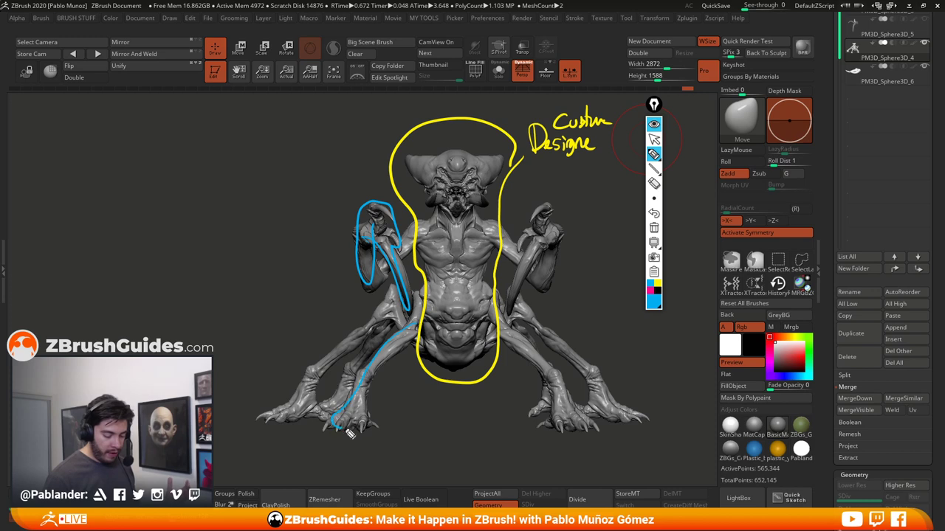
{"action": "left_click_drag", "start_coordinate": [350, 434], "coordinate": [415, 325]}
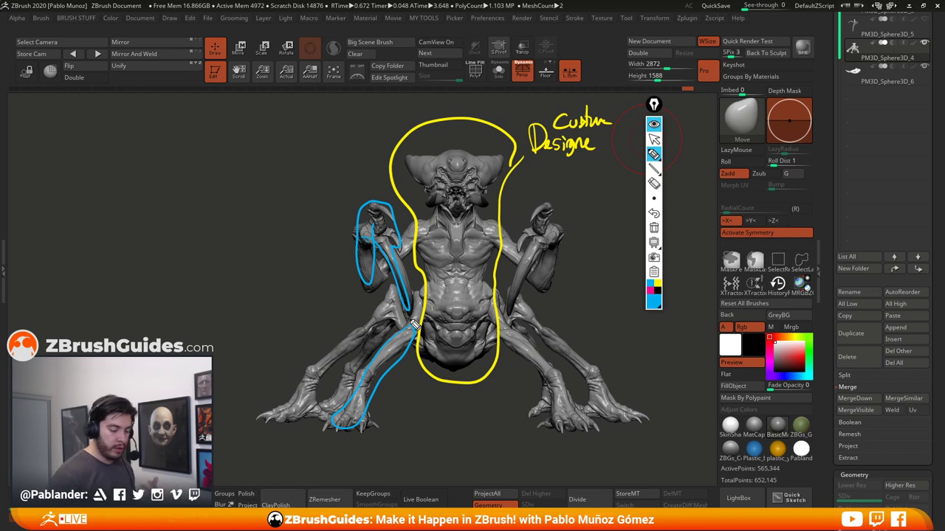
{"action": "left_click", "coordinate": [654, 125]}
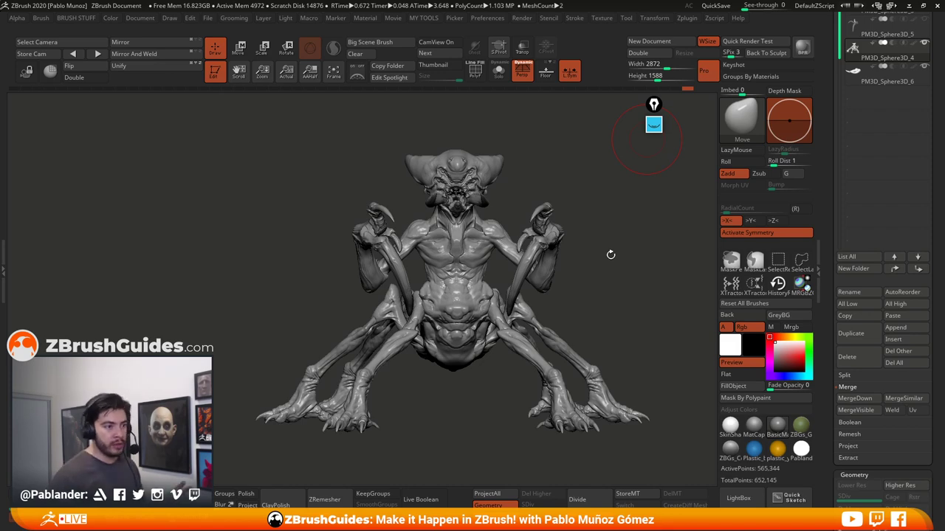
Duplicate the creature subtool and show only the copy in Solo mode
{"action": "mouse_move", "coordinate": [592, 288]}
{"action": "left_mouse_down"}
{"action": "mouse_move", "coordinate": [578, 270]}
{"action": "mouse_move", "coordinate": [607, 281]}
{"action": "mouse_move", "coordinate": [532, 363]}
{"action": "left_mouse_up"}
{"action": "left_click_drag", "start_coordinate": [448, 422], "coordinate": [476, 376]}
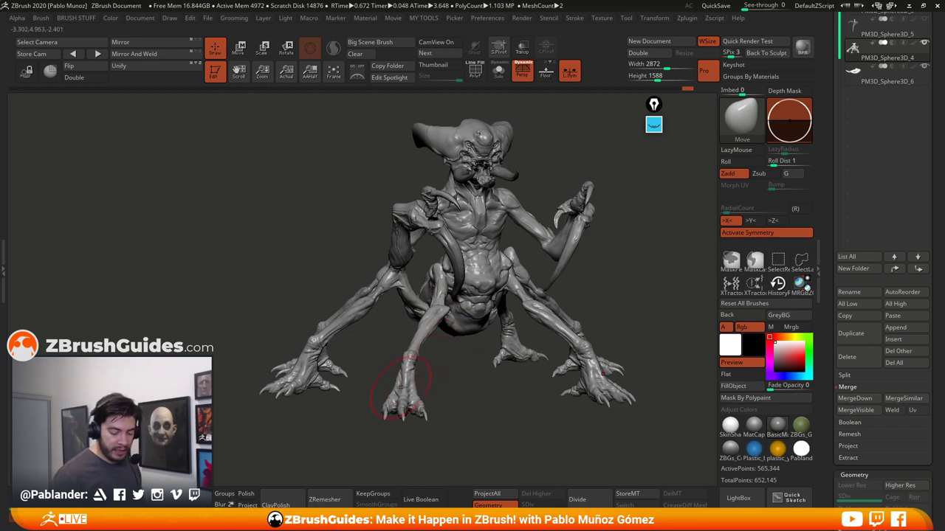
{"action": "mouse_move", "coordinate": [405, 373]}
{"action": "left_mouse_down"}
{"action": "mouse_move", "coordinate": [428, 346]}
{"action": "mouse_move", "coordinate": [464, 341]}
{"action": "mouse_move", "coordinate": [470, 311]}
{"action": "mouse_move", "coordinate": [463, 356]}
{"action": "mouse_move", "coordinate": [512, 311]}
{"action": "left_mouse_up"}
{"action": "left_click_drag", "start_coordinate": [465, 349], "coordinate": [443, 353]}
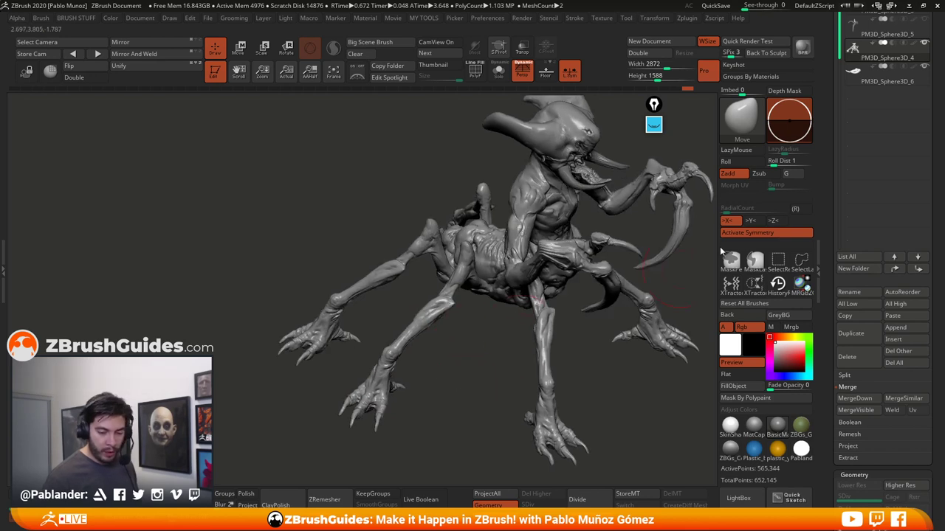
{"action": "left_click", "coordinate": [862, 334]}
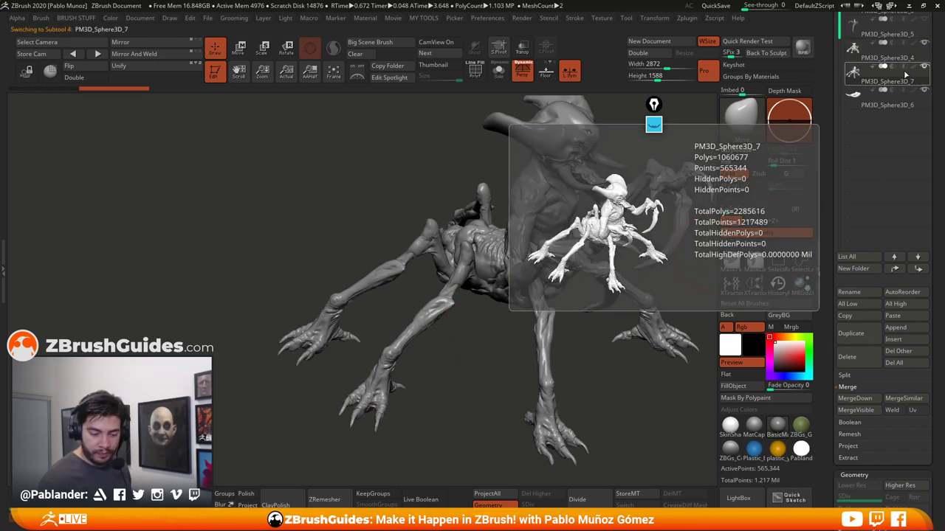
{"action": "left_click", "coordinate": [498, 70]}
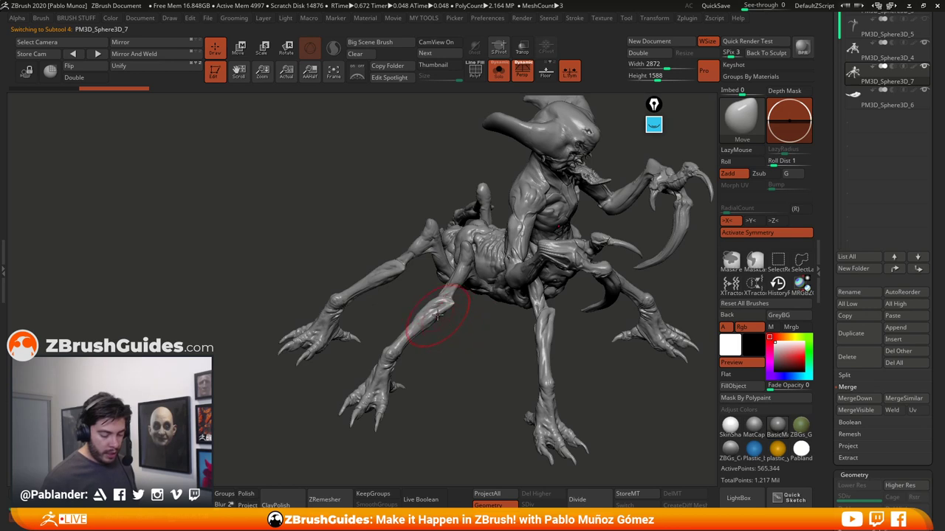
Enable Sculptris Pro and smooth away the muscle detail on the copy's legs with the Smooth Stronger brush
{"action": "key", "text": "b"}
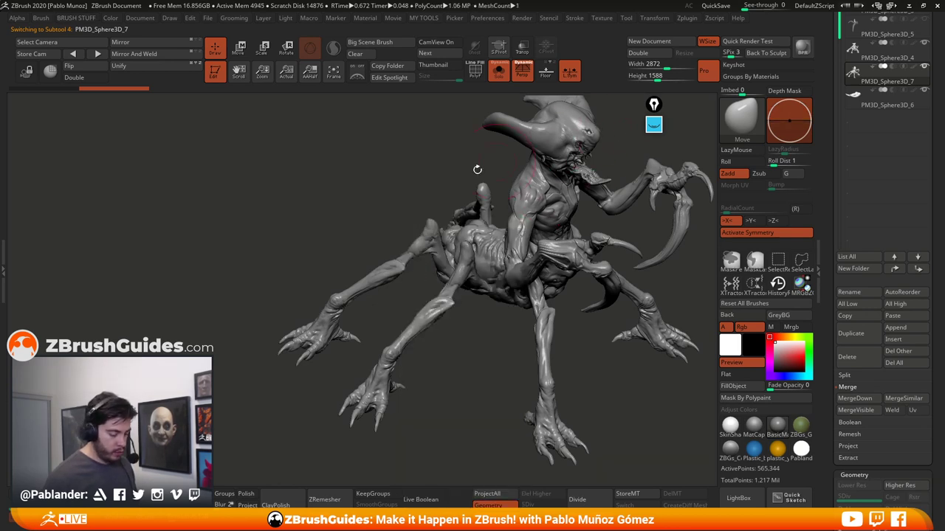
{"action": "left_click", "coordinate": [334, 50], "text": "shift"}
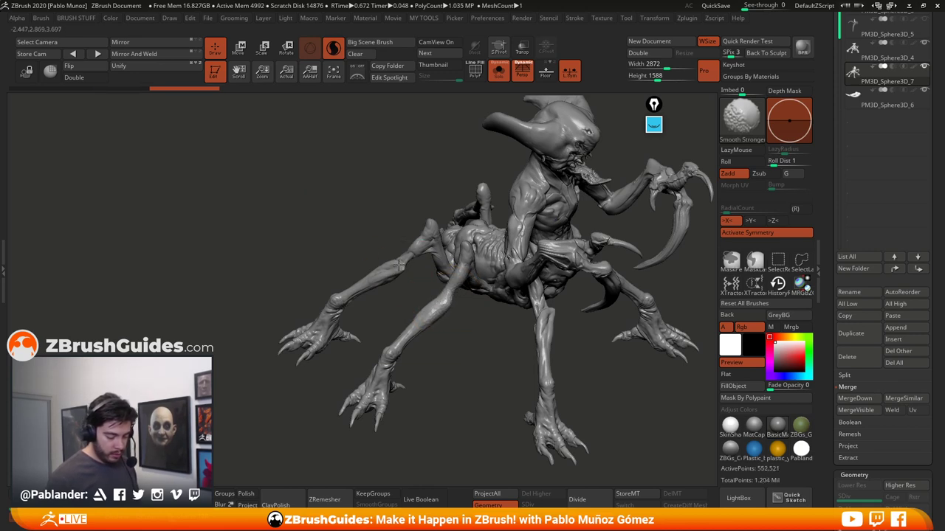
{"action": "left_click_drag", "start_coordinate": [405, 263], "coordinate": [407, 261], "text": "shift"}
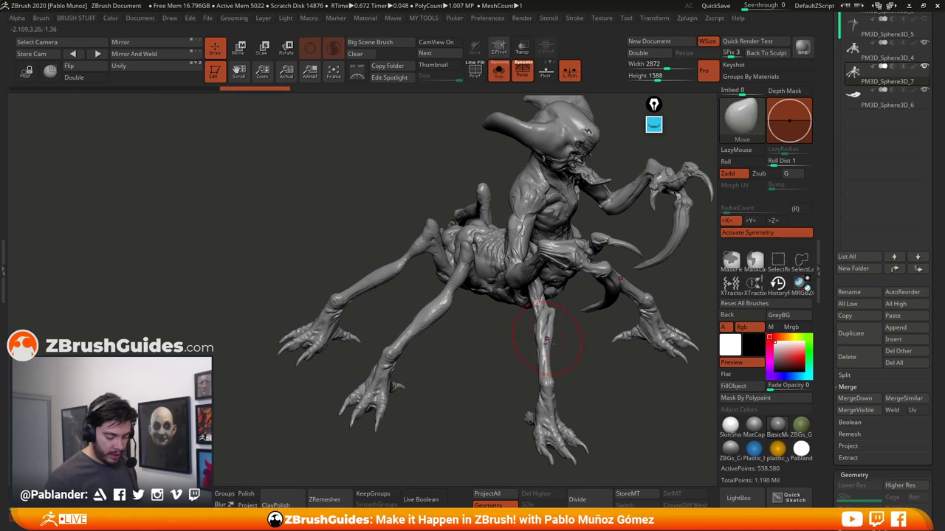
{"action": "left_click_drag", "start_coordinate": [546, 343], "coordinate": [547, 333], "text": "shift"}
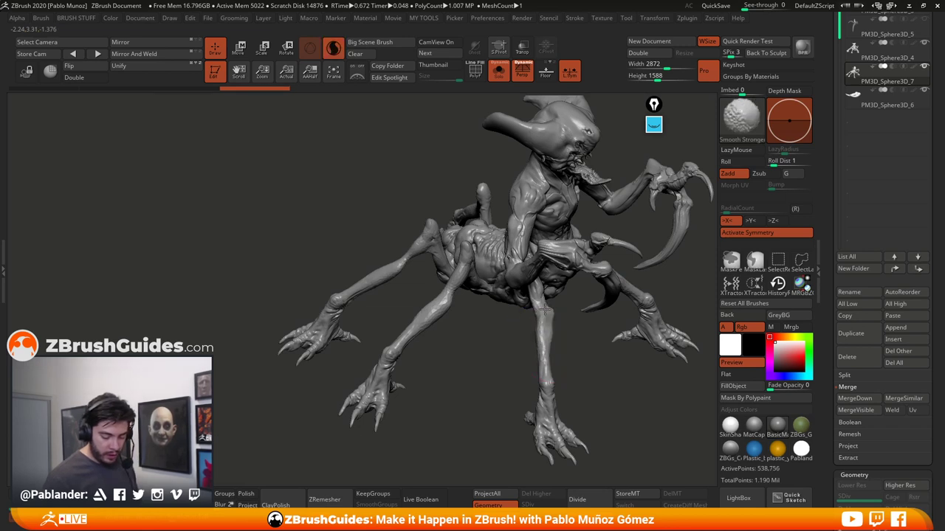
{"action": "left_click_drag", "start_coordinate": [660, 316], "coordinate": [655, 329], "text": "shift"}
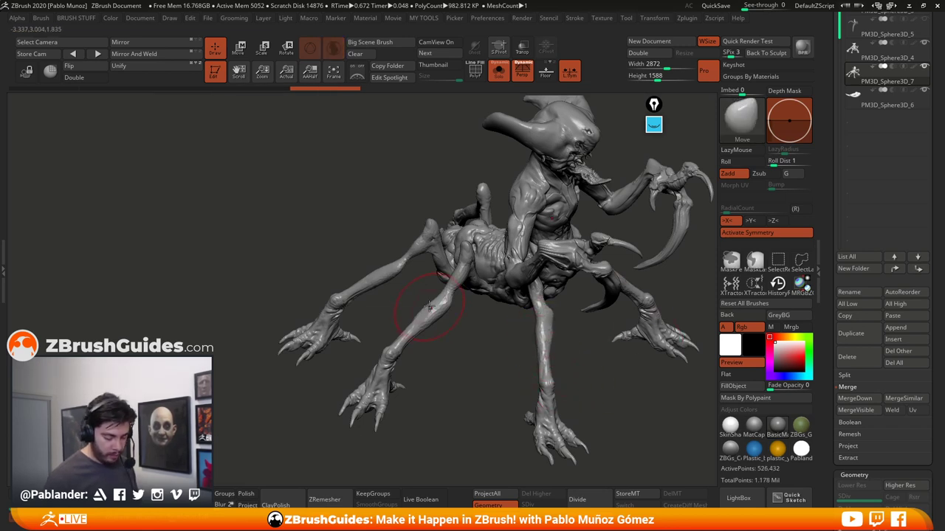
{"action": "left_click_drag", "start_coordinate": [397, 270], "coordinate": [393, 273]}
Turn off Sculptris Pro and thicken the legs' upper and lower segments with the Inflat brush
{"action": "key", "text": "space"}
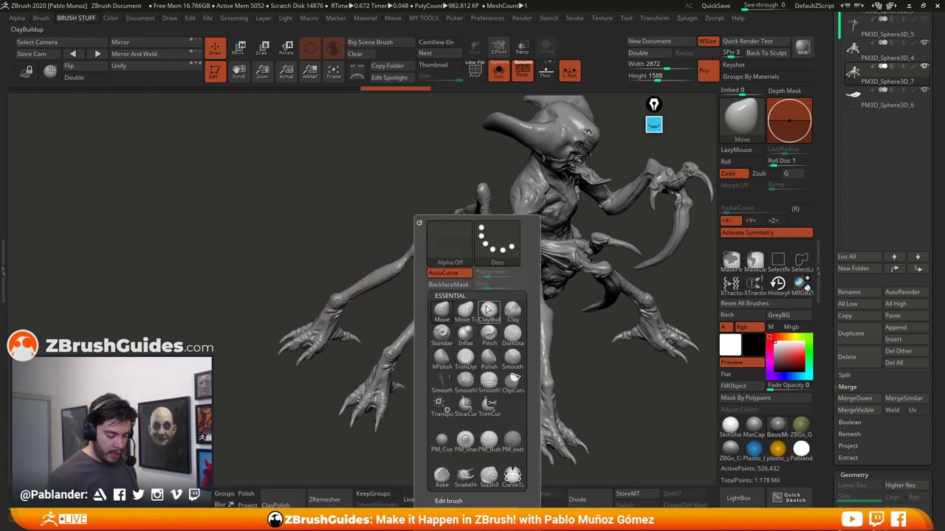
{"action": "key", "text": "space"}
{"action": "left_click", "coordinate": [487, 334]}
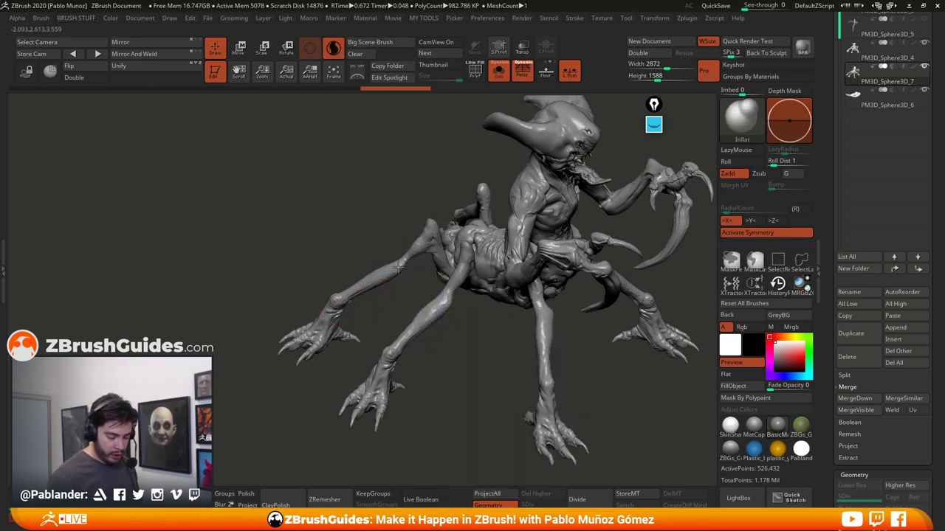
{"action": "left_click", "coordinate": [333, 48]}
{"action": "mouse_move", "coordinate": [403, 261]}
{"action": "left_mouse_down"}
{"action": "mouse_move", "coordinate": [426, 230]}
{"action": "mouse_move", "coordinate": [346, 301]}
{"action": "mouse_move", "coordinate": [323, 339]}
{"action": "left_mouse_up"}
{"action": "left_click_drag", "start_coordinate": [392, 357], "coordinate": [380, 391]}
{"action": "mouse_move", "coordinate": [391, 355]}
{"action": "left_mouse_down"}
{"action": "mouse_move", "coordinate": [467, 255]}
{"action": "mouse_move", "coordinate": [477, 282]}
{"action": "left_mouse_up"}
{"action": "mouse_move", "coordinate": [544, 315]}
{"action": "left_mouse_down"}
{"action": "mouse_move", "coordinate": [537, 288]}
{"action": "mouse_move", "coordinate": [548, 392]}
{"action": "mouse_move", "coordinate": [502, 355]}
{"action": "mouse_move", "coordinate": [499, 339]}
{"action": "left_mouse_up"}
{"action": "left_click_drag", "start_coordinate": [541, 286], "coordinate": [462, 304]}
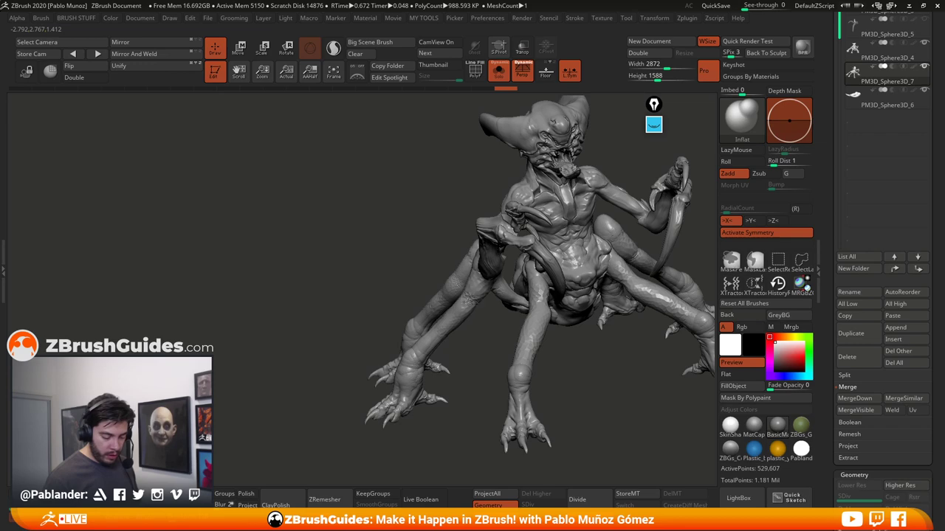
Continue inflating the legs from the other sides to give them an even, bulkier volume
{"action": "right_click_drag", "start_coordinate": [494, 325], "coordinate": [520, 315]}
{"action": "left_click_drag", "start_coordinate": [520, 313], "coordinate": [505, 297]}
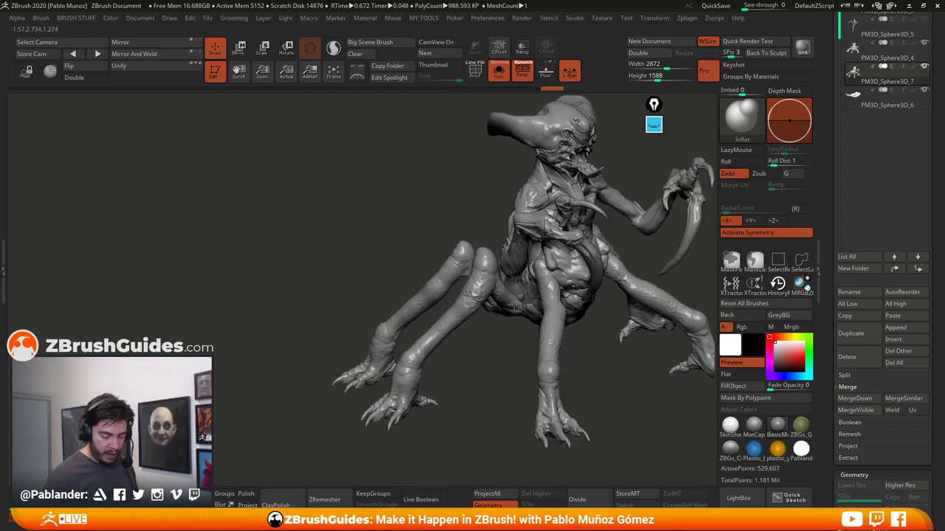
{"action": "right_click_drag", "start_coordinate": [511, 299], "coordinate": [628, 304]}
{"action": "left_click_drag", "start_coordinate": [482, 275], "coordinate": [477, 317]}
{"action": "mouse_move", "coordinate": [477, 317]}
{"action": "right_mouse_down"}
{"action": "mouse_move", "coordinate": [413, 314]}
{"action": "mouse_move", "coordinate": [428, 308]}
{"action": "right_mouse_up"}
{"action": "left_click_drag", "start_coordinate": [521, 295], "coordinate": [457, 266]}
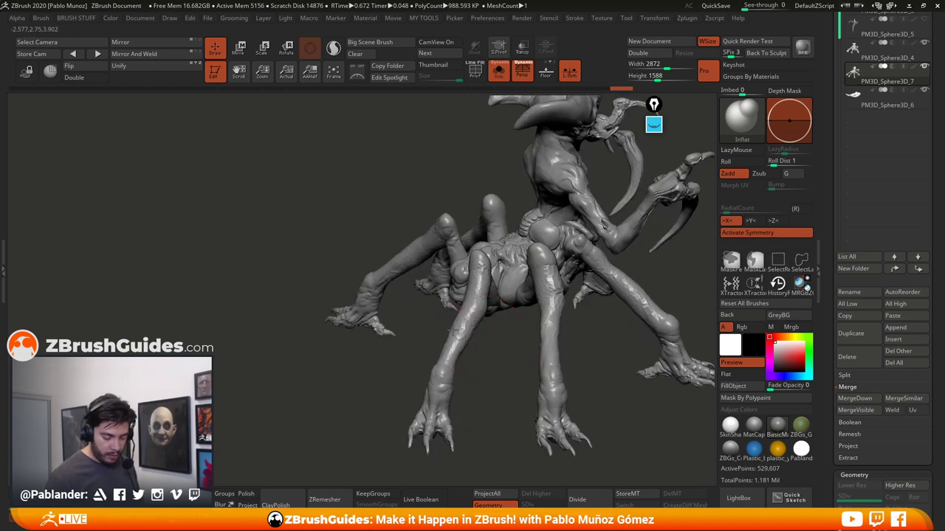
{"action": "left_click_drag", "start_coordinate": [479, 348], "coordinate": [487, 313]}
{"action": "mouse_move", "coordinate": [499, 349]}
{"action": "left_mouse_down"}
{"action": "mouse_move", "coordinate": [583, 273]}
{"action": "mouse_move", "coordinate": [544, 337]}
{"action": "mouse_move", "coordinate": [529, 325]}
{"action": "left_mouse_up"}
Adjust the silhouette of the lower legs and ankle joints with the Move brush
{"action": "key", "text": "space"}
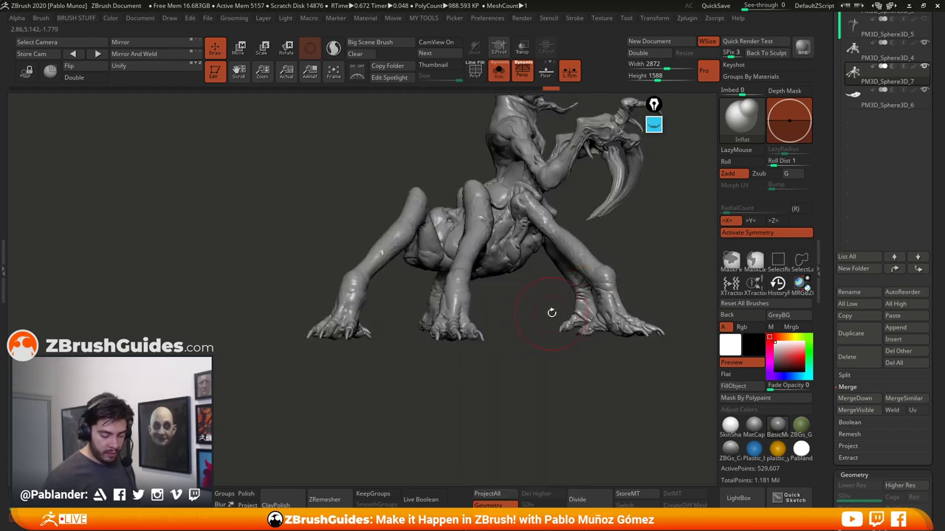
{"action": "key", "text": "space"}
{"action": "left_click", "coordinate": [520, 311]}
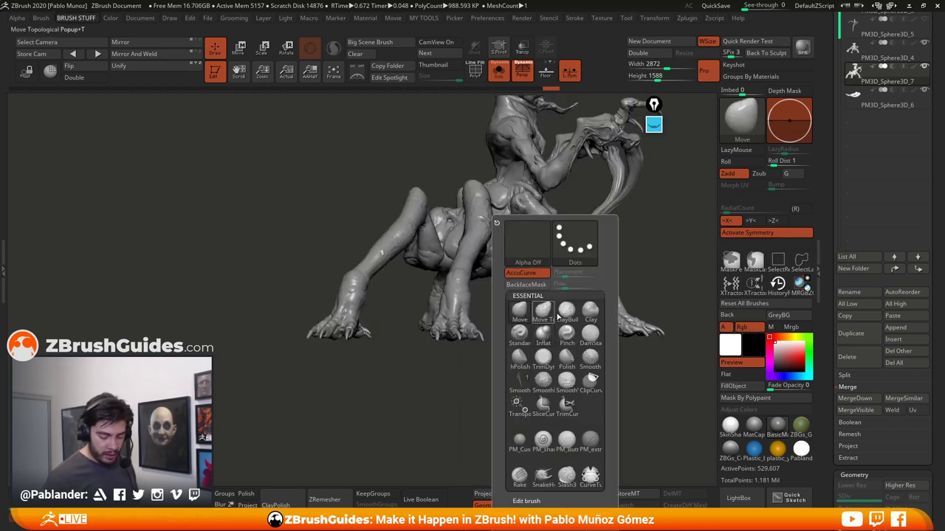
{"action": "left_click_drag", "start_coordinate": [347, 273], "coordinate": [340, 273]}
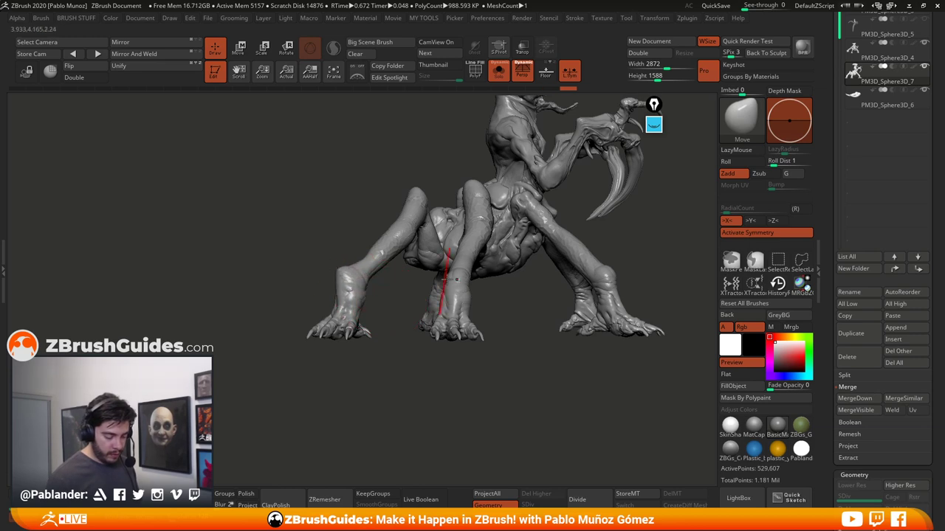
{"action": "left_click_drag", "start_coordinate": [446, 279], "coordinate": [440, 271]}
{"action": "left_click_drag", "start_coordinate": [612, 269], "coordinate": [622, 264]}
{"action": "right_click_drag", "start_coordinate": [621, 268], "coordinate": [509, 277]}
{"action": "left_click_drag", "start_coordinate": [464, 283], "coordinate": [454, 284]}
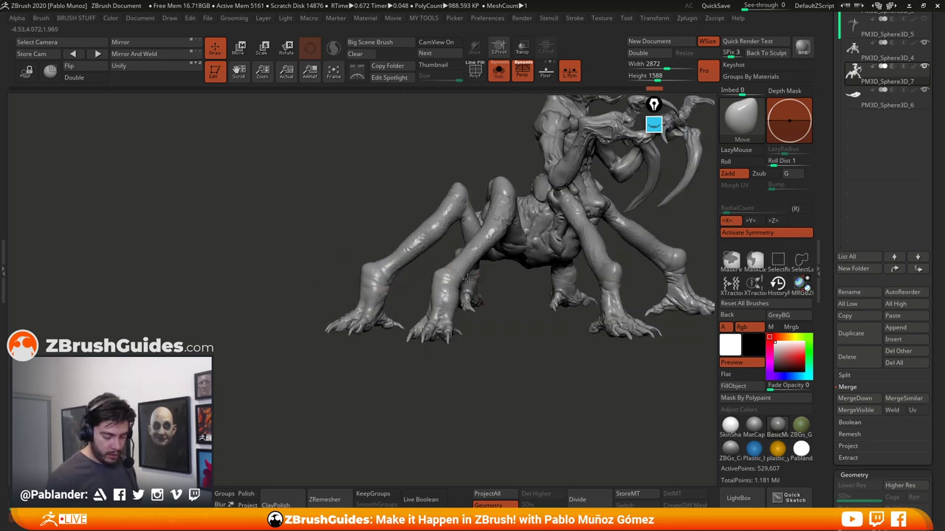
Pull the raised upper joints of the rear legs into more pointed peaks with the Move brush
{"action": "right_click_drag", "start_coordinate": [453, 214], "coordinate": [495, 237]}
{"action": "left_click_drag", "start_coordinate": [470, 195], "coordinate": [415, 195]}
{"action": "mouse_move", "coordinate": [363, 198]}
{"action": "right_mouse_down"}
{"action": "mouse_move", "coordinate": [414, 208]}
{"action": "mouse_move", "coordinate": [433, 228]}
{"action": "right_mouse_up"}
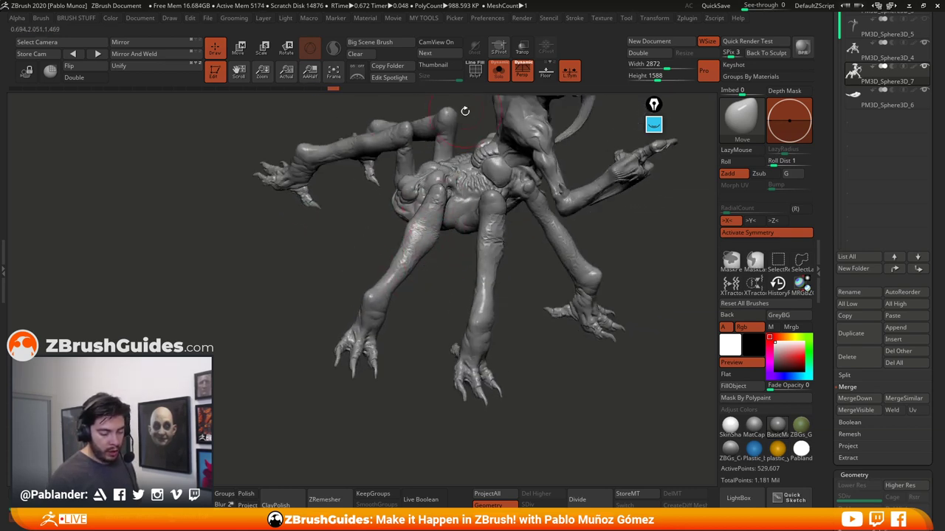
{"action": "mouse_move", "coordinate": [465, 111]}
{"action": "right_mouse_down"}
{"action": "mouse_move", "coordinate": [455, 155]}
{"action": "mouse_move", "coordinate": [459, 127]}
{"action": "right_mouse_up"}
{"action": "key", "text": "space"}
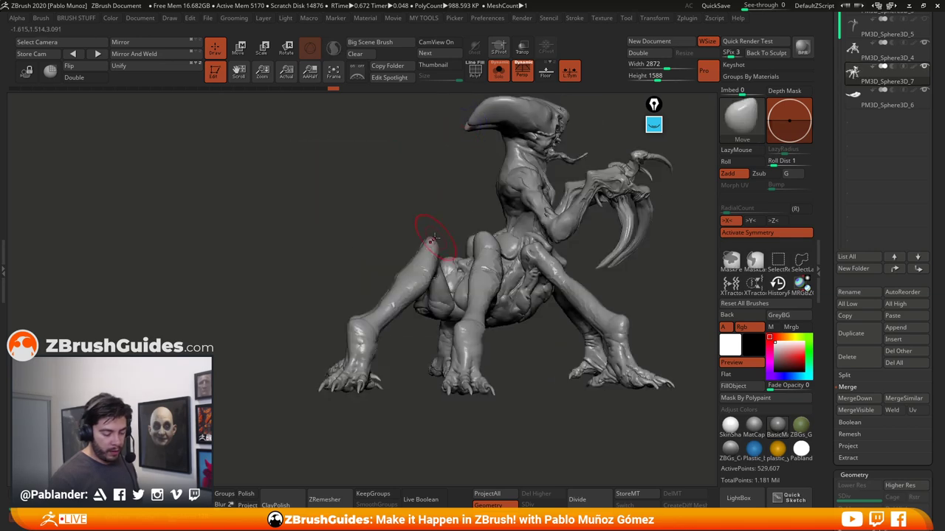
{"action": "mouse_move", "coordinate": [435, 232]}
{"action": "right_mouse_down"}
{"action": "mouse_move", "coordinate": [370, 225]}
{"action": "mouse_move", "coordinate": [452, 229]}
{"action": "mouse_move", "coordinate": [586, 289]}
{"action": "right_mouse_up"}
Undo the last stroke, re-enable Sculptris Pro and smooth the rear feet's claws down into blunt stumps
{"action": "key", "text": "shift"}
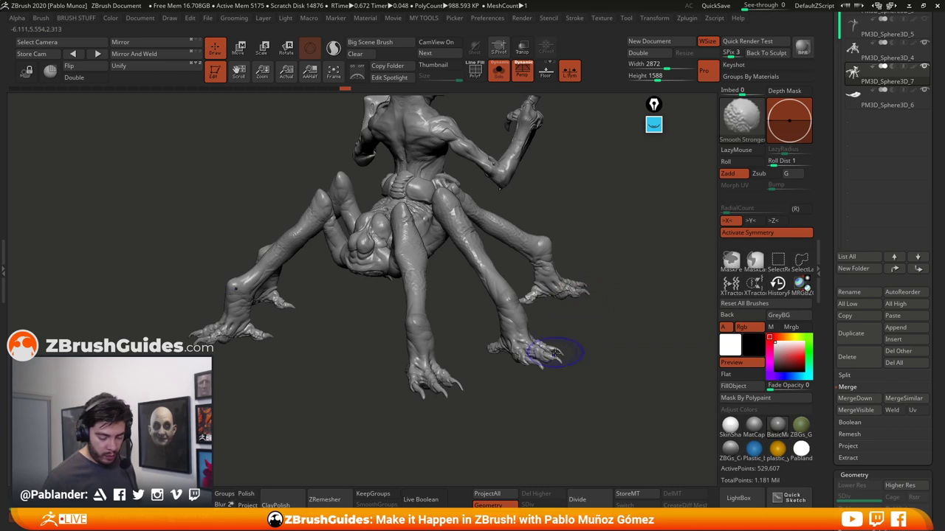
{"action": "key", "text": "ctrl+z"}
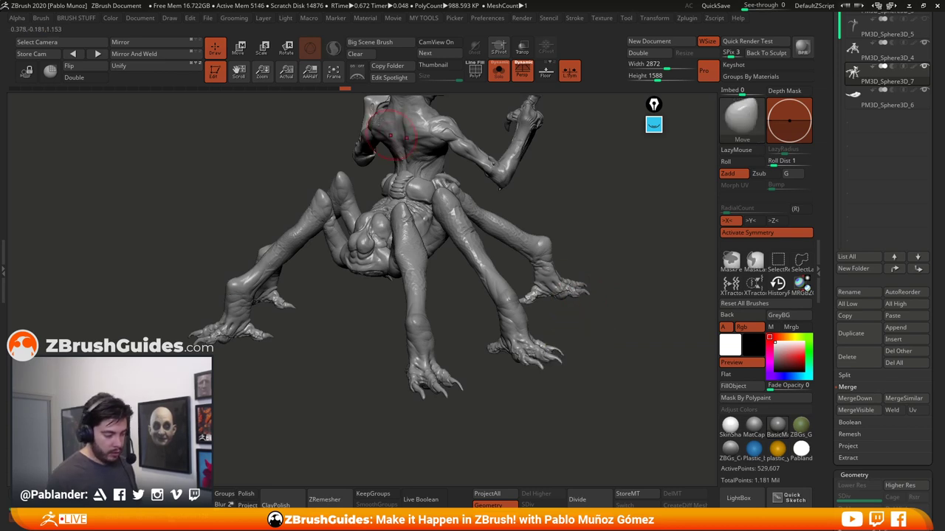
{"action": "left_click", "coordinate": [334, 52], "text": "shift"}
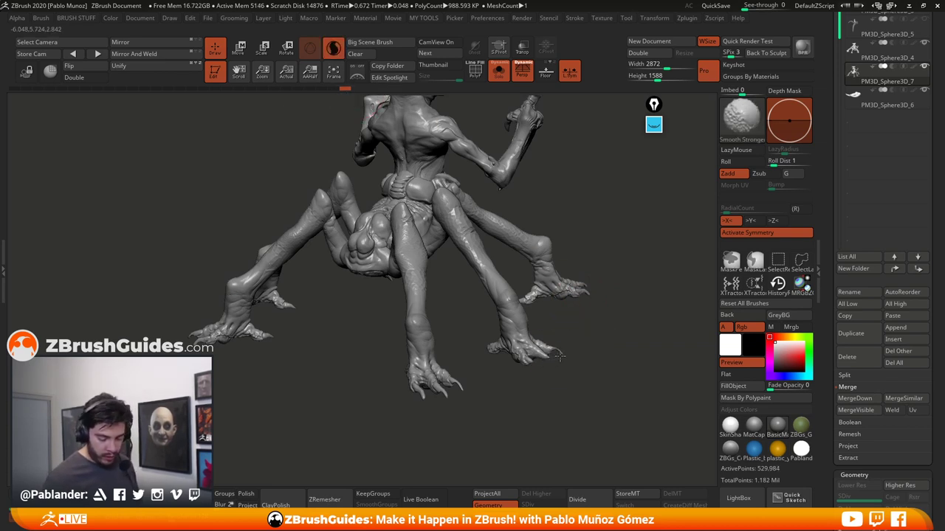
{"action": "left_click_drag", "start_coordinate": [499, 352], "coordinate": [539, 352], "text": "shift"}
{"action": "right_click_drag", "start_coordinate": [512, 390], "coordinate": [454, 385]}
{"action": "left_click_drag", "start_coordinate": [446, 380], "coordinate": [410, 393], "text": "shift"}
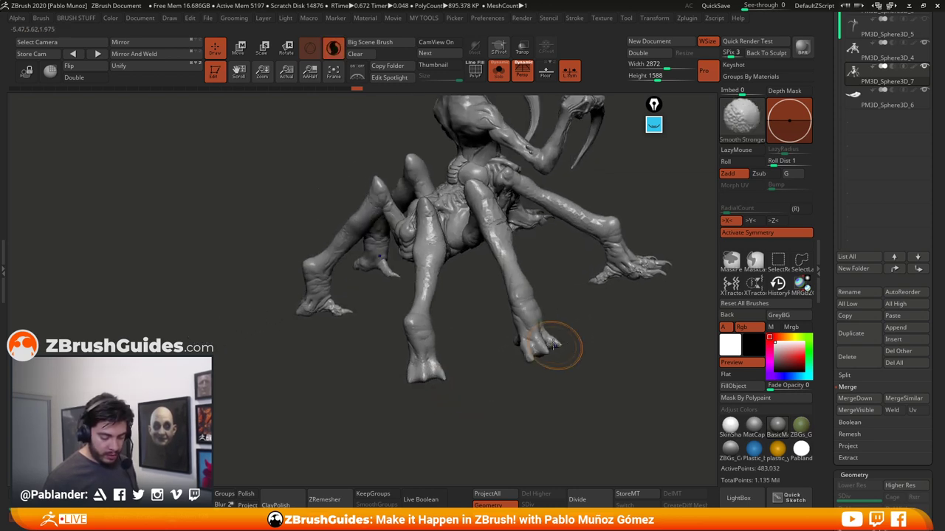
Smooth the claws off the remaining feet to leave simplified hoof-like shapes
{"action": "mouse_move", "coordinate": [633, 314]}
{"action": "right_mouse_down"}
{"action": "mouse_move", "coordinate": [596, 321]}
{"action": "mouse_move", "coordinate": [632, 269]}
{"action": "right_mouse_up"}
{"action": "key", "text": "shift"}
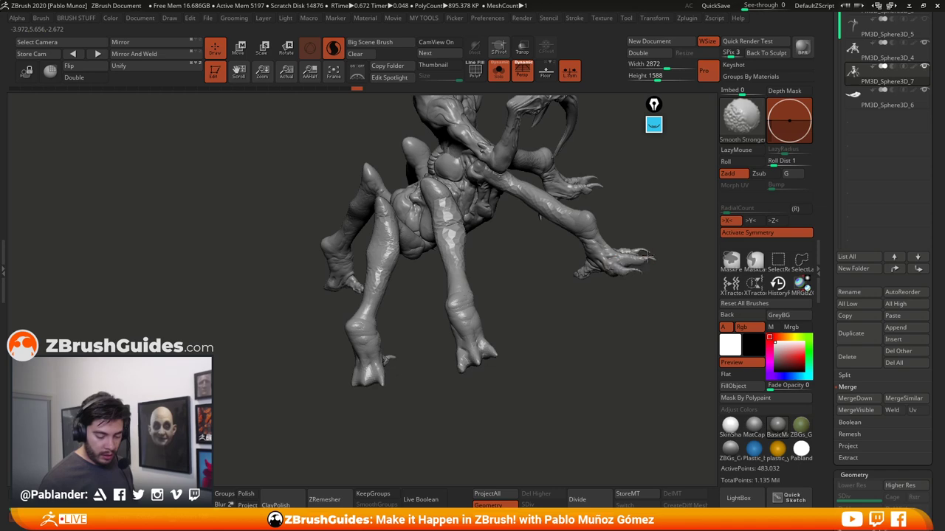
{"action": "left_click_drag", "start_coordinate": [590, 277], "coordinate": [580, 274], "text": "shift"}
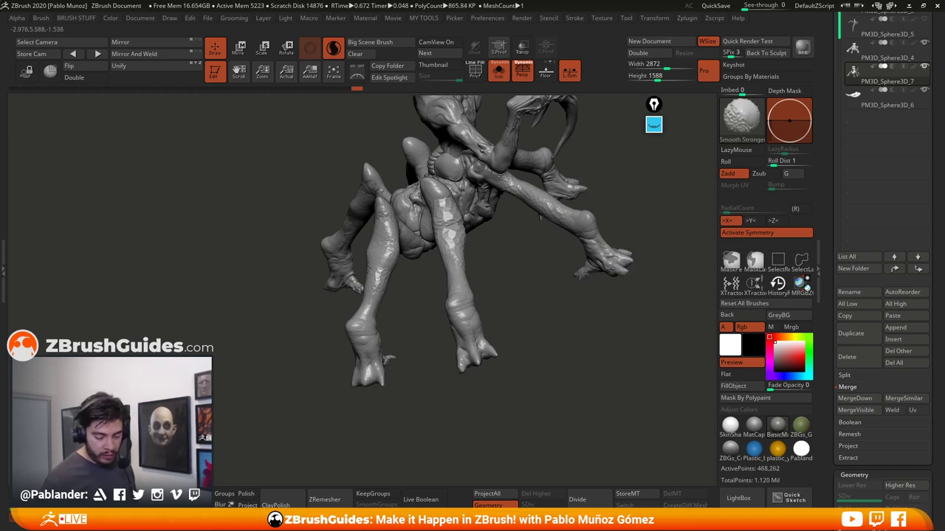
{"action": "mouse_move", "coordinate": [571, 277]}
{"action": "right_mouse_down"}
{"action": "mouse_move", "coordinate": [593, 295]}
{"action": "mouse_move", "coordinate": [548, 316]}
{"action": "right_mouse_up"}
{"action": "key", "text": "shift"}
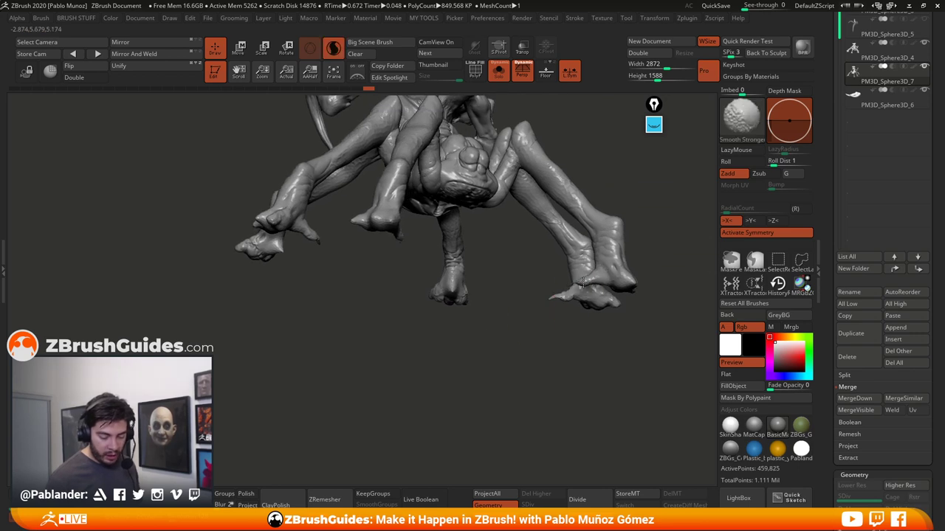
{"action": "mouse_move", "coordinate": [583, 280]}
{"action": "left_mouse_down", "text": "shift"}
{"action": "mouse_move", "coordinate": [551, 299]}
{"action": "mouse_move", "coordinate": [583, 286]}
{"action": "left_mouse_up", "text": "shift"}
{"action": "right_click_drag", "start_coordinate": [583, 295], "coordinate": [591, 274]}
{"action": "left_click_drag", "start_coordinate": [591, 275], "coordinate": [596, 275], "text": "shift"}
{"action": "mouse_move", "coordinate": [628, 332]}
{"action": "right_mouse_down"}
{"action": "mouse_move", "coordinate": [571, 357]}
{"action": "mouse_move", "coordinate": [552, 323]}
{"action": "mouse_move", "coordinate": [492, 350]}
{"action": "mouse_move", "coordinate": [572, 322]}
{"action": "mouse_move", "coordinate": [550, 325]}
{"action": "right_mouse_up"}
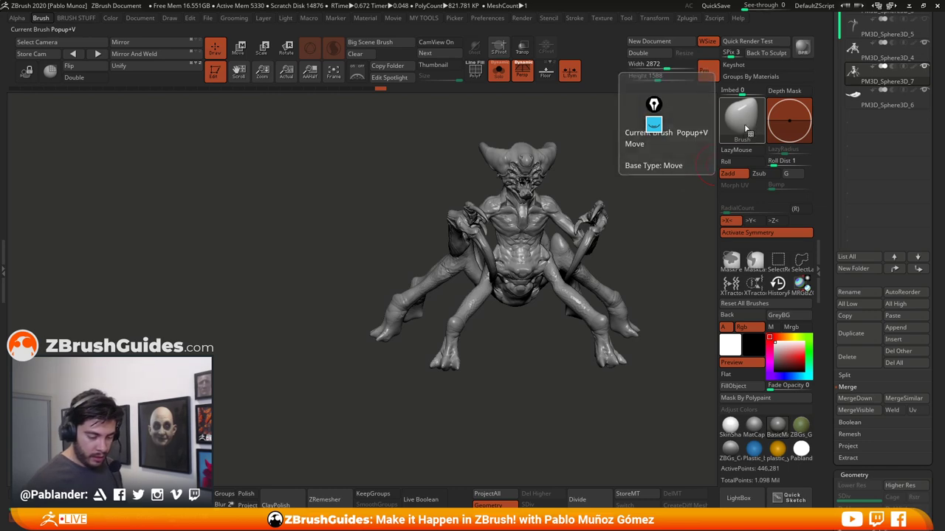
Add the long-clawed foot from the CFA_Creature_Pack LEGS insert-mesh brush to the front legs' stumps with X symmetry
{"action": "key", "text": "b"}
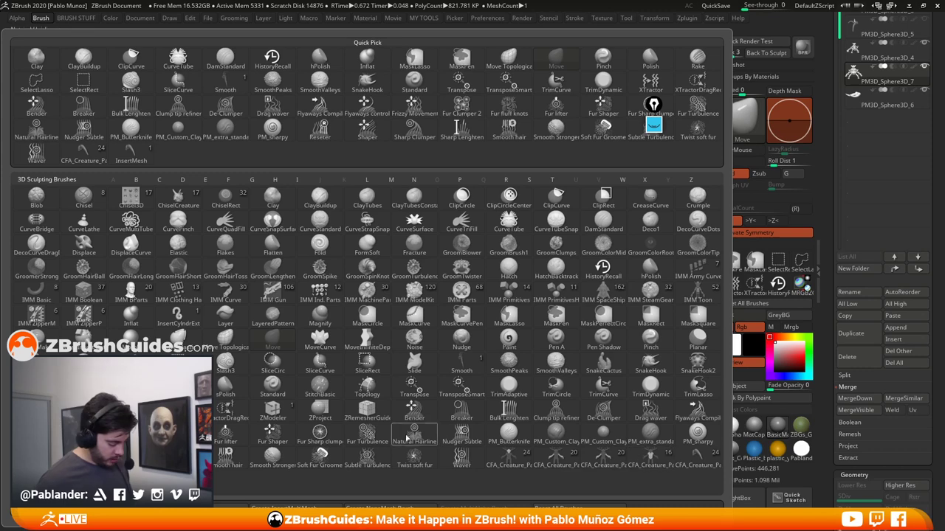
{"action": "left_click", "coordinate": [40, 481]}
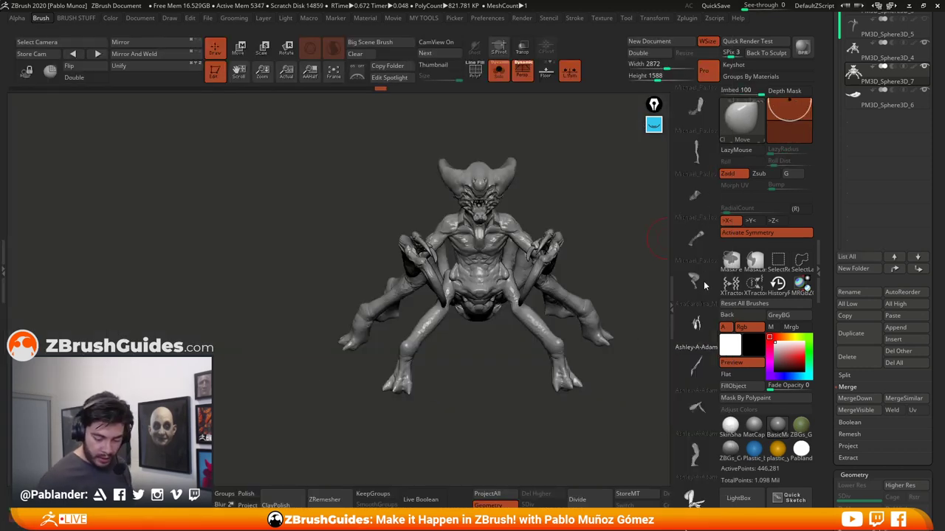
{"action": "mouse_move", "coordinate": [696, 328]}
{"action": "left_mouse_down"}
{"action": "mouse_move", "coordinate": [706, 197]}
{"action": "mouse_move", "coordinate": [700, 357]}
{"action": "mouse_move", "coordinate": [695, 324]}
{"action": "left_mouse_up"}
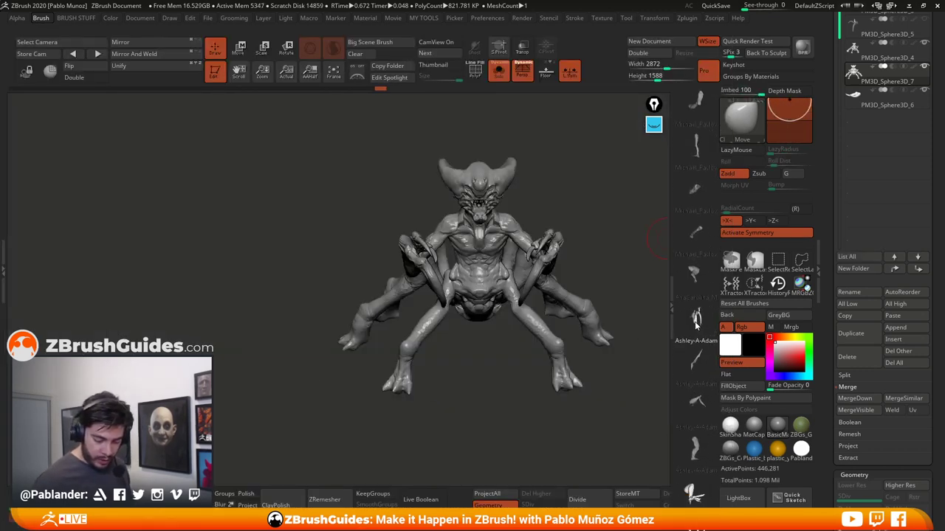
{"action": "left_click_drag", "start_coordinate": [696, 452], "coordinate": [693, 217]}
{"action": "left_click", "coordinate": [697, 418]}
{"action": "left_click_drag", "start_coordinate": [566, 426], "coordinate": [511, 255]}
{"action": "left_click_drag", "start_coordinate": [435, 172], "coordinate": [459, 280]}
Scale up the inserted front feet and rotate them to fit the ends of the legs
{"action": "key", "text": "w"}
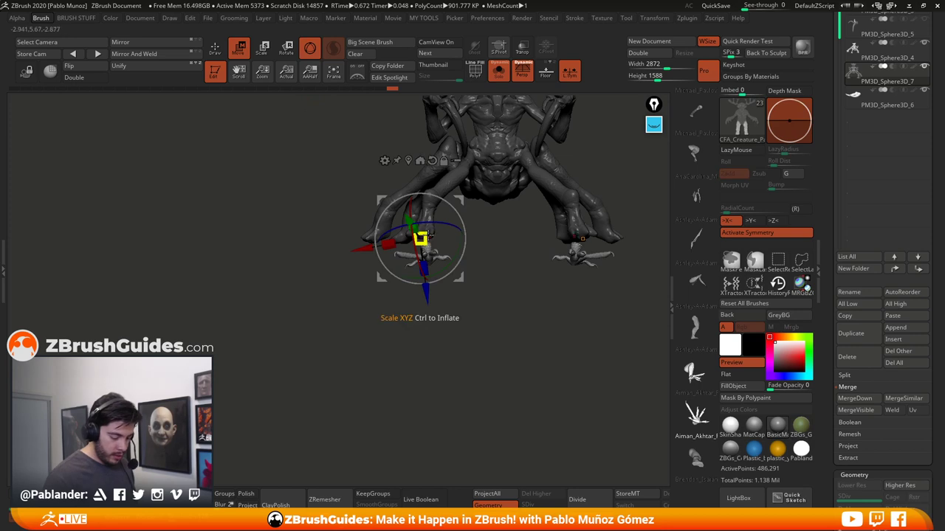
{"action": "left_click_drag", "start_coordinate": [428, 235], "coordinate": [424, 272]}
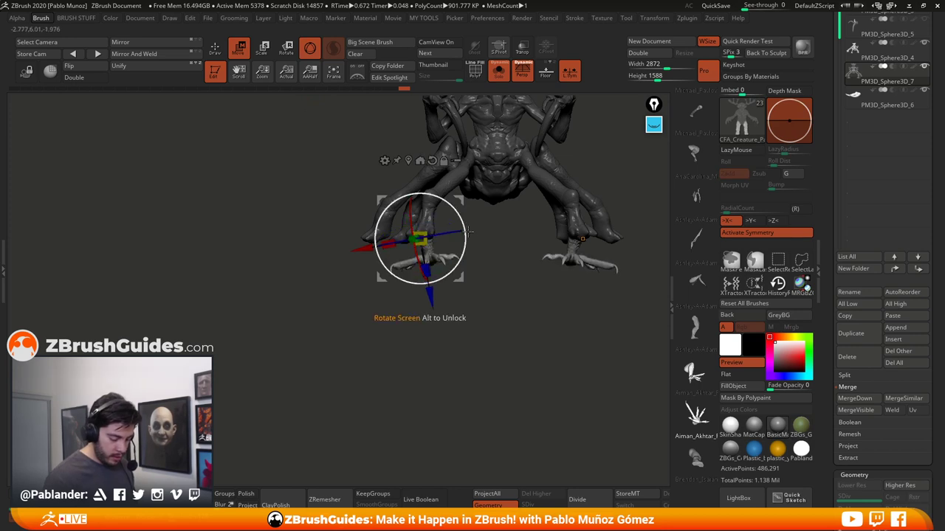
{"action": "left_click_drag", "start_coordinate": [467, 232], "coordinate": [466, 241]}
{"action": "left_click_drag", "start_coordinate": [460, 278], "coordinate": [514, 291]}
{"action": "left_click_drag", "start_coordinate": [466, 250], "coordinate": [603, 282]}
Place a second pair of the clawed feet at the ends of the rear legs, keeping X symmetry
{"action": "left_click_drag", "start_coordinate": [527, 219], "coordinate": [527, 218]}
{"action": "left_click_drag", "start_coordinate": [414, 288], "coordinate": [403, 335]}
{"action": "left_click_drag", "start_coordinate": [412, 269], "coordinate": [327, 279]}
{"action": "left_click_drag", "start_coordinate": [324, 241], "coordinate": [319, 238]}
{"action": "left_click", "coordinate": [216, 50]}
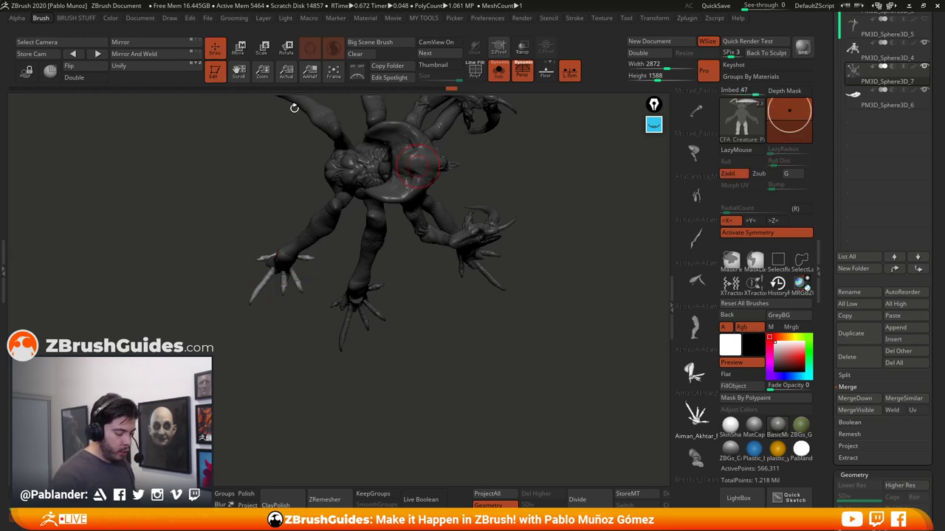
Blend the inserted feet's ankle edges into the front and rear legs with the Move Topological brush
{"action": "mouse_move", "coordinate": [447, 428]}
{"action": "left_mouse_down"}
{"action": "mouse_move", "coordinate": [459, 330]}
{"action": "mouse_move", "coordinate": [438, 320]}
{"action": "mouse_move", "coordinate": [445, 344]}
{"action": "mouse_move", "coordinate": [489, 337]}
{"action": "mouse_move", "coordinate": [502, 349]}
{"action": "mouse_move", "coordinate": [522, 338]}
{"action": "left_mouse_up"}
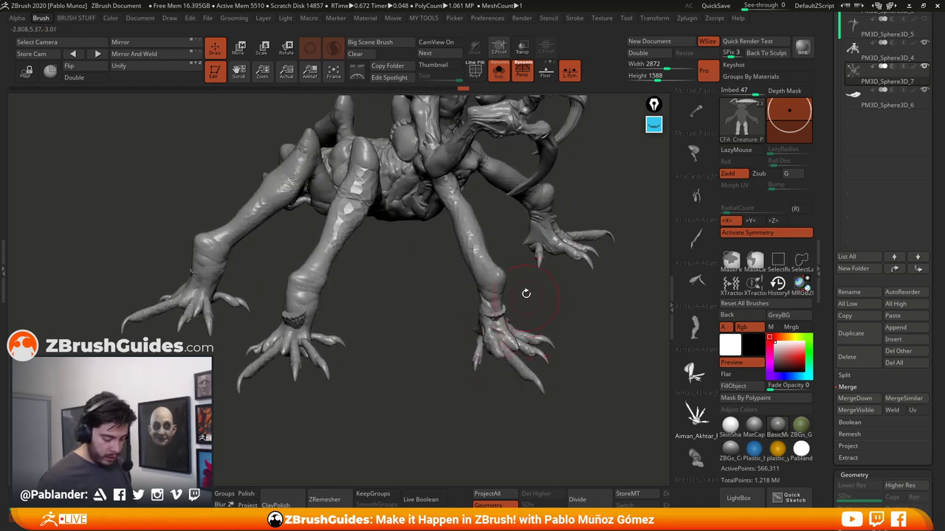
{"action": "key", "text": "b"}
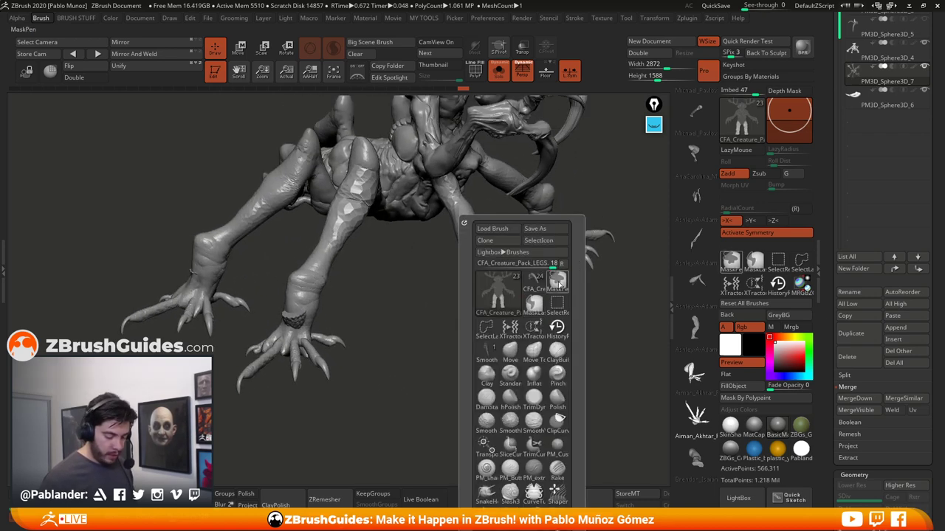
{"action": "left_click", "coordinate": [533, 351]}
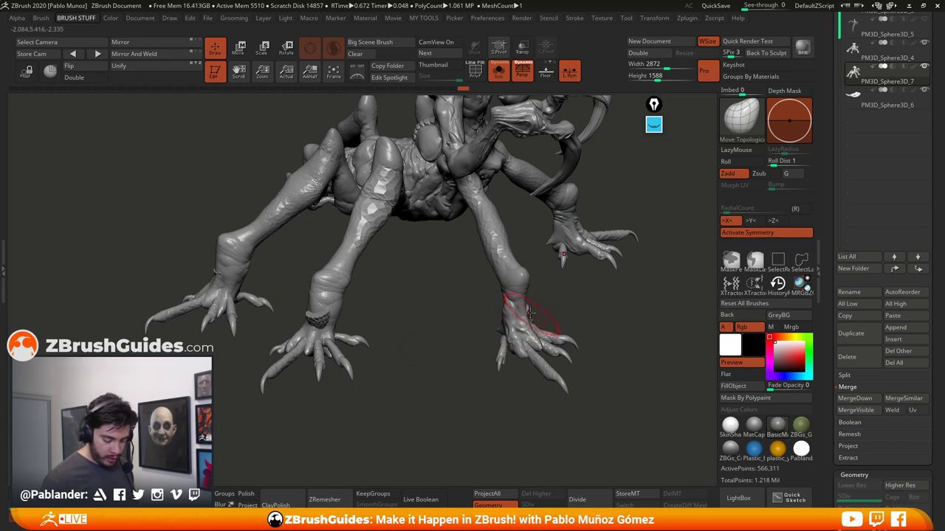
{"action": "mouse_move", "coordinate": [320, 316]}
{"action": "left_mouse_down"}
{"action": "mouse_move", "coordinate": [317, 294]}
{"action": "mouse_move", "coordinate": [326, 303]}
{"action": "left_mouse_up"}
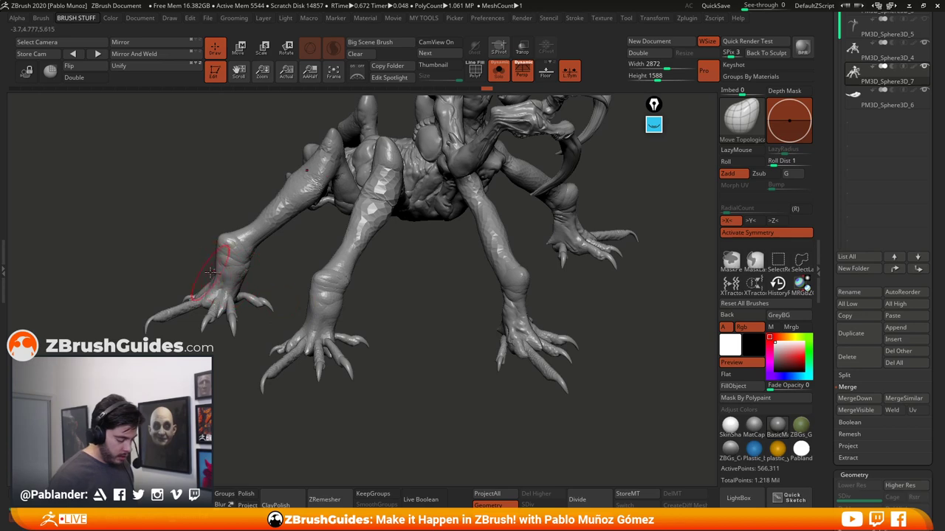
{"action": "mouse_move", "coordinate": [212, 271]}
{"action": "left_mouse_down"}
{"action": "mouse_move", "coordinate": [337, 285]}
{"action": "mouse_move", "coordinate": [490, 255]}
{"action": "mouse_move", "coordinate": [270, 338]}
{"action": "mouse_move", "coordinate": [180, 248]}
{"action": "left_mouse_up"}
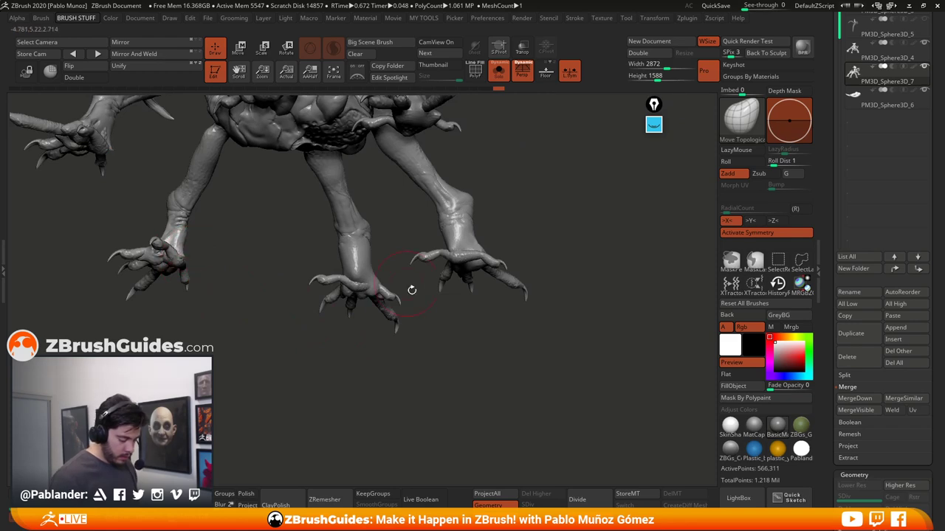
Refine the heels and toes of the clawed feet with the Move Topological brush
{"action": "left_click_drag", "start_coordinate": [455, 251], "coordinate": [384, 358]}
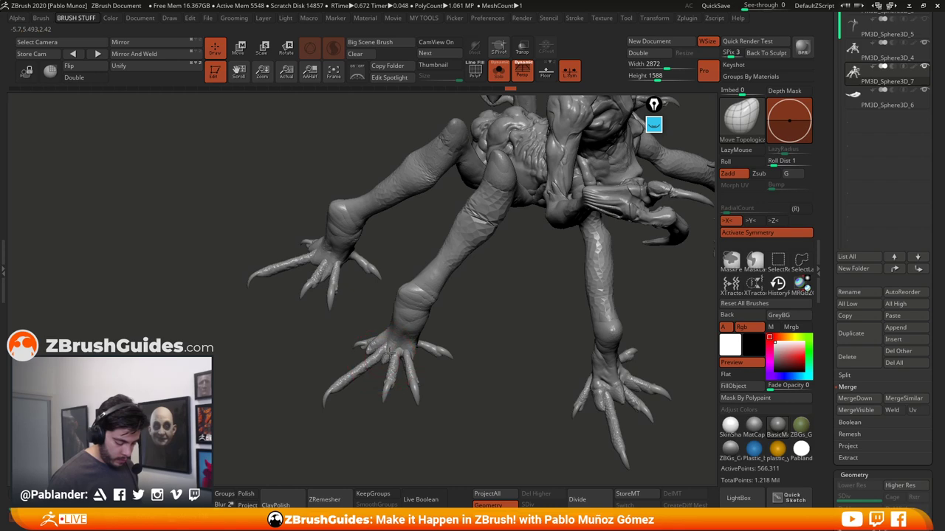
{"action": "left_click_drag", "start_coordinate": [372, 325], "coordinate": [307, 258]}
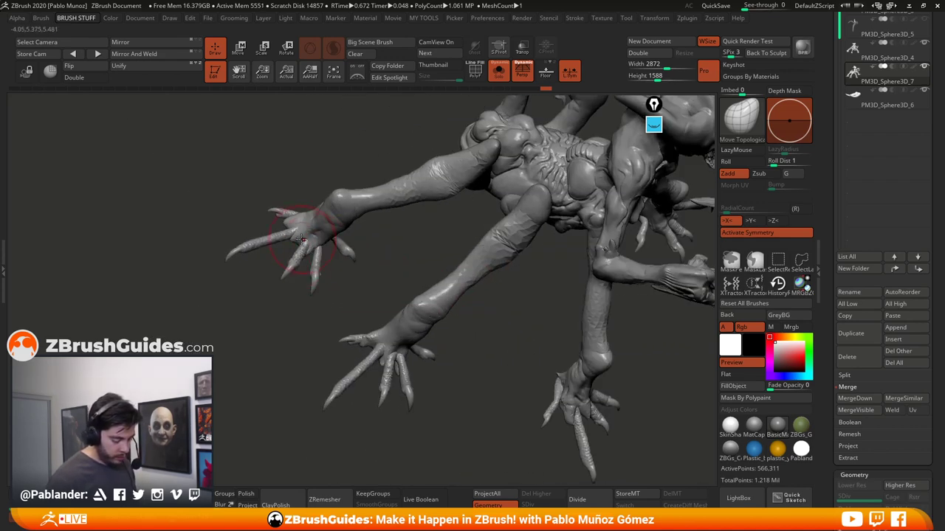
{"action": "left_click_drag", "start_coordinate": [284, 226], "coordinate": [621, 273]}
{"action": "mouse_move", "coordinate": [597, 303]}
{"action": "left_mouse_down"}
{"action": "mouse_move", "coordinate": [407, 310]}
{"action": "mouse_move", "coordinate": [566, 261]}
{"action": "mouse_move", "coordinate": [629, 295]}
{"action": "mouse_move", "coordinate": [598, 290]}
{"action": "mouse_move", "coordinate": [629, 348]}
{"action": "mouse_move", "coordinate": [532, 379]}
{"action": "mouse_move", "coordinate": [531, 366]}
{"action": "mouse_move", "coordinate": [536, 373]}
{"action": "left_mouse_up"}
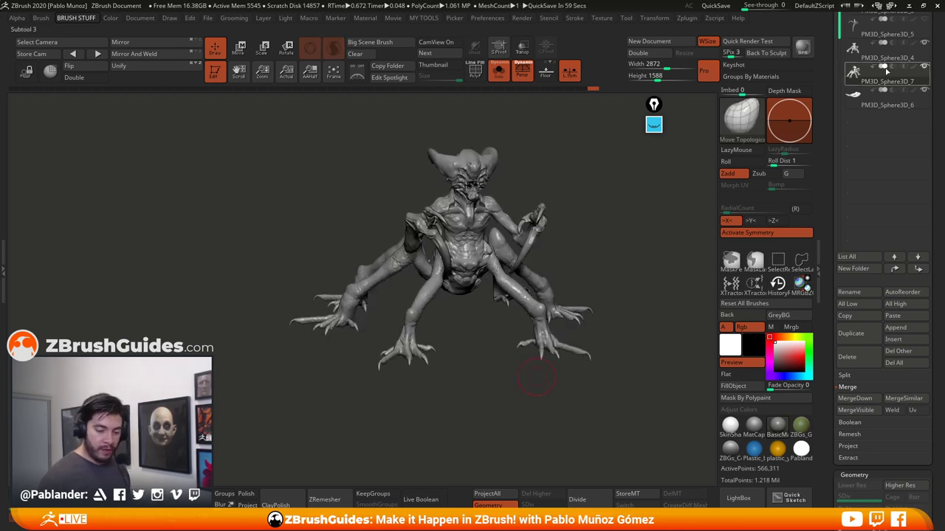
Compare the original creature PM3D_Sphere3D_4 with the reworked duplicate PM3D_Sphere3D_7 by alternating between the two subtools
{"action": "mouse_move", "coordinate": [893, 57]}
{"action": "left_click_drag", "start_coordinate": [622, 186], "coordinate": [615, 208]}
{"action": "left_click", "coordinate": [908, 57]}
{"action": "mouse_move", "coordinate": [908, 58]}
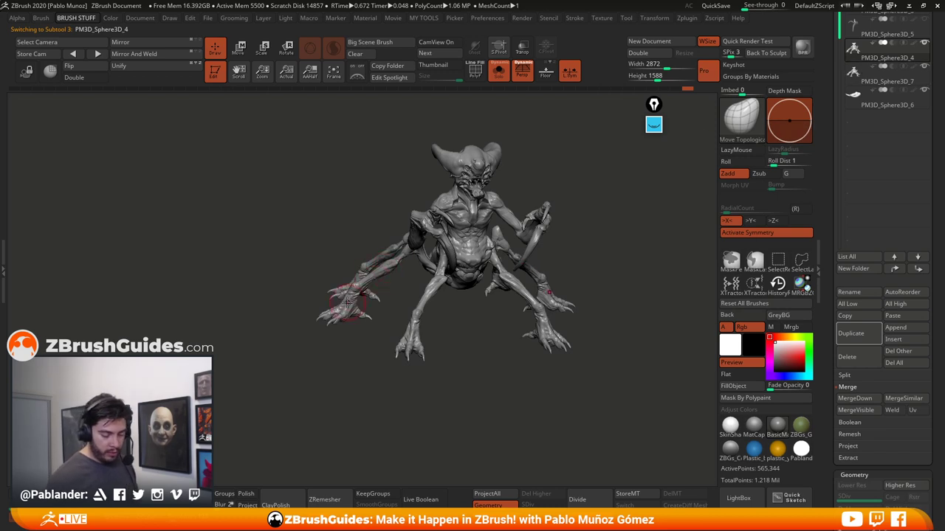
{"action": "left_click", "coordinate": [903, 81]}
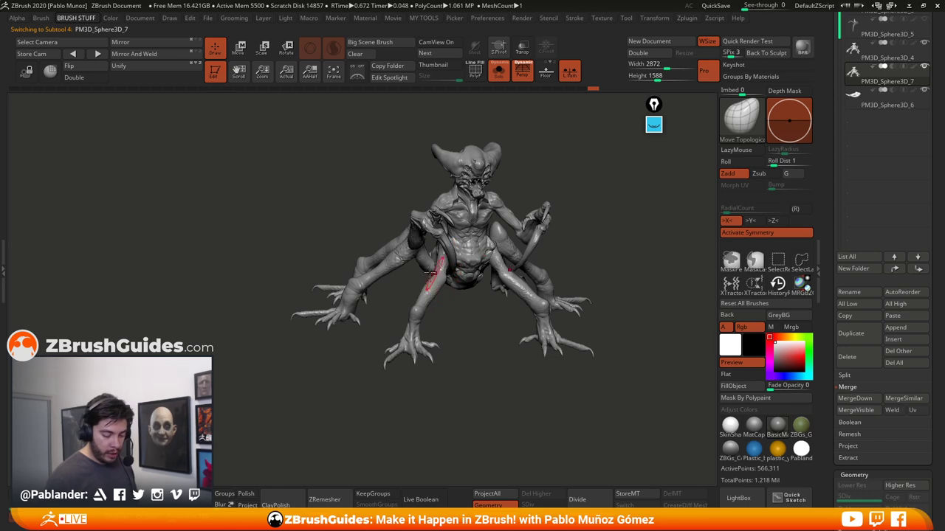
{"action": "left_click", "coordinate": [913, 69]}
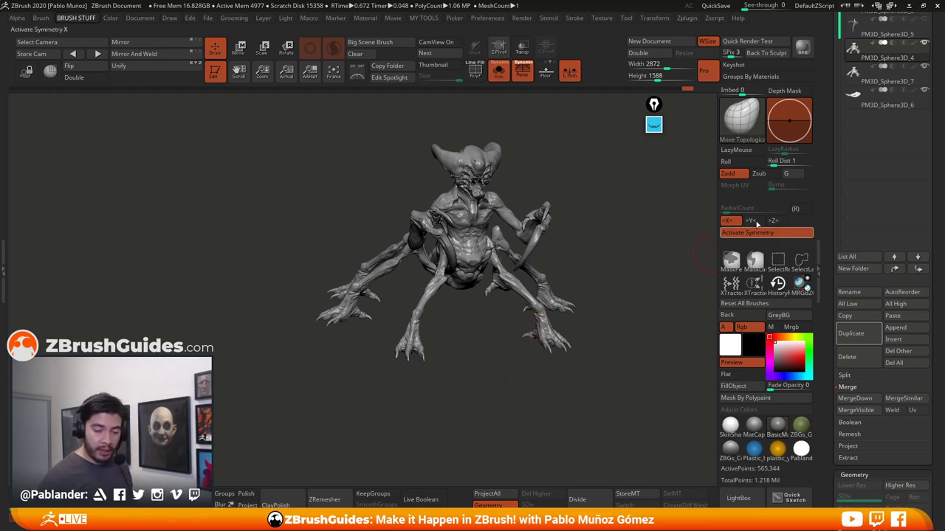
{"action": "left_click", "coordinate": [885, 77]}
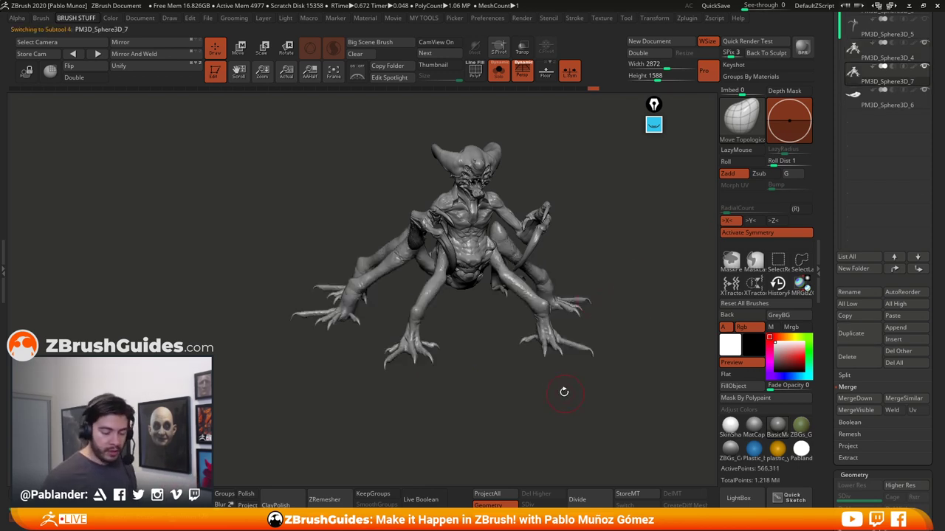
Examine the reworked legs and feet from several angles and check the silhouette against the original version
{"action": "left_click_drag", "start_coordinate": [563, 391], "coordinate": [529, 401]}
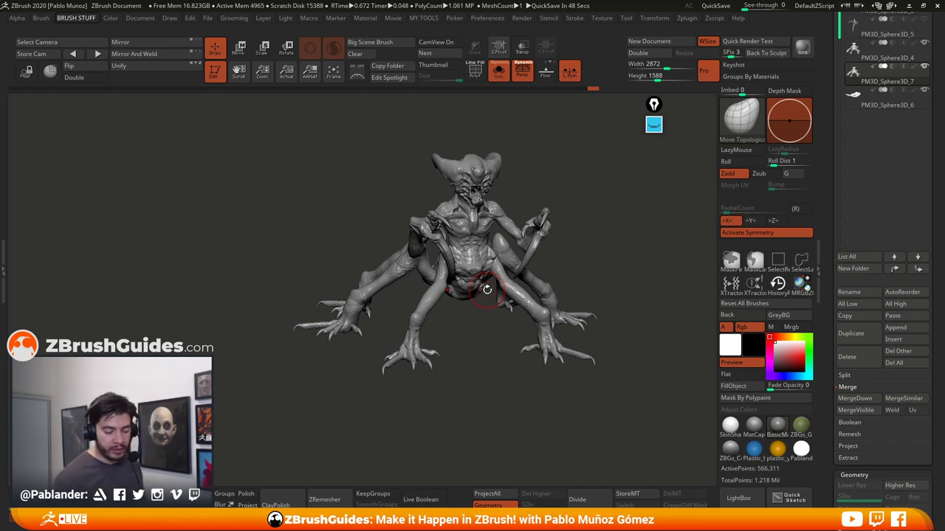
{"action": "left_click_drag", "start_coordinate": [608, 293], "coordinate": [614, 273]}
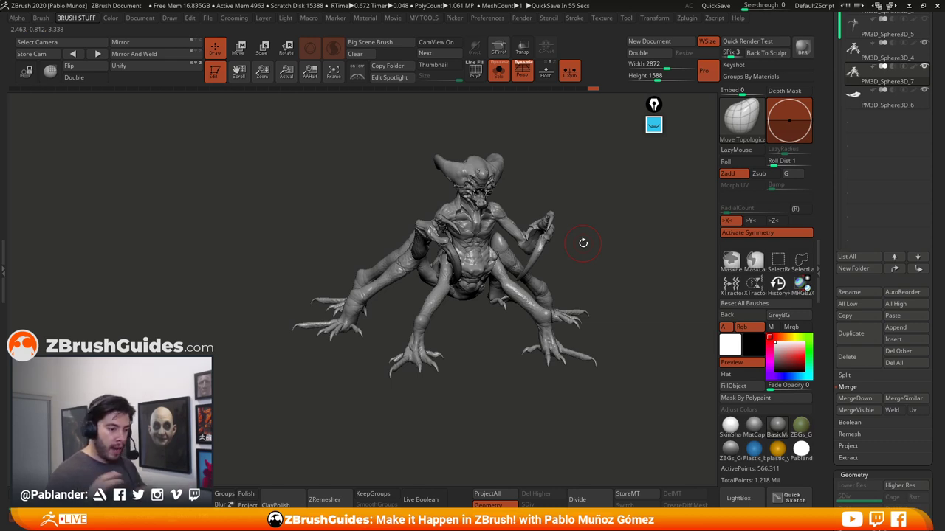
{"action": "left_click_drag", "start_coordinate": [622, 316], "coordinate": [593, 332]}
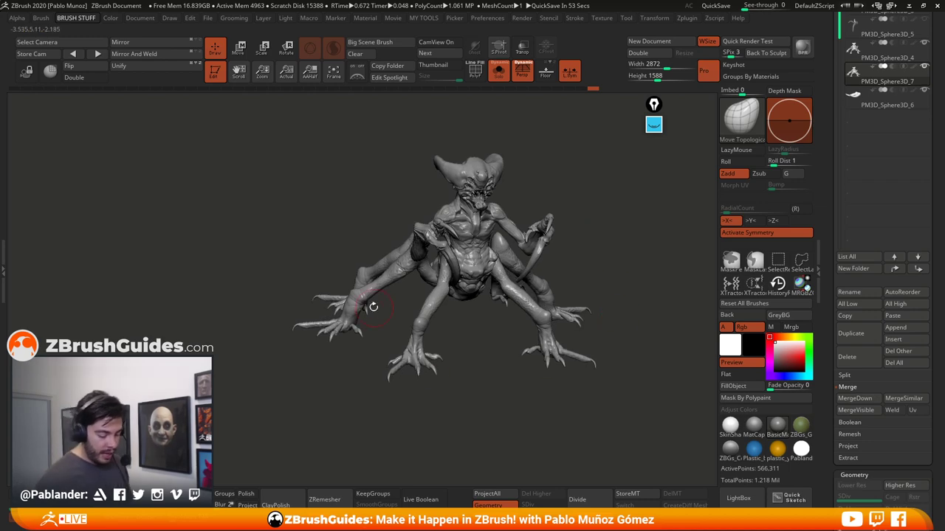
{"action": "left_click_drag", "start_coordinate": [480, 382], "coordinate": [625, 340]}
{"action": "left_click_drag", "start_coordinate": [625, 271], "coordinate": [579, 375], "text": "shift"}
{"action": "left_click", "coordinate": [856, 55]}
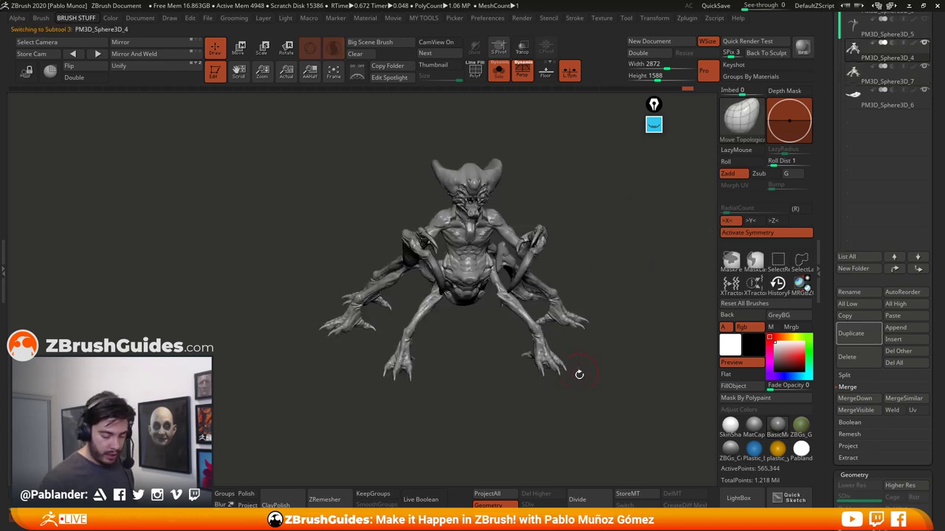
{"action": "left_click_drag", "start_coordinate": [603, 241], "coordinate": [633, 264]}
{"action": "left_click", "coordinate": [854, 78]}
{"action": "left_click_drag", "start_coordinate": [568, 209], "coordinate": [533, 299]}
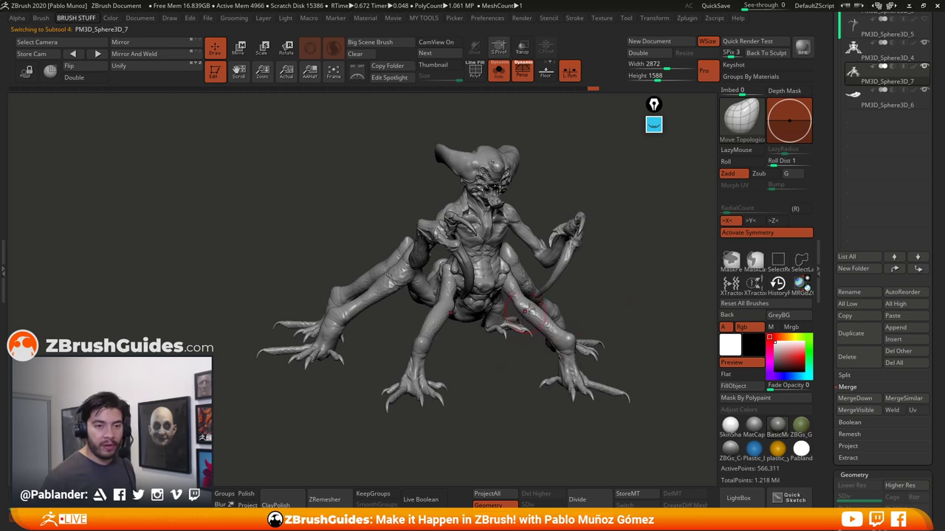
{"action": "left_click_drag", "start_coordinate": [600, 291], "coordinate": [615, 246]}
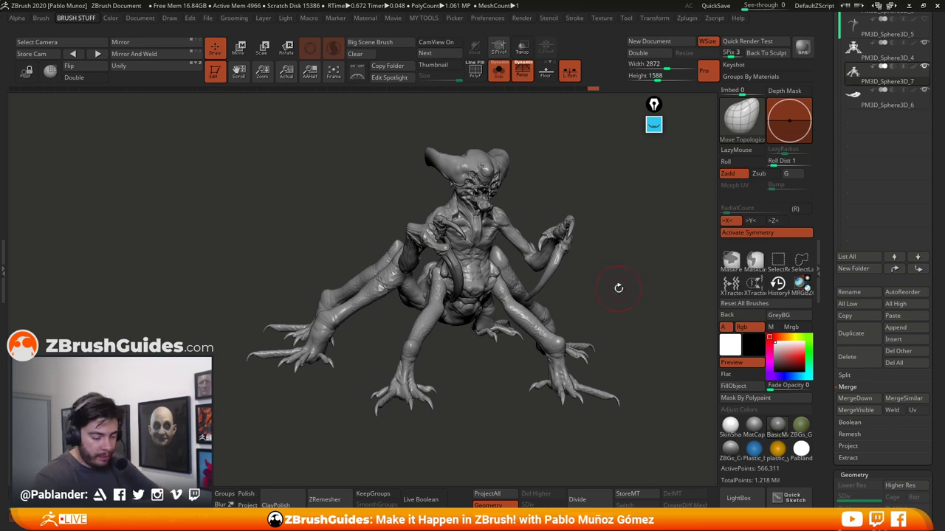
{"action": "left_click_drag", "start_coordinate": [619, 289], "coordinate": [635, 291]}
Show all visible subtools with the original creature selected, hide the reworked duplicate and move PM3D_Sphere3D_6 above it
{"action": "left_click", "coordinate": [888, 52]}
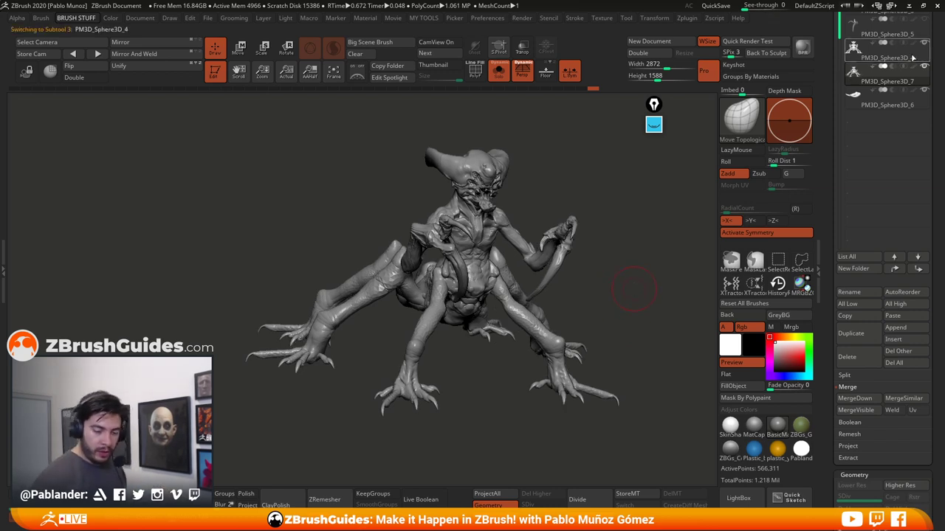
{"action": "mouse_move", "coordinate": [880, 106]}
{"action": "left_click_drag", "start_coordinate": [597, 135], "coordinate": [584, 153], "text": "alt"}
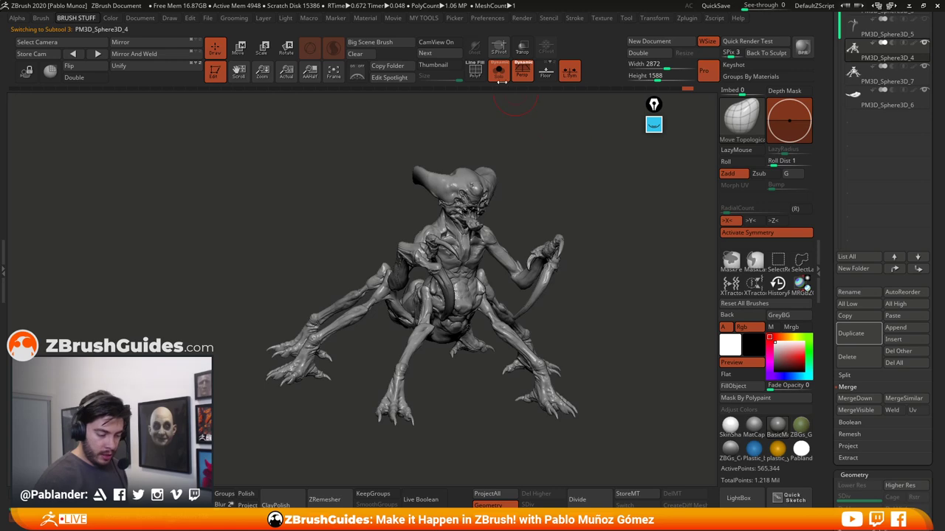
{"action": "left_click", "coordinate": [499, 71]}
{"action": "left_click", "coordinate": [924, 67]}
{"action": "left_click_drag", "start_coordinate": [893, 103], "coordinate": [899, 74]}
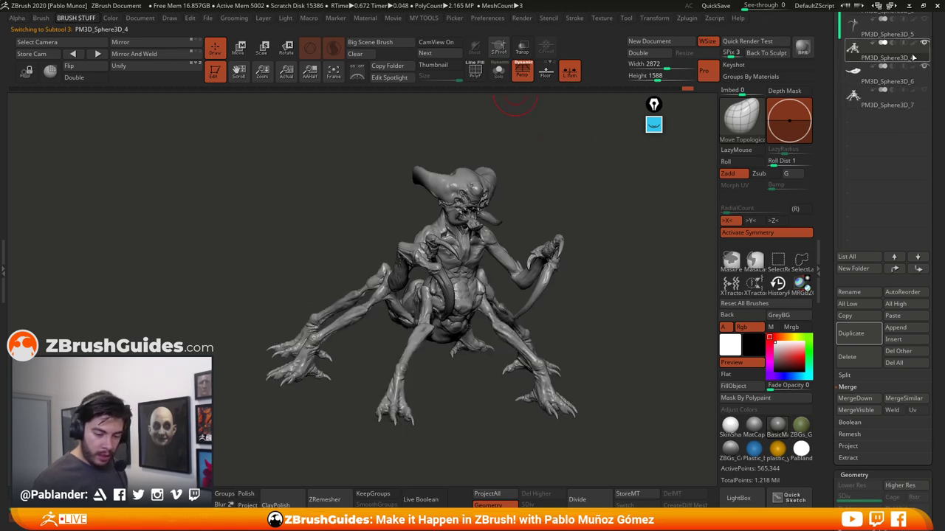
Merge the tusks subtool PM3D_Sphere3D_6 into the original creature PM3D_Sphere3D_4 with MergeDown
{"action": "mouse_move", "coordinate": [635, 172]}
{"action": "left_mouse_down"}
{"action": "mouse_move", "coordinate": [584, 237]}
{"action": "mouse_move", "coordinate": [564, 197]}
{"action": "mouse_move", "coordinate": [545, 186]}
{"action": "mouse_move", "coordinate": [504, 221]}
{"action": "left_mouse_up"}
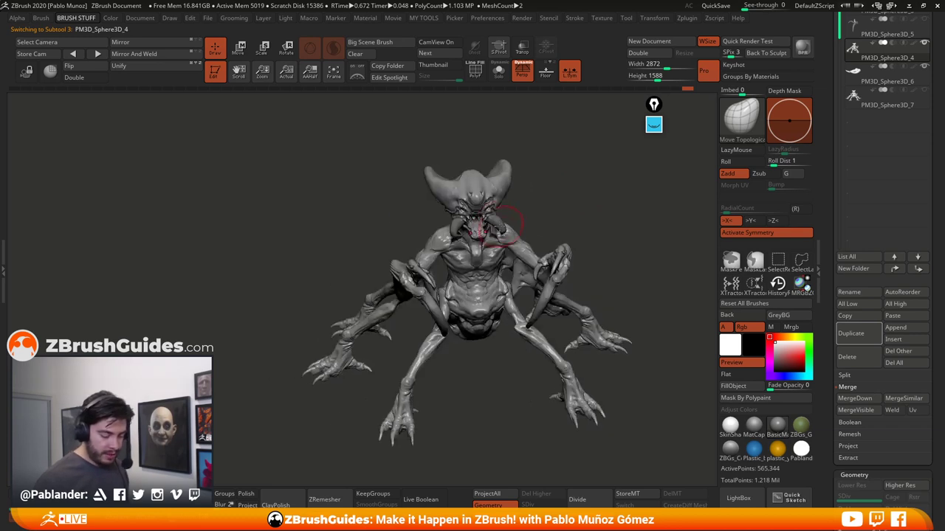
{"action": "left_click", "coordinate": [850, 334]}
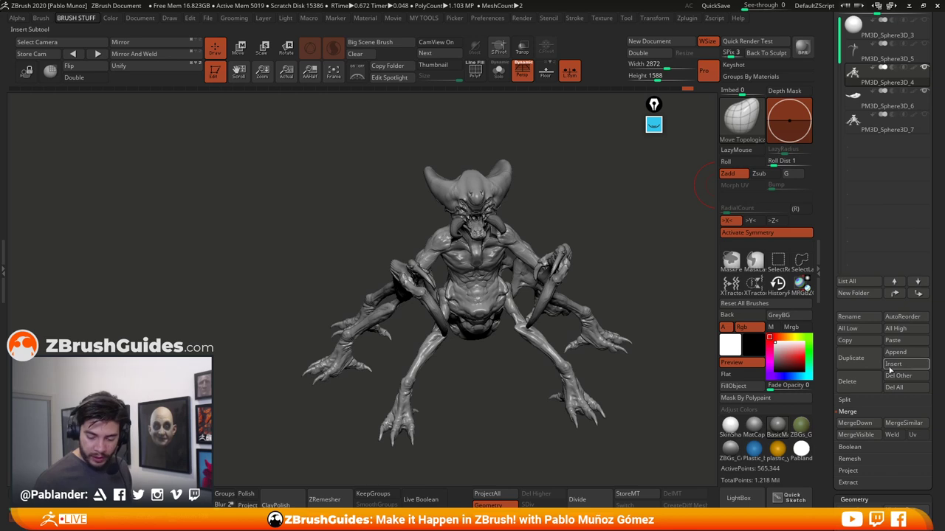
{"action": "left_click", "coordinate": [856, 423]}
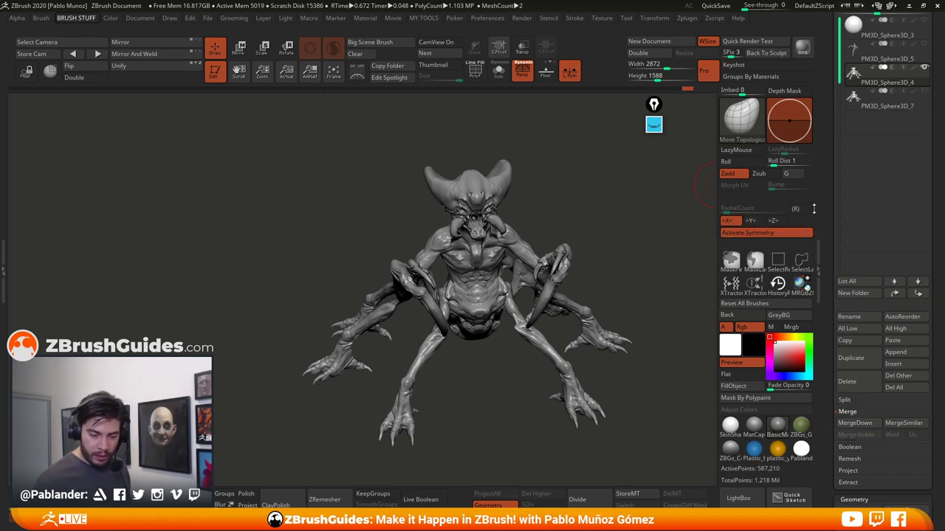
Reorder the subtools so the reworked duplicate PM3D_Sphere3D_7 sits directly below PM3D_Sphere3D_3
{"action": "left_click_drag", "start_coordinate": [626, 211], "coordinate": [608, 237]}
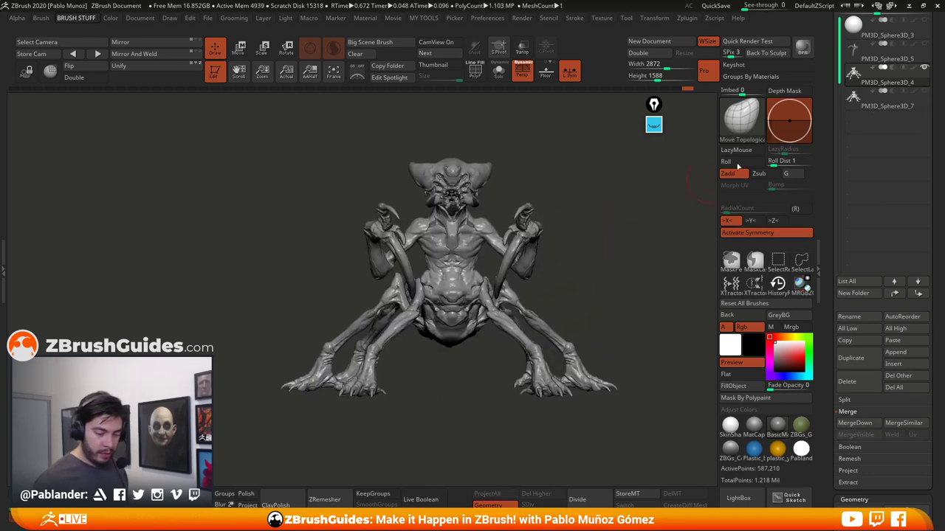
{"action": "left_click_drag", "start_coordinate": [885, 75], "coordinate": [880, 58]}
{"action": "left_click_drag", "start_coordinate": [822, 148], "coordinate": [825, 210]}
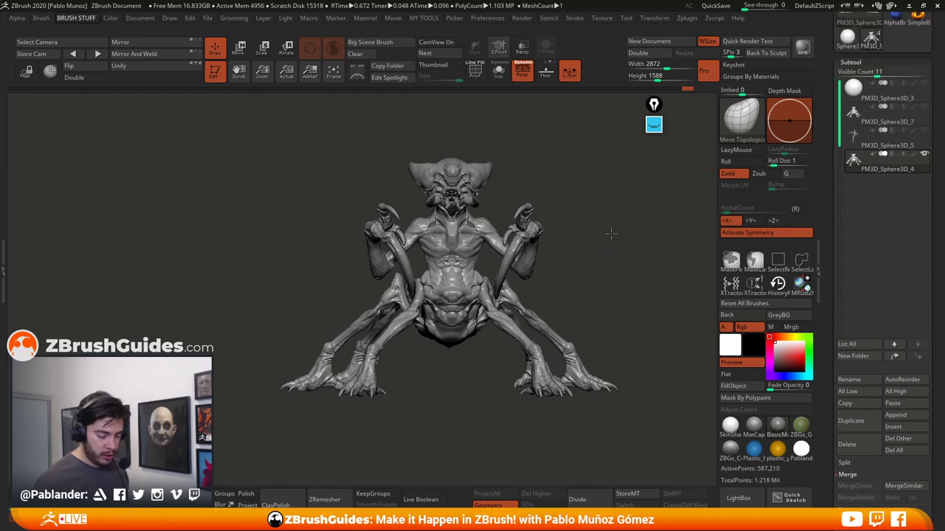
Display the merged creature's polygroups with PolyFrame, face it frontally and show the reworked duplicate together with it
{"action": "mouse_move", "coordinate": [611, 233]}
{"action": "left_mouse_down"}
{"action": "mouse_move", "coordinate": [637, 243]}
{"action": "mouse_move", "coordinate": [607, 251]}
{"action": "mouse_move", "coordinate": [632, 239]}
{"action": "mouse_move", "coordinate": [610, 245]}
{"action": "mouse_move", "coordinate": [605, 234]}
{"action": "mouse_move", "coordinate": [593, 238]}
{"action": "mouse_move", "coordinate": [599, 244]}
{"action": "mouse_move", "coordinate": [546, 250]}
{"action": "mouse_move", "coordinate": [569, 243]}
{"action": "mouse_move", "coordinate": [561, 264]}
{"action": "mouse_move", "coordinate": [518, 266]}
{"action": "left_mouse_up"}
{"action": "left_click", "coordinate": [476, 68]}
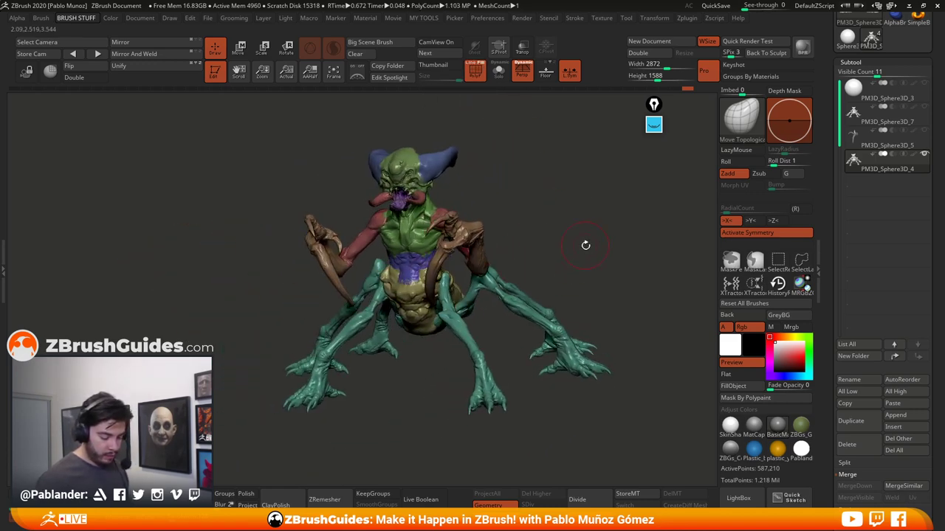
{"action": "left_click_drag", "start_coordinate": [585, 245], "coordinate": [604, 252], "text": "shift"}
{"action": "left_click_drag", "start_coordinate": [612, 293], "coordinate": [616, 273], "text": "alt"}
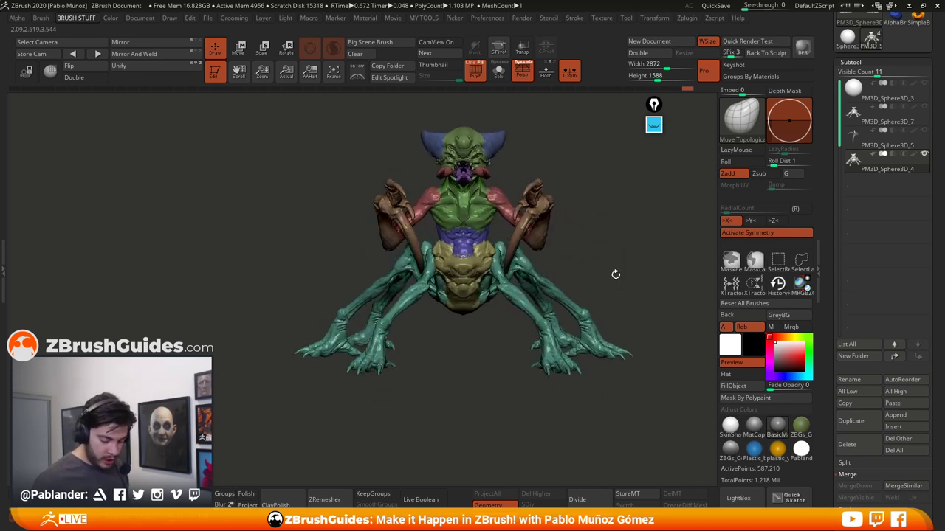
{"action": "left_click", "coordinate": [922, 109]}
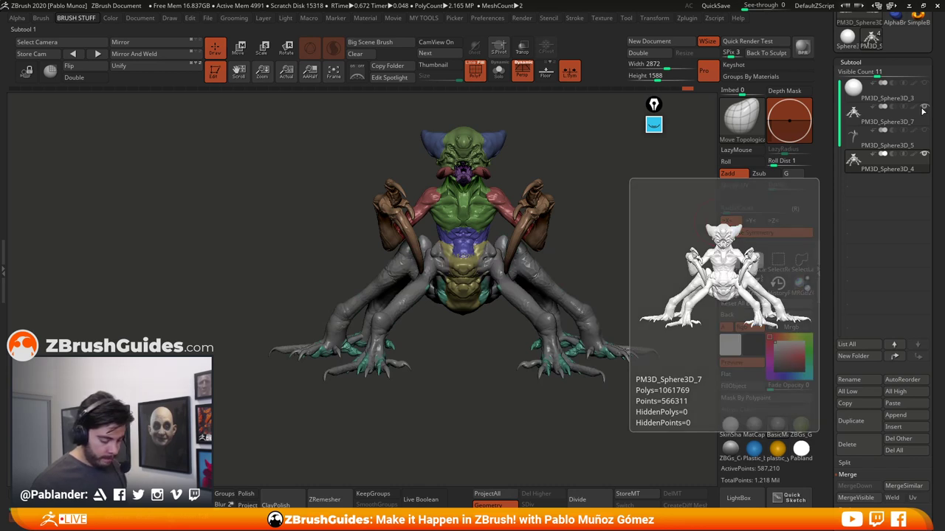
Select the reworked duplicate PM3D_Sphere3D_7, isolate it with Solo and turn off perspective in the front view
{"action": "left_click_drag", "start_coordinate": [624, 269], "coordinate": [599, 253]}
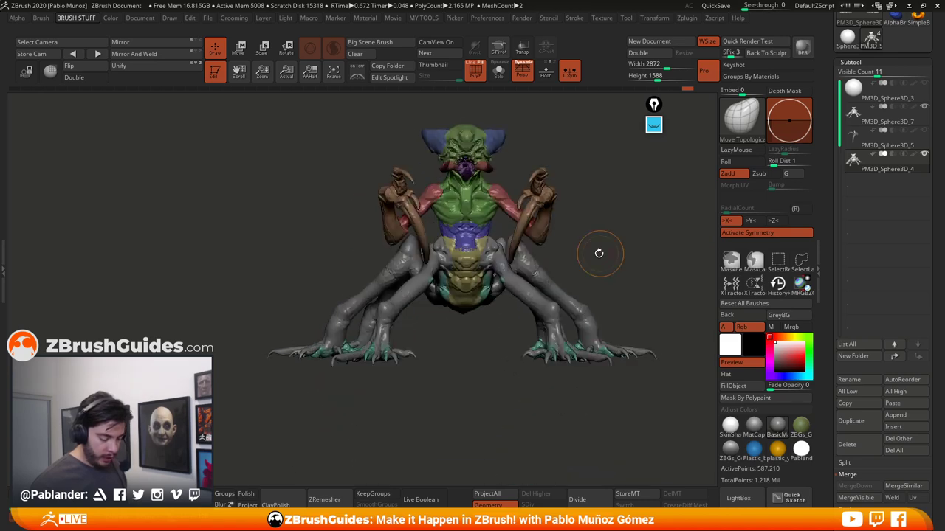
{"action": "left_click", "coordinate": [912, 122]}
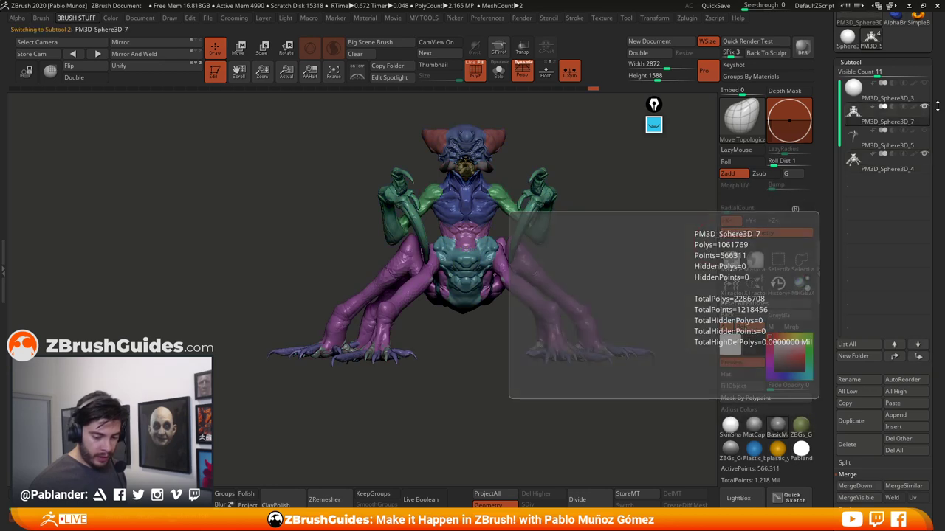
{"action": "left_click", "coordinate": [499, 74]}
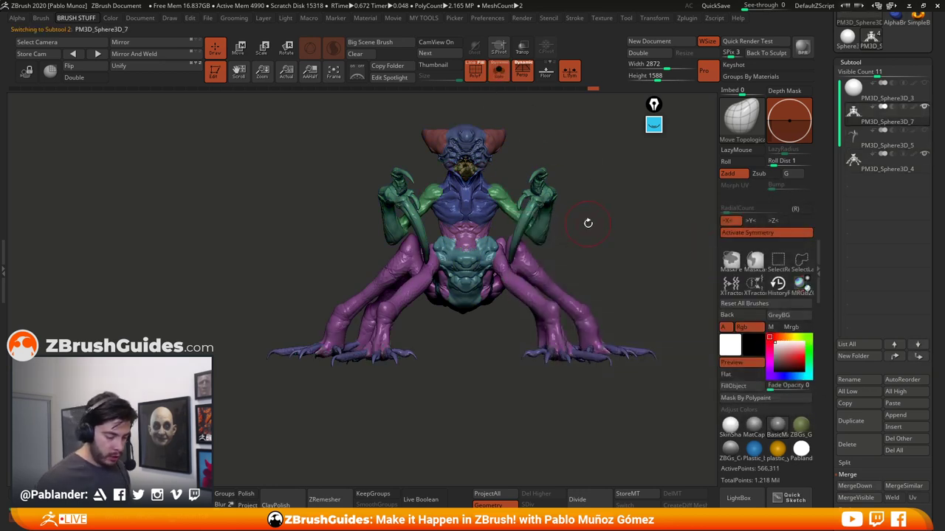
{"action": "left_click_drag", "start_coordinate": [591, 180], "coordinate": [621, 312]}
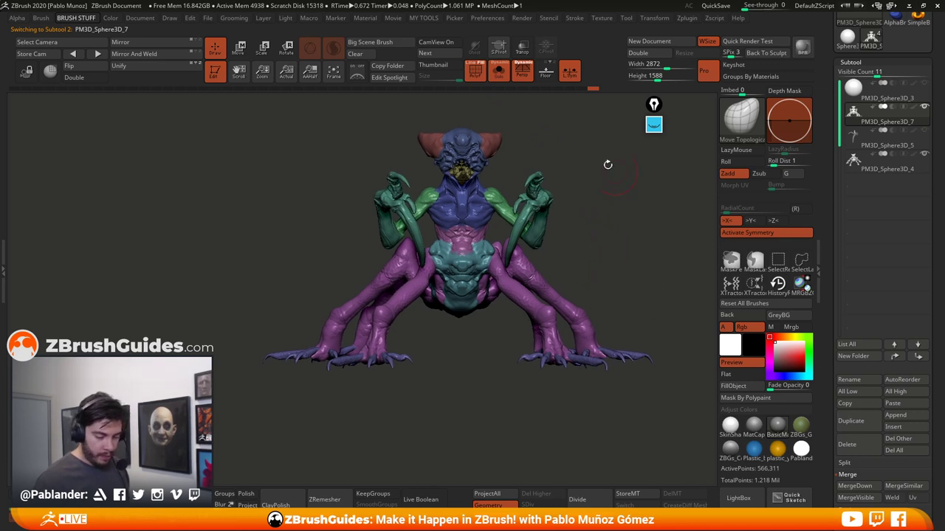
{"action": "left_click", "coordinate": [522, 71]}
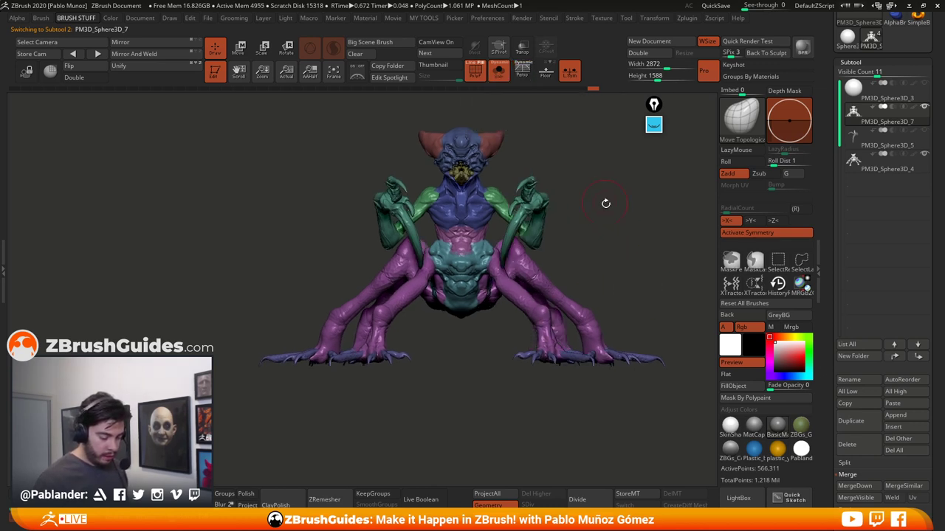
{"action": "left_click_drag", "start_coordinate": [606, 203], "coordinate": [586, 219], "text": "alt"}
Hide everything above the ankles of PM3D_Sphere3D_7 with a SelectRect selection, keeping only the feet
{"action": "key", "text": "ctrl+shift"}
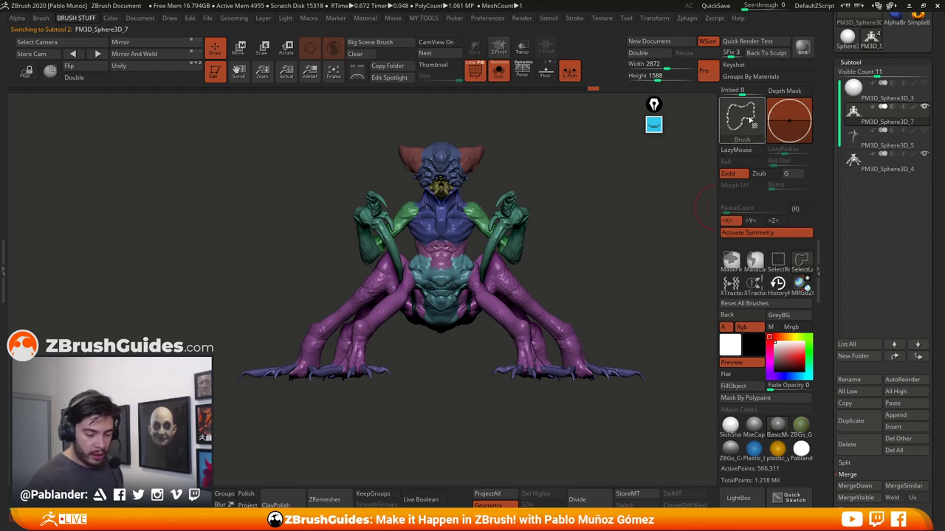
{"action": "left_click", "coordinate": [780, 262]}
{"action": "left_click_drag", "start_coordinate": [633, 293], "coordinate": [624, 304], "text": "alt"}
{"action": "key", "text": "ctrl+shift"}
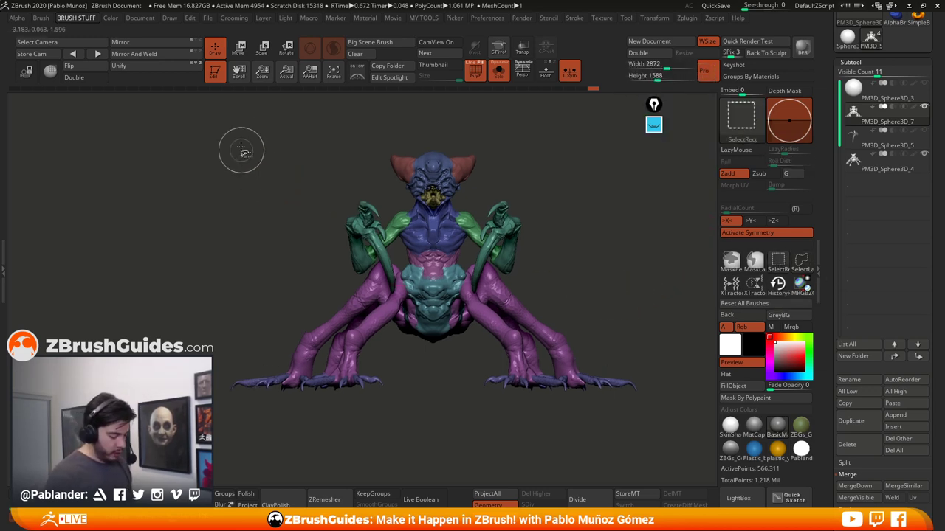
{"action": "left_click_drag", "start_coordinate": [235, 125], "coordinate": [622, 352], "text": "ctrl+shift"}
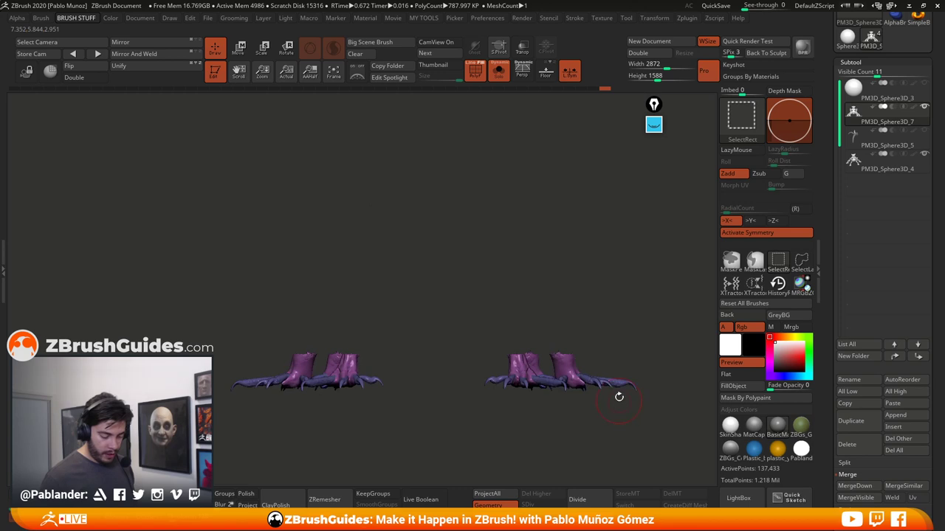
Delete the hidden body geometry of PM3D_Sphere3D_7 and close the open holes on top of the feet
{"action": "key", "text": "space"}
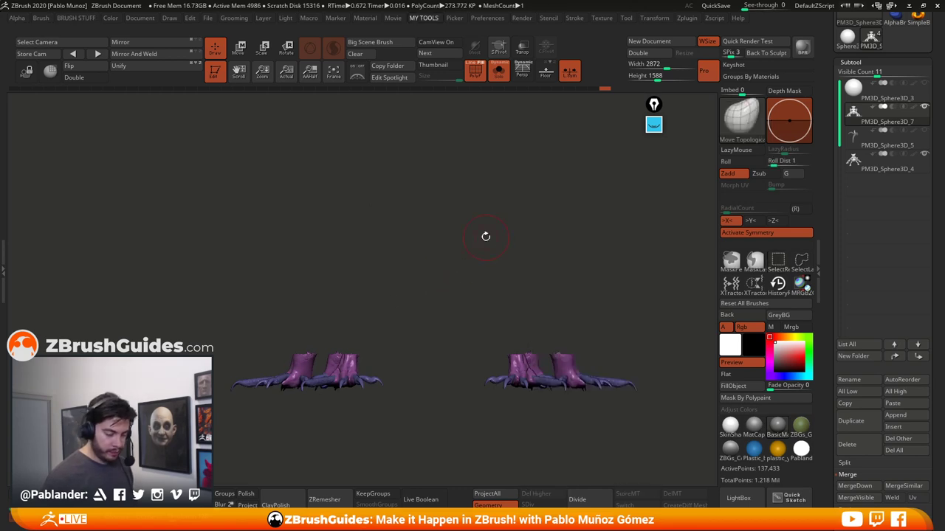
{"action": "key", "text": "g"}
{"action": "left_click", "coordinate": [465, 238]}
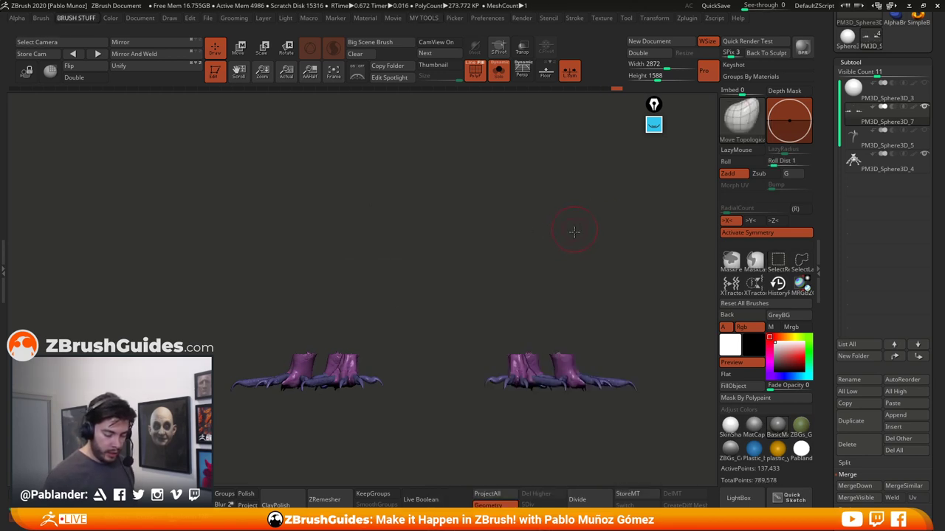
{"action": "mouse_move", "coordinate": [575, 232]}
{"action": "left_mouse_down"}
{"action": "mouse_move", "coordinate": [580, 248]}
{"action": "mouse_move", "coordinate": [626, 256]}
{"action": "left_mouse_up"}
{"action": "key", "text": "1"}
{"action": "key", "text": "2"}
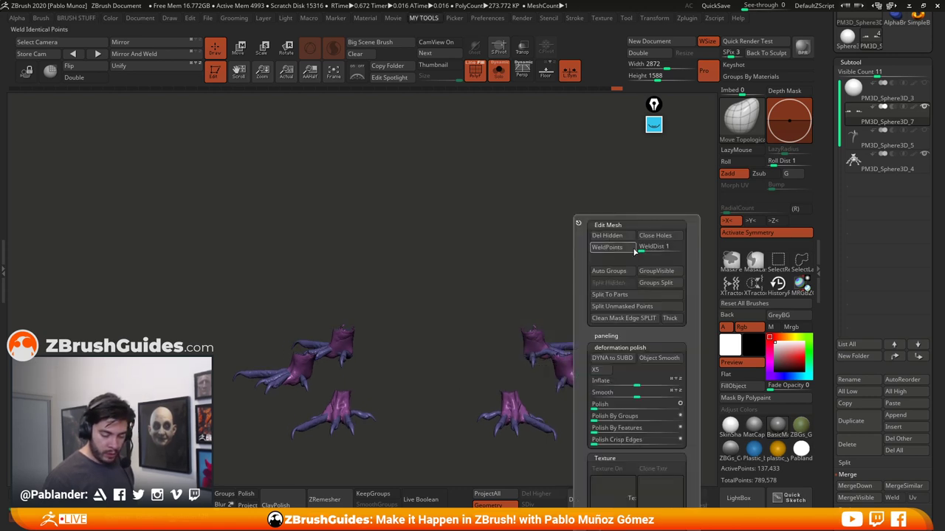
{"action": "left_click", "coordinate": [654, 235]}
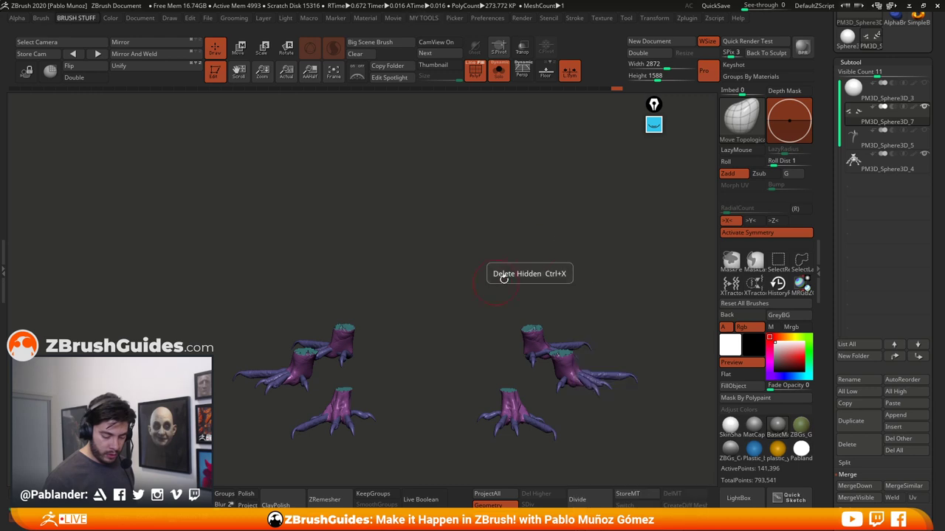
Duplicate the original creature PM3D_Sphere3D_4, select the copy PM3D_Sphere3D_6 and reorder the original directly below PM3D_Sphere3D_3
{"action": "left_click_drag", "start_coordinate": [505, 279], "coordinate": [554, 346]}
{"action": "left_click_drag", "start_coordinate": [617, 337], "coordinate": [653, 292]}
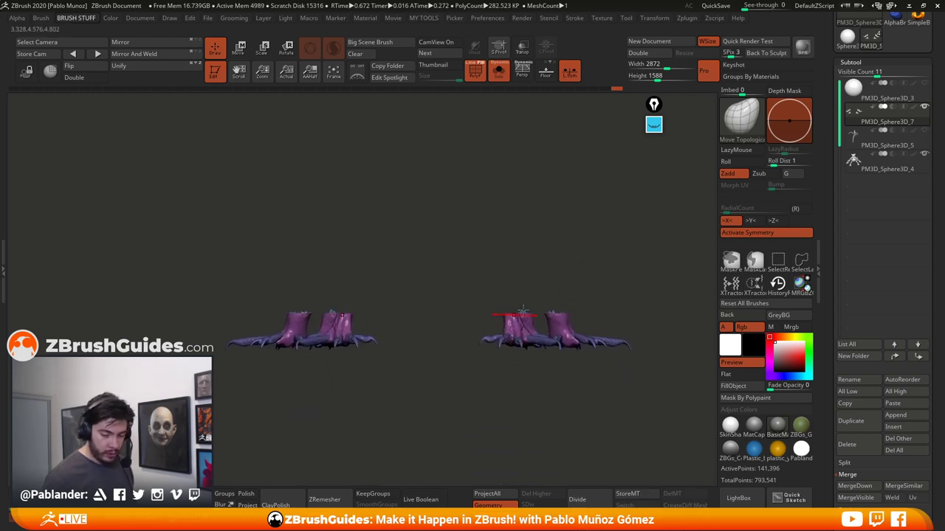
{"action": "left_click", "coordinate": [908, 169]}
{"action": "left_click", "coordinate": [860, 421]}
{"action": "left_click", "coordinate": [905, 182]}
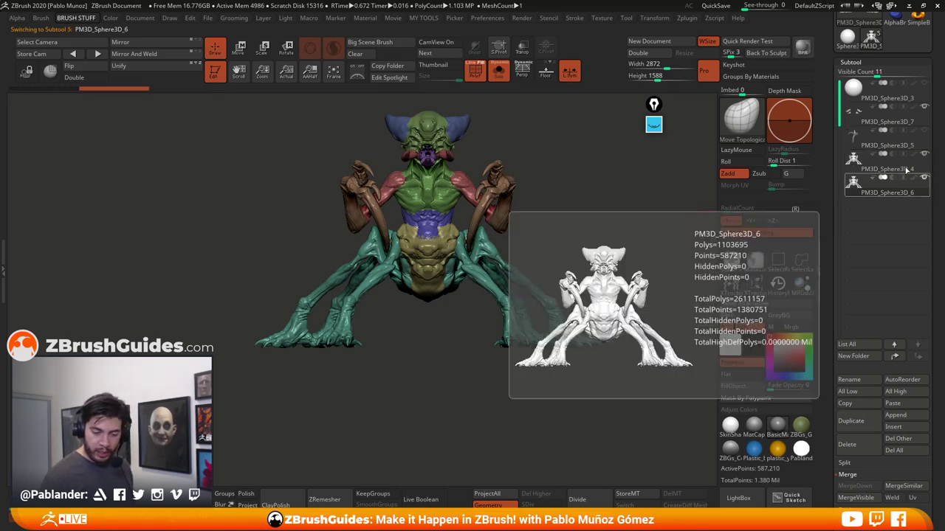
{"action": "left_click_drag", "start_coordinate": [903, 171], "coordinate": [902, 98]}
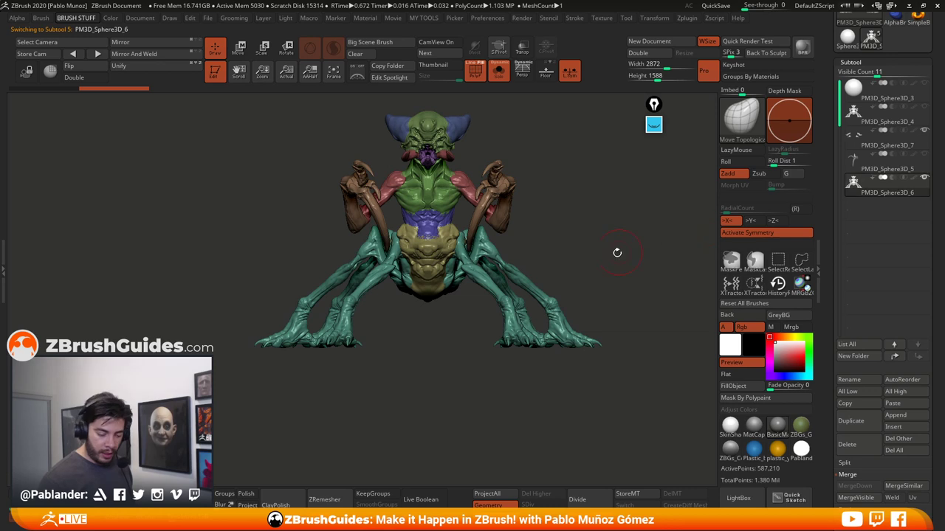
Hide the feet of the copy PM3D_Sphere3D_6 by isolating them with SelectRect and inverting the visibility
{"action": "left_click_drag", "start_coordinate": [617, 252], "coordinate": [591, 295]}
{"action": "key", "text": "ctrl+shift"}
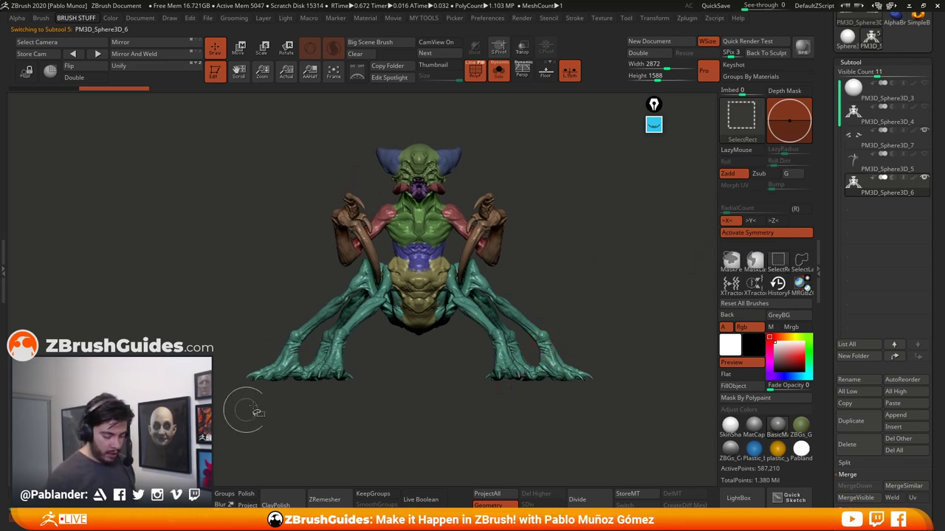
{"action": "left_click_drag", "start_coordinate": [214, 429], "coordinate": [614, 355], "text": "ctrl+shift"}
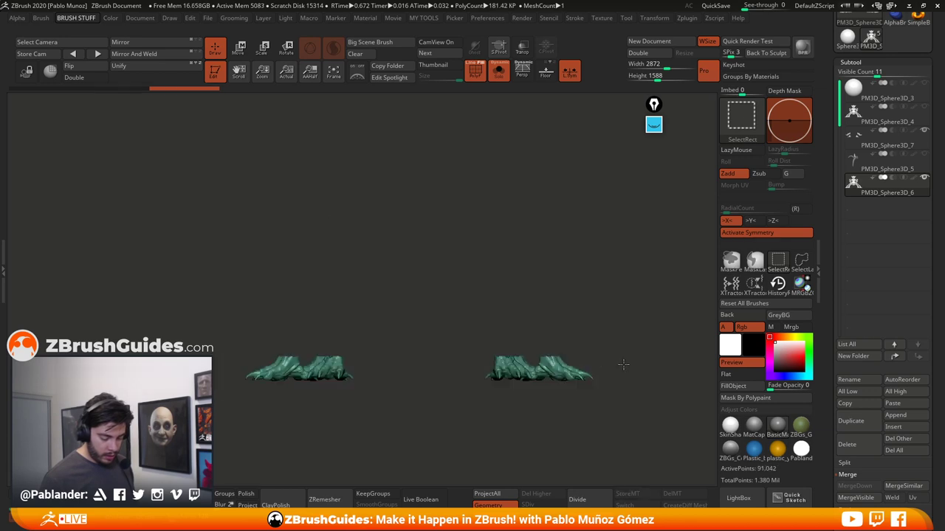
{"action": "left_click", "coordinate": [621, 363], "text": "ctrl+shift"}
Delete the hidden feet from PM3D_Sphere3D_6 and close the holes at the cut leg ends
{"action": "key", "text": "b"}
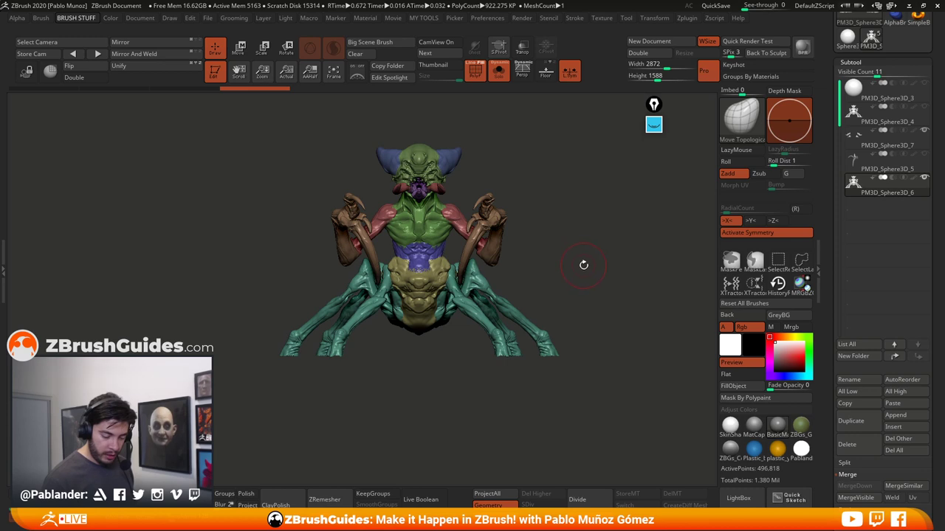
{"action": "left_click_drag", "start_coordinate": [585, 264], "coordinate": [605, 302]}
{"action": "key", "text": "1"}
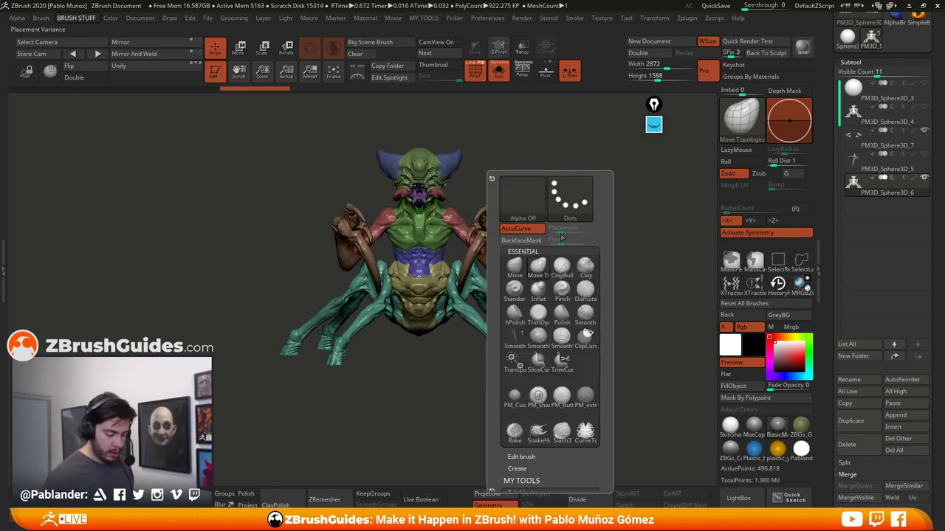
{"action": "key", "text": "2"}
{"action": "key", "text": "1"}
{"action": "key", "text": "1"}
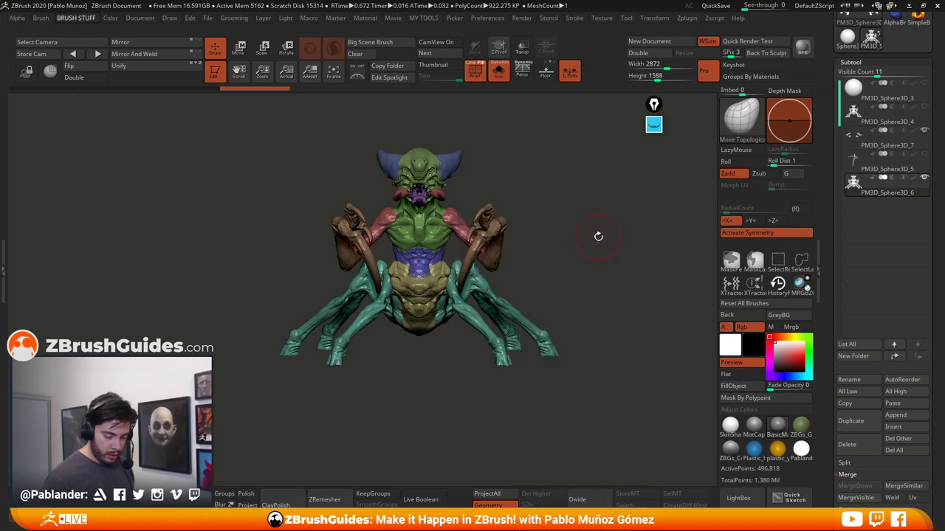
{"action": "left_click_drag", "start_coordinate": [598, 237], "coordinate": [597, 244]}
{"action": "key", "text": "b"}
{"action": "key", "text": "Escape"}
{"action": "key", "text": "shift+e"}
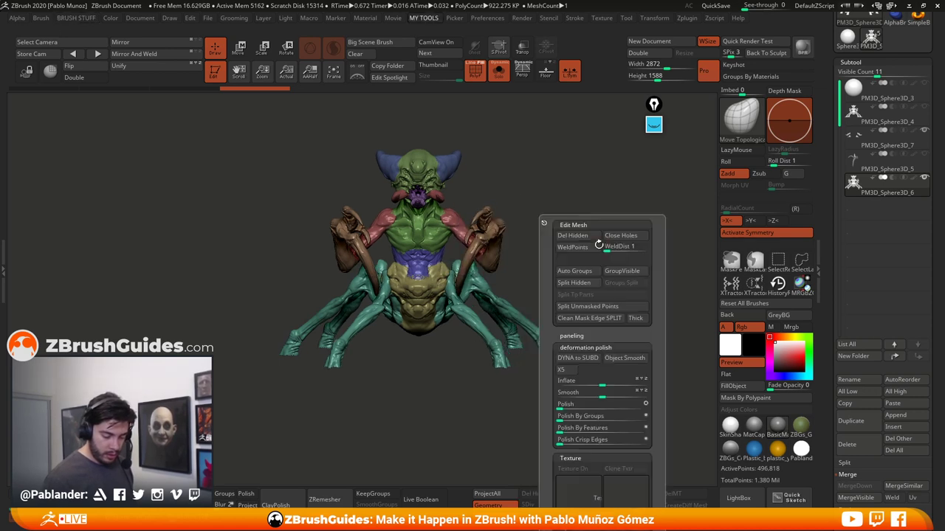
{"action": "left_click", "coordinate": [606, 236]}
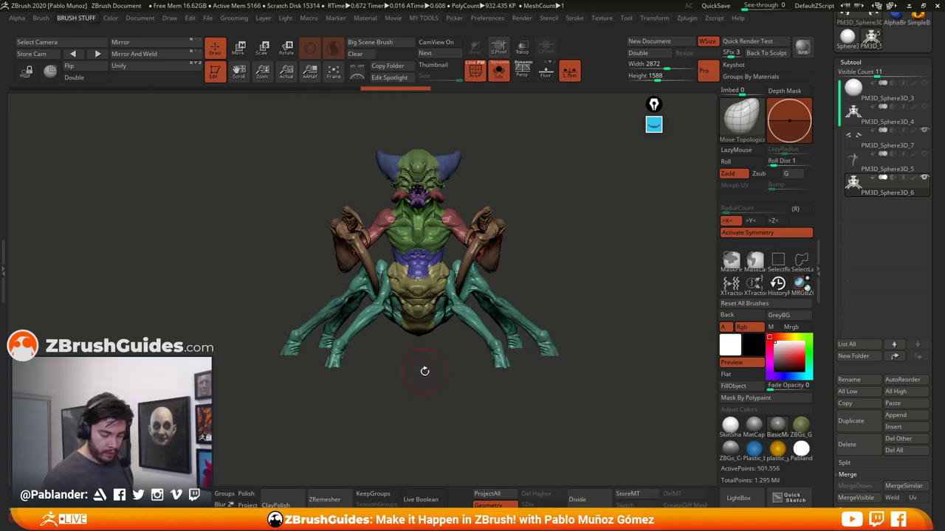
Turn off Solo, place the feet subtool PM3D_Sphere3D_7 below PM3D_Sphere3D_6 and make it active
{"action": "left_click_drag", "start_coordinate": [455, 385], "coordinate": [511, 93]}
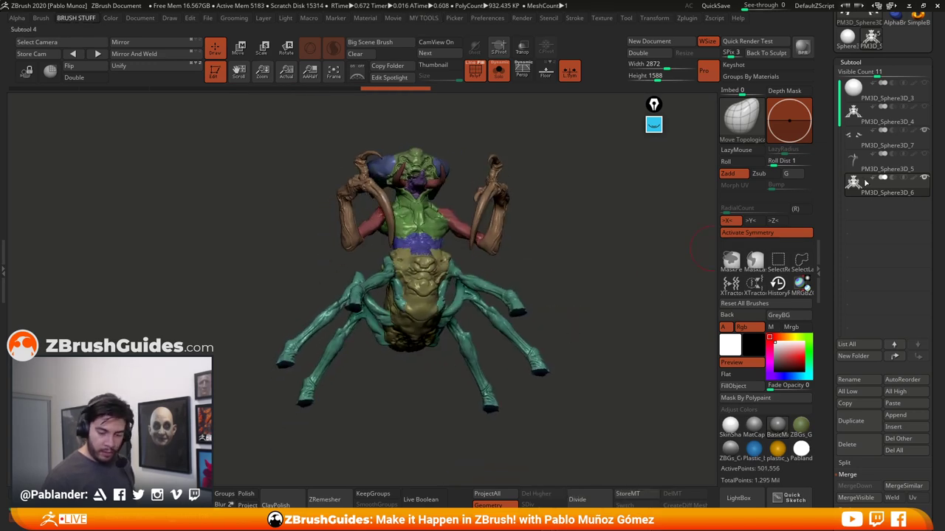
{"action": "left_click", "coordinate": [499, 70]}
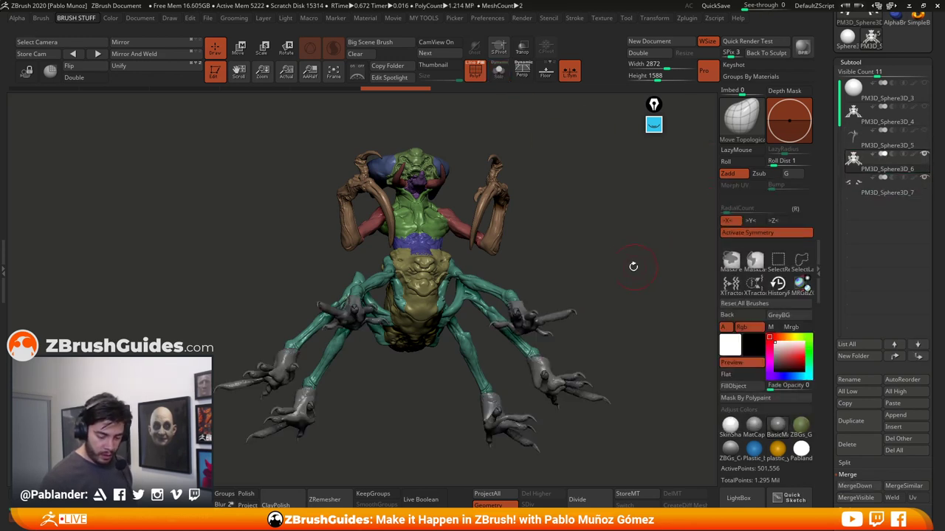
{"action": "mouse_move", "coordinate": [633, 266]}
{"action": "left_mouse_down"}
{"action": "mouse_move", "coordinate": [609, 305]}
{"action": "mouse_move", "coordinate": [588, 298]}
{"action": "mouse_move", "coordinate": [615, 288]}
{"action": "mouse_move", "coordinate": [634, 250]}
{"action": "left_mouse_up"}
{"action": "left_click", "coordinate": [880, 192]}
Choose the Move brush and smooth the cut ankle rims of the feet with Smooth Stronger where they meet the legs
{"action": "key", "text": "space"}
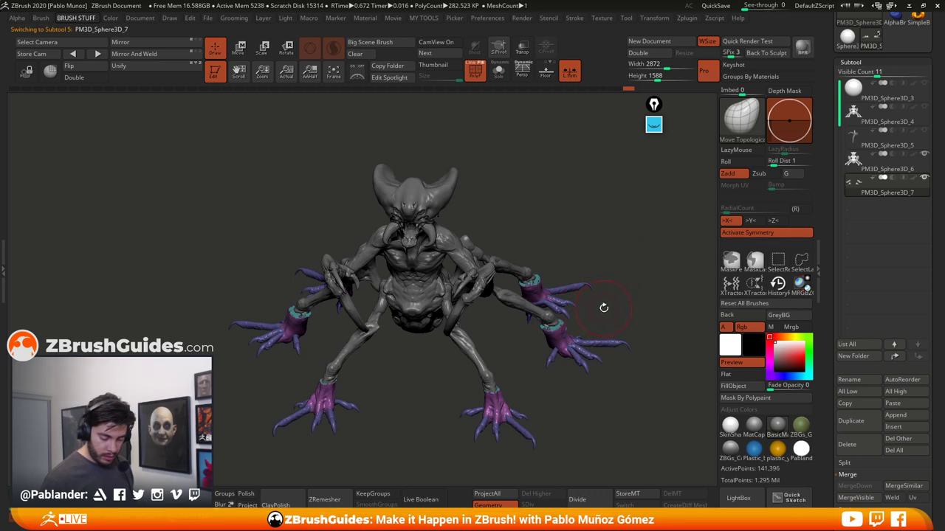
{"action": "key", "text": "b"}
{"action": "key", "text": "m"}
{"action": "key", "text": "v"}
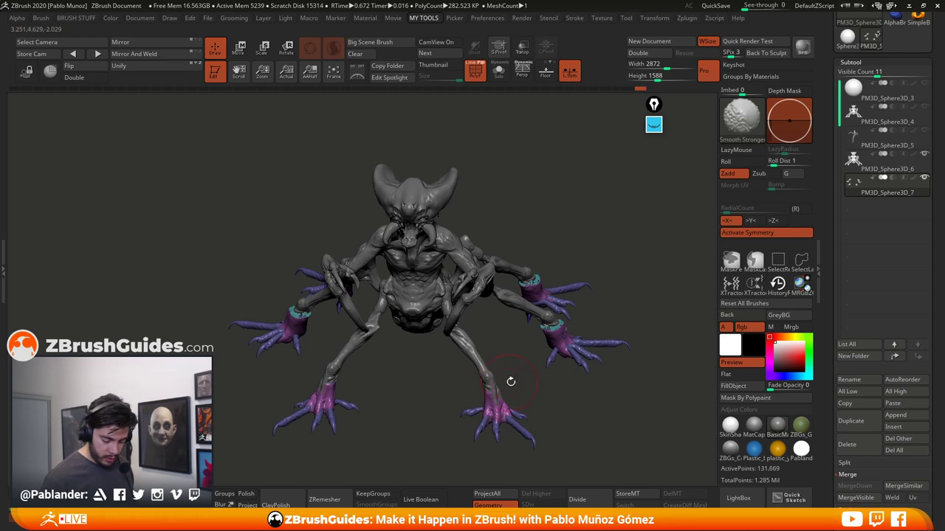
{"action": "mouse_move", "coordinate": [509, 381]}
{"action": "left_mouse_down"}
{"action": "mouse_move", "coordinate": [566, 337]}
{"action": "mouse_move", "coordinate": [577, 315]}
{"action": "left_mouse_up"}
{"action": "key", "text": "shift"}
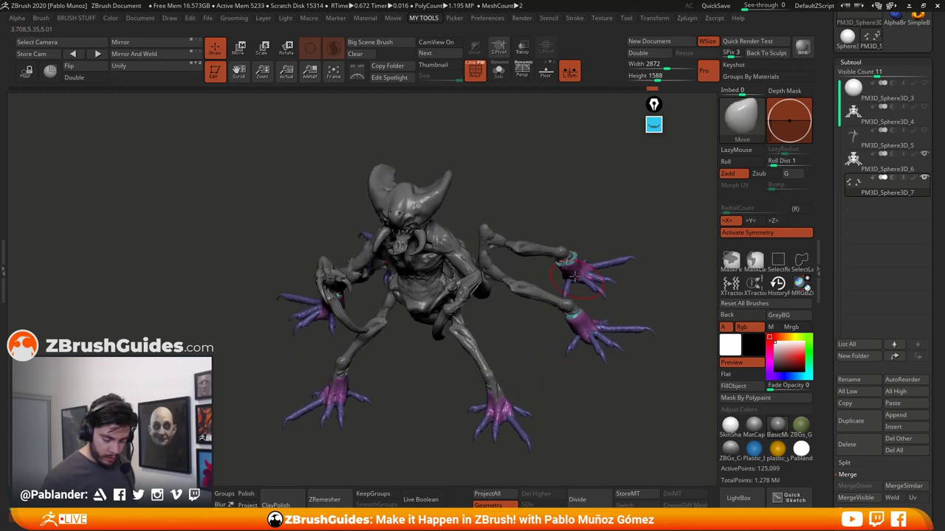
{"action": "left_click_drag", "start_coordinate": [564, 255], "coordinate": [602, 238], "text": "shift"}
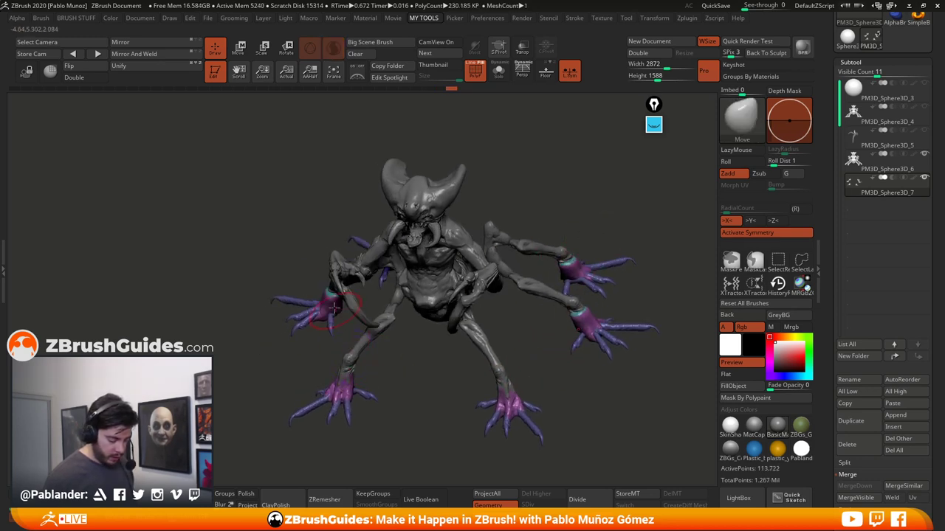
{"action": "left_click_drag", "start_coordinate": [336, 297], "coordinate": [332, 293], "text": "shift"}
{"action": "left_click_drag", "start_coordinate": [259, 325], "coordinate": [336, 297]}
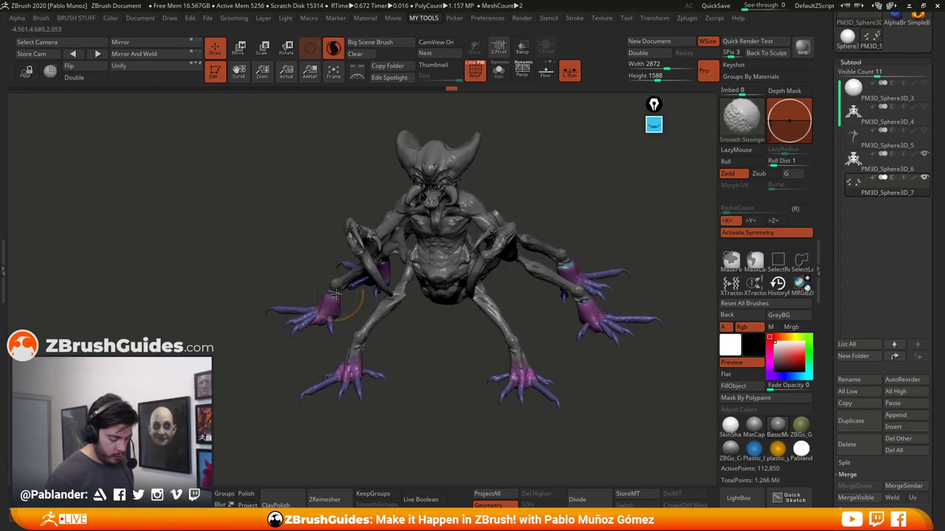
Smooth the remaining rear ankles and shape them with the Move brush to fit the ends of the legs
{"action": "mouse_move", "coordinate": [624, 245]}
{"action": "left_mouse_down"}
{"action": "mouse_move", "coordinate": [607, 283]}
{"action": "mouse_move", "coordinate": [447, 360]}
{"action": "left_mouse_up"}
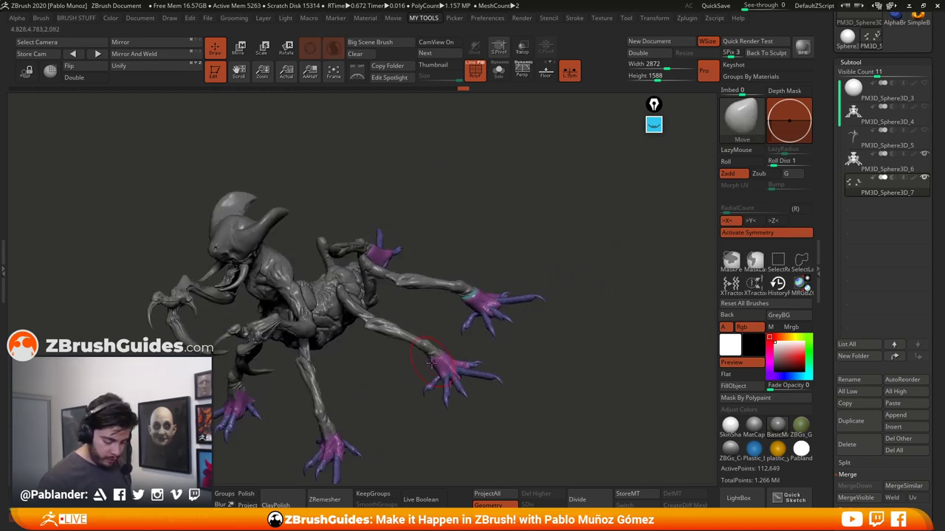
{"action": "right_click_drag", "start_coordinate": [493, 289], "coordinate": [491, 293]}
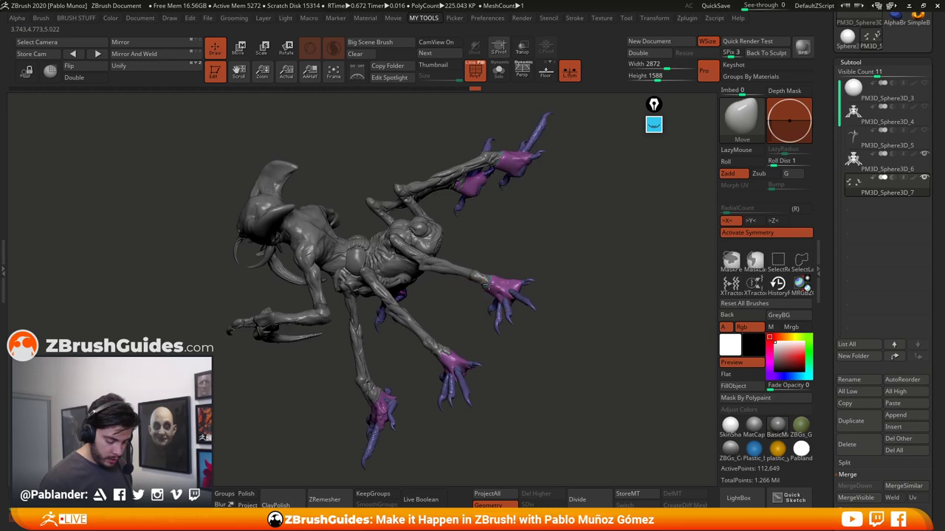
{"action": "left_click_drag", "start_coordinate": [498, 277], "coordinate": [493, 282], "text": "shift"}
{"action": "left_click_drag", "start_coordinate": [520, 218], "coordinate": [502, 168]}
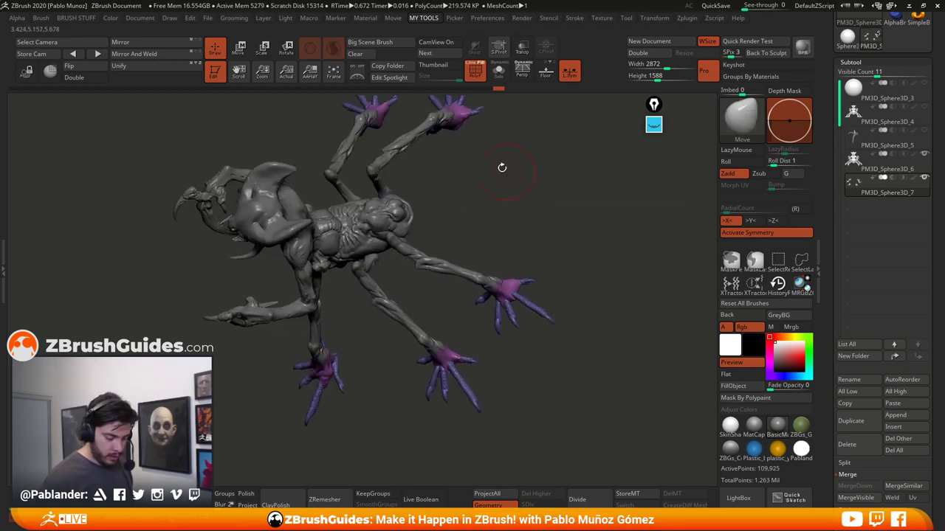
{"action": "left_click_drag", "start_coordinate": [462, 122], "coordinate": [555, 273]}
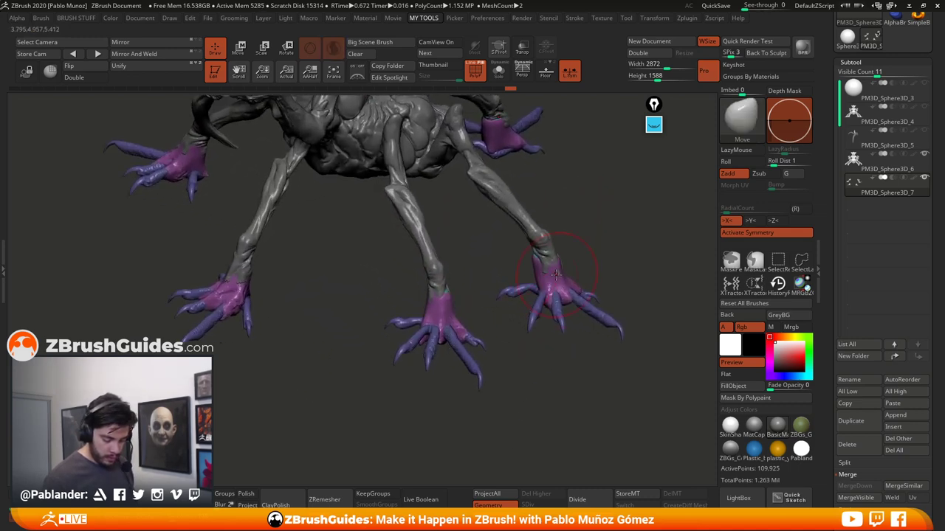
{"action": "key", "text": "space"}
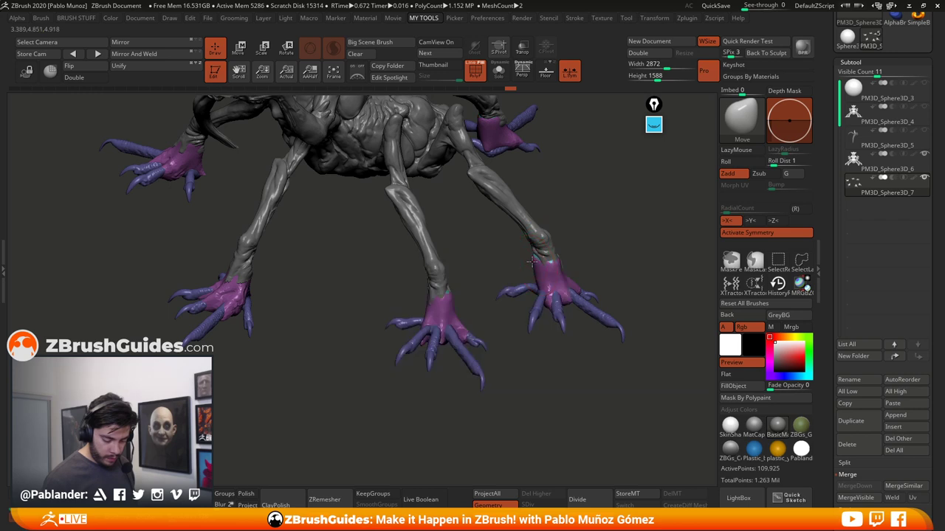
{"action": "left_click_drag", "start_coordinate": [234, 282], "coordinate": [230, 287]}
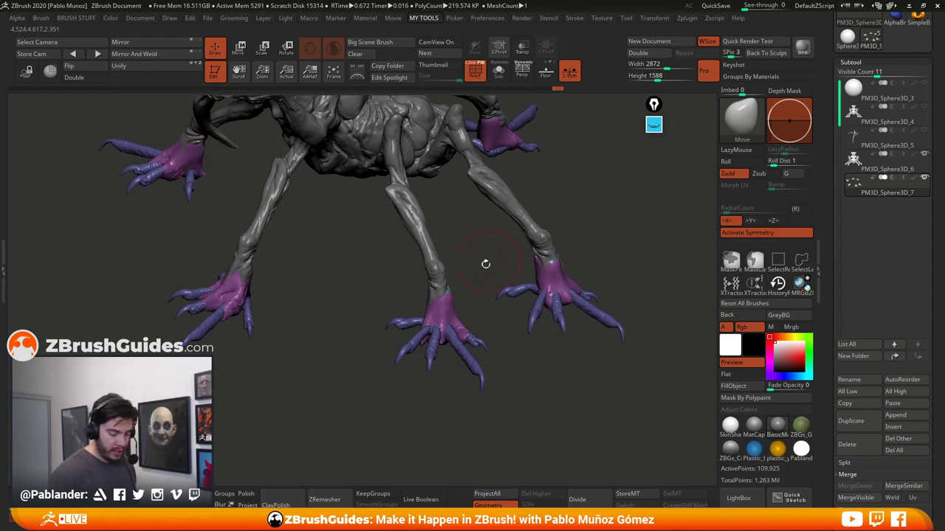
Check the ankle joints, make PM3D_Sphere3D_6 active and merge the feet subtool below into it with MergeDown
{"action": "left_click_drag", "start_coordinate": [486, 263], "coordinate": [439, 290]}
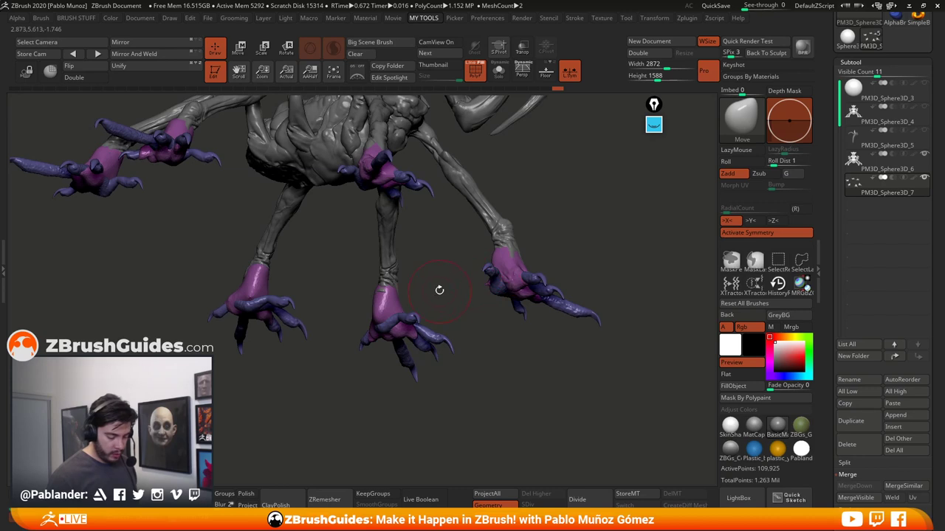
{"action": "left_click_drag", "start_coordinate": [559, 226], "coordinate": [391, 241]}
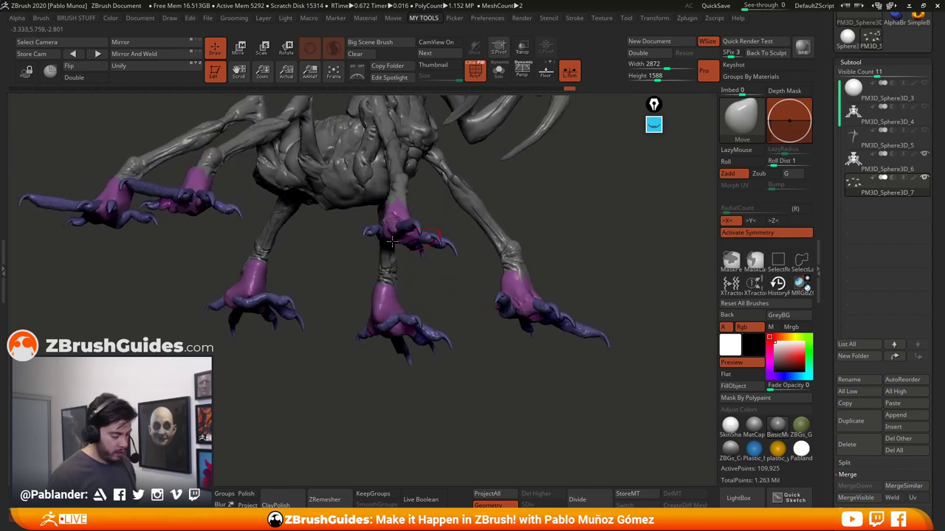
{"action": "left_click_drag", "start_coordinate": [364, 305], "coordinate": [583, 286]}
{"action": "left_click", "coordinate": [878, 165]}
{"action": "left_click", "coordinate": [863, 487]}
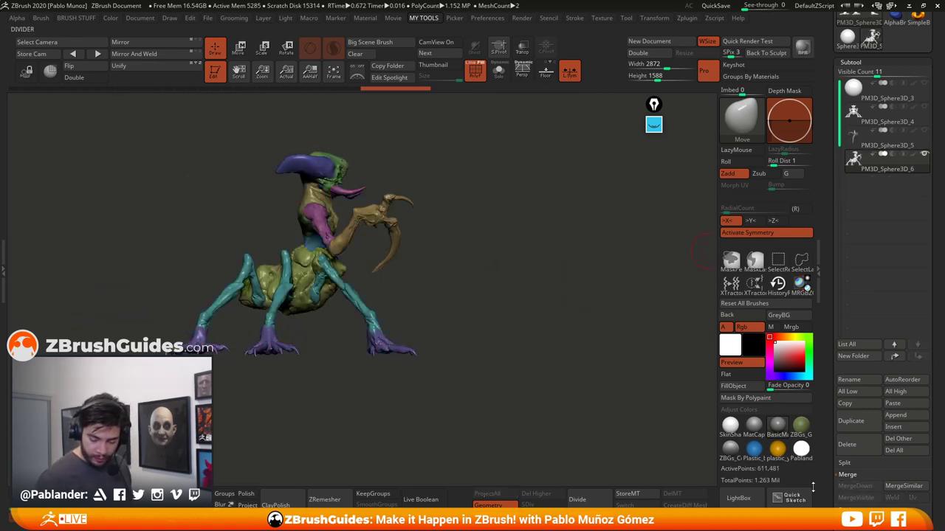
Turn off the polyframe display, duplicate the merged creature PM3D_Sphere3D_6 and make the copy active
{"action": "left_click_drag", "start_coordinate": [551, 354], "coordinate": [524, 341], "text": "shift"}
{"action": "key", "text": "shift+f"}
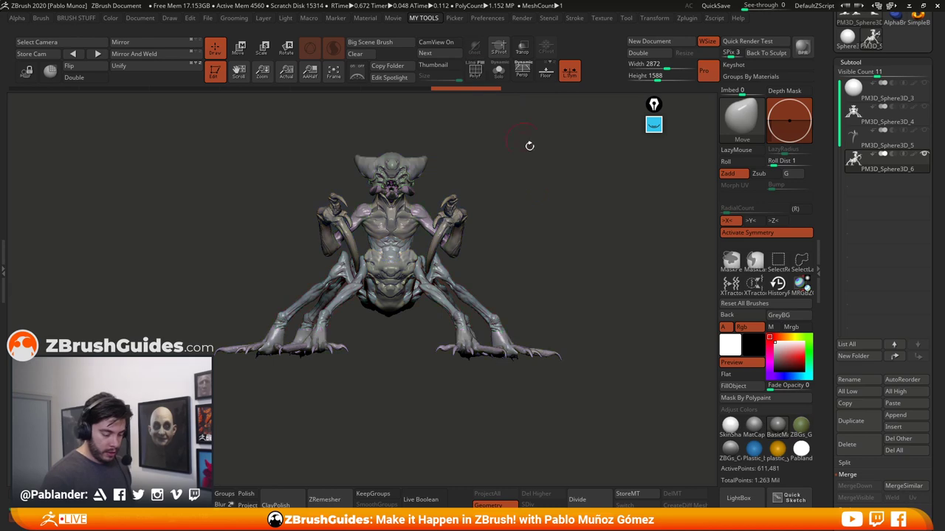
{"action": "left_click_drag", "start_coordinate": [529, 146], "coordinate": [579, 310]}
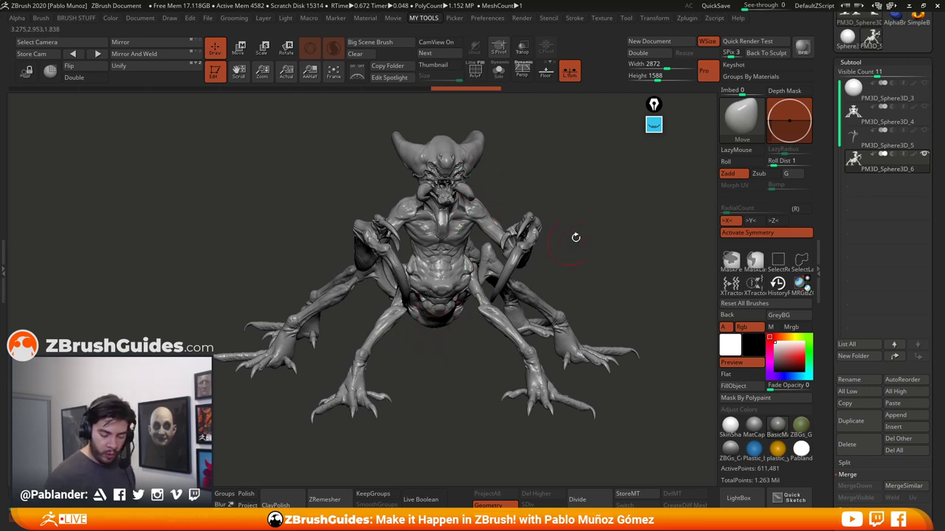
{"action": "left_click_drag", "start_coordinate": [598, 217], "coordinate": [580, 214]}
{"action": "left_click_drag", "start_coordinate": [605, 256], "coordinate": [604, 270]}
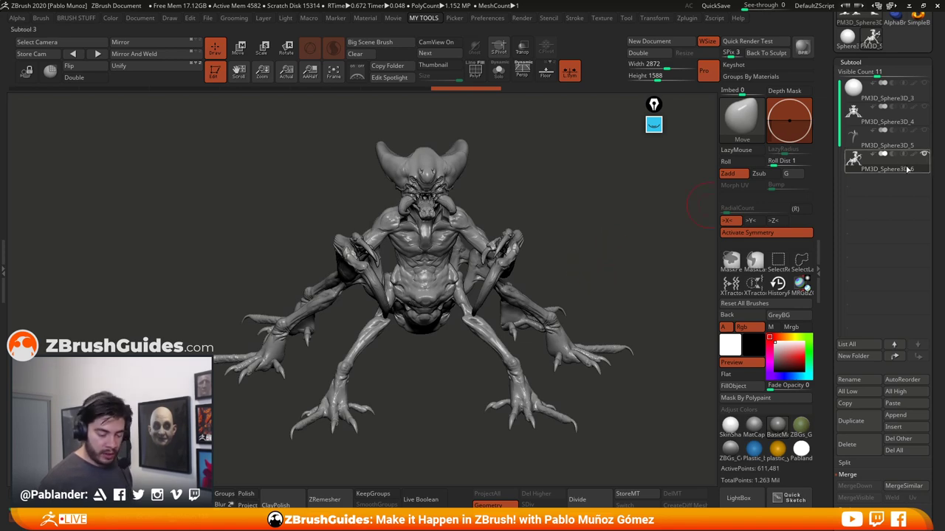
{"action": "left_click", "coordinate": [850, 421]}
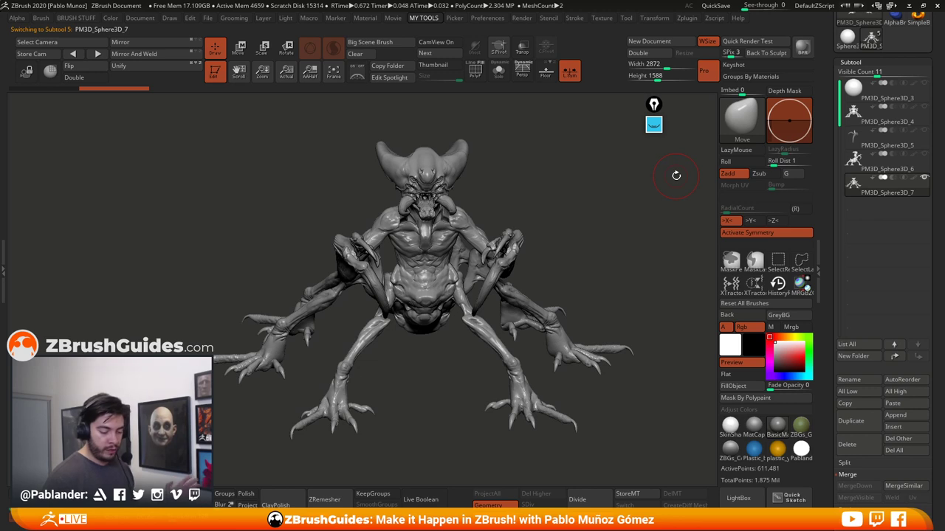
Check the copy's polygroups and wireframe, turn off the polyframe display and remesh the copy with DynaMesh
{"action": "left_click_drag", "start_coordinate": [602, 243], "coordinate": [550, 207]}
{"action": "left_click", "coordinate": [475, 70]}
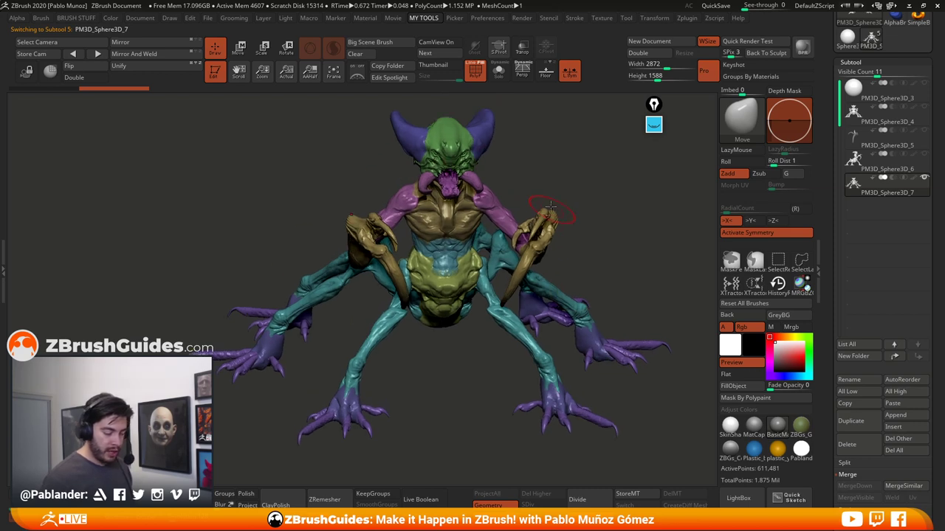
{"action": "left_click", "coordinate": [473, 67]}
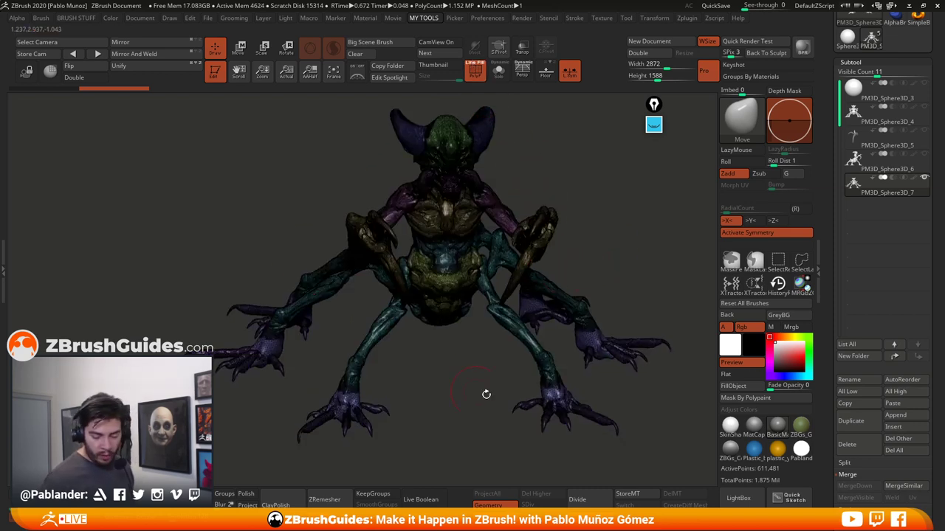
{"action": "left_click_drag", "start_coordinate": [611, 296], "coordinate": [618, 280]}
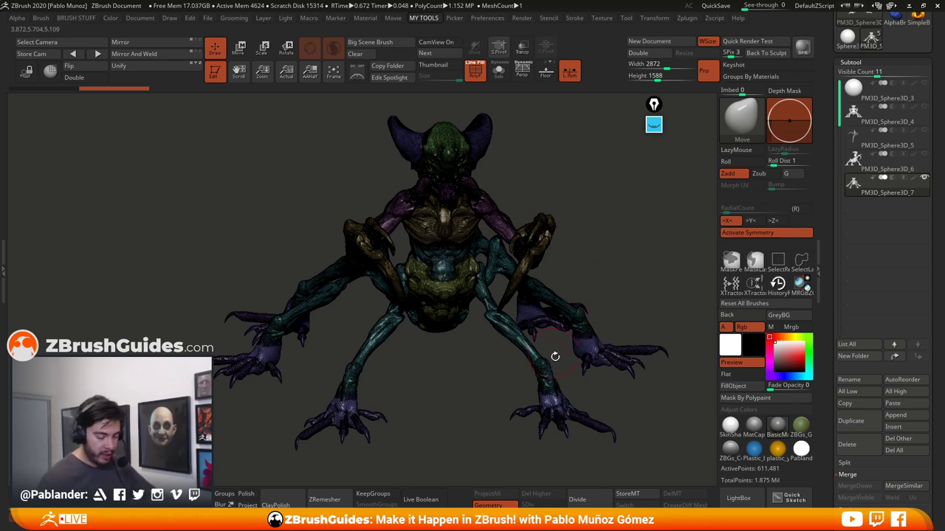
{"action": "key", "text": "shift+f"}
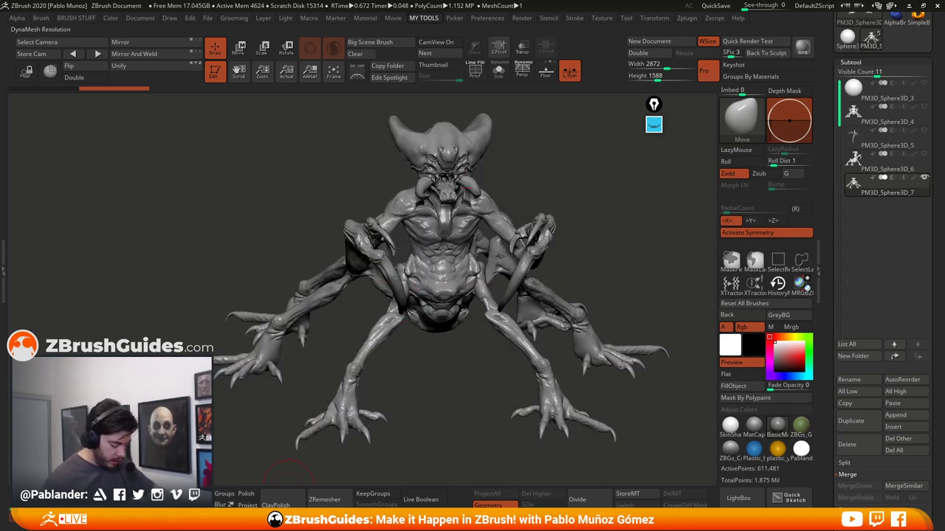
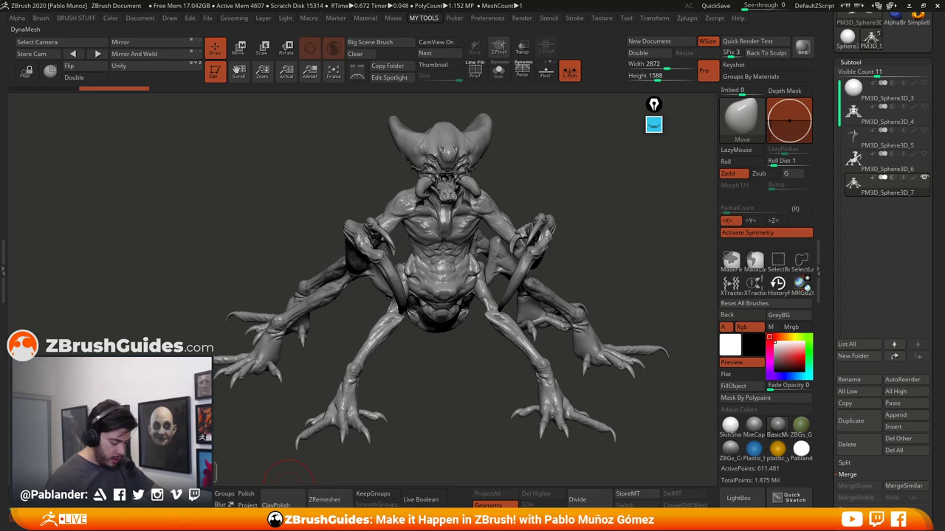
{"action": "left_click", "coordinate": [190, 500]}
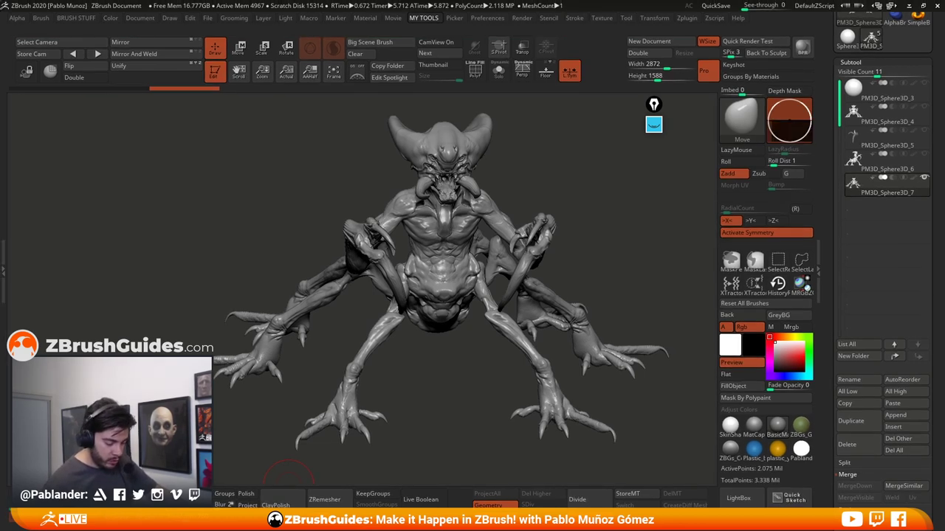
Display the remeshed creature's polygroup colours without wireframe lines and combine the whole mesh into a single polygroup
{"action": "left_click", "coordinate": [474, 71]}
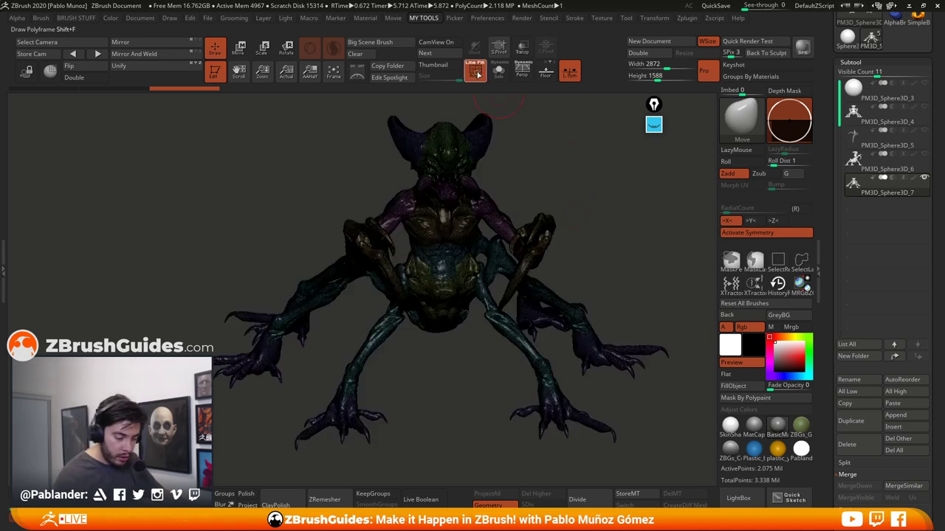
{"action": "left_click", "coordinate": [474, 70]}
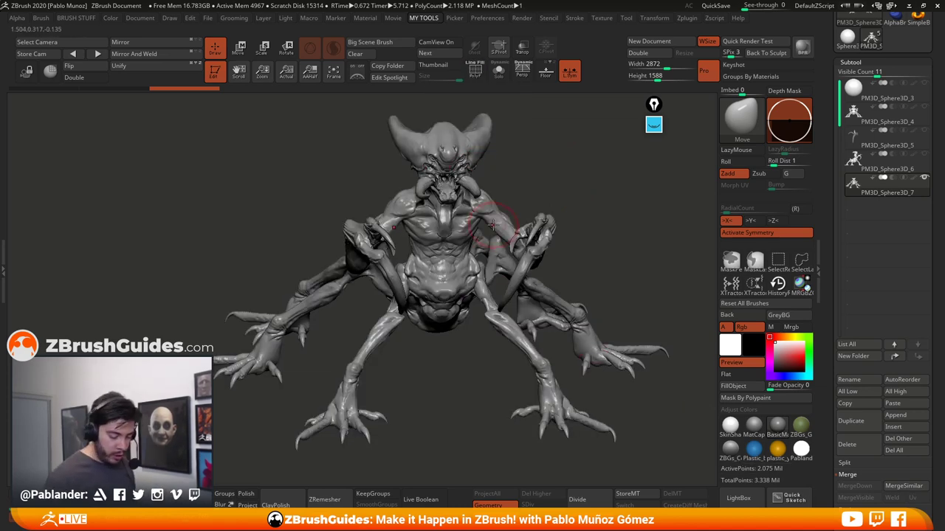
{"action": "right_click_drag", "start_coordinate": [493, 221], "coordinate": [502, 242]}
{"action": "scroll", "coordinate": [555, 194], "scroll_direction": "down", "scroll_amount": 5}
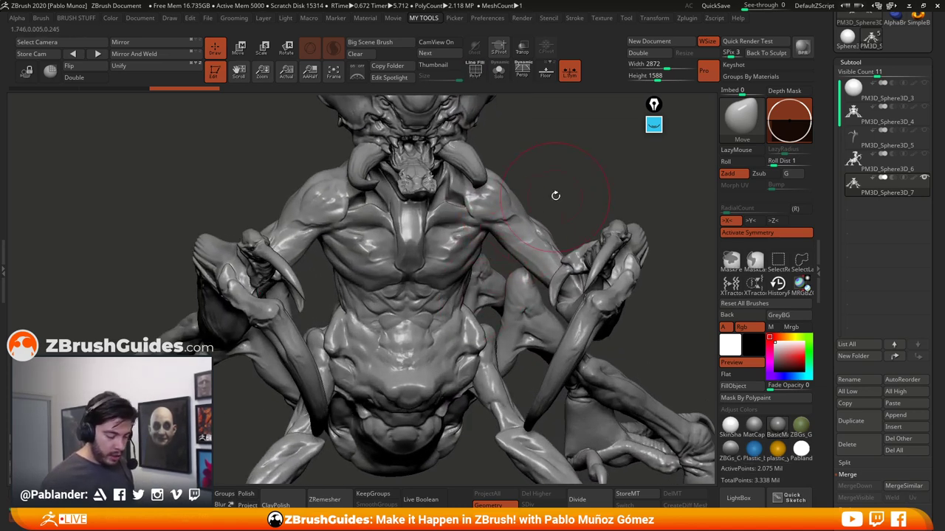
{"action": "key", "text": "shift+f"}
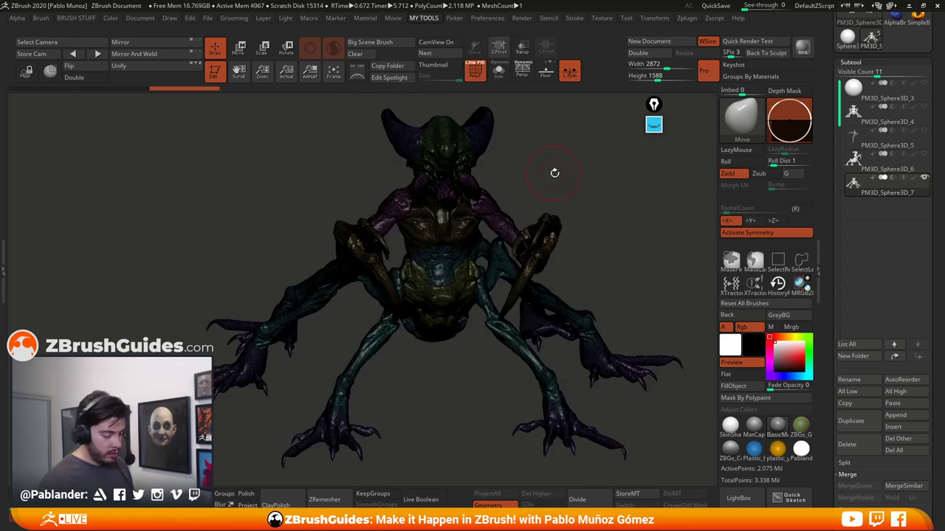
{"action": "left_click", "coordinate": [471, 64]}
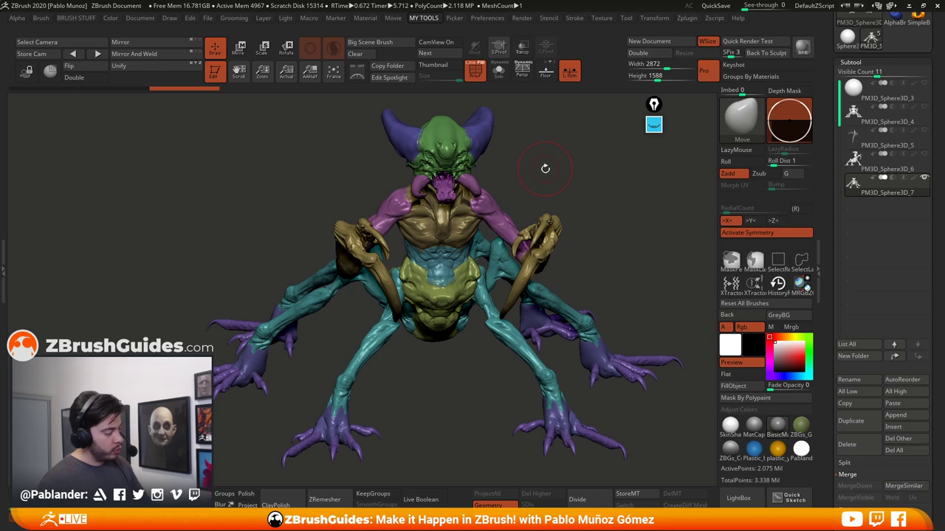
{"action": "key", "text": "shift+f"}
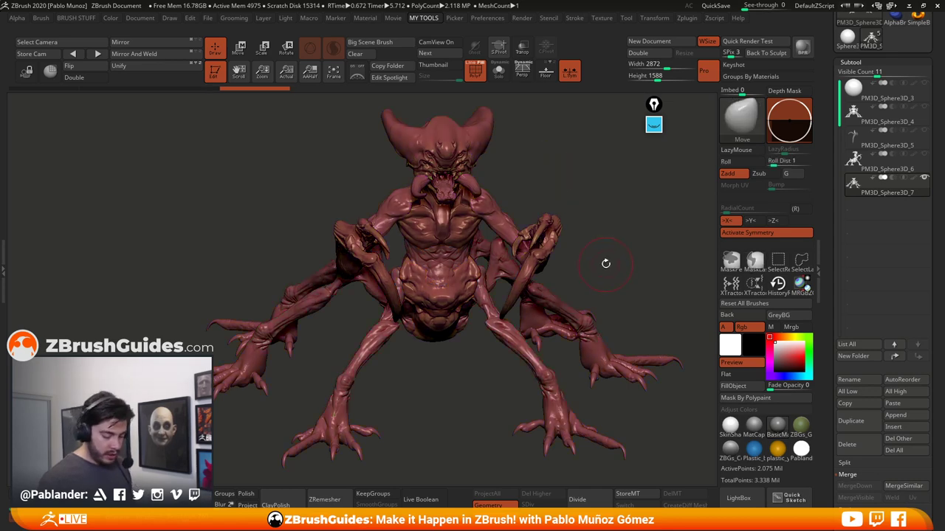
Choose the ClayBuildup brush for the remeshed creature and turn off Sculptris Pro mode
{"action": "left_click_drag", "start_coordinate": [605, 262], "coordinate": [575, 228]}
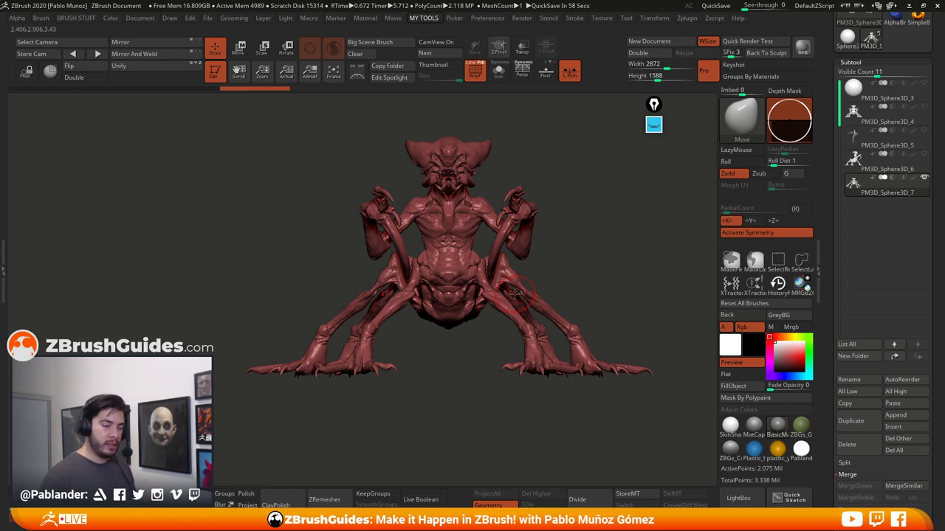
{"action": "left_click_drag", "start_coordinate": [579, 203], "coordinate": [581, 239]}
{"action": "right_click_drag", "start_coordinate": [478, 193], "coordinate": [518, 192], "text": "ctrl"}
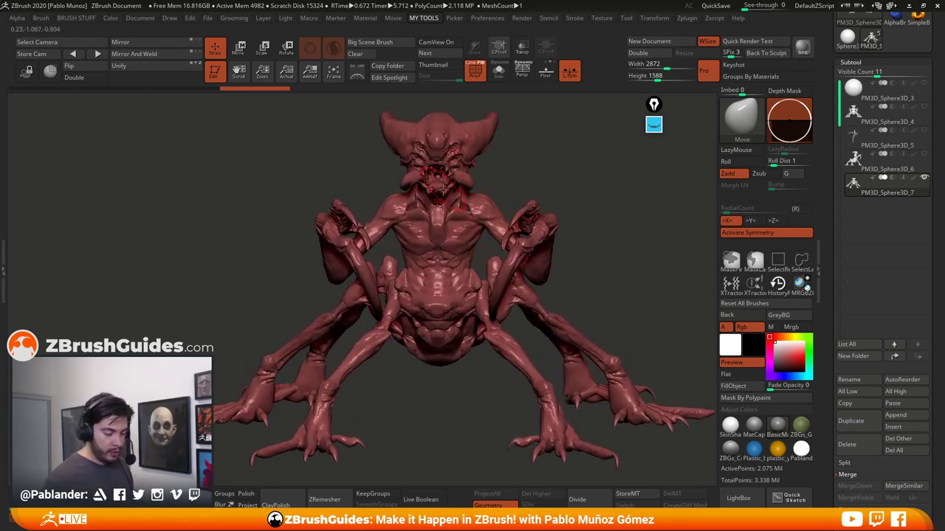
{"action": "key", "text": "2"}
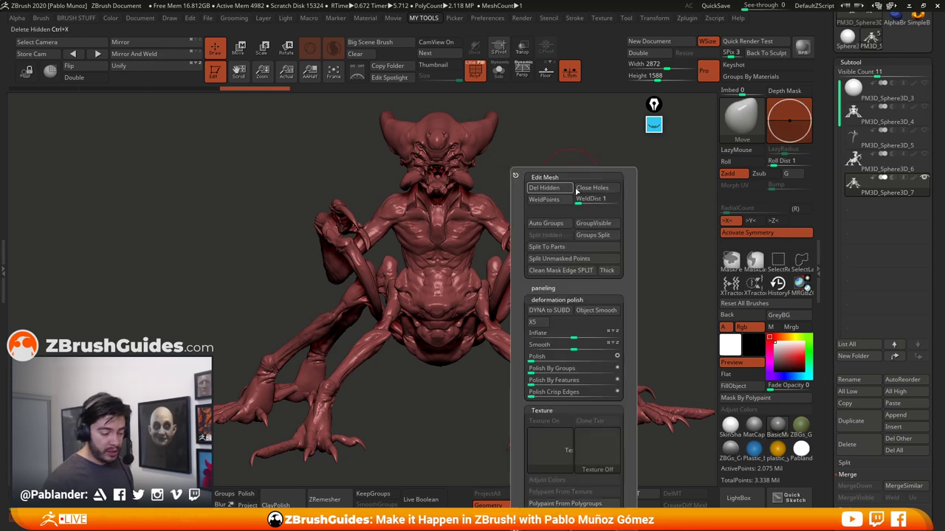
{"action": "left_click", "coordinate": [603, 228]}
{"action": "key", "text": "space"}
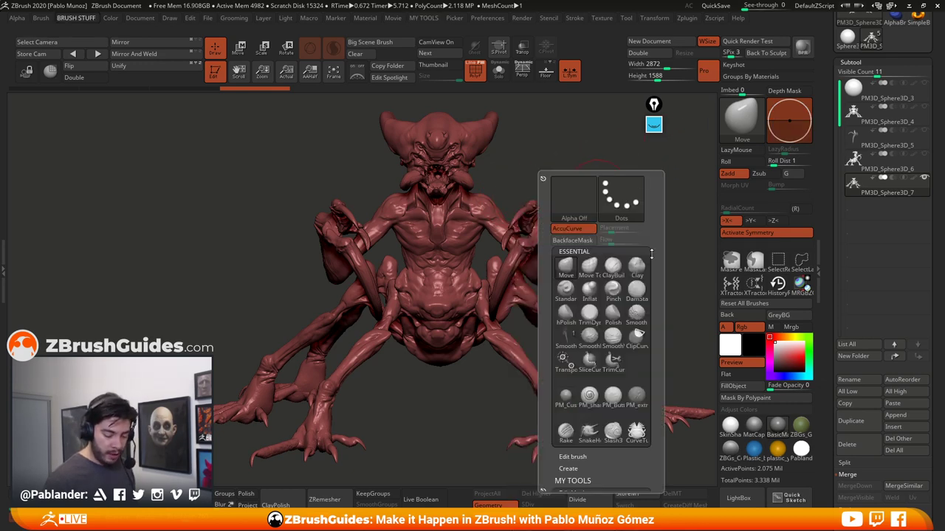
{"action": "left_click", "coordinate": [612, 266]}
{"action": "right_click_drag", "start_coordinate": [511, 202], "coordinate": [568, 170]}
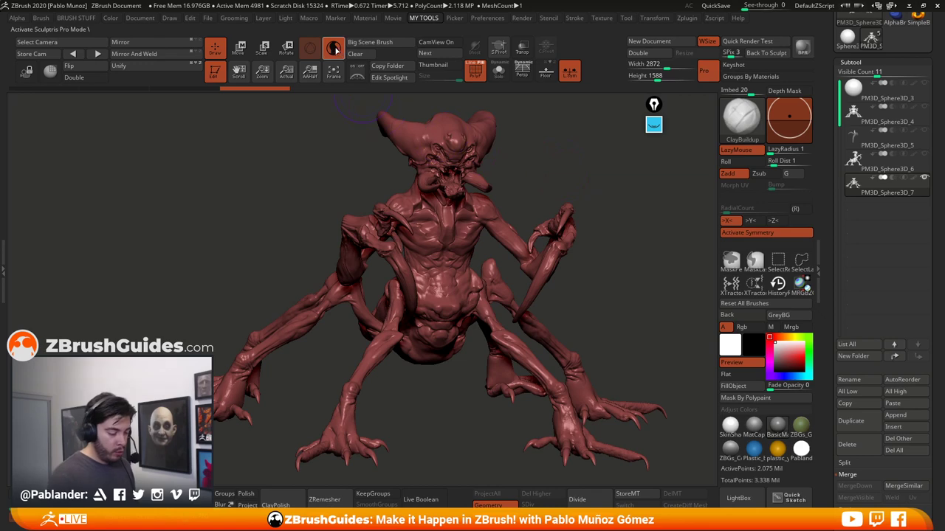
Turn off the polyframe display, adjust the ClayBuildup draw size and start blending the side of the head near the horn base
{"action": "key", "text": "space"}
{"action": "mouse_move", "coordinate": [545, 152]}
{"action": "left_mouse_down"}
{"action": "mouse_move", "coordinate": [531, 150]}
{"action": "mouse_move", "coordinate": [546, 166]}
{"action": "left_mouse_up"}
{"action": "key", "text": "shift+f"}
{"action": "left_click_drag", "start_coordinate": [490, 129], "coordinate": [501, 207], "text": "alt"}
{"action": "left_click_drag", "start_coordinate": [533, 172], "coordinate": [537, 233], "text": "alt"}
{"action": "right_click_drag", "start_coordinate": [537, 231], "coordinate": [497, 214]}
{"action": "key", "text": "space"}
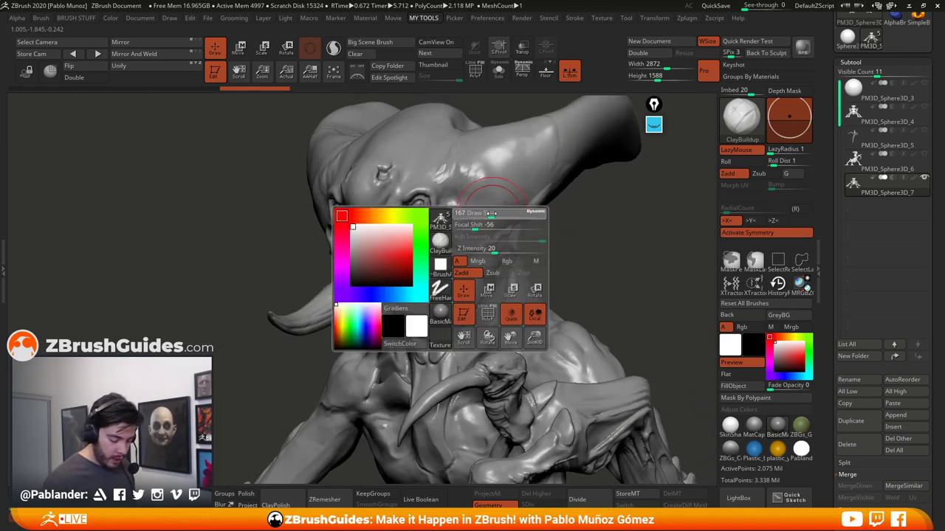
{"action": "key", "text": "shift"}
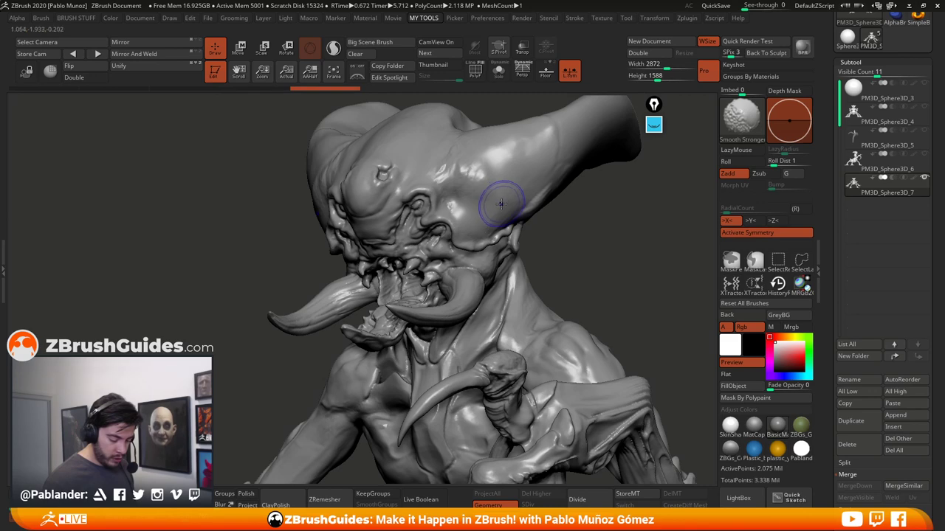
Smooth the side of the head near the horn base and build up the cheek behind the tusk with ClayBuildup
{"action": "mouse_move", "coordinate": [498, 202]}
{"action": "right_mouse_down"}
{"action": "mouse_move", "coordinate": [535, 221]}
{"action": "mouse_move", "coordinate": [476, 164]}
{"action": "right_mouse_up"}
{"action": "key", "text": "space"}
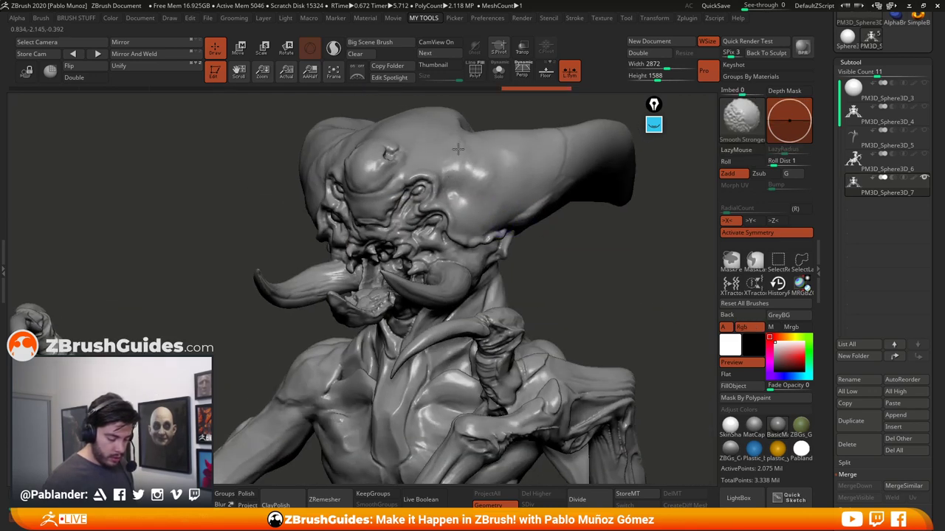
{"action": "left_click_drag", "start_coordinate": [458, 150], "coordinate": [460, 188], "text": "shift"}
{"action": "mouse_move", "coordinate": [561, 234]}
{"action": "right_mouse_down"}
{"action": "mouse_move", "coordinate": [484, 265]}
{"action": "mouse_move", "coordinate": [458, 255]}
{"action": "right_mouse_up"}
{"action": "key", "text": "shift"}
{"action": "left_click_drag", "start_coordinate": [473, 260], "coordinate": [466, 260]}
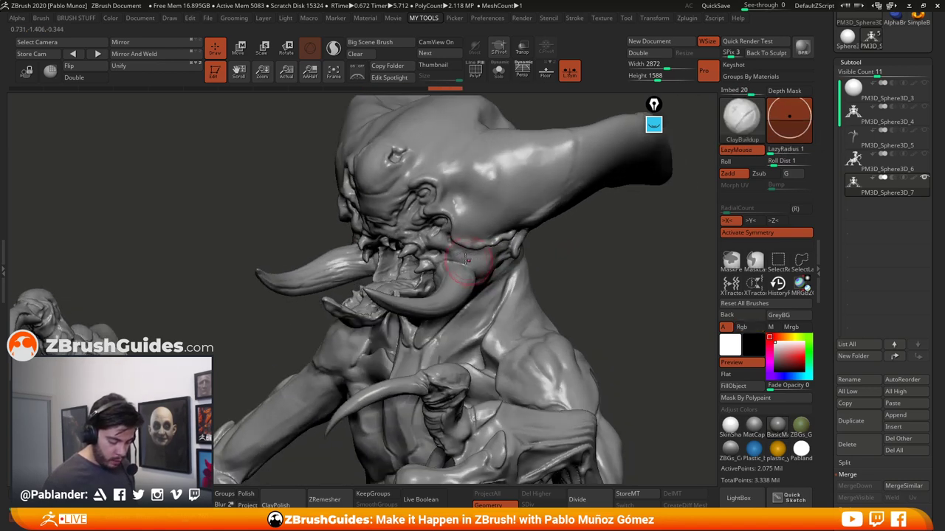
Build up the side of the head below the horn, towards the nape, with ClayBuildup
{"action": "right_click_drag", "start_coordinate": [511, 262], "coordinate": [492, 185]}
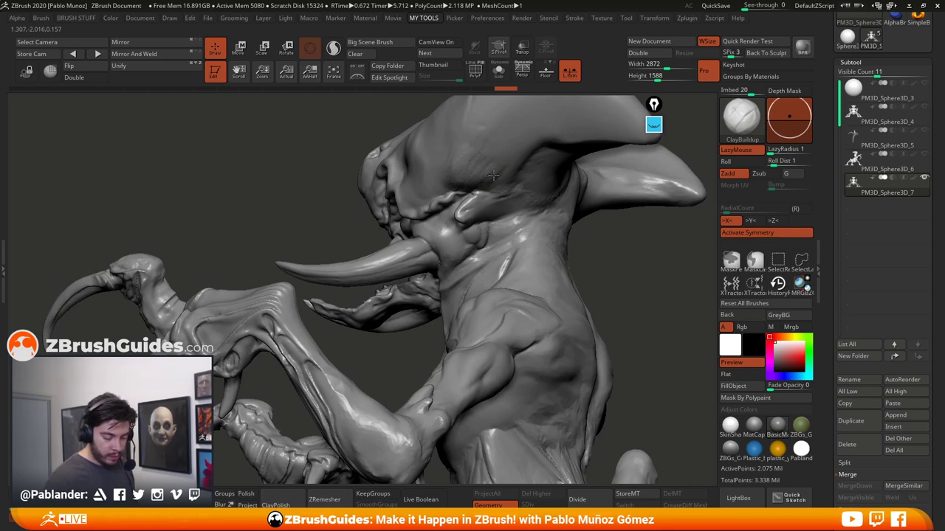
{"action": "key", "text": "shift"}
{"action": "right_click_drag", "start_coordinate": [476, 170], "coordinate": [445, 171]}
{"action": "right_click_drag", "start_coordinate": [533, 193], "coordinate": [521, 190]}
{"action": "mouse_move", "coordinate": [509, 196]}
{"action": "left_mouse_down"}
{"action": "mouse_move", "coordinate": [519, 183]}
{"action": "mouse_move", "coordinate": [530, 193]}
{"action": "mouse_move", "coordinate": [521, 177]}
{"action": "left_mouse_up"}
{"action": "key", "text": "shift"}
{"action": "key", "text": "shift"}
Smooth the back of the neck and the skull base with the Smooth Stronger brush
{"action": "mouse_move", "coordinate": [583, 177]}
{"action": "right_mouse_down"}
{"action": "mouse_move", "coordinate": [565, 171]}
{"action": "mouse_move", "coordinate": [569, 203]}
{"action": "mouse_move", "coordinate": [555, 239]}
{"action": "mouse_move", "coordinate": [494, 272]}
{"action": "right_mouse_up"}
{"action": "key", "text": "shift"}
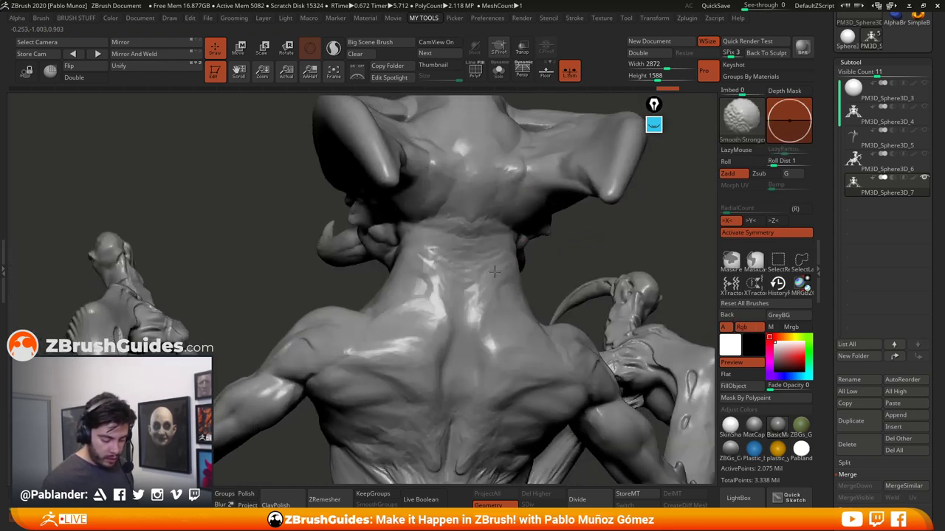
{"action": "left_click_drag", "start_coordinate": [484, 311], "coordinate": [490, 309], "text": "shift"}
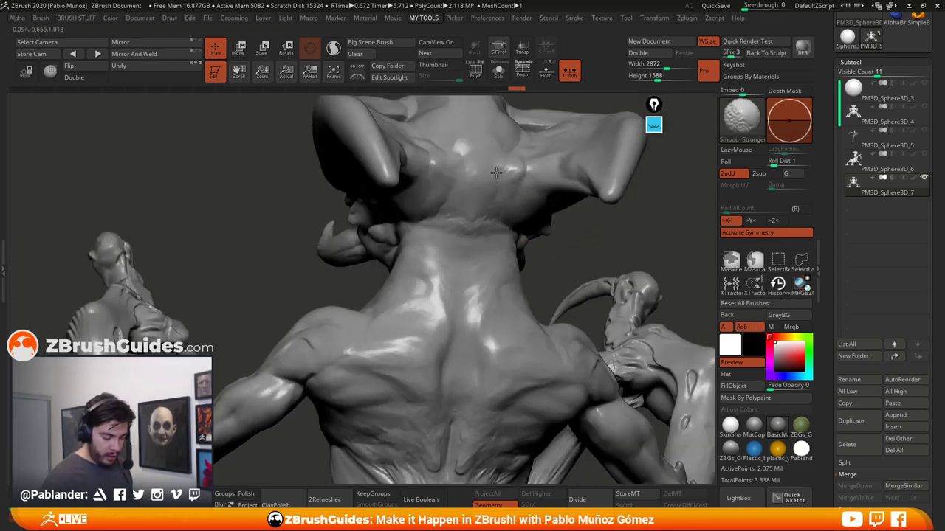
{"action": "mouse_move", "coordinate": [483, 233]}
{"action": "left_mouse_down", "text": "shift"}
{"action": "mouse_move", "coordinate": [468, 211]}
{"action": "mouse_move", "coordinate": [483, 201]}
{"action": "left_mouse_up", "text": "shift"}
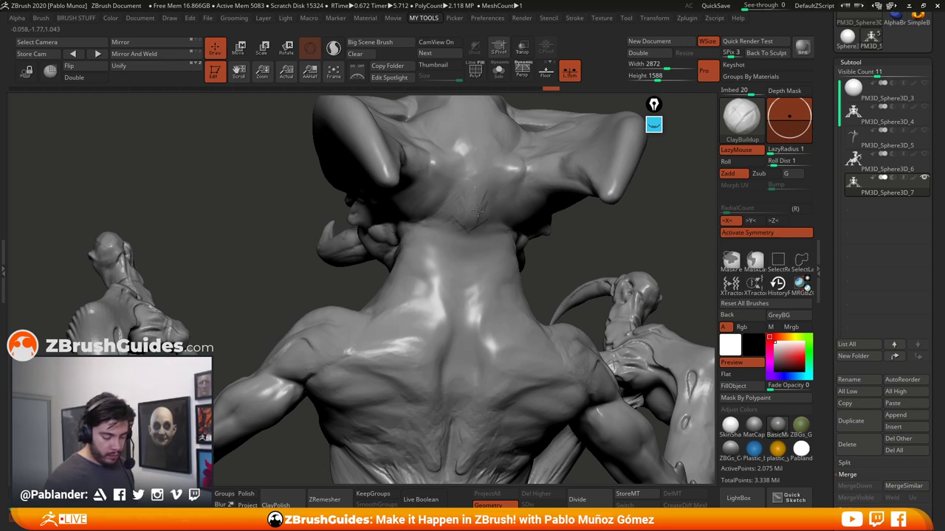
Add ClayBuildup volume to the back of the skull above the neck and smooth the surface beside the horn
{"action": "right_click_drag", "start_coordinate": [476, 211], "coordinate": [494, 197]}
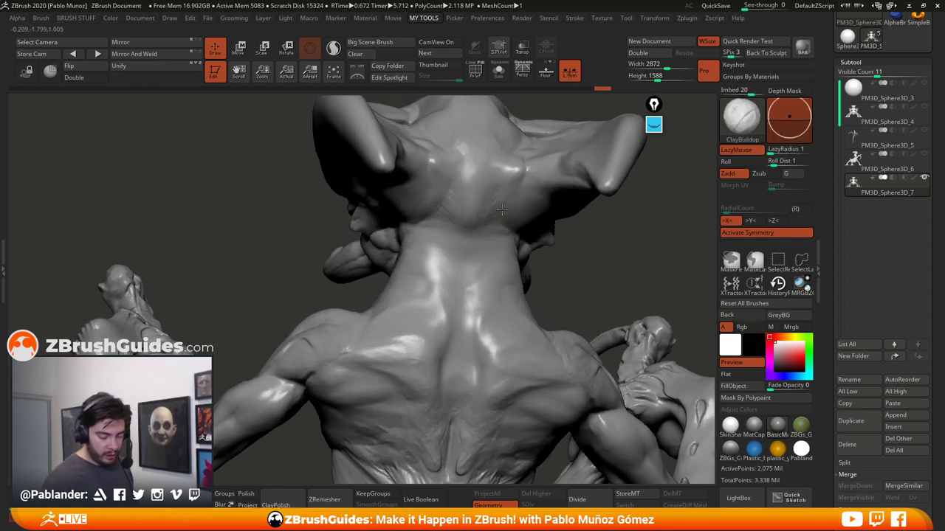
{"action": "left_click_drag", "start_coordinate": [502, 210], "coordinate": [470, 235]}
{"action": "right_click_drag", "start_coordinate": [473, 226], "coordinate": [501, 173]}
{"action": "left_click_drag", "start_coordinate": [507, 158], "coordinate": [511, 177]}
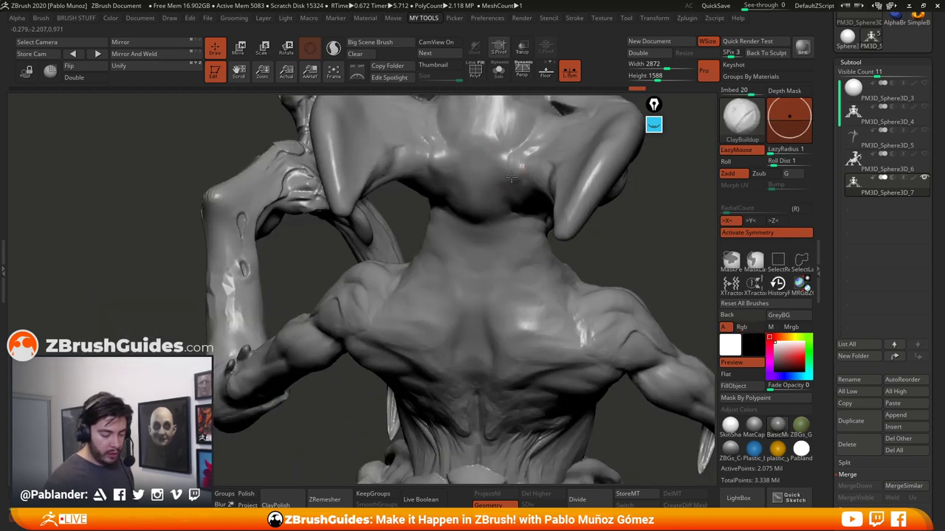
{"action": "right_click_drag", "start_coordinate": [505, 185], "coordinate": [460, 200]}
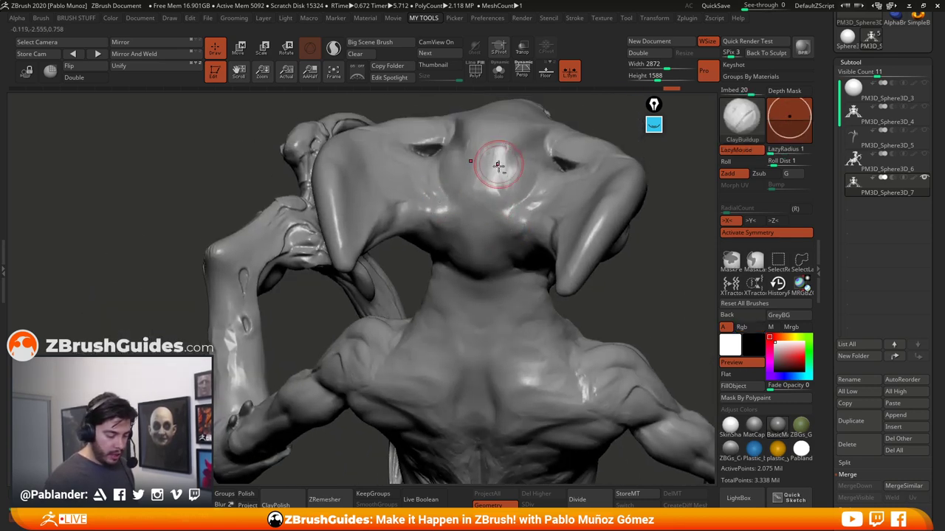
{"action": "right_click_drag", "start_coordinate": [491, 165], "coordinate": [468, 219]}
{"action": "left_click_drag", "start_coordinate": [401, 174], "coordinate": [413, 171], "text": "shift"}
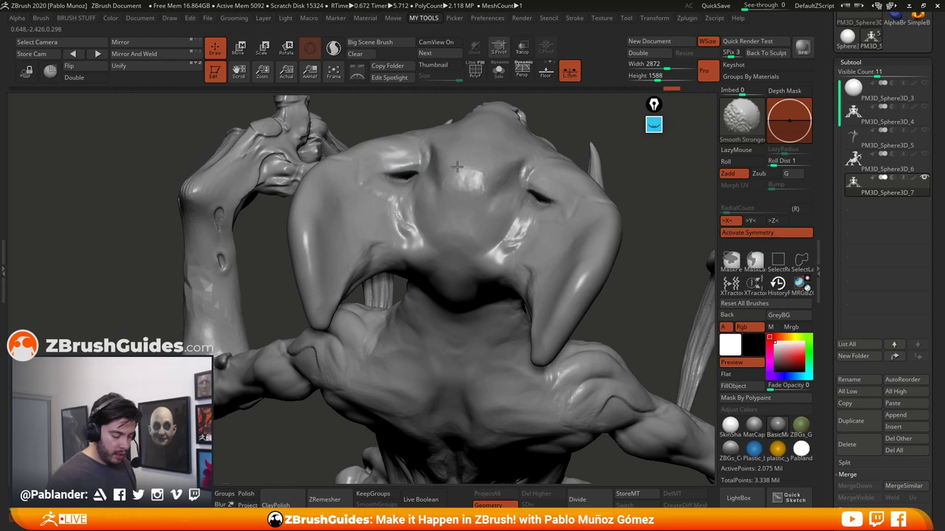
Build up the crown between the two horns with ClayBuildup strokes and smooth them into the surface
{"action": "right_click_drag", "start_coordinate": [537, 182], "coordinate": [527, 204]}
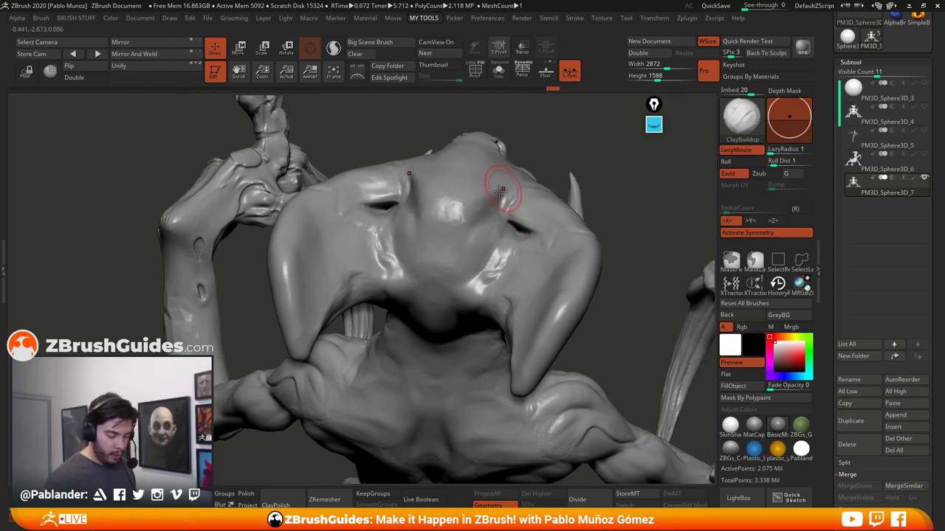
{"action": "right_click_drag", "start_coordinate": [457, 193], "coordinate": [541, 152]}
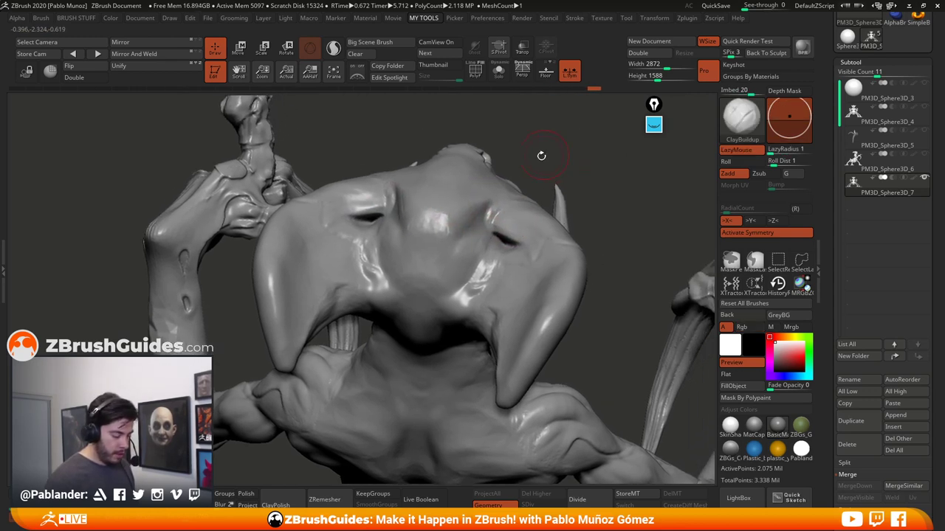
{"action": "left_click_drag", "start_coordinate": [446, 203], "coordinate": [451, 233]}
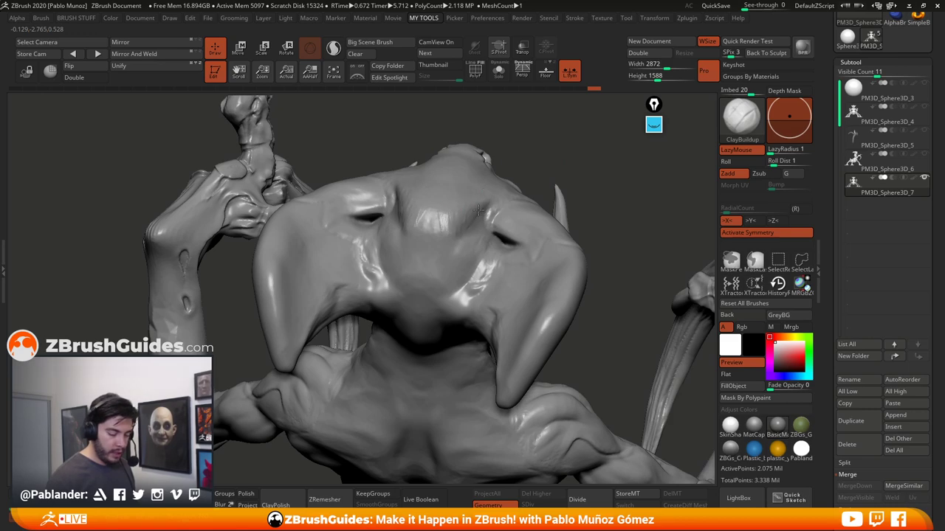
{"action": "right_click_drag", "start_coordinate": [539, 142], "coordinate": [489, 162]}
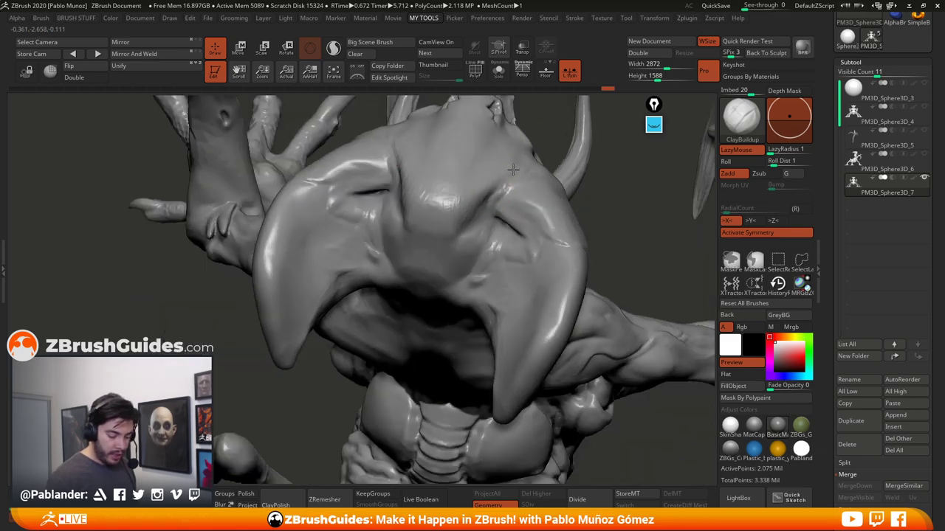
{"action": "mouse_move", "coordinate": [513, 170]}
{"action": "left_mouse_down"}
{"action": "mouse_move", "coordinate": [505, 178]}
{"action": "mouse_move", "coordinate": [510, 158]}
{"action": "mouse_move", "coordinate": [491, 169]}
{"action": "mouse_move", "coordinate": [471, 209]}
{"action": "left_mouse_up"}
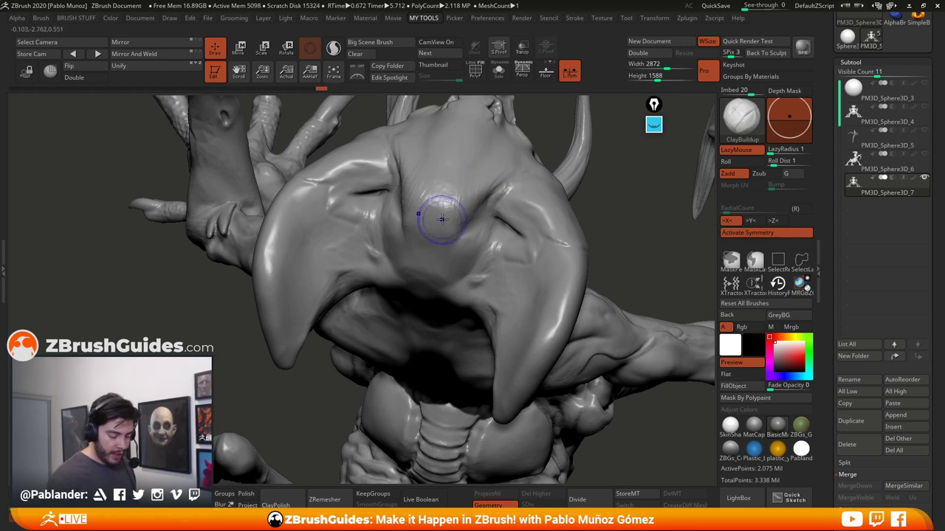
{"action": "key", "text": "shift"}
{"action": "right_click_drag", "start_coordinate": [495, 248], "coordinate": [492, 221]}
{"action": "left_click_drag", "start_coordinate": [467, 234], "coordinate": [481, 230], "text": "shift"}
Add clay to the ridges where the horns meet the crown and smooth the transition
{"action": "mouse_move", "coordinate": [532, 238]}
{"action": "right_mouse_down"}
{"action": "mouse_move", "coordinate": [583, 207]}
{"action": "mouse_move", "coordinate": [516, 210]}
{"action": "right_mouse_up"}
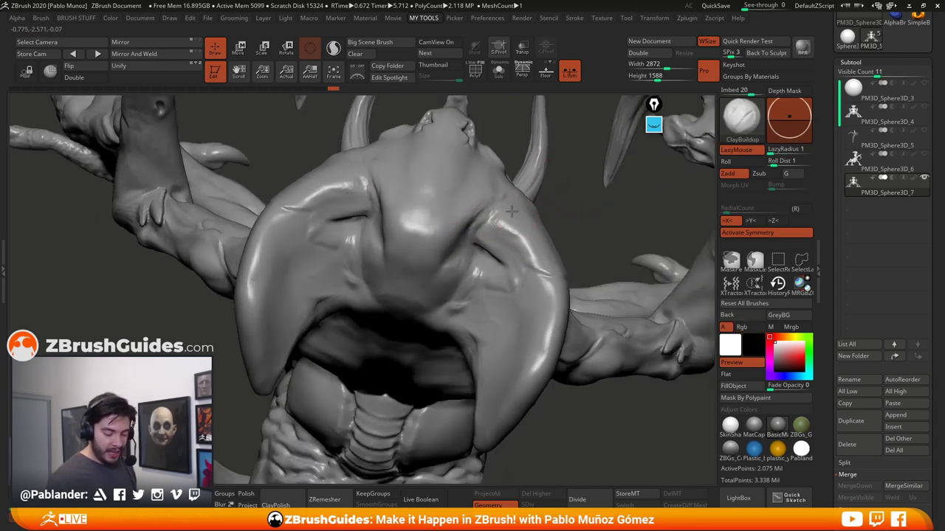
{"action": "left_click_drag", "start_coordinate": [509, 228], "coordinate": [521, 233]}
{"action": "right_click_drag", "start_coordinate": [510, 204], "coordinate": [457, 230]}
{"action": "mouse_move", "coordinate": [512, 214]}
{"action": "left_mouse_down"}
{"action": "mouse_move", "coordinate": [523, 241]}
{"action": "mouse_move", "coordinate": [516, 217]}
{"action": "left_mouse_up"}
{"action": "right_click_drag", "start_coordinate": [510, 231], "coordinate": [506, 238]}
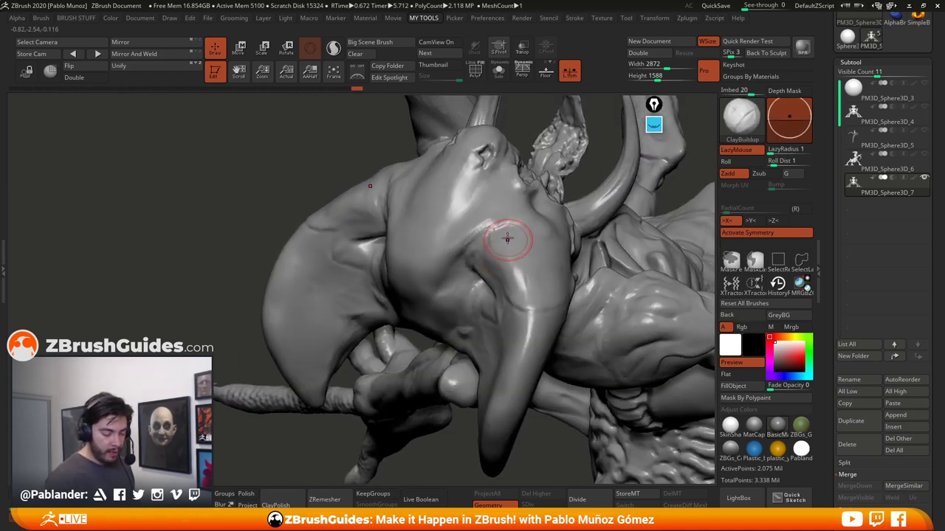
{"action": "left_click_drag", "start_coordinate": [487, 226], "coordinate": [475, 248], "text": "shift"}
{"action": "right_click_drag", "start_coordinate": [474, 251], "coordinate": [474, 223]}
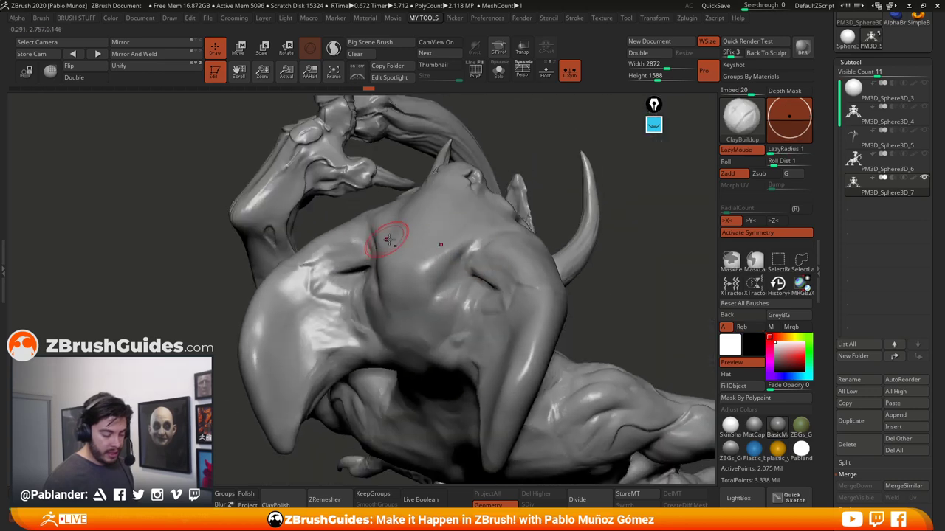
Build up the inner horn bases below the hollows with ClayBuildup and smooth the strokes
{"action": "mouse_move", "coordinate": [391, 226]}
{"action": "right_mouse_down"}
{"action": "mouse_move", "coordinate": [447, 219]}
{"action": "mouse_move", "coordinate": [433, 214]}
{"action": "right_mouse_up"}
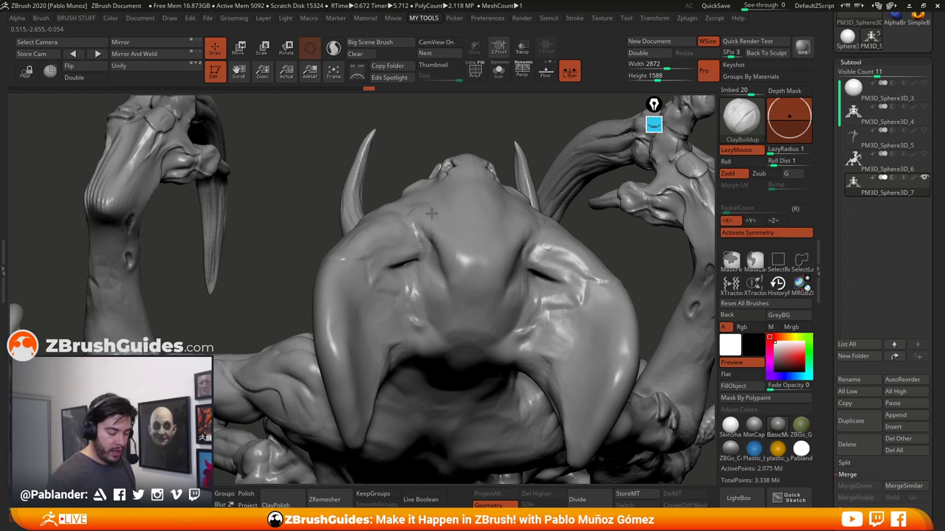
{"action": "mouse_move", "coordinate": [448, 255]}
{"action": "right_mouse_down"}
{"action": "mouse_move", "coordinate": [462, 253]}
{"action": "mouse_move", "coordinate": [433, 237]}
{"action": "right_mouse_up"}
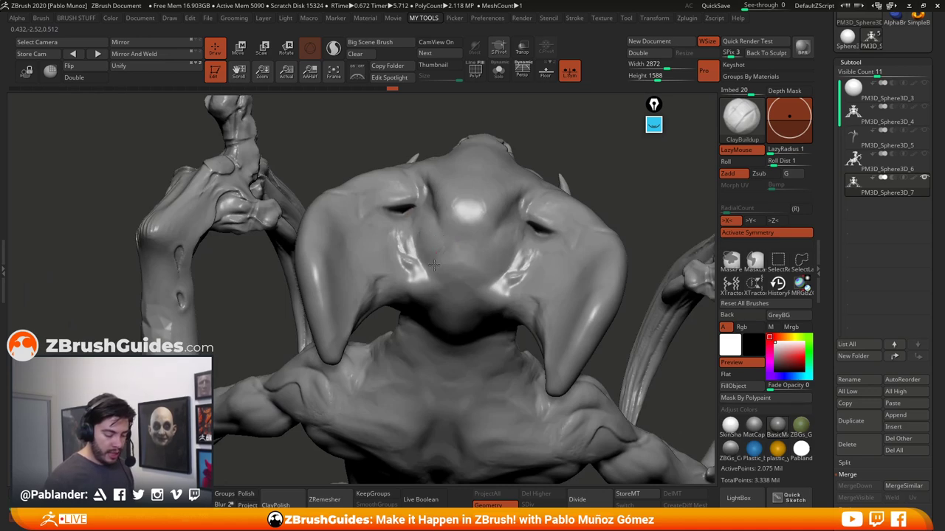
{"action": "mouse_move", "coordinate": [490, 282]}
{"action": "right_mouse_down"}
{"action": "mouse_move", "coordinate": [538, 309]}
{"action": "mouse_move", "coordinate": [528, 249]}
{"action": "mouse_move", "coordinate": [546, 225]}
{"action": "right_mouse_up"}
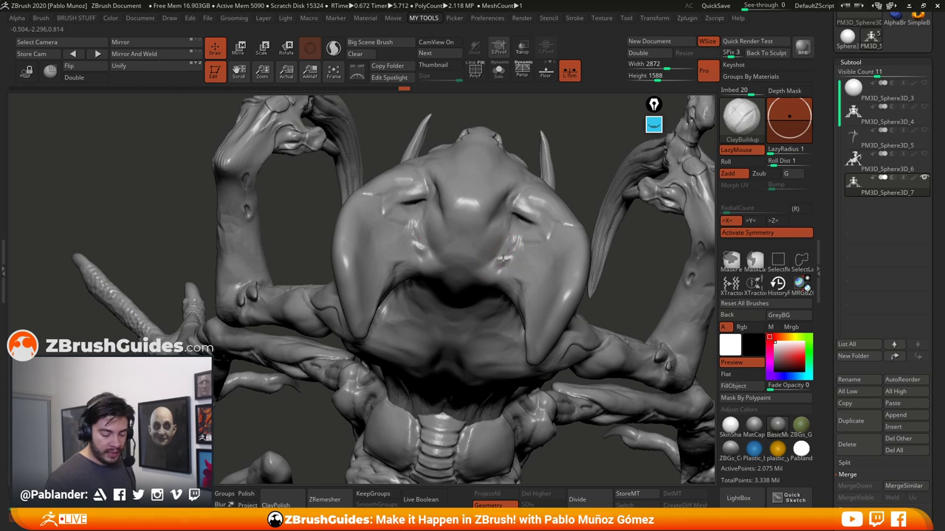
{"action": "left_click_drag", "start_coordinate": [506, 261], "coordinate": [496, 269]}
{"action": "mouse_move", "coordinate": [522, 238]}
{"action": "left_mouse_down"}
{"action": "mouse_move", "coordinate": [489, 265]}
{"action": "mouse_move", "coordinate": [498, 268]}
{"action": "left_mouse_up"}
{"action": "mouse_move", "coordinate": [516, 242]}
{"action": "left_mouse_down", "text": "shift"}
{"action": "mouse_move", "coordinate": [496, 251]}
{"action": "mouse_move", "coordinate": [502, 276]}
{"action": "mouse_move", "coordinate": [506, 265]}
{"action": "left_mouse_up", "text": "shift"}
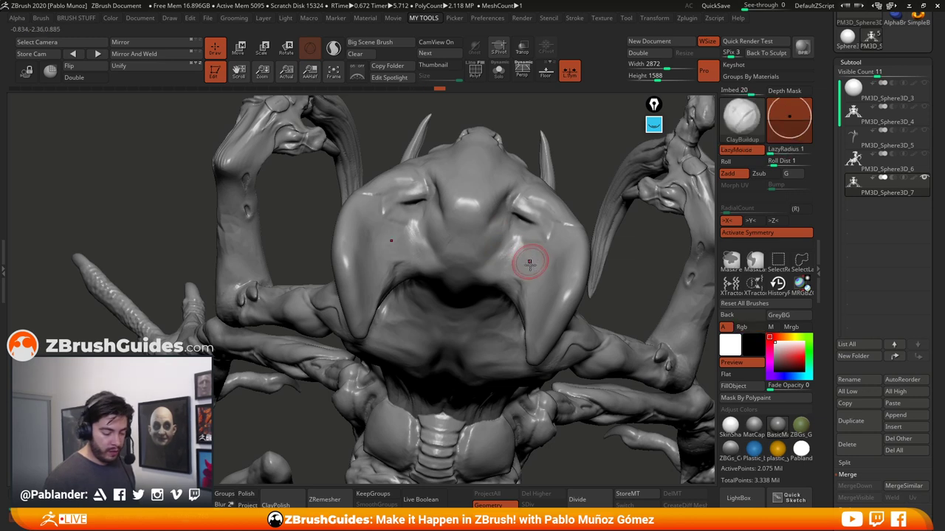
{"action": "right_click_drag", "start_coordinate": [530, 263], "coordinate": [501, 286]}
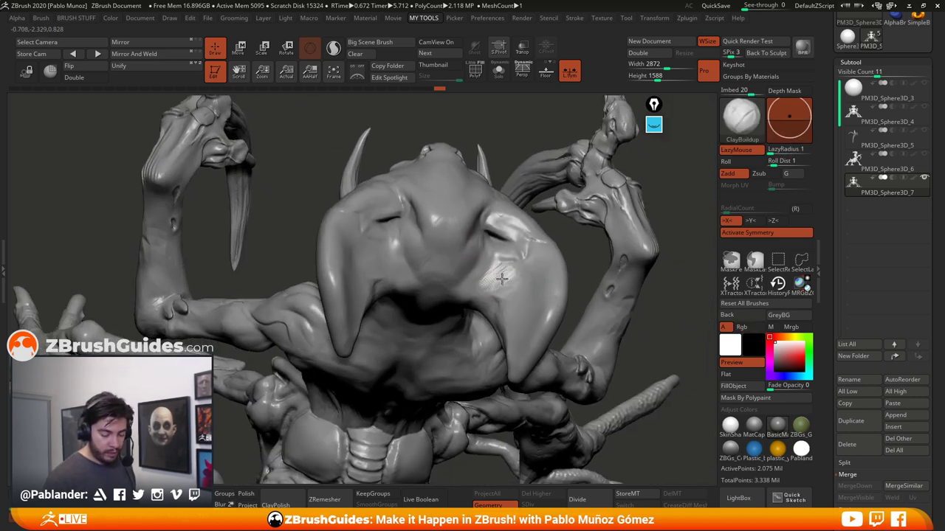
{"action": "mouse_move", "coordinate": [501, 278]}
{"action": "left_mouse_down"}
{"action": "mouse_move", "coordinate": [488, 280]}
{"action": "mouse_move", "coordinate": [513, 278]}
{"action": "left_mouse_up"}
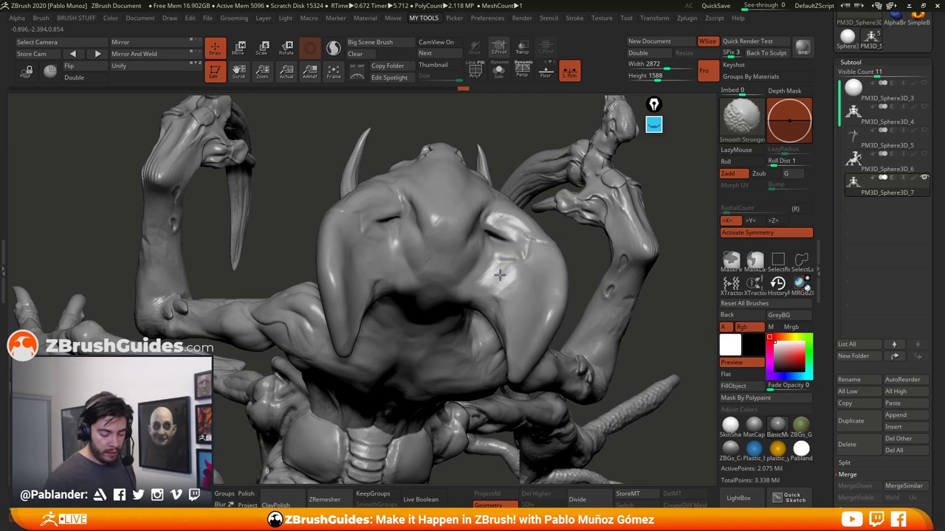
Add clay to the back of the skull beside the horns and smooth it
{"action": "mouse_move", "coordinate": [511, 274]}
{"action": "right_mouse_down"}
{"action": "mouse_move", "coordinate": [466, 257]}
{"action": "mouse_move", "coordinate": [501, 205]}
{"action": "right_mouse_up"}
{"action": "mouse_move", "coordinate": [474, 279]}
{"action": "right_mouse_down"}
{"action": "mouse_move", "coordinate": [481, 231]}
{"action": "mouse_move", "coordinate": [410, 259]}
{"action": "mouse_move", "coordinate": [449, 221]}
{"action": "mouse_move", "coordinate": [418, 225]}
{"action": "right_mouse_up"}
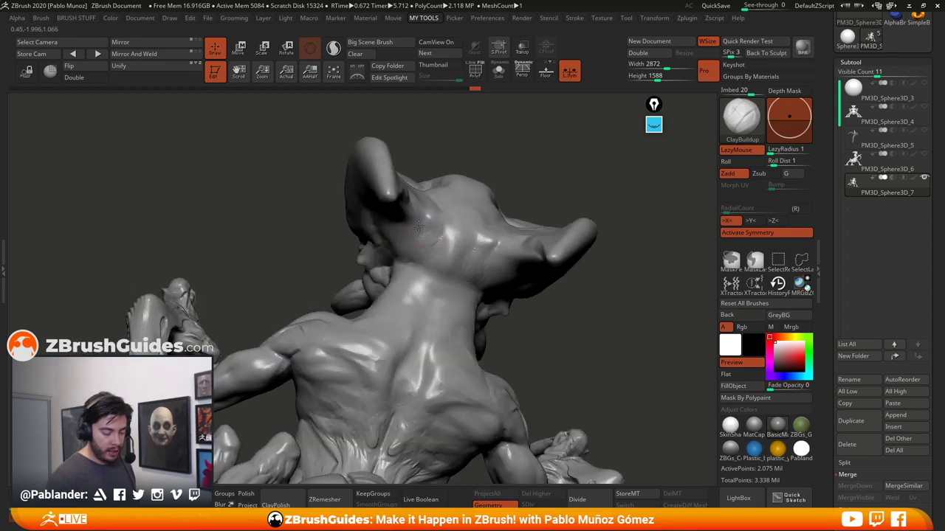
{"action": "mouse_move", "coordinate": [432, 223]}
{"action": "left_mouse_down"}
{"action": "mouse_move", "coordinate": [425, 245]}
{"action": "mouse_move", "coordinate": [430, 219]}
{"action": "mouse_move", "coordinate": [434, 226]}
{"action": "left_mouse_up"}
{"action": "mouse_move", "coordinate": [553, 194]}
{"action": "left_mouse_down", "text": "shift"}
{"action": "mouse_move", "coordinate": [533, 214]}
{"action": "mouse_move", "coordinate": [494, 209]}
{"action": "mouse_move", "coordinate": [479, 226]}
{"action": "mouse_move", "coordinate": [489, 261]}
{"action": "left_mouse_up", "text": "shift"}
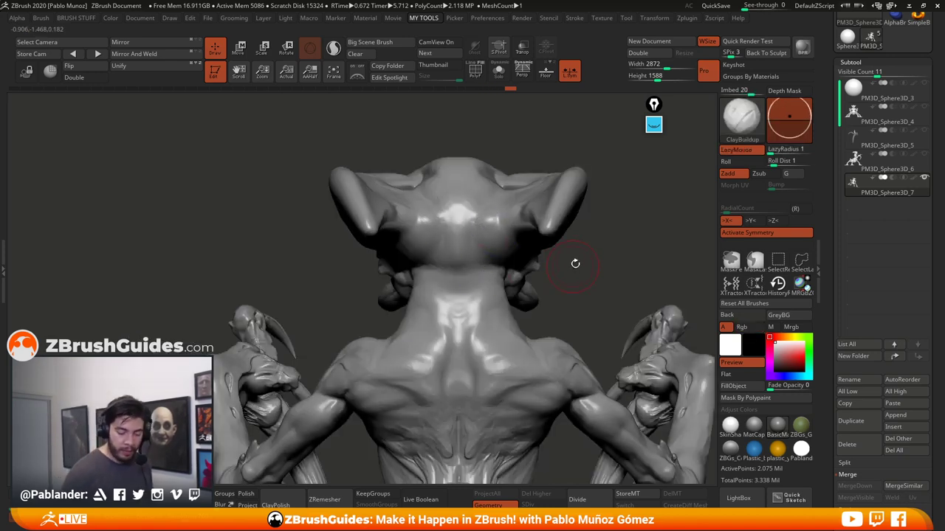
Add clay around the sides of the neck below the skull and smooth the centre of the upper back
{"action": "mouse_move", "coordinate": [575, 264]}
{"action": "right_mouse_down"}
{"action": "mouse_move", "coordinate": [607, 263]}
{"action": "mouse_move", "coordinate": [599, 277]}
{"action": "mouse_move", "coordinate": [578, 285]}
{"action": "right_mouse_up"}
{"action": "mouse_move", "coordinate": [375, 292]}
{"action": "left_mouse_down"}
{"action": "mouse_move", "coordinate": [429, 298]}
{"action": "mouse_move", "coordinate": [388, 293]}
{"action": "left_mouse_up"}
{"action": "right_click_drag", "start_coordinate": [487, 287], "coordinate": [440, 292]}
{"action": "left_click_drag", "start_coordinate": [439, 293], "coordinate": [454, 306], "text": "shift"}
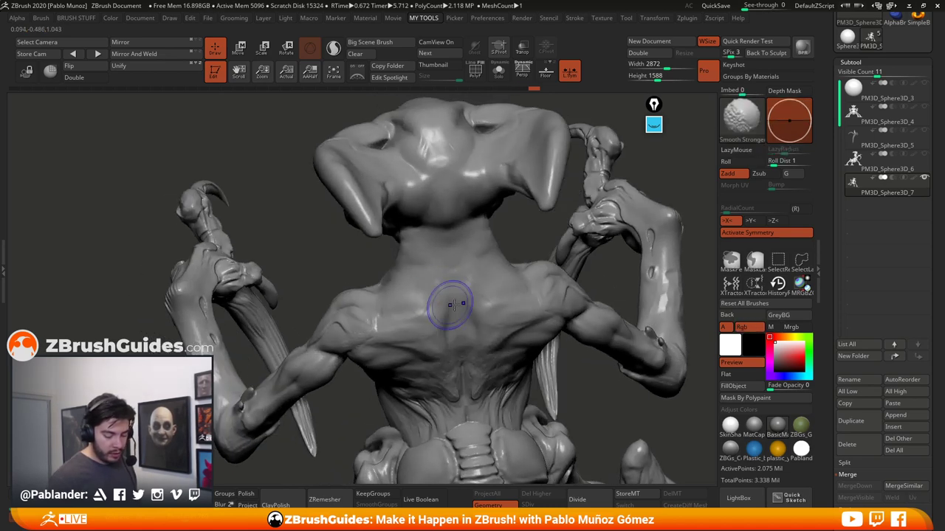
Build up the spine area between the shoulder blades towards the nape, then smooth the upper back on both sides
{"action": "right_click_drag", "start_coordinate": [543, 299], "coordinate": [460, 277]}
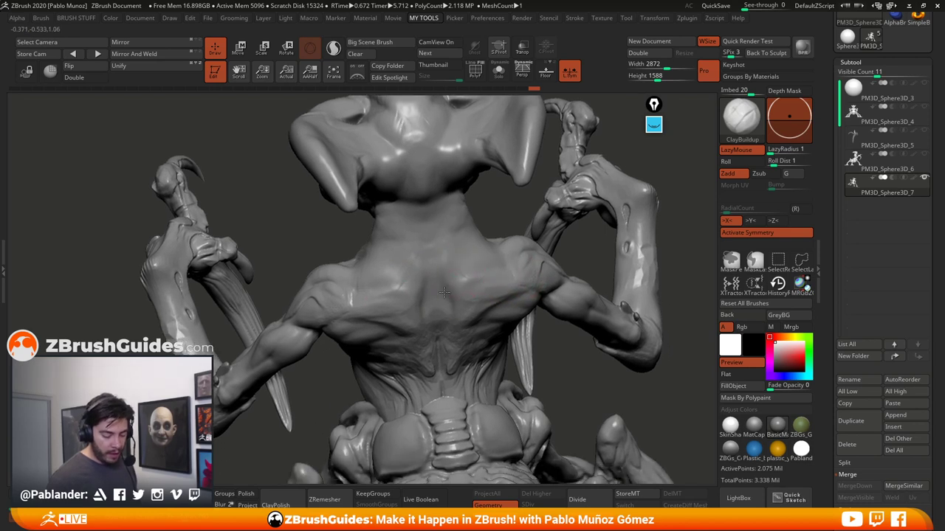
{"action": "mouse_move", "coordinate": [457, 293]}
{"action": "left_mouse_down"}
{"action": "mouse_move", "coordinate": [453, 268]}
{"action": "mouse_move", "coordinate": [441, 292]}
{"action": "mouse_move", "coordinate": [456, 242]}
{"action": "left_mouse_up"}
{"action": "left_click_drag", "start_coordinate": [459, 307], "coordinate": [488, 281], "text": "shift"}
{"action": "right_click_drag", "start_coordinate": [468, 296], "coordinate": [488, 260]}
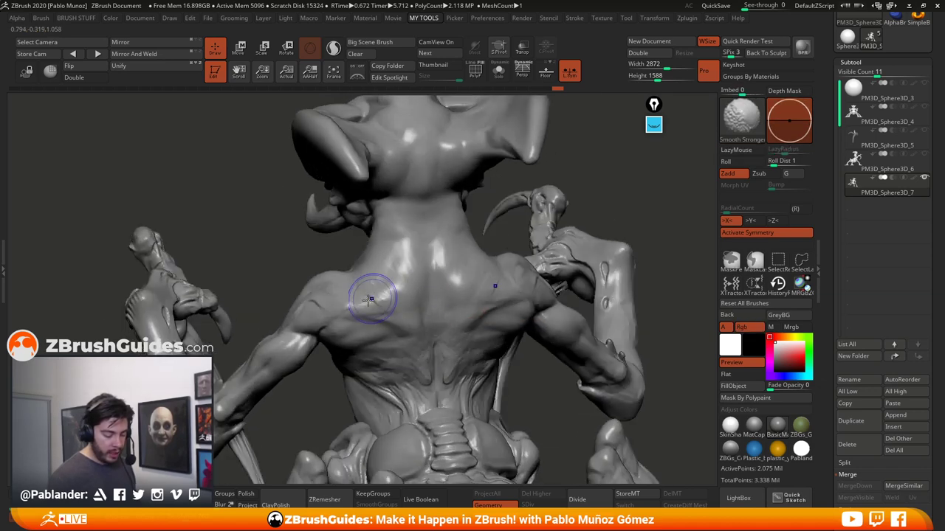
{"action": "mouse_move", "coordinate": [370, 297]}
{"action": "left_mouse_down", "text": "shift"}
{"action": "mouse_move", "coordinate": [403, 260]}
{"action": "mouse_move", "coordinate": [495, 282]}
{"action": "left_mouse_up", "text": "shift"}
{"action": "right_click_drag", "start_coordinate": [495, 282], "coordinate": [400, 241]}
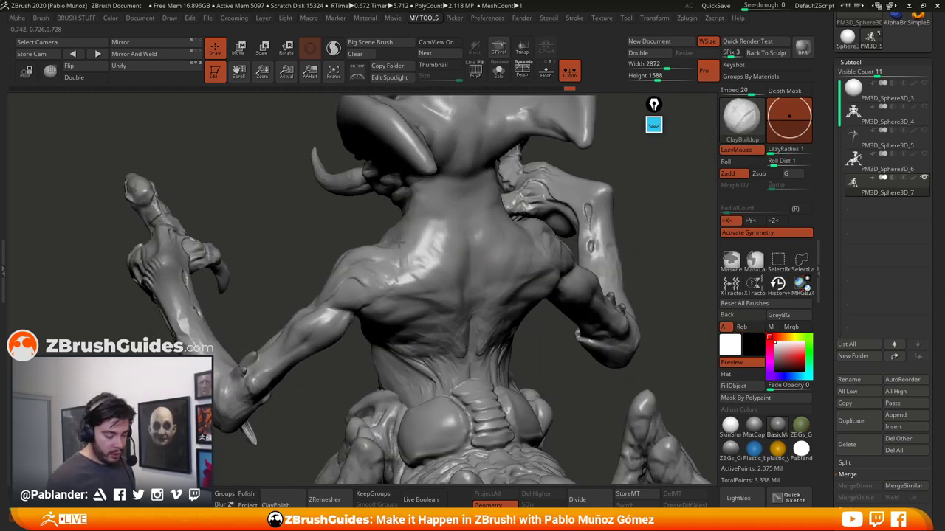
Build up the trapezius muscles between the neck and shoulders with ClayBuildup
{"action": "mouse_move", "coordinate": [394, 242]}
{"action": "left_mouse_down"}
{"action": "mouse_move", "coordinate": [459, 228]}
{"action": "mouse_move", "coordinate": [448, 231]}
{"action": "left_mouse_up"}
{"action": "right_click_drag", "start_coordinate": [460, 232], "coordinate": [418, 220]}
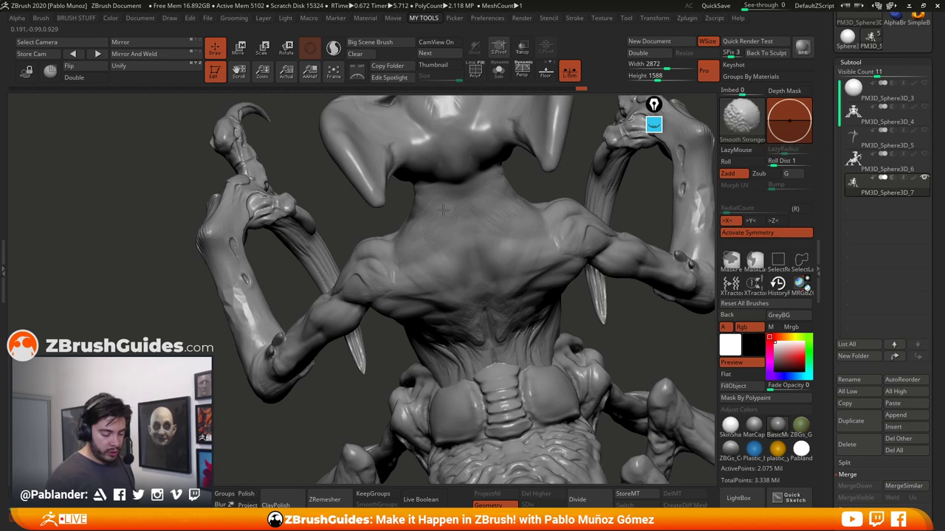
{"action": "right_click_drag", "start_coordinate": [439, 225], "coordinate": [318, 270]}
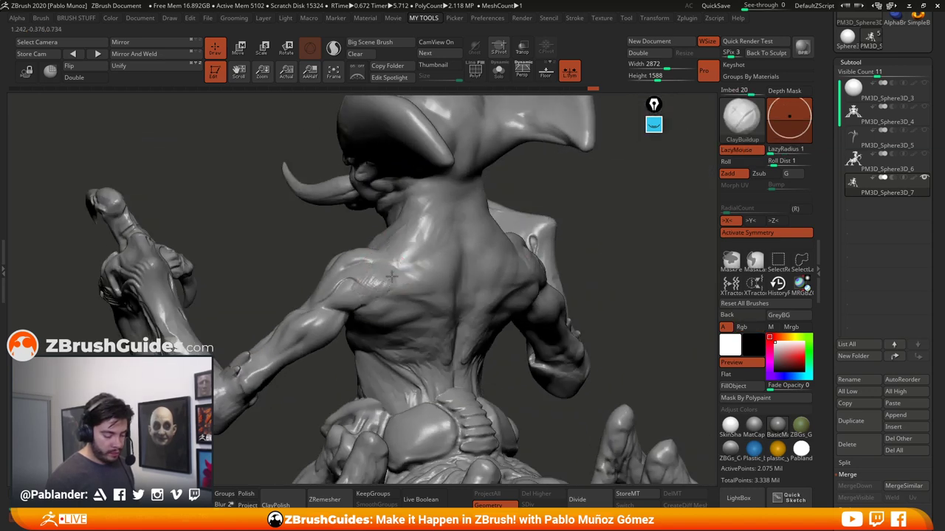
Build up the muscles below the shoulder blades and towards the armpits with ClayBuildup strokes
{"action": "right_click_drag", "start_coordinate": [416, 268], "coordinate": [389, 274]}
{"action": "left_click_drag", "start_coordinate": [389, 274], "coordinate": [423, 302]}
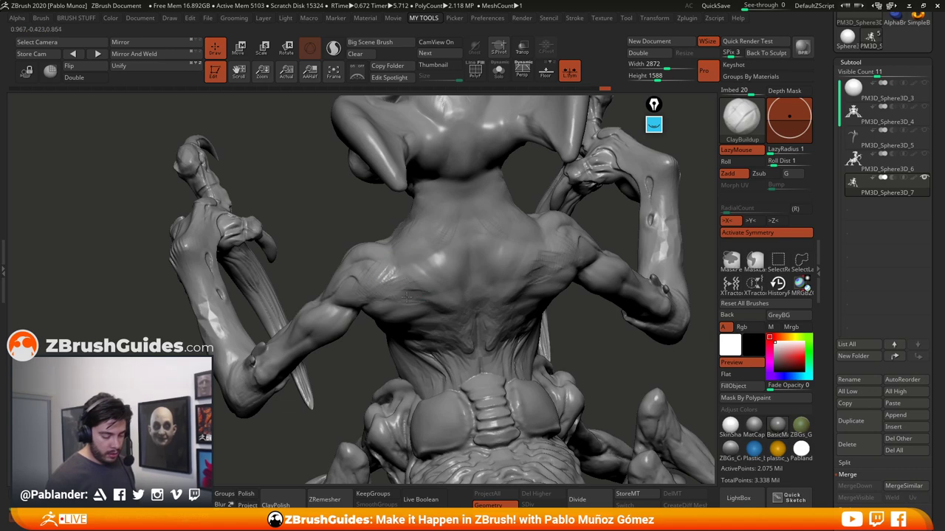
{"action": "right_click_drag", "start_coordinate": [403, 278], "coordinate": [417, 288]}
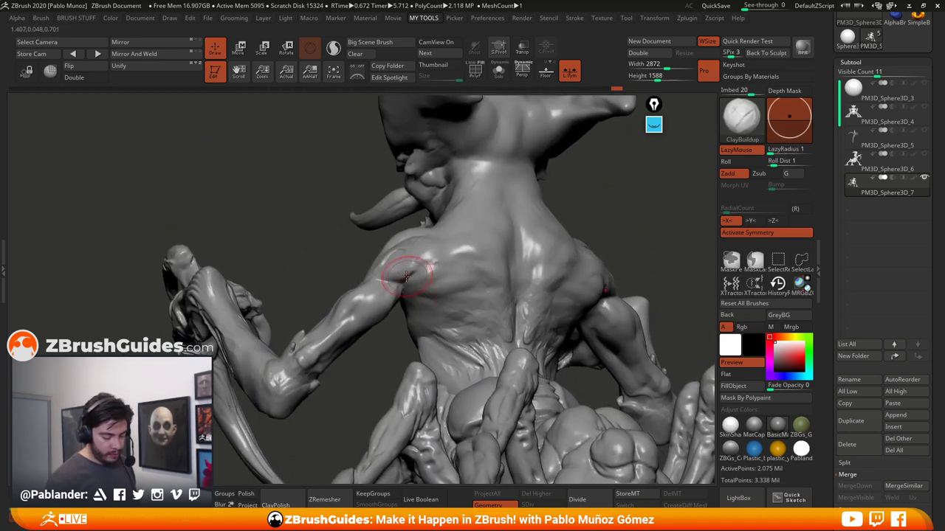
{"action": "mouse_move", "coordinate": [407, 276]}
{"action": "left_mouse_down"}
{"action": "mouse_move", "coordinate": [429, 259]}
{"action": "mouse_move", "coordinate": [406, 291]}
{"action": "mouse_move", "coordinate": [441, 293]}
{"action": "mouse_move", "coordinate": [470, 327]}
{"action": "left_mouse_up"}
Smooth the muscle forms on the sides of the lower back above the waist
{"action": "right_click_drag", "start_coordinate": [487, 302], "coordinate": [469, 273]}
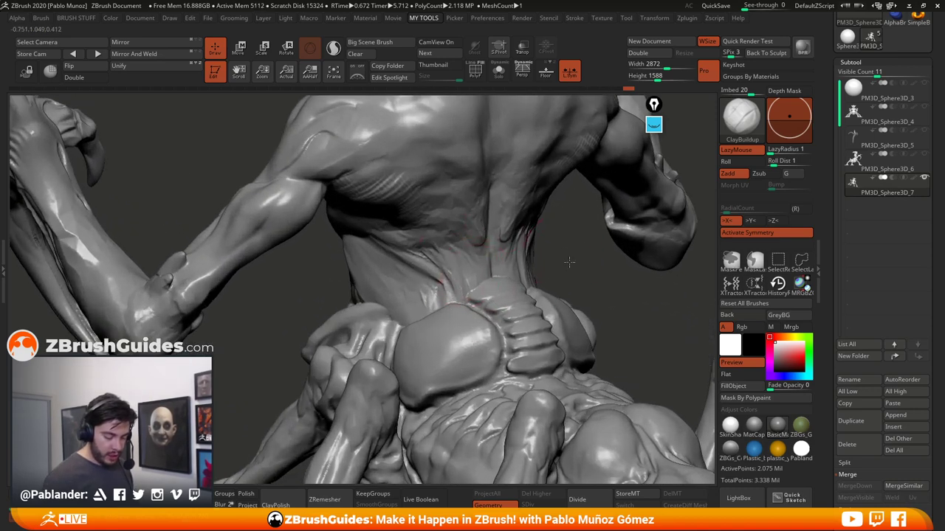
{"action": "mouse_move", "coordinate": [538, 240]}
{"action": "right_mouse_down"}
{"action": "mouse_move", "coordinate": [557, 250]}
{"action": "mouse_move", "coordinate": [549, 263]}
{"action": "right_mouse_up"}
{"action": "left_click_drag", "start_coordinate": [444, 297], "coordinate": [406, 278], "text": "shift"}
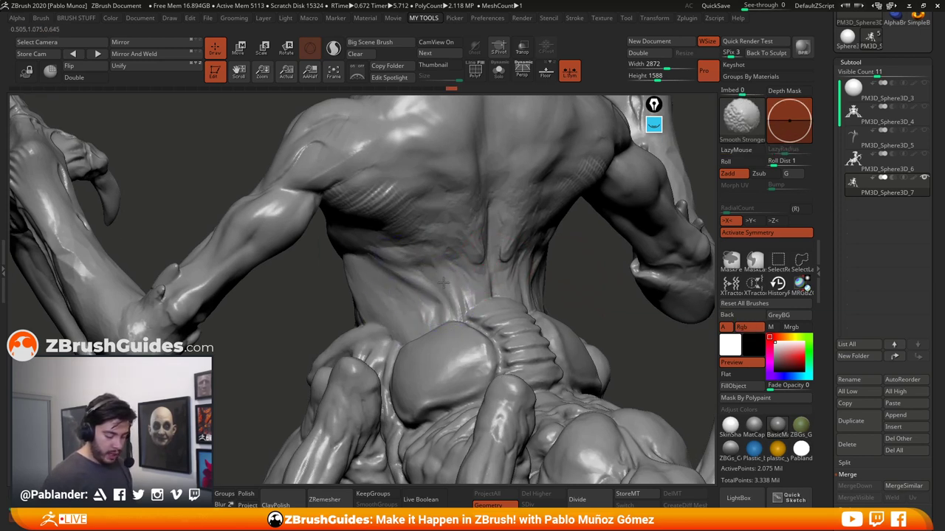
Carve diagonal creases from the flanks towards the base of the spine using DamStandard with an adjusted draw size
{"action": "mouse_move", "coordinate": [411, 221]}
{"action": "right_mouse_down"}
{"action": "mouse_move", "coordinate": [559, 223]}
{"action": "mouse_move", "coordinate": [503, 263]}
{"action": "right_mouse_up"}
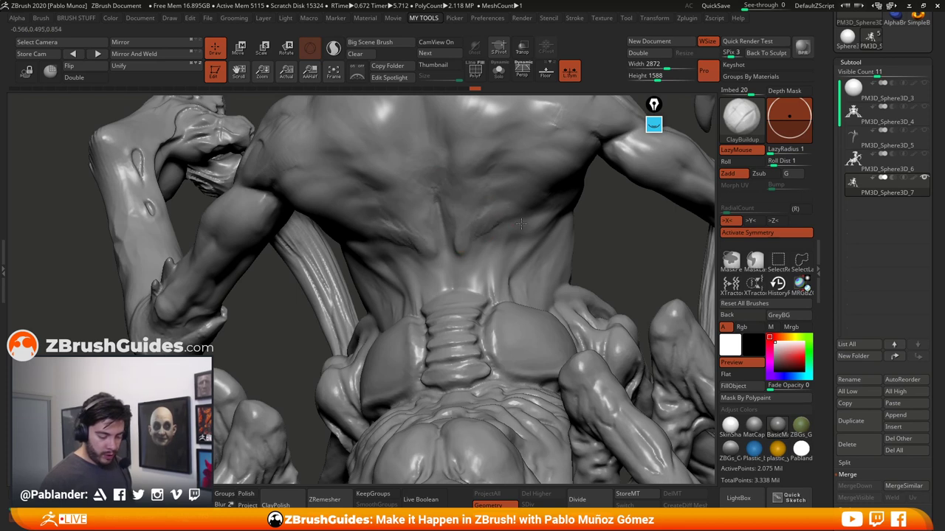
{"action": "key", "text": "2"}
{"action": "key", "text": "1"}
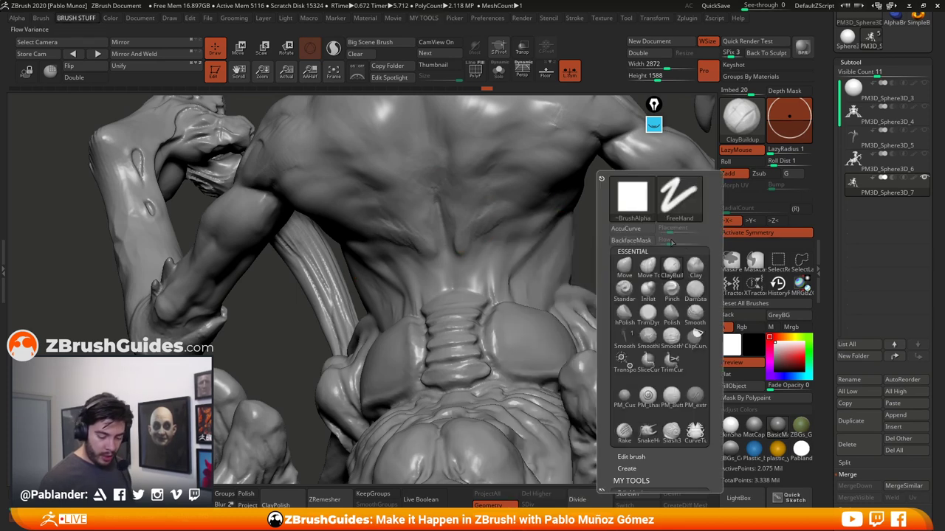
{"action": "left_click", "coordinate": [695, 287]}
{"action": "key", "text": "space"}
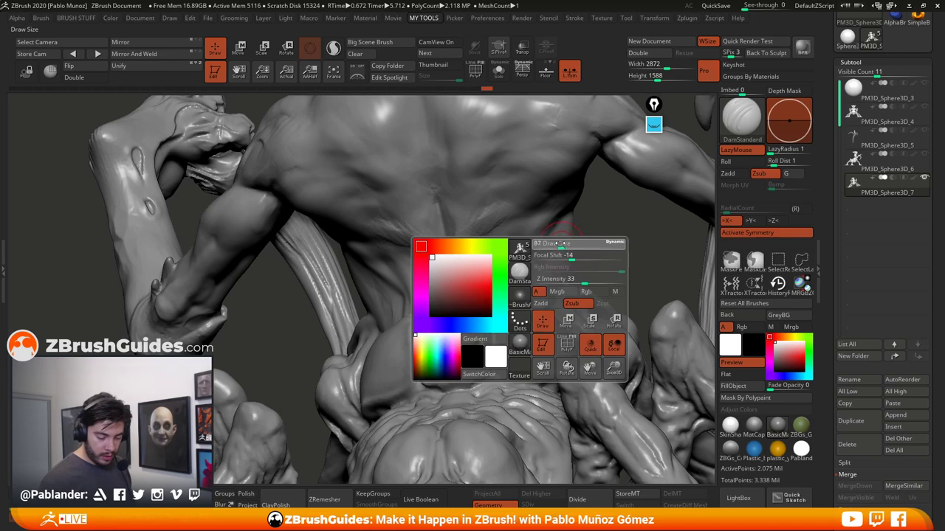
{"action": "left_click_drag", "start_coordinate": [559, 244], "coordinate": [557, 244]}
{"action": "mouse_move", "coordinate": [644, 235]}
{"action": "left_mouse_down"}
{"action": "mouse_move", "coordinate": [612, 236]}
{"action": "mouse_move", "coordinate": [505, 293]}
{"action": "left_mouse_up"}
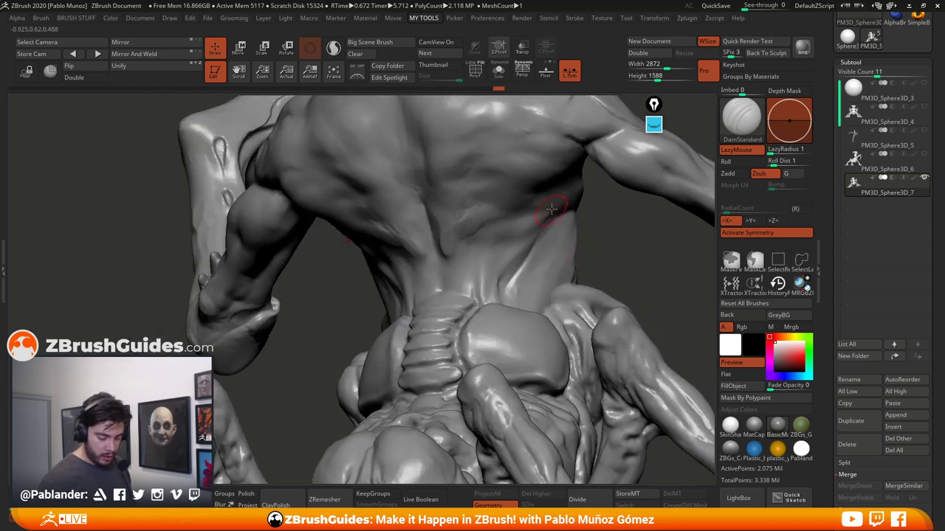
{"action": "left_click_drag", "start_coordinate": [545, 220], "coordinate": [485, 279]}
Soften the diagonal creases on the flanks of the lower back with the Smooth brush
{"action": "right_click_drag", "start_coordinate": [475, 298], "coordinate": [498, 302]}
{"action": "key", "text": "shift"}
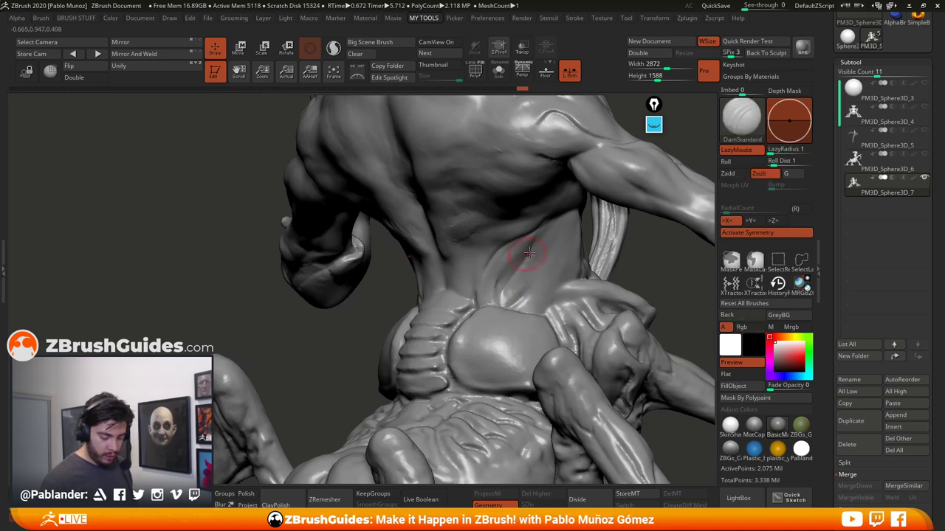
{"action": "right_click_drag", "start_coordinate": [506, 264], "coordinate": [482, 226]}
{"action": "key", "text": "shift"}
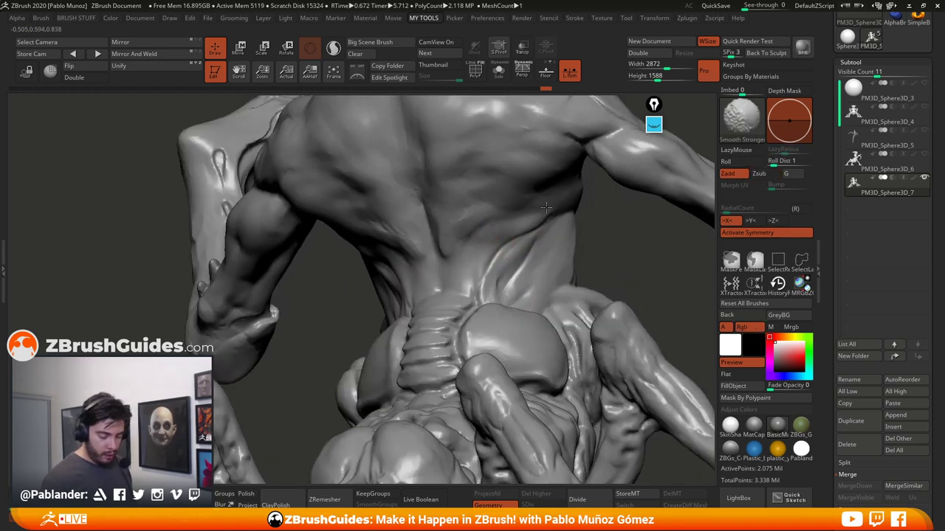
Carve horizontal skin folds across the lower back just above the segmented spine plates with DamStandard
{"action": "mouse_move", "coordinate": [593, 222]}
{"action": "right_mouse_down"}
{"action": "mouse_move", "coordinate": [564, 279]}
{"action": "mouse_move", "coordinate": [477, 290]}
{"action": "mouse_move", "coordinate": [433, 312]}
{"action": "mouse_move", "coordinate": [495, 317]}
{"action": "mouse_move", "coordinate": [490, 289]}
{"action": "right_mouse_up"}
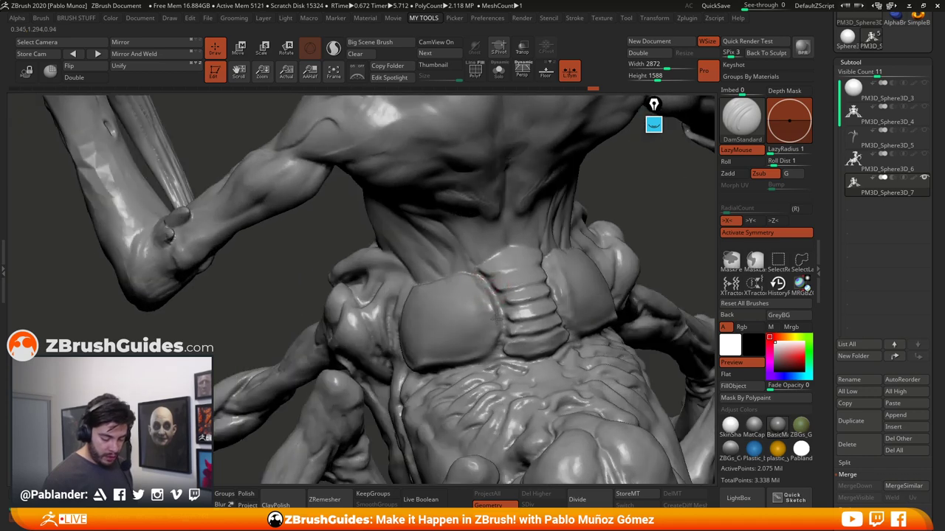
{"action": "mouse_move", "coordinate": [429, 363]}
{"action": "right_mouse_down"}
{"action": "mouse_move", "coordinate": [504, 294]}
{"action": "mouse_move", "coordinate": [501, 251]}
{"action": "mouse_move", "coordinate": [470, 248]}
{"action": "right_mouse_up"}
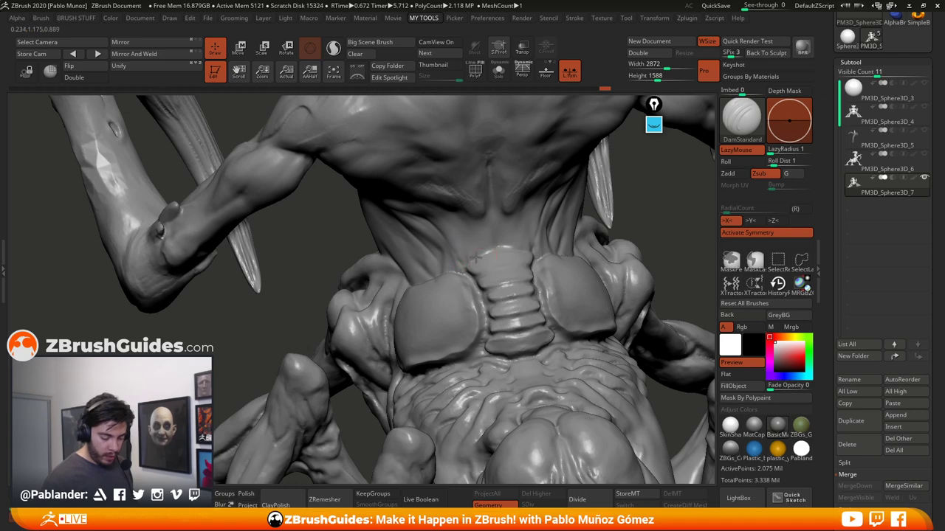
{"action": "left_click_drag", "start_coordinate": [467, 254], "coordinate": [515, 246]}
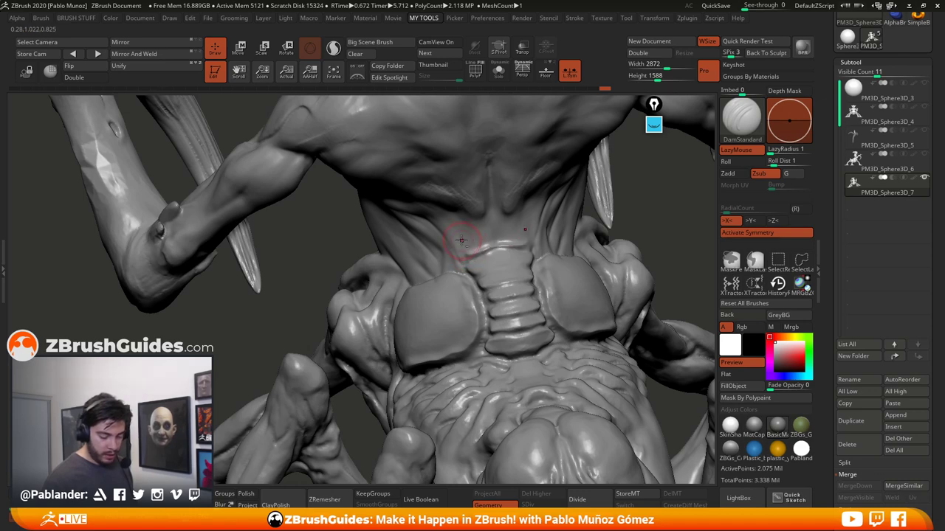
{"action": "mouse_move", "coordinate": [451, 235]}
{"action": "left_mouse_down"}
{"action": "mouse_move", "coordinate": [489, 242]}
{"action": "mouse_move", "coordinate": [523, 231]}
{"action": "left_mouse_up"}
{"action": "right_click_drag", "start_coordinate": [553, 221], "coordinate": [537, 244]}
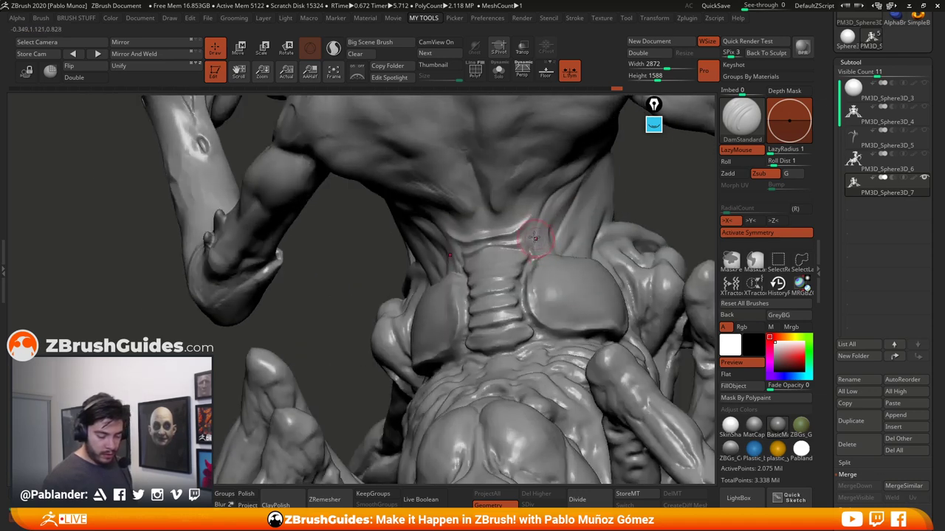
{"action": "left_click_drag", "start_coordinate": [535, 235], "coordinate": [518, 246]}
Extend the lower-back skin folds with more DamStandard creases curving from the spine groove out to the flanks
{"action": "mouse_move", "coordinate": [542, 188]}
{"action": "left_mouse_down"}
{"action": "mouse_move", "coordinate": [515, 215]}
{"action": "mouse_move", "coordinate": [498, 218]}
{"action": "mouse_move", "coordinate": [511, 212]}
{"action": "left_mouse_up"}
{"action": "mouse_move", "coordinate": [511, 231]}
{"action": "right_mouse_down", "text": "alt"}
{"action": "mouse_move", "coordinate": [479, 273]}
{"action": "mouse_move", "coordinate": [487, 260]}
{"action": "right_mouse_up", "text": "alt"}
{"action": "mouse_move", "coordinate": [465, 222]}
{"action": "left_mouse_down"}
{"action": "mouse_move", "coordinate": [477, 255]}
{"action": "mouse_move", "coordinate": [496, 250]}
{"action": "mouse_move", "coordinate": [468, 248]}
{"action": "mouse_move", "coordinate": [459, 235]}
{"action": "mouse_move", "coordinate": [473, 269]}
{"action": "mouse_move", "coordinate": [518, 247]}
{"action": "left_mouse_up"}
{"action": "right_click_drag", "start_coordinate": [521, 255], "coordinate": [483, 254]}
{"action": "left_click_drag", "start_coordinate": [527, 250], "coordinate": [512, 264]}
{"action": "right_click_drag", "start_coordinate": [509, 267], "coordinate": [501, 254]}
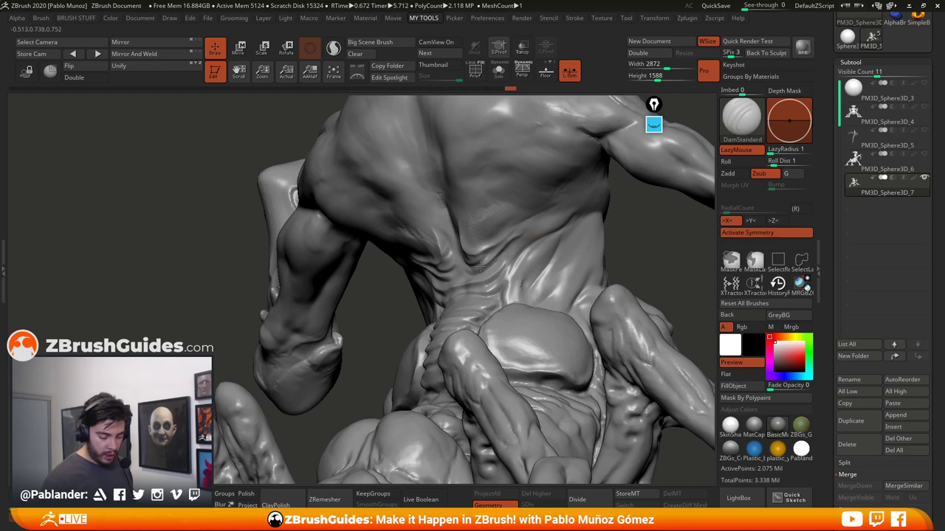
{"action": "left_click_drag", "start_coordinate": [507, 257], "coordinate": [463, 278]}
{"action": "right_click_drag", "start_coordinate": [483, 272], "coordinate": [461, 270]}
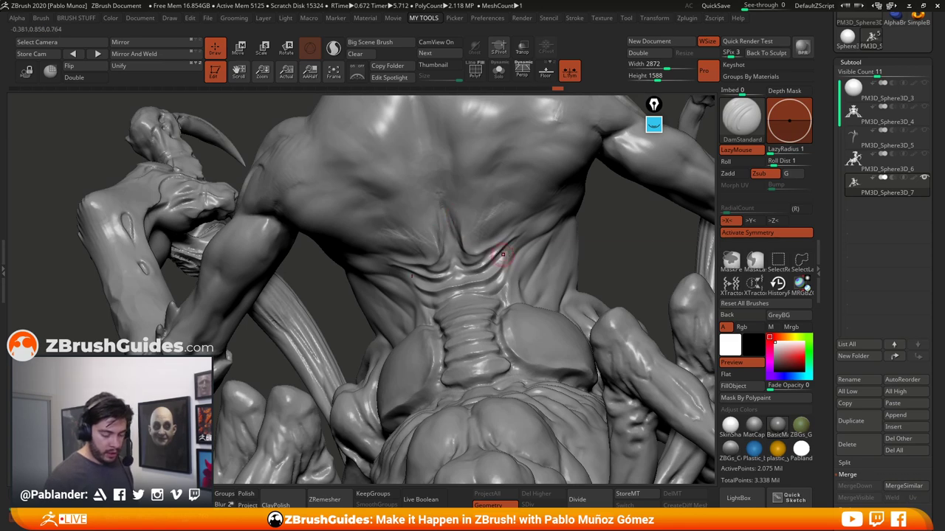
Carve the creases around the uppermost spine segment where it meets the lower-back folds
{"action": "right_click_drag", "start_coordinate": [502, 255], "coordinate": [462, 277]}
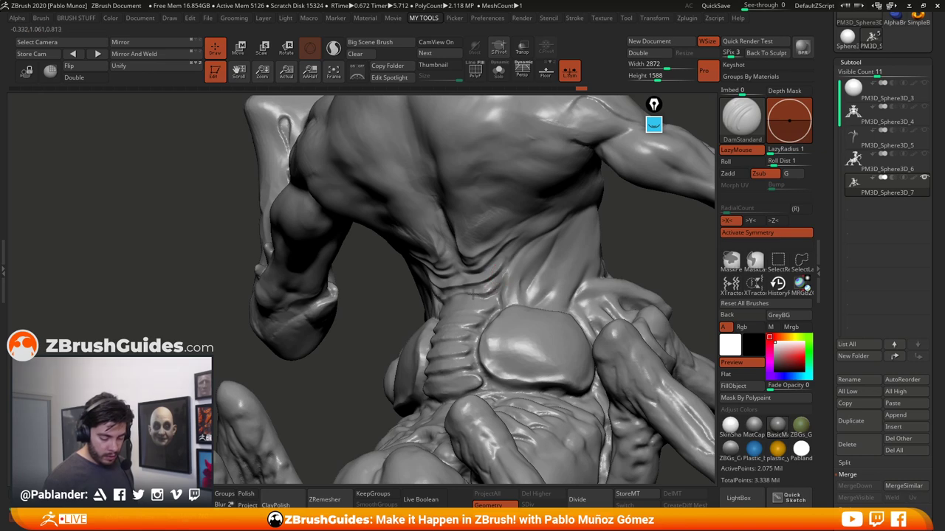
{"action": "left_click_drag", "start_coordinate": [473, 296], "coordinate": [487, 308]}
{"action": "right_click_drag", "start_coordinate": [487, 308], "coordinate": [528, 301]}
{"action": "left_click_drag", "start_coordinate": [484, 291], "coordinate": [468, 301]}
{"action": "right_click_drag", "start_coordinate": [476, 294], "coordinate": [487, 274]}
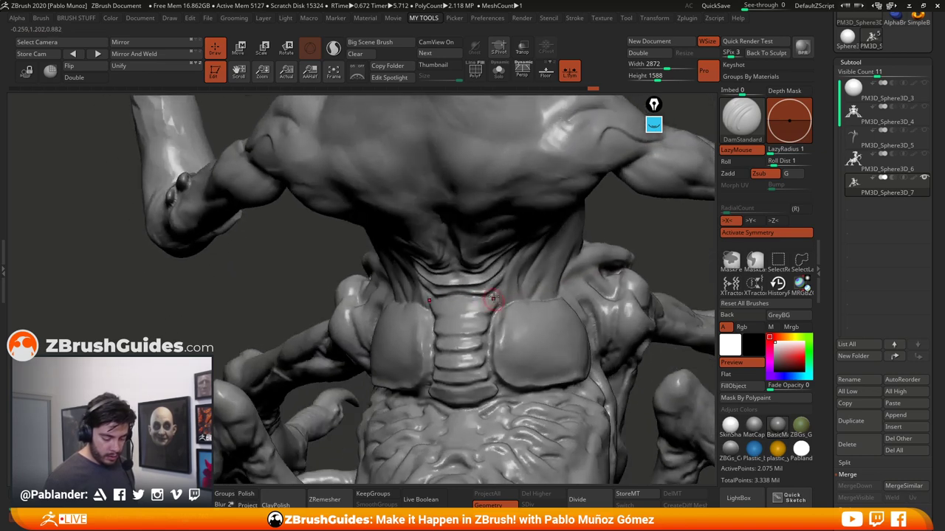
{"action": "mouse_move", "coordinate": [493, 316]}
{"action": "right_mouse_down"}
{"action": "mouse_move", "coordinate": [503, 322]}
{"action": "mouse_move", "coordinate": [505, 301]}
{"action": "right_mouse_up"}
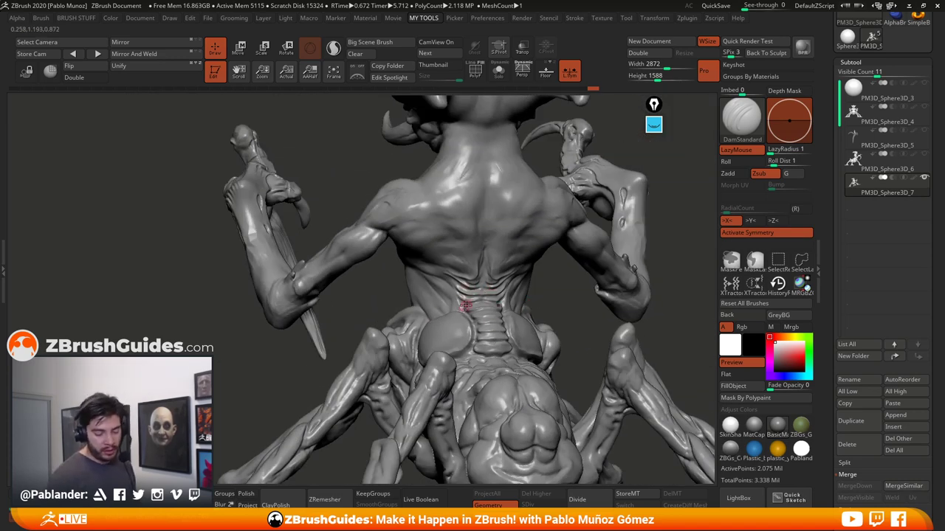
Add two rounded bumps on each side of the waist above the large smooth plates with the Clay brush
{"action": "mouse_move", "coordinate": [502, 290]}
{"action": "right_mouse_down"}
{"action": "mouse_move", "coordinate": [473, 300]}
{"action": "mouse_move", "coordinate": [493, 303]}
{"action": "mouse_move", "coordinate": [491, 315]}
{"action": "right_mouse_up"}
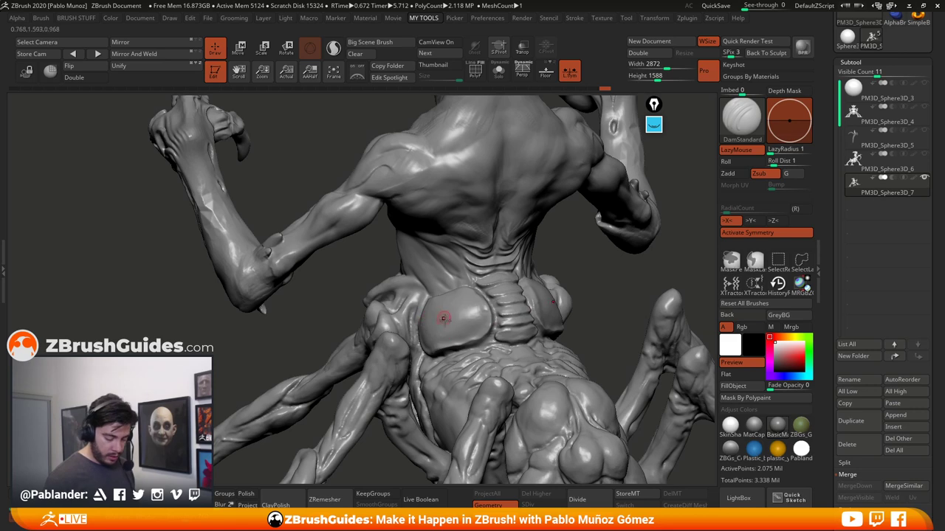
{"action": "key", "text": "space"}
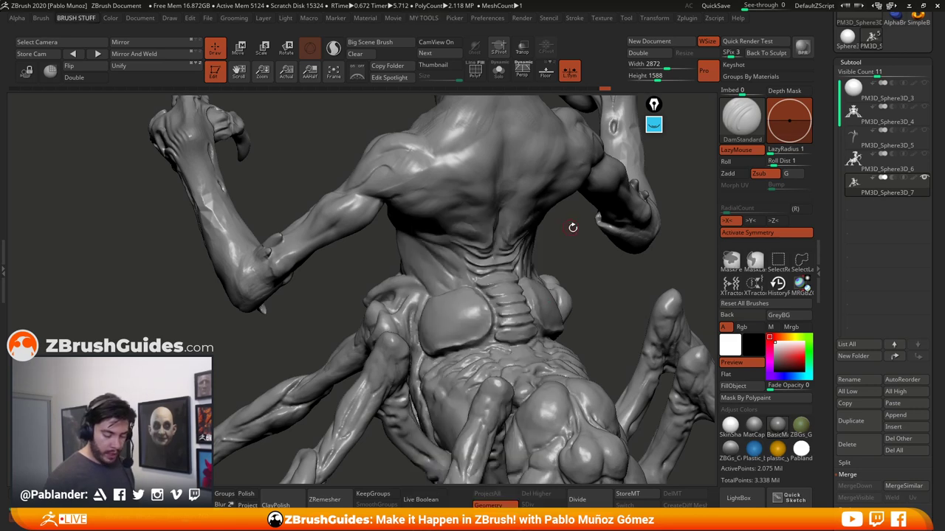
{"action": "key", "text": "b"}
{"action": "left_click", "coordinate": [601, 268]}
{"action": "mouse_move", "coordinate": [559, 260]}
{"action": "right_mouse_down"}
{"action": "mouse_move", "coordinate": [561, 243]}
{"action": "mouse_move", "coordinate": [542, 246]}
{"action": "right_mouse_up"}
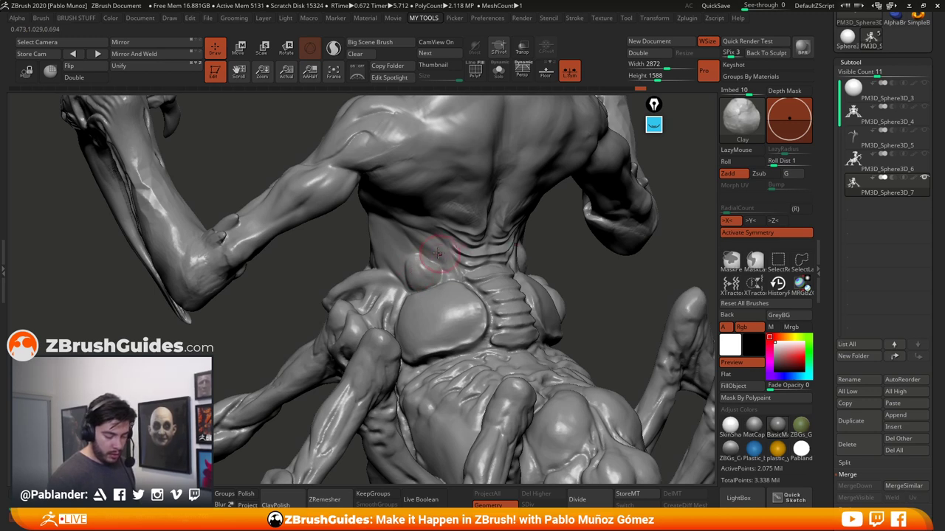
{"action": "right_click_drag", "start_coordinate": [548, 249], "coordinate": [395, 259]}
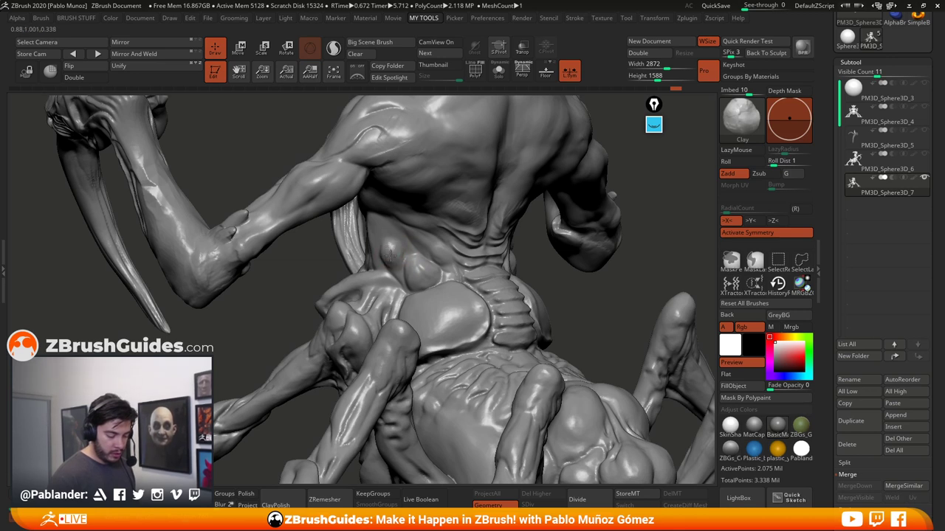
Outline the rounded waist bumps with DamStandard and carve a crease from them towards the spine segments
{"action": "key", "text": "2"}
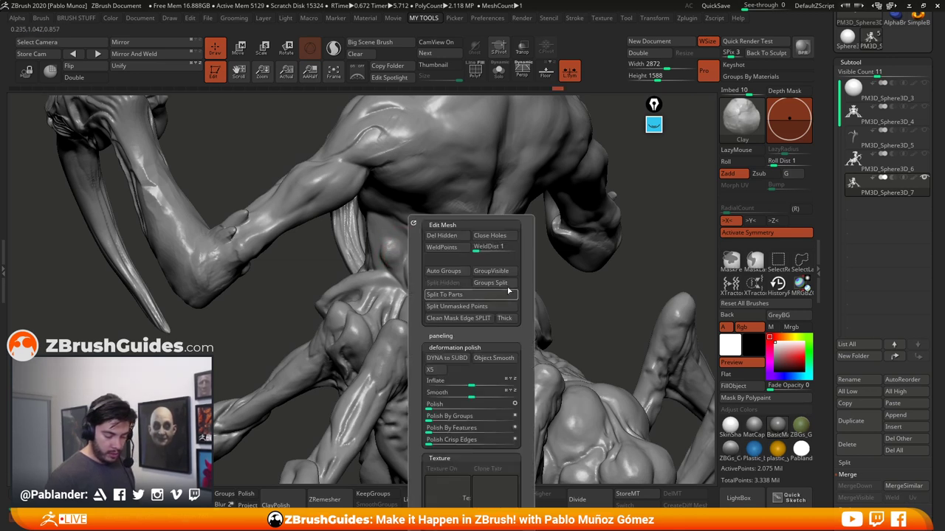
{"action": "key", "text": "1"}
{"action": "left_click", "coordinate": [663, 289]}
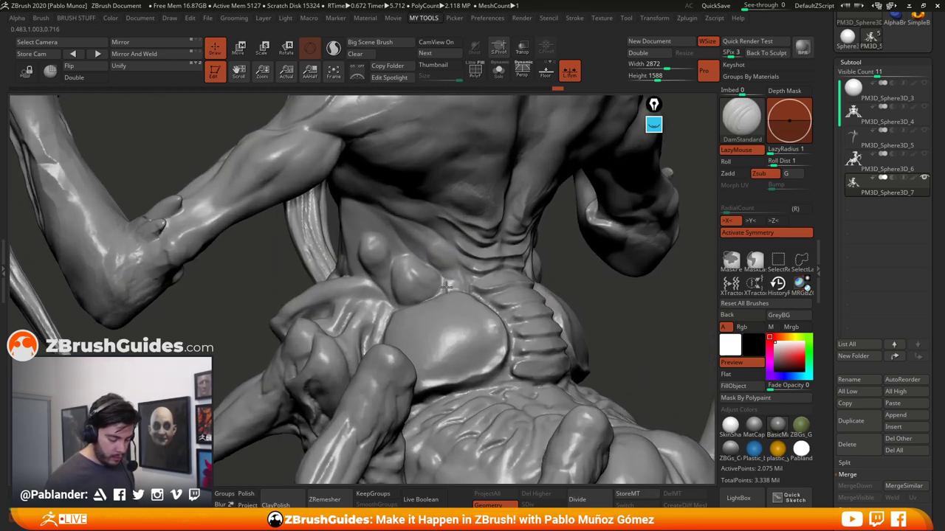
{"action": "right_click_drag", "start_coordinate": [446, 287], "coordinate": [436, 284], "text": "ctrl"}
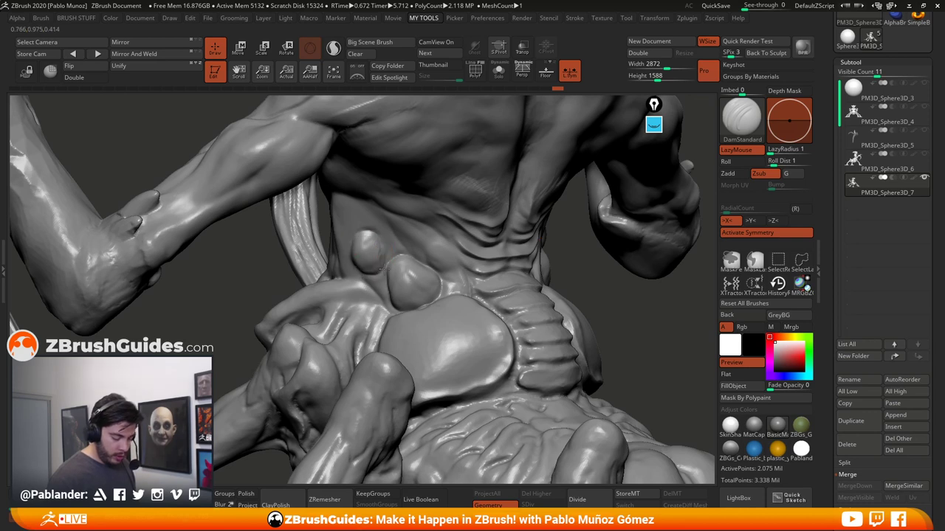
{"action": "left_click_drag", "start_coordinate": [351, 254], "coordinate": [375, 234]}
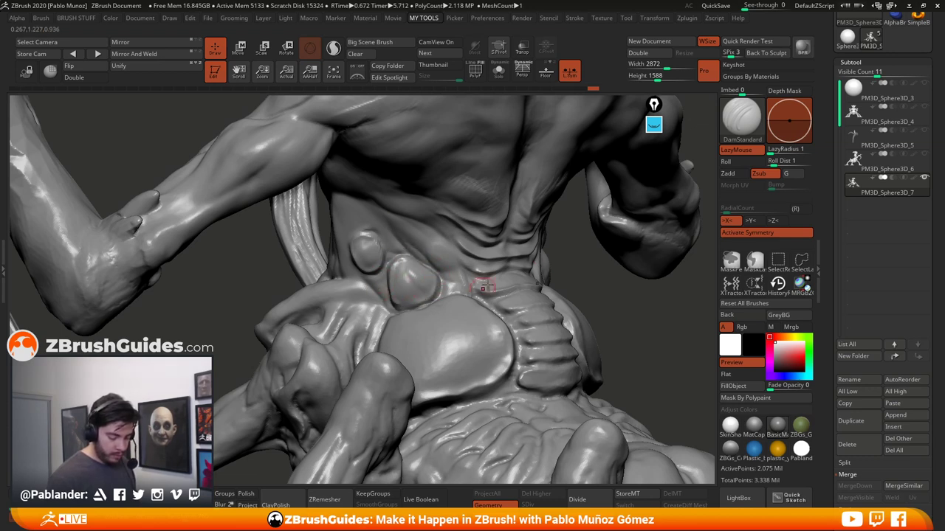
{"action": "left_click_drag", "start_coordinate": [447, 282], "coordinate": [487, 286]}
{"action": "right_click_drag", "start_coordinate": [503, 321], "coordinate": [472, 291], "text": "ctrl"}
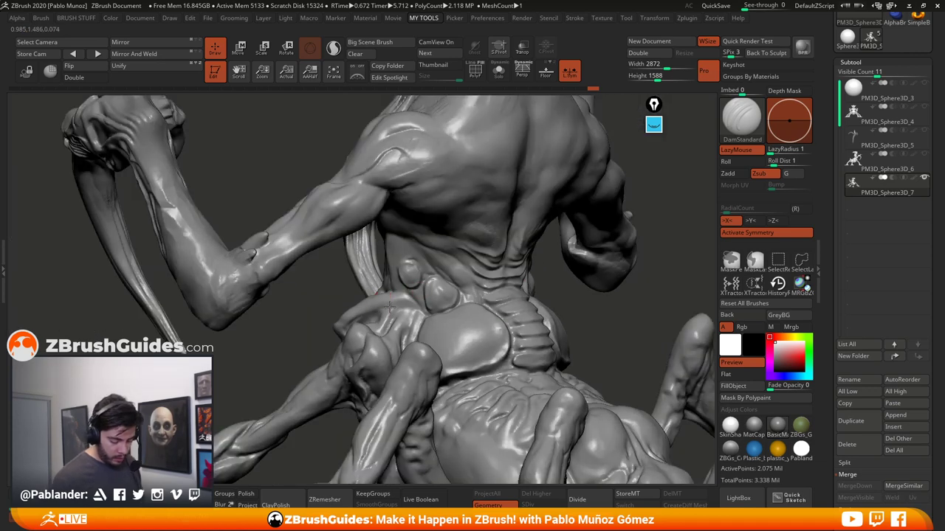
Carve creases where the waist bumps meet the hip ridge and into the folds beside the large smooth plate
{"action": "left_click_drag", "start_coordinate": [406, 303], "coordinate": [422, 313]}
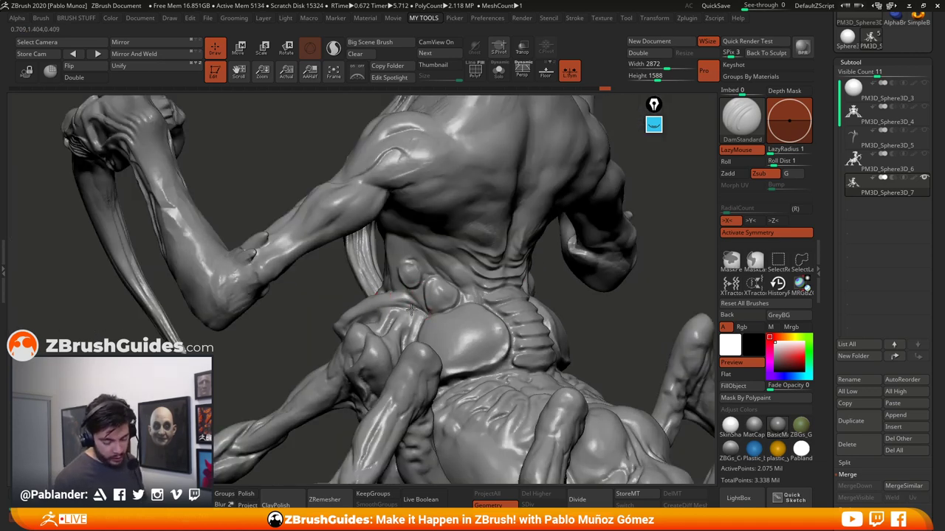
{"action": "mouse_move", "coordinate": [412, 310]}
{"action": "right_mouse_down"}
{"action": "mouse_move", "coordinate": [384, 299]}
{"action": "mouse_move", "coordinate": [399, 308]}
{"action": "right_mouse_up"}
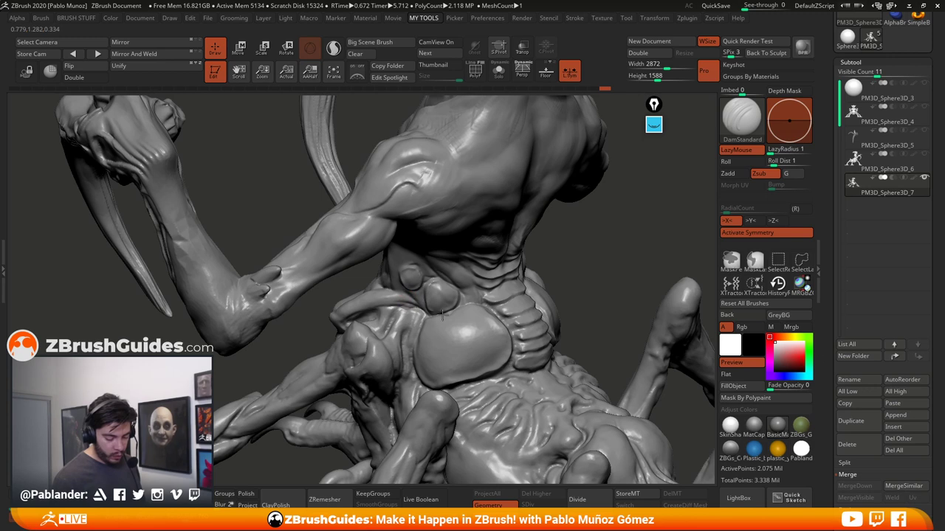
{"action": "left_click_drag", "start_coordinate": [411, 312], "coordinate": [405, 337]}
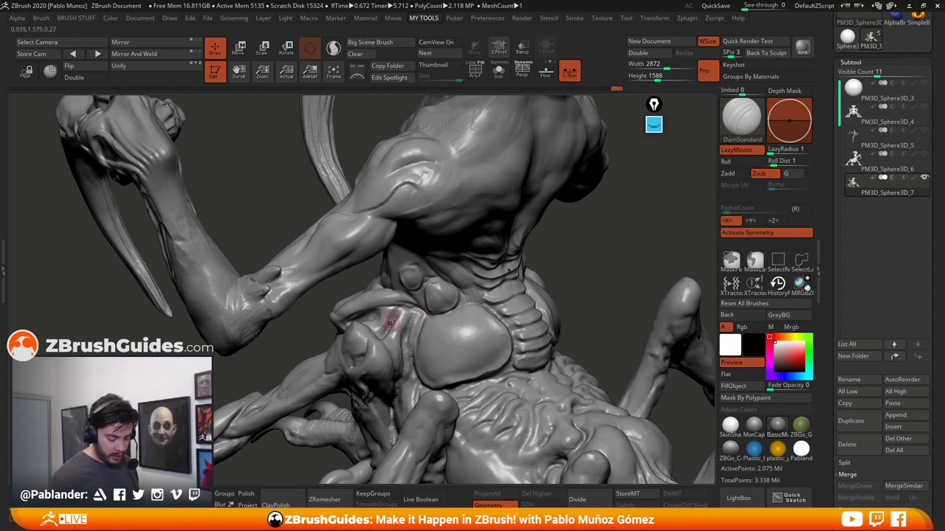
{"action": "right_click_drag", "start_coordinate": [431, 313], "coordinate": [426, 323]}
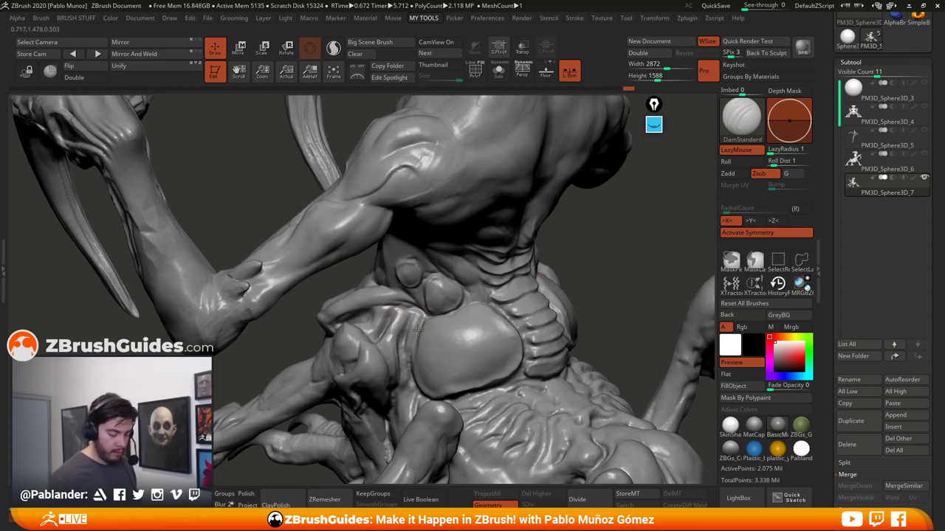
{"action": "right_click_drag", "start_coordinate": [416, 357], "coordinate": [420, 300]}
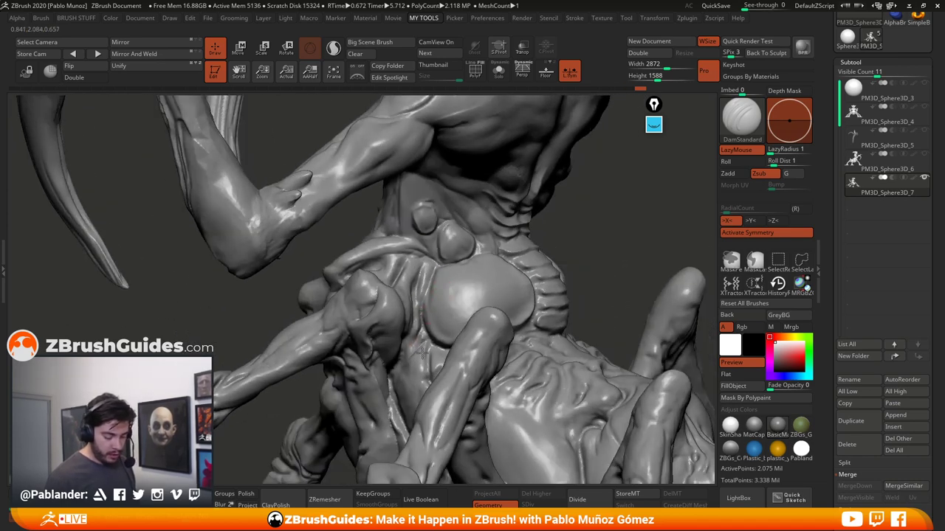
{"action": "mouse_move", "coordinate": [573, 243]}
{"action": "right_mouse_down"}
{"action": "mouse_move", "coordinate": [581, 232]}
{"action": "mouse_move", "coordinate": [450, 248]}
{"action": "mouse_move", "coordinate": [458, 275]}
{"action": "right_mouse_up"}
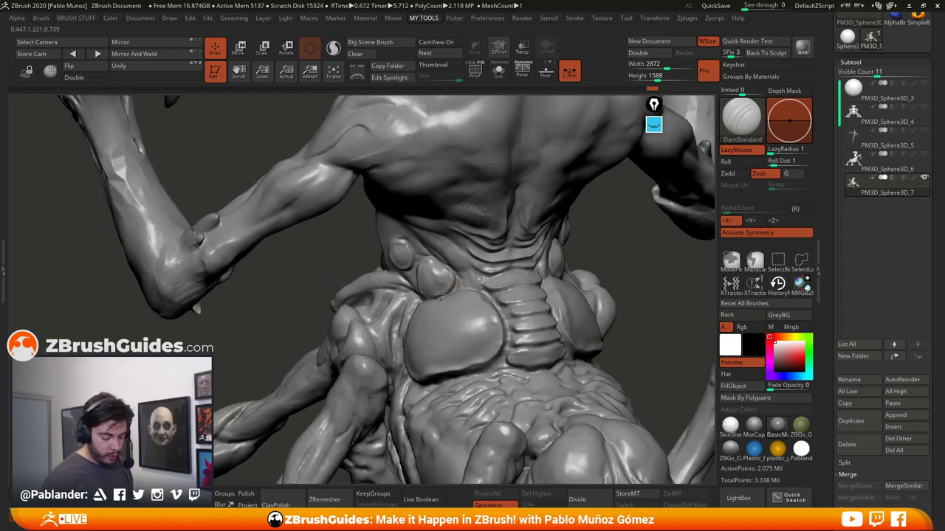
{"action": "mouse_move", "coordinate": [561, 252]}
{"action": "right_mouse_down"}
{"action": "mouse_move", "coordinate": [583, 255]}
{"action": "mouse_move", "coordinate": [539, 265]}
{"action": "mouse_move", "coordinate": [561, 276]}
{"action": "mouse_move", "coordinate": [502, 295]}
{"action": "mouse_move", "coordinate": [490, 313]}
{"action": "mouse_move", "coordinate": [491, 288]}
{"action": "right_mouse_up"}
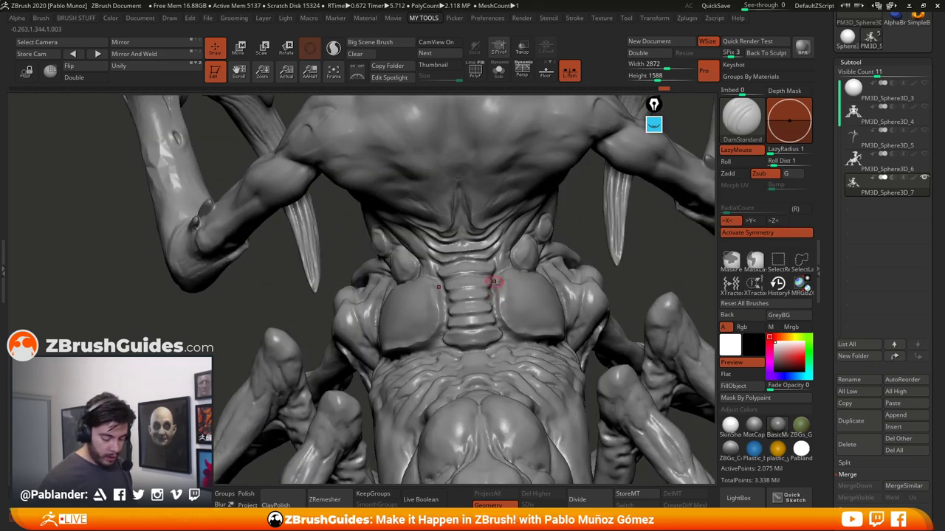
Build up the muscle volume over both shoulder blades on the upper back with the Clay brush
{"action": "mouse_move", "coordinate": [484, 346]}
{"action": "right_mouse_down"}
{"action": "mouse_move", "coordinate": [495, 332]}
{"action": "mouse_move", "coordinate": [484, 315]}
{"action": "mouse_move", "coordinate": [468, 334]}
{"action": "mouse_move", "coordinate": [545, 276]}
{"action": "mouse_move", "coordinate": [590, 268]}
{"action": "mouse_move", "coordinate": [584, 256]}
{"action": "mouse_move", "coordinate": [550, 281]}
{"action": "mouse_move", "coordinate": [550, 267]}
{"action": "mouse_move", "coordinate": [581, 254]}
{"action": "mouse_move", "coordinate": [580, 267]}
{"action": "mouse_move", "coordinate": [579, 258]}
{"action": "right_mouse_up"}
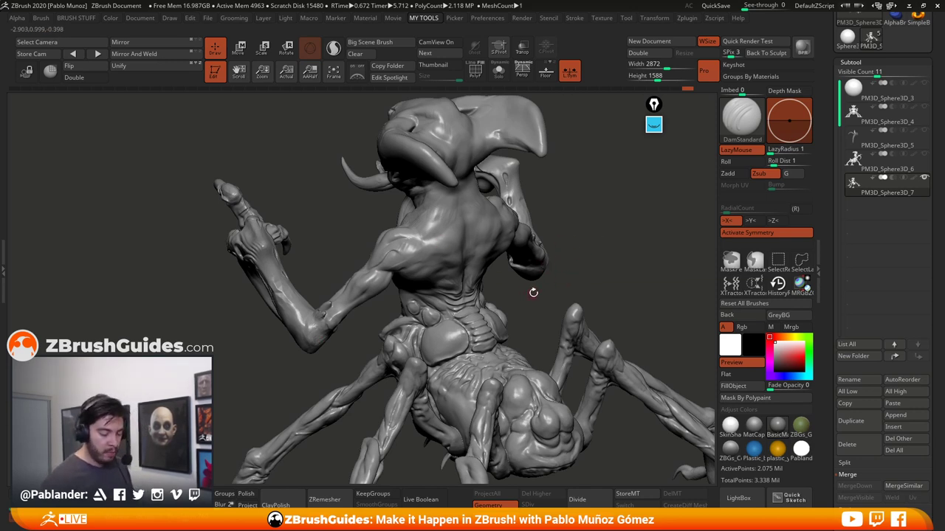
{"action": "key", "text": "2"}
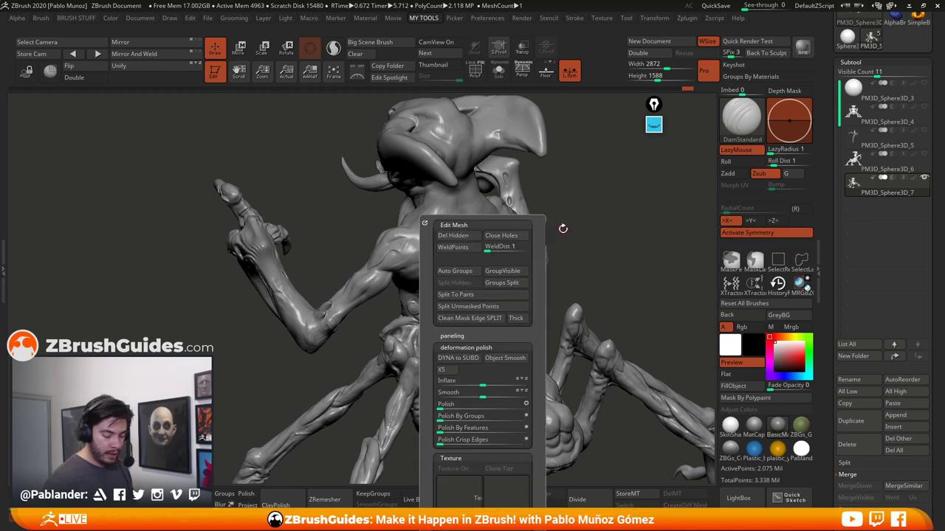
{"action": "key", "text": "1"}
{"action": "left_click", "coordinate": [579, 272]}
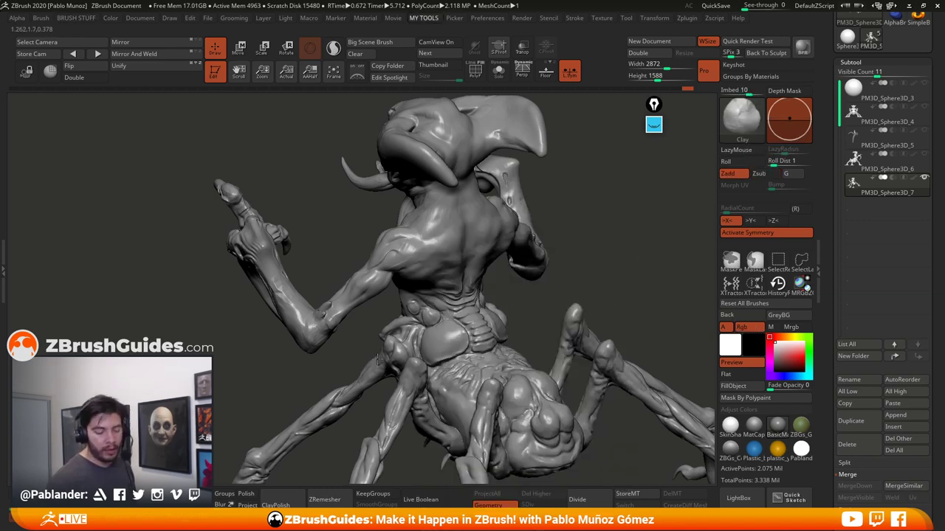
{"action": "key", "text": "space"}
{"action": "left_click_drag", "start_coordinate": [575, 227], "coordinate": [531, 247]}
{"action": "right_click_drag", "start_coordinate": [400, 249], "coordinate": [417, 255], "text": "alt"}
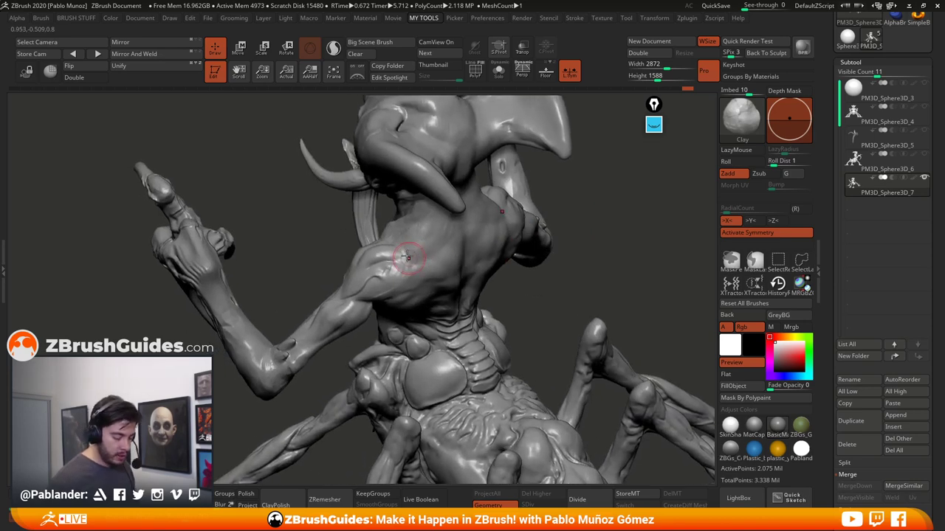
{"action": "mouse_move", "coordinate": [391, 246]}
{"action": "left_mouse_down"}
{"action": "mouse_move", "coordinate": [415, 265]}
{"action": "mouse_move", "coordinate": [401, 266]}
{"action": "mouse_move", "coordinate": [418, 266]}
{"action": "mouse_move", "coordinate": [422, 254]}
{"action": "mouse_move", "coordinate": [401, 265]}
{"action": "mouse_move", "coordinate": [421, 268]}
{"action": "left_mouse_up"}
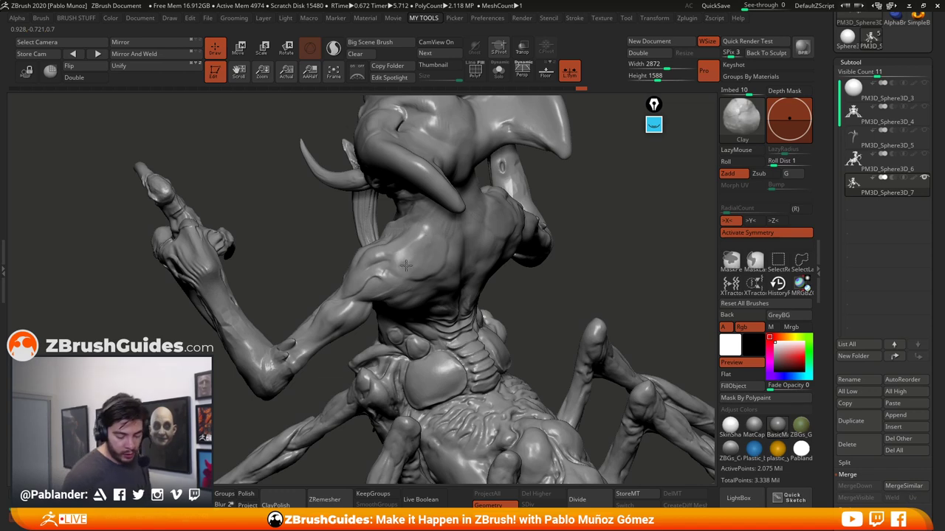
{"action": "right_click_drag", "start_coordinate": [465, 243], "coordinate": [424, 237]}
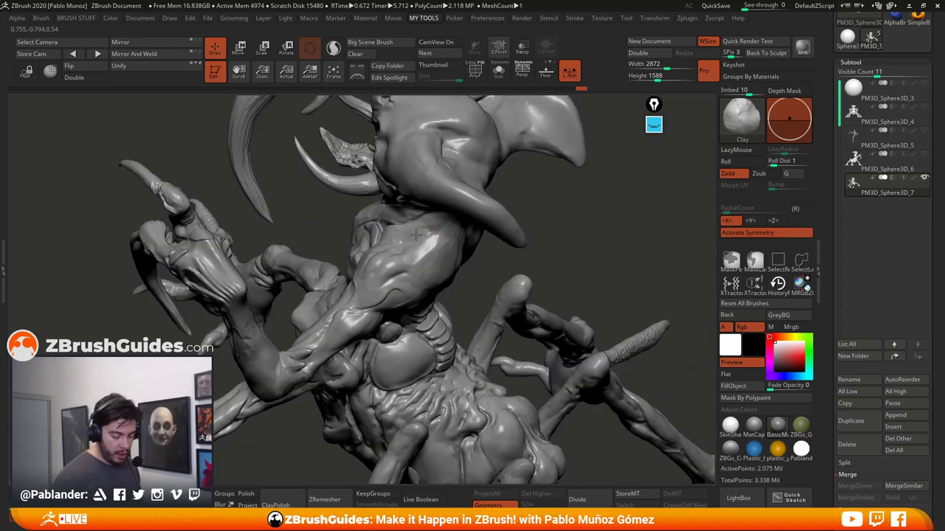
{"action": "left_click_drag", "start_coordinate": [428, 255], "coordinate": [416, 236]}
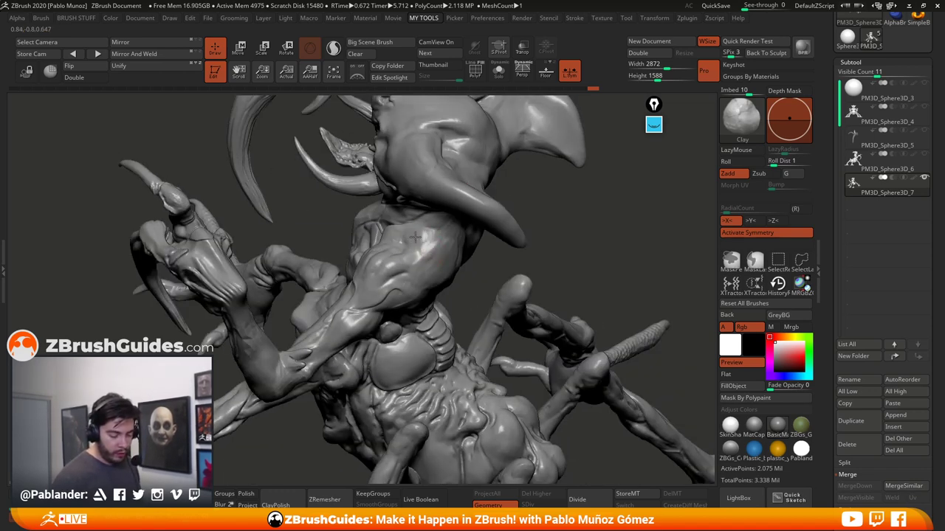
{"action": "right_click_drag", "start_coordinate": [427, 252], "coordinate": [442, 262]}
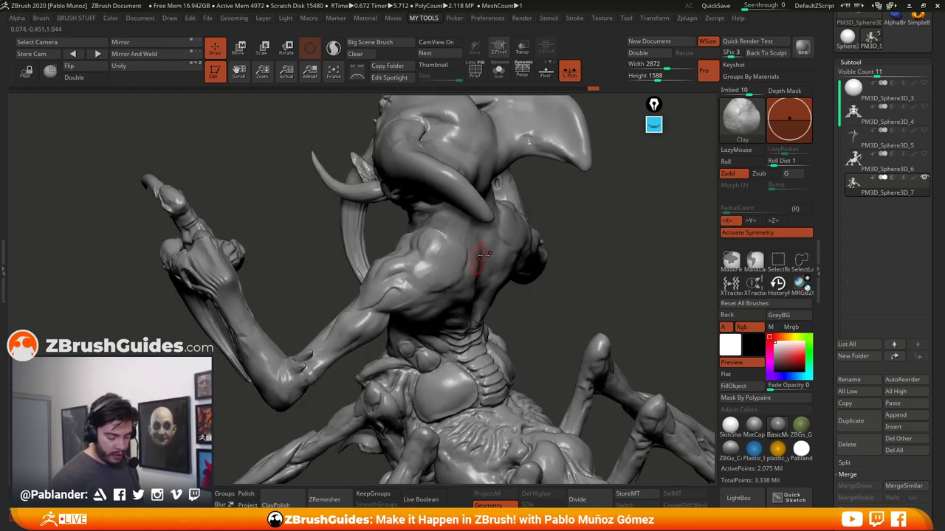
Carve creases along the upper and inner edges of the shoulder blades with DamStandard
{"action": "key", "text": "2"}
{"action": "key", "text": "1"}
{"action": "left_click", "coordinate": [623, 291]}
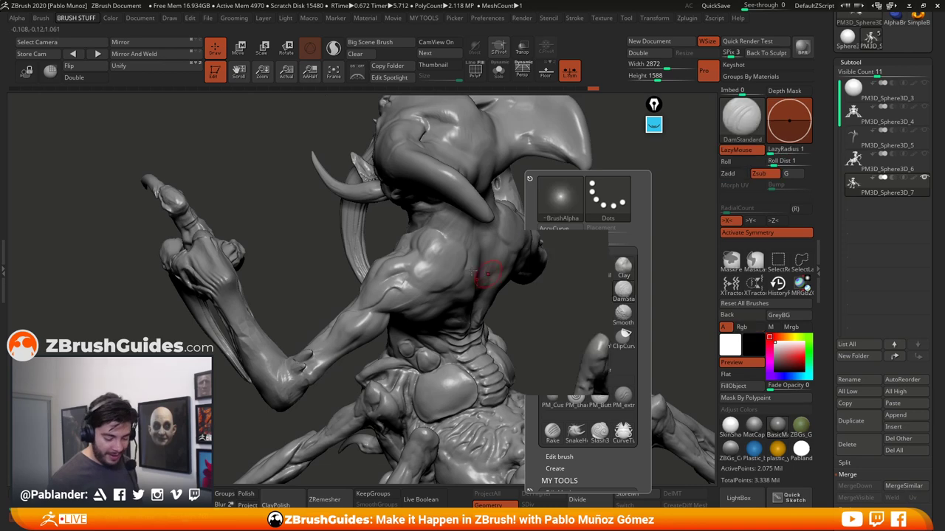
{"action": "right_click_drag", "start_coordinate": [487, 275], "coordinate": [466, 286]}
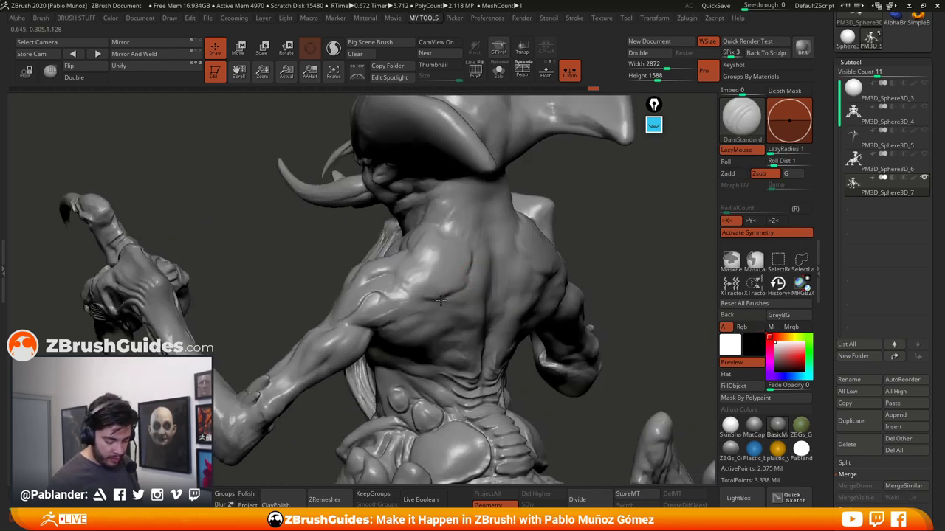
{"action": "mouse_move", "coordinate": [406, 290]}
{"action": "right_mouse_down"}
{"action": "mouse_move", "coordinate": [387, 284]}
{"action": "mouse_move", "coordinate": [398, 277]}
{"action": "mouse_move", "coordinate": [386, 242]}
{"action": "mouse_move", "coordinate": [395, 234]}
{"action": "right_mouse_up"}
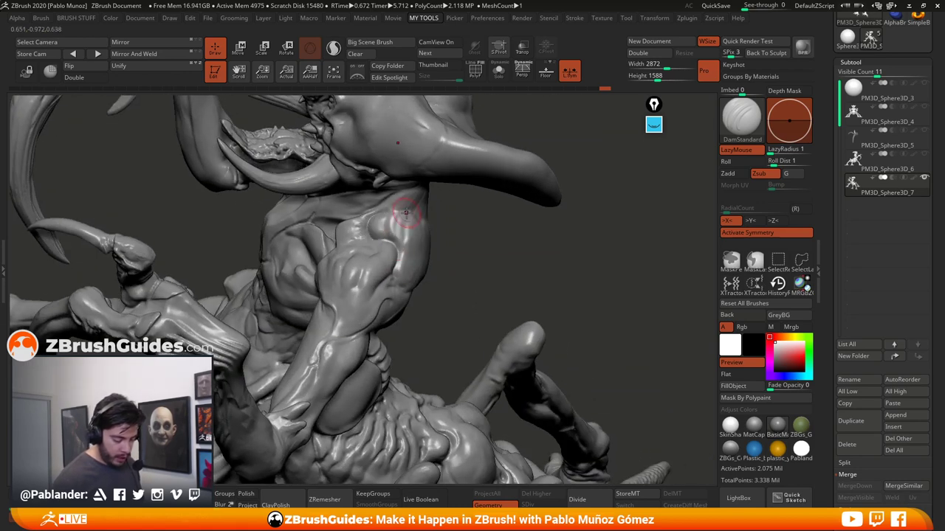
{"action": "right_click_drag", "start_coordinate": [470, 213], "coordinate": [418, 212]}
{"action": "left_click_drag", "start_coordinate": [417, 213], "coordinate": [448, 217]}
{"action": "mouse_move", "coordinate": [444, 220]}
{"action": "left_mouse_down"}
{"action": "mouse_move", "coordinate": [457, 260]}
{"action": "mouse_move", "coordinate": [437, 280]}
{"action": "left_mouse_up"}
{"action": "right_click_drag", "start_coordinate": [410, 270], "coordinate": [442, 263]}
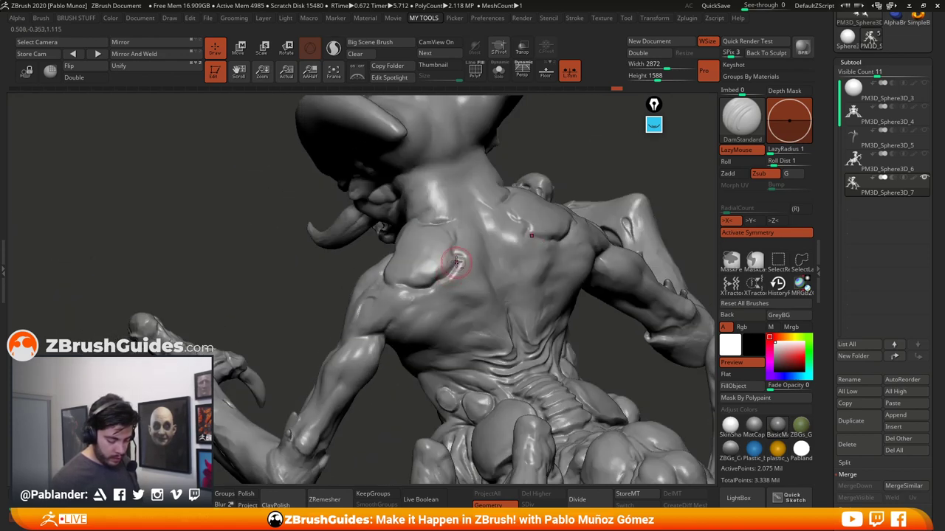
Extend the DamStandard creases beneath the shoulder blades and around the tops of the shoulders, refining the back's definition
{"action": "left_click_drag", "start_coordinate": [436, 277], "coordinate": [388, 279]}
{"action": "right_click_drag", "start_coordinate": [371, 276], "coordinate": [394, 276]}
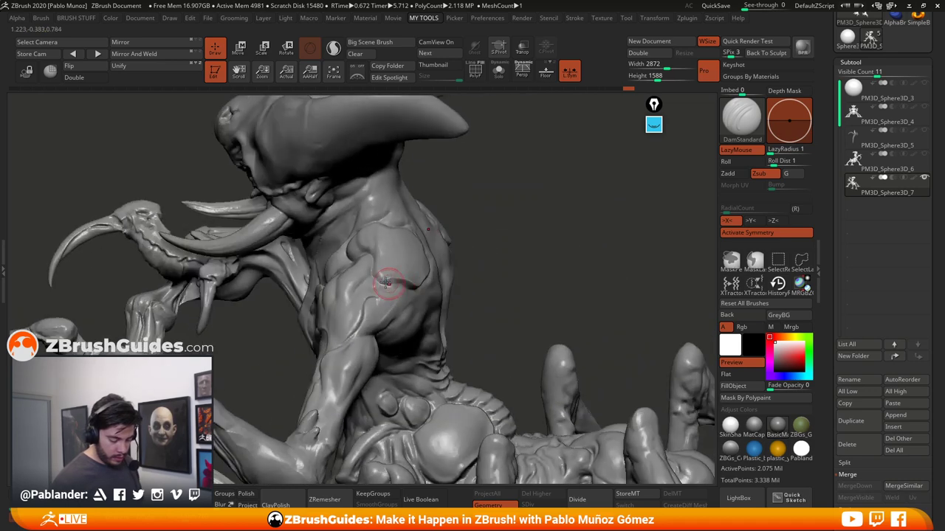
{"action": "left_click_drag", "start_coordinate": [395, 282], "coordinate": [375, 258]}
{"action": "right_click_drag", "start_coordinate": [512, 305], "coordinate": [441, 259]}
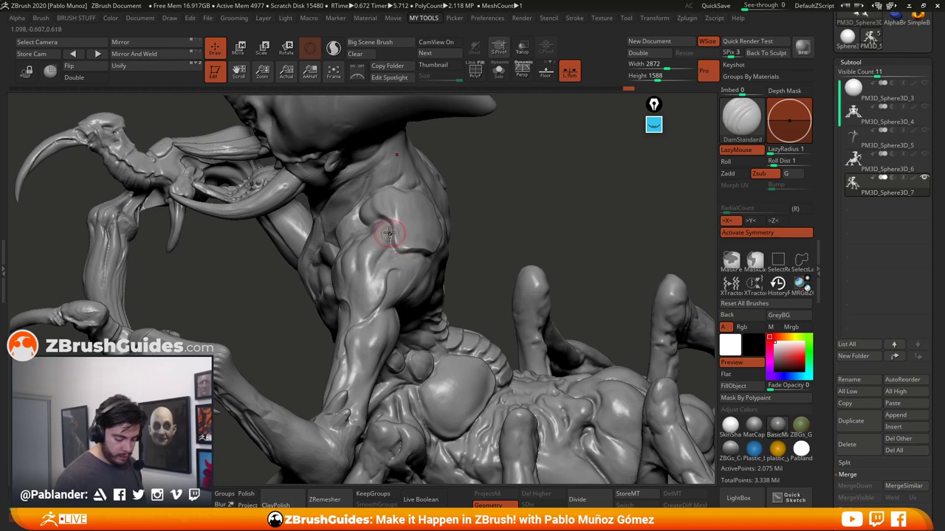
{"action": "right_click_drag", "start_coordinate": [389, 234], "coordinate": [364, 201]}
{"action": "left_click_drag", "start_coordinate": [351, 205], "coordinate": [392, 215]}
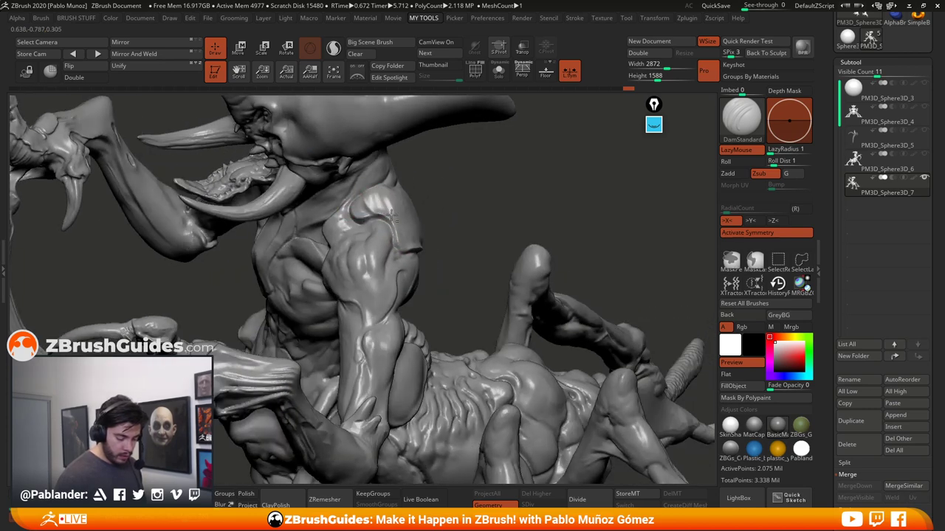
{"action": "mouse_move", "coordinate": [461, 216]}
{"action": "right_mouse_down", "text": "ctrl"}
{"action": "mouse_move", "coordinate": [472, 214]}
{"action": "mouse_move", "coordinate": [476, 177]}
{"action": "mouse_move", "coordinate": [506, 200]}
{"action": "mouse_move", "coordinate": [516, 246]}
{"action": "mouse_move", "coordinate": [490, 279]}
{"action": "mouse_move", "coordinate": [538, 280]}
{"action": "mouse_move", "coordinate": [552, 268]}
{"action": "mouse_move", "coordinate": [544, 279]}
{"action": "right_mouse_up", "text": "ctrl"}
{"action": "key", "text": "f"}
{"action": "left_click_drag", "start_coordinate": [437, 240], "coordinate": [422, 253]}
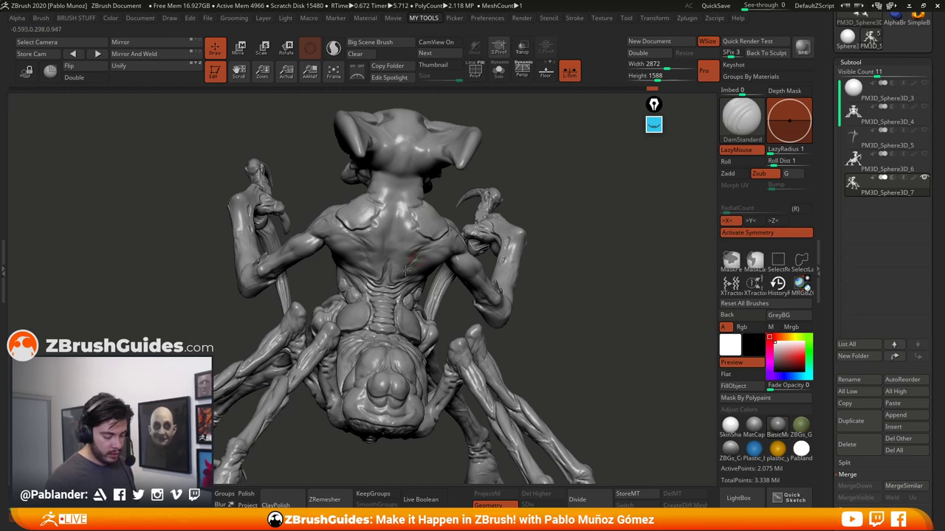
Review the whole creature's silhouette and forms from the side and front
{"action": "right_click_drag", "start_coordinate": [416, 257], "coordinate": [414, 188]}
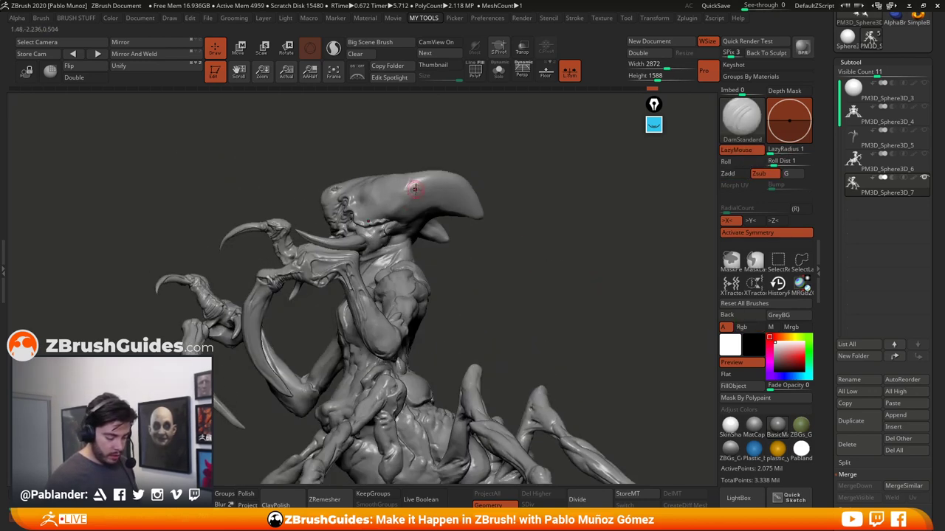
{"action": "right_click_drag", "start_coordinate": [445, 218], "coordinate": [372, 199]}
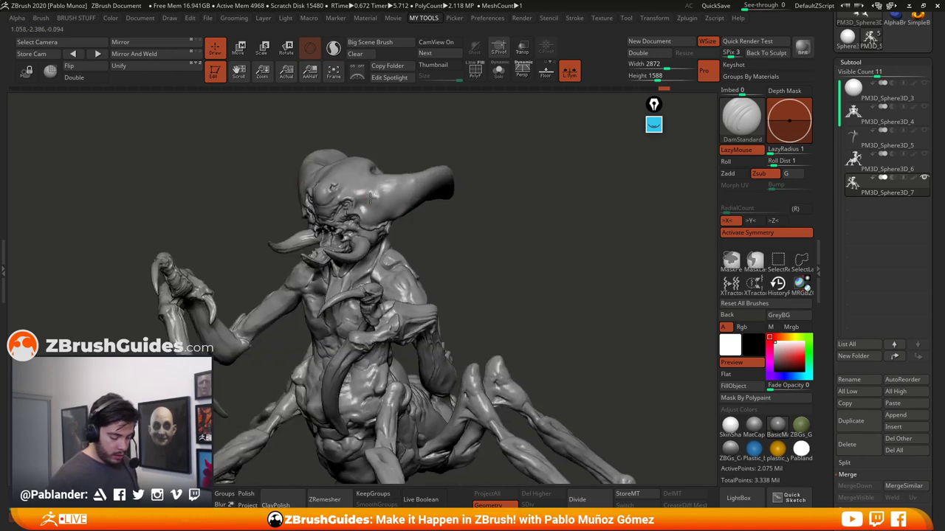
{"action": "right_click_drag", "start_coordinate": [480, 251], "coordinate": [560, 272]}
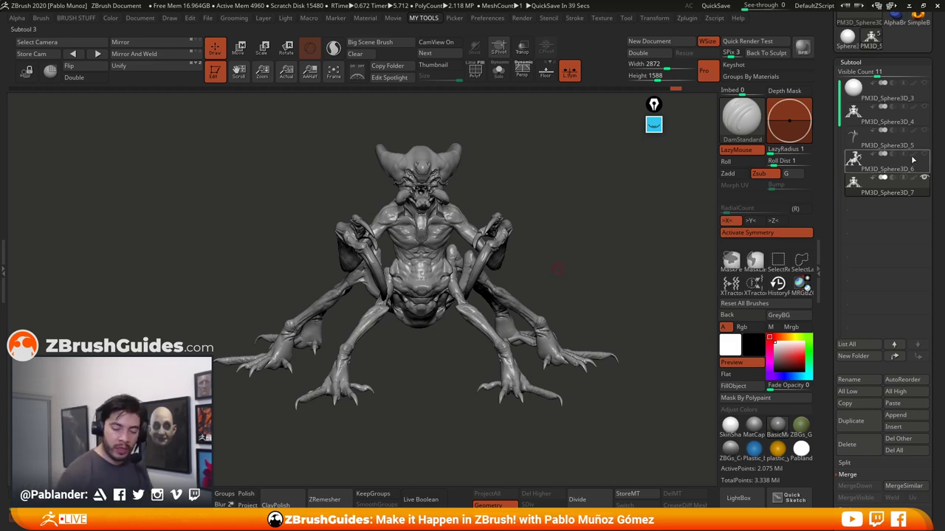
Isolate subtool PM3D_Sphere3D_4, switch to PM3D_Sphere3D_6 and show its wireframe without polygroup colours
{"action": "left_click", "coordinate": [911, 120]}
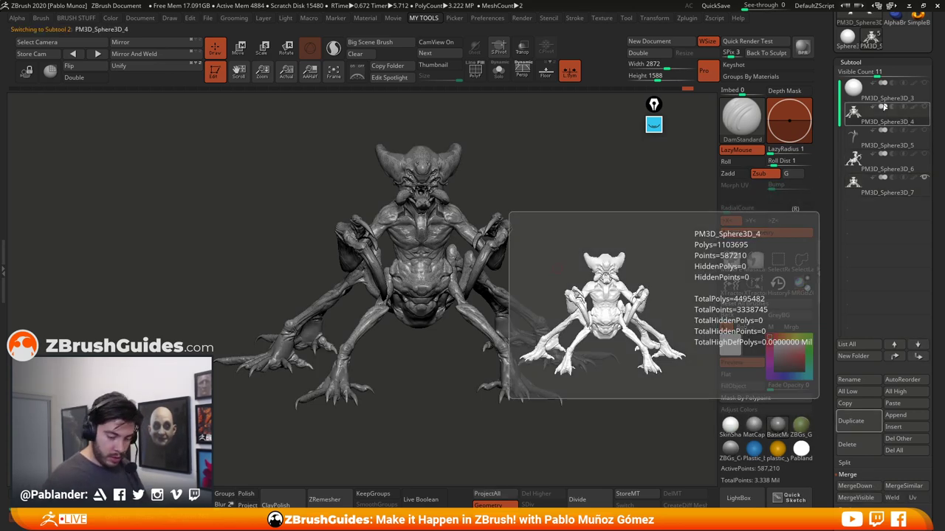
{"action": "left_click", "coordinate": [499, 71]}
{"action": "left_click", "coordinate": [911, 165]}
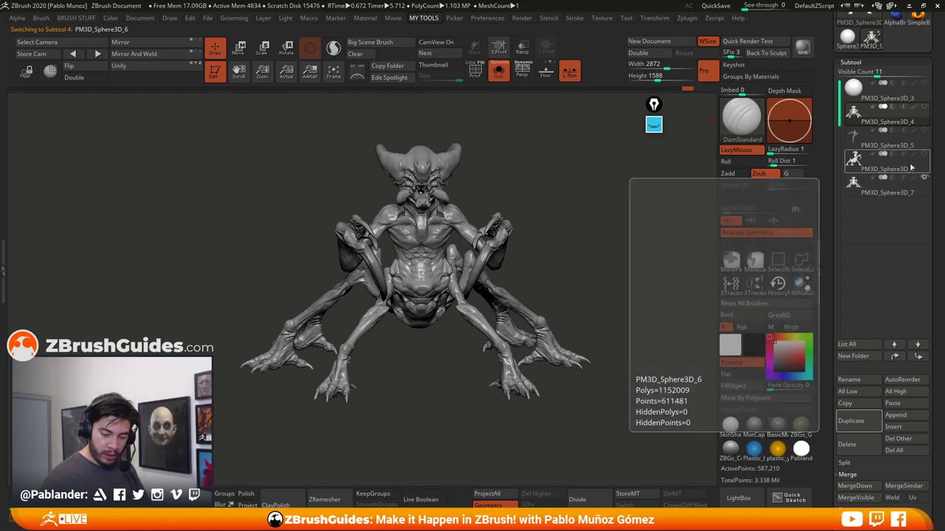
{"action": "key", "text": "shift+f"}
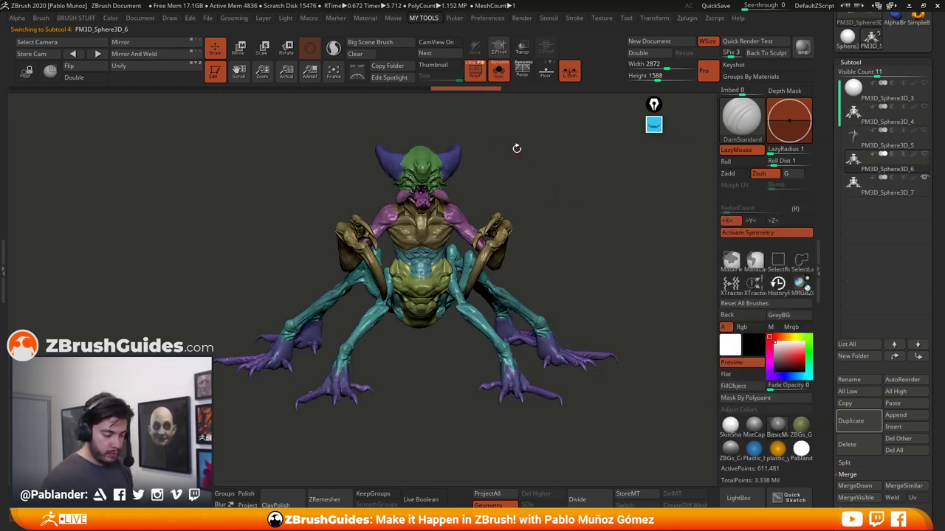
{"action": "left_click", "coordinate": [476, 69]}
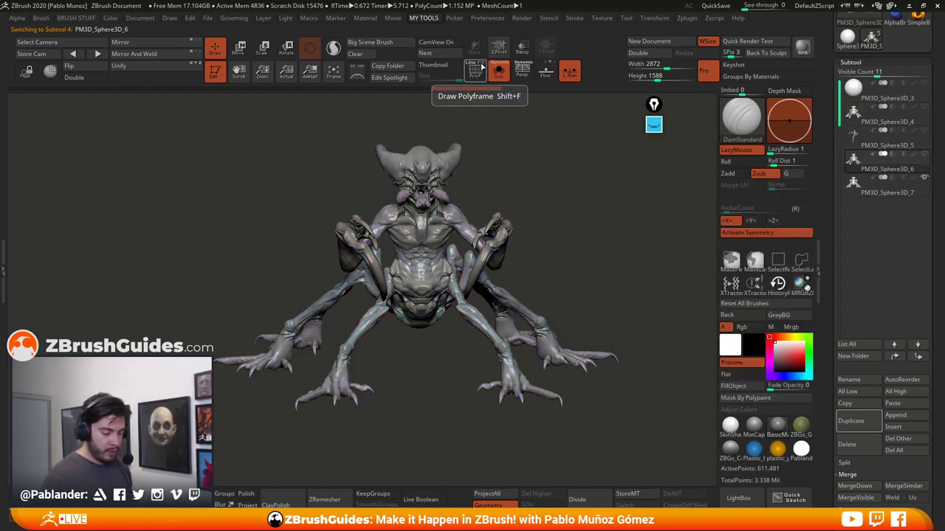
{"action": "left_click", "coordinate": [482, 66]}
Examine the mesh density of PM3D_Sphere3D_6 across the torso, arms, legs and feet
{"action": "left_click_drag", "start_coordinate": [519, 221], "coordinate": [525, 321], "text": "alt"}
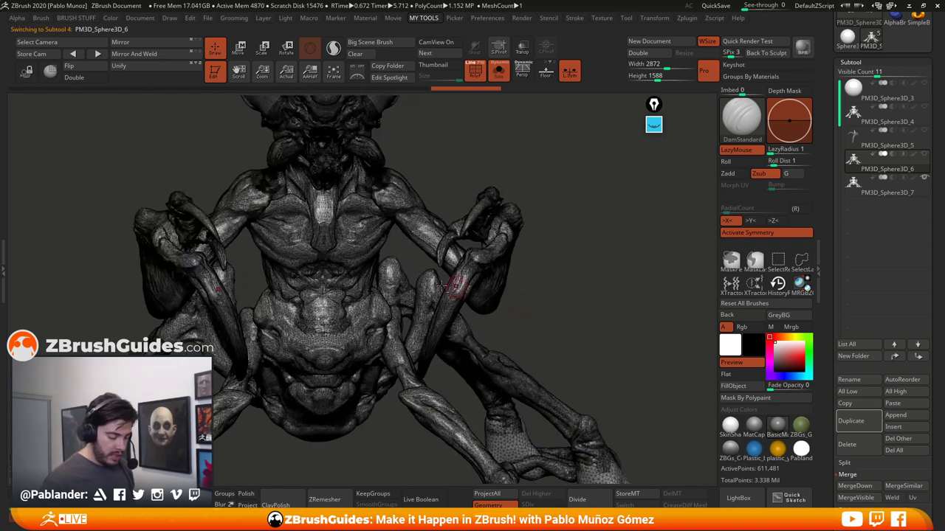
{"action": "mouse_move", "coordinate": [441, 287]}
{"action": "right_mouse_down"}
{"action": "mouse_move", "coordinate": [487, 269]}
{"action": "mouse_move", "coordinate": [400, 185]}
{"action": "mouse_move", "coordinate": [509, 269]}
{"action": "right_mouse_up"}
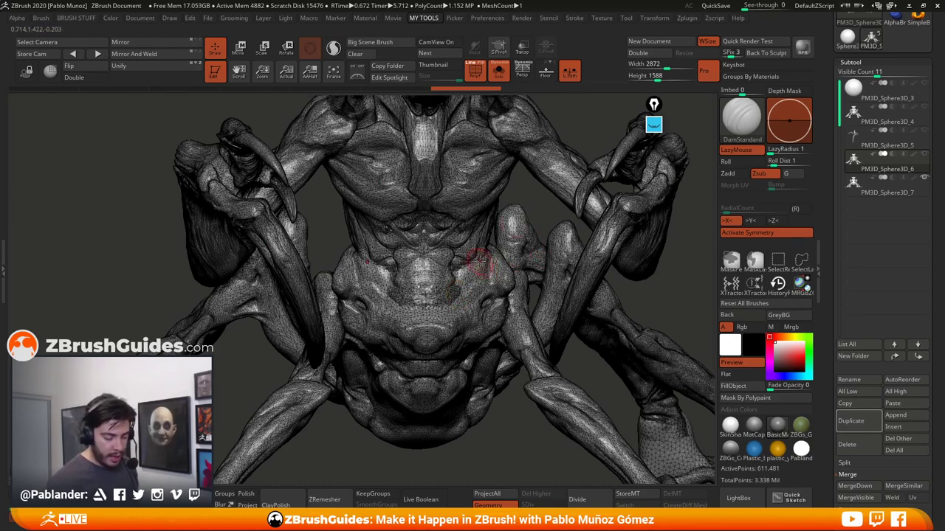
{"action": "mouse_move", "coordinate": [406, 154]}
{"action": "right_mouse_down"}
{"action": "mouse_move", "coordinate": [466, 258]}
{"action": "mouse_move", "coordinate": [463, 217]}
{"action": "mouse_move", "coordinate": [422, 156]}
{"action": "right_mouse_up"}
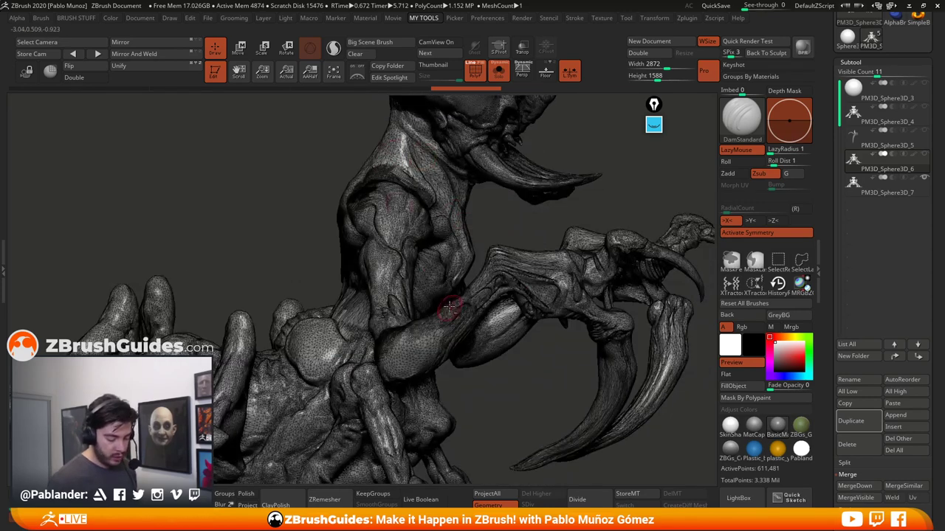
{"action": "right_click_drag", "start_coordinate": [450, 307], "coordinate": [442, 264], "text": "ctrl"}
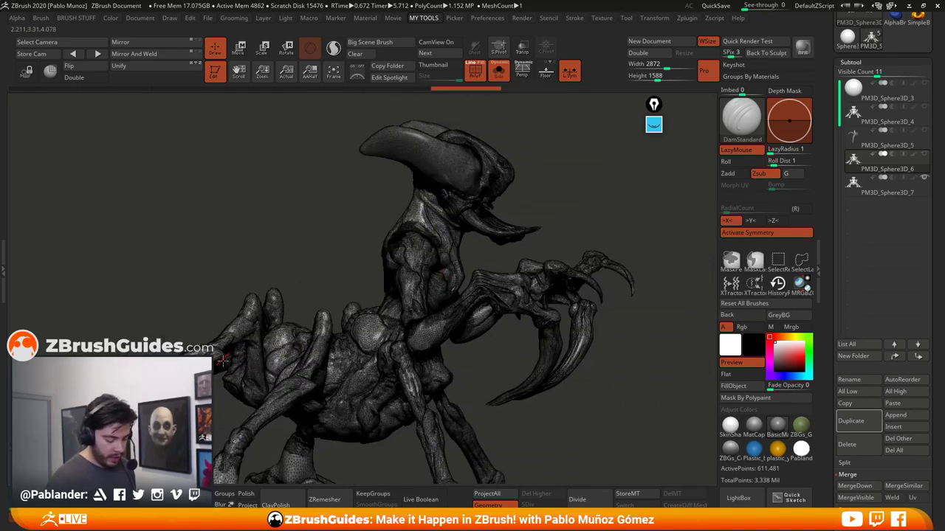
{"action": "mouse_move", "coordinate": [420, 352]}
{"action": "right_mouse_down"}
{"action": "mouse_move", "coordinate": [373, 334]}
{"action": "mouse_move", "coordinate": [379, 410]}
{"action": "right_mouse_up"}
{"action": "right_click_drag", "start_coordinate": [376, 315], "coordinate": [425, 307]}
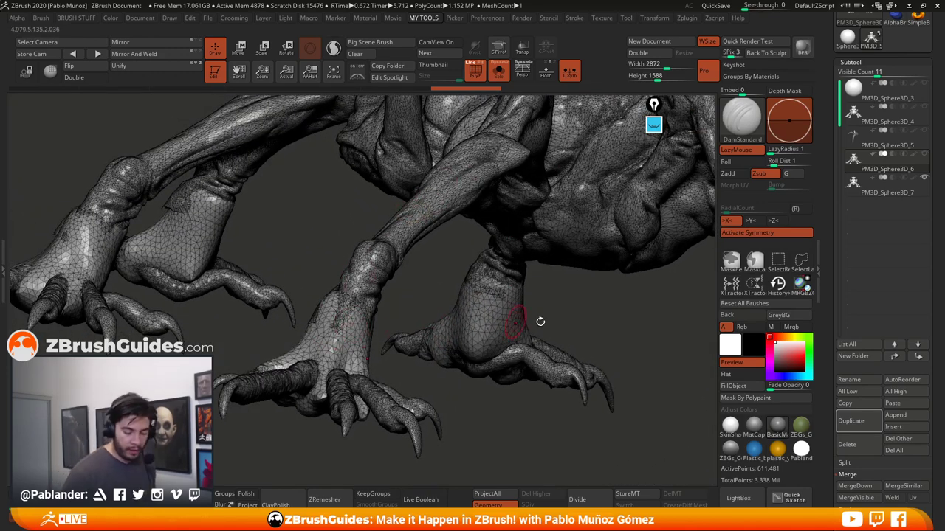
{"action": "right_click_drag", "start_coordinate": [592, 319], "coordinate": [560, 246], "text": "ctrl"}
{"action": "right_click_drag", "start_coordinate": [555, 322], "coordinate": [530, 325], "text": "shift"}
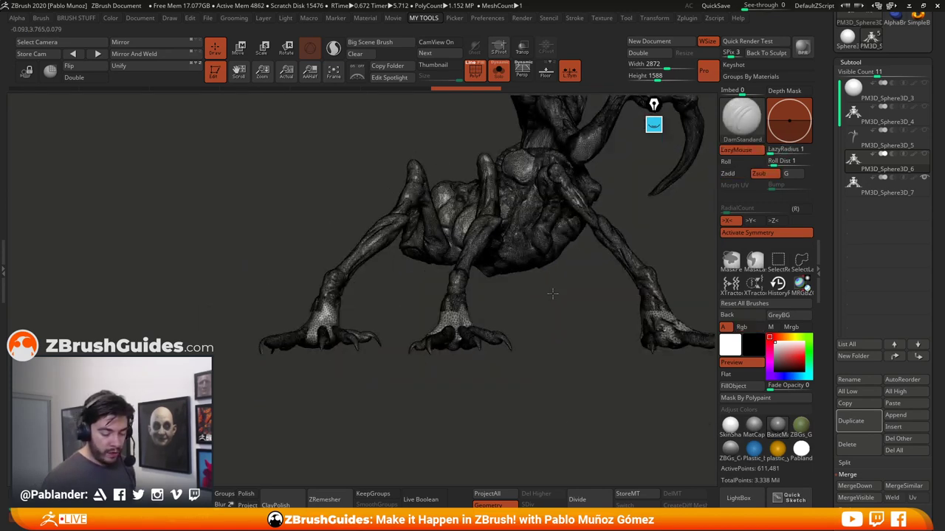
{"action": "mouse_move", "coordinate": [552, 294]}
{"action": "right_mouse_down"}
{"action": "mouse_move", "coordinate": [510, 320]}
{"action": "mouse_move", "coordinate": [528, 316]}
{"action": "mouse_move", "coordinate": [543, 291]}
{"action": "mouse_move", "coordinate": [565, 289]}
{"action": "mouse_move", "coordinate": [549, 281]}
{"action": "right_mouse_up"}
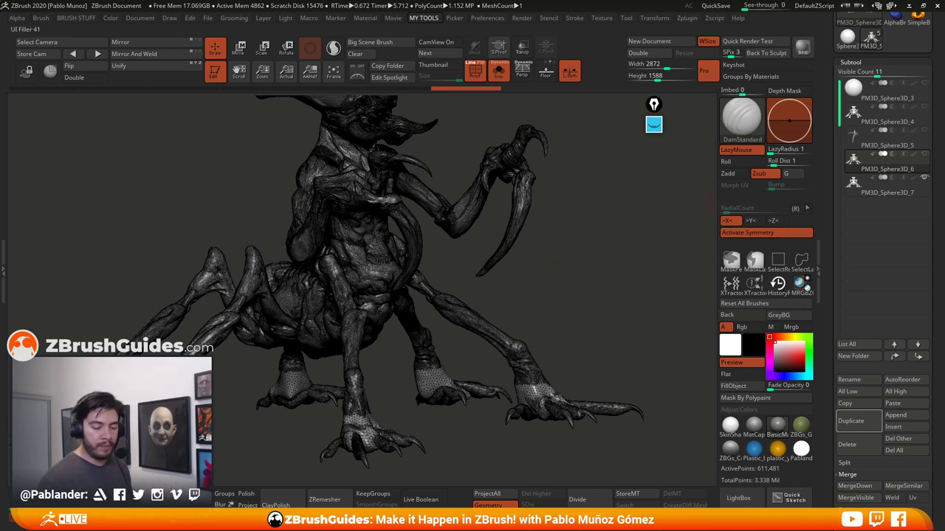
Return to subtool PM3D_Sphere3D_7 and turn off Solo and the polyframe display
{"action": "left_click", "coordinate": [894, 188]}
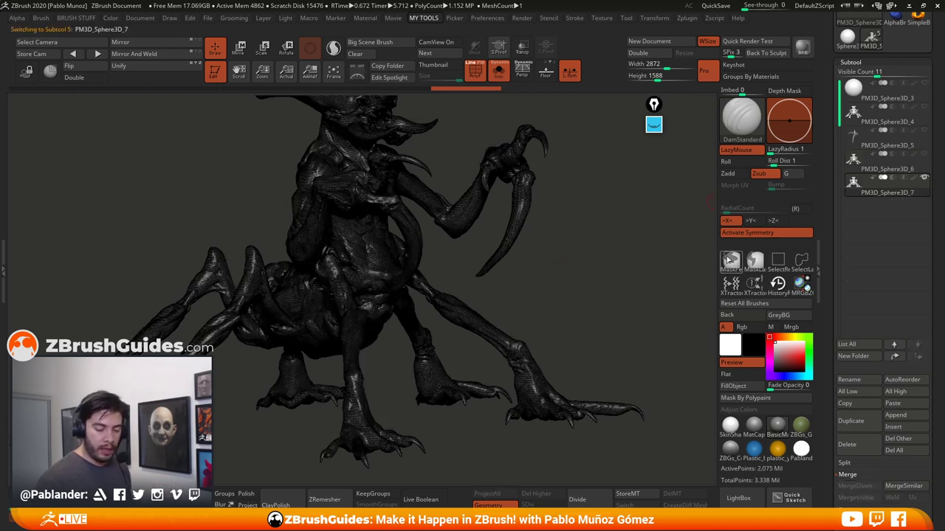
{"action": "left_click", "coordinate": [497, 77]}
{"action": "mouse_move", "coordinate": [577, 271]}
{"action": "left_mouse_down"}
{"action": "mouse_move", "coordinate": [576, 248]}
{"action": "mouse_move", "coordinate": [555, 249]}
{"action": "mouse_move", "coordinate": [649, 284]}
{"action": "mouse_move", "coordinate": [580, 263]}
{"action": "mouse_move", "coordinate": [591, 270]}
{"action": "left_mouse_up"}
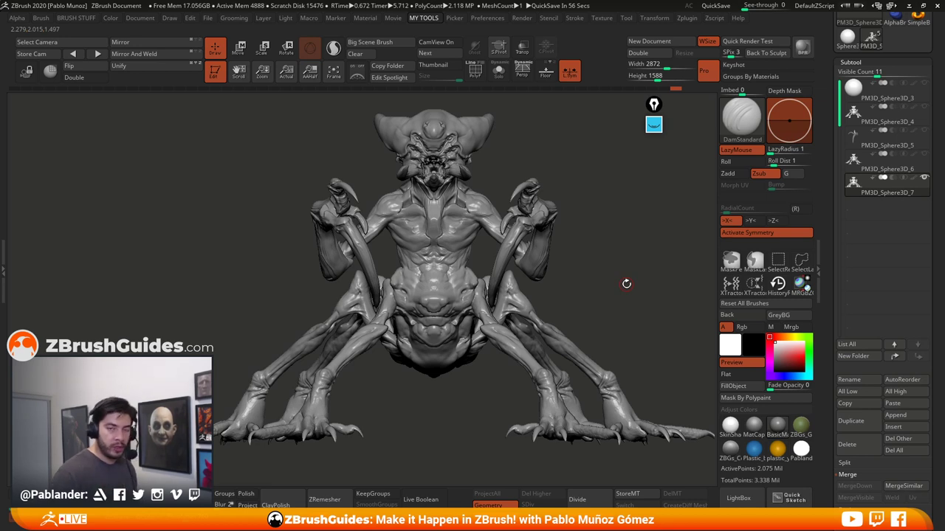
{"action": "left_click_drag", "start_coordinate": [609, 283], "coordinate": [618, 291]}
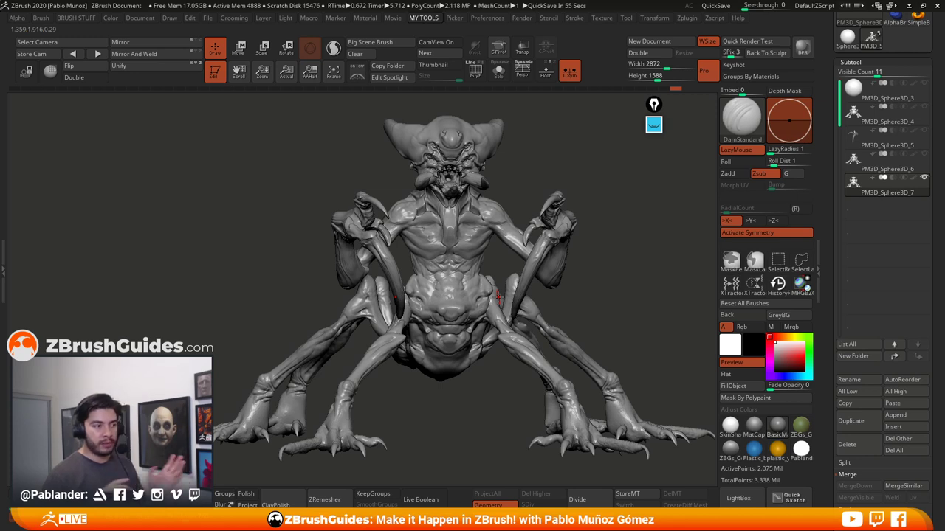
{"action": "mouse_move", "coordinate": [607, 277]}
{"action": "left_mouse_down"}
{"action": "mouse_move", "coordinate": [450, 252]}
{"action": "mouse_move", "coordinate": [523, 220]}
{"action": "mouse_move", "coordinate": [612, 215]}
{"action": "mouse_move", "coordinate": [552, 215]}
{"action": "mouse_move", "coordinate": [582, 226]}
{"action": "mouse_move", "coordinate": [513, 240]}
{"action": "mouse_move", "coordinate": [472, 234]}
{"action": "mouse_move", "coordinate": [587, 249]}
{"action": "mouse_move", "coordinate": [640, 238]}
{"action": "mouse_move", "coordinate": [648, 255]}
{"action": "mouse_move", "coordinate": [616, 251]}
{"action": "mouse_move", "coordinate": [624, 242]}
{"action": "left_mouse_up"}
{"action": "left_click_drag", "start_coordinate": [633, 246], "coordinate": [609, 257]}
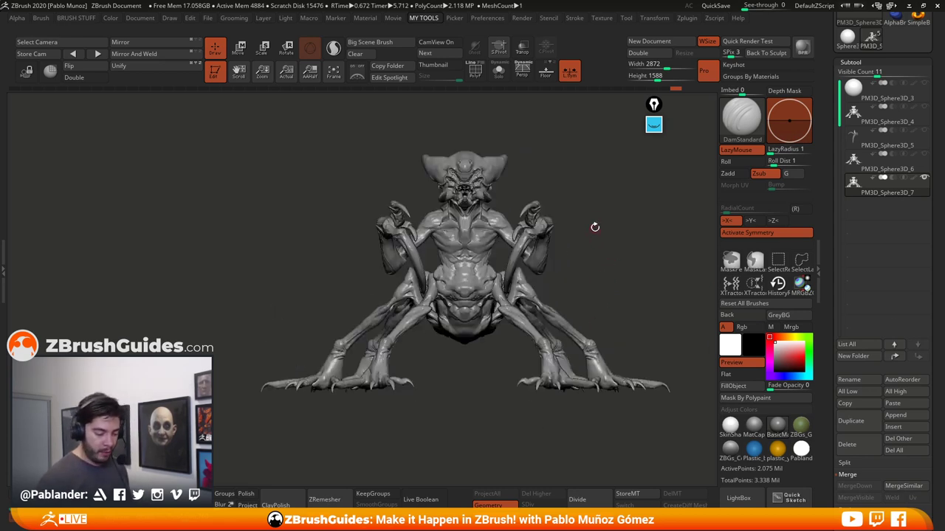
{"action": "key", "text": "2"}
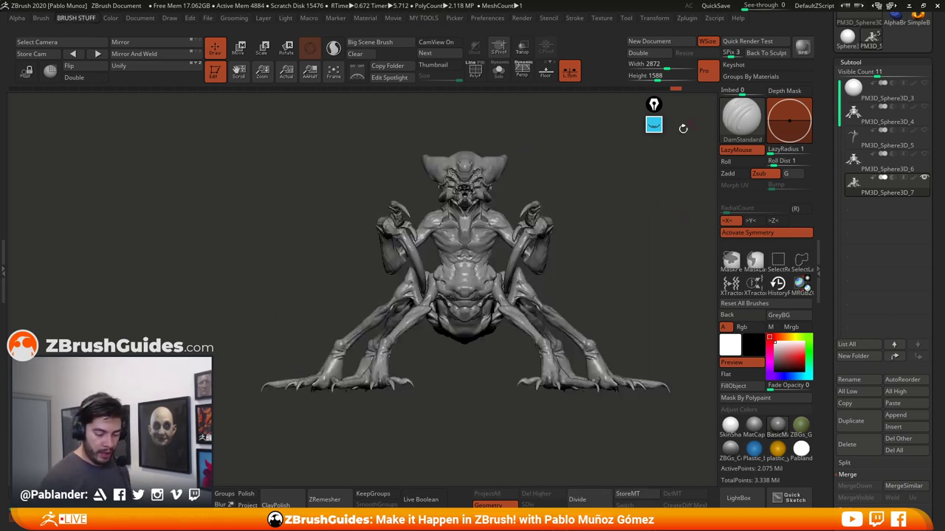
Set up the Standard brush for colour-only painting with Zadd, Zsub and LazyMouse off and Rgb on
{"action": "key", "text": "1"}
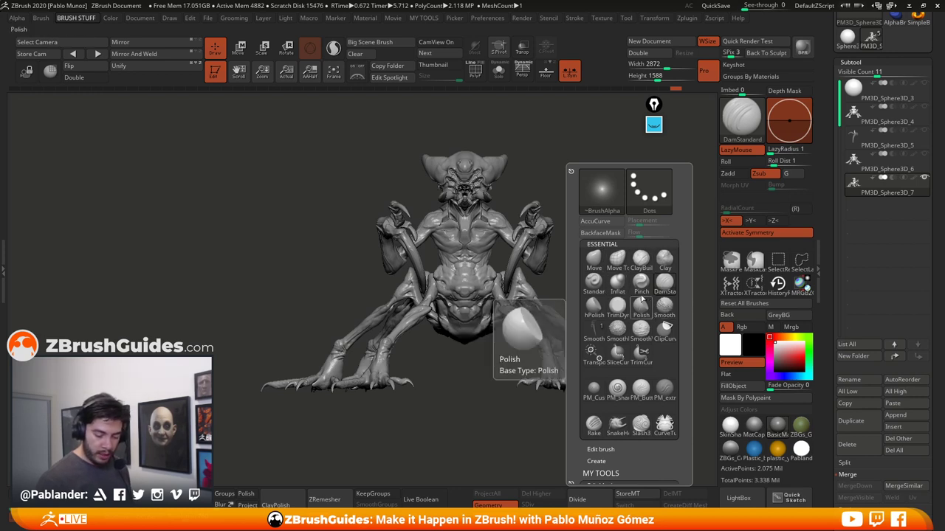
{"action": "left_click", "coordinate": [595, 285]}
{"action": "left_click_drag", "start_coordinate": [639, 238], "coordinate": [609, 262]}
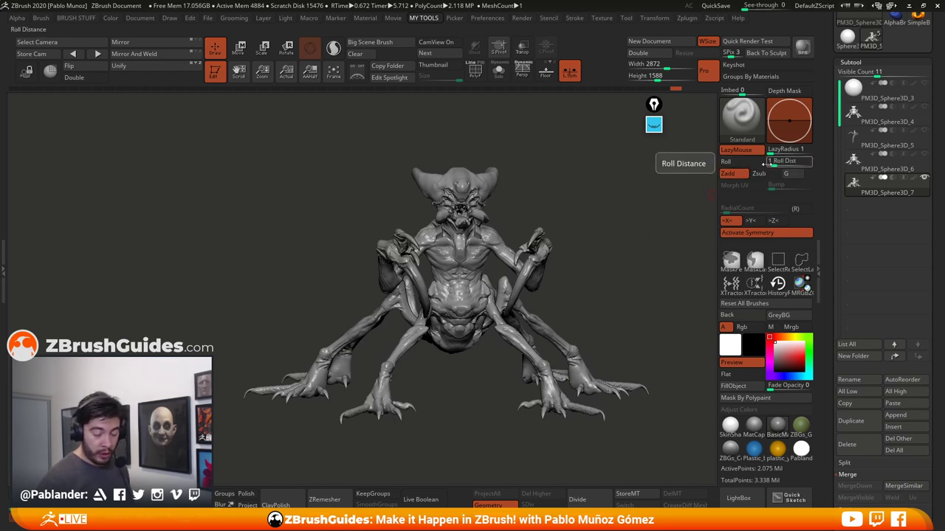
{"action": "left_click", "coordinate": [759, 173]}
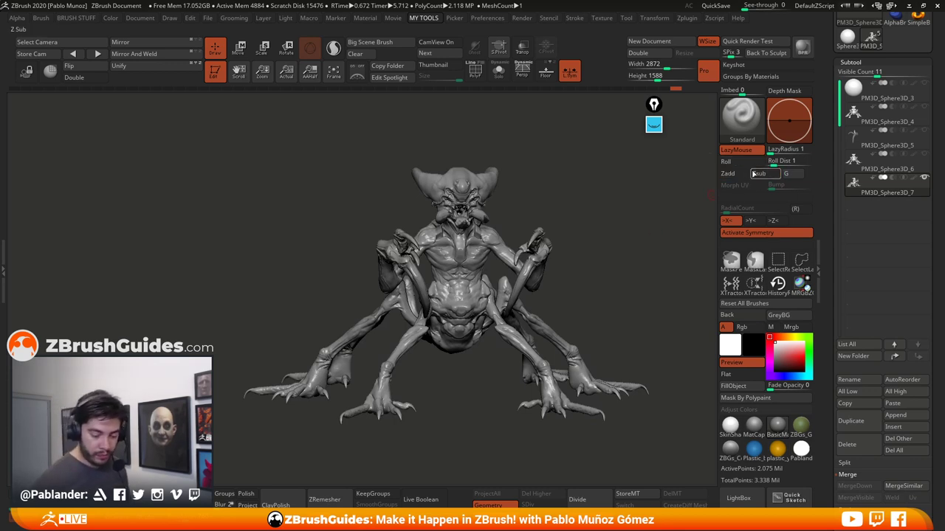
{"action": "left_click", "coordinate": [736, 149]}
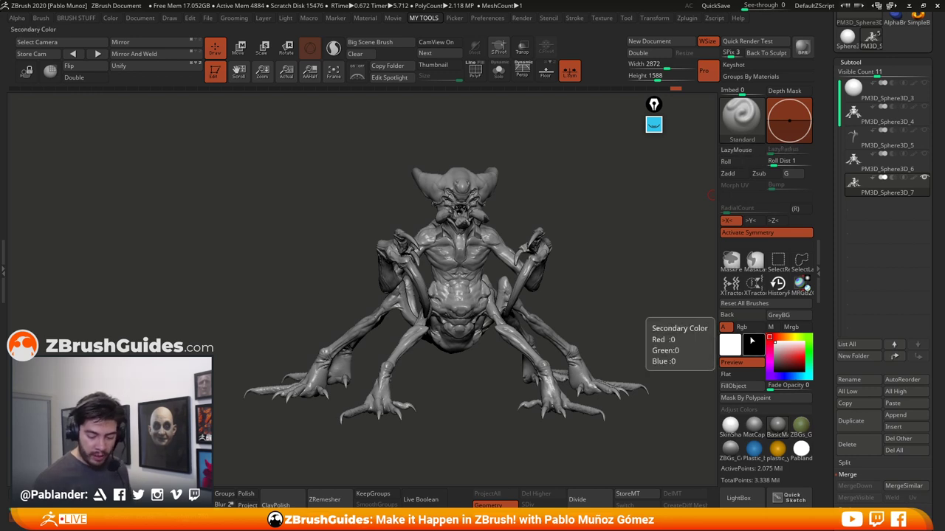
{"action": "left_click", "coordinate": [742, 328]}
Apply the SkinShade material and fill the creature with a light skin tone
{"action": "mouse_move", "coordinate": [633, 313]}
{"action": "left_mouse_down", "text": "alt"}
{"action": "mouse_move", "coordinate": [599, 302]}
{"action": "mouse_move", "coordinate": [677, 385]}
{"action": "left_mouse_up", "text": "alt"}
{"action": "key", "text": "space"}
{"action": "left_click", "coordinate": [605, 274]}
{"action": "left_click", "coordinate": [729, 422]}
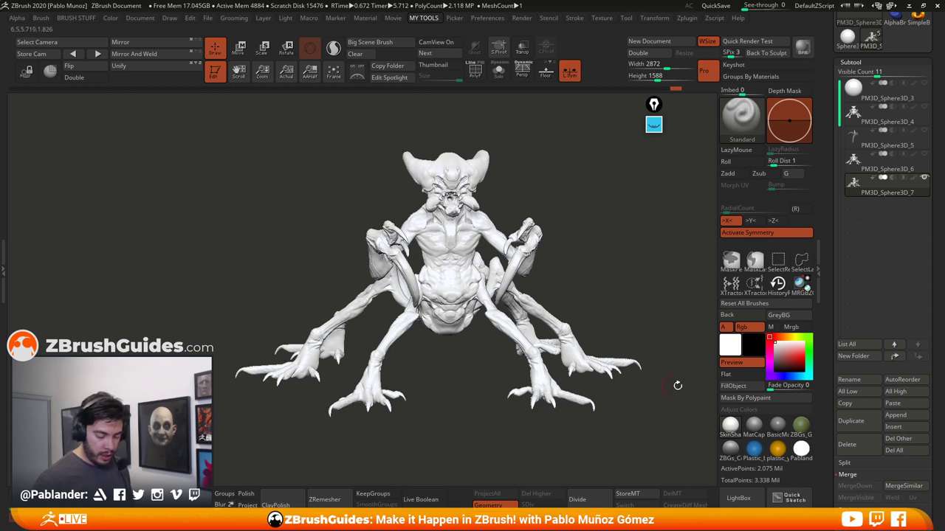
{"action": "mouse_move", "coordinate": [793, 349]}
{"action": "left_mouse_down"}
{"action": "mouse_move", "coordinate": [783, 338]}
{"action": "mouse_move", "coordinate": [785, 351]}
{"action": "left_mouse_up"}
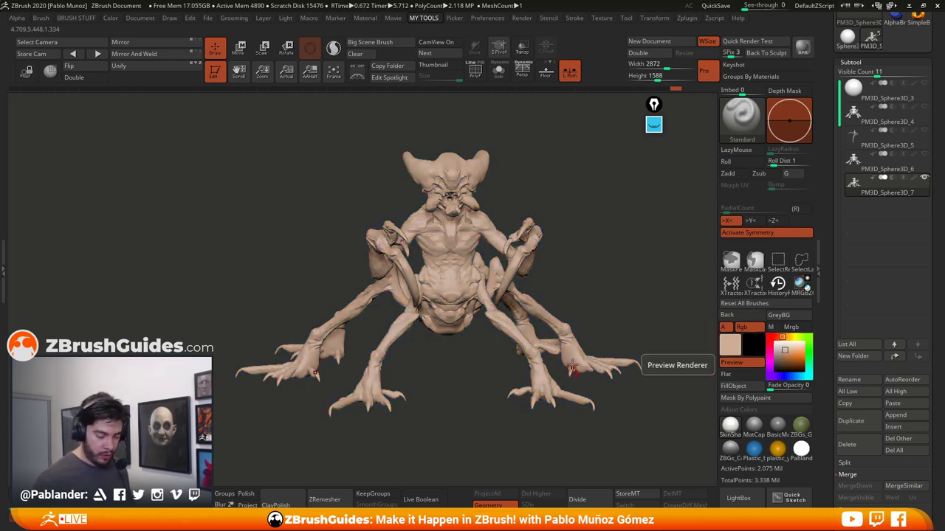
{"action": "left_click_drag", "start_coordinate": [620, 296], "coordinate": [593, 276]}
{"action": "left_click", "coordinate": [746, 387]}
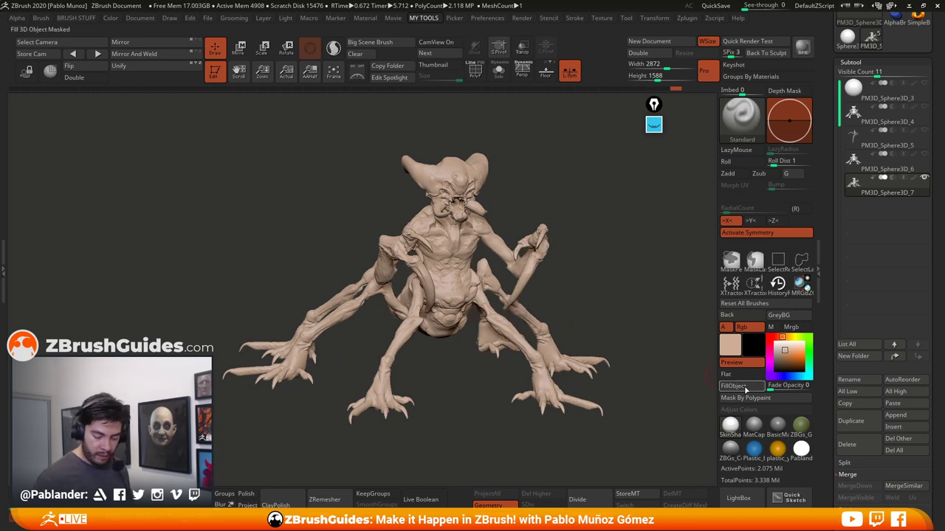
Paint the creature's feet and lower legs in brown and reddish brown
{"action": "key", "text": "space"}
{"action": "mouse_move", "coordinate": [586, 241]}
{"action": "left_mouse_down"}
{"action": "mouse_move", "coordinate": [608, 243]}
{"action": "mouse_move", "coordinate": [601, 266]}
{"action": "mouse_move", "coordinate": [557, 311]}
{"action": "left_mouse_up"}
{"action": "key", "text": "space"}
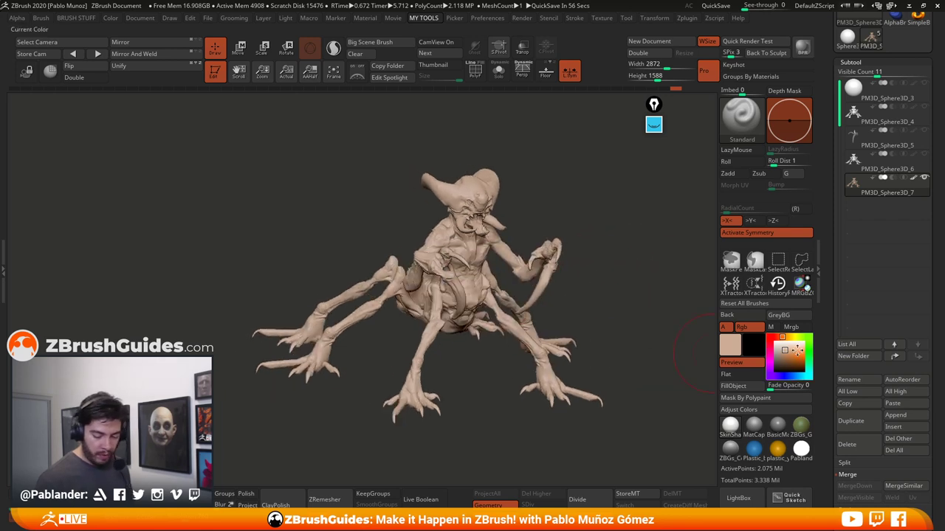
{"action": "mouse_move", "coordinate": [796, 352]}
{"action": "left_mouse_down"}
{"action": "mouse_move", "coordinate": [778, 338]}
{"action": "mouse_move", "coordinate": [790, 362]}
{"action": "left_mouse_up"}
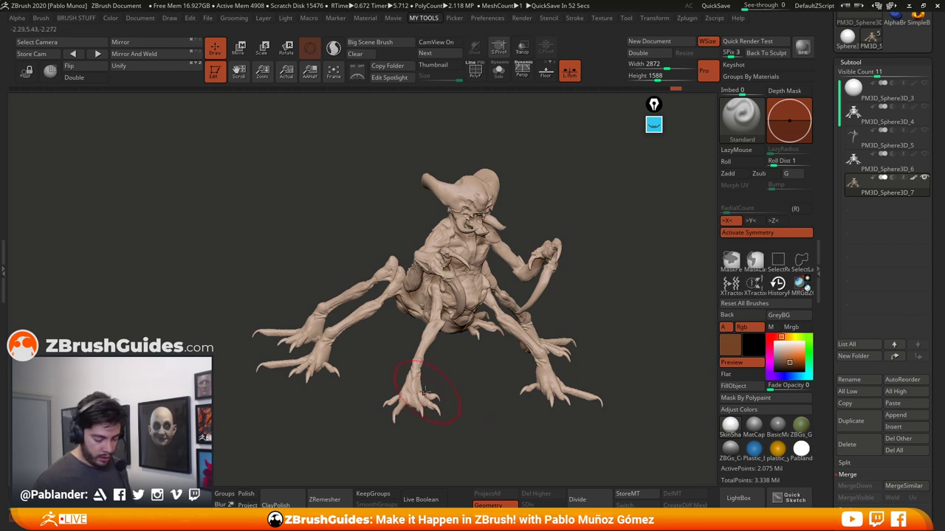
{"action": "mouse_move", "coordinate": [423, 393]}
{"action": "left_mouse_down"}
{"action": "mouse_move", "coordinate": [396, 409]}
{"action": "mouse_move", "coordinate": [434, 403]}
{"action": "mouse_move", "coordinate": [415, 375]}
{"action": "mouse_move", "coordinate": [421, 350]}
{"action": "left_mouse_up"}
{"action": "left_click", "coordinate": [779, 338]}
{"action": "mouse_move", "coordinate": [348, 363]}
{"action": "left_mouse_down"}
{"action": "mouse_move", "coordinate": [317, 347]}
{"action": "mouse_move", "coordinate": [355, 318]}
{"action": "mouse_move", "coordinate": [265, 329]}
{"action": "mouse_move", "coordinate": [332, 316]}
{"action": "left_mouse_up"}
{"action": "key", "text": "space"}
{"action": "left_click", "coordinate": [371, 253]}
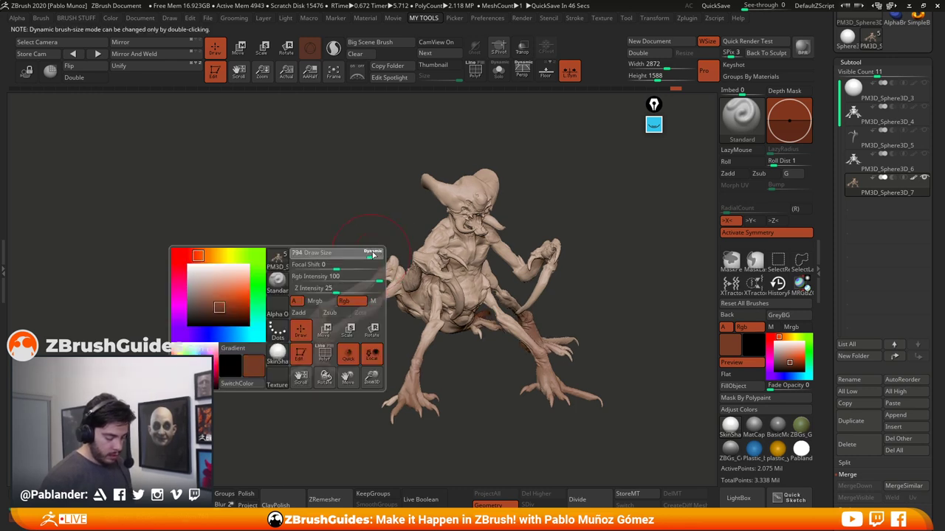
{"action": "left_click_drag", "start_coordinate": [578, 215], "coordinate": [591, 241]}
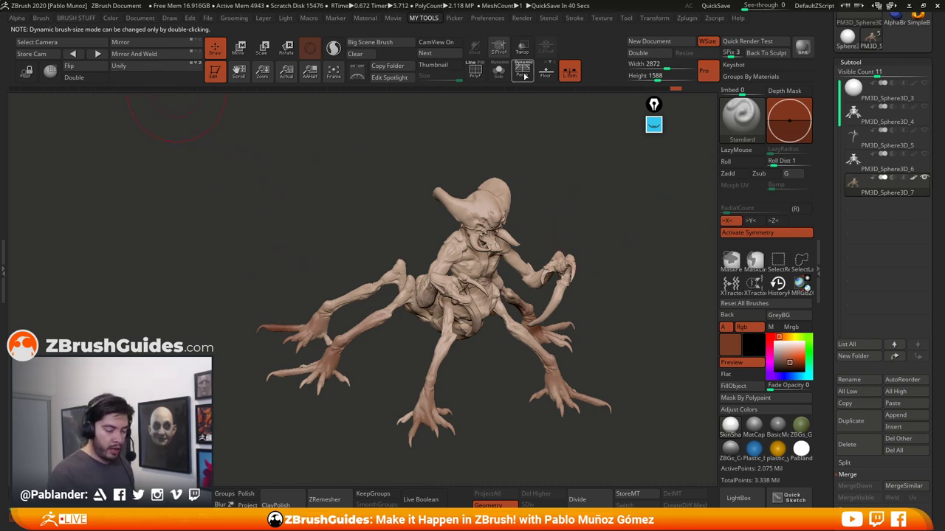
{"action": "left_click", "coordinate": [546, 73]}
{"action": "left_click_drag", "start_coordinate": [500, 411], "coordinate": [492, 409]}
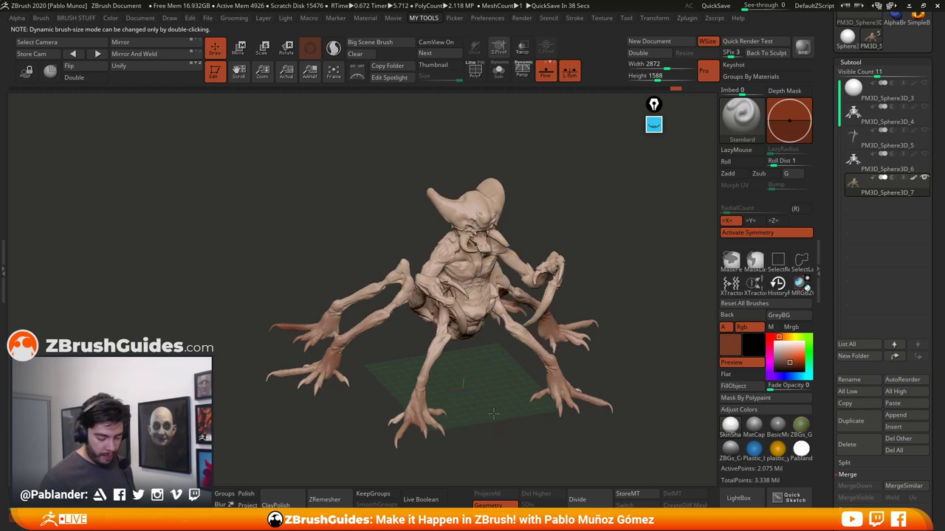
{"action": "left_click_drag", "start_coordinate": [633, 308], "coordinate": [613, 293], "text": "alt"}
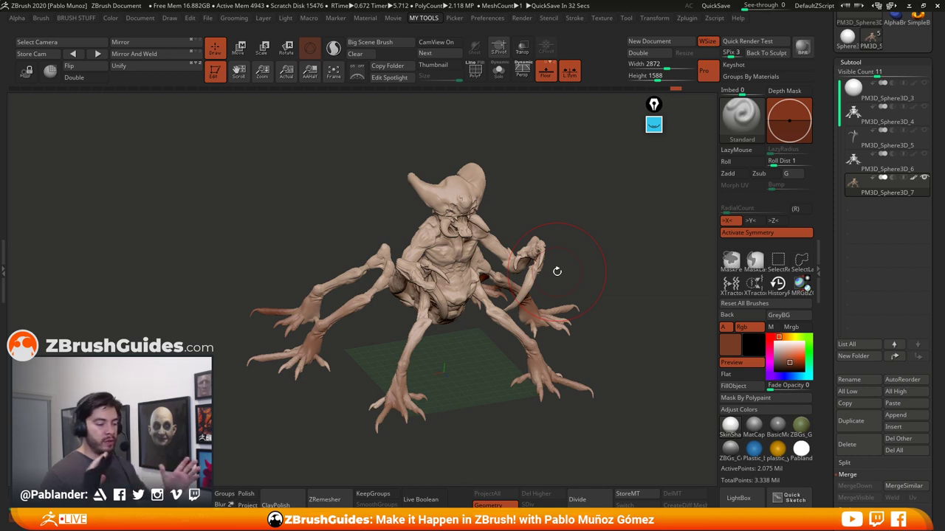
{"action": "left_click", "coordinate": [142, 67]}
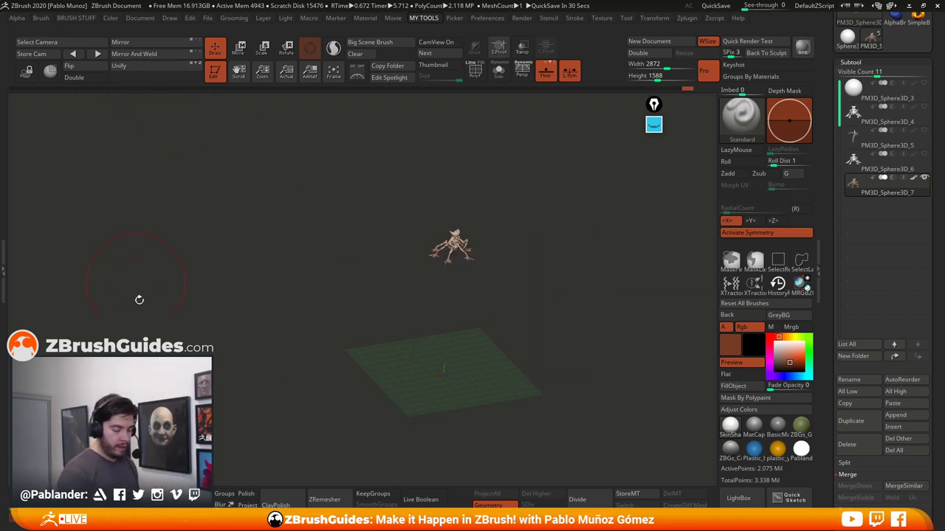
{"action": "left_click_drag", "start_coordinate": [531, 287], "coordinate": [464, 303]}
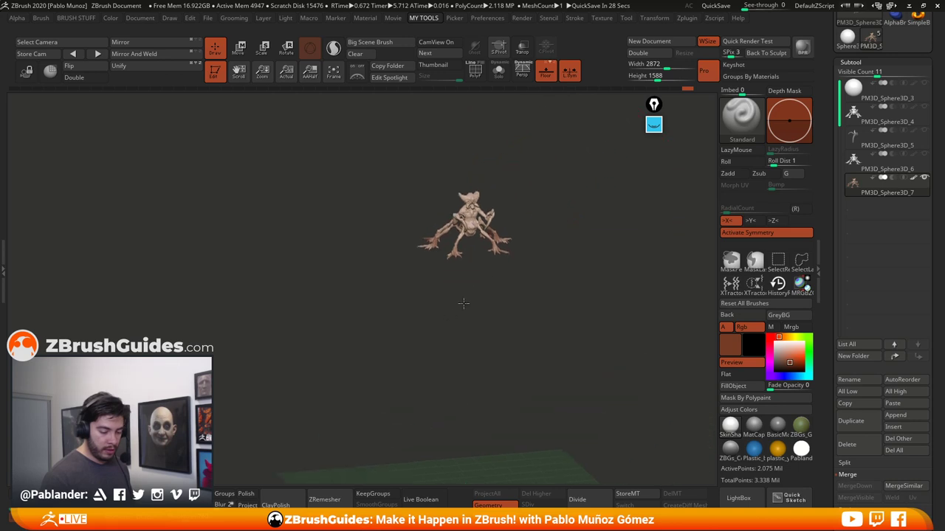
{"action": "key", "text": "shift+p"}
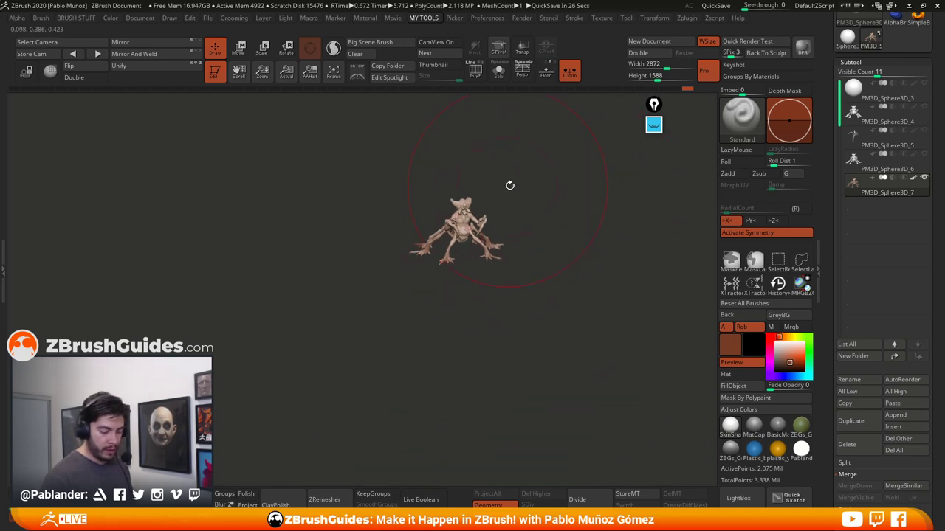
Extend the reddish-brown paint up the legs and across the rear of the body
{"action": "key", "text": "f"}
{"action": "key", "text": "space"}
{"action": "mouse_move", "coordinate": [509, 269]}
{"action": "left_mouse_down"}
{"action": "mouse_move", "coordinate": [435, 268]}
{"action": "mouse_move", "coordinate": [547, 263]}
{"action": "left_mouse_up"}
{"action": "left_click_drag", "start_coordinate": [360, 325], "coordinate": [433, 342]}
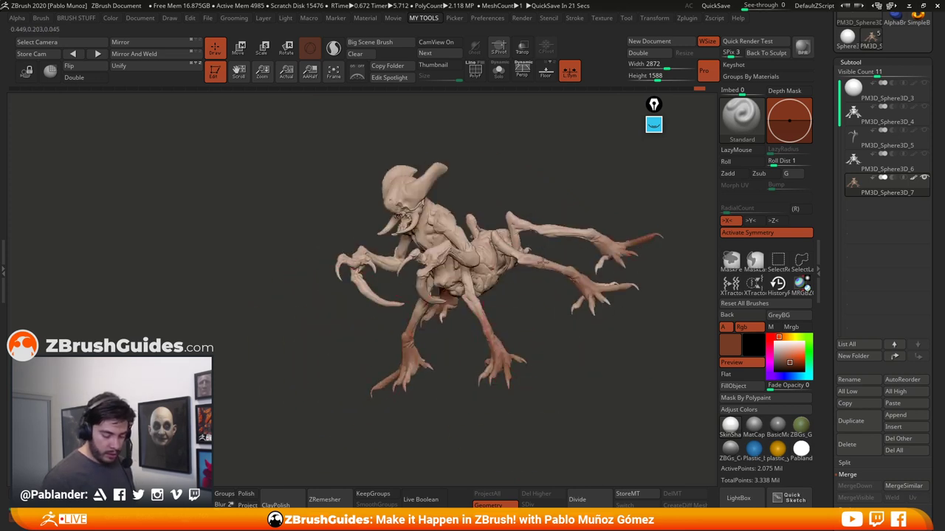
{"action": "left_click_drag", "start_coordinate": [622, 291], "coordinate": [571, 312]}
{"action": "mouse_move", "coordinate": [554, 274]}
{"action": "left_mouse_down"}
{"action": "mouse_move", "coordinate": [492, 204]}
{"action": "mouse_move", "coordinate": [507, 324]}
{"action": "mouse_move", "coordinate": [481, 248]}
{"action": "mouse_move", "coordinate": [459, 225]}
{"action": "mouse_move", "coordinate": [529, 251]}
{"action": "left_mouse_up"}
{"action": "left_click_drag", "start_coordinate": [460, 105], "coordinate": [453, 215]}
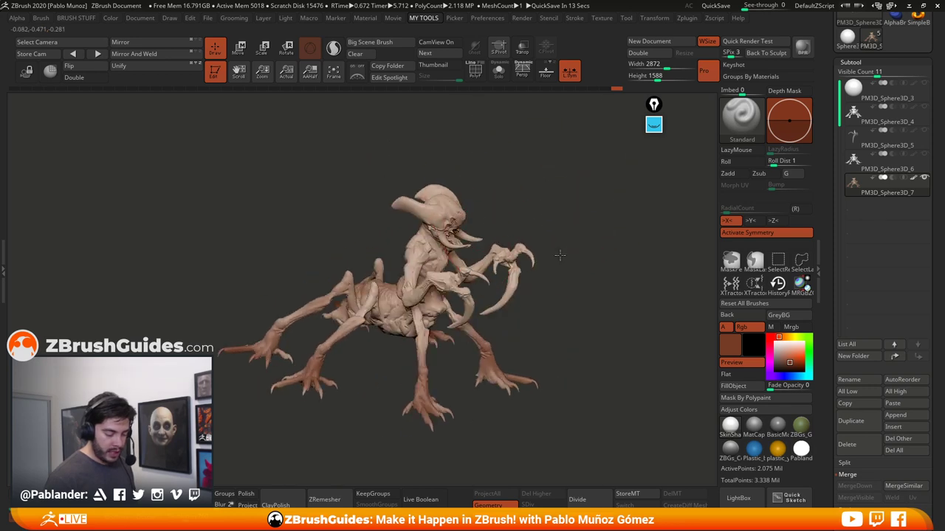
{"action": "left_click_drag", "start_coordinate": [560, 255], "coordinate": [651, 371]}
Paint the head, torso and belly with a sandy yellow of RGB 199, 160, 92
{"action": "left_click", "coordinate": [787, 338]}
{"action": "left_click", "coordinate": [788, 355]}
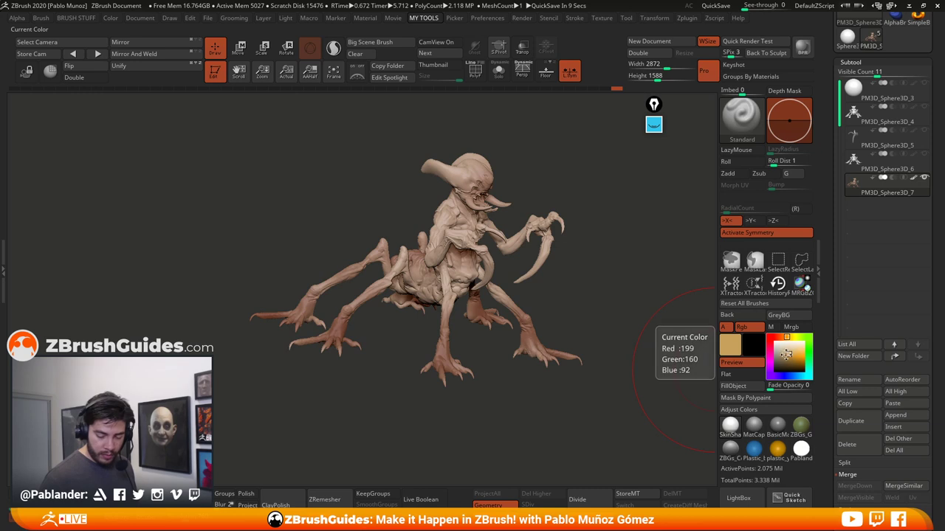
{"action": "left_click_drag", "start_coordinate": [465, 222], "coordinate": [456, 272]}
{"action": "left_click_drag", "start_coordinate": [590, 281], "coordinate": [530, 257]}
{"action": "left_click_drag", "start_coordinate": [539, 350], "coordinate": [598, 366]}
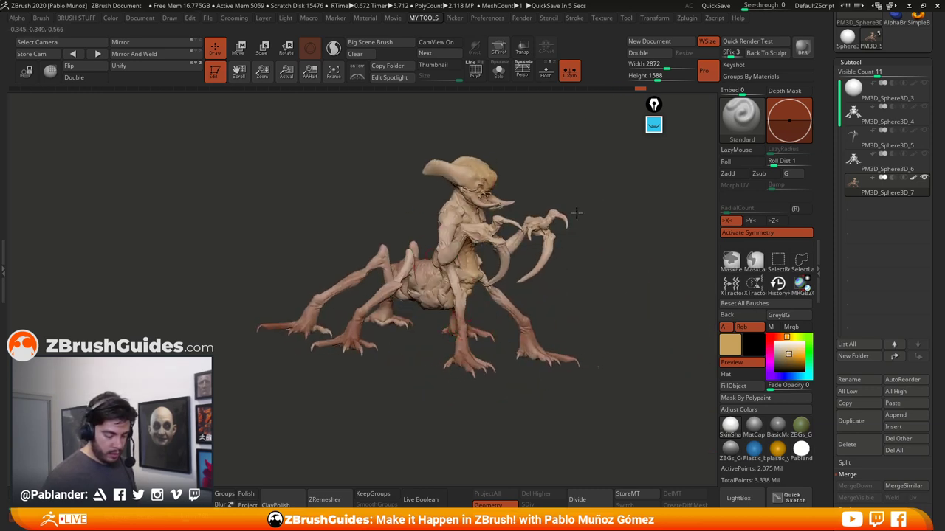
{"action": "left_click_drag", "start_coordinate": [576, 214], "coordinate": [453, 203]}
Choose a medium blue paint colour, abort the auto-save and set the Rgb intensity to 22
{"action": "left_click", "coordinate": [796, 377]}
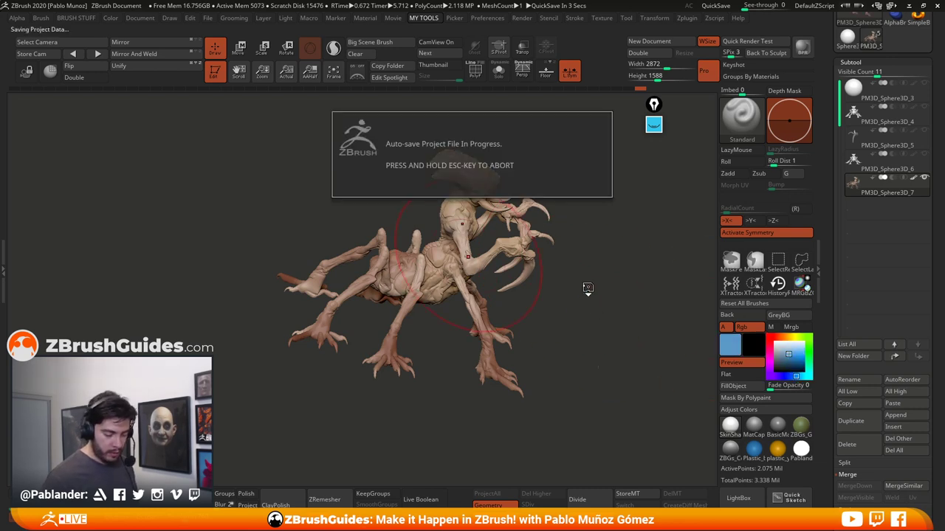
{"action": "key", "text": "Escape"}
{"action": "left_click_drag", "start_coordinate": [589, 289], "coordinate": [495, 254]}
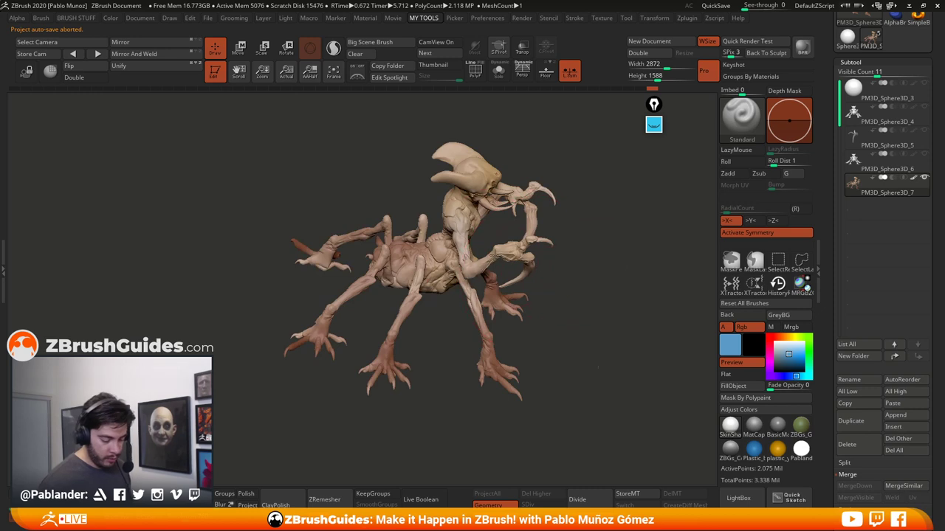
{"action": "left_click_drag", "start_coordinate": [572, 224], "coordinate": [627, 327]}
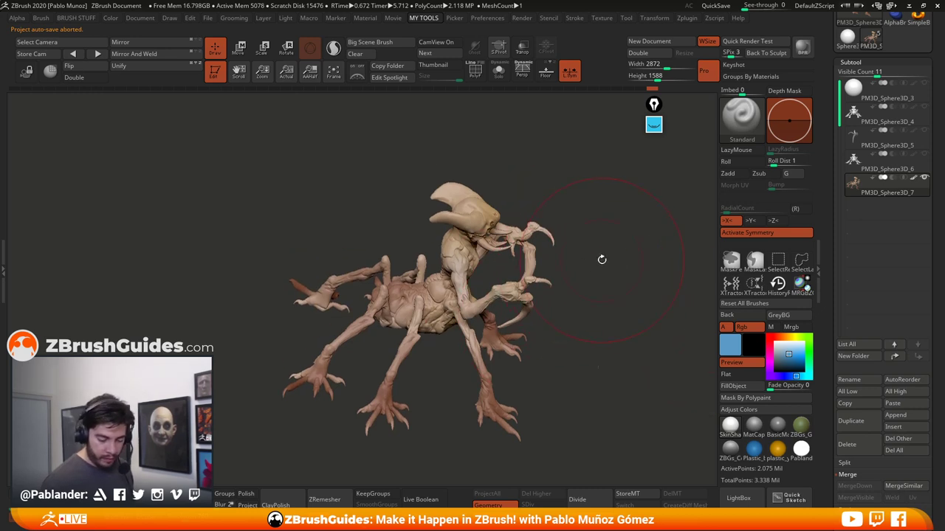
{"action": "key", "text": "space"}
{"action": "left_click", "coordinate": [604, 286]}
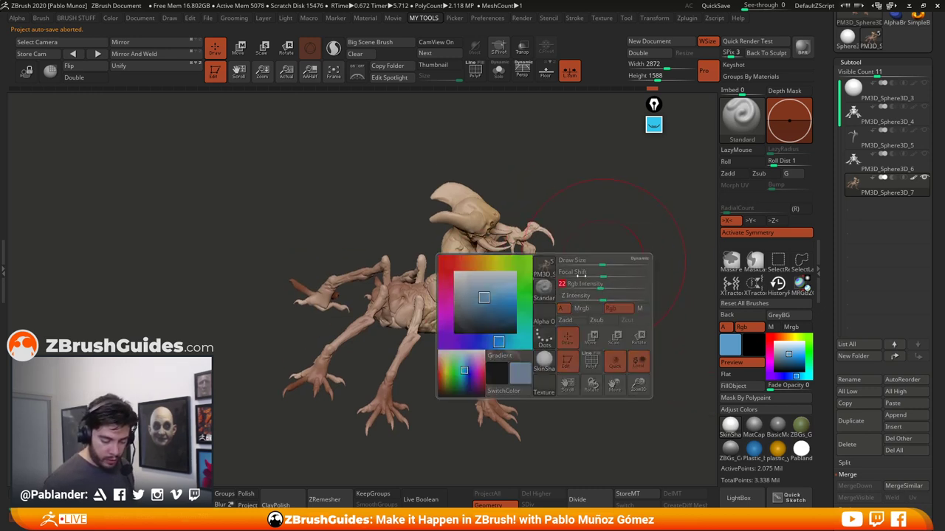
Brush the faint blue tint over the arms, upper legs and back, working around the creature
{"action": "left_click_drag", "start_coordinate": [461, 217], "coordinate": [472, 295]}
{"action": "left_click_drag", "start_coordinate": [606, 240], "coordinate": [554, 235]}
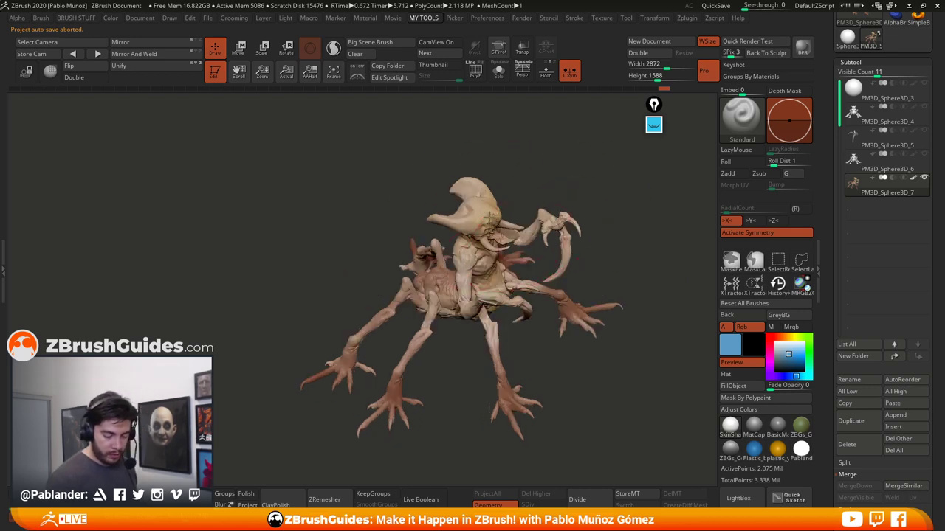
{"action": "left_click_drag", "start_coordinate": [604, 260], "coordinate": [565, 284]}
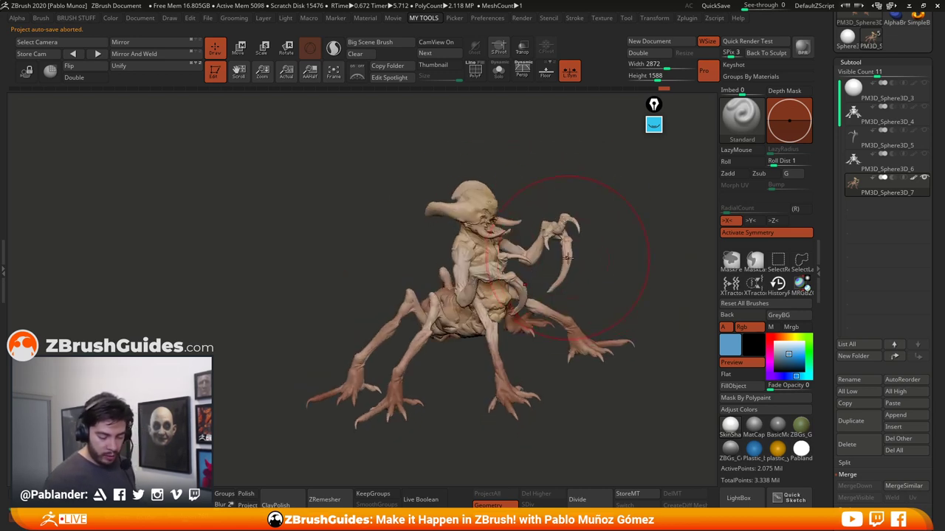
{"action": "left_click_drag", "start_coordinate": [595, 242], "coordinate": [528, 242]}
{"action": "left_click_drag", "start_coordinate": [550, 273], "coordinate": [431, 236]}
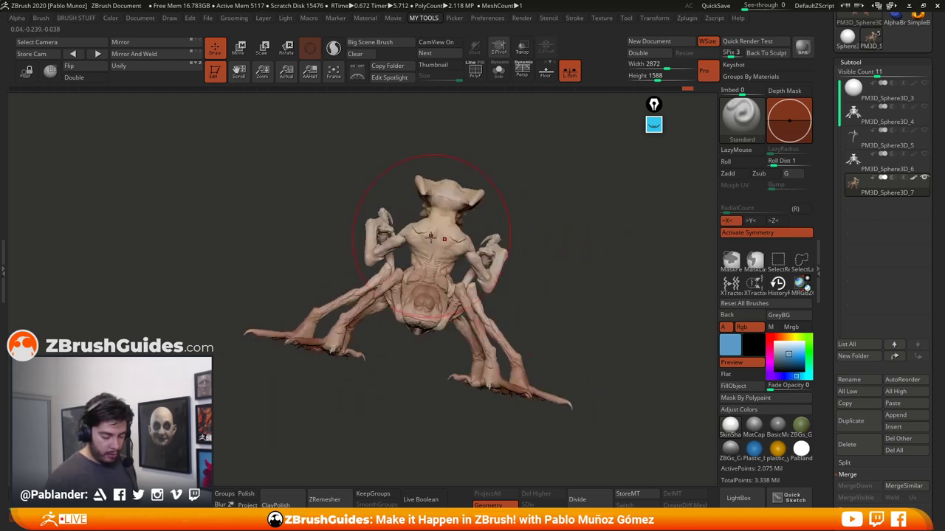
{"action": "left_click_drag", "start_coordinate": [527, 215], "coordinate": [473, 294]}
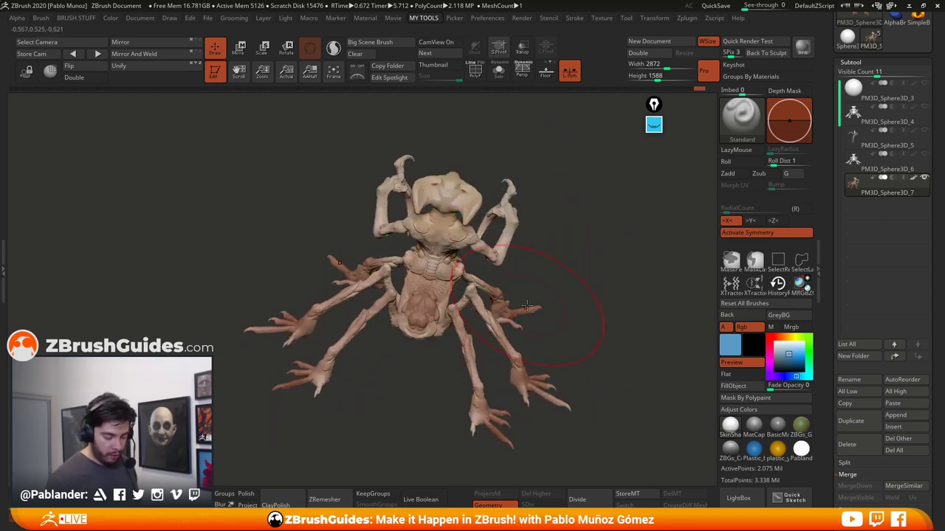
{"action": "left_click_drag", "start_coordinate": [527, 306], "coordinate": [545, 314]}
{"action": "left_click_drag", "start_coordinate": [515, 353], "coordinate": [506, 280]}
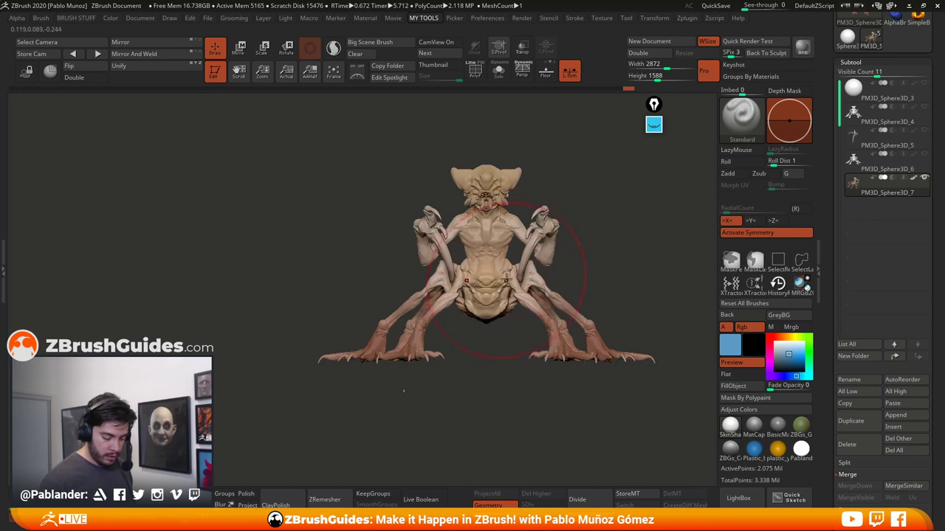
Switch to a dark maroon colour and shade the neck, chest and recessed areas of the front torso
{"action": "left_click_drag", "start_coordinate": [776, 337], "coordinate": [784, 365]}
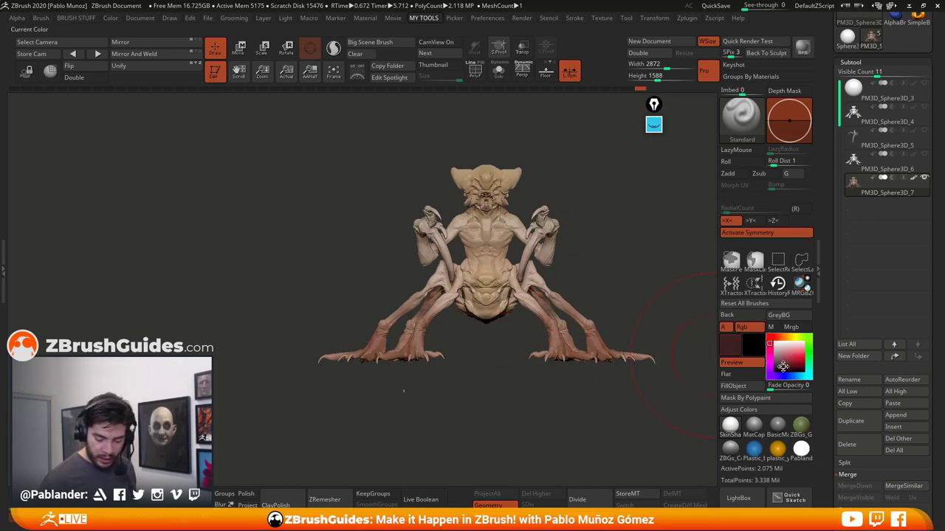
{"action": "left_click_drag", "start_coordinate": [620, 305], "coordinate": [629, 286], "text": "alt"}
{"action": "key", "text": "space"}
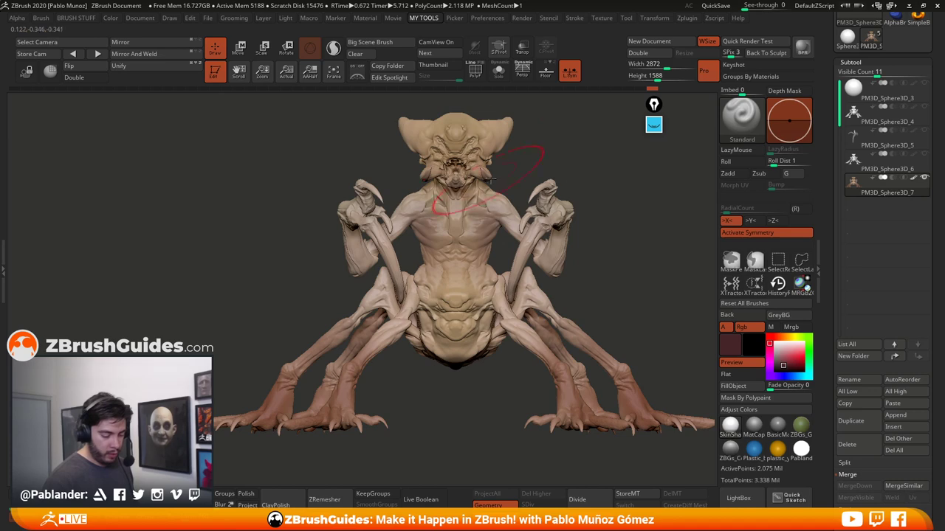
{"action": "key", "text": "space"}
{"action": "mouse_move", "coordinate": [527, 161]}
{"action": "left_mouse_down"}
{"action": "mouse_move", "coordinate": [516, 145]}
{"action": "mouse_move", "coordinate": [482, 167]}
{"action": "mouse_move", "coordinate": [499, 172]}
{"action": "mouse_move", "coordinate": [504, 149]}
{"action": "mouse_move", "coordinate": [502, 169]}
{"action": "mouse_move", "coordinate": [465, 190]}
{"action": "left_mouse_up"}
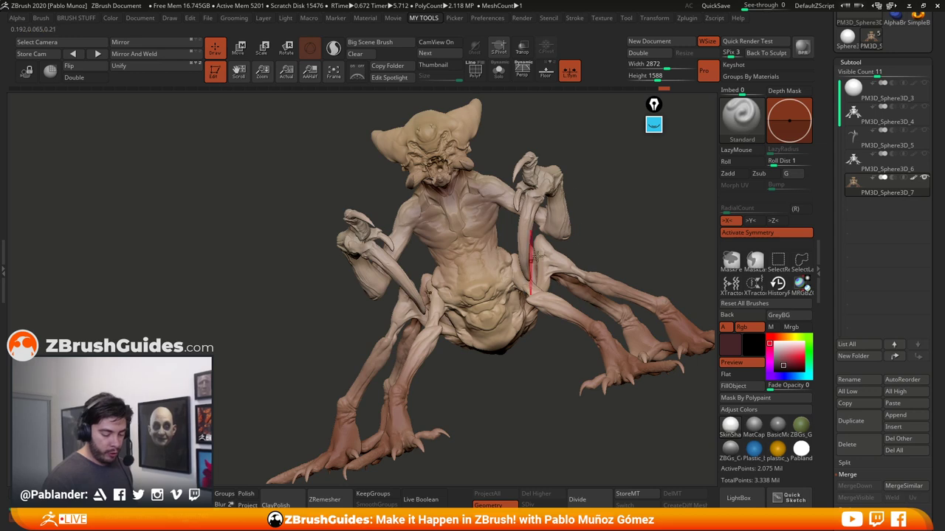
{"action": "right_click_drag", "start_coordinate": [536, 256], "coordinate": [538, 286], "text": "shift"}
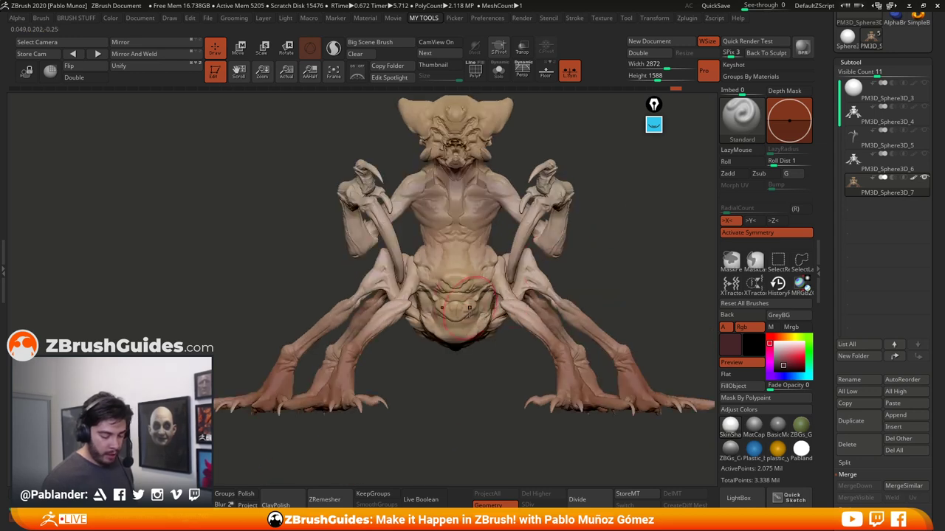
{"action": "left_click_drag", "start_coordinate": [475, 367], "coordinate": [458, 262]}
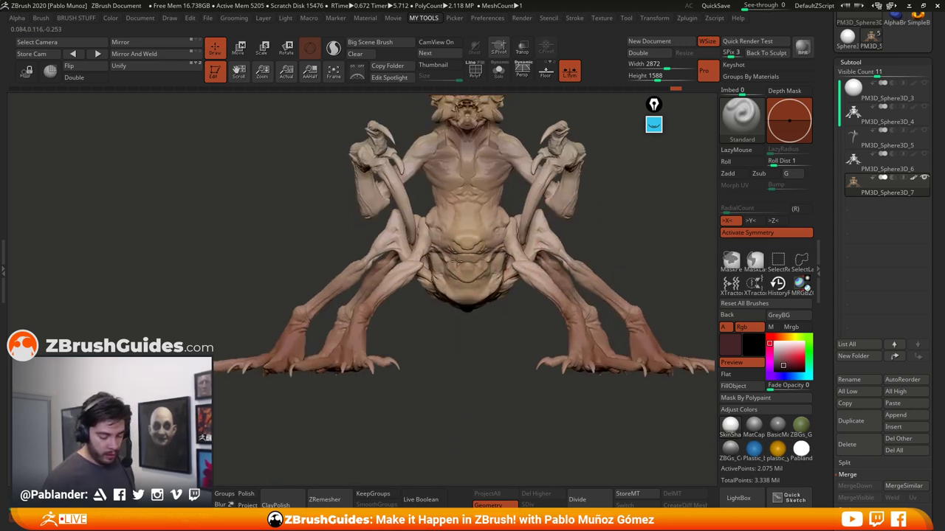
Darken the underside of the abdomen and lower body with the maroon paint
{"action": "right_click_drag", "start_coordinate": [493, 413], "coordinate": [457, 313]}
{"action": "right_click", "coordinate": [461, 345]}
{"action": "mouse_move", "coordinate": [457, 313]}
{"action": "left_mouse_down"}
{"action": "mouse_move", "coordinate": [466, 362]}
{"action": "mouse_move", "coordinate": [447, 295]}
{"action": "mouse_move", "coordinate": [470, 290]}
{"action": "left_mouse_up"}
{"action": "right_click_drag", "start_coordinate": [471, 289], "coordinate": [483, 226], "text": "alt"}
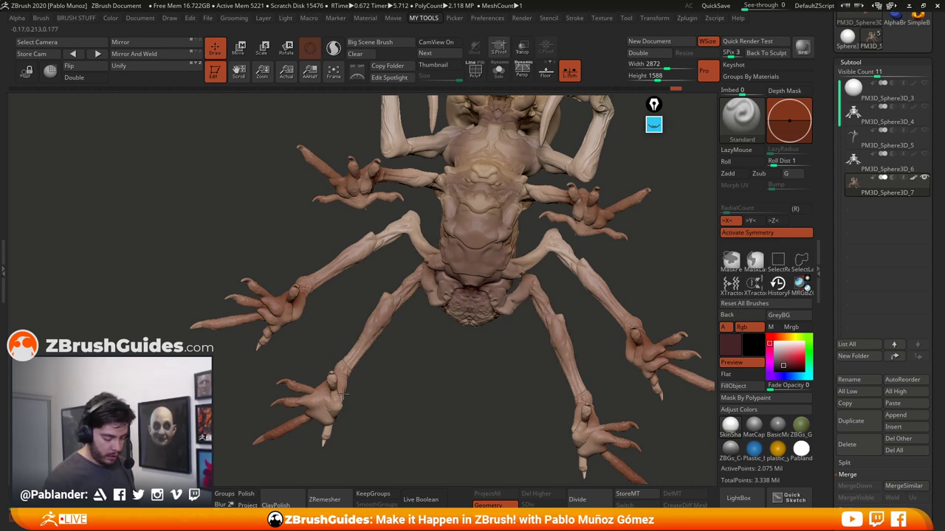
Darken the palms and soles of the creature's feet with the maroon paint
{"action": "left_click_drag", "start_coordinate": [316, 412], "coordinate": [323, 402]}
{"action": "left_click_drag", "start_coordinate": [282, 318], "coordinate": [268, 324]}
{"action": "left_click_drag", "start_coordinate": [352, 196], "coordinate": [377, 193], "text": "ctrl"}
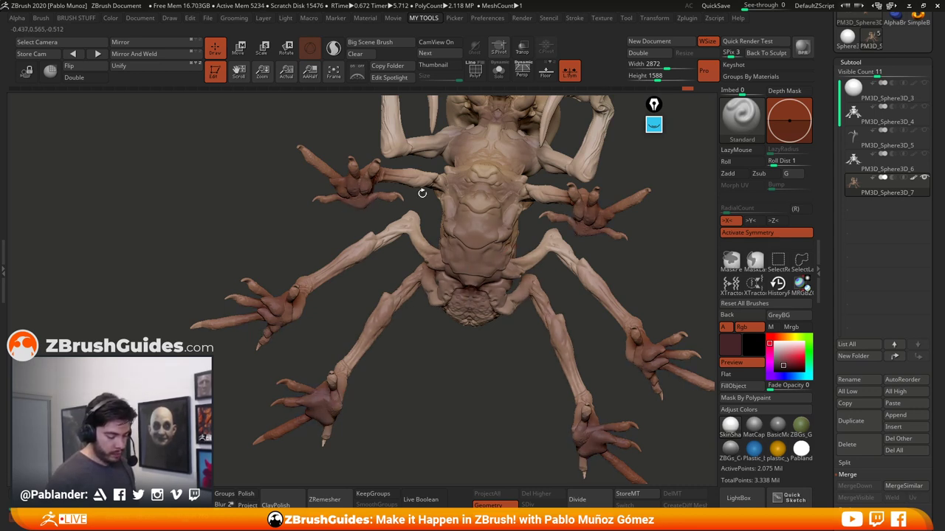
{"action": "left_click_drag", "start_coordinate": [575, 372], "coordinate": [580, 390]}
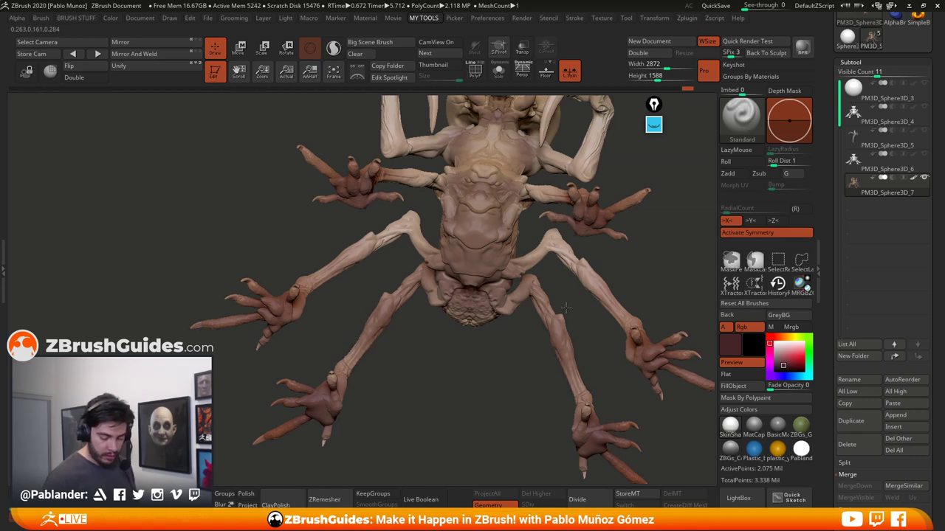
Adjust the brush size and shade the back, neck and waist recesses with the maroon paint from several angles
{"action": "mouse_move", "coordinate": [513, 304]}
{"action": "right_mouse_down"}
{"action": "mouse_move", "coordinate": [564, 248]}
{"action": "mouse_move", "coordinate": [585, 302]}
{"action": "right_mouse_up"}
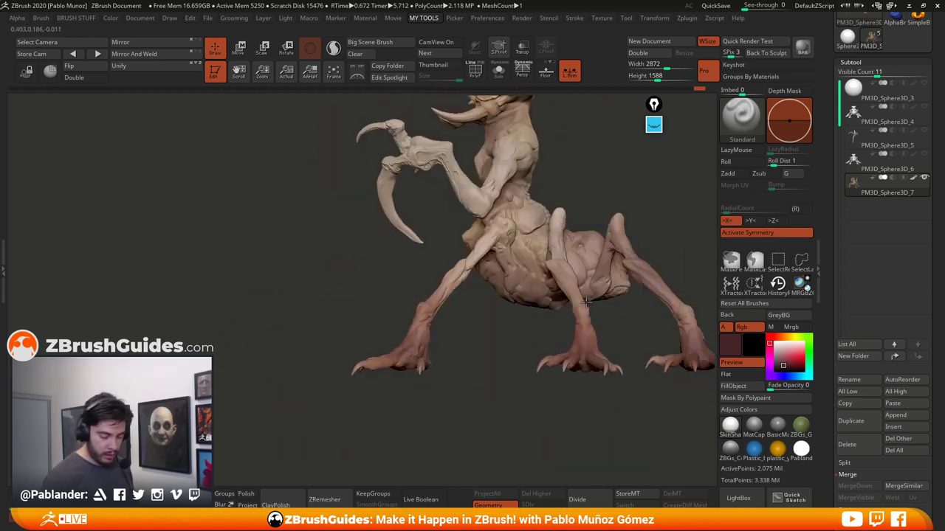
{"action": "right_click_drag", "start_coordinate": [510, 220], "coordinate": [476, 285], "text": "alt"}
{"action": "mouse_move", "coordinate": [612, 199]}
{"action": "right_mouse_down"}
{"action": "mouse_move", "coordinate": [554, 228]}
{"action": "mouse_move", "coordinate": [480, 185]}
{"action": "right_mouse_up"}
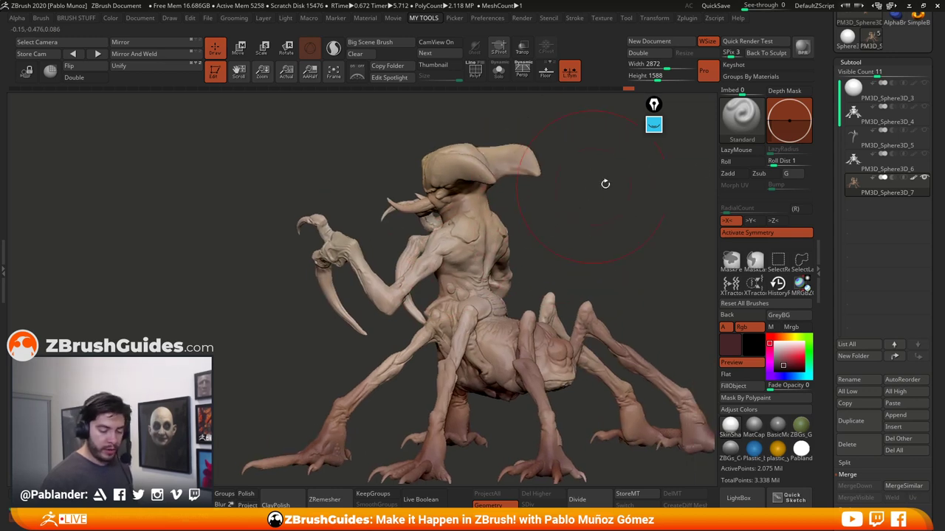
{"action": "right_click_drag", "start_coordinate": [605, 184], "coordinate": [575, 222]}
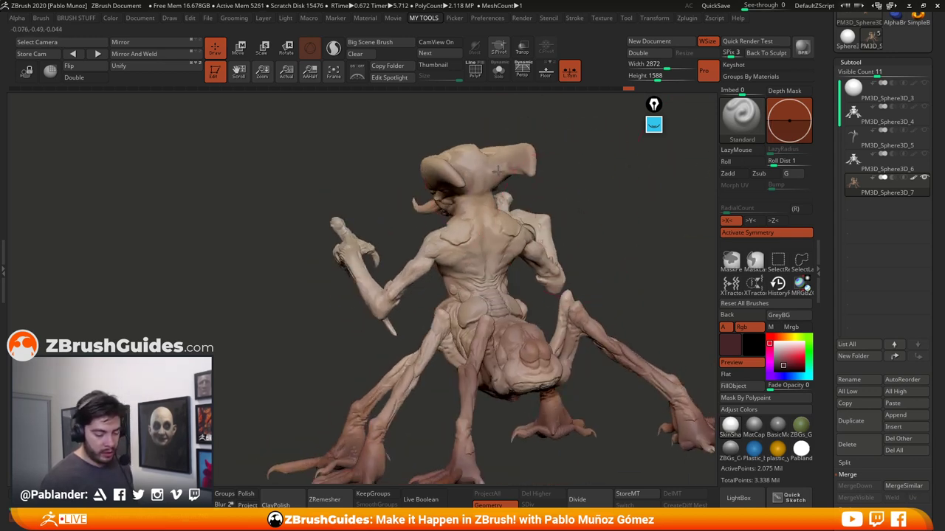
{"action": "key", "text": "space"}
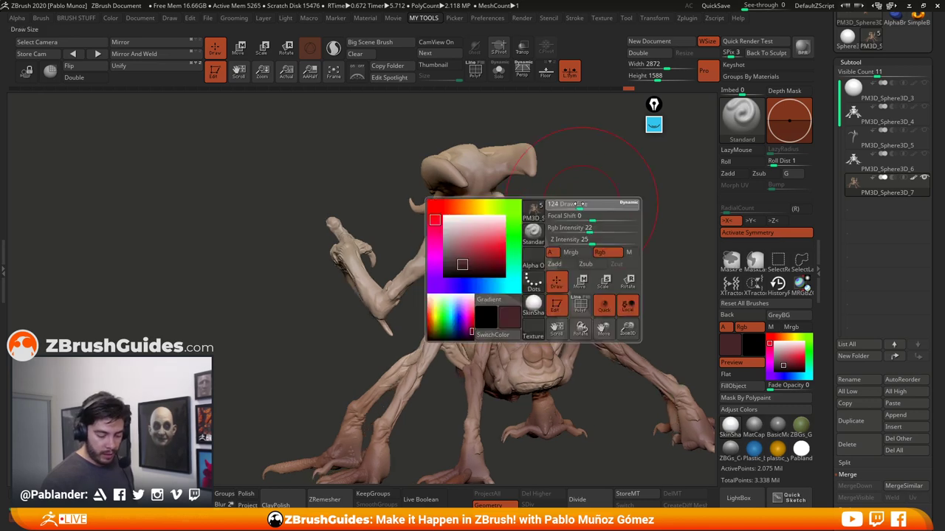
{"action": "left_click_drag", "start_coordinate": [579, 204], "coordinate": [565, 204]}
{"action": "right_click_drag", "start_coordinate": [488, 274], "coordinate": [528, 258]}
{"action": "right_click_drag", "start_coordinate": [396, 269], "coordinate": [569, 244]}
{"action": "key", "text": "space"}
{"action": "left_click_drag", "start_coordinate": [378, 222], "coordinate": [392, 222]}
{"action": "mouse_move", "coordinate": [386, 203]}
{"action": "right_mouse_down"}
{"action": "mouse_move", "coordinate": [394, 185]}
{"action": "mouse_move", "coordinate": [347, 166]}
{"action": "mouse_move", "coordinate": [335, 188]}
{"action": "right_mouse_up"}
{"action": "mouse_move", "coordinate": [428, 164]}
{"action": "right_mouse_down"}
{"action": "mouse_move", "coordinate": [396, 175]}
{"action": "mouse_move", "coordinate": [538, 214]}
{"action": "mouse_move", "coordinate": [536, 257]}
{"action": "right_mouse_up"}
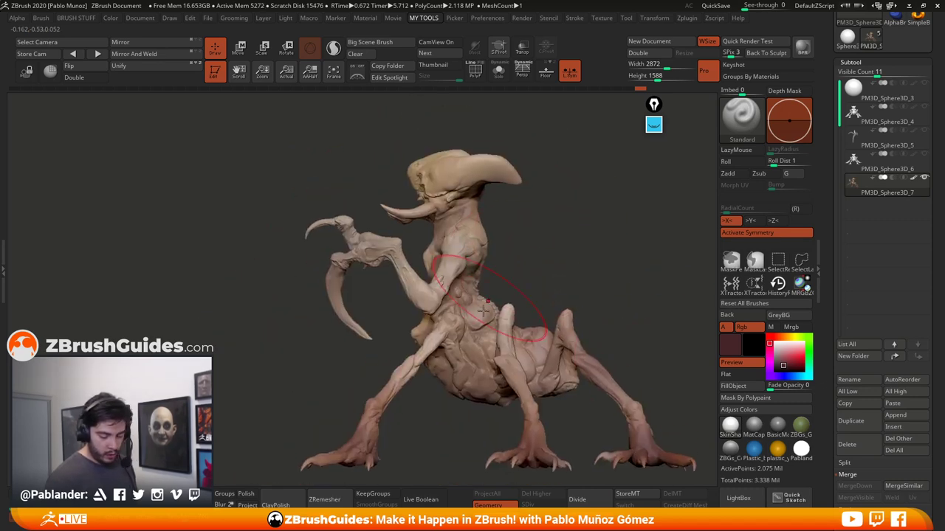
Choose a dark muted purple and paint the scythe claws, hands and forearm ends
{"action": "left_click", "coordinate": [770, 344]}
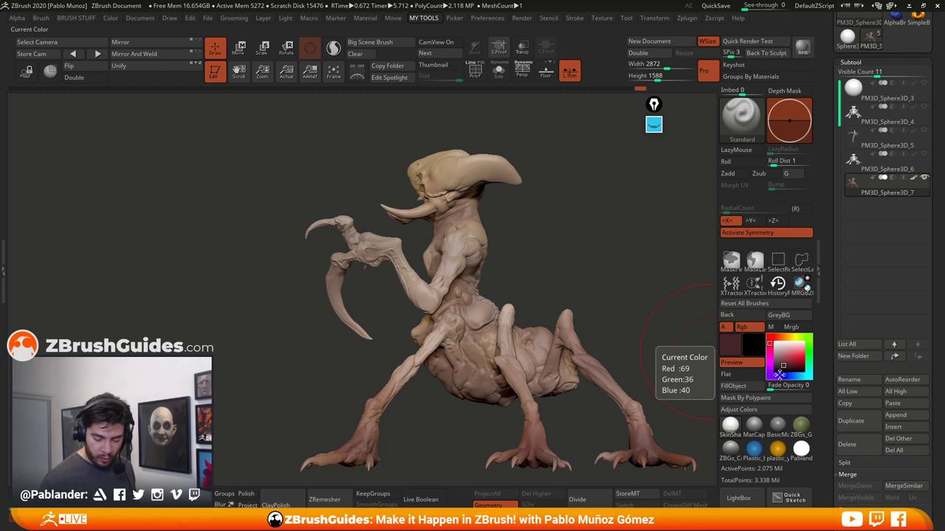
{"action": "left_click_drag", "start_coordinate": [783, 366], "coordinate": [778, 367]}
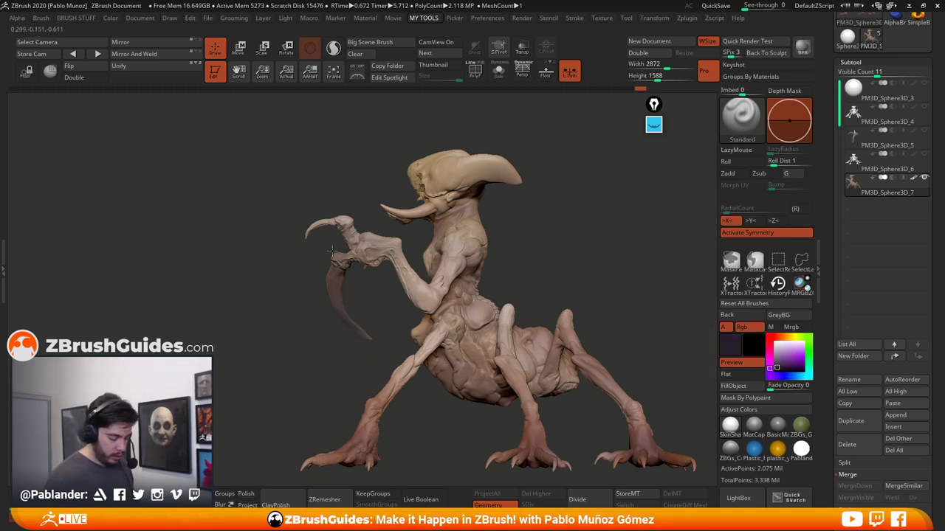
{"action": "mouse_move", "coordinate": [332, 251]}
{"action": "left_mouse_down"}
{"action": "mouse_move", "coordinate": [348, 230]}
{"action": "mouse_move", "coordinate": [317, 227]}
{"action": "mouse_move", "coordinate": [400, 251]}
{"action": "left_mouse_up"}
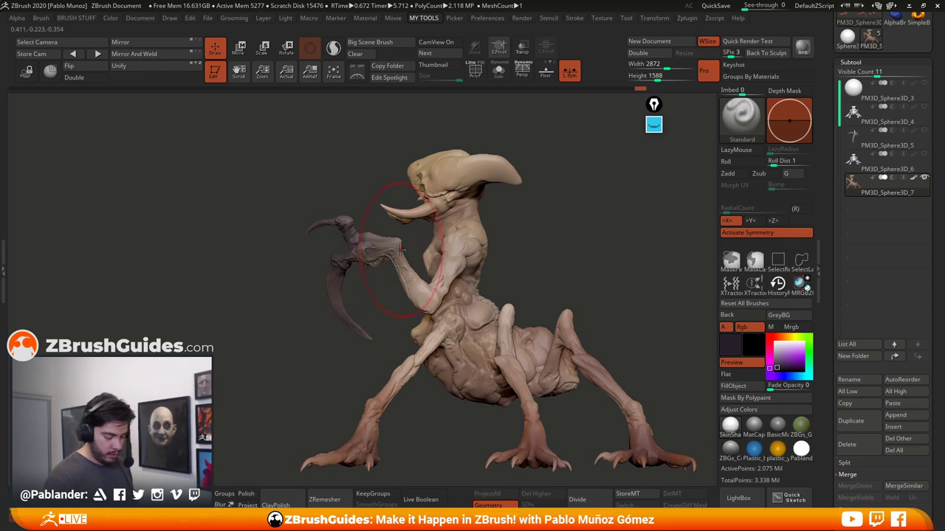
{"action": "mouse_move", "coordinate": [459, 239]}
{"action": "left_mouse_down"}
{"action": "mouse_move", "coordinate": [557, 239]}
{"action": "mouse_move", "coordinate": [443, 240]}
{"action": "mouse_move", "coordinate": [494, 258]}
{"action": "mouse_move", "coordinate": [473, 242]}
{"action": "left_mouse_up"}
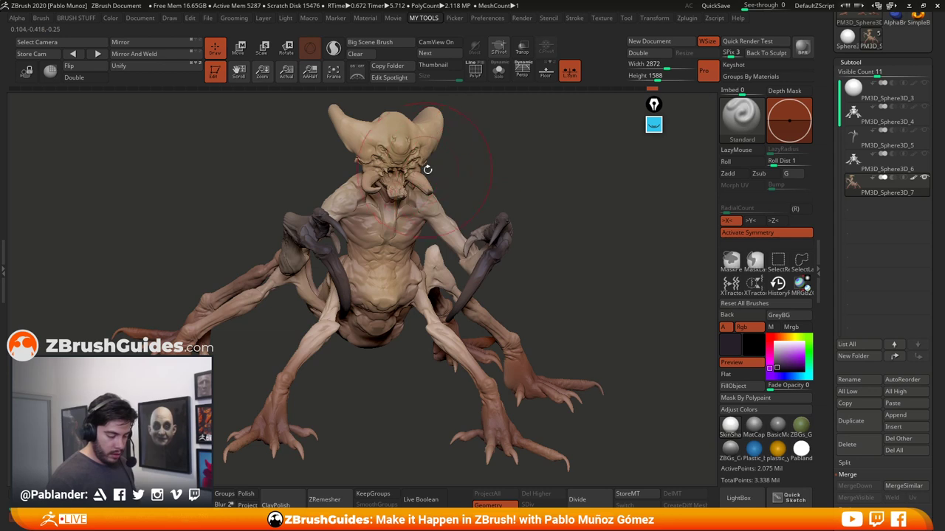
Paint the curved tusks beside the mouth and the centre of the upper chest in dark purple
{"action": "left_click_drag", "start_coordinate": [474, 146], "coordinate": [498, 208], "text": "alt"}
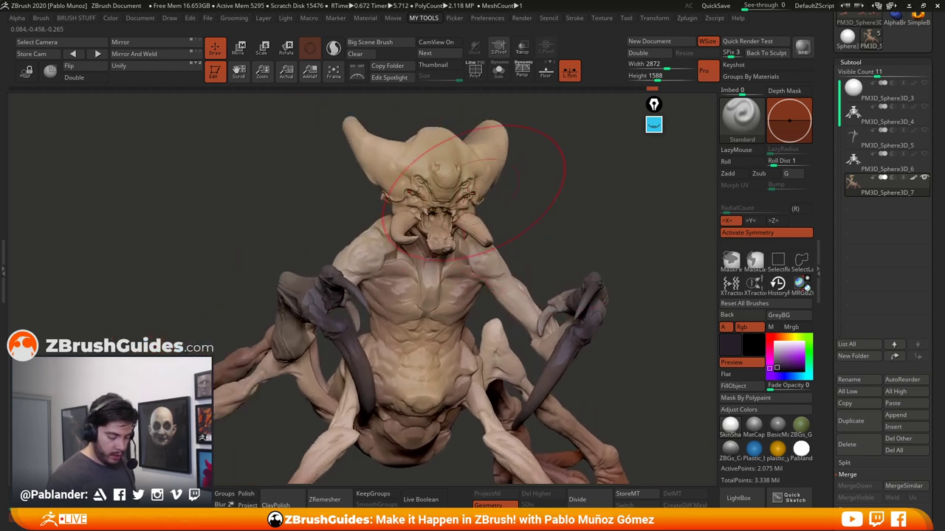
{"action": "left_click_drag", "start_coordinate": [420, 186], "coordinate": [437, 176]}
{"action": "mouse_move", "coordinate": [517, 210]}
{"action": "left_mouse_down"}
{"action": "mouse_move", "coordinate": [479, 238]}
{"action": "mouse_move", "coordinate": [476, 175]}
{"action": "left_mouse_up"}
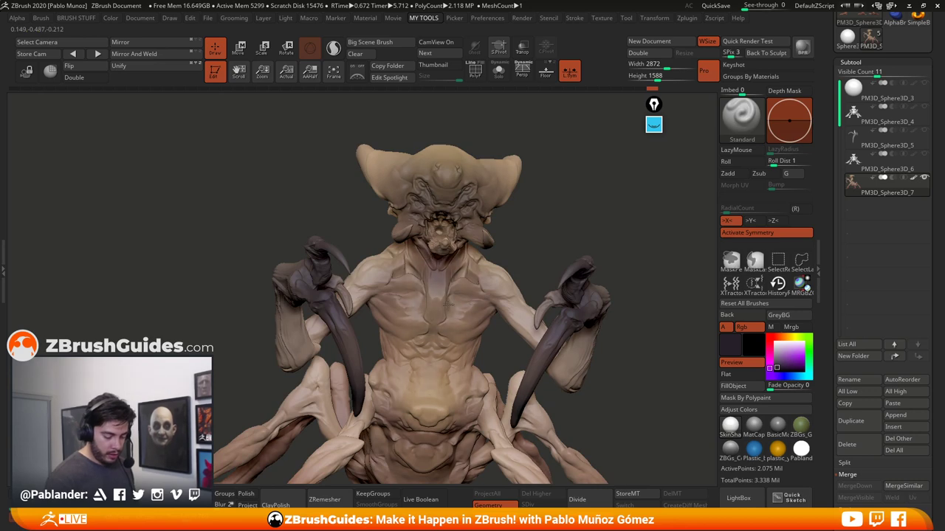
{"action": "mouse_move", "coordinate": [549, 212]}
{"action": "left_mouse_down"}
{"action": "mouse_move", "coordinate": [437, 223]}
{"action": "mouse_move", "coordinate": [343, 251]}
{"action": "mouse_move", "coordinate": [380, 242]}
{"action": "left_mouse_up"}
{"action": "key", "text": "space"}
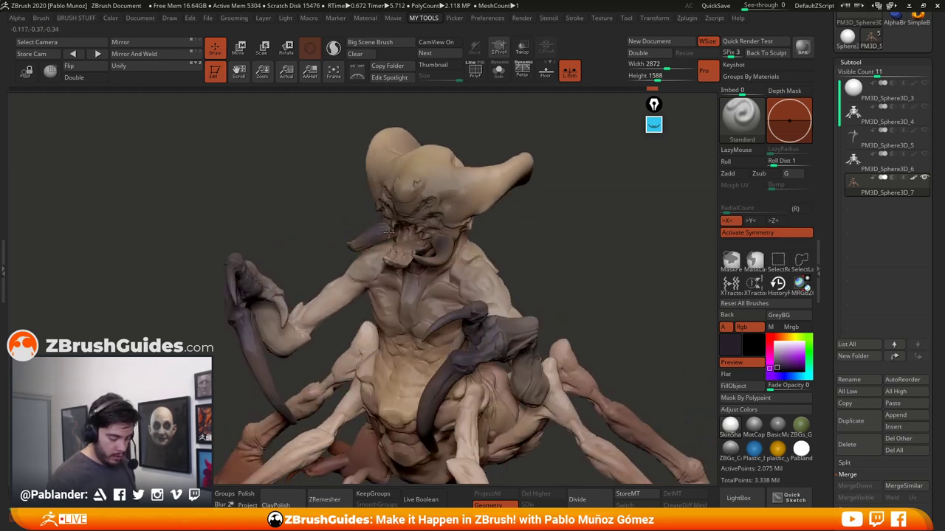
{"action": "mouse_move", "coordinate": [544, 227]}
{"action": "left_mouse_down", "text": "alt"}
{"action": "mouse_move", "coordinate": [567, 204]}
{"action": "mouse_move", "coordinate": [547, 227]}
{"action": "left_mouse_up", "text": "alt"}
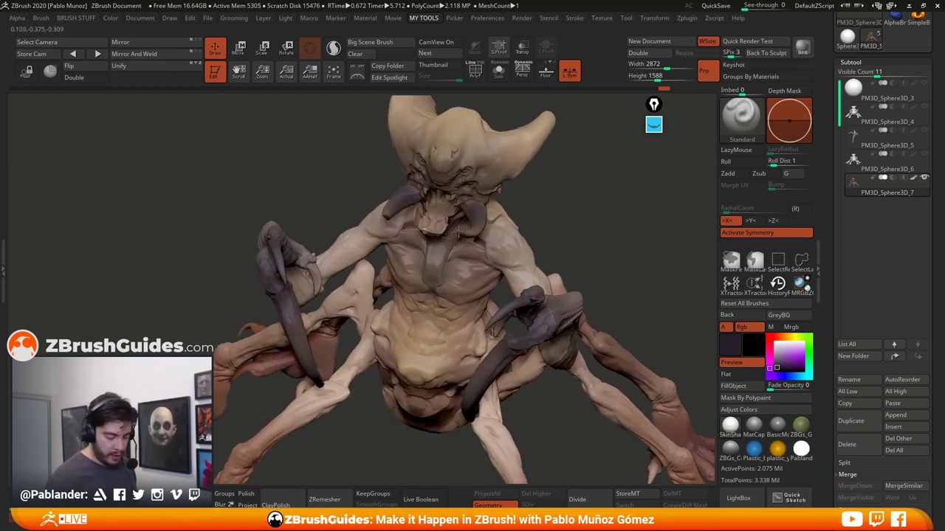
{"action": "left_click_drag", "start_coordinate": [477, 210], "coordinate": [489, 194]}
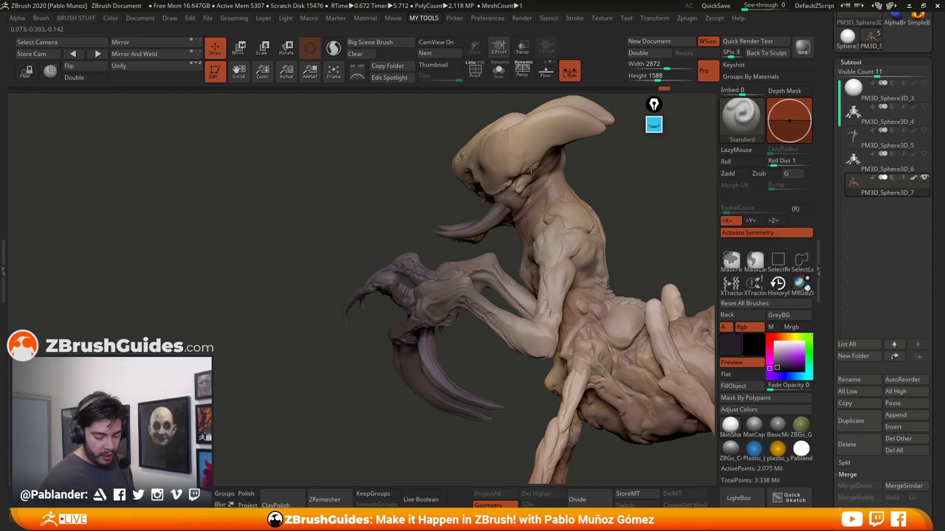
Shade the eye sockets, cheeks and bases of the tusks with the dark purple paint
{"action": "left_click_drag", "start_coordinate": [583, 166], "coordinate": [496, 220]}
{"action": "left_click_drag", "start_coordinate": [584, 187], "coordinate": [614, 185]}
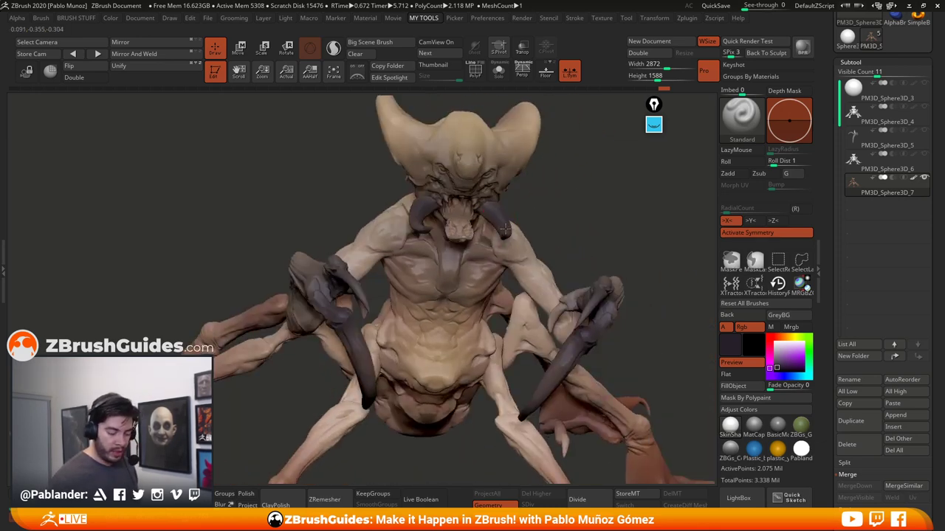
{"action": "left_click_drag", "start_coordinate": [545, 212], "coordinate": [590, 203]}
{"action": "left_click_drag", "start_coordinate": [517, 233], "coordinate": [508, 193]}
{"action": "left_click_drag", "start_coordinate": [590, 202], "coordinate": [502, 188]}
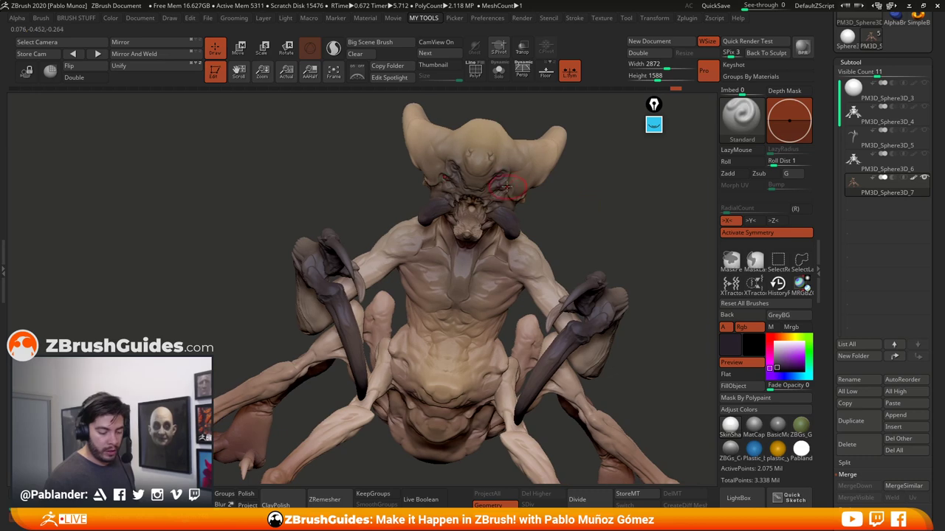
{"action": "left_click_drag", "start_coordinate": [584, 211], "coordinate": [516, 273]}
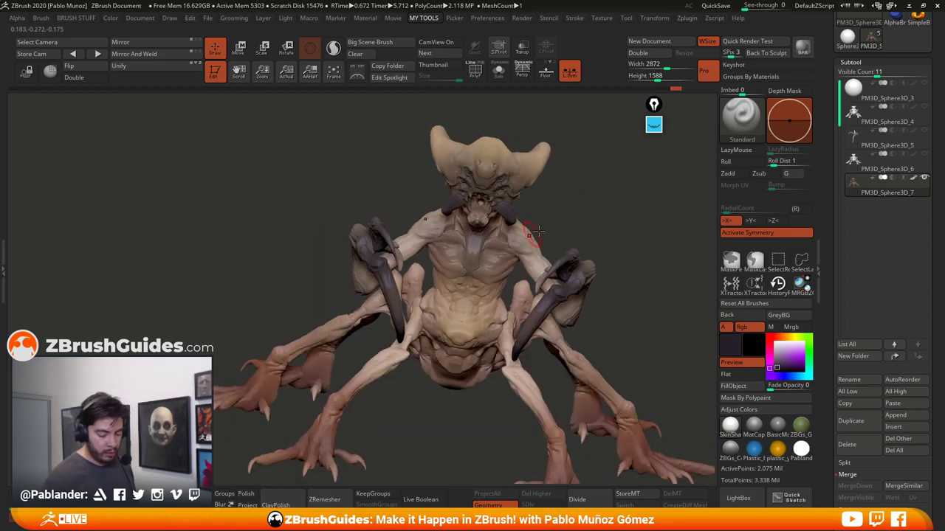
{"action": "left_click_drag", "start_coordinate": [537, 231], "coordinate": [503, 237]}
{"action": "left_click_drag", "start_coordinate": [561, 192], "coordinate": [495, 192]}
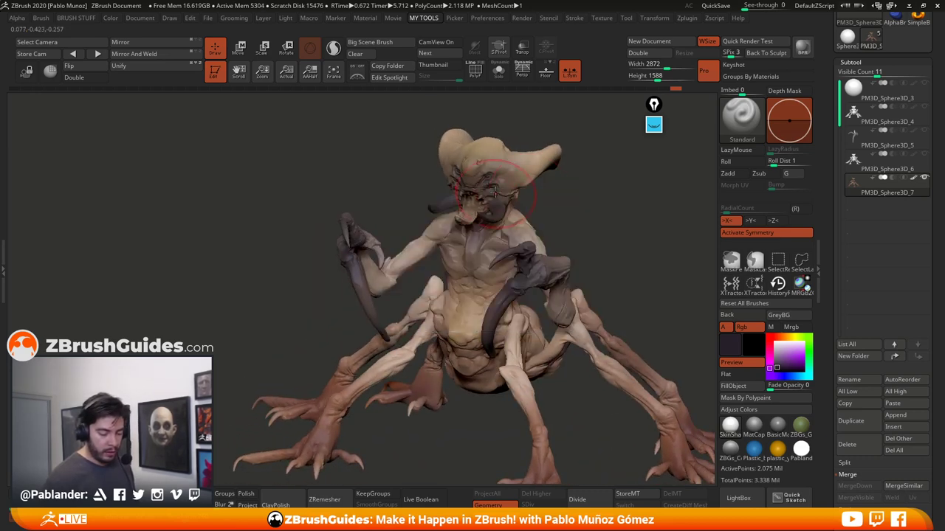
{"action": "left_click_drag", "start_coordinate": [589, 216], "coordinate": [512, 197]}
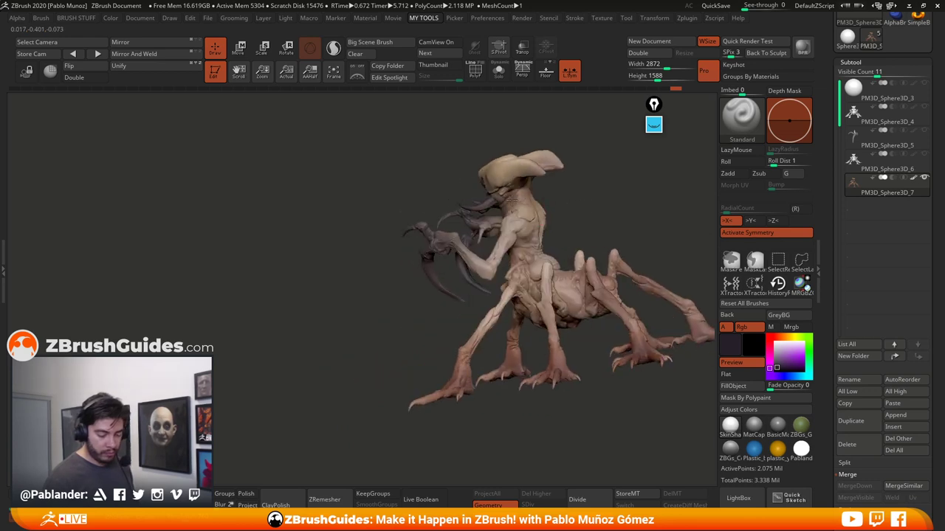
{"action": "left_click_drag", "start_coordinate": [575, 246], "coordinate": [515, 263]}
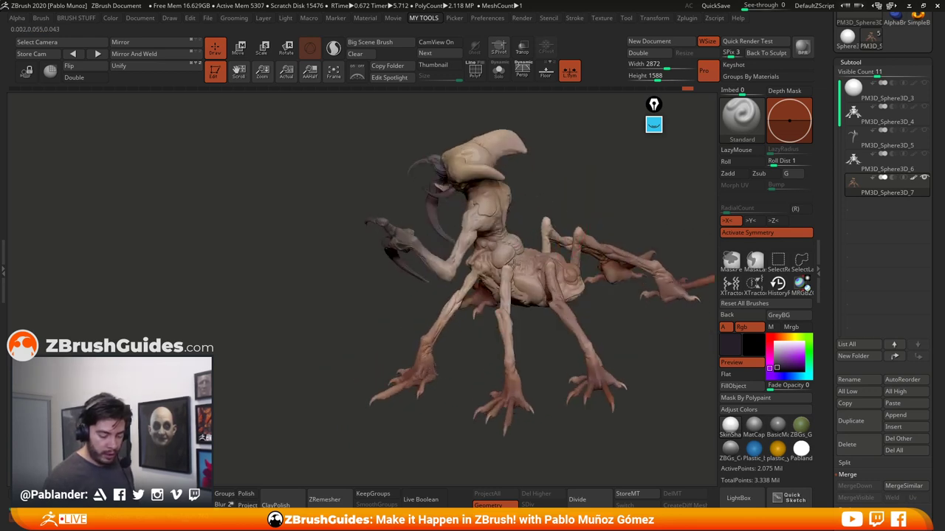
Paint dark purple patches on the shoulder-blade plates and the rounded plates of the lower back
{"action": "right_click_drag", "start_coordinate": [500, 241], "coordinate": [516, 203]}
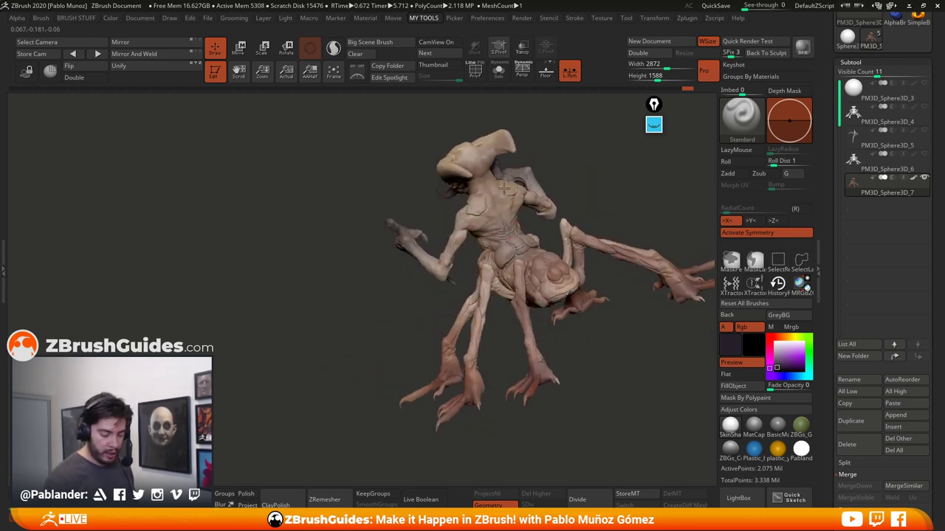
{"action": "right_click_drag", "start_coordinate": [567, 178], "coordinate": [541, 183]}
{"action": "right_click", "coordinate": [541, 183]}
{"action": "right_click_drag", "start_coordinate": [595, 164], "coordinate": [493, 233], "text": "ctrl"}
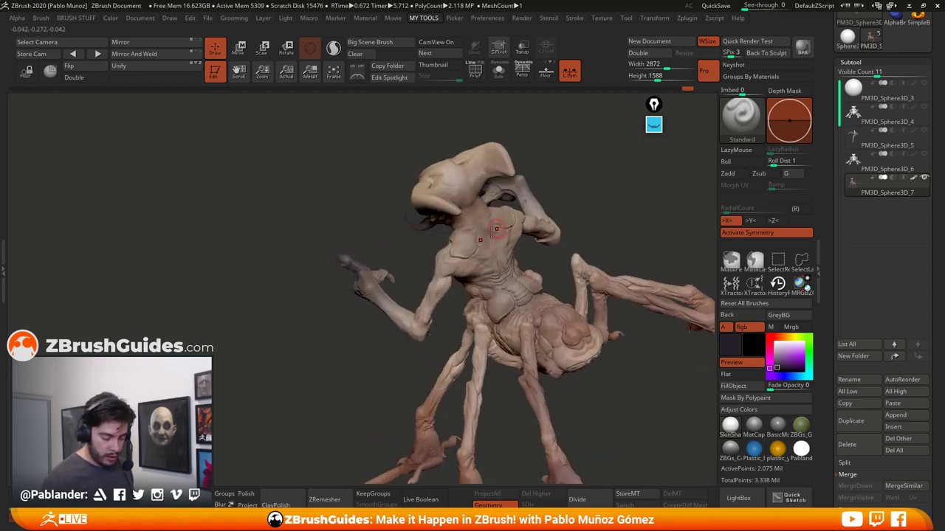
{"action": "mouse_move", "coordinate": [471, 237]}
{"action": "left_mouse_down"}
{"action": "mouse_move", "coordinate": [460, 246]}
{"action": "mouse_move", "coordinate": [470, 249]}
{"action": "left_mouse_up"}
{"action": "mouse_move", "coordinate": [510, 283]}
{"action": "left_mouse_down"}
{"action": "mouse_move", "coordinate": [501, 306]}
{"action": "mouse_move", "coordinate": [519, 293]}
{"action": "left_mouse_up"}
{"action": "right_click_drag", "start_coordinate": [535, 255], "coordinate": [550, 300]}
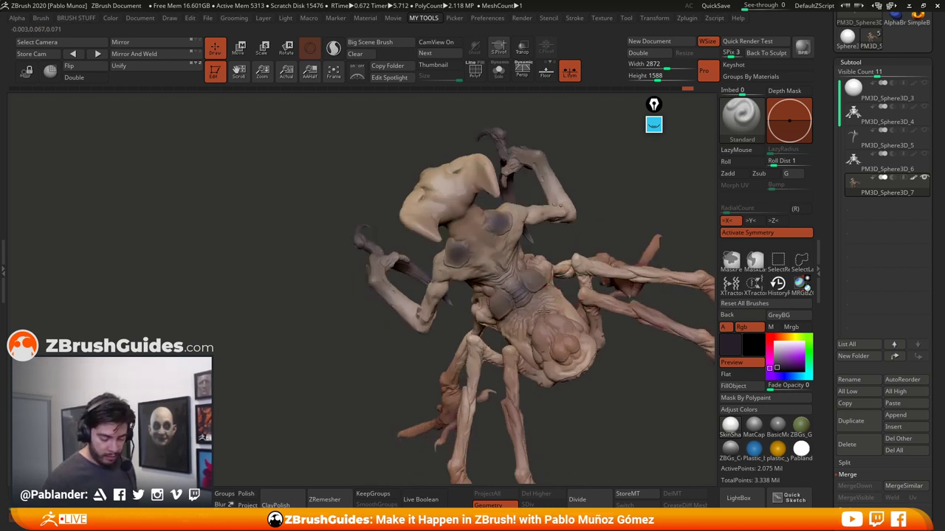
{"action": "left_click_drag", "start_coordinate": [531, 345], "coordinate": [518, 327]}
{"action": "right_click_drag", "start_coordinate": [587, 235], "coordinate": [581, 239]}
{"action": "right_click_drag", "start_coordinate": [516, 327], "coordinate": [545, 261]}
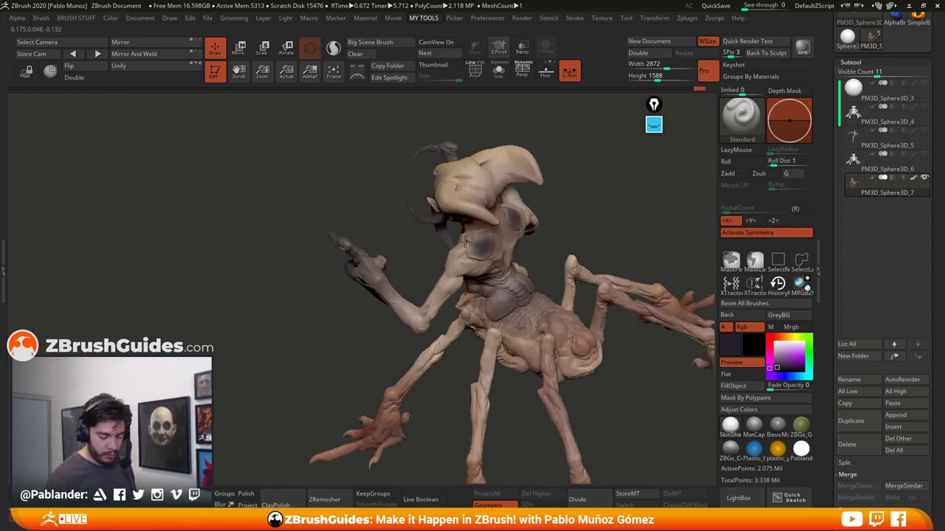
Tint the rear of the head horns with the dark purple paint
{"action": "right_click_drag", "start_coordinate": [465, 242], "coordinate": [528, 195]}
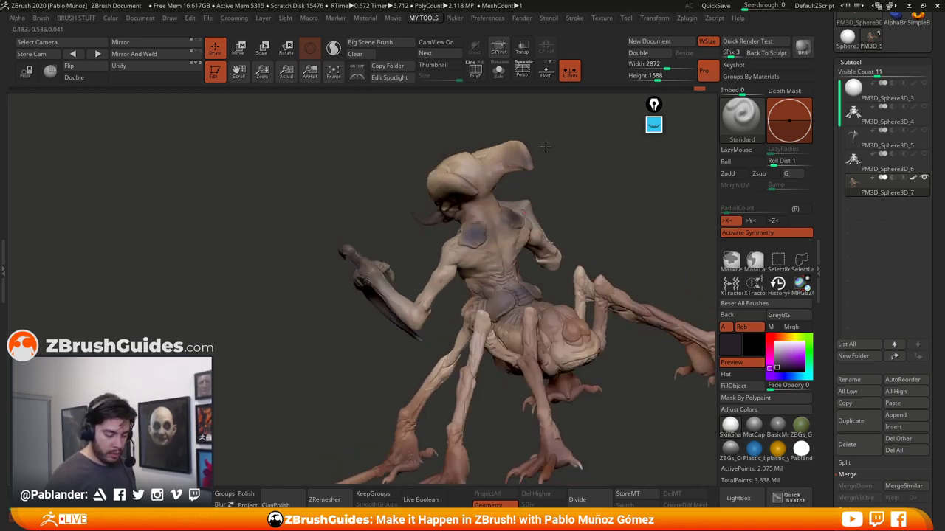
{"action": "right_click_drag", "start_coordinate": [505, 153], "coordinate": [513, 179]}
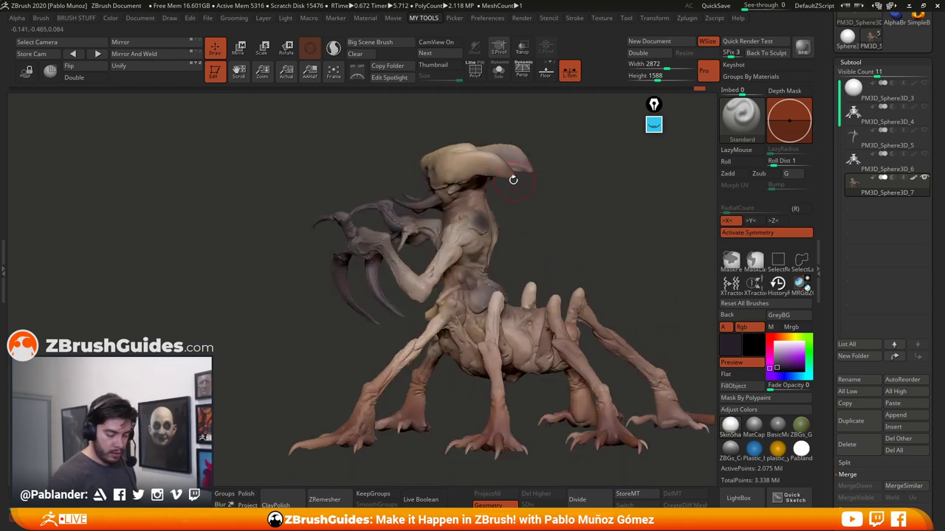
{"action": "mouse_move", "coordinate": [482, 235]}
{"action": "right_mouse_down"}
{"action": "mouse_move", "coordinate": [580, 243]}
{"action": "mouse_move", "coordinate": [597, 275]}
{"action": "mouse_move", "coordinate": [444, 350]}
{"action": "mouse_move", "coordinate": [468, 285]}
{"action": "right_mouse_up"}
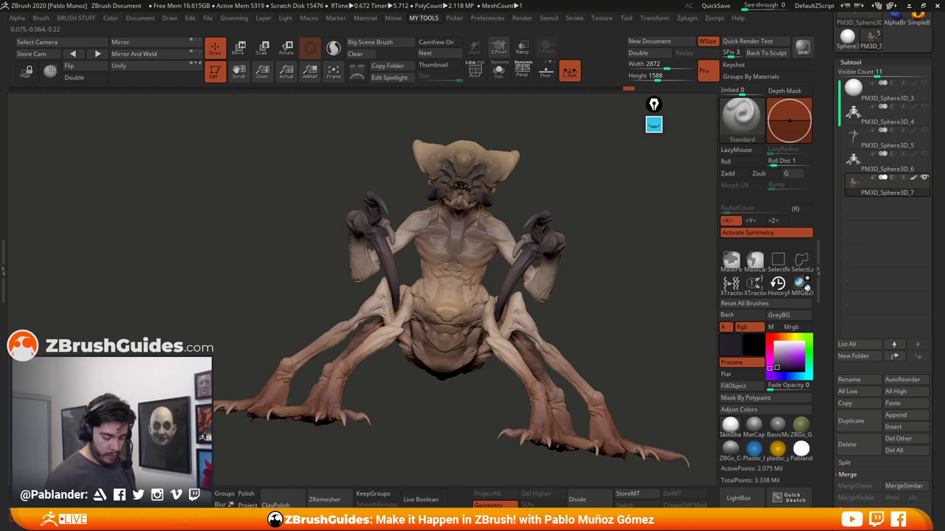
{"action": "left_click_drag", "start_coordinate": [475, 270], "coordinate": [461, 276]}
Switch the paint colour to a dark muted blue and ready the brush for a front view of the creature
{"action": "mouse_move", "coordinate": [570, 291]}
{"action": "right_mouse_down"}
{"action": "mouse_move", "coordinate": [588, 231]}
{"action": "mouse_move", "coordinate": [595, 239]}
{"action": "mouse_move", "coordinate": [580, 225]}
{"action": "mouse_move", "coordinate": [601, 295]}
{"action": "mouse_move", "coordinate": [545, 206]}
{"action": "right_mouse_up"}
{"action": "right_click_drag", "start_coordinate": [545, 206], "coordinate": [605, 330]}
{"action": "right_click_drag", "start_coordinate": [605, 329], "coordinate": [611, 243], "text": "alt"}
{"action": "left_click", "coordinate": [784, 364]}
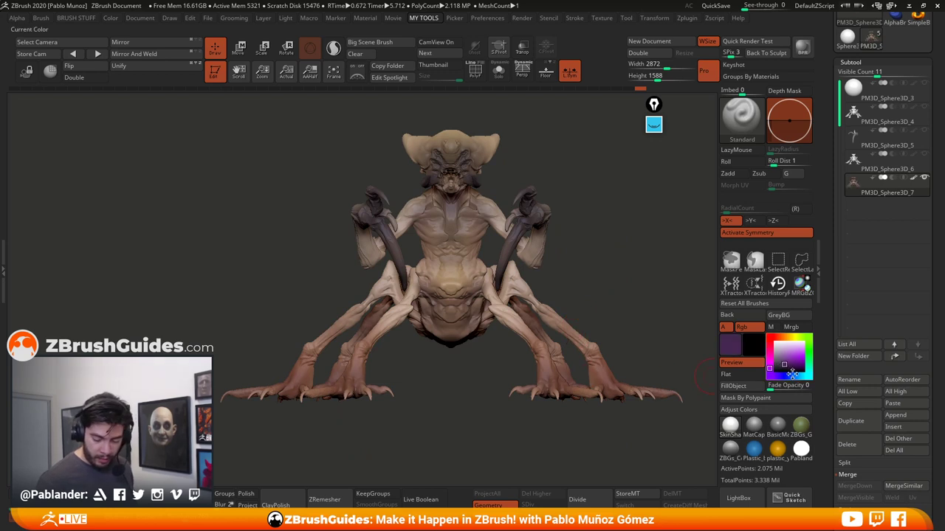
{"action": "left_click", "coordinate": [795, 375]}
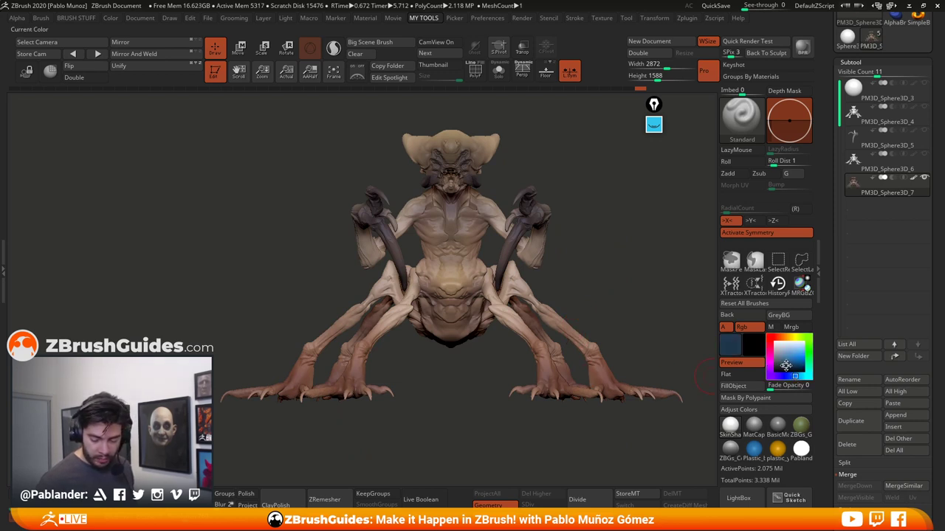
{"action": "mouse_move", "coordinate": [599, 276]}
{"action": "right_mouse_down"}
{"action": "mouse_move", "coordinate": [607, 242]}
{"action": "mouse_move", "coordinate": [601, 255]}
{"action": "right_mouse_up"}
{"action": "key", "text": "space"}
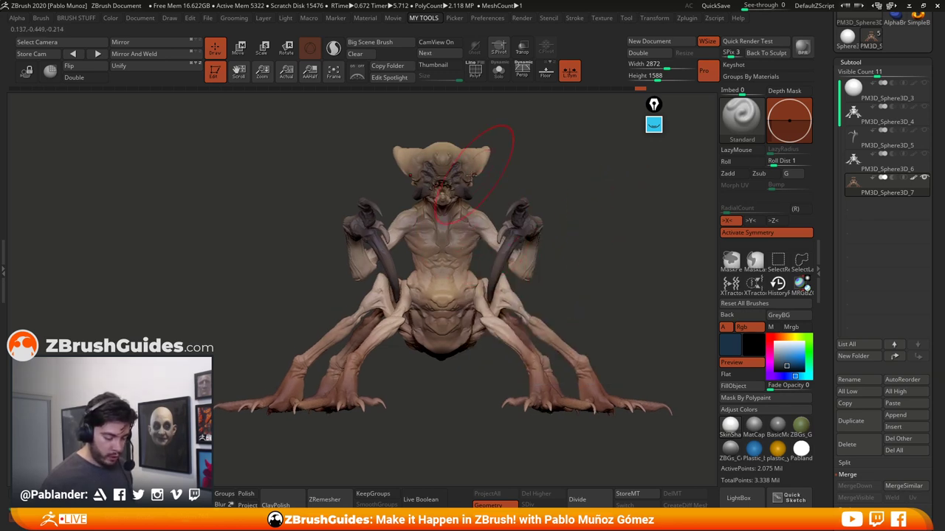
Brush the dark blue shading over the shoulders, chest and abdomen, working around the creature
{"action": "right_click_drag", "start_coordinate": [464, 197], "coordinate": [467, 161]}
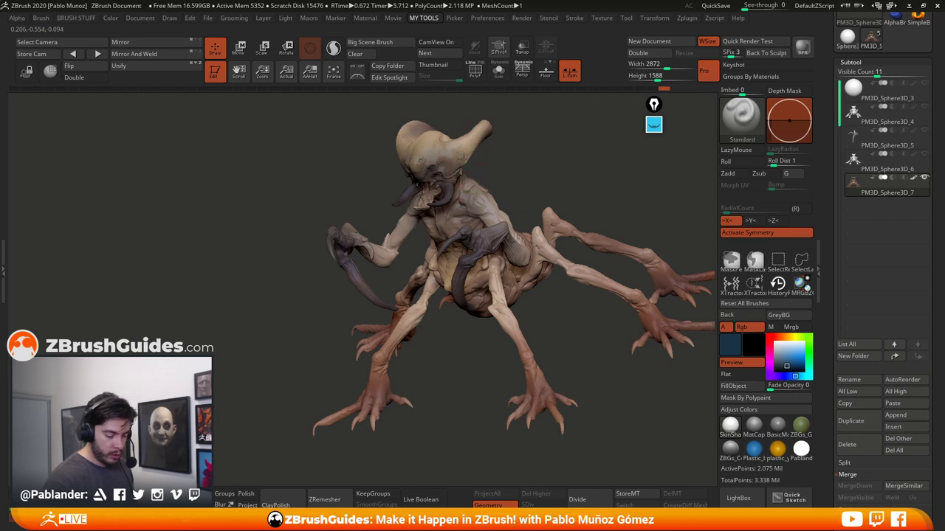
{"action": "right_click_drag", "start_coordinate": [547, 183], "coordinate": [468, 258]}
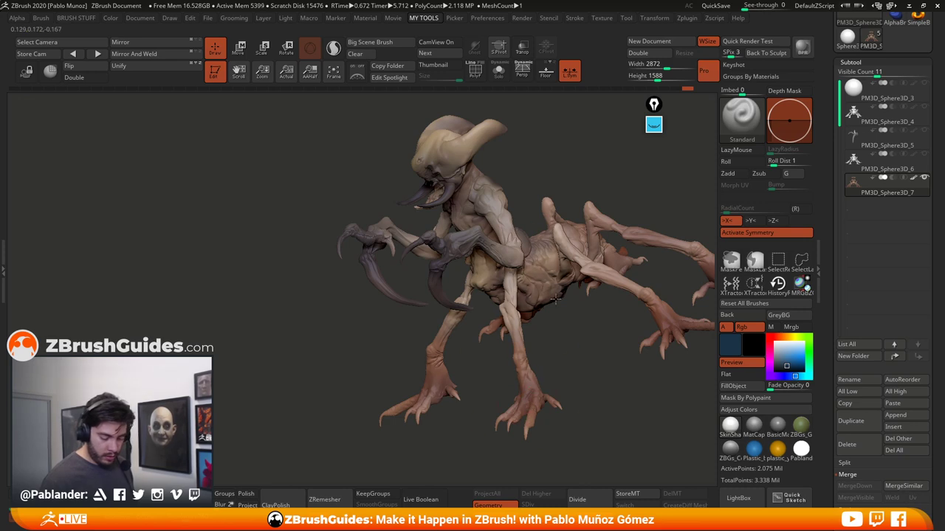
{"action": "mouse_move", "coordinate": [556, 299]}
{"action": "right_mouse_down"}
{"action": "mouse_move", "coordinate": [526, 242]}
{"action": "mouse_move", "coordinate": [564, 272]}
{"action": "right_mouse_up"}
{"action": "mouse_move", "coordinate": [504, 389]}
{"action": "right_mouse_down"}
{"action": "mouse_move", "coordinate": [601, 254]}
{"action": "mouse_move", "coordinate": [589, 238]}
{"action": "mouse_move", "coordinate": [608, 268]}
{"action": "mouse_move", "coordinate": [494, 272]}
{"action": "right_mouse_up"}
{"action": "right_click_drag", "start_coordinate": [602, 211], "coordinate": [447, 233]}
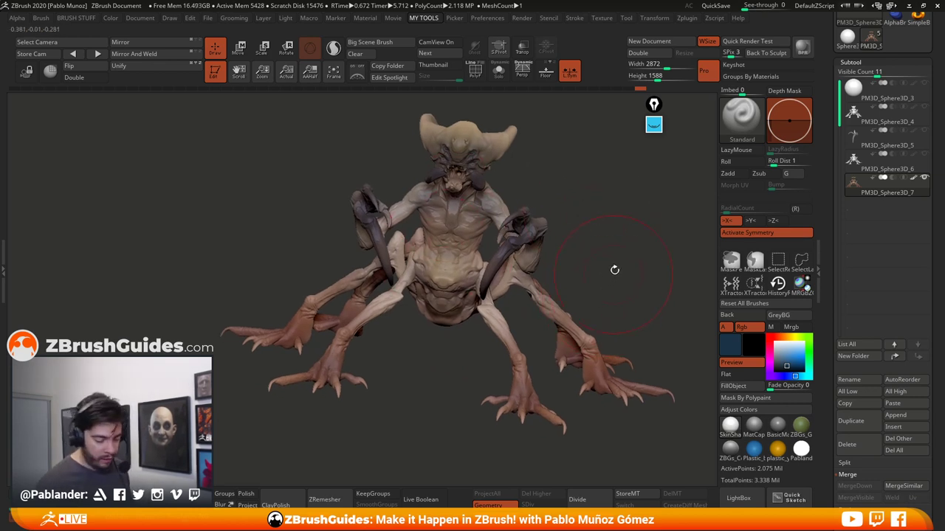
Mask the creature's surface recesses with Mask By Cavity and inspect the mask from the front
{"action": "mouse_move", "coordinate": [592, 251]}
{"action": "right_mouse_down", "text": "shift"}
{"action": "mouse_move", "coordinate": [573, 214]}
{"action": "mouse_move", "coordinate": [578, 242]}
{"action": "right_mouse_up", "text": "shift"}
{"action": "left_click_drag", "start_coordinate": [834, 367], "coordinate": [843, 194]}
{"action": "scroll", "coordinate": [849, 236], "scroll_direction": "down", "scroll_amount": 5}
{"action": "left_click", "coordinate": [857, 276]}
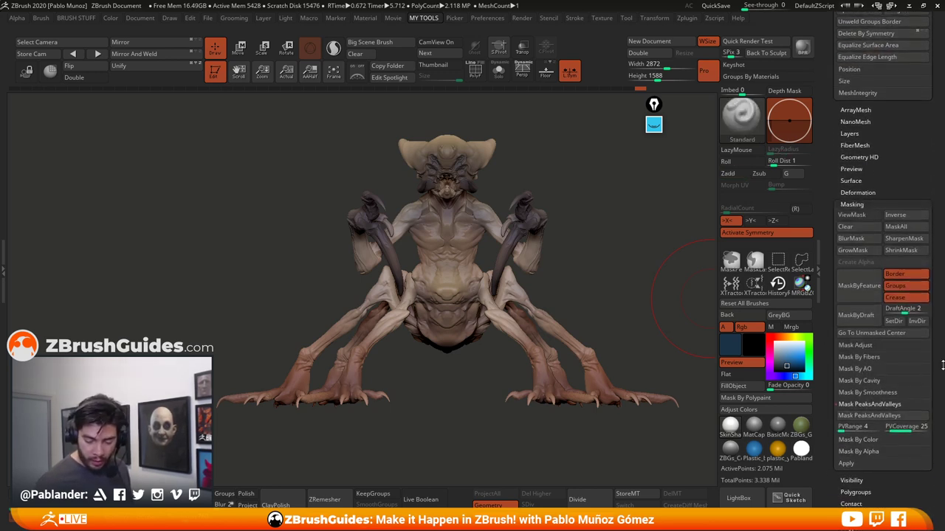
{"action": "left_click", "coordinate": [904, 389]}
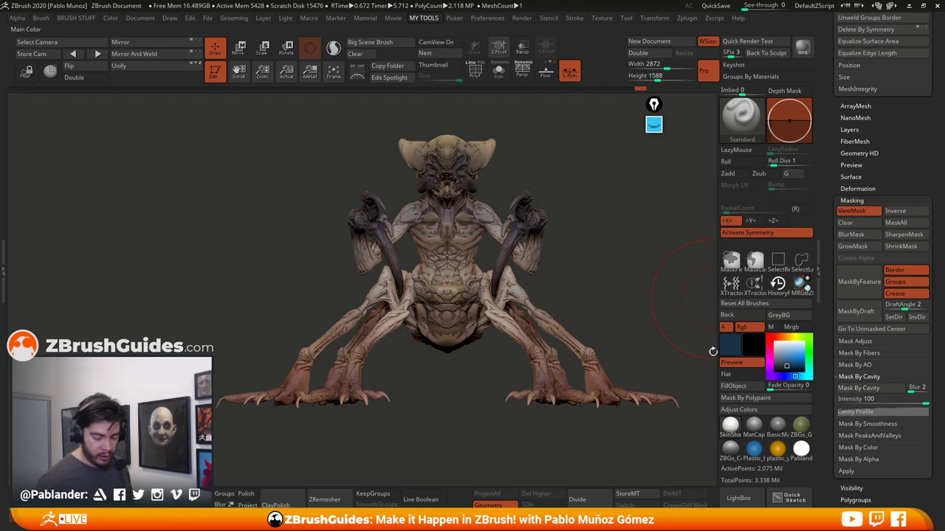
{"action": "left_click_drag", "start_coordinate": [493, 266], "coordinate": [411, 237]}
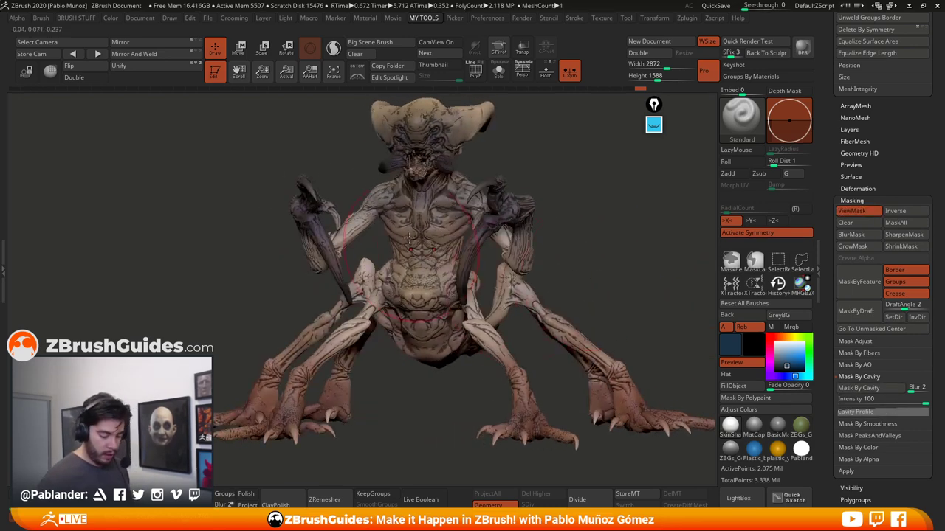
{"action": "left_click_drag", "start_coordinate": [616, 307], "coordinate": [615, 304]}
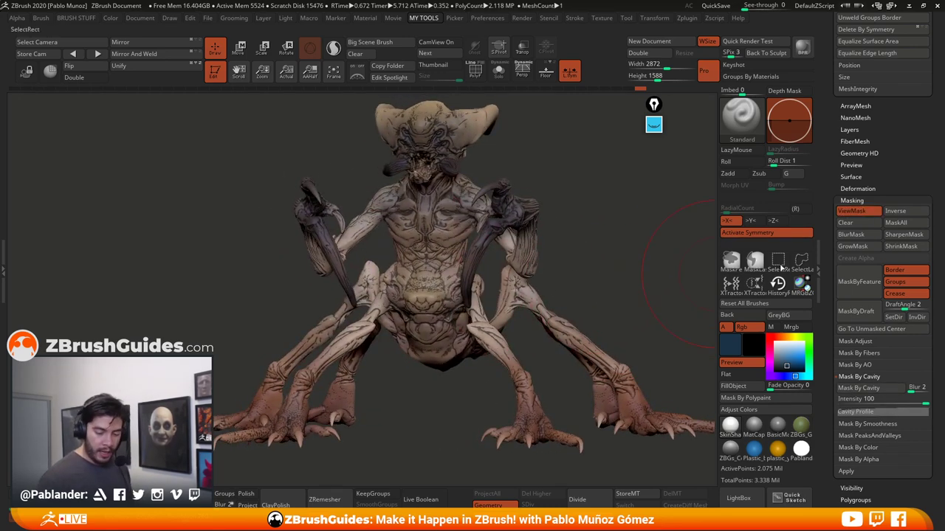
Blur the cavity mask, invert it so the recesses can be painted, and hide the mask display
{"action": "left_click", "coordinate": [863, 235]}
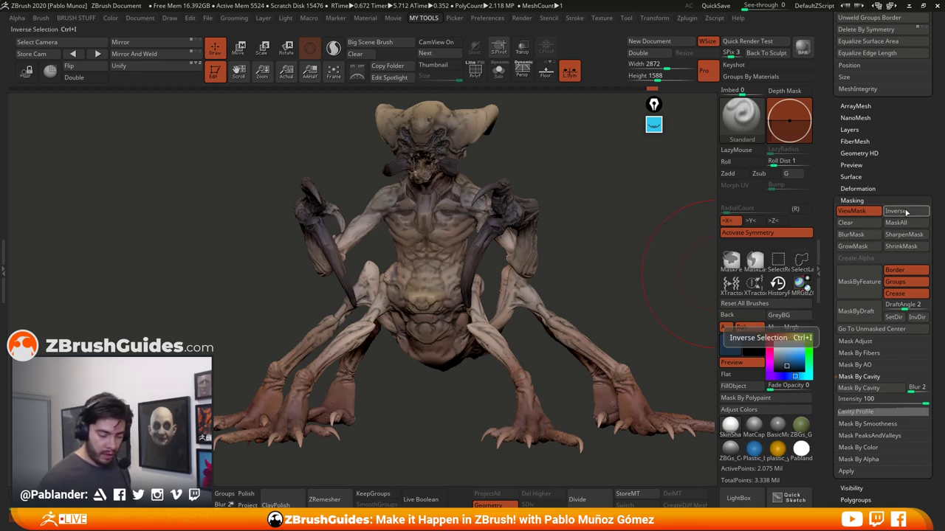
{"action": "left_click", "coordinate": [906, 212]}
{"action": "left_click", "coordinate": [851, 211]}
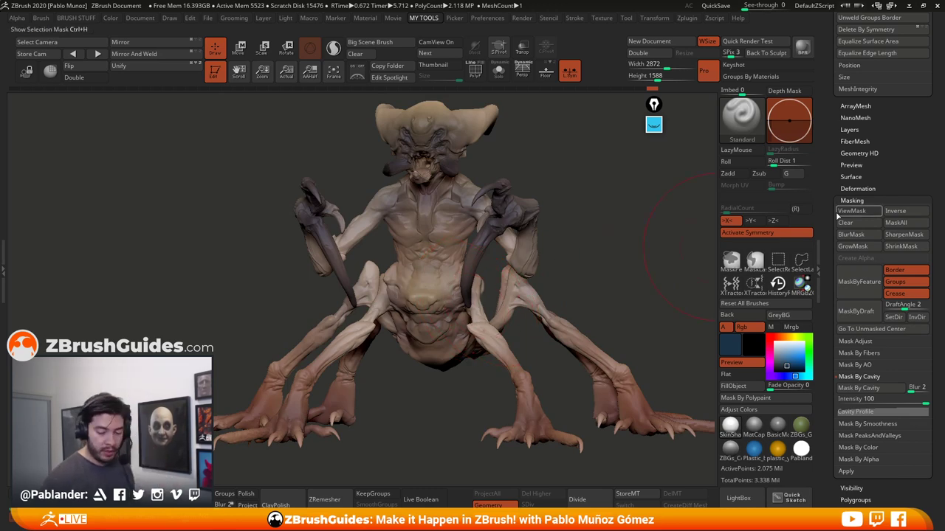
{"action": "left_click", "coordinate": [856, 212]}
{"action": "left_click", "coordinate": [859, 212]}
{"action": "left_click", "coordinate": [860, 212]}
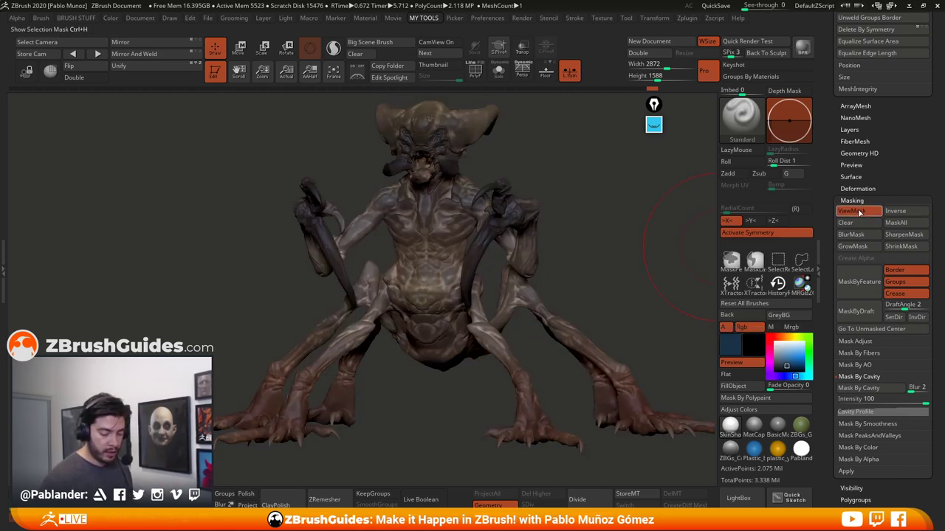
{"action": "left_click", "coordinate": [857, 212]}
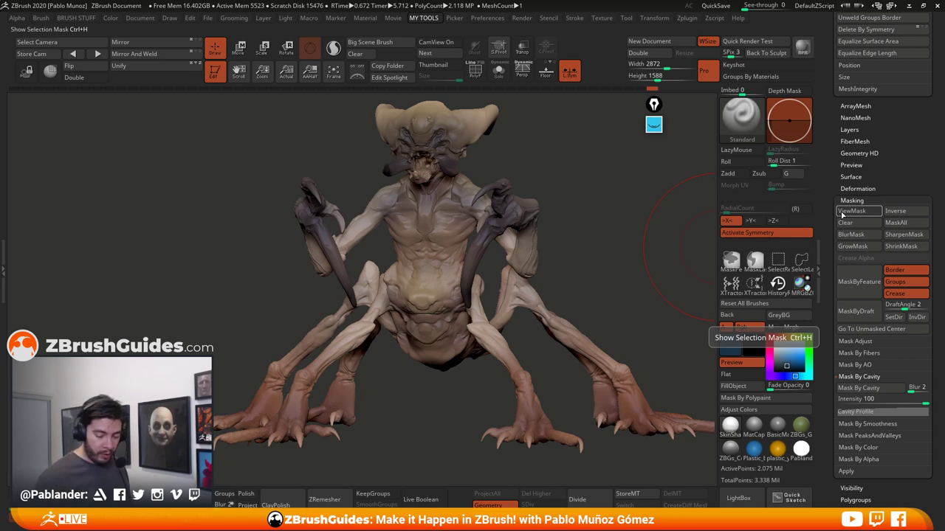
Sample the reddish brown of the foot, darken it to a deep brown and paint it into the abdomen's creases
{"action": "mouse_move", "coordinate": [729, 345]}
{"action": "left_mouse_down"}
{"action": "mouse_move", "coordinate": [542, 428]}
{"action": "mouse_move", "coordinate": [439, 392]}
{"action": "mouse_move", "coordinate": [389, 295]}
{"action": "mouse_move", "coordinate": [408, 143]}
{"action": "mouse_move", "coordinate": [559, 415]}
{"action": "mouse_move", "coordinate": [533, 428]}
{"action": "mouse_move", "coordinate": [519, 361]}
{"action": "mouse_move", "coordinate": [528, 418]}
{"action": "left_mouse_up"}
{"action": "mouse_move", "coordinate": [617, 310]}
{"action": "left_mouse_down"}
{"action": "mouse_move", "coordinate": [614, 302]}
{"action": "mouse_move", "coordinate": [613, 317]}
{"action": "left_mouse_up"}
{"action": "left_click_drag", "start_coordinate": [730, 346], "coordinate": [627, 415]}
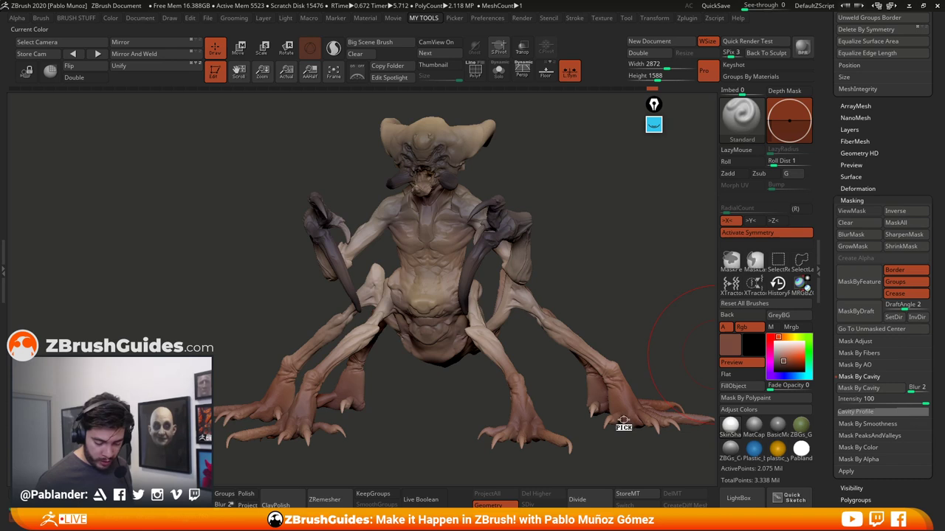
{"action": "left_click_drag", "start_coordinate": [589, 290], "coordinate": [603, 296]}
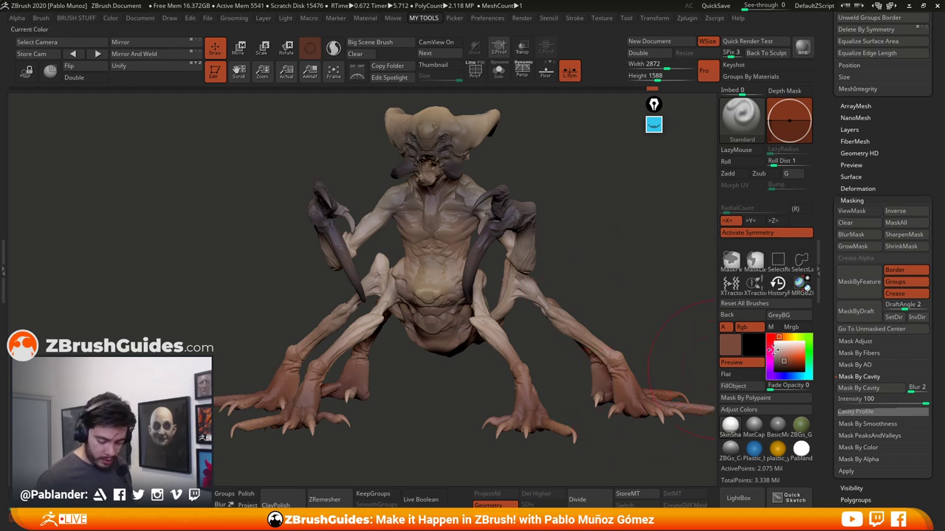
{"action": "left_click_drag", "start_coordinate": [785, 351], "coordinate": [786, 367]}
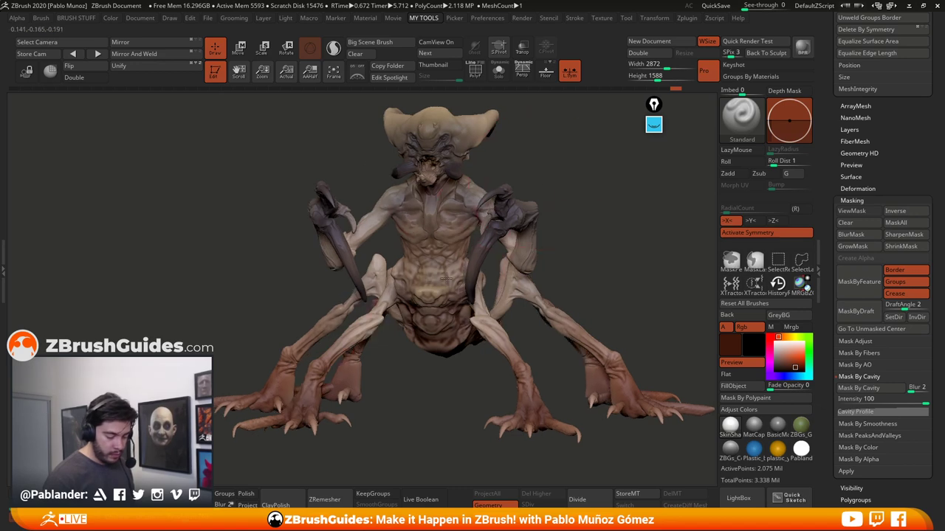
{"action": "left_click_drag", "start_coordinate": [622, 225], "coordinate": [555, 249]}
{"action": "mouse_move", "coordinate": [600, 295]}
{"action": "right_mouse_down"}
{"action": "mouse_move", "coordinate": [583, 292]}
{"action": "mouse_move", "coordinate": [607, 199]}
{"action": "mouse_move", "coordinate": [625, 201]}
{"action": "right_mouse_up"}
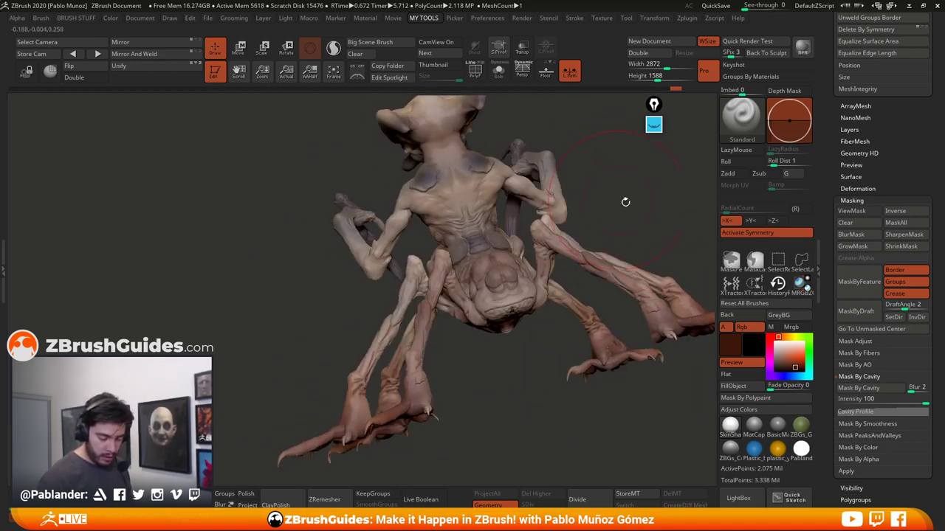
Switch the paint colour to a saturated orange-red and brush it into the recesses of the back and rear body
{"action": "left_click", "coordinate": [794, 361]}
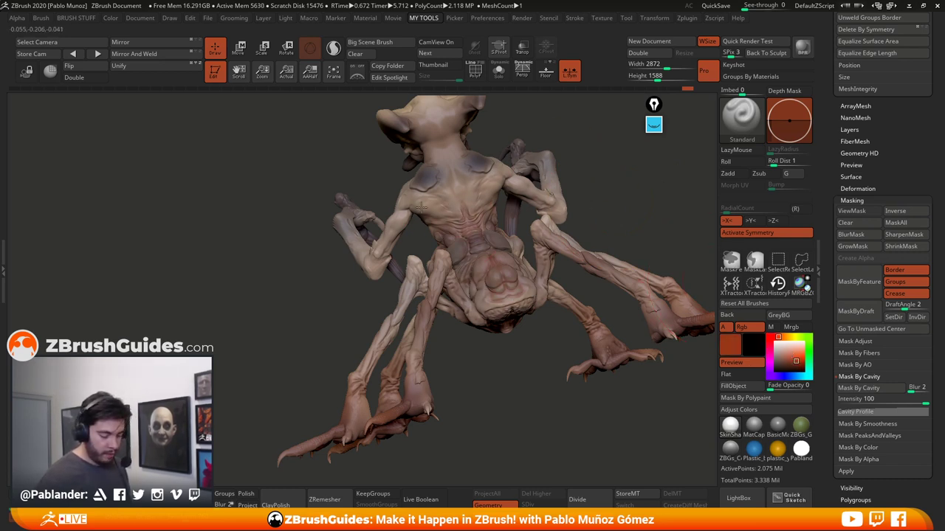
{"action": "mouse_move", "coordinate": [362, 251]}
{"action": "right_mouse_down"}
{"action": "mouse_move", "coordinate": [576, 187]}
{"action": "mouse_move", "coordinate": [615, 263]}
{"action": "right_mouse_up"}
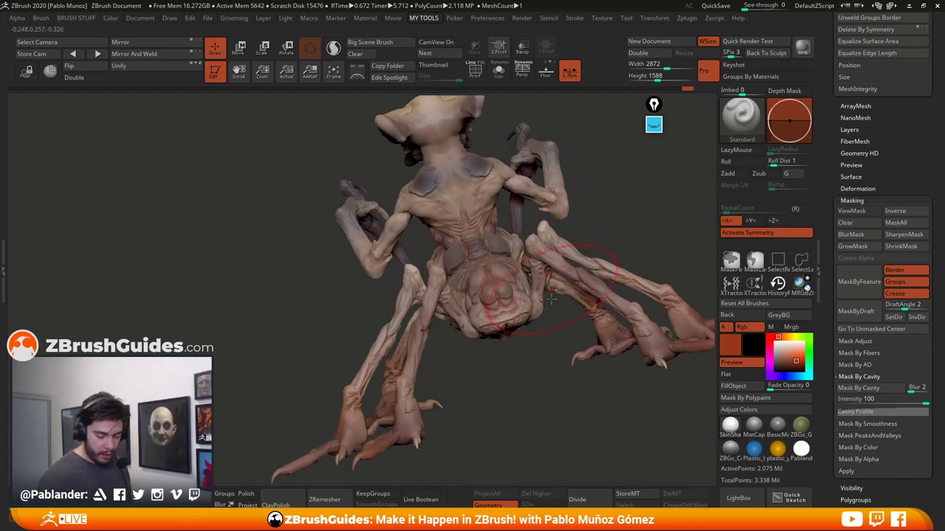
{"action": "right_click_drag", "start_coordinate": [549, 298], "coordinate": [463, 299]}
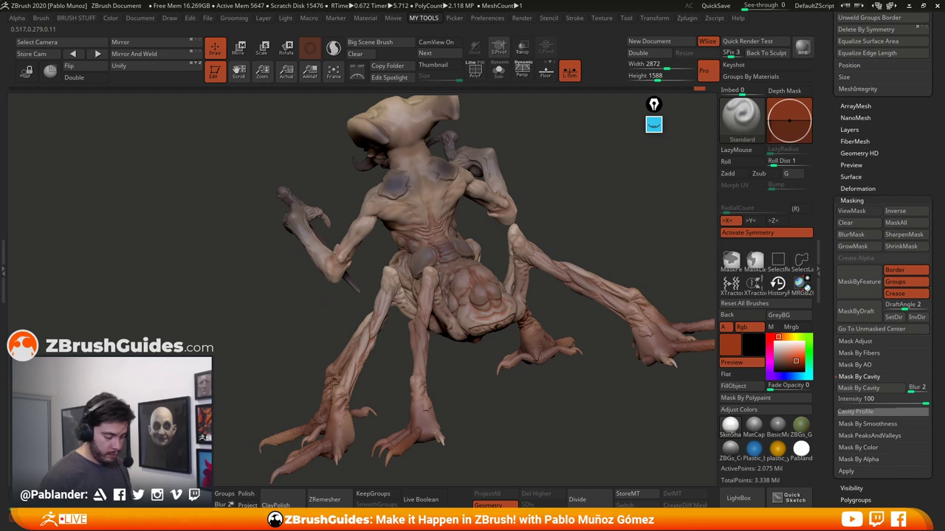
{"action": "right_click_drag", "start_coordinate": [472, 182], "coordinate": [459, 220]}
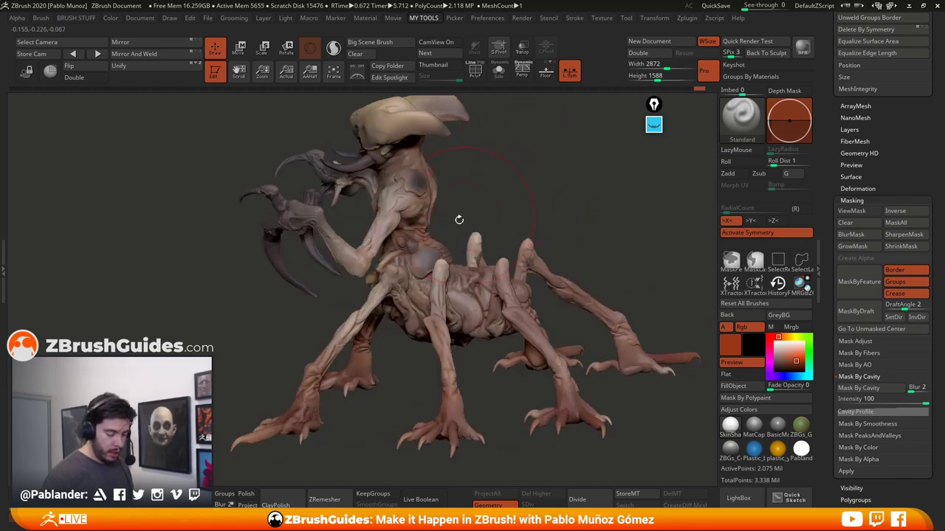
Brush the orange-red into the recesses of the face, mouth, neck and front torso
{"action": "mouse_move", "coordinate": [394, 246]}
{"action": "right_mouse_down"}
{"action": "mouse_move", "coordinate": [397, 172]}
{"action": "mouse_move", "coordinate": [436, 177]}
{"action": "mouse_move", "coordinate": [487, 209]}
{"action": "mouse_move", "coordinate": [529, 213]}
{"action": "mouse_move", "coordinate": [525, 257]}
{"action": "right_mouse_up"}
{"action": "right_click", "coordinate": [520, 210]}
{"action": "right_click_drag", "start_coordinate": [439, 210], "coordinate": [415, 234]}
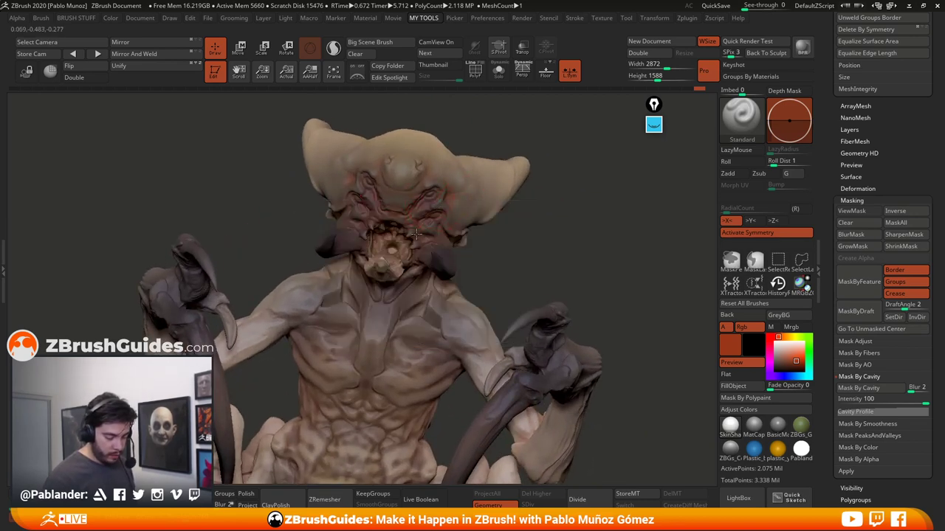
{"action": "right_click_drag", "start_coordinate": [395, 265], "coordinate": [398, 271]}
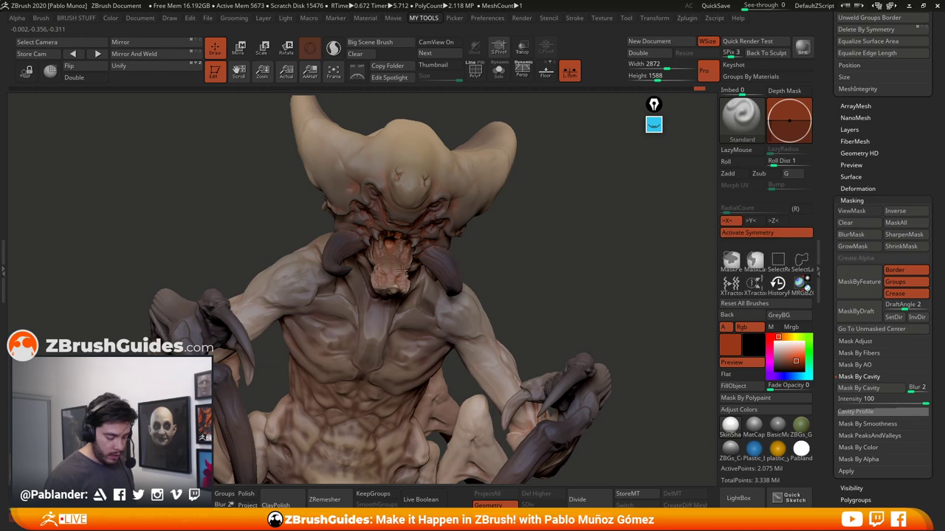
{"action": "right_click_drag", "start_coordinate": [545, 250], "coordinate": [494, 290], "text": "ctrl"}
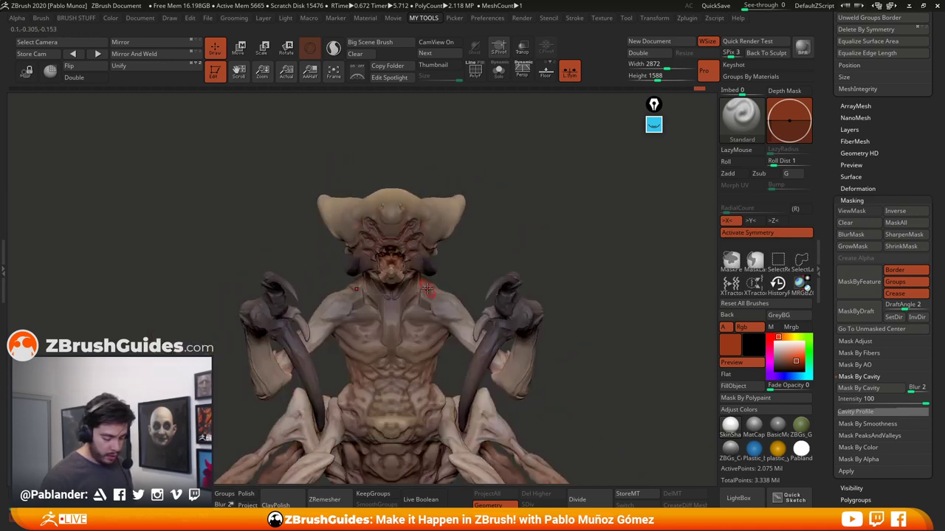
{"action": "right_click_drag", "start_coordinate": [411, 318], "coordinate": [544, 247]}
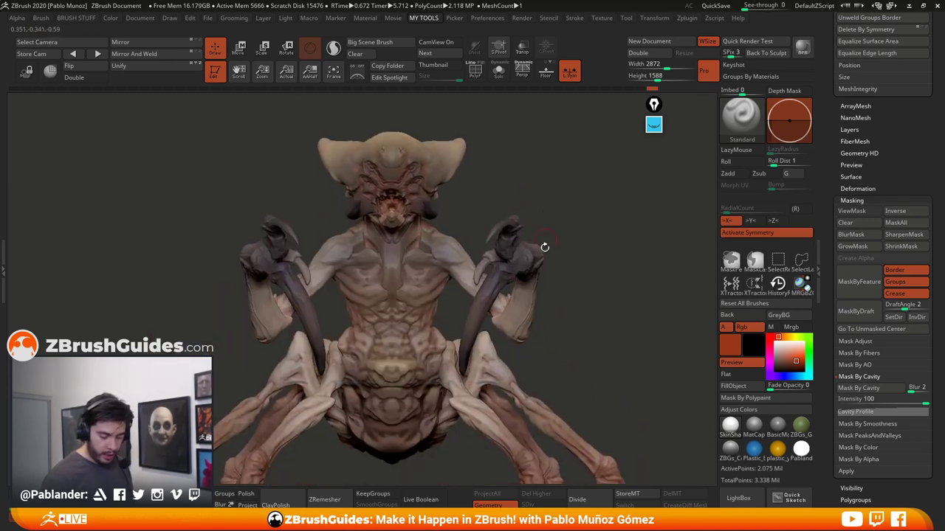
Change the paint colour to a dark navy blue and shade the recesses of the face and torso
{"action": "left_click_drag", "start_coordinate": [791, 375], "coordinate": [785, 368]}
{"action": "right_click_drag", "start_coordinate": [605, 240], "coordinate": [622, 235]}
{"action": "right_click", "coordinate": [627, 237]}
{"action": "right_click", "coordinate": [628, 238]}
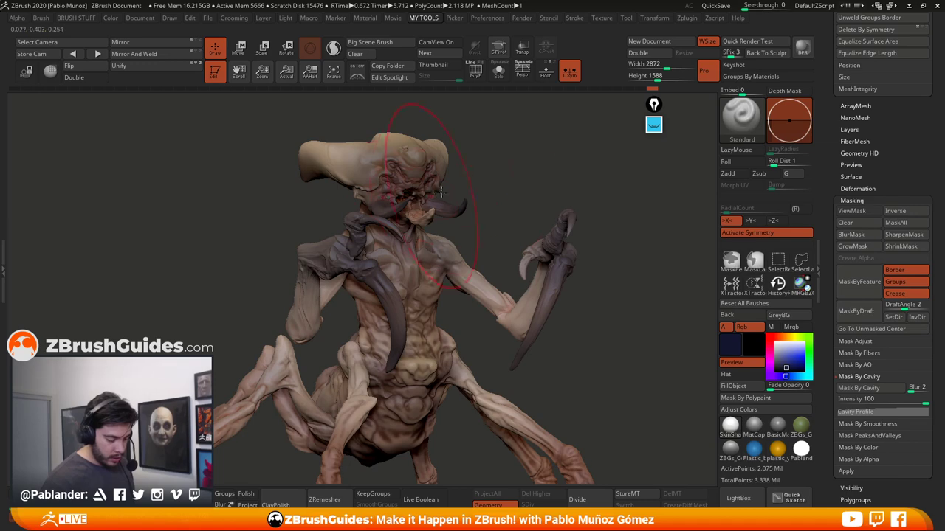
{"action": "right_click_drag", "start_coordinate": [440, 193], "coordinate": [419, 212]}
{"action": "right_click_drag", "start_coordinate": [510, 340], "coordinate": [515, 174], "text": "ctrl"}
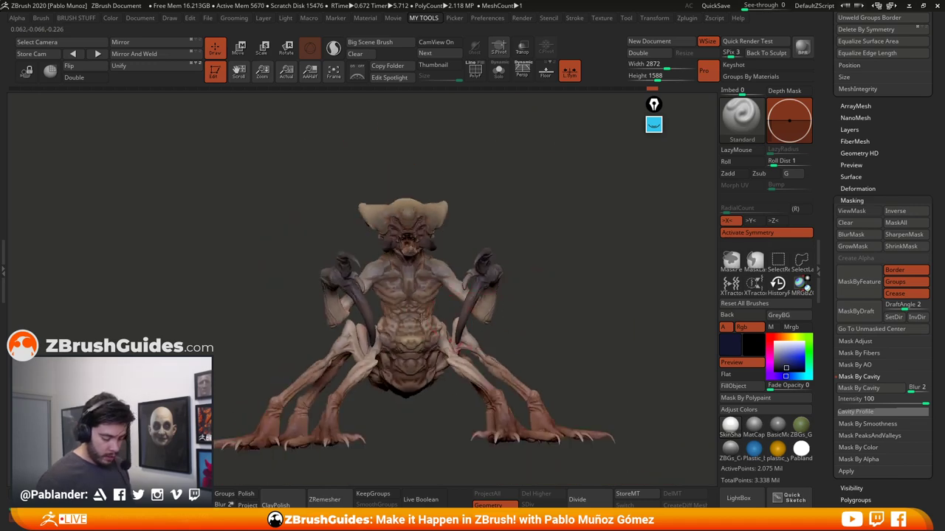
{"action": "right_click_drag", "start_coordinate": [564, 287], "coordinate": [584, 225]}
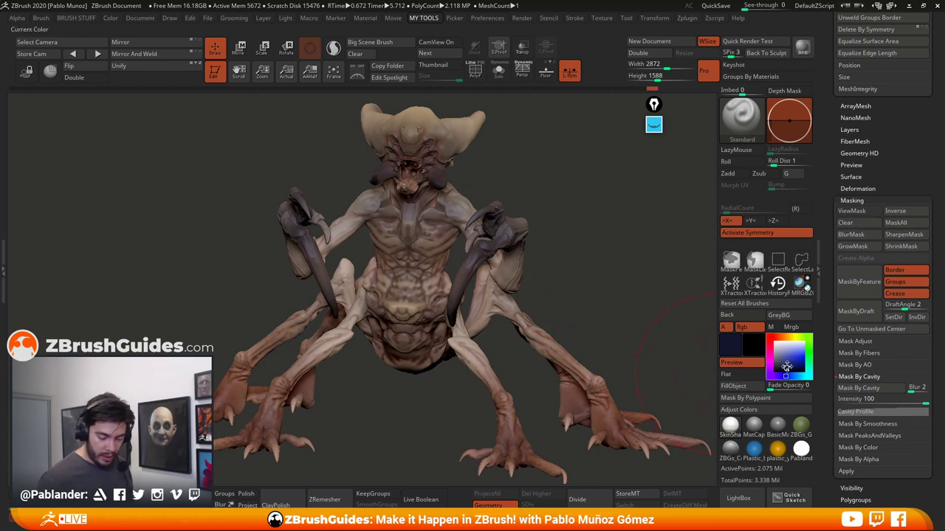
Pick muted reddish browns from the creature and brush them over the abdomen, flanks and legs
{"action": "mouse_move", "coordinate": [787, 367]}
{"action": "left_mouse_down"}
{"action": "mouse_move", "coordinate": [456, 290]}
{"action": "mouse_move", "coordinate": [427, 280]}
{"action": "mouse_move", "coordinate": [417, 259]}
{"action": "left_mouse_up"}
{"action": "mouse_move", "coordinate": [788, 360]}
{"action": "left_mouse_down"}
{"action": "mouse_move", "coordinate": [595, 328]}
{"action": "mouse_move", "coordinate": [429, 320]}
{"action": "left_mouse_up"}
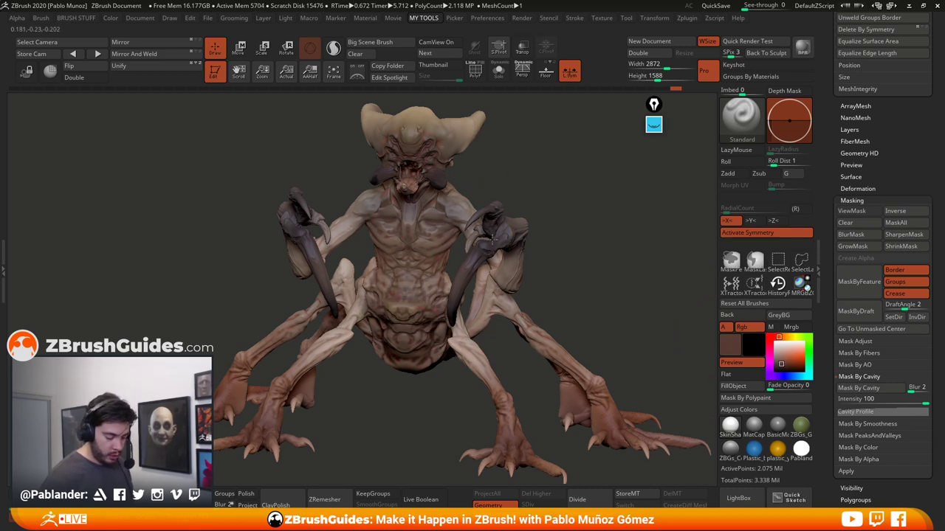
{"action": "mouse_move", "coordinate": [554, 253]}
{"action": "left_mouse_down"}
{"action": "mouse_move", "coordinate": [580, 244]}
{"action": "mouse_move", "coordinate": [576, 194]}
{"action": "left_mouse_up"}
{"action": "left_click_drag", "start_coordinate": [611, 280], "coordinate": [575, 320]}
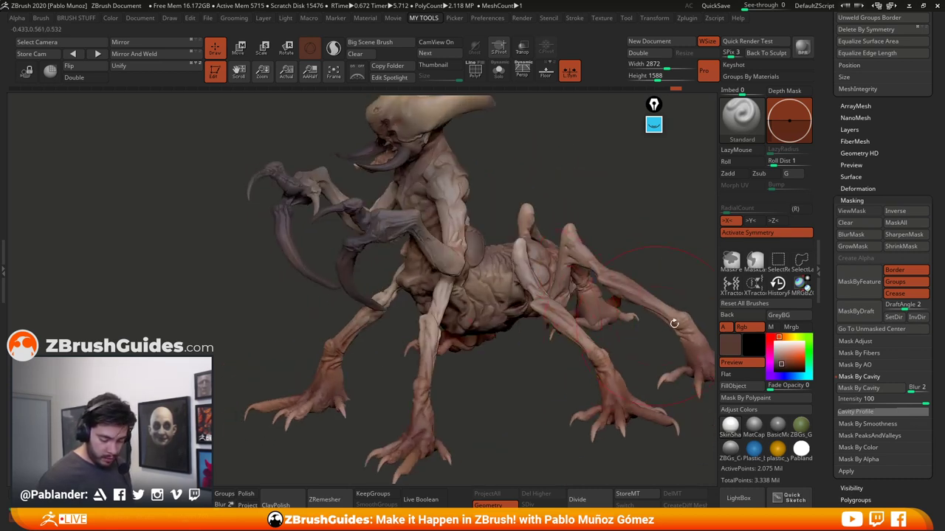
{"action": "key", "text": "c"}
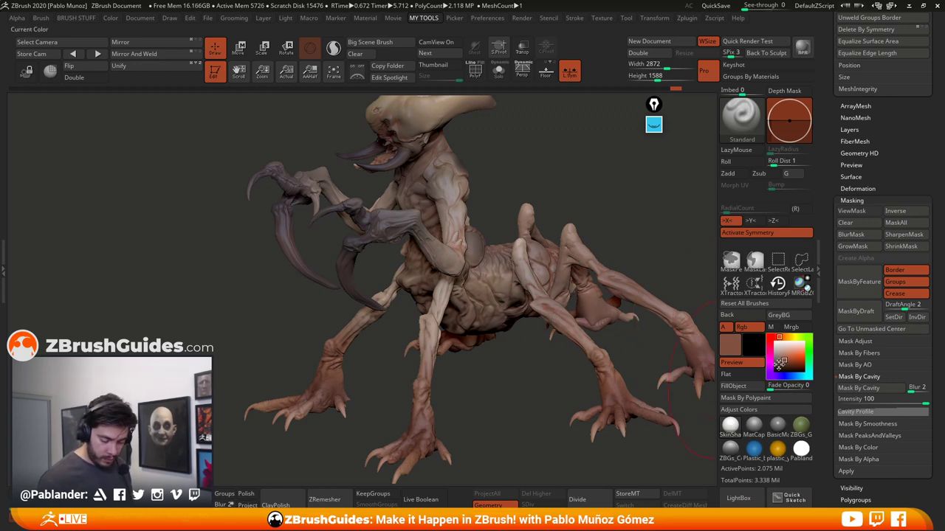
{"action": "left_click", "coordinate": [780, 360]}
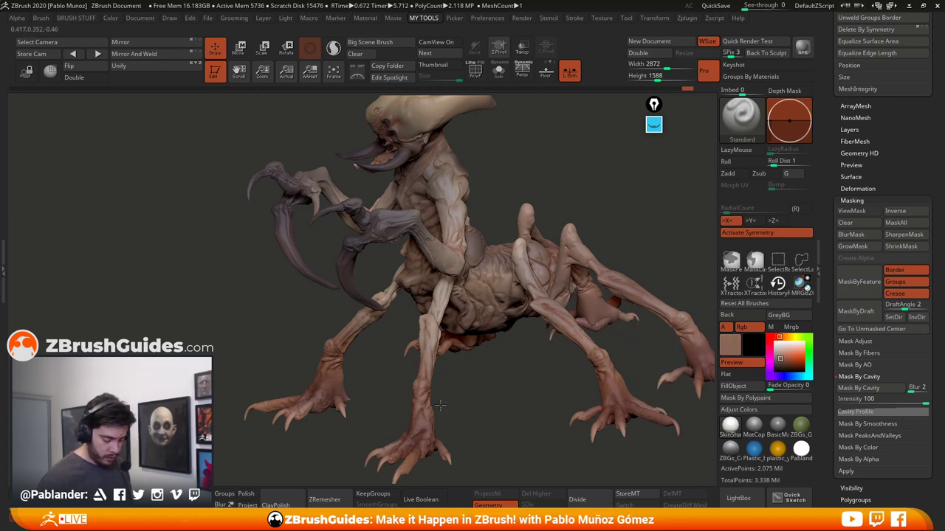
{"action": "right_click_drag", "start_coordinate": [440, 405], "coordinate": [472, 325]}
Set the paint colour to a dark red and paint the inside of the creature's open mouth
{"action": "right_click_drag", "start_coordinate": [455, 253], "coordinate": [464, 257], "text": "ctrl"}
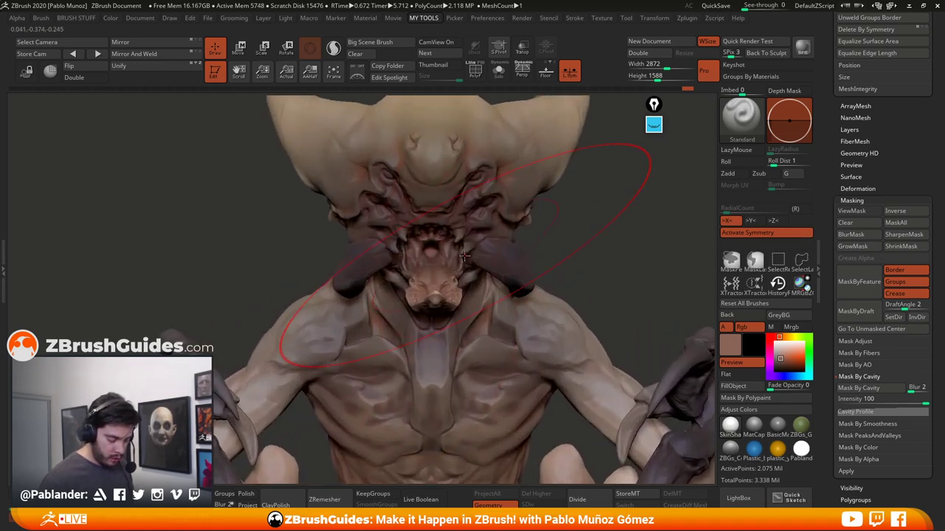
{"action": "right_click", "coordinate": [465, 256]}
{"action": "right_click_drag", "start_coordinate": [579, 219], "coordinate": [606, 260], "text": "alt"}
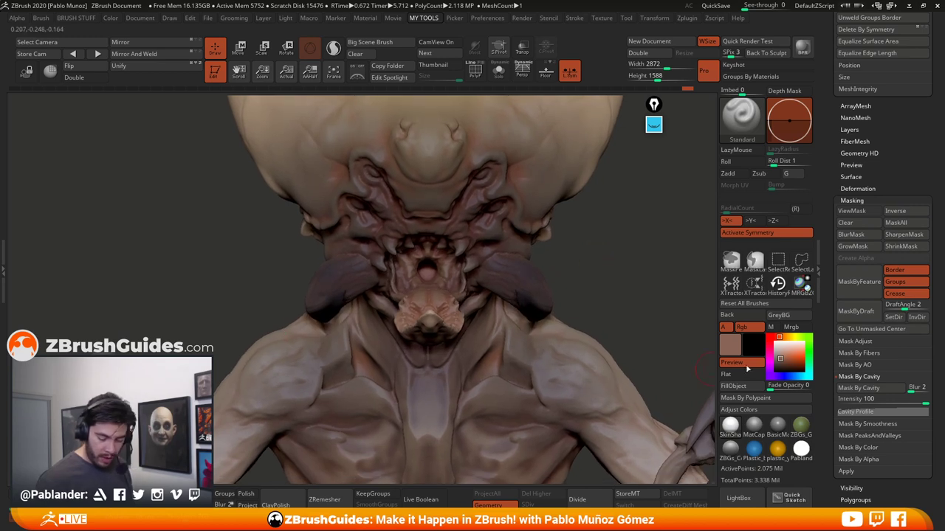
{"action": "mouse_move", "coordinate": [784, 359]}
{"action": "left_mouse_down"}
{"action": "mouse_move", "coordinate": [593, 322]}
{"action": "mouse_move", "coordinate": [426, 271]}
{"action": "left_mouse_up"}
{"action": "left_click", "coordinate": [770, 337]}
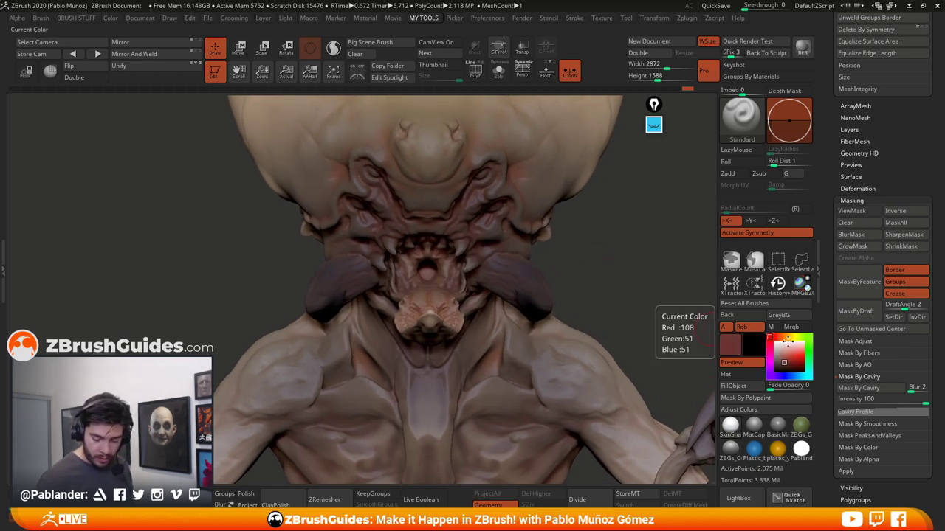
{"action": "left_click", "coordinate": [790, 354]}
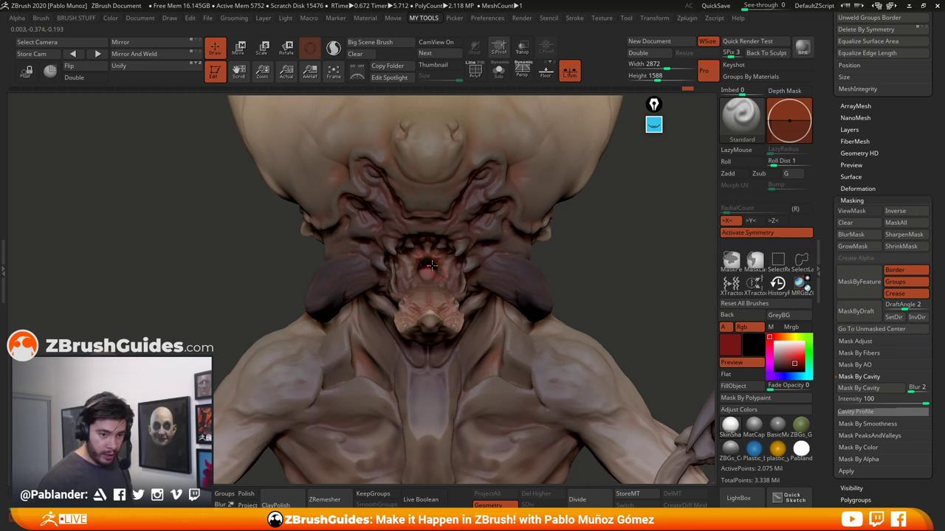
{"action": "key", "text": "space"}
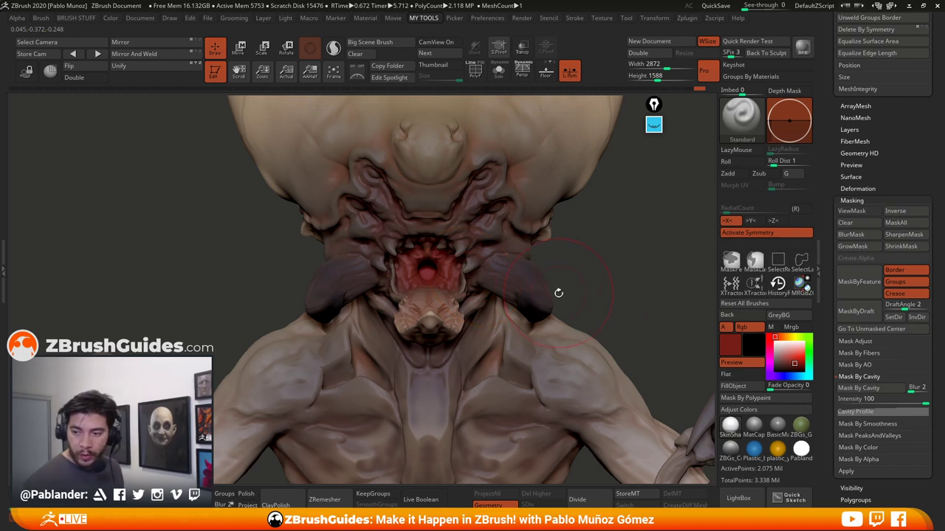
{"action": "left_click_drag", "start_coordinate": [431, 286], "coordinate": [431, 302]}
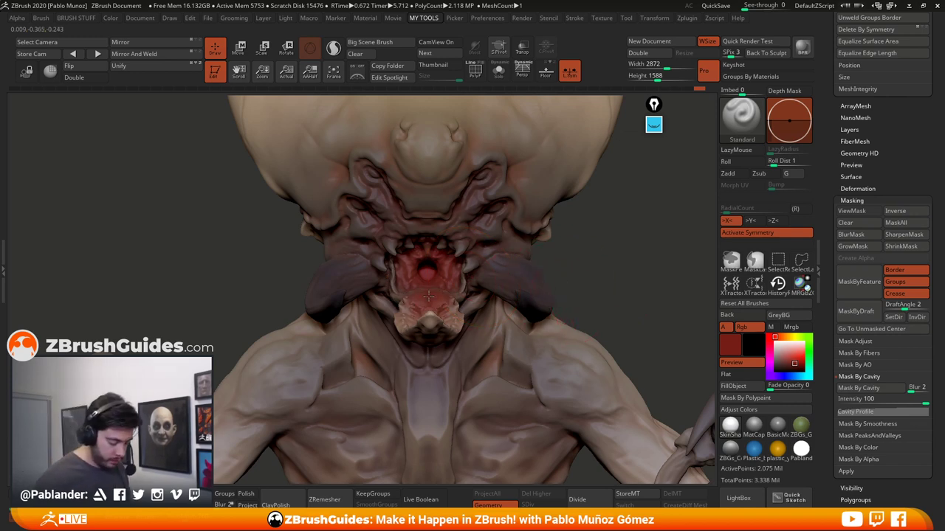
Extend the dark red over the lower jaw and the sides of the mouth, working from angled views
{"action": "right_click_drag", "start_coordinate": [448, 273], "coordinate": [436, 290]}
{"action": "left_click_drag", "start_coordinate": [436, 290], "coordinate": [415, 322]}
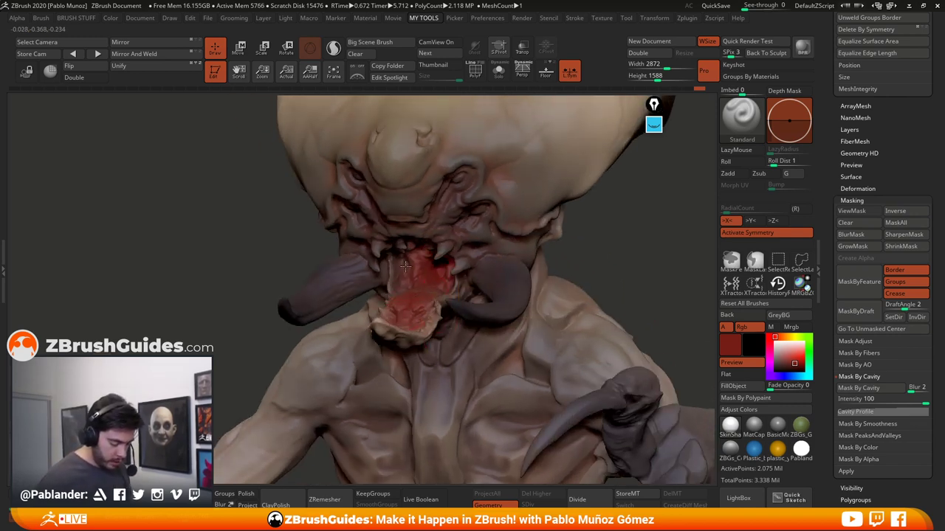
{"action": "mouse_move", "coordinate": [420, 259]}
{"action": "left_mouse_down"}
{"action": "mouse_move", "coordinate": [450, 268]}
{"action": "mouse_move", "coordinate": [430, 218]}
{"action": "mouse_move", "coordinate": [443, 245]}
{"action": "mouse_move", "coordinate": [394, 351]}
{"action": "left_mouse_up"}
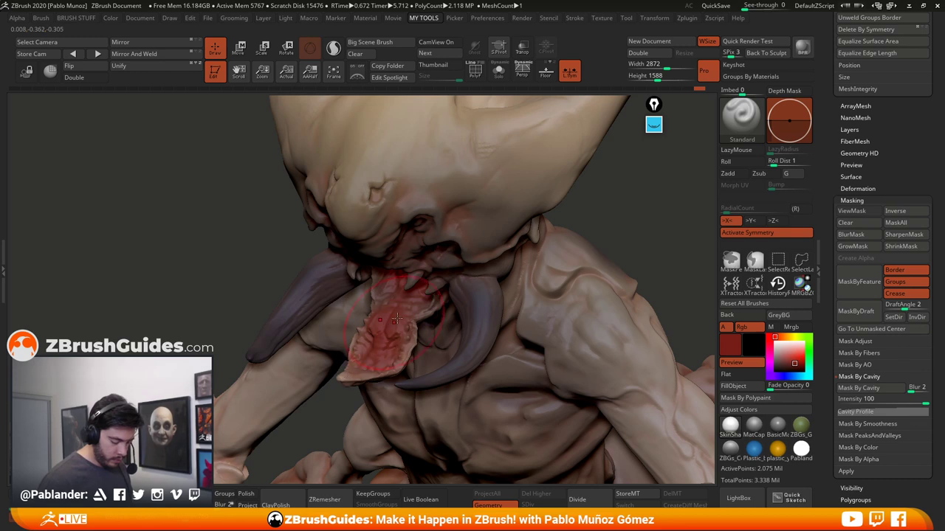
Sample a darker red from the mouth and deepen the shading inside the creature's open mouth and lower jaw
{"action": "mouse_move", "coordinate": [396, 319]}
{"action": "left_mouse_down"}
{"action": "mouse_move", "coordinate": [379, 304]}
{"action": "mouse_move", "coordinate": [404, 284]}
{"action": "mouse_move", "coordinate": [386, 288]}
{"action": "left_mouse_up"}
{"action": "key", "text": "c"}
{"action": "key", "text": "c"}
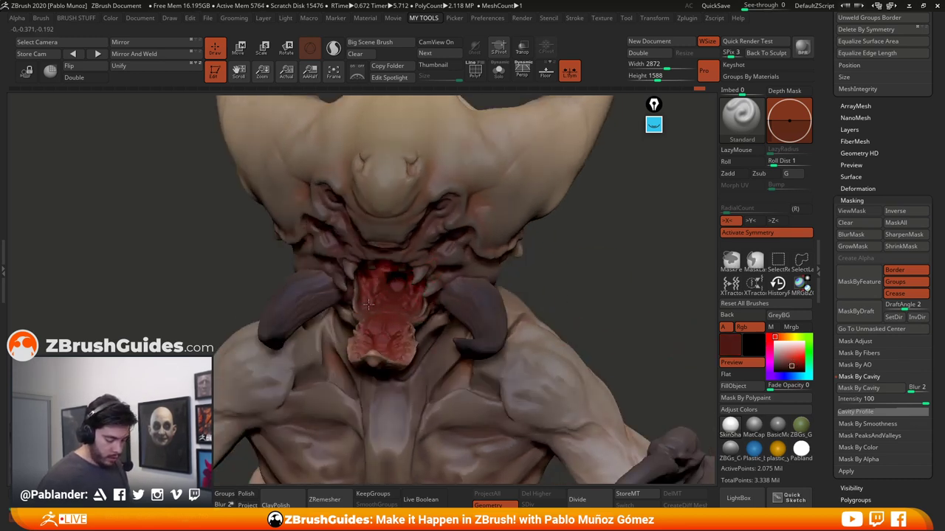
{"action": "right_click", "coordinate": [586, 262]}
{"action": "right_click_drag", "start_coordinate": [598, 264], "coordinate": [601, 253]}
{"action": "right_click", "coordinate": [602, 256]}
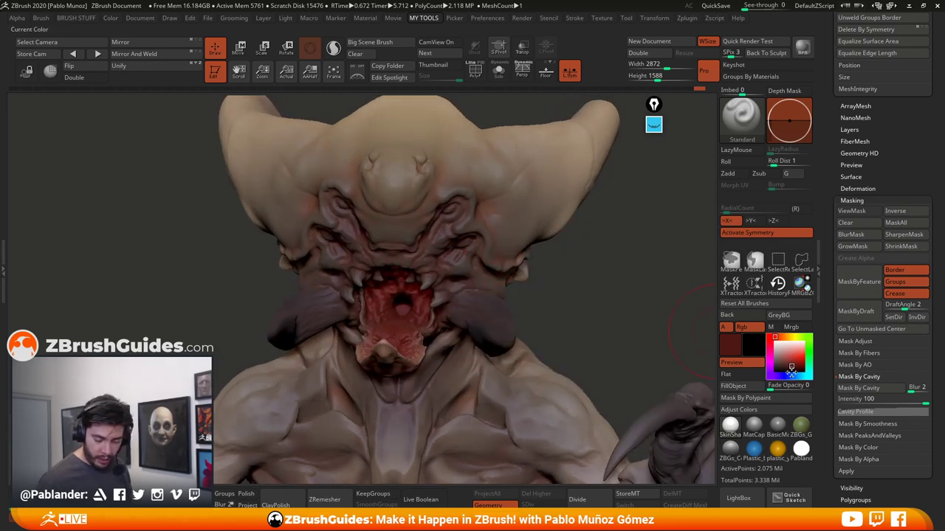
Set the paint colour to a very dark reddish brown and shade around the eyes, brow and cheeks
{"action": "left_click_drag", "start_coordinate": [792, 372], "coordinate": [493, 334]}
{"action": "left_click", "coordinate": [779, 369]}
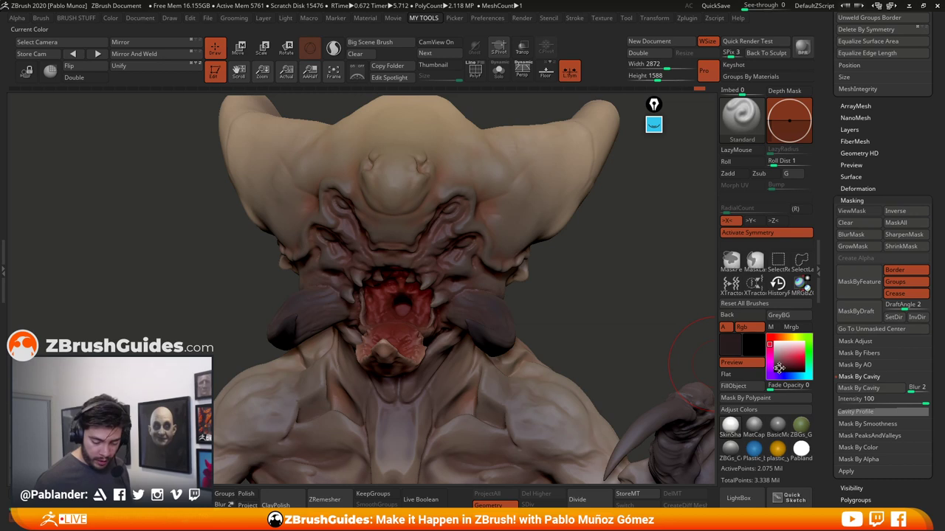
{"action": "key", "text": "space"}
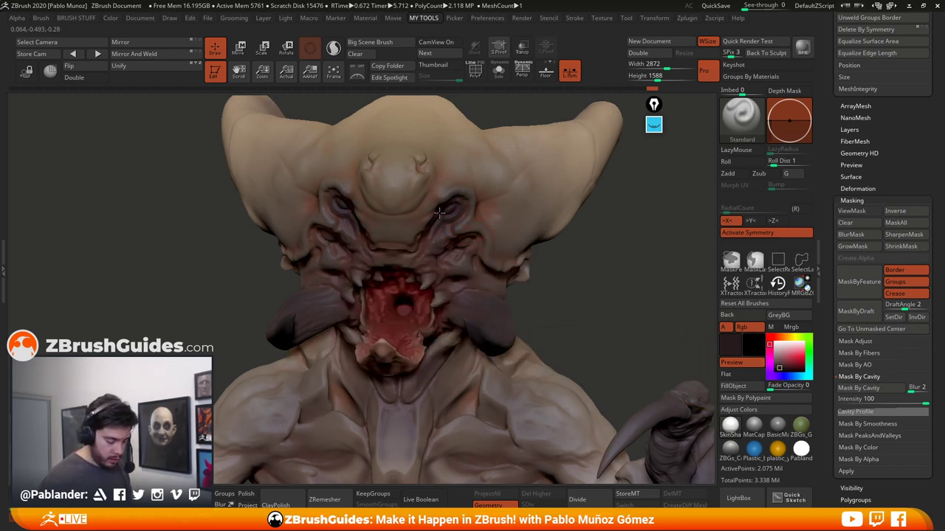
{"action": "mouse_move", "coordinate": [467, 207]}
{"action": "left_mouse_down"}
{"action": "mouse_move", "coordinate": [471, 247]}
{"action": "mouse_move", "coordinate": [425, 259]}
{"action": "left_mouse_up"}
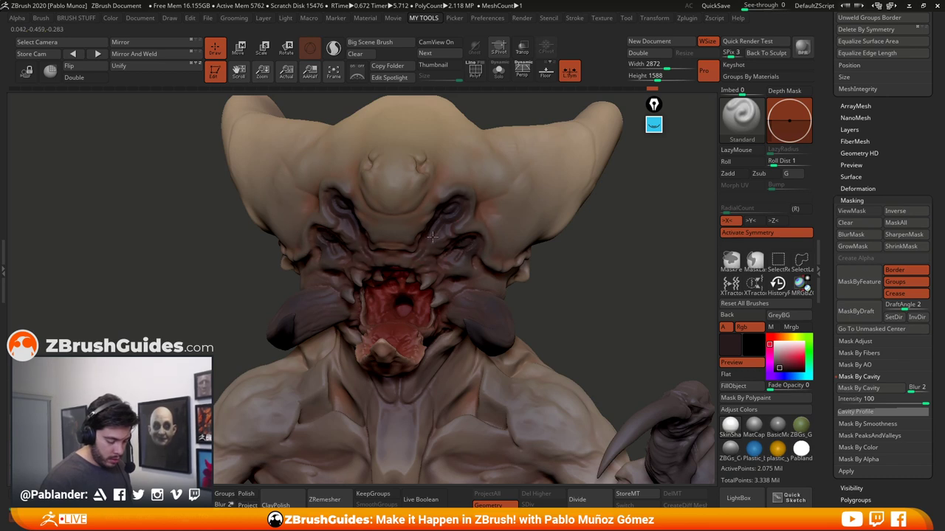
{"action": "left_click_drag", "start_coordinate": [407, 216], "coordinate": [424, 177]}
{"action": "left_click_drag", "start_coordinate": [471, 273], "coordinate": [436, 328]}
Darken the paint colour to near black and deepen the eye sockets and the skin around the mouth
{"action": "left_click", "coordinate": [779, 369]}
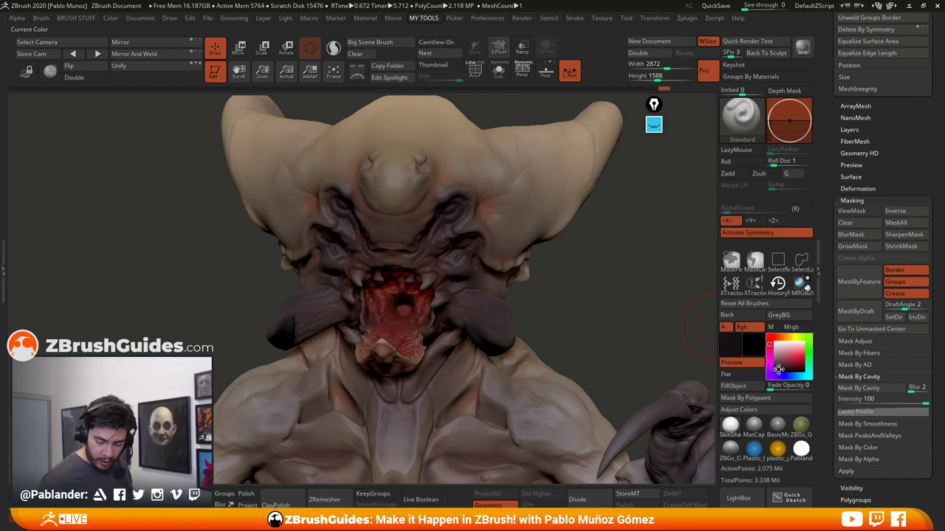
{"action": "left_click_drag", "start_coordinate": [481, 276], "coordinate": [475, 238]}
{"action": "mouse_move", "coordinate": [419, 264]}
{"action": "left_mouse_down"}
{"action": "mouse_move", "coordinate": [392, 254]}
{"action": "mouse_move", "coordinate": [413, 271]}
{"action": "left_mouse_up"}
{"action": "right_click_drag", "start_coordinate": [427, 344], "coordinate": [455, 272]}
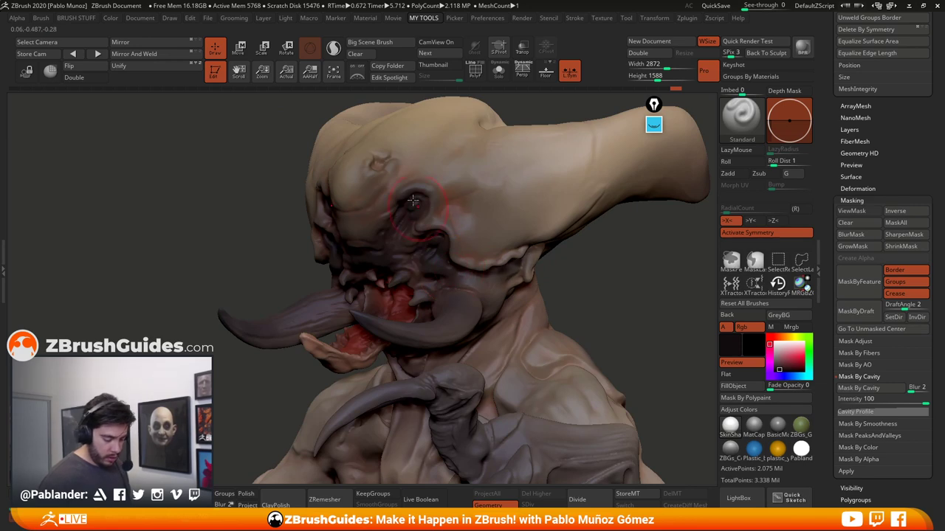
{"action": "left_click_drag", "start_coordinate": [413, 200], "coordinate": [400, 220]}
Set the paint colour to a muted yellowish tan, shrink the brush and paint the four eyes, with a beige tone on the teeth
{"action": "mouse_move", "coordinate": [510, 267]}
{"action": "right_mouse_down"}
{"action": "mouse_move", "coordinate": [605, 269]}
{"action": "mouse_move", "coordinate": [570, 263]}
{"action": "mouse_move", "coordinate": [587, 263]}
{"action": "right_mouse_up"}
{"action": "left_click_drag", "start_coordinate": [788, 356], "coordinate": [783, 348]}
{"action": "left_click", "coordinate": [789, 337]}
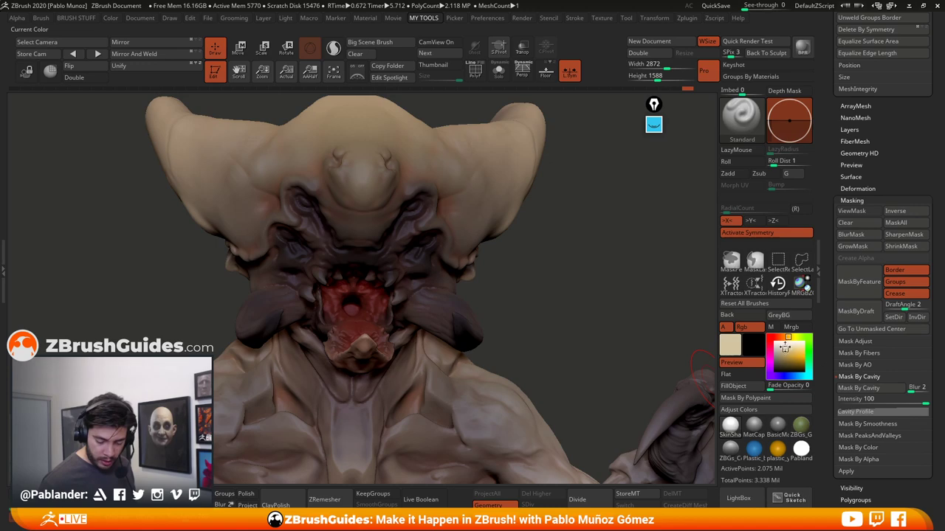
{"action": "right_click_drag", "start_coordinate": [548, 265], "coordinate": [546, 264]}
{"action": "left_click", "coordinate": [788, 357]}
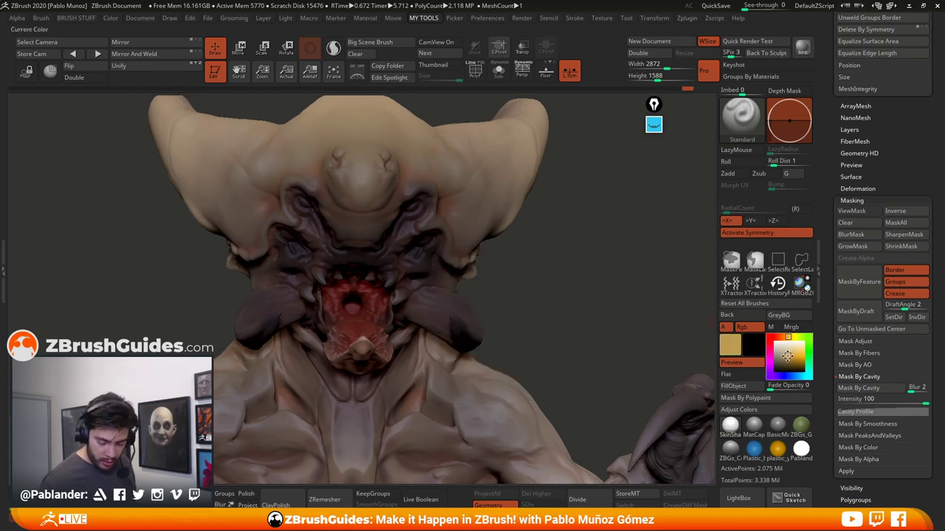
{"action": "left_click_drag", "start_coordinate": [788, 356], "coordinate": [784, 354]}
{"action": "right_click_drag", "start_coordinate": [575, 301], "coordinate": [470, 260]}
{"action": "right_click", "coordinate": [401, 281]}
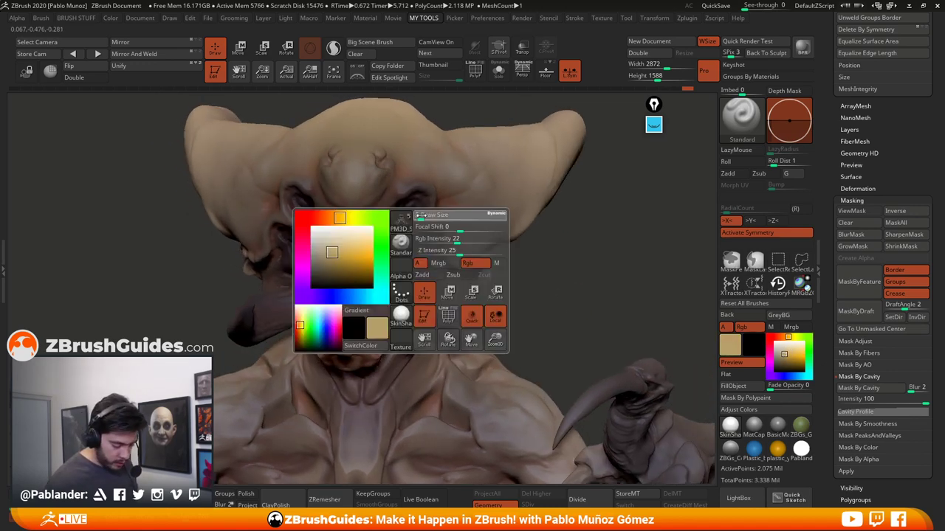
{"action": "right_click_drag", "start_coordinate": [442, 220], "coordinate": [415, 206]}
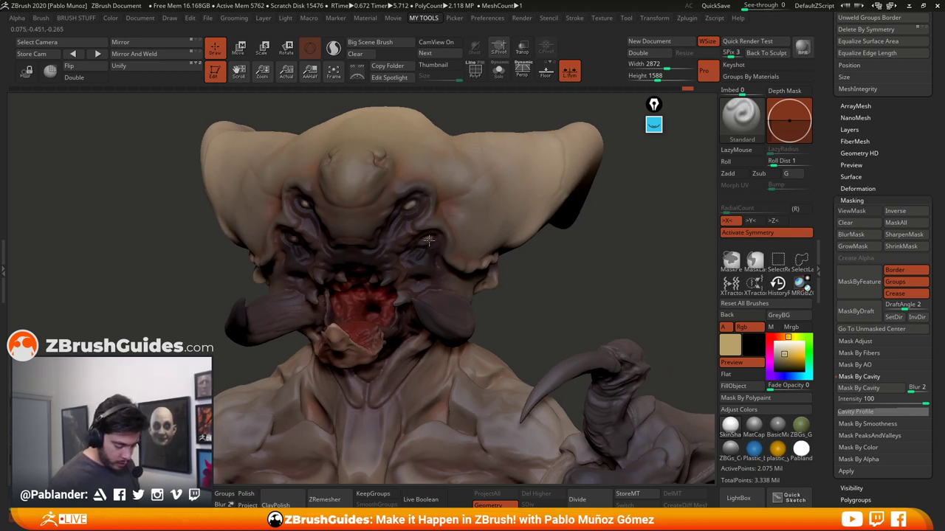
{"action": "right_click_drag", "start_coordinate": [503, 244], "coordinate": [561, 288]}
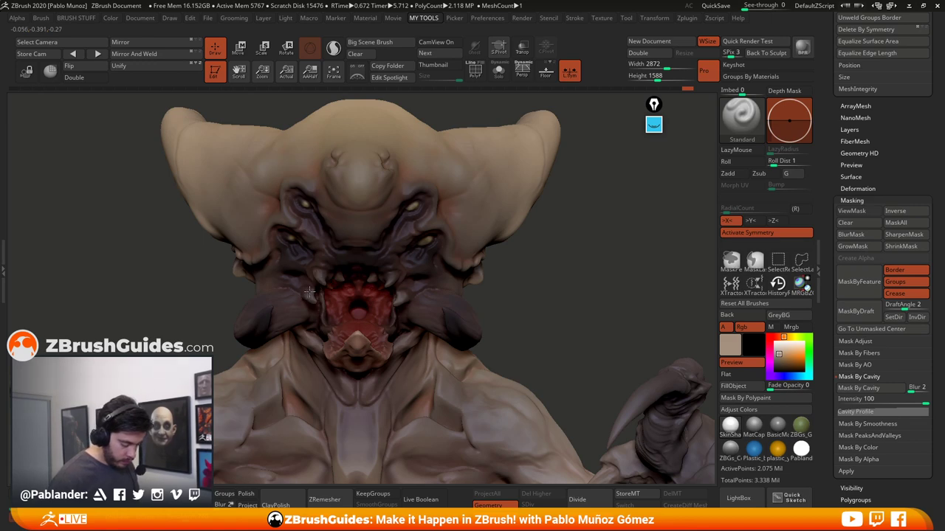
Pick a dark reddish brown, mask the creature by peaks and valleys, and hide the mask display
{"action": "mouse_move", "coordinate": [451, 303]}
{"action": "right_mouse_down"}
{"action": "mouse_move", "coordinate": [523, 301]}
{"action": "mouse_move", "coordinate": [500, 208]}
{"action": "mouse_move", "coordinate": [474, 175]}
{"action": "mouse_move", "coordinate": [465, 238]}
{"action": "mouse_move", "coordinate": [558, 233]}
{"action": "right_mouse_up"}
{"action": "key", "text": "space"}
{"action": "left_click_drag", "start_coordinate": [784, 362], "coordinate": [384, 206]}
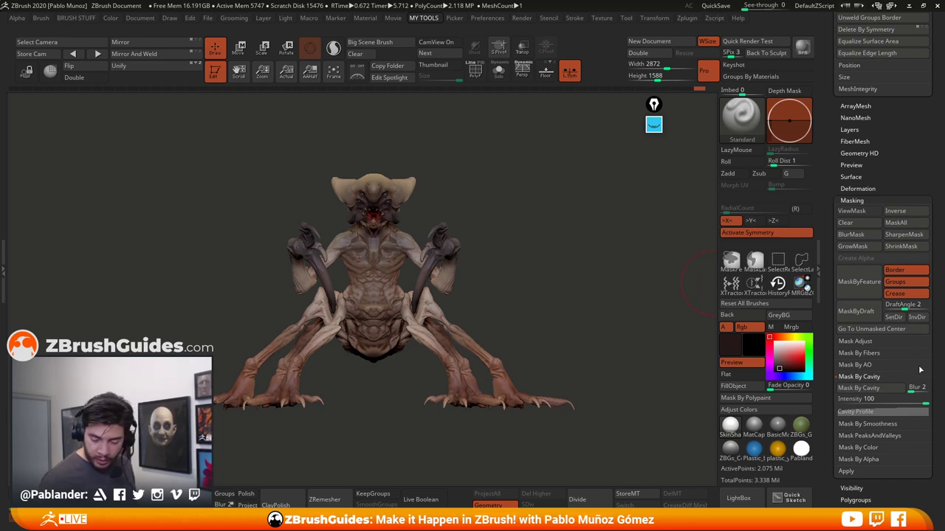
{"action": "left_click", "coordinate": [891, 435]}
{"action": "left_click", "coordinate": [869, 412]}
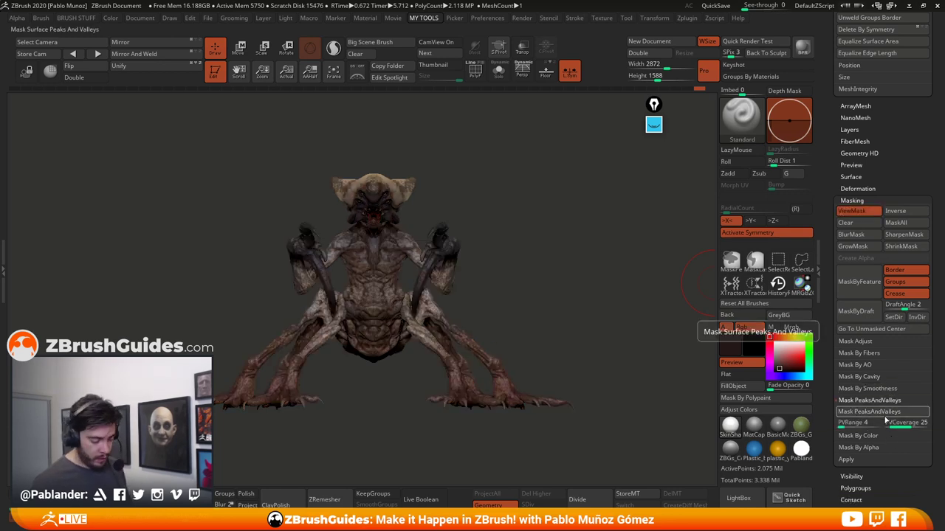
{"action": "left_click_drag", "start_coordinate": [423, 197], "coordinate": [543, 195], "text": "alt"}
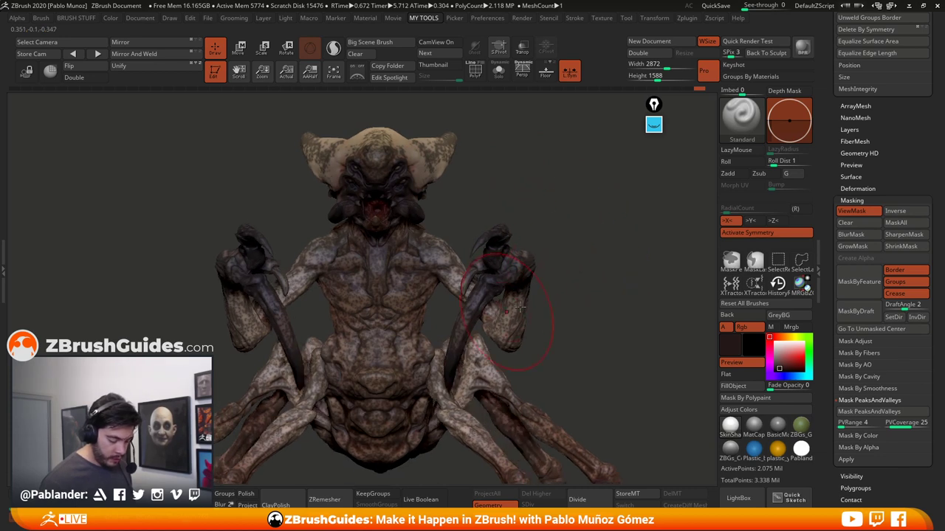
{"action": "key", "text": "ctrl+h"}
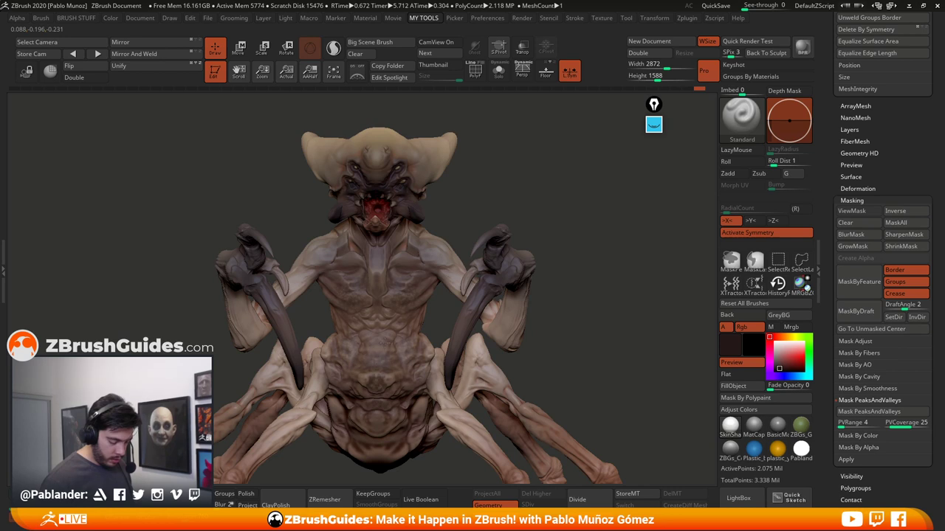
Paint the dark reddish brown over the unmasked parts of the horns, torso and abdomen
{"action": "left_click_drag", "start_coordinate": [542, 250], "coordinate": [552, 221], "text": "alt"}
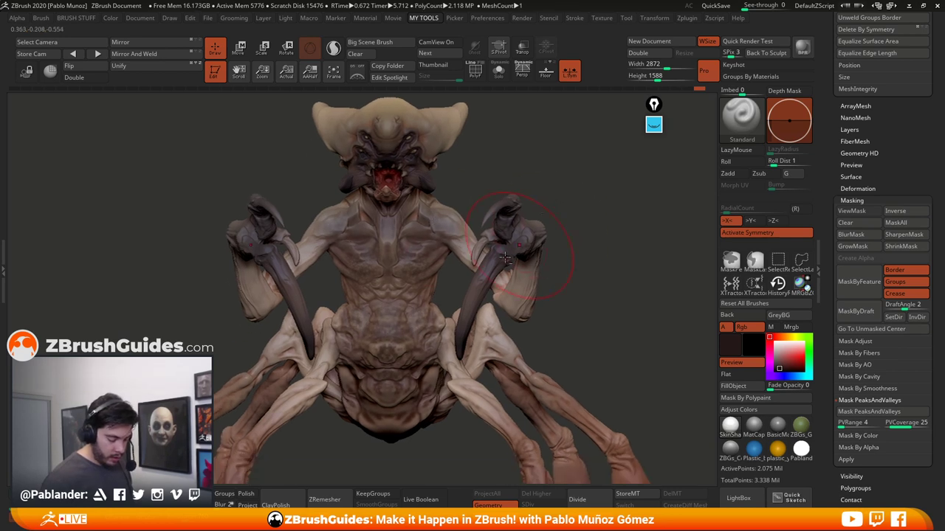
{"action": "mouse_move", "coordinate": [506, 122]}
{"action": "left_mouse_down", "text": "alt"}
{"action": "mouse_move", "coordinate": [504, 190]}
{"action": "mouse_move", "coordinate": [468, 218]}
{"action": "left_mouse_up", "text": "alt"}
{"action": "mouse_move", "coordinate": [464, 186]}
{"action": "left_mouse_down"}
{"action": "mouse_move", "coordinate": [446, 207]}
{"action": "mouse_move", "coordinate": [542, 236]}
{"action": "mouse_move", "coordinate": [557, 231]}
{"action": "left_mouse_up"}
{"action": "left_click_drag", "start_coordinate": [606, 254], "coordinate": [578, 243], "text": "alt"}
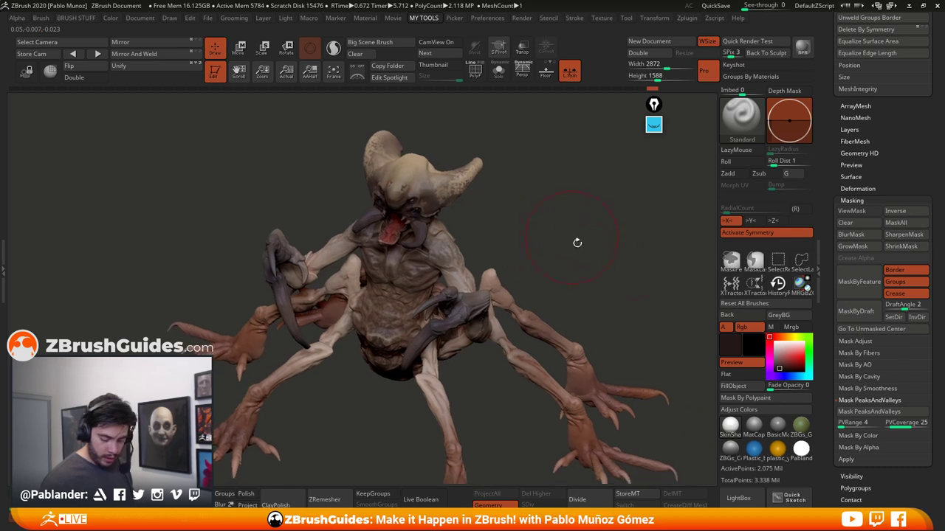
Invert the peaks-and-valleys mask, hide its display and set the paint colour to a pale cream
{"action": "left_click", "coordinate": [911, 213]}
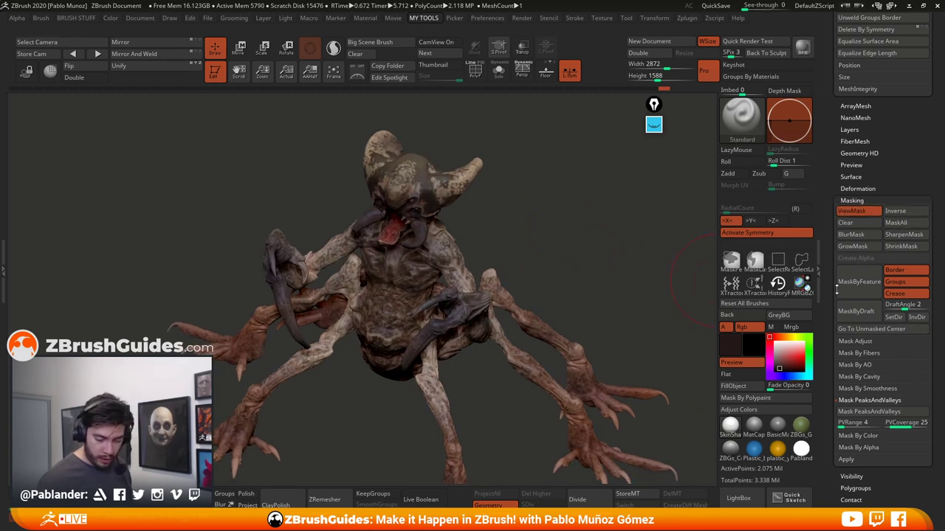
{"action": "left_click", "coordinate": [851, 211]}
{"action": "left_click_drag", "start_coordinate": [730, 344], "coordinate": [460, 283]}
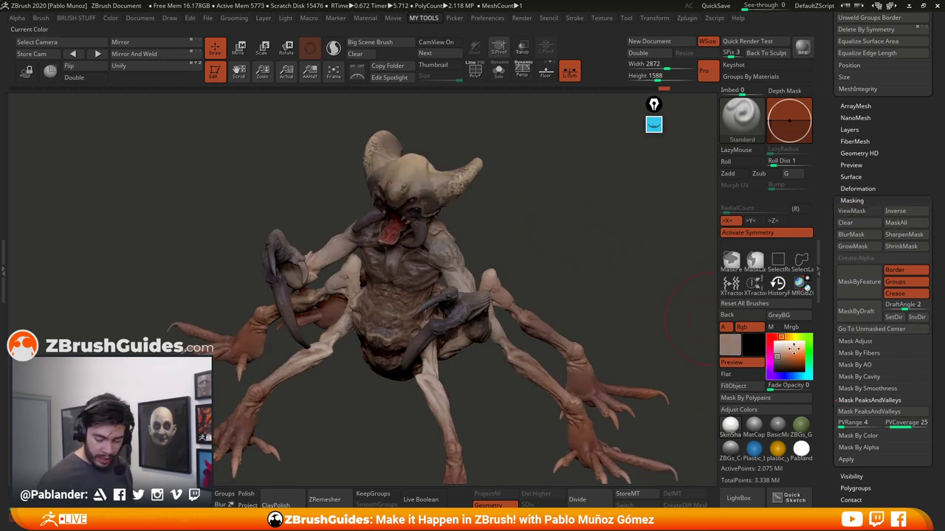
{"action": "left_click", "coordinate": [785, 338]}
{"action": "left_click_drag", "start_coordinate": [780, 354], "coordinate": [785, 346]}
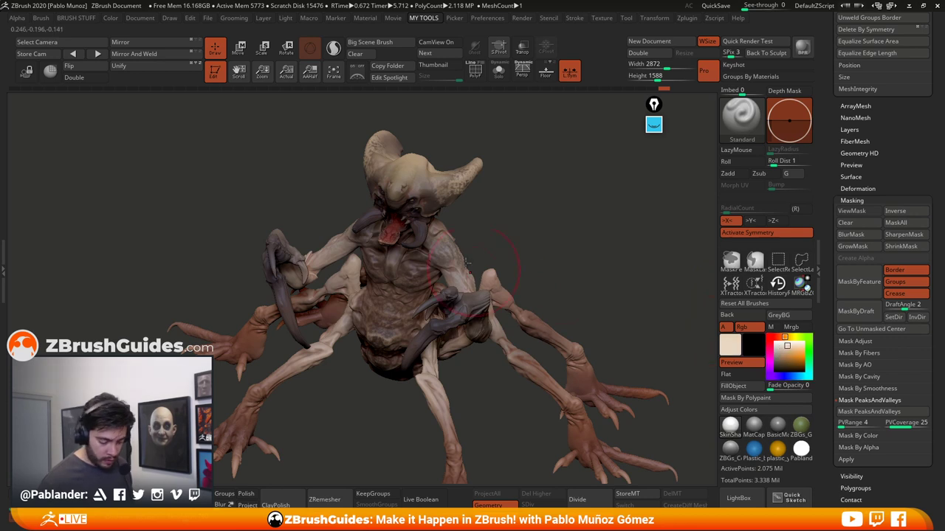
Brush the pale cream over the shoulder, arm, flank and legs from side views
{"action": "left_click_drag", "start_coordinate": [561, 248], "coordinate": [472, 260]}
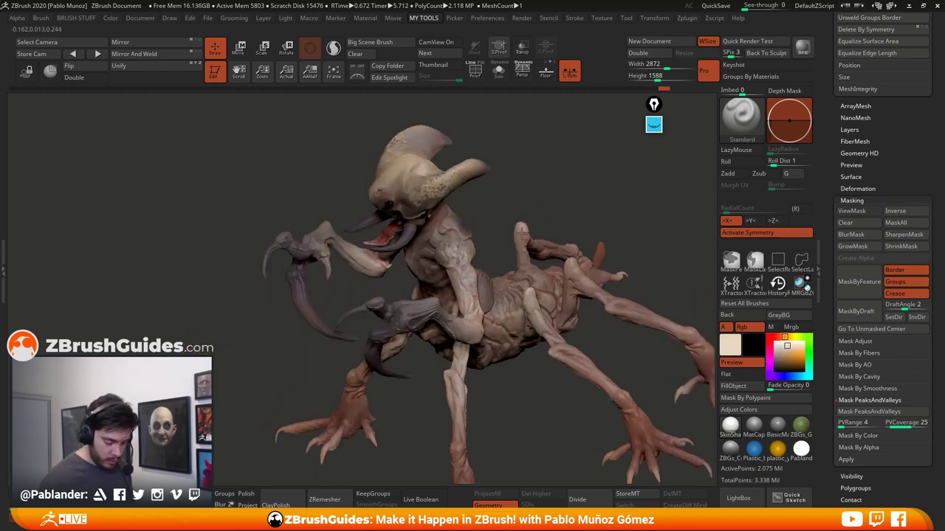
{"action": "left_click_drag", "start_coordinate": [566, 345], "coordinate": [495, 342]}
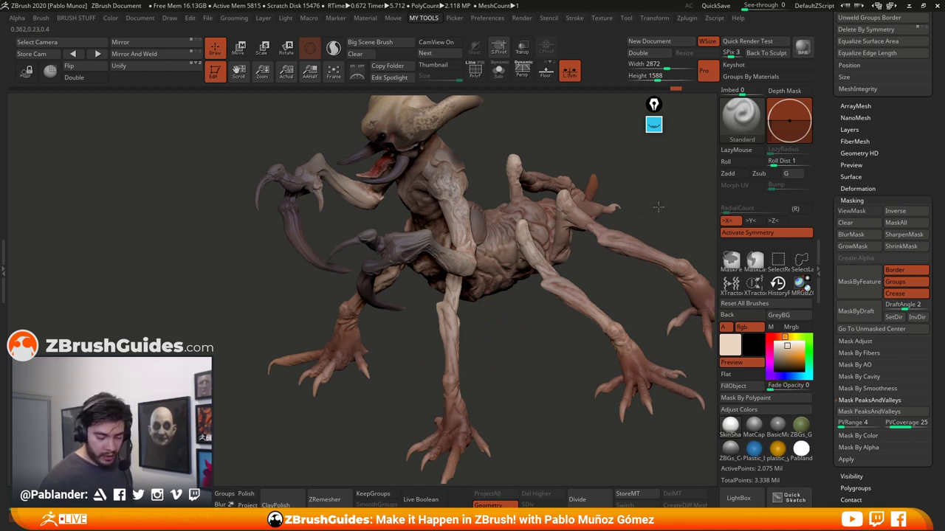
{"action": "left_click_drag", "start_coordinate": [657, 207], "coordinate": [604, 232]}
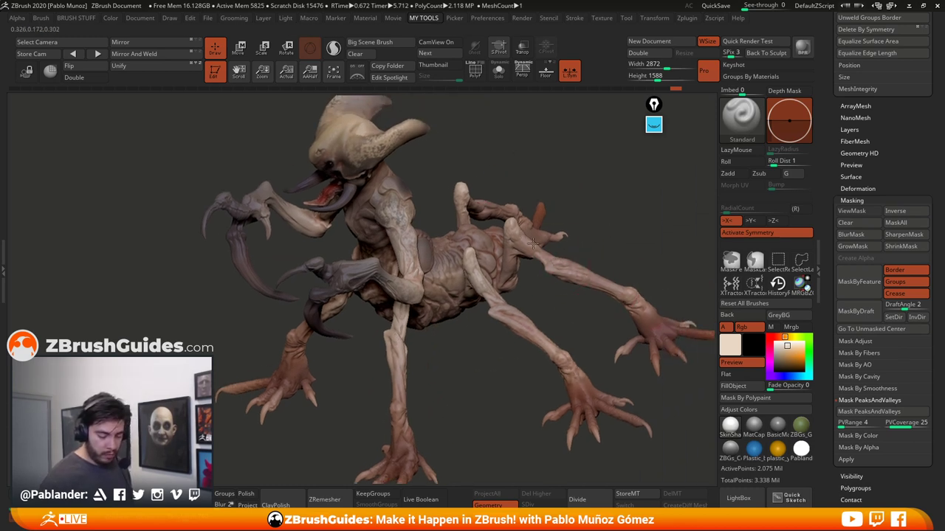
{"action": "left_click_drag", "start_coordinate": [533, 244], "coordinate": [503, 344]}
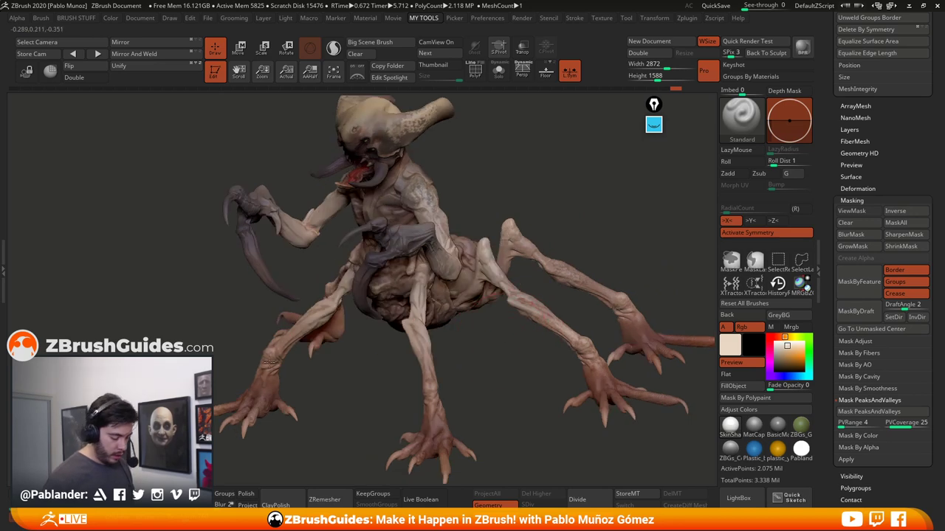
Extend the pale cream highlights over the chest, arms and legs from the front and opposite side, adjusting the brush size
{"action": "left_click_drag", "start_coordinate": [321, 373], "coordinate": [327, 354], "text": "shift"}
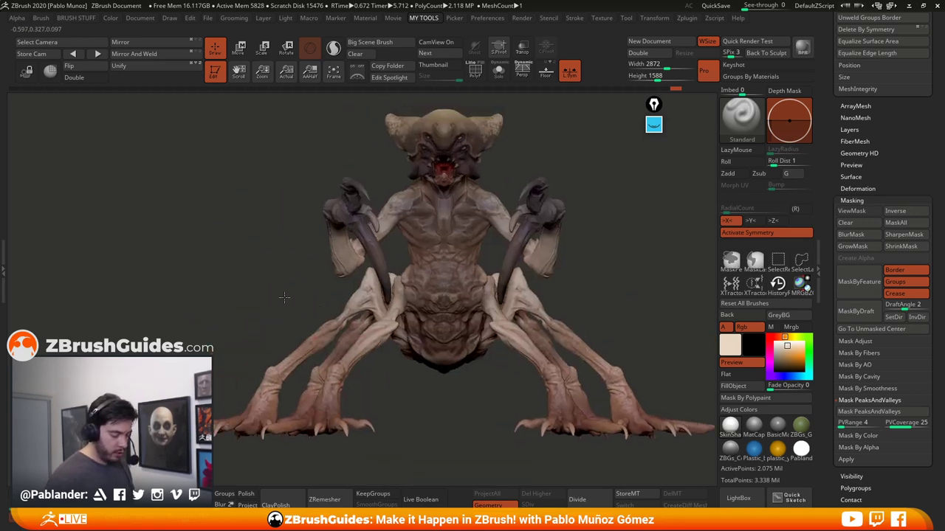
{"action": "left_click_drag", "start_coordinate": [284, 297], "coordinate": [302, 351]}
{"action": "left_click_drag", "start_coordinate": [343, 251], "coordinate": [356, 330]}
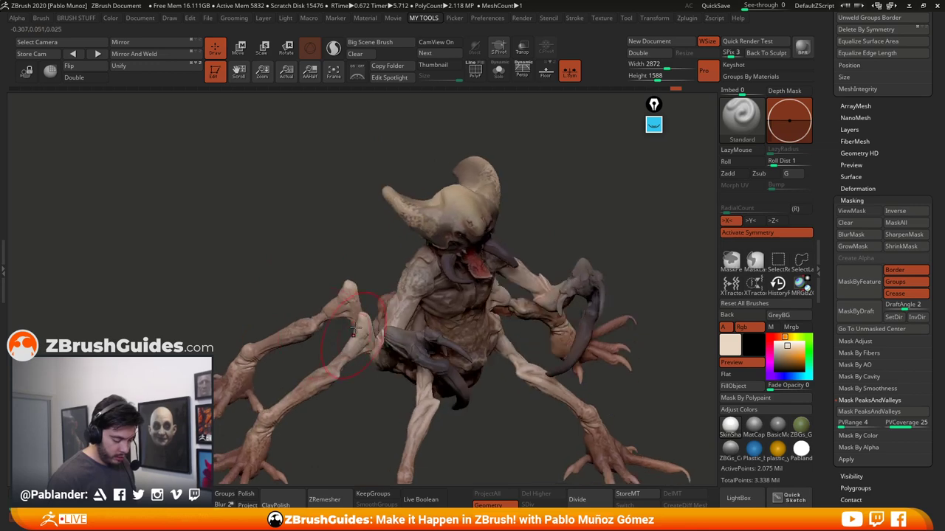
{"action": "right_click_drag", "start_coordinate": [463, 203], "coordinate": [480, 235]}
{"action": "mouse_move", "coordinate": [455, 298]}
{"action": "left_mouse_down"}
{"action": "mouse_move", "coordinate": [479, 322]}
{"action": "mouse_move", "coordinate": [489, 304]}
{"action": "left_mouse_up"}
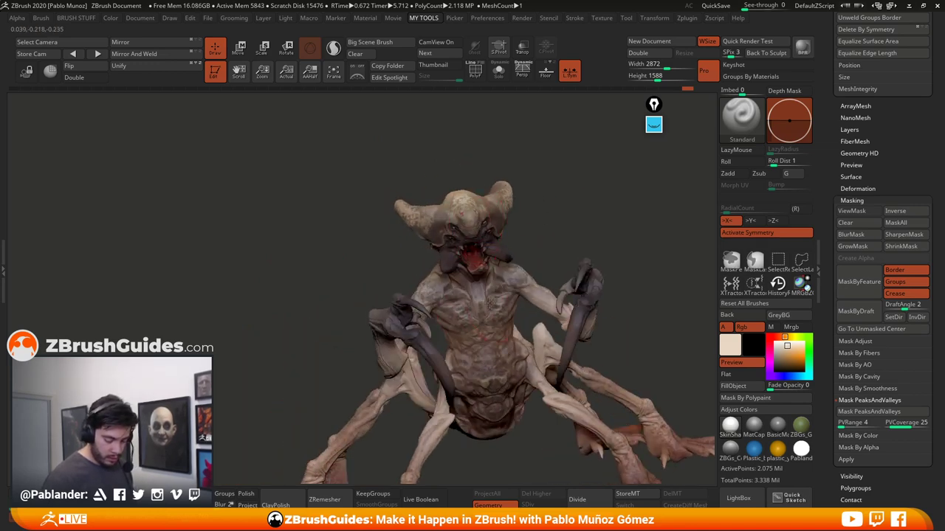
{"action": "left_click_drag", "start_coordinate": [548, 241], "coordinate": [591, 307], "text": "shift"}
{"action": "right_click_drag", "start_coordinate": [591, 308], "coordinate": [570, 350], "text": "ctrl"}
{"action": "right_click", "coordinate": [569, 352]}
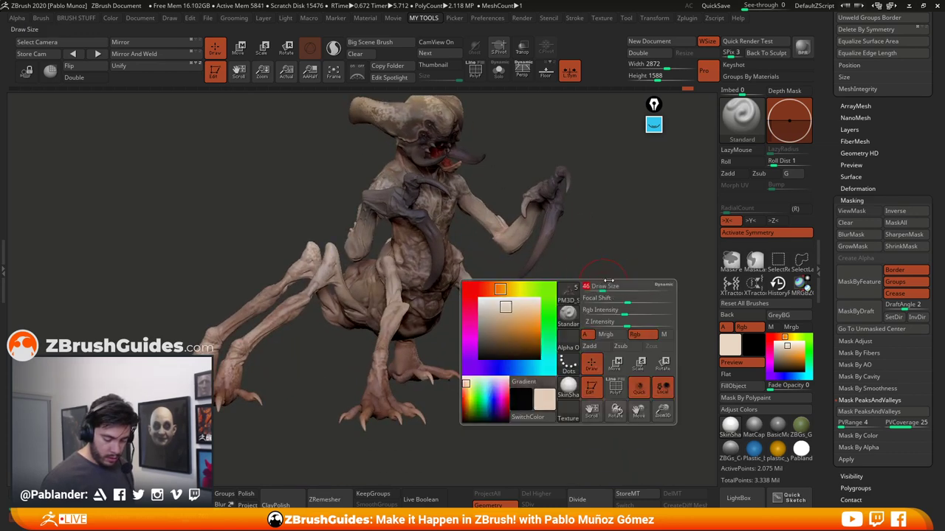
{"action": "mouse_move", "coordinate": [624, 273]}
{"action": "right_mouse_down"}
{"action": "mouse_move", "coordinate": [606, 276]}
{"action": "mouse_move", "coordinate": [617, 275]}
{"action": "right_mouse_up"}
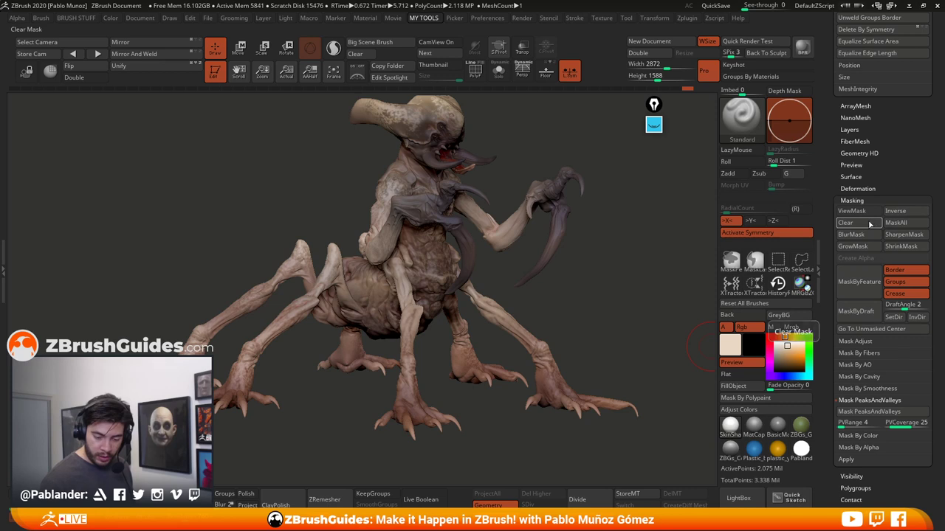
Sample the claws' dark tone and adjust the paint colour to a very dark navy
{"action": "left_click_drag", "start_coordinate": [791, 352], "coordinate": [558, 226]}
{"action": "right_click", "coordinate": [547, 312]}
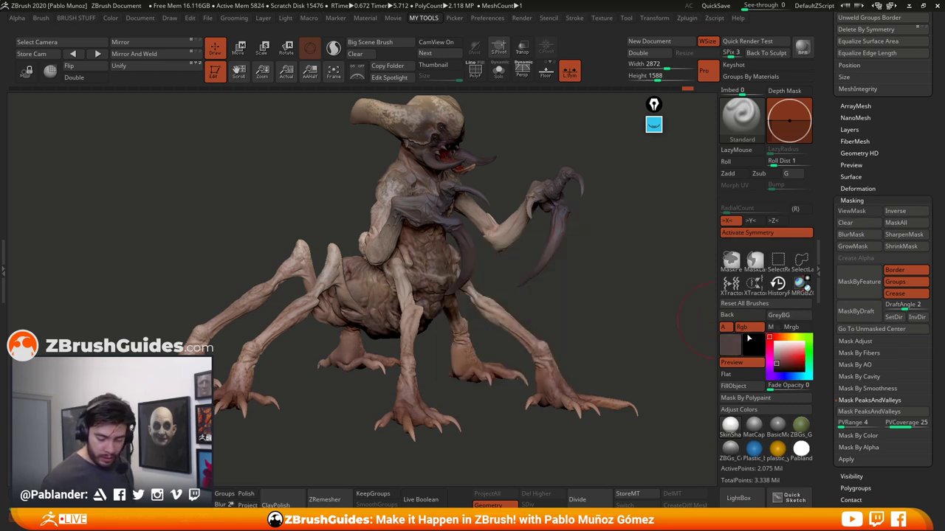
{"action": "left_click", "coordinate": [780, 367]}
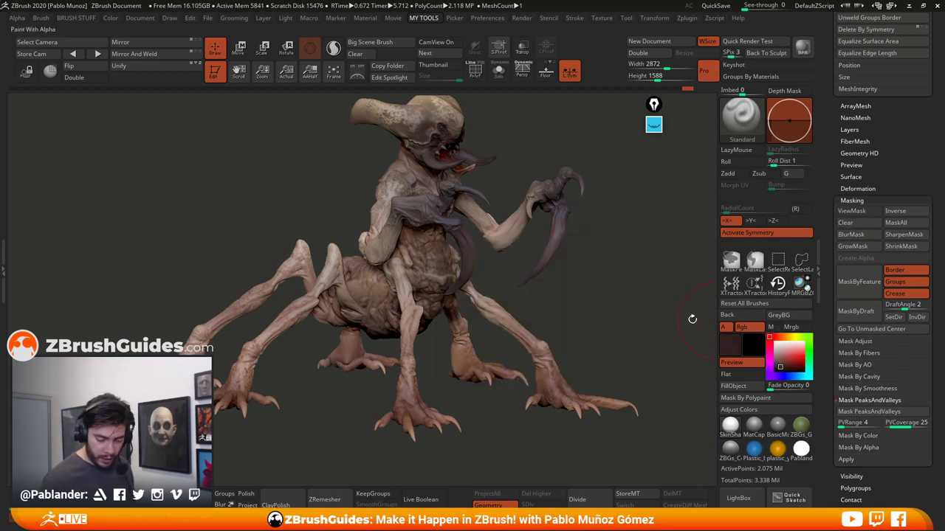
{"action": "left_click", "coordinate": [782, 376]}
{"action": "left_click_drag", "start_coordinate": [780, 365], "coordinate": [776, 366]}
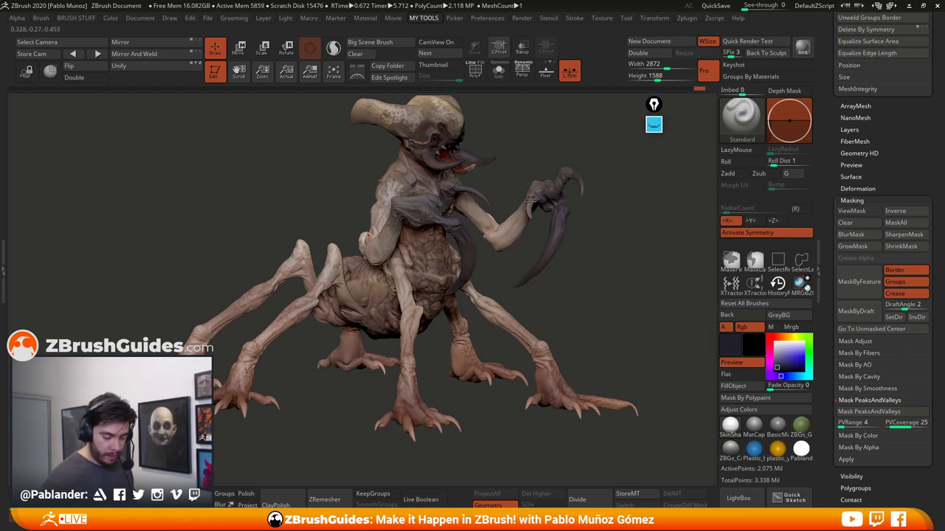
Brush the dark navy over the hand claws and the toe claws from several side views
{"action": "left_click_drag", "start_coordinate": [549, 153], "coordinate": [568, 172]}
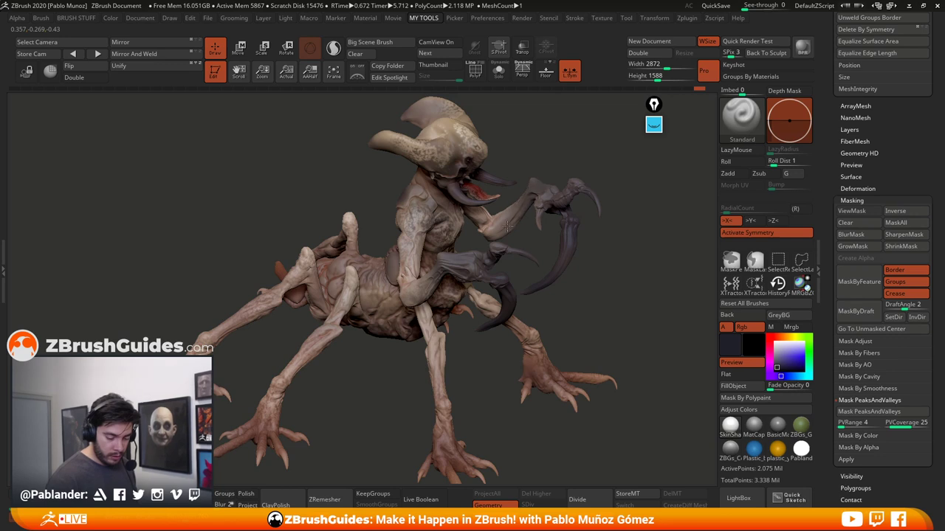
{"action": "left_click_drag", "start_coordinate": [481, 357], "coordinate": [487, 297], "text": "alt"}
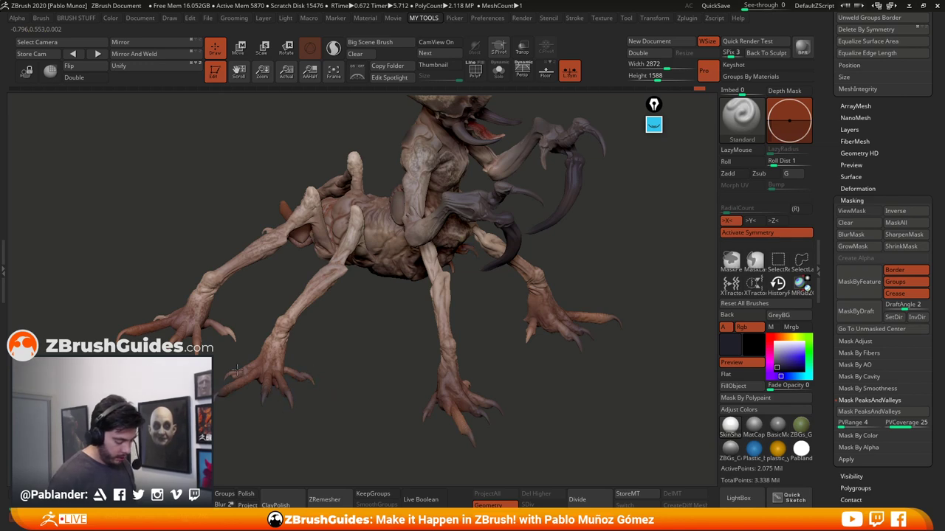
{"action": "left_click_drag", "start_coordinate": [271, 350], "coordinate": [229, 353]}
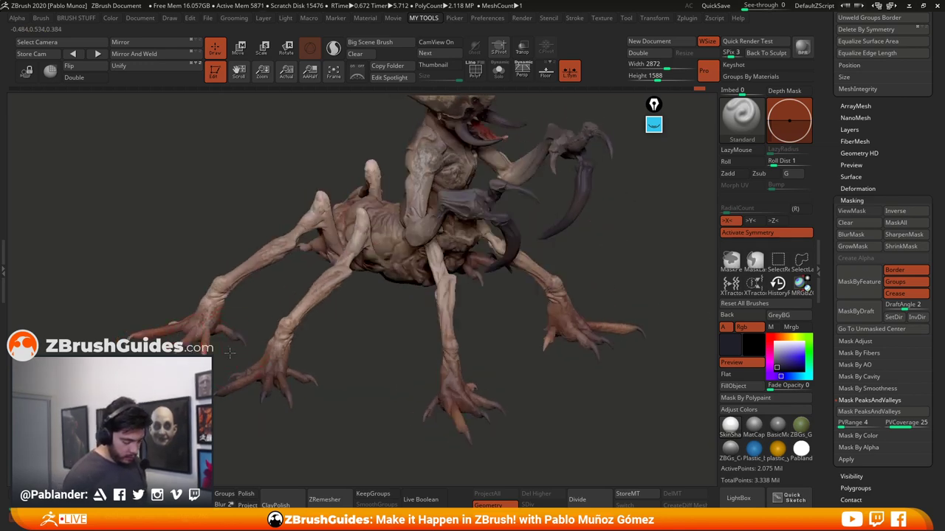
{"action": "left_click_drag", "start_coordinate": [170, 328], "coordinate": [194, 318]}
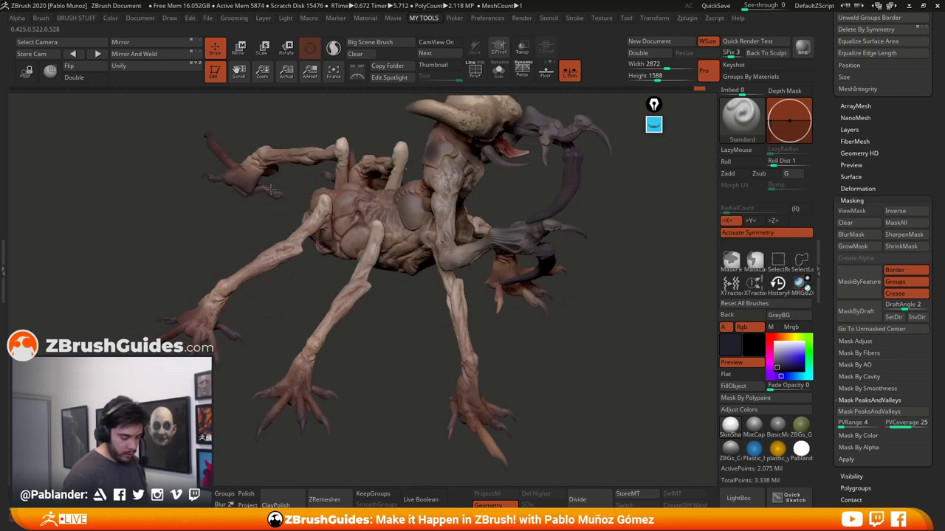
{"action": "right_click_drag", "start_coordinate": [364, 262], "coordinate": [391, 268]}
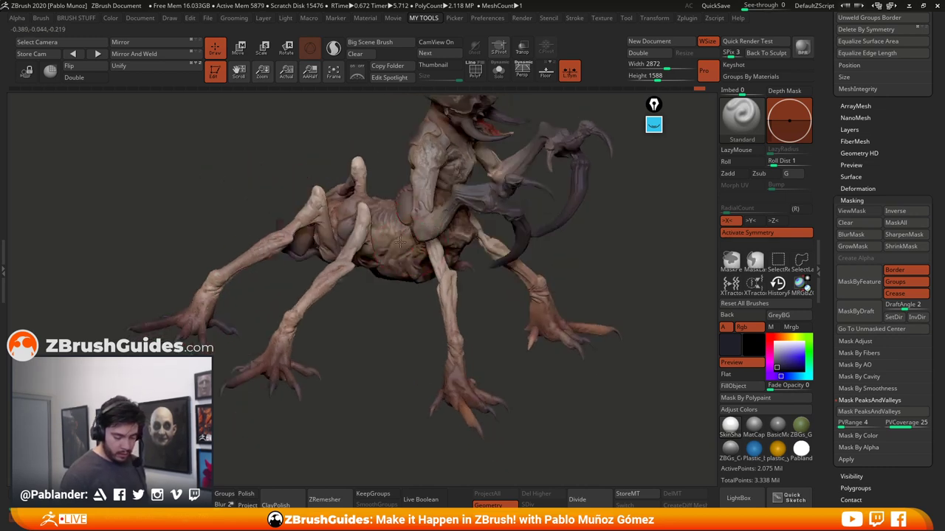
{"action": "left_click_drag", "start_coordinate": [400, 240], "coordinate": [406, 260]}
{"action": "right_click_drag", "start_coordinate": [406, 261], "coordinate": [470, 272]}
{"action": "left_click_drag", "start_coordinate": [484, 257], "coordinate": [495, 242]}
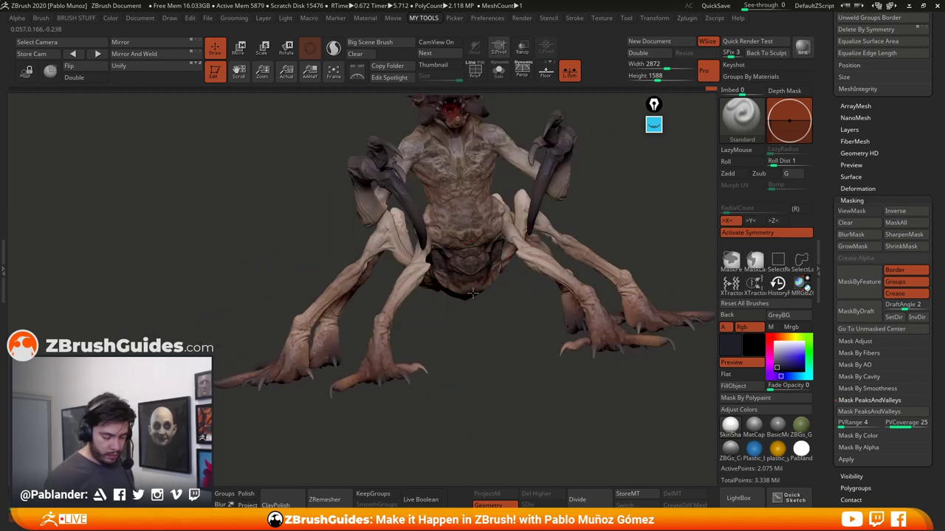
Frame the whole creature and undo the last four brush operations
{"action": "right_click_drag", "start_coordinate": [476, 296], "coordinate": [484, 340]}
{"action": "key", "text": "f"}
{"action": "right_click_drag", "start_coordinate": [600, 252], "coordinate": [584, 209]}
{"action": "right_click_drag", "start_coordinate": [469, 324], "coordinate": [492, 299]}
{"action": "key", "text": "ctrl+z"}
{"action": "key", "text": "ctrl+z"}
{"action": "key", "text": "ctrl+z"}
{"action": "key", "text": "ctrl+z"}
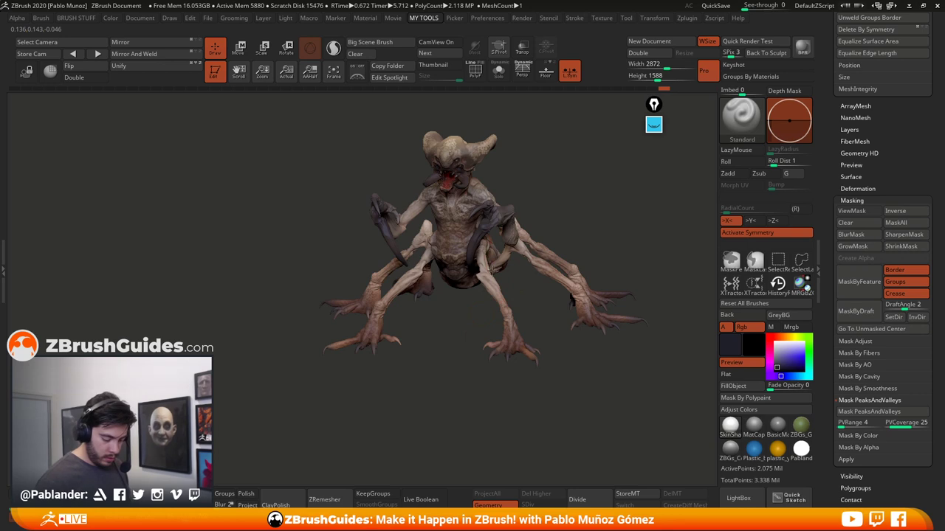
Turn on perspective for the view and quick-save the project
{"action": "right_click_drag", "start_coordinate": [595, 248], "coordinate": [615, 202]}
{"action": "left_click", "coordinate": [522, 70]}
{"action": "left_click", "coordinate": [716, 6]}
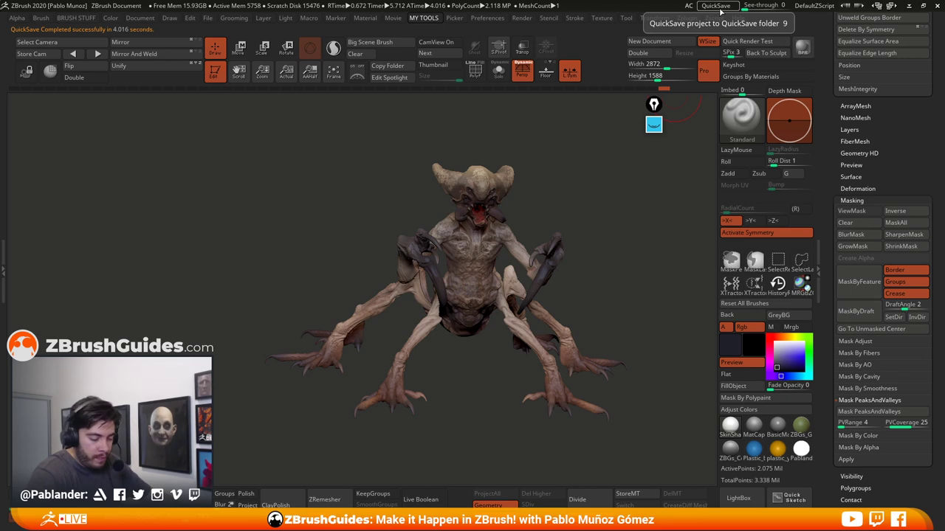
{"action": "left_click_drag", "start_coordinate": [553, 170], "coordinate": [583, 183]}
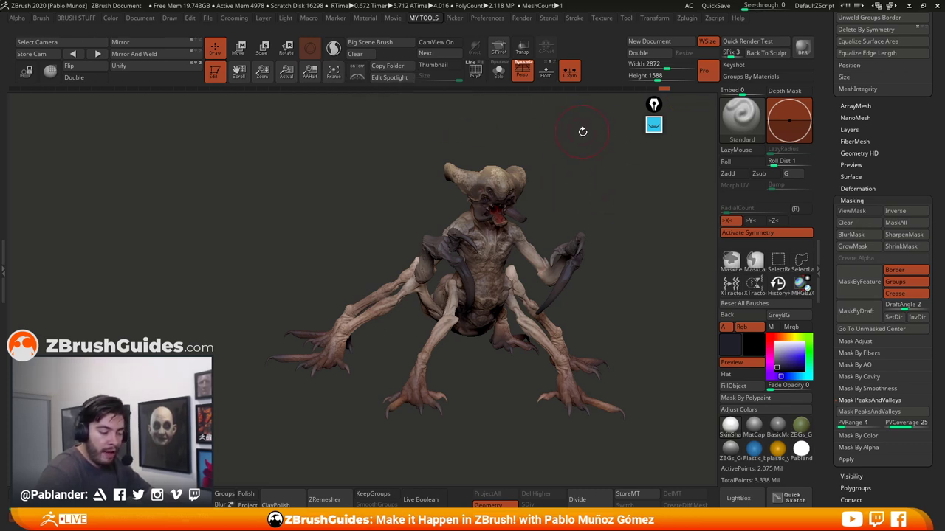
{"action": "left_click_drag", "start_coordinate": [622, 156], "coordinate": [620, 181]}
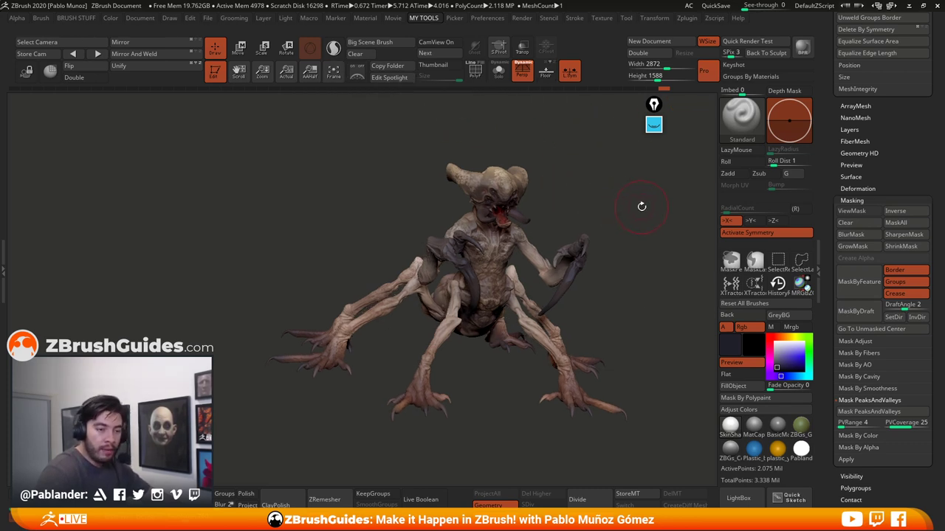
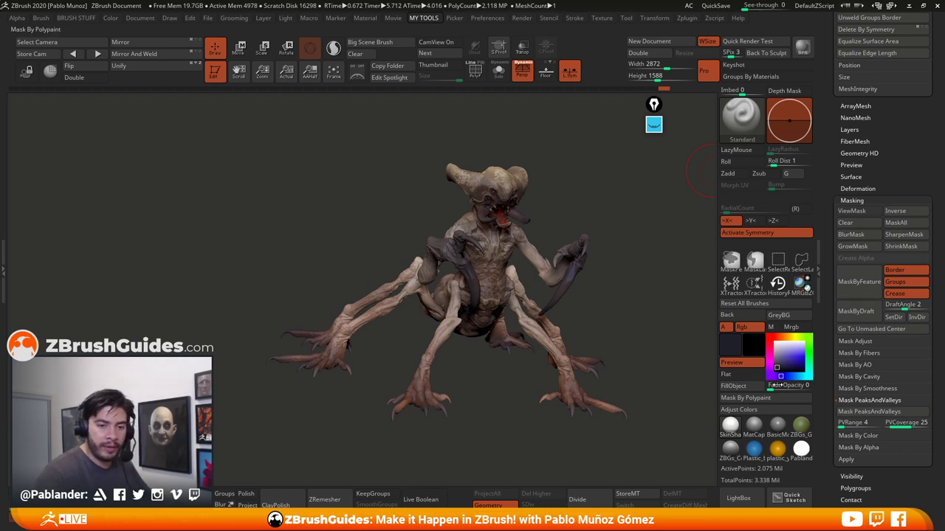
{"action": "left_click_drag", "start_coordinate": [563, 188], "coordinate": [568, 194]}
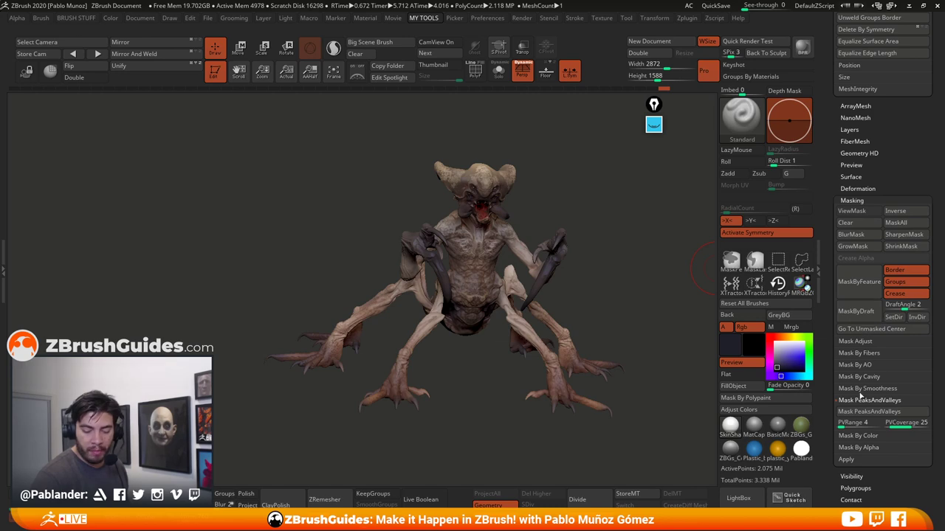
Turn off the polypaint display of the PM3D_Sphere3D_7 subtool and set the active colour to white
{"action": "left_click_drag", "start_coordinate": [591, 216], "coordinate": [602, 260], "text": "alt"}
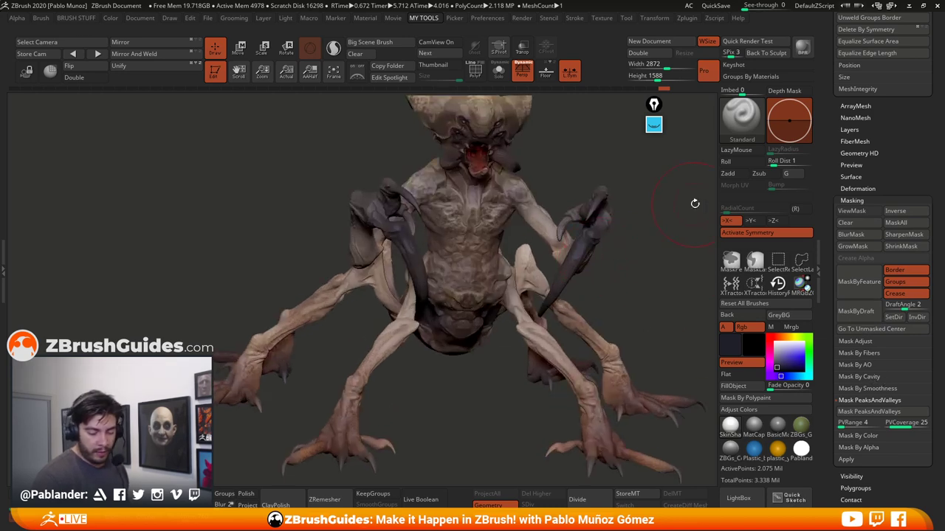
{"action": "left_click_drag", "start_coordinate": [879, 47], "coordinate": [880, 224]}
{"action": "scroll", "coordinate": [880, 218], "scroll_direction": "up", "scroll_amount": 5}
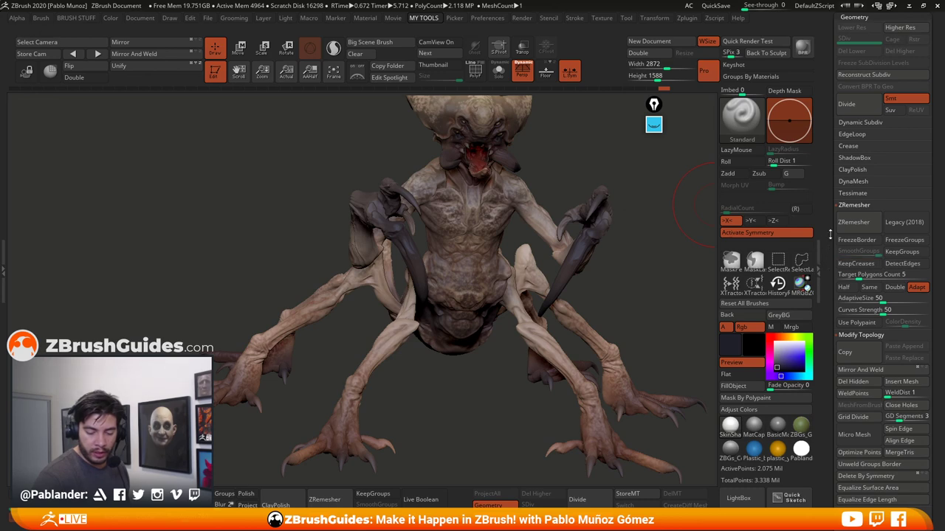
{"action": "scroll", "coordinate": [833, 339], "scroll_direction": "up", "scroll_amount": 5}
{"action": "scroll", "coordinate": [834, 340], "scroll_direction": "up", "scroll_amount": 5}
{"action": "left_click", "coordinate": [915, 322]}
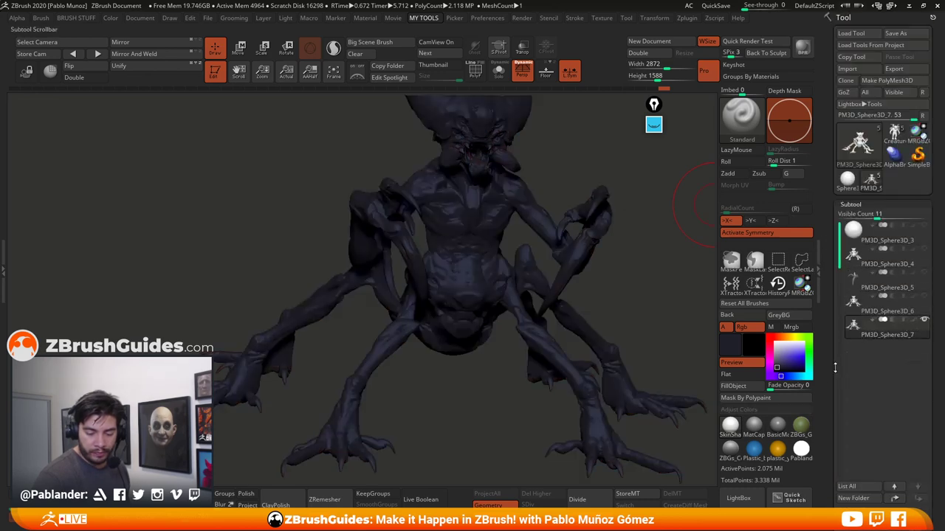
{"action": "left_click", "coordinate": [774, 342]}
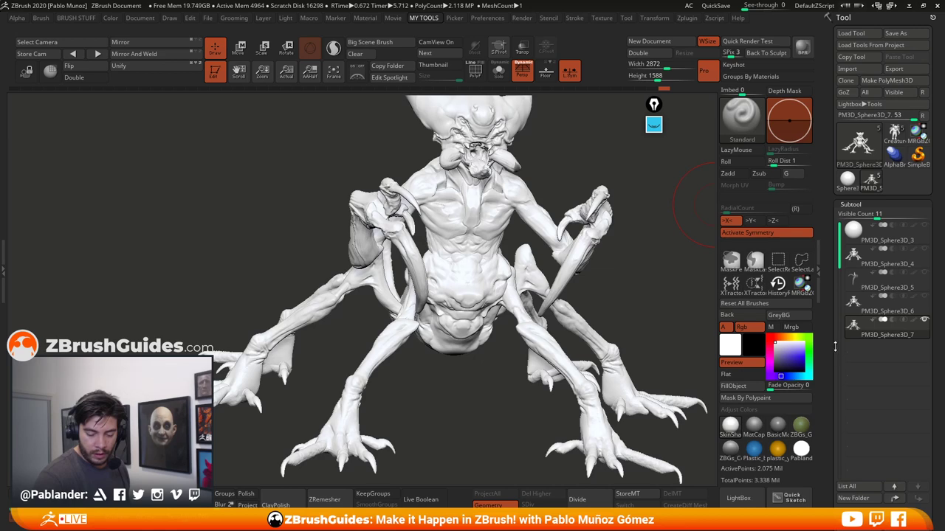
Generate a cavity mask over the creature's body and examine it on the torso, head and legs
{"action": "scroll", "coordinate": [833, 225], "scroll_direction": "down", "scroll_amount": 5}
{"action": "scroll", "coordinate": [833, 226], "scroll_direction": "down", "scroll_amount": 10}
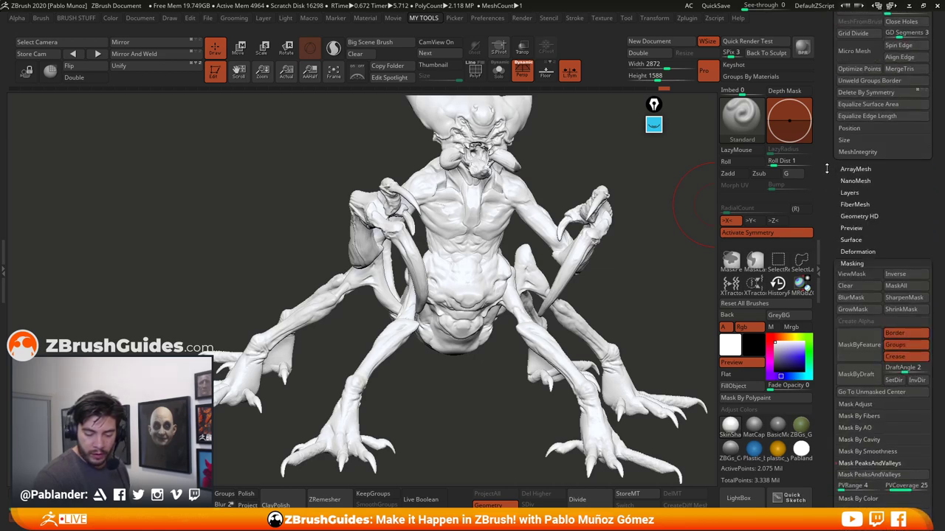
{"action": "scroll", "coordinate": [863, 162], "scroll_direction": "down", "scroll_amount": 2}
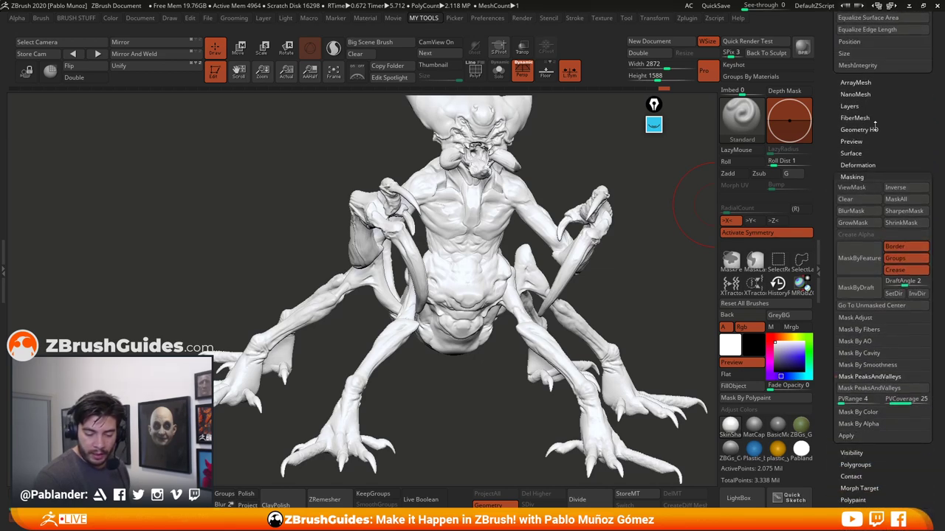
{"action": "left_click", "coordinate": [884, 353]}
{"action": "left_click", "coordinate": [880, 364]}
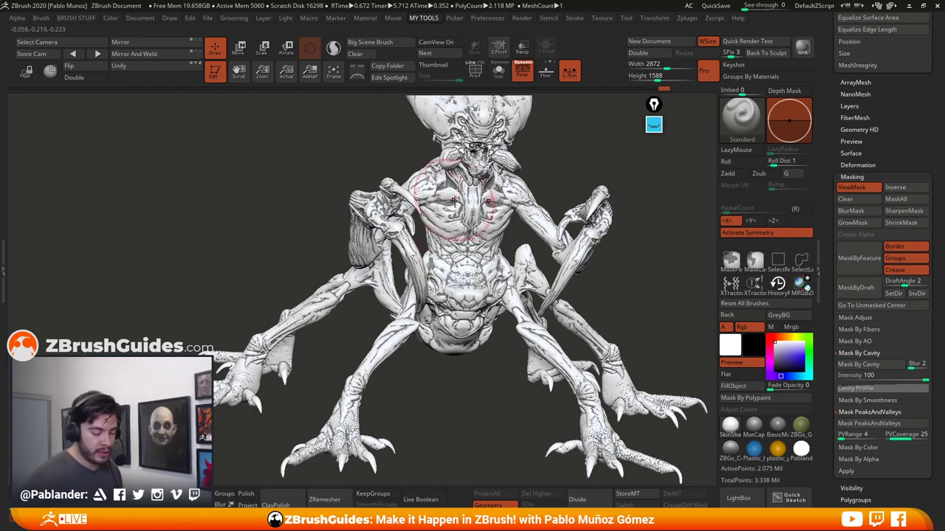
{"action": "mouse_move", "coordinate": [489, 195]}
{"action": "right_mouse_down"}
{"action": "mouse_move", "coordinate": [464, 242]}
{"action": "mouse_move", "coordinate": [510, 178]}
{"action": "right_mouse_up"}
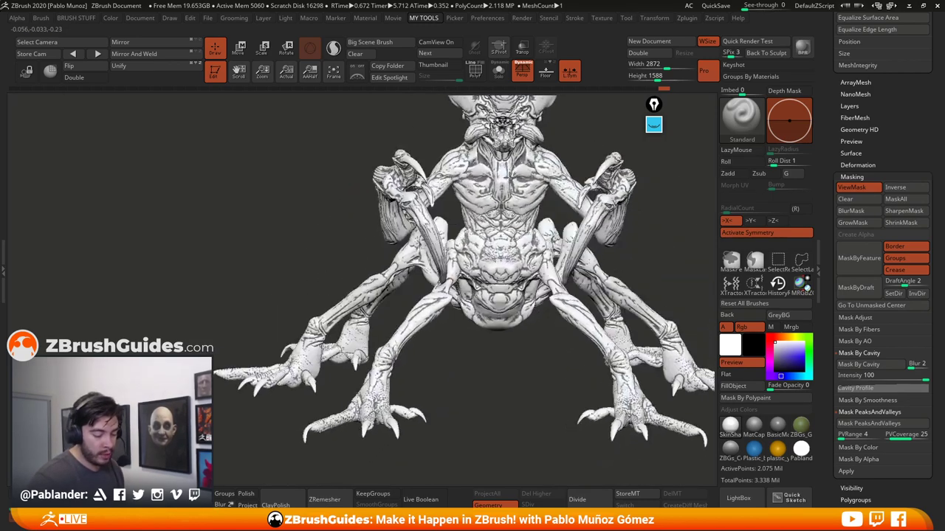
{"action": "mouse_move", "coordinate": [574, 140]}
{"action": "right_mouse_down", "text": "alt"}
{"action": "mouse_move", "coordinate": [566, 187]}
{"action": "mouse_move", "coordinate": [553, 165]}
{"action": "right_mouse_up", "text": "alt"}
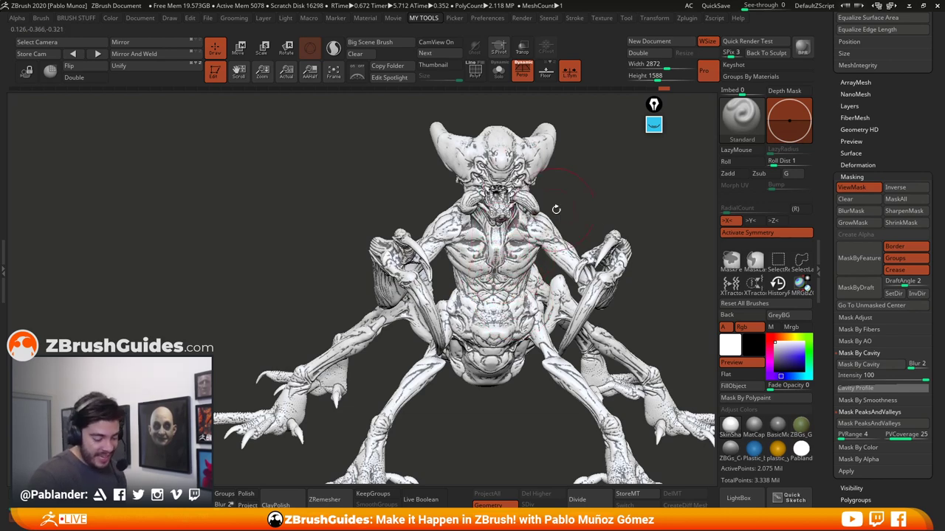
{"action": "left_click_drag", "start_coordinate": [368, 186], "coordinate": [369, 194]}
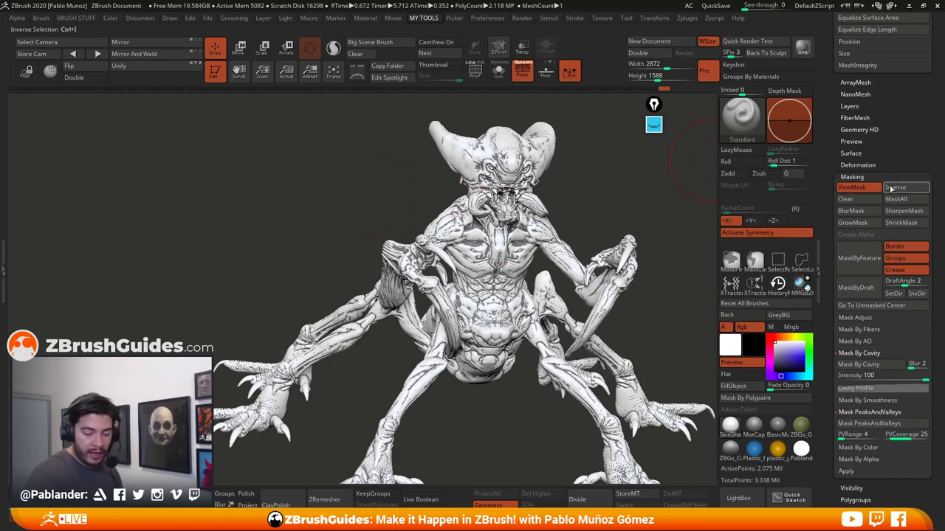
Try blurring the cavity mask, undo the blur and sharpen the mask instead
{"action": "left_click", "coordinate": [856, 211]}
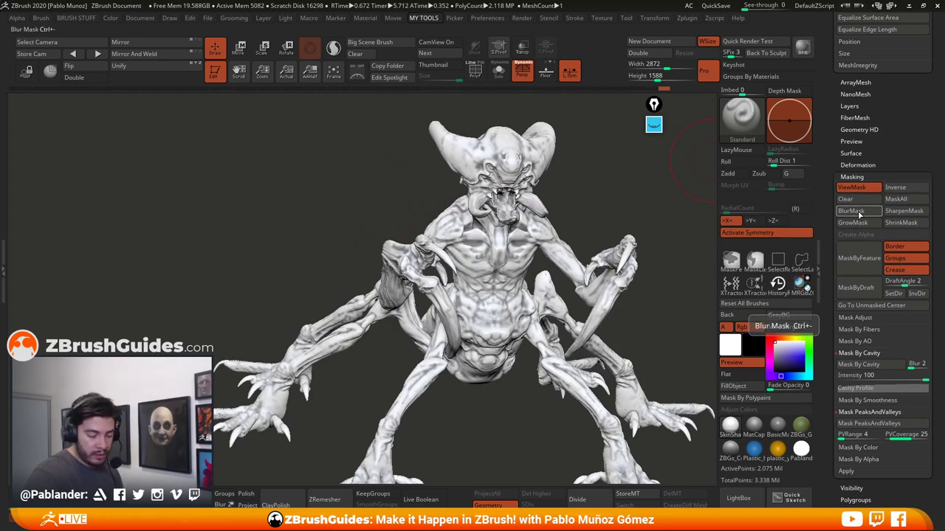
{"action": "key", "text": "ctrl+z"}
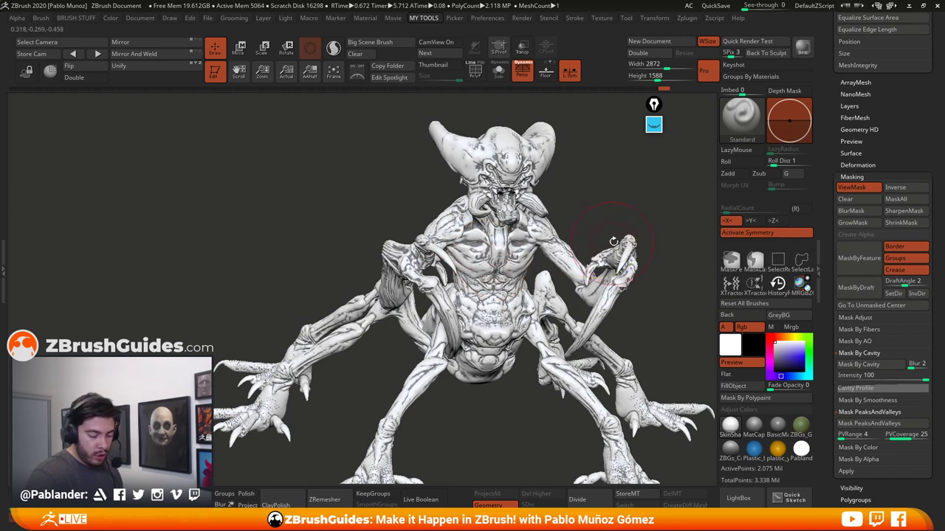
{"action": "left_click", "coordinate": [903, 213]}
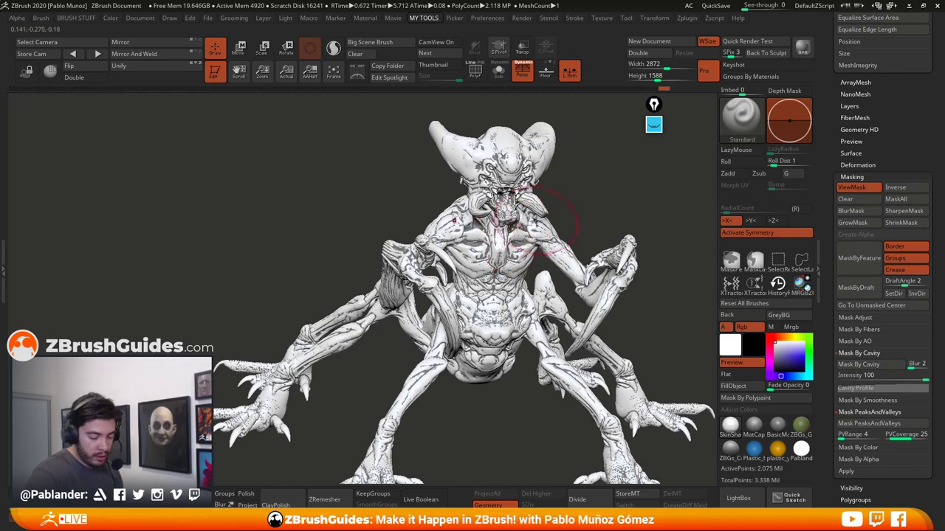
Invert the cavity mask so only the recesses are unmasked, and hide the mask display
{"action": "left_click", "coordinate": [897, 189]}
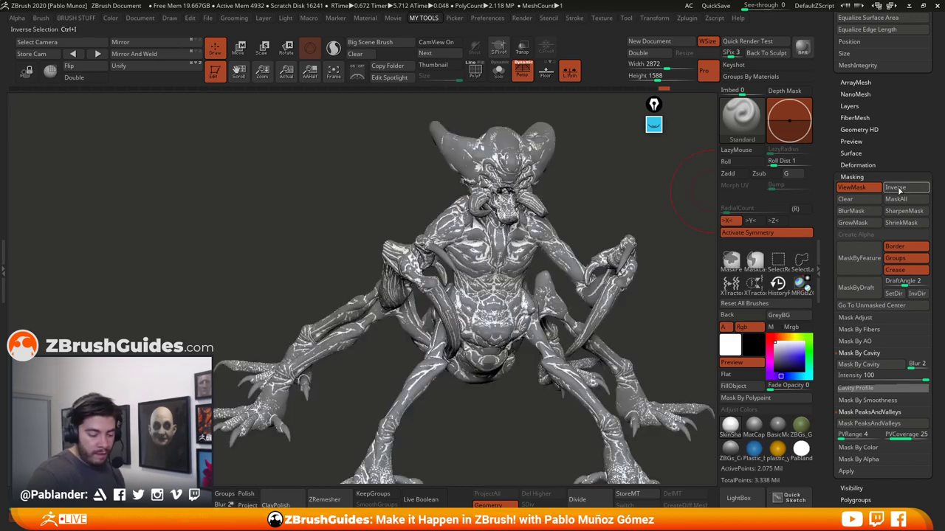
{"action": "left_click", "coordinate": [856, 188]}
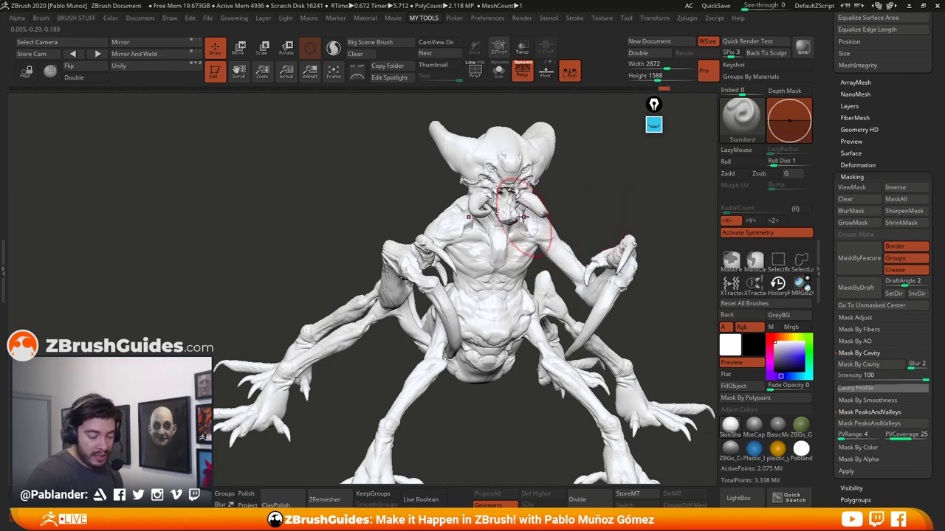
{"action": "mouse_move", "coordinate": [556, 221]}
{"action": "right_mouse_down", "text": "ctrl"}
{"action": "mouse_move", "coordinate": [565, 247]}
{"action": "mouse_move", "coordinate": [568, 234]}
{"action": "right_mouse_up", "text": "ctrl"}
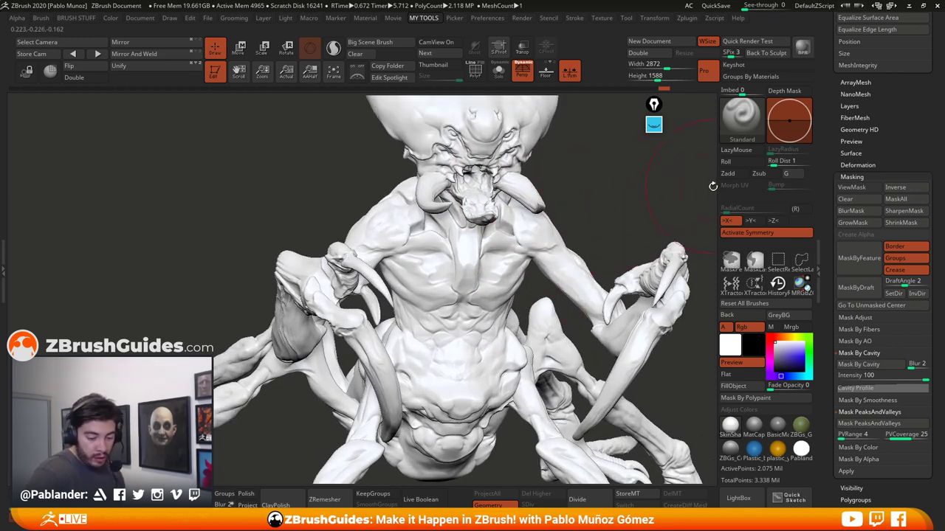
Show the inverted mask again, switch to the Move brush and hide the mask display
{"action": "left_click", "coordinate": [851, 187]}
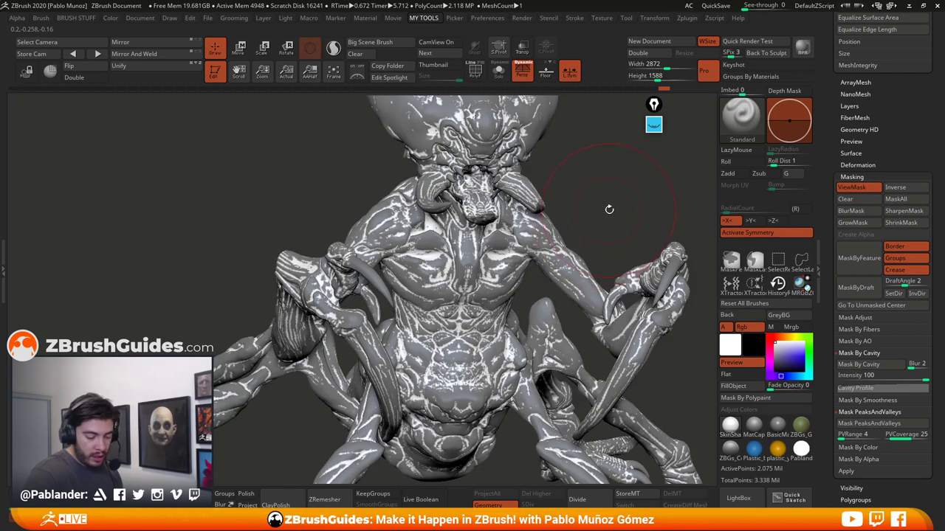
{"action": "key", "text": "2"}
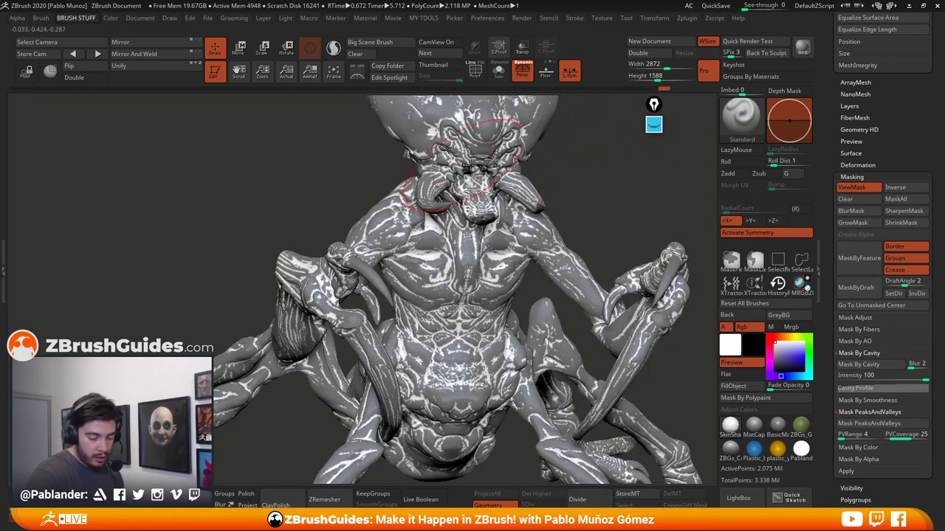
{"action": "key", "text": "1"}
{"action": "left_click", "coordinate": [543, 256]}
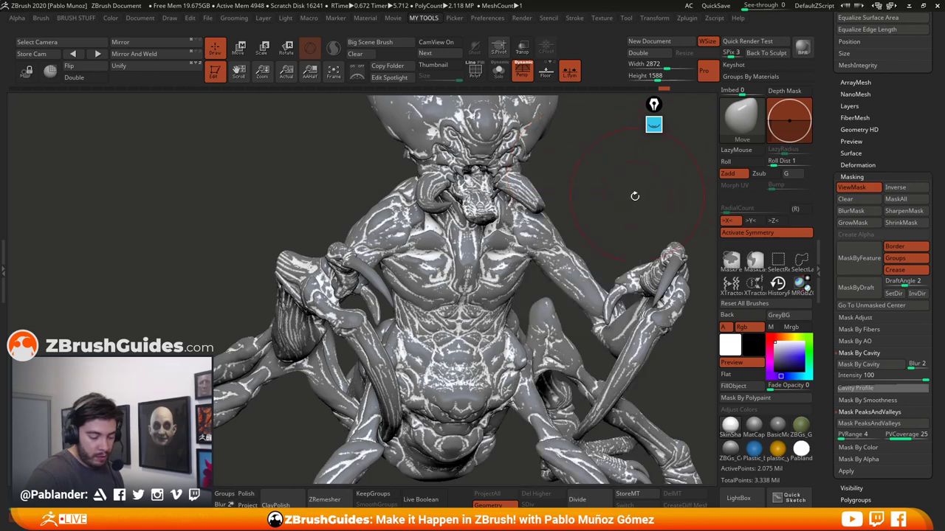
{"action": "left_click", "coordinate": [851, 187]}
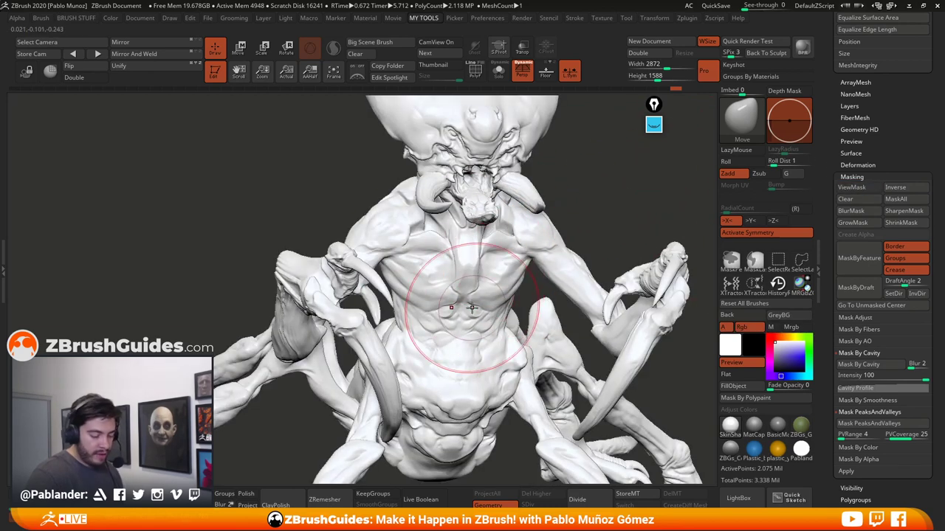
Try pulling the unmasked recesses of the creature's torso outward with the Move brush, and undo the changes
{"action": "left_click_drag", "start_coordinate": [488, 307], "coordinate": [533, 232]}
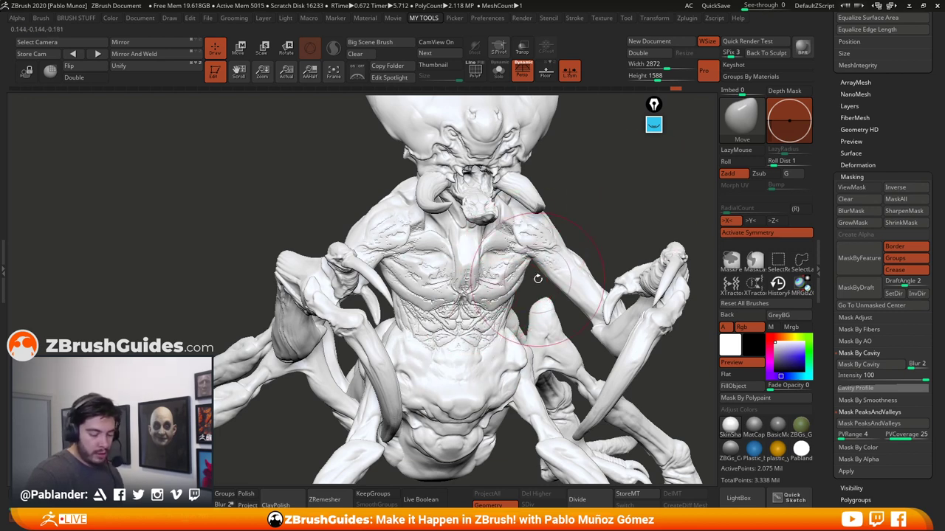
{"action": "key", "text": "ctrl+z"}
{"action": "key", "text": "ctrl+z"}
{"action": "key", "text": "ctrl+z"}
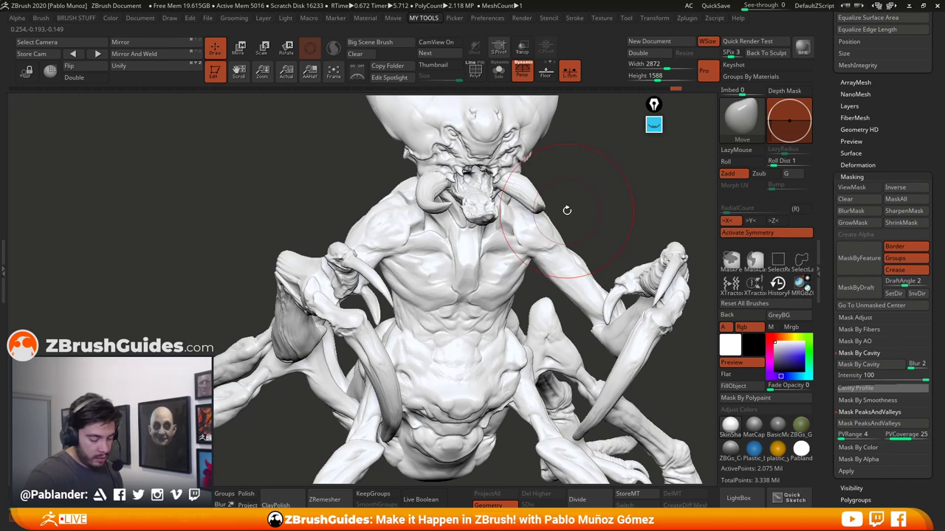
{"action": "mouse_move", "coordinate": [567, 209]}
{"action": "left_mouse_down"}
{"action": "mouse_move", "coordinate": [577, 194]}
{"action": "mouse_move", "coordinate": [561, 163]}
{"action": "mouse_move", "coordinate": [544, 180]}
{"action": "left_mouse_up"}
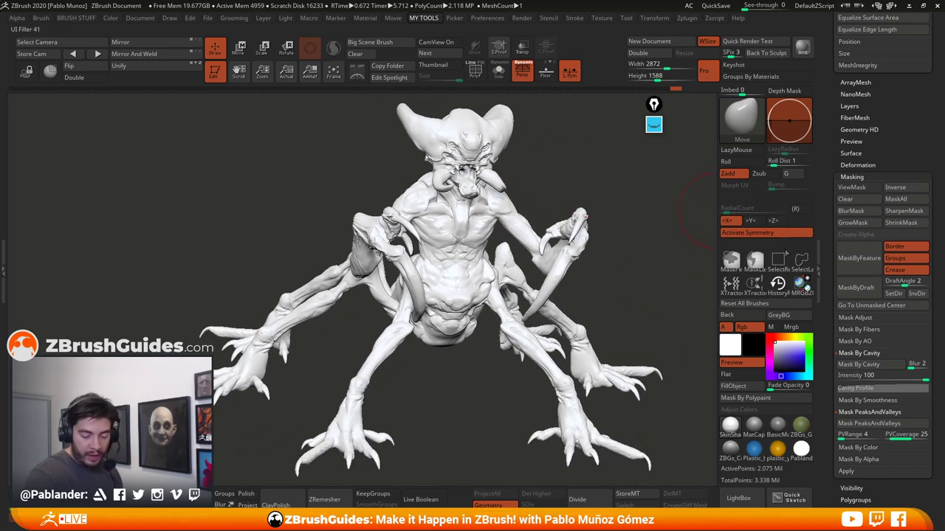
Turn on the polypaint display for the creature subtool PM3D_Sphere3D_7
{"action": "left_click", "coordinate": [882, 181]}
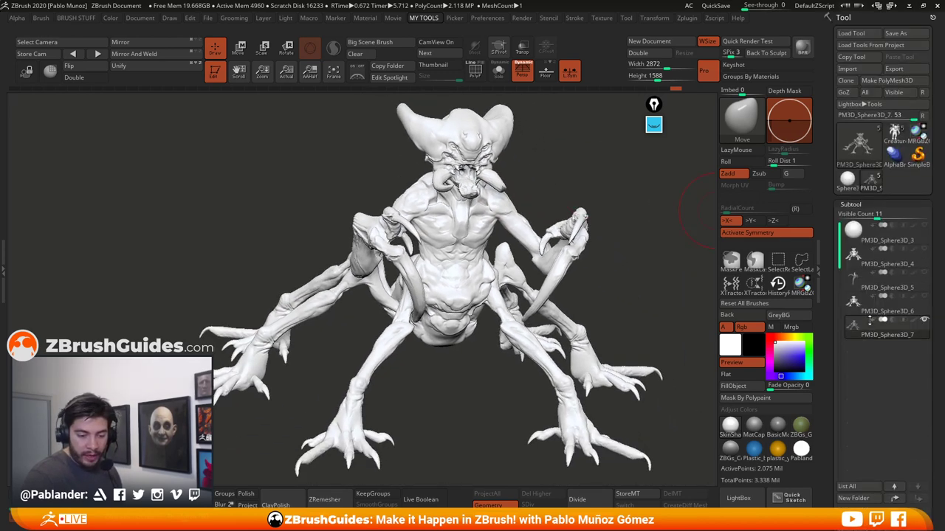
{"action": "left_click", "coordinate": [916, 321]}
{"action": "left_click_drag", "start_coordinate": [621, 271], "coordinate": [625, 246]}
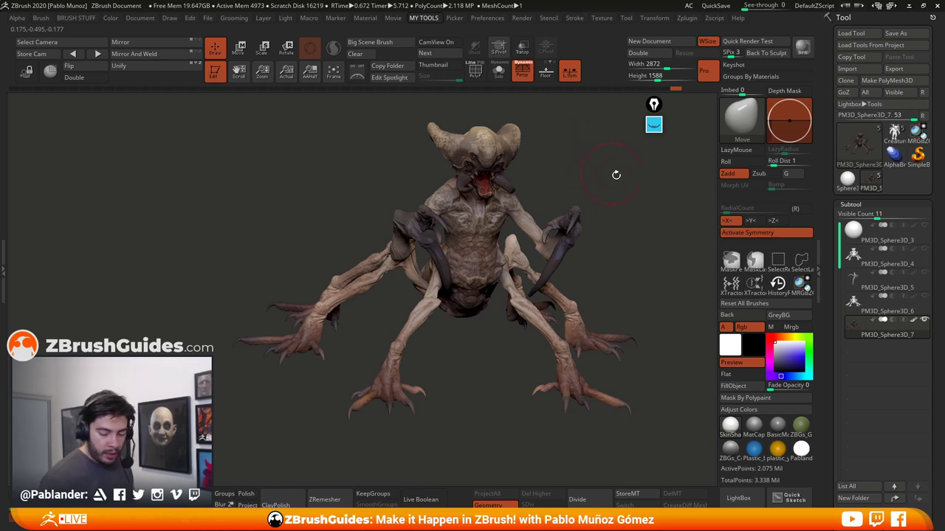
Make the plain sphere subtool PM3D_Sphere3D_3 visible and active, and isolate it in Solo mode with its wireframe displayed
{"action": "left_click", "coordinate": [924, 226]}
{"action": "left_click", "coordinate": [911, 238]}
{"action": "right_click_drag", "start_coordinate": [643, 274], "coordinate": [609, 225], "text": "ctrl"}
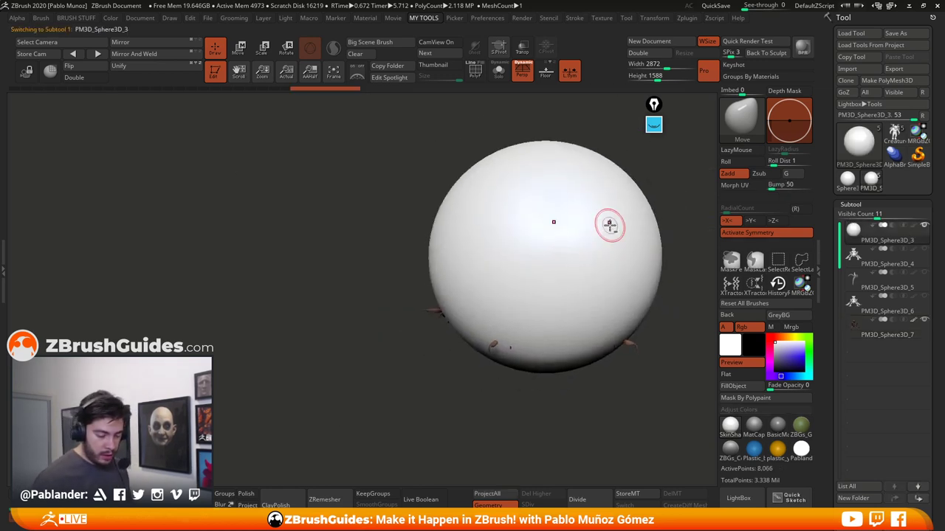
{"action": "left_click_drag", "start_coordinate": [609, 226], "coordinate": [624, 228]}
{"action": "key", "text": "Tab"}
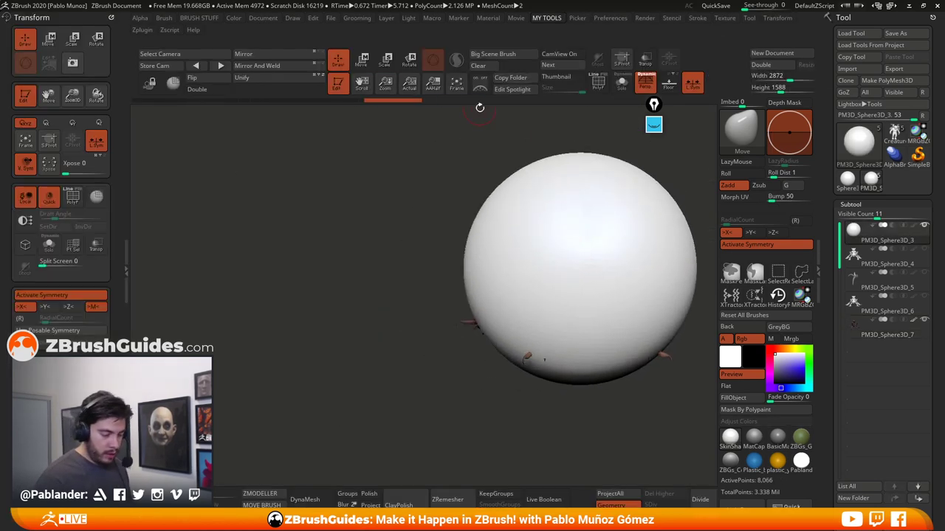
{"action": "left_click", "coordinate": [598, 82]}
{"action": "left_click", "coordinate": [622, 83]}
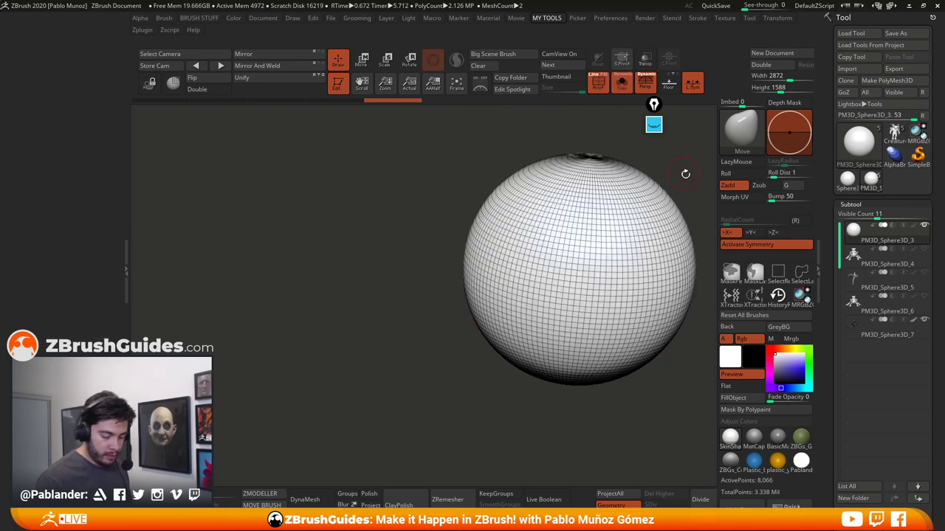
Convert the sphere to DynaMesh and pull two long symmetrical horns out of its upper sides with the Move brush
{"action": "key", "text": "space"}
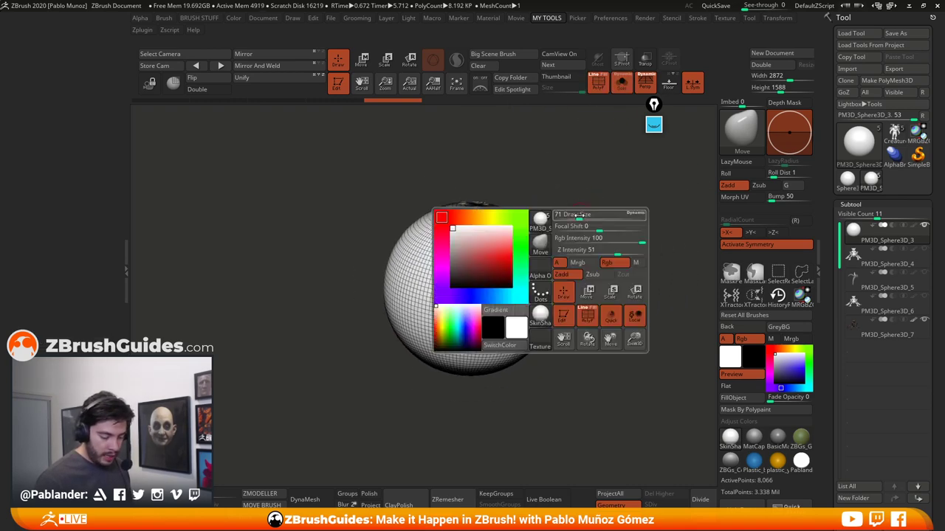
{"action": "left_click", "coordinate": [305, 500]}
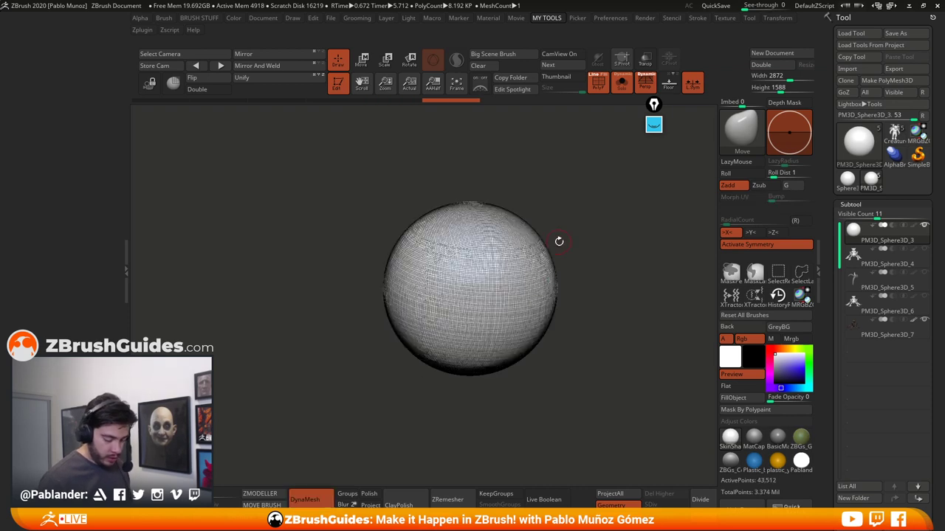
{"action": "key", "text": "space"}
{"action": "mouse_move", "coordinate": [559, 243]}
{"action": "left_mouse_down"}
{"action": "mouse_move", "coordinate": [569, 242]}
{"action": "mouse_move", "coordinate": [557, 234]}
{"action": "mouse_move", "coordinate": [620, 175]}
{"action": "mouse_move", "coordinate": [674, 142]}
{"action": "left_mouse_up"}
{"action": "left_click_drag", "start_coordinate": [598, 200], "coordinate": [659, 163]}
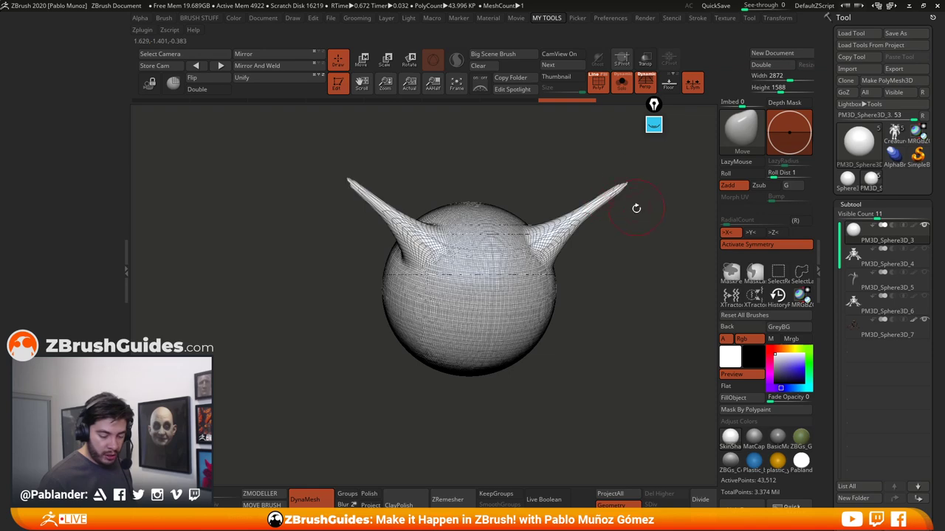
{"action": "left_click_drag", "start_coordinate": [637, 208], "coordinate": [594, 264]}
{"action": "key", "text": "space"}
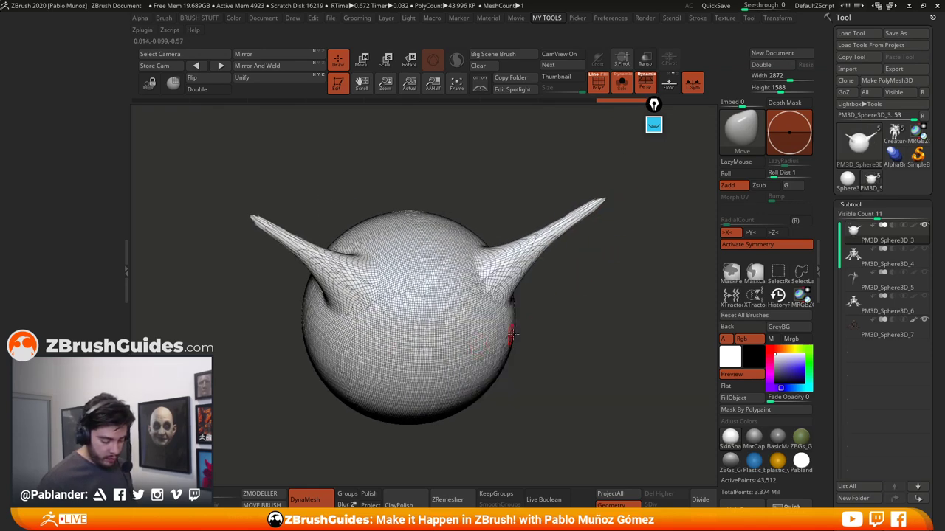
{"action": "key", "text": "space"}
{"action": "left_click_drag", "start_coordinate": [480, 337], "coordinate": [457, 347]}
{"action": "key", "text": "ctrl+z"}
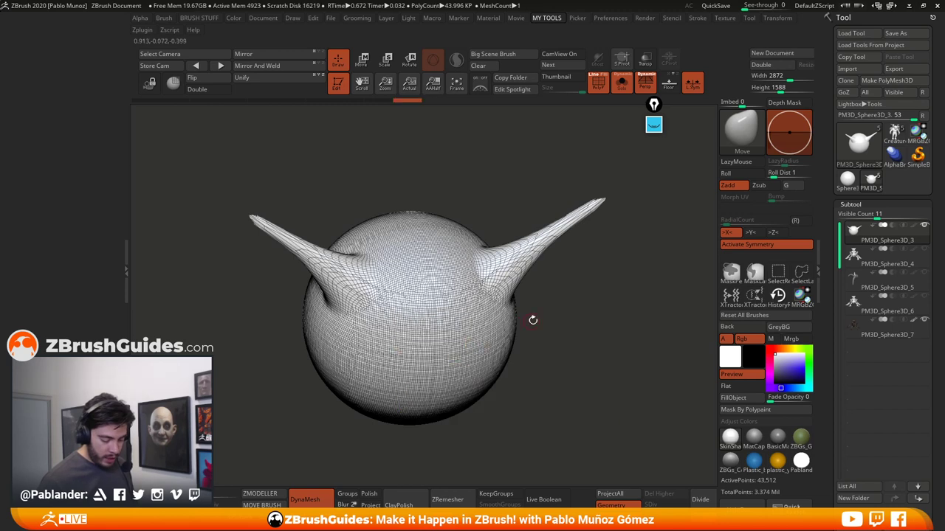
Carve symmetrical zigzag grooves into the front of the horned sphere with the DamStandard brush
{"action": "key", "text": "2"}
{"action": "key", "text": "1"}
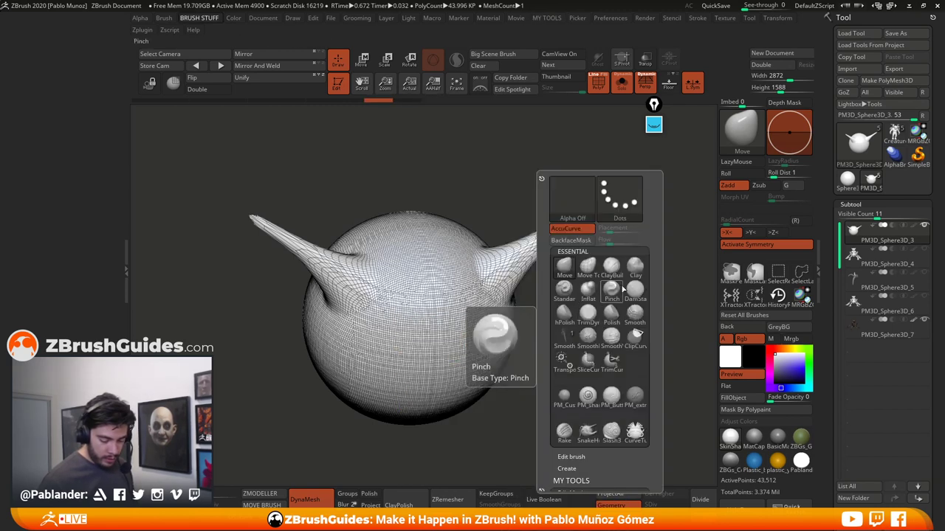
{"action": "left_click", "coordinate": [565, 336]}
{"action": "mouse_move", "coordinate": [469, 315]}
{"action": "left_mouse_down"}
{"action": "mouse_move", "coordinate": [475, 374]}
{"action": "mouse_move", "coordinate": [470, 357]}
{"action": "left_mouse_up"}
{"action": "left_click_drag", "start_coordinate": [540, 284], "coordinate": [573, 259], "text": "alt"}
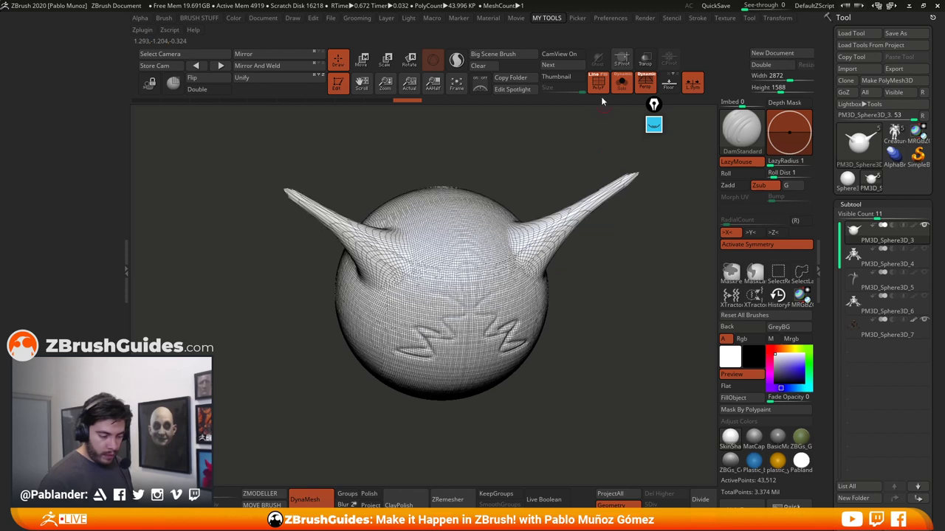
Deepen the zigzag grooves with the wireframe hidden, and try re-DynaMeshing the sphere before undoing the remesh
{"action": "left_click", "coordinate": [599, 84]}
{"action": "left_click_drag", "start_coordinate": [585, 310], "coordinate": [570, 314], "text": "alt"}
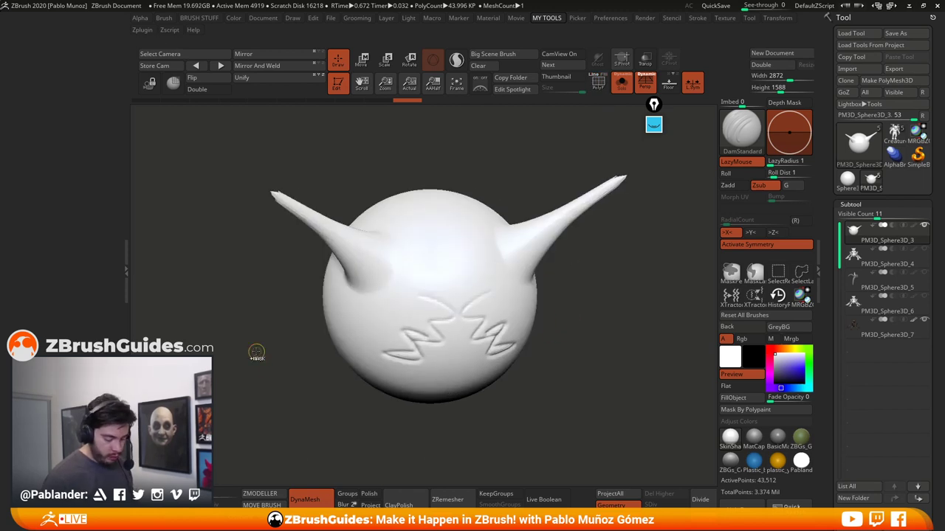
{"action": "left_click_drag", "start_coordinate": [256, 353], "coordinate": [270, 363], "text": "ctrl"}
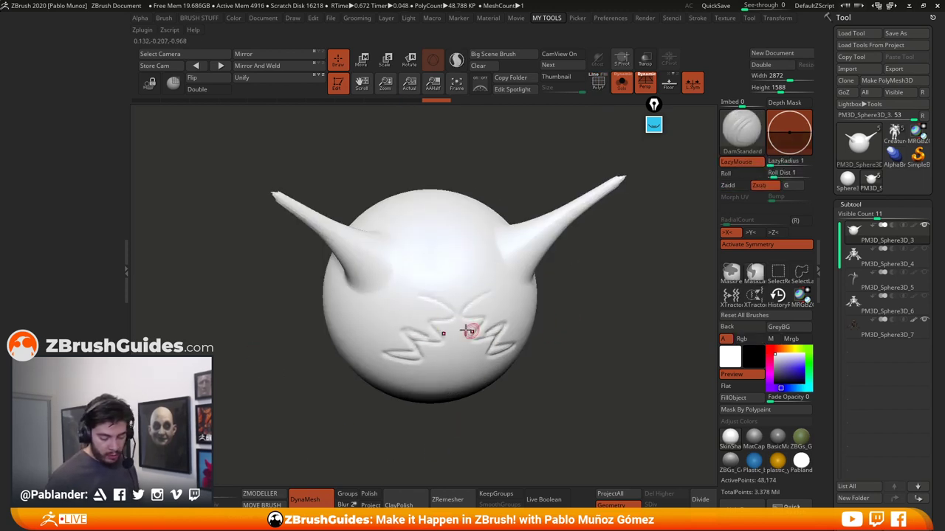
{"action": "left_click_drag", "start_coordinate": [405, 328], "coordinate": [370, 355]}
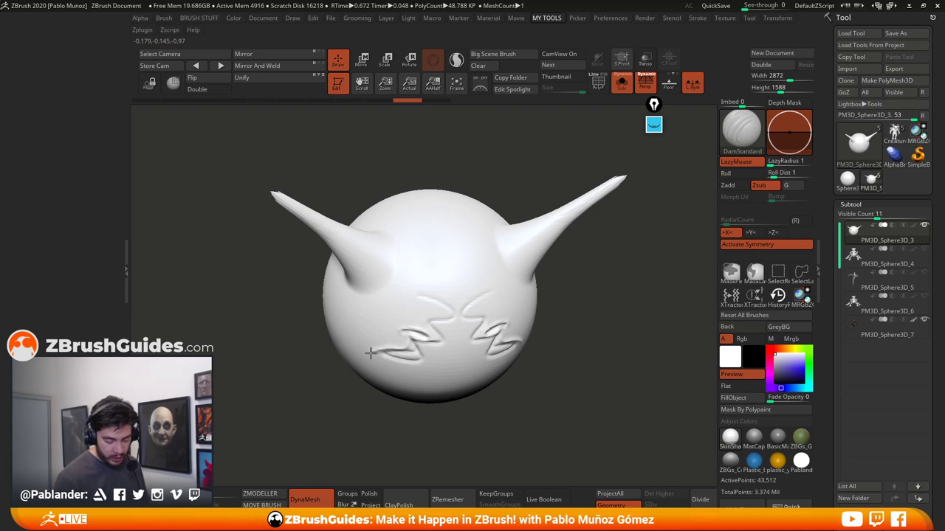
{"action": "left_click_drag", "start_coordinate": [569, 298], "coordinate": [588, 415], "text": "ctrl"}
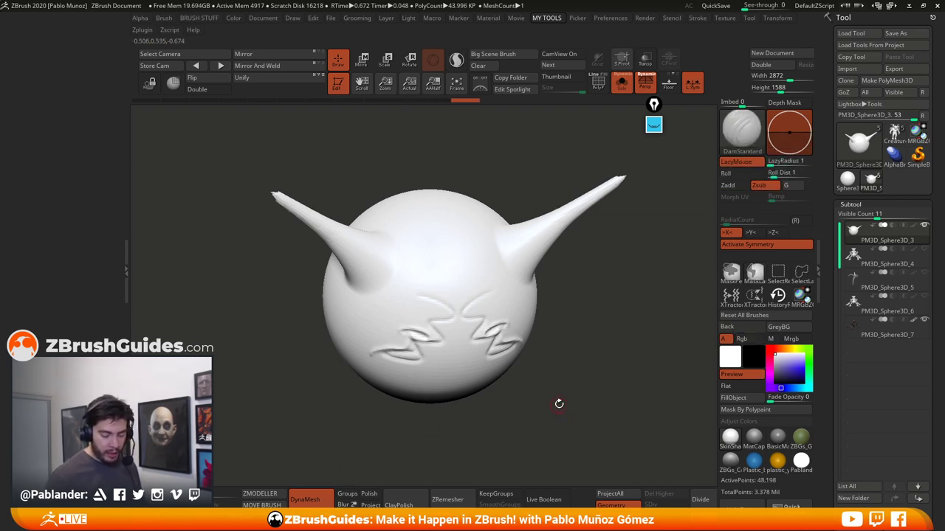
{"action": "key", "text": "ctrl+z"}
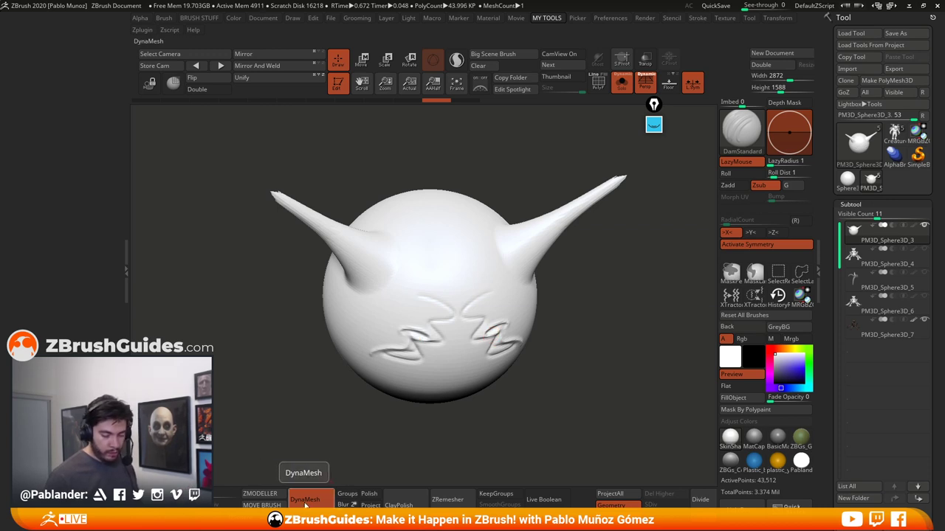
Enable Sculptris Pro with the wireframe displayed and smooth along the horns to retessellate them
{"action": "mouse_move", "coordinate": [624, 193]}
{"action": "left_mouse_down"}
{"action": "mouse_move", "coordinate": [618, 204]}
{"action": "mouse_move", "coordinate": [586, 143]}
{"action": "left_mouse_up"}
{"action": "left_click", "coordinate": [598, 81]}
{"action": "left_click", "coordinate": [457, 60]}
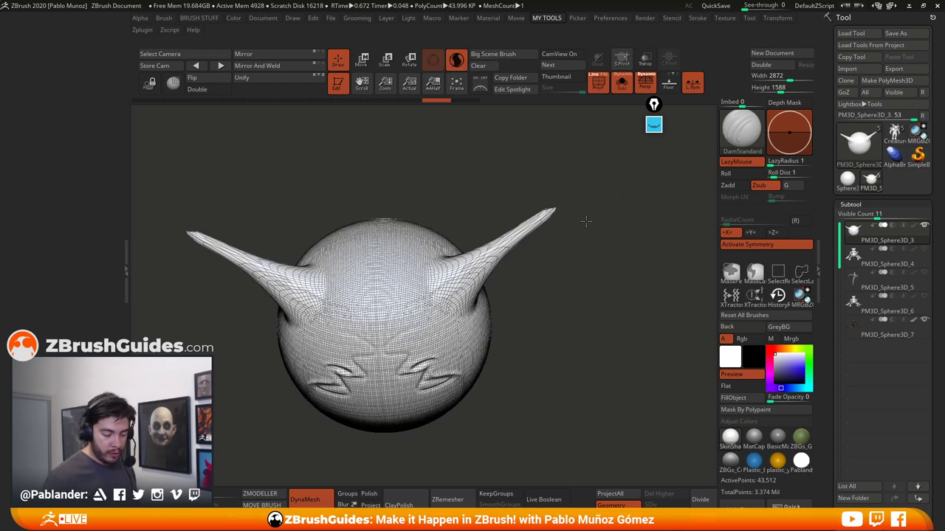
{"action": "key", "text": "space"}
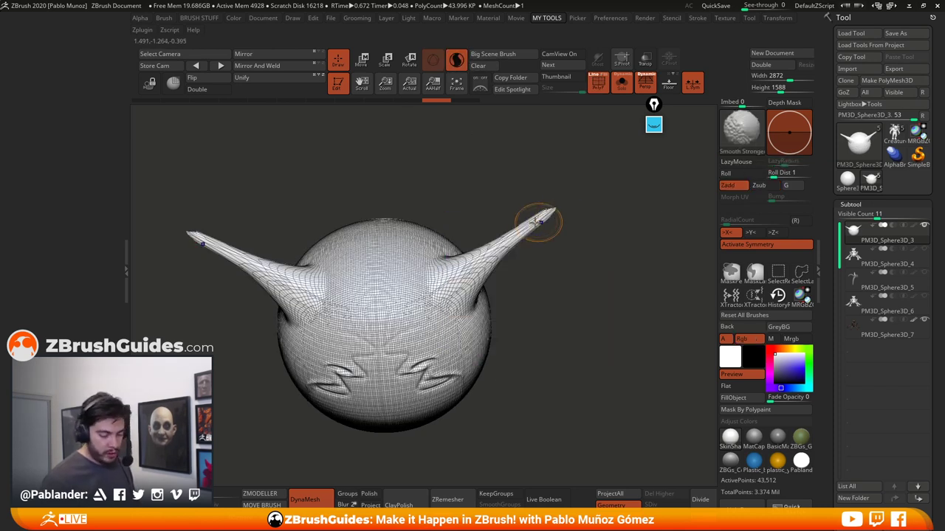
{"action": "mouse_move", "coordinate": [550, 212]}
{"action": "left_mouse_down", "text": "shift"}
{"action": "mouse_move", "coordinate": [500, 244]}
{"action": "mouse_move", "coordinate": [462, 295]}
{"action": "mouse_move", "coordinate": [454, 288]}
{"action": "left_mouse_up", "text": "shift"}
Smooth the horn tip up close with Sculptris Pro to give it a denser triangle mesh
{"action": "mouse_move", "coordinate": [562, 265]}
{"action": "left_mouse_down", "text": "alt"}
{"action": "mouse_move", "coordinate": [560, 318]}
{"action": "mouse_move", "coordinate": [597, 249]}
{"action": "mouse_move", "coordinate": [572, 250]}
{"action": "mouse_move", "coordinate": [579, 246]}
{"action": "mouse_move", "coordinate": [602, 269]}
{"action": "mouse_move", "coordinate": [597, 313]}
{"action": "mouse_move", "coordinate": [590, 206]}
{"action": "mouse_move", "coordinate": [589, 236]}
{"action": "left_mouse_up", "text": "alt"}
{"action": "right_click", "coordinate": [595, 237]}
{"action": "right_click", "coordinate": [599, 233]}
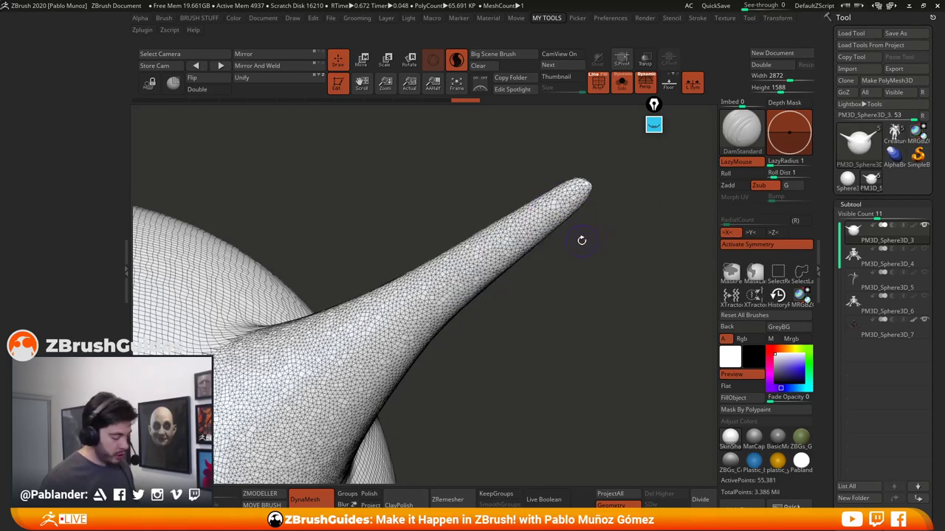
{"action": "mouse_move", "coordinate": [584, 200]}
{"action": "left_mouse_down", "text": "shift"}
{"action": "mouse_move", "coordinate": [565, 194]}
{"action": "mouse_move", "coordinate": [510, 240]}
{"action": "left_mouse_up", "text": "shift"}
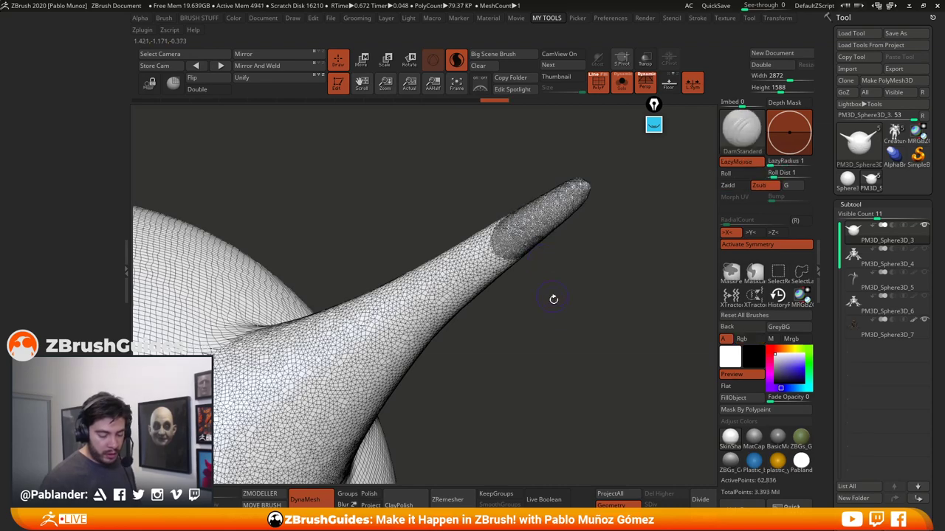
{"action": "mouse_move", "coordinate": [553, 298]}
{"action": "left_mouse_down"}
{"action": "mouse_move", "coordinate": [529, 263]}
{"action": "mouse_move", "coordinate": [591, 246]}
{"action": "mouse_move", "coordinate": [565, 274]}
{"action": "left_mouse_up"}
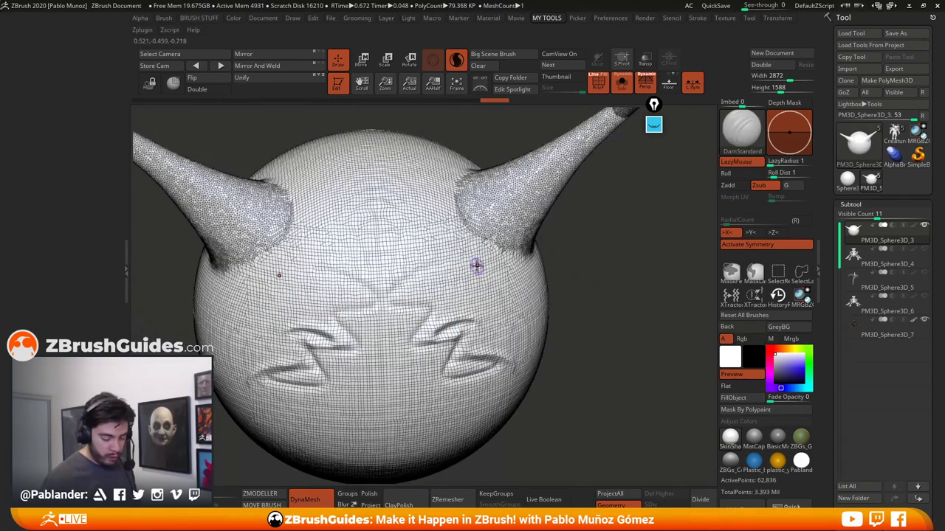
Carve a fan of curved symmetrical wrinkles across the sphere's brow with DamStandard in Sculptris Pro mode
{"action": "left_click_drag", "start_coordinate": [478, 266], "coordinate": [406, 314]}
{"action": "left_click_drag", "start_coordinate": [475, 242], "coordinate": [397, 325]}
{"action": "left_click_drag", "start_coordinate": [518, 282], "coordinate": [397, 324]}
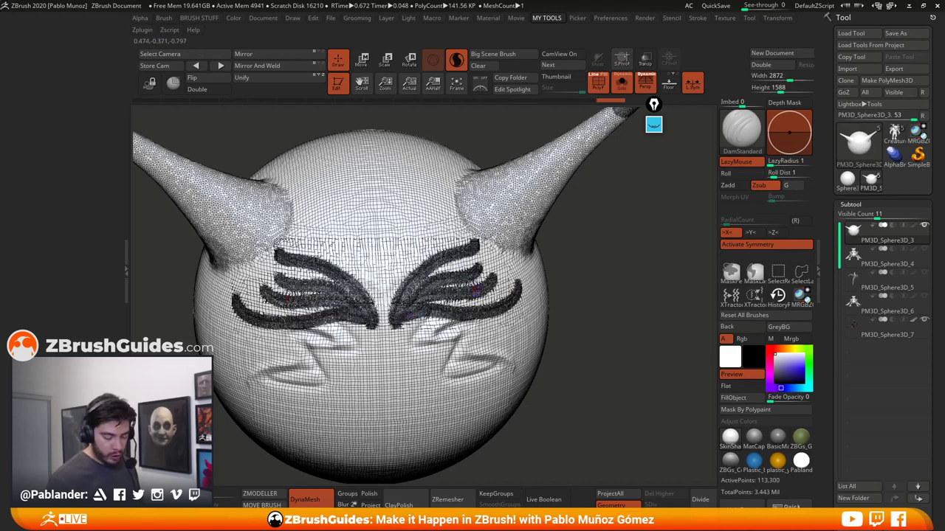
{"action": "mouse_move", "coordinate": [476, 291]}
{"action": "left_mouse_down"}
{"action": "mouse_move", "coordinate": [384, 221]}
{"action": "mouse_move", "coordinate": [406, 221]}
{"action": "mouse_move", "coordinate": [414, 344]}
{"action": "left_mouse_up"}
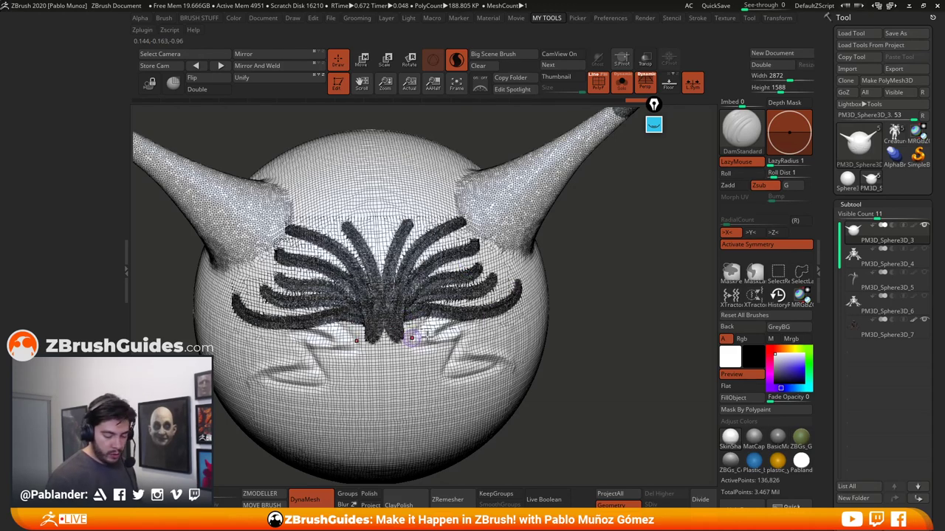
Apply the BasicMaterial to the horned sphere and hide the wireframe to inspect the carved detail
{"action": "left_click", "coordinate": [776, 439]}
{"action": "left_click", "coordinate": [598, 86]}
{"action": "left_click_drag", "start_coordinate": [607, 166], "coordinate": [619, 318], "text": "alt"}
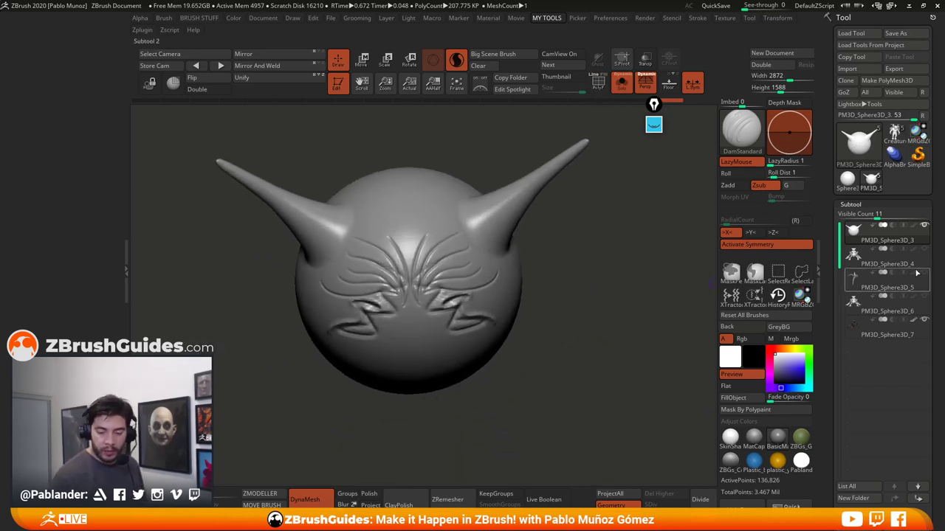
Return to the painted creature subtool PM3D_Sphere3D_7 with the SkinShade material, and collapse the extra side tray
{"action": "left_click", "coordinate": [882, 325]}
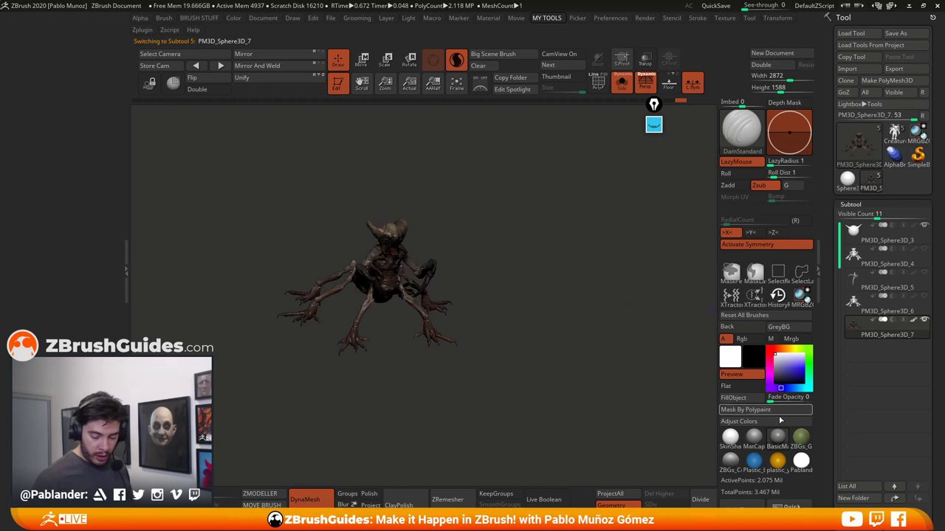
{"action": "left_click", "coordinate": [730, 438]}
{"action": "left_click_drag", "start_coordinate": [629, 363], "coordinate": [611, 311], "text": "alt"}
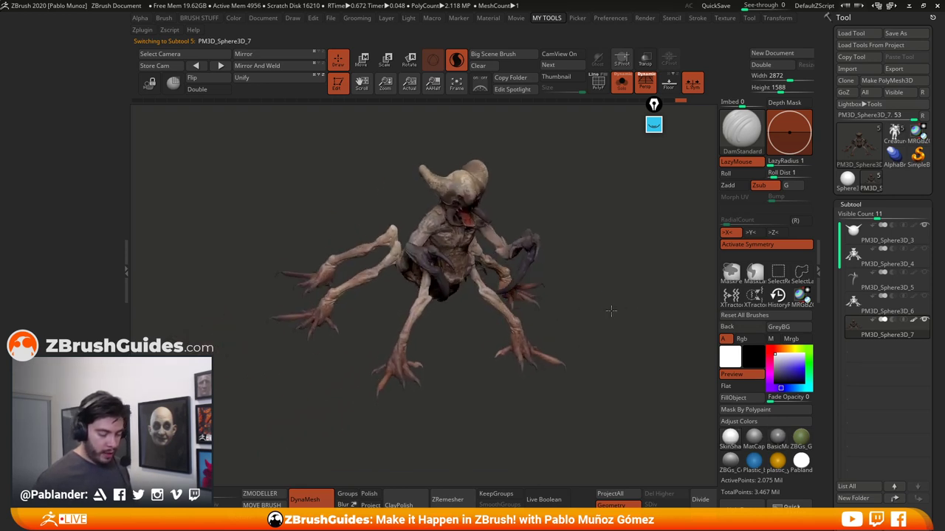
{"action": "left_click", "coordinate": [127, 267]}
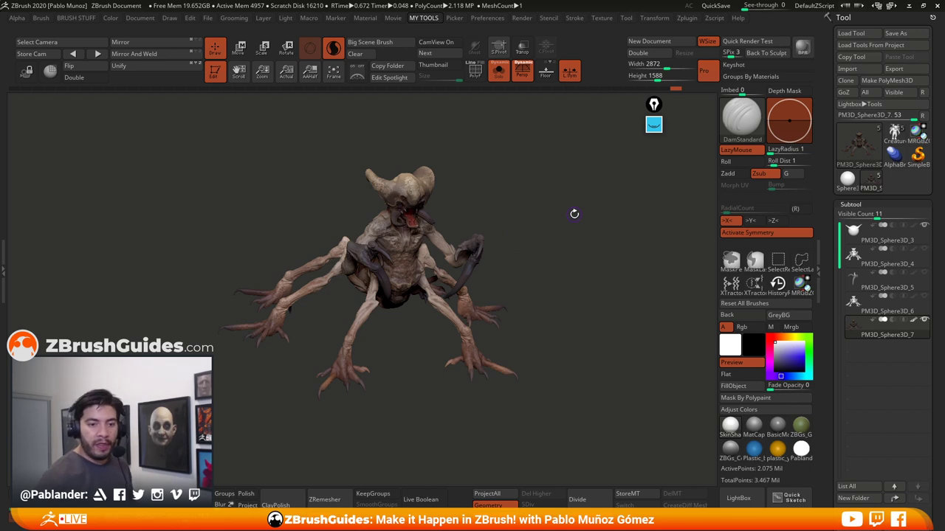
Minimise ZBrush and switch to the web browser showing the Mandalorian Fan Art page on ArtStation
{"action": "left_click_drag", "start_coordinate": [513, 216], "coordinate": [575, 206]}
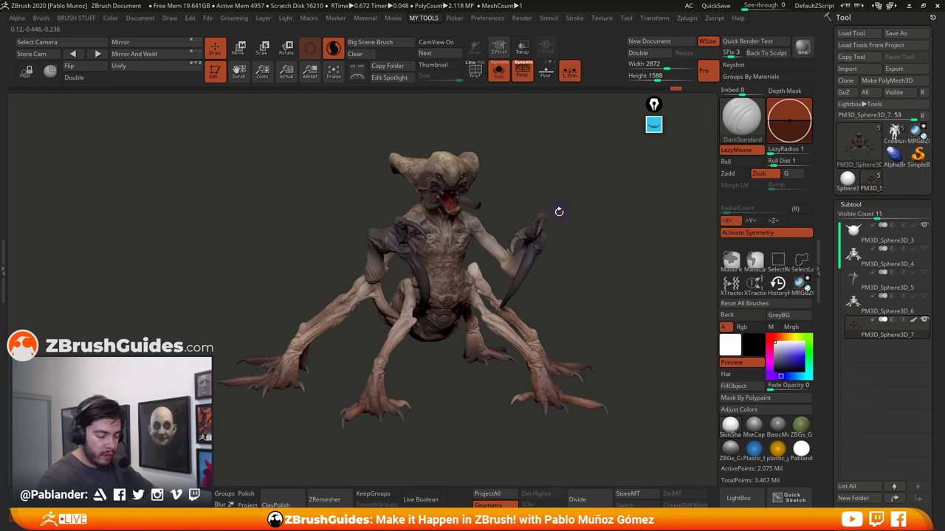
{"action": "mouse_move", "coordinate": [493, 146]}
{"action": "left_mouse_down"}
{"action": "mouse_move", "coordinate": [534, 156]}
{"action": "mouse_move", "coordinate": [509, 153]}
{"action": "mouse_move", "coordinate": [495, 135]}
{"action": "left_mouse_up"}
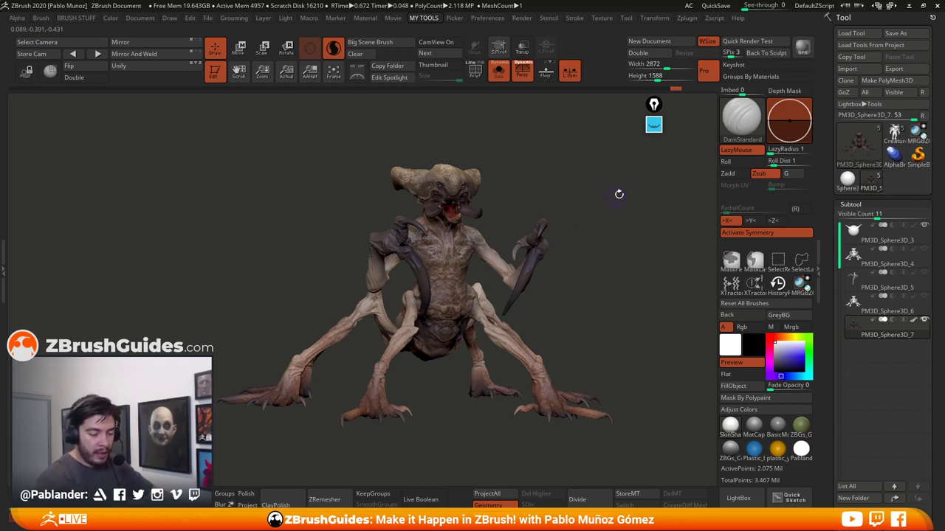
{"action": "left_click", "coordinate": [802, 283]}
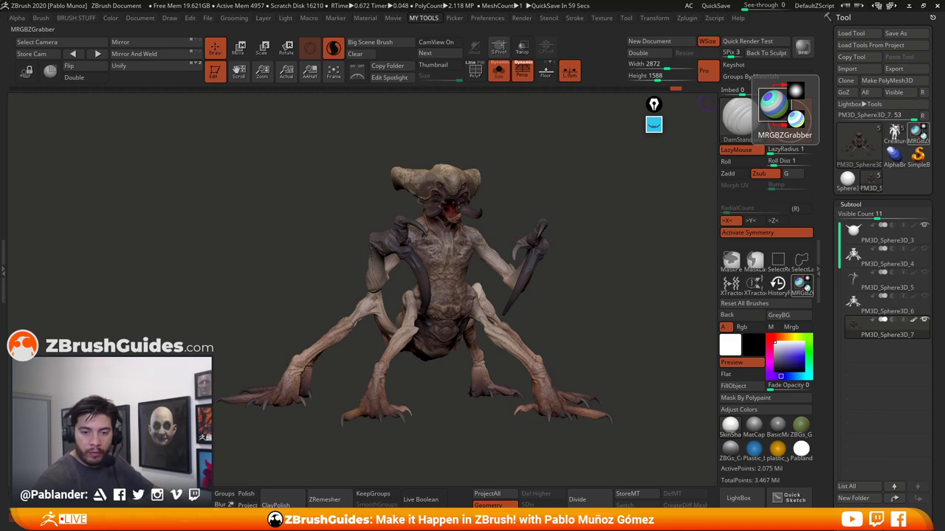
{"action": "left_click", "coordinate": [909, 6]}
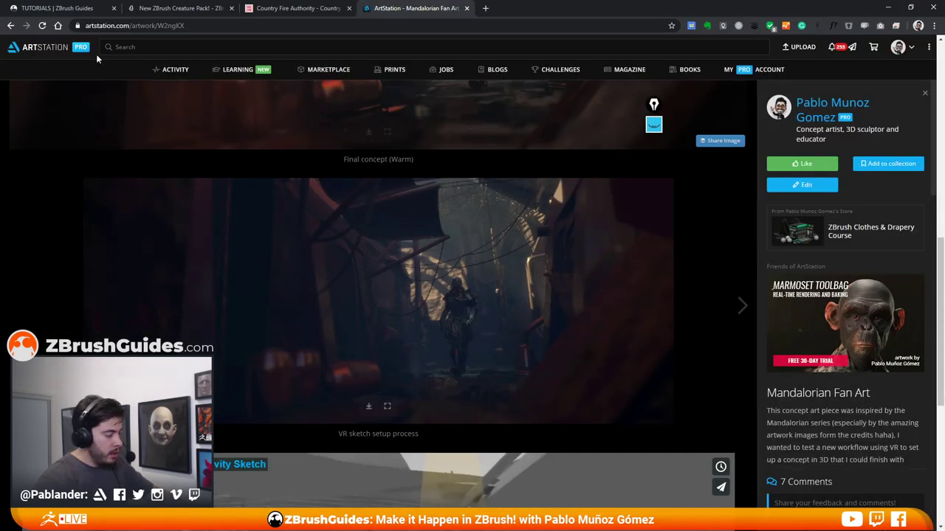
Return to the ZBrushGuides site, go to its home page and open the Creature Pack page
{"action": "left_click", "coordinate": [74, 6]}
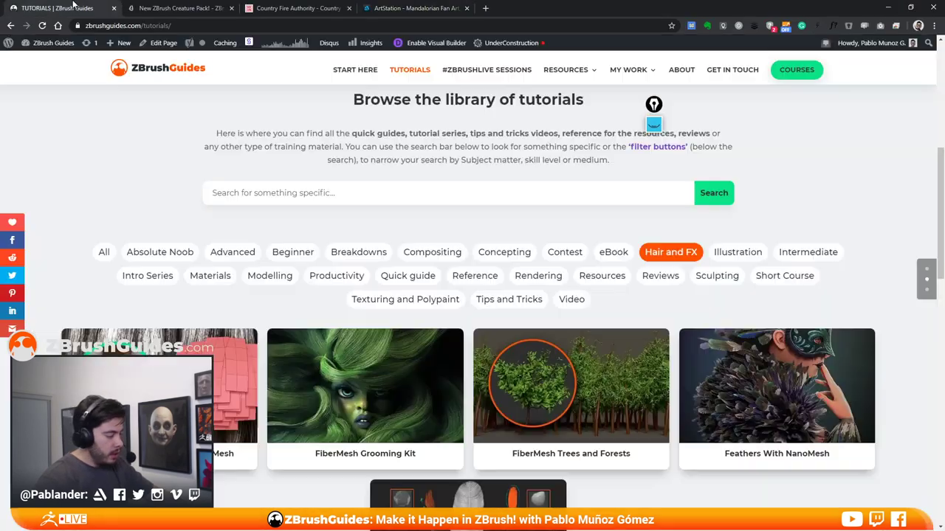
{"action": "left_click", "coordinate": [188, 76]}
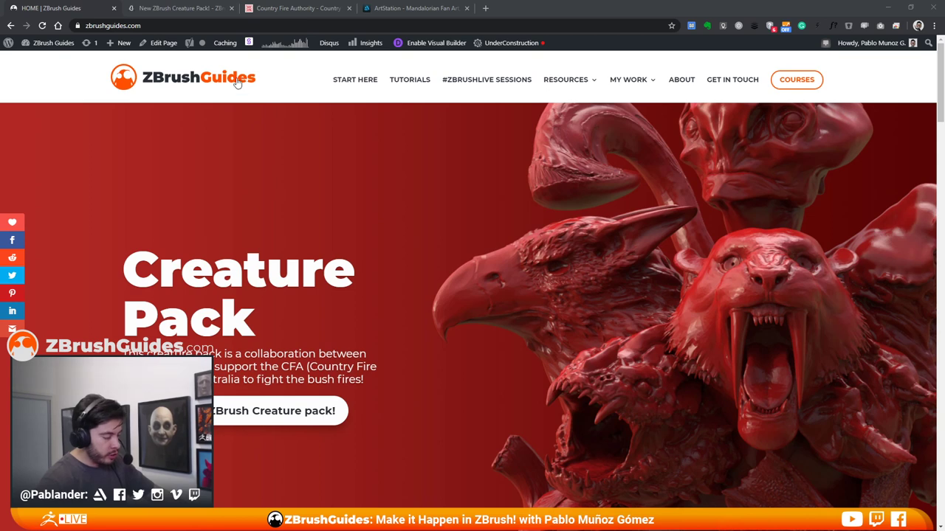
{"action": "scroll", "coordinate": [332, 158], "scroll_direction": "down", "scroll_amount": 1}
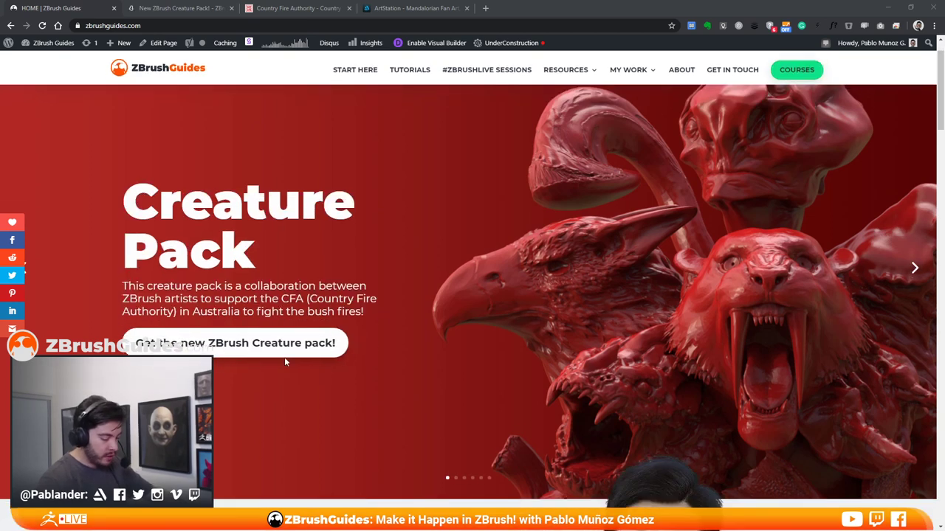
{"action": "left_click", "coordinate": [247, 346]}
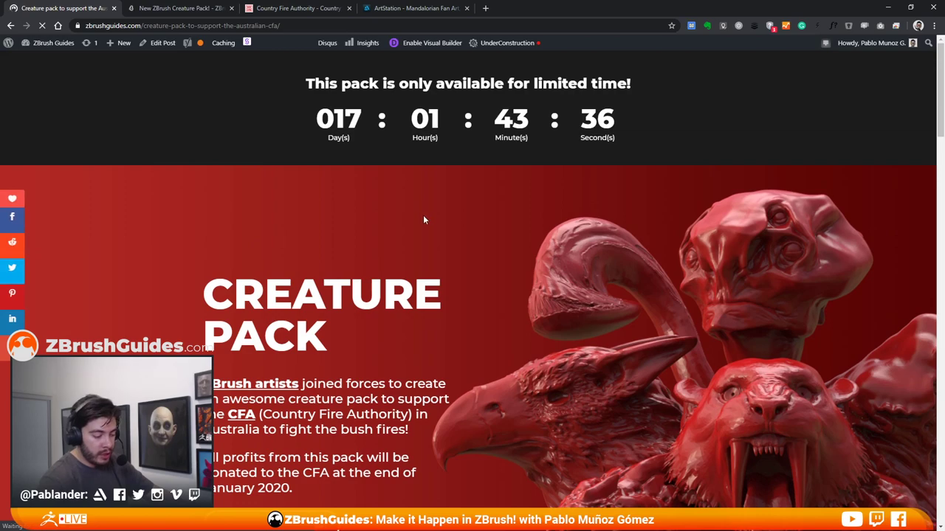
Look through the Creature Pack page from the mesh categories to the purchase section, and dismiss the sharing pop-up
{"action": "scroll", "coordinate": [425, 229], "scroll_direction": "down", "scroll_amount": 11}
{"action": "scroll", "coordinate": [216, 190], "scroll_direction": "up", "scroll_amount": 2}
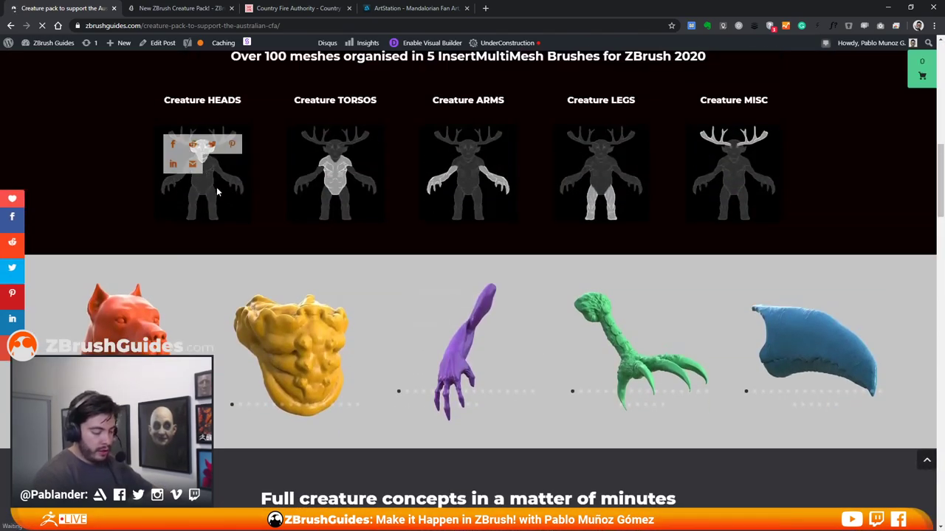
{"action": "scroll", "coordinate": [221, 194], "scroll_direction": "down", "scroll_amount": 2}
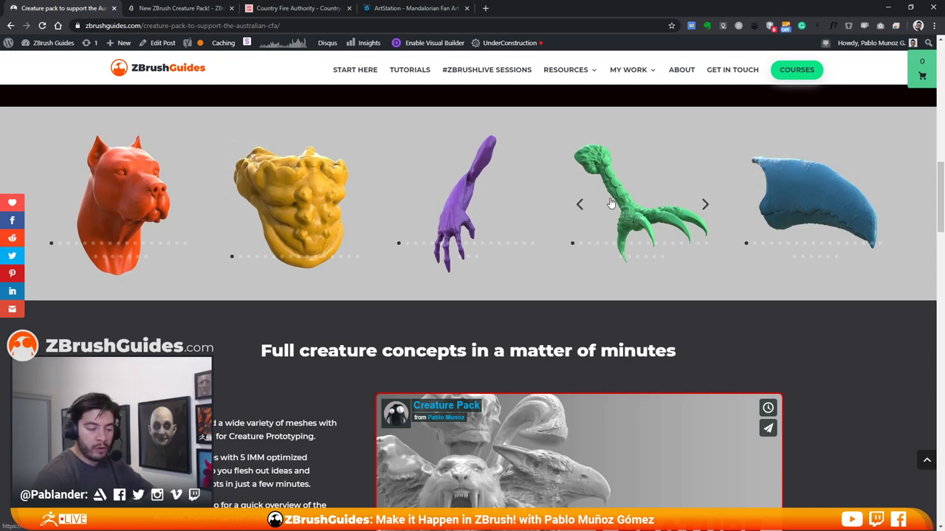
{"action": "scroll", "coordinate": [611, 203], "scroll_direction": "down", "scroll_amount": 6}
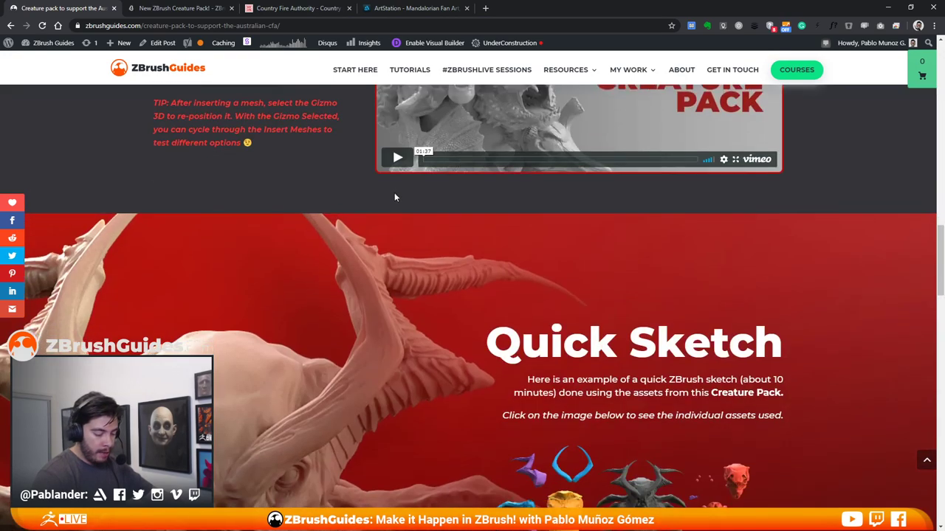
{"action": "scroll", "coordinate": [464, 226], "scroll_direction": "down", "scroll_amount": 15}
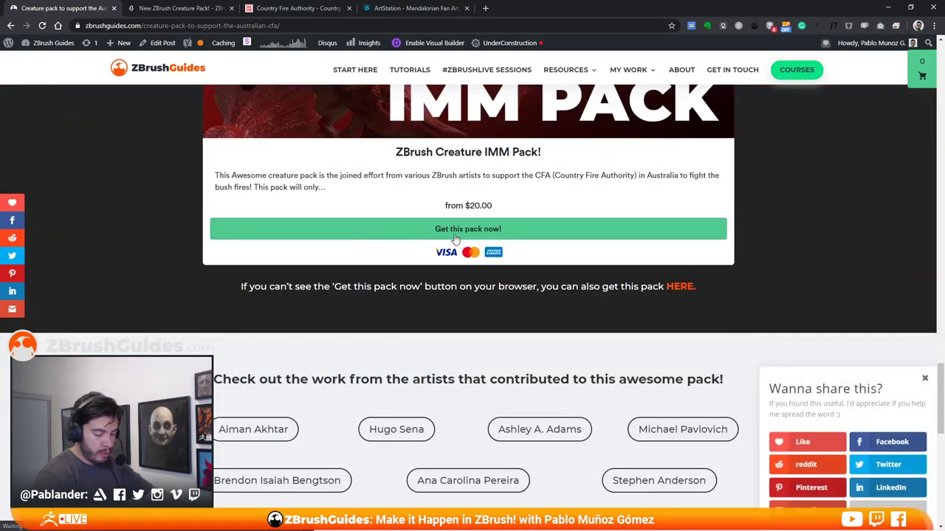
{"action": "left_click", "coordinate": [492, 228]}
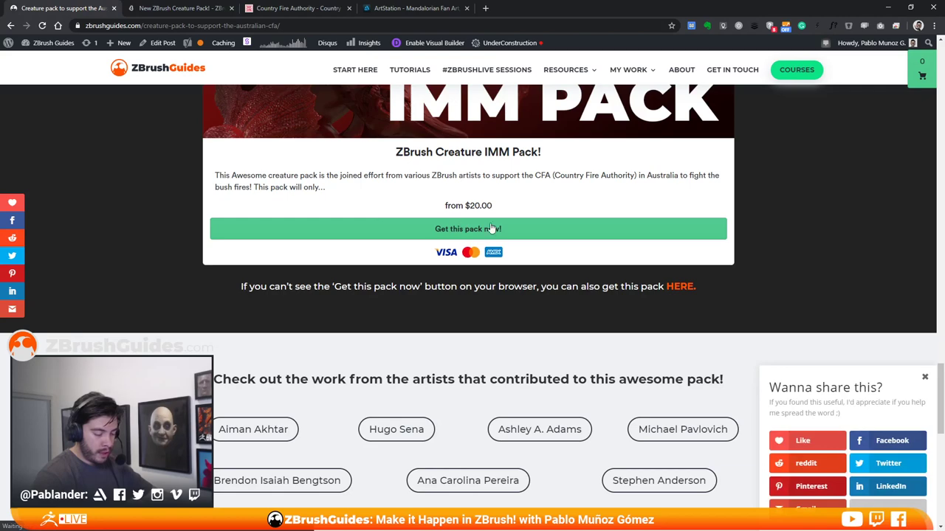
{"action": "scroll", "coordinate": [563, 237], "scroll_direction": "up", "scroll_amount": 2}
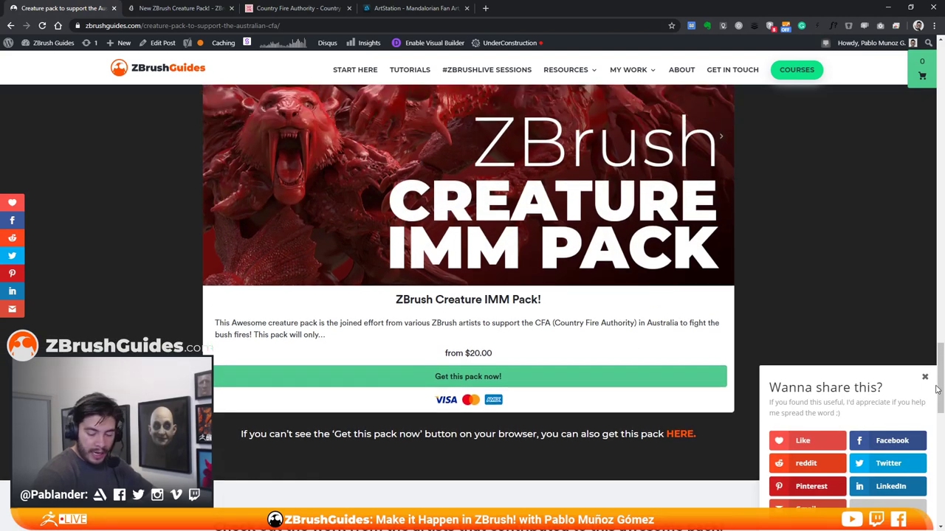
{"action": "left_click", "coordinate": [926, 379]}
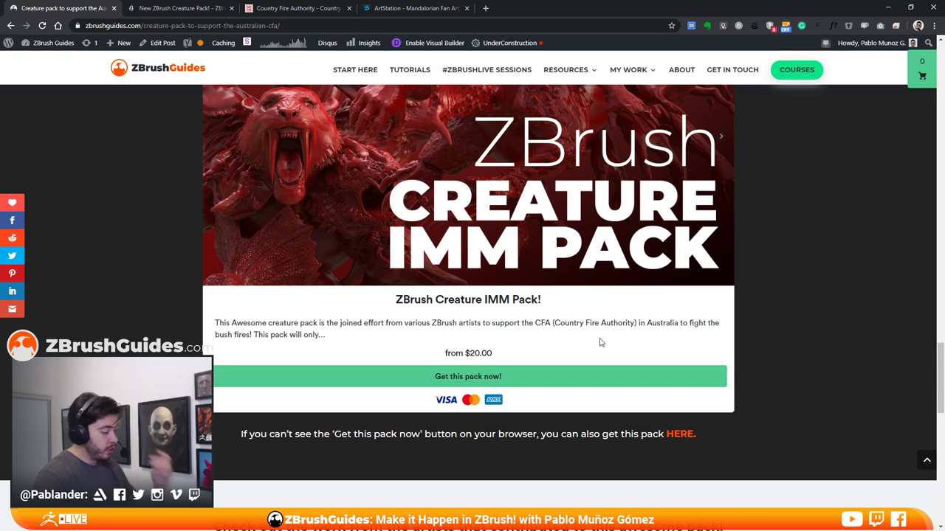
View the Country Fire Authority home page, and return to the Creature Pack page's mesh categories and previews
{"action": "left_click", "coordinate": [255, 9]}
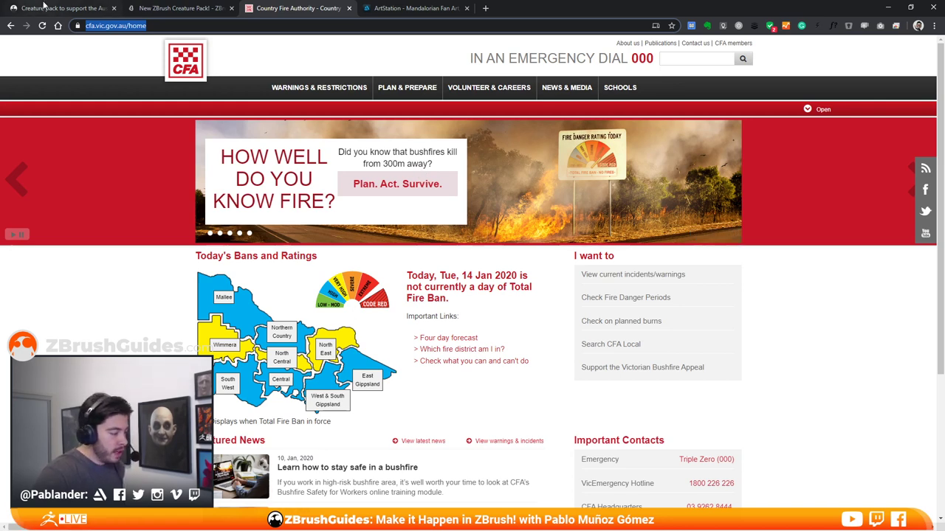
{"action": "left_click", "coordinate": [44, 6]}
{"action": "scroll", "coordinate": [347, 295], "scroll_direction": "down", "scroll_amount": 5}
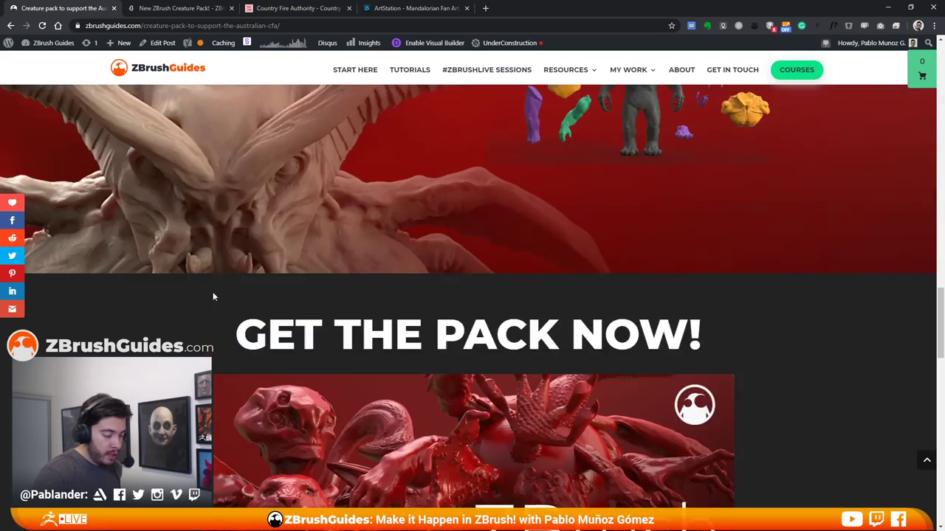
{"action": "scroll", "coordinate": [213, 296], "scroll_direction": "up", "scroll_amount": 12}
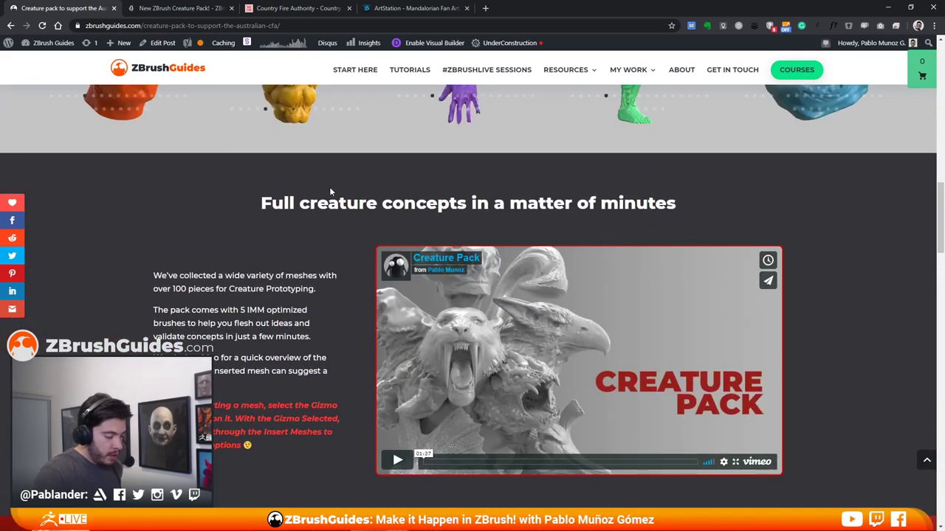
{"action": "scroll", "coordinate": [333, 268], "scroll_direction": "up", "scroll_amount": 3}
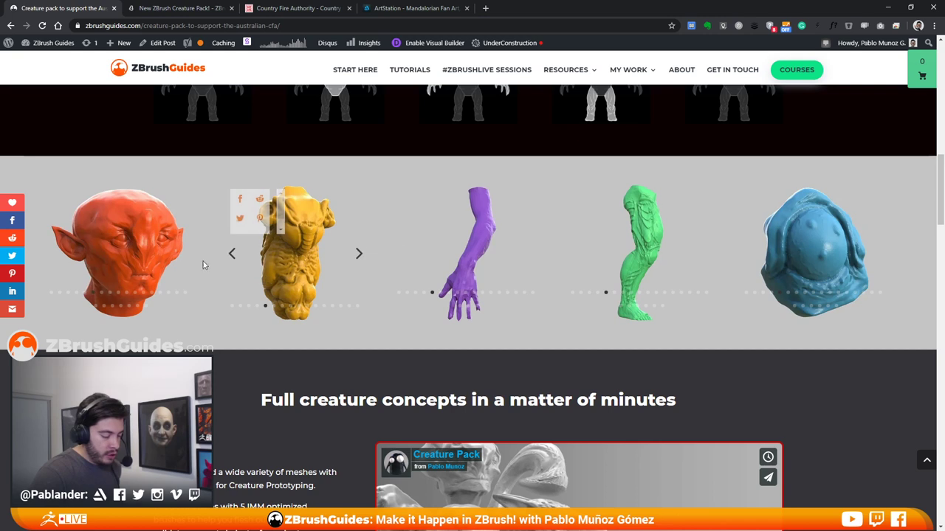
{"action": "scroll", "coordinate": [529, 358], "scroll_direction": "up", "scroll_amount": 2}
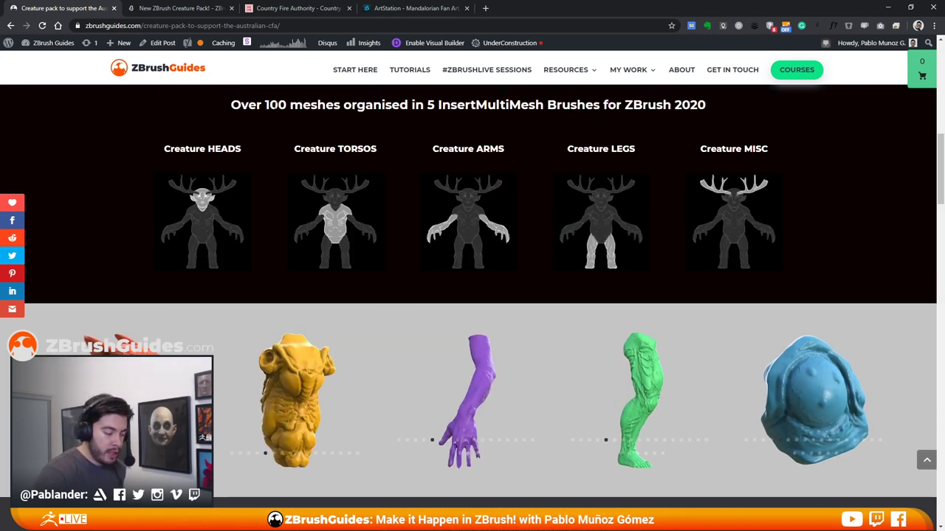
Highlight part of the heading about the 5 InsertMultiMesh brushes, and review the pack's introduction and countdown
{"action": "left_click_drag", "start_coordinate": [278, 105], "coordinate": [385, 105]}
{"action": "scroll", "coordinate": [505, 206], "scroll_direction": "up", "scroll_amount": 1}
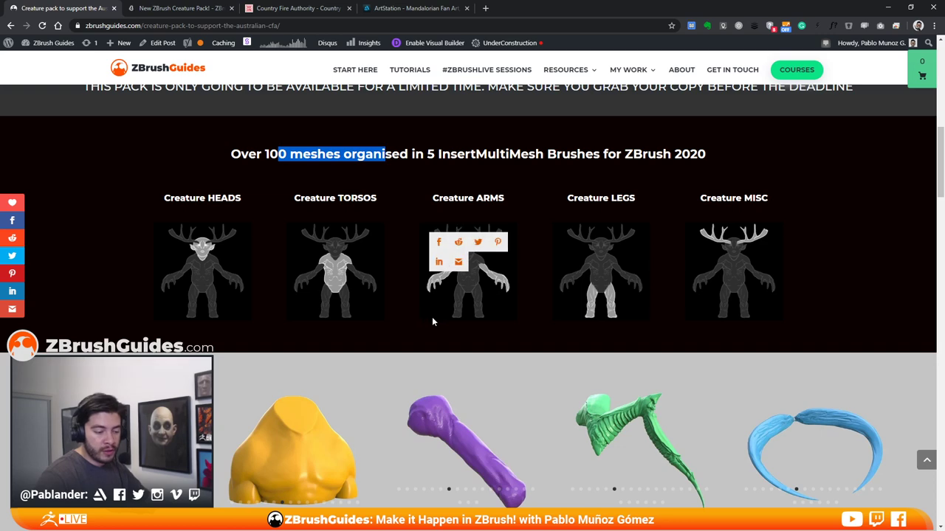
{"action": "scroll", "coordinate": [443, 340], "scroll_direction": "up", "scroll_amount": 5}
{"action": "scroll", "coordinate": [455, 354], "scroll_direction": "up", "scroll_amount": 2}
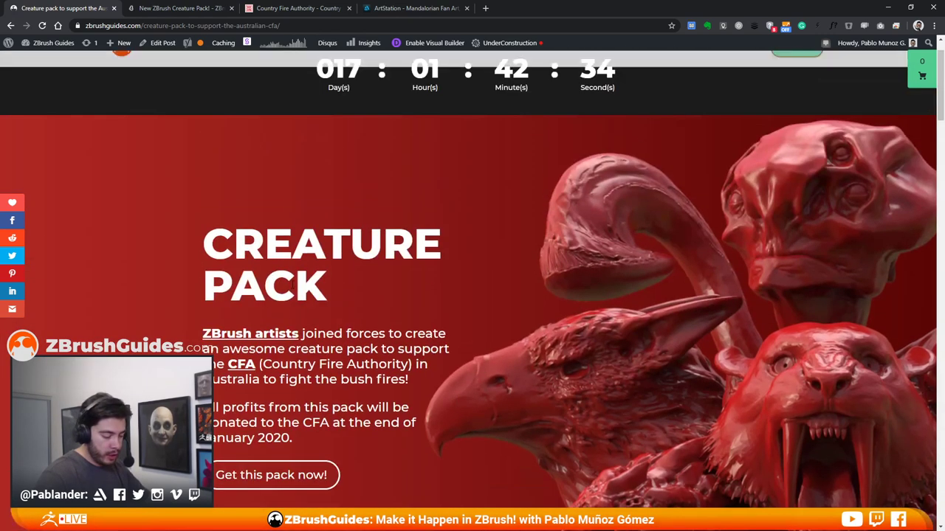
{"action": "scroll", "coordinate": [455, 354], "scroll_direction": "down", "scroll_amount": 1}
{"action": "scroll", "coordinate": [523, 333], "scroll_direction": "up", "scroll_amount": 1}
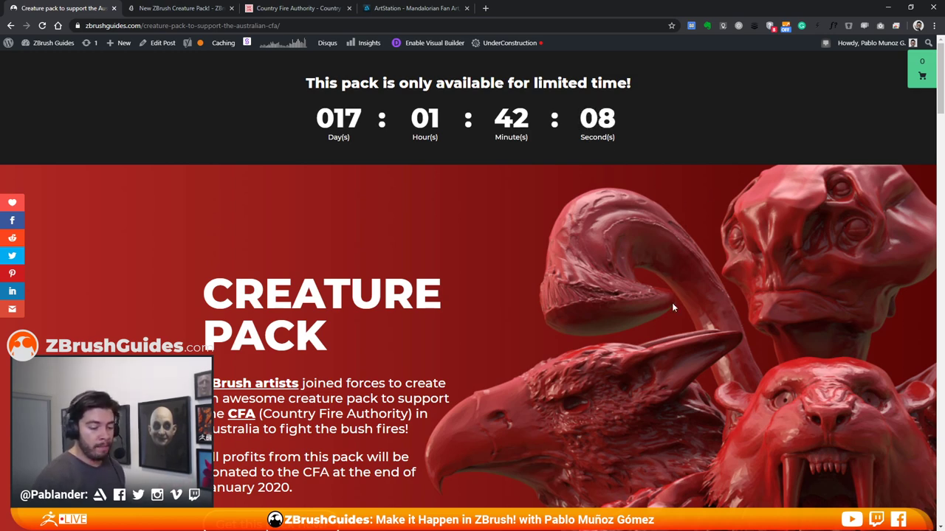
Open the 3DConceptArtist courses site from ZBrushGuides, and open The Extra Mile course page
{"action": "scroll", "coordinate": [672, 306], "scroll_direction": "down", "scroll_amount": 5}
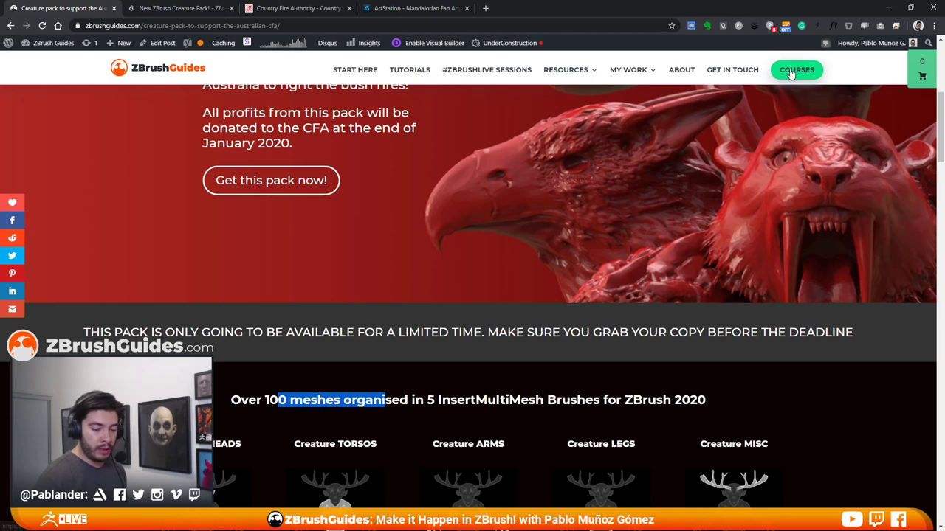
{"action": "left_click", "coordinate": [796, 70]}
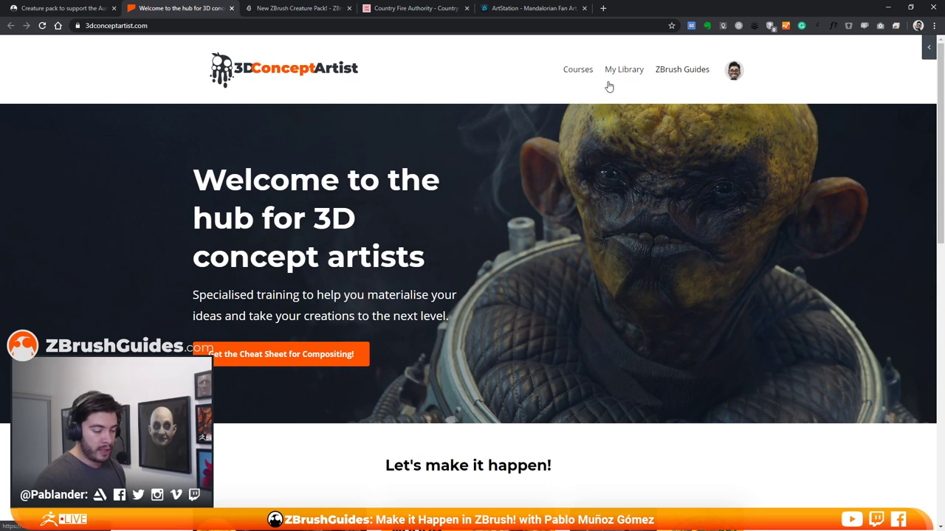
{"action": "scroll", "coordinate": [595, 124], "scroll_direction": "down", "scroll_amount": 2}
{"action": "scroll", "coordinate": [595, 124], "scroll_direction": "down", "scroll_amount": 3}
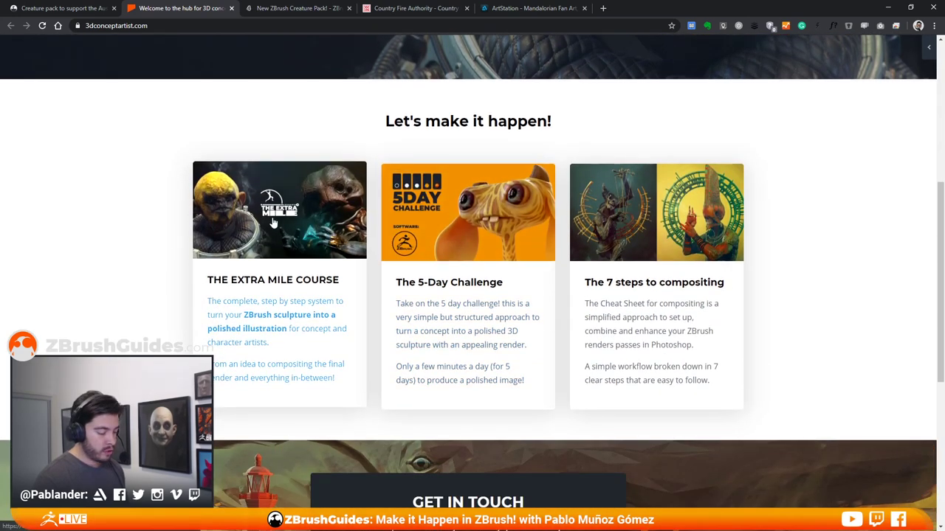
{"action": "left_click", "coordinate": [274, 223]}
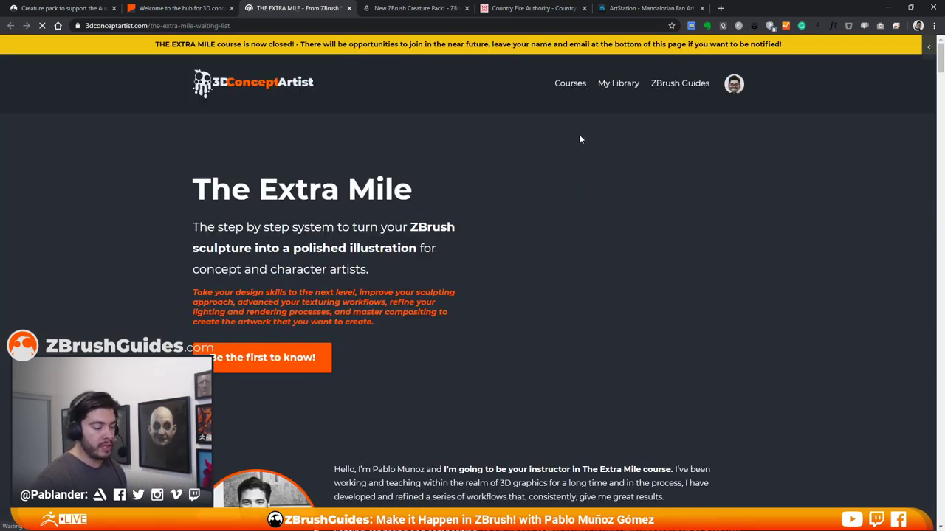
Review The Extra Mile course page through Module 5 on UVs and Maps, and minimise the browser to return to ZBrush
{"action": "scroll", "coordinate": [587, 146], "scroll_direction": "down", "scroll_amount": 5}
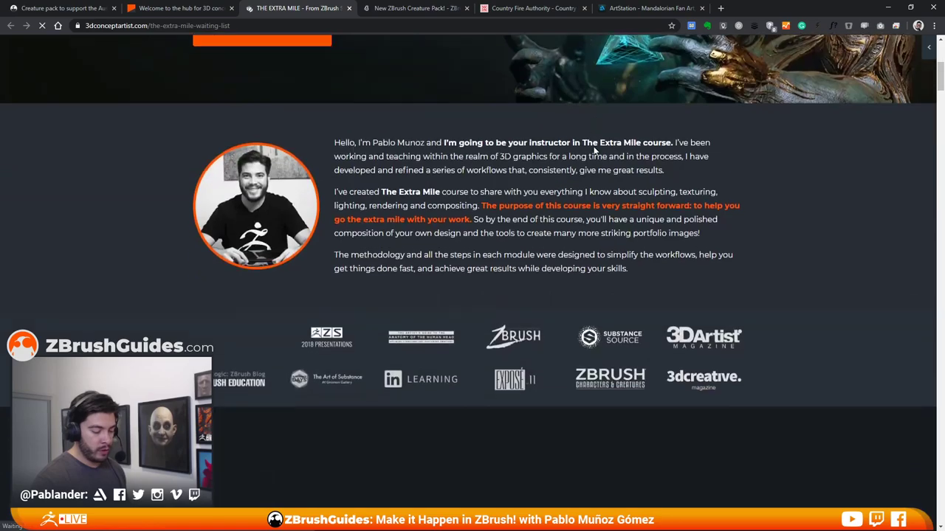
{"action": "scroll", "coordinate": [594, 150], "scroll_direction": "down", "scroll_amount": 6}
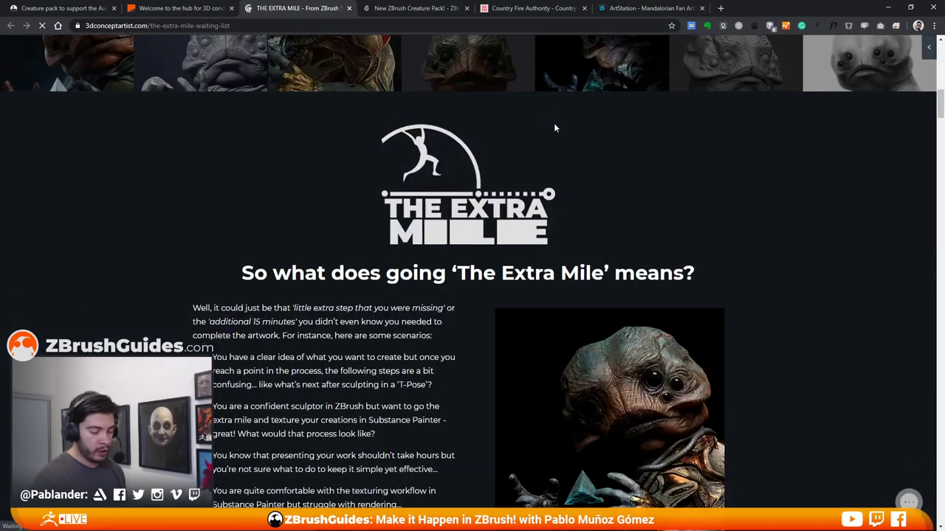
{"action": "scroll", "coordinate": [555, 127], "scroll_direction": "down", "scroll_amount": 15}
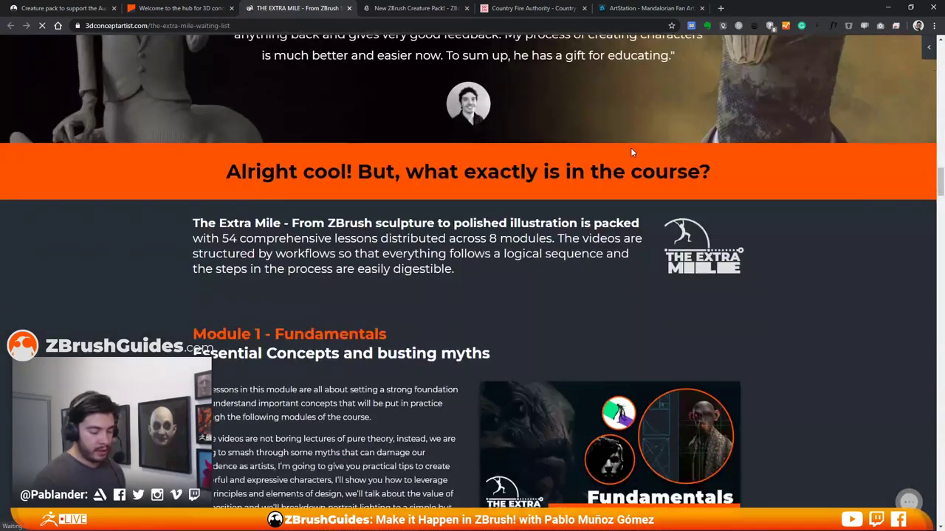
{"action": "scroll", "coordinate": [631, 152], "scroll_direction": "down", "scroll_amount": 9}
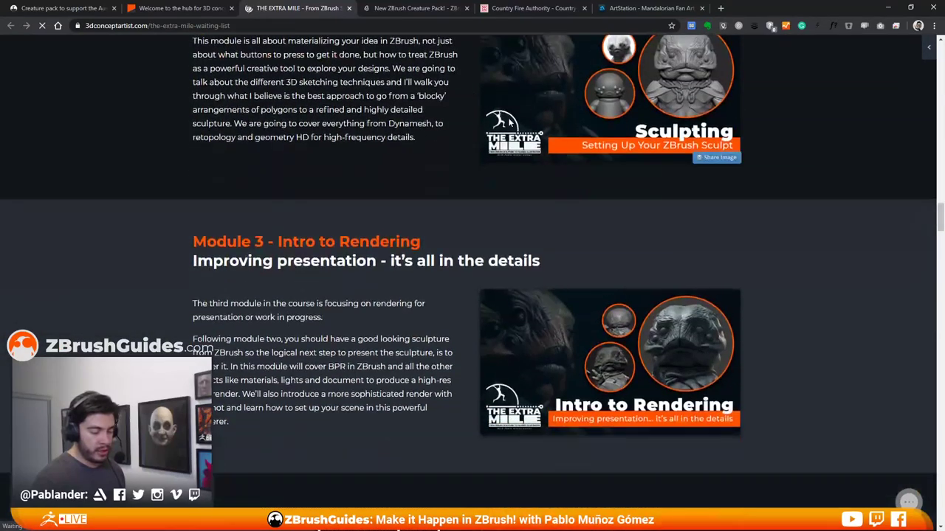
{"action": "scroll", "coordinate": [565, 158], "scroll_direction": "down", "scroll_amount": 3}
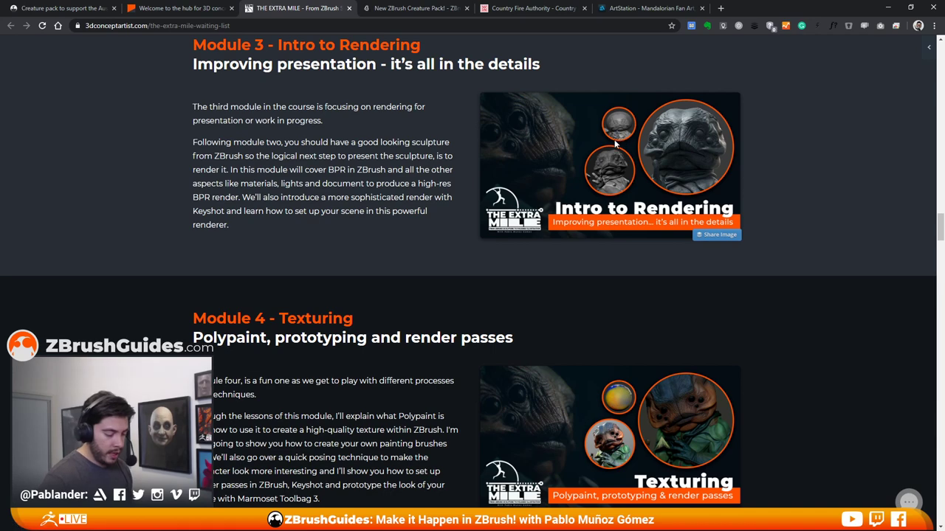
{"action": "scroll", "coordinate": [611, 149], "scroll_direction": "down", "scroll_amount": 3}
{"action": "scroll", "coordinate": [609, 150], "scroll_direction": "down", "scroll_amount": 4}
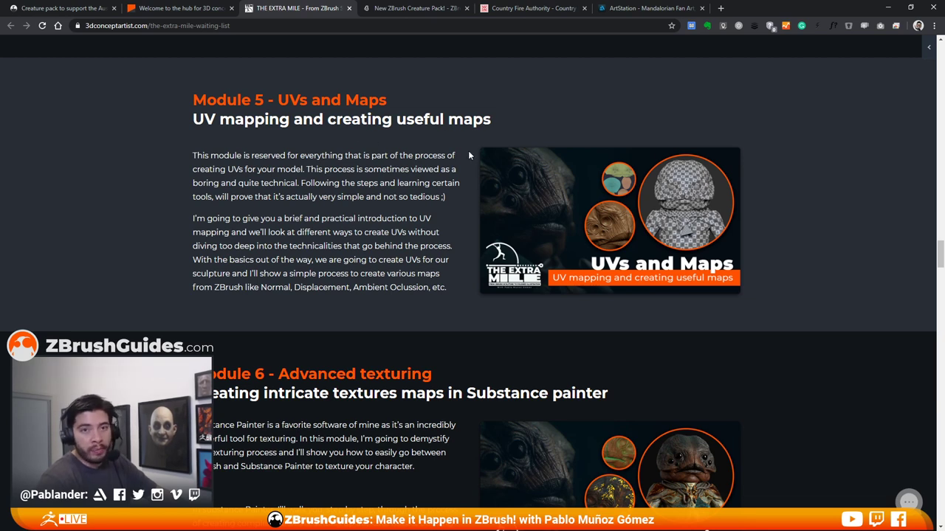
{"action": "left_click", "coordinate": [888, 7]}
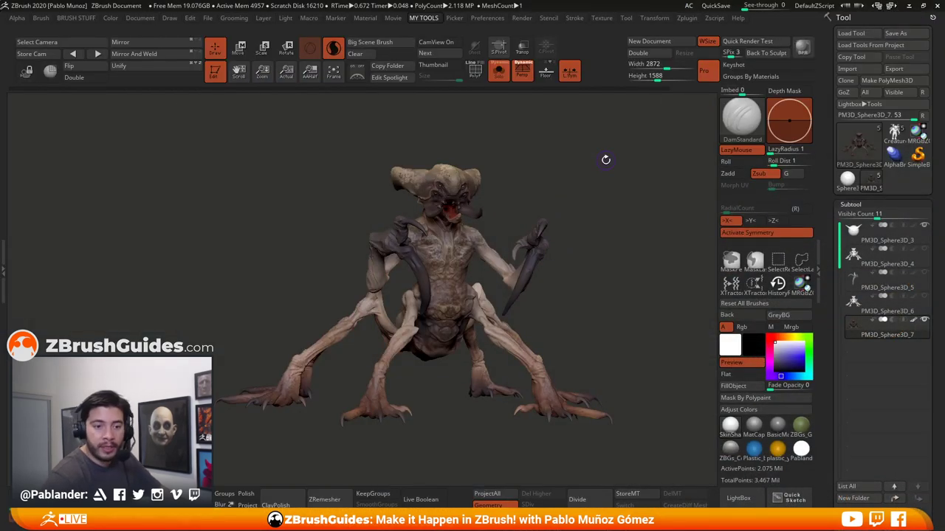